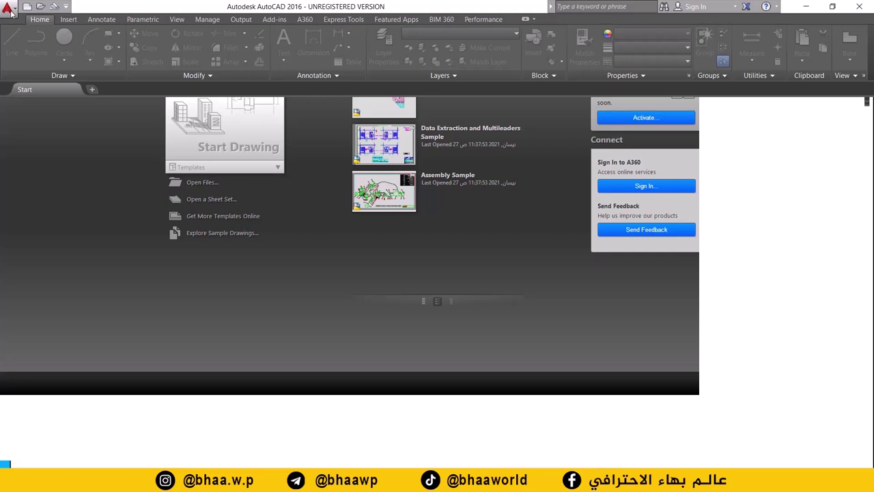
Step: Start a new drawing from the application menu, reaching the Select template dialog with acadiso.dwt
left_click(9, 10)
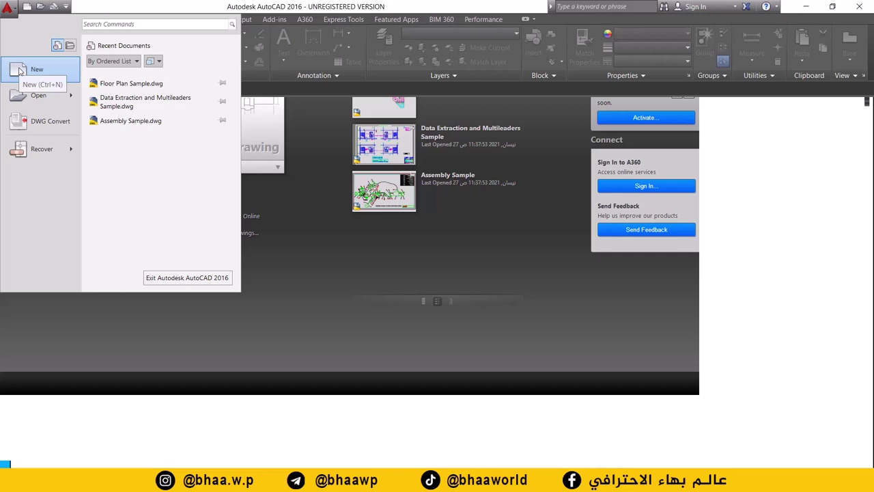
left_click(26, 100)
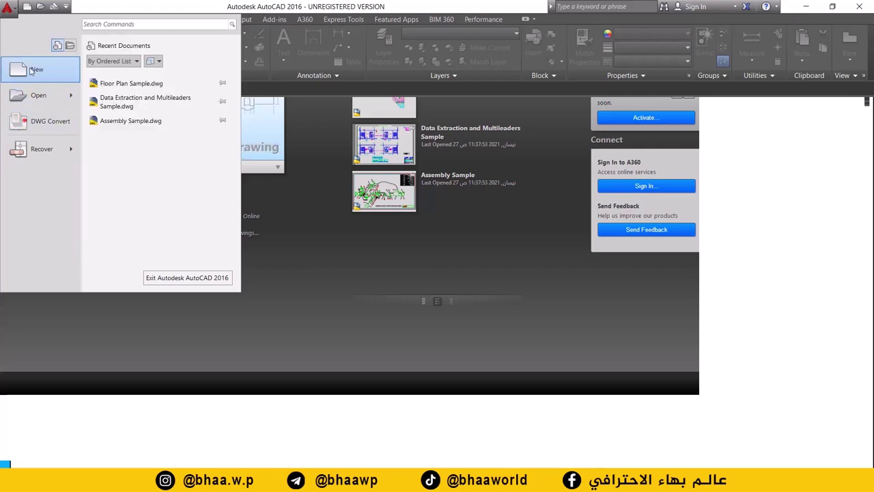
left_click(27, 71)
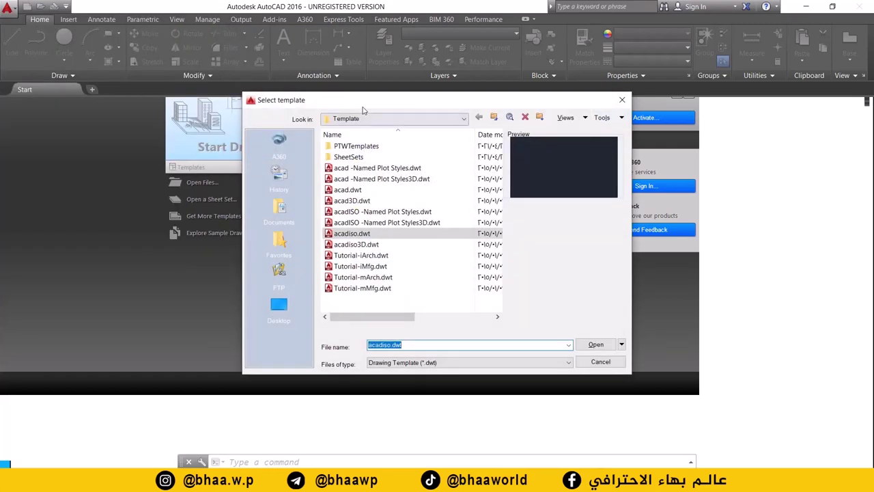
Step: Create the blank Drawing1 from the acadiso.dwt template
left_click_drag(362, 102, 235, 81)
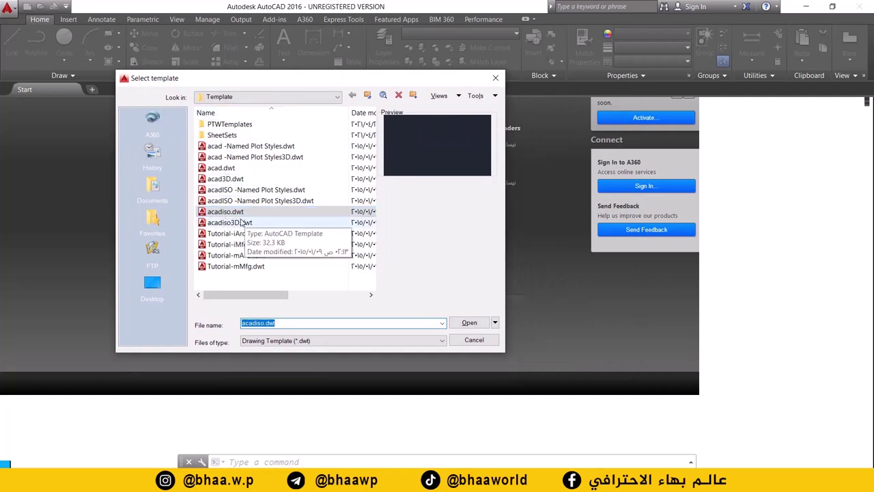
left_click(469, 328)
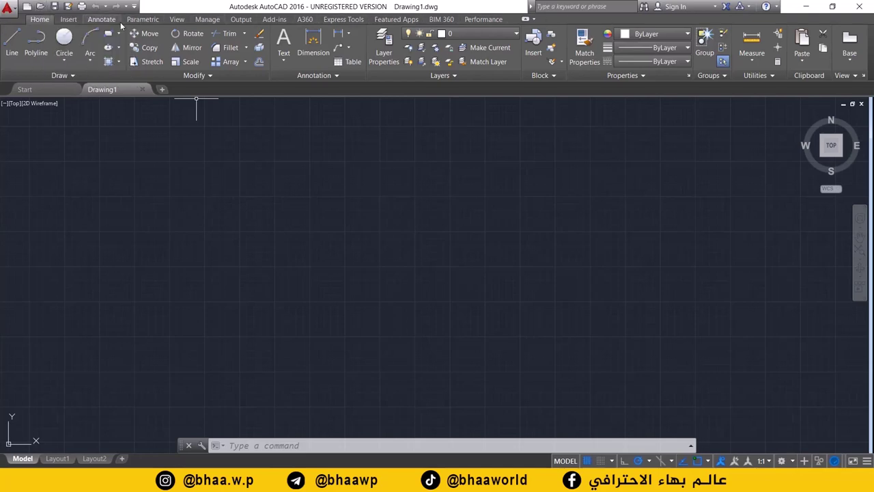
left_click(102, 21)
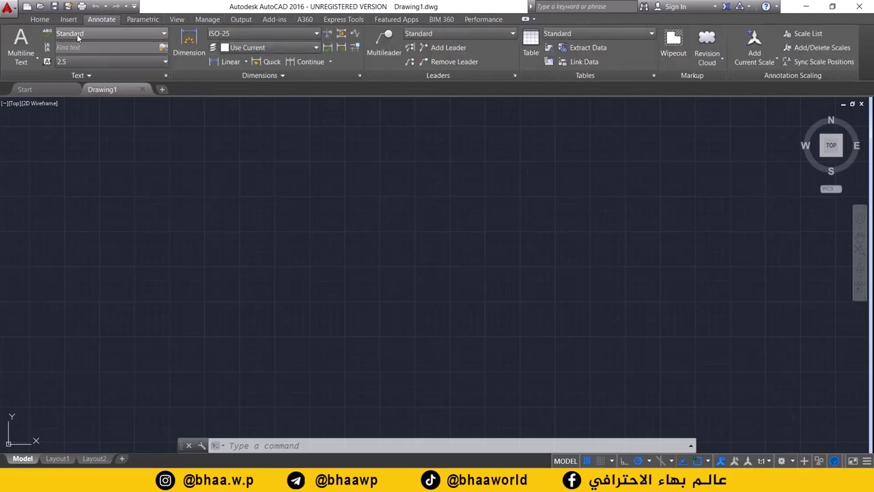
left_click(179, 20)
left_click(209, 22)
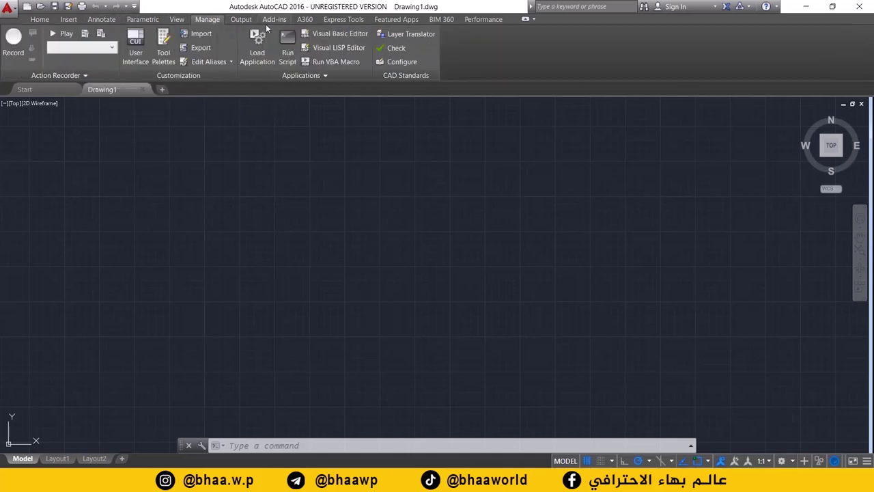
left_click(39, 20)
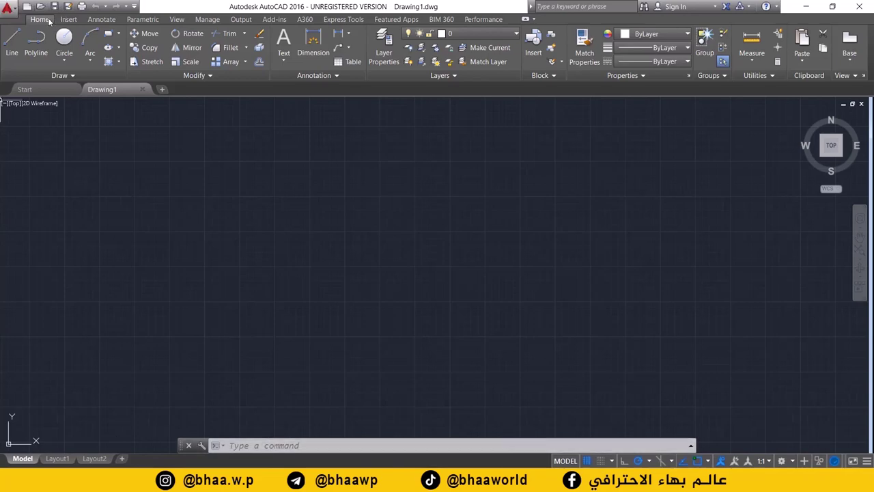
left_click(72, 76)
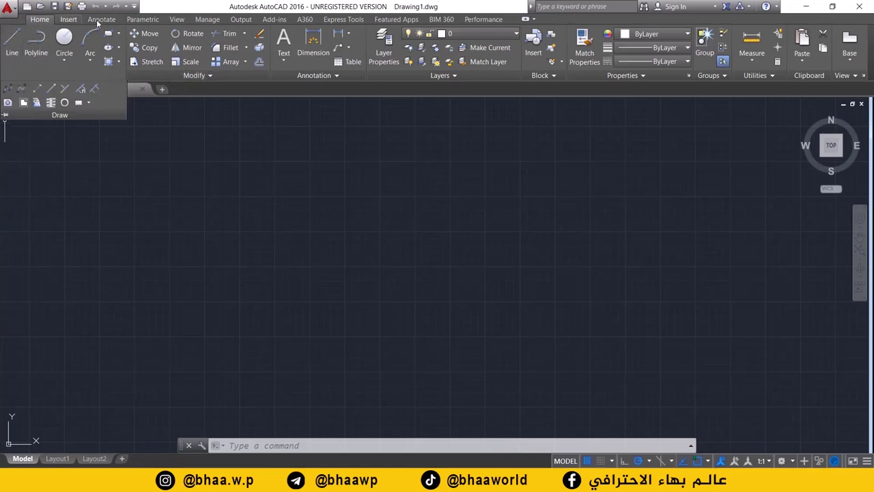
left_click(213, 75)
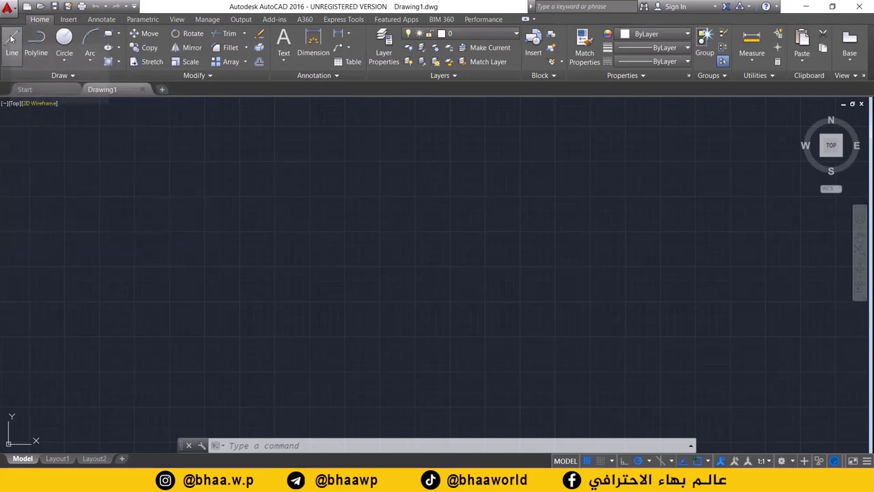
Step: Draw a closed stepped outline of connected line segments, with one slanted edge, across the drawing
left_click(12, 41)
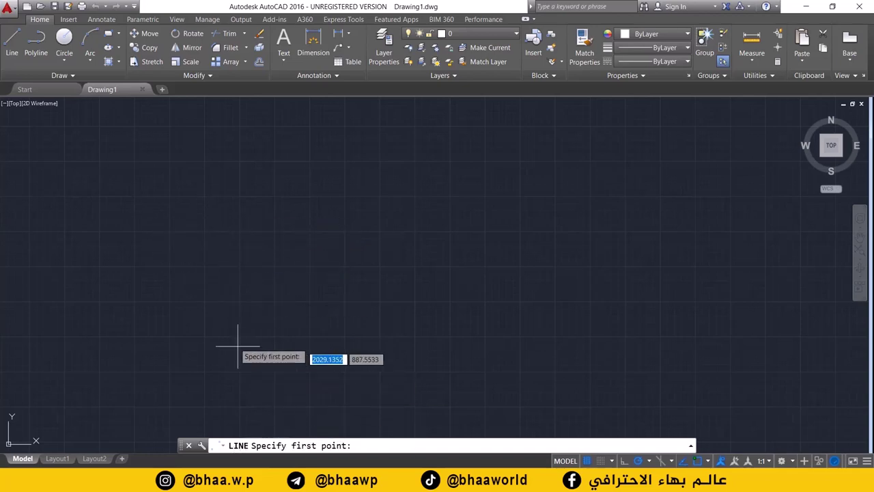
left_click(136, 232)
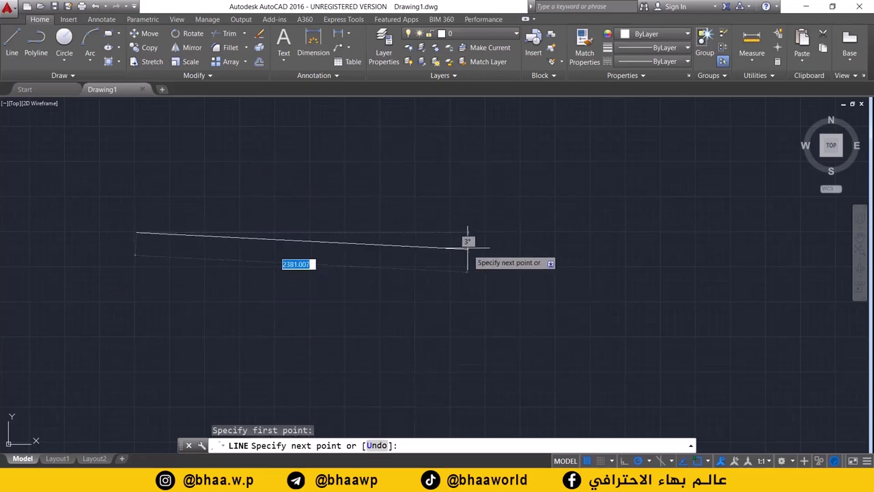
left_click(344, 232)
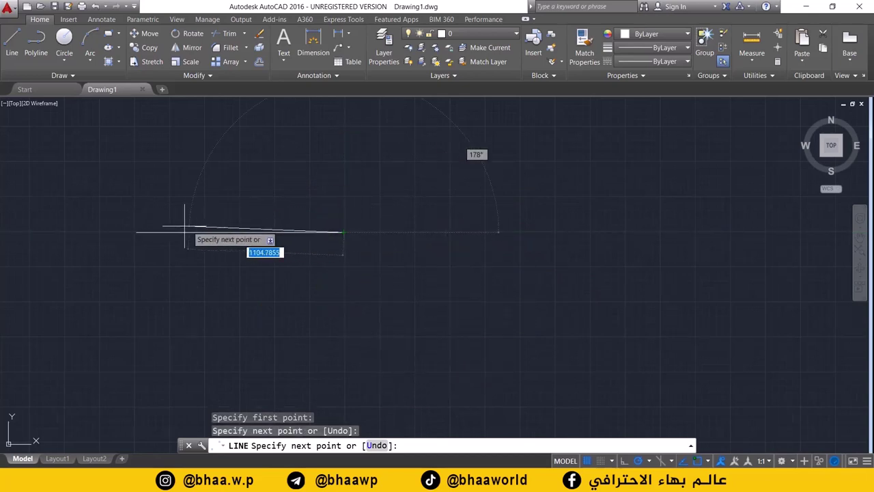
left_click(345, 162)
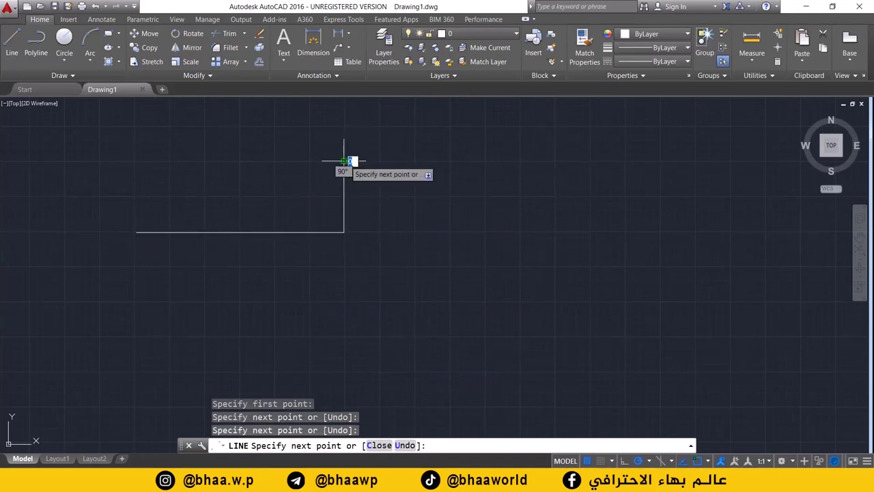
left_click(478, 161)
left_click(478, 274)
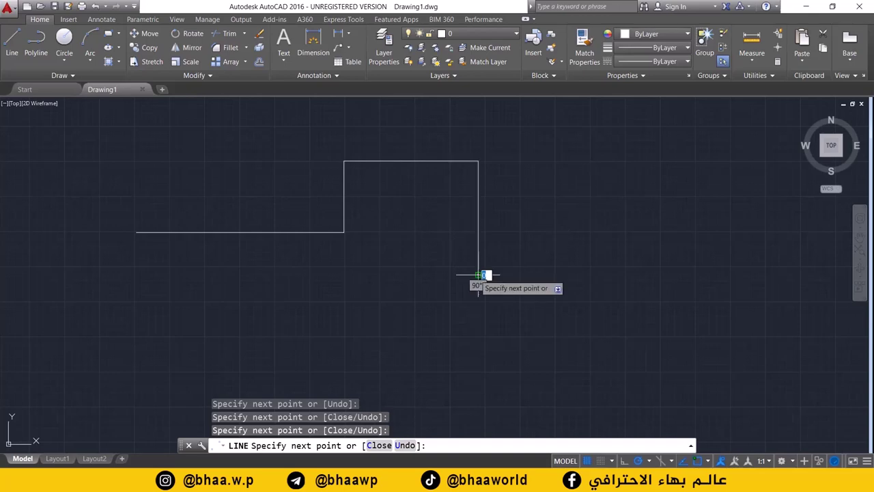
left_click(590, 274)
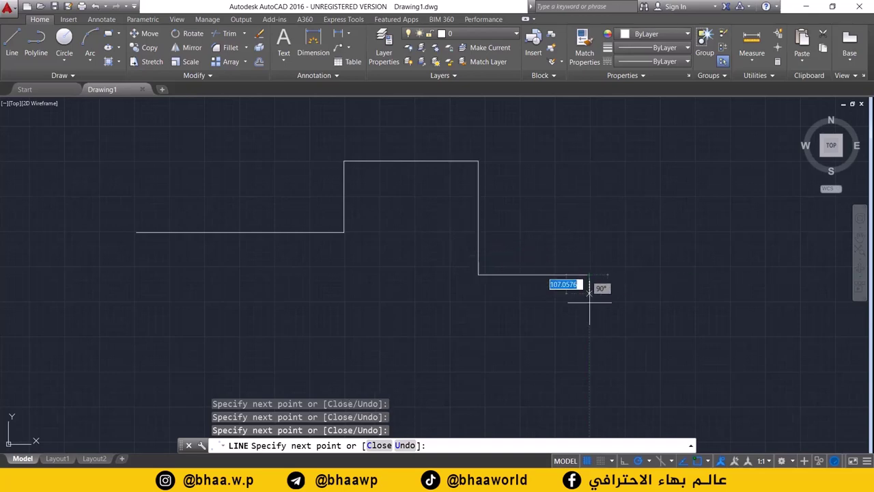
left_click(588, 353)
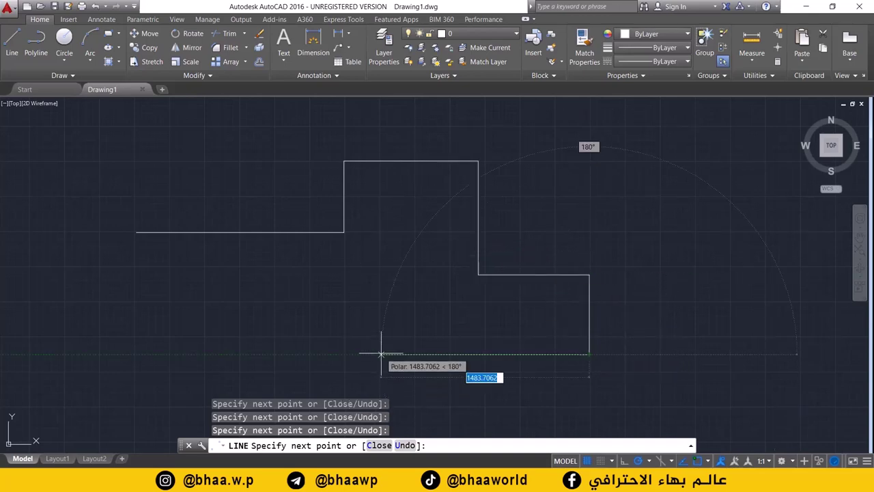
left_click(381, 354)
left_click(381, 271)
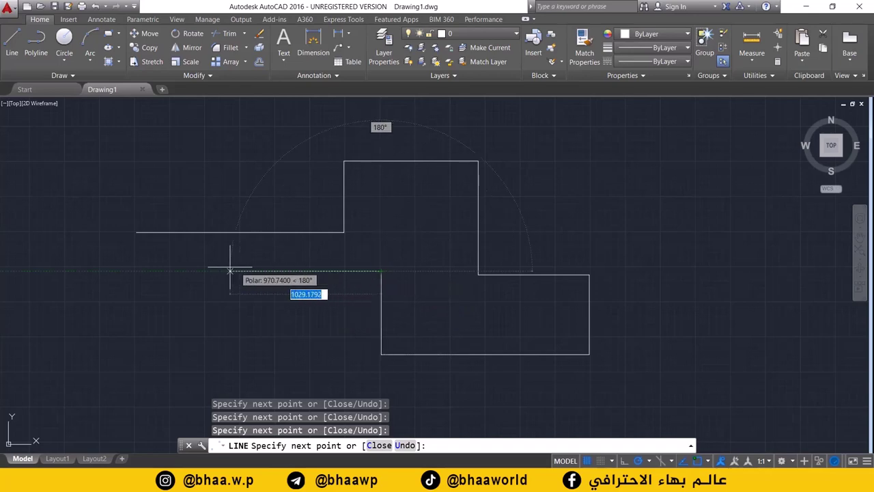
left_click(131, 271)
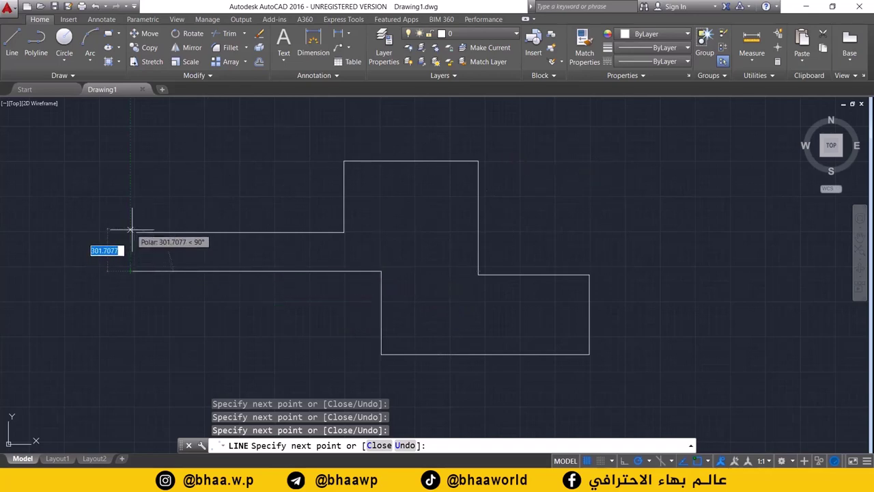
left_click(135, 233)
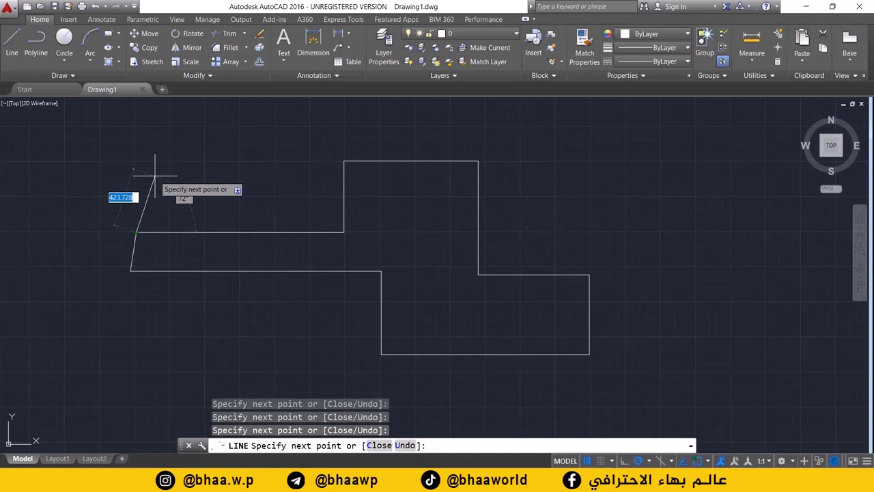
key("Return")
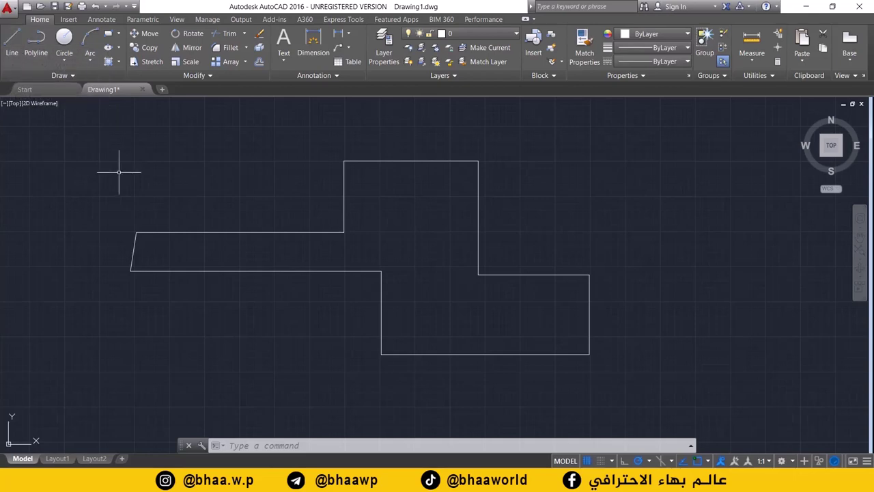
Step: Select the outline's upper-left, vertical and top edges, then clear the selection
left_click(179, 231)
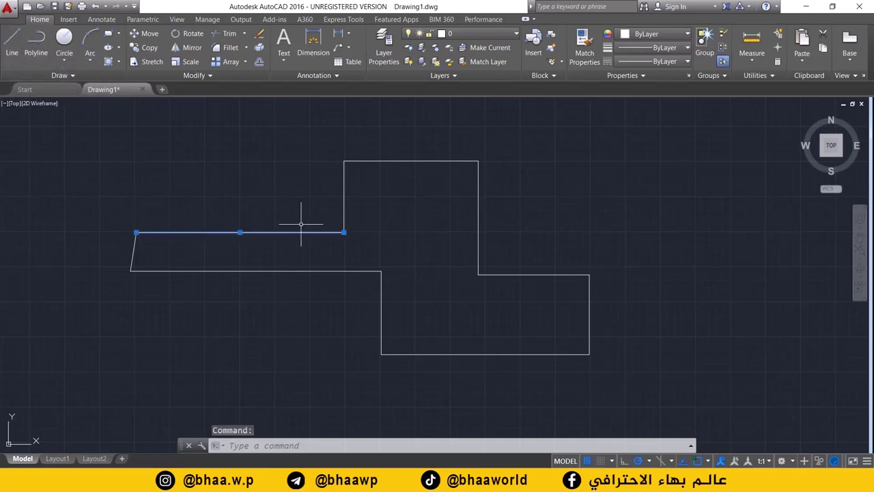
left_click(343, 188)
left_click(371, 161)
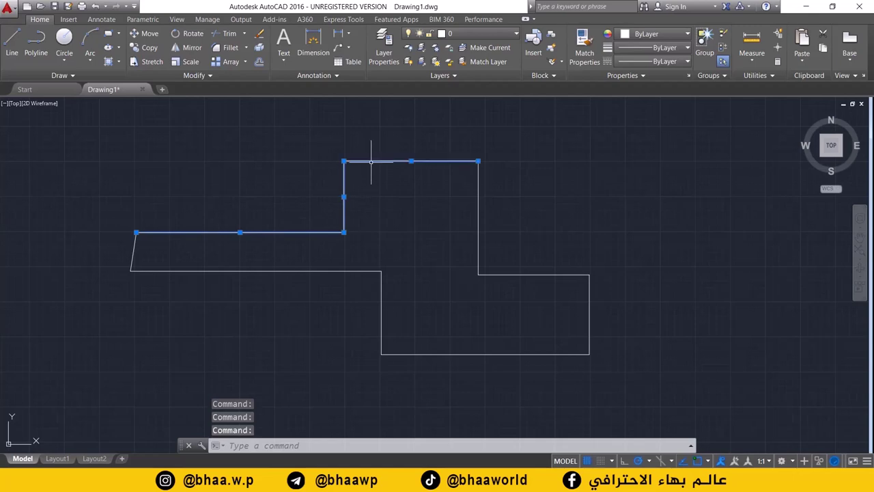
left_click(667, 141)
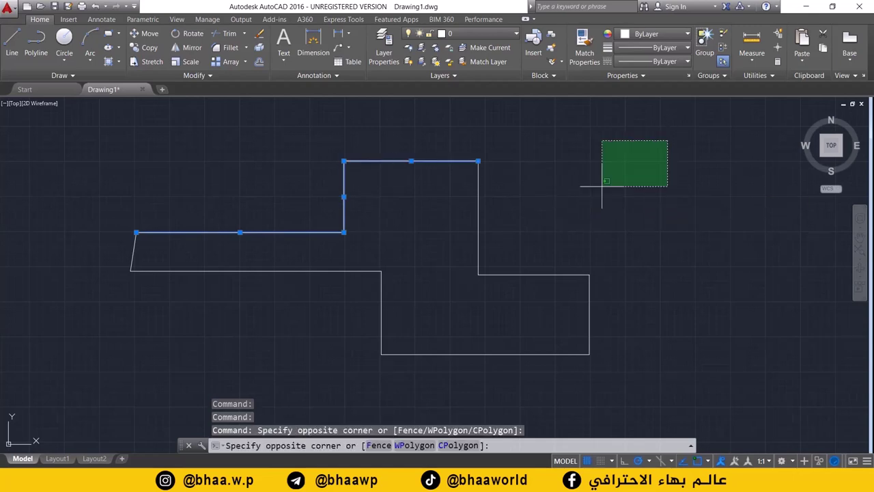
mouse_move(603, 185)
left_mouse_down()
mouse_move(185, 390)
mouse_move(185, 362)
left_mouse_up()
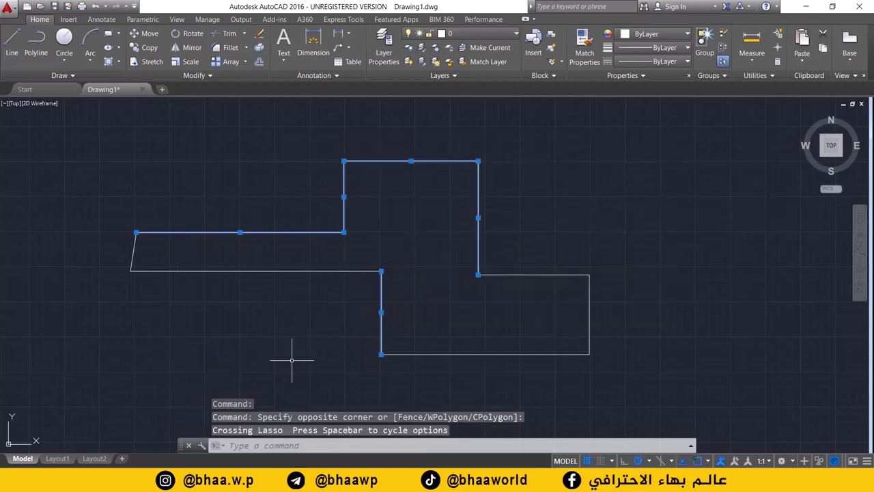
key("Escape")
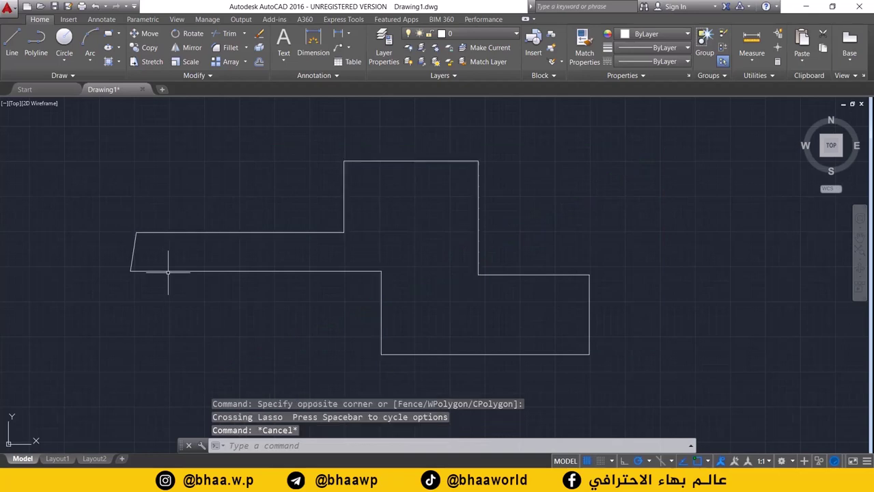
Step: Draw a small closed polyline in the drawing's upper-left corner
left_click(33, 46)
left_click(34, 146)
left_click(134, 143)
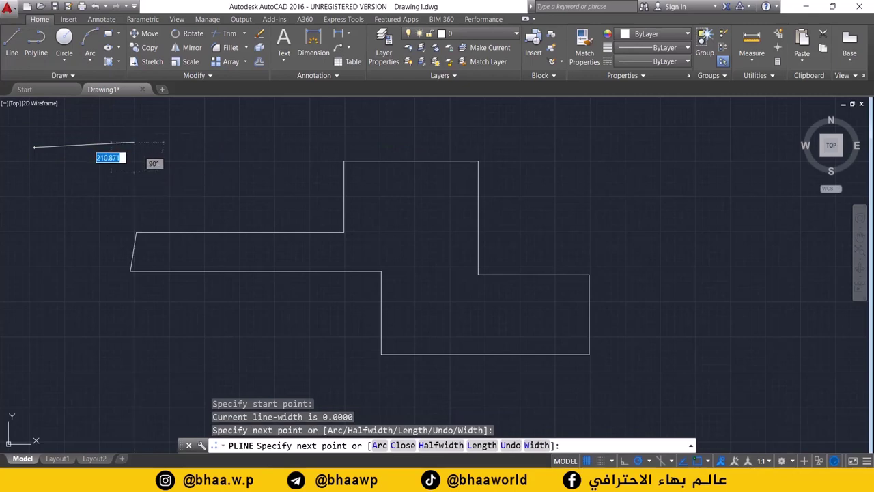
left_click(134, 171)
left_click(191, 171)
left_click(191, 134)
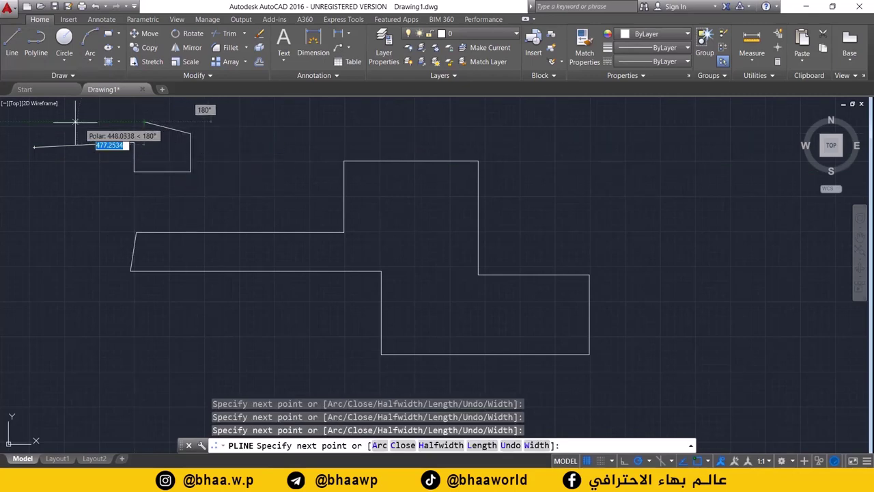
left_click(143, 122)
left_click(44, 128)
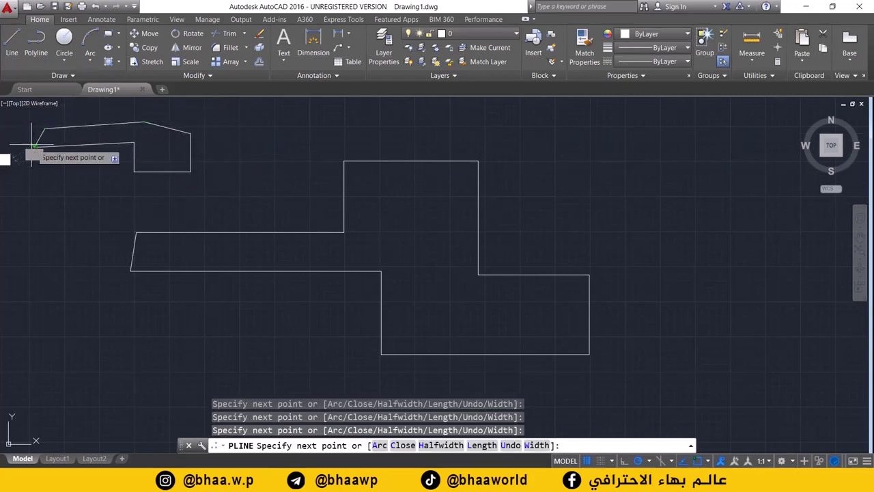
left_click(31, 146)
key("Return")
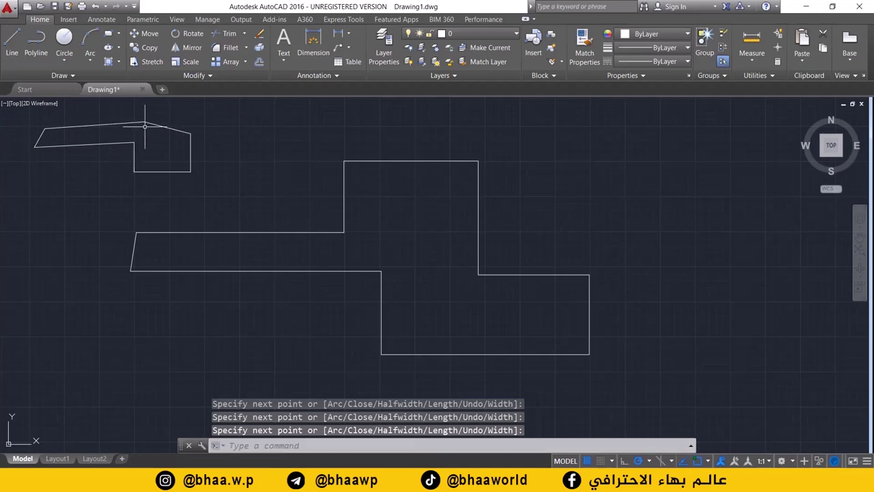
Step: Select the new polyline together with the outline's top-left and vertical edges
left_click(157, 125)
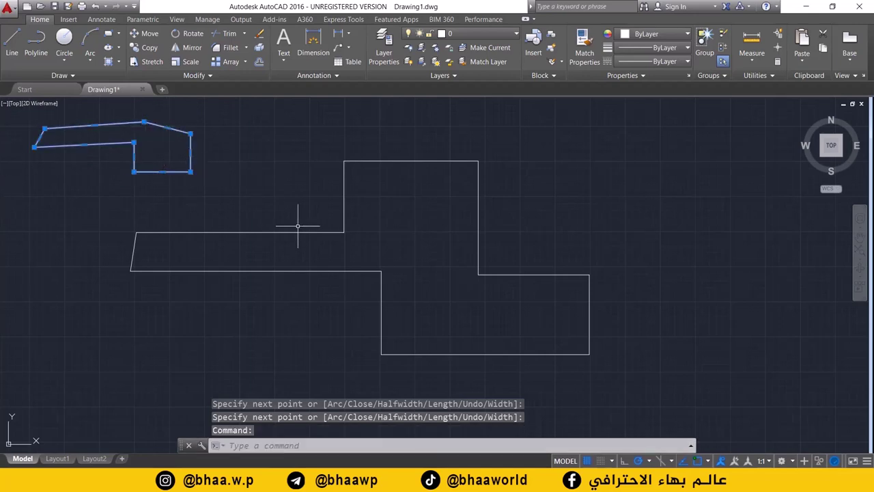
left_click(301, 232)
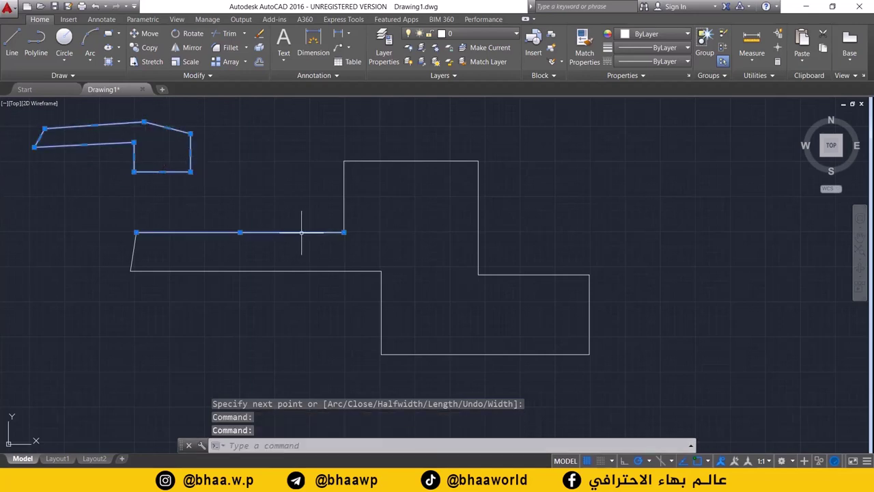
left_click(344, 185)
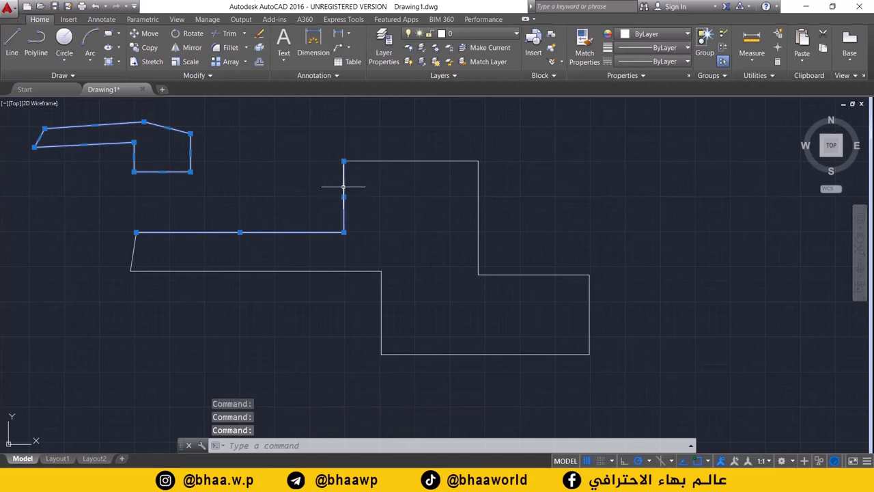
Step: Select all objects with Ctrl+A and erase both the stepped outline and the polyline
left_click(383, 160)
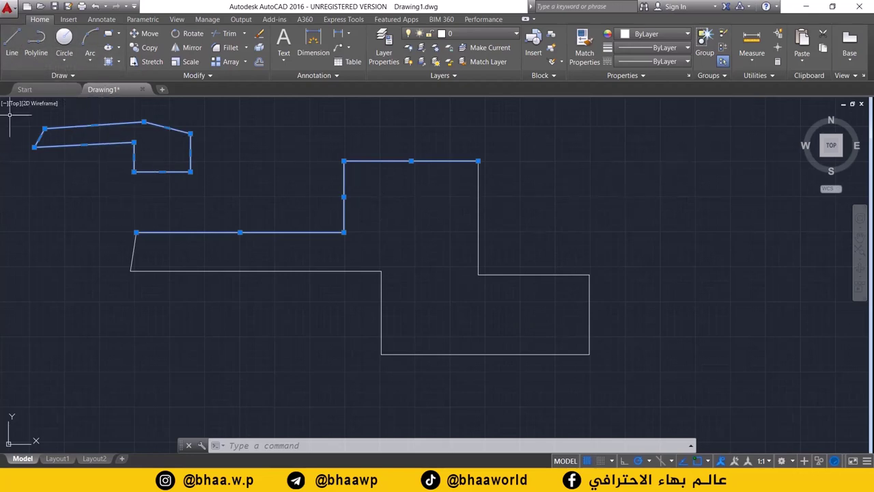
left_click(660, 137)
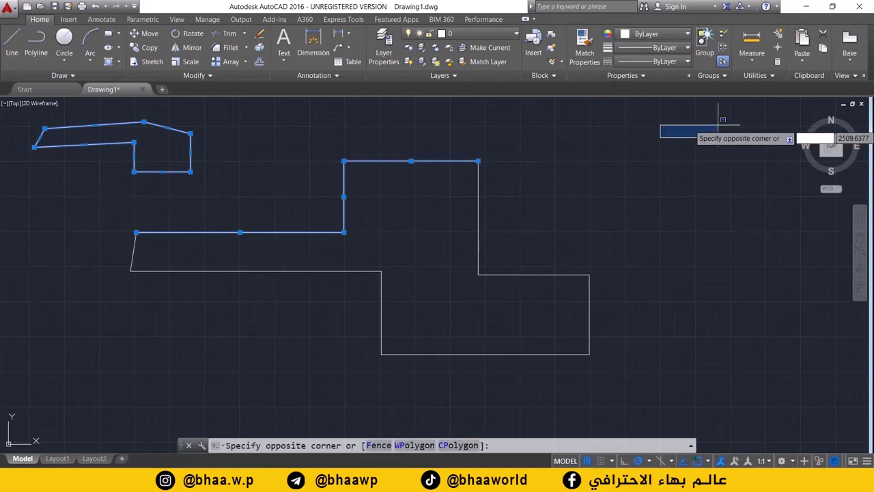
left_click(721, 123)
mouse_move(742, 113)
left_mouse_down()
mouse_move(375, 272)
mouse_move(110, 348)
mouse_move(85, 340)
mouse_move(34, 298)
mouse_move(3, 239)
mouse_move(13, 175)
mouse_move(93, 115)
mouse_move(10, 126)
mouse_move(44, 116)
mouse_move(106, 137)
mouse_move(61, 152)
mouse_move(18, 135)
mouse_move(58, 112)
mouse_move(556, 208)
mouse_move(587, 252)
mouse_move(585, 308)
mouse_move(571, 338)
mouse_move(445, 363)
mouse_move(353, 352)
mouse_move(353, 233)
mouse_move(500, 220)
mouse_move(567, 269)
left_mouse_up()
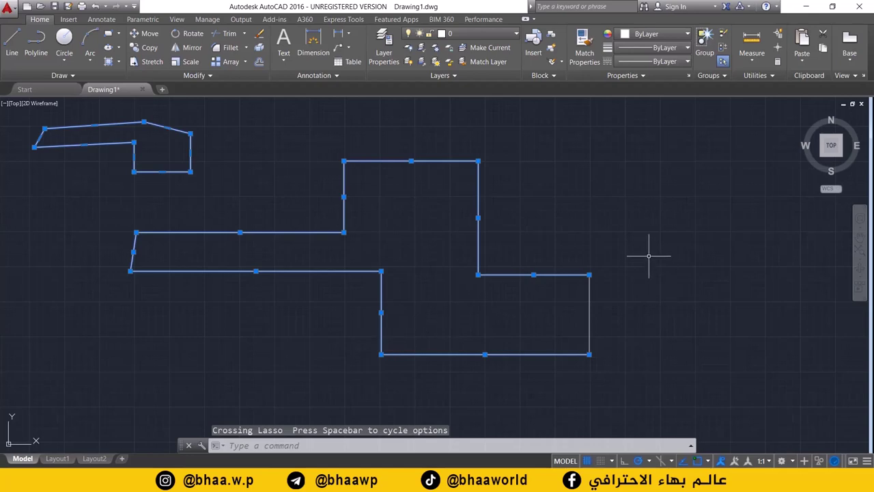
key("ctrl+a")
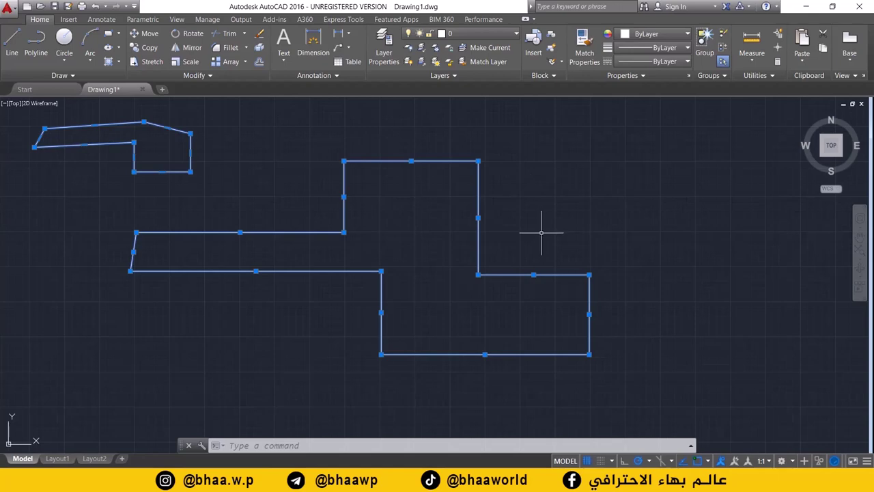
left_click(260, 33)
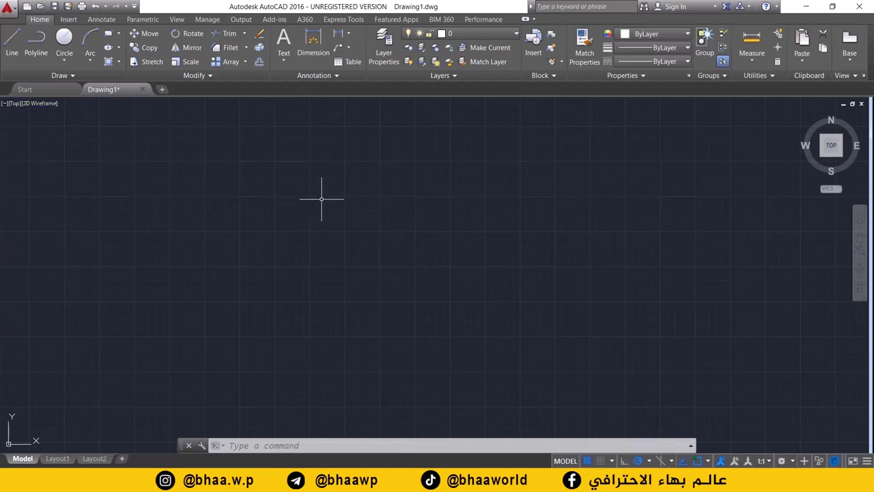
Step: In Drawing Units, keep Decimal length type and set insertion scale to Centimeters
left_click(9, 8)
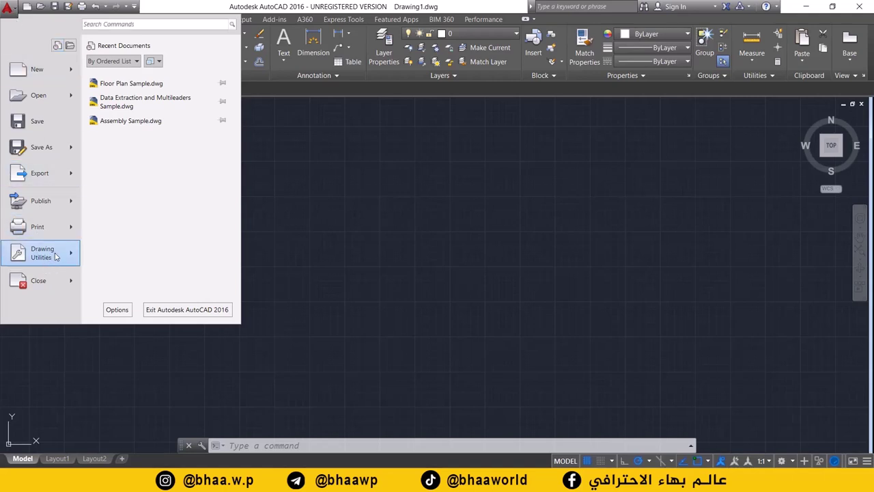
mouse_move(60, 255)
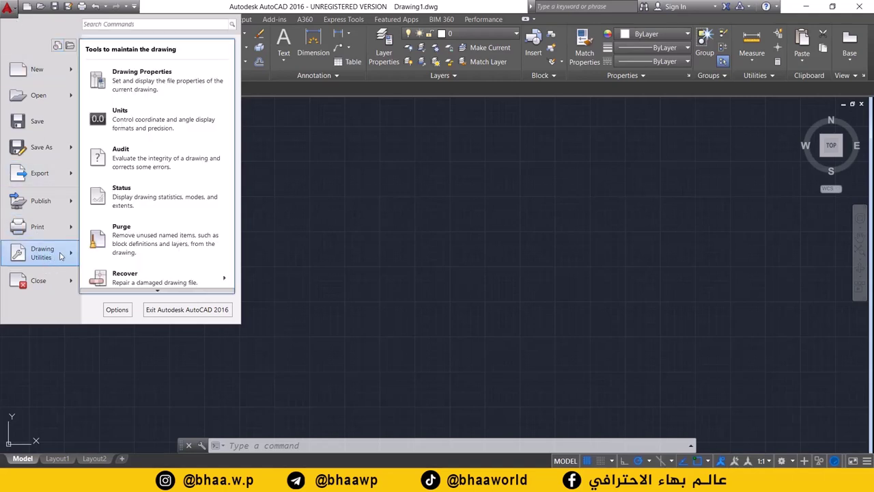
left_click(133, 121)
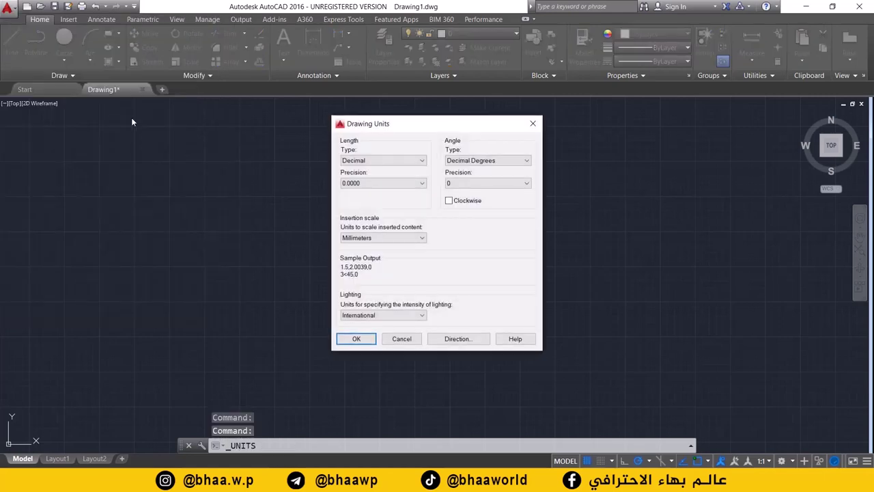
mouse_move(419, 126)
left_mouse_down()
mouse_move(214, 97)
mouse_move(223, 107)
left_mouse_up()
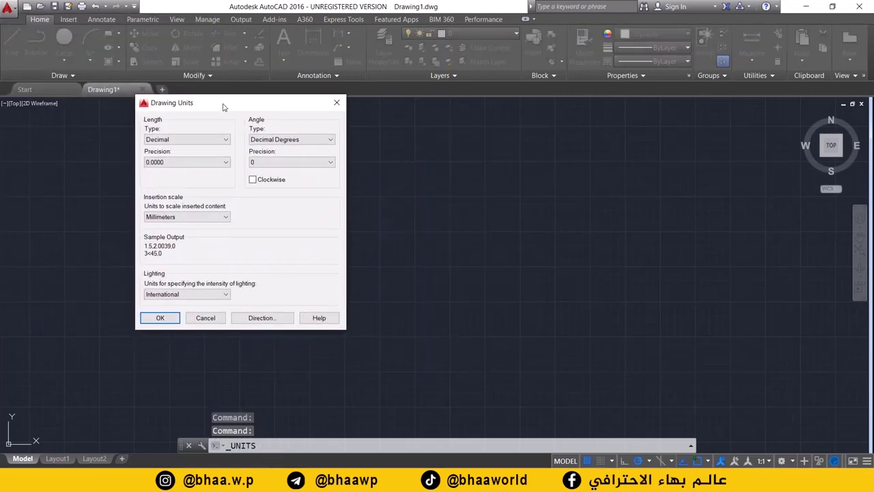
left_click(171, 140)
left_click(167, 155)
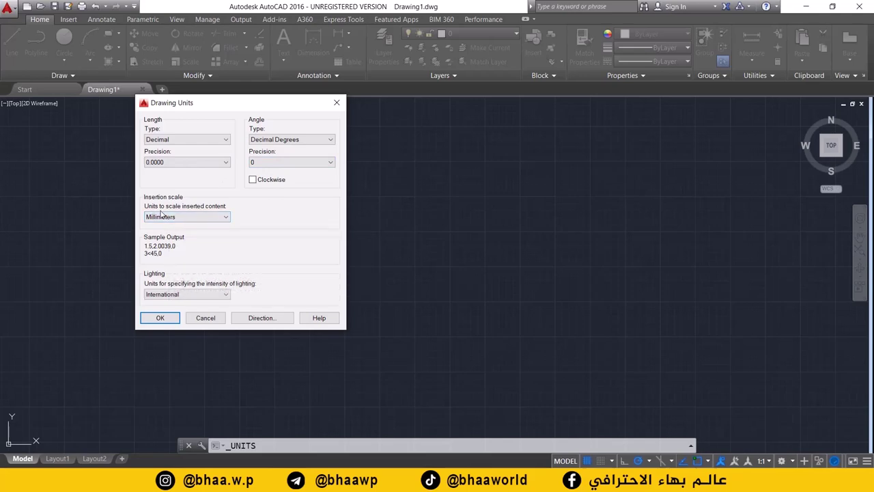
left_click(185, 217)
left_click(178, 216)
left_click(197, 218)
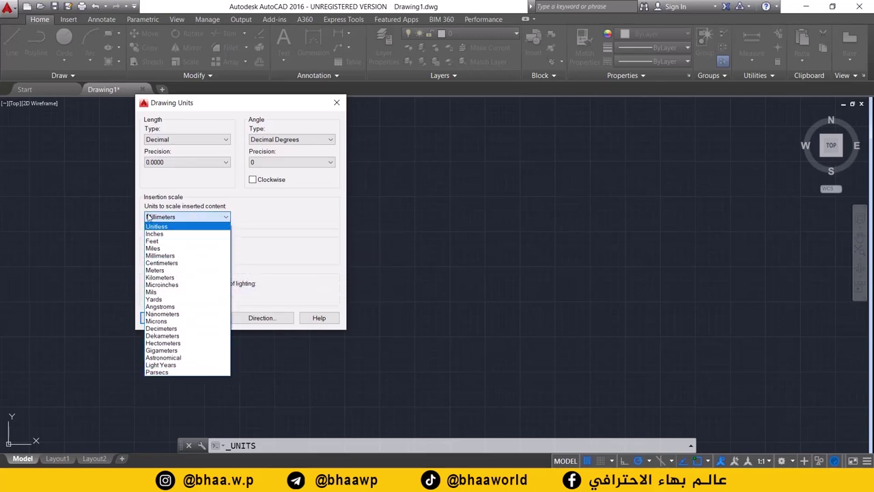
left_click(163, 270)
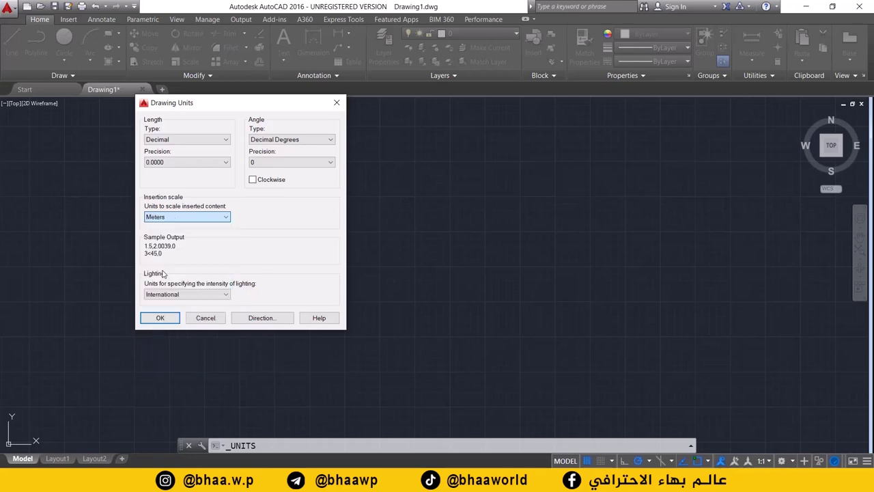
left_click(180, 217)
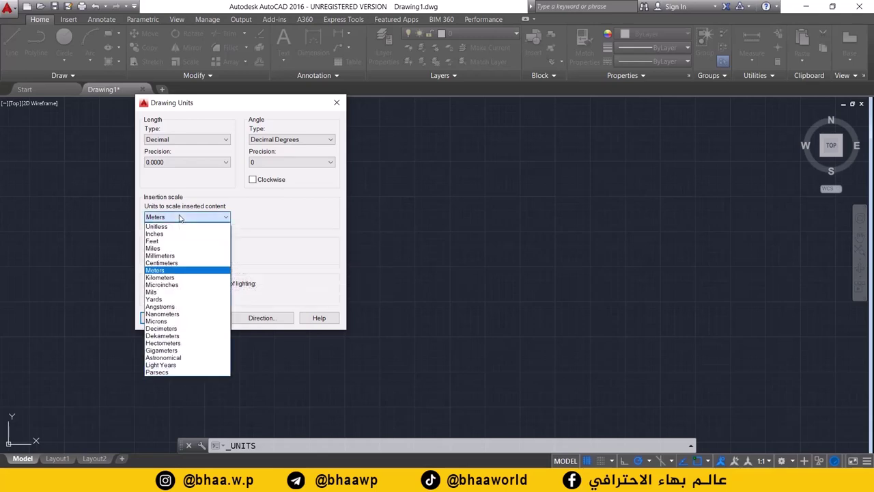
left_click(163, 265)
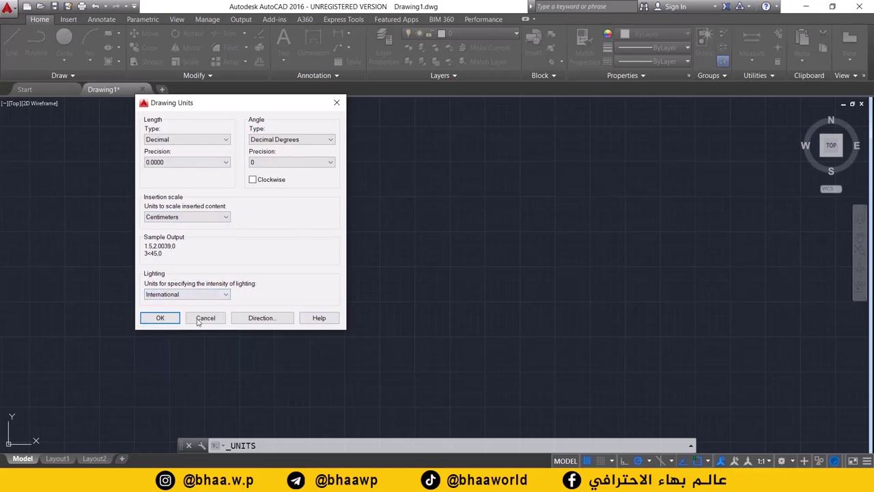
left_click(163, 319)
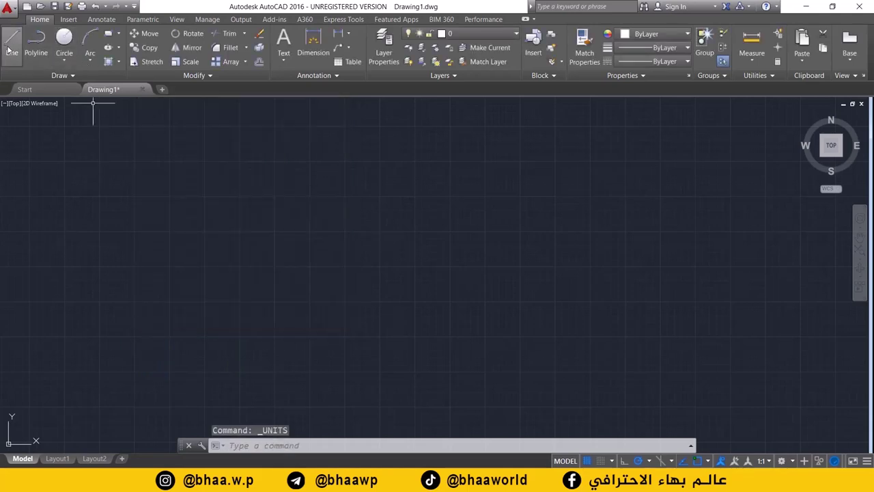
left_click(11, 46)
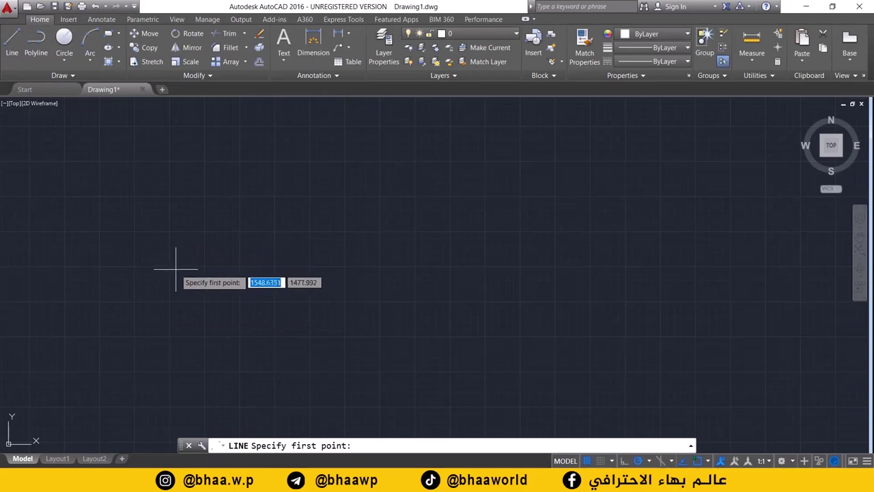
left_click(168, 266)
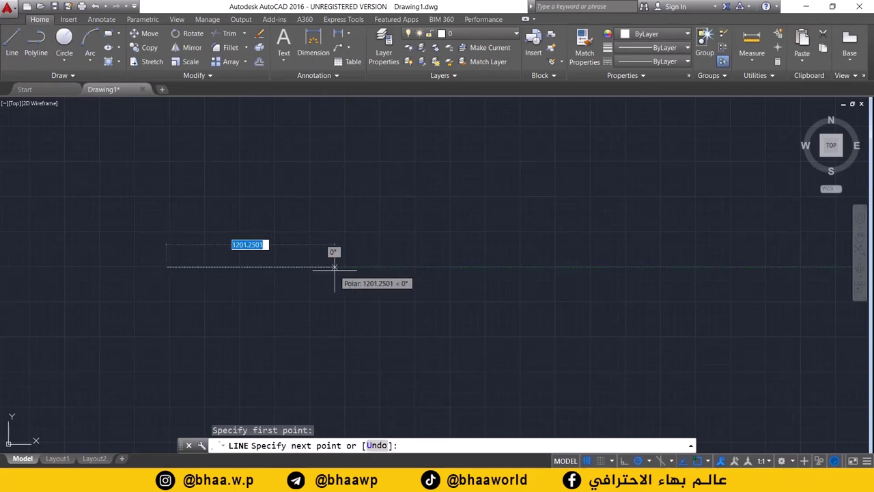
type("5")
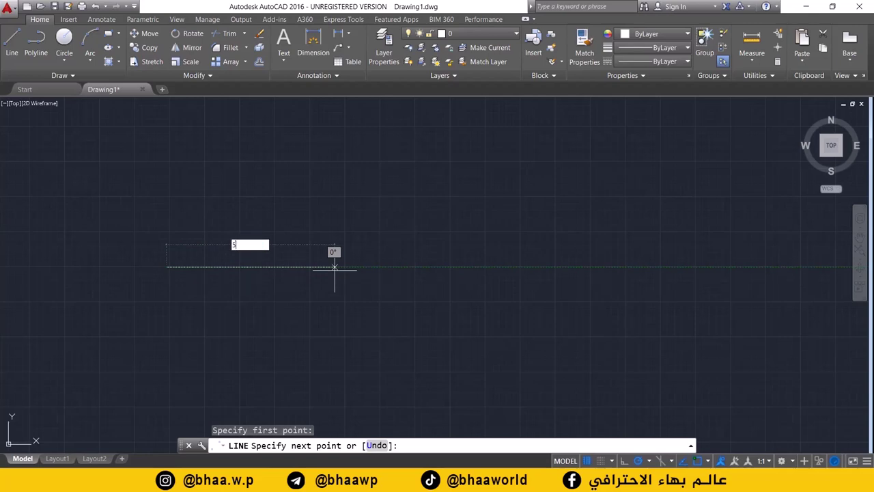
key("Return")
key("Return")
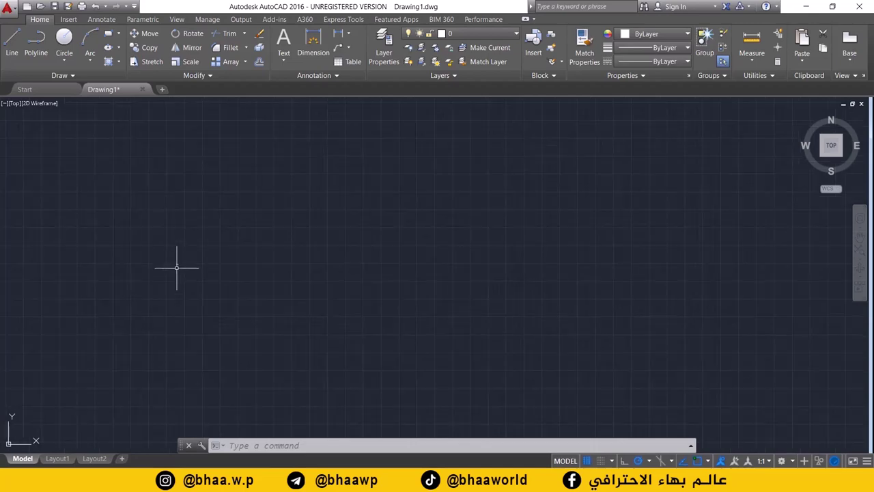
scroll(169, 255, "up", 3)
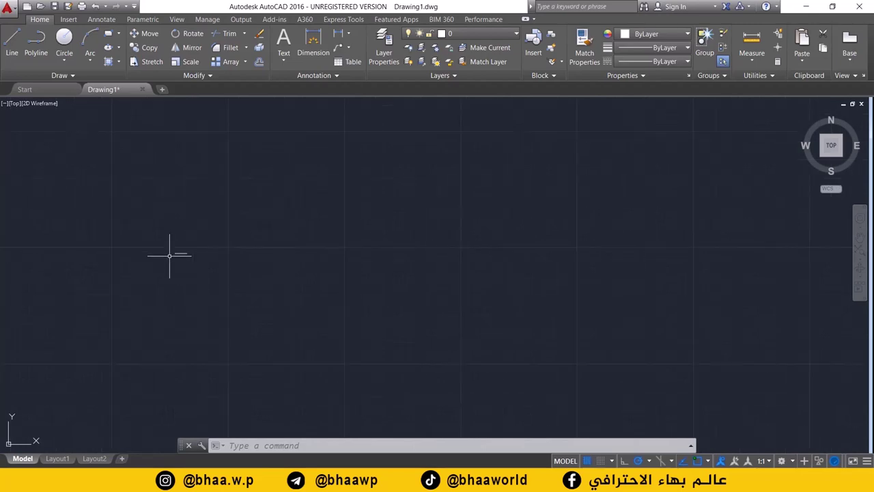
scroll(181, 249, "up", 5)
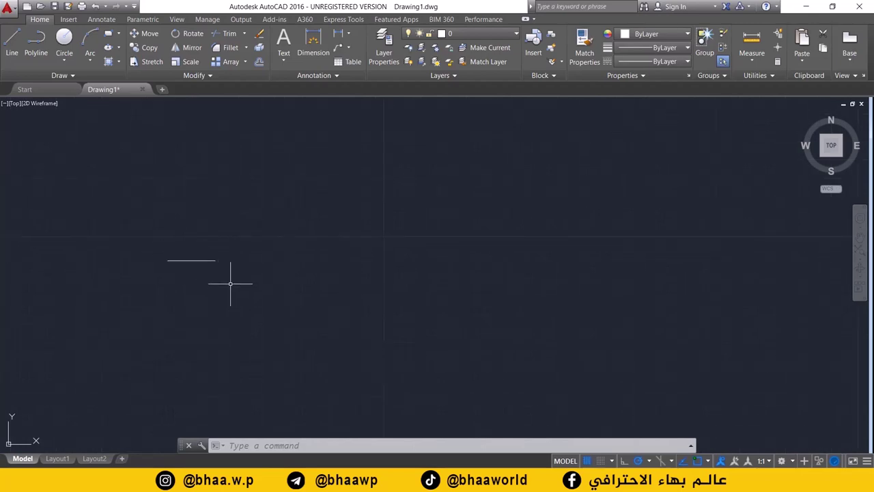
left_click_drag(273, 239, 131, 306)
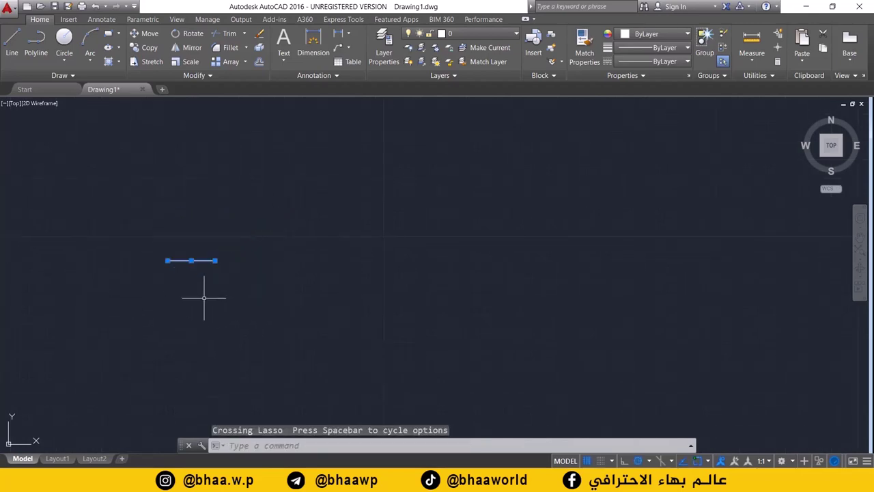
key("Delete")
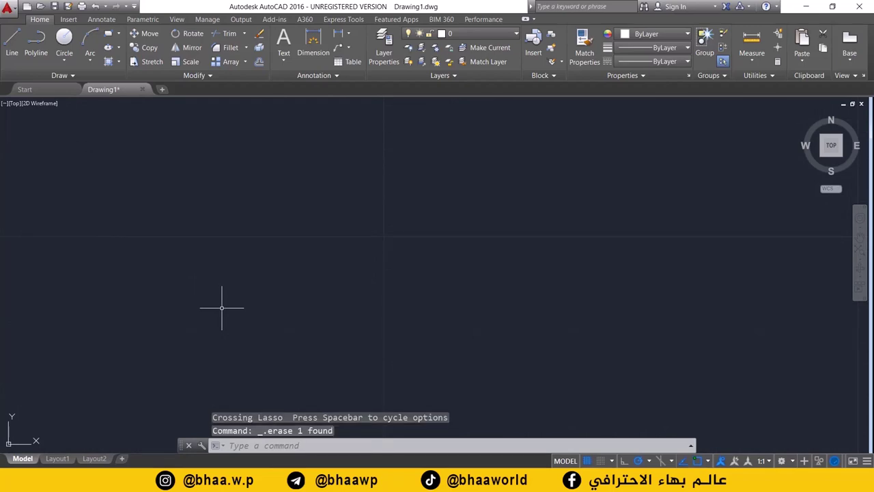
Step: Bring up the reference drawing in Paint and set the red Pencil to the thickest stroke
mouse_move(710, 440)
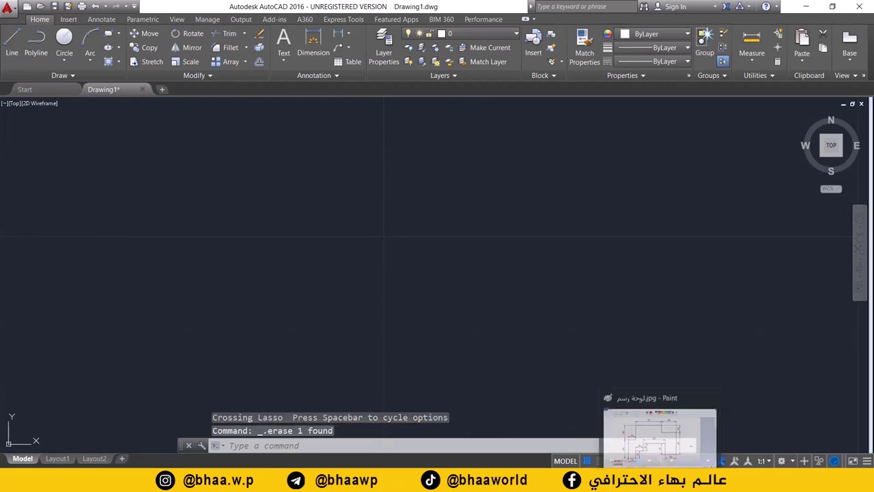
left_click(656, 430)
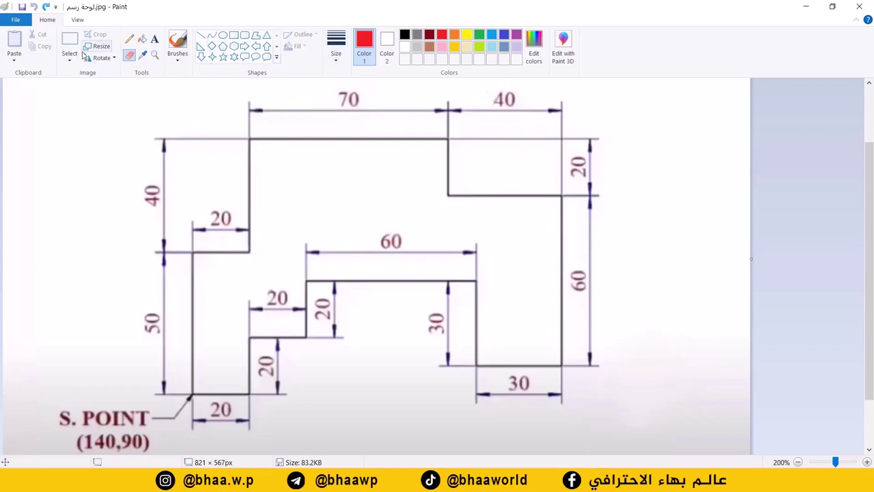
left_click(129, 39)
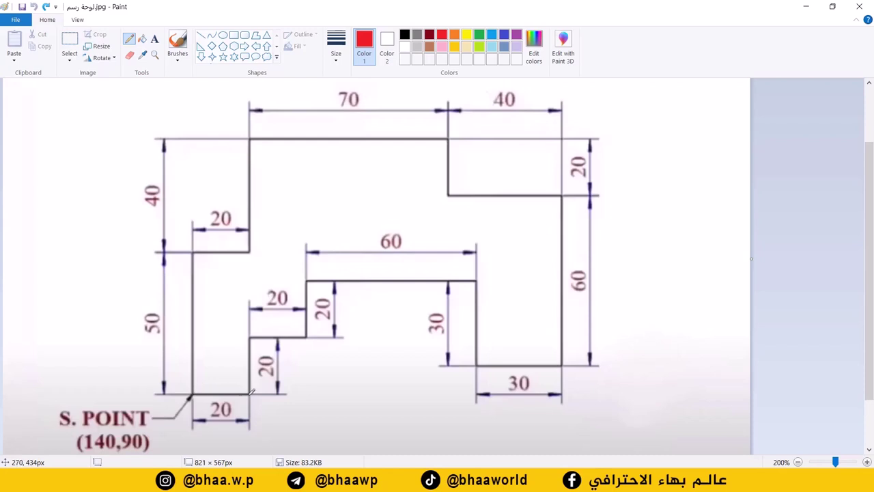
left_click_drag(252, 393, 192, 395)
left_click(336, 48)
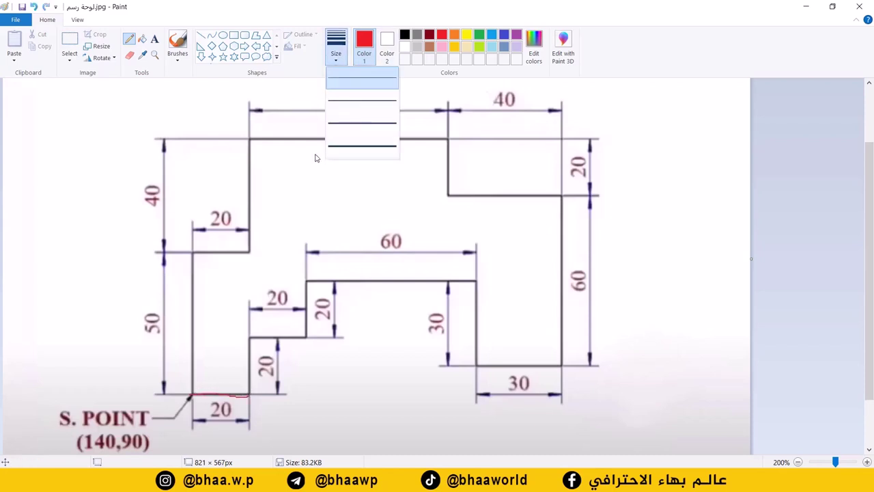
left_click(361, 145)
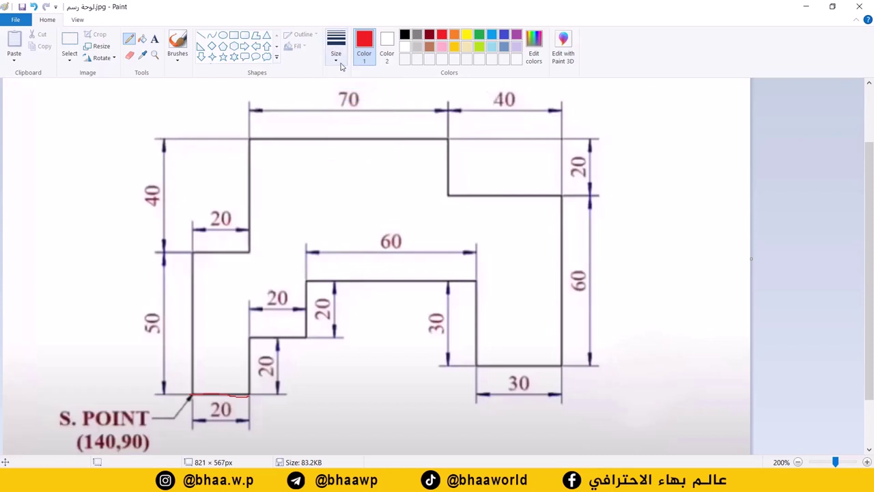
left_click(339, 61)
left_click(353, 143)
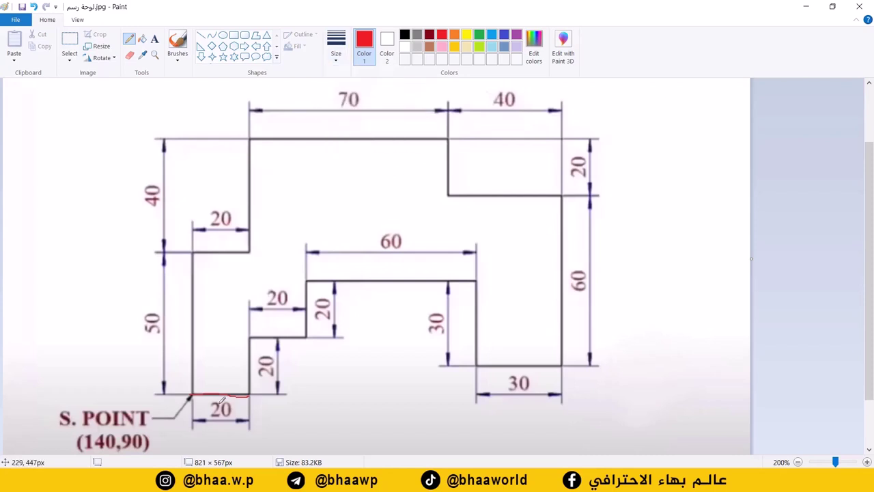
Step: Trace the bottom 20 segment, left edge from S. POINT, 20 step and top edge in red
left_click_drag(257, 392, 201, 390)
left_click_drag(195, 387, 194, 248)
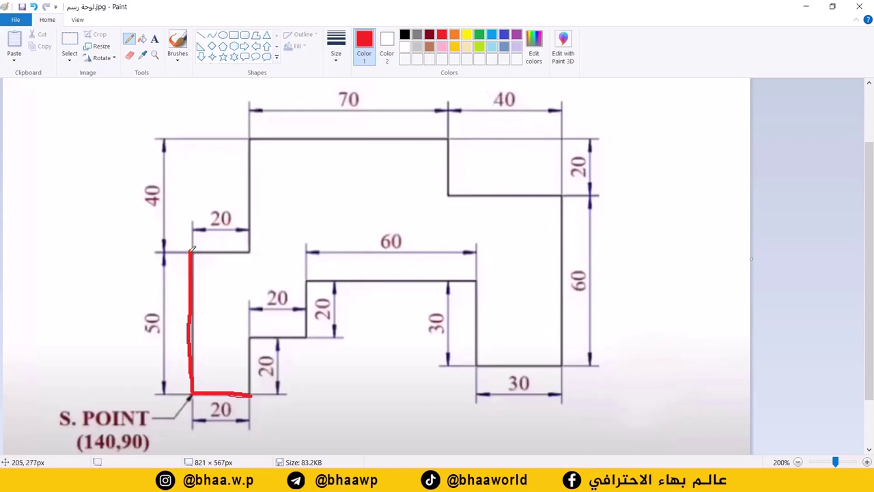
mouse_move(192, 250)
left_mouse_down()
mouse_move(252, 251)
mouse_move(252, 133)
left_mouse_up()
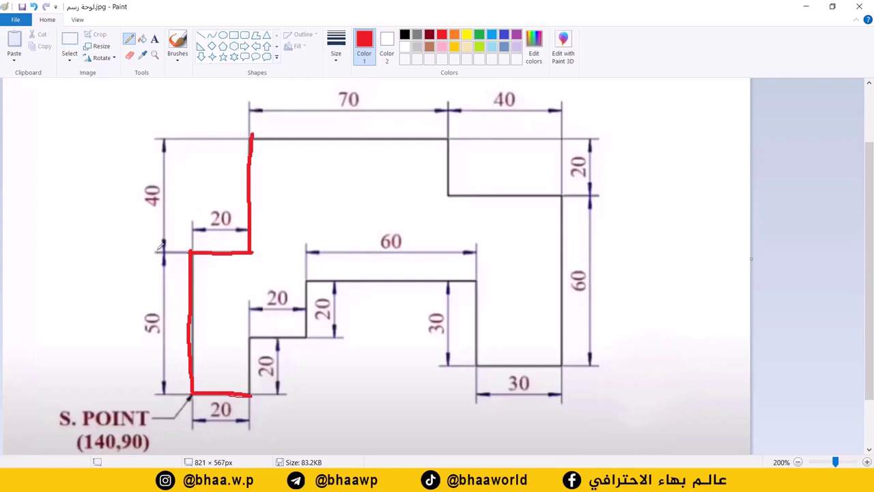
mouse_move(253, 135)
left_mouse_down()
mouse_move(460, 134)
mouse_move(452, 139)
mouse_move(451, 202)
mouse_move(559, 188)
mouse_move(574, 313)
mouse_move(569, 361)
mouse_move(482, 369)
mouse_move(472, 283)
mouse_move(311, 279)
mouse_move(309, 338)
mouse_move(244, 338)
mouse_move(250, 395)
left_mouse_up()
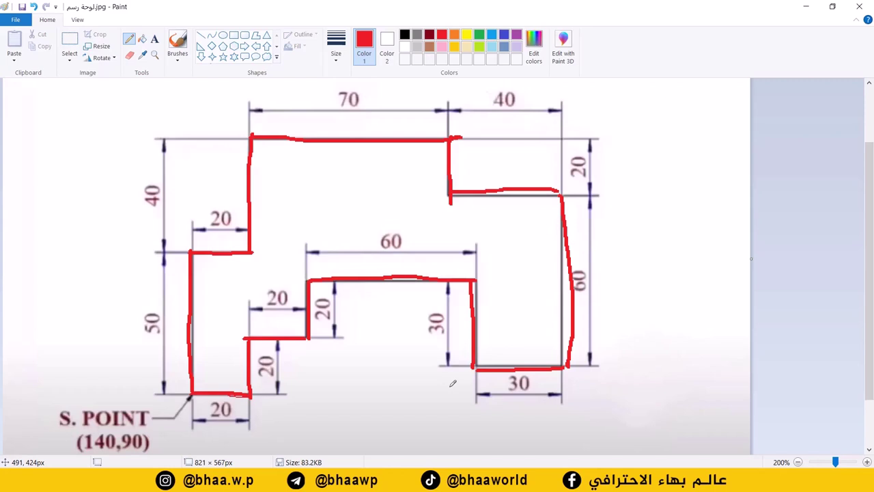
Step: Undo all the red tracing strokes with Ctrl+Z and return to AutoCAD
key("ctrl+z")
key("ctrl+z")
key("ctrl+z")
key("ctrl+z")
key("ctrl+z")
key("ctrl+z")
key("ctrl+z")
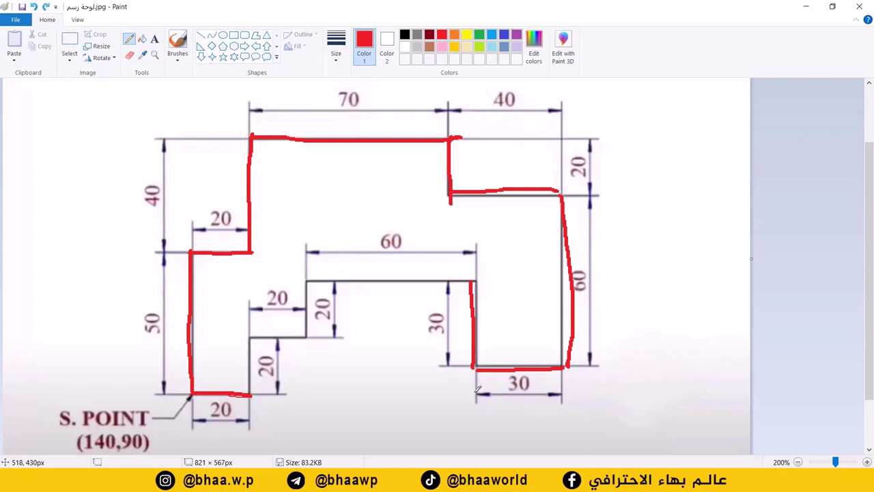
key("ctrl+z")
key("ctrl+z")
key("ctrl+z")
key("ctrl+z")
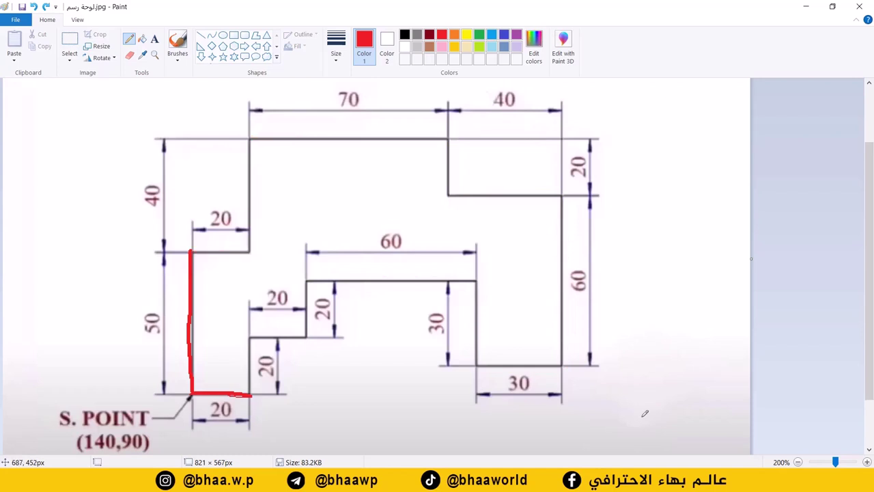
key("ctrl+z")
key("ctrl+z")
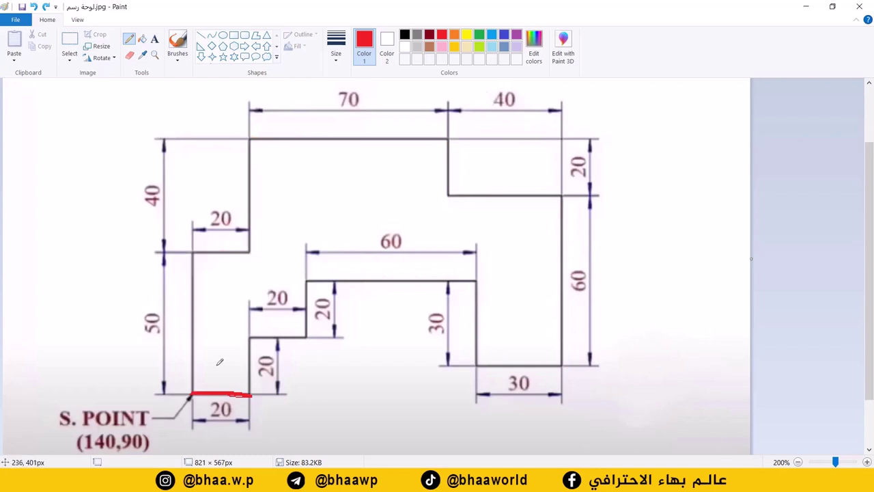
key("ctrl+z")
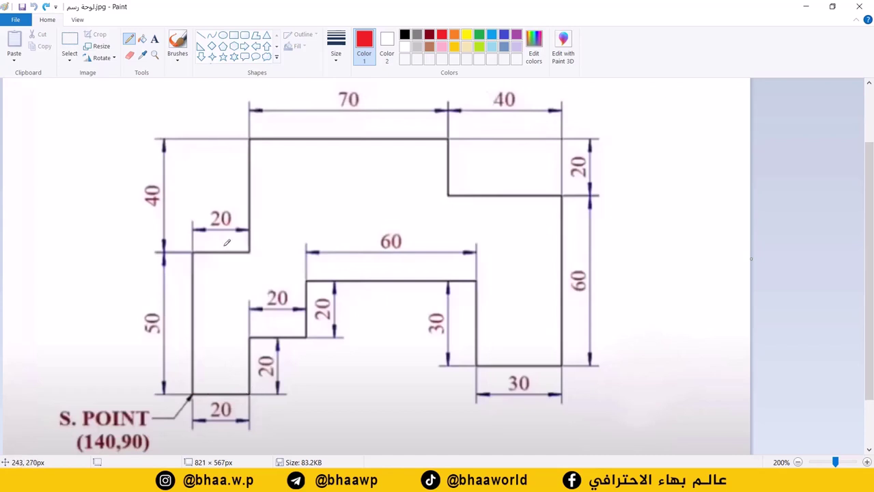
key("alt+Tab")
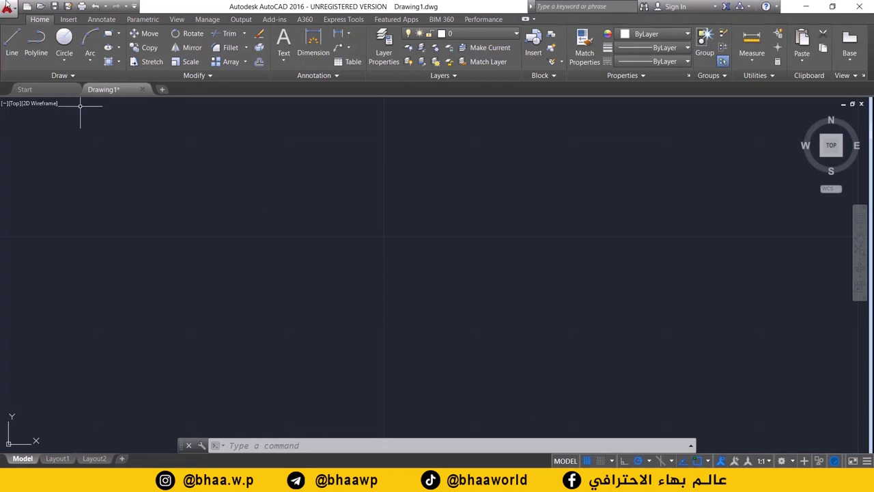
Step: Draw an L-shape of a 20-unit horizontal line and a 50-unit vertical line
left_click(12, 44)
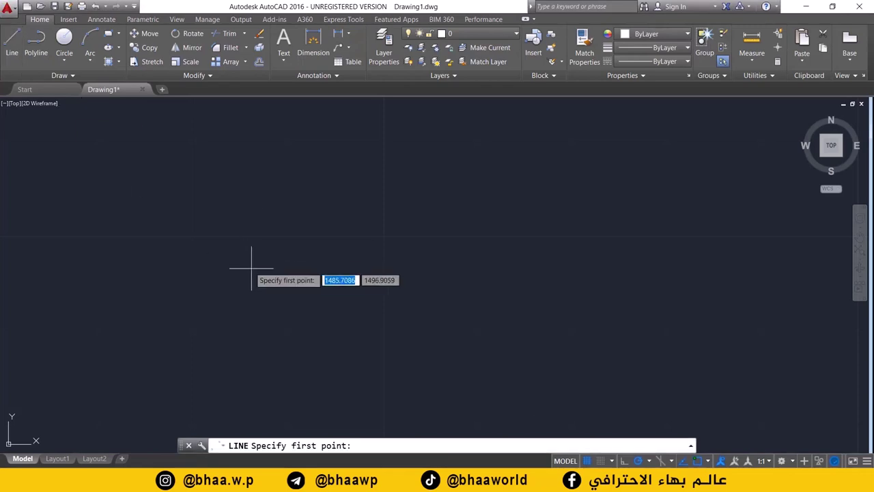
left_click(384, 331)
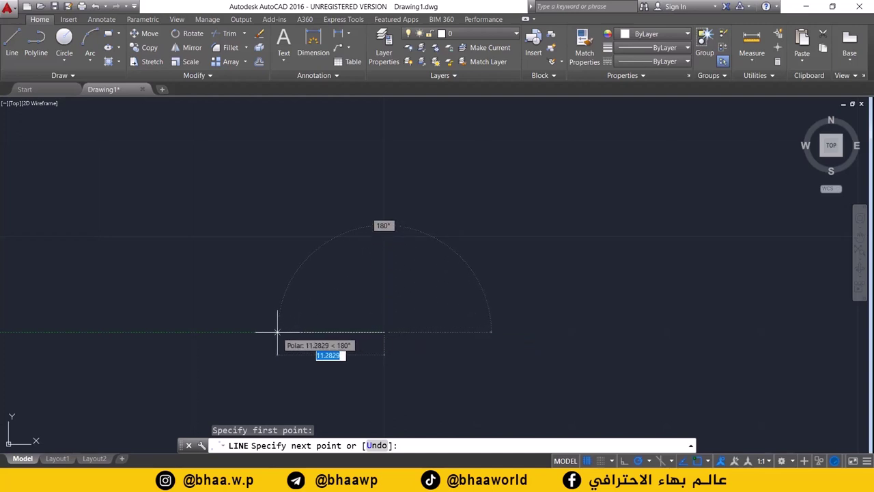
type("20")
key("Return")
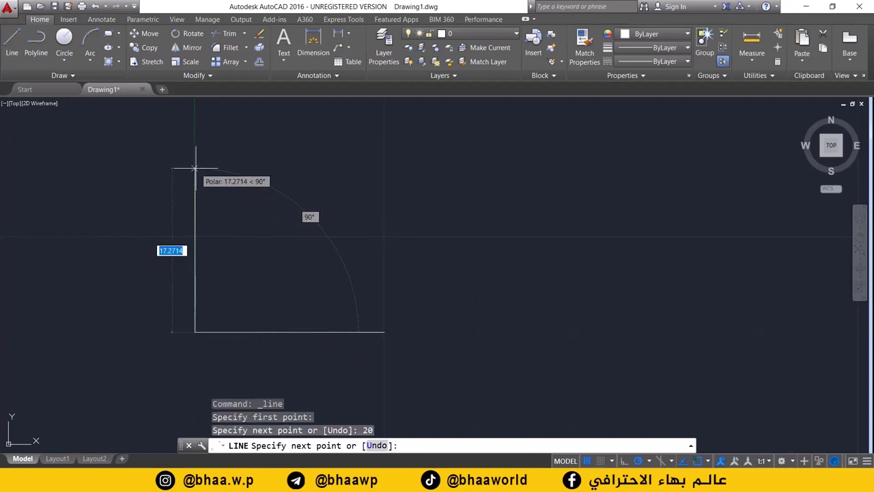
type("50")
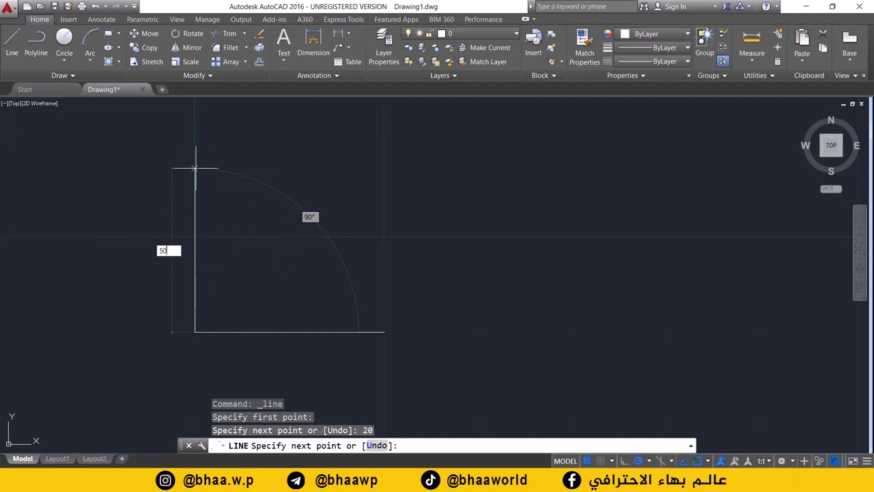
key("Return")
key("Return")
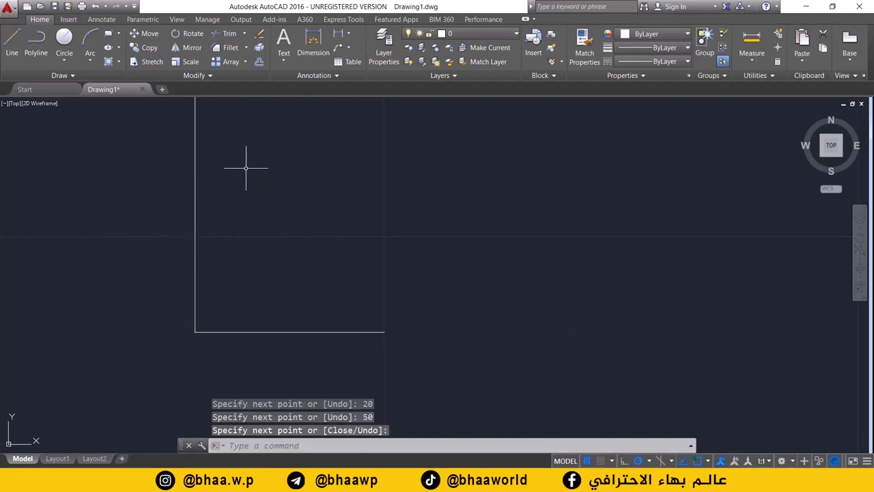
Step: Recentre the view on the L-shape, then switch to the Paint reference drawing
scroll(273, 181, "down", 4)
mouse_move(276, 181)
middle_mouse_down()
mouse_move(285, 259)
mouse_move(276, 311)
middle_mouse_up()
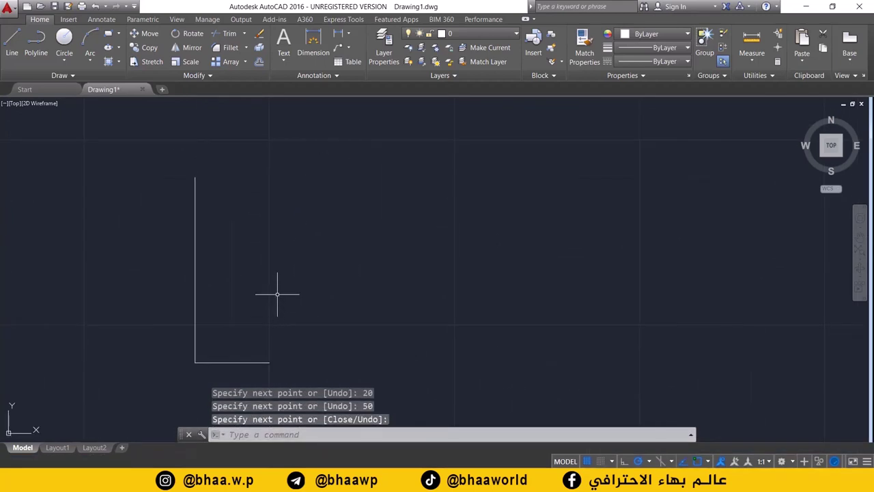
scroll(279, 293, "down", 3)
mouse_move(307, 287)
middle_mouse_down()
mouse_move(314, 278)
mouse_move(301, 257)
middle_mouse_up()
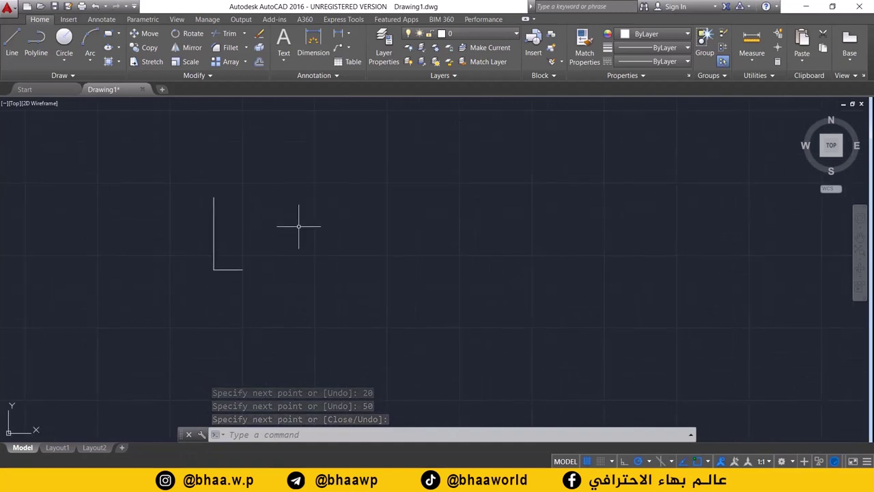
scroll(299, 228, "down", 2)
scroll(268, 234, "up", 2)
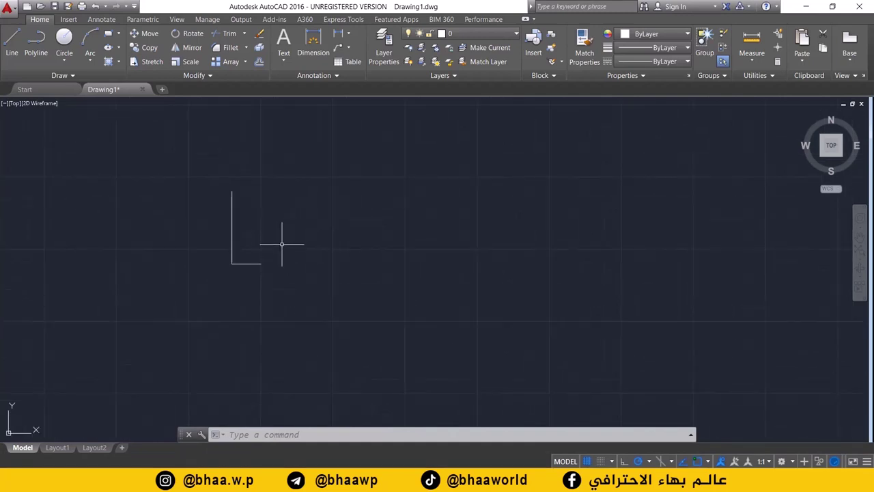
mouse_move(283, 250)
middle_mouse_down()
mouse_move(218, 279)
mouse_move(172, 260)
mouse_move(376, 240)
mouse_move(394, 271)
mouse_move(273, 285)
mouse_move(244, 276)
middle_mouse_up()
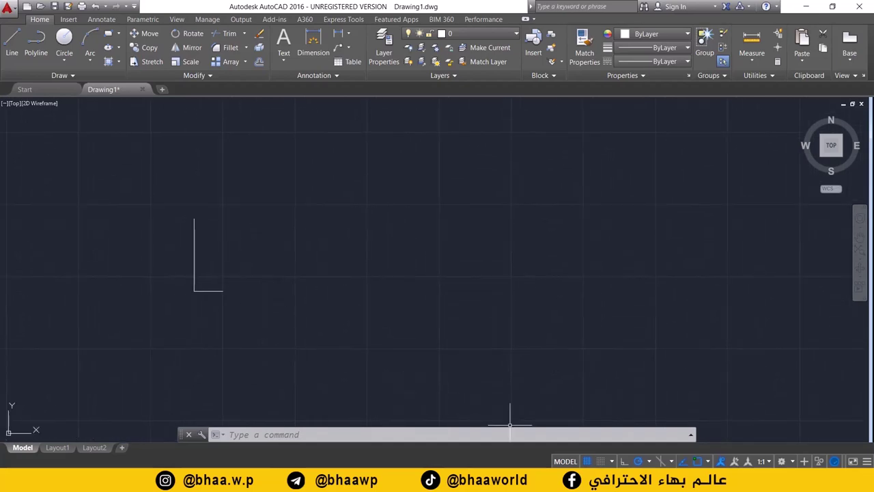
key("alt+Tab")
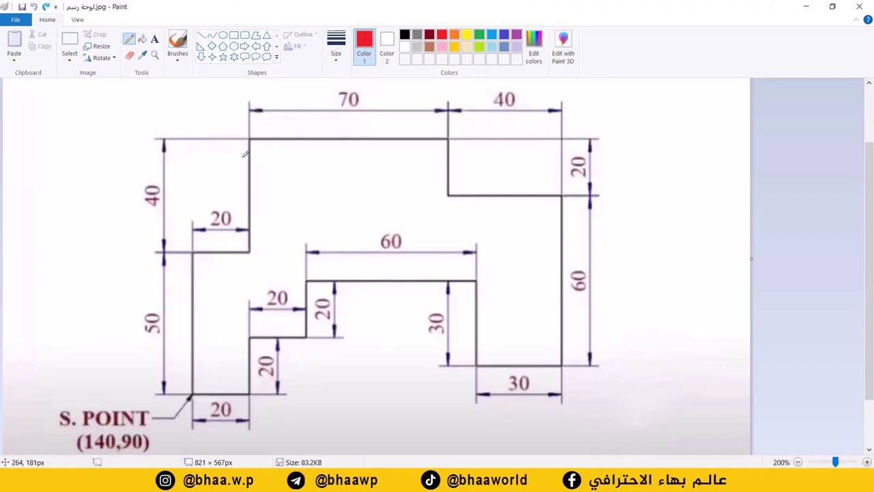
Step: From the vertical line's top, add 20, 40 and 70 line segments, then trace the reference's left side in red
key("alt+Tab")
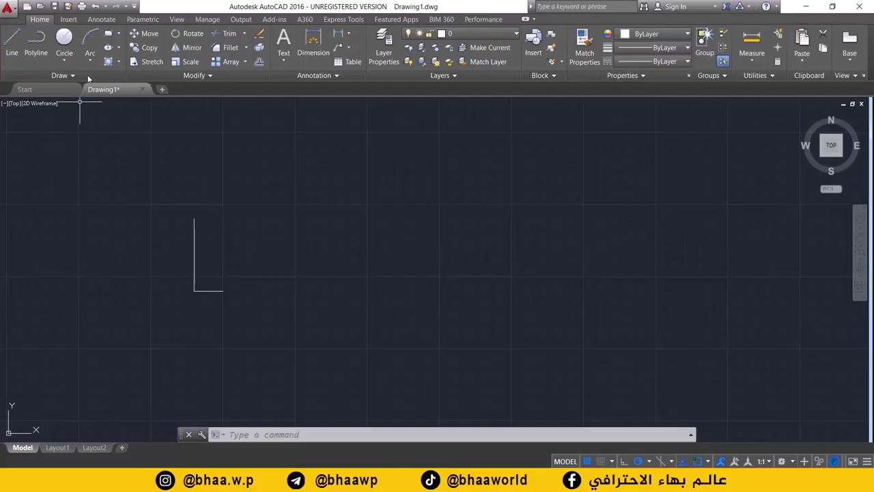
left_click(11, 45)
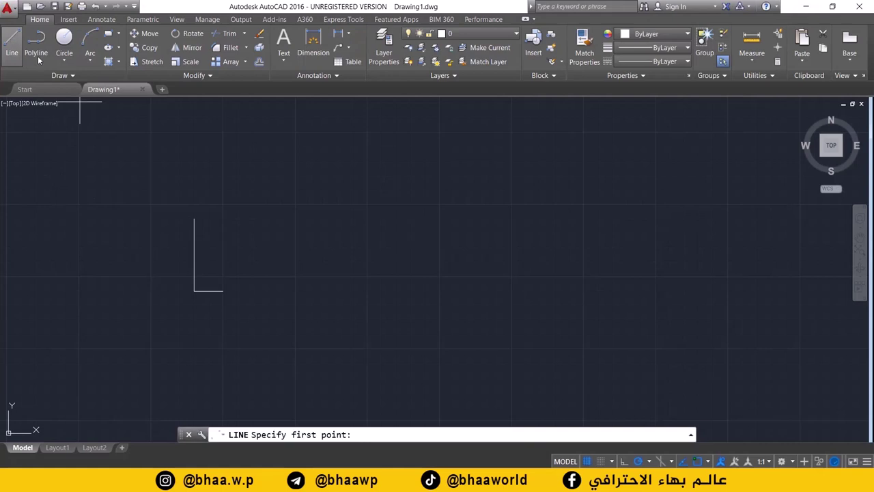
left_click(194, 219)
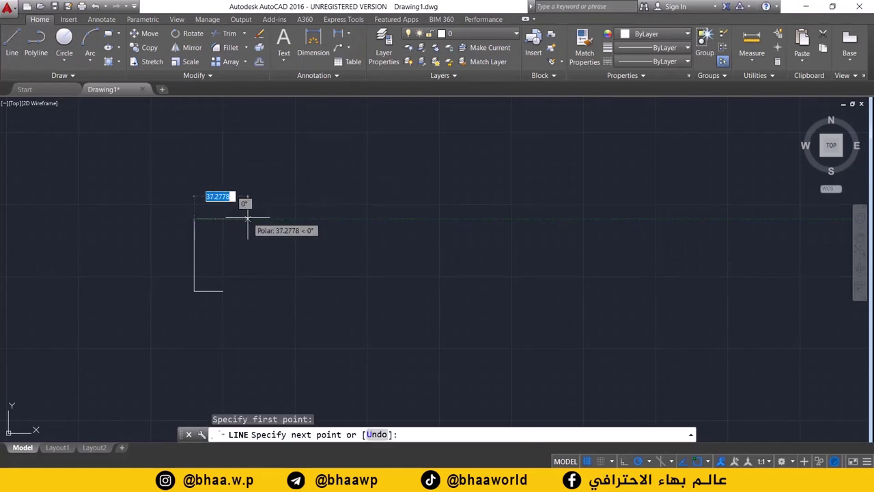
type("20")
key("Return")
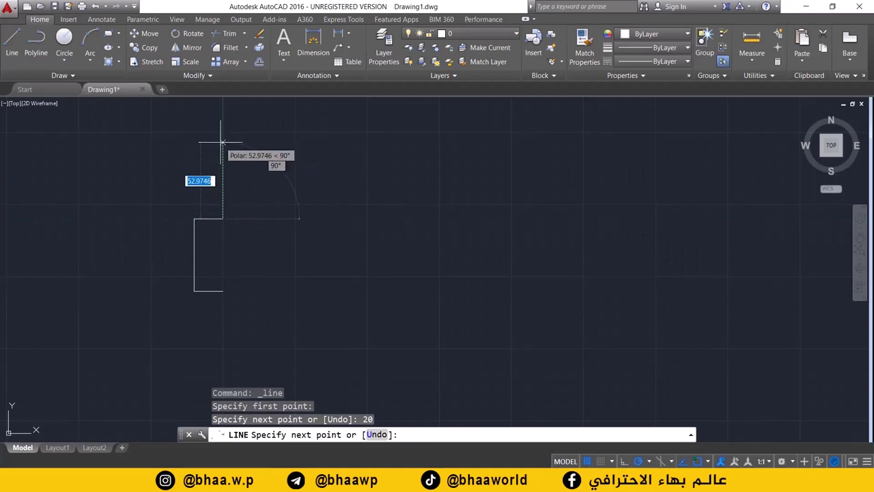
type("40")
key("Return")
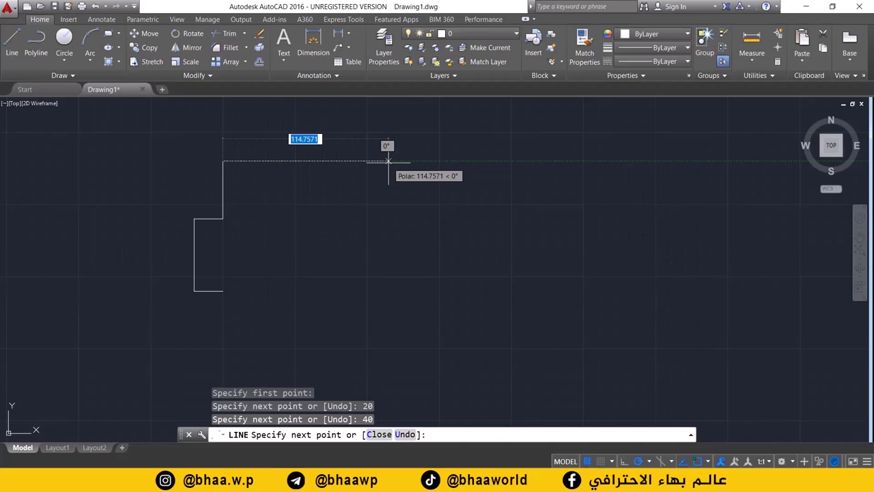
type("70")
key("Return")
key("Return")
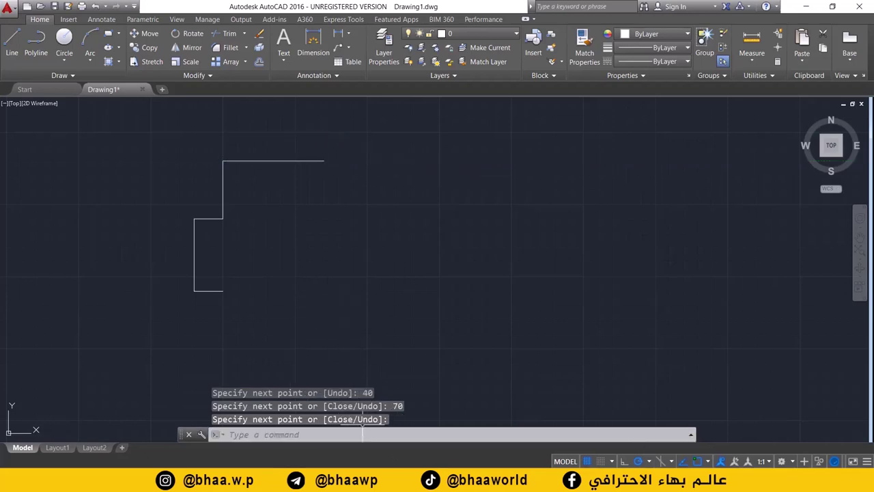
key("alt+Tab")
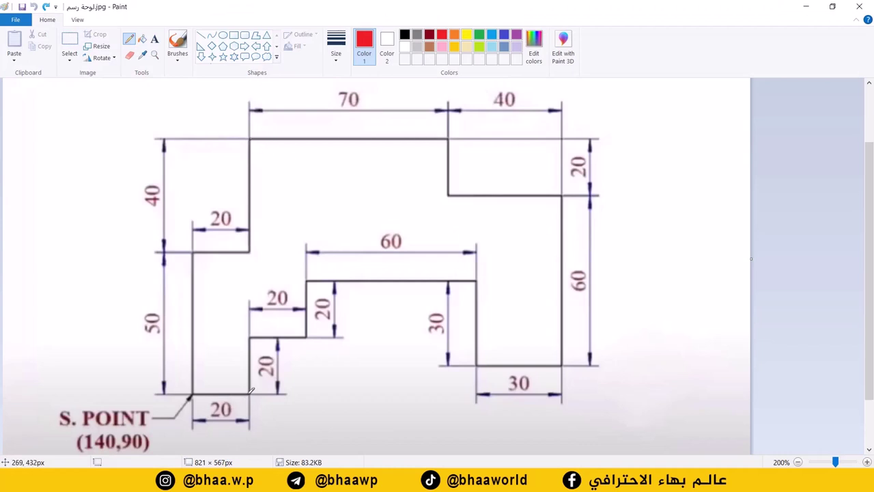
mouse_move(190, 391)
left_mouse_down()
mouse_move(193, 304)
mouse_move(217, 247)
mouse_move(250, 239)
mouse_move(260, 138)
mouse_move(431, 128)
left_mouse_up()
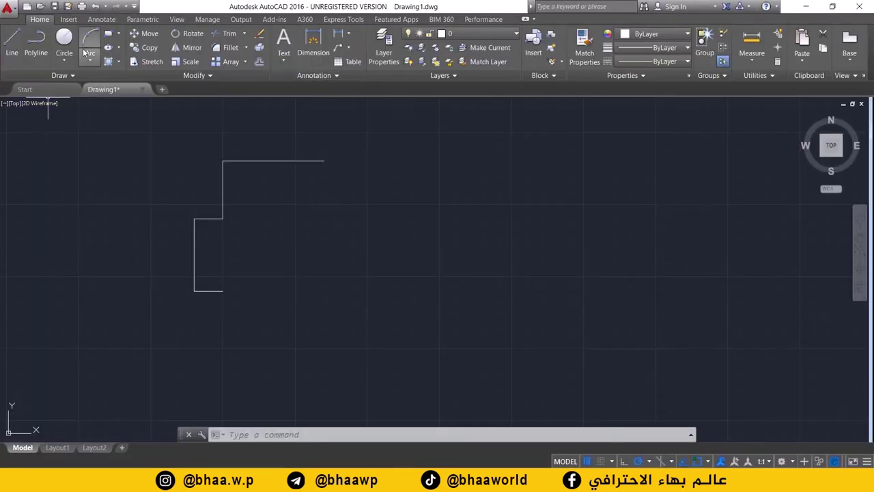
Step: Start a line at the top line's right end and draw a 20-unit drop, redoing a misplaced try
left_click(12, 44)
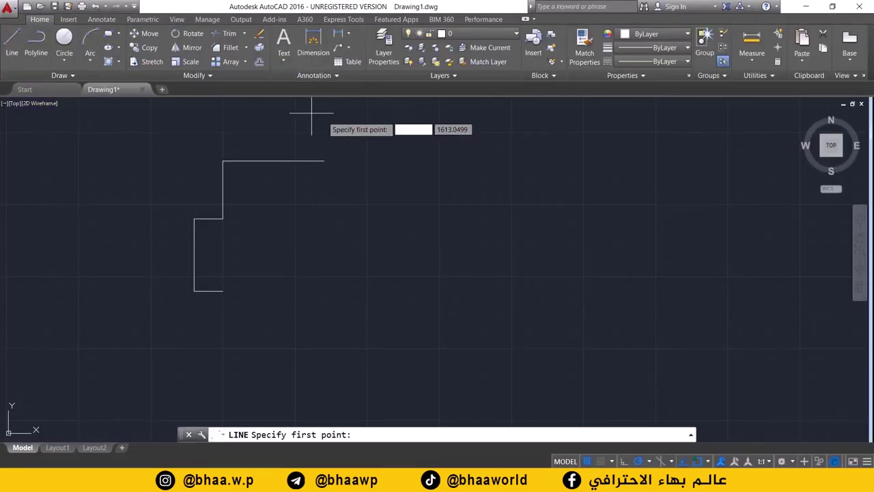
left_click(324, 162)
type("20")
key("Return")
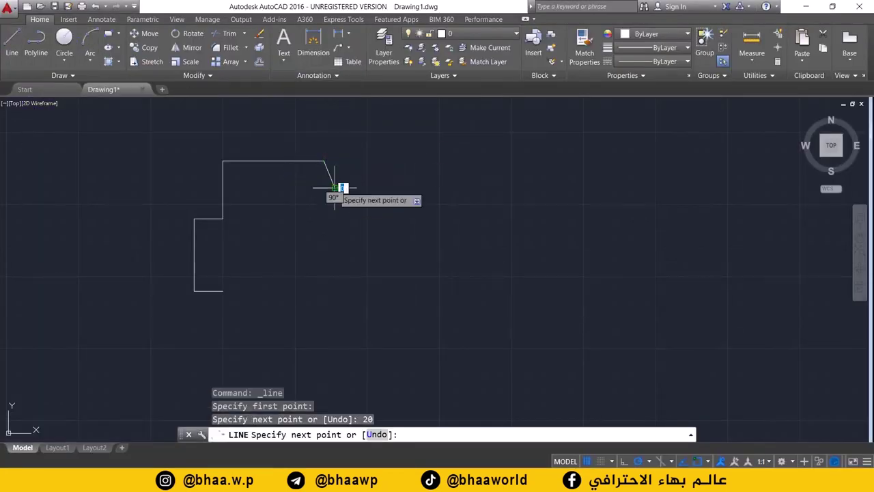
key("ctrl+z")
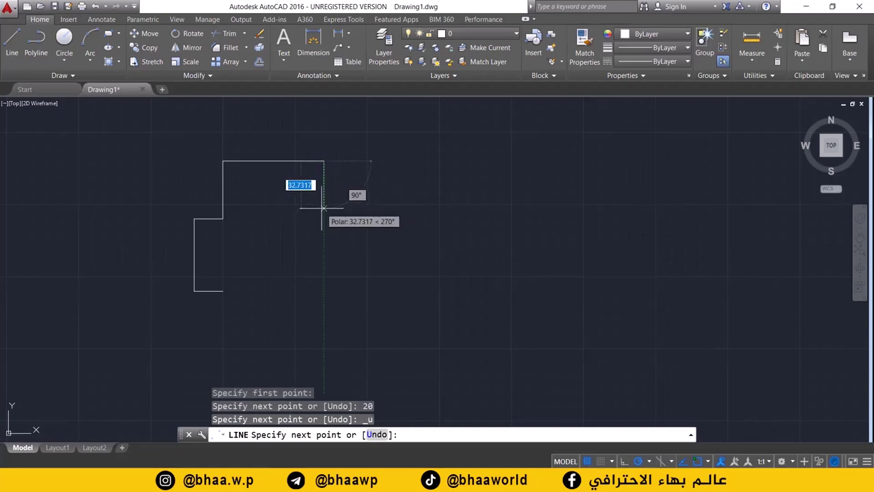
type("20")
key("Return")
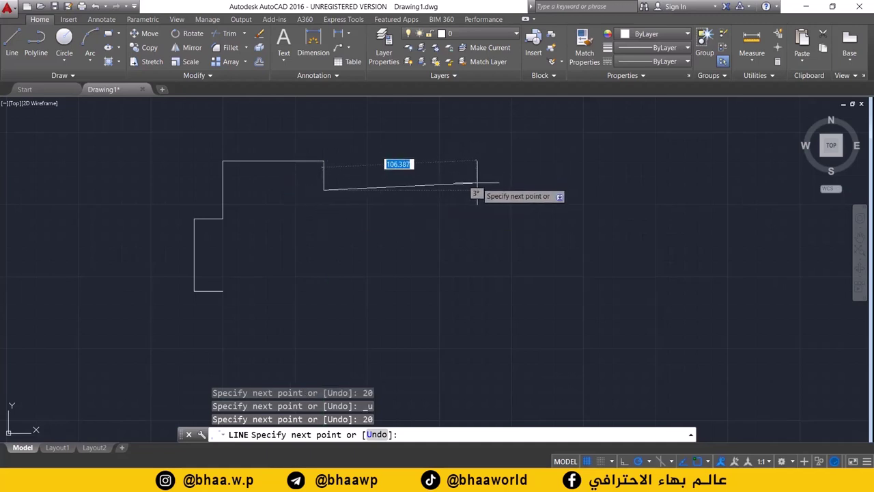
Step: Continue with a 40-unit run right and a 60-unit drop, then end the line
type("40")
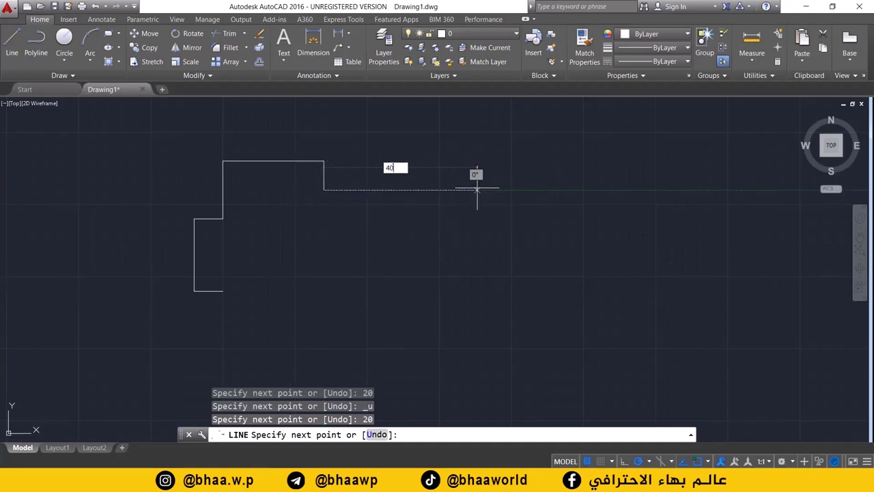
key("Return")
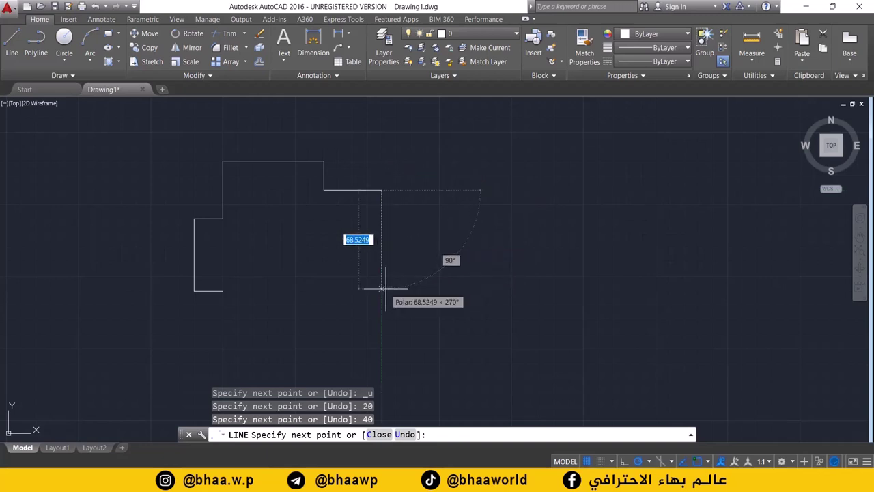
type("60")
key("Return")
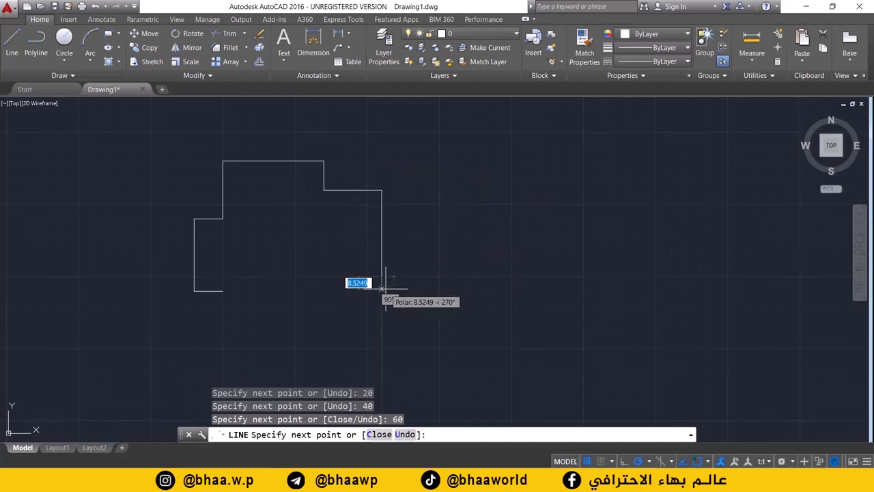
key("Escape")
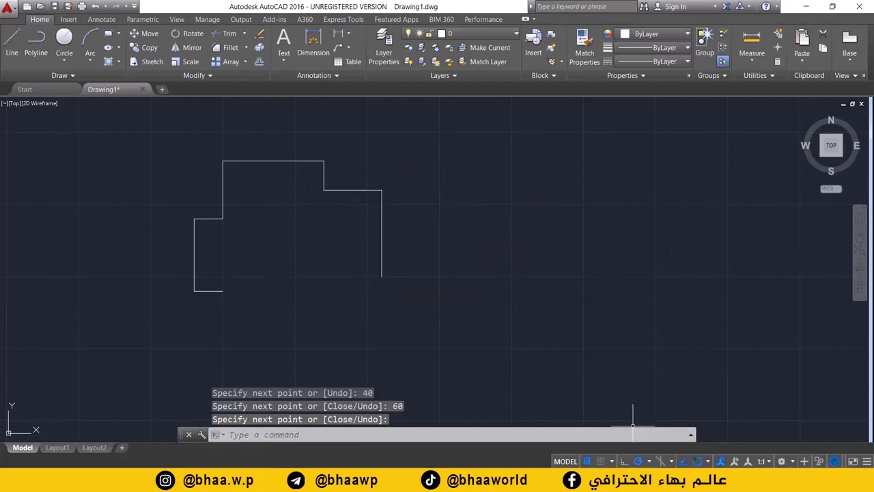
left_click(759, 475)
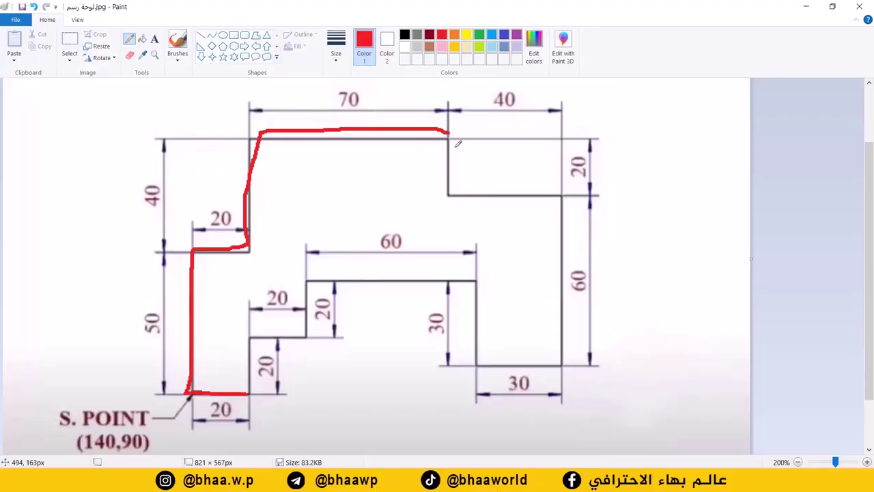
Step: Trace in red the reference's short drop, 40 edge, 60 right edge, 30 base and 60 step edges
mouse_move(449, 136)
left_mouse_down()
mouse_move(451, 192)
mouse_move(555, 189)
left_mouse_up()
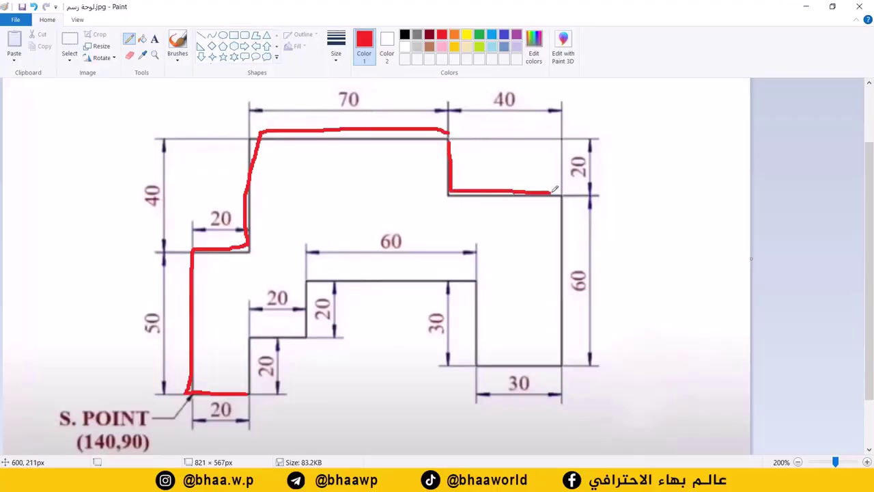
left_click_drag(567, 250, 573, 346)
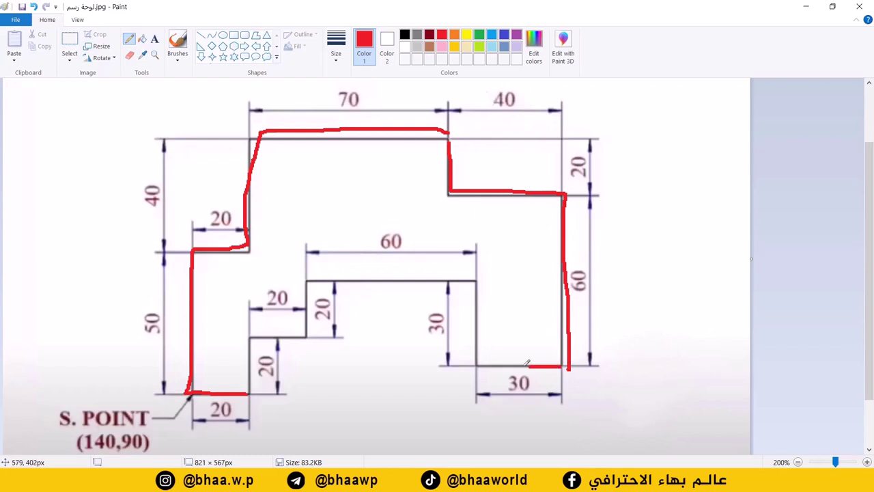
left_click_drag(484, 363, 480, 301)
left_click_drag(404, 267, 327, 268)
left_click_drag(530, 365, 483, 362)
left_click_drag(479, 275, 318, 278)
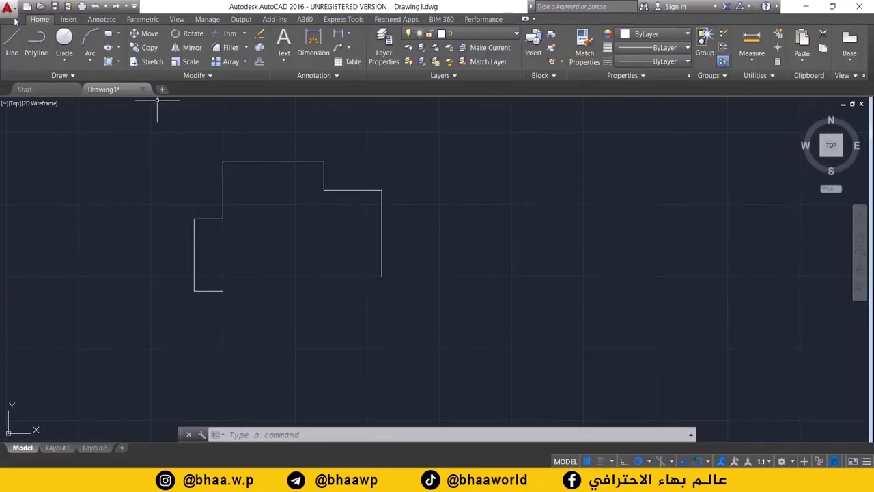
Step: Draw lines from the outline's bottom-right corner: 30 left, 30 up, then 60 left
left_click(11, 48)
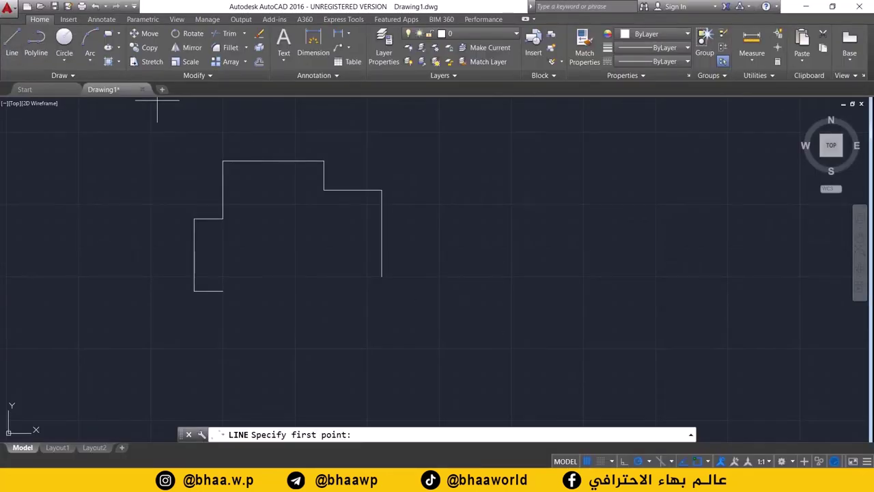
left_click(382, 276)
type("30")
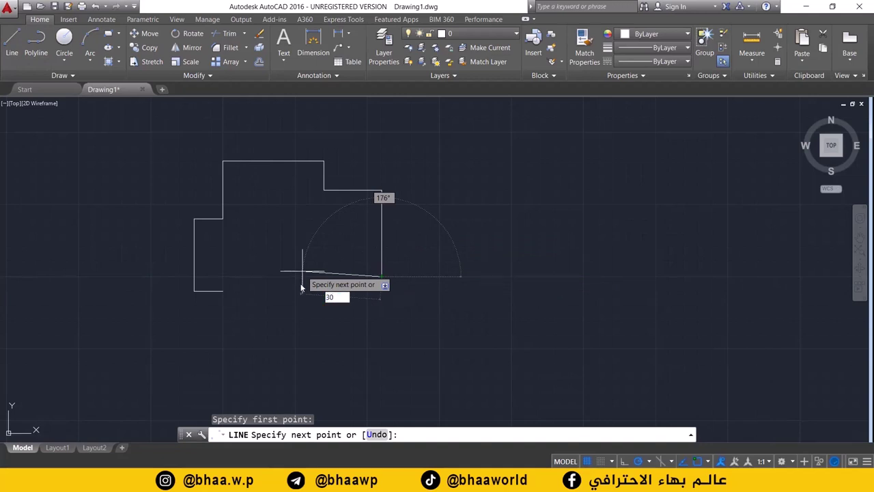
key("Escape")
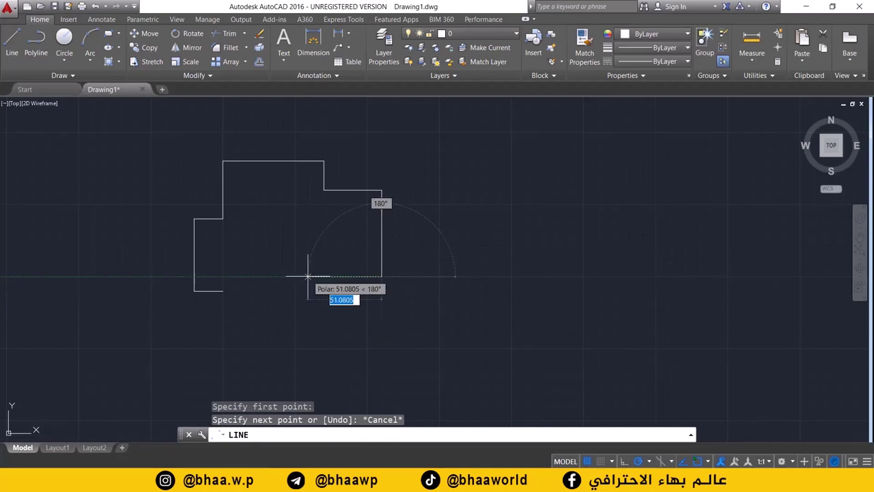
type("30")
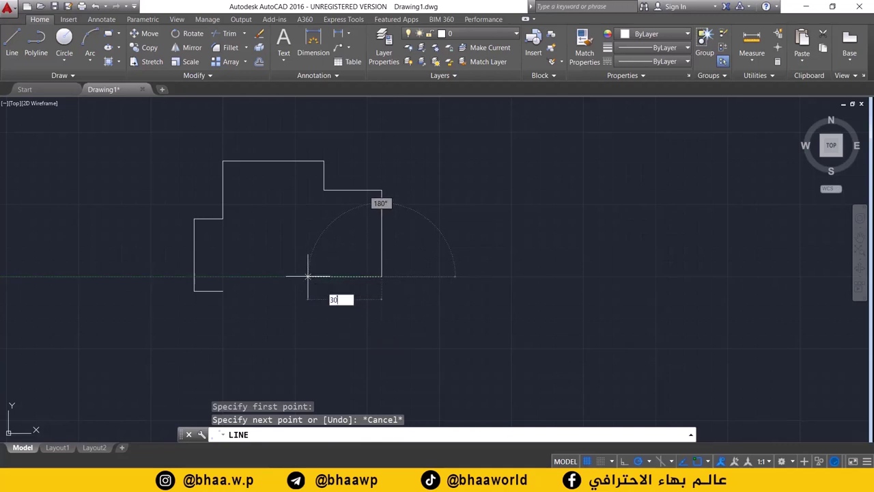
key("Return")
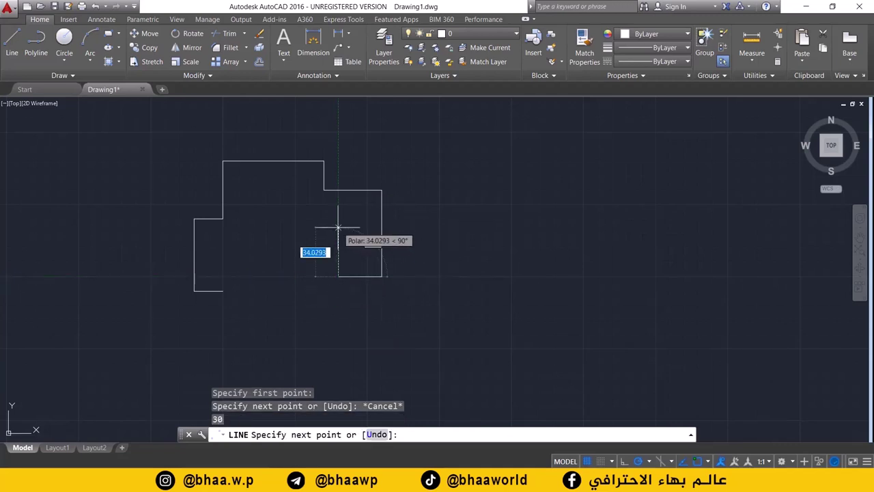
type("30")
key("Return")
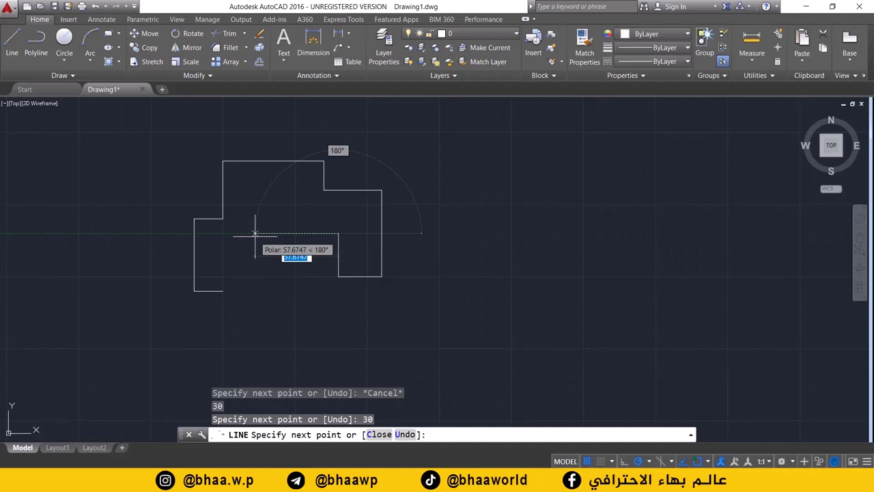
type("60")
key("Return")
key("Return")
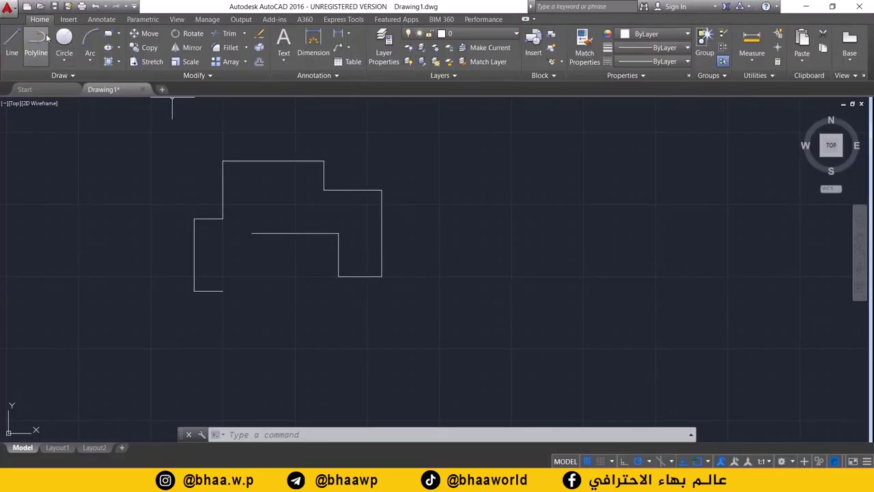
Step: From the inner line's left end, draw 20-unit segments down, left and down to the base
left_click(12, 42)
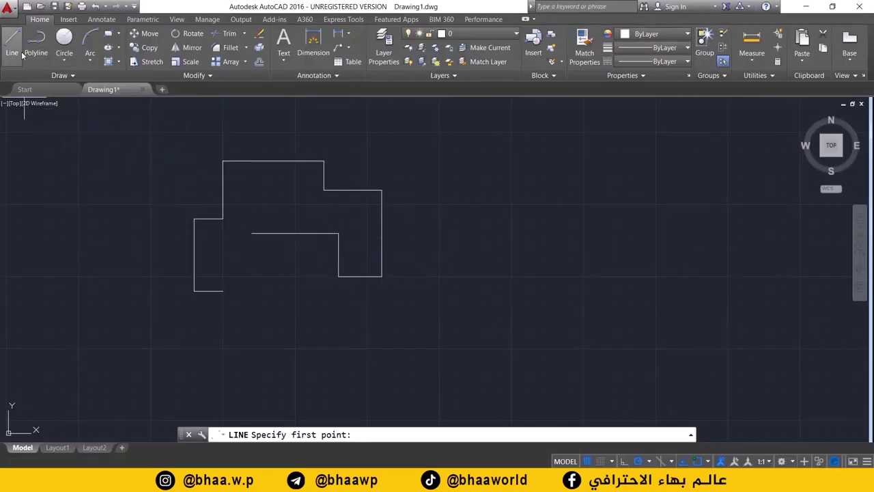
left_click(252, 233)
type("20")
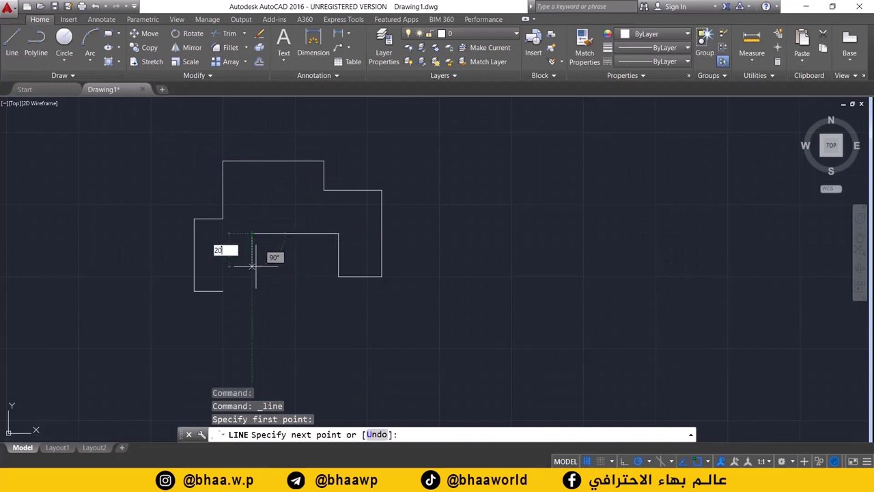
key("Return")
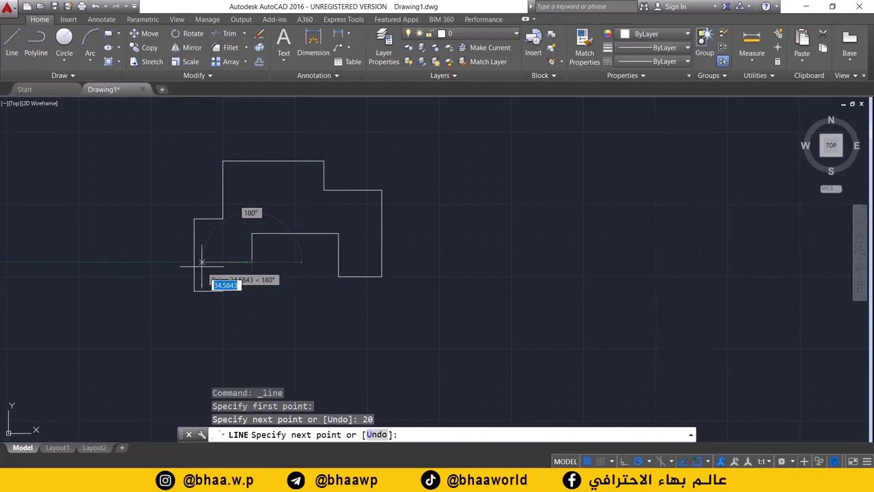
type("20")
key("Return")
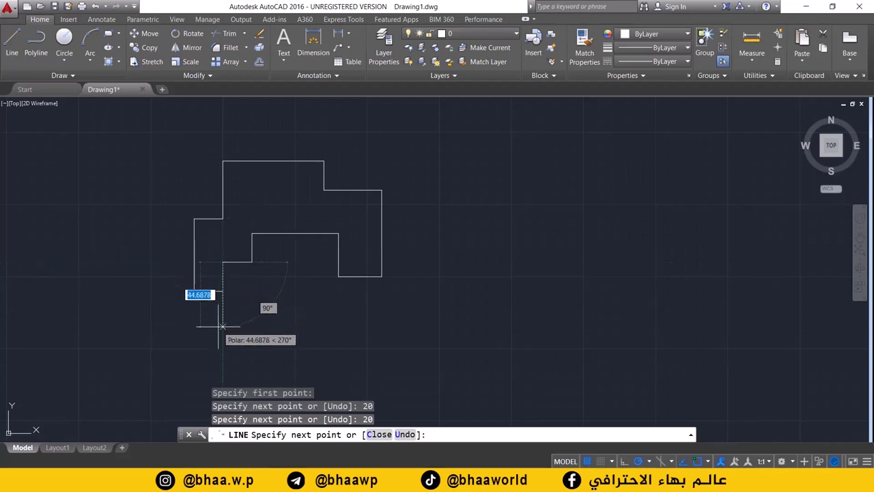
type("20")
key("Return")
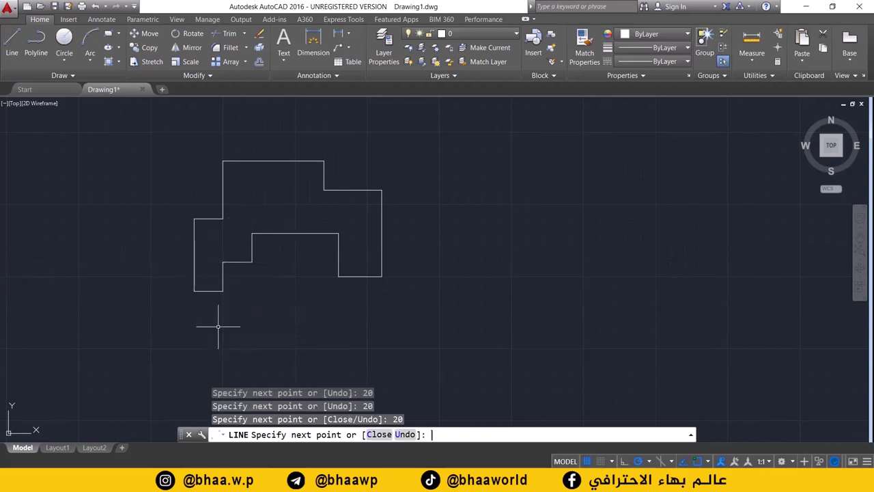
key("Return")
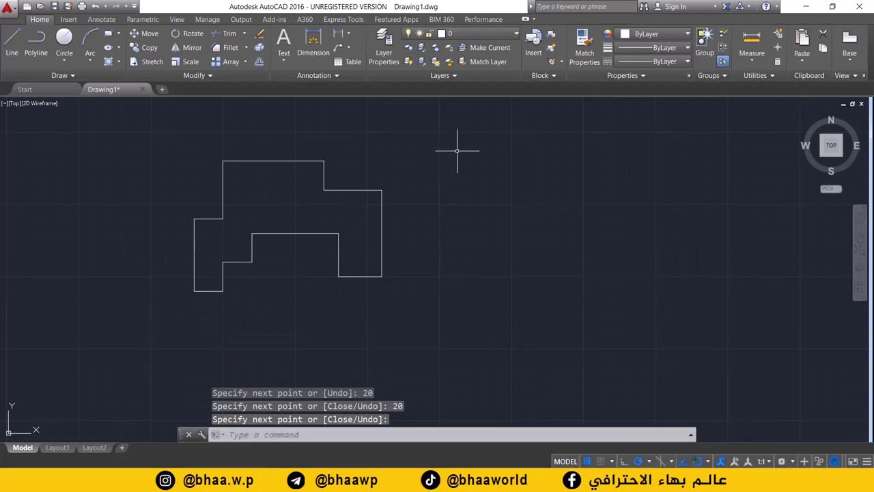
Step: Select all lines to check the closed outline, then clear the selection
left_click_drag(459, 149, 147, 305)
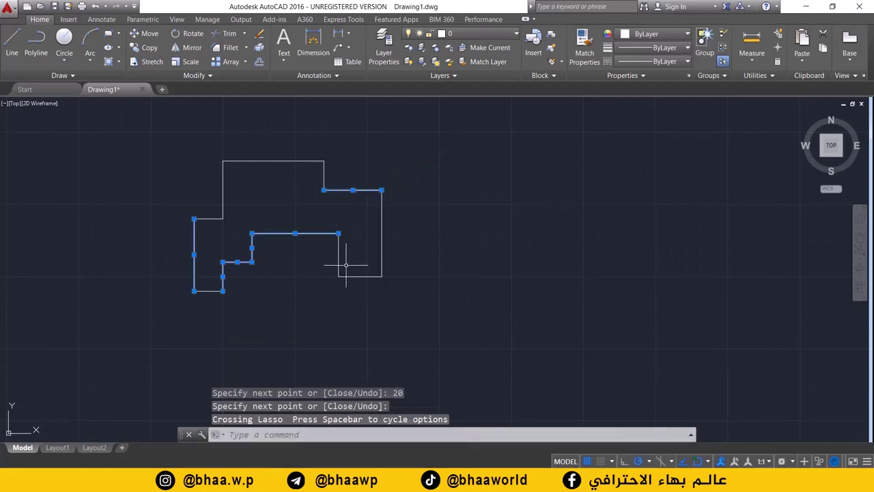
key("ctrl+a")
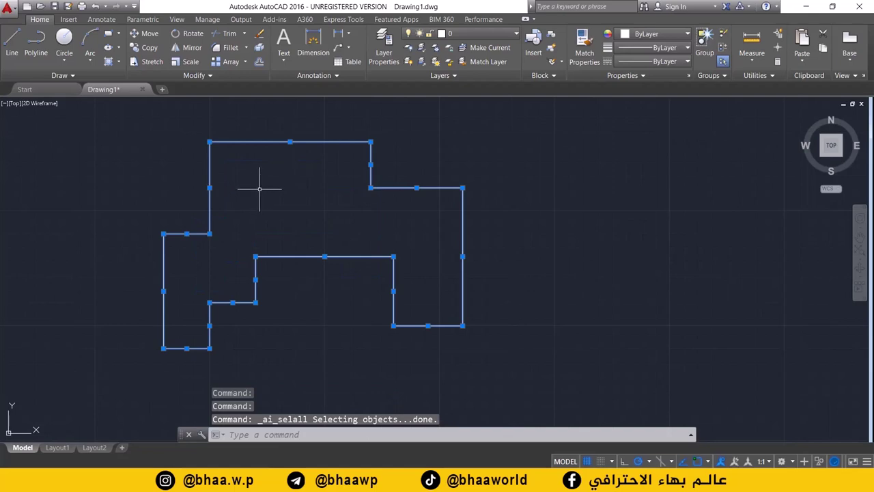
scroll(260, 189, "up", 2)
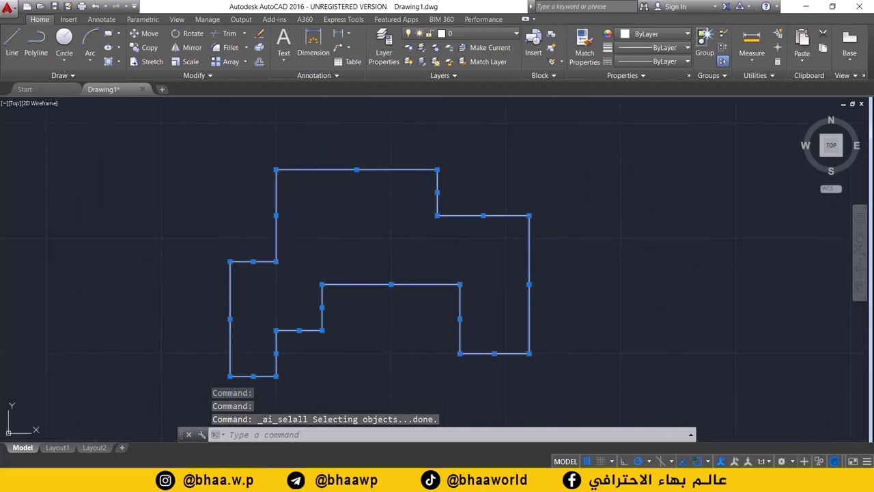
key("Escape")
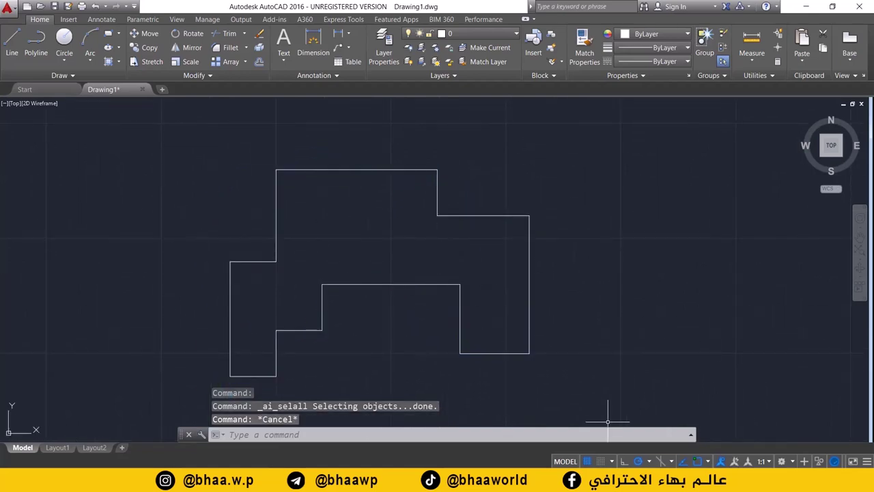
Step: Create a new drawing from the acadiso.dwt metric template
left_click(638, 482)
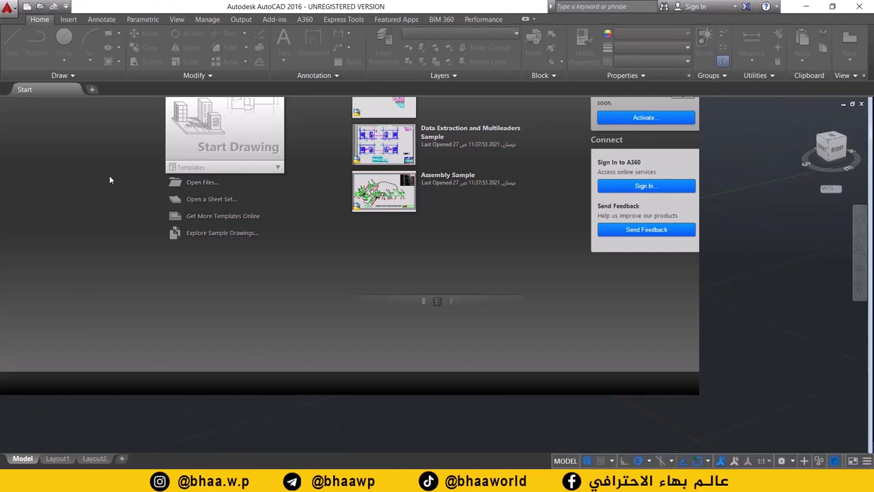
left_click(8, 8)
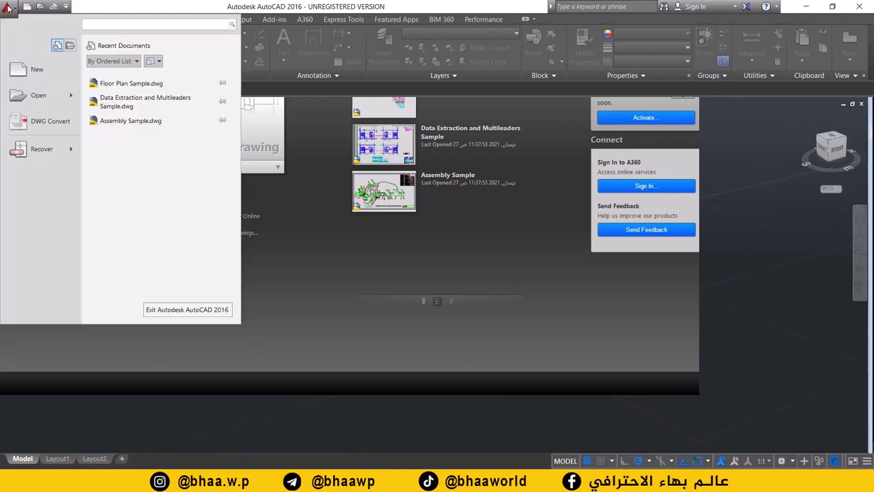
left_click(45, 69)
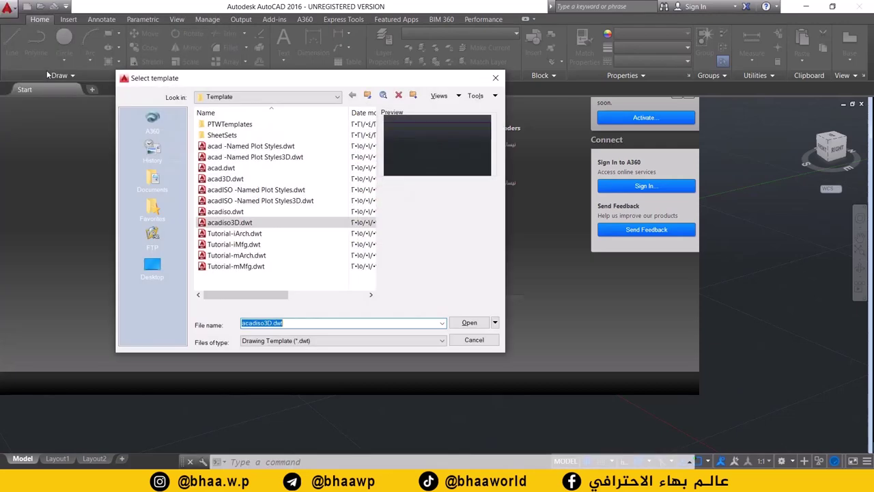
left_click(218, 213)
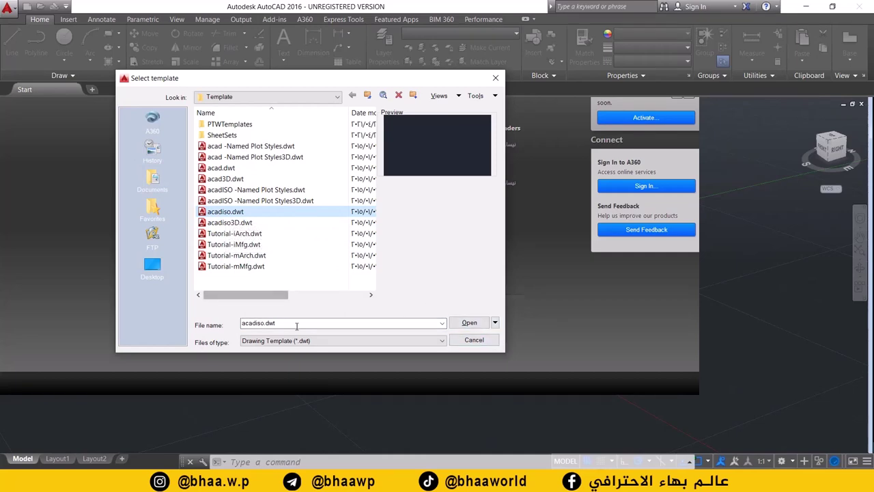
left_click(452, 322)
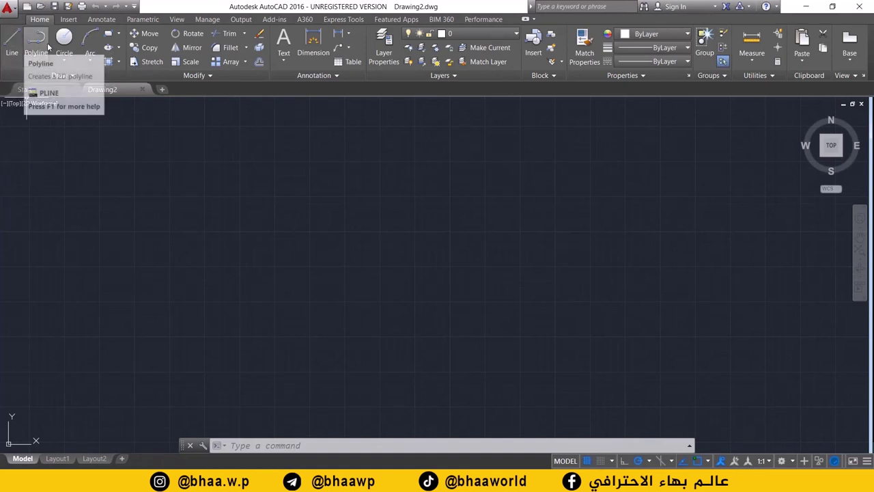
Step: Sketch a practice zigzag of straight line segments across the upper area
left_click(11, 45)
left_click(92, 177)
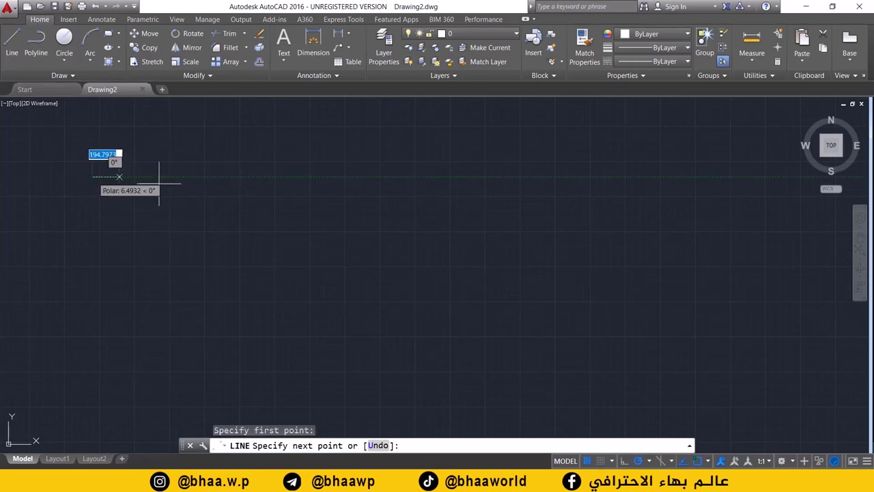
left_click(326, 177)
left_click(304, 274)
left_click(409, 273)
left_click(427, 202)
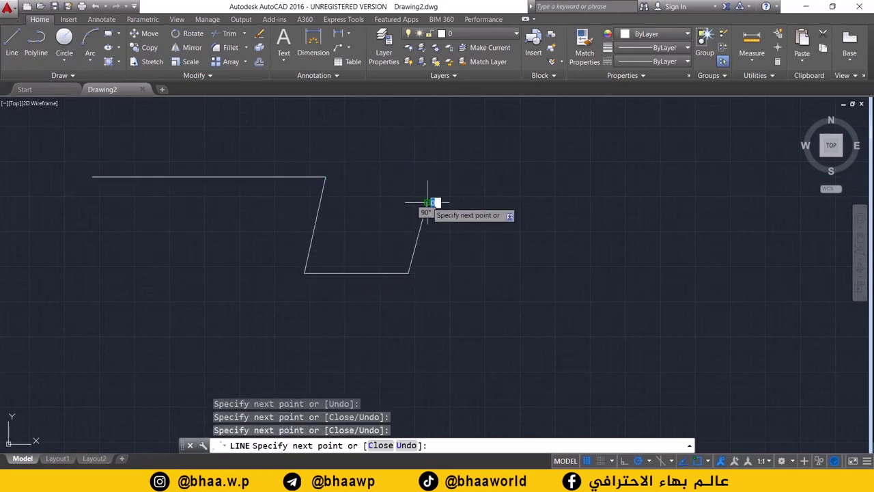
key("Return")
Step: Sketch a four-vertex practice polyline below it
left_click(36, 45)
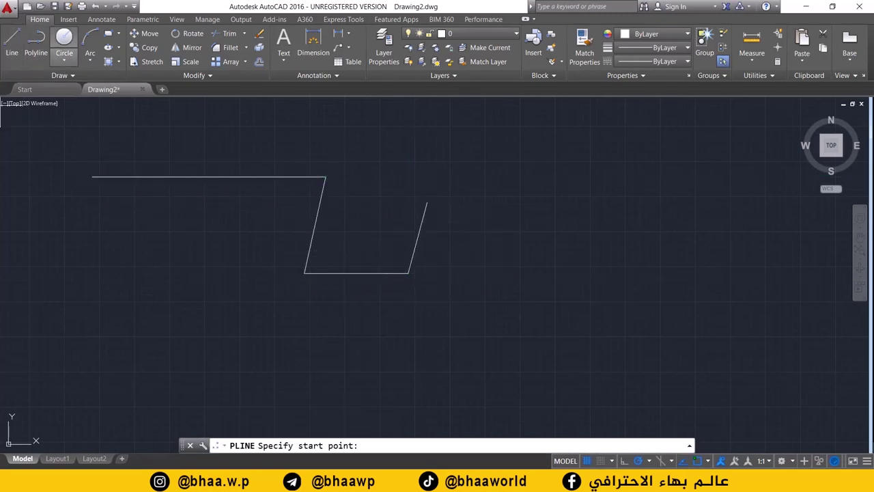
left_click(113, 347)
left_click(270, 346)
left_click(324, 385)
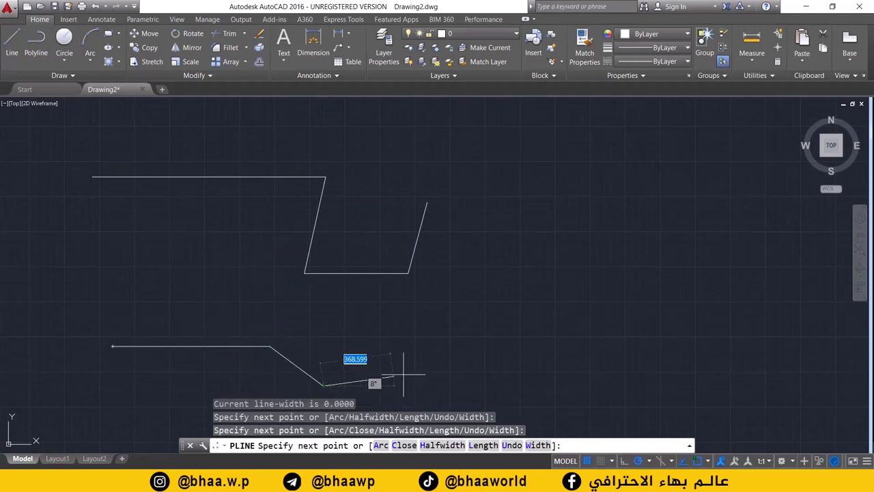
left_click(440, 362)
key("Return")
Step: Select all five sketched objects and delete them
left_click(420, 231)
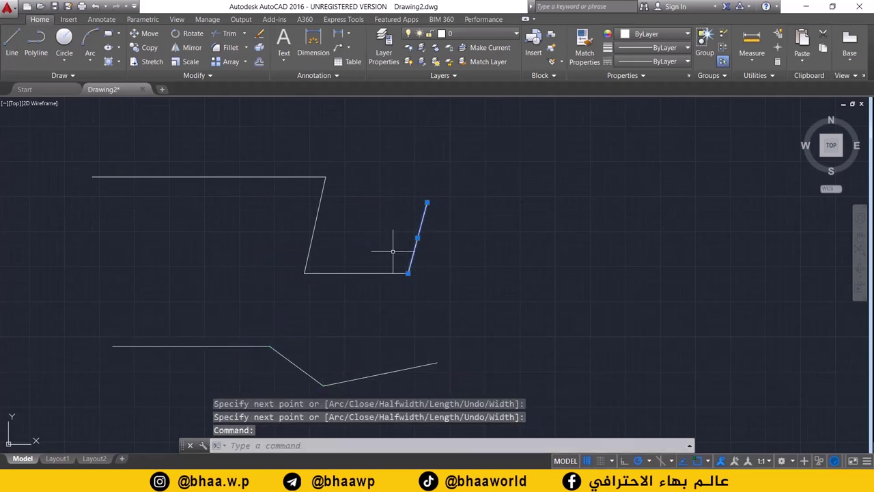
left_click(376, 274)
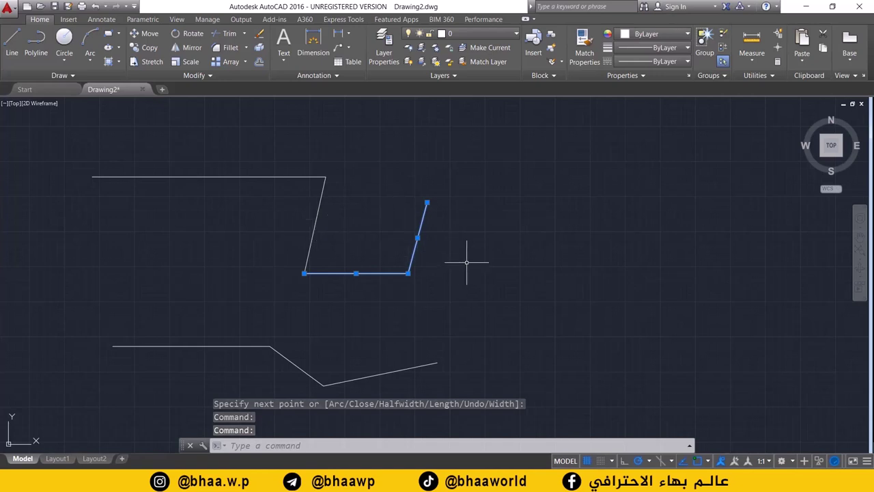
key("Escape")
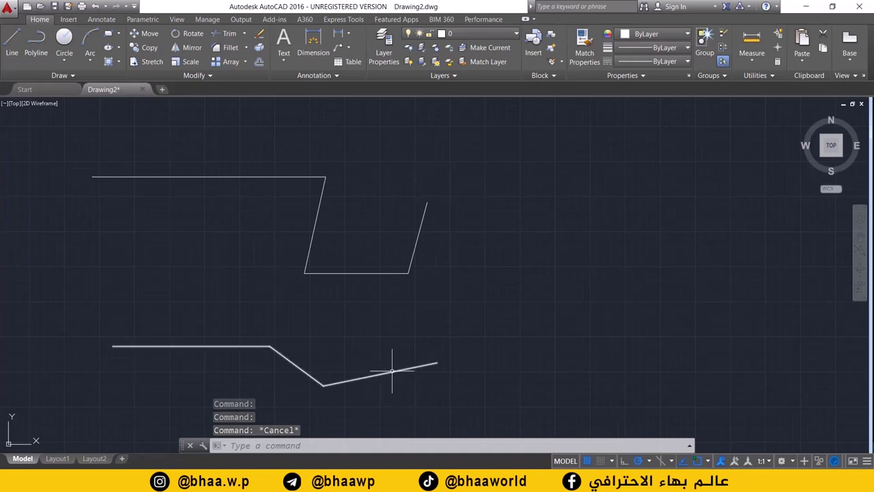
left_click(390, 372)
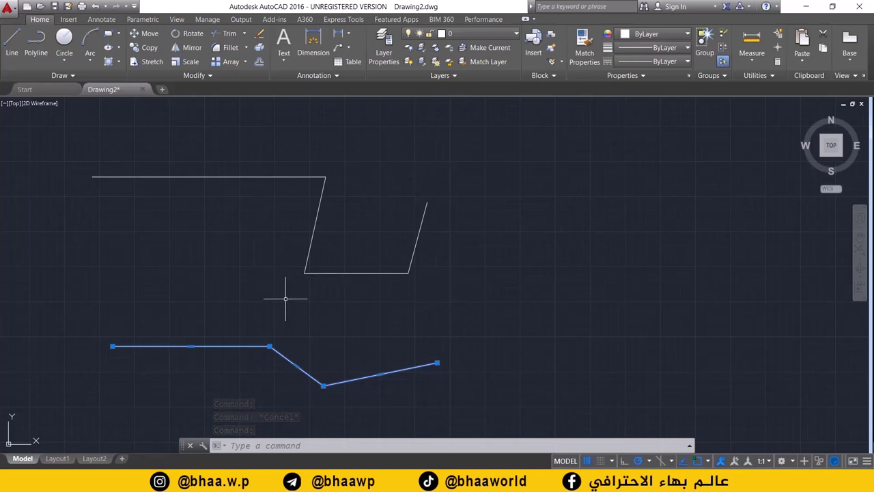
key("ctrl+a")
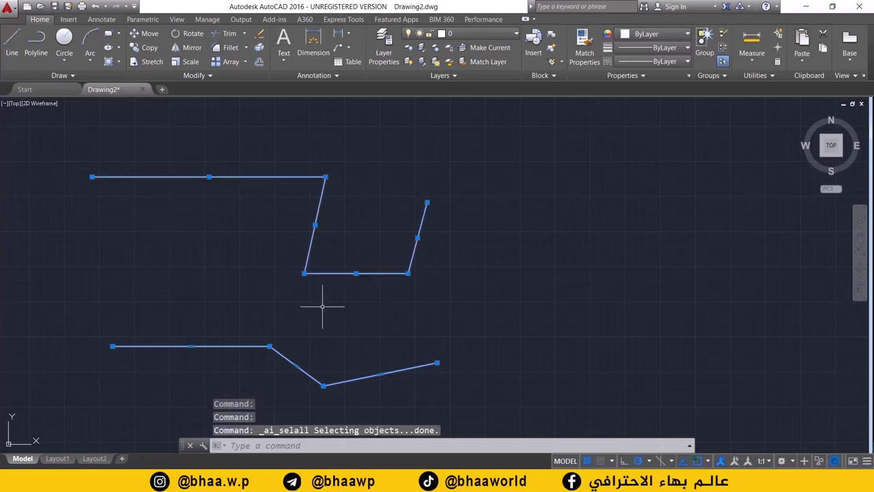
key("Delete")
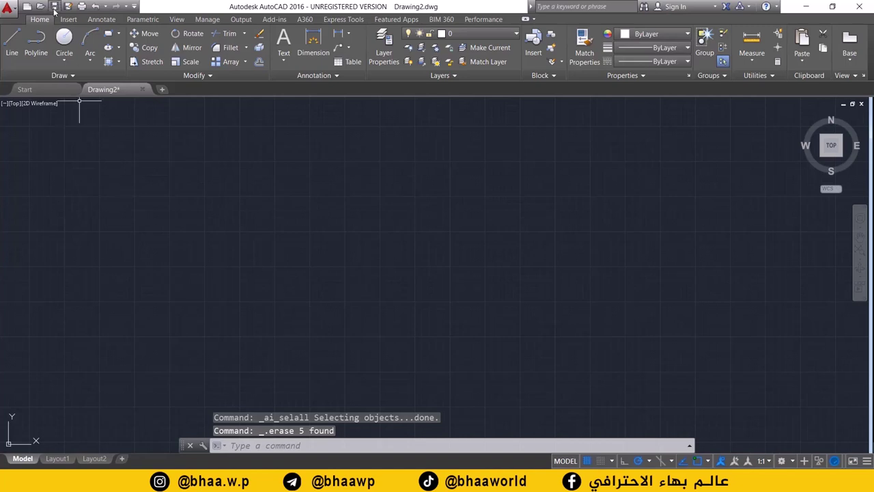
Step: Open the Circle dropdown on the Home tab to show its drawing methods
left_click(64, 60)
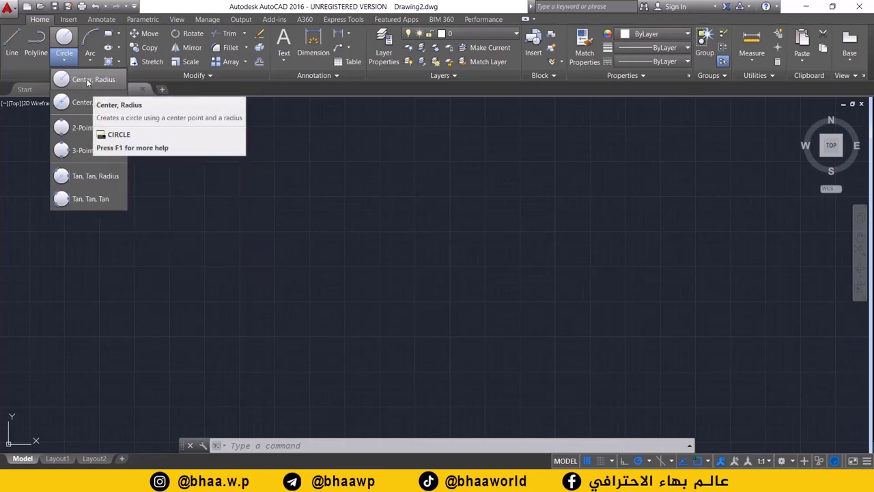
Step: Draw a centre-radius circle with radius 50
left_click(86, 78)
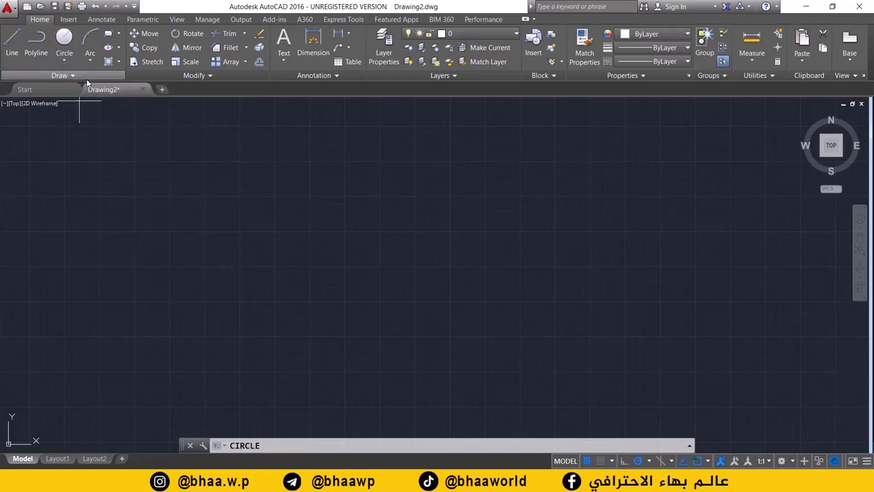
left_click(309, 265)
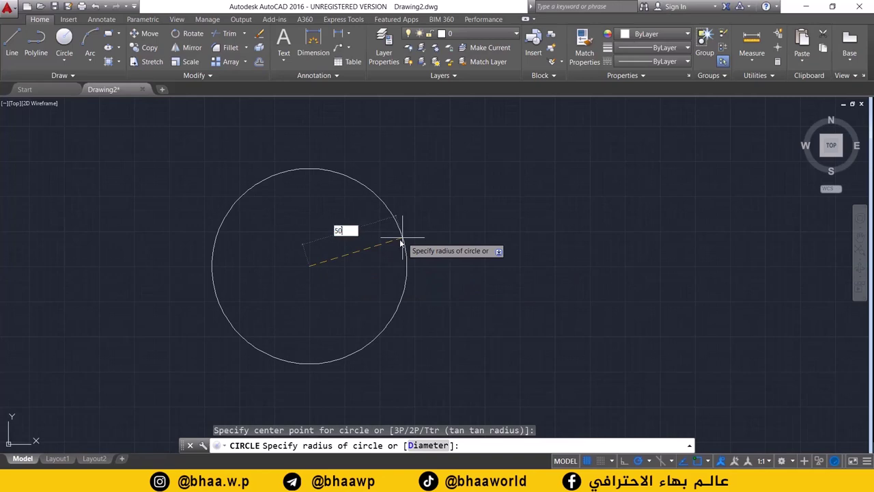
key("Return")
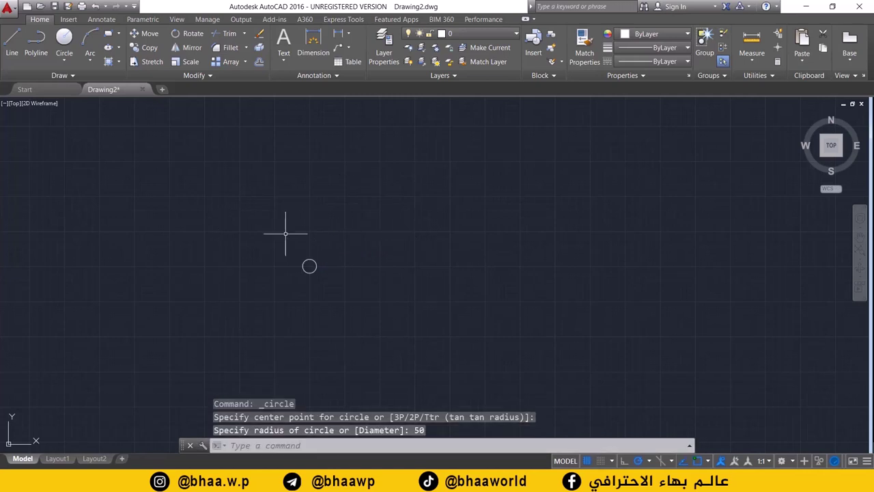
scroll(328, 269, "up", 4)
scroll(317, 268, "up", 4)
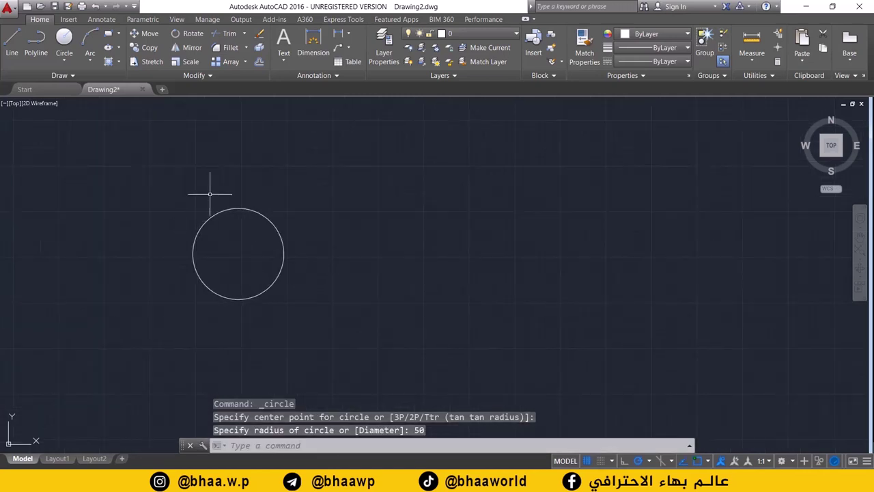
Step: Draw a second circle of radius 67 to its right, then erase both circles
left_click(64, 61)
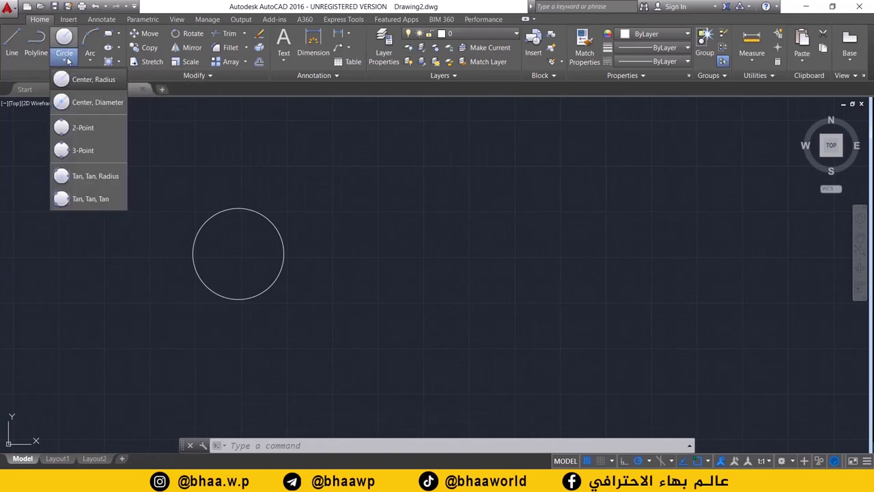
left_click(82, 80)
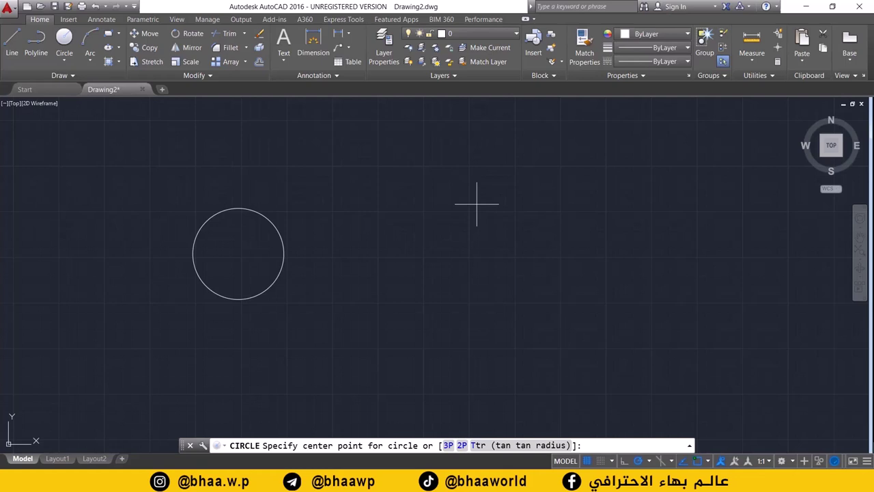
left_click(469, 258)
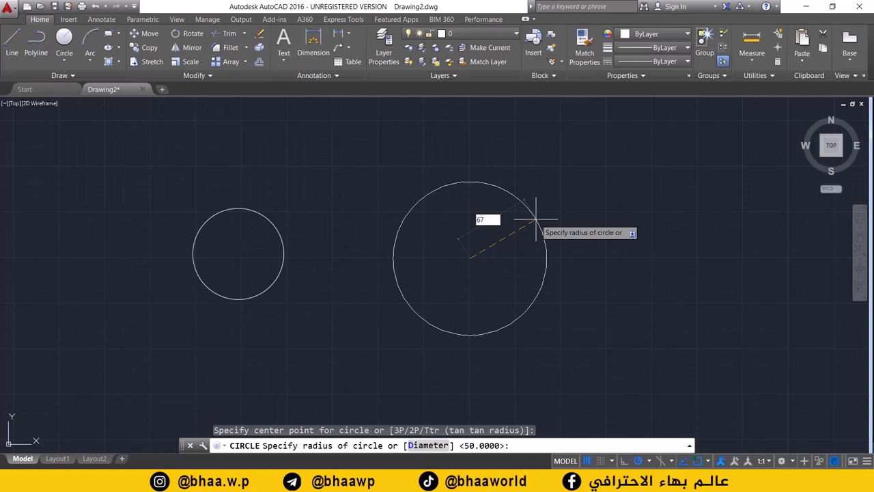
key("Return")
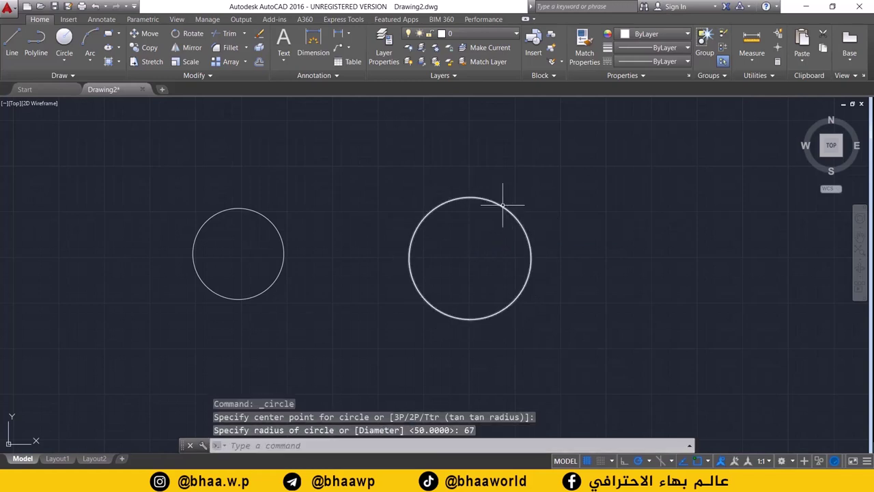
mouse_move(591, 171)
left_mouse_down()
mouse_move(525, 218)
mouse_move(314, 312)
mouse_move(195, 336)
mouse_move(170, 238)
left_mouse_up()
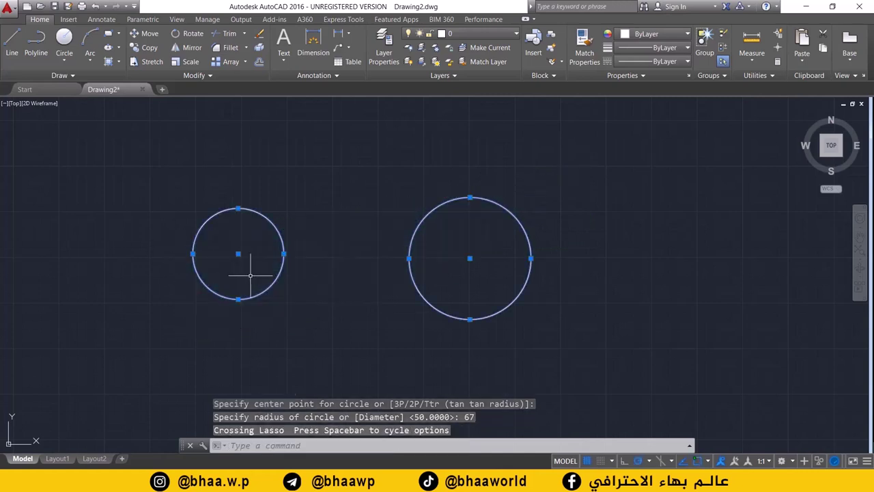
key("Delete")
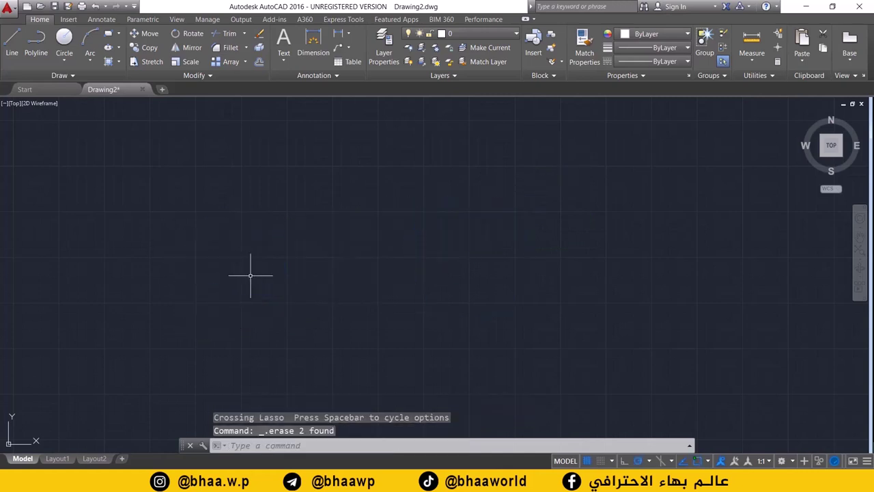
Step: Draw a centre-radius circle near the middle of the drawing
left_click(64, 61)
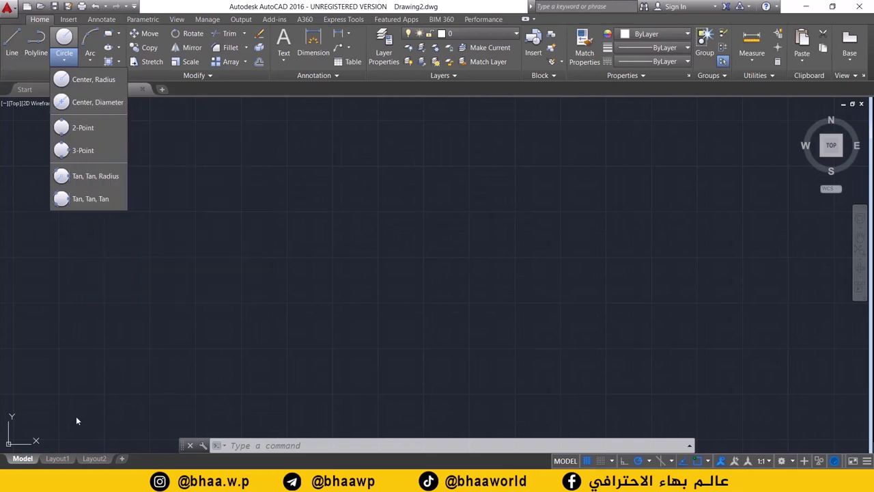
left_click(92, 79)
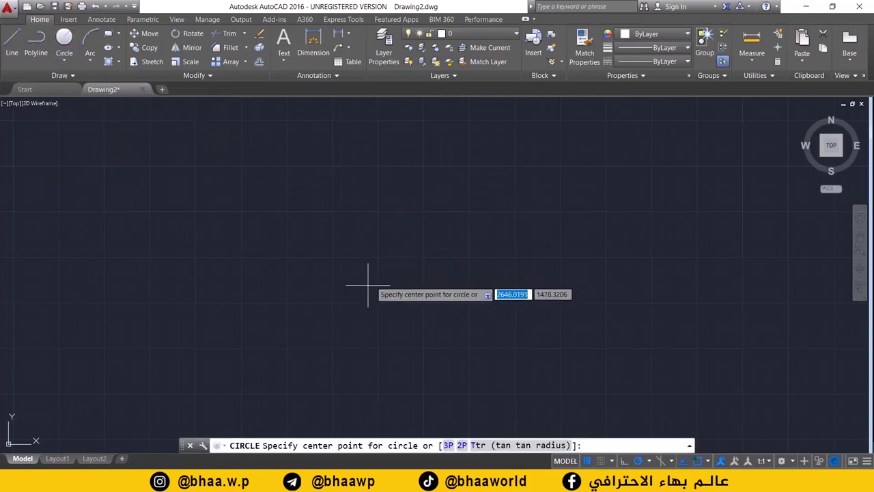
left_click(360, 298)
left_click(453, 249)
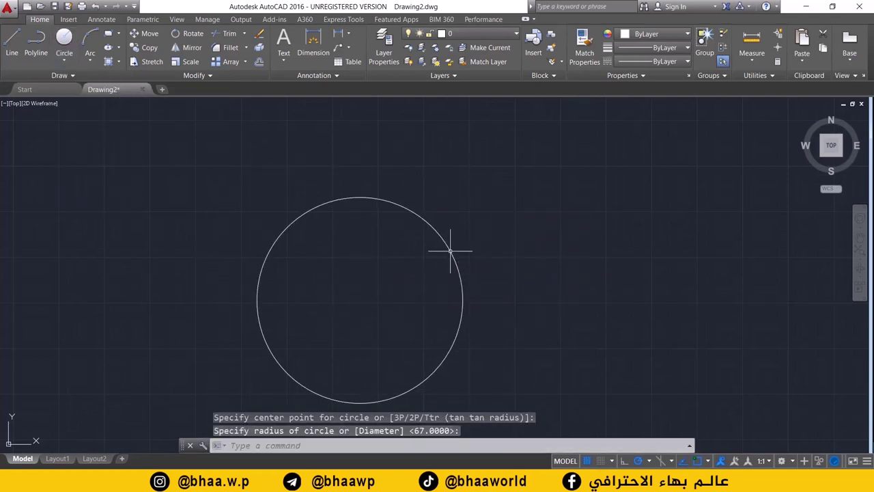
Step: Draw a line from the circle's centre to its right quadrant, then delete it
left_click(13, 42)
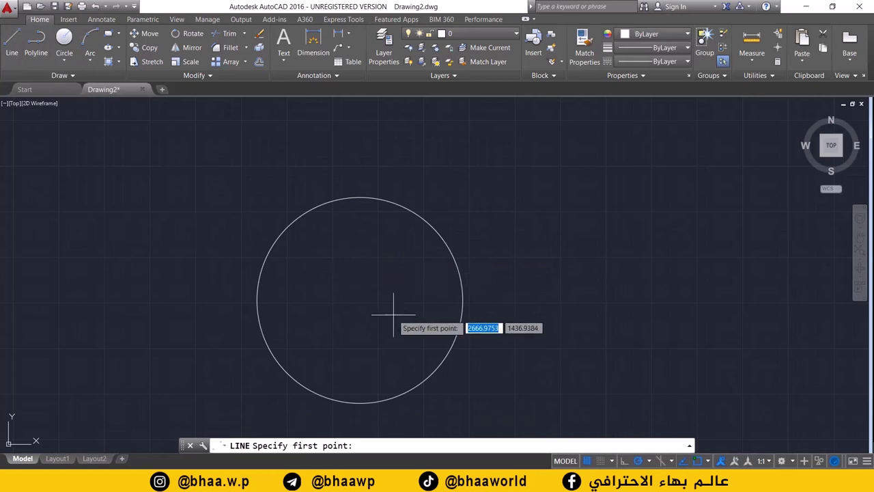
left_click(360, 300)
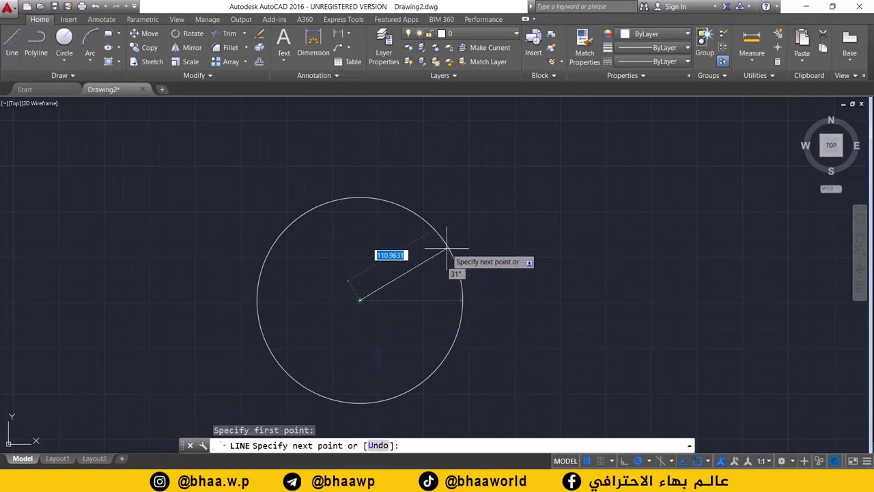
left_click(419, 296)
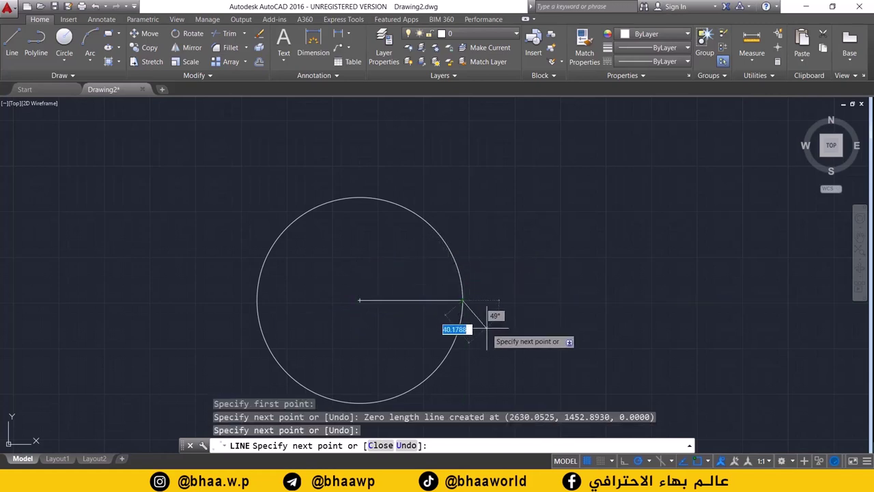
key("Return")
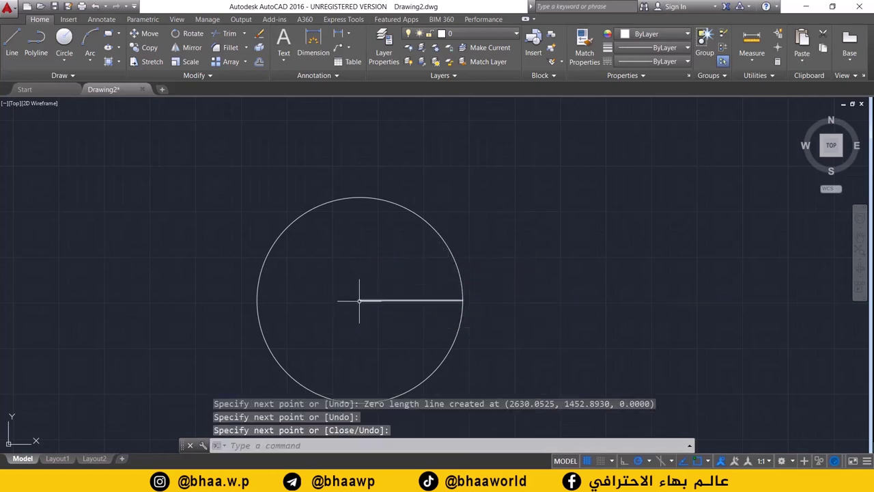
left_click(431, 299)
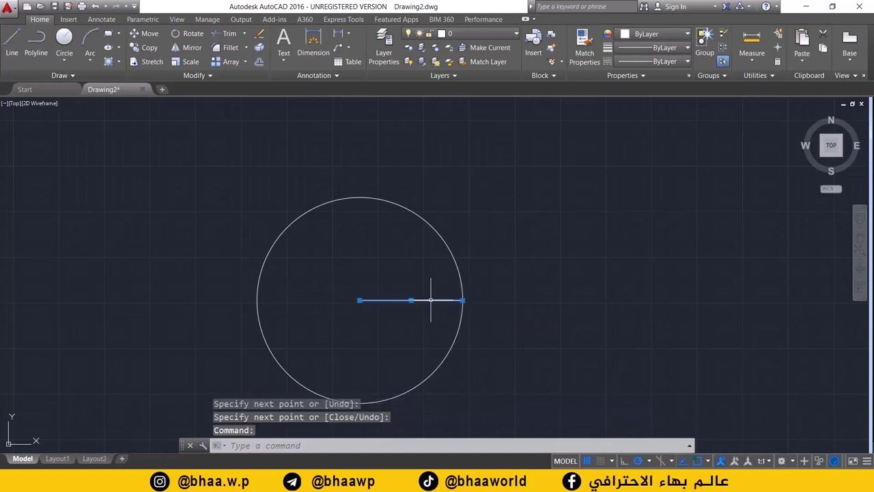
key("Delete")
Step: Draw a diameter line from the right quadrant to the left quadrant, then erase circle and line
type("l")
key("Return")
left_click(463, 299)
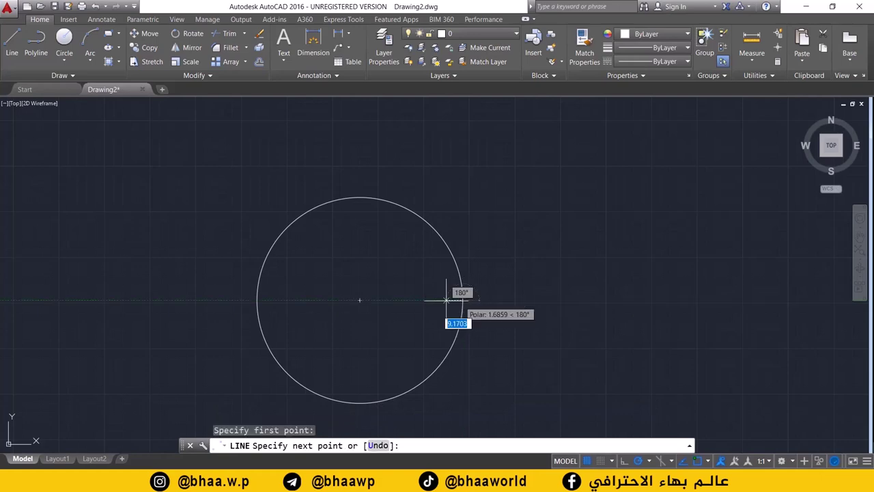
left_click(257, 299)
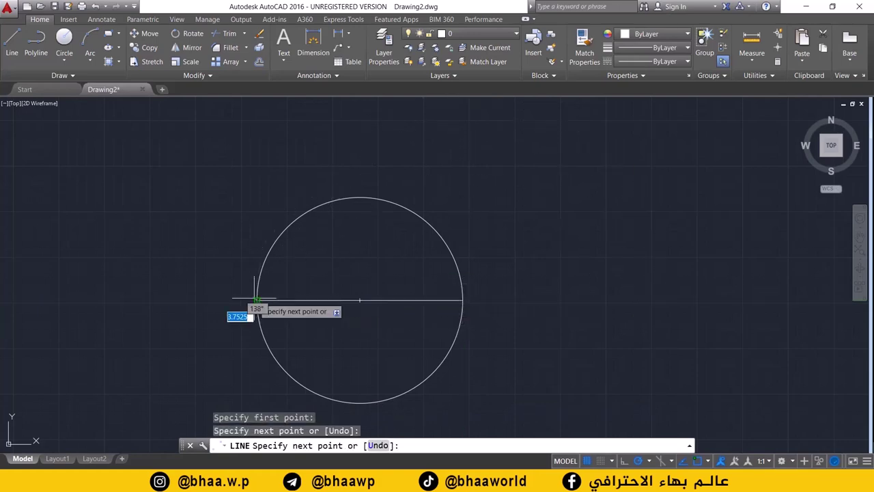
key("Return")
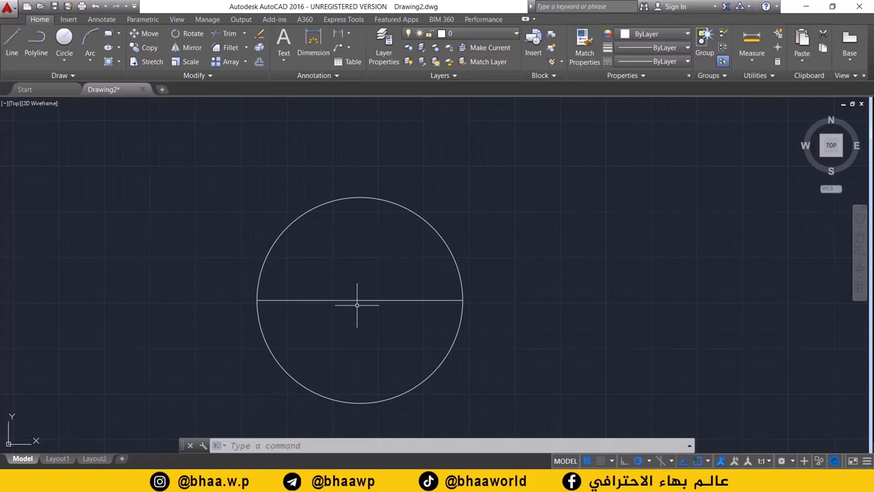
left_click_drag(543, 179, 166, 376)
key("Delete")
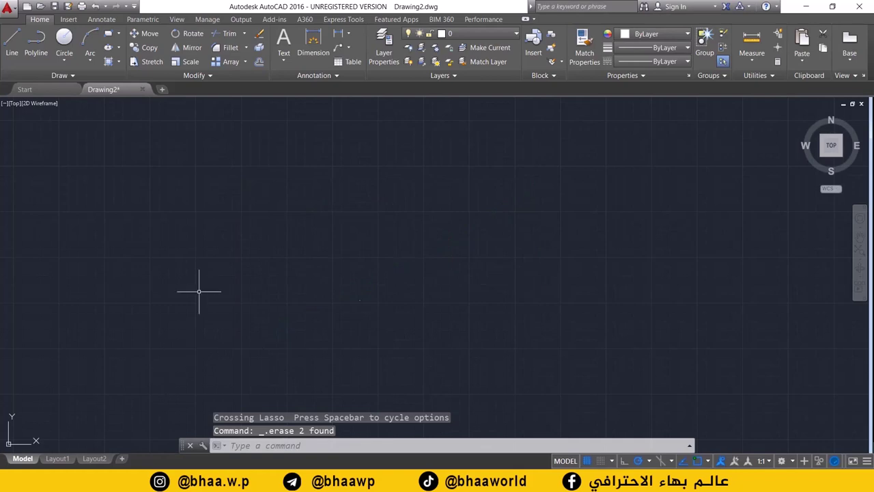
Step: Draw a centre-diameter circle with diameter 100
left_click(65, 60)
left_click(81, 104)
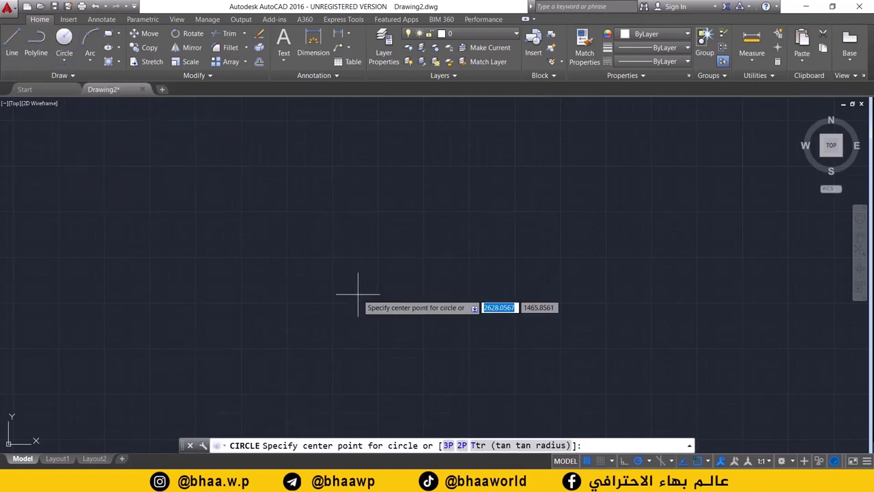
left_click(284, 258)
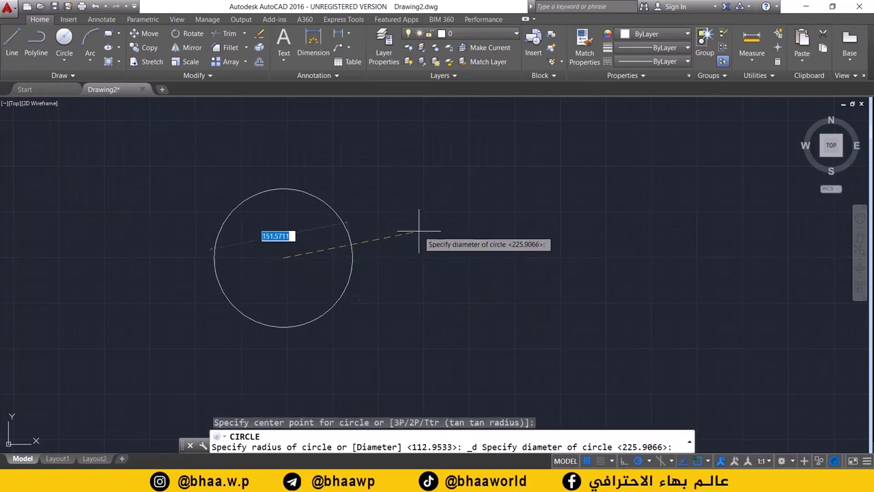
type("100")
key("Return")
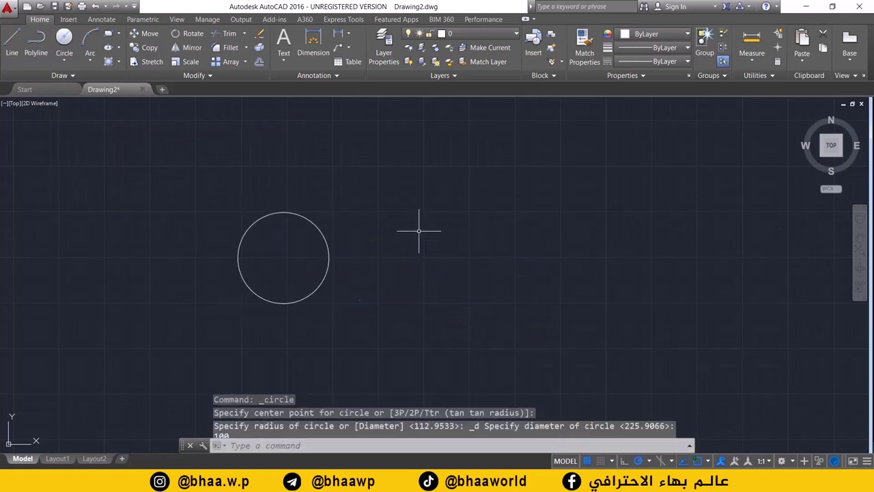
Step: Draw a 150-diameter circle to its right, then erase both circles
left_click(71, 60)
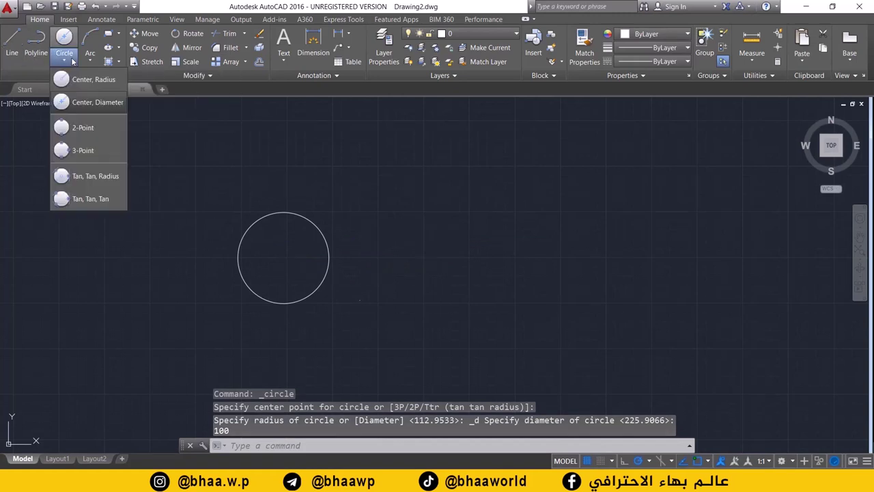
left_click(82, 104)
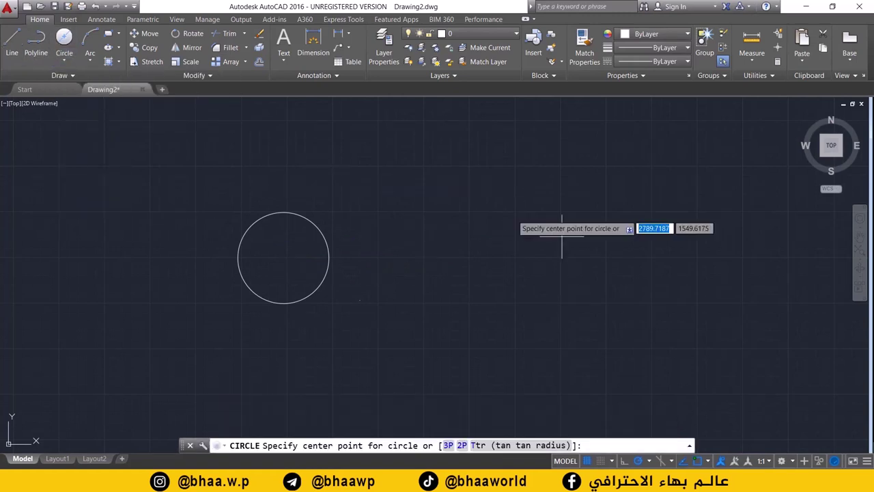
left_click(510, 253)
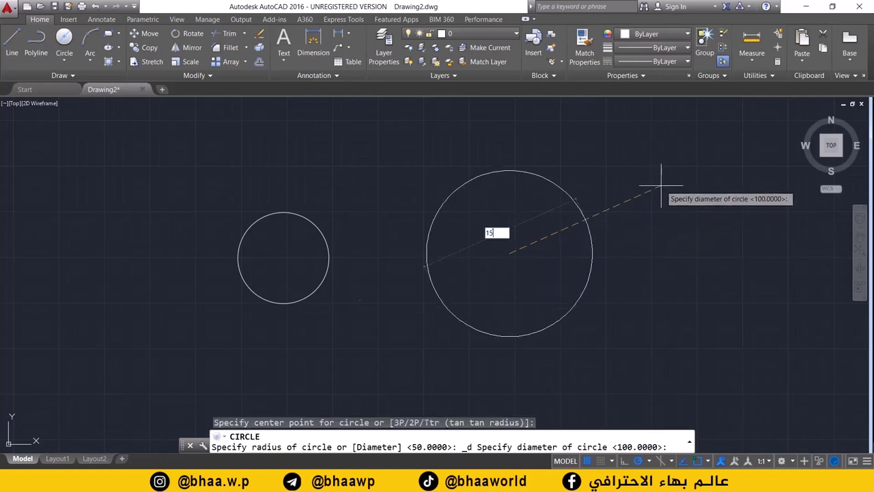
key("Return")
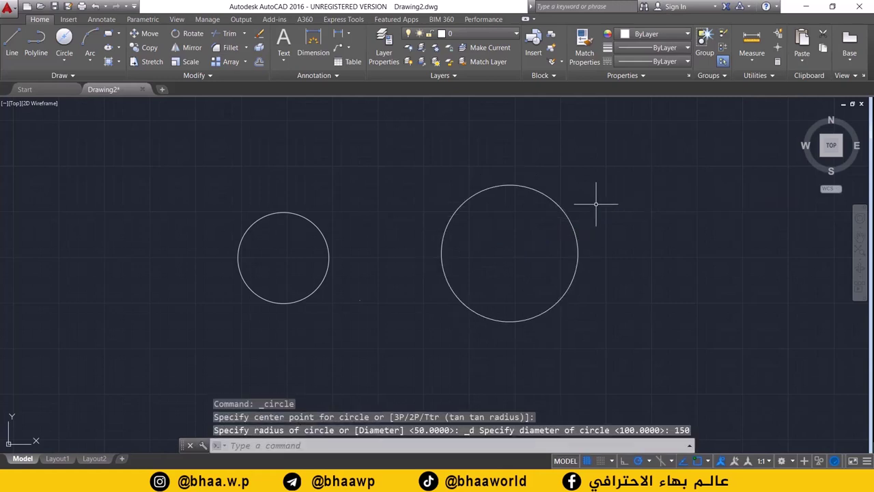
mouse_move(624, 160)
left_mouse_down()
mouse_move(499, 240)
mouse_move(223, 316)
mouse_move(183, 321)
mouse_move(186, 265)
left_mouse_up()
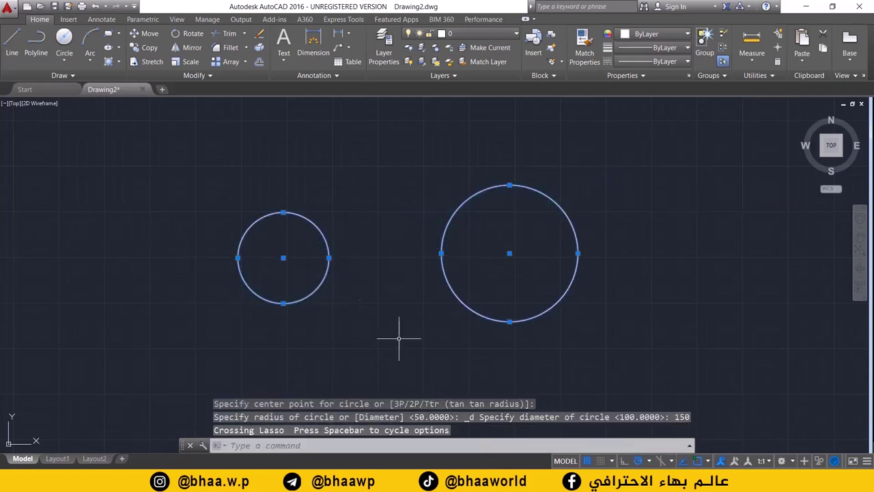
key("Delete")
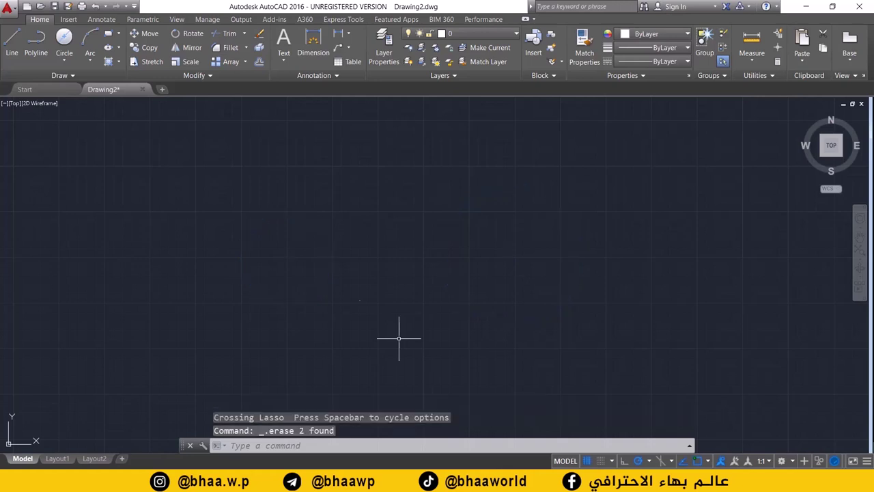
Step: Draw a horizontal line on the right and a second one further left at the same height, then pan to centre them
left_click(64, 60)
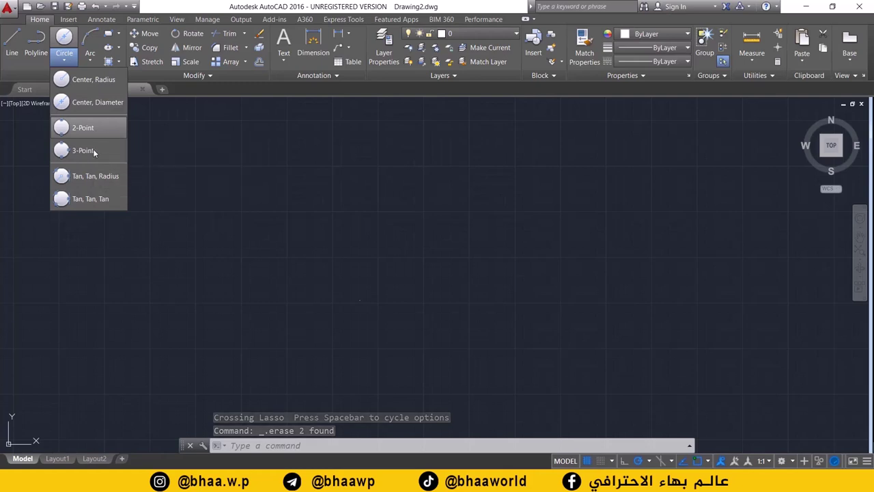
left_click(20, 30)
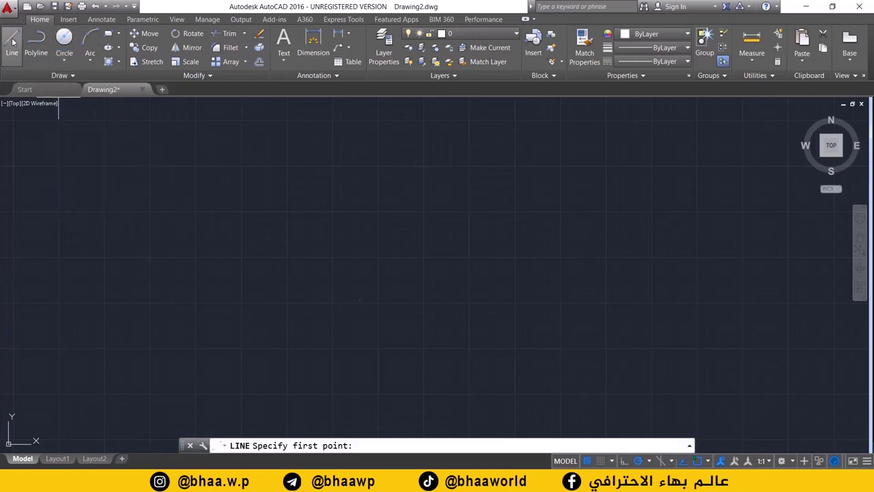
left_click(423, 258)
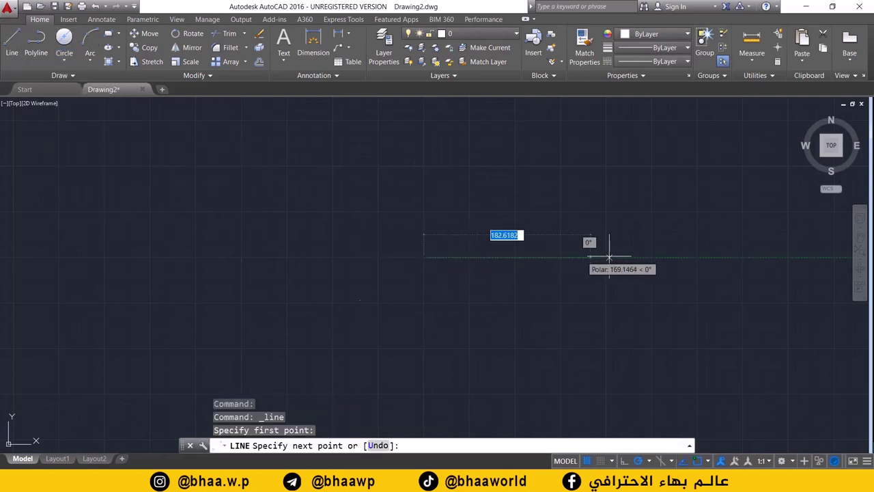
left_click(621, 257)
key("Return")
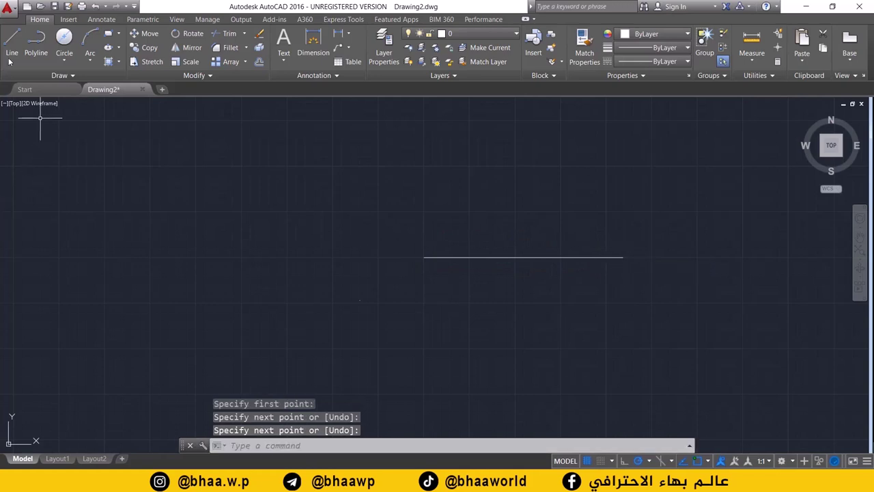
key("Return")
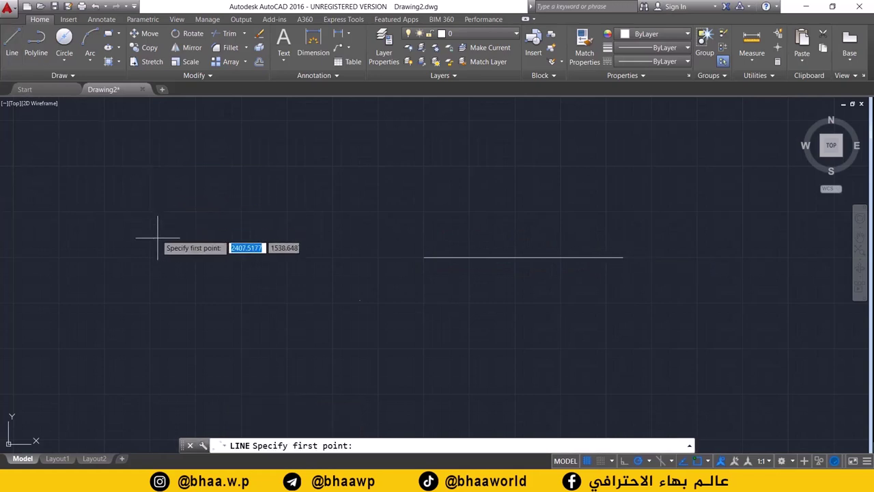
left_click(196, 257)
left_click(44, 257)
key("Return")
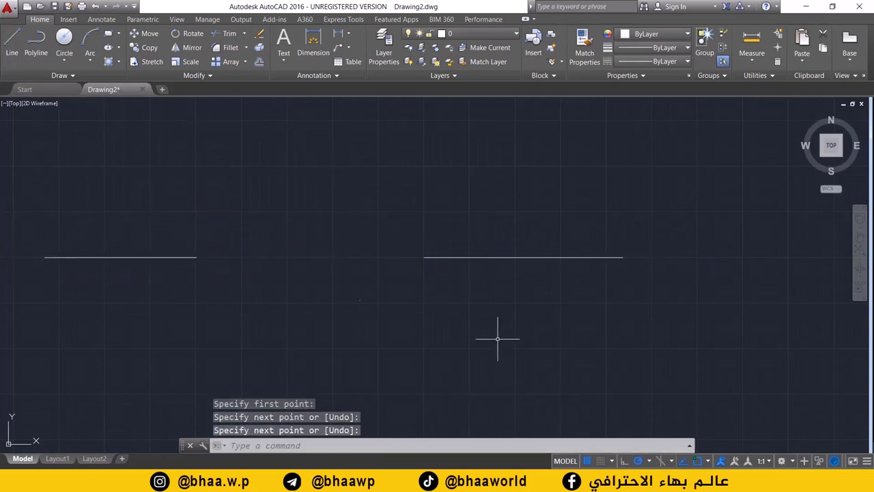
scroll(429, 293, "down", 2)
middle_click_drag(380, 308, 411, 314)
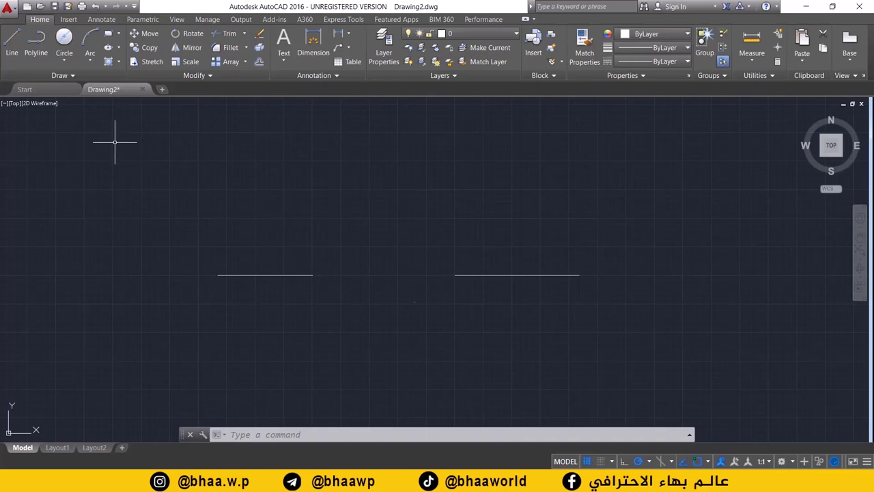
left_click(64, 59)
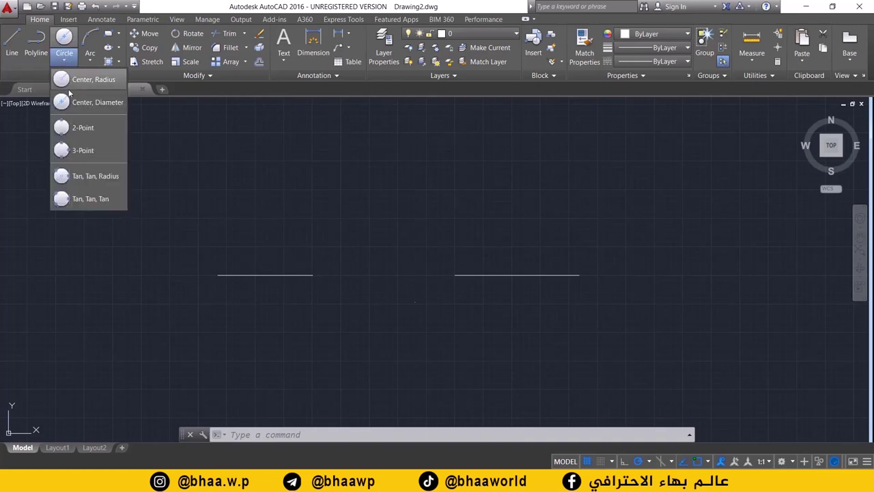
Step: Draw a 2-Point circle whose diameter runs from the left line's inner end to the right line's inner end
left_click(68, 129)
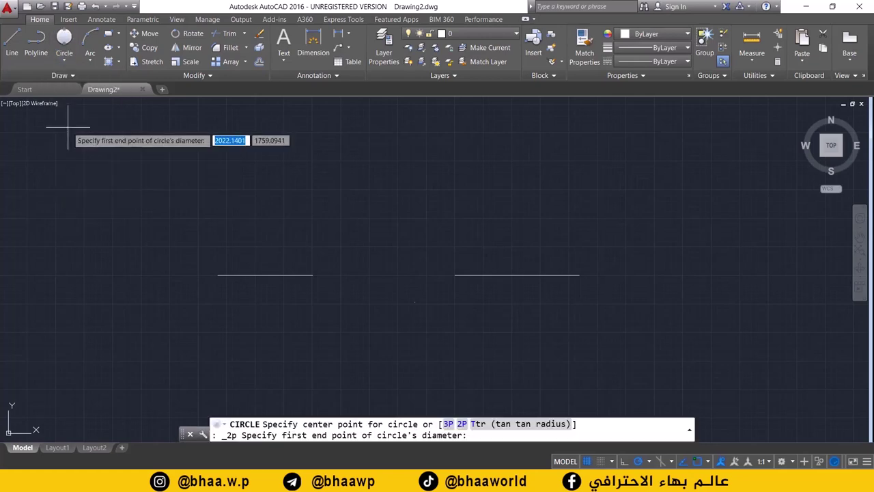
left_click(312, 275)
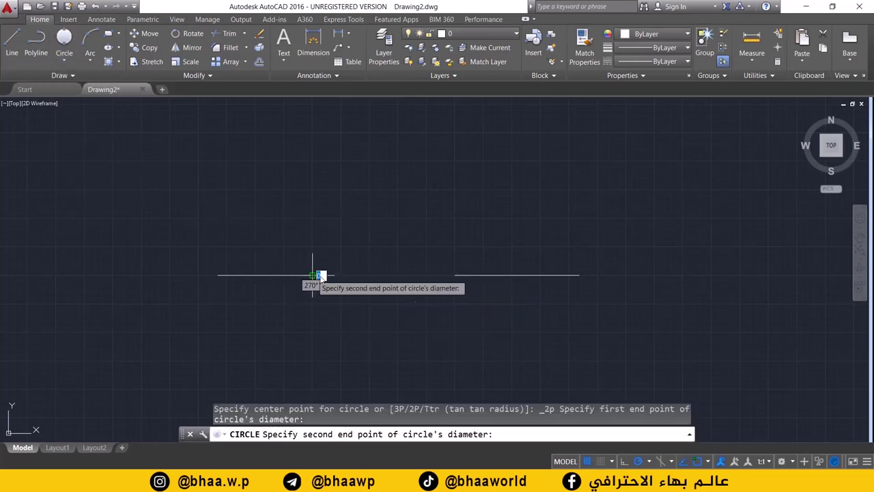
left_click(454, 276)
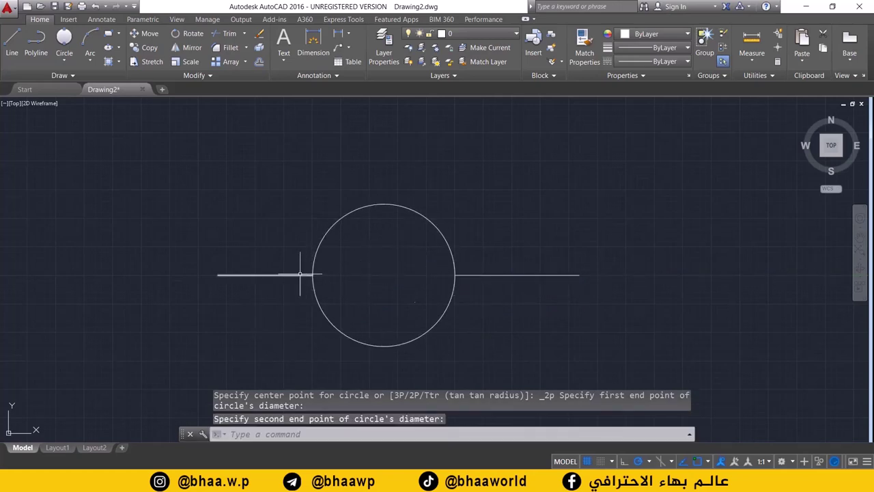
scroll(364, 265, "down", 2)
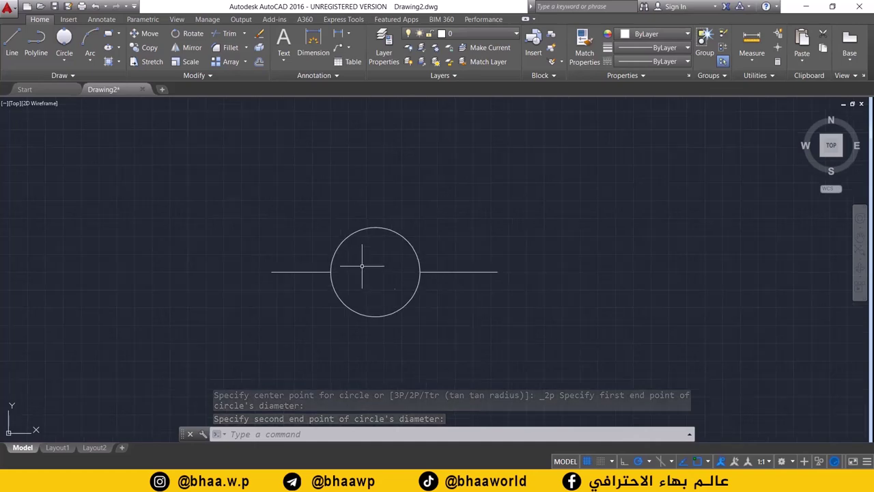
scroll(366, 296, "up", 2)
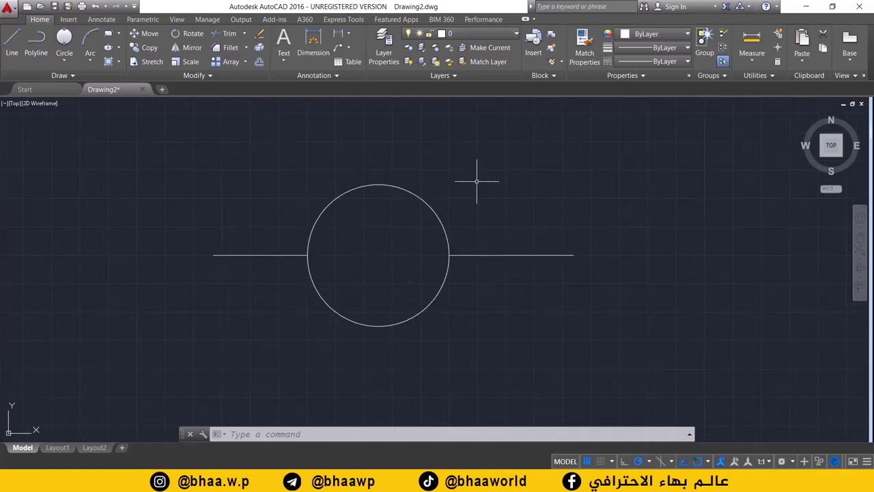
scroll(510, 280, "down", 2)
middle_click_drag(509, 279, 235, 229)
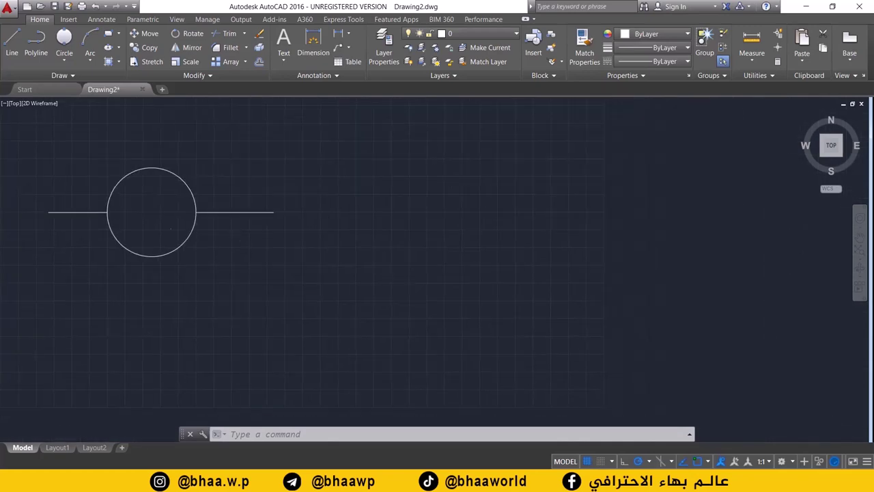
left_click(66, 59)
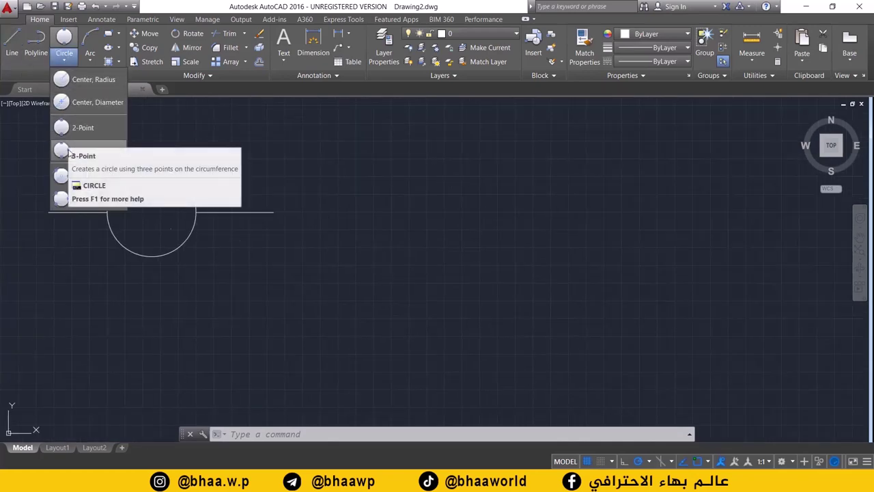
Step: Draw a vertical line right of the circle, after undoing an accidental diagonal line
left_click(12, 42)
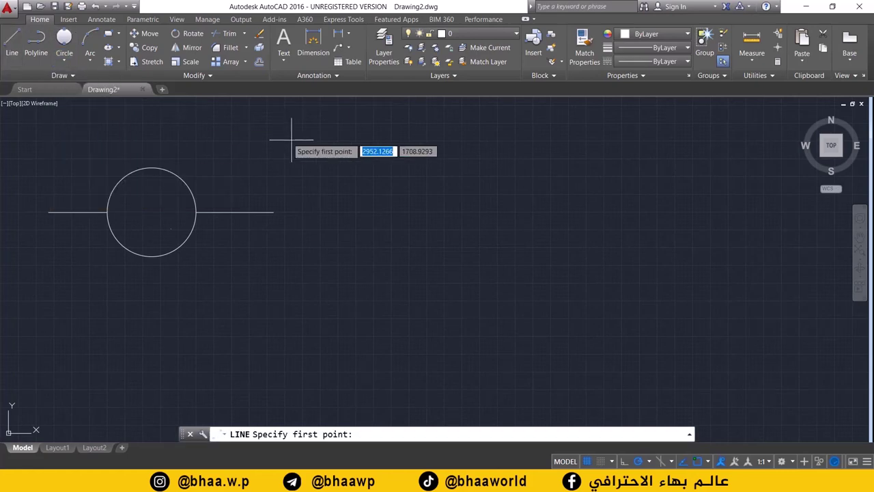
left_click(12, 45)
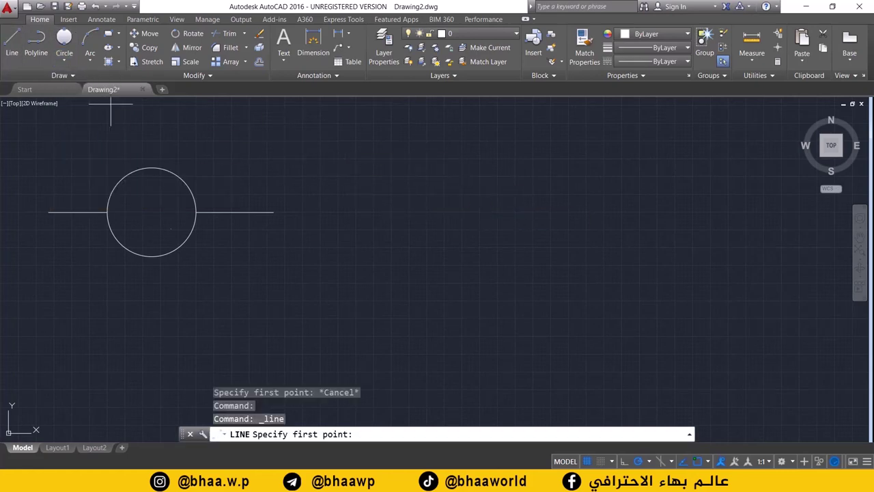
left_click(501, 225)
left_click(574, 164)
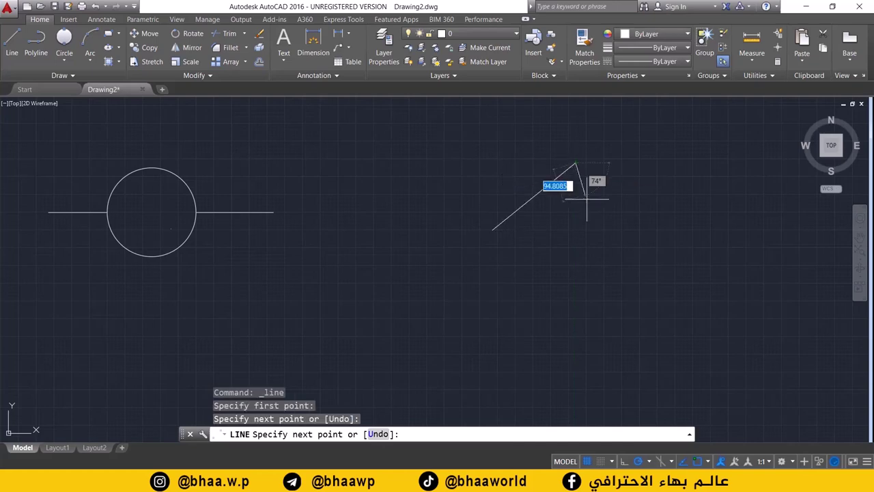
key("Return")
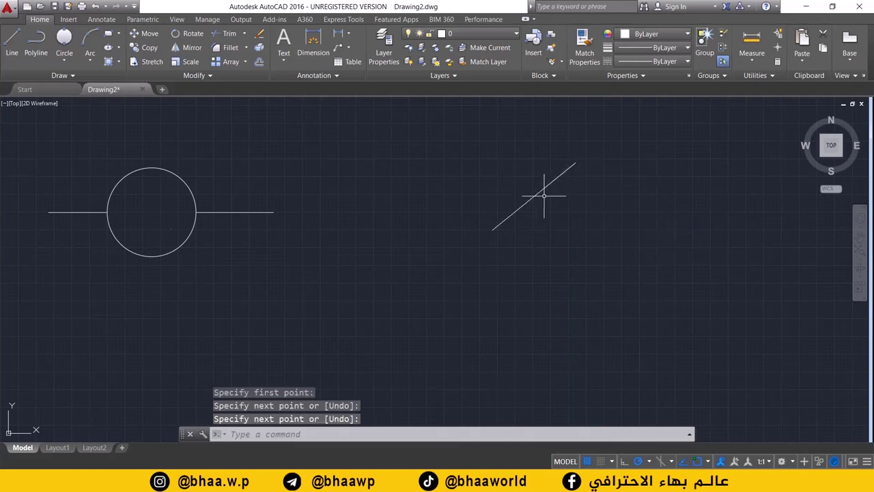
key("ctrl+z")
left_click(11, 42)
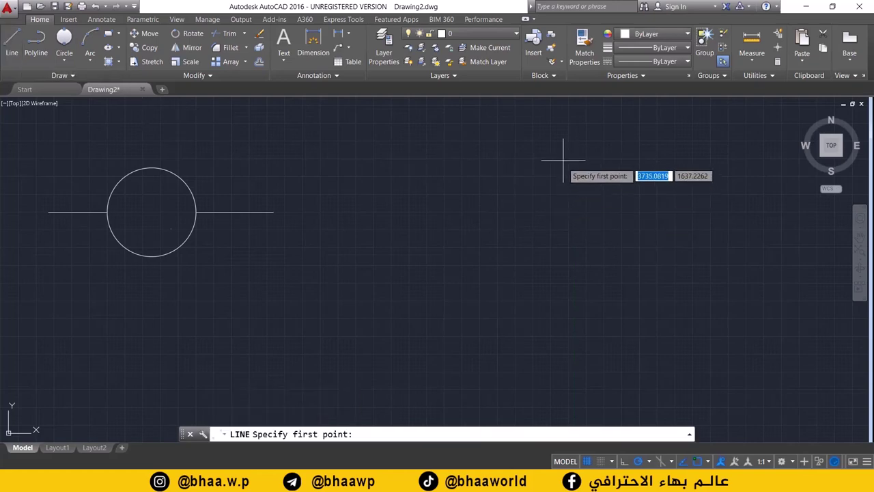
left_click(548, 146)
left_click(548, 249)
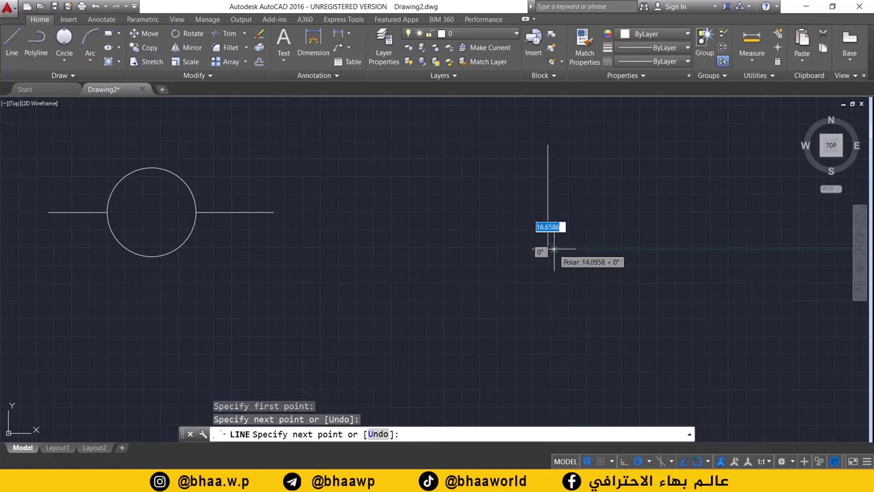
key("Return")
Step: Draw two horizontal lines lower down, one at the lower right and one further left
left_click(12, 42)
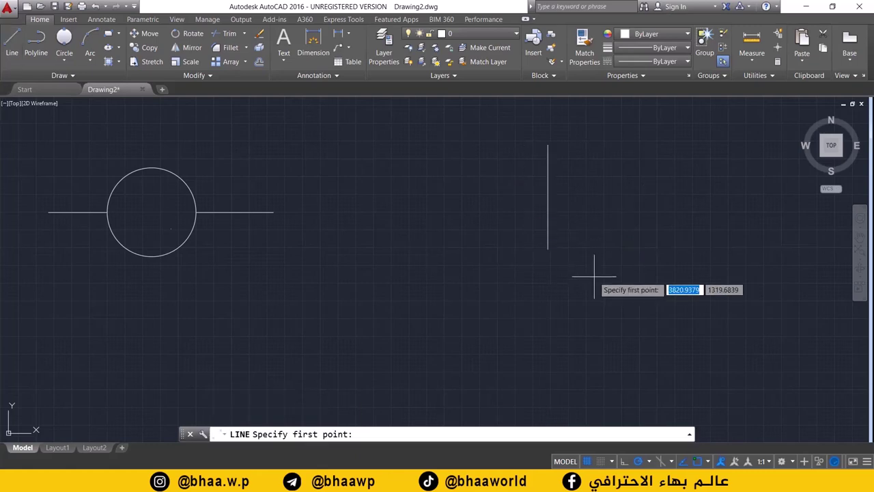
left_click(615, 332)
left_click(756, 332)
key("Return")
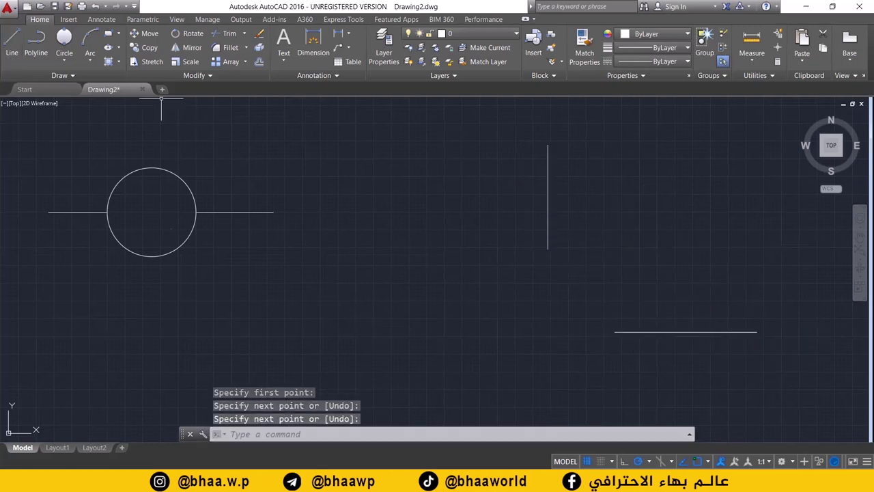
left_click(12, 43)
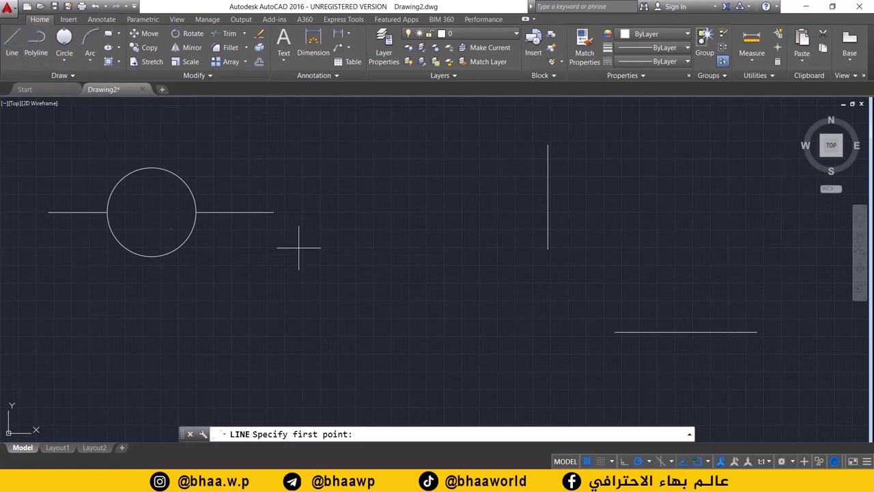
left_click(476, 325)
left_click(316, 326)
key("Return")
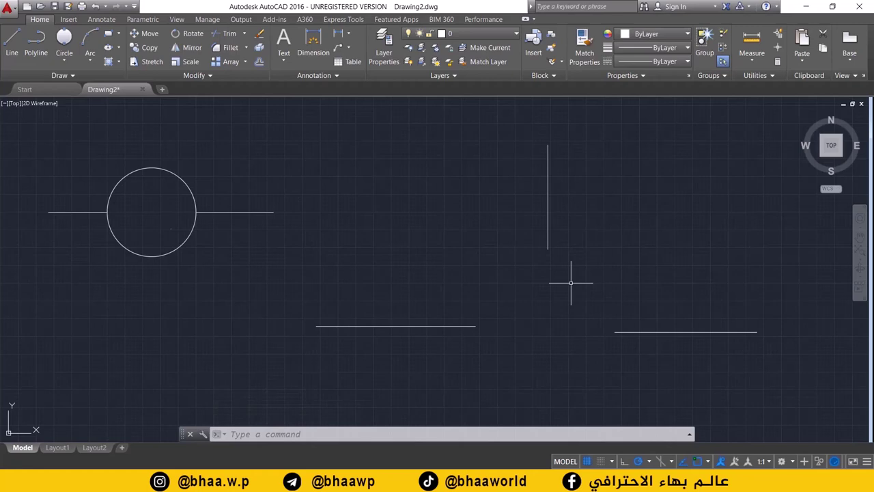
left_click(67, 60)
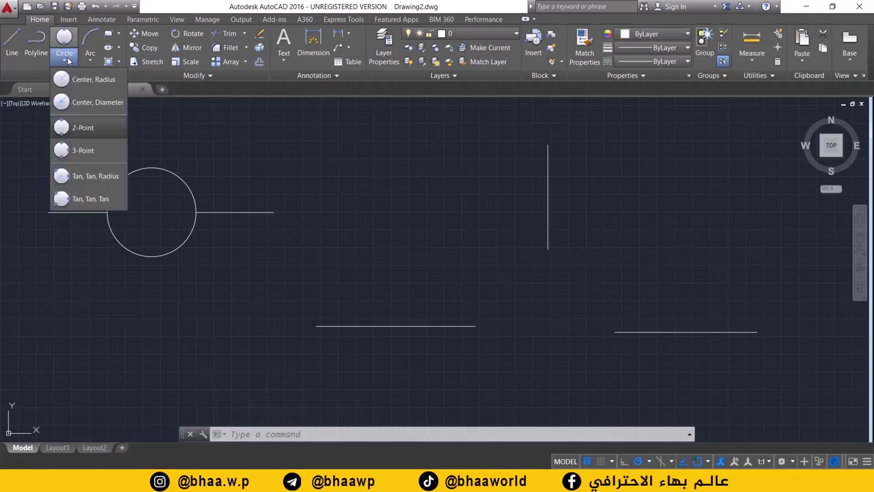
Step: Draw a 3-Point circle through the inner ends of the three lines, then pan to blank space
left_click(75, 152)
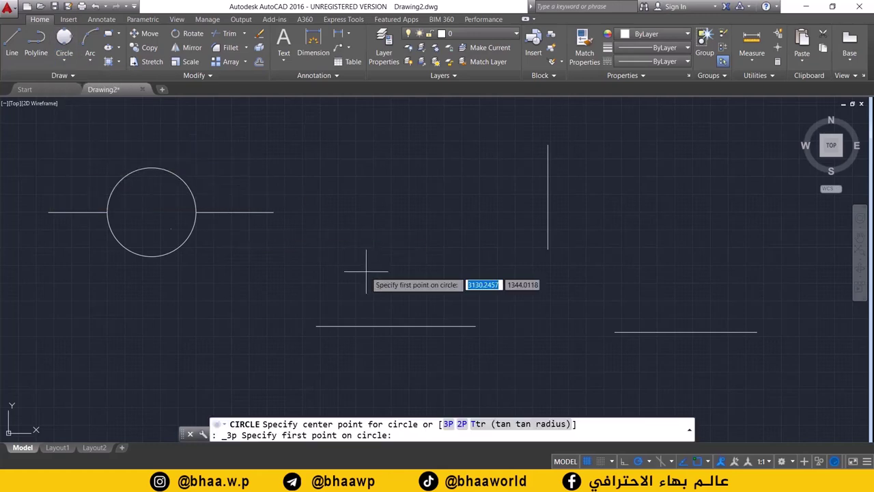
left_click(474, 326)
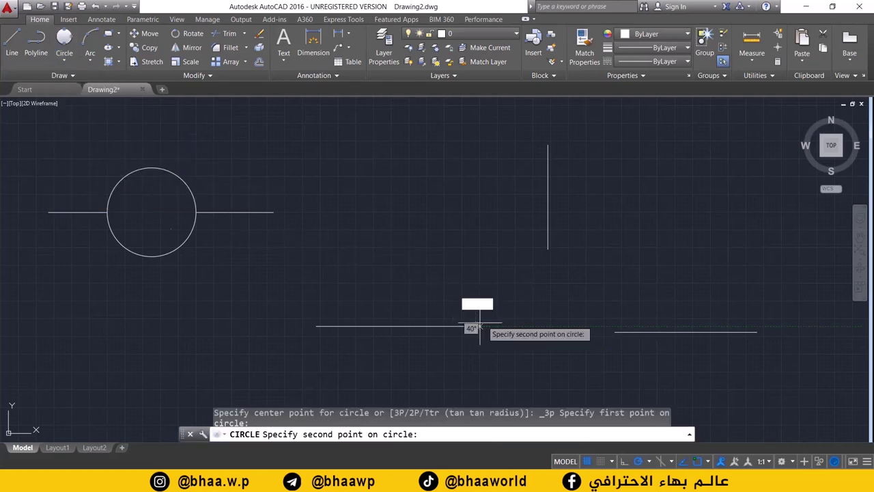
left_click(548, 249)
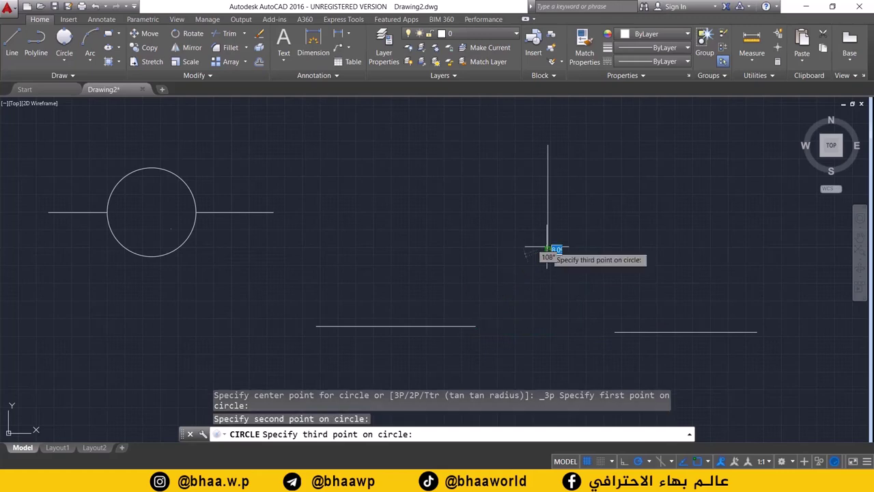
left_click(614, 332)
scroll(523, 253, "up", 2)
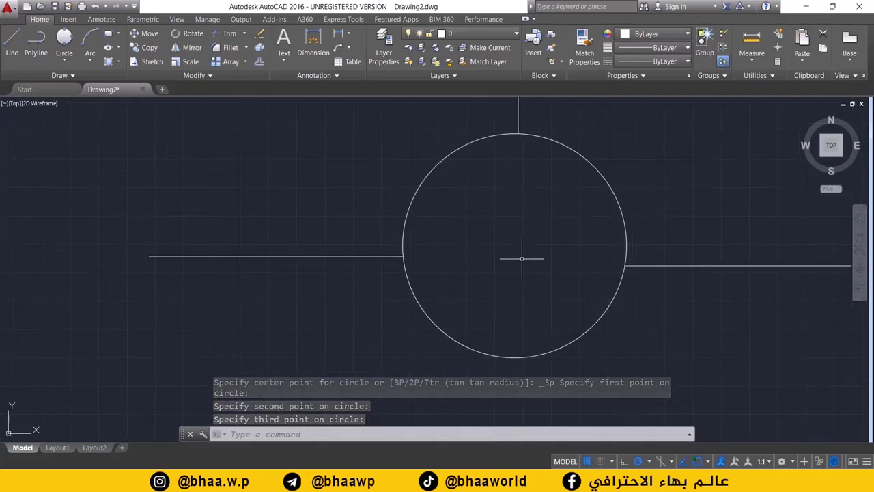
scroll(503, 221, "down", 4)
middle_click_drag(523, 202, 523, 244)
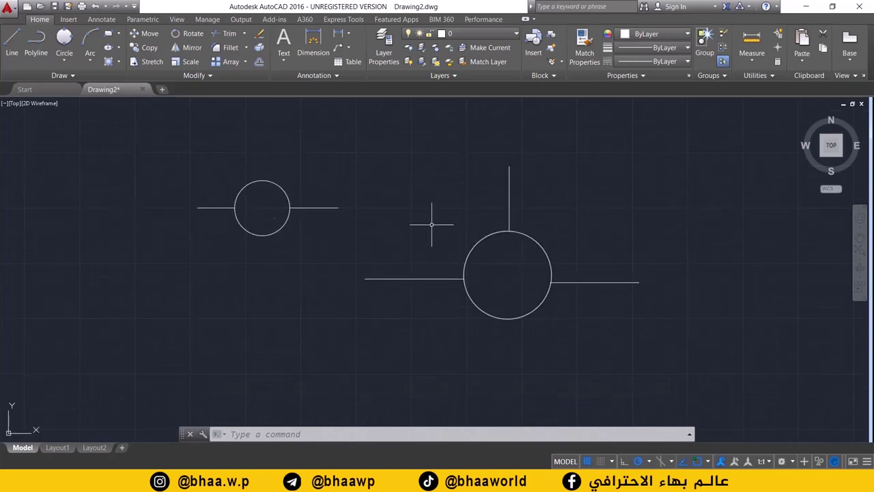
scroll(531, 260, "up", 2)
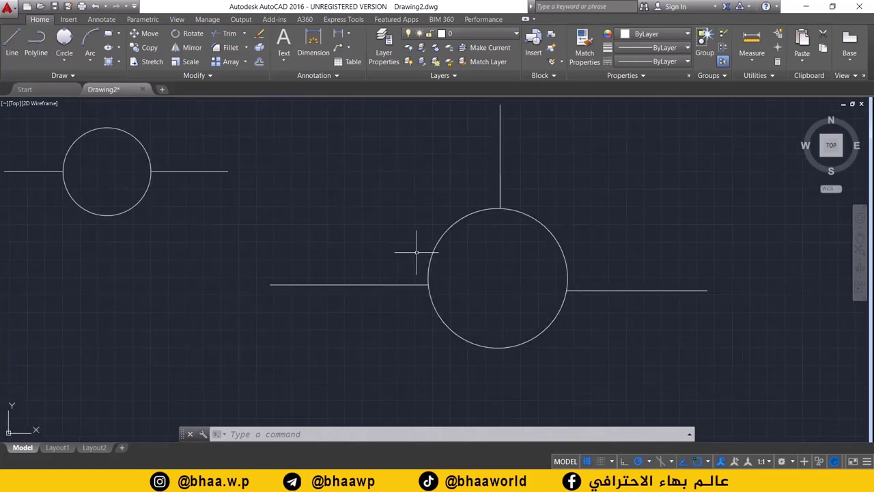
mouse_move(355, 328)
middle_mouse_down()
mouse_move(581, 188)
mouse_move(570, 189)
middle_mouse_up()
middle_click_drag(475, 237, 418, 314)
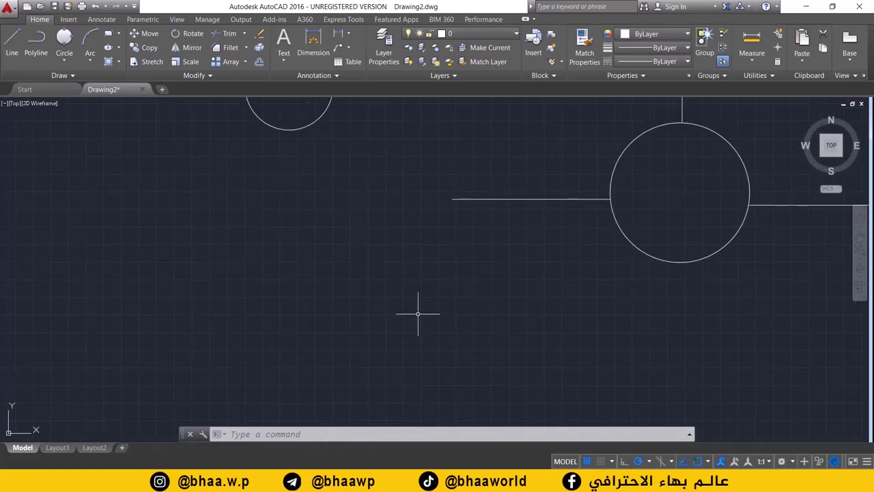
scroll(343, 287, "up", 1)
scroll(383, 287, "down", 5)
Step: Draw three Center, Radius circles of varying sizes in the empty area, then clear the selection
middle_click_drag(426, 256, 459, 226)
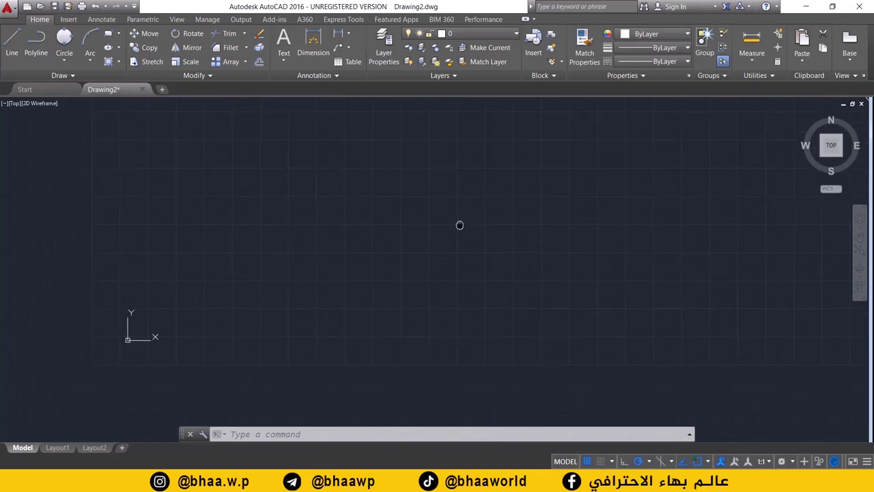
scroll(393, 235, "up", 2)
left_click(61, 60)
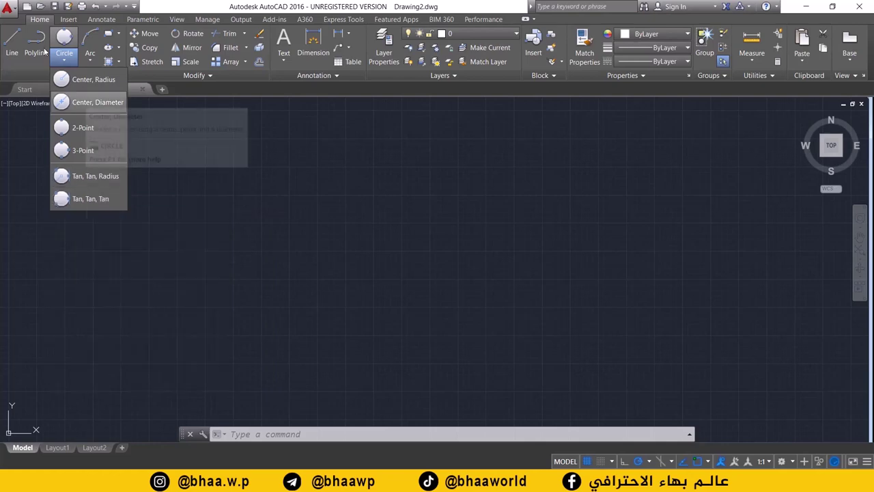
left_click(65, 87)
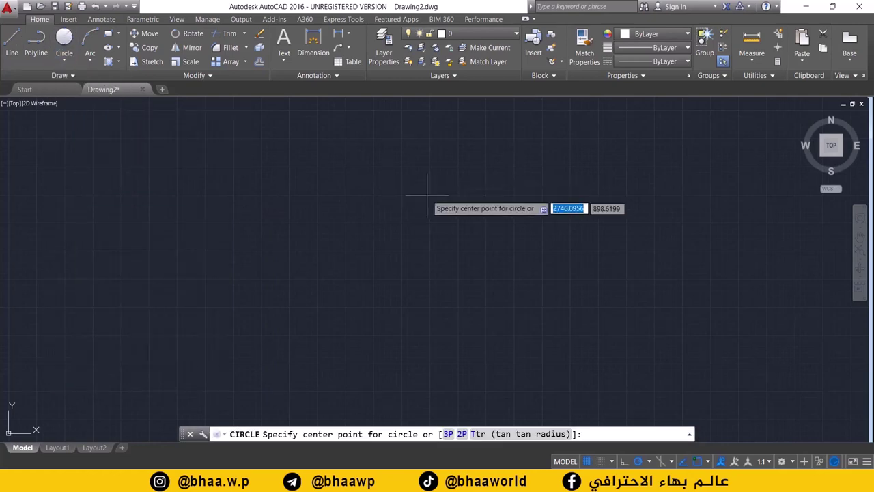
left_click(413, 174)
left_click(385, 185)
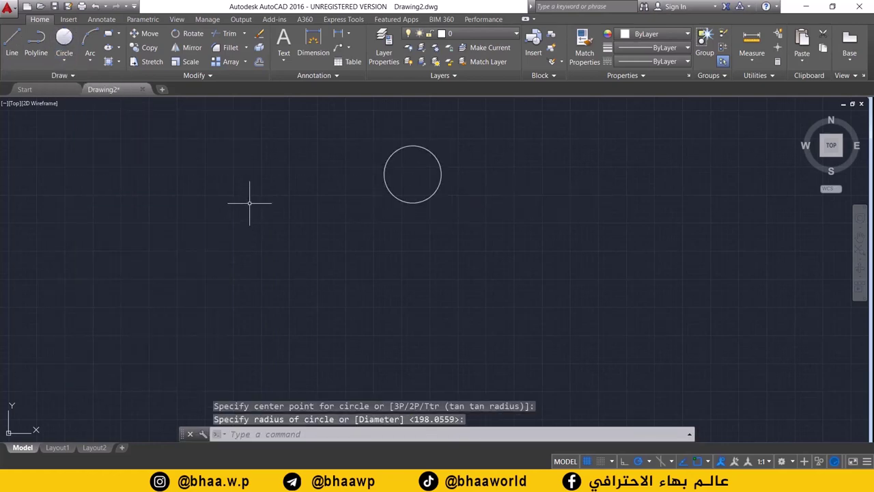
key("Return")
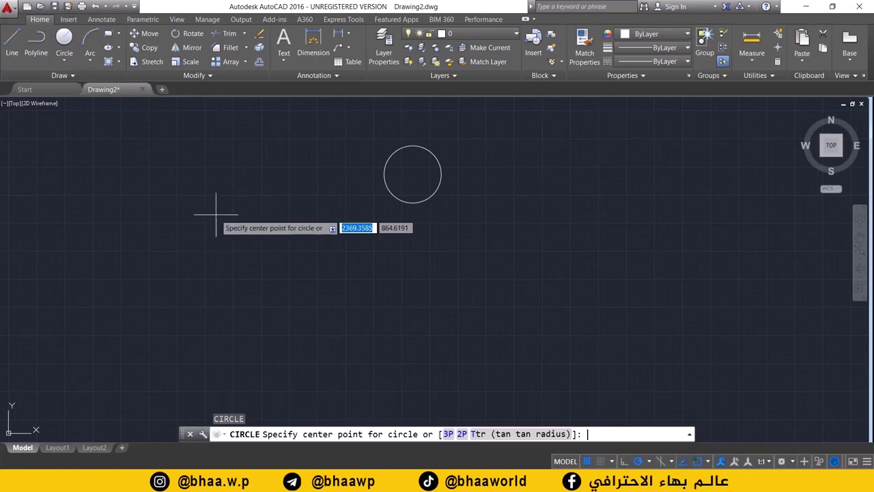
left_click(278, 220)
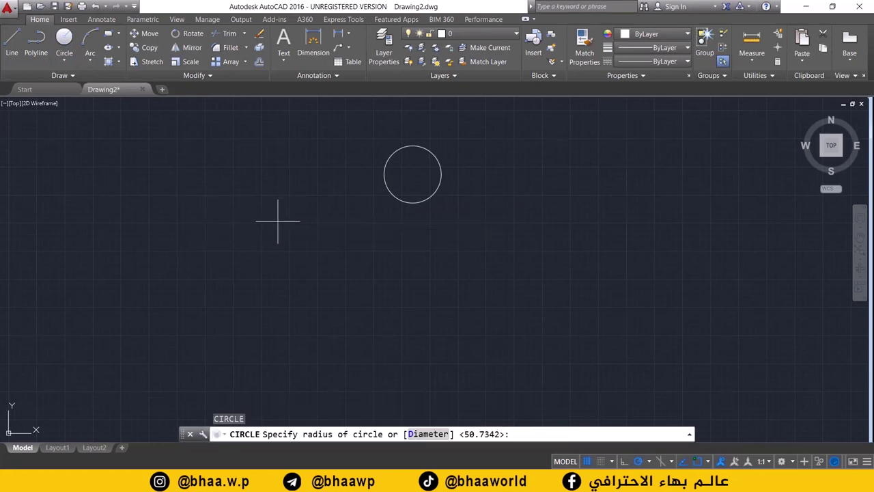
left_click(252, 195)
key("Return")
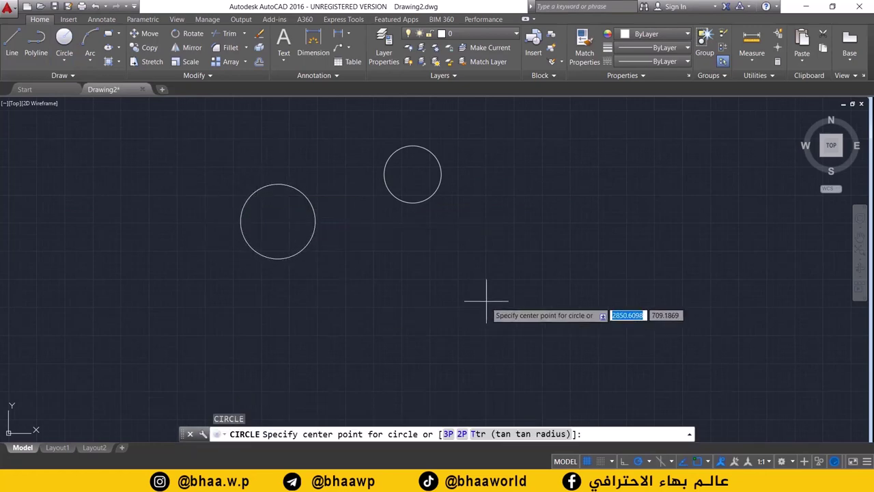
left_click(440, 288)
left_click(405, 300)
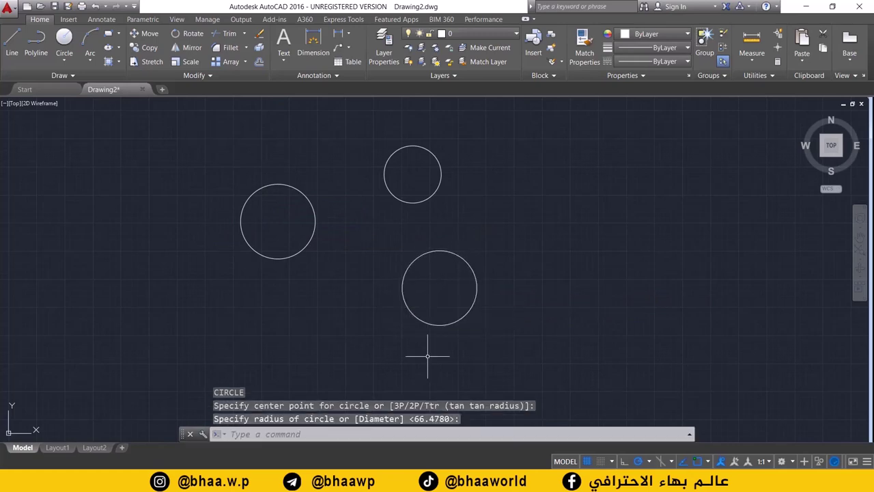
left_click(429, 249)
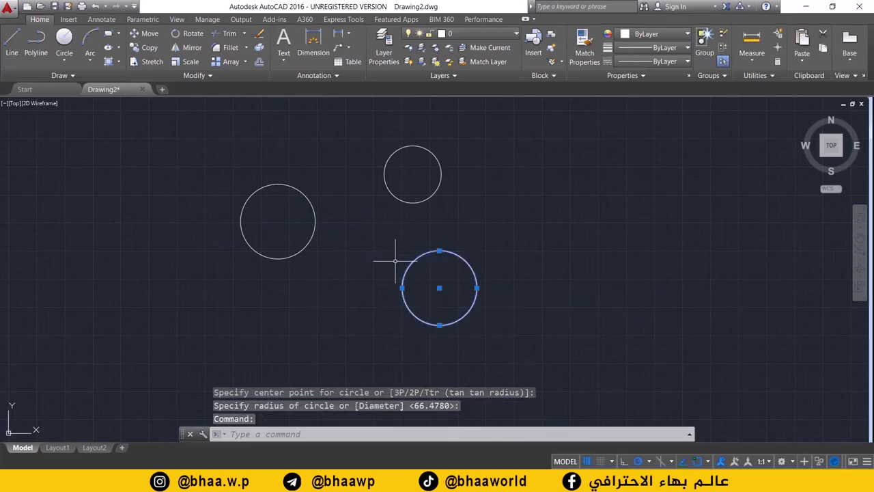
left_click(400, 247)
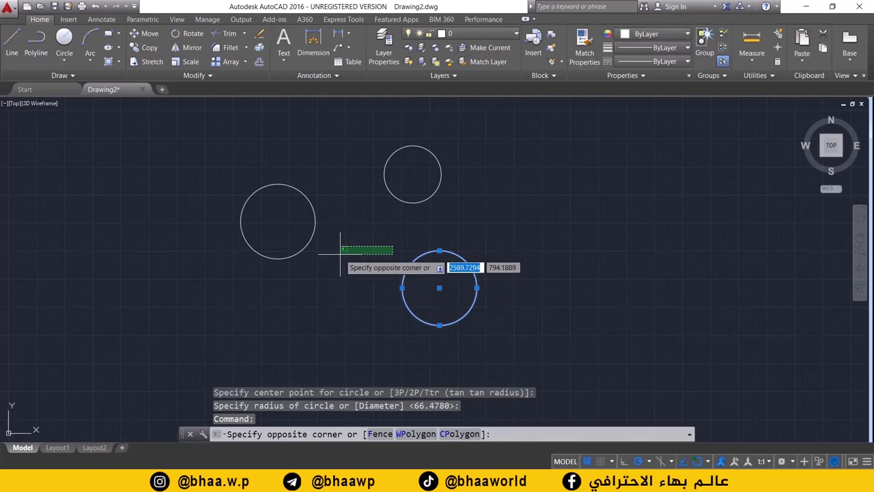
key("Escape")
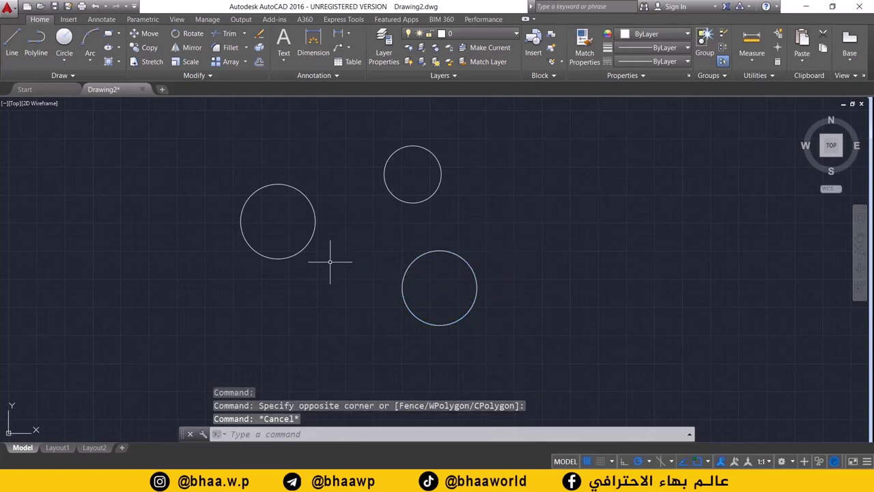
Step: Draw a Tan, Tan, Tan circle touching the upper, lower and left small circles
mouse_move(462, 220)
middle_mouse_down()
mouse_move(152, 289)
mouse_move(119, 374)
middle_mouse_up()
scroll(473, 273, "down", 5)
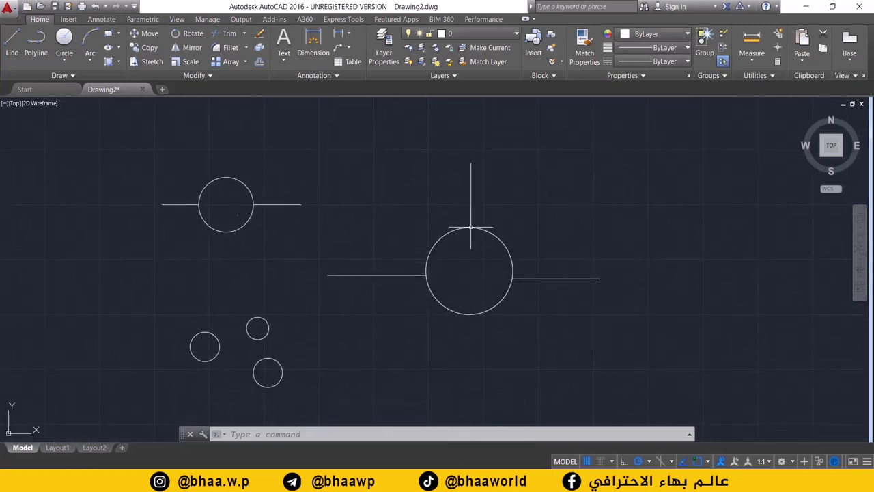
middle_click_drag(330, 347, 472, 296)
scroll(374, 326, "up", 6)
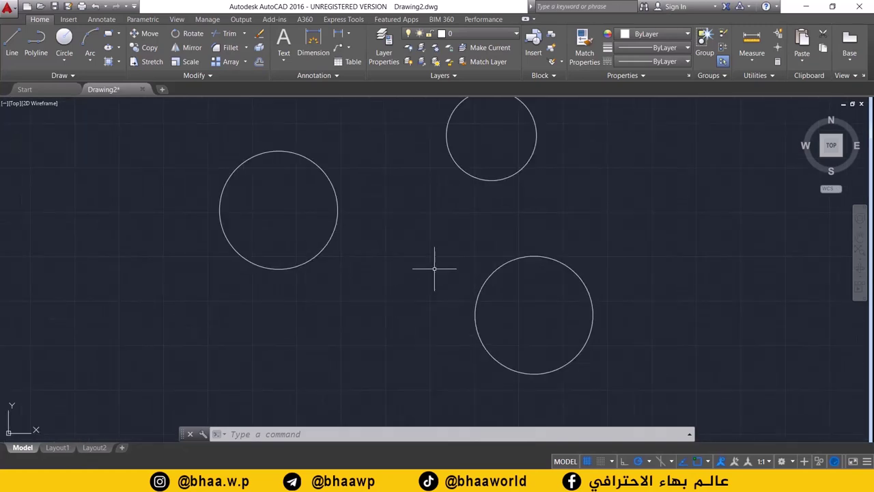
middle_click_drag(433, 269, 416, 317)
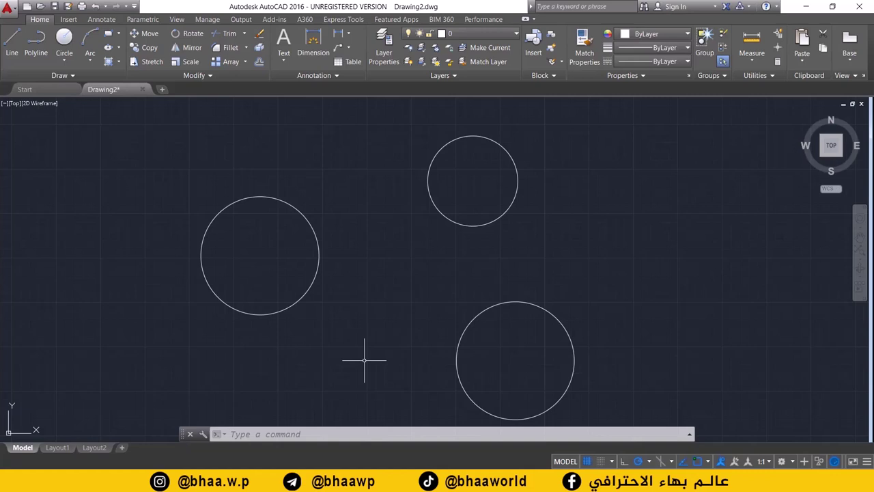
left_click(65, 60)
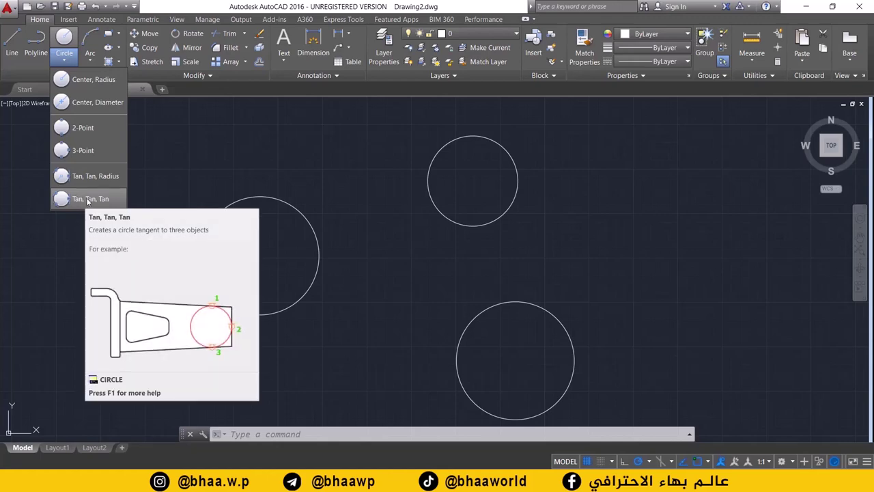
left_click(87, 199)
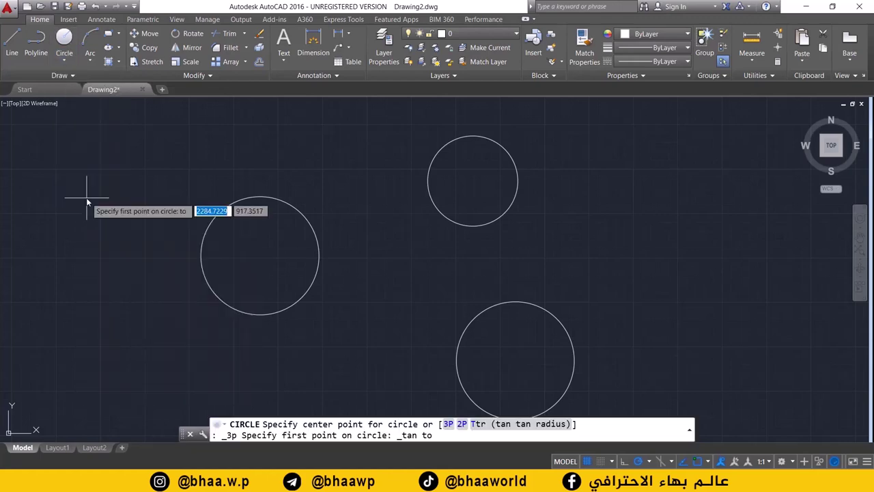
left_click(447, 215)
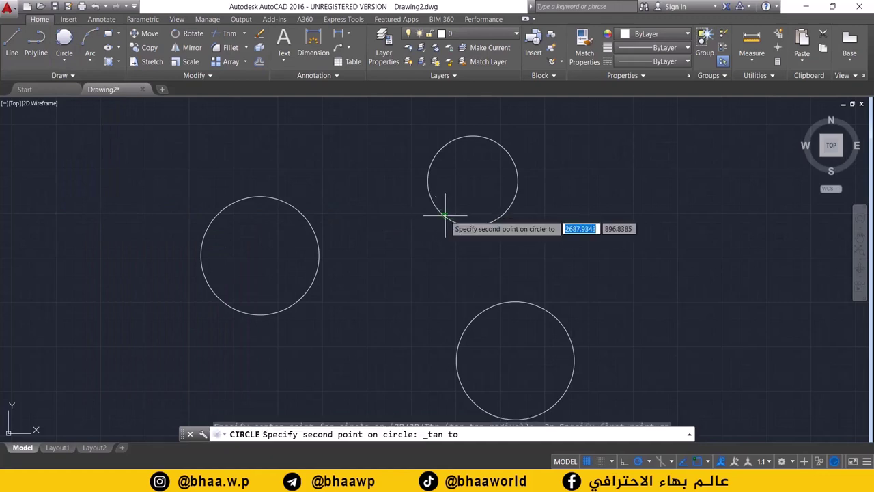
left_click(474, 317)
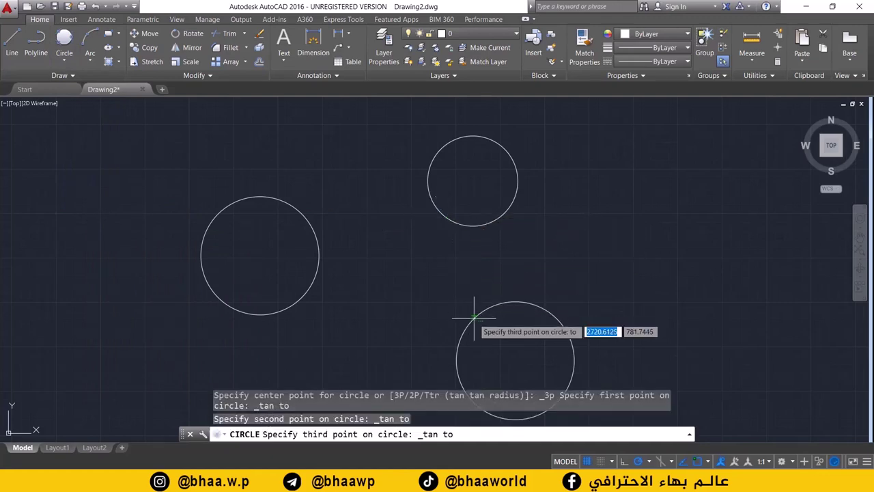
left_click(318, 267)
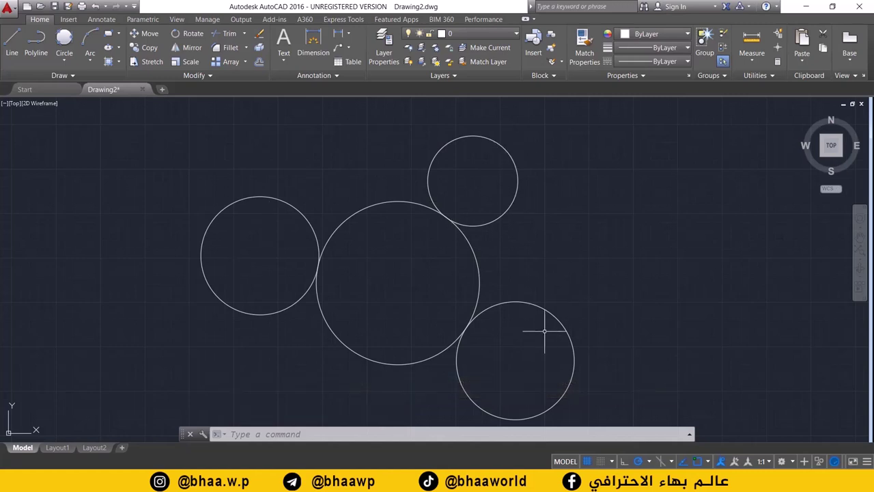
Step: Draw a Start, Center, End half-circle arc in an empty area, then select and delete it
left_click(64, 60)
scroll(585, 254, "down", 4)
mouse_move(620, 254)
middle_mouse_down()
mouse_move(202, 297)
mouse_move(108, 82)
middle_mouse_up()
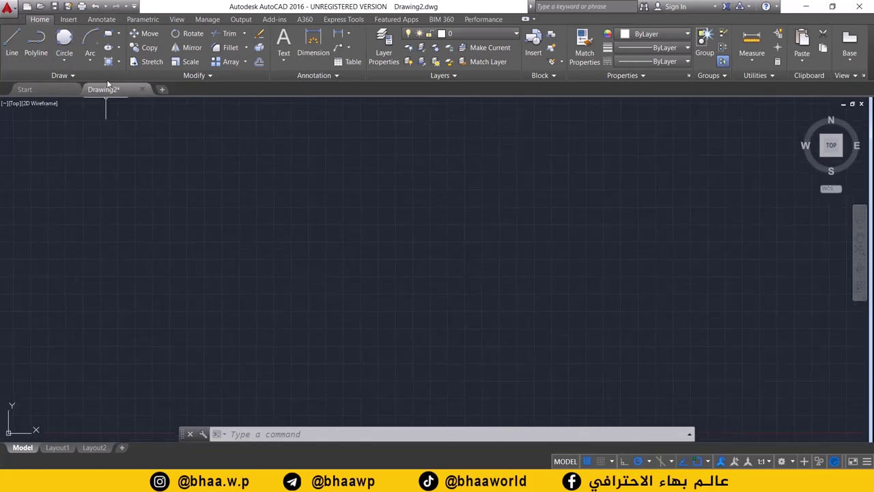
left_click(90, 59)
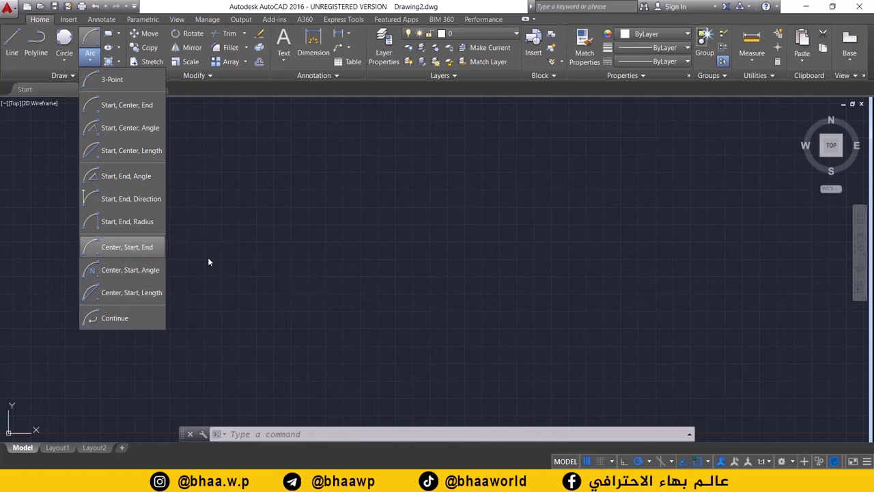
left_click(127, 108)
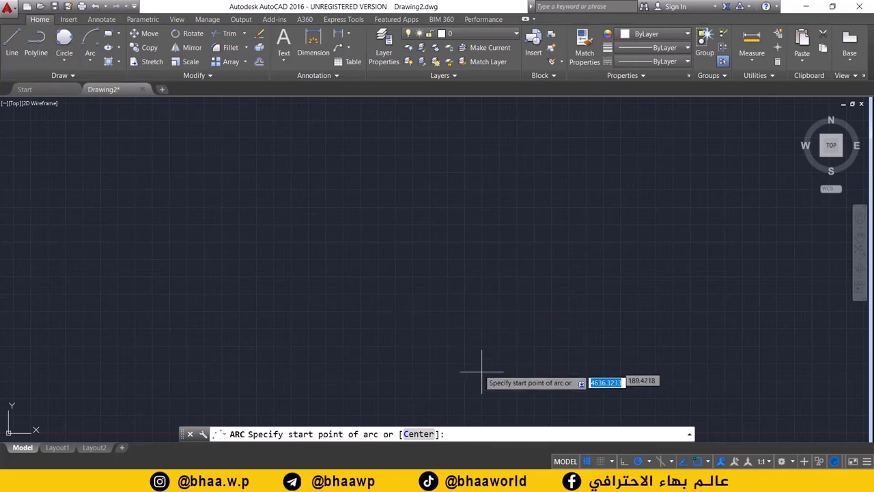
left_click(382, 173)
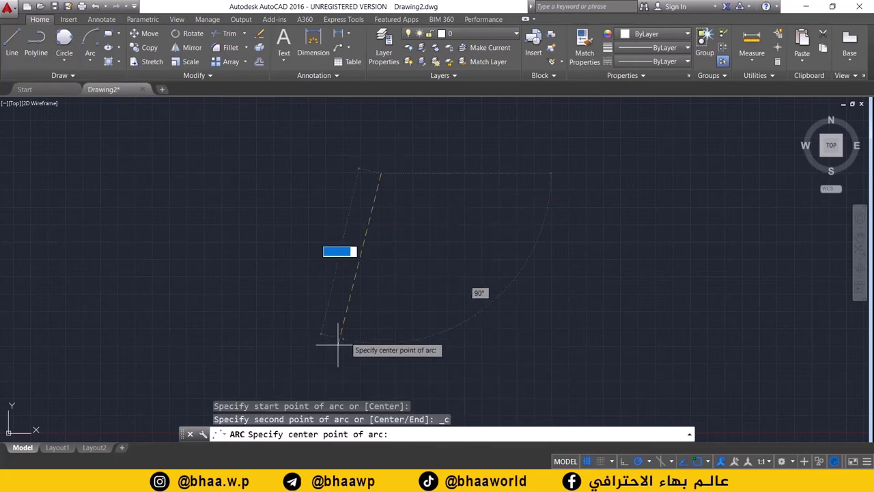
left_click(380, 263)
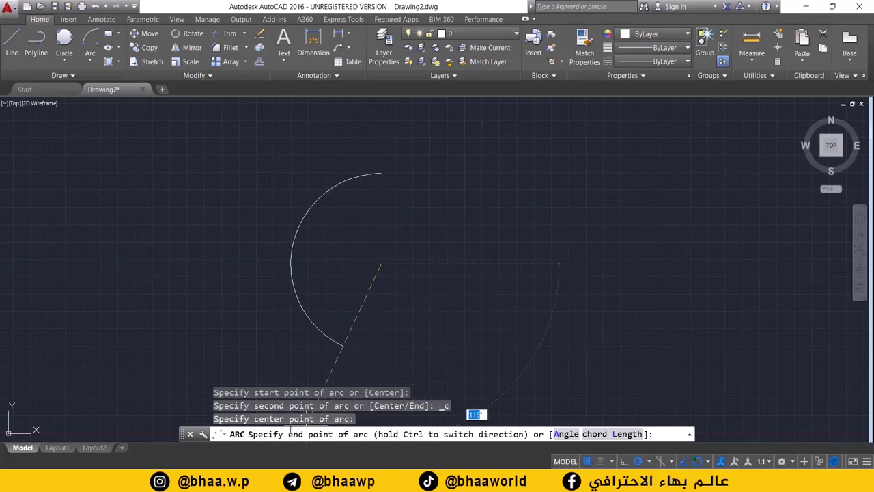
left_click(381, 354)
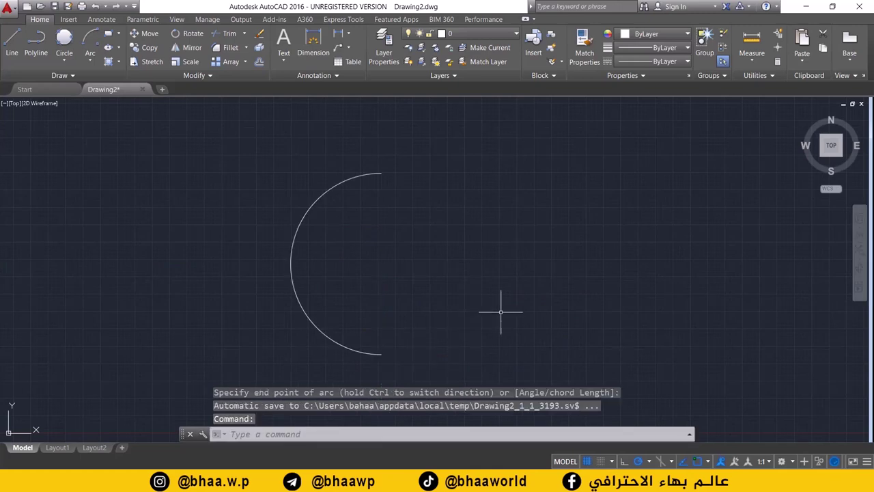
left_click(351, 179)
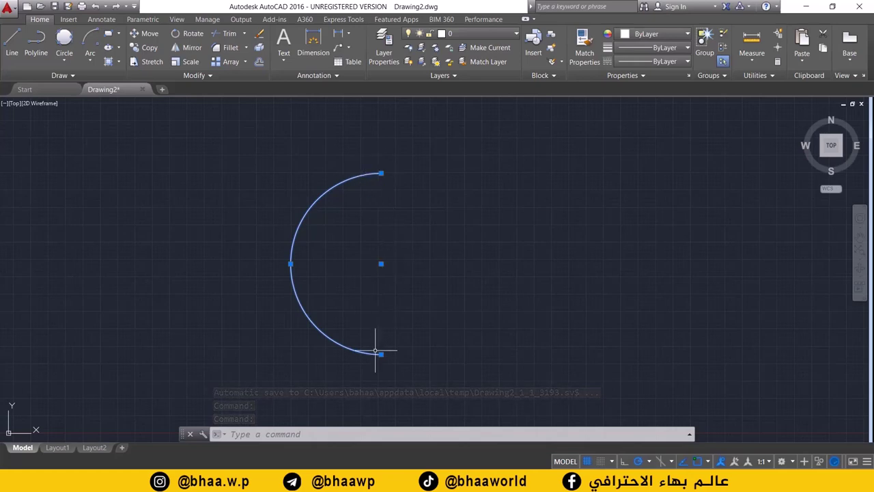
key("Delete")
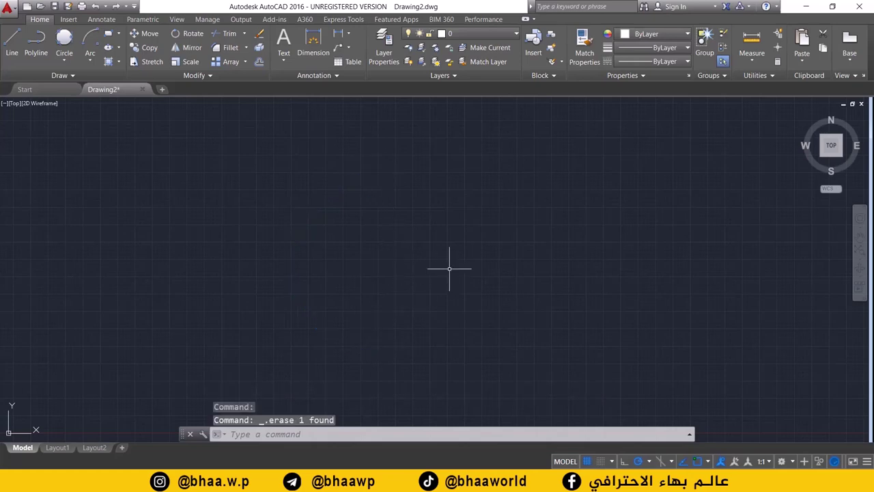
Step: Draw a near-square rectangle and a wider rectangle to its right, then pan to clear space
left_click(119, 34)
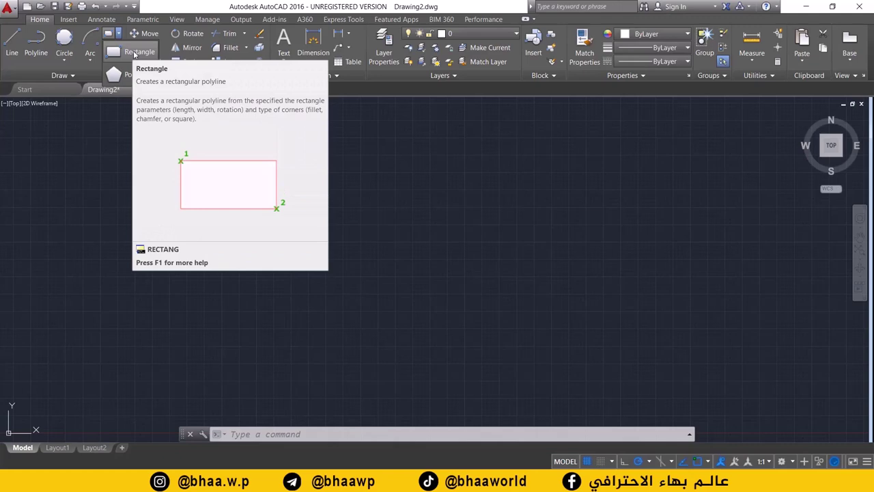
left_click(134, 53)
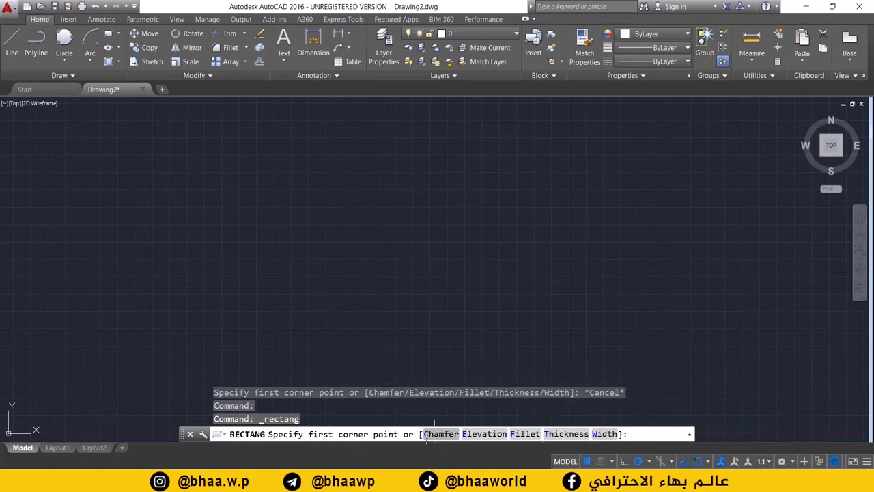
left_click(248, 155)
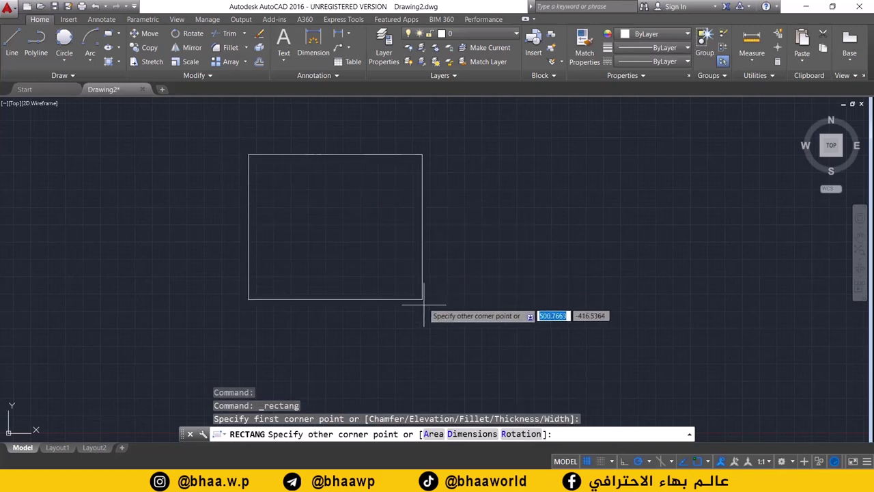
left_click(427, 325)
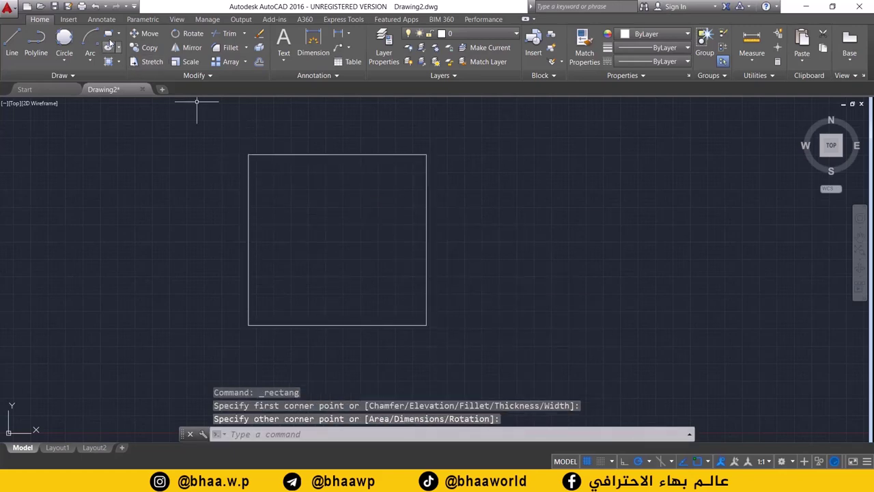
key("Return")
left_click(481, 159)
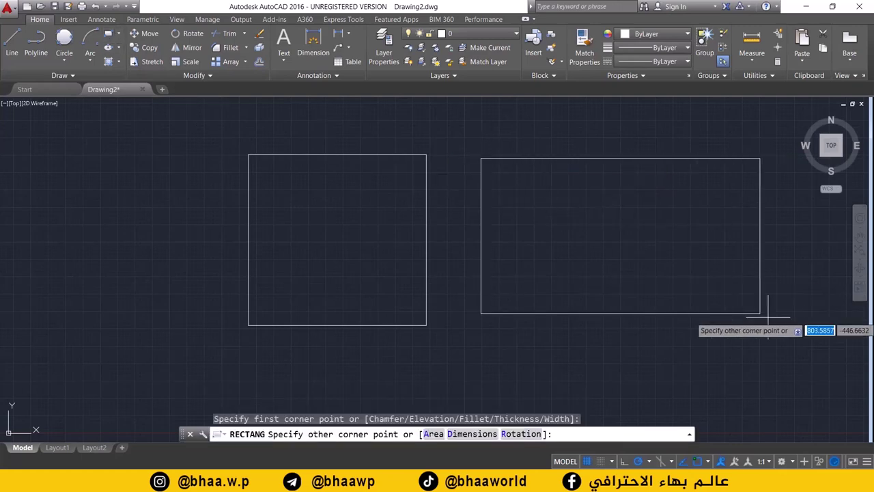
left_click(751, 297)
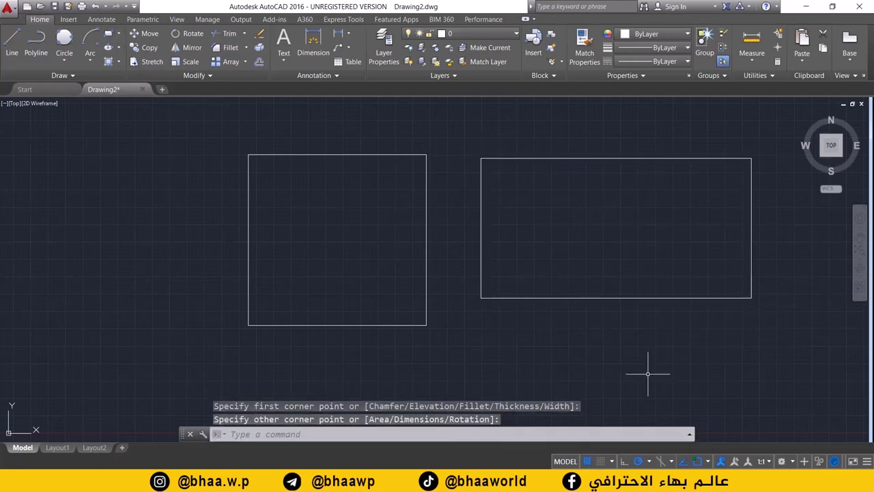
mouse_move(554, 217)
middle_mouse_down()
mouse_move(190, 288)
mouse_move(103, 279)
mouse_move(201, 277)
mouse_move(21, 116)
middle_mouse_up()
Step: Draw a horizontal line and begin a second line lower to the right
left_click(11, 41)
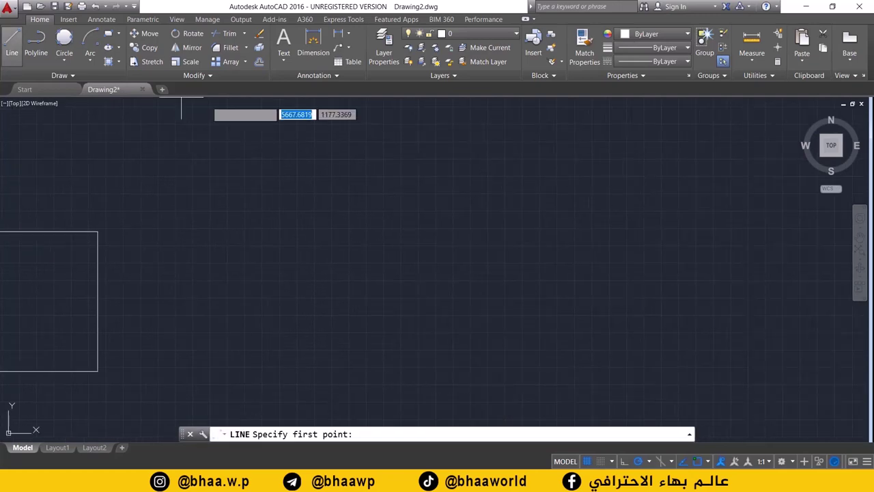
left_click(391, 176)
left_click(285, 175)
key("Return")
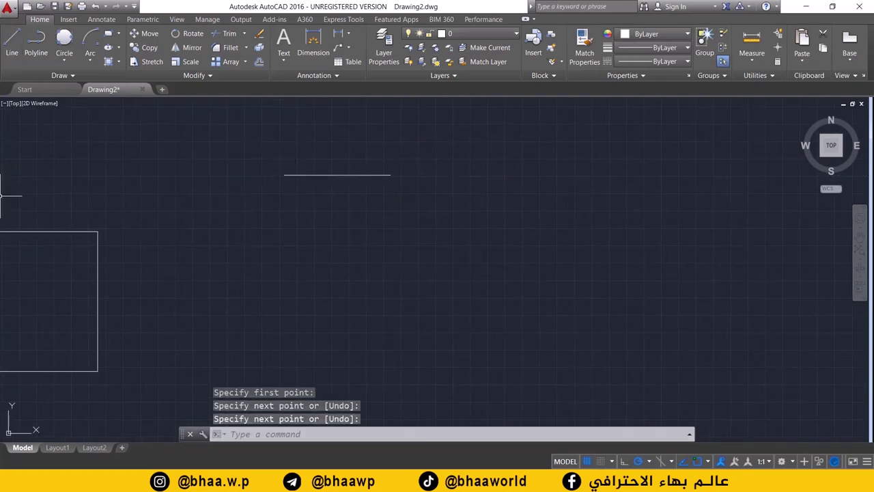
left_click(10, 41)
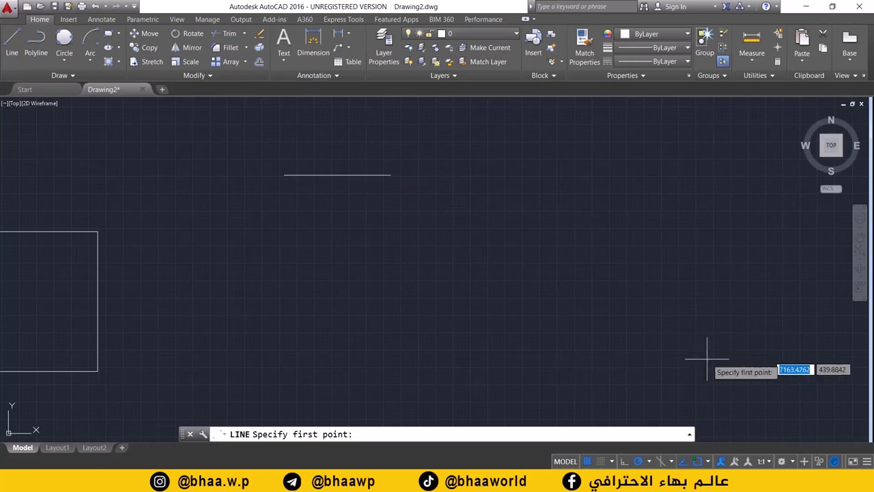
left_click(503, 312)
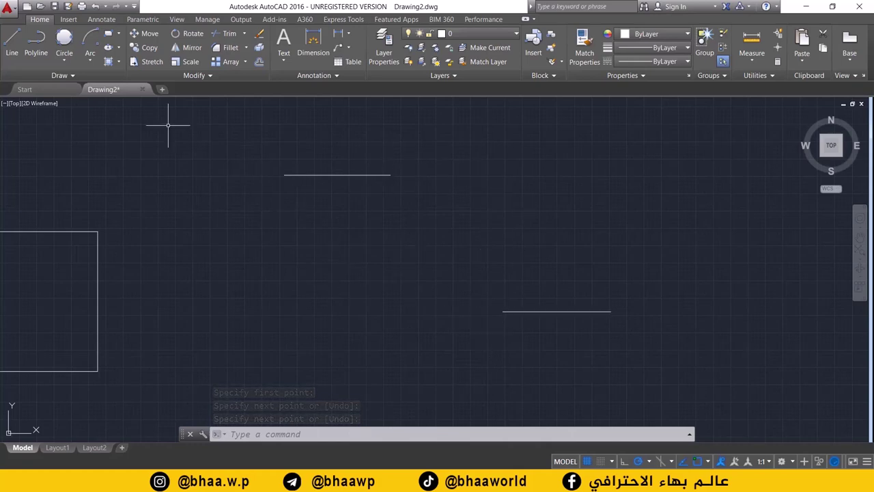
Step: Draw a rectangle snapped between the two lines' ends, then delete the trial construction
left_click(108, 34)
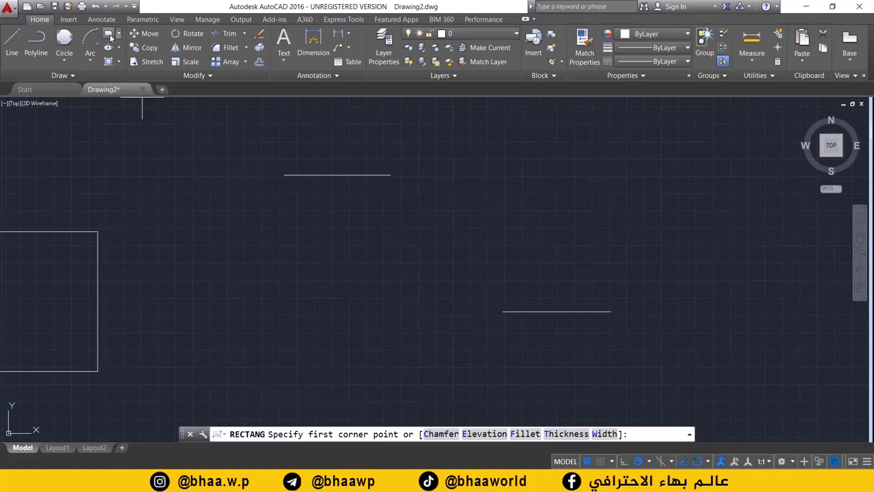
left_click(390, 174)
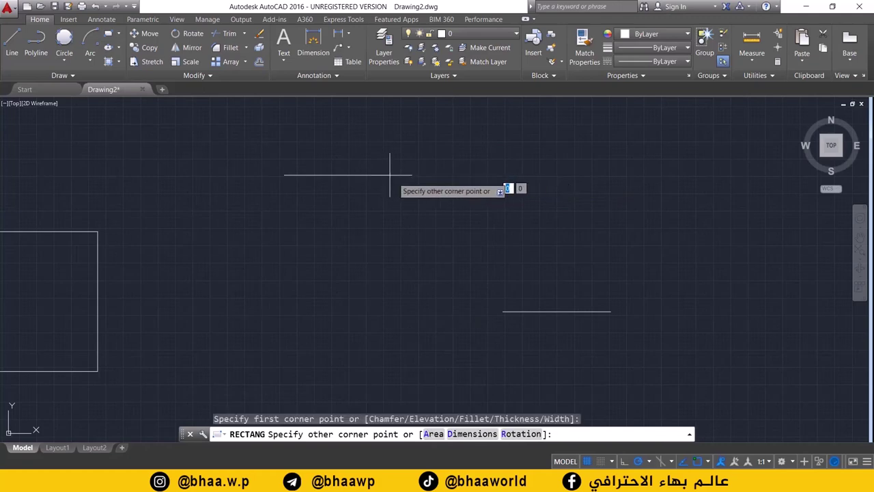
left_click(503, 311)
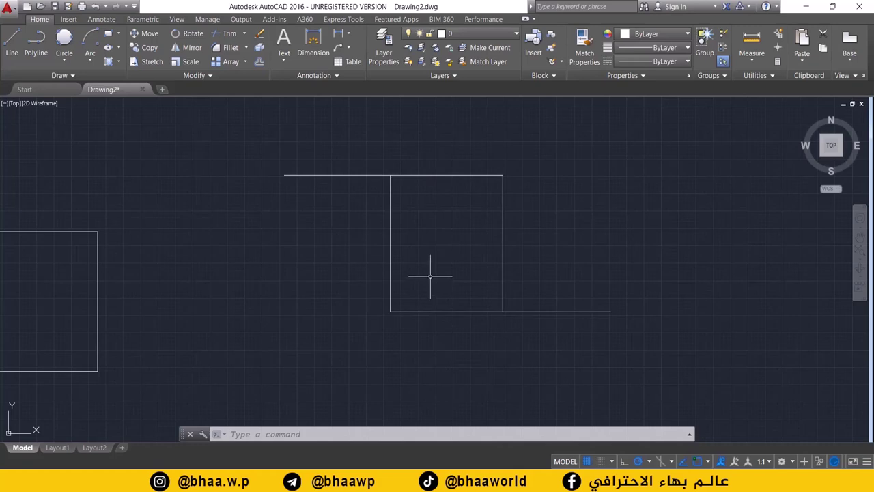
left_click(503, 264)
key("Delete")
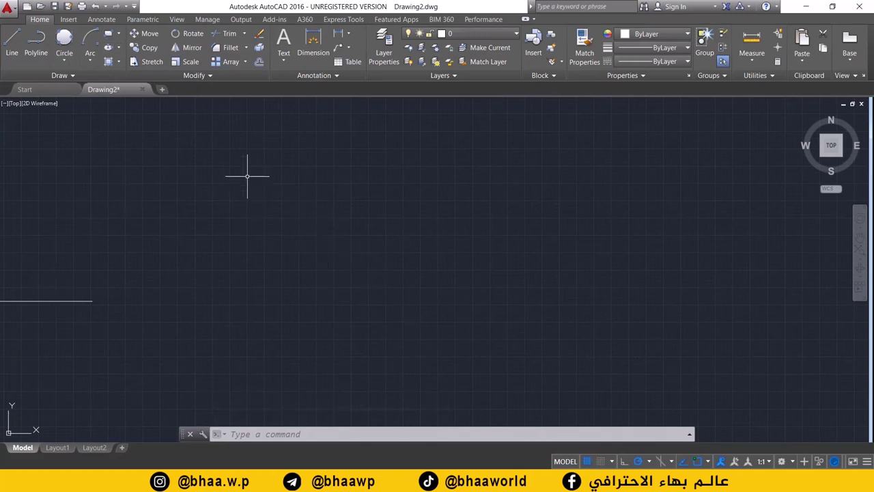
Step: Draw a rectangle by Dimensions with length 50 and width 50, then recentre the view on it
left_click(109, 35)
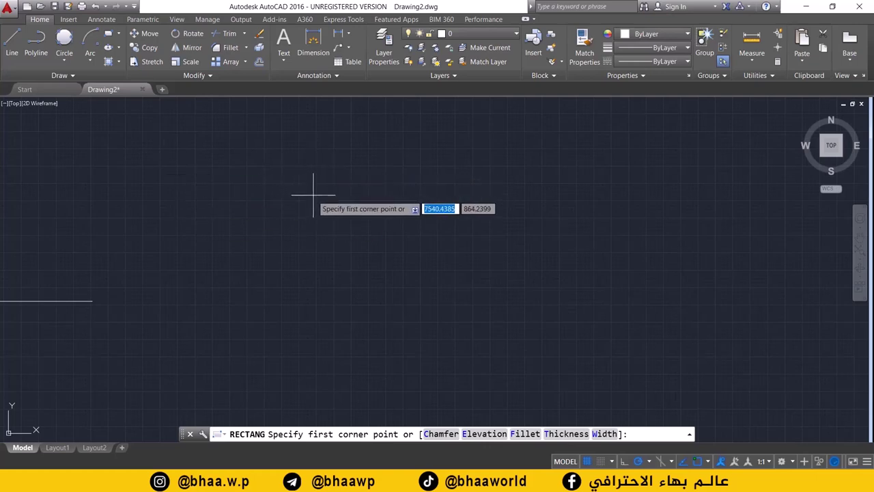
left_click(325, 177)
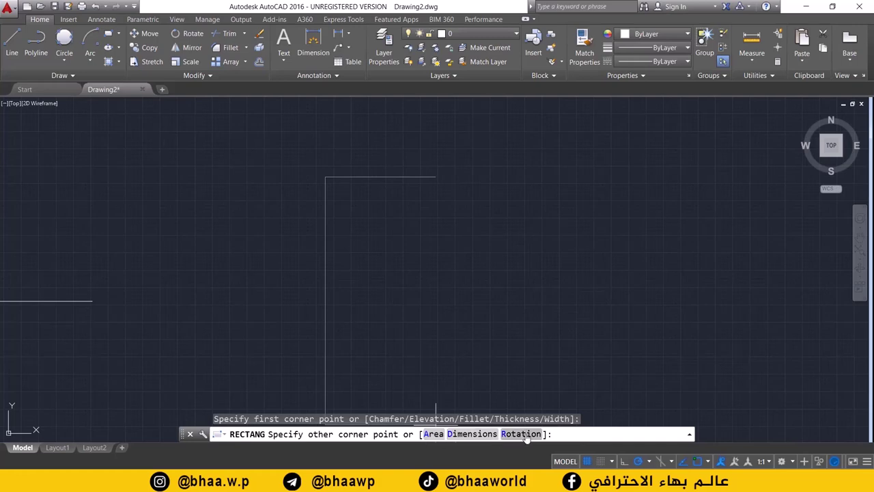
left_click(465, 435)
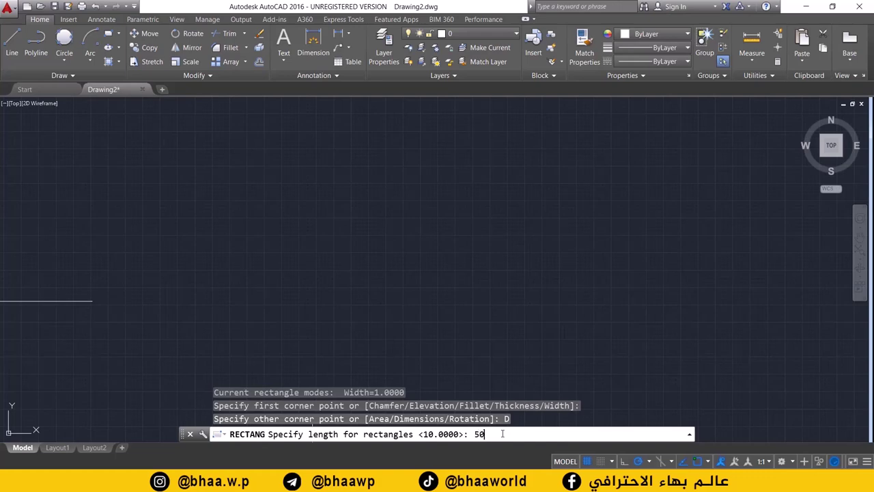
key("Return")
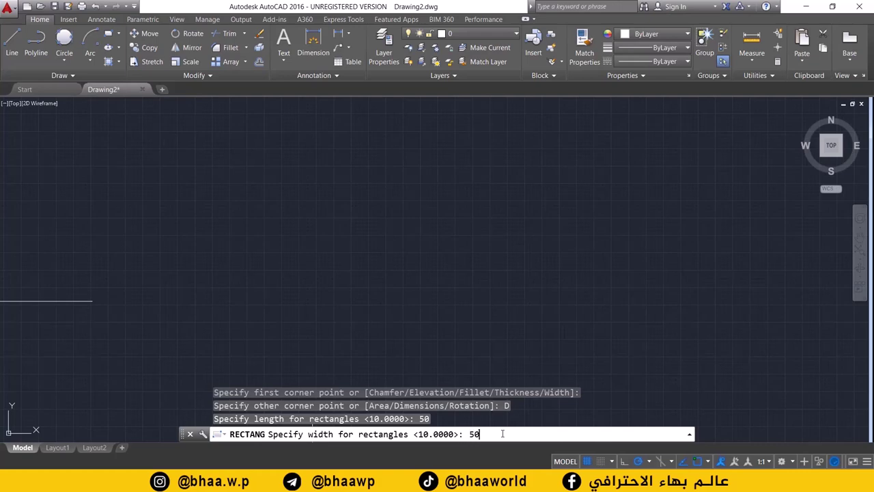
key("Return")
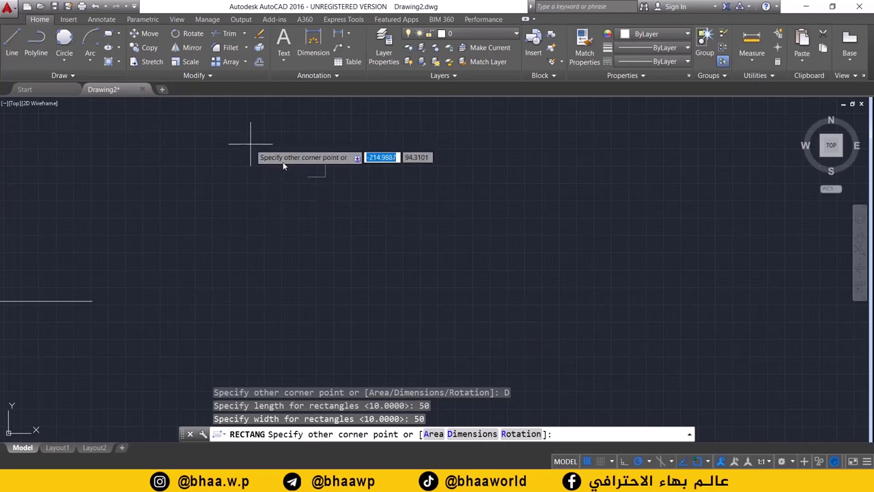
left_click(334, 185)
scroll(338, 186, "up", 2)
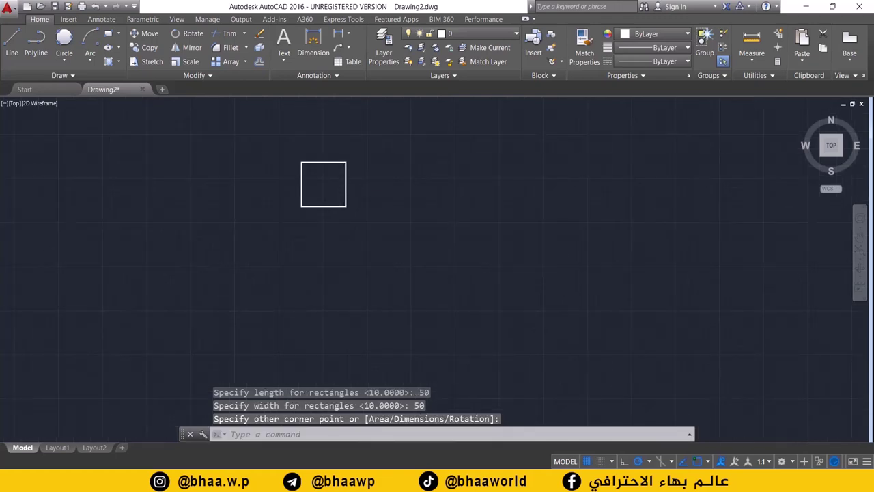
scroll(337, 185, "up", 4)
middle_click_drag(279, 180, 291, 239)
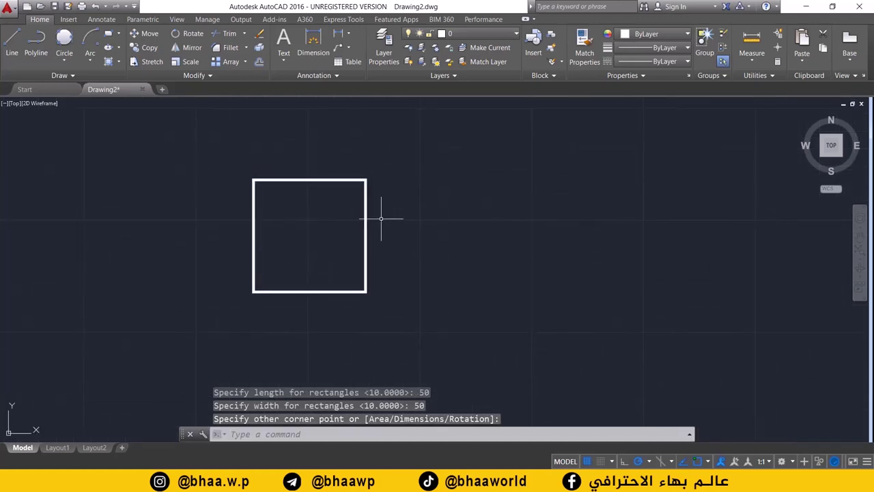
middle_click_drag(390, 216, 263, 218)
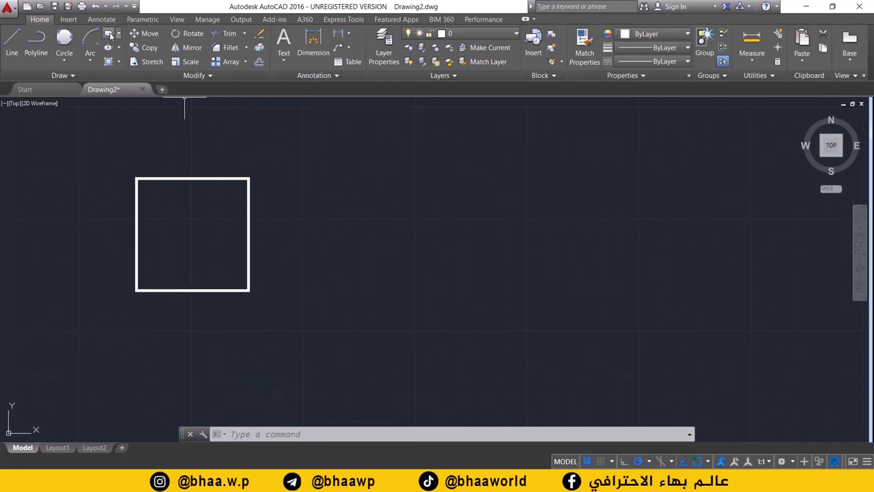
left_click(109, 34)
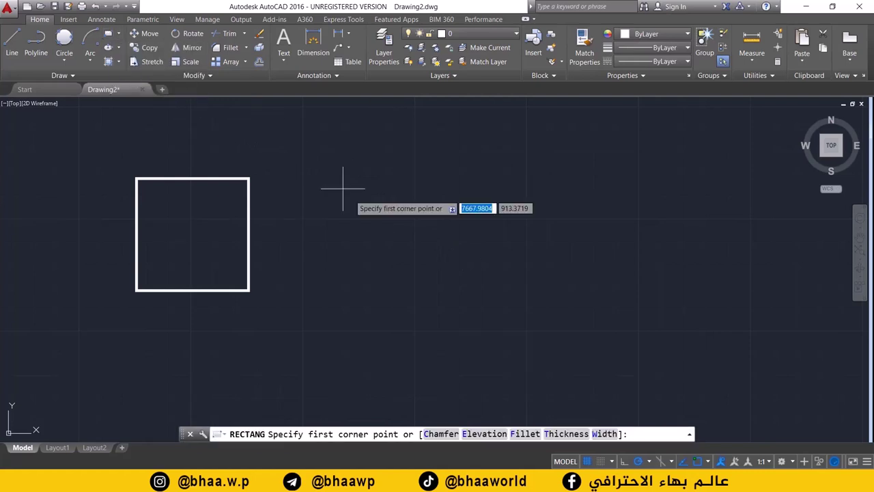
Step: Draw a rectangle by Dimensions with length 50 and width 100, placed to the right of the square
left_click(393, 177)
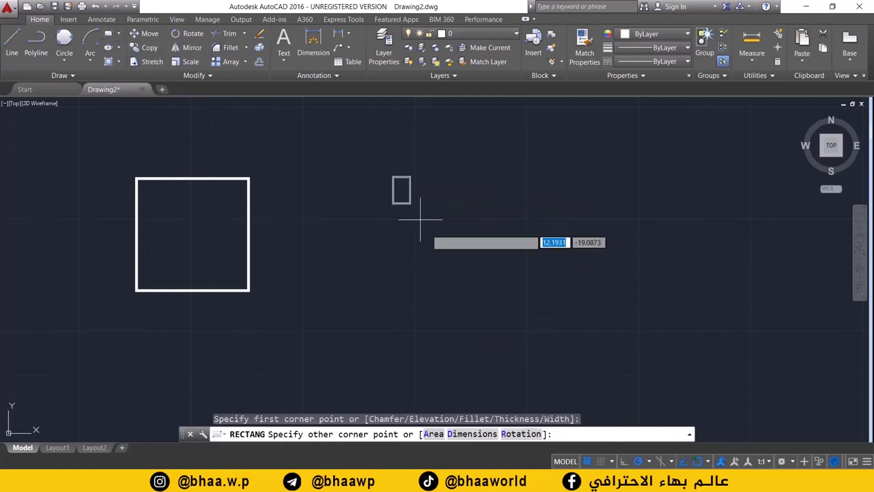
left_click(472, 434)
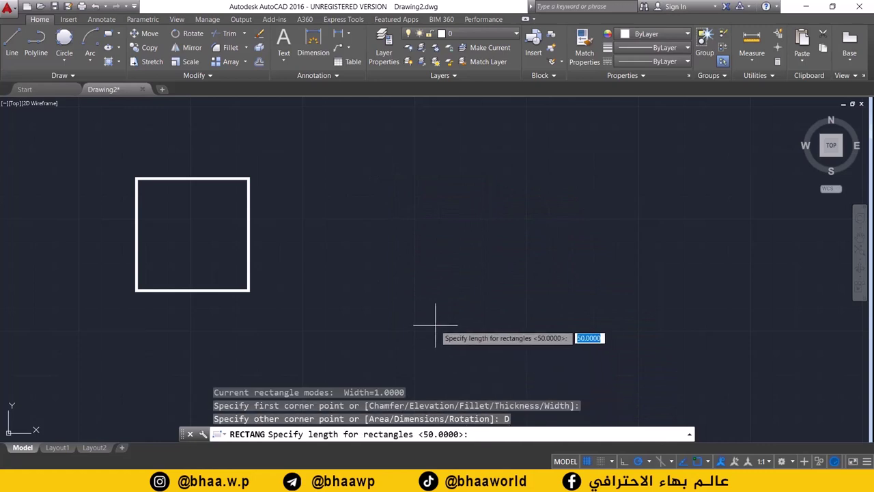
type("5")
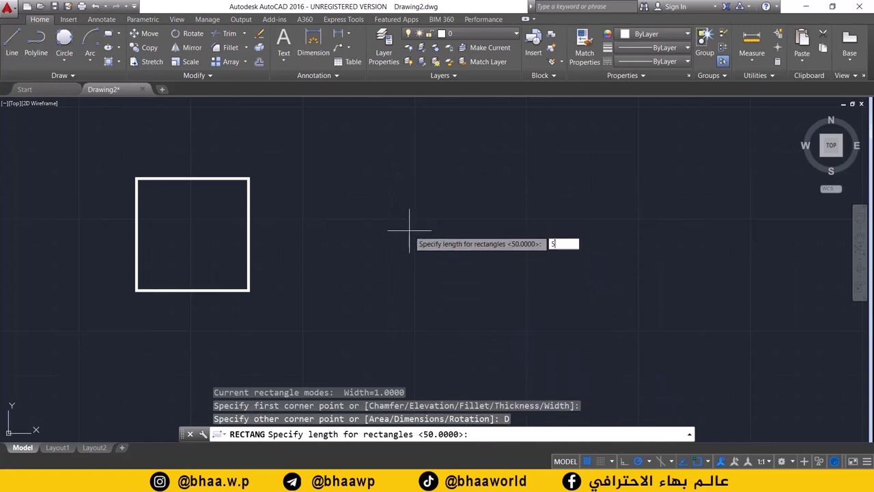
type("0")
key("Return")
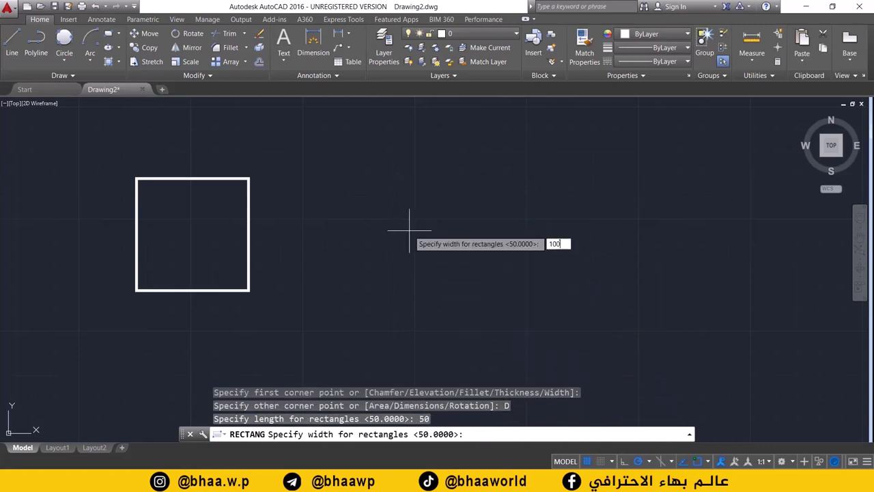
key("Return")
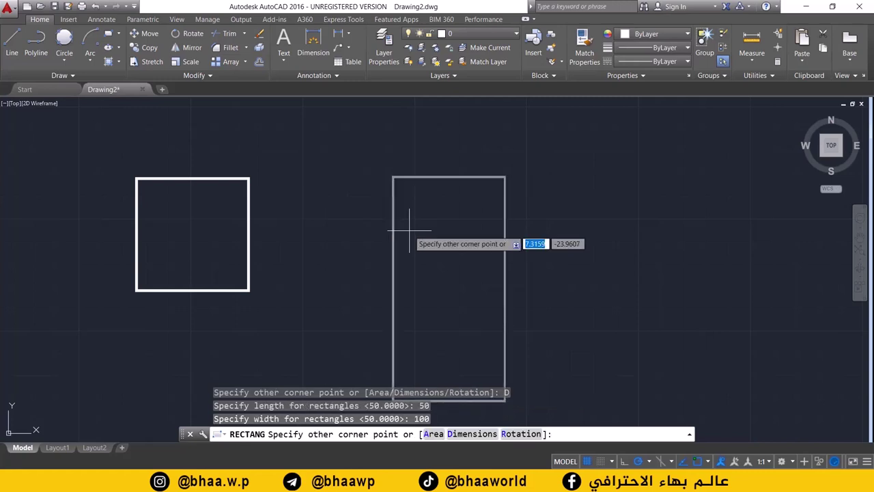
left_click(455, 211)
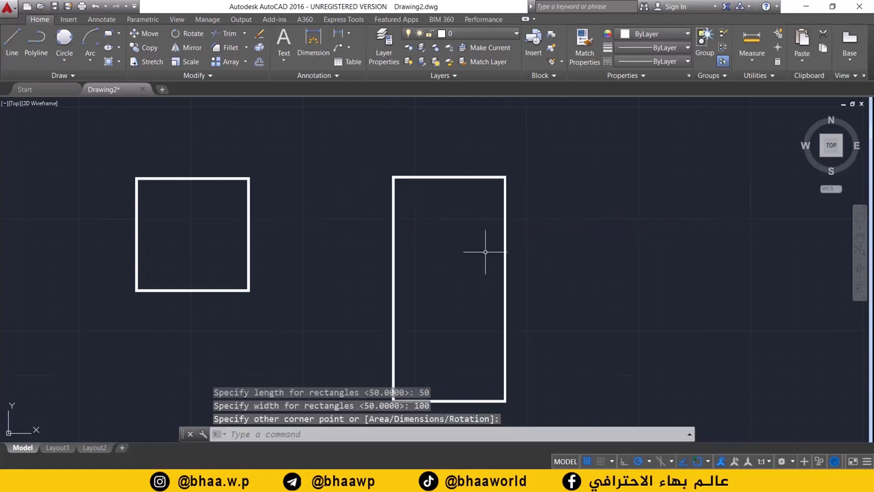
middle_click_drag(491, 270, 398, 260)
scroll(358, 230, "down", 2)
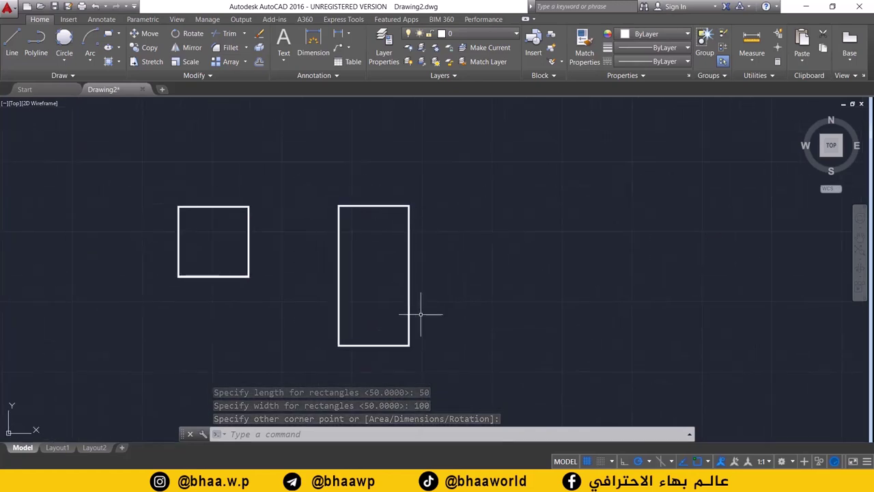
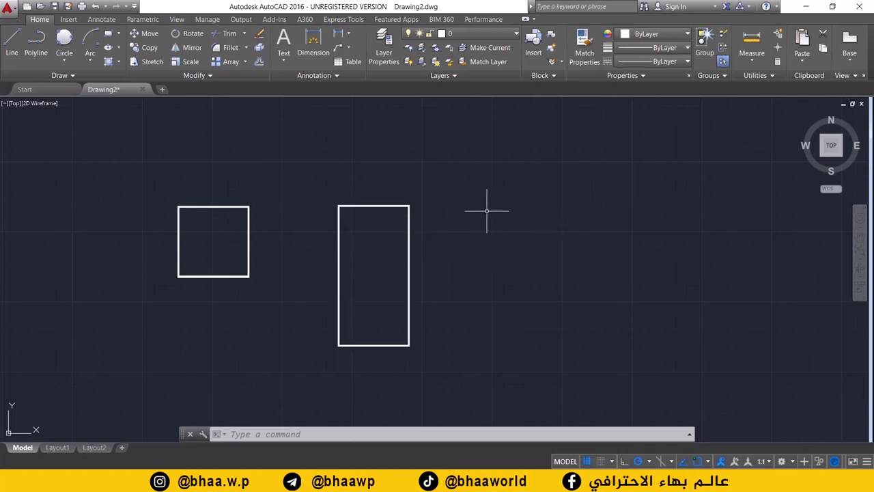
Step: Draw a 100 by 50 rectangle using the rectangle's Dimensions option
left_click(112, 38)
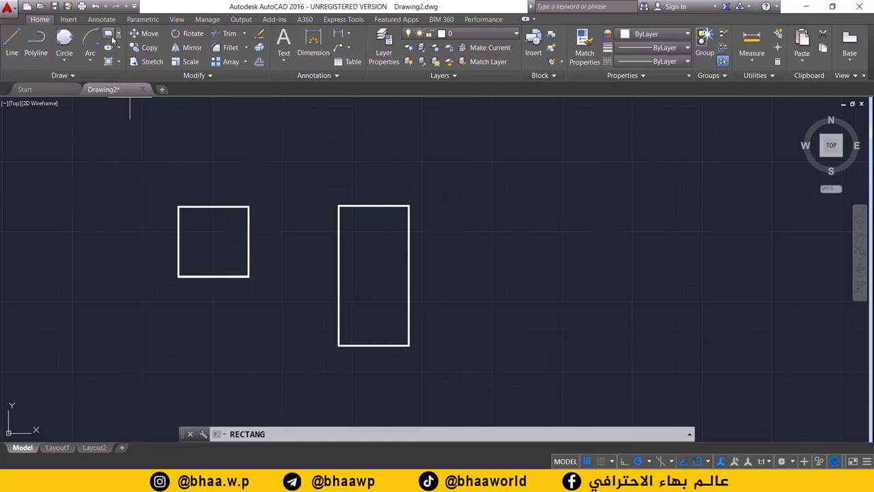
left_click(484, 201)
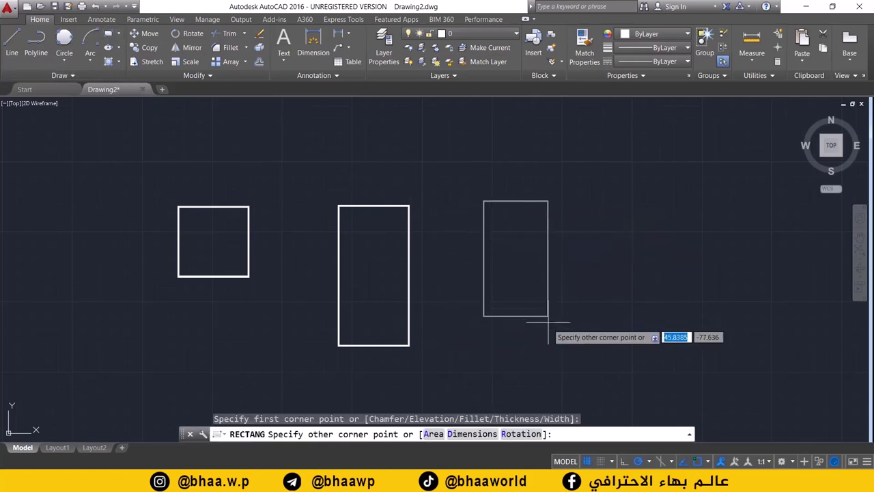
left_click(467, 436)
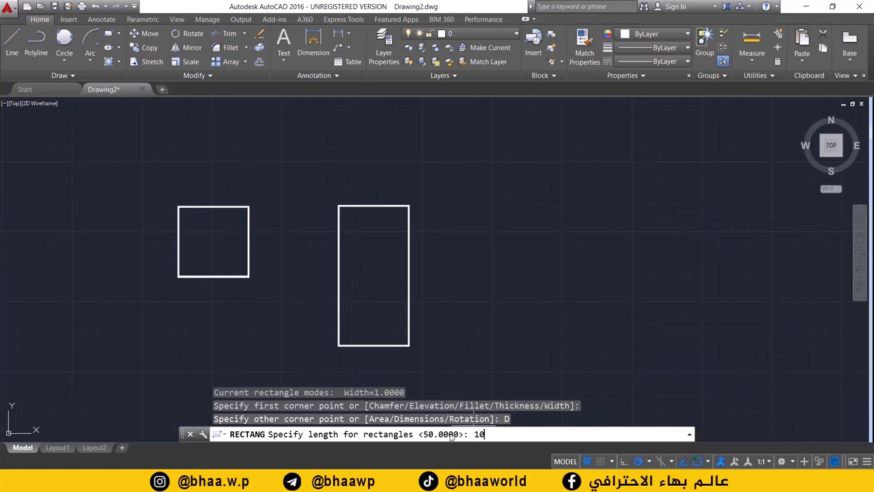
key("Return")
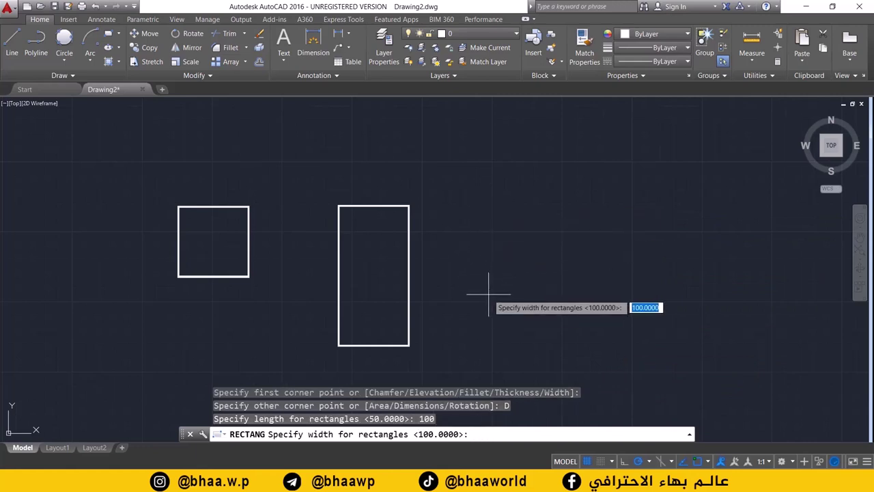
type("50")
key("Return")
left_click(537, 259)
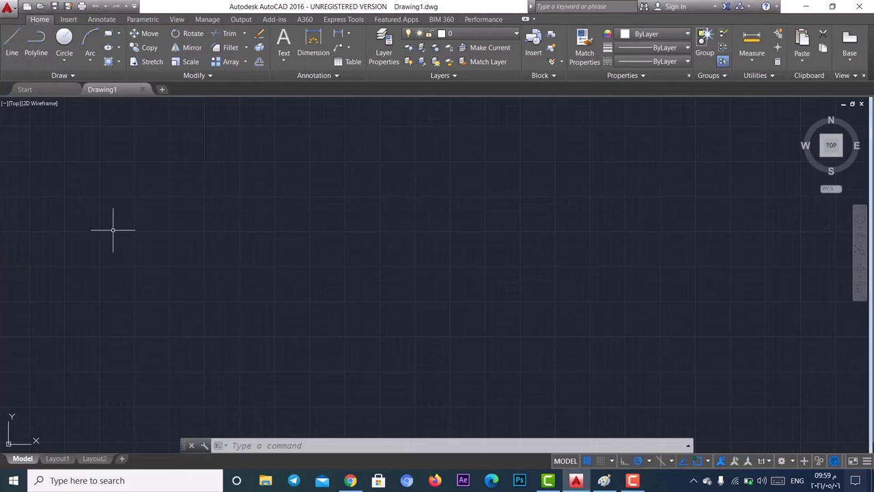
Step: Draw a horizontal line, then a vertical line crossing its middle to form a plus shape
left_click(11, 44)
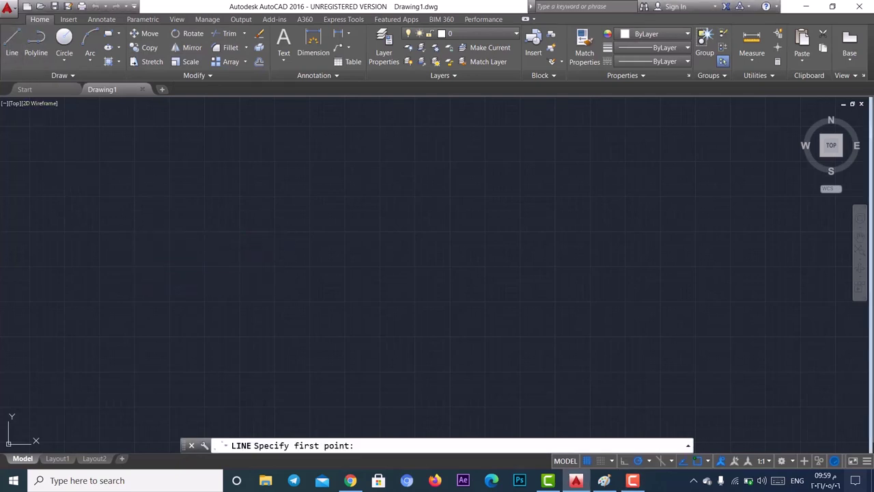
left_click(134, 269)
left_click(424, 269)
key("Escape")
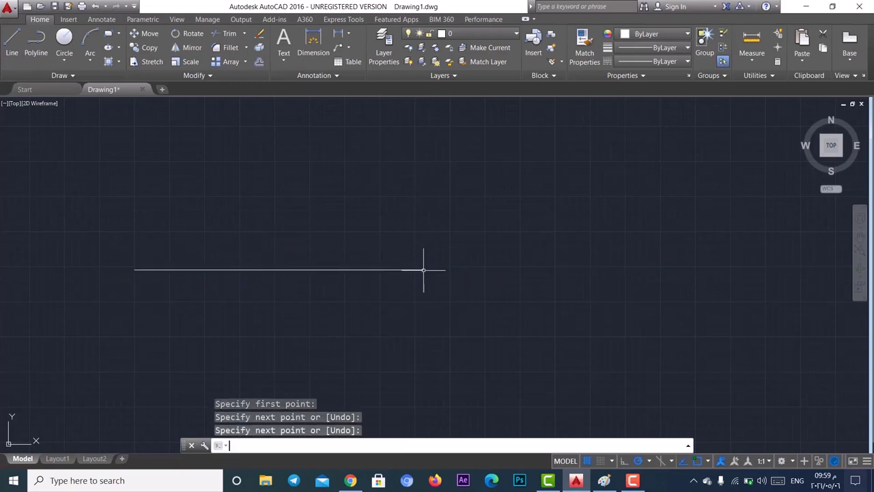
left_click(12, 44)
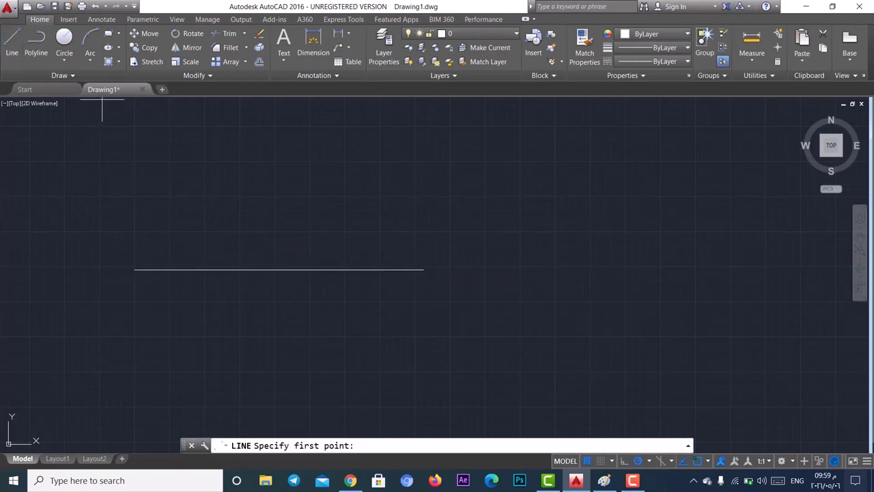
left_click(269, 217)
left_click(269, 352)
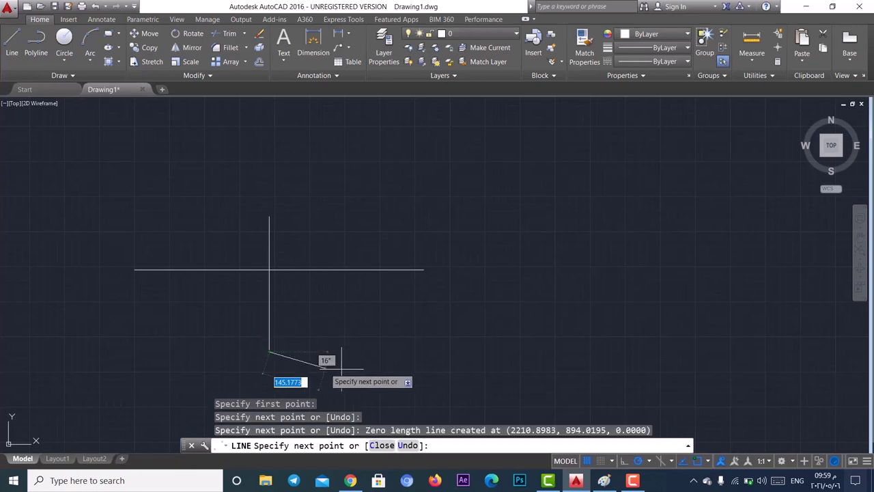
key("Return")
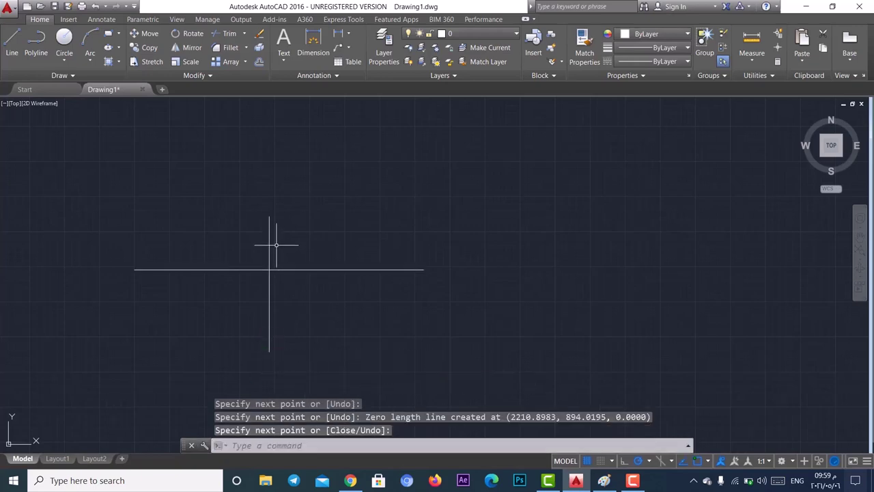
Step: Trim off the vertical line's upper arm and the horizontal line's right arm, leaving a corner
left_click(228, 34)
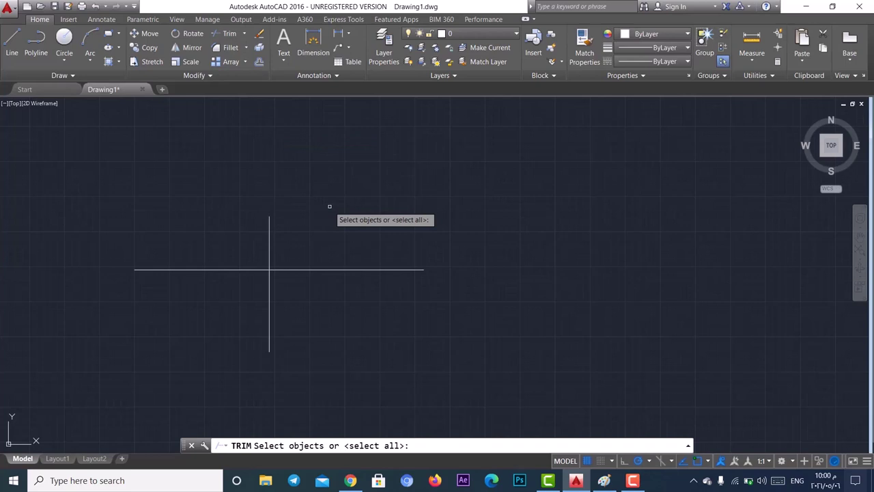
key("Return")
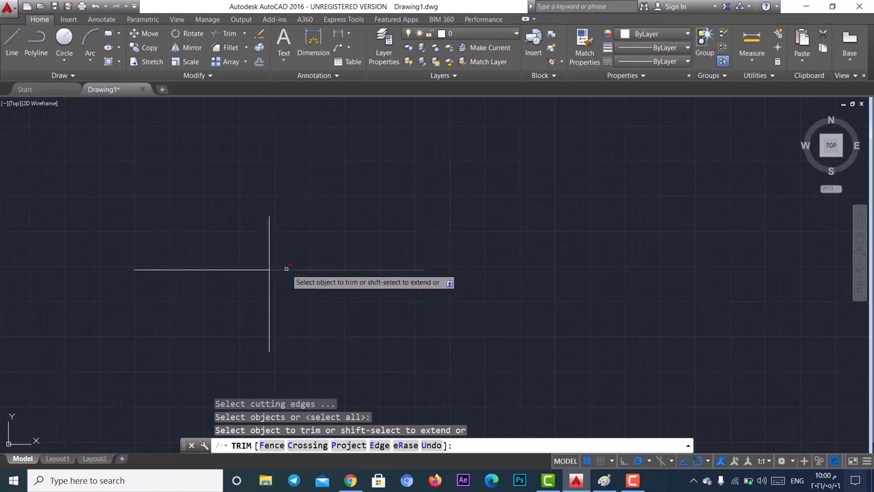
left_click(270, 243)
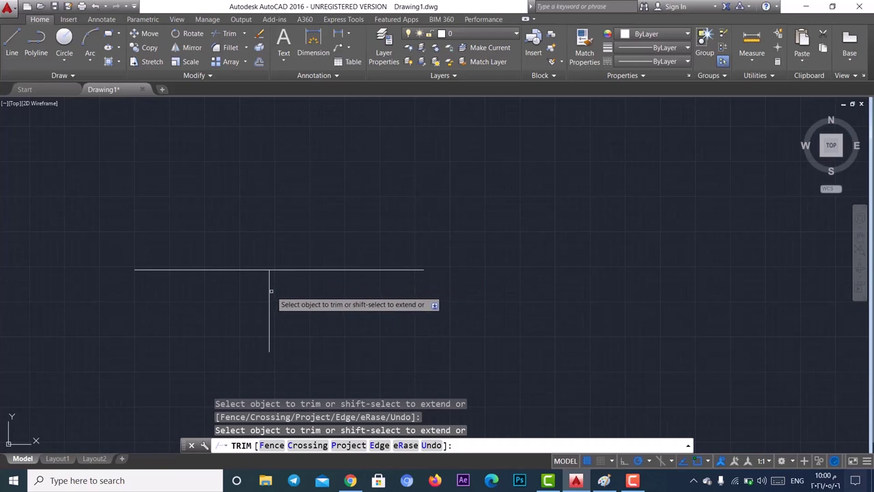
left_click(273, 270)
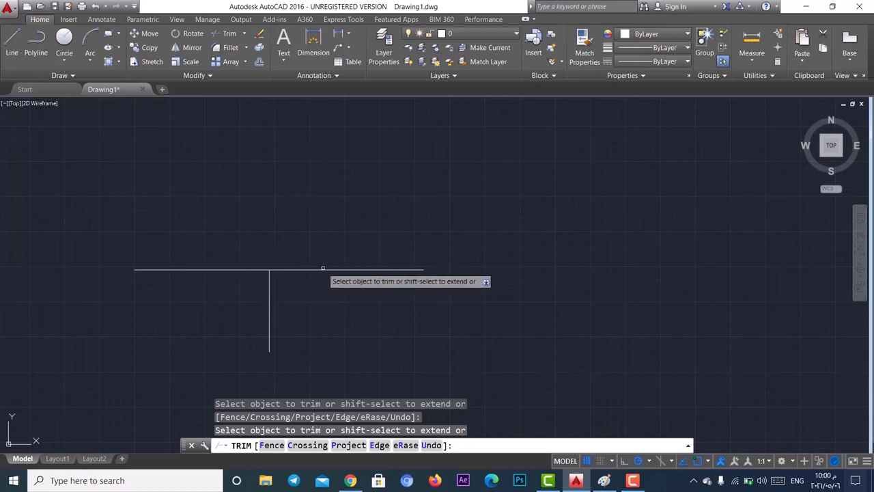
left_click(285, 269)
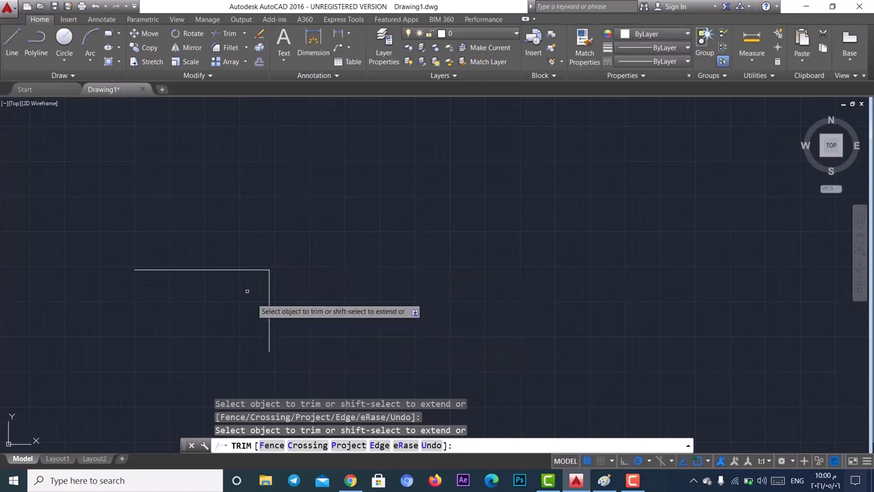
left_click(247, 270)
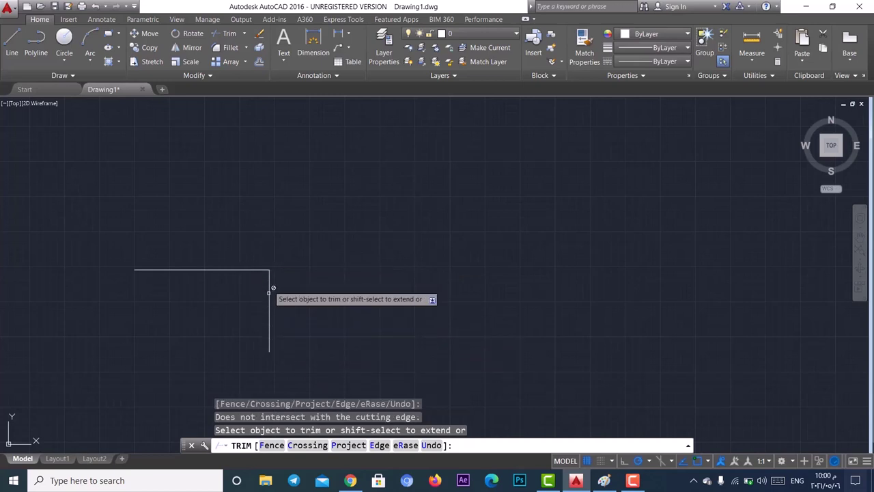
Step: Draw a rectangle by picking two opposite corners
left_click(119, 34)
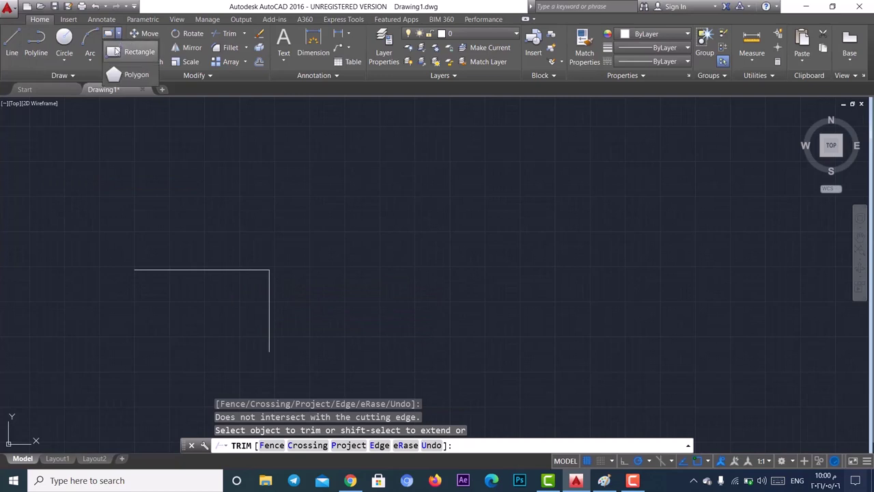
left_click(129, 50)
left_click(491, 152)
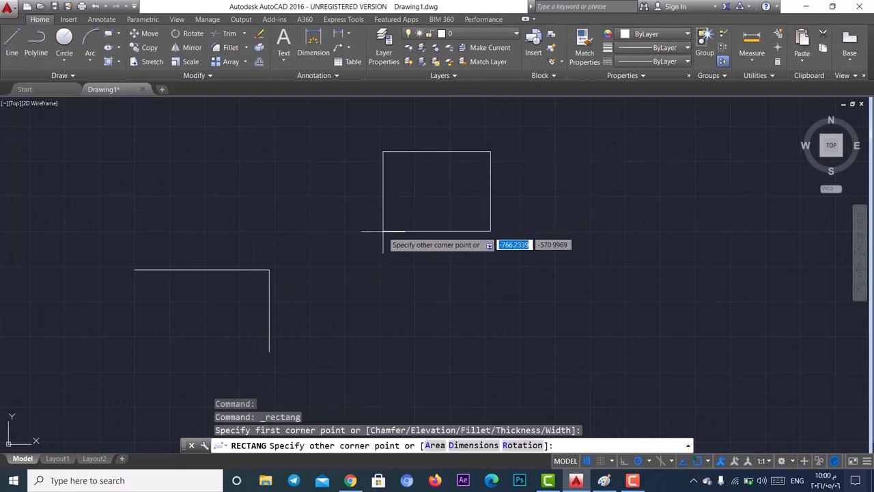
left_click(363, 249)
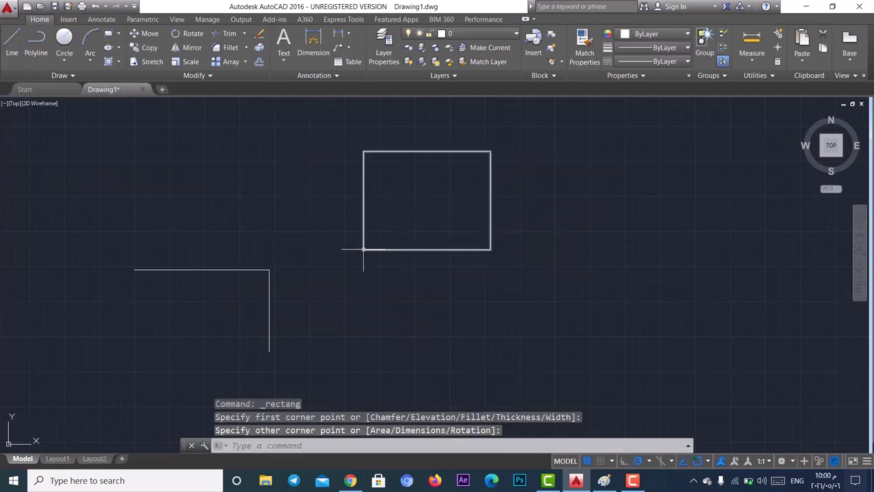
Step: Add a center-radius circle and move it to straddle the rectangle's bottom edge
left_click(63, 56)
left_click(72, 81)
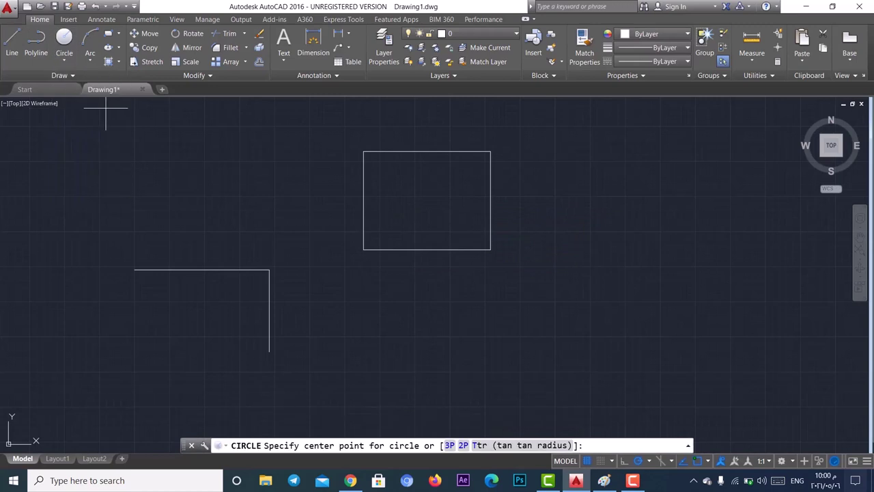
left_click(407, 267)
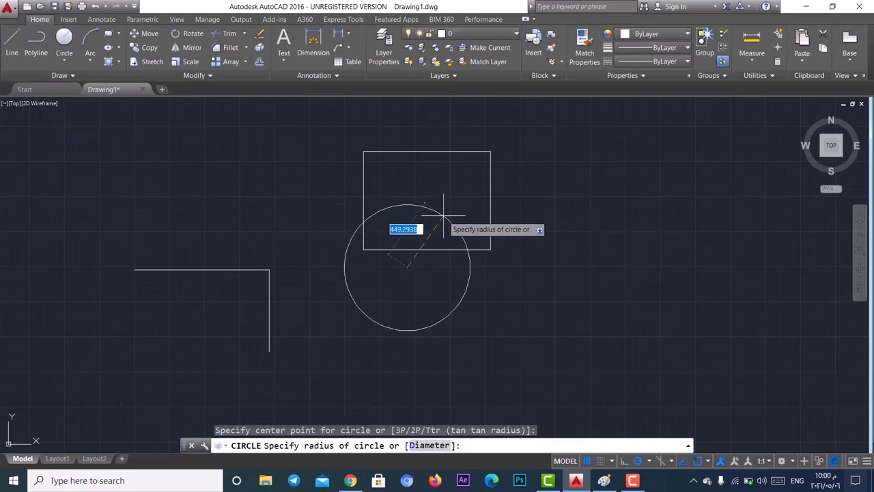
left_click(444, 215)
left_click(445, 215)
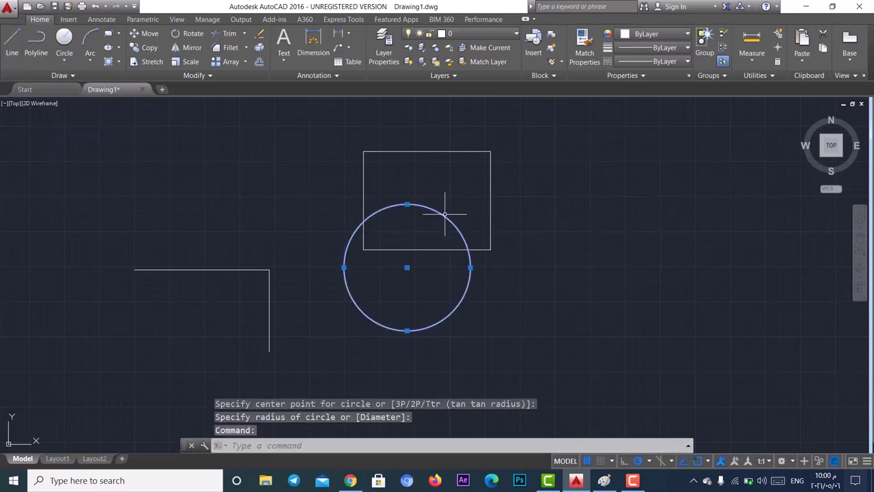
mouse_move(451, 218)
left_mouse_down()
mouse_move(471, 222)
mouse_move(448, 221)
mouse_move(477, 234)
mouse_move(468, 230)
left_mouse_up()
left_click(574, 290)
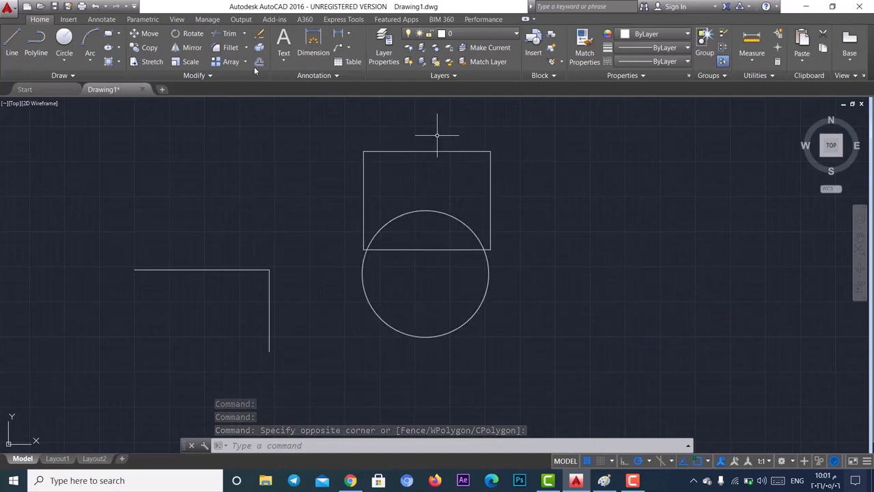
Step: Trim the circle's lower part and the bottom edge between the arc ends to form an arched notch
left_click(224, 35)
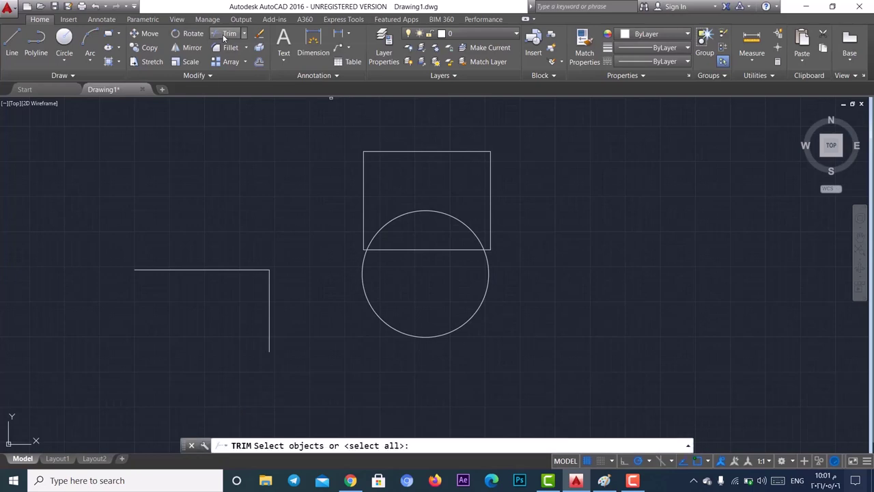
key("Return")
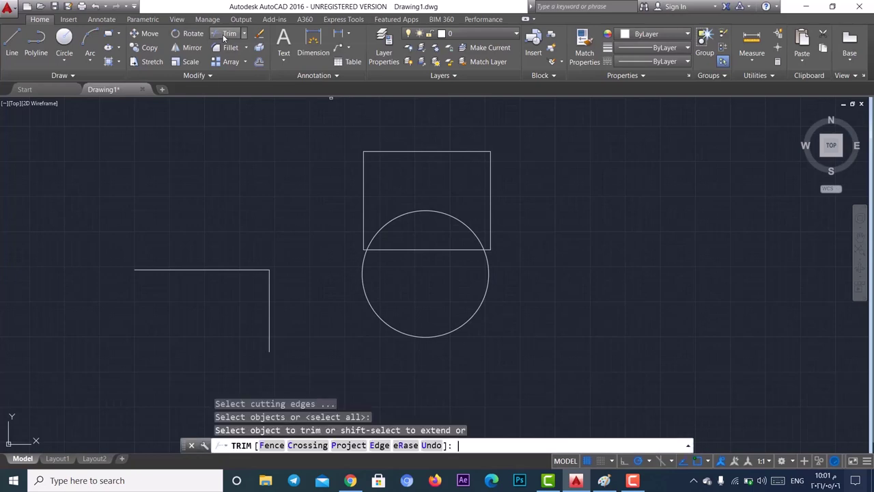
left_click(361, 290)
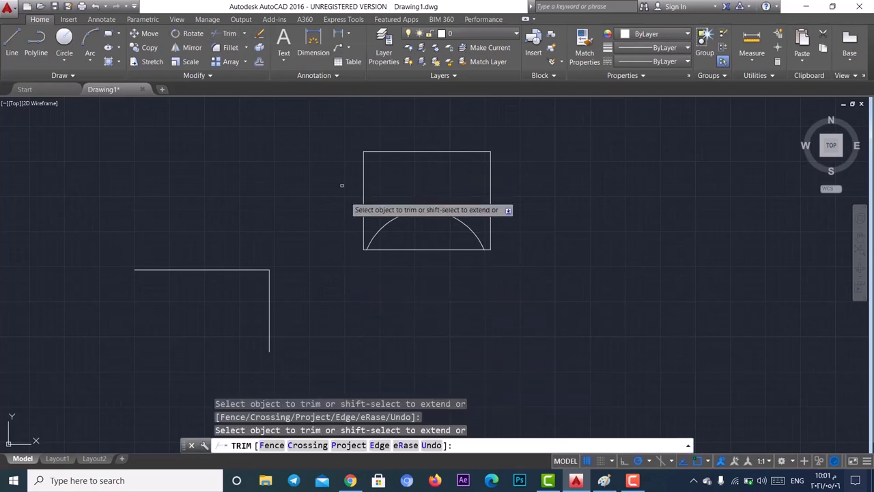
left_click(418, 250)
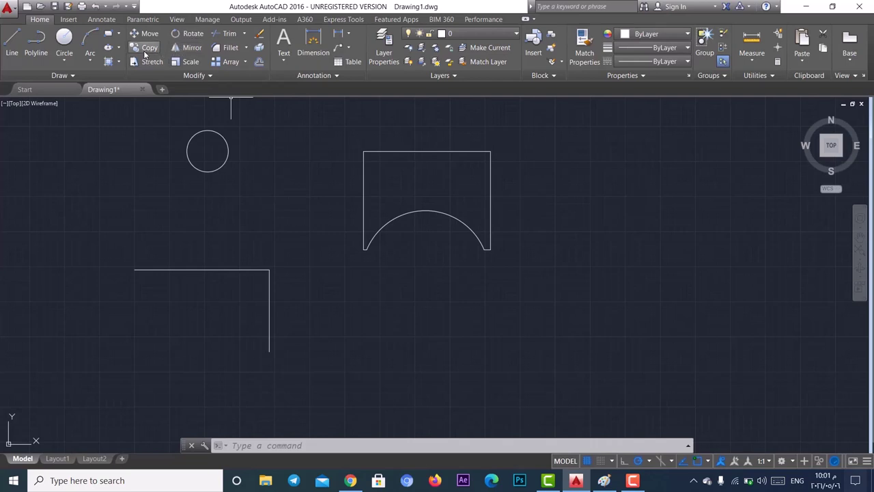
left_click(145, 49)
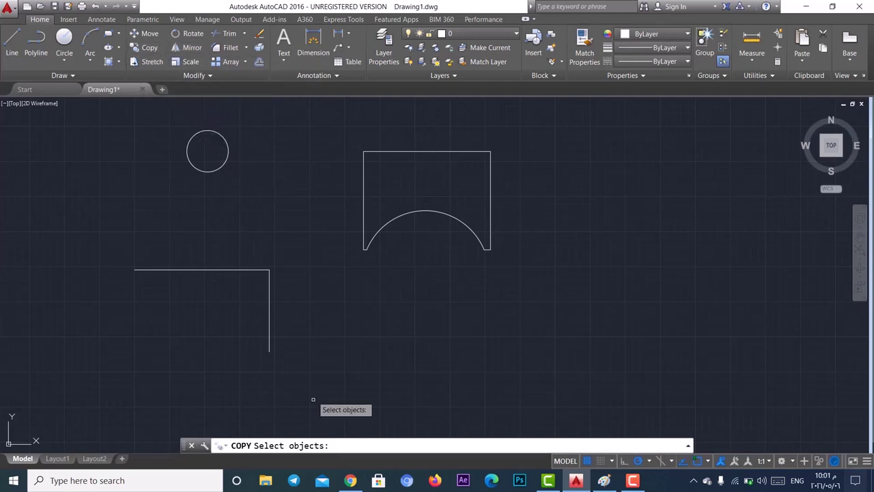
Step: Copy the small circle from its centre to ten spots across the drawing's right half
left_click(209, 174)
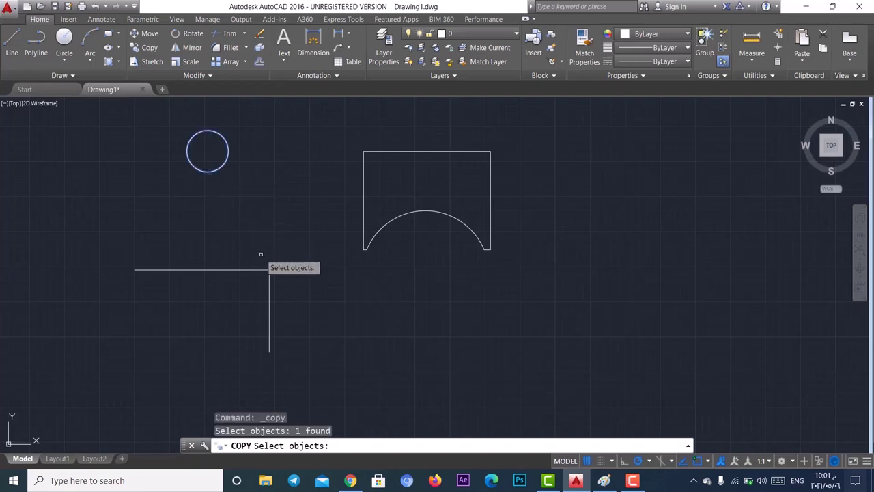
key("Return")
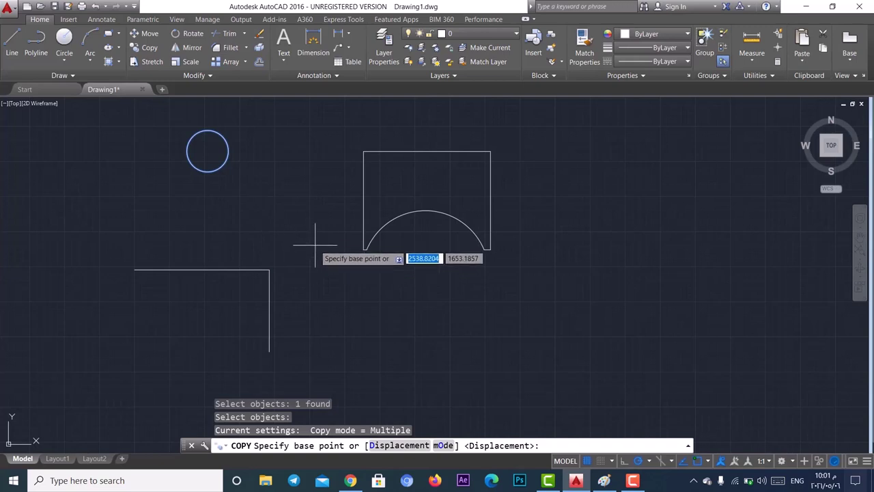
left_click(207, 151)
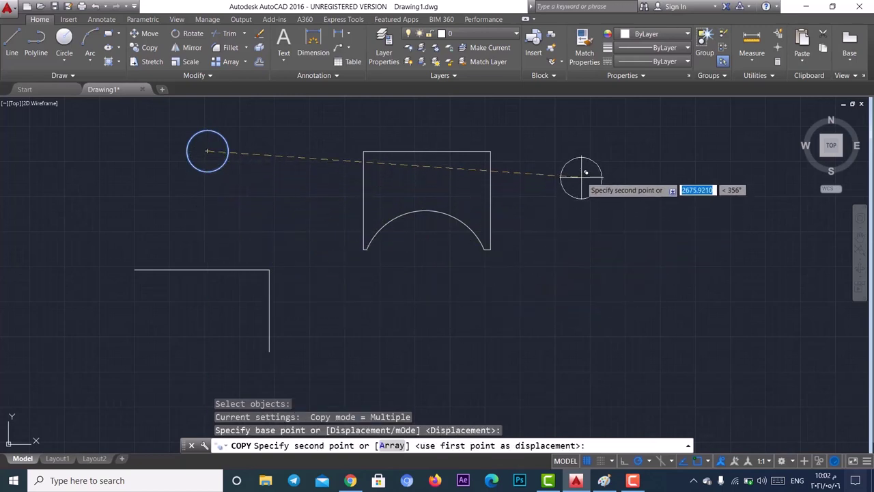
left_click(582, 151)
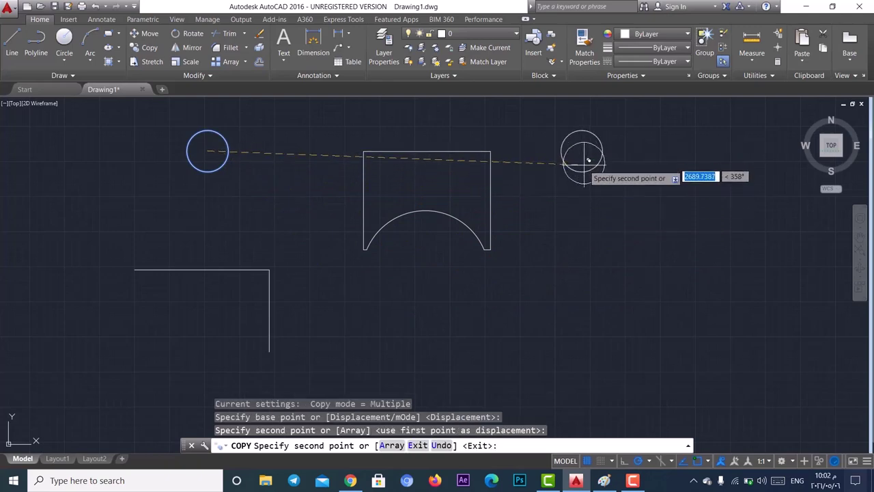
left_click(585, 213)
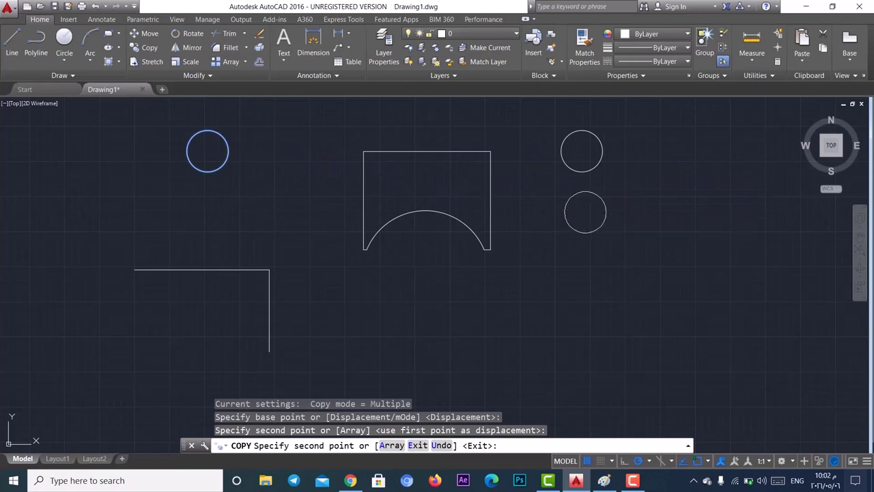
left_click(597, 289)
left_click(584, 349)
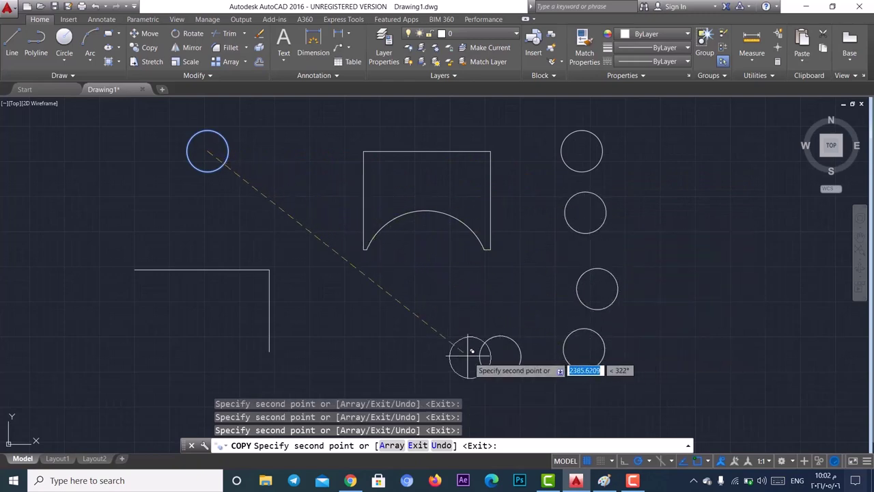
left_click(500, 355)
left_click(475, 300)
left_click(531, 278)
left_click(535, 205)
left_click(521, 151)
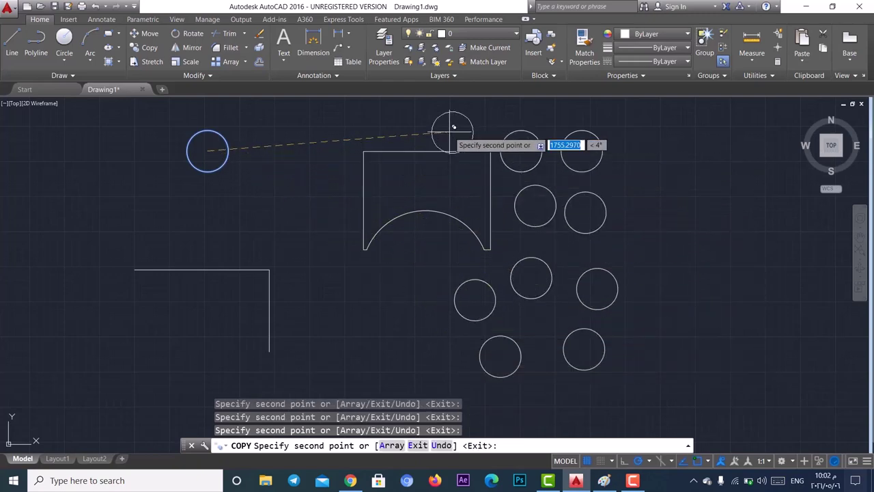
left_click(420, 131)
key("Escape")
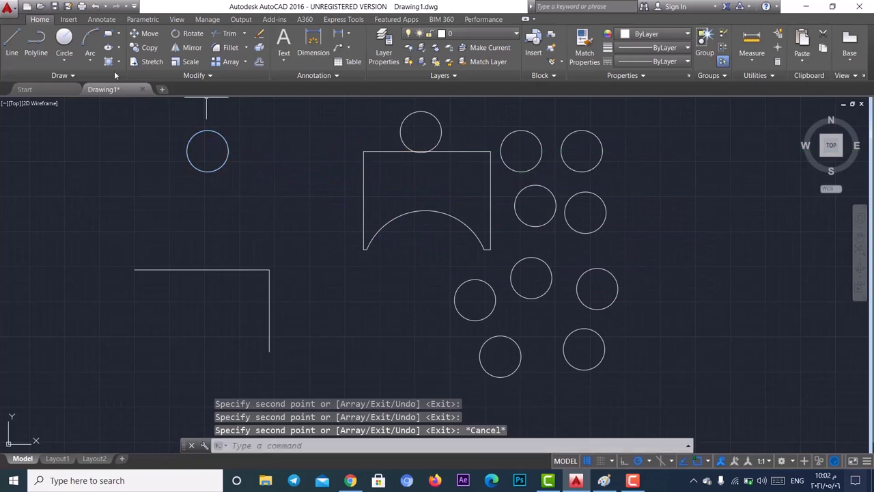
Step: Draw a small square at the left and copy it to six spots around the drawing
left_click(109, 35)
left_click(96, 189)
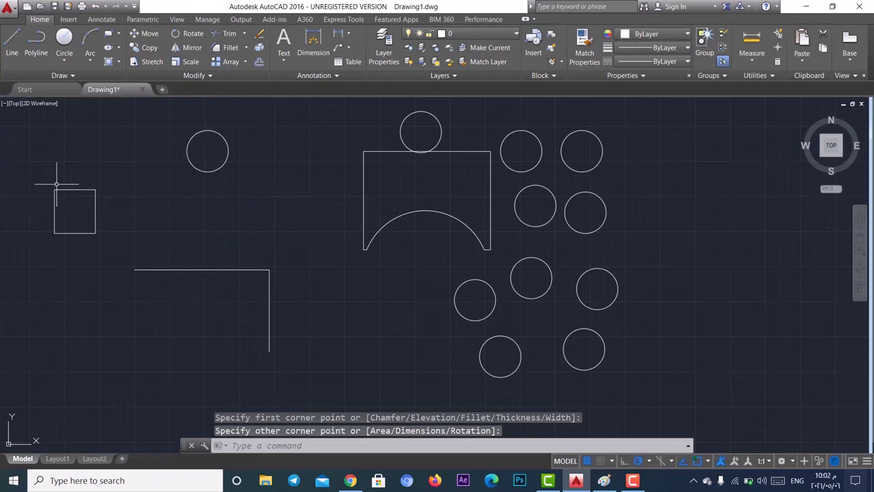
left_click(149, 49)
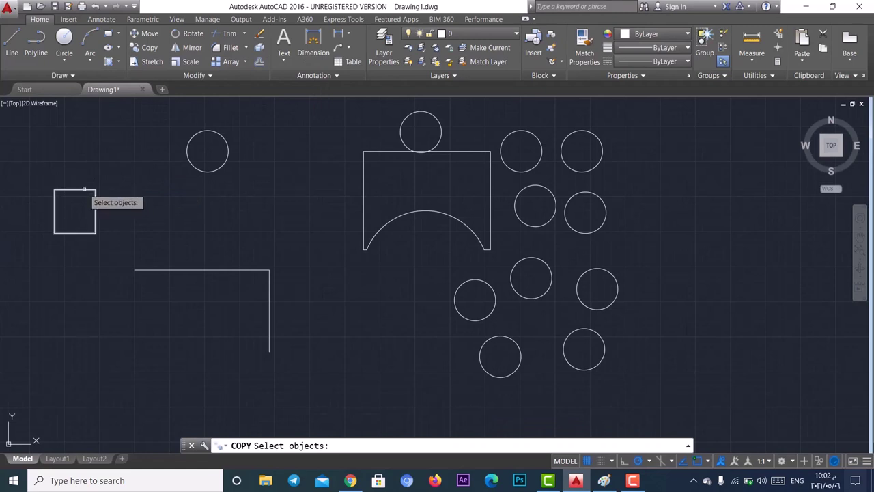
left_click(84, 189)
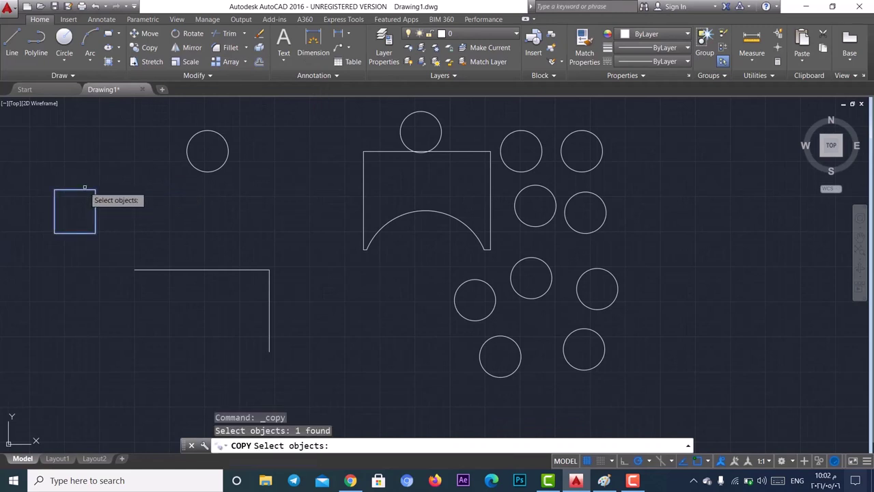
key("Return")
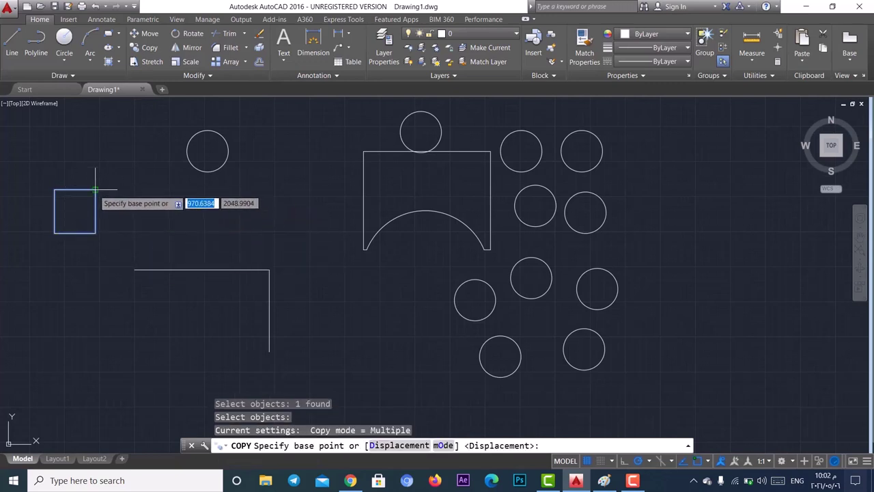
left_click(95, 190)
left_click(256, 189)
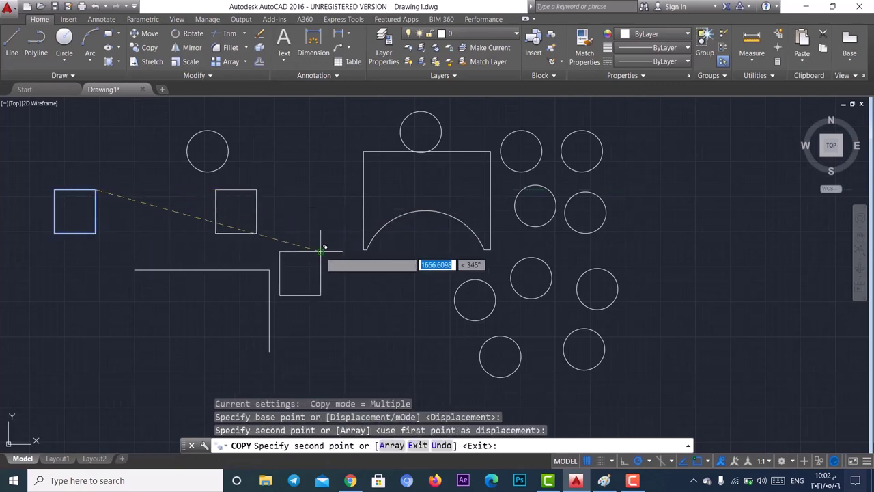
left_click(320, 252)
left_click(369, 315)
left_click(433, 275)
left_click(448, 245)
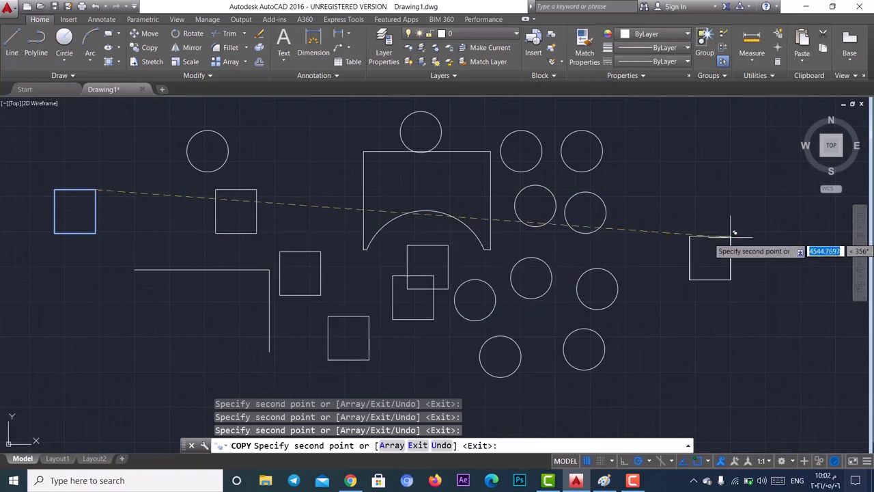
left_click(730, 236)
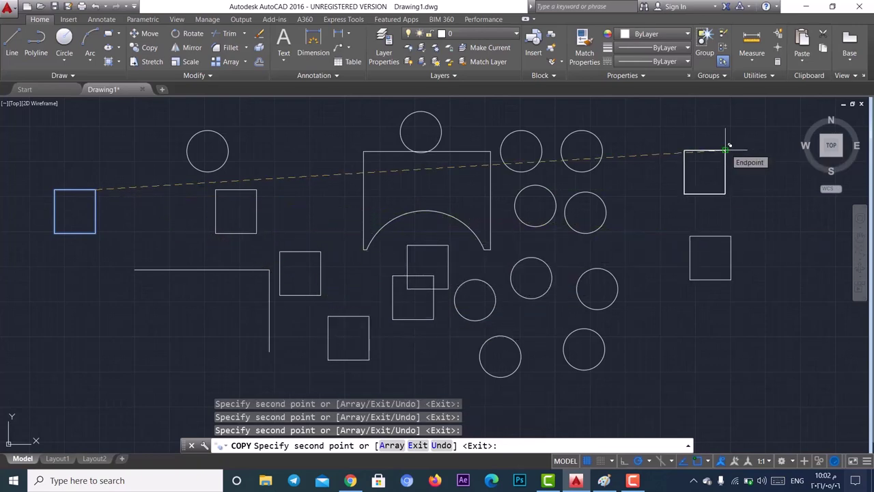
Step: Place a last square copy at upper right, then move the small circle inside the leftmost square
left_click(725, 150)
key("Escape")
left_click(166, 137)
key("Escape")
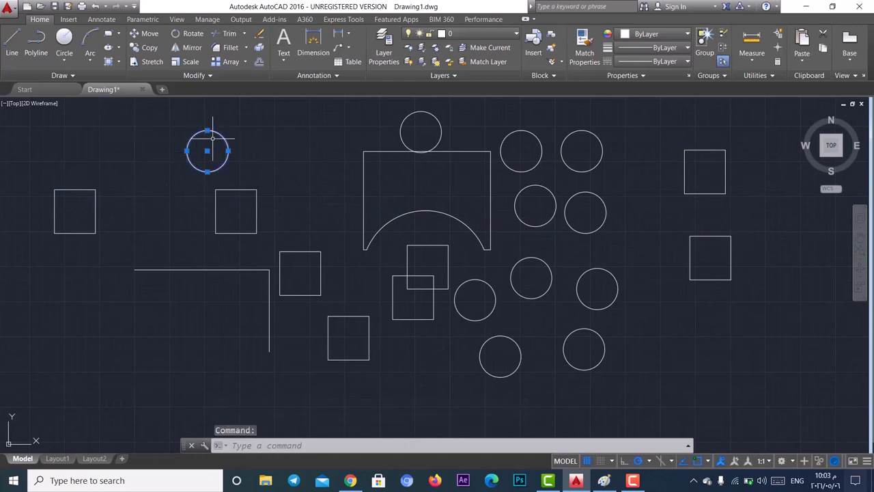
mouse_move(215, 136)
left_mouse_down()
mouse_move(195, 172)
mouse_move(224, 159)
left_mouse_up()
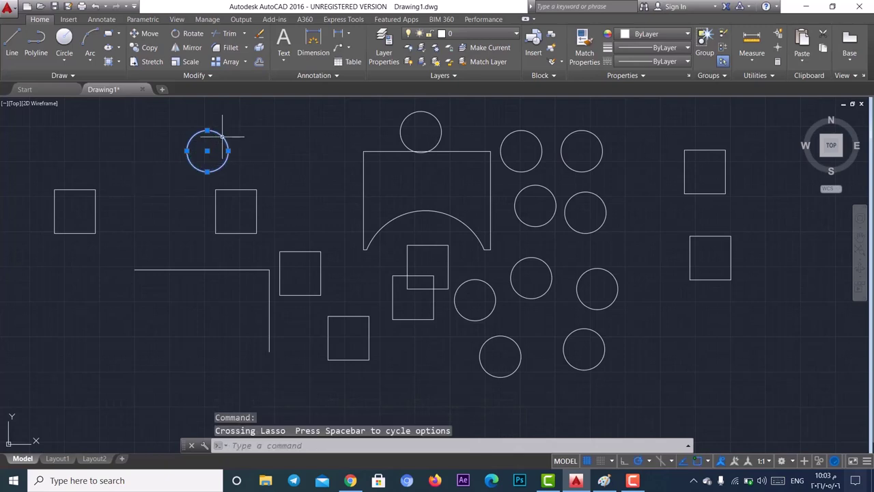
left_click(207, 150)
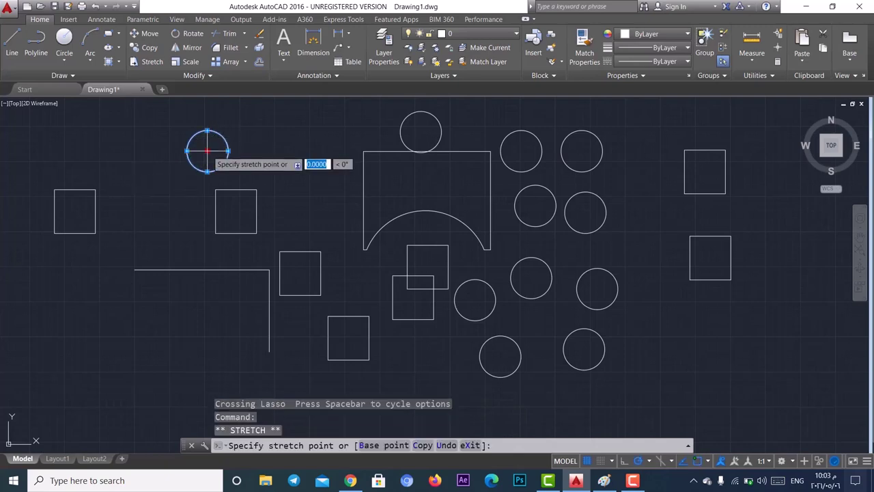
left_click(75, 209)
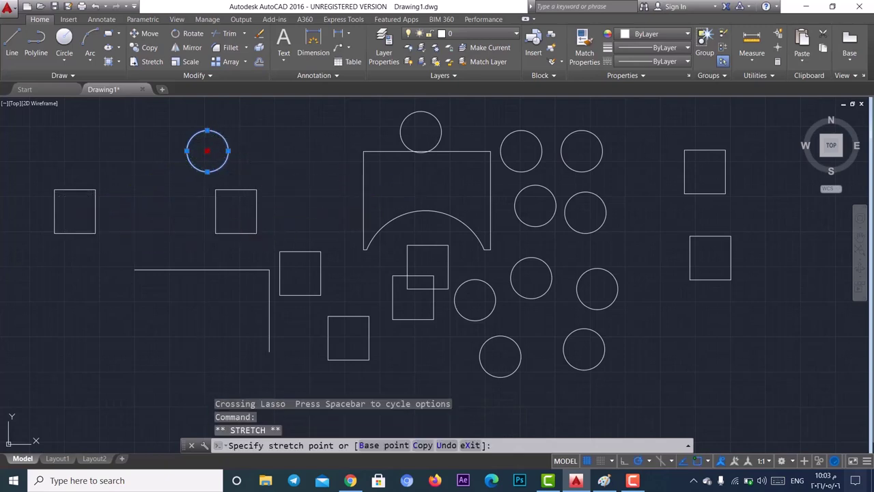
key("Escape")
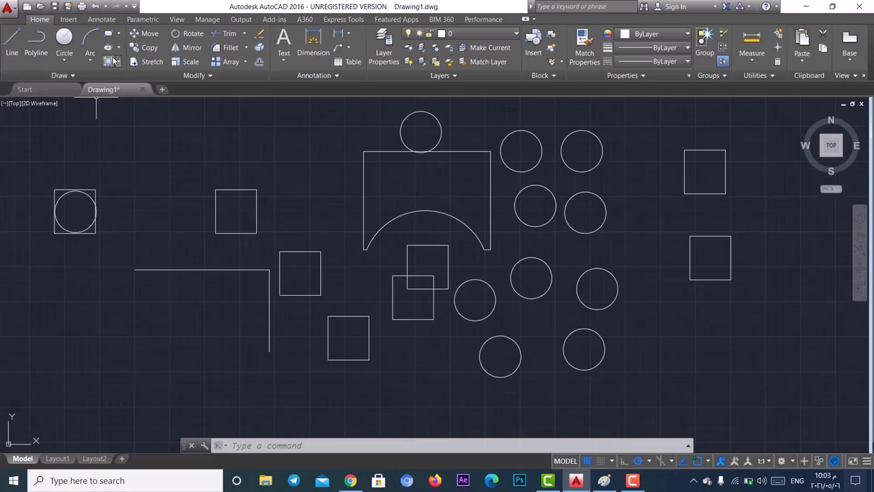
Step: Copy the circle-in-square pair to spots around the left and middle, including inside the arc shape
left_click(147, 47)
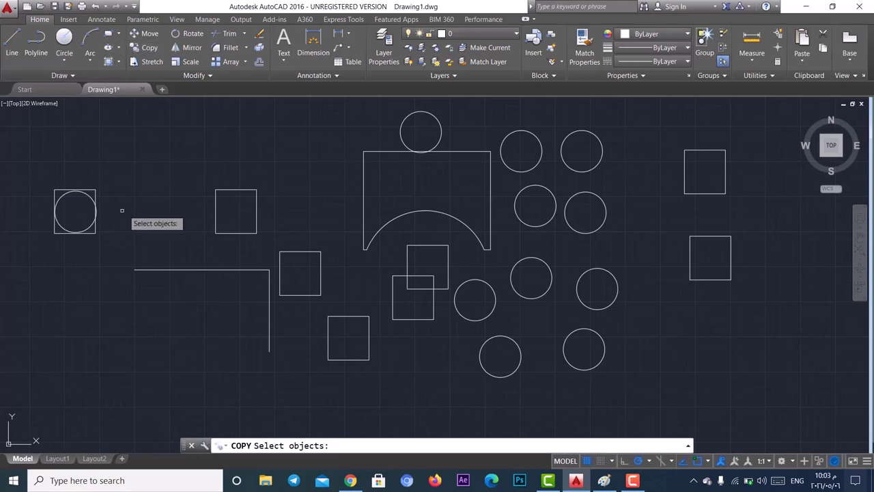
left_click_drag(126, 164, 50, 217)
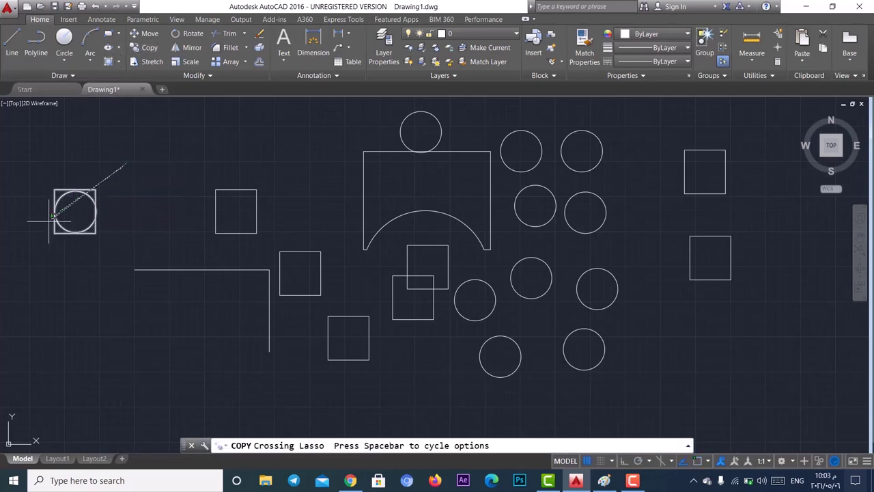
mouse_move(39, 247)
left_mouse_down()
mouse_move(109, 263)
mouse_move(68, 146)
mouse_move(17, 198)
mouse_move(6, 224)
mouse_move(112, 198)
mouse_move(117, 219)
left_mouse_up()
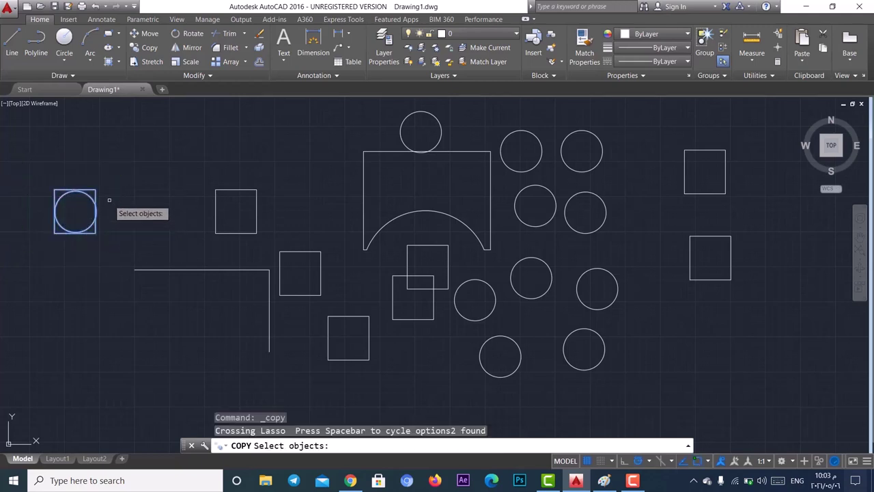
key("Return")
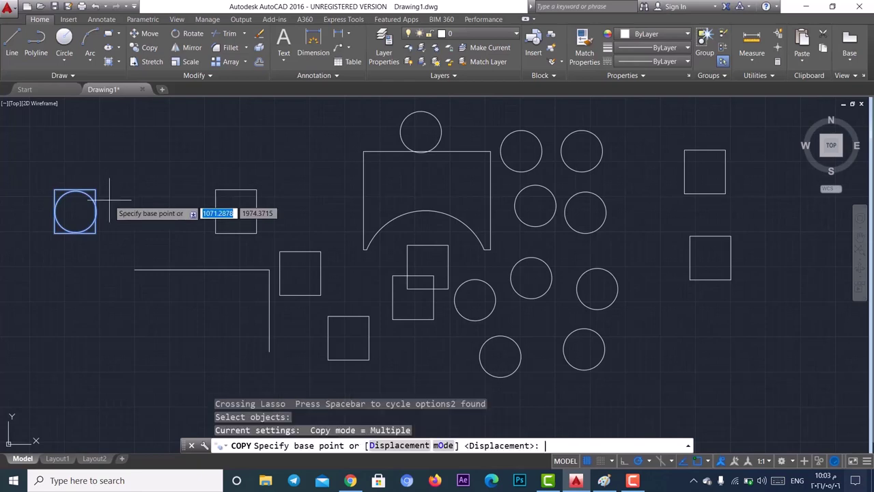
left_click(75, 212)
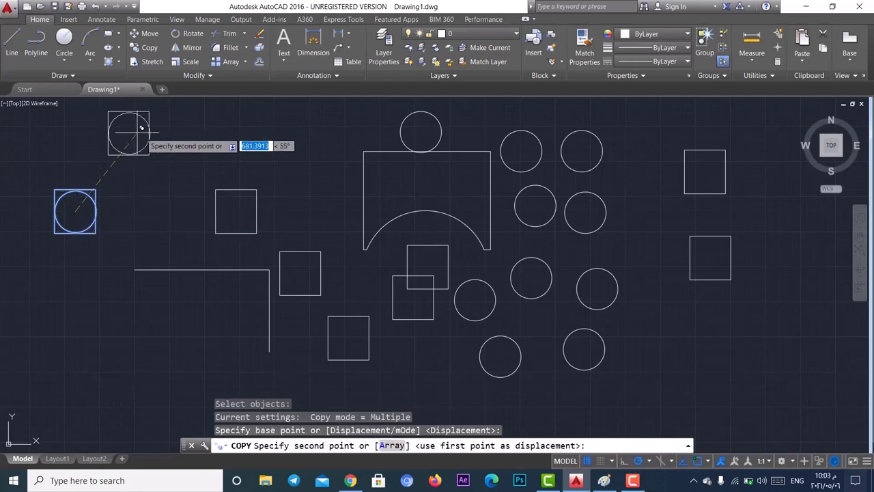
left_click(158, 150)
left_click(229, 146)
left_click(299, 166)
left_click(322, 217)
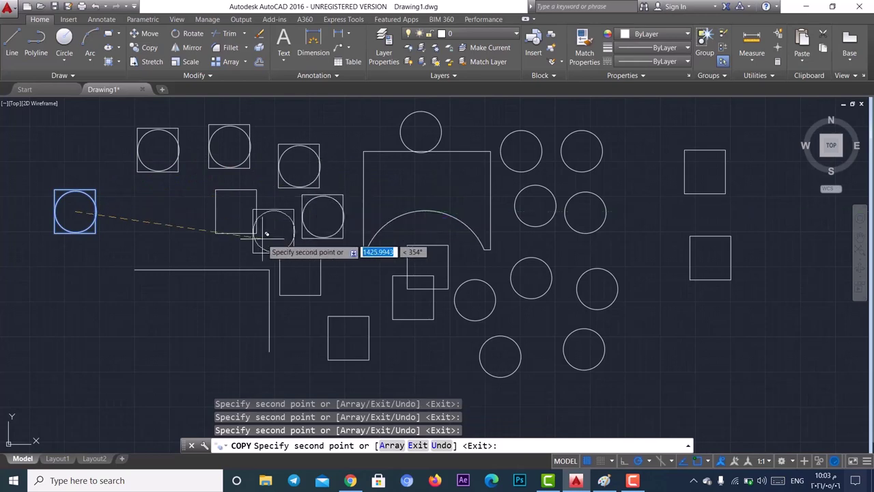
left_click(195, 313)
left_click(90, 320)
left_click(156, 231)
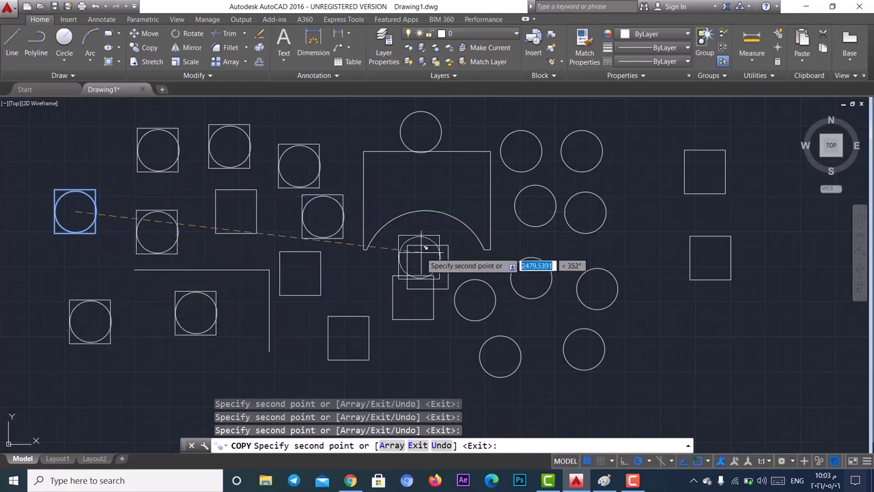
left_click(441, 182)
Step: Add more circle-in-square copies along the right side, the top, and the bottom
left_click(724, 348)
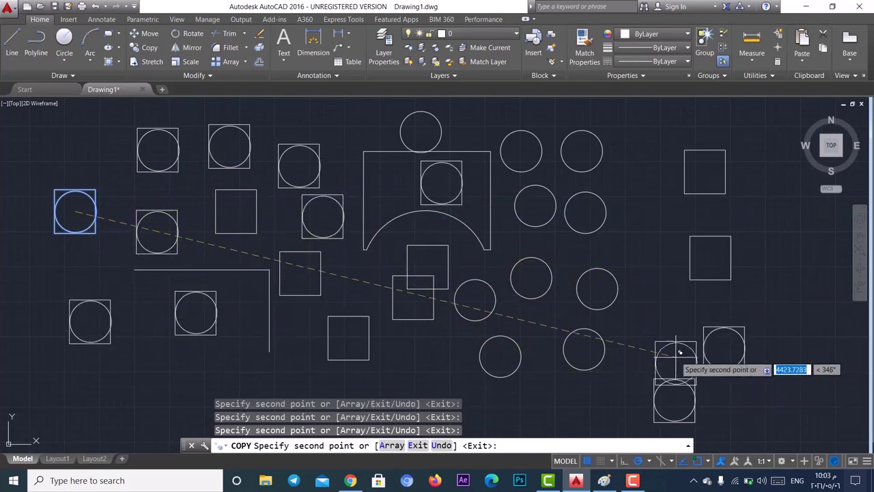
left_click(674, 399)
left_click(667, 316)
left_click(656, 245)
left_click(657, 153)
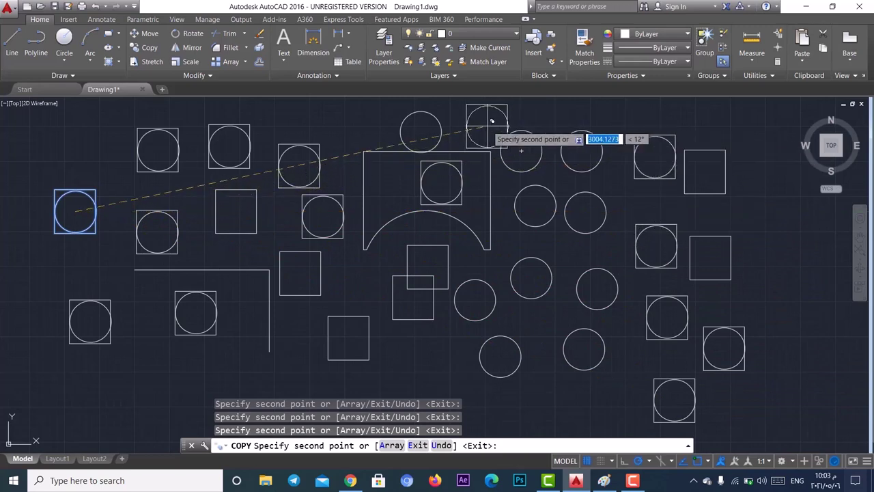
left_click(489, 122)
left_click(351, 283)
left_click(246, 367)
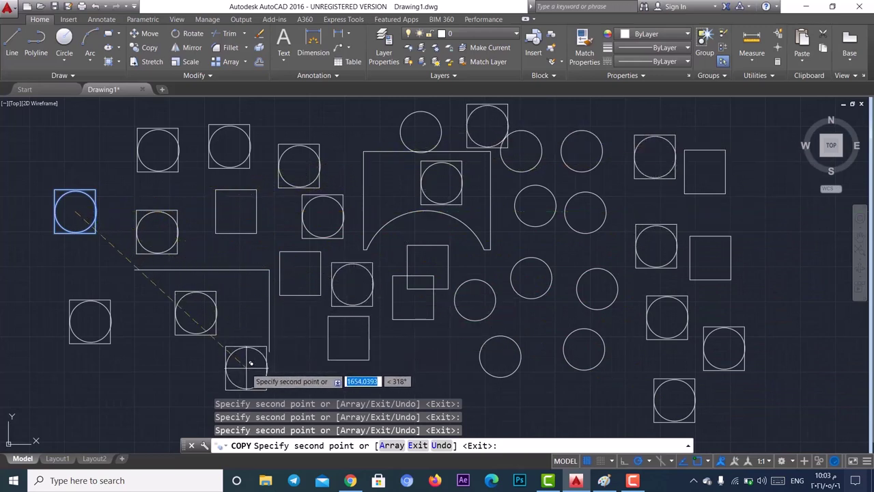
left_click(161, 382)
left_click(90, 414)
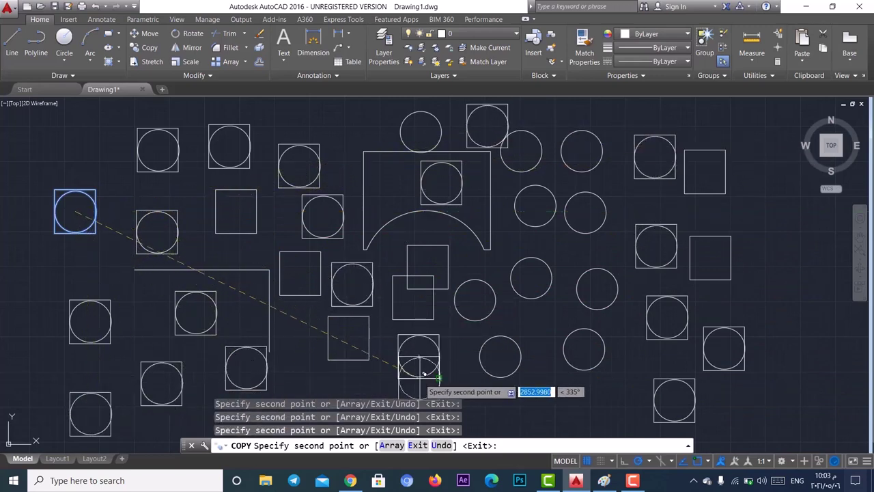
left_click(420, 356)
key("Escape")
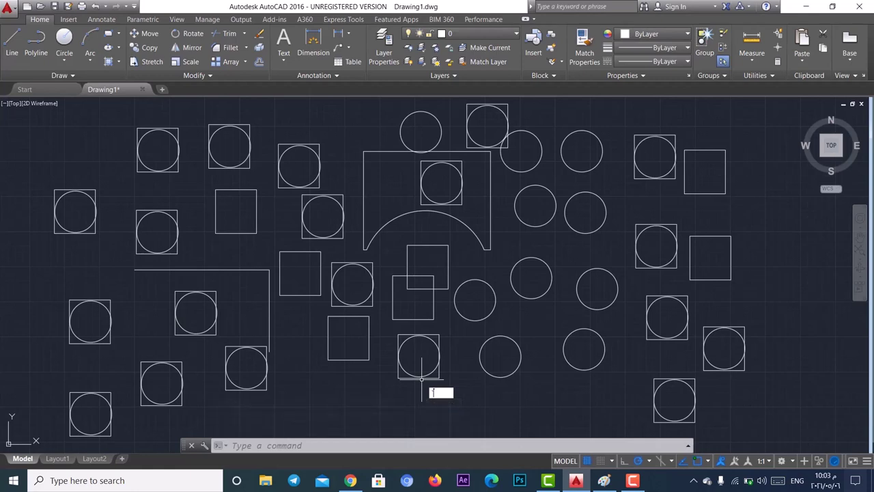
left_click(10, 8)
Step: Create Drawing2 from the acadiso.dwt template, then close Drawing1, discarding its changes
left_click(21, 73)
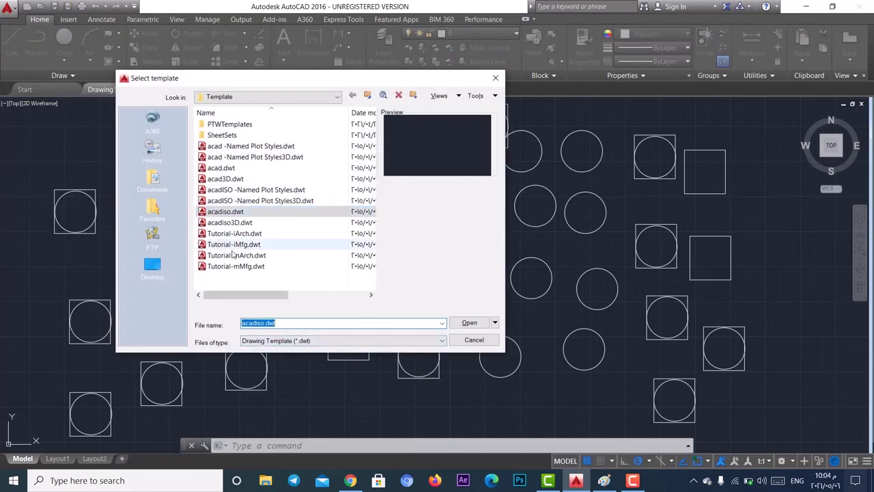
left_click(467, 324)
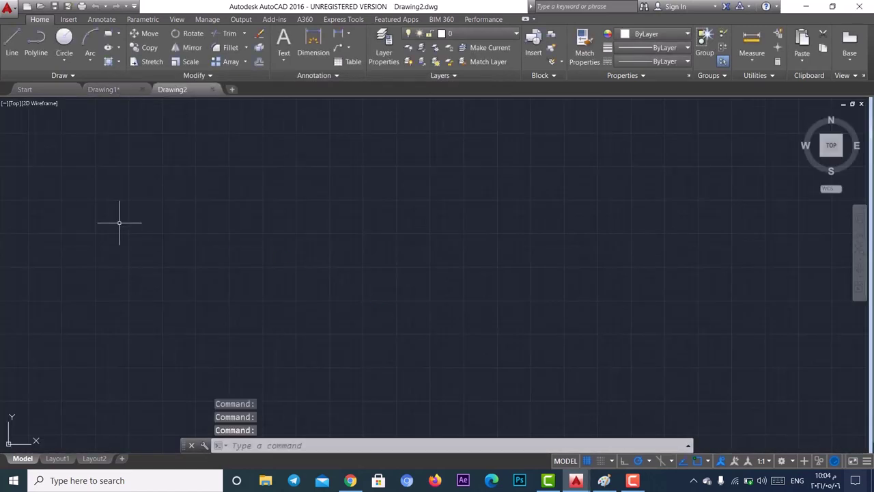
left_click(112, 89)
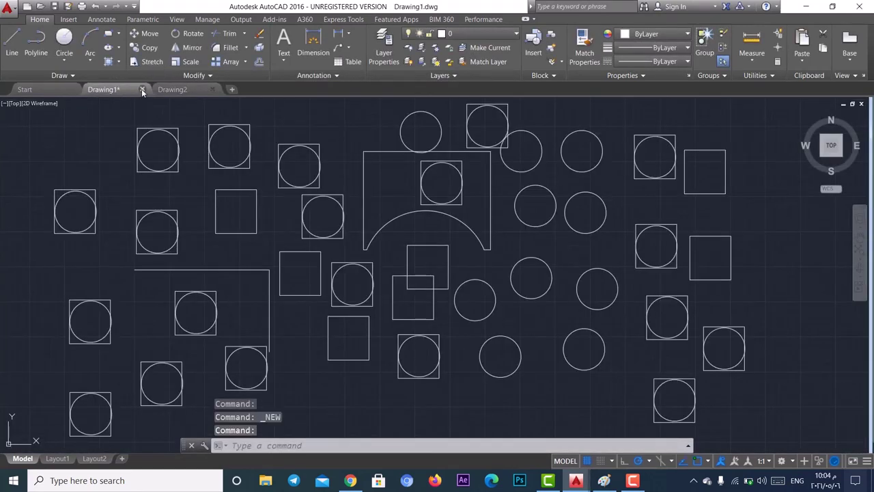
left_click(141, 89)
left_click(430, 273)
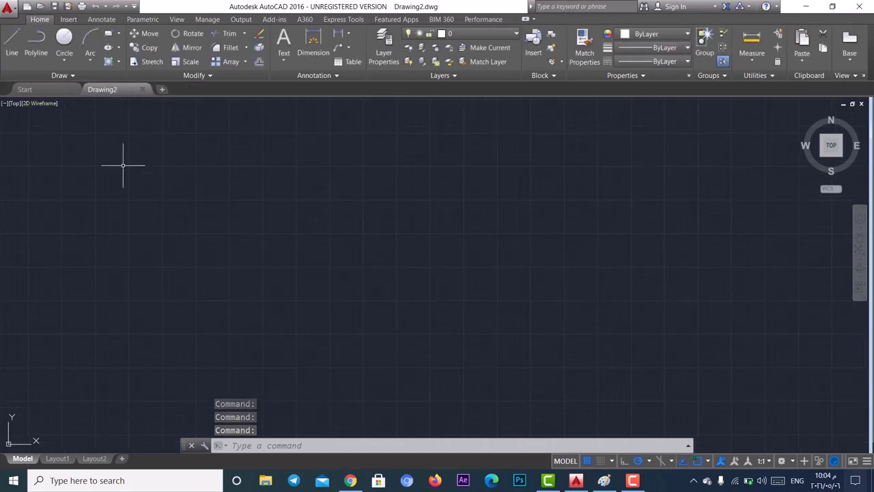
Step: Trace a red outline in Paint linking the reference part's corner holes, then return to AutoCAD
left_click(604, 480)
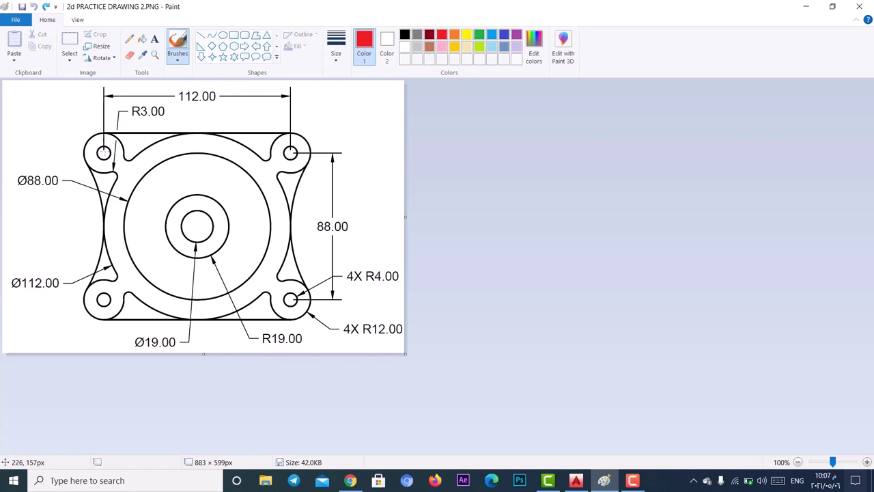
left_click_drag(109, 150, 286, 148)
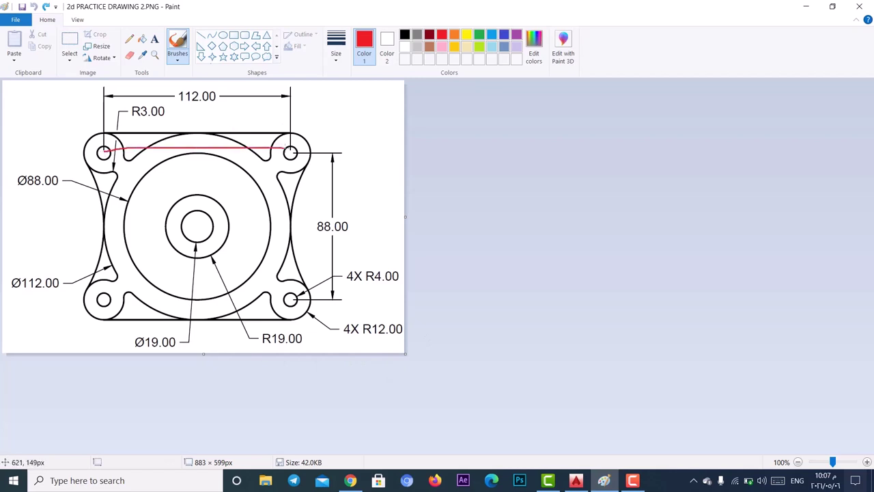
left_click_drag(292, 183, 291, 268)
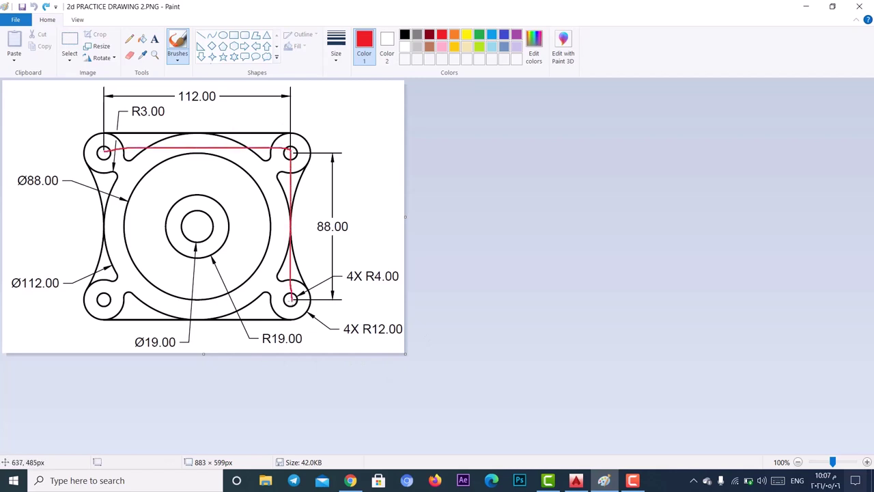
mouse_move(273, 302)
left_mouse_down()
mouse_move(108, 300)
mouse_move(101, 155)
left_mouse_up()
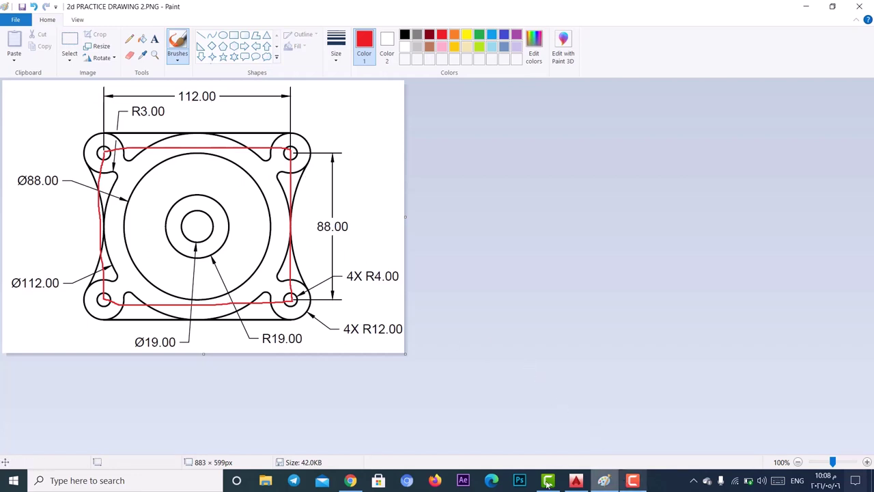
left_click(576, 480)
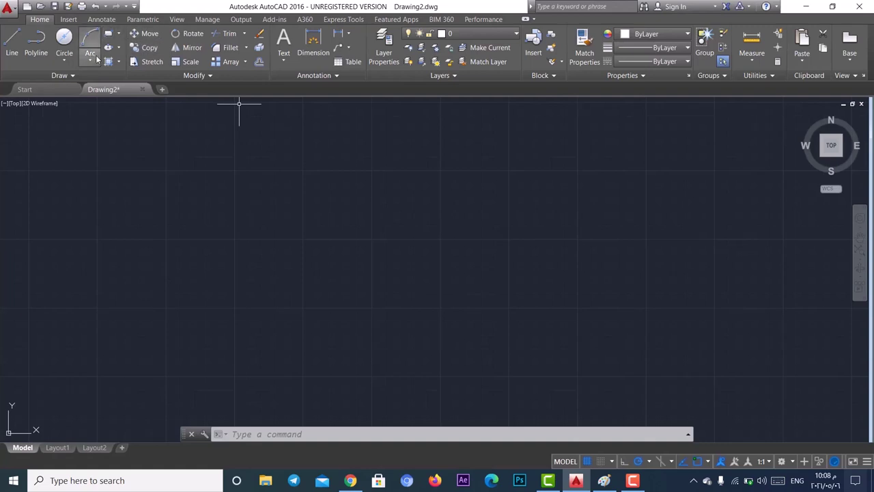
Step: Start a rectangle from a picked first corner using the Dimensions option
left_click(118, 32)
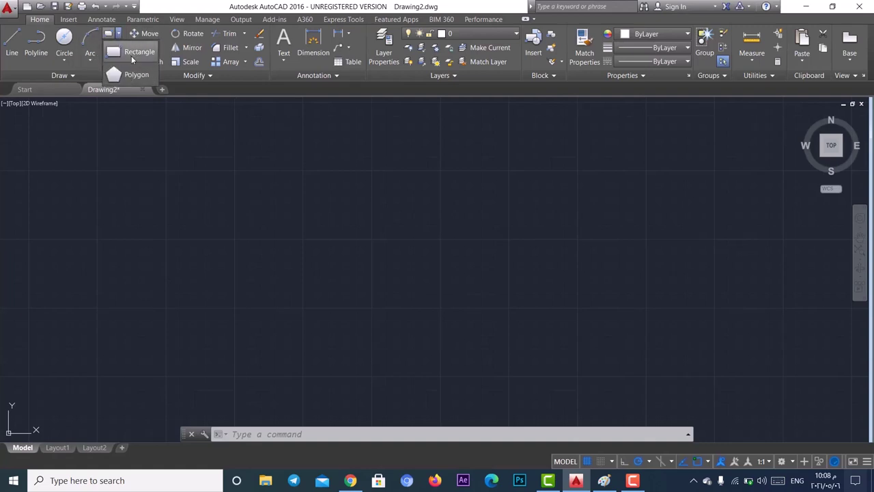
left_click(132, 59)
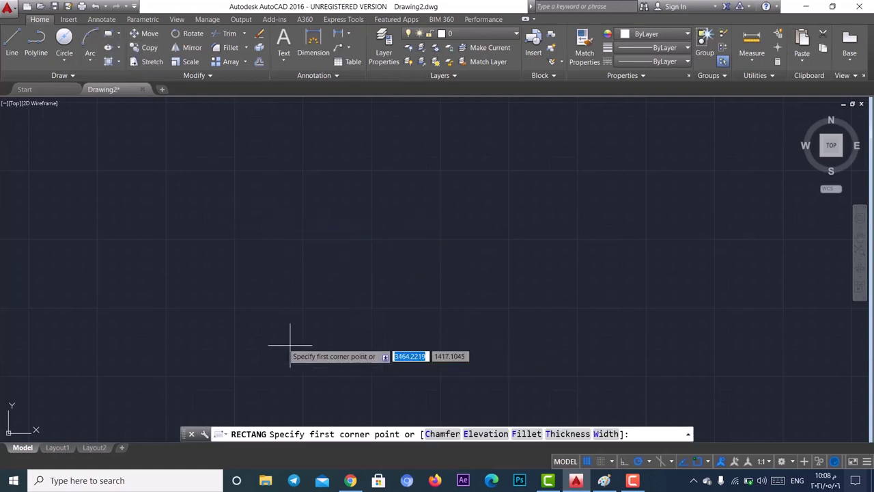
left_click(221, 204)
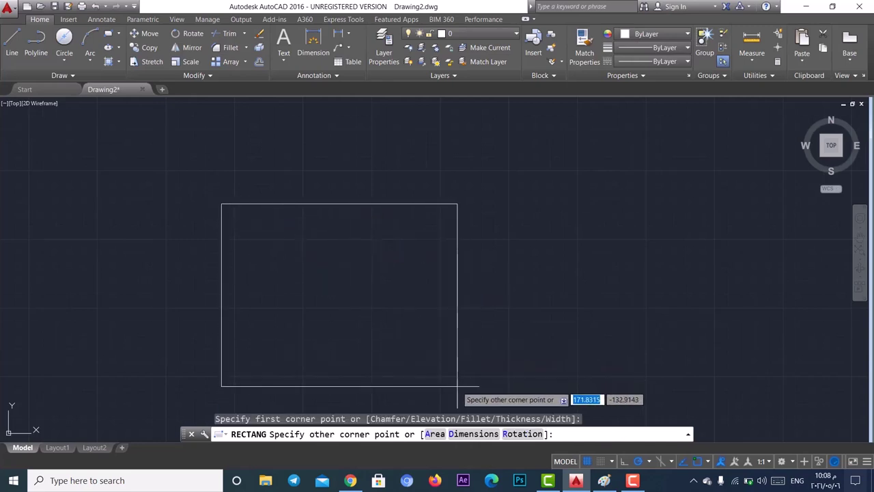
left_click(473, 434)
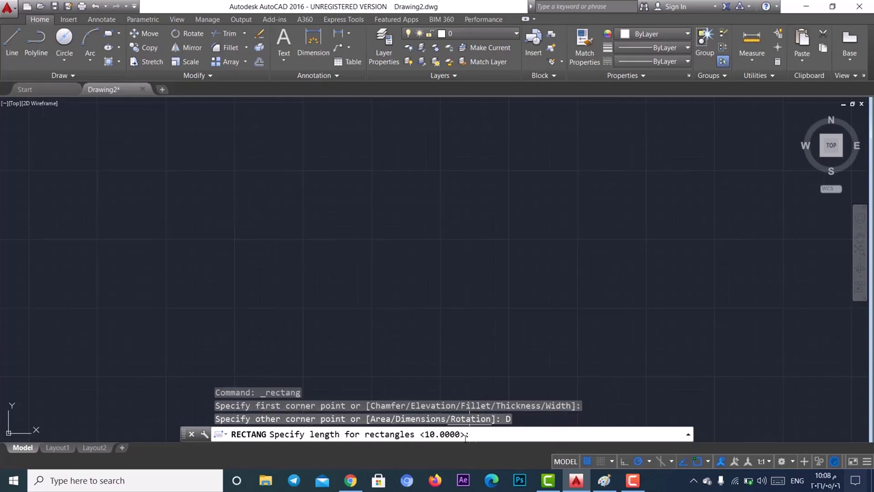
Step: After checking the Paint reference, give the rectangle length 112 and width 88 and place it
left_click(604, 480)
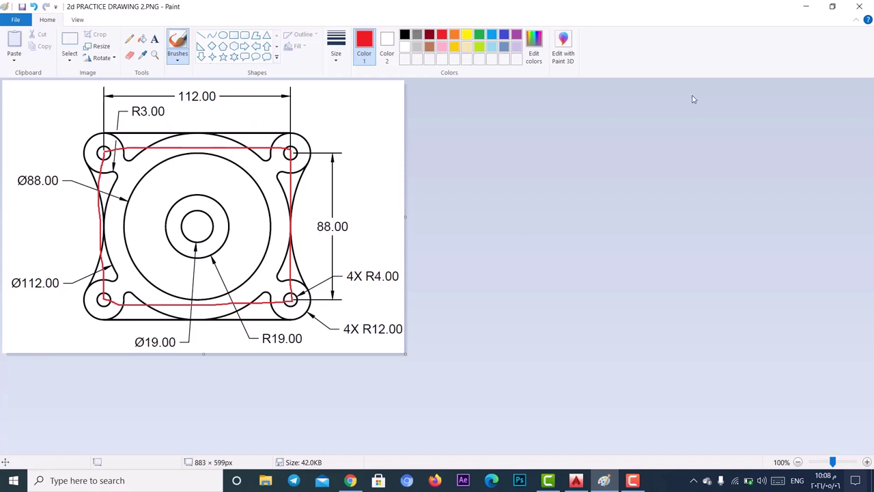
left_click(577, 481)
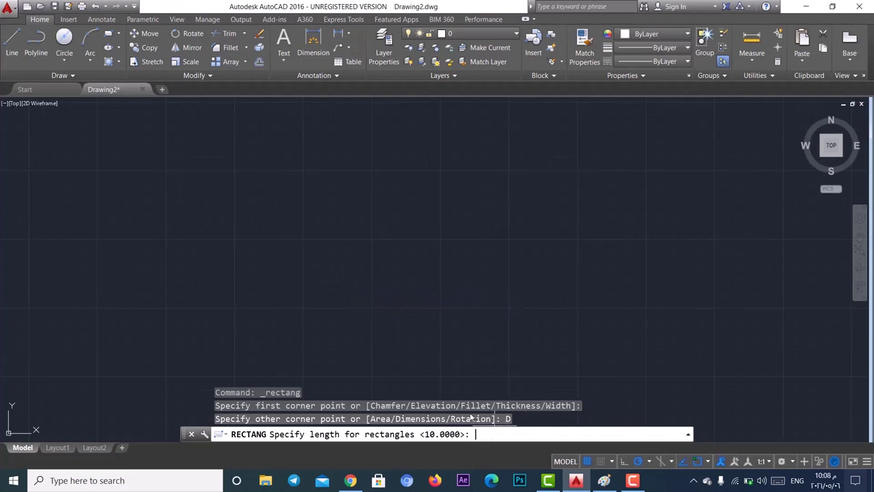
type("112")
key("Return")
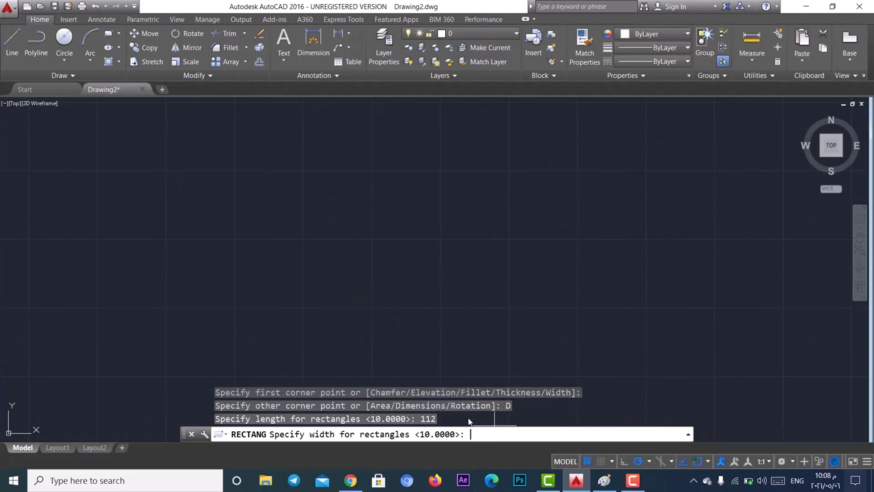
type("88")
key("Return")
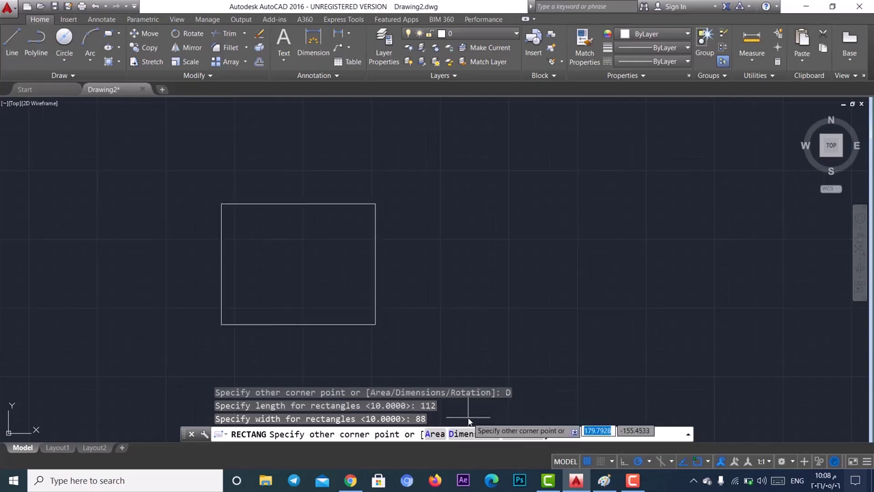
left_click(317, 244)
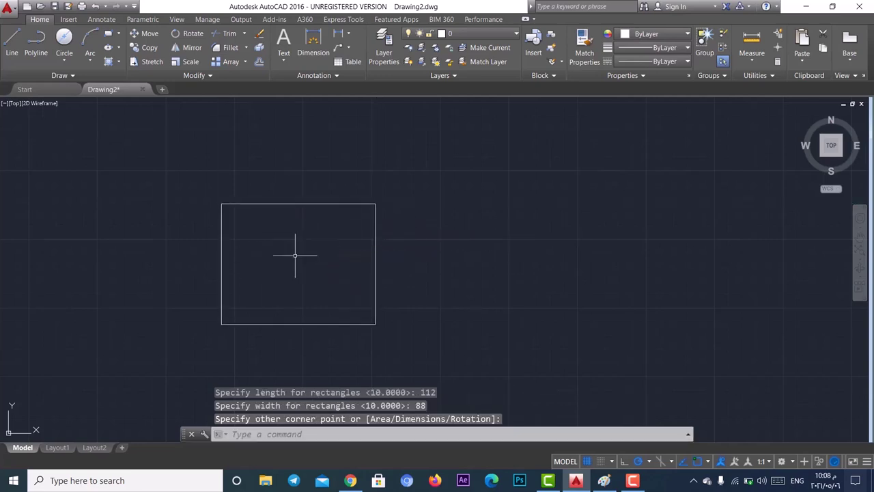
Step: Recentre the view on the rectangle and bring the Paint reference forward
middle_click_drag(283, 240, 343, 224)
scroll(343, 226, "up", 4)
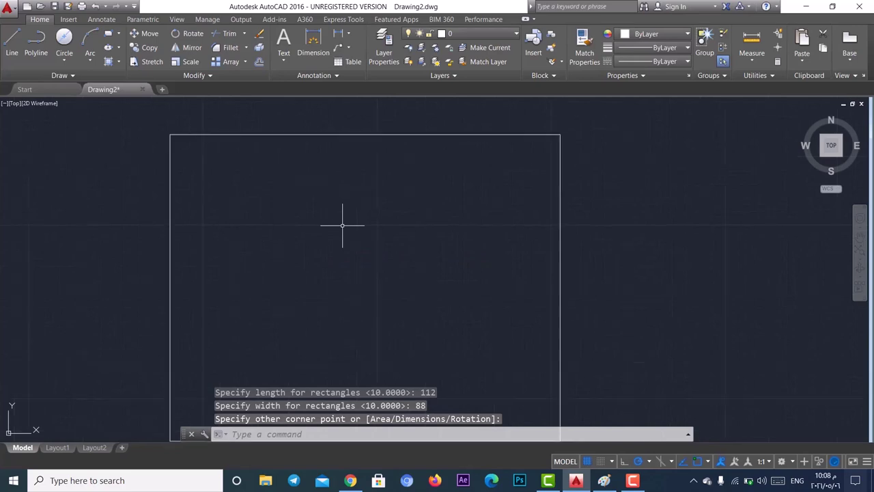
scroll(344, 227, "down", 4)
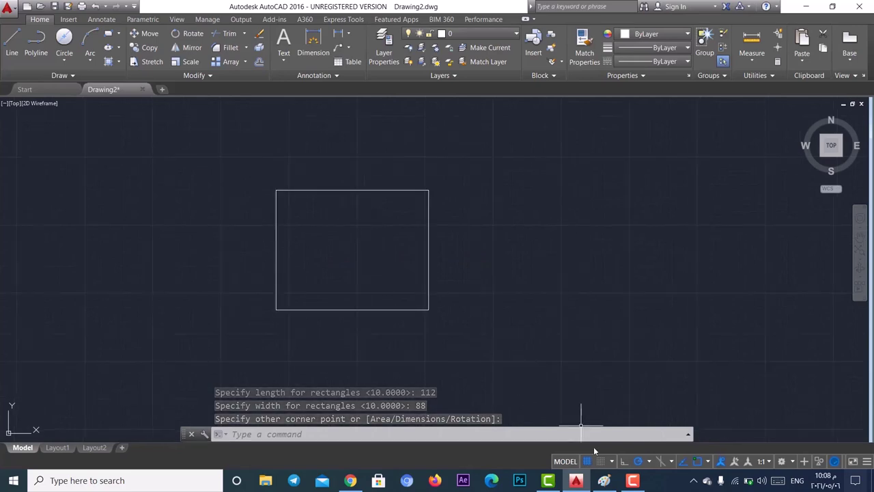
left_click(603, 480)
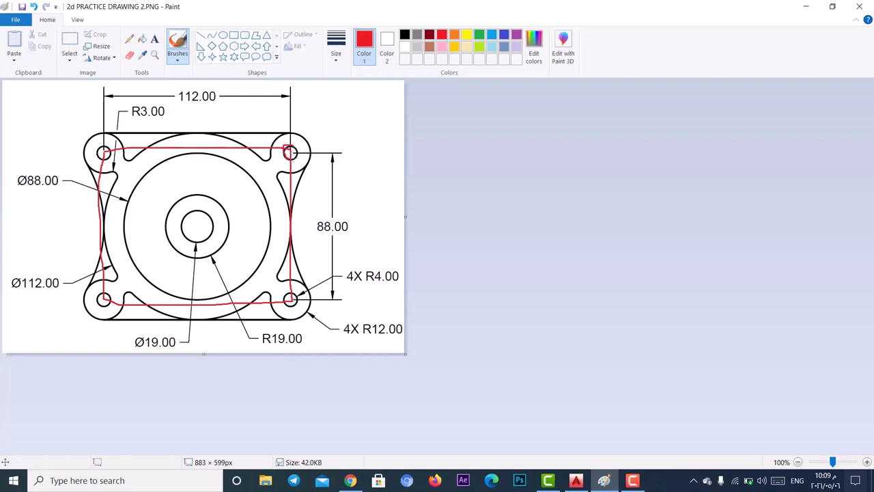
Step: Loop red marks around the top-left and bottom-left corner holes, then return to AutoCAD
left_click_drag(113, 150, 98, 154)
mouse_move(100, 297)
left_mouse_down()
mouse_move(109, 289)
mouse_move(112, 305)
left_mouse_up()
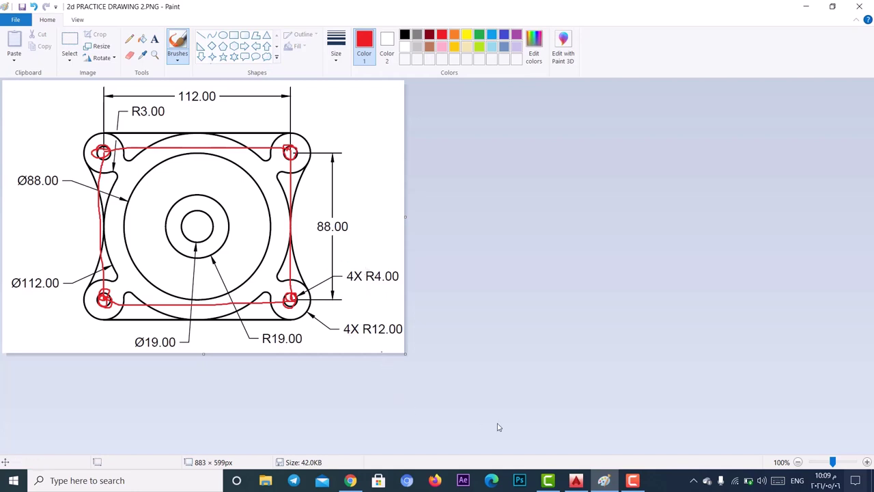
left_click(576, 480)
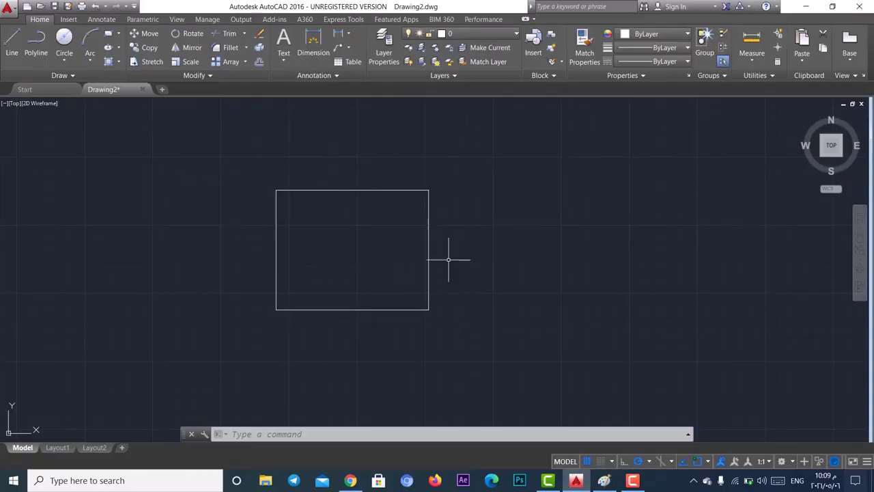
Step: Draw a radius 4 circle centred on the rectangle's top-left corner
left_click(64, 62)
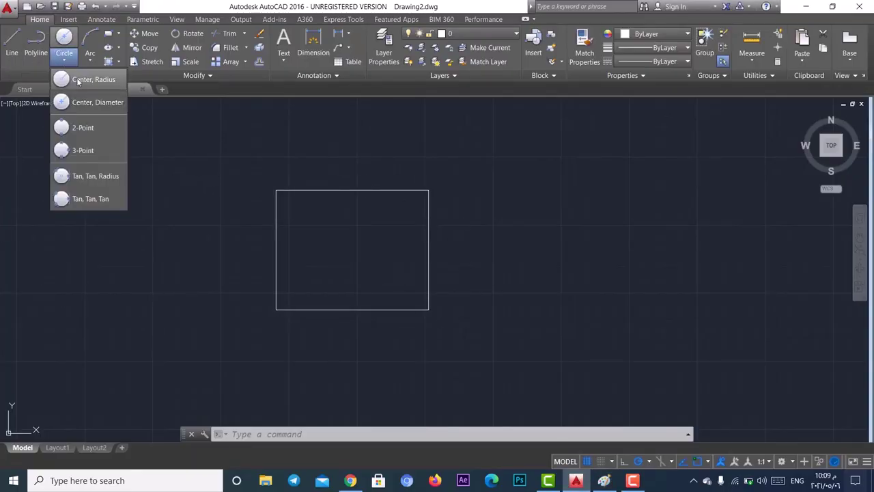
left_click(78, 80)
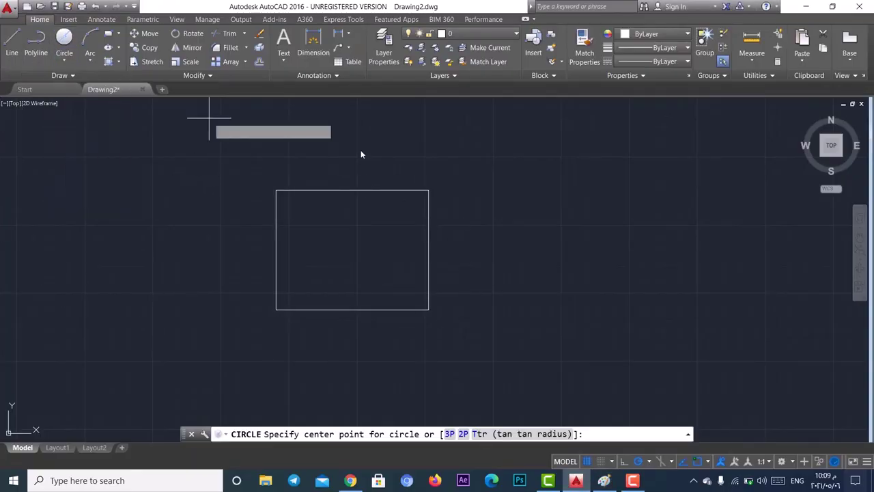
left_click(276, 190)
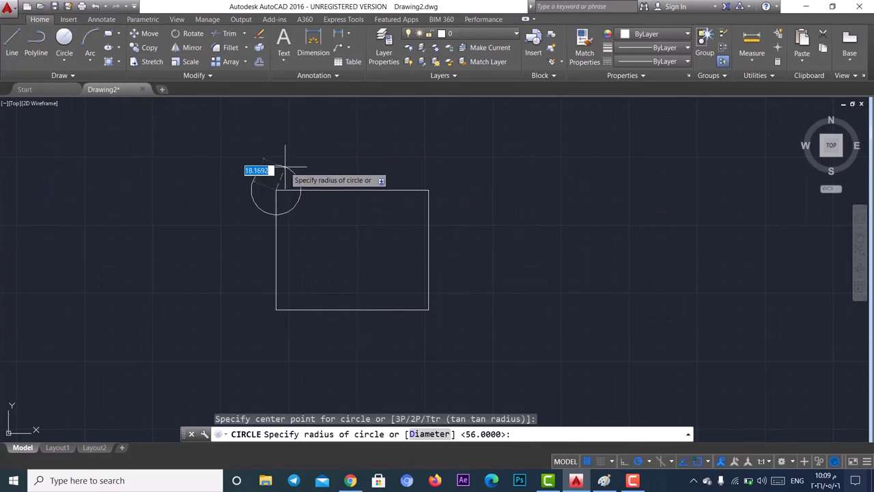
type("4")
key("Return")
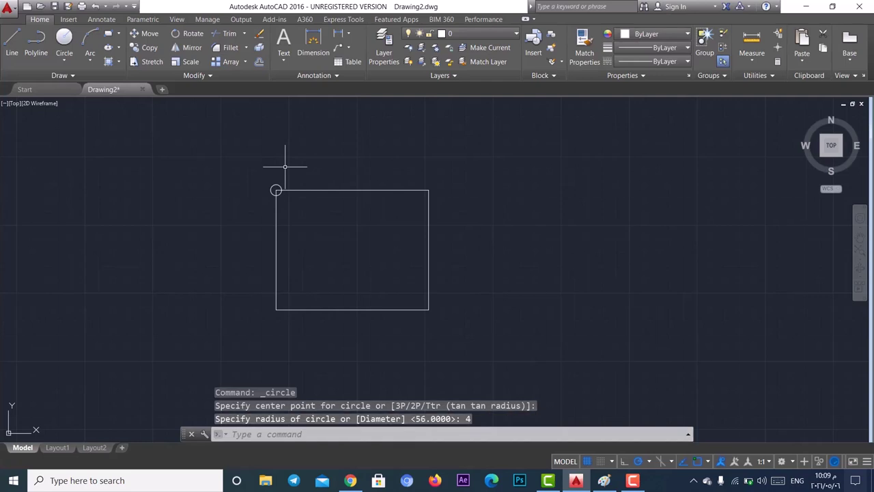
Step: Add a concentric radius 12 circle at the same corner, then bring up Paint
left_click(64, 60)
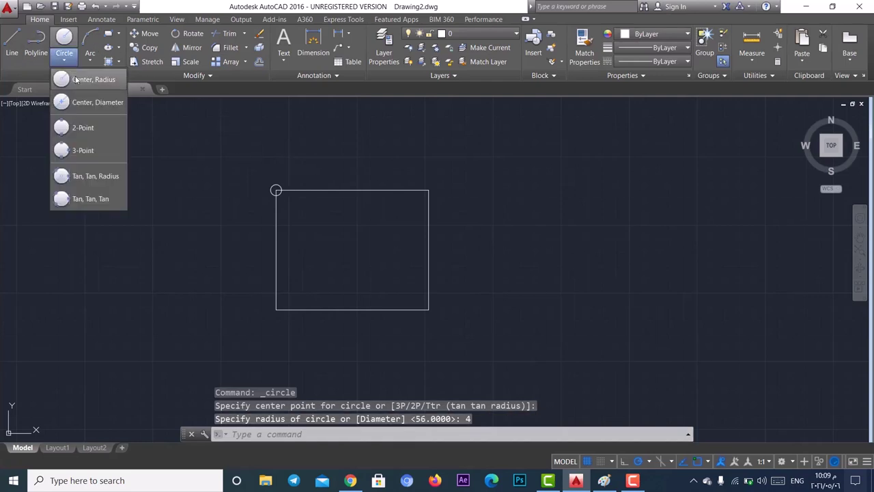
left_click(85, 90)
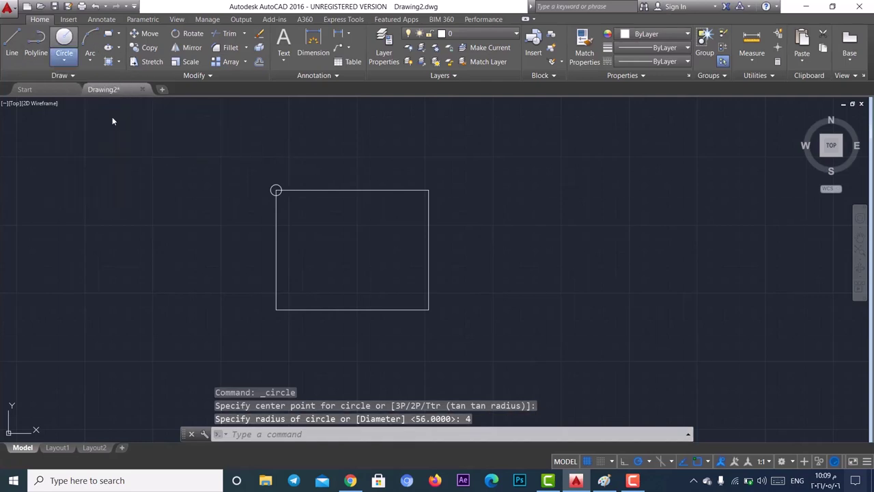
left_click(276, 189)
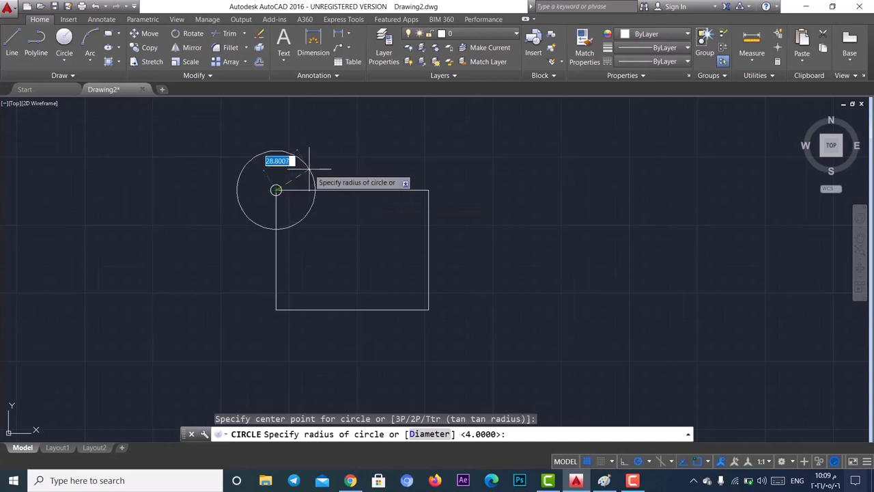
type("12")
key("Return")
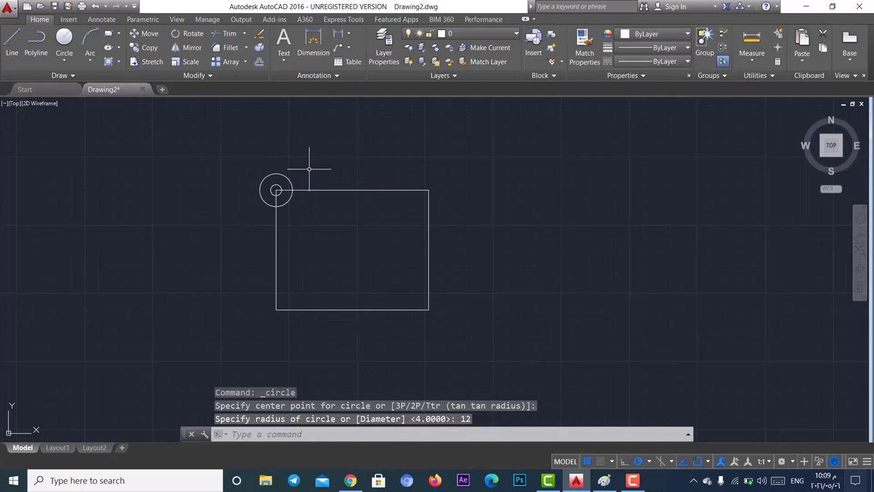
left_click(615, 484)
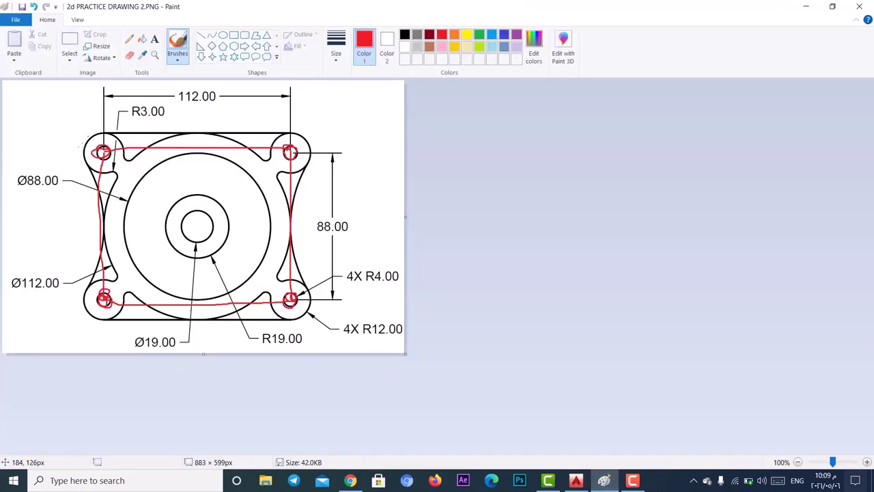
Step: Minimize Paint and select the corner's radius 4 and 12 circles for copying
left_click(803, 5)
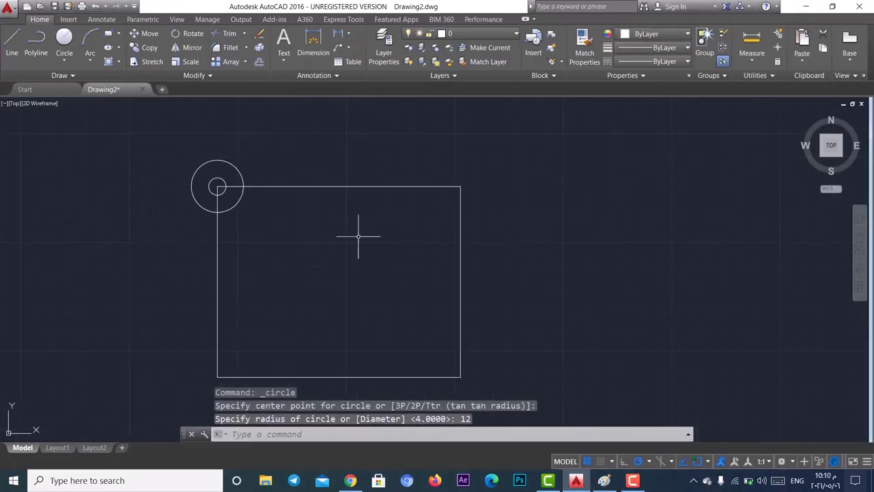
middle_click_drag(219, 189, 255, 163)
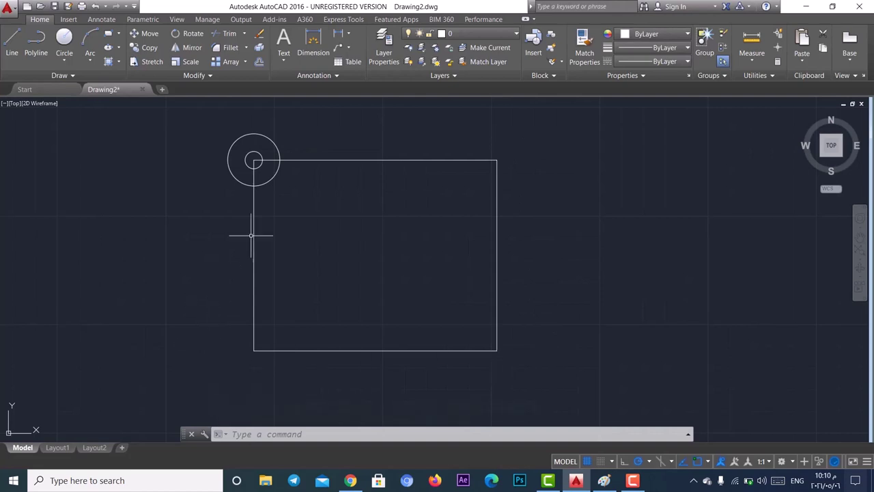
key("Escape")
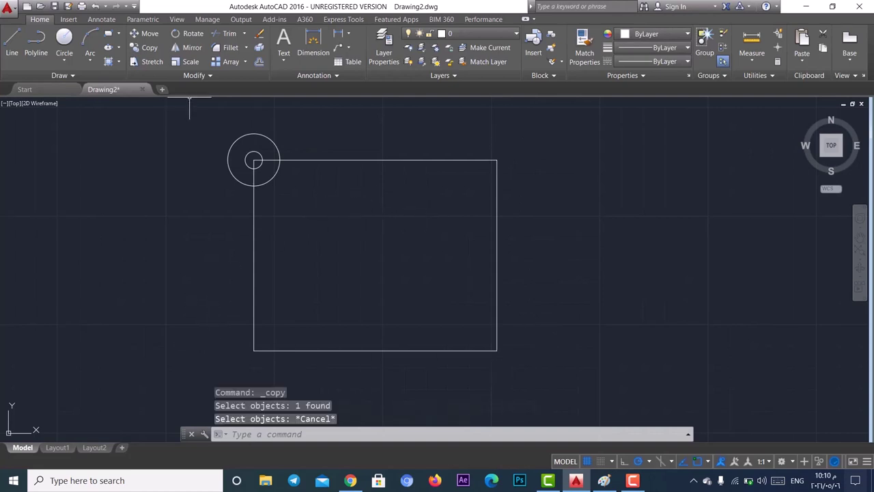
left_click(148, 48)
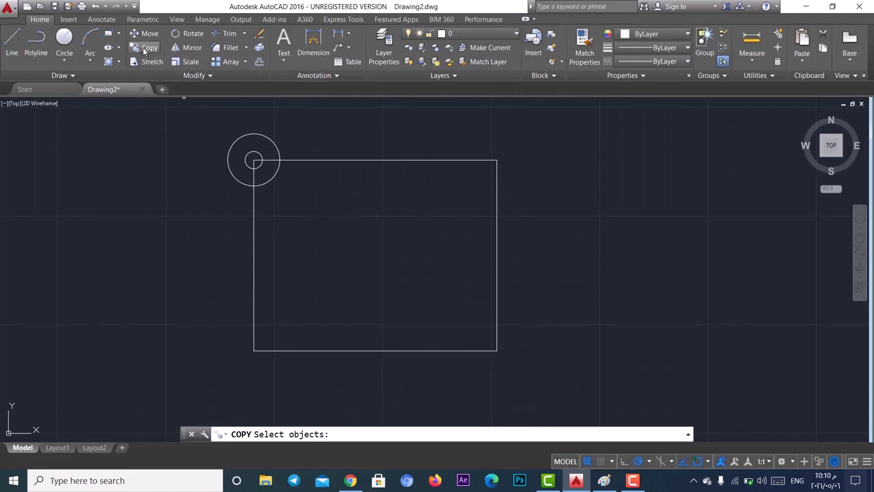
left_click(259, 135)
left_click(258, 154)
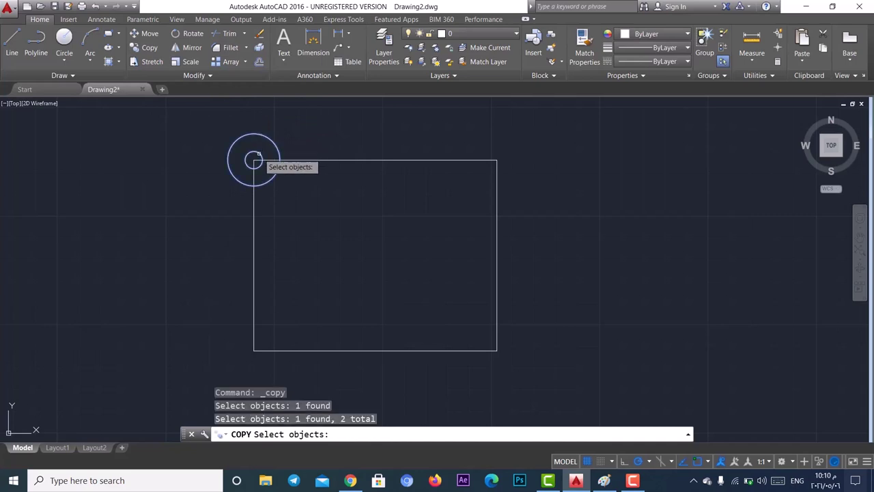
key("Return")
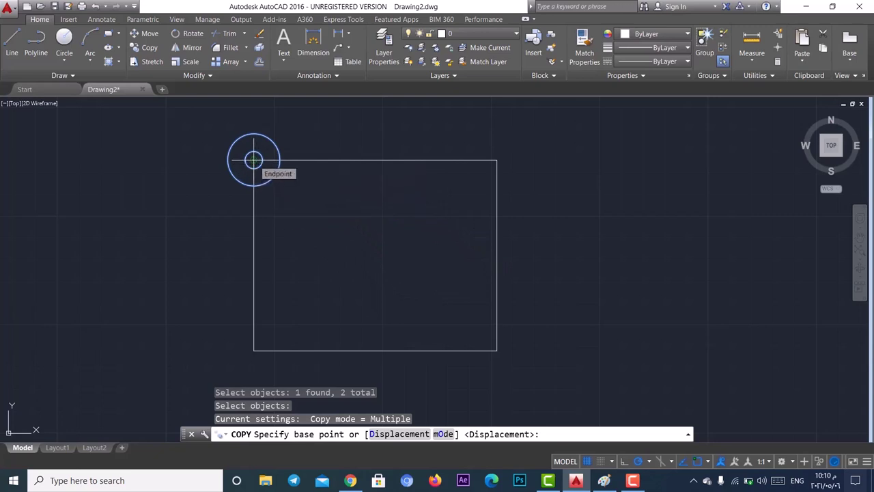
Step: Copy the circle pair from its centre onto the top-right, bottom-right and bottom-left corners
left_click(254, 160)
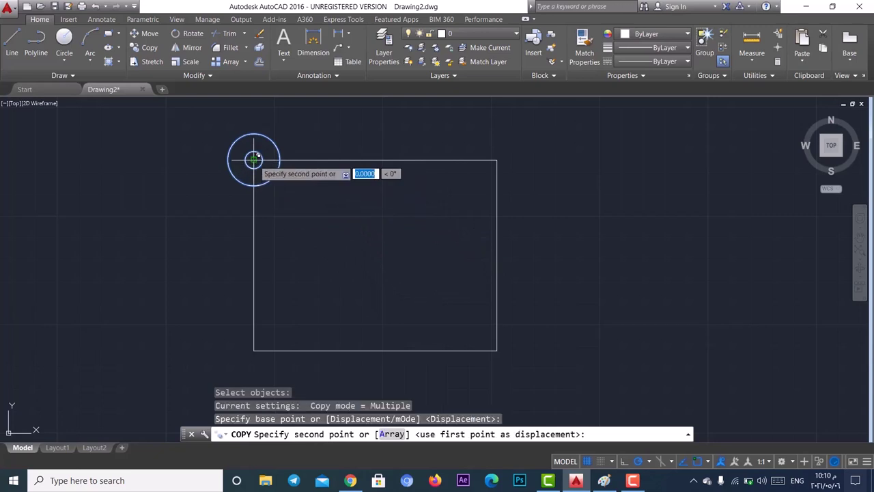
left_click(497, 160)
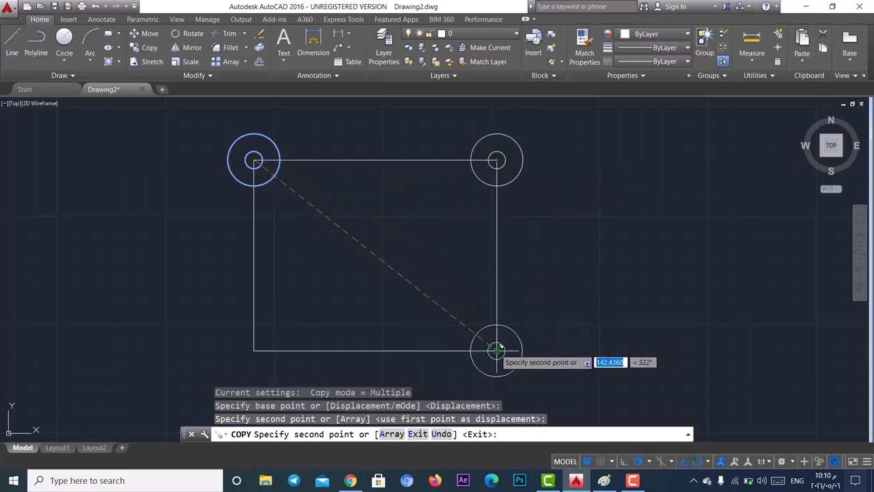
left_click(496, 351)
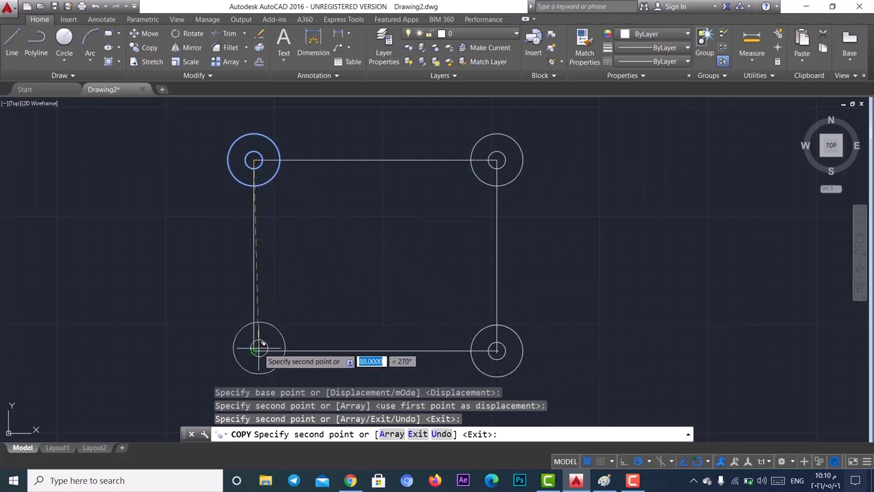
left_click(254, 350)
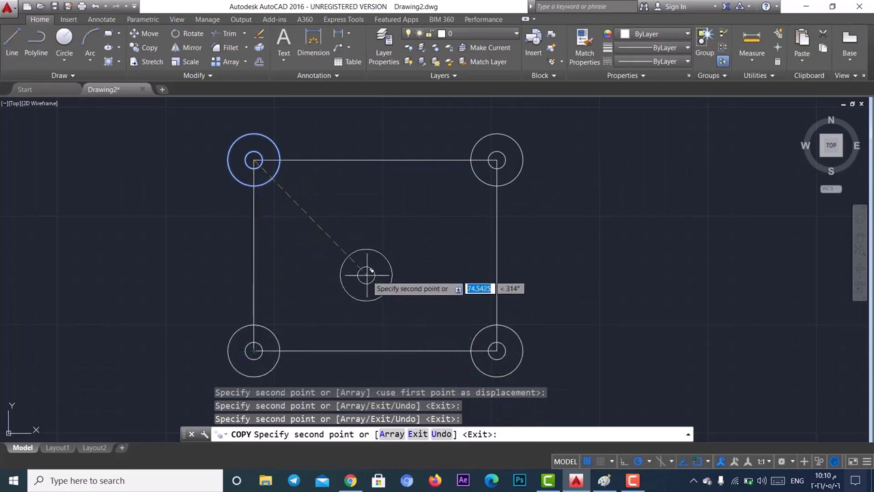
key("Return")
scroll(346, 265, "down", 2)
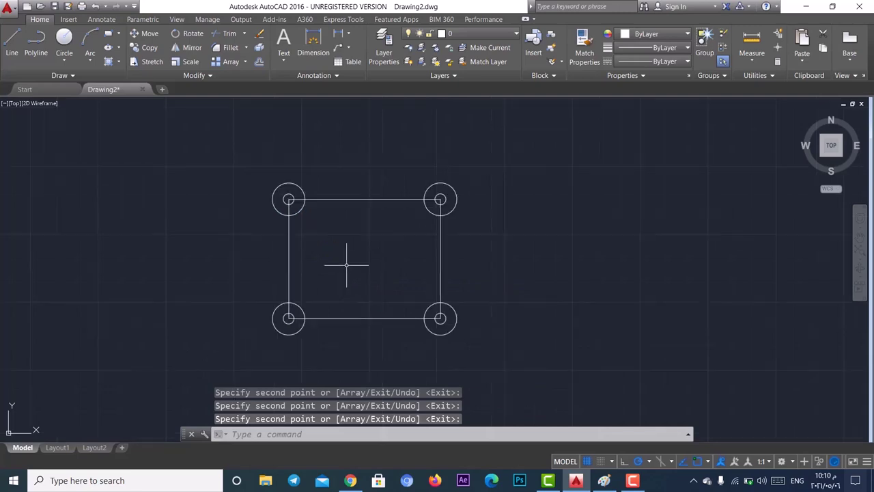
middle_click_drag(338, 271, 371, 244)
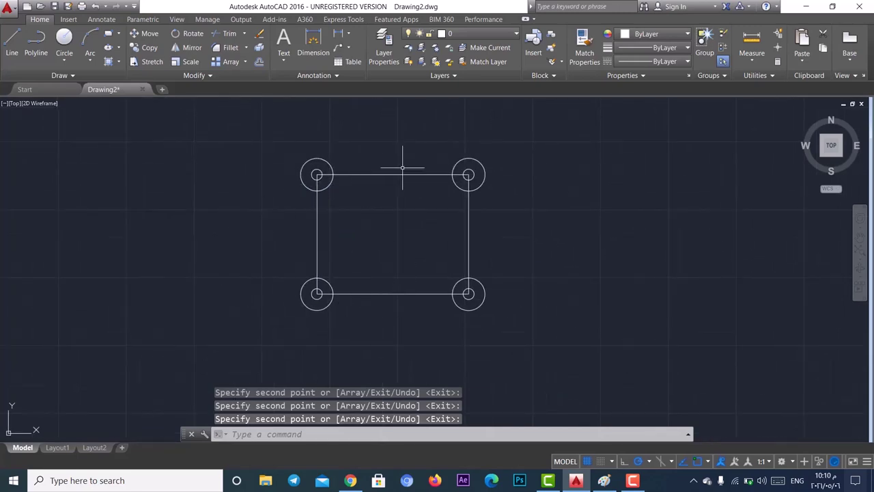
Step: Sketch two red diagonals between opposite corner holes on the Paint reference
left_click(604, 481)
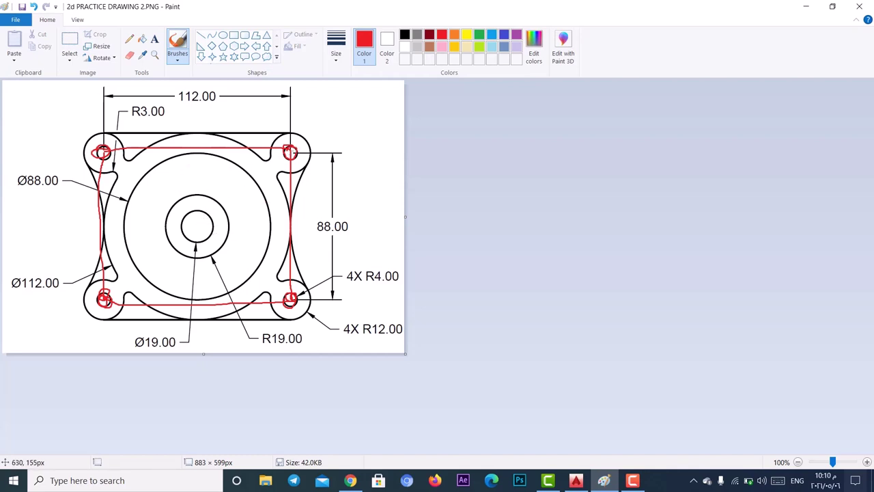
mouse_move(289, 151)
left_mouse_down()
mouse_move(225, 211)
mouse_move(123, 273)
mouse_move(109, 296)
left_mouse_up()
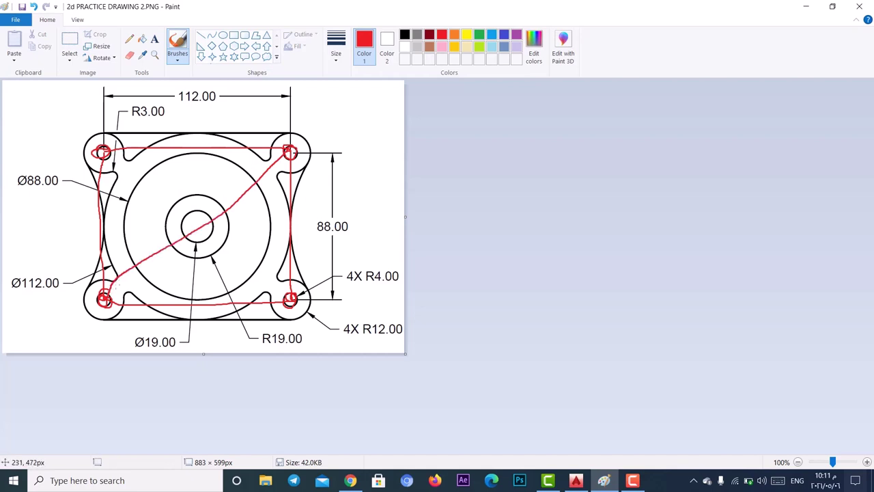
left_click_drag(105, 151, 298, 300)
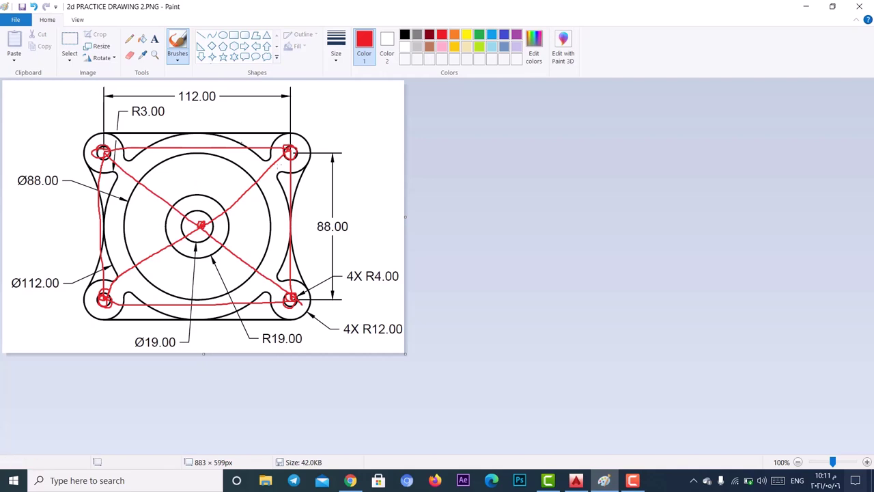
left_click(577, 481)
Step: Draw lines from top-left to bottom-right and top-right to bottom-left circle centres
left_click(14, 43)
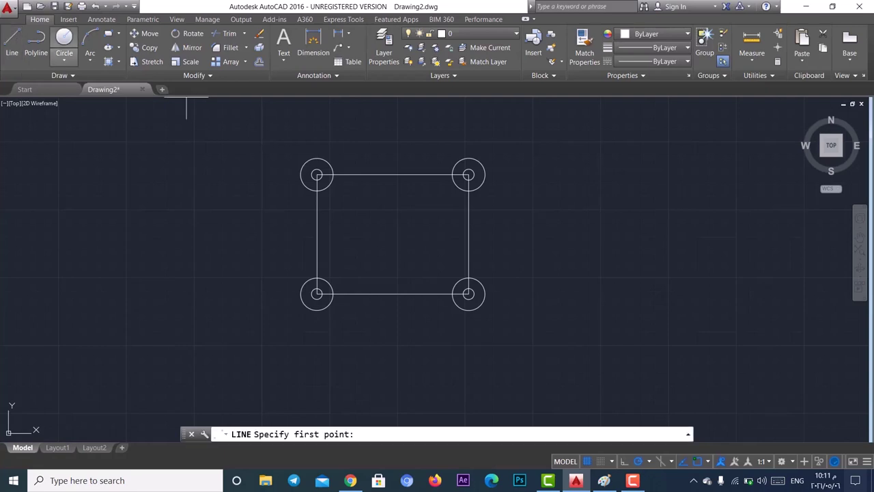
left_click(317, 175)
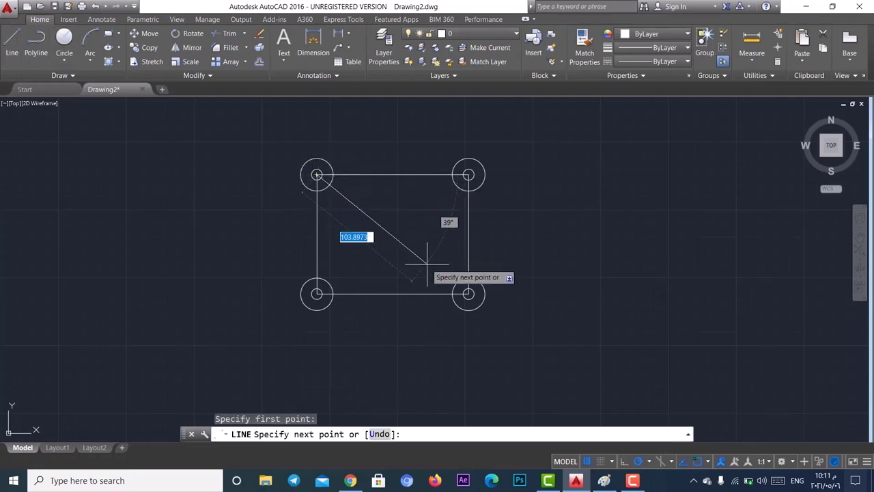
left_click(469, 294)
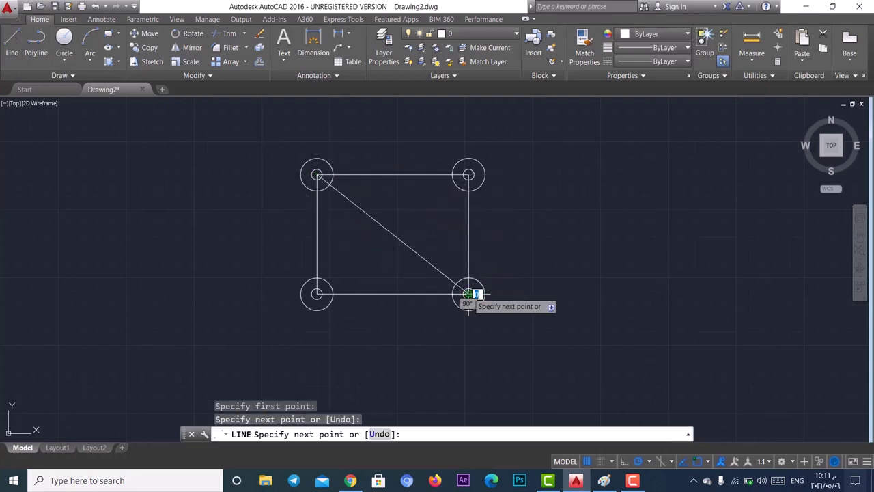
key("Return")
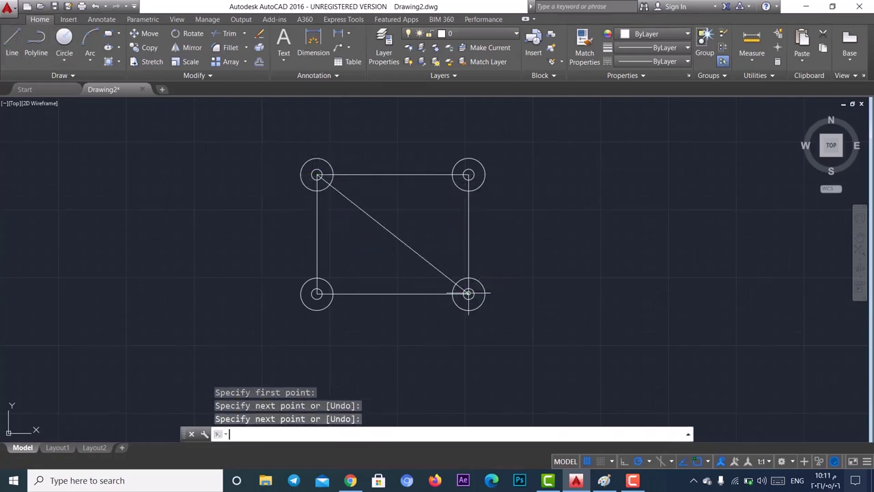
left_click(12, 44)
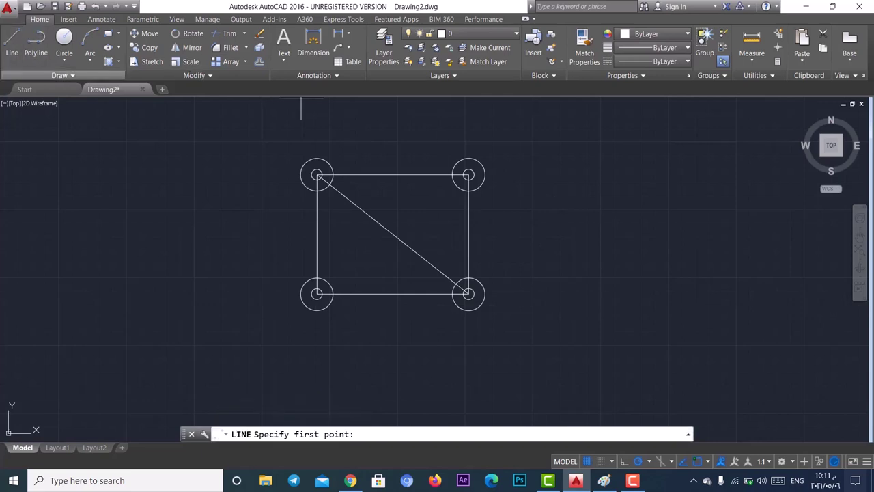
left_click(468, 175)
left_click(317, 294)
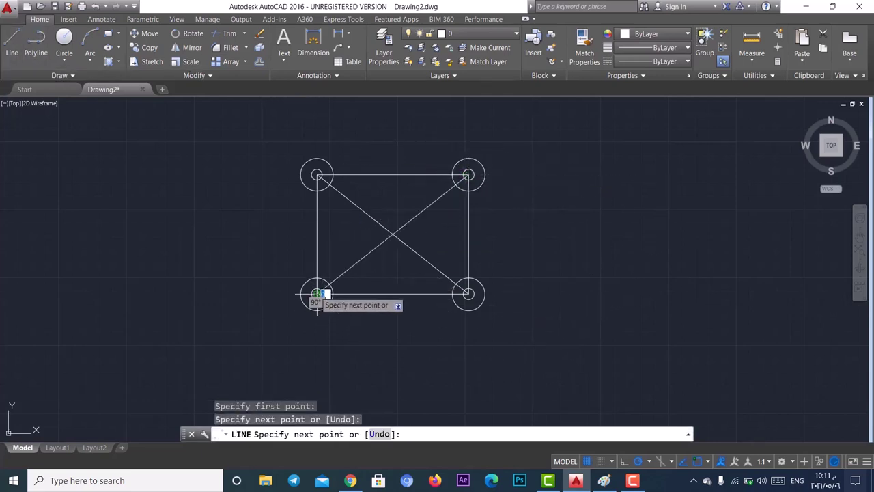
key("Return")
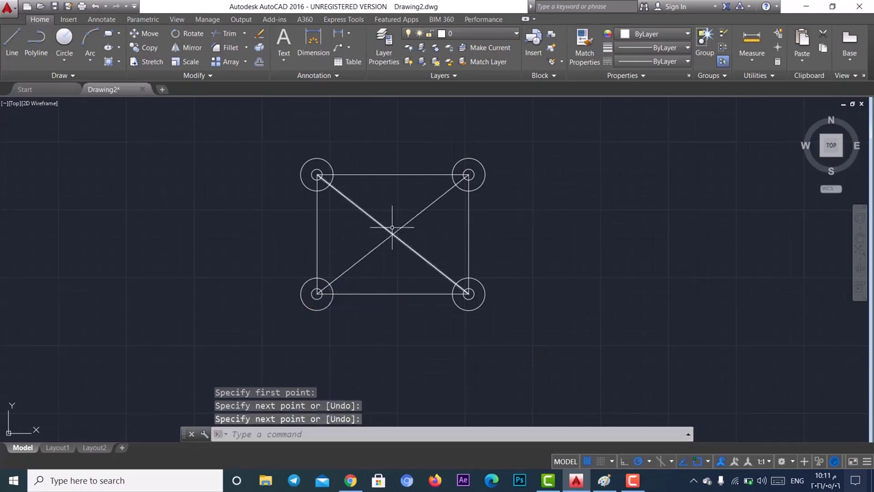
left_click(63, 62)
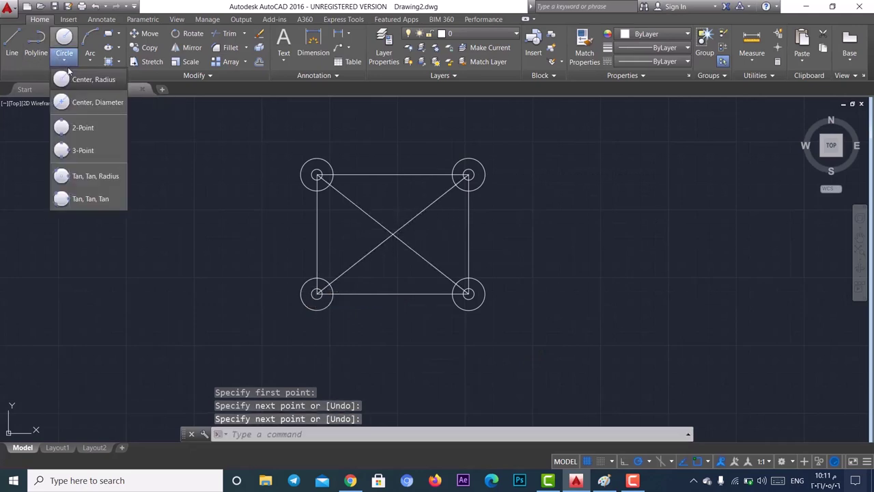
left_click(605, 480)
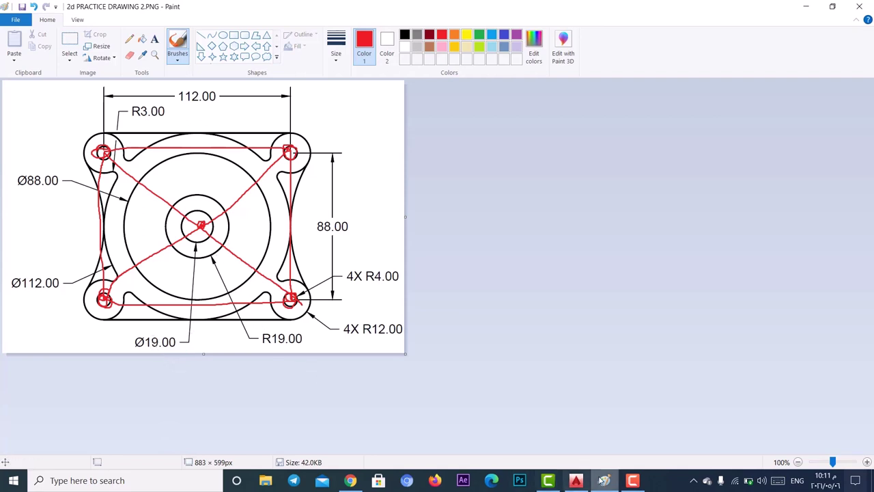
left_click(578, 482)
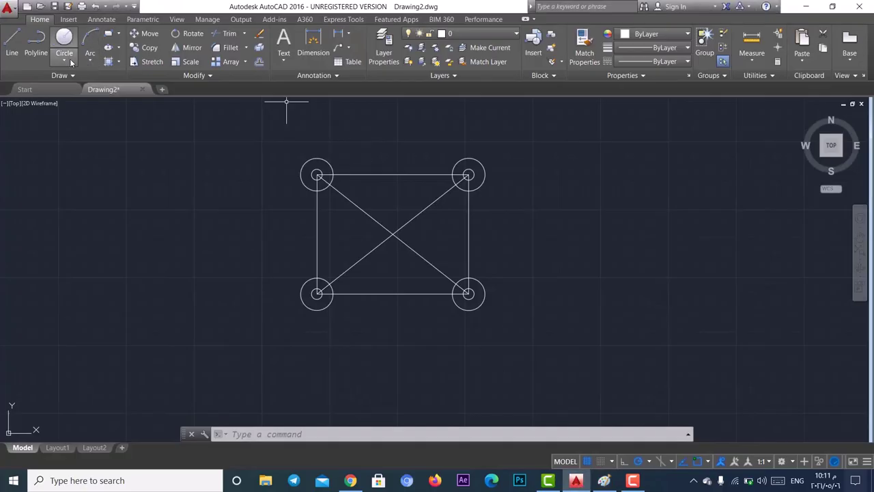
Step: Centre a radius 19 circle and a diameter 19 circle on the diagonals' intersection
left_click(66, 60)
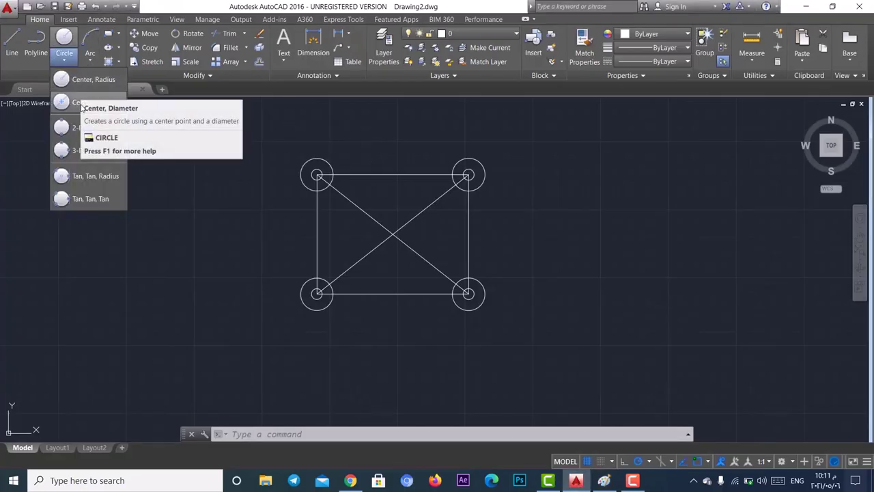
left_click(81, 80)
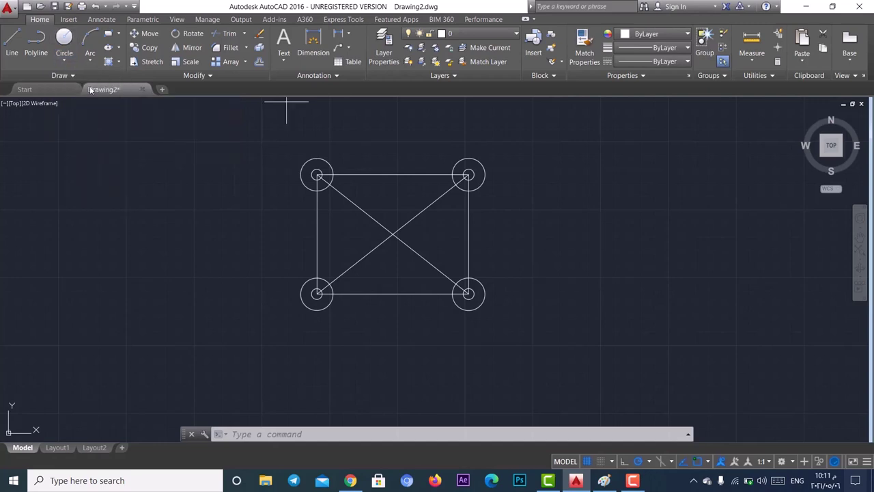
left_click(393, 234)
type("1")
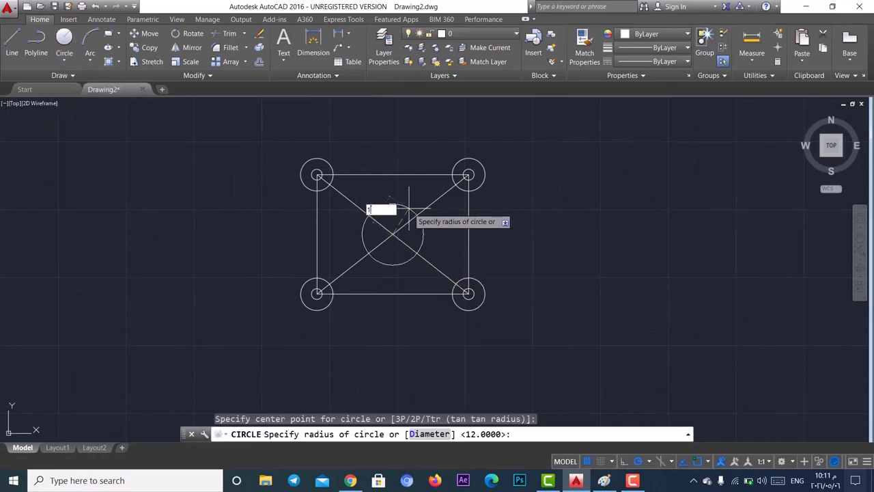
type("9")
key("Return")
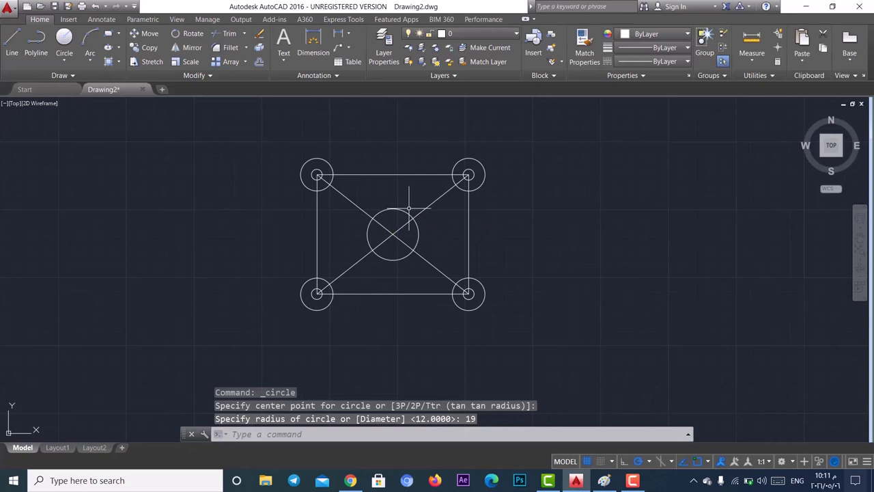
left_click(64, 60)
left_click(82, 101)
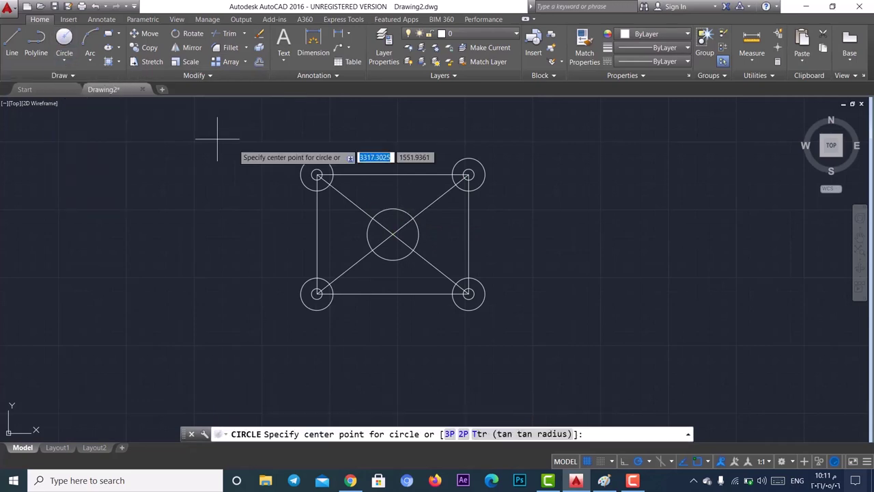
left_click(393, 234)
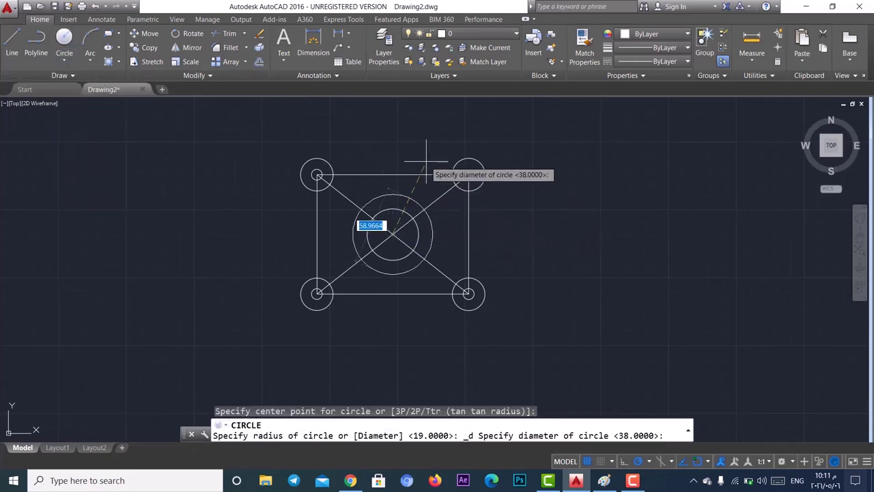
type("1")
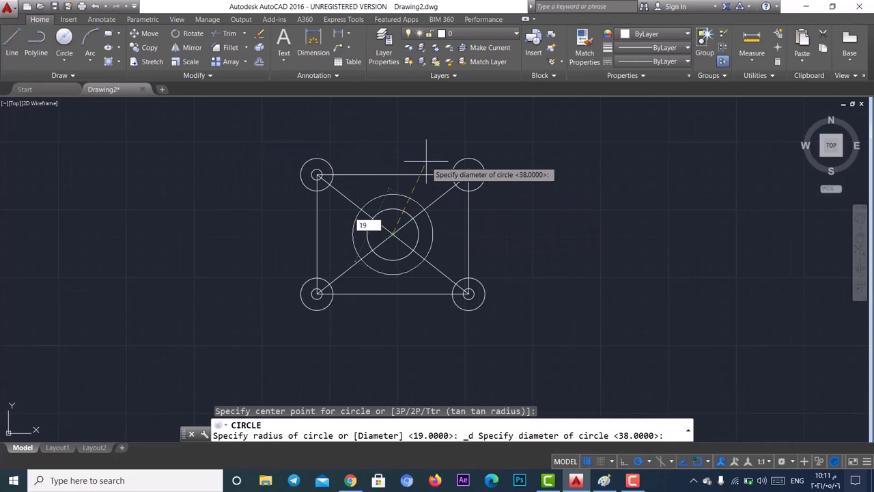
type("9")
key("Return")
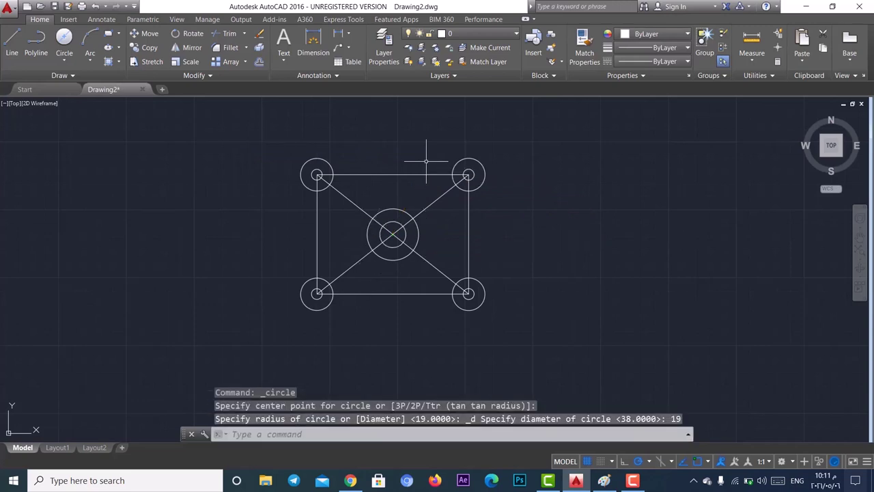
Step: Delete the two diagonal lines and the rectangle polyline, then check the Paint reference
left_click(436, 200)
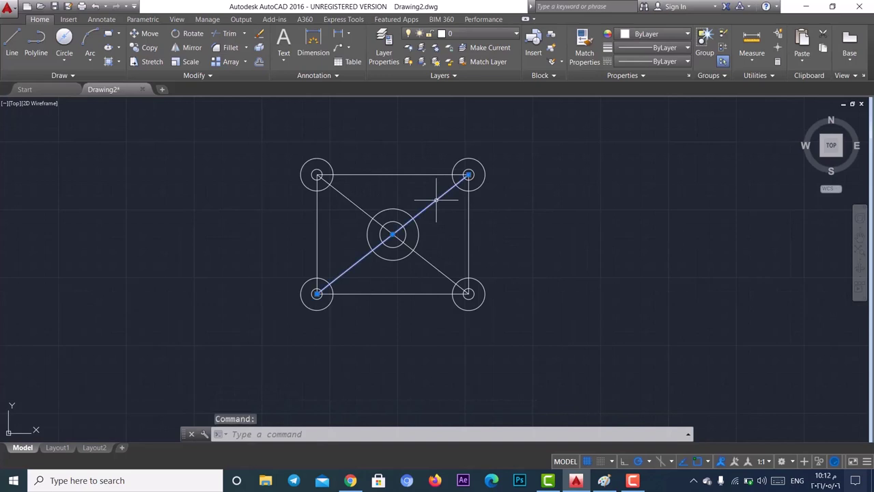
key("Delete")
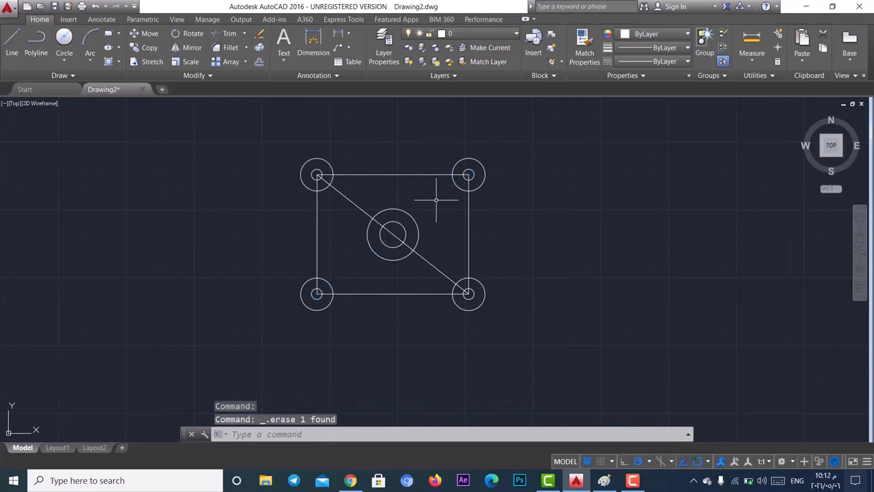
left_click(435, 262)
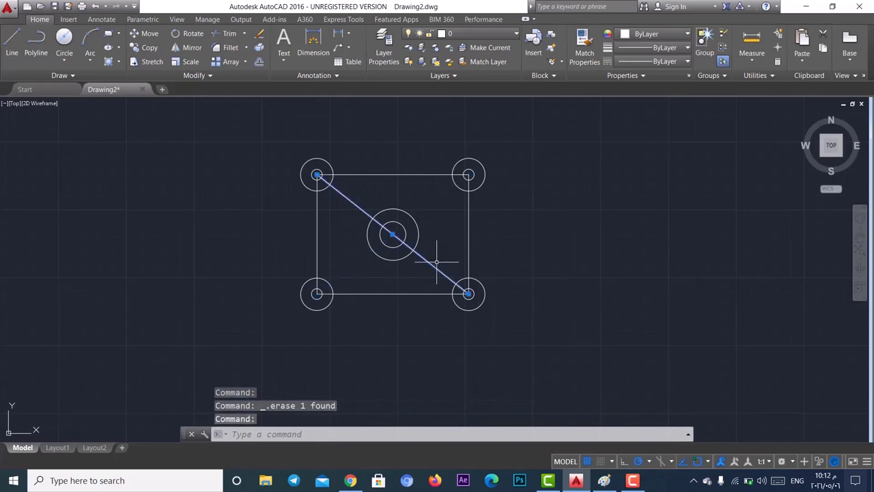
key("Delete")
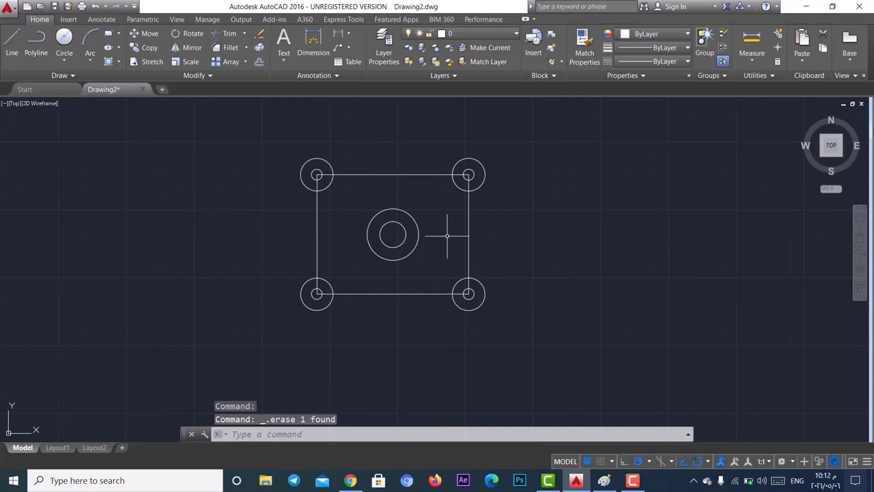
left_click(390, 174)
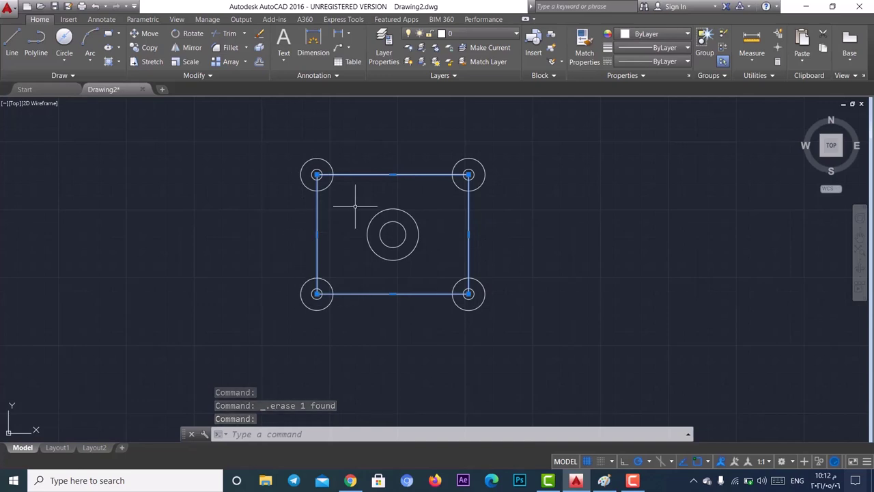
key("Delete")
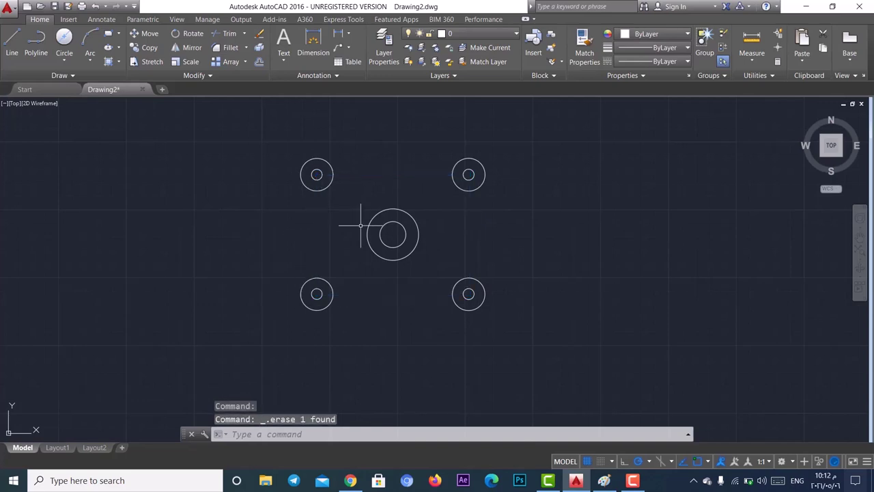
left_click(604, 480)
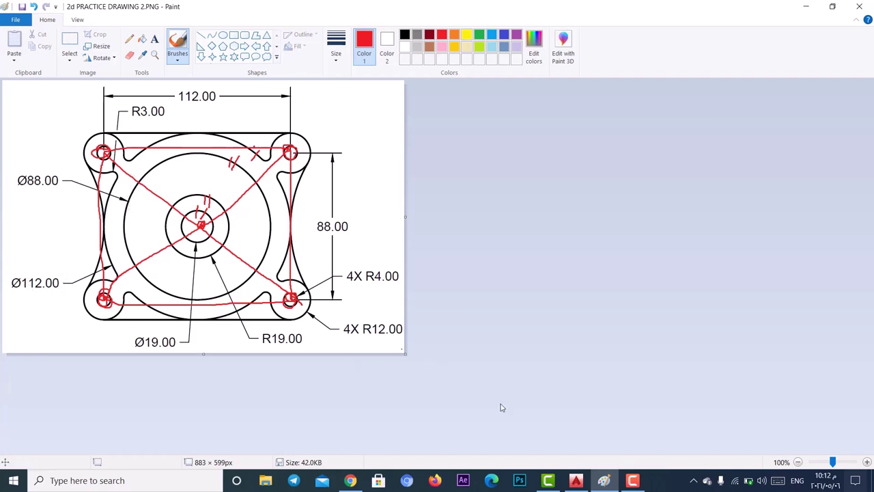
left_click(576, 480)
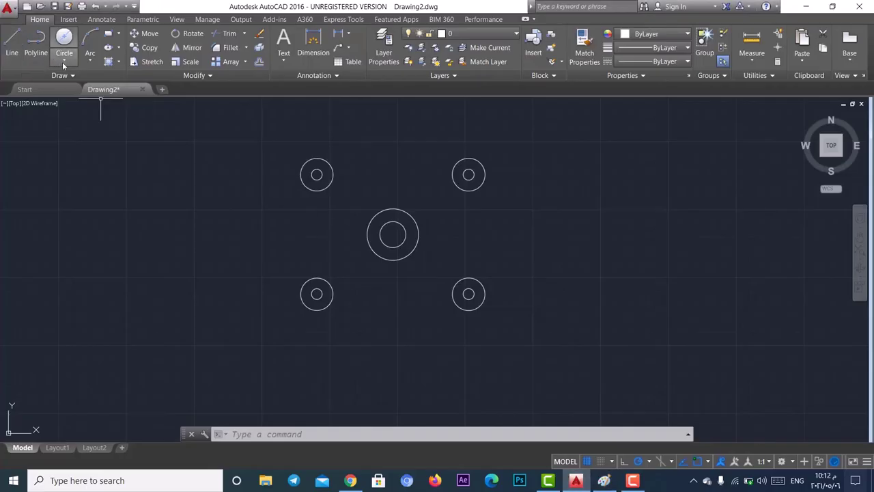
Step: Draw diameter 88 and 112 circles centred on the central circles, then bring up Paint
left_click(64, 61)
left_click(91, 102)
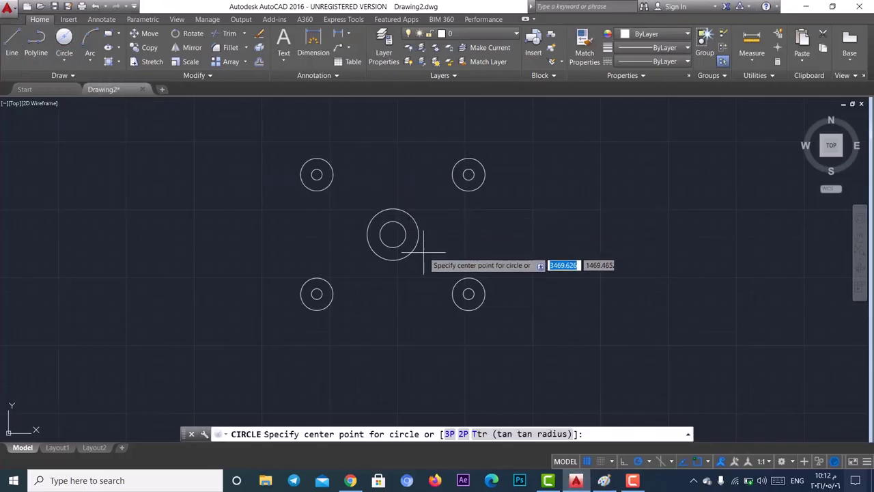
left_click(393, 234)
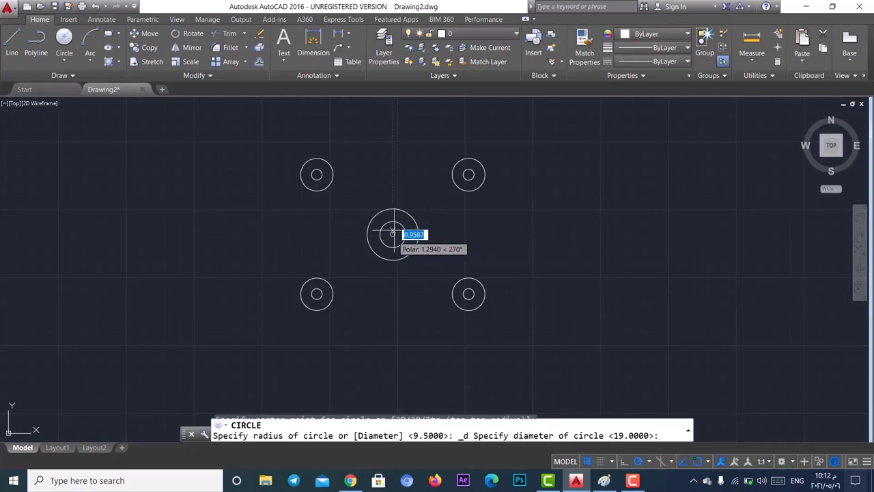
type("88")
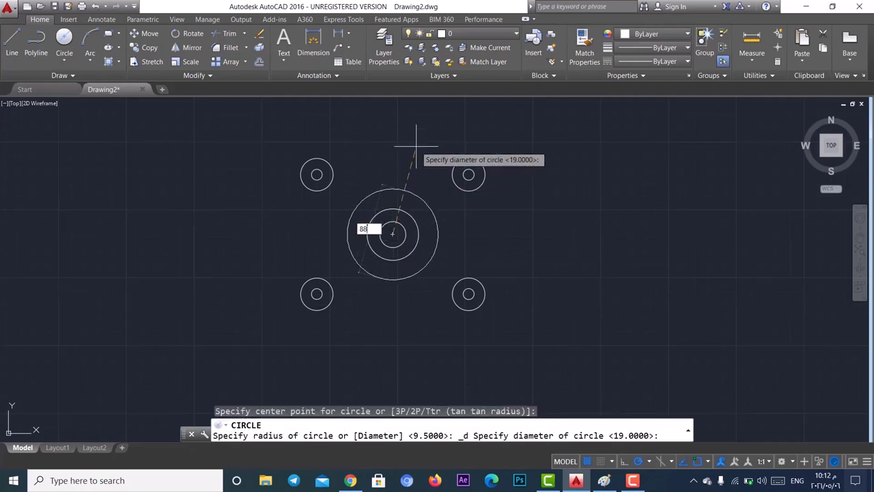
key("Return")
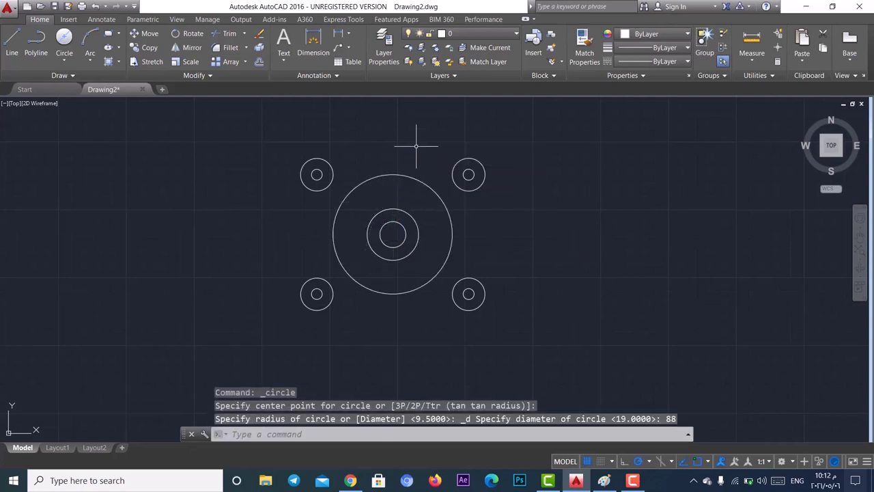
left_click(65, 61)
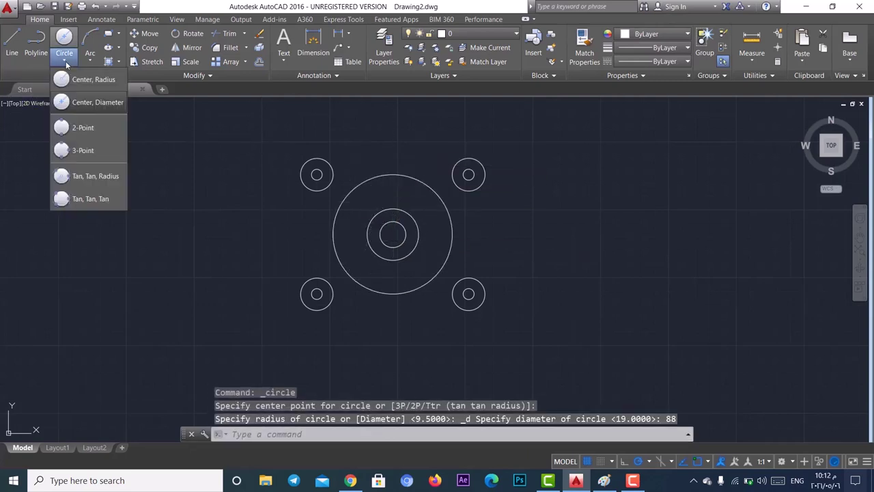
left_click(80, 103)
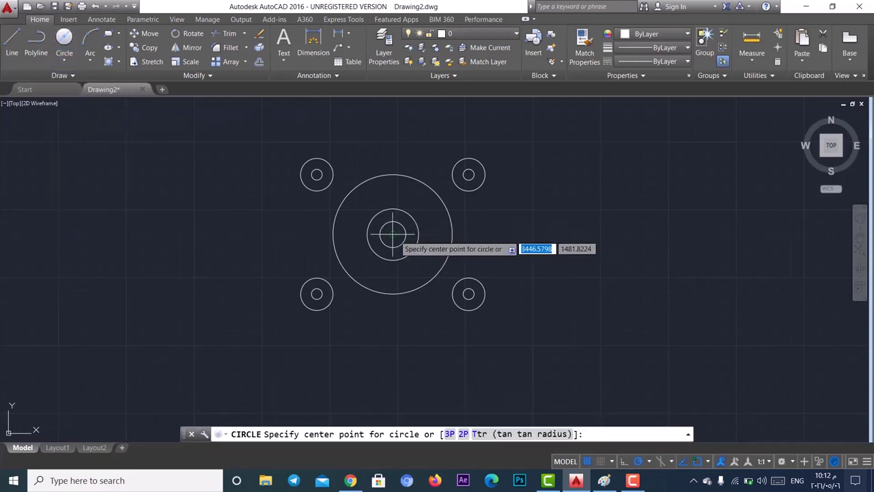
left_click(392, 235)
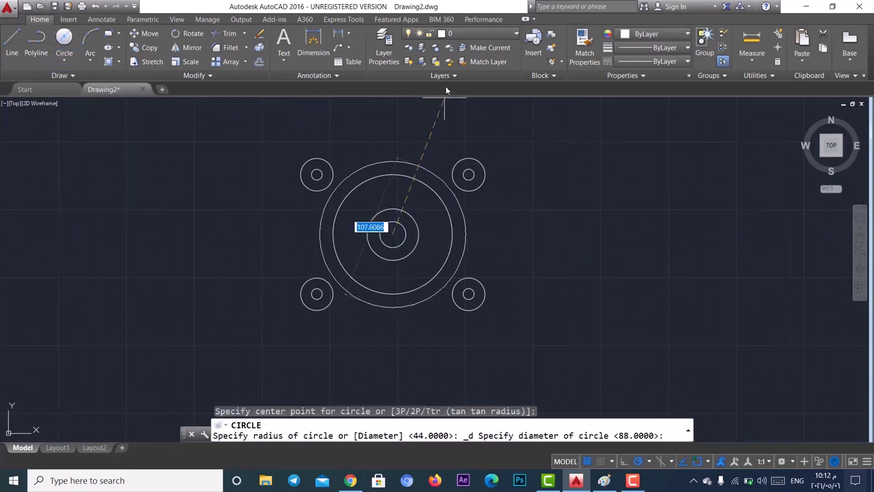
type("112")
key("Return")
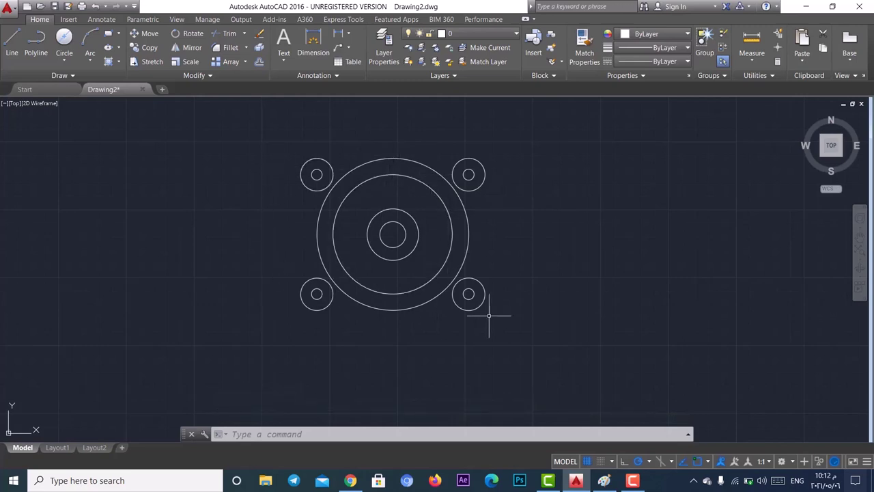
left_click(604, 480)
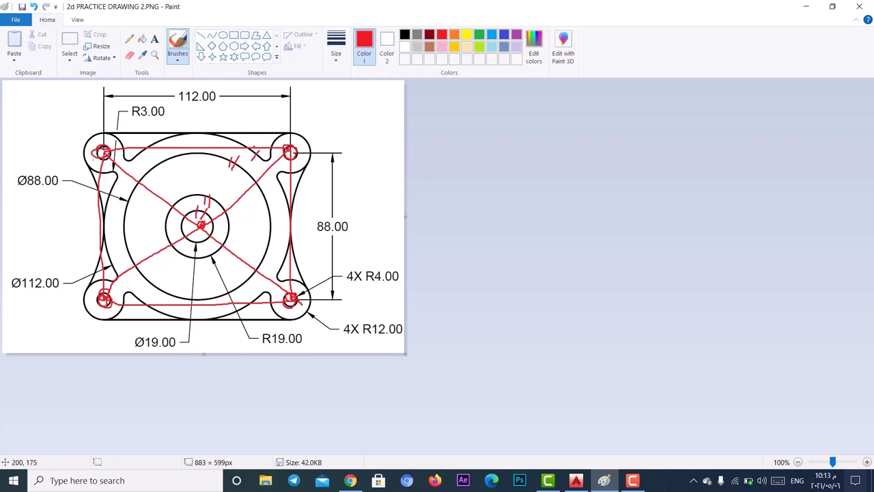
Step: Draw a red line up to the R3.00 label and red strokes around the upper-left hole, undoing two
scroll(119, 152, "up", 1, "ctrl")
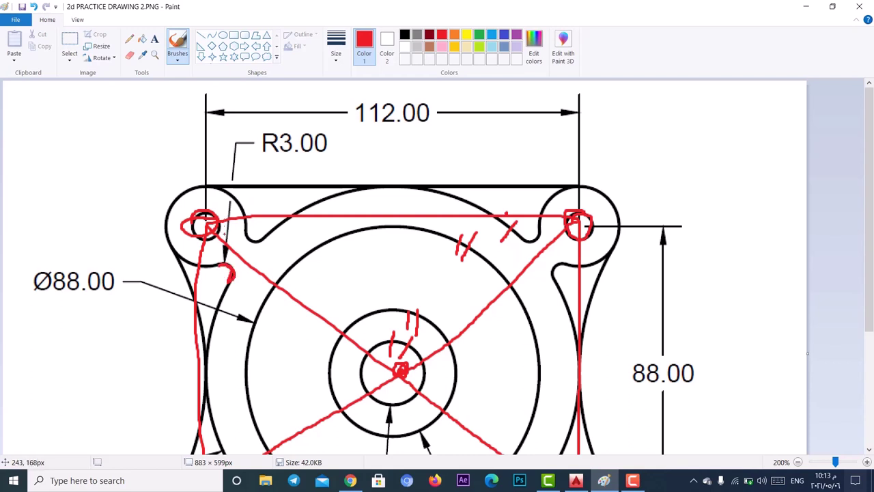
left_click_drag(224, 255, 233, 169)
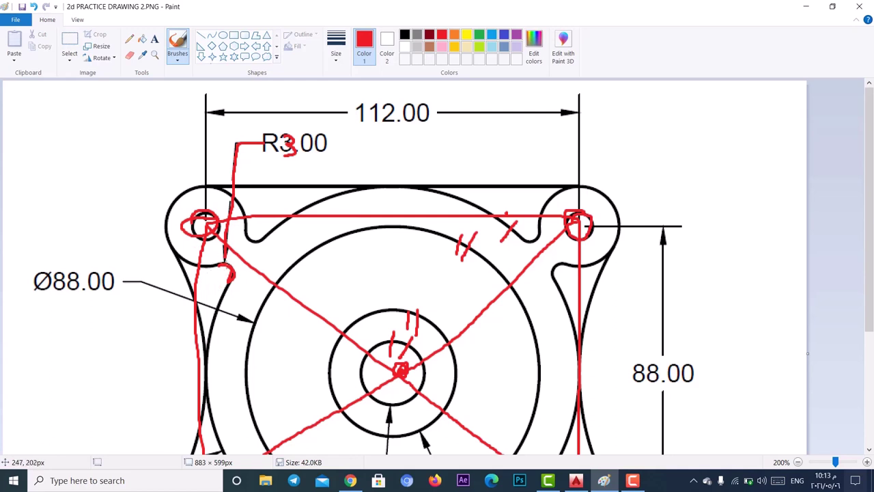
mouse_move(199, 264)
left_mouse_down()
mouse_move(243, 239)
mouse_move(234, 208)
left_mouse_up()
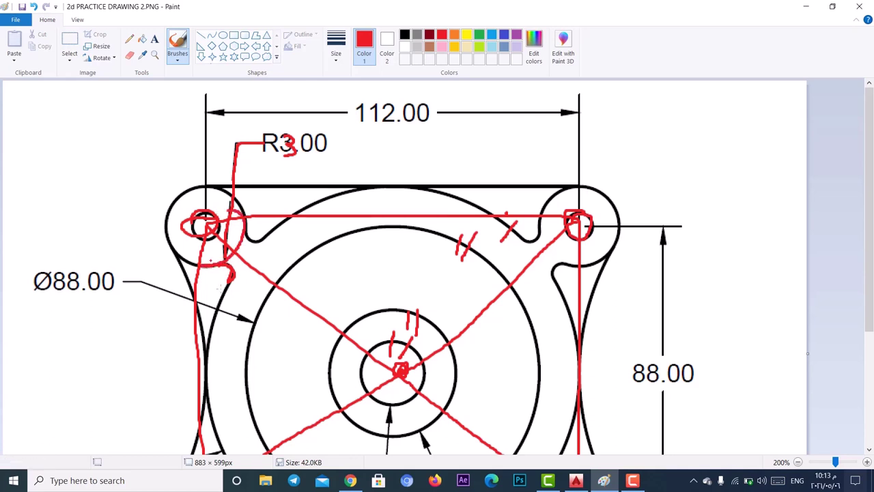
mouse_move(269, 233)
left_mouse_down()
mouse_move(231, 260)
mouse_move(213, 295)
left_mouse_up()
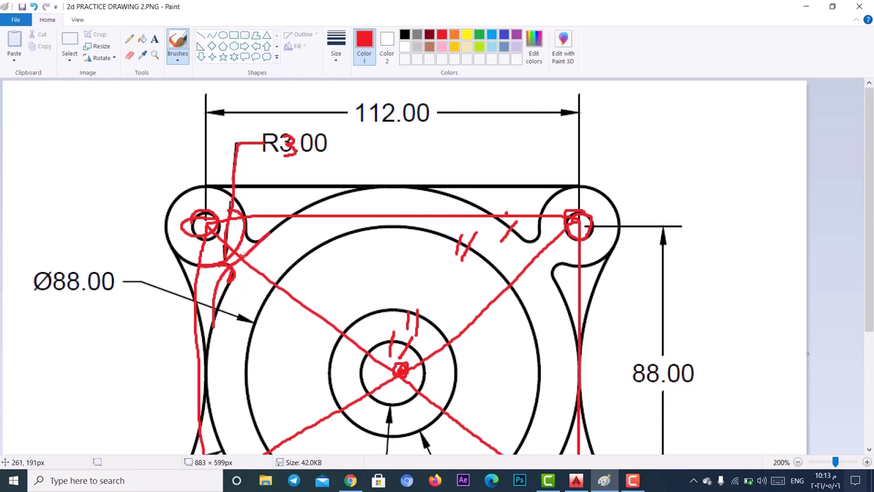
key("ctrl+z")
key("ctrl+z")
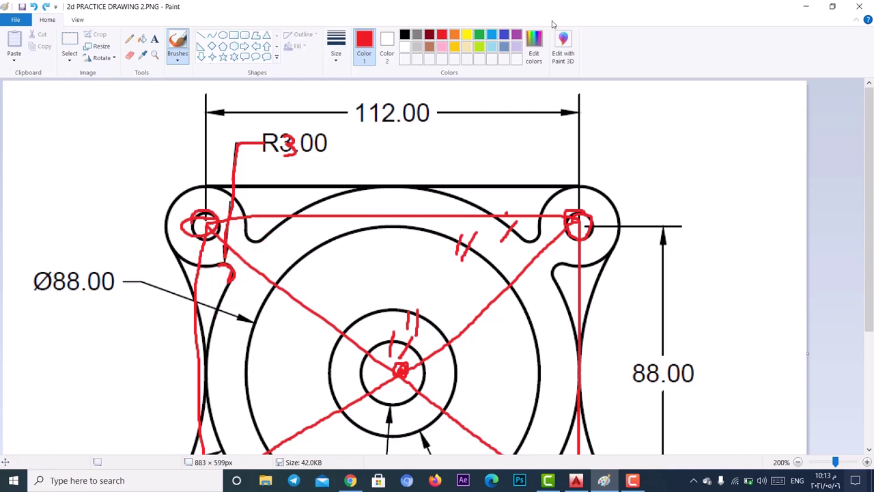
Step: Sketch a green fillet arc near the upper-left hole, then return to AutoCAD
left_click(479, 35)
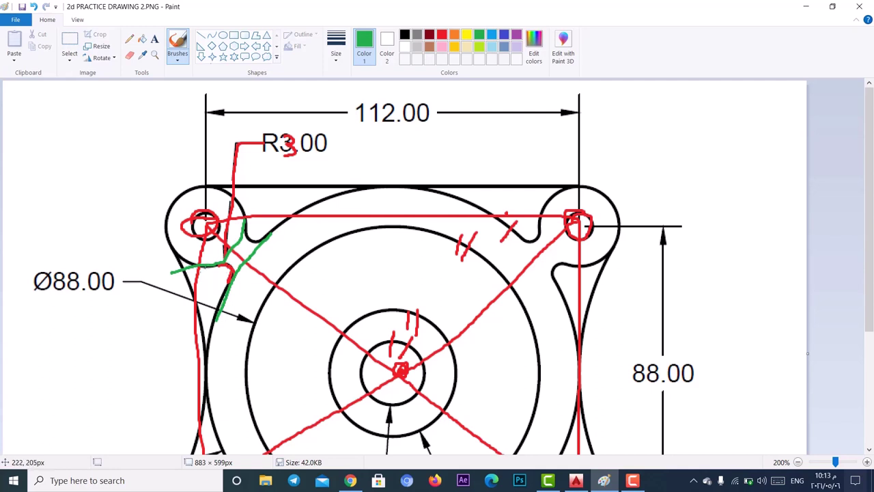
mouse_move(183, 268)
left_mouse_down()
mouse_move(228, 265)
mouse_move(258, 211)
mouse_move(271, 236)
mouse_move(275, 224)
mouse_move(219, 284)
mouse_move(221, 319)
left_mouse_up()
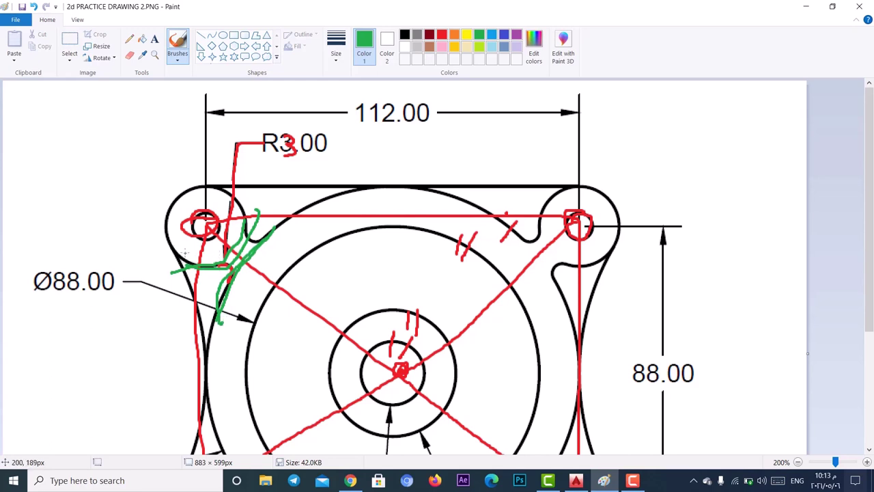
left_click(576, 480)
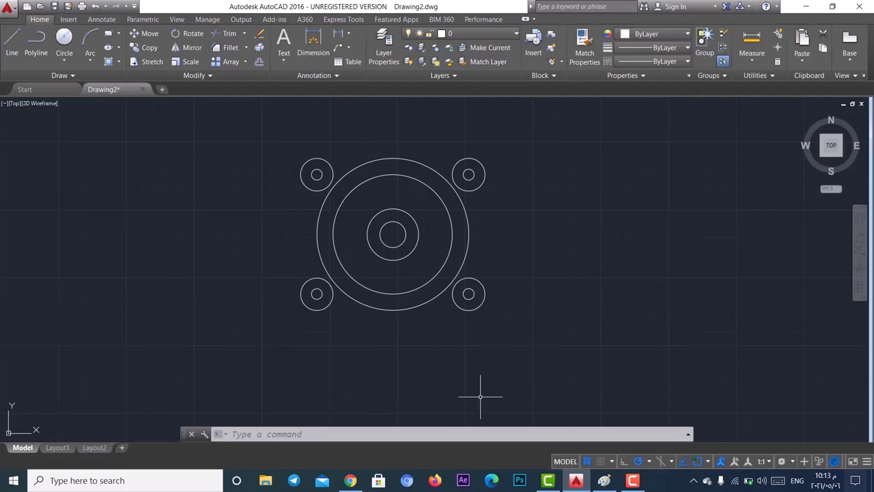
Step: Draw a radius-3 Tan, Tan, Radius circle between the upper-left lug and the large circle
left_click(65, 62)
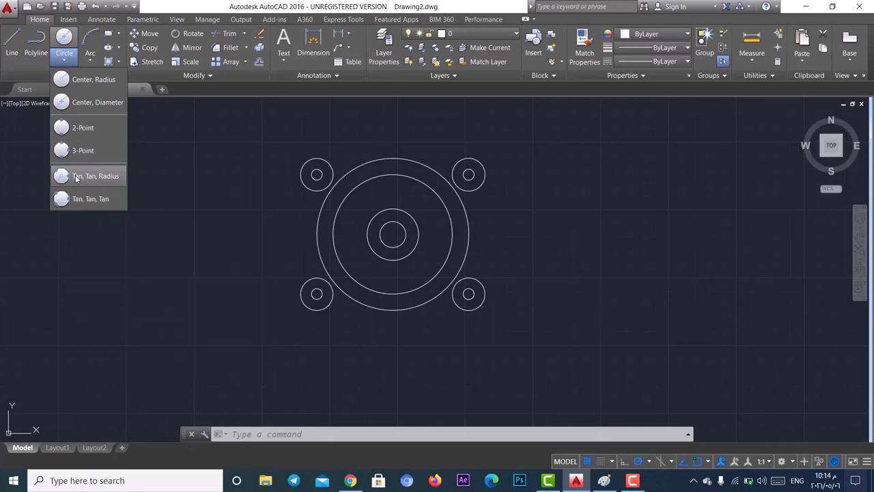
left_click(74, 176)
scroll(344, 188, "up", 2)
scroll(343, 188, "up", 2)
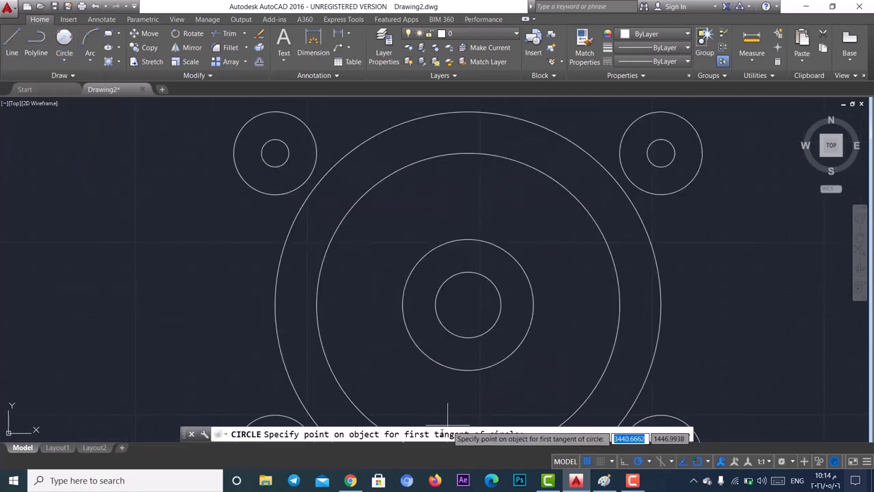
left_click(315, 167)
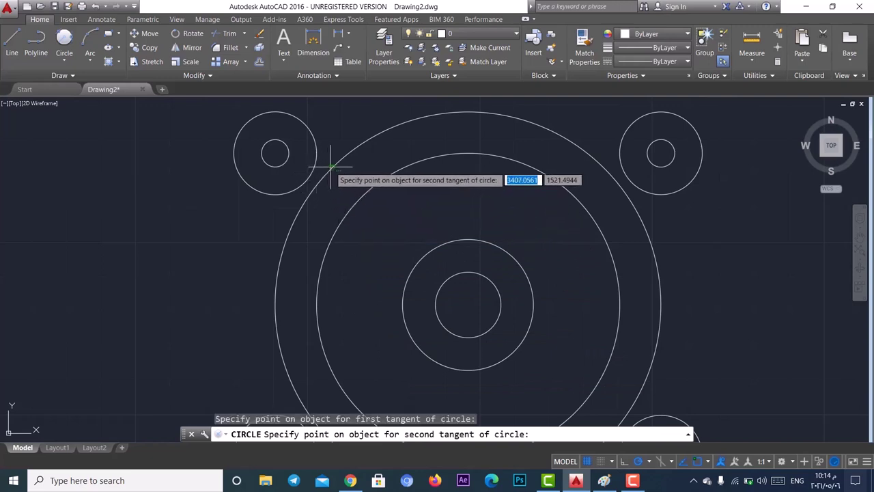
left_click(332, 166)
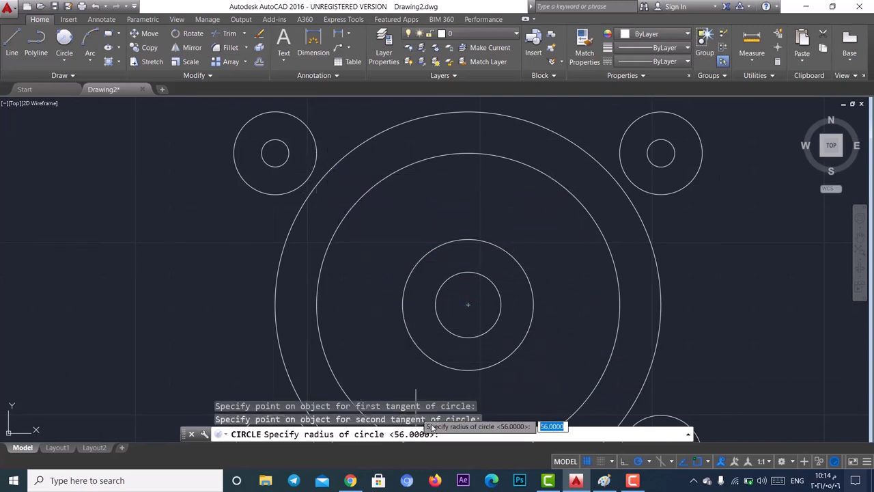
left_click(605, 480)
left_click(604, 480)
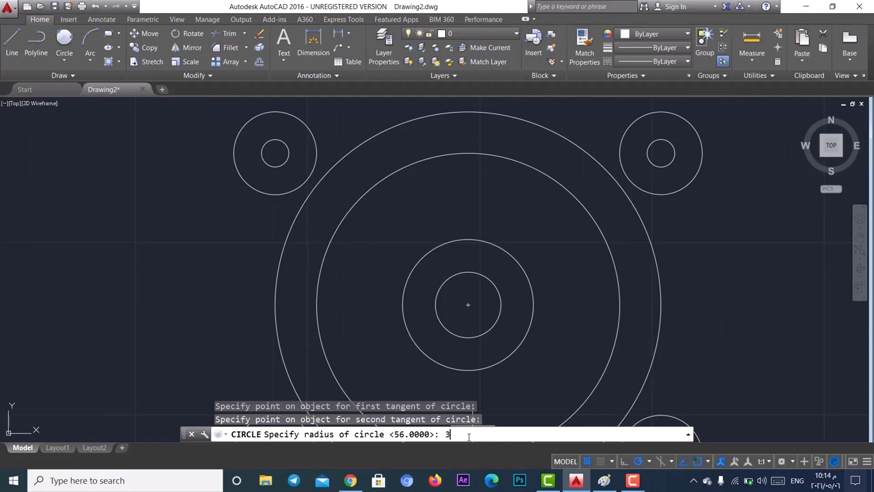
key("Return")
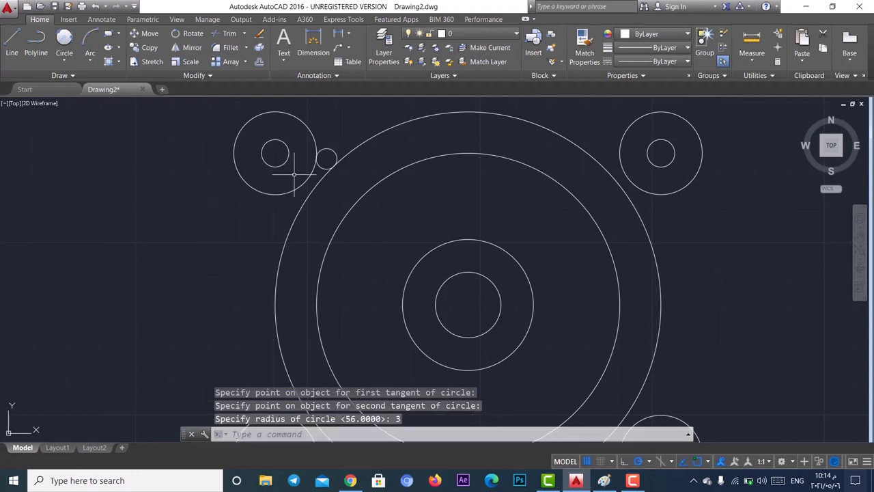
Step: Add another radius-3 tangent circle between the large circle and the upper-right lug
left_click(64, 63)
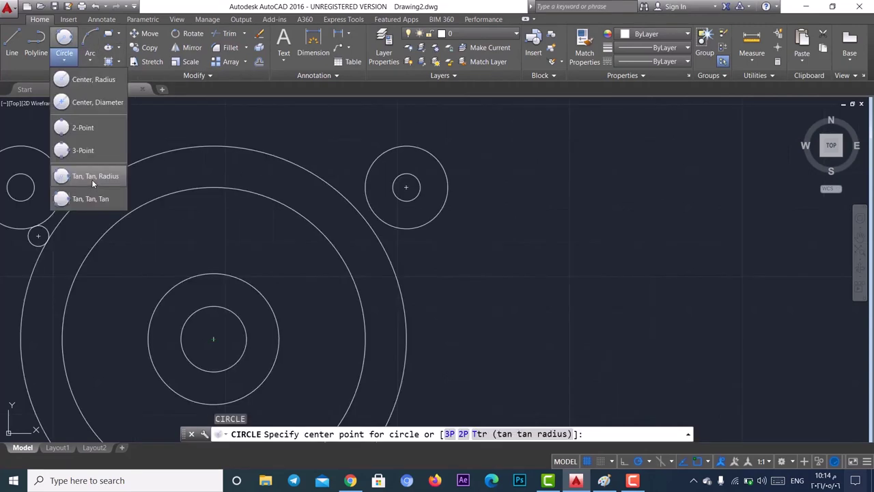
left_click(92, 178)
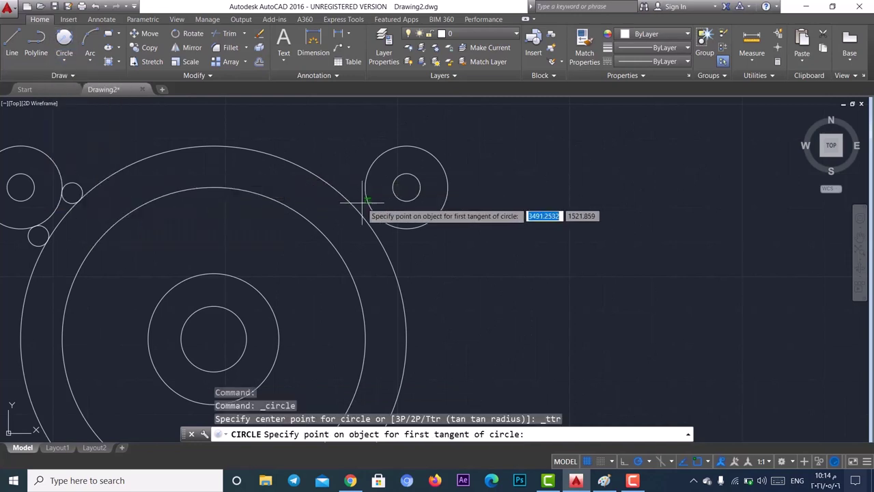
left_click(343, 191)
left_click(367, 185)
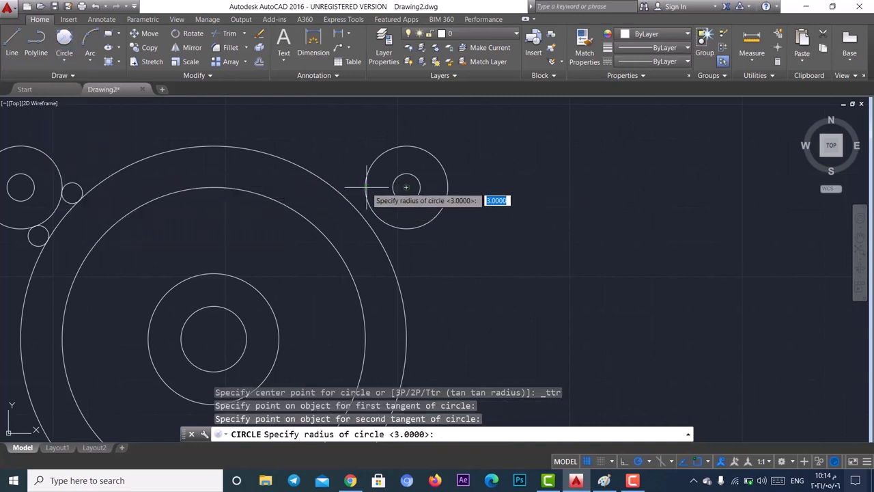
type("3")
key("Return")
Step: Add a second radius-3 tangent circle between the upper-right lug and the large circle
scroll(449, 172, "down", 3)
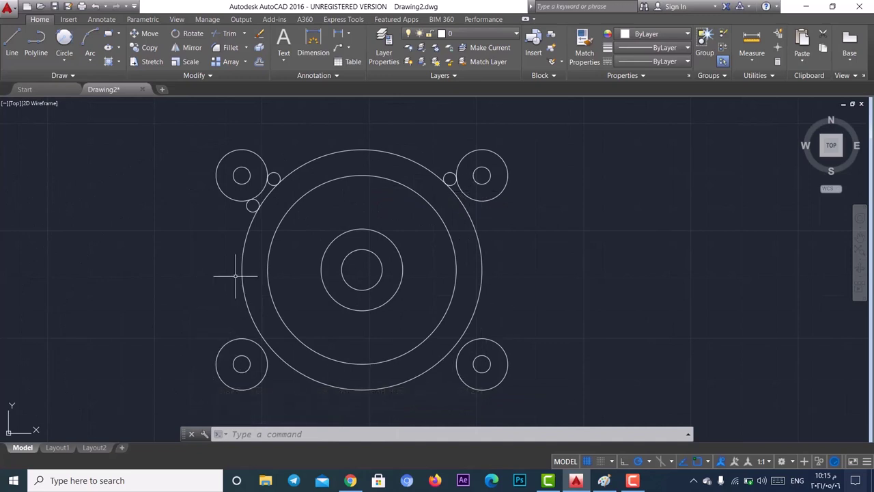
left_click(64, 61)
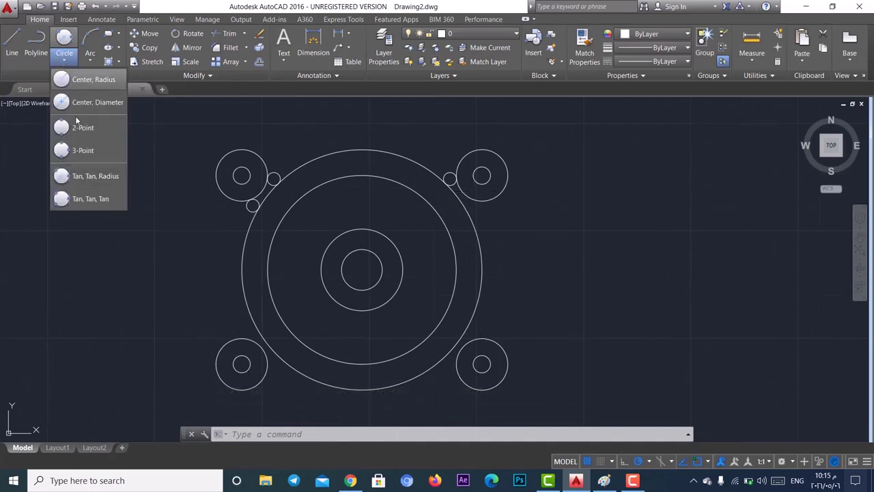
left_click(88, 176)
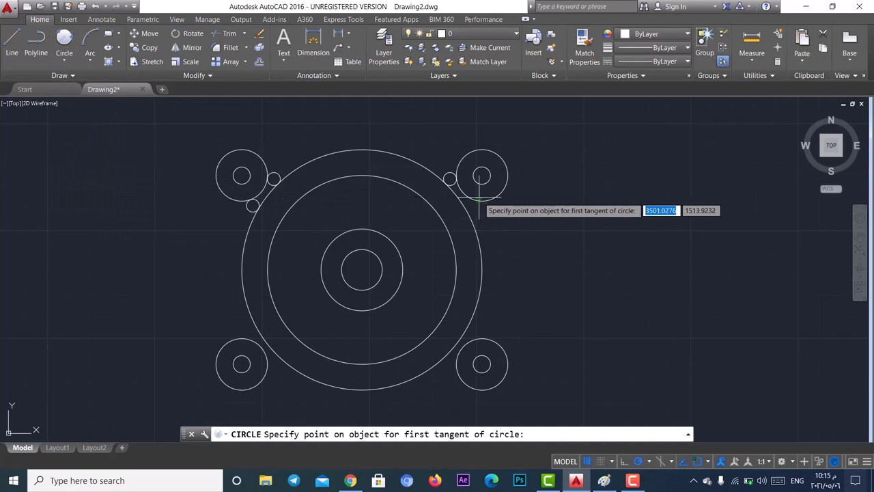
left_click(457, 184)
left_click(465, 207)
type("3")
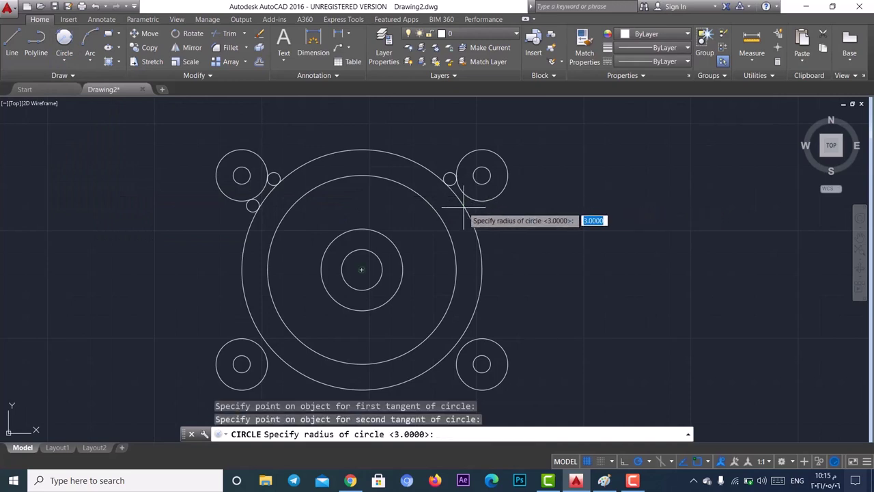
key("Return")
Step: Add two radius-3 tangent circles on both sides of the lower-right lug
left_click(69, 62)
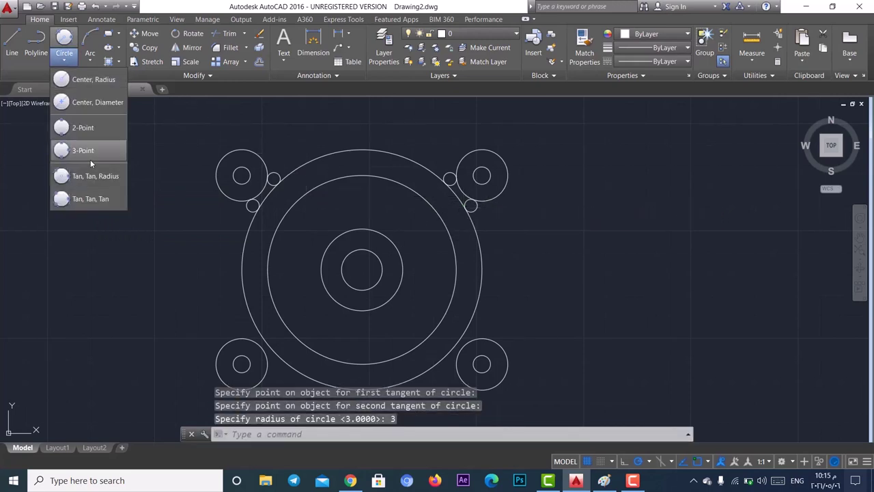
left_click(90, 176)
left_click(464, 345)
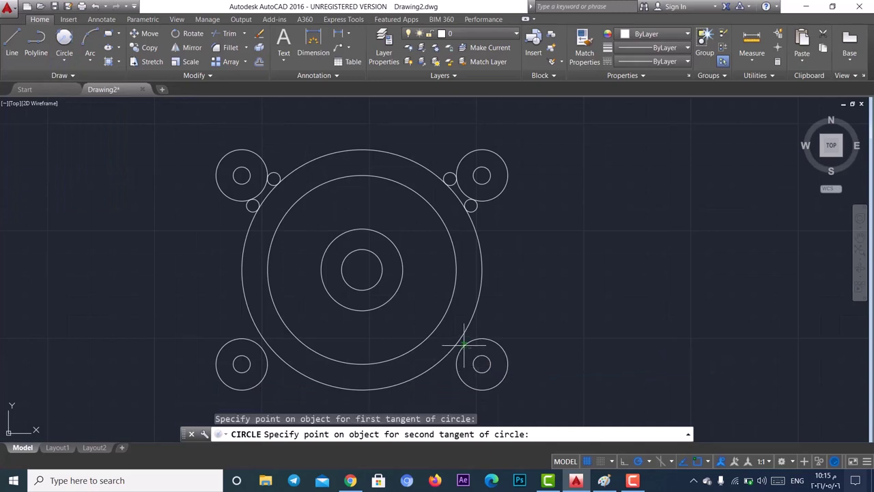
left_click(463, 334)
key("Return")
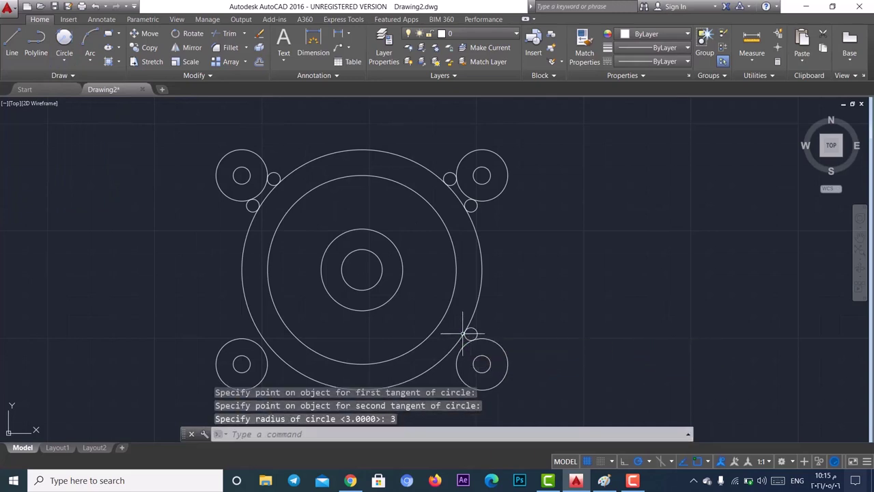
left_click(85, 179)
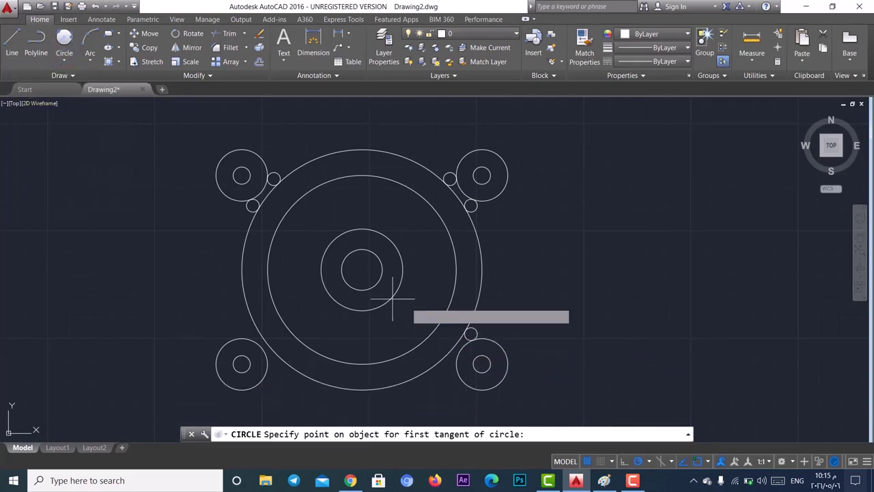
left_click(455, 364)
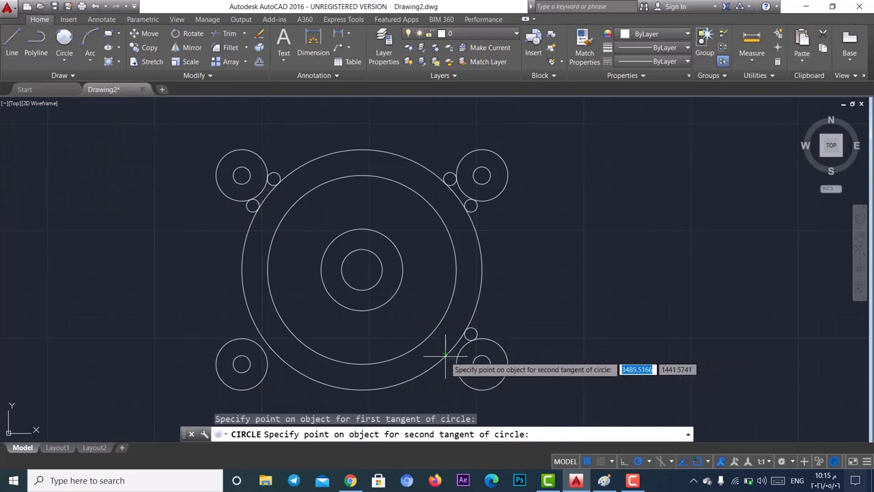
left_click(447, 357)
type("3")
key("Return")
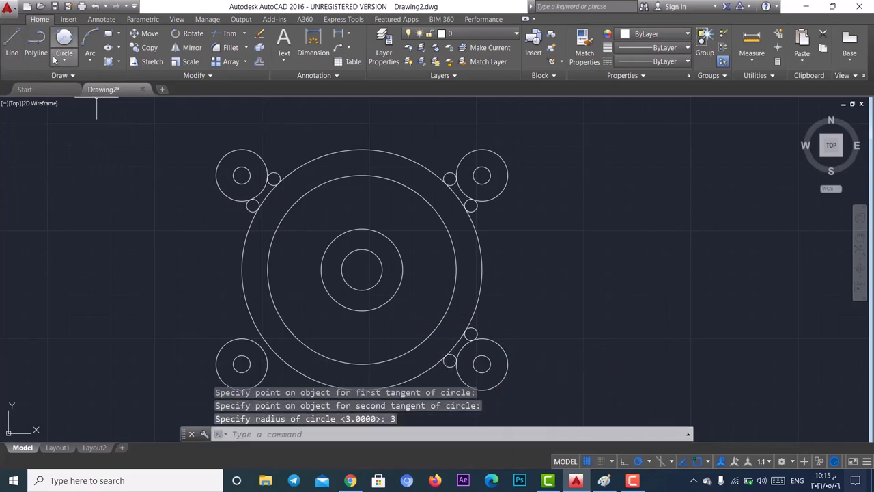
Step: Add a radius-3 tangent circle between the lower-left lug and the large circle
left_click(64, 60)
left_click(84, 180)
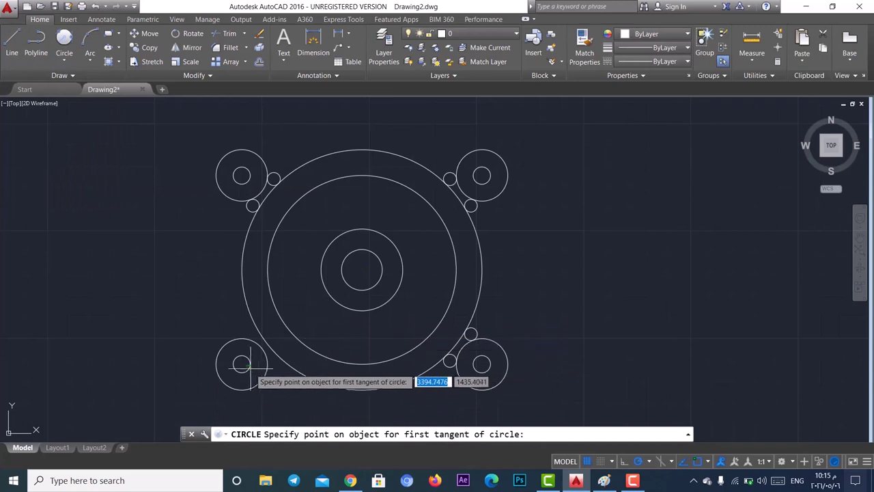
left_click(263, 348)
left_click(272, 354)
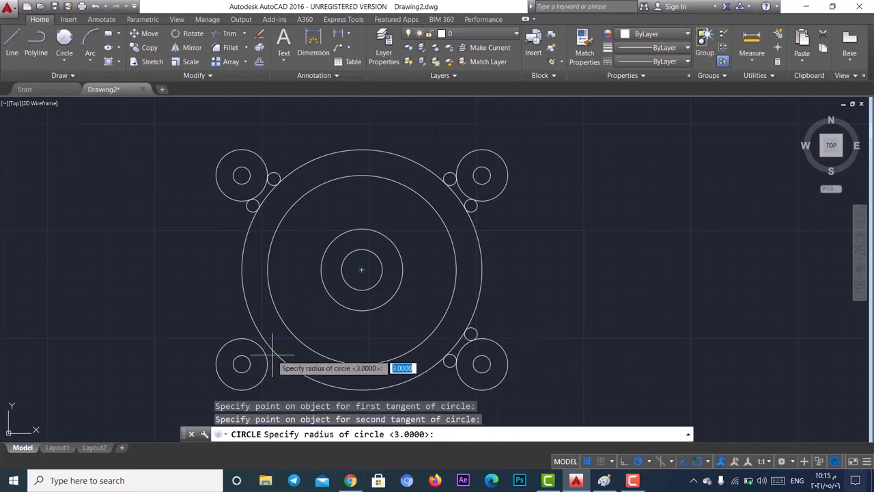
type("3")
key("Return")
Step: Finish the lower-left lug's second radius-3 circle, zoom in, and switch to the Paint reference
left_click(64, 60)
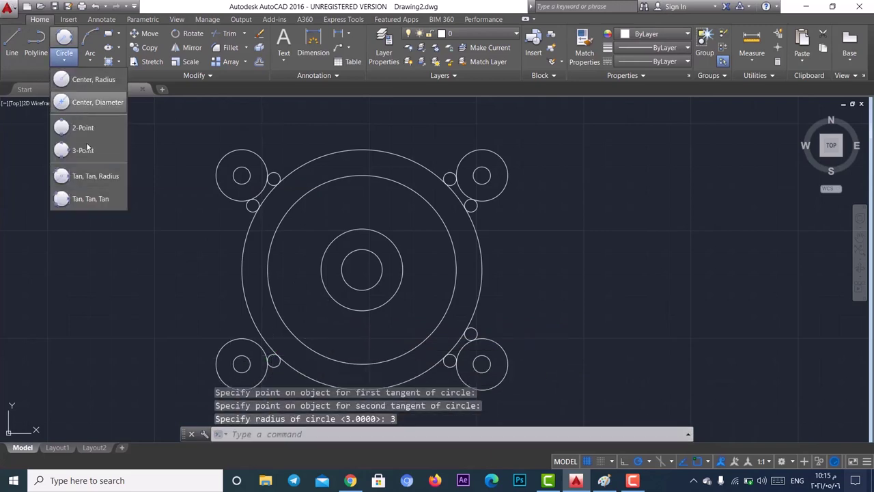
left_click(84, 176)
left_click(239, 338)
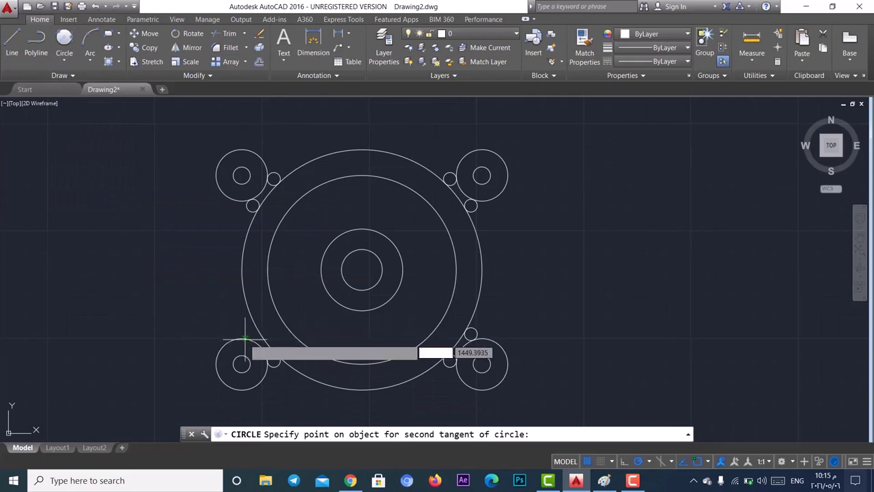
left_click(253, 326)
type("3")
key("Return")
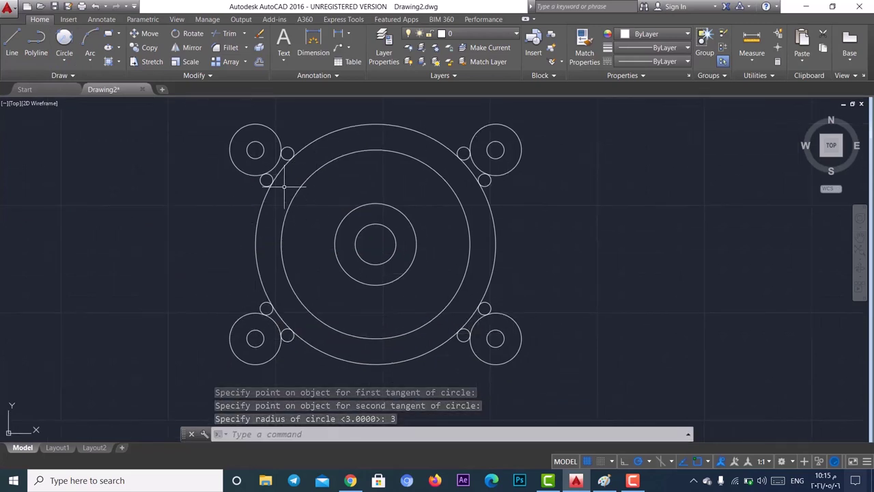
scroll(265, 235, "up", 2)
scroll(265, 236, "up", 4)
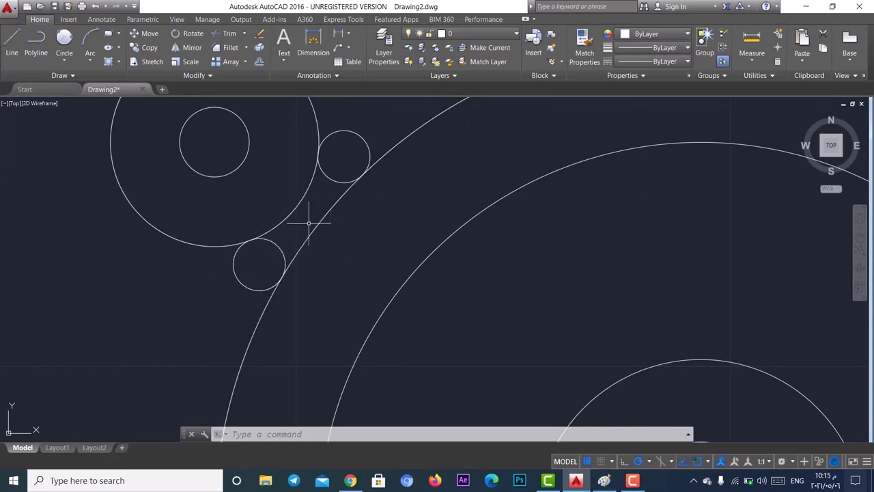
left_click(604, 480)
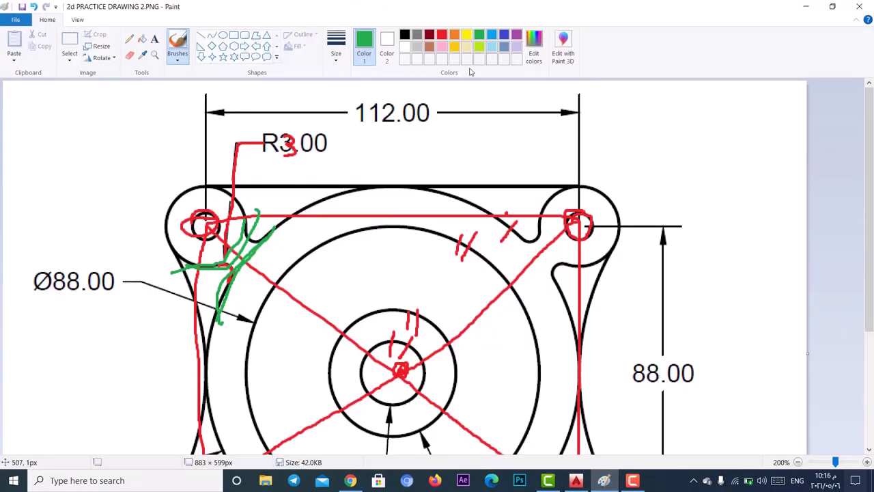
Step: Erase the green marks near the upper-left hole in Paint, then return to AutoCAD
left_click(129, 56)
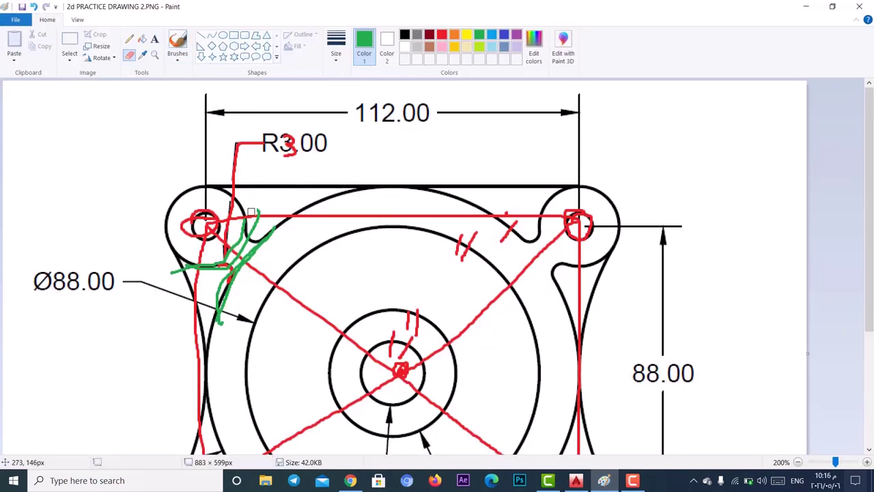
key("ctrl+z")
key("ctrl+y")
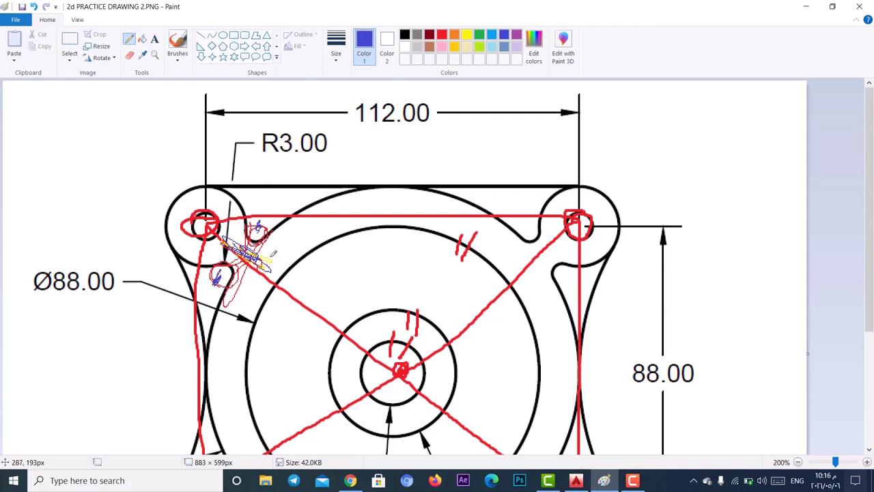
left_click(577, 481)
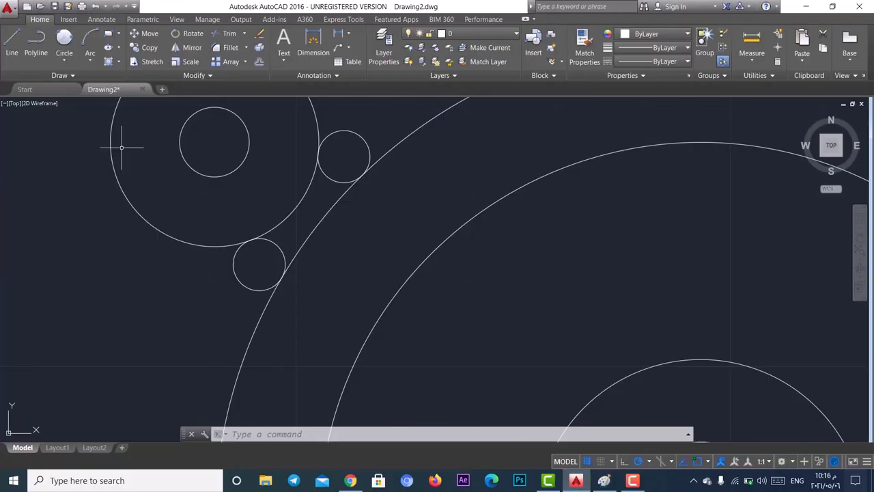
Step: Run TRIM with all edges and cut away the excess small-circle and lug arcs at the first lug
left_click(216, 36)
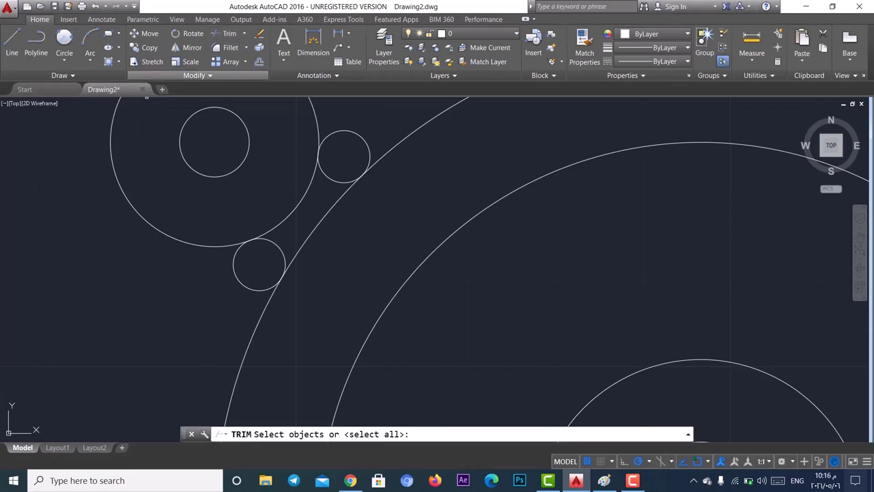
key("Return")
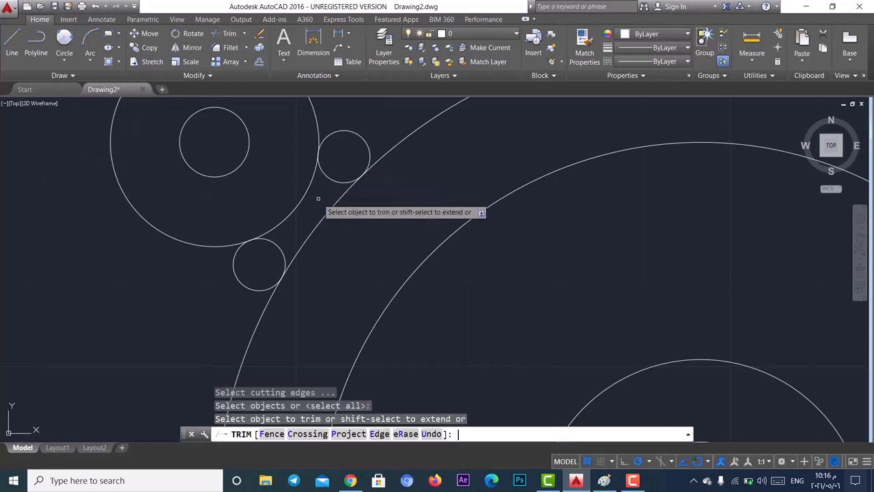
key("ctrl+z")
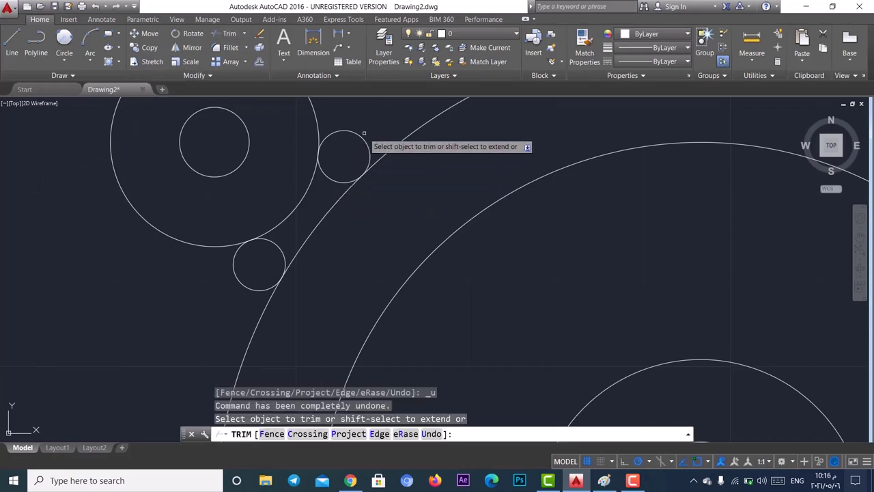
left_click(353, 140)
left_click(284, 214)
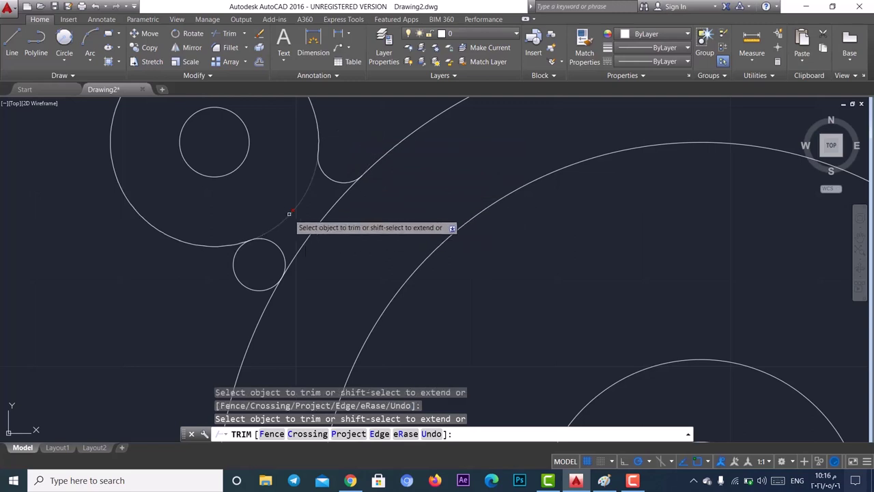
left_click(320, 224)
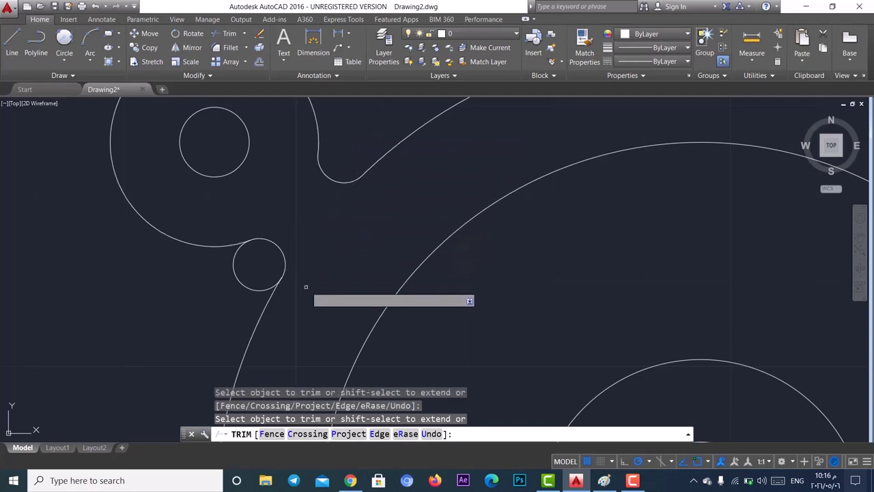
left_click(241, 280)
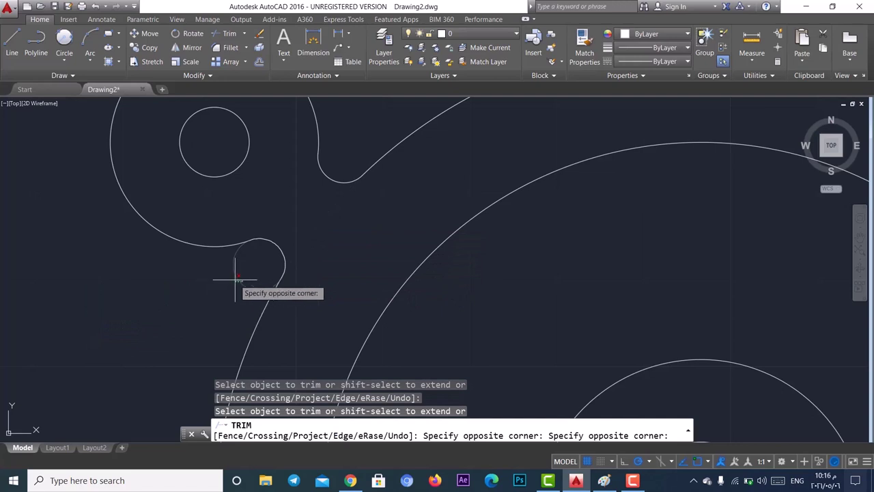
left_click(236, 281)
Step: Trim the leftover circle and arc pieces at the right-hand and bottom-right lugs
scroll(271, 280, "down", 4)
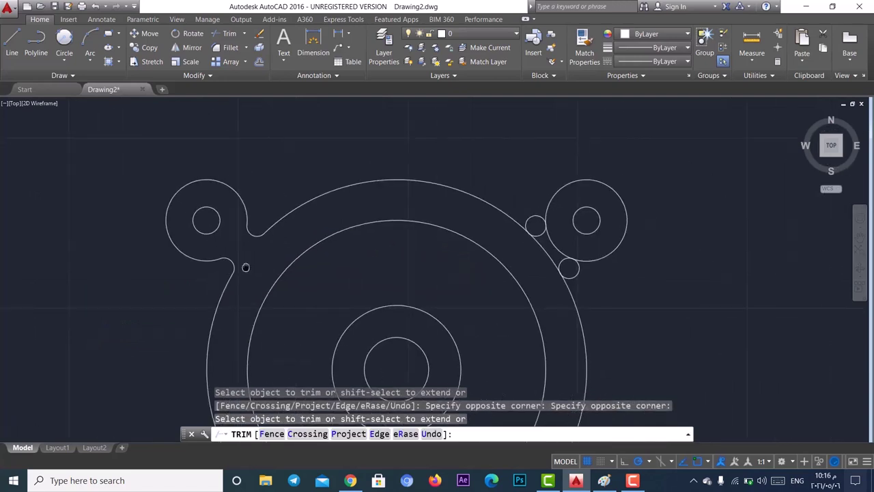
middle_click_drag(266, 193, 183, 195)
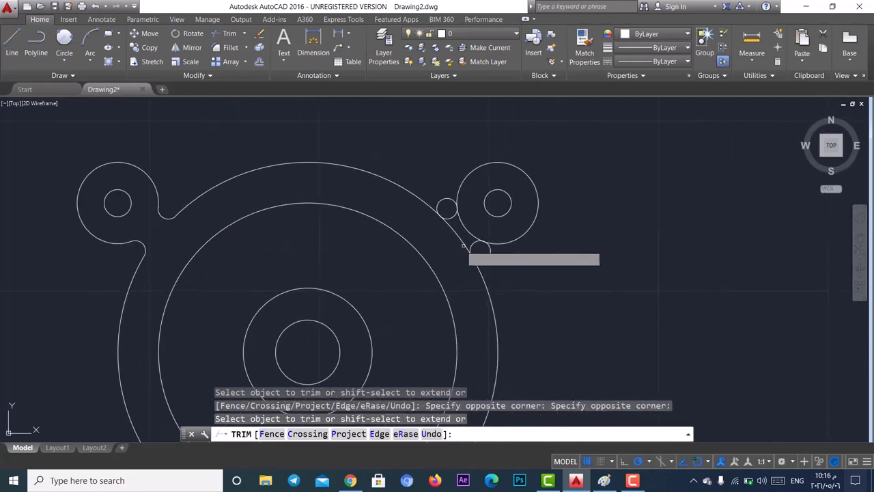
left_click(471, 222)
left_click(444, 263)
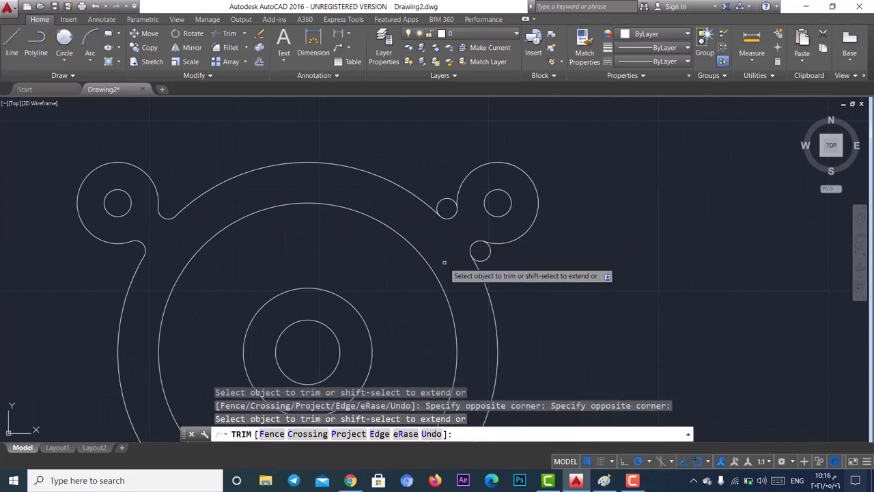
left_click(442, 198)
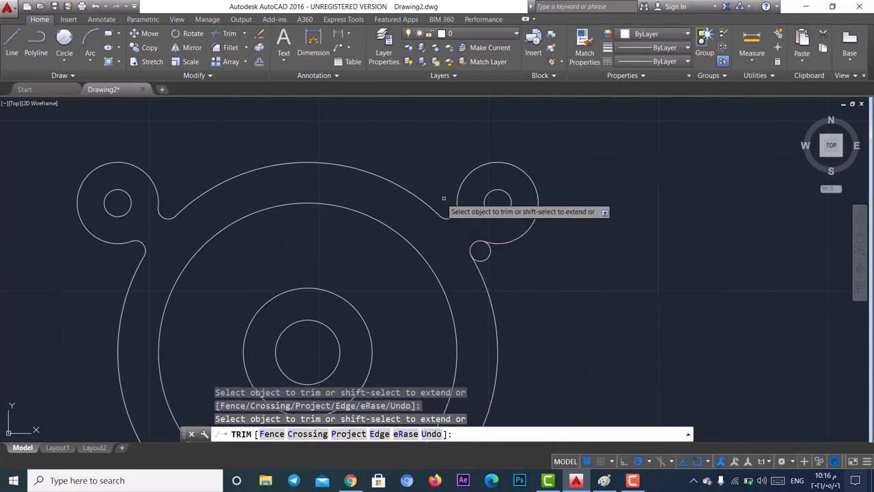
left_click(479, 261)
middle_click_drag(478, 409, 487, 280)
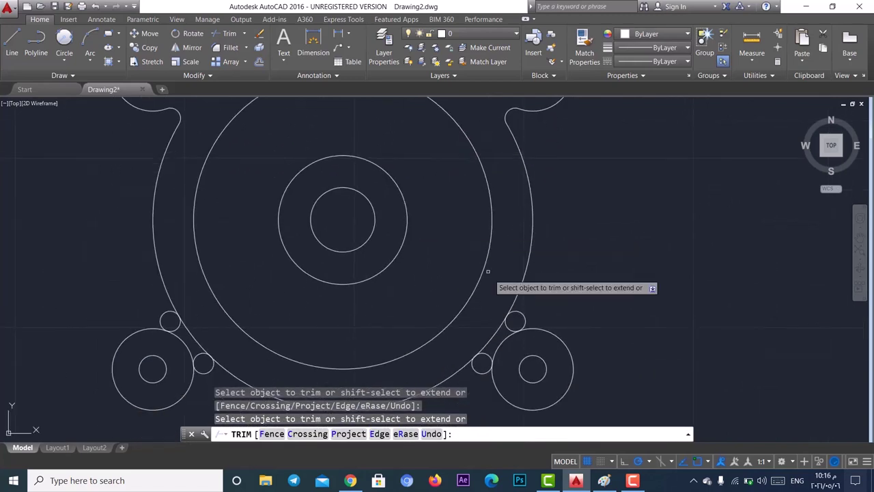
scroll(485, 285, "up", 3)
left_click(482, 286)
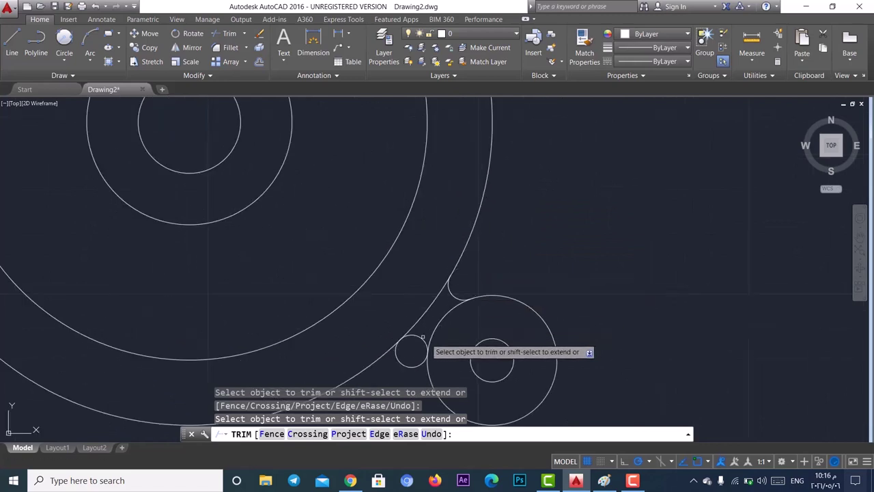
left_click(416, 305)
left_click(450, 327)
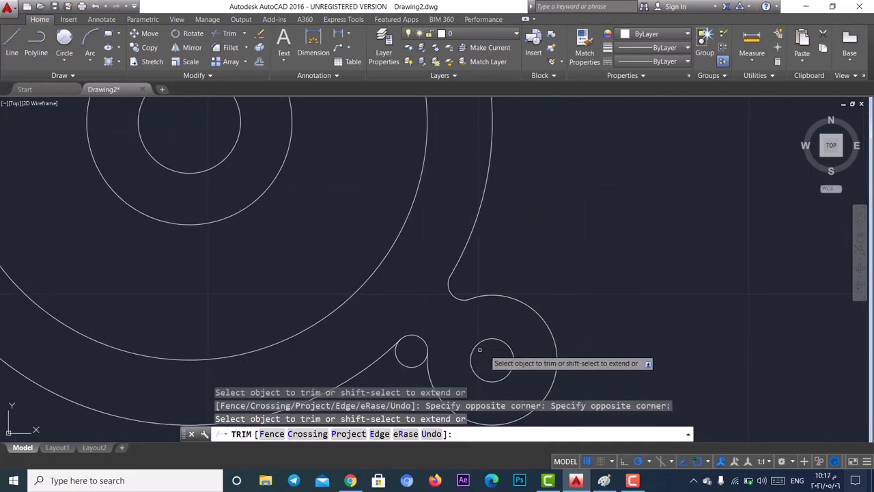
left_click(403, 363)
Step: Trim the small-circle leftovers at the bottom-left lug and view the whole flanged part
middle_click_drag(332, 375, 599, 263)
left_click(239, 247)
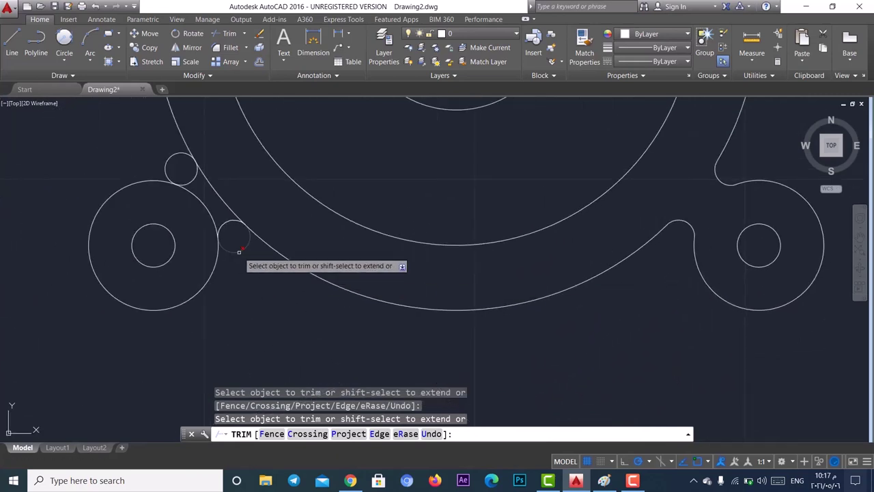
left_click(224, 185)
left_click(195, 215)
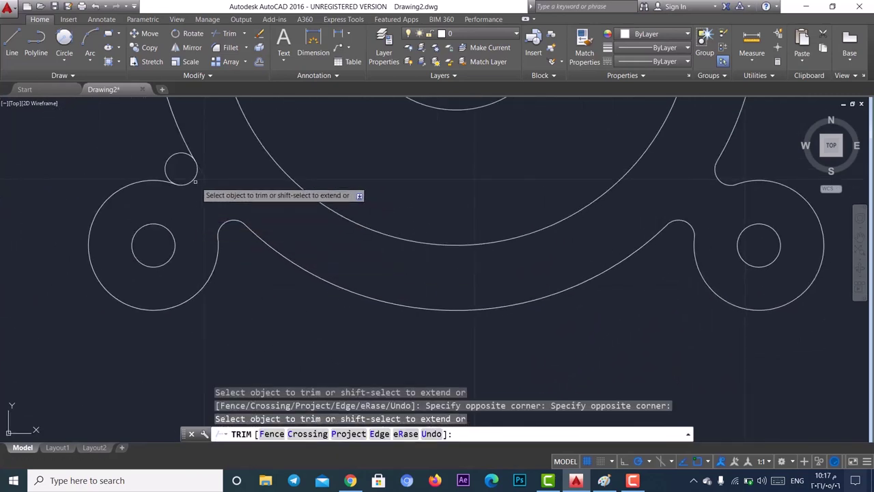
scroll(307, 180, "down", 4)
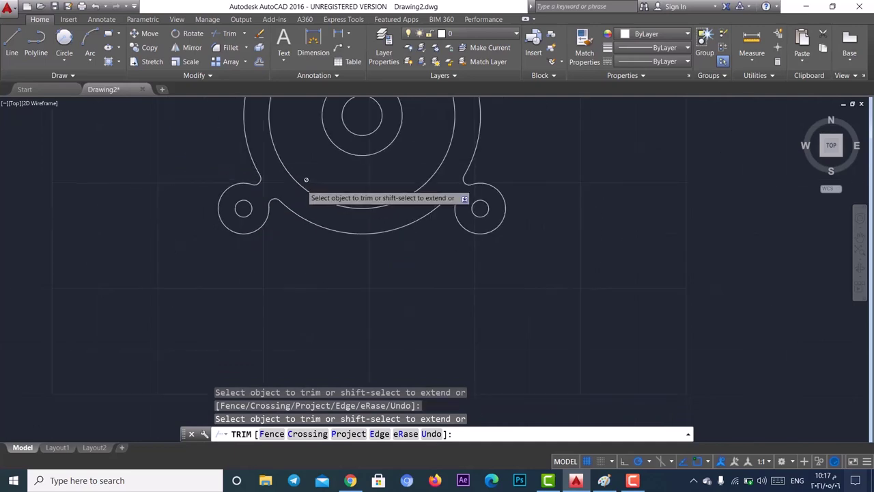
middle_click_drag(337, 243, 323, 277)
key("alt+Tab")
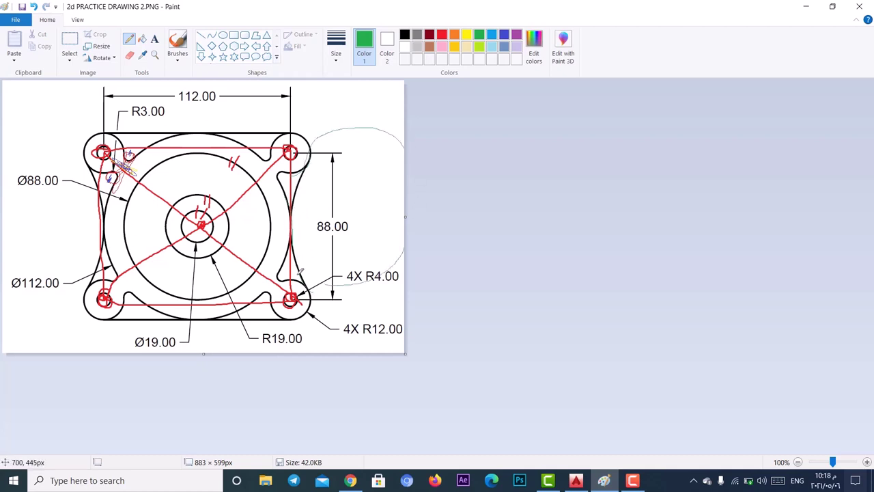
Step: Return to the AutoCAD drawing after reviewing the reference dimensions
left_click(576, 480)
Step: Make a Tan, Tan, Tan circle on the left lugs and ring, trimming it to a concave arc
left_click(64, 60)
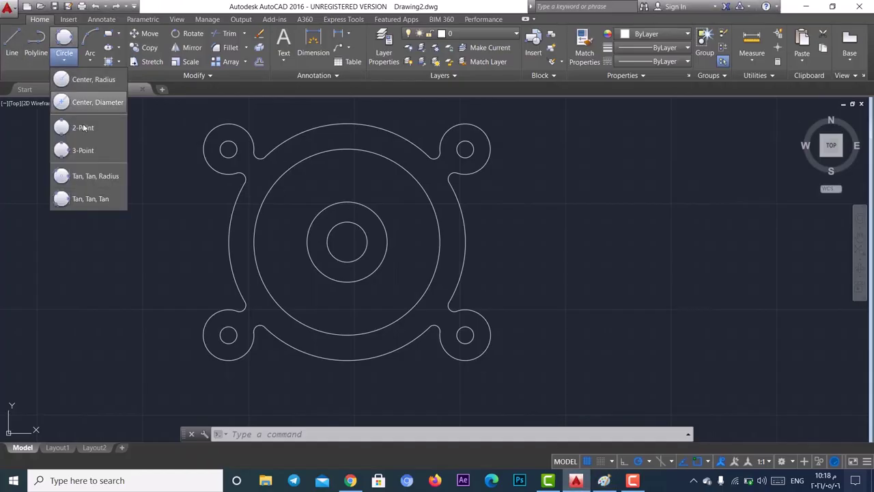
left_click(89, 199)
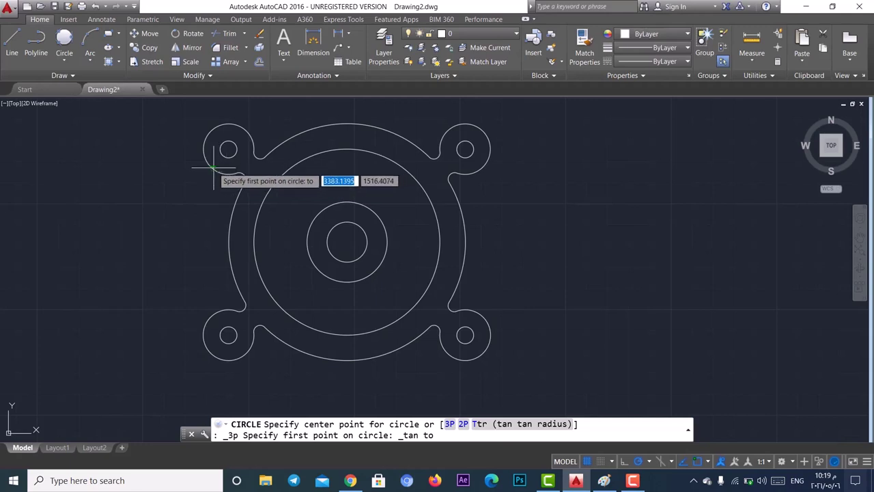
left_click(204, 172)
left_click(229, 242)
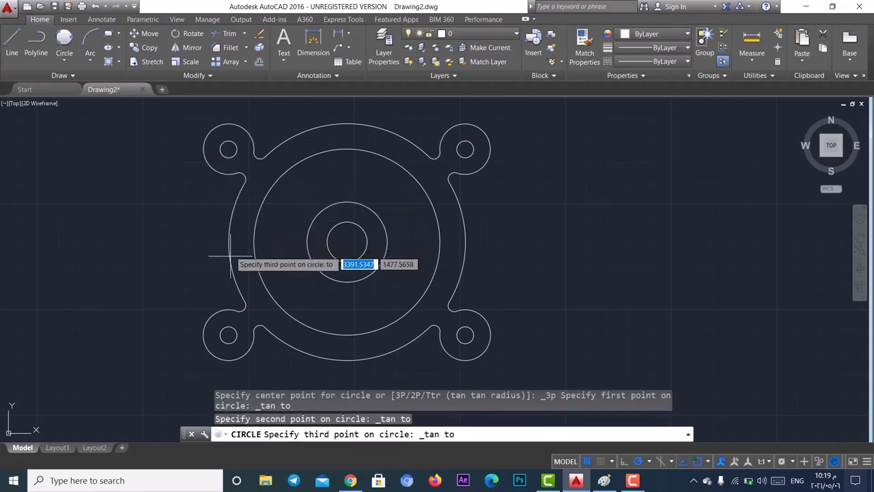
left_click(222, 309)
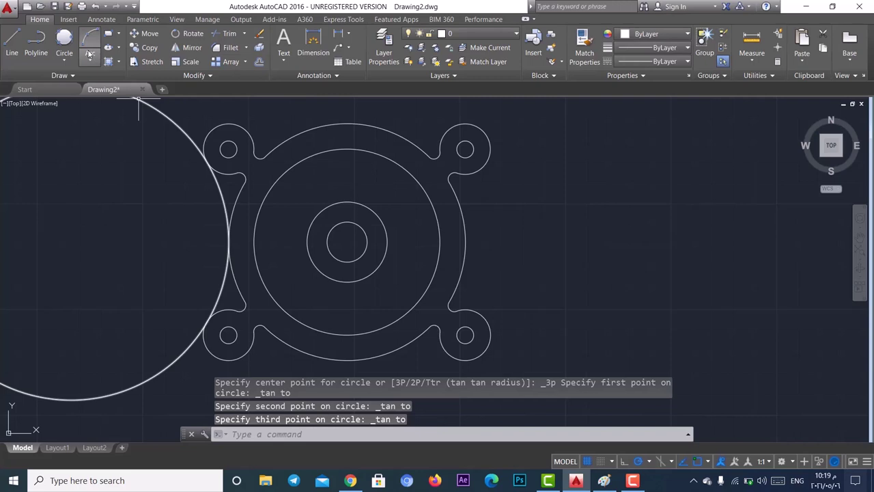
left_click(226, 34)
key("Return")
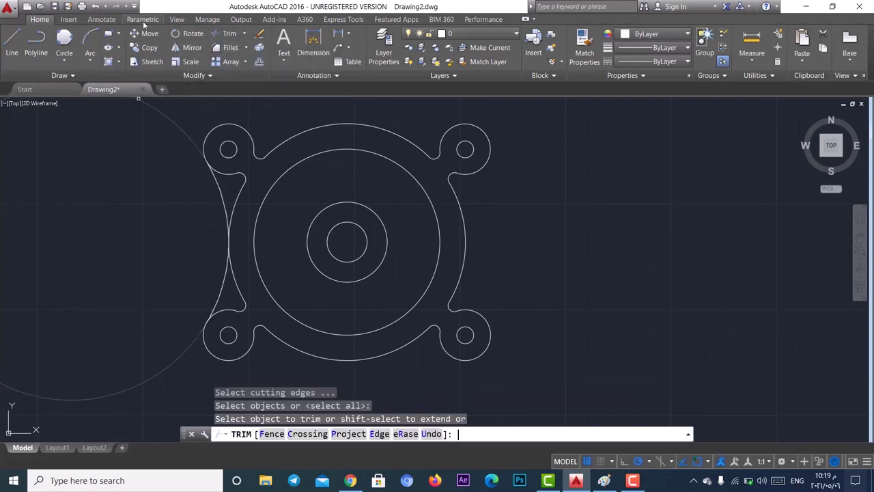
left_click(179, 124)
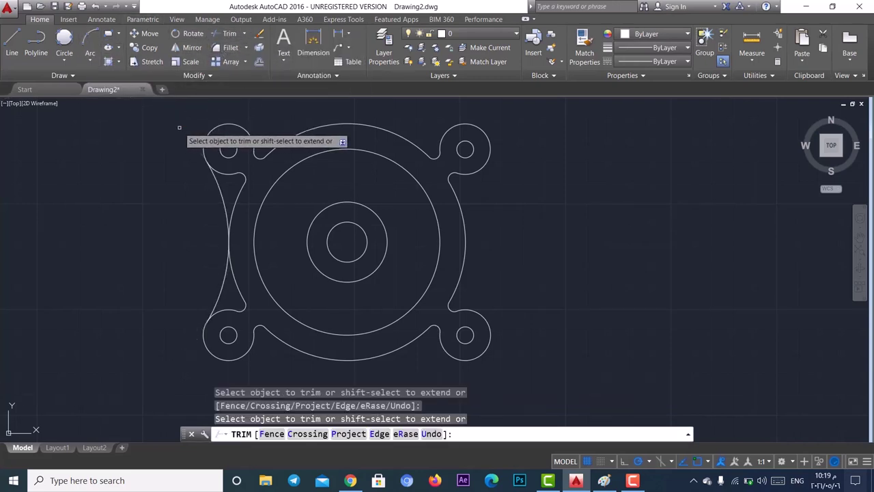
Step: Create the matching right-side concave arc from a Tan, Tan, Tan circle, trimming its outer part
left_click(65, 62)
left_click(81, 200)
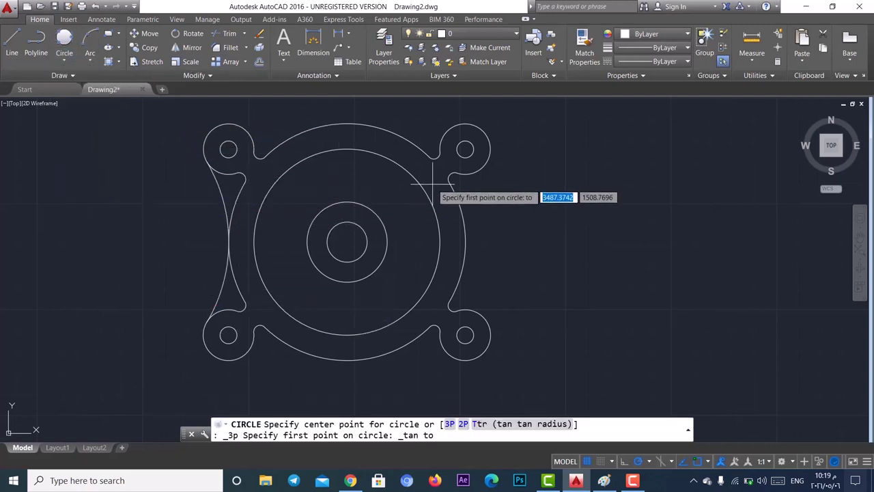
left_click(481, 166)
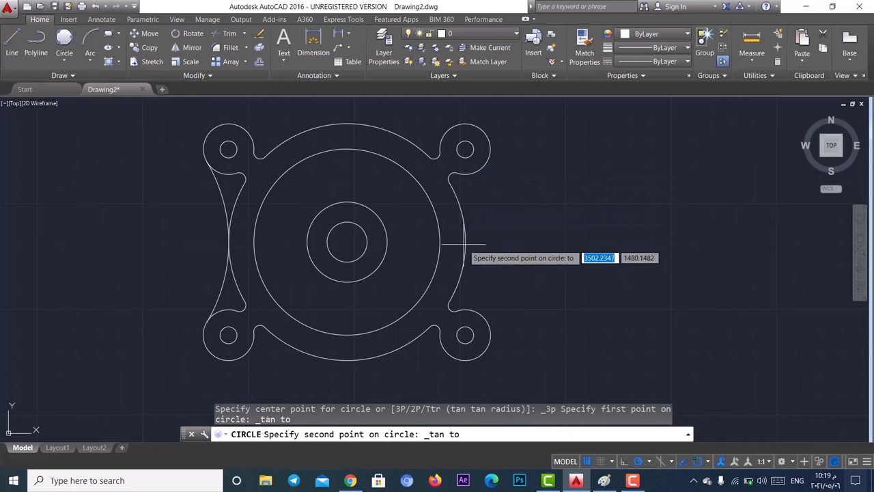
left_click(464, 236)
left_click(478, 307)
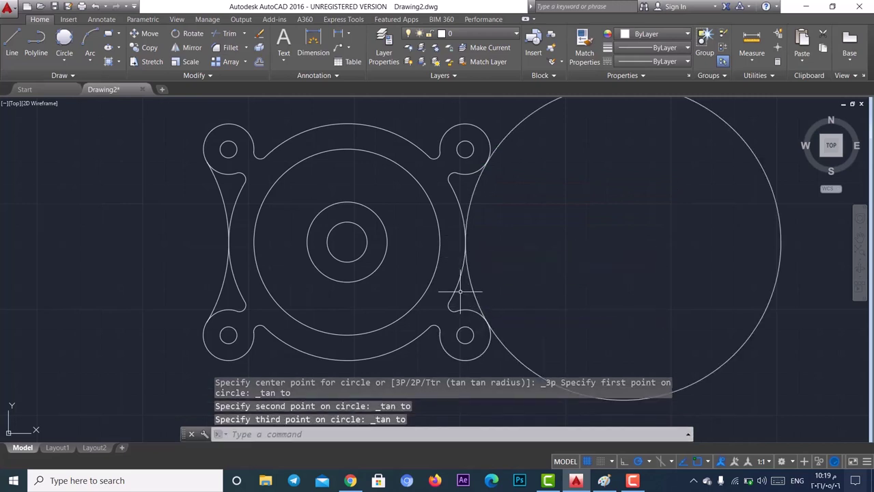
left_click(229, 36)
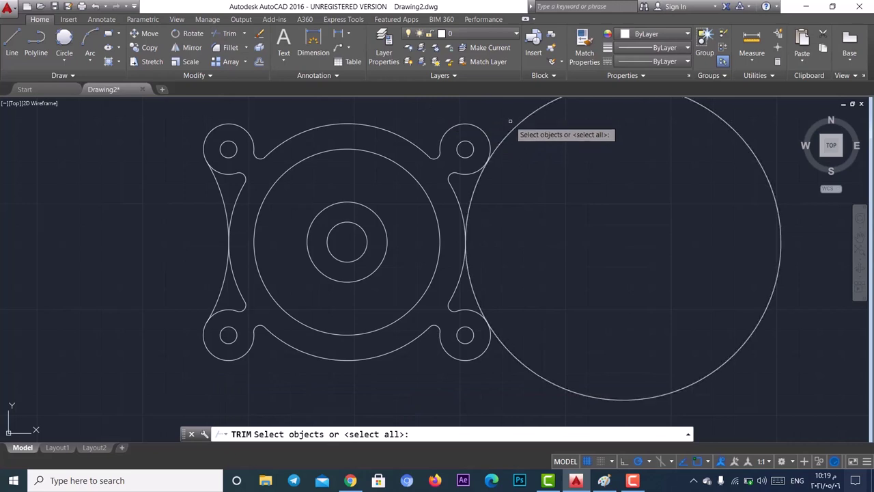
key("Return")
left_click(513, 129)
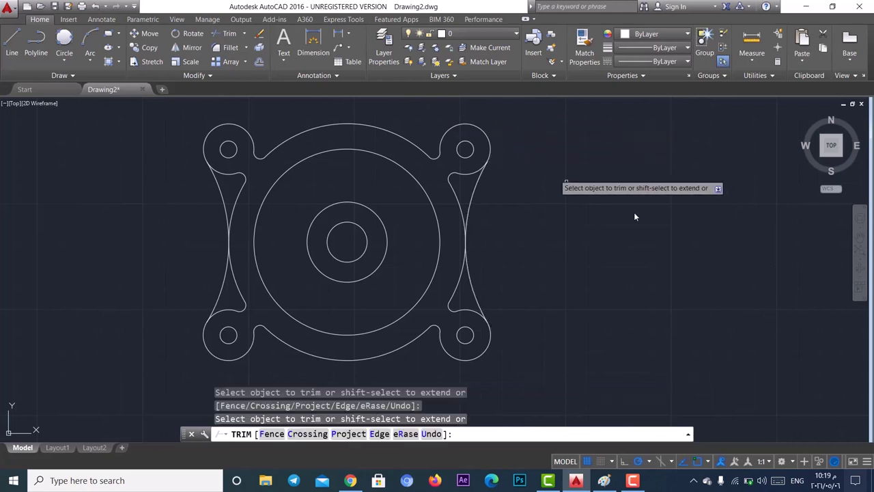
scroll(410, 266, "down", 2)
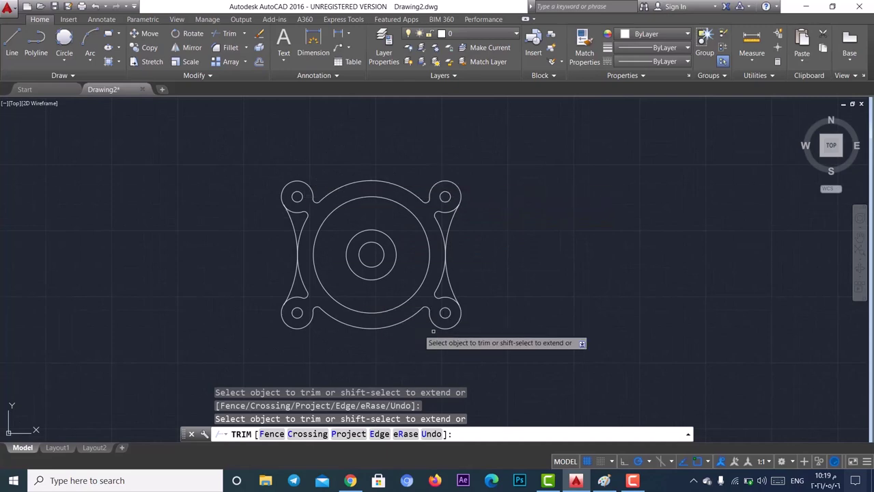
Step: Mark the part's top and bottom edges in Paint with the thickest green strokes, then return to AutoCAD
left_click(603, 480)
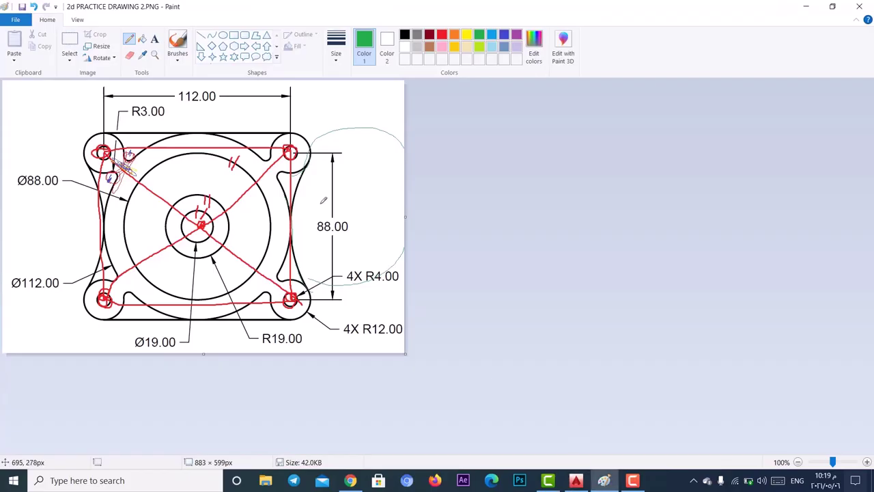
left_click(336, 62)
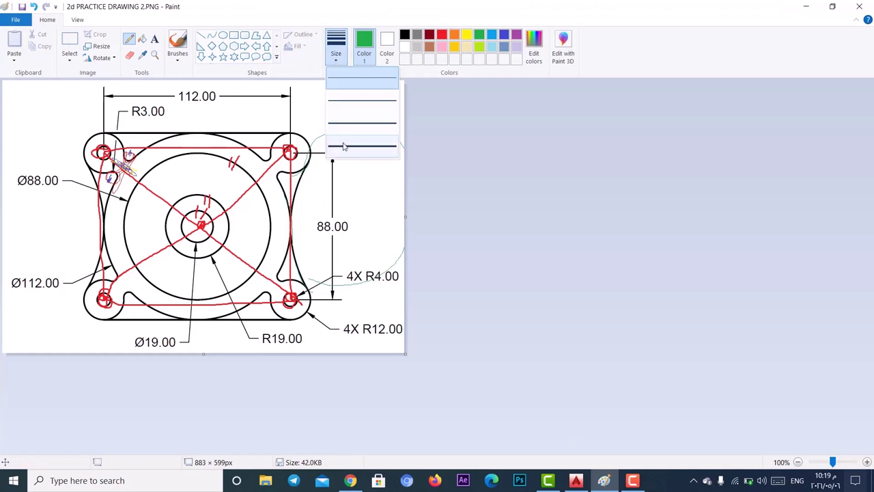
left_click(361, 147)
mouse_move(233, 135)
left_mouse_down()
mouse_move(89, 127)
mouse_move(259, 129)
mouse_move(88, 127)
mouse_move(298, 127)
left_mouse_up()
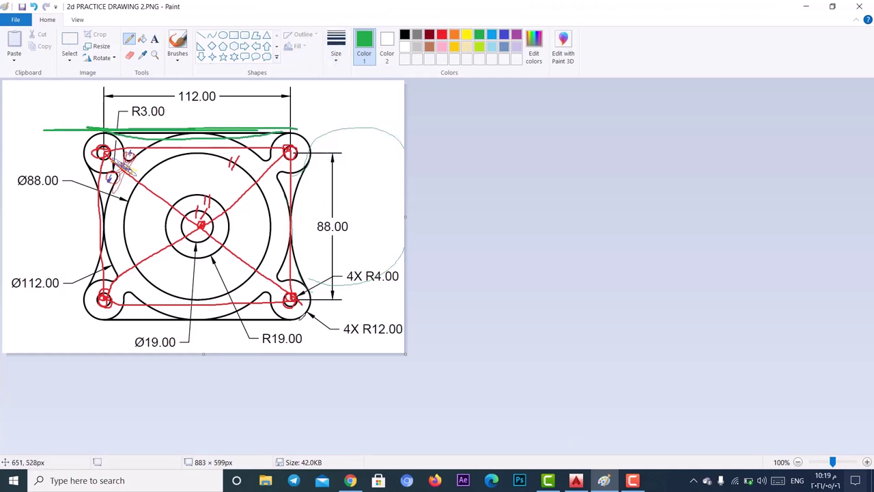
mouse_move(133, 315)
left_mouse_down()
mouse_move(164, 312)
mouse_move(89, 314)
left_mouse_up()
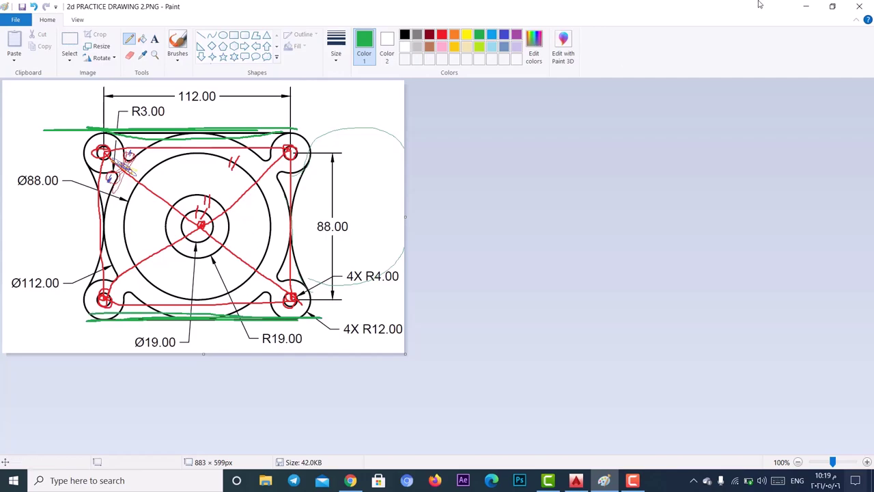
left_click(806, 6)
scroll(376, 283, "up", 3)
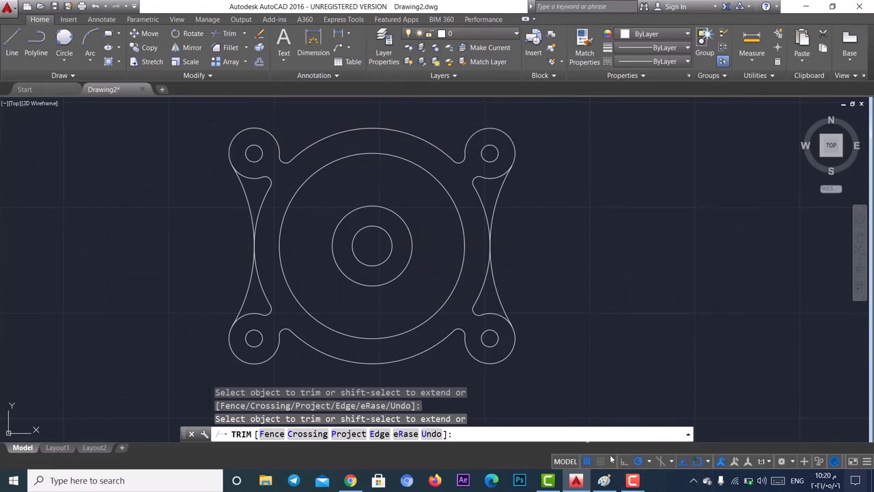
Step: Draw a straight top edge joining the tops of the upper-left and upper-right circles
left_click(13, 48)
left_click(13, 48)
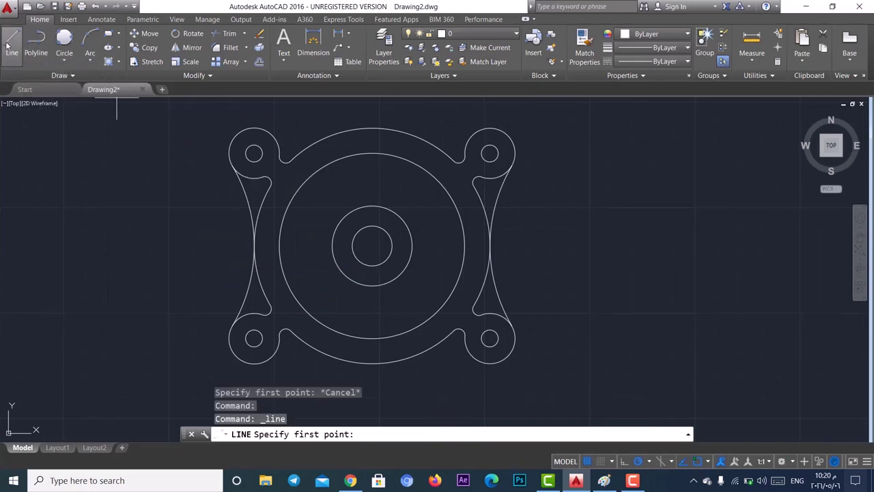
left_click(254, 128)
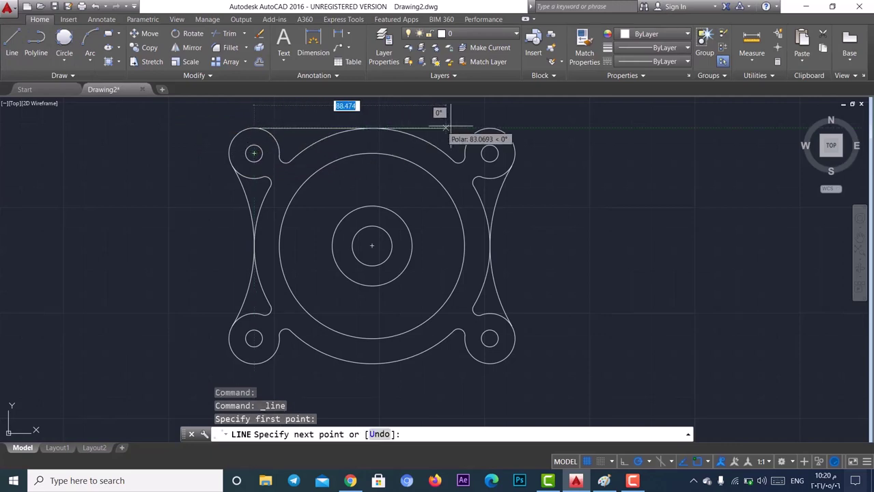
left_click(489, 128)
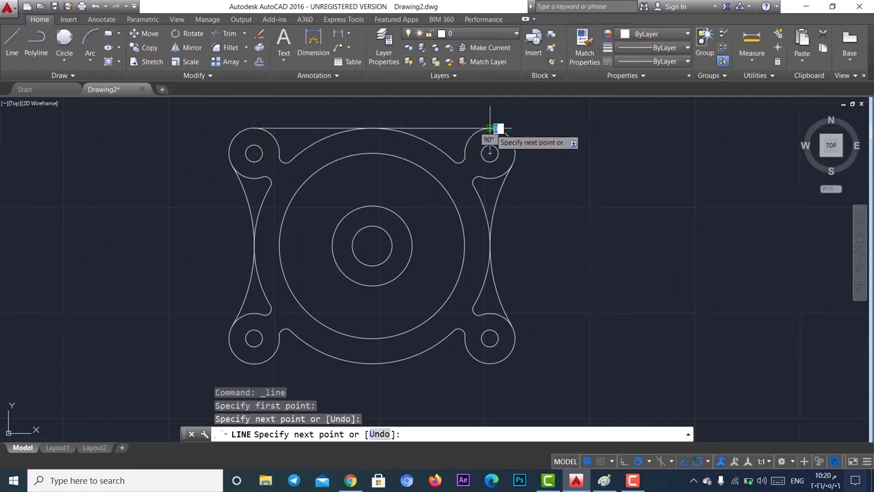
key("Return")
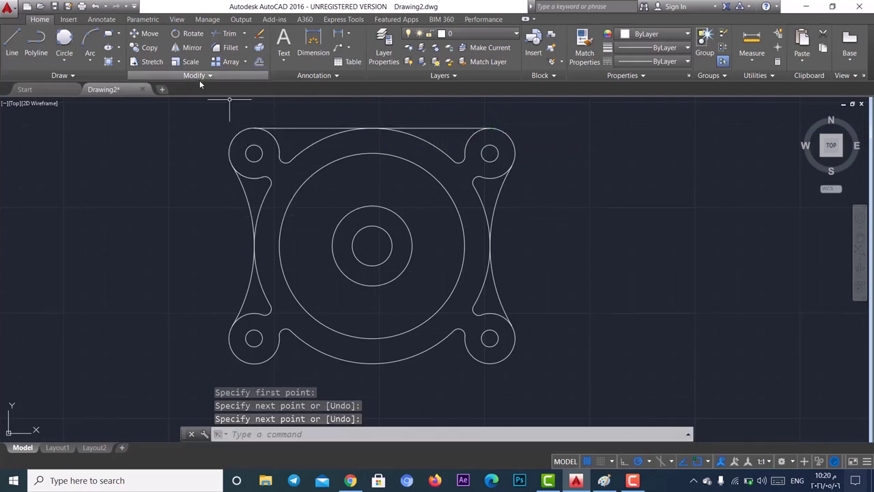
Step: Draw the bottom edge line joining the bottoms of the two lower corner circles
left_click(11, 44)
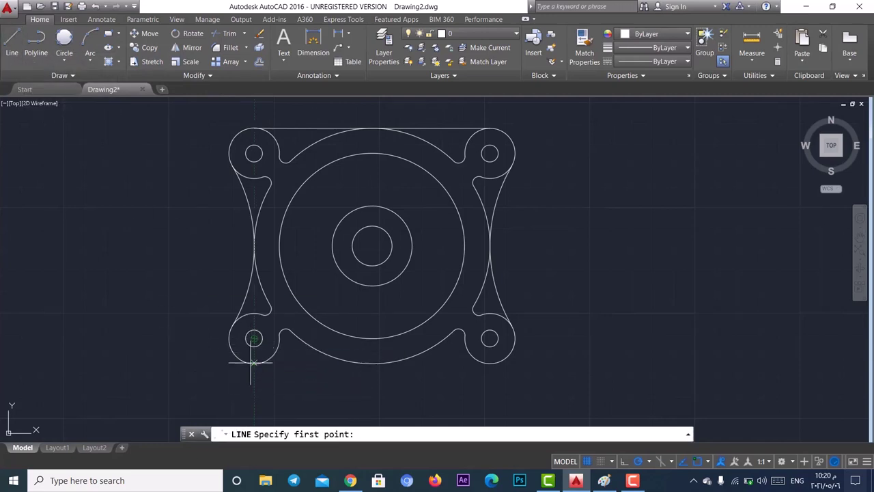
left_click(253, 363)
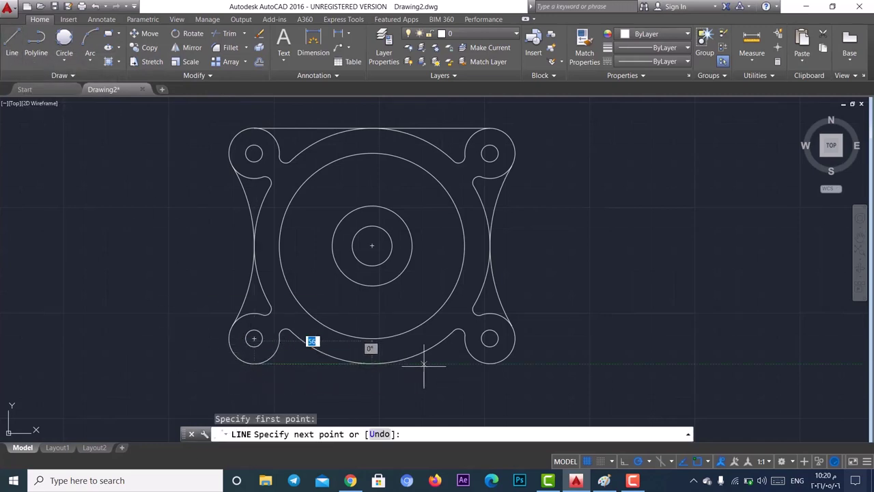
left_click(490, 364)
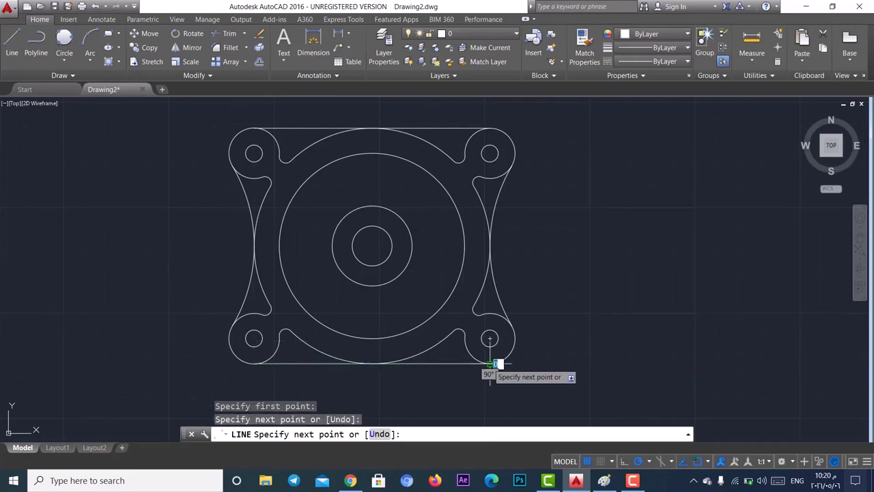
key("Return")
scroll(519, 298, "down", 2)
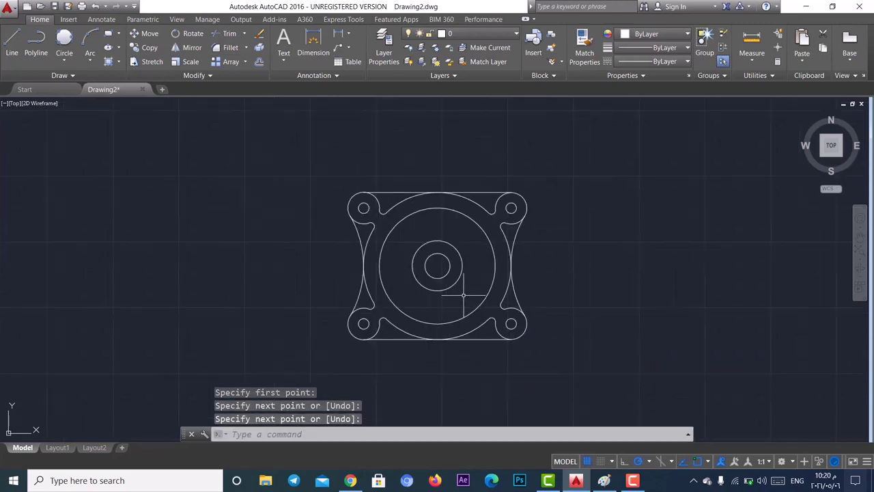
scroll(458, 287, "up", 2)
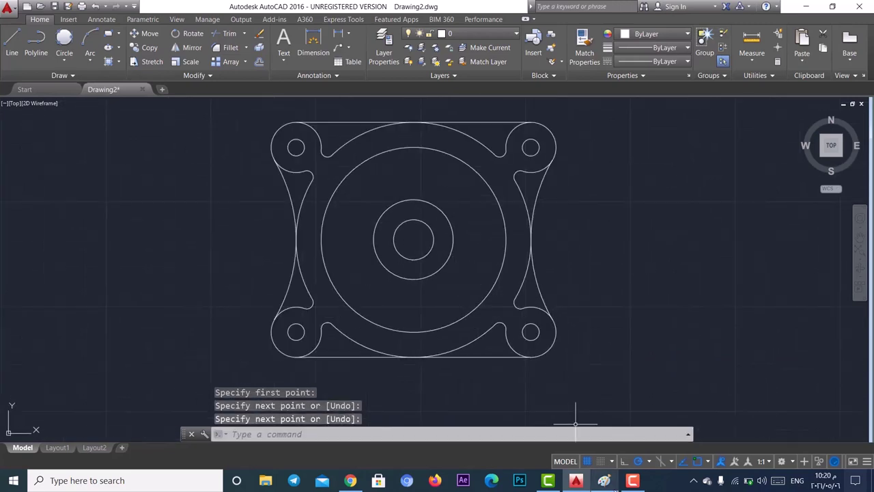
Step: Glance at the Paint reference, then go back to AutoCAD's blank Drawing1
left_click(605, 481)
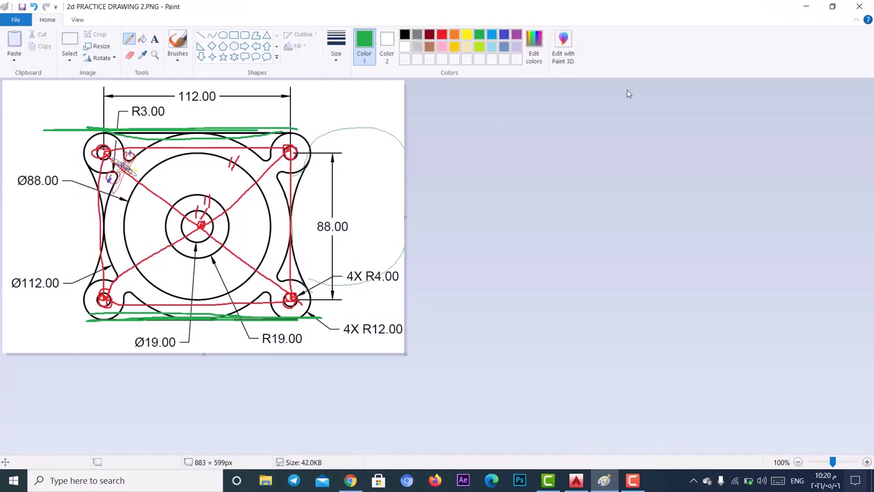
left_click(604, 481)
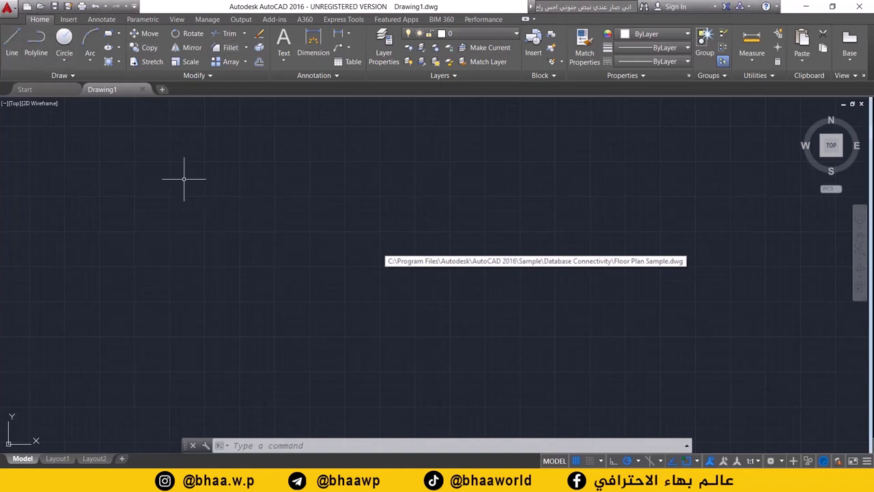
Step: Draw a 10-unit horizontal line, then a 10-unit vertical line down from its left end
left_click(11, 45)
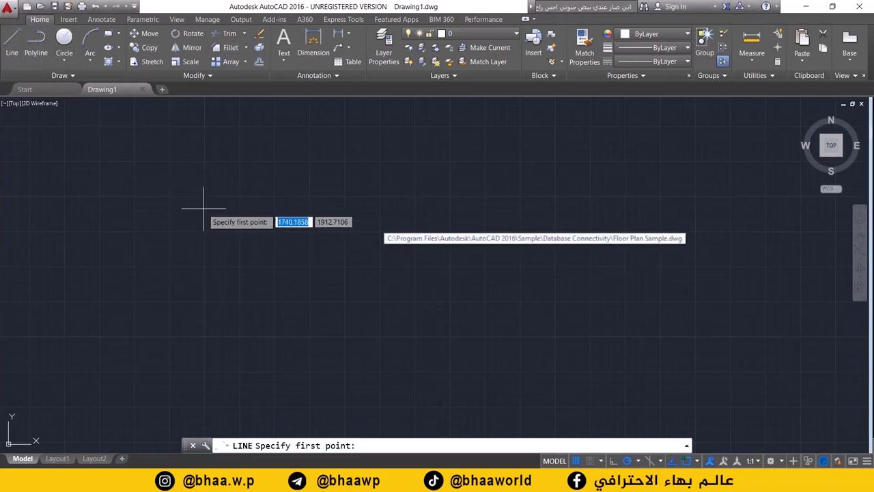
left_click(206, 195)
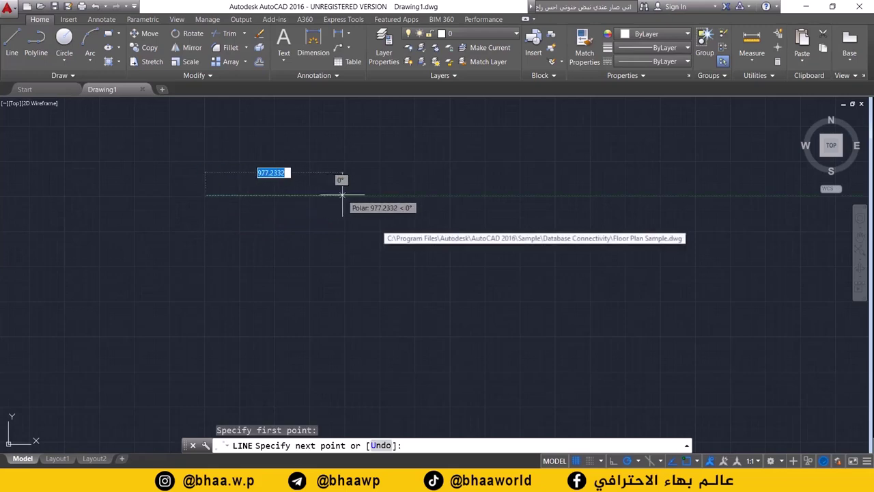
type("10")
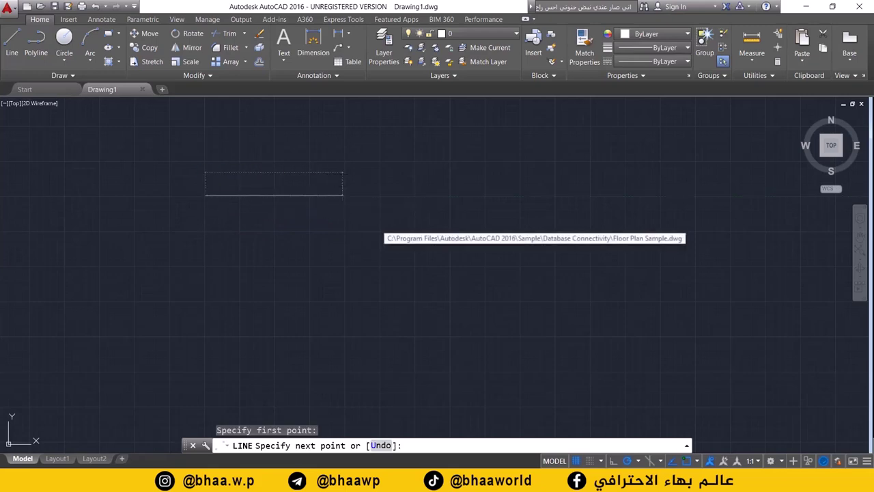
key("Return")
key("Return")
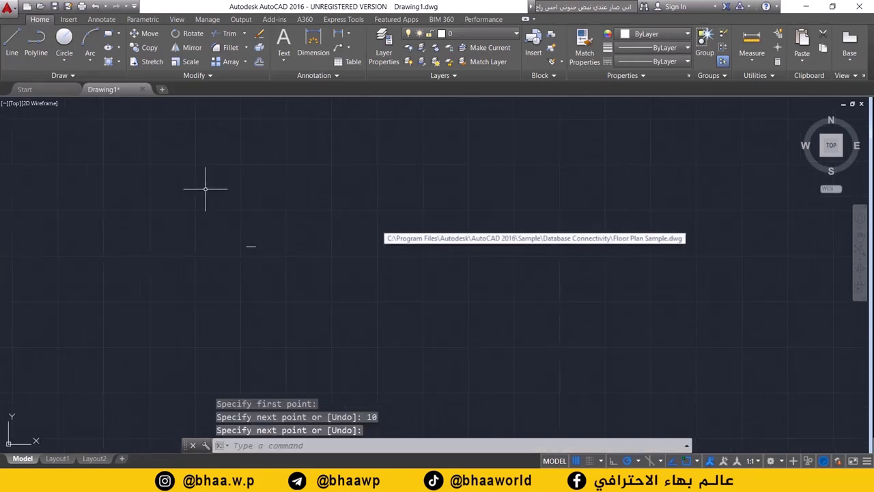
middle_click_drag(281, 279, 233, 216)
scroll(153, 211, "up", 3)
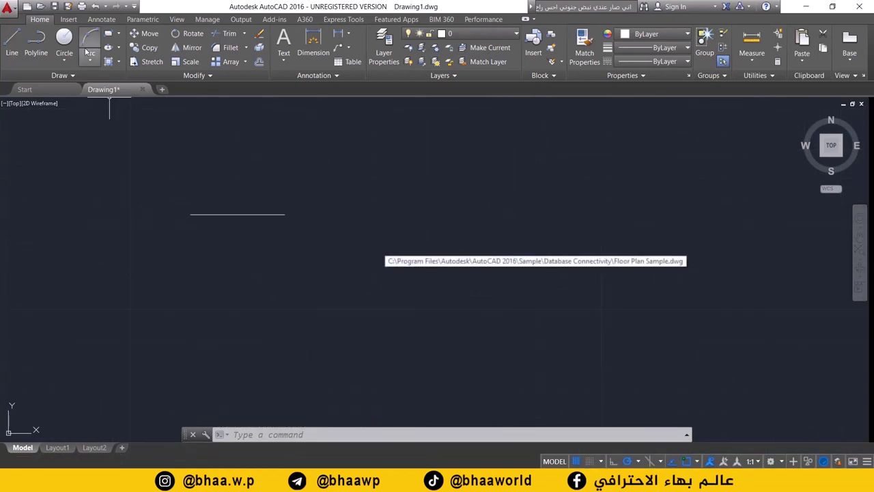
left_click(15, 39)
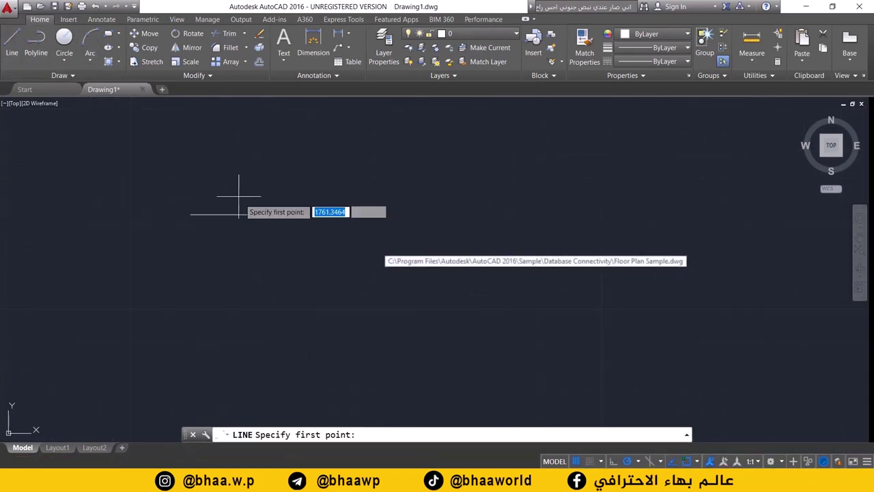
left_click(190, 214)
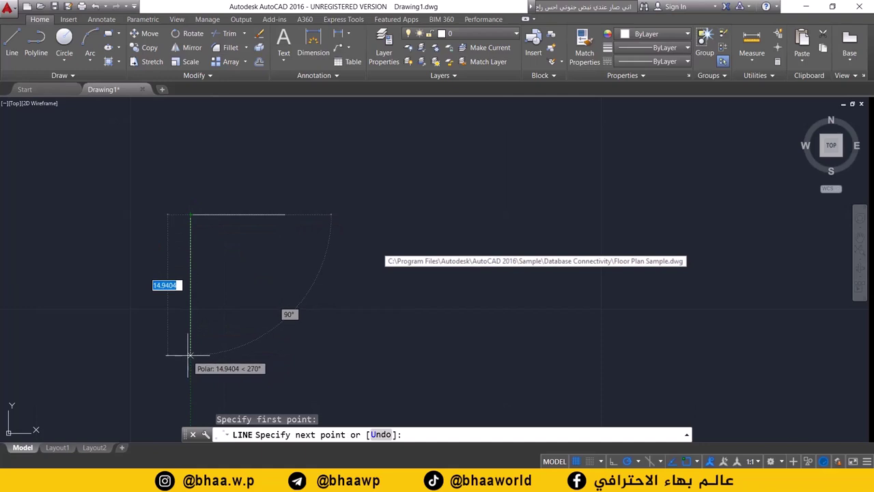
type("10")
key("Return")
key("Return")
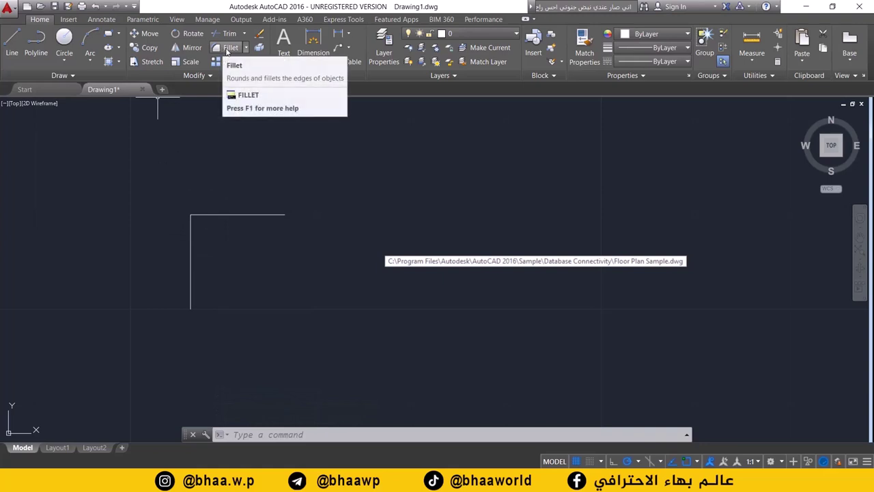
Step: Fillet the corner between the horizontal and vertical lines with radius 2
left_click(227, 50)
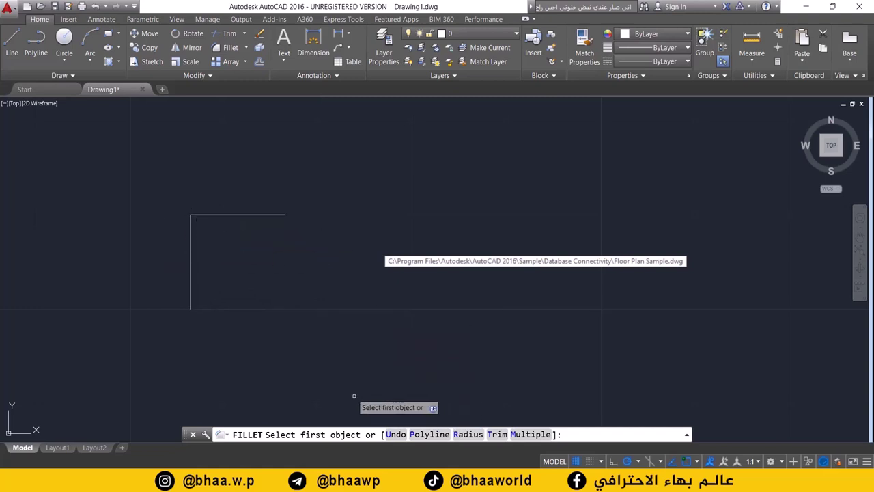
left_click(465, 433)
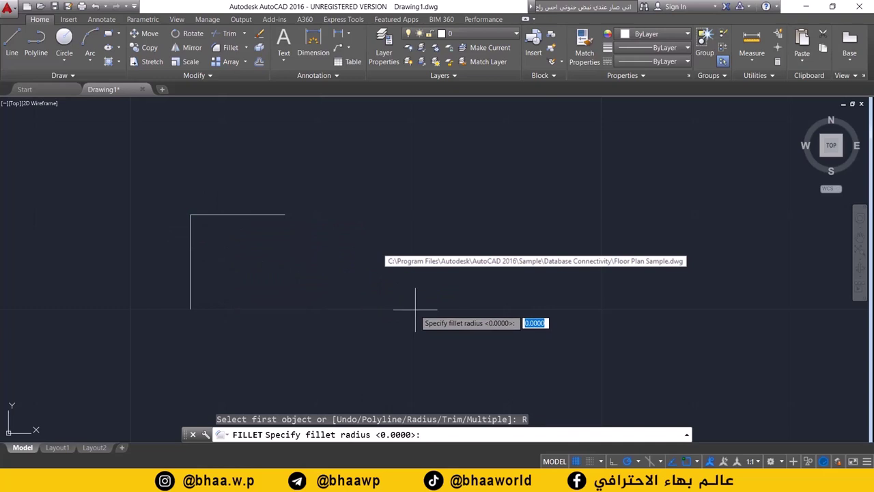
key("Return")
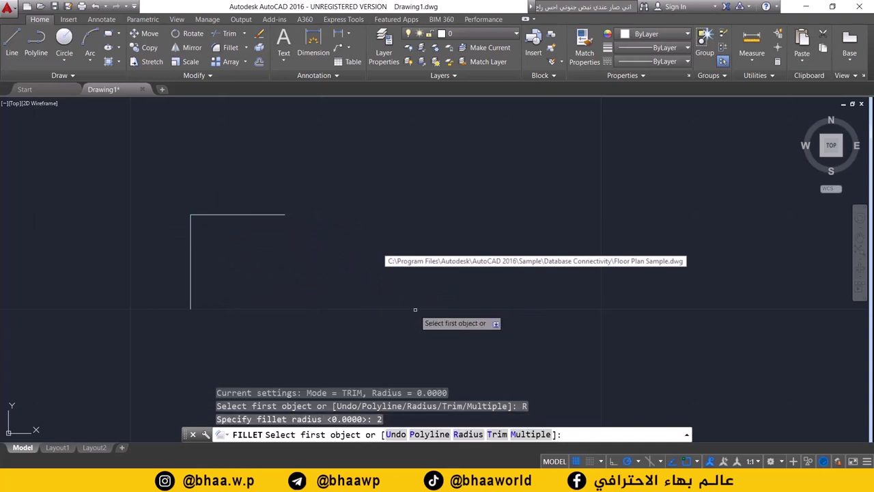
left_click(208, 215)
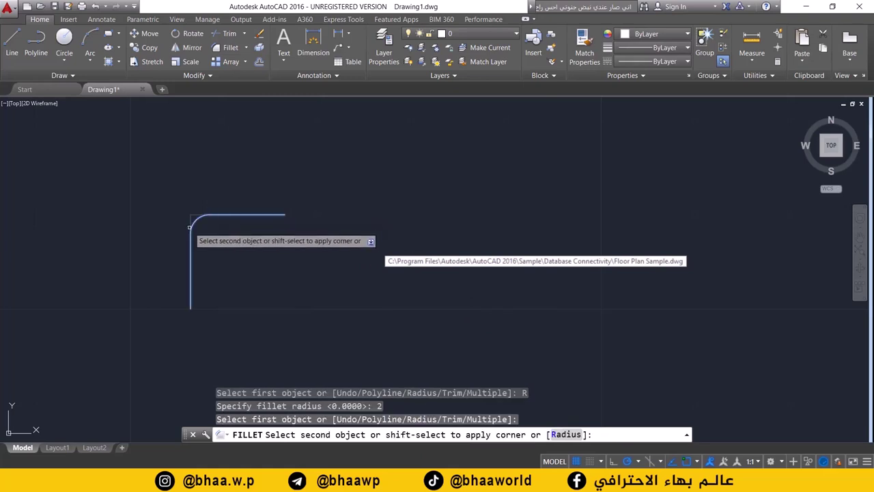
left_click(191, 227)
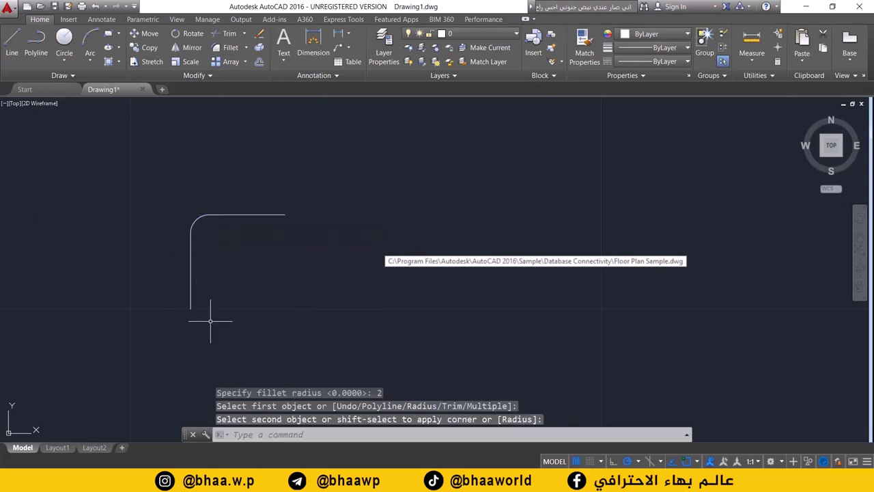
scroll(194, 220, "up", 2)
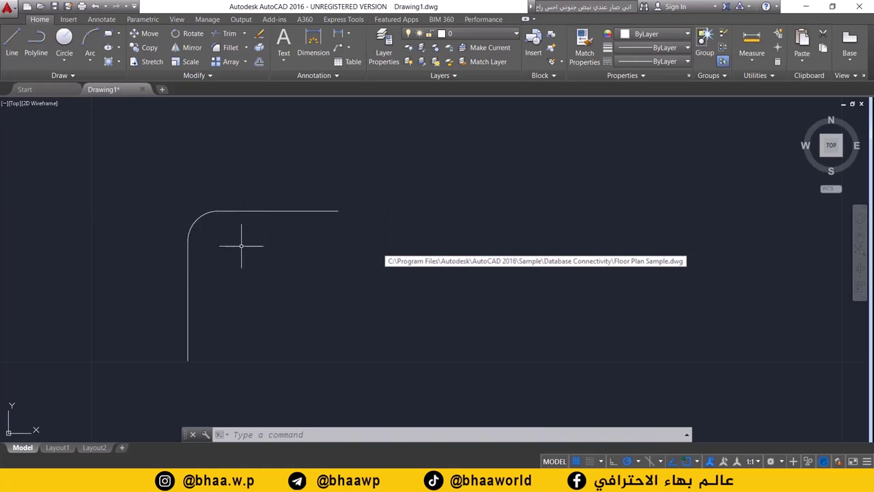
Step: Draw a rectangle by Dimensions with length 5 and width 10 beside the filleted corner
middle_click_drag(308, 235, 146, 253)
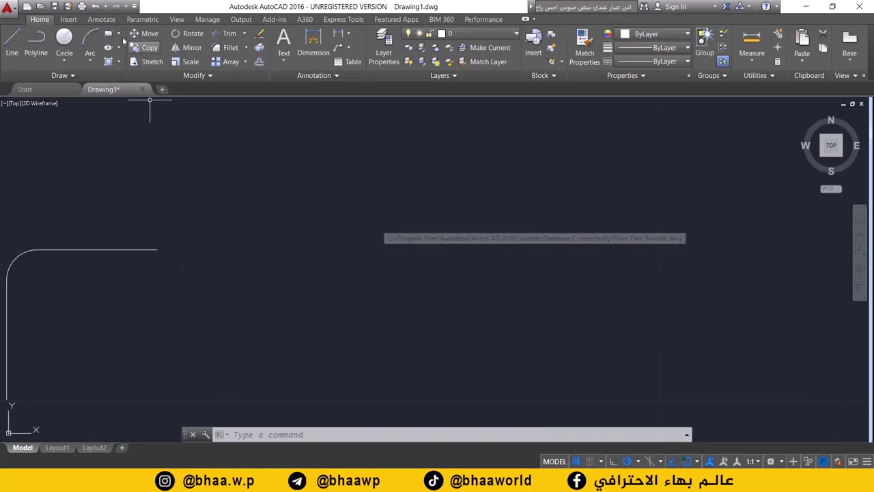
left_click(111, 37)
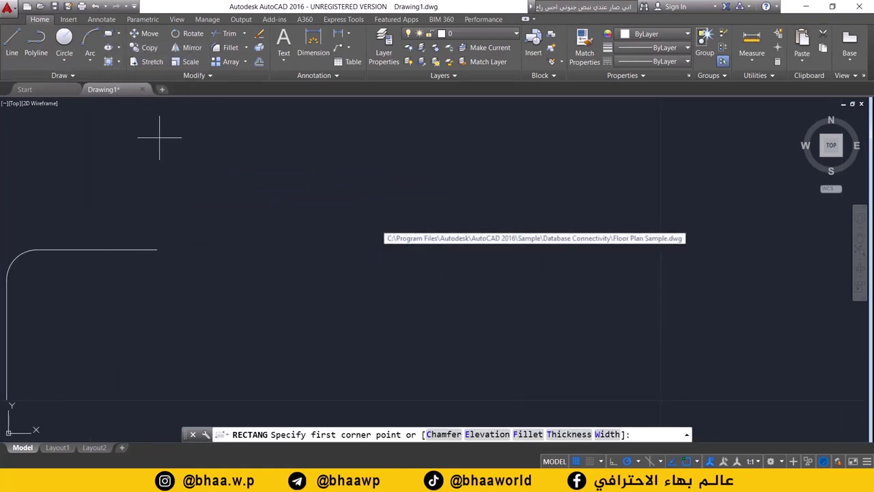
left_click(252, 200)
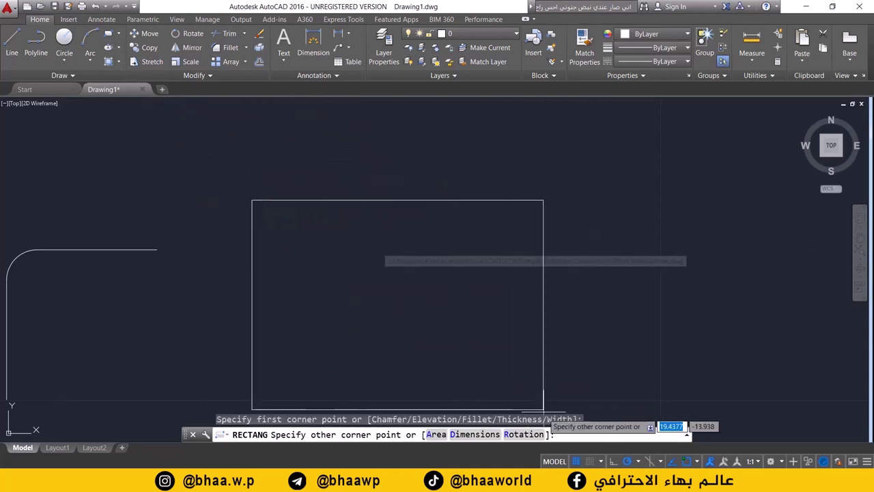
left_click(476, 435)
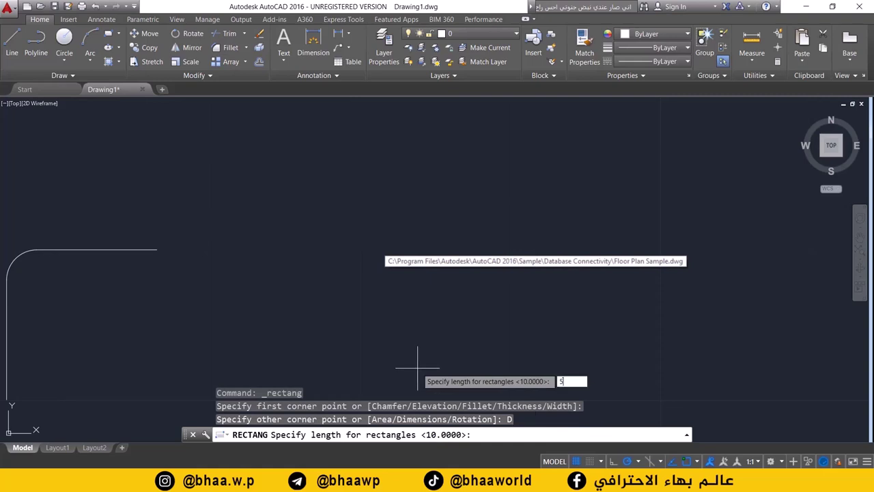
type("5")
key("Return")
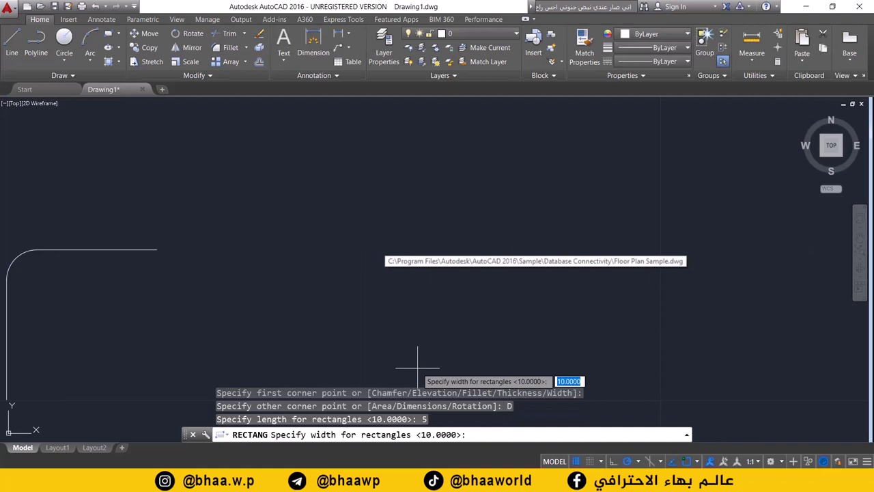
type("10")
key("Return")
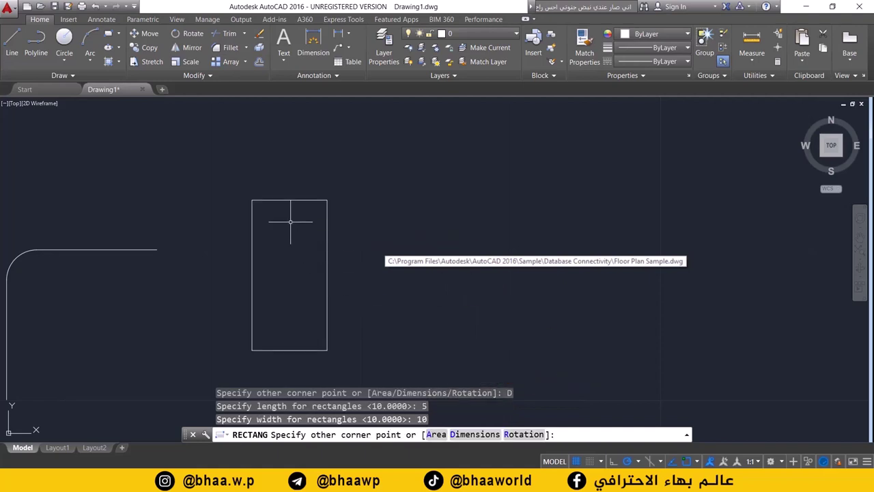
left_click(300, 246)
scroll(300, 246, "up", 4)
middle_click_drag(300, 246, 296, 279)
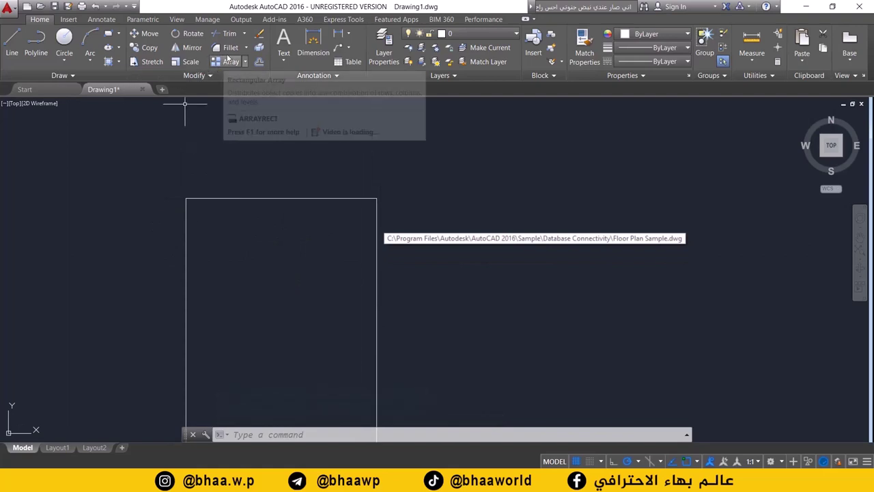
Step: Fillet the rectangle's top-left corner with radius 1
left_click(229, 49)
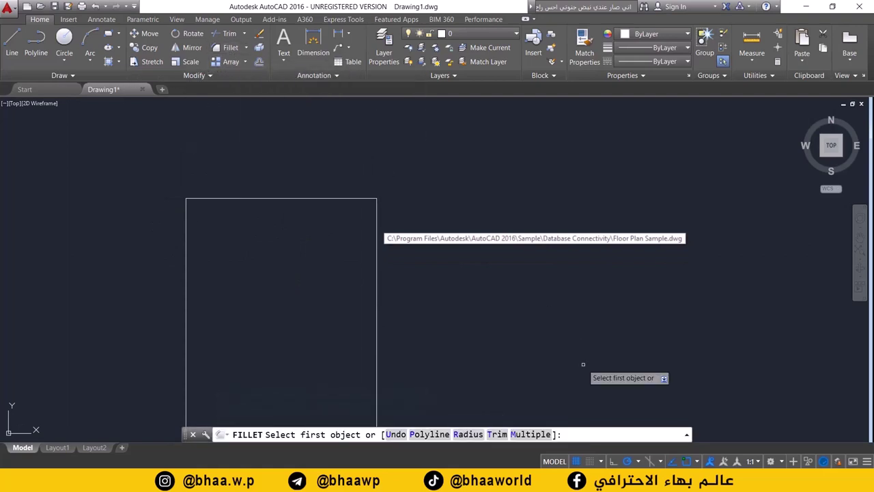
left_click(470, 433)
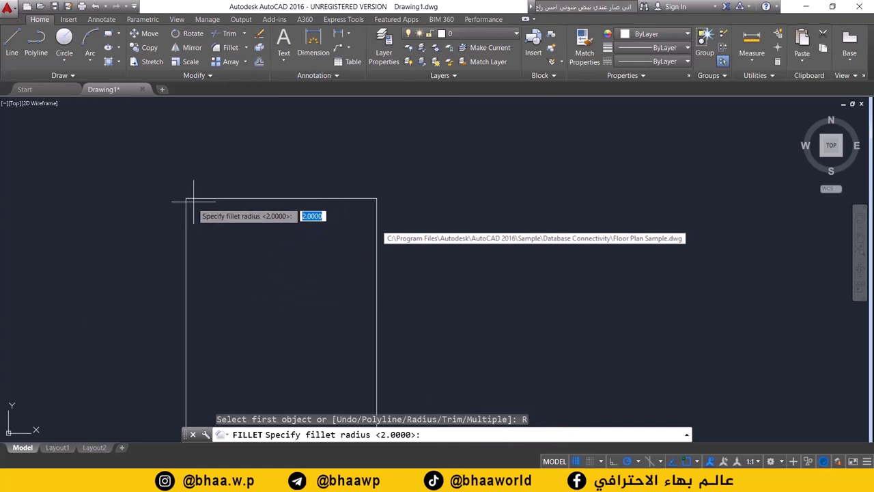
key("Return")
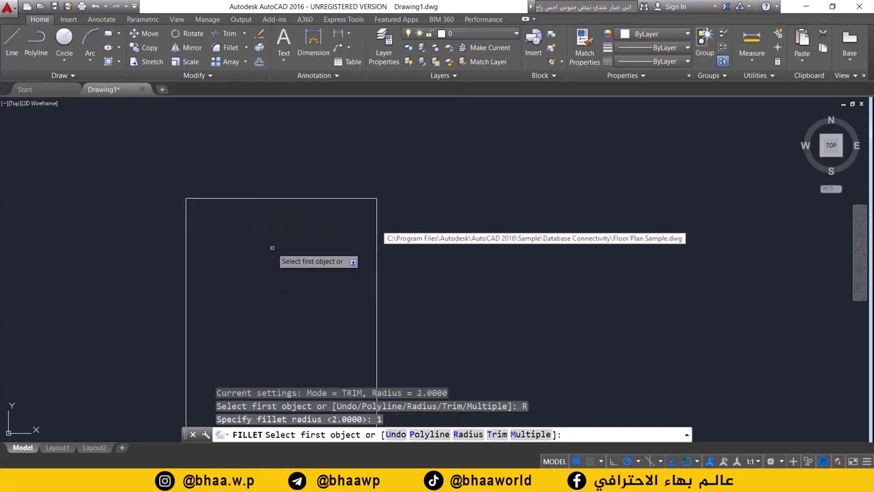
left_click(211, 198)
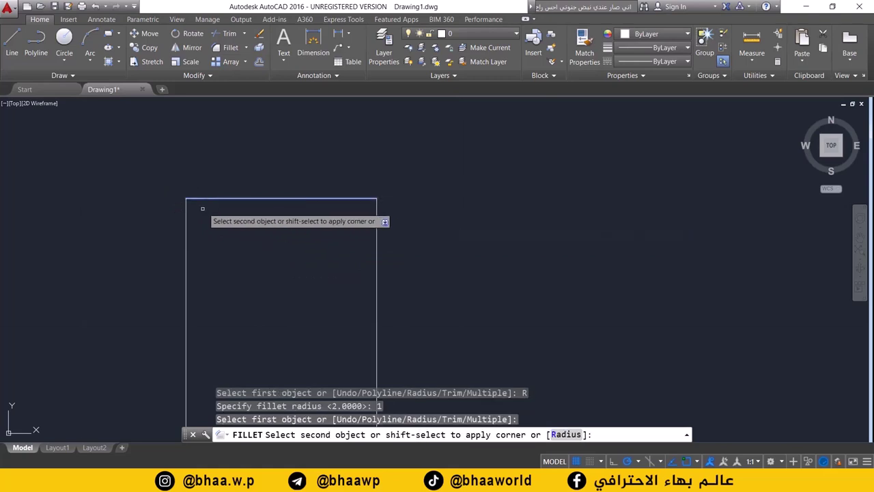
left_click(186, 221)
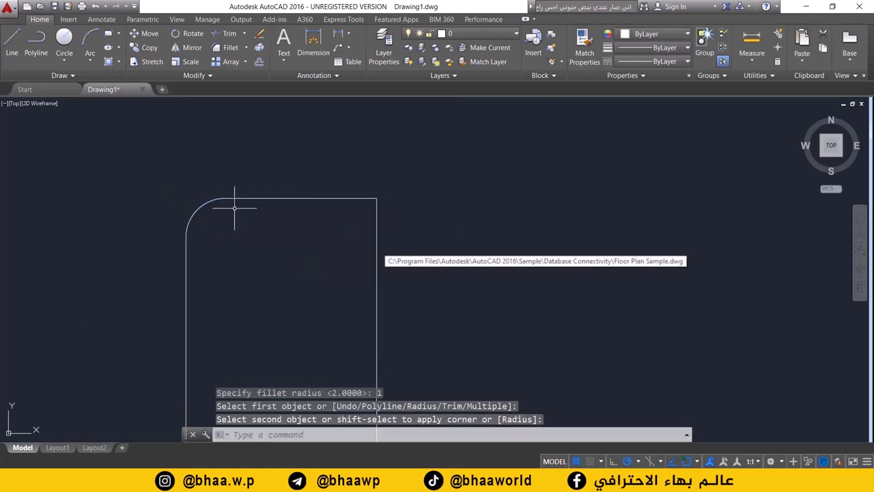
Step: Fillet the rectangle's top-right corner with radius 3
left_click(229, 47)
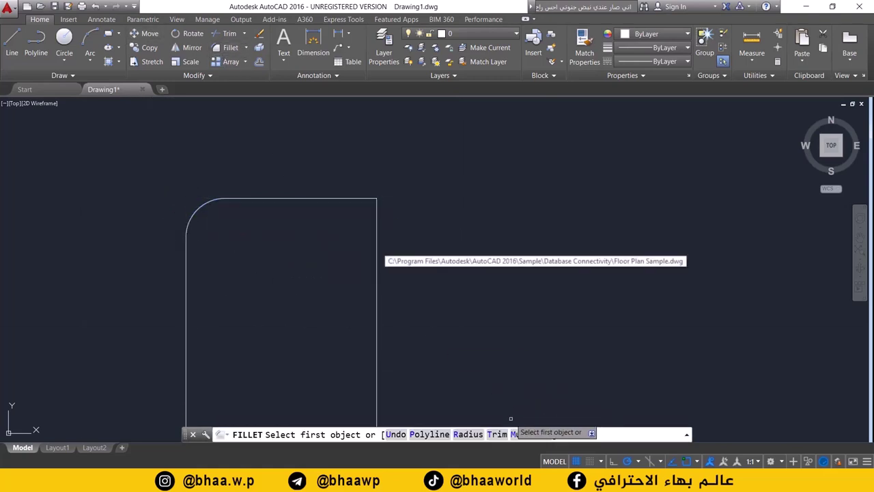
left_click(468, 434)
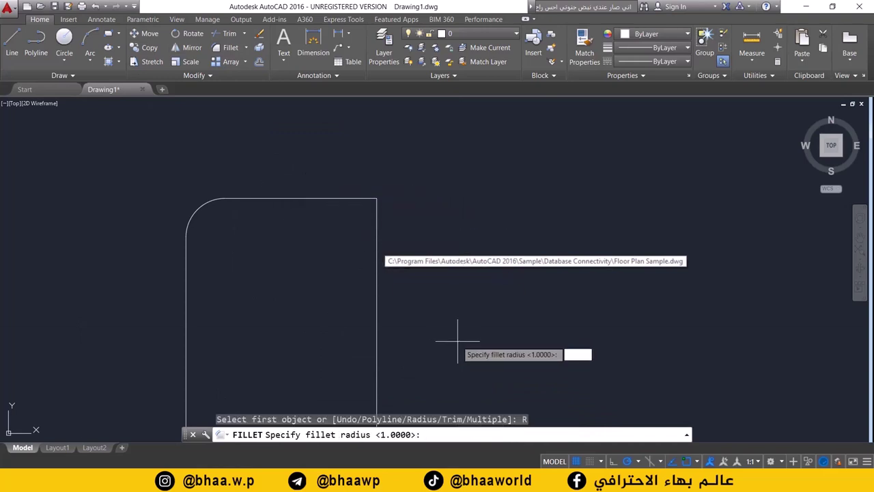
type("3")
key("Return")
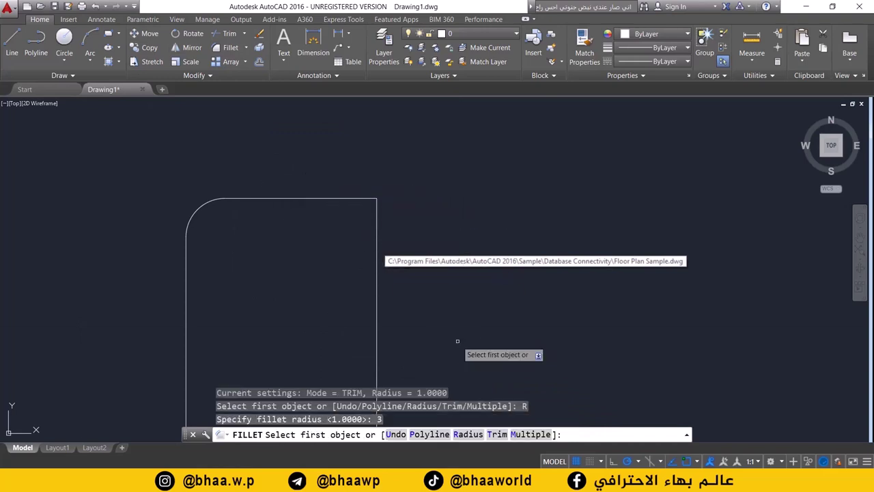
left_click(327, 199)
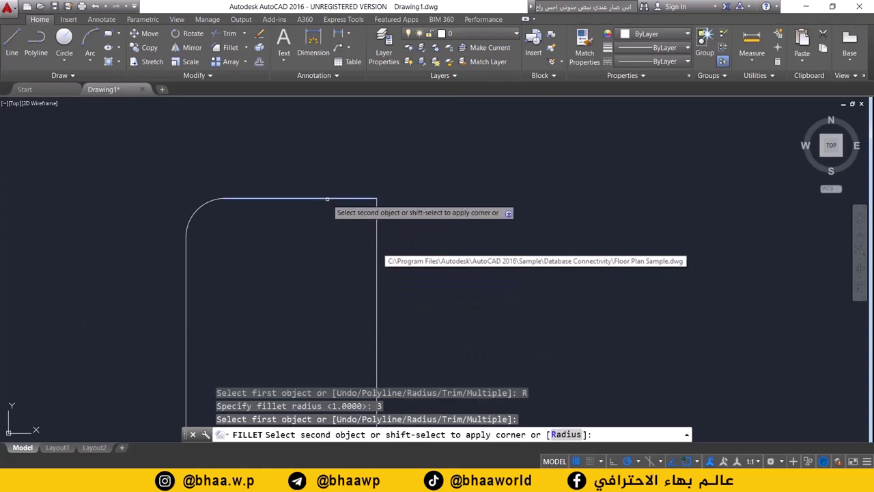
left_click(375, 226)
scroll(340, 299, "down", 4)
scroll(289, 201, "up", 2)
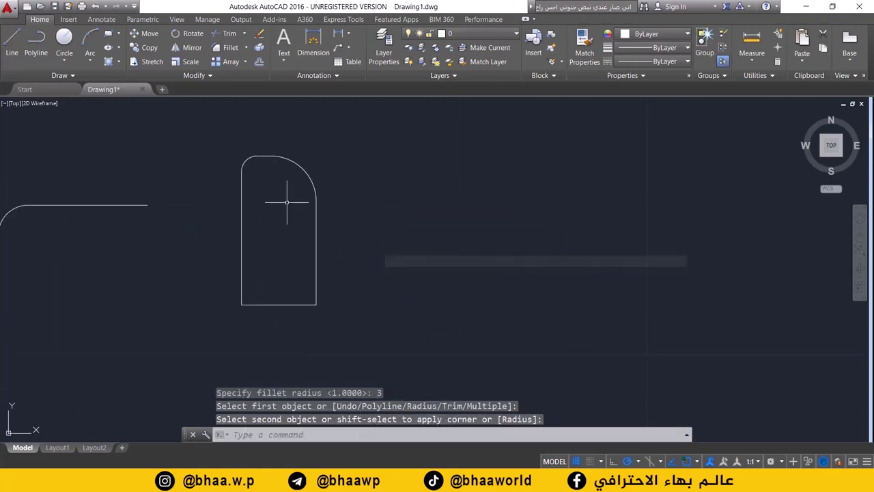
scroll(348, 219, "down", 2)
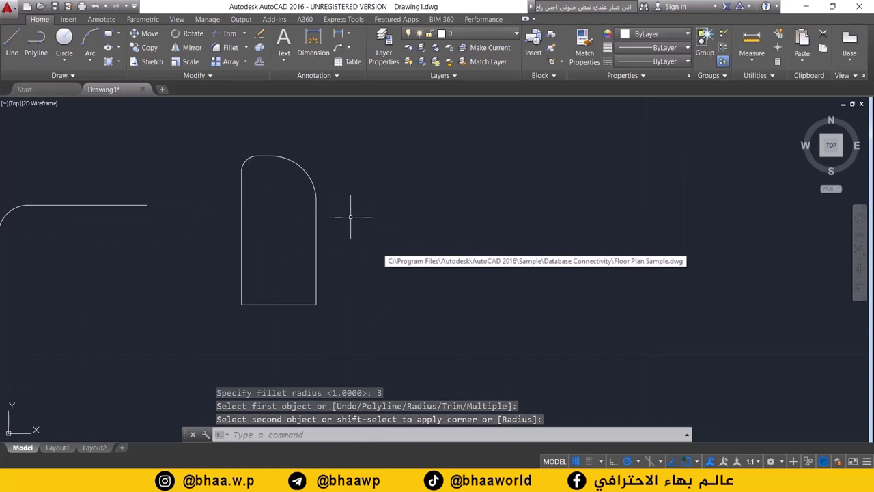
Step: Start a new line at an empty spot in the drawing
middle_click_drag(299, 244, 214, 256)
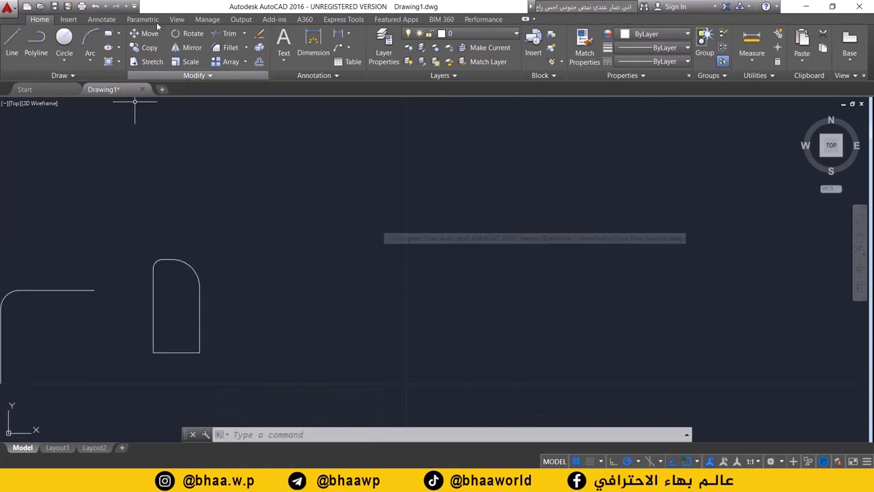
left_click(12, 44)
left_click(274, 171)
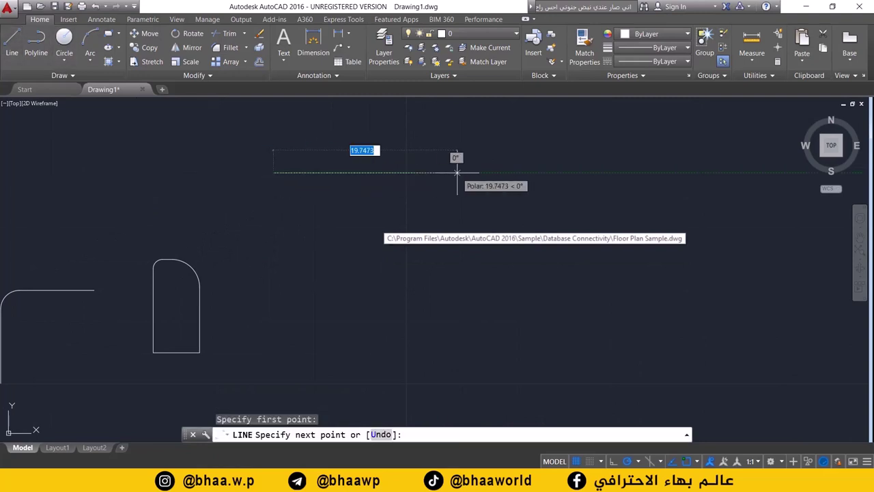
Step: Finish the horizontal line at 5 units long
type("5")
key("Return")
key("Escape")
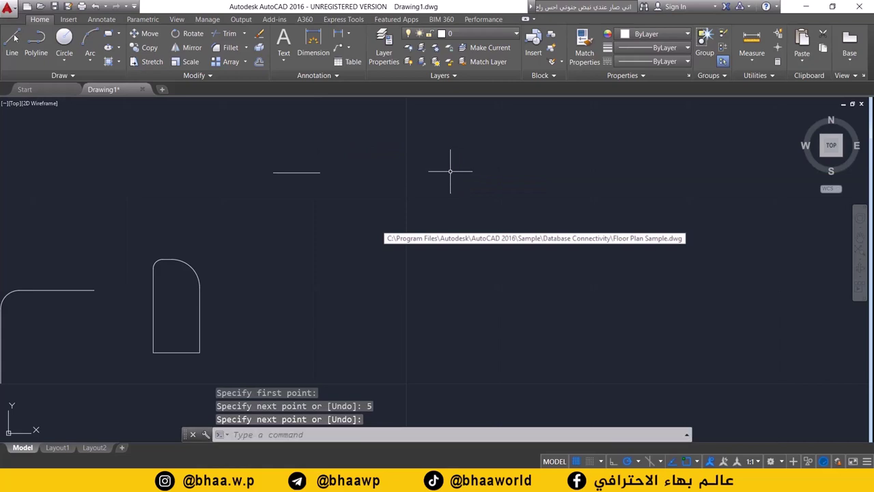
Step: Draw a 5-unit vertical line below it and shift it slightly left so they don't touch
left_click(15, 47)
scroll(306, 187, "up", 4)
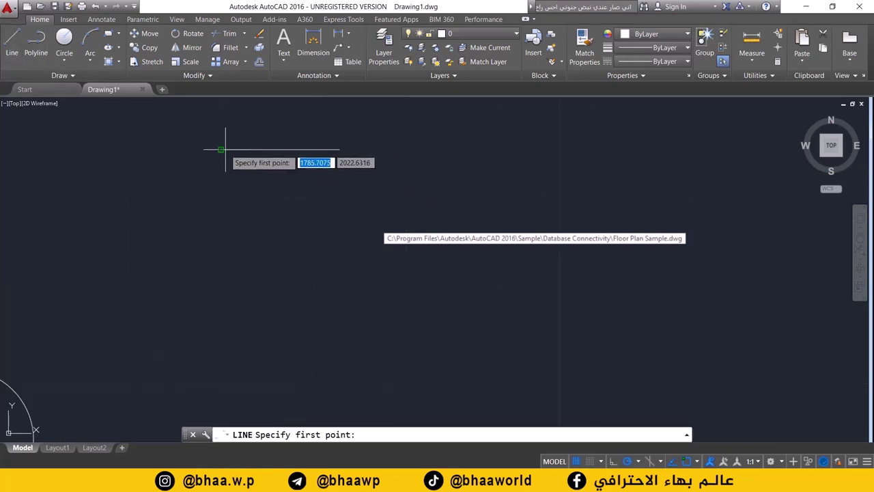
left_click(222, 173)
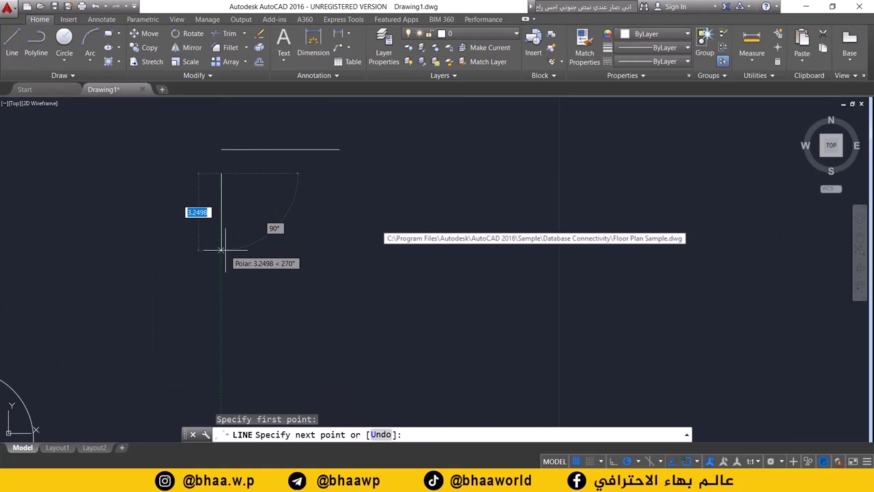
type("5")
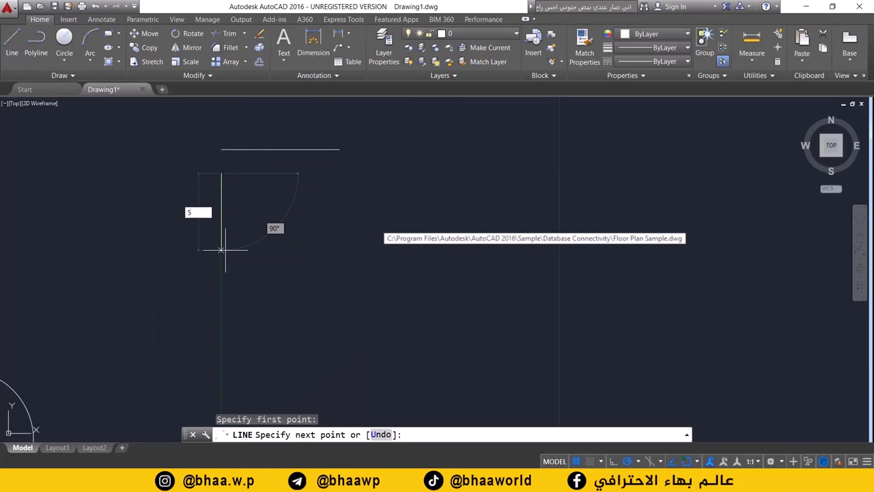
key("Return")
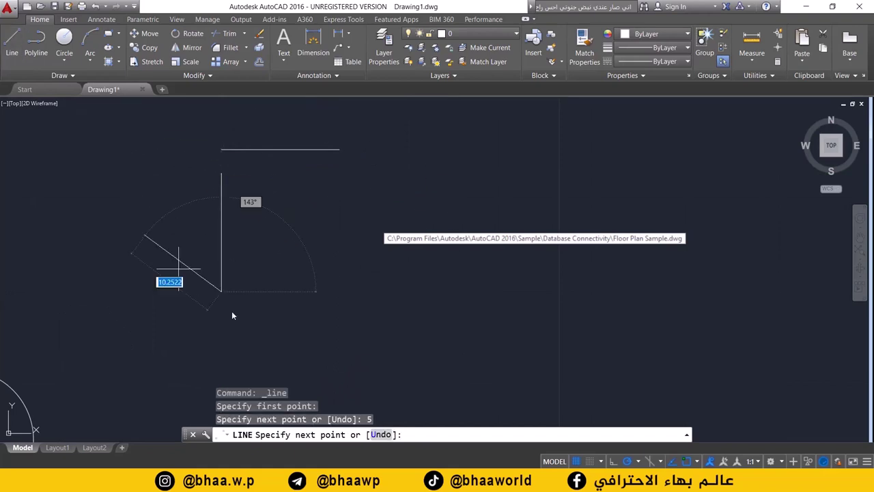
key("Return")
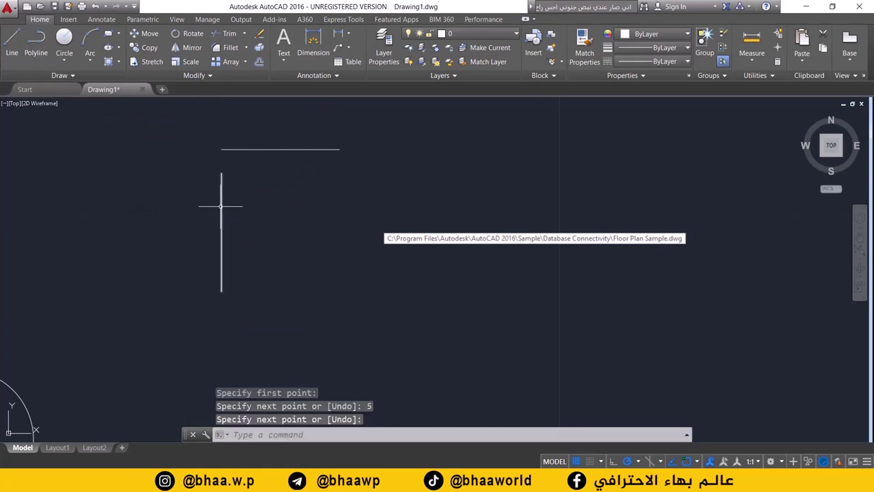
left_click(221, 201)
left_click_drag(221, 205, 207, 205)
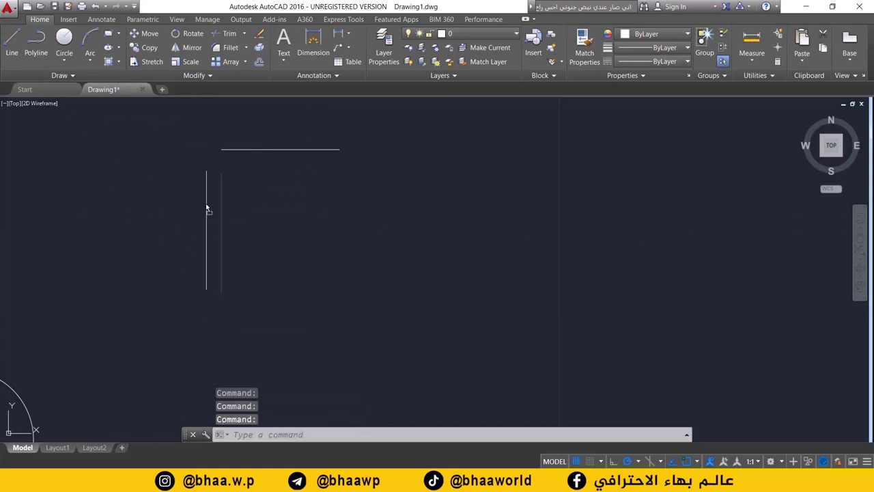
Step: Join the separate horizontal and vertical lines with a radius 2 fillet arc
left_click(231, 47)
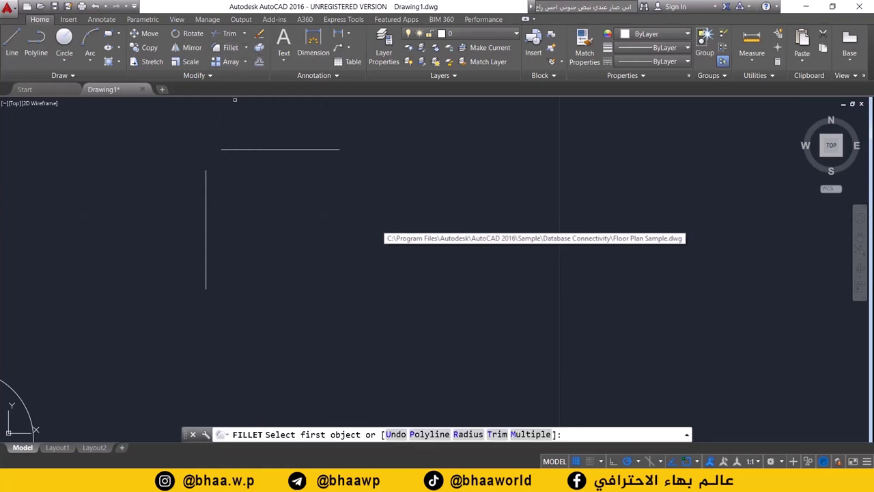
left_click(469, 435)
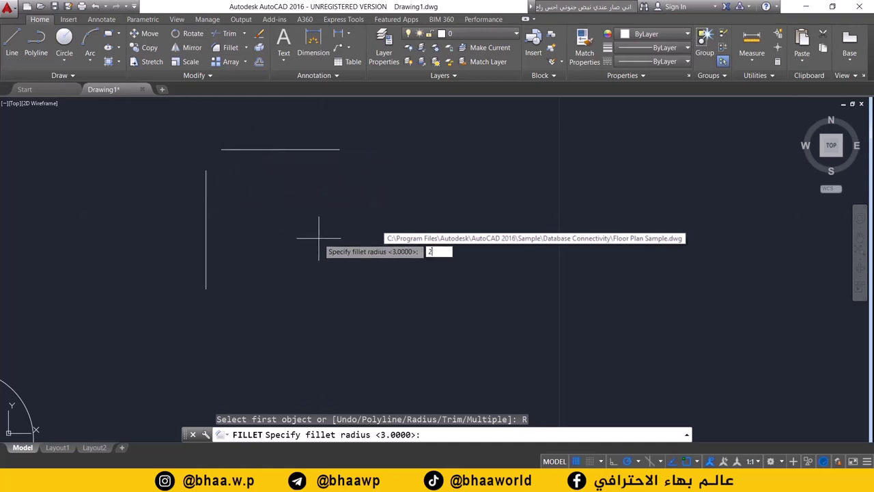
type("2")
key("Return")
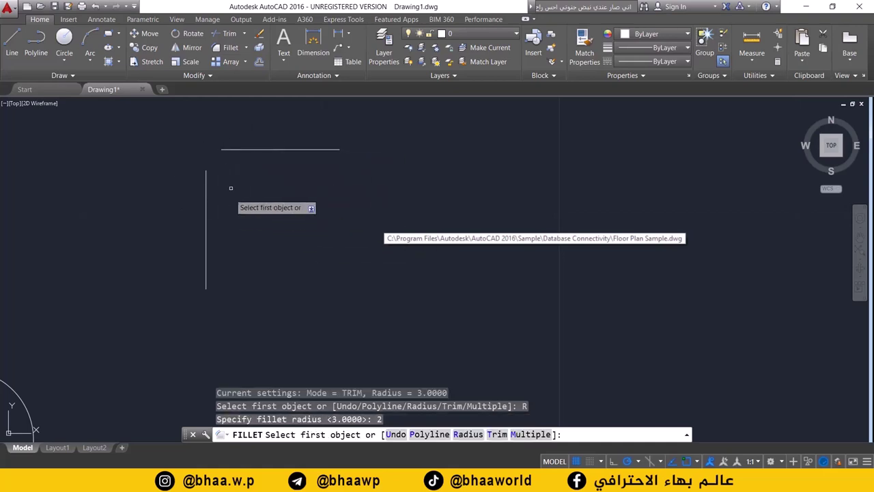
left_click(243, 149)
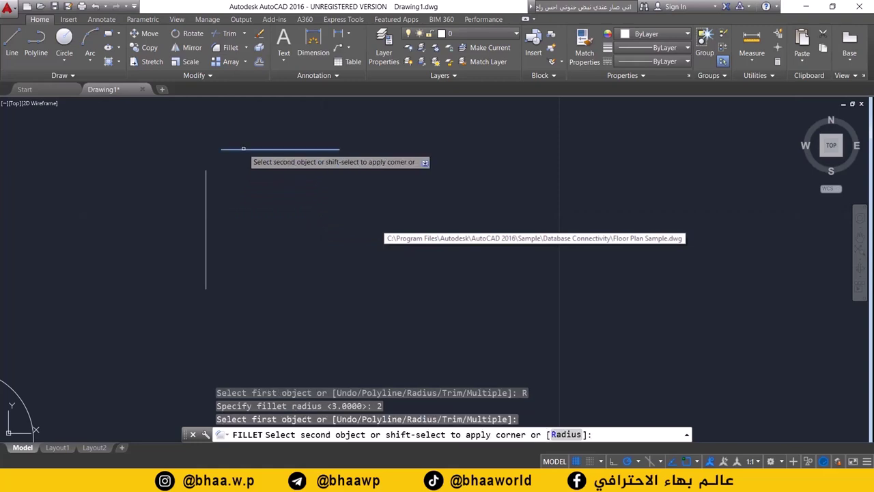
left_click(206, 192)
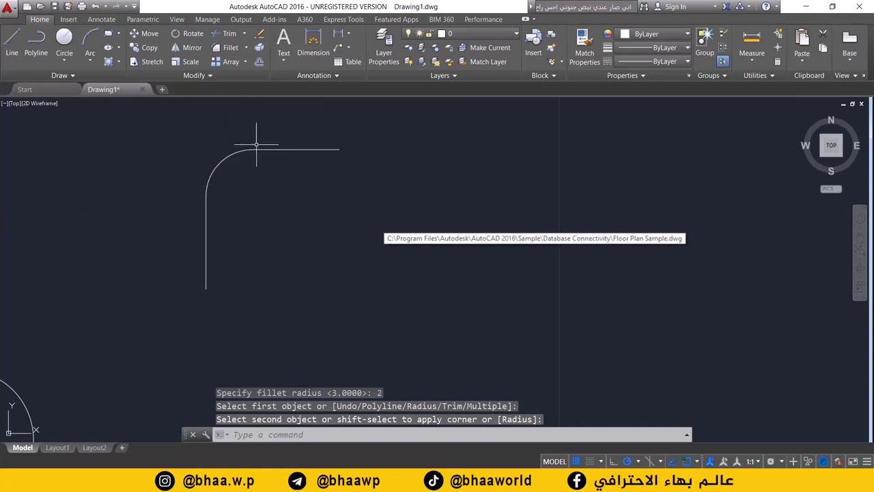
scroll(231, 189, "down", 3)
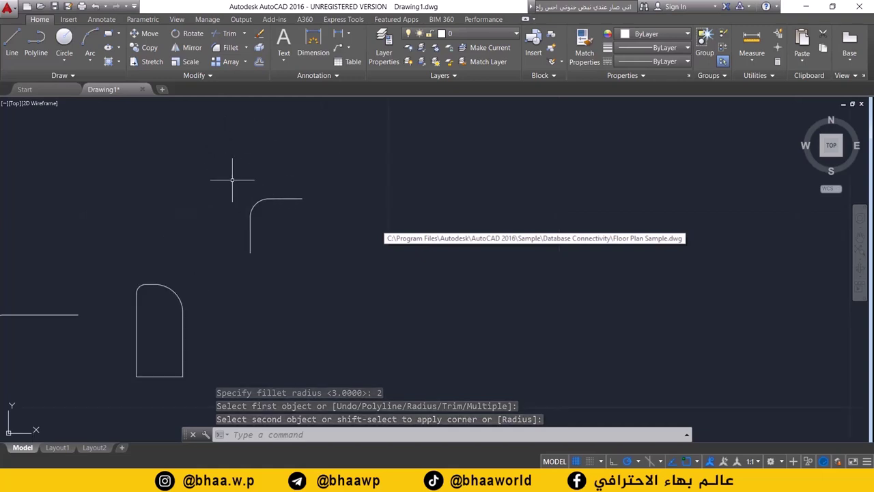
mouse_move(232, 180)
middle_mouse_down()
mouse_move(88, 267)
mouse_move(31, 263)
middle_mouse_up()
Step: Draw two radius 5 circles with Center, Radius, the second below the first
left_click(64, 59)
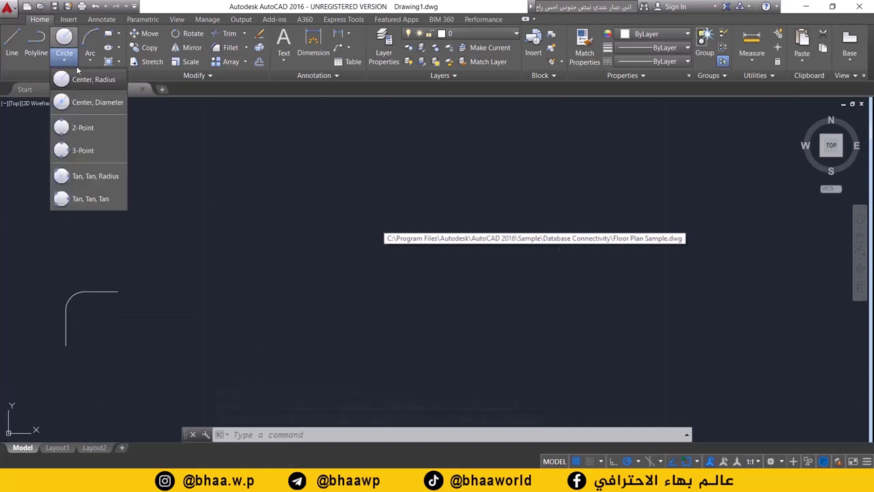
left_click(89, 79)
left_click(284, 232)
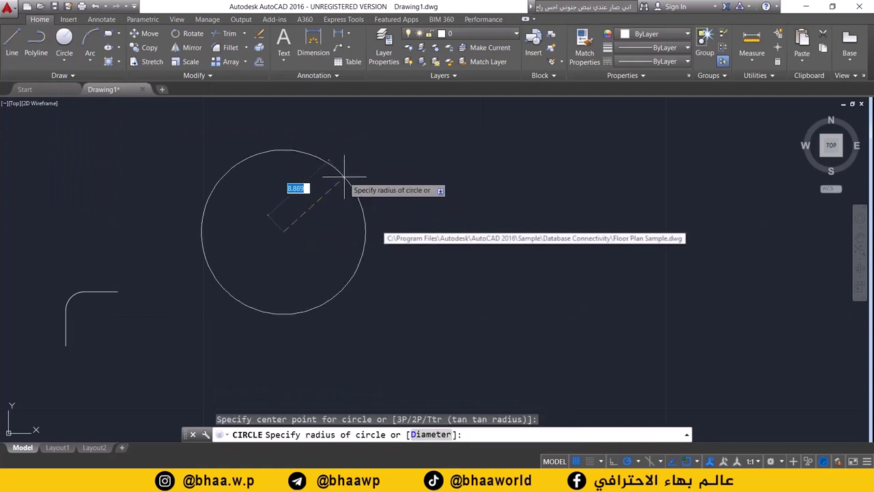
key("Return")
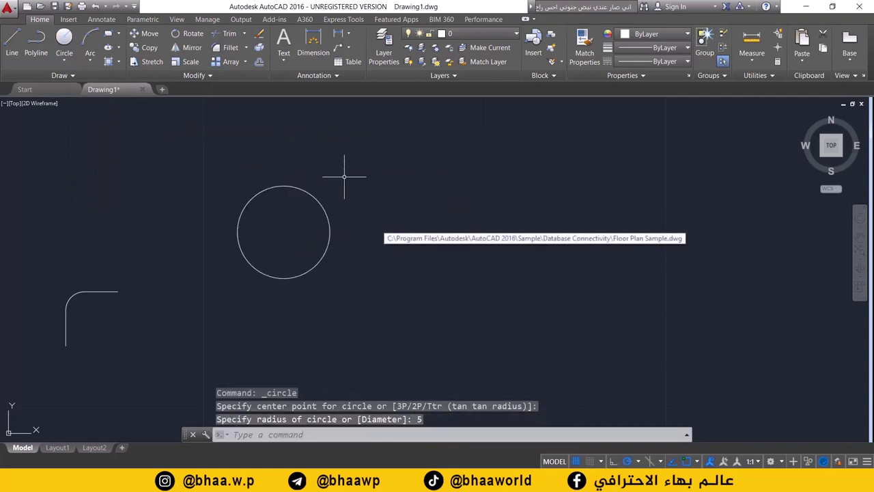
left_click(64, 60)
left_click(75, 81)
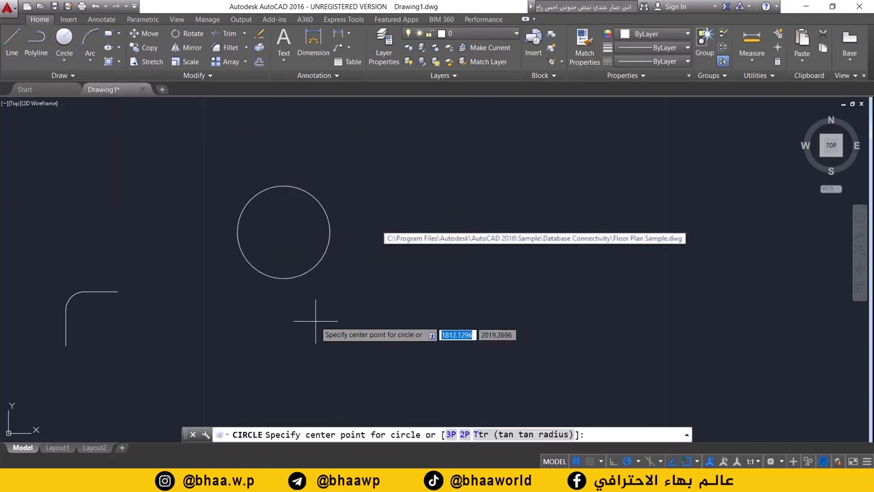
left_click(310, 298)
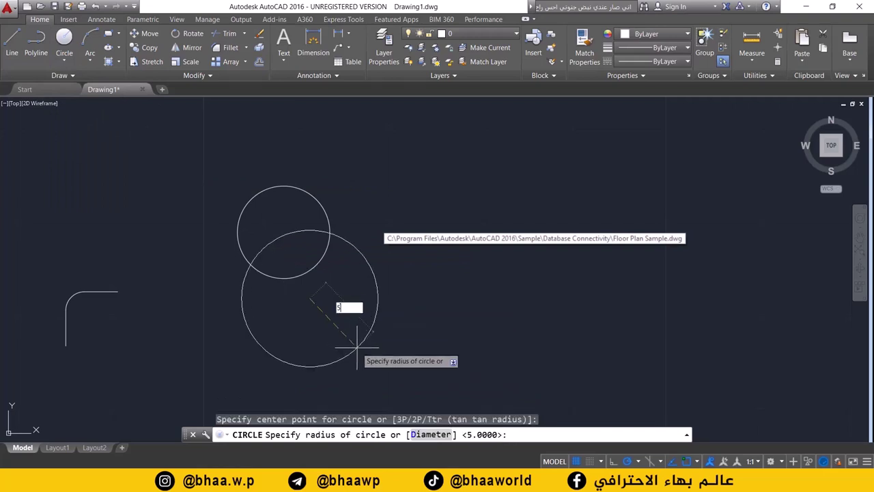
key("Return")
Step: Move the lower circle down and to the right so the circles don't touch
left_click(350, 279)
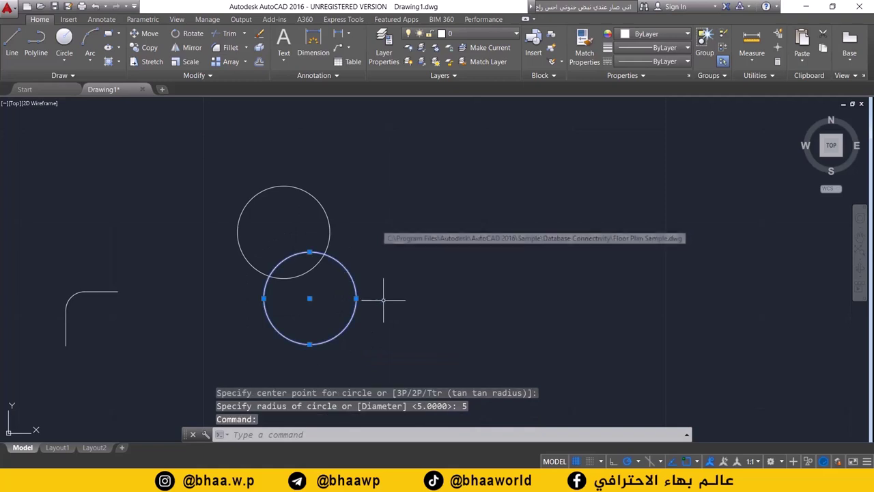
left_click_drag(346, 266, 396, 279)
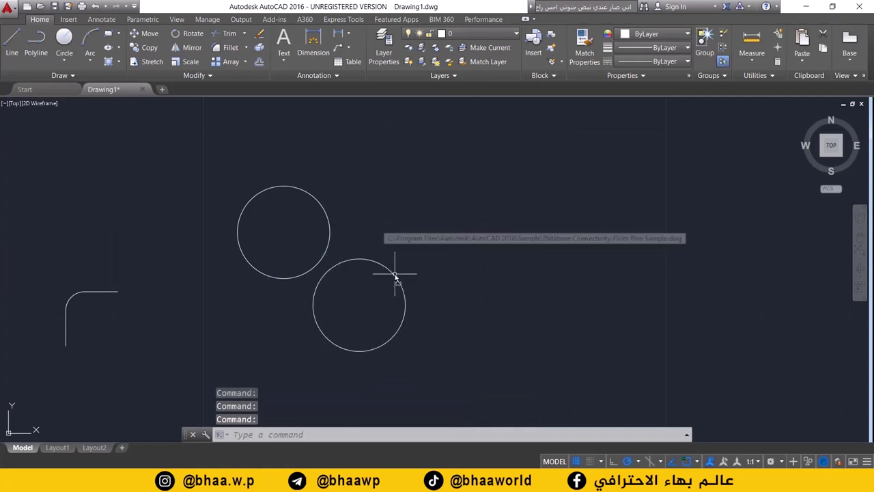
middle_click_drag(337, 279, 240, 298)
scroll(243, 290, "up", 4)
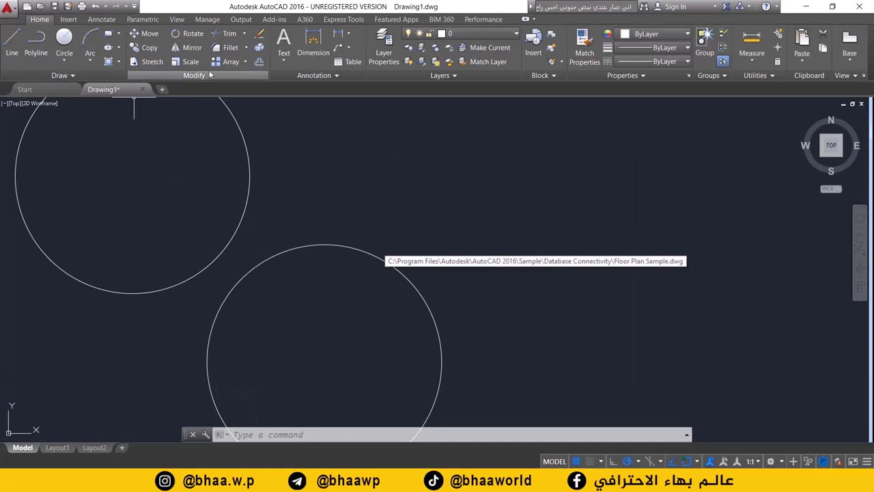
Step: Join the upper and lower circles with a radius 2 fillet arc on one side
left_click(219, 49)
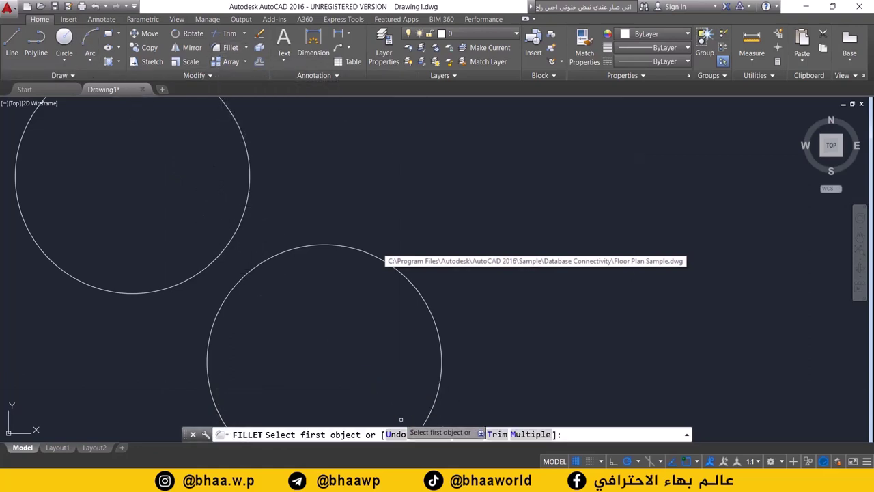
left_click(468, 435)
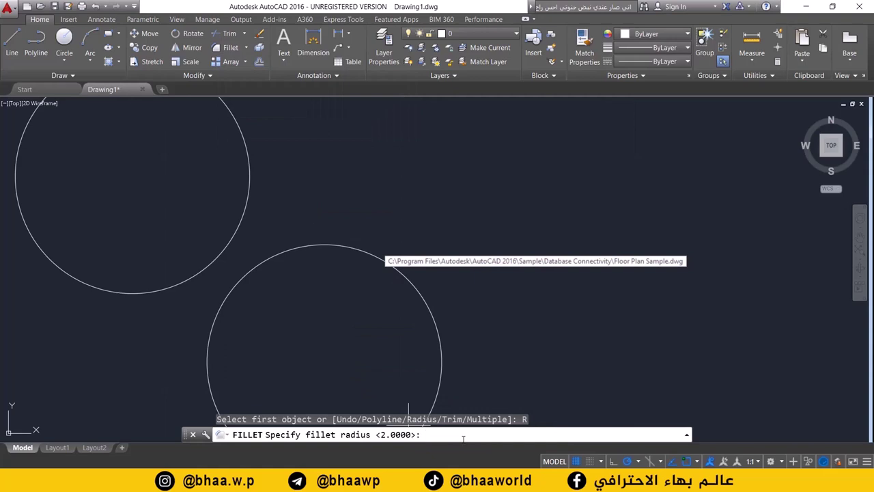
key("Return")
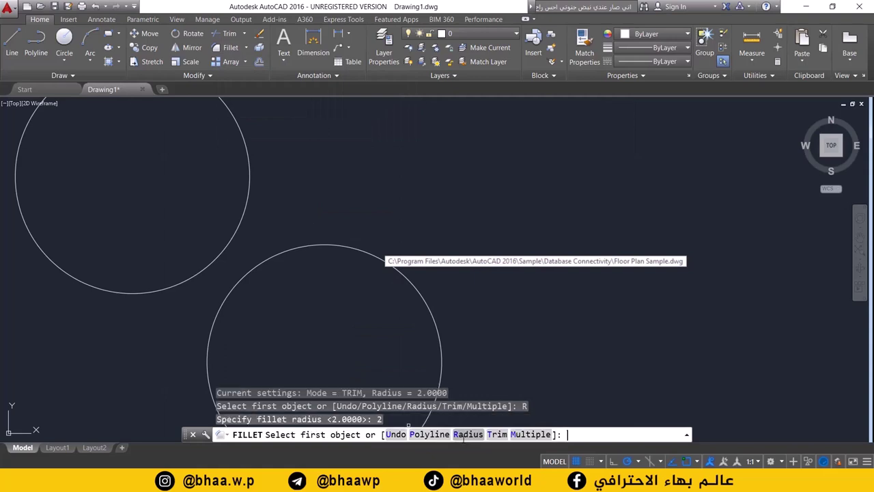
left_click(239, 225)
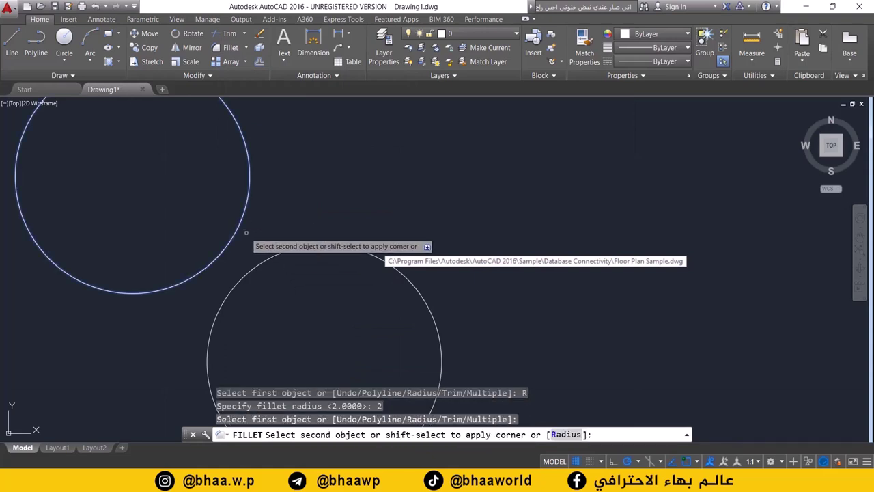
left_click(272, 258)
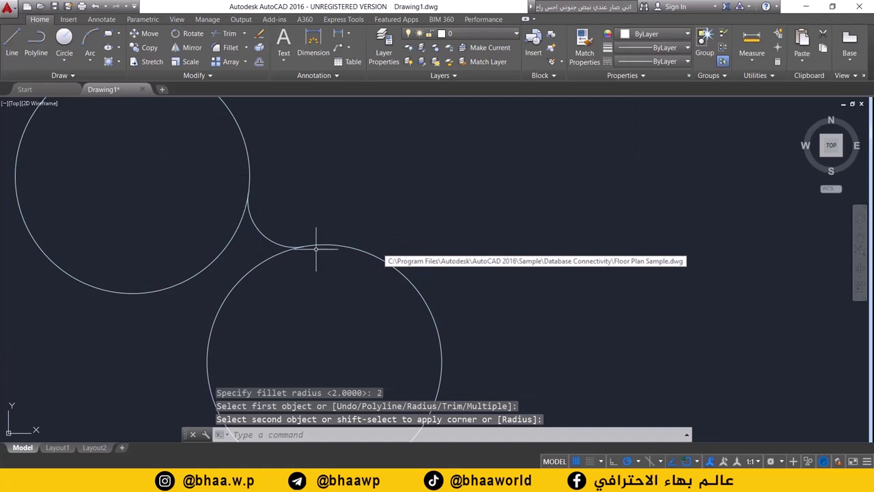
mouse_move(315, 248)
middle_mouse_down()
mouse_move(250, 224)
mouse_move(289, 195)
middle_mouse_up()
scroll(289, 195, "down", 3)
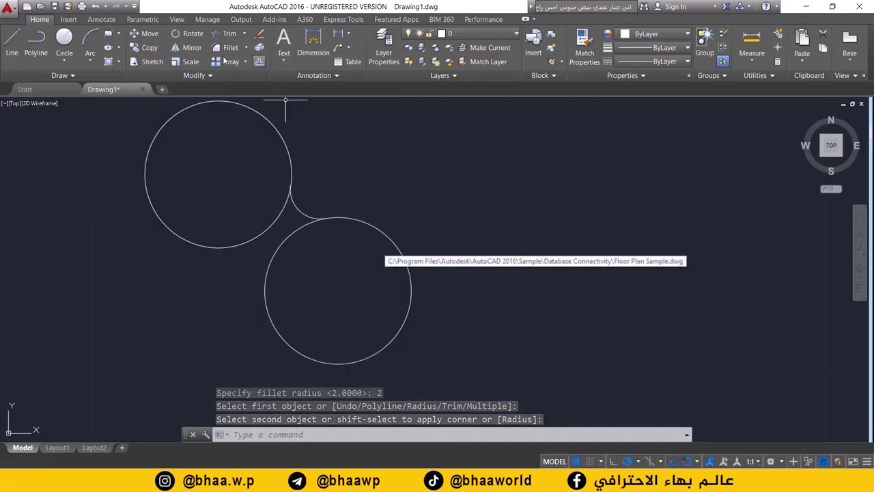
Step: Add a second radius 2 fillet arc joining the circles on the other side
key("Return")
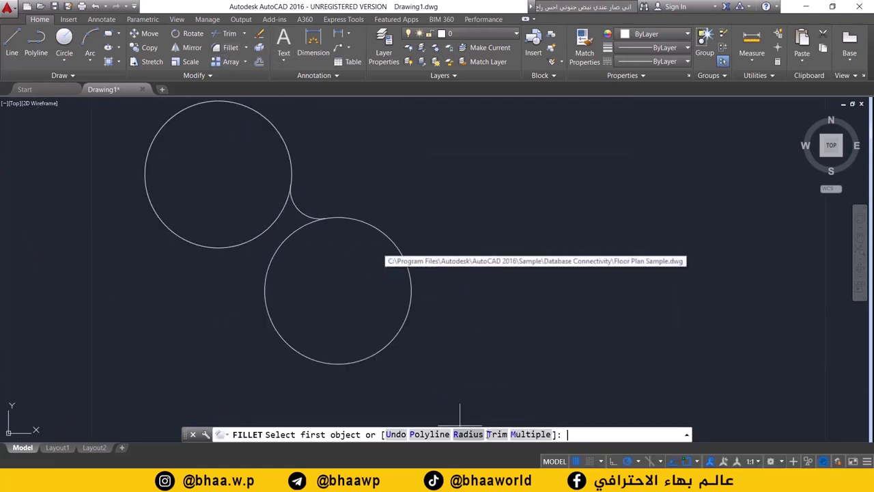
type("r")
key("Return")
type("2")
key("Return")
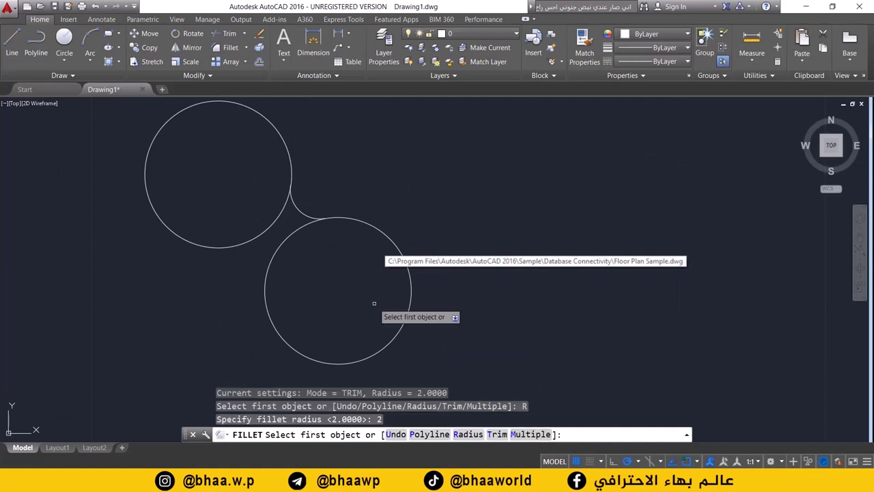
left_click(259, 235)
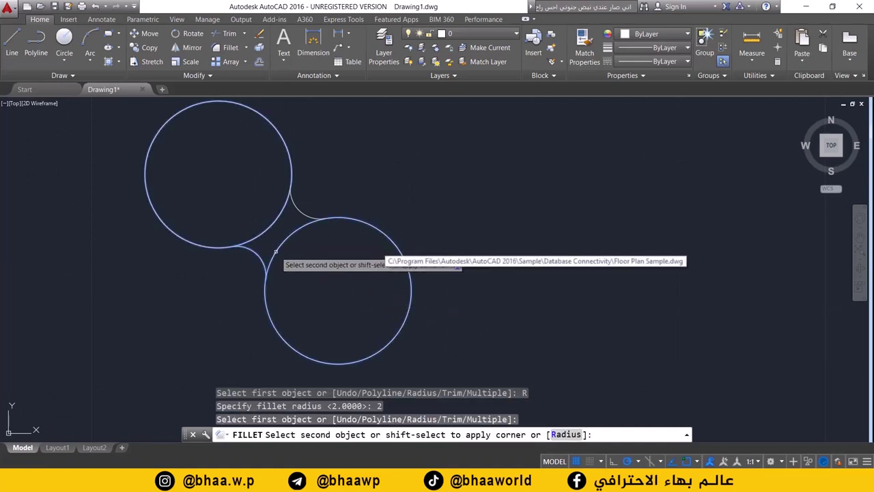
left_click(282, 245)
left_click(221, 36)
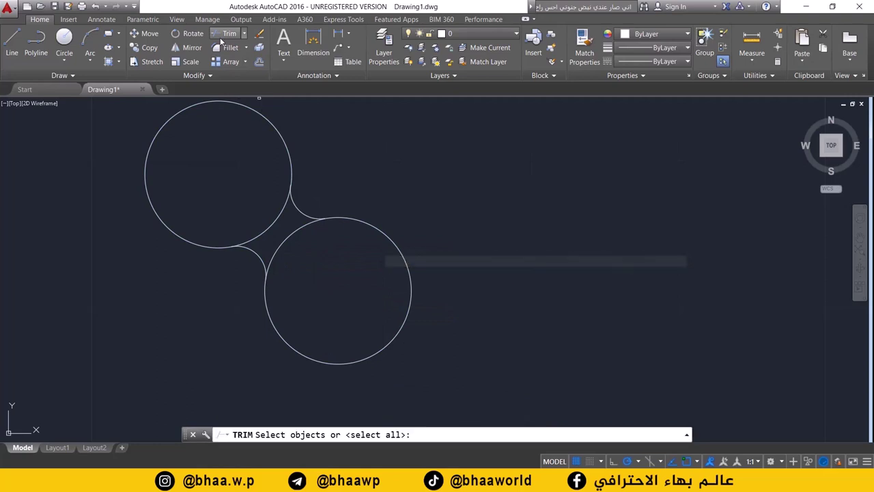
Step: Trim away both circles' inner arcs to leave a single peanut-shaped outline
left_click(280, 214)
left_click(293, 233)
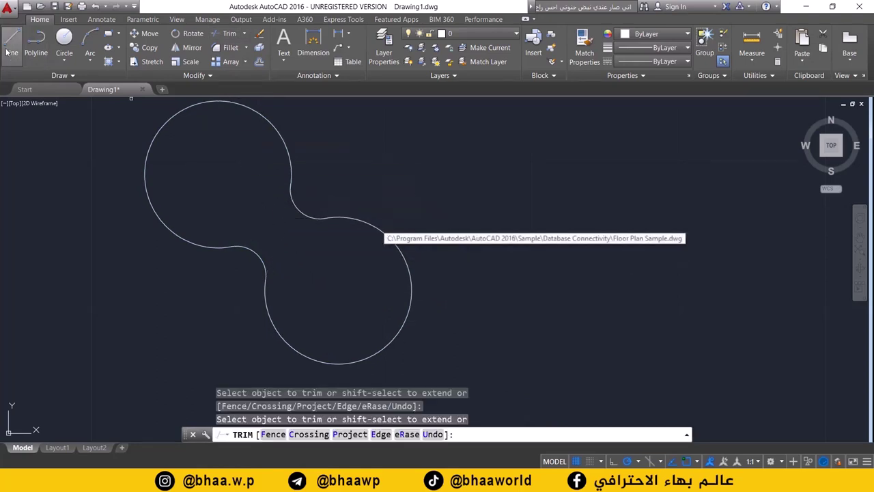
scroll(213, 185, "down", 2)
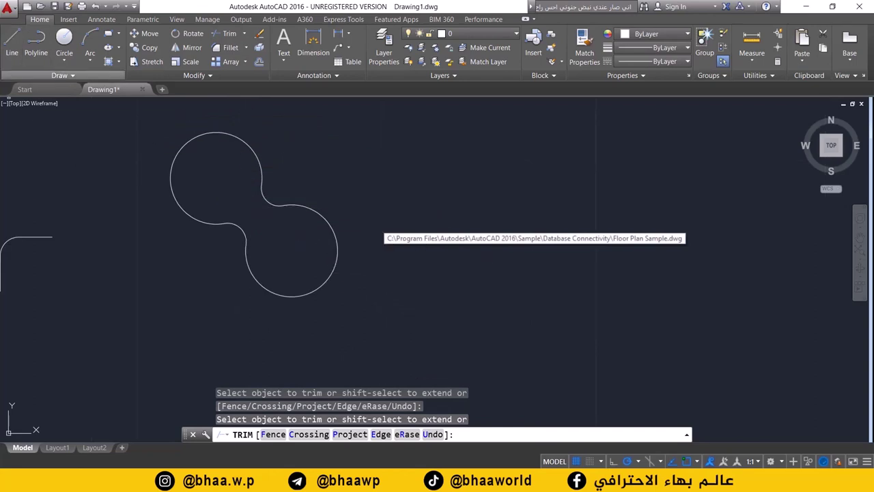
scroll(184, 200, "down", 2)
middle_click_drag(271, 204, 295, 236)
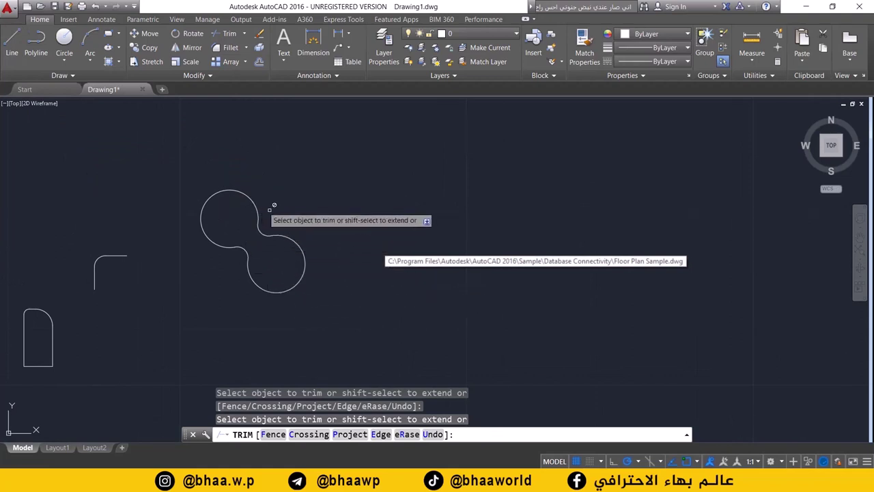
middle_click_drag(275, 240, 389, 219)
scroll(301, 229, "up", 2)
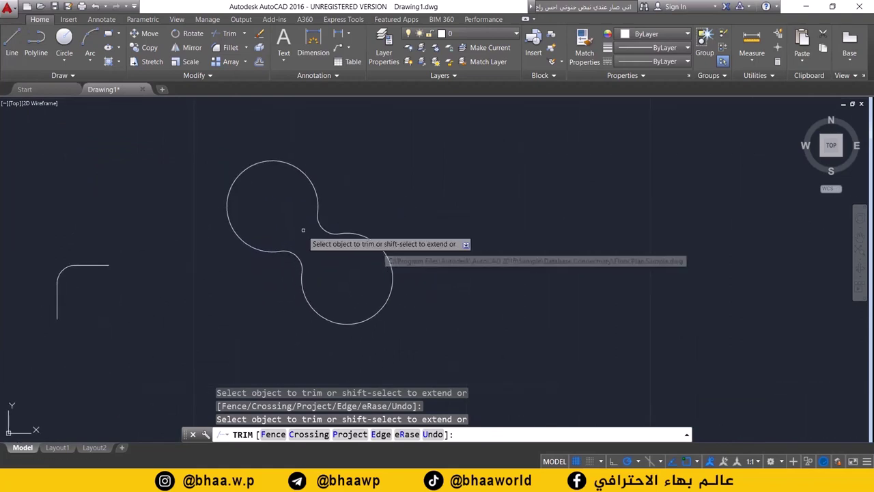
scroll(329, 220, "down", 4)
middle_click_drag(328, 220, 130, 263)
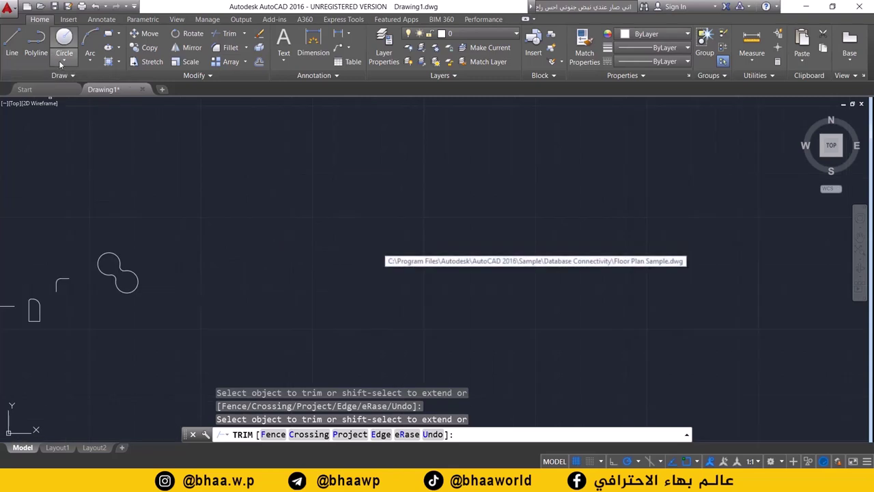
Step: Show the Array drop-down with its list of array types
left_click(63, 61)
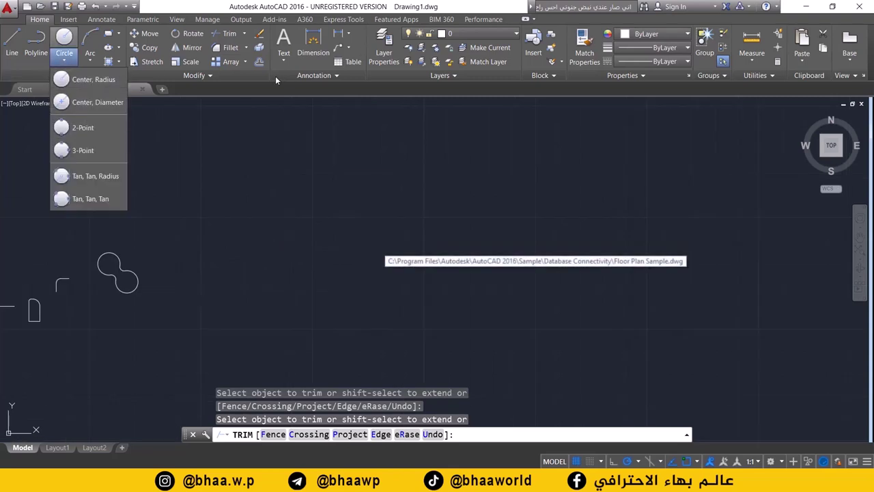
left_click(241, 62)
left_click(246, 63)
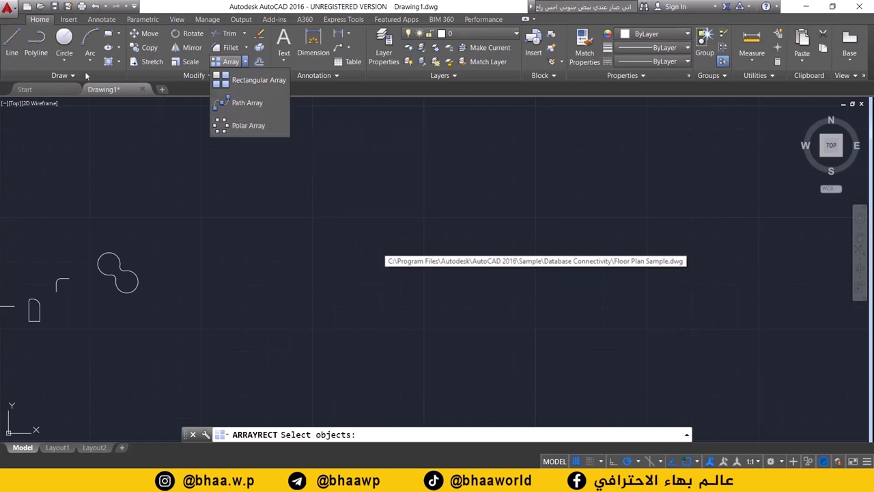
Step: Draw a circle of radius 10 using Center, Radius
left_click(63, 59)
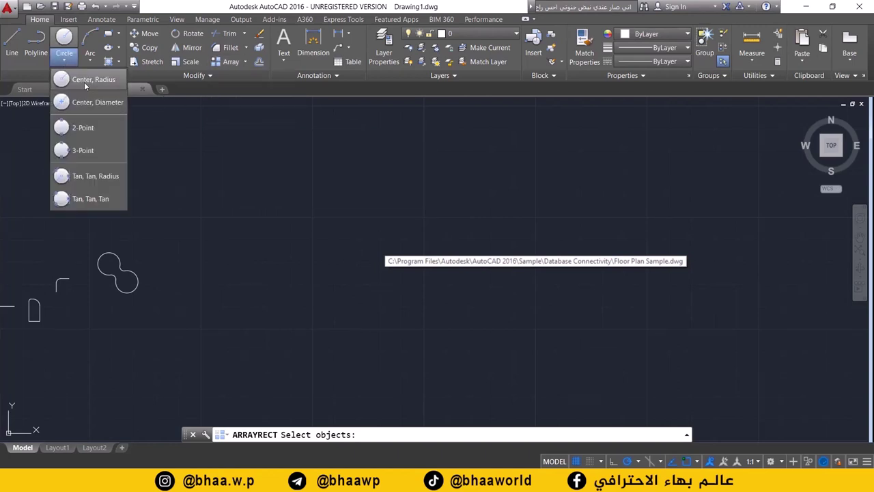
left_click(84, 79)
left_click(319, 236)
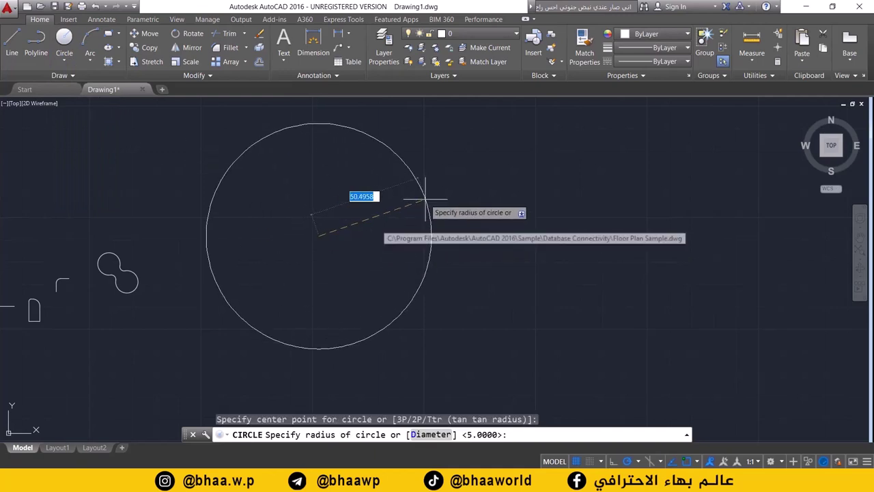
type("10")
key("Return")
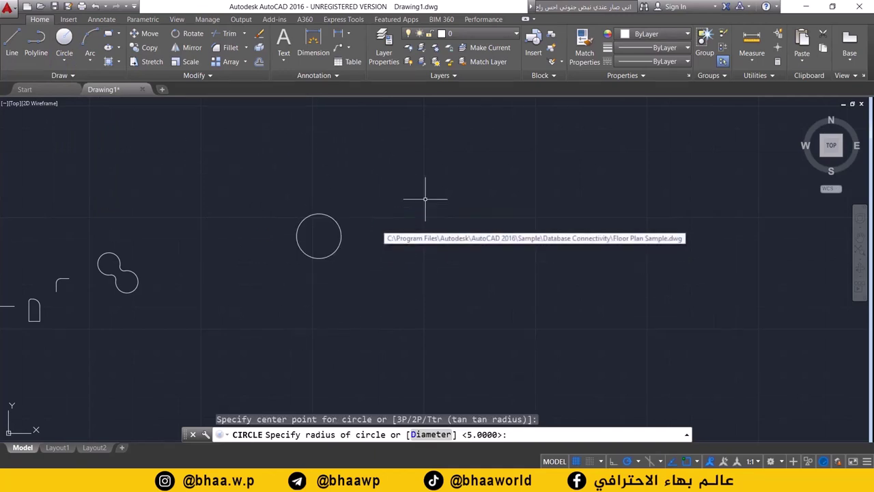
scroll(309, 210, "up", 8)
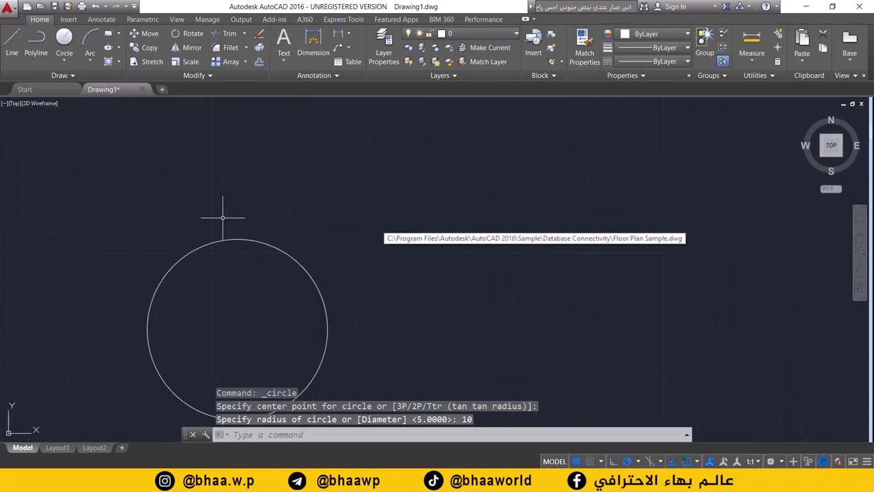
scroll(267, 280, "down", 4)
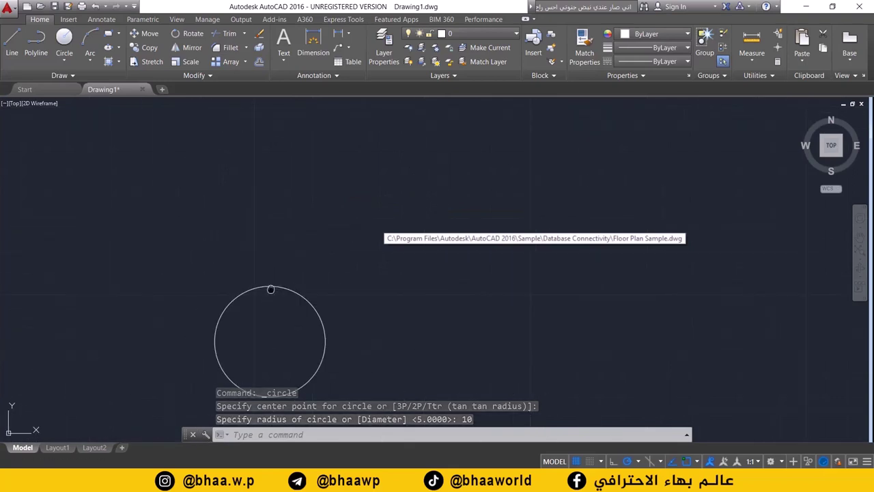
middle_click_drag(269, 286, 233, 230)
Step: Add a radius-2 circle centred on the big circle's top quadrant and select it
left_click(68, 62)
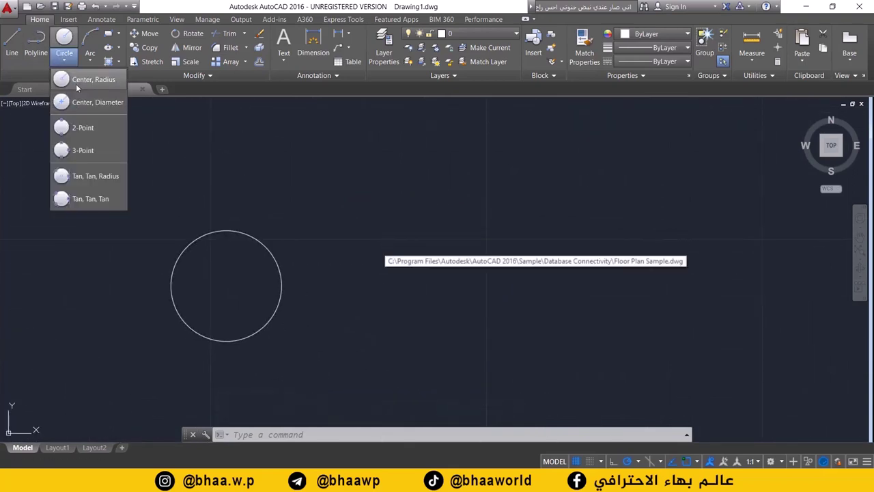
left_click(76, 83)
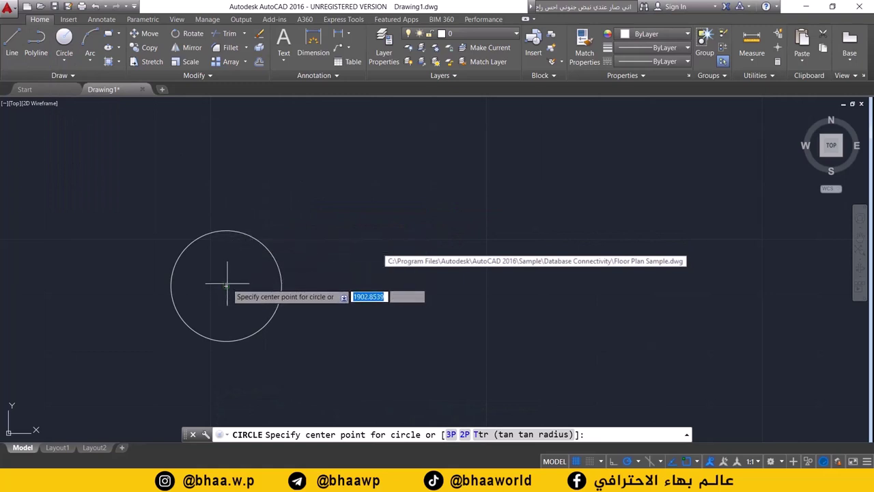
left_click(226, 233)
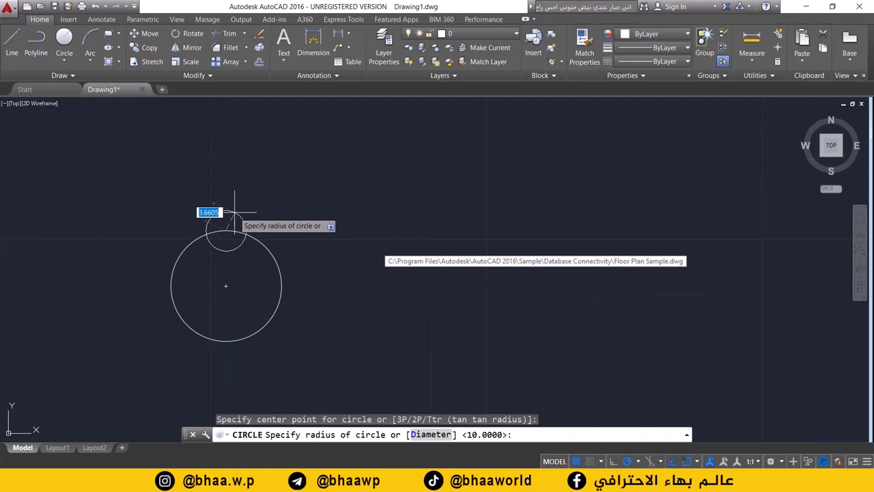
key("Return")
middle_click_drag(346, 219, 232, 164)
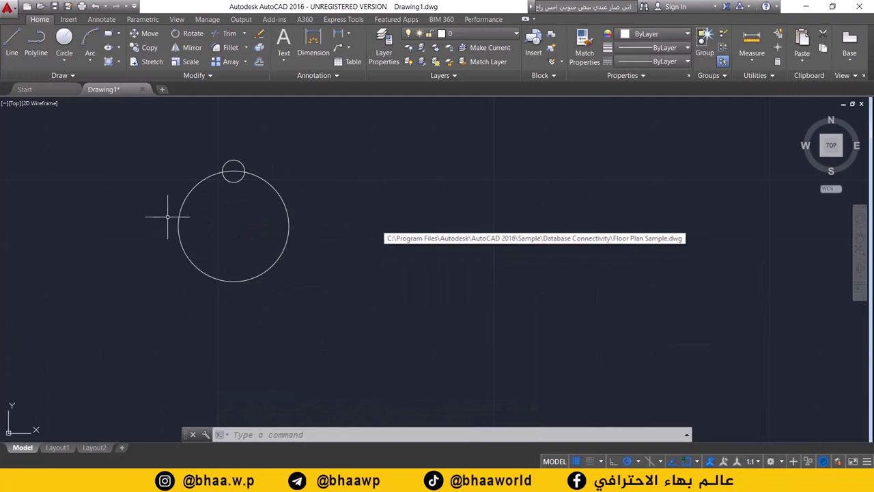
left_click(237, 164)
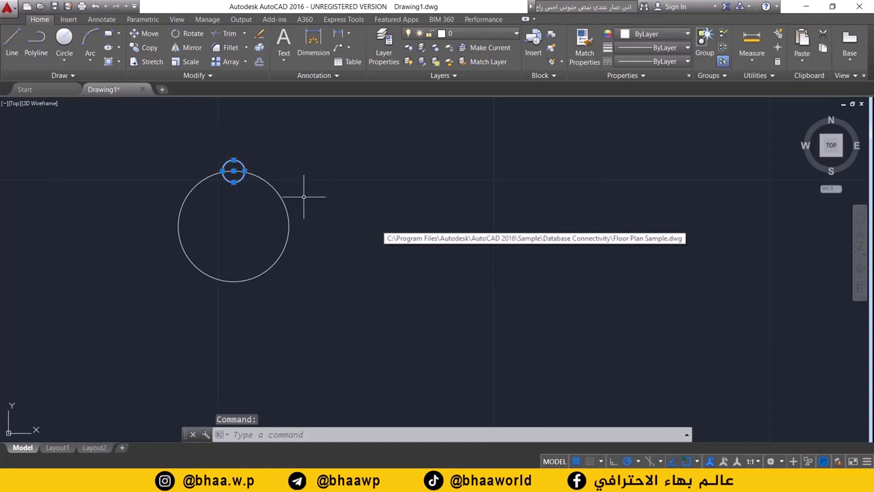
Step: Polar-array the small circle about the big circle's centre, changing items from 3 to 8
left_click(246, 62)
left_click(239, 125)
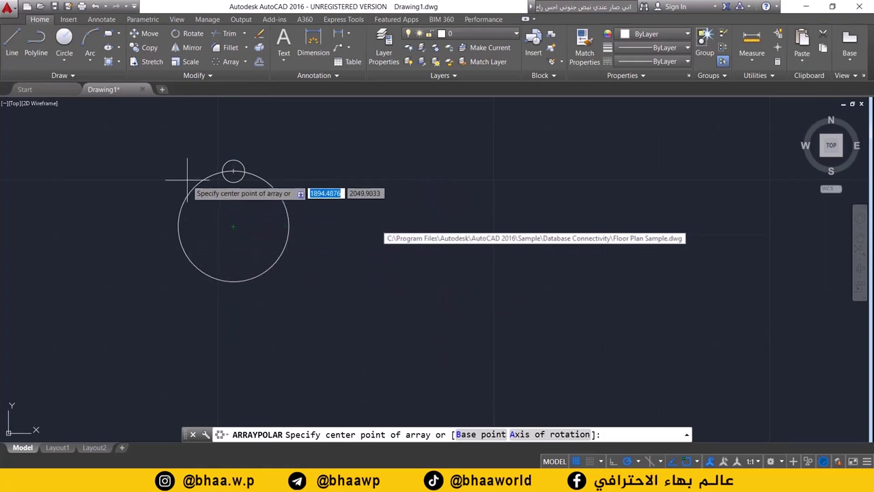
left_click(233, 226)
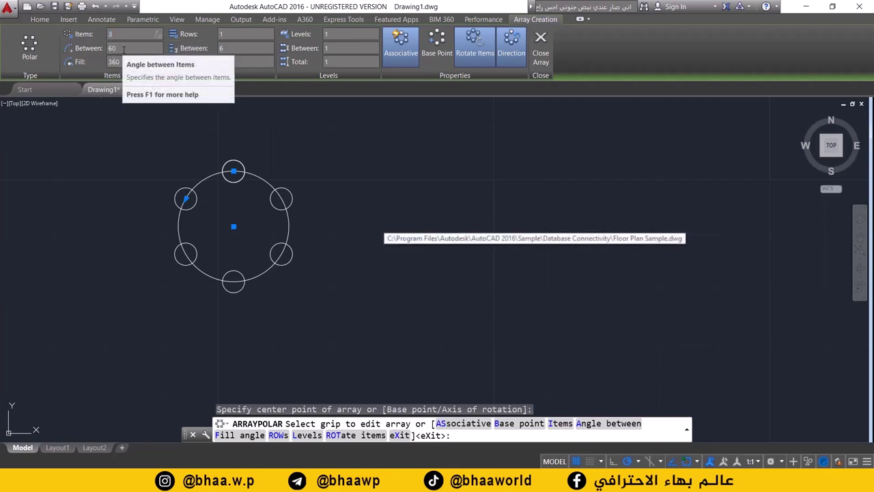
key("Return")
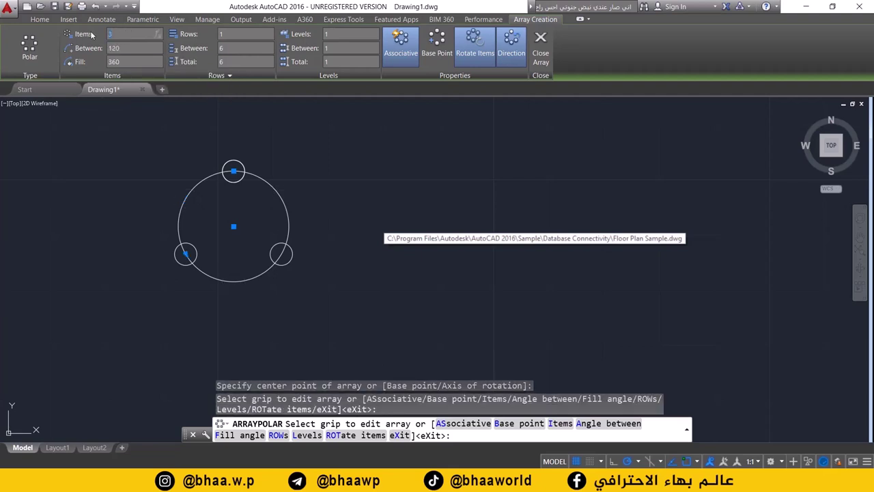
key("Return")
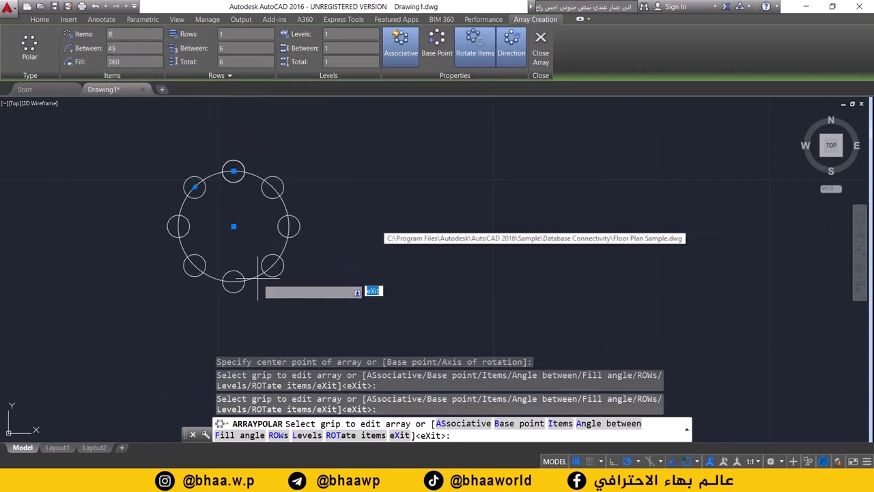
Step: Exit the array command, select all shapes and delete them
scroll(247, 252, "down", 2)
scroll(247, 252, "down", 3)
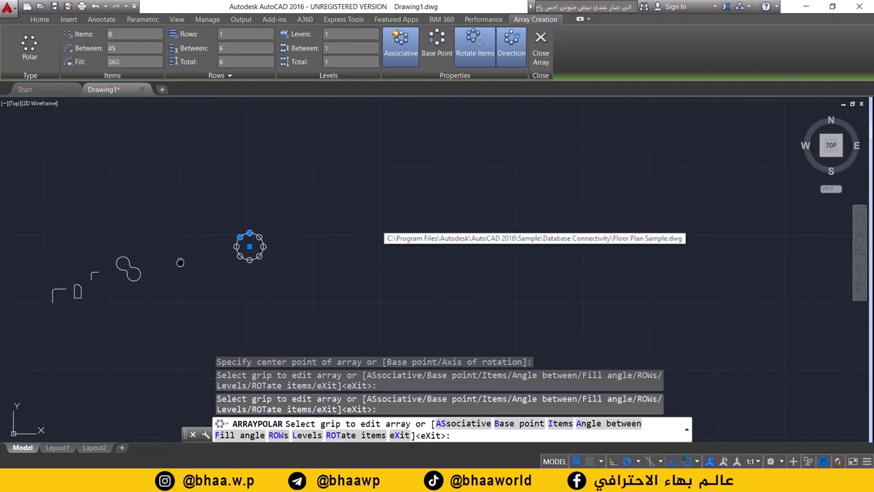
middle_click_drag(147, 290, 273, 236)
key("Escape")
mouse_move(301, 225)
left_mouse_down()
mouse_move(276, 209)
mouse_move(273, 236)
left_mouse_up()
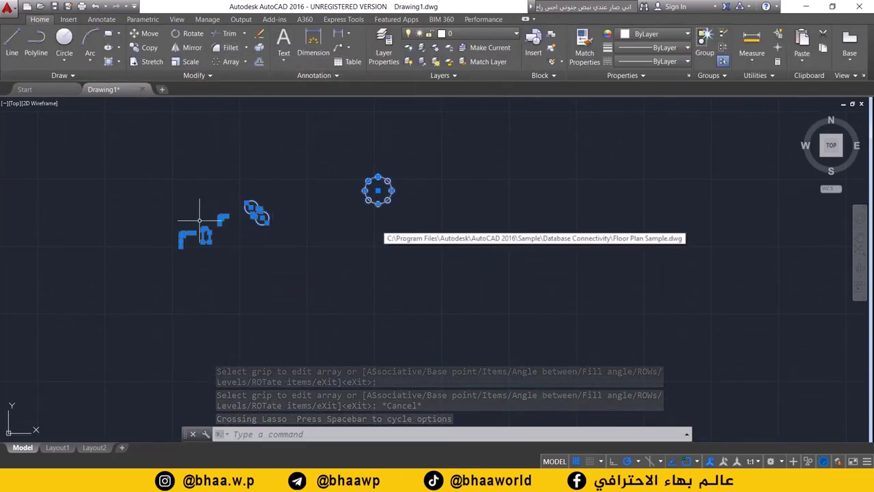
key("Delete")
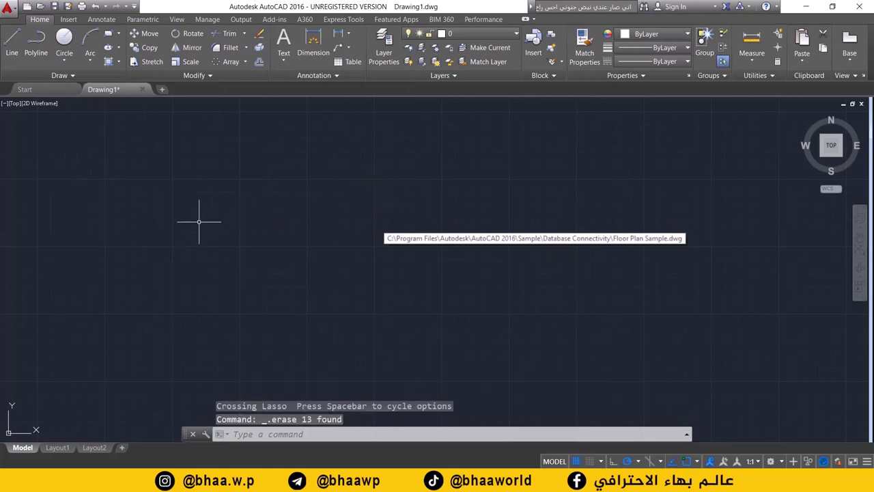
Step: In the Paint reference, sketch red marks around the 20-diameter hole, then undo them
key("alt+Tab")
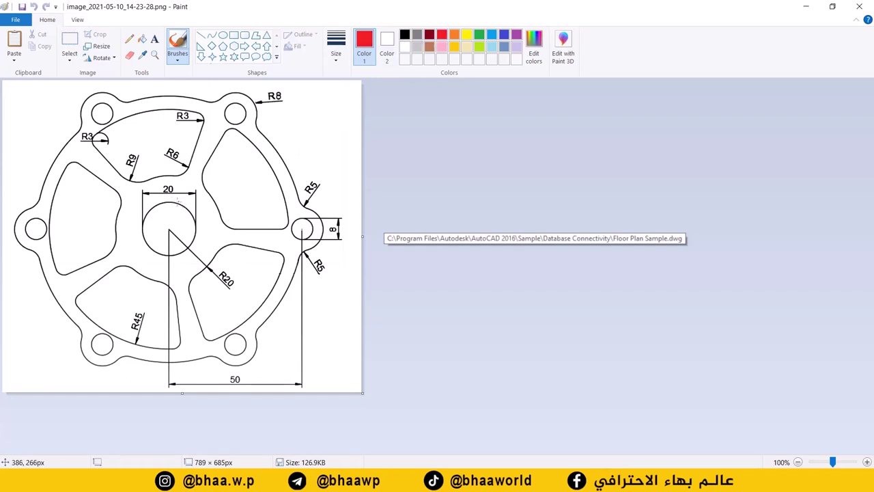
left_click_drag(178, 201, 151, 206)
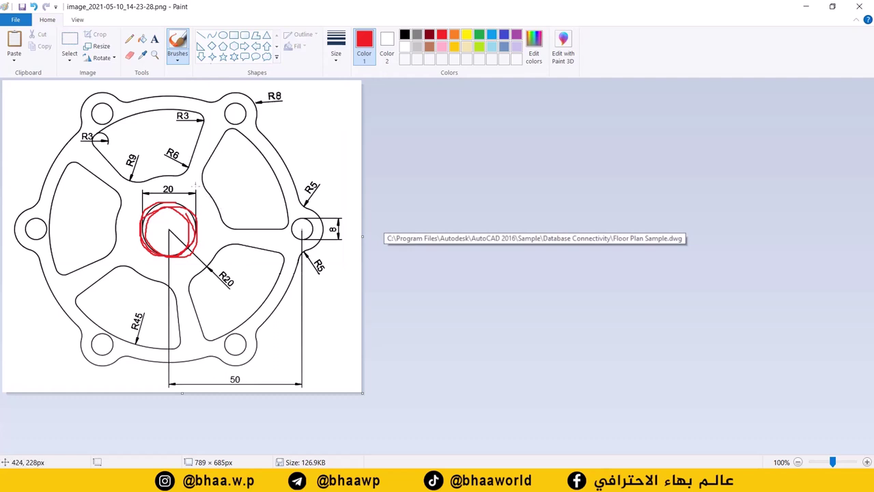
left_click_drag(196, 189, 196, 261)
left_click_drag(141, 204, 138, 271)
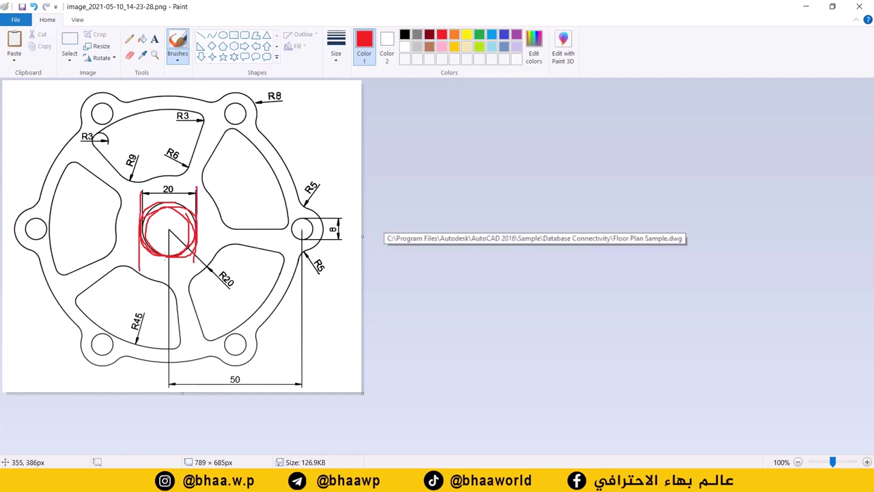
key("ctrl+z")
key("ctrl+z")
key("ctrl+z")
key("ctrl+z")
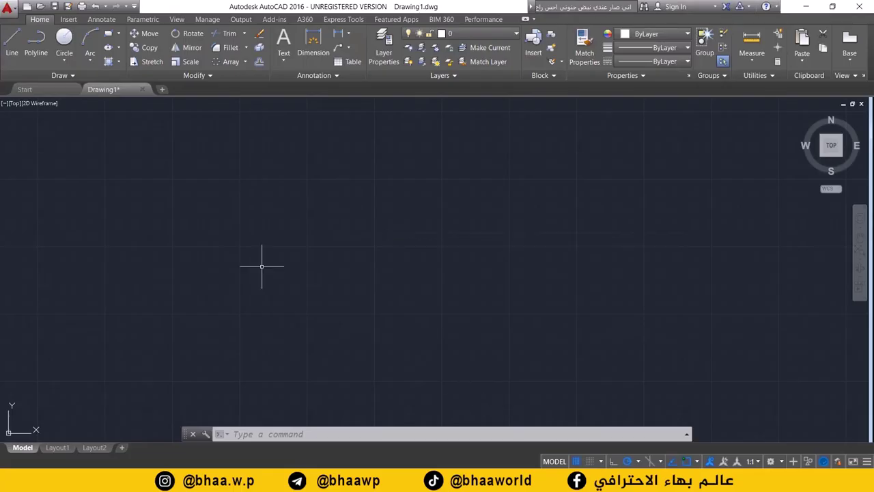
Step: Draw a 20-diameter hole circle using Center, Diameter, then switch to Paint
left_click(67, 63)
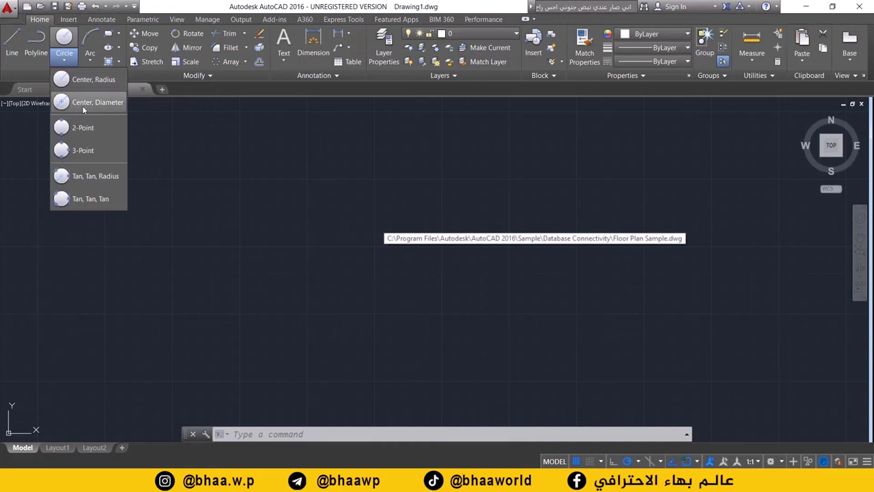
left_click(89, 79)
left_click(238, 247)
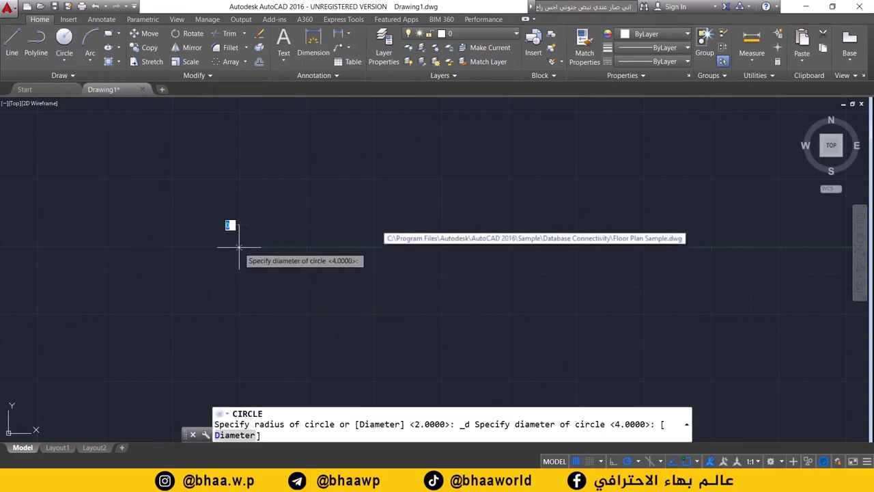
type("20")
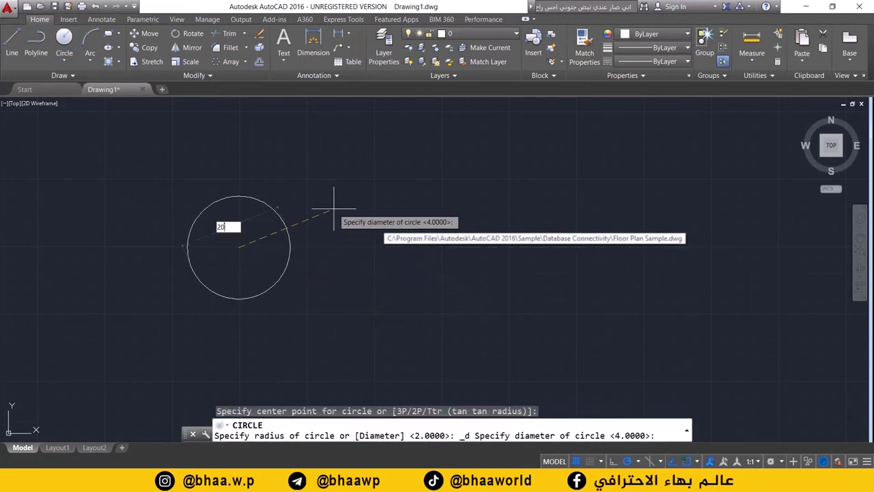
key("Return")
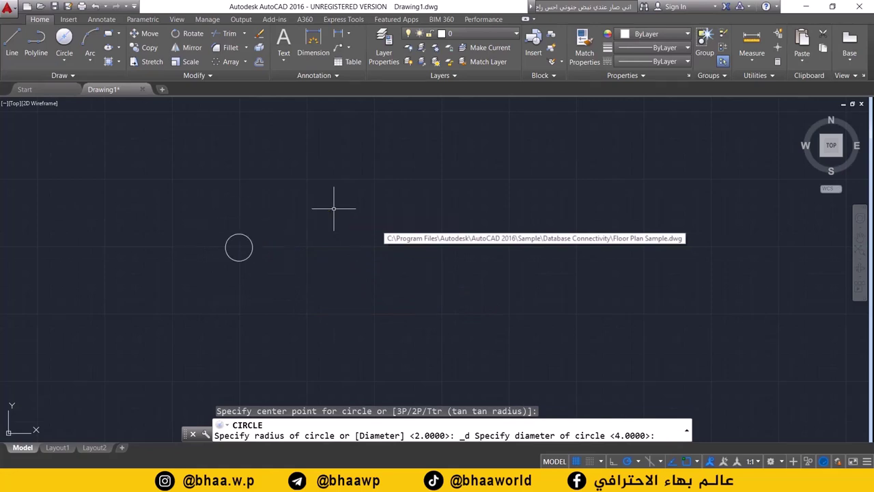
middle_click_drag(201, 252, 230, 299)
scroll(251, 252, "down", 1)
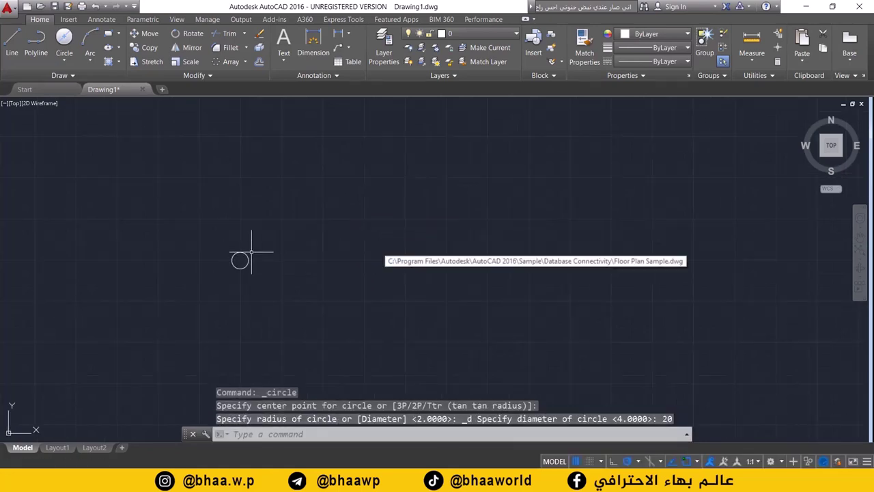
key("alt+Tab")
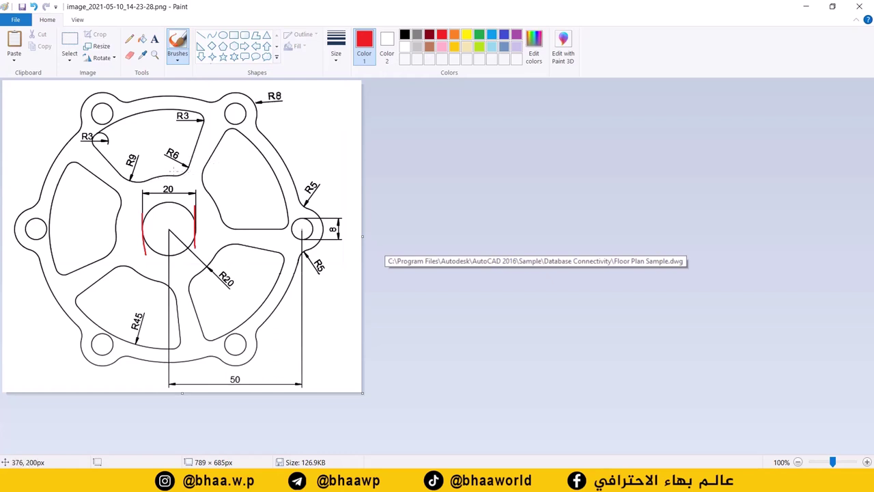
Step: Circle the R20 ring and hole centre in red, then return to AutoCAD
left_click_drag(163, 174, 132, 185)
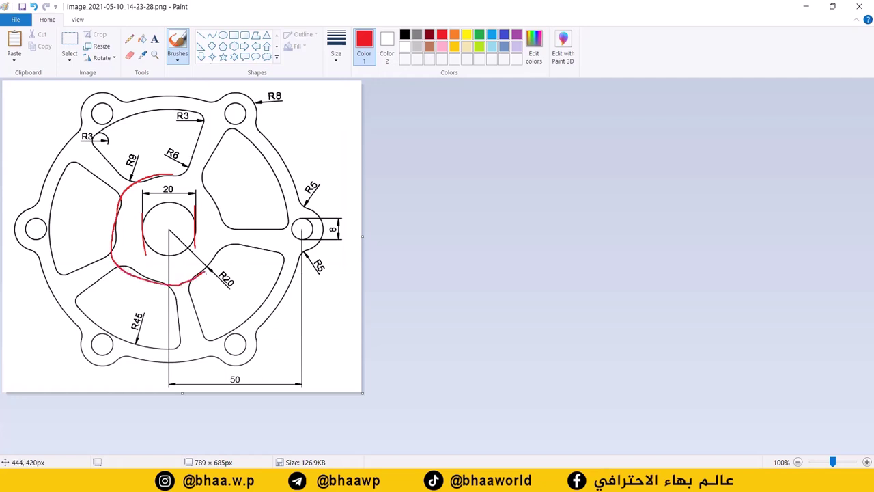
left_click_drag(196, 176, 154, 173)
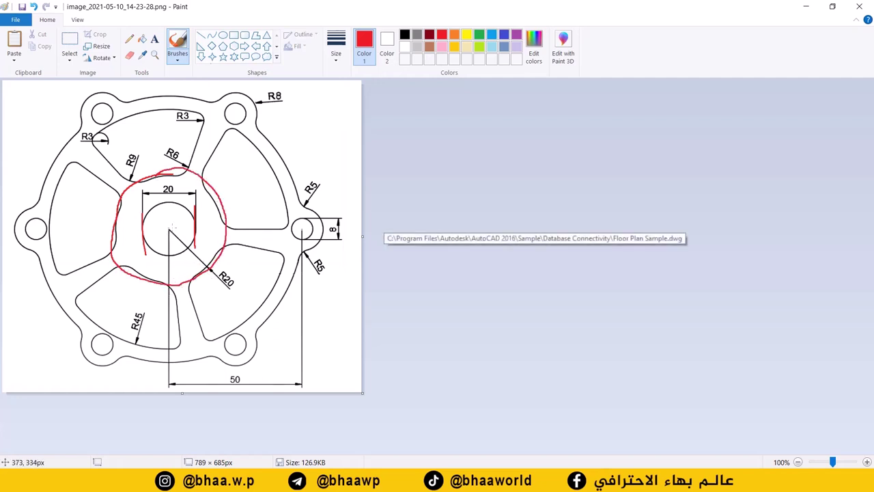
mouse_move(173, 233)
left_mouse_down()
mouse_move(162, 239)
mouse_move(176, 218)
mouse_move(172, 228)
left_mouse_up()
mouse_move(214, 258)
left_mouse_down()
mouse_move(198, 277)
mouse_move(222, 244)
left_mouse_up()
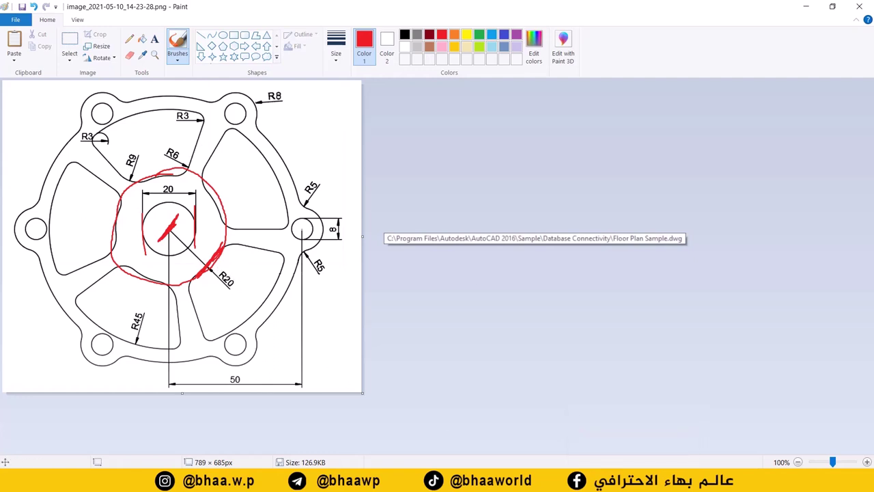
key("alt+Tab")
Step: Draw a radius-20 circle concentric with the hole, then switch back to Paint
left_click(66, 61)
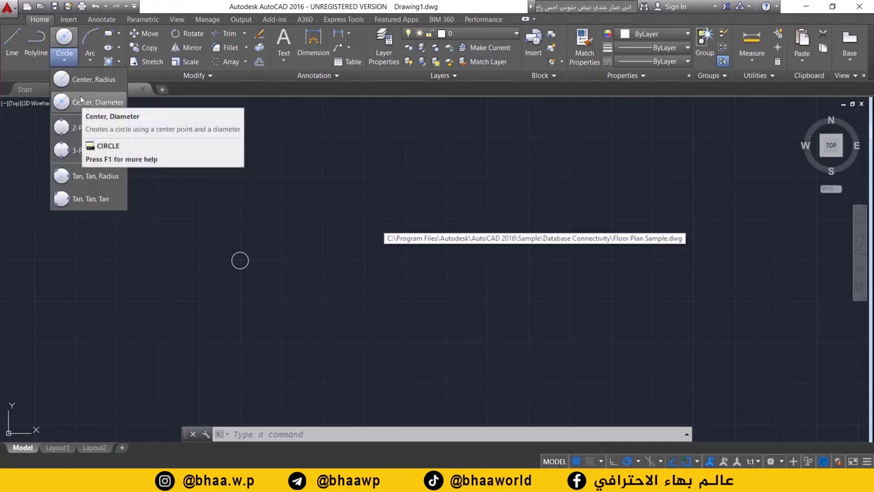
left_click(72, 80)
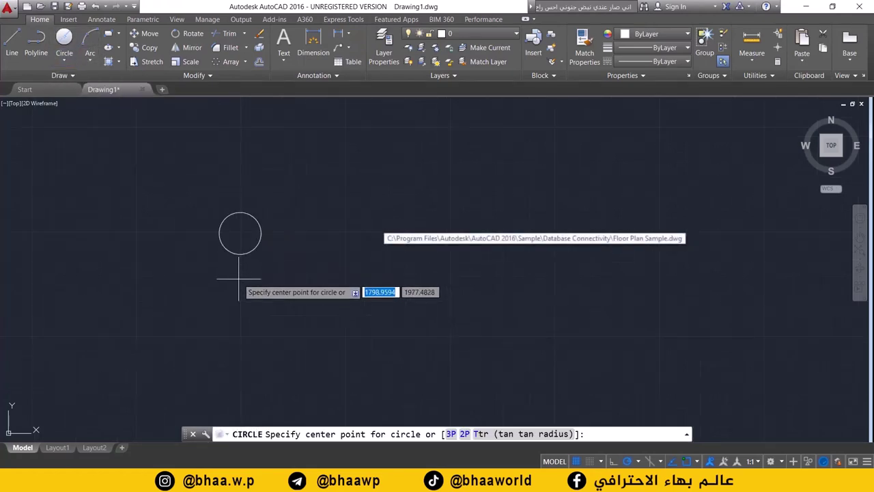
scroll(239, 277, "up", 2)
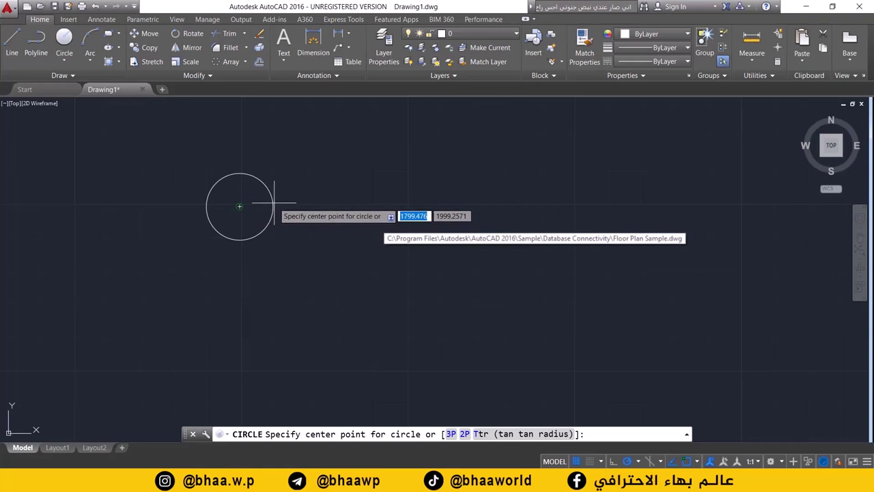
left_click(239, 206)
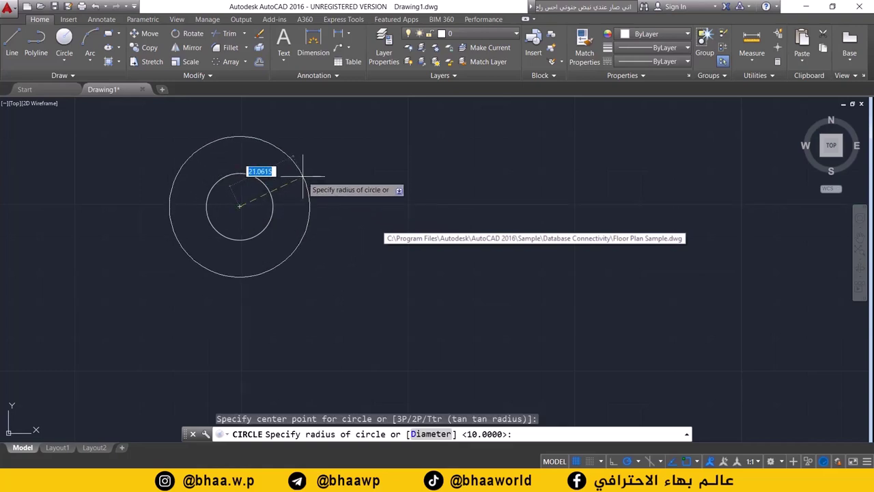
type("20")
key("Return")
scroll(244, 272, "down", 4)
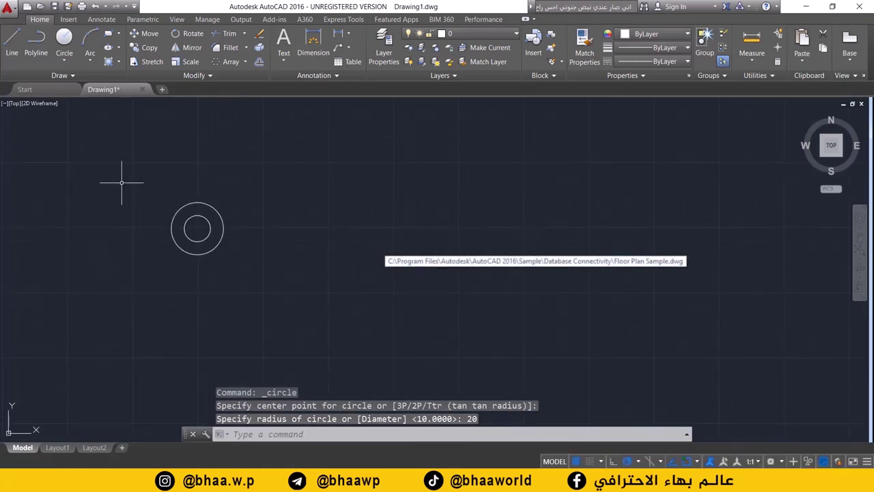
key("alt+Tab")
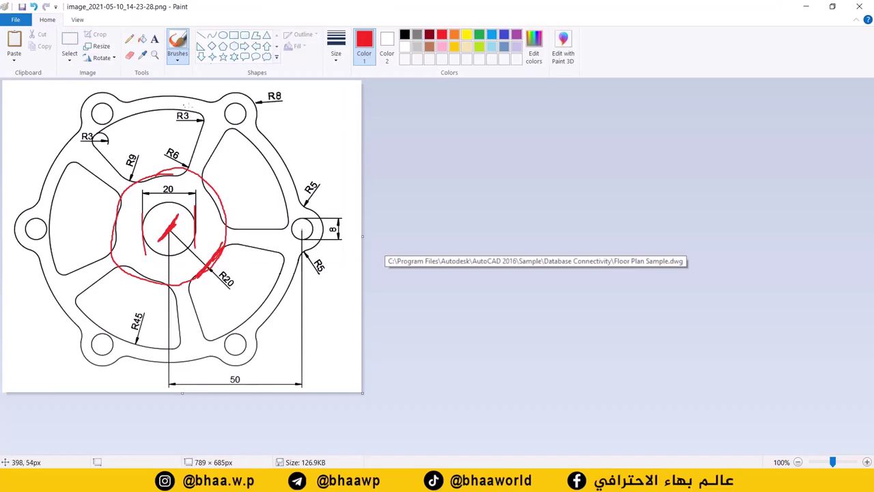
Step: Mark the top R3 arc in red and undo the stray outer loop
left_click_drag(202, 113, 157, 114)
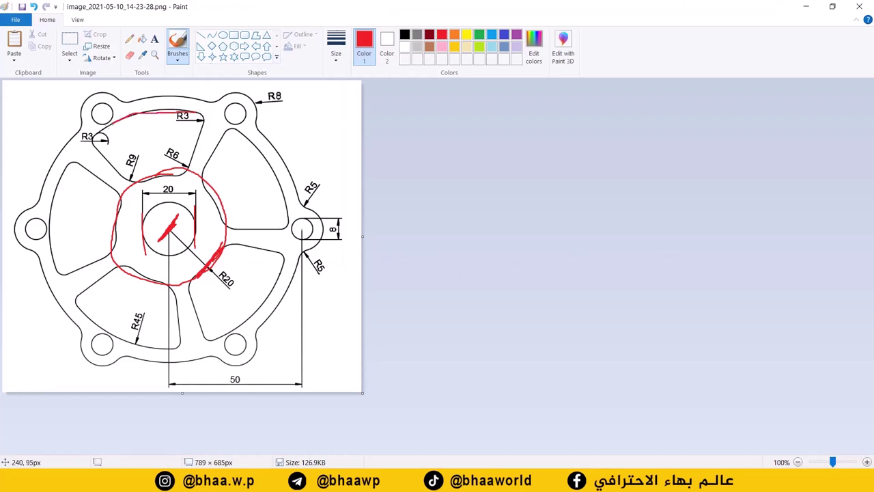
mouse_move(47, 232)
left_mouse_down()
mouse_move(88, 312)
mouse_move(166, 340)
mouse_move(261, 305)
mouse_move(285, 203)
mouse_move(243, 127)
mouse_move(166, 114)
left_mouse_up()
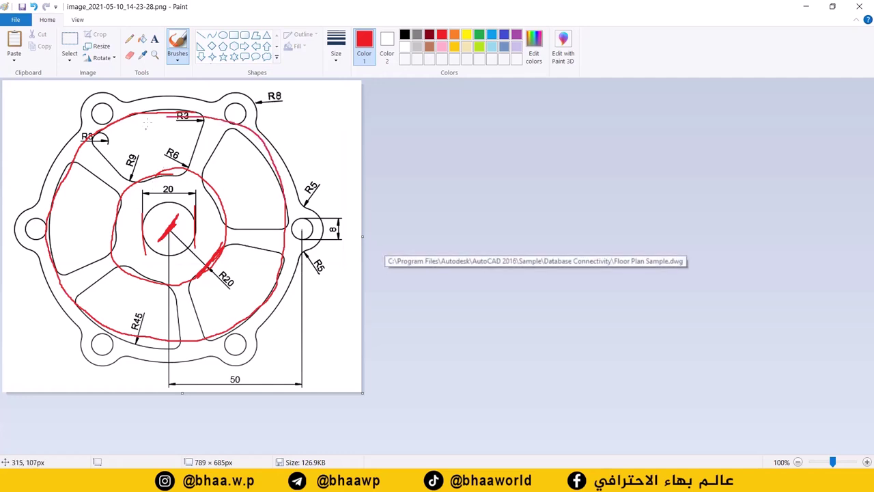
key("ctrl+z")
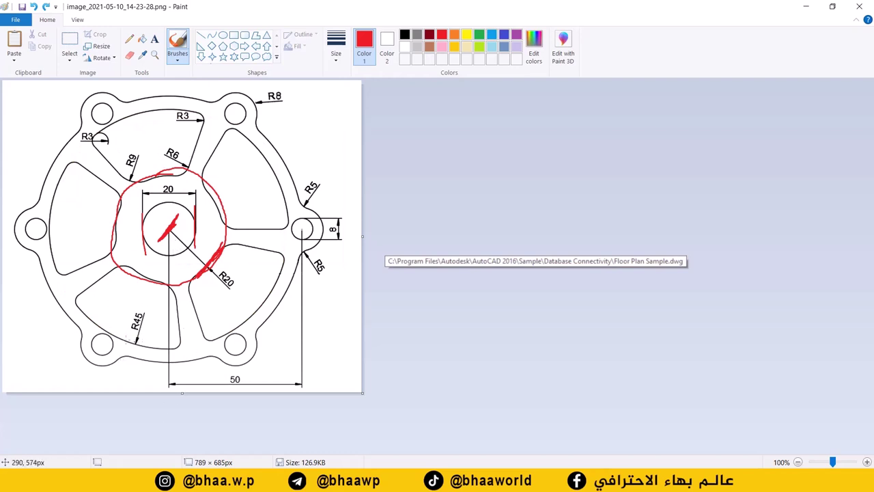
Step: Trace the R45 leader in red from the centre to the lower-left lug
mouse_move(124, 342)
left_mouse_down()
mouse_move(154, 351)
mouse_move(137, 344)
mouse_move(144, 346)
left_mouse_up()
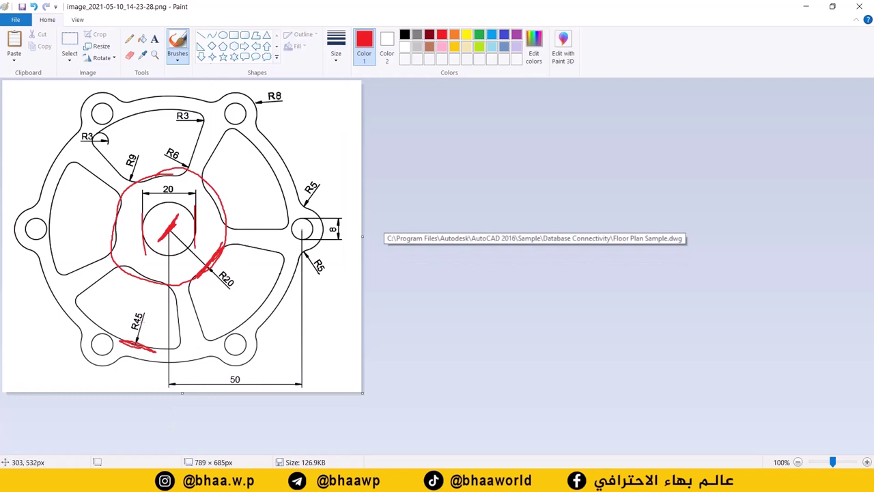
left_click_drag(140, 319, 146, 298)
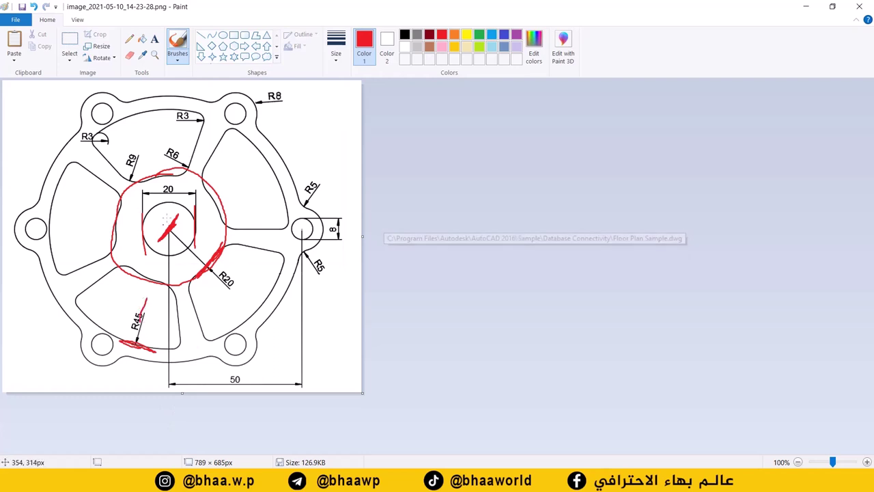
left_click_drag(169, 233, 140, 326)
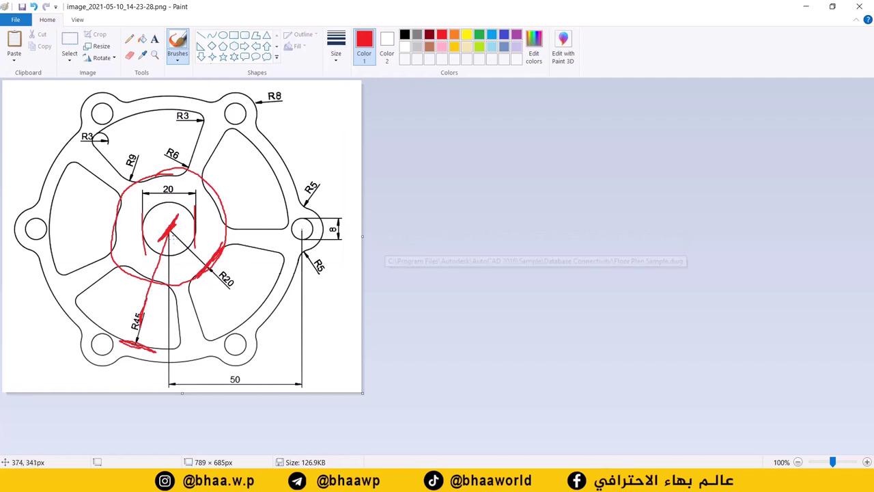
left_click_drag(174, 239, 145, 301)
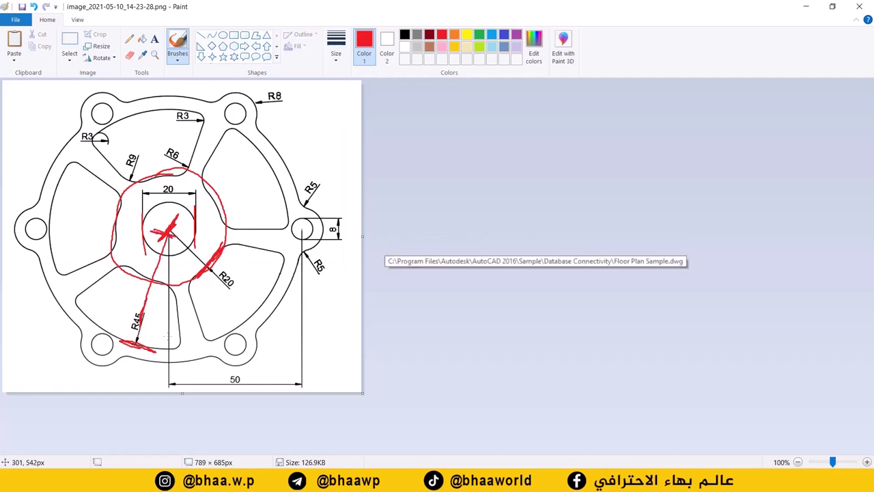
key("alt+Tab")
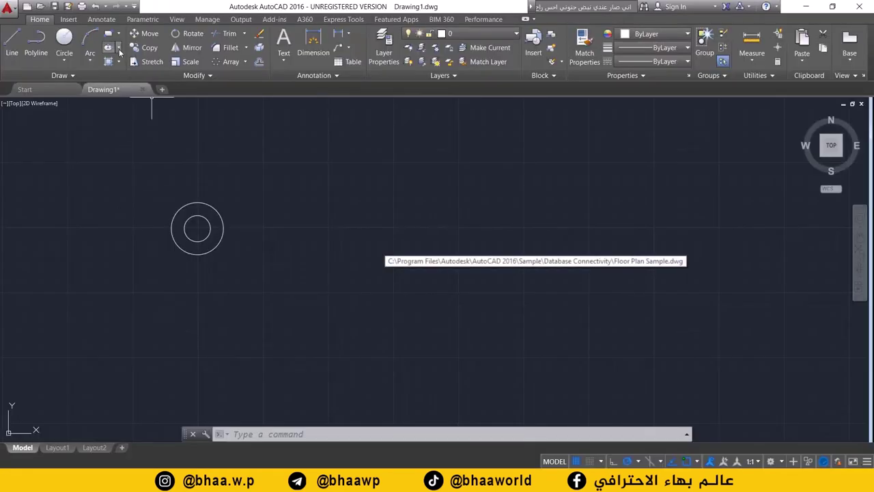
Step: Draw a radius-45 circle on the common centre, then return to Paint
left_click(64, 60)
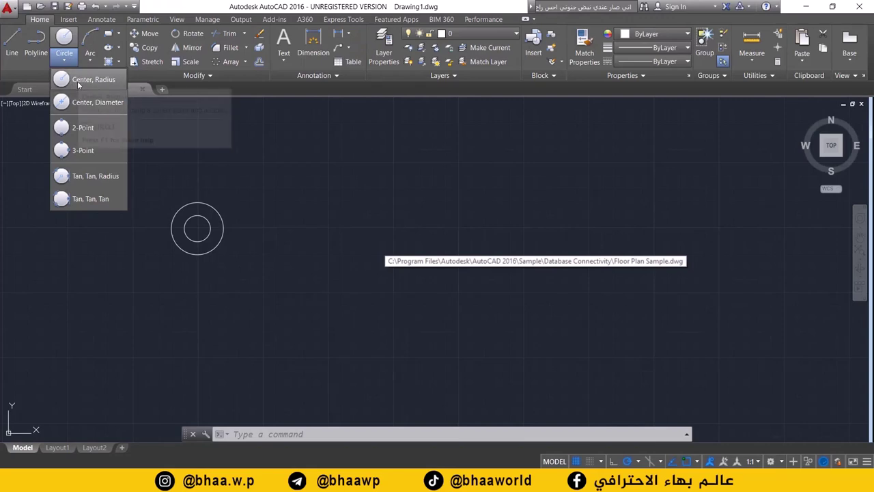
left_click(76, 81)
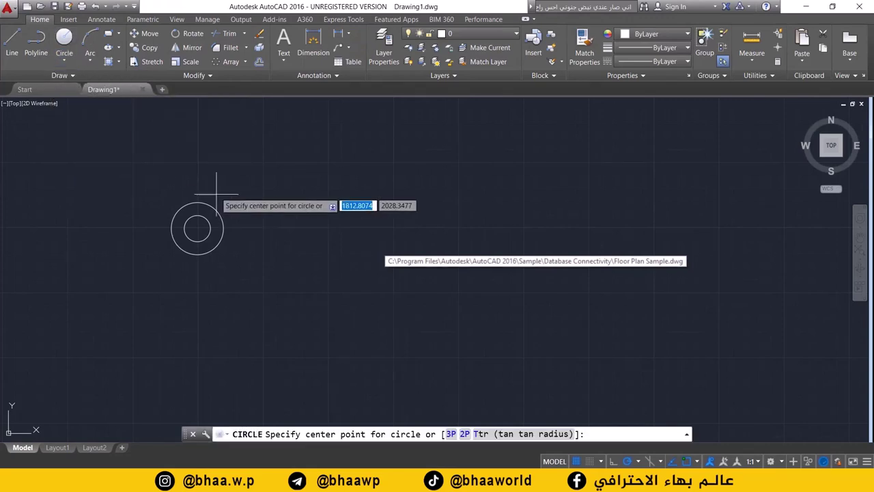
left_click(197, 228)
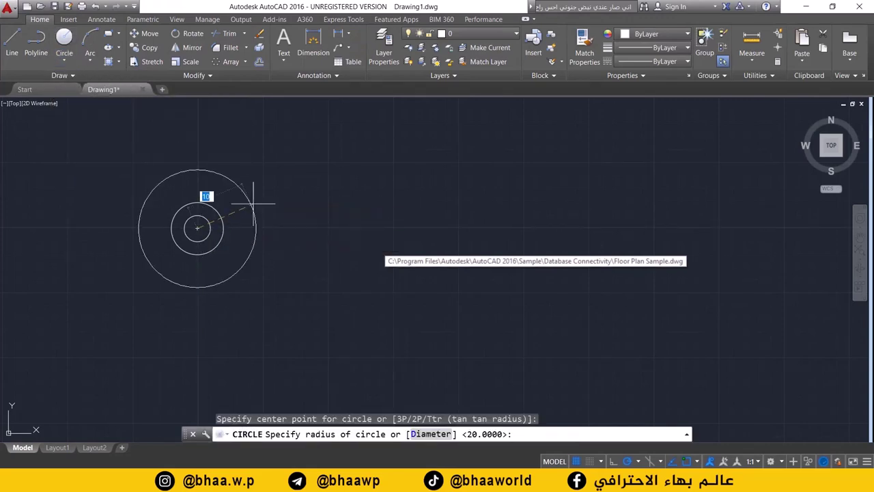
type("45")
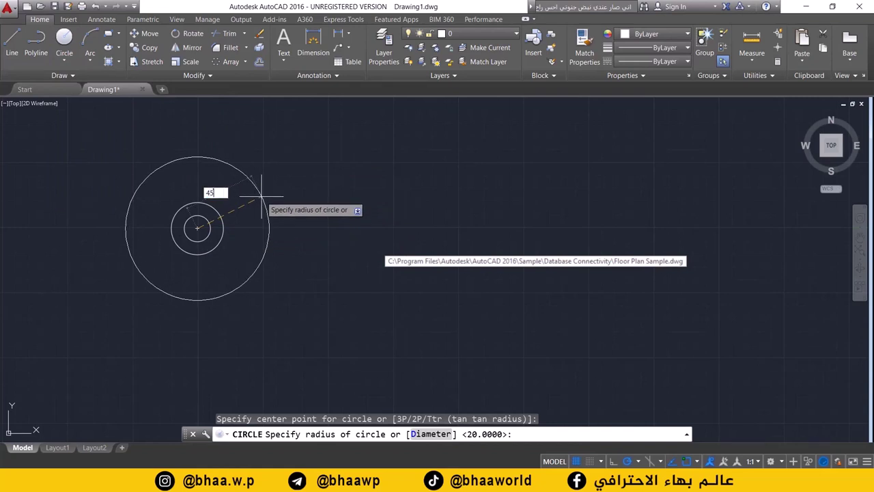
key("Return")
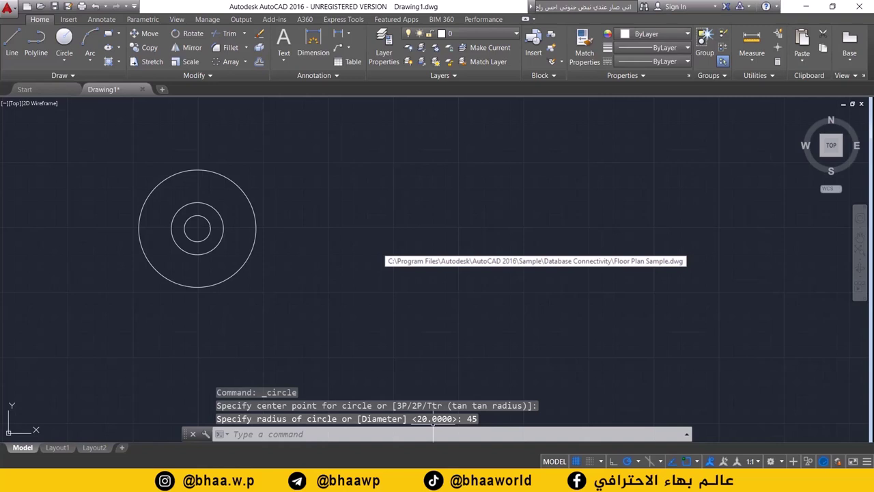
key("alt+Tab")
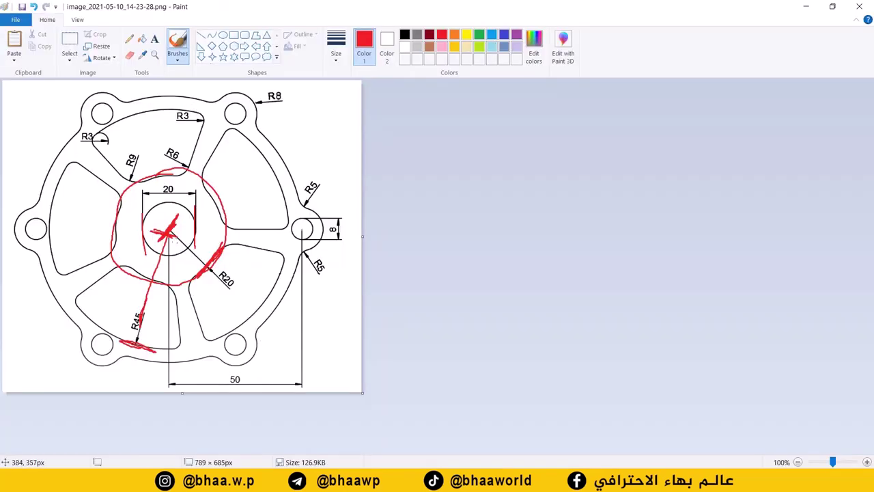
Step: Draw red vertical lines through the centre and the 50 dimension's right end
left_click_drag(170, 222, 168, 392)
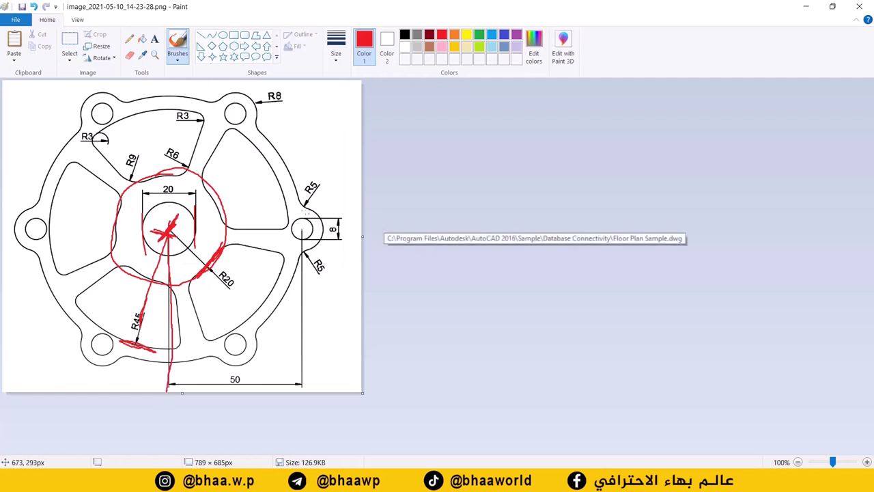
left_click_drag(298, 177, 300, 404)
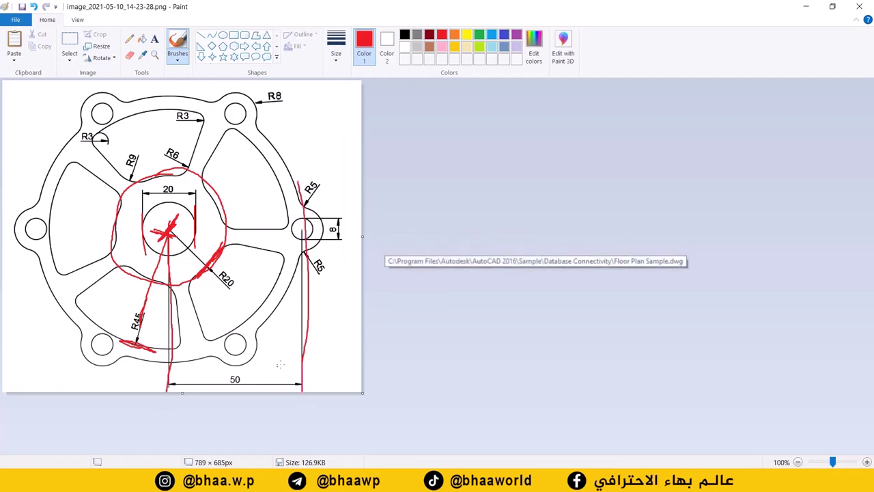
mouse_move(167, 150)
left_mouse_down()
mouse_move(166, 97)
mouse_move(168, 390)
left_mouse_up()
left_click_drag(305, 87, 322, 383)
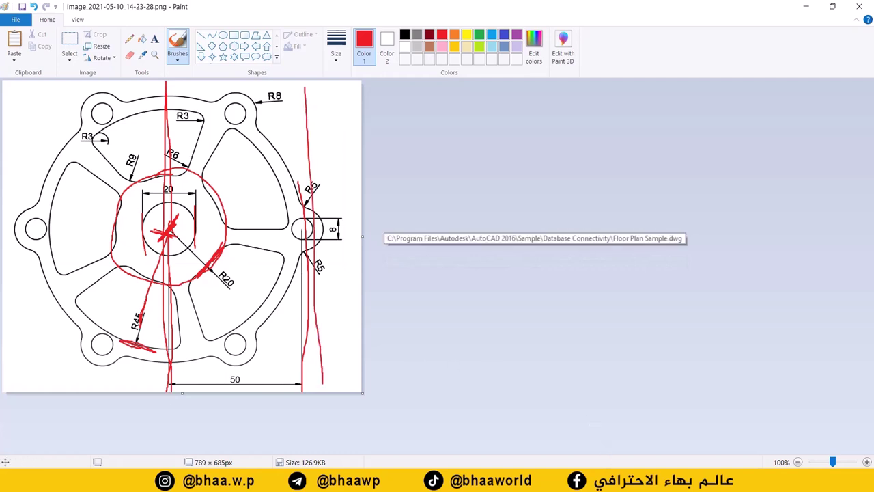
key("alt+Tab")
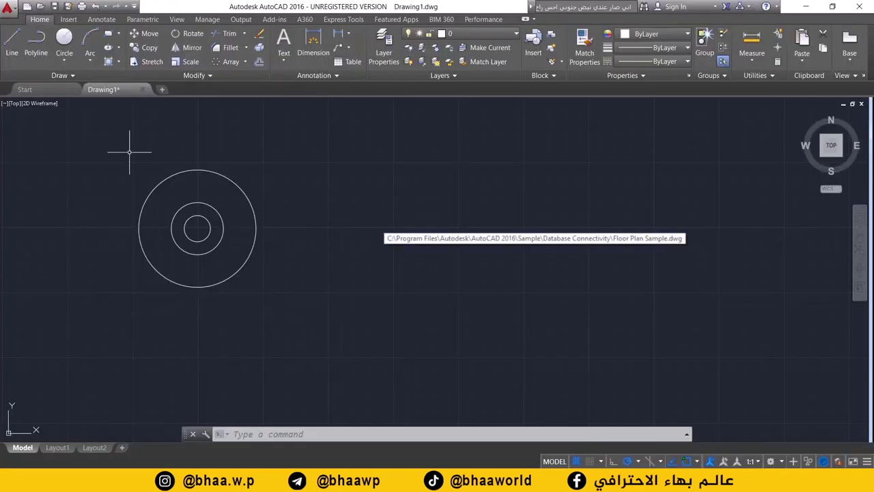
Step: Draw a radius-50 circle on the common centre and recentre the view
left_click(64, 60)
left_click(82, 80)
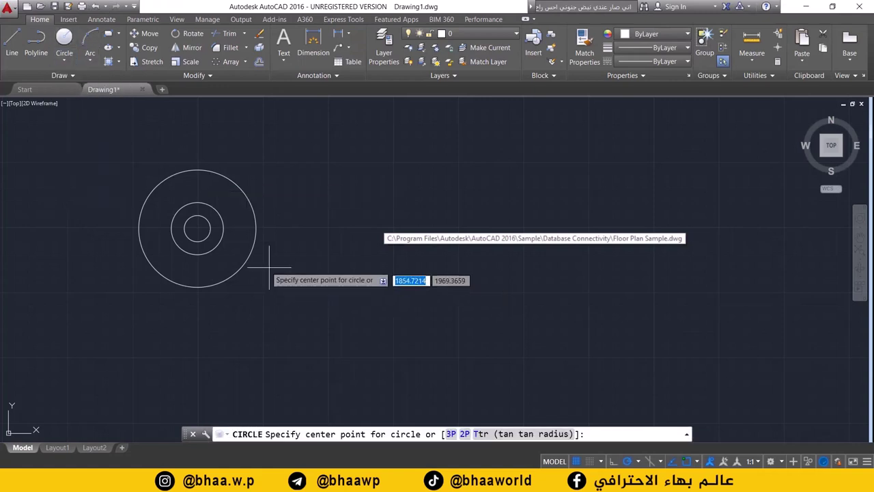
left_click(197, 228)
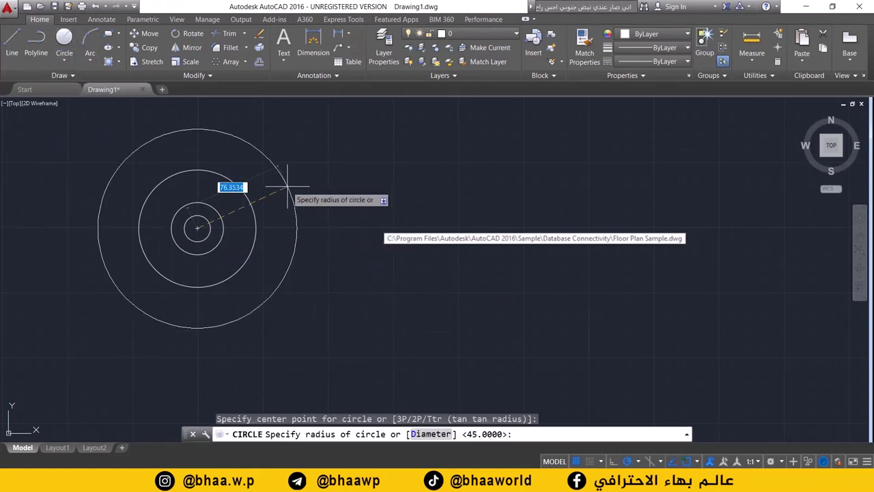
type("50")
key("Return")
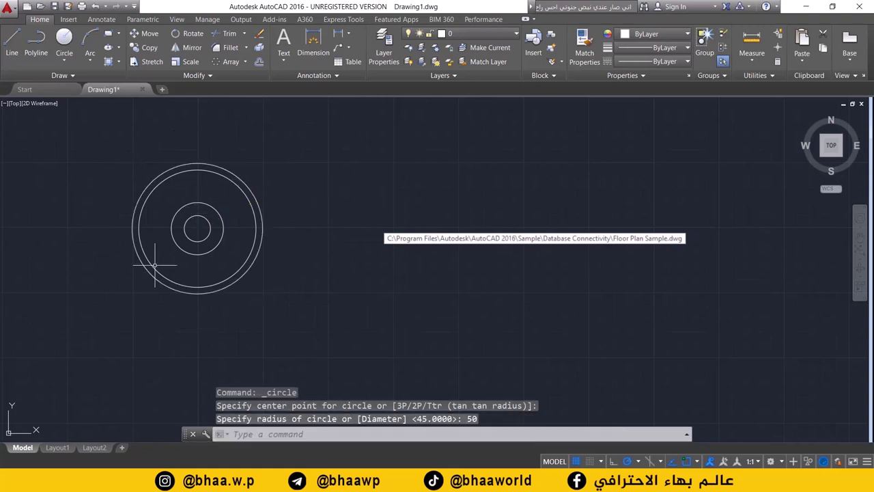
scroll(234, 243, "up", 3)
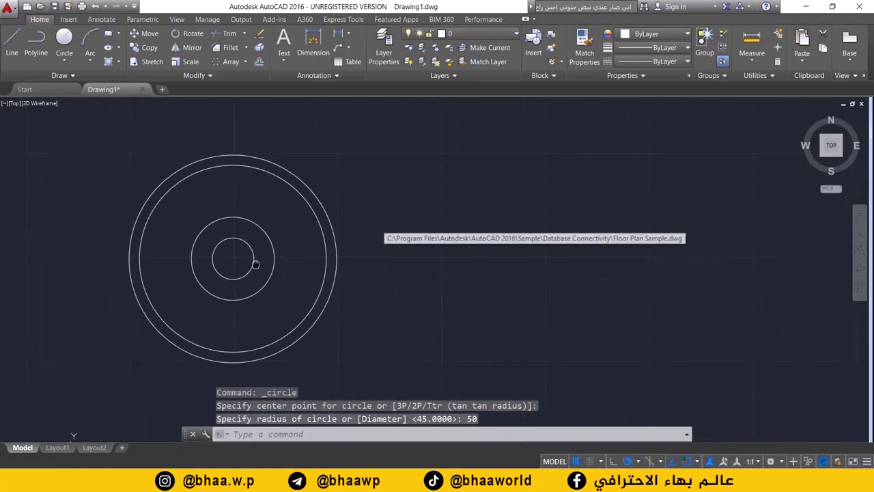
middle_click_drag(255, 264, 237, 262)
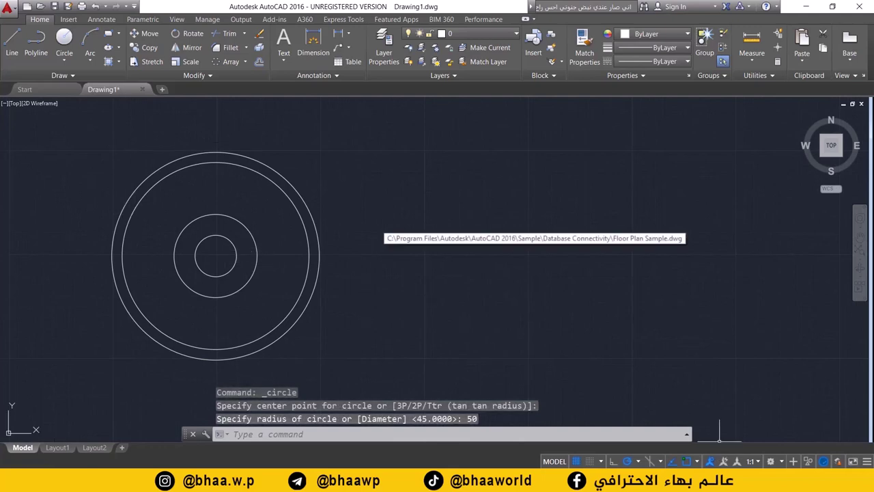
key("alt+Tab")
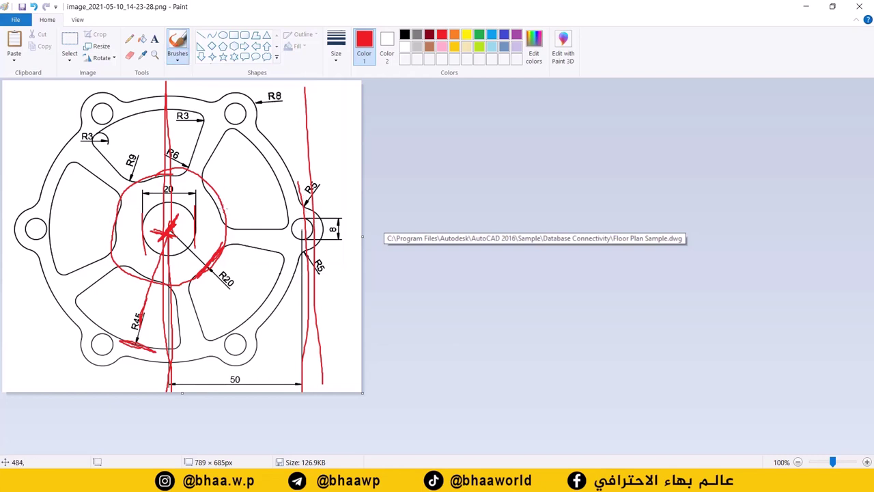
Step: Undo the stray red strokes, then mark a red line from the centre through the right lug hole
key("ctrl+z")
key("ctrl+z")
key("ctrl+z")
key("ctrl+z")
key("ctrl+z")
key("ctrl+z")
key("ctrl+z")
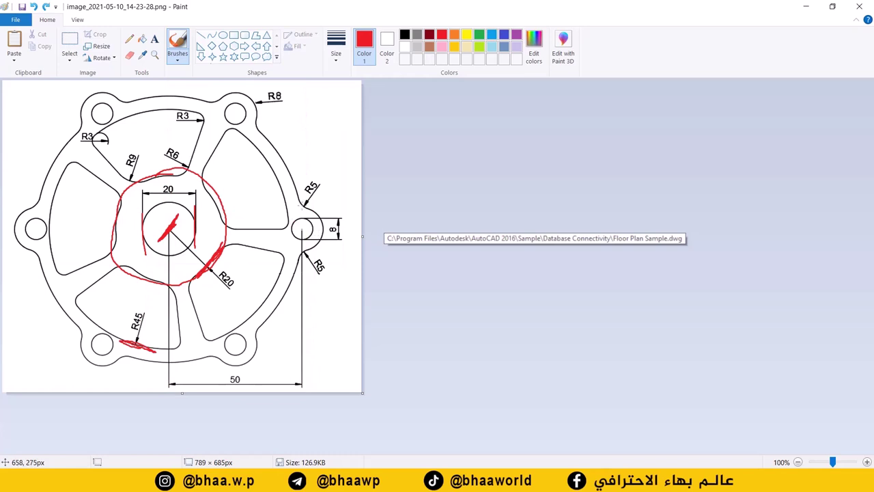
left_click_drag(301, 217, 302, 287)
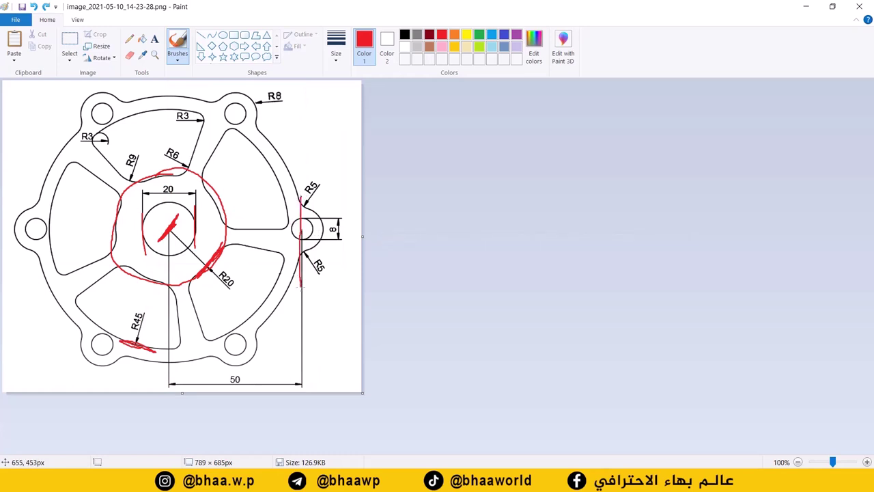
left_click_drag(178, 228, 361, 228)
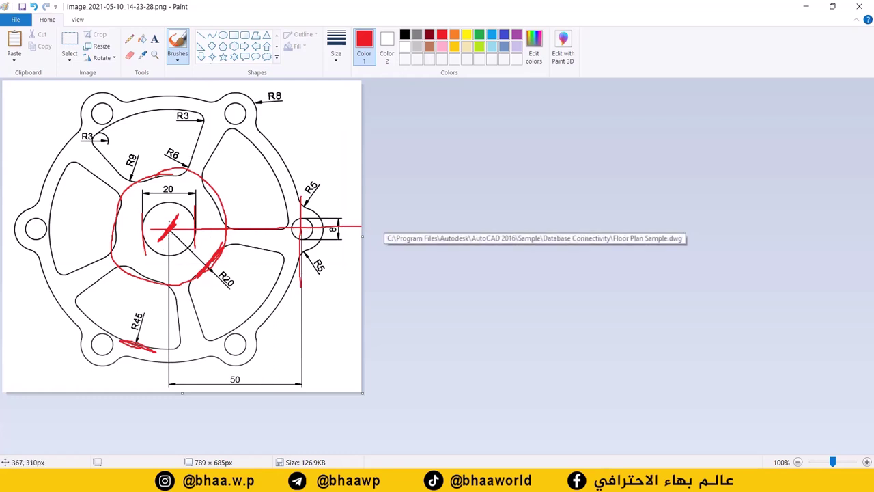
left_click_drag(170, 222, 169, 211)
mouse_move(301, 238)
left_mouse_down()
mouse_move(301, 252)
mouse_move(299, 219)
left_mouse_up()
Step: Draw a 50-unit horizontal line rightward from the common centre of the circles
key("alt+Tab")
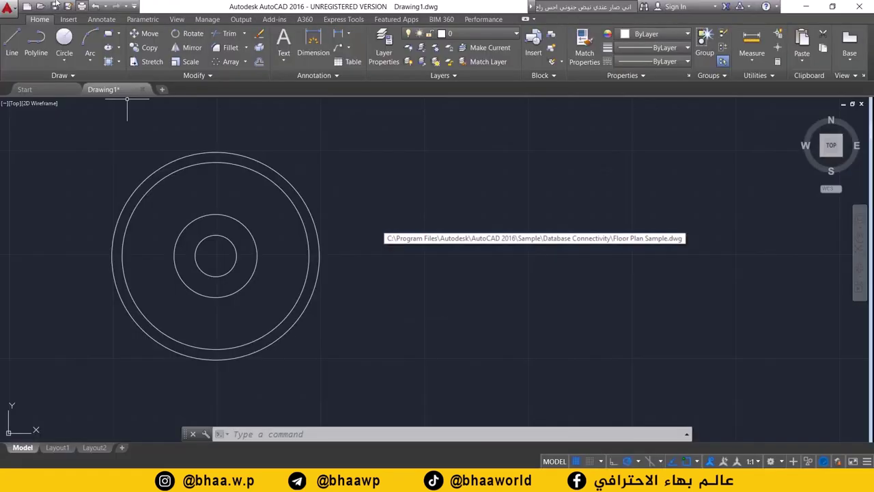
left_click(15, 43)
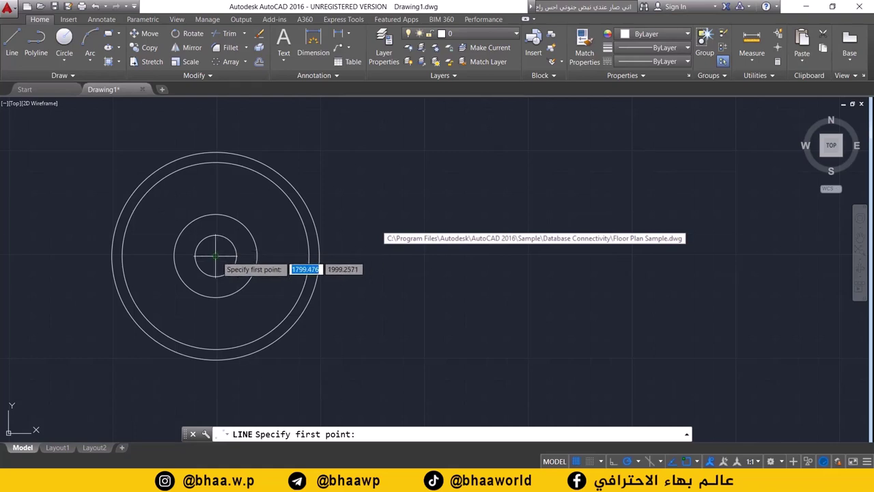
left_click(216, 257)
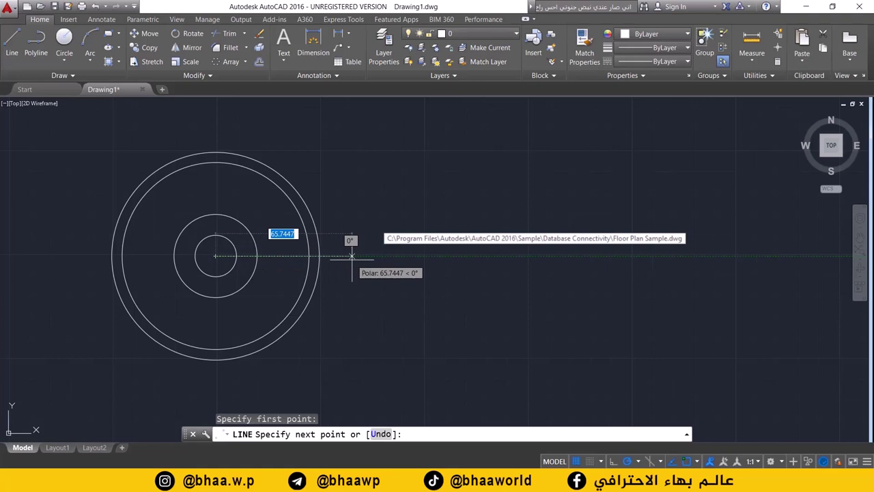
type("50")
key("Return")
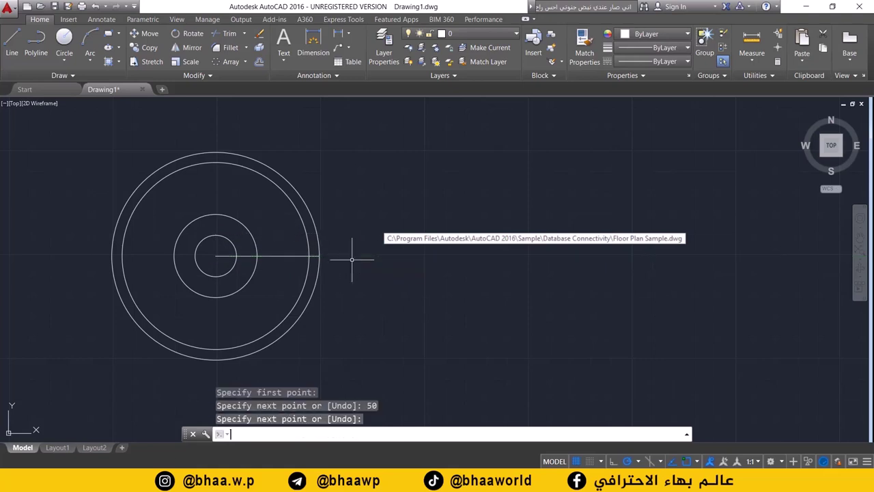
key("Return")
scroll(335, 246, "up", 4)
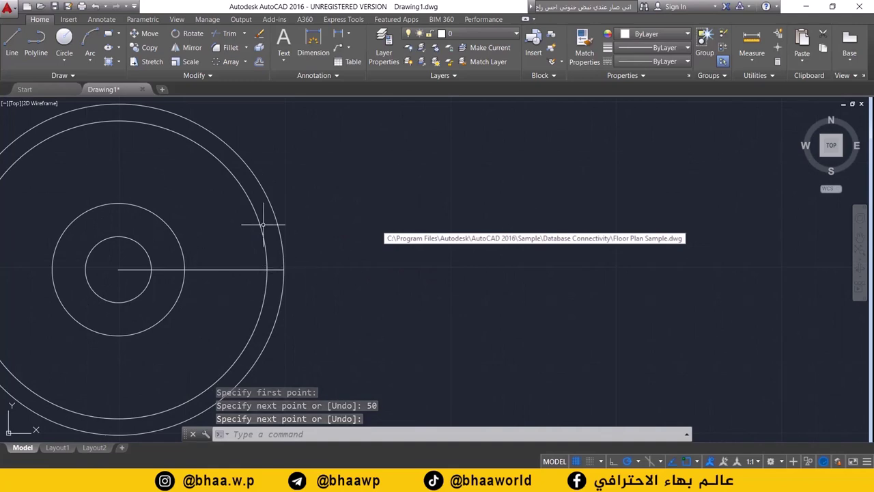
left_click(64, 55)
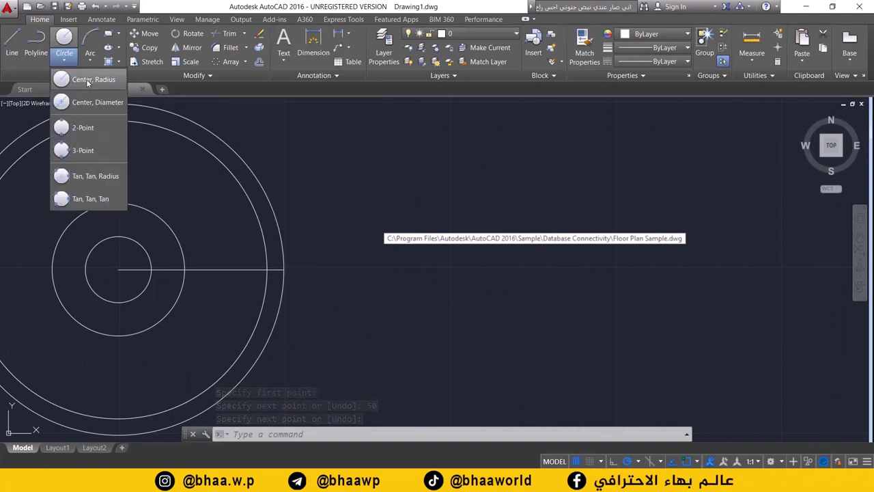
left_click(71, 82)
Step: Ring the right lug's hole and the top-right R8 lug with red brush loops on the reference
key("alt+Tab")
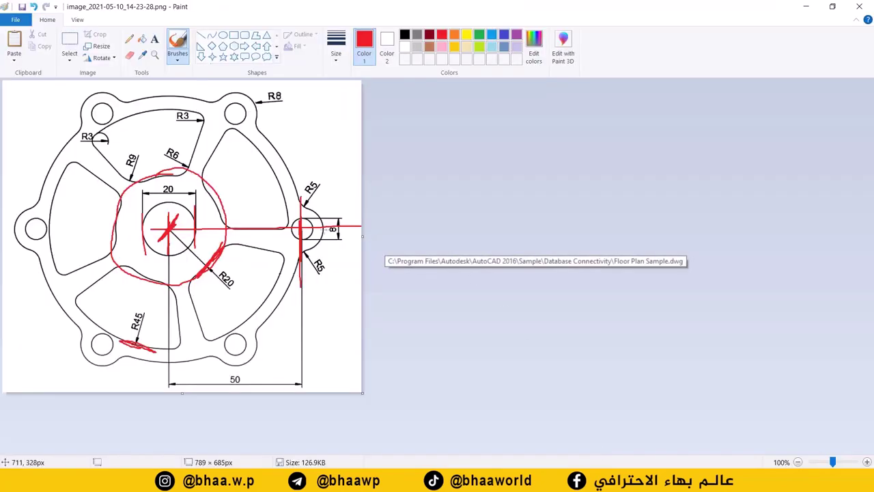
left_click_drag(306, 218, 291, 230)
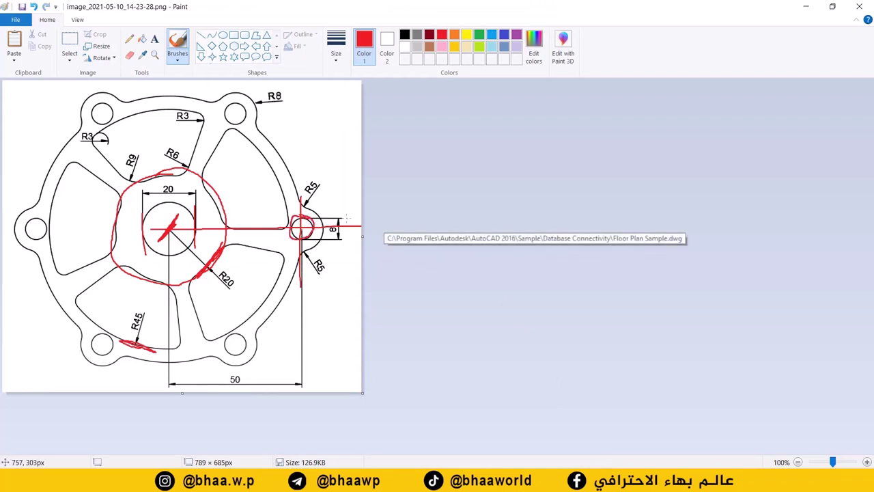
mouse_move(348, 217)
left_mouse_down()
mouse_move(303, 217)
mouse_move(361, 217)
left_mouse_up()
left_click_drag(302, 204, 279, 215)
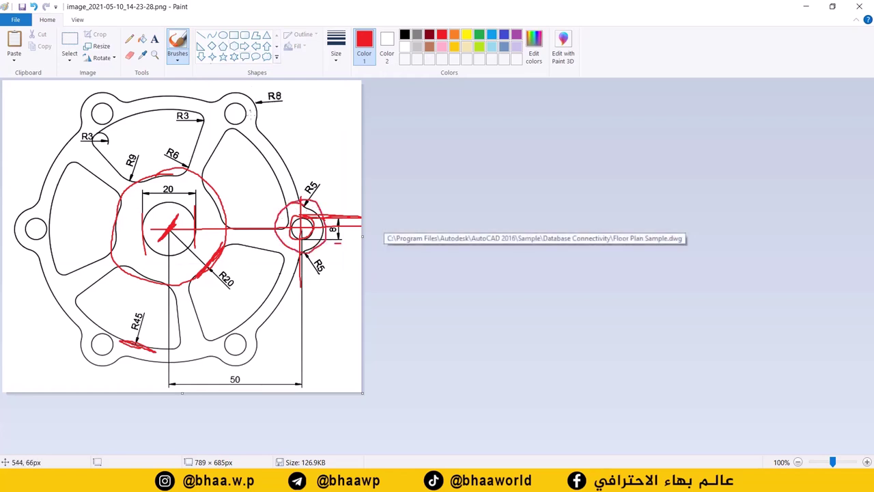
left_click_drag(257, 121, 236, 136)
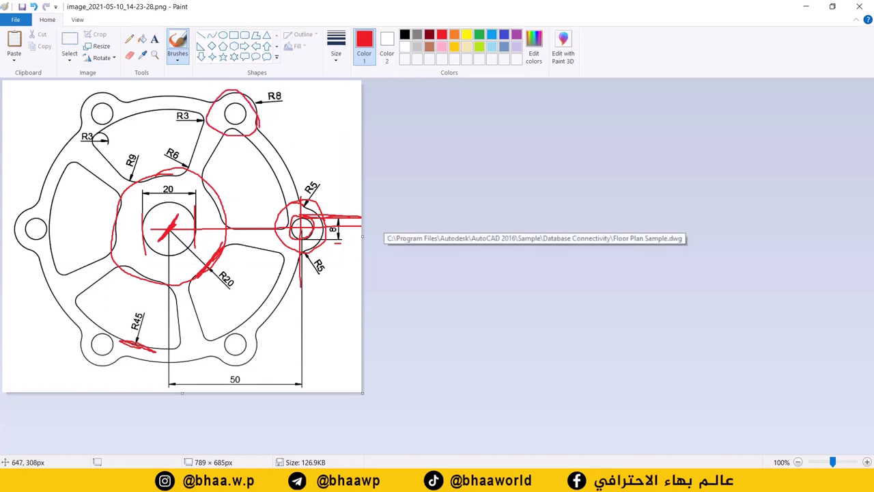
mouse_move(296, 220)
left_mouse_down()
mouse_move(311, 233)
mouse_move(295, 219)
mouse_move(360, 229)
left_mouse_up()
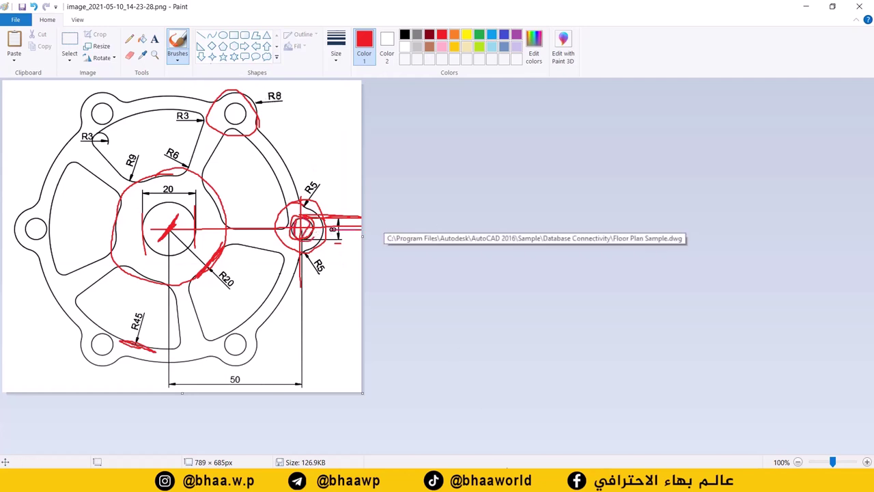
left_click(549, 482)
right_click(548, 482)
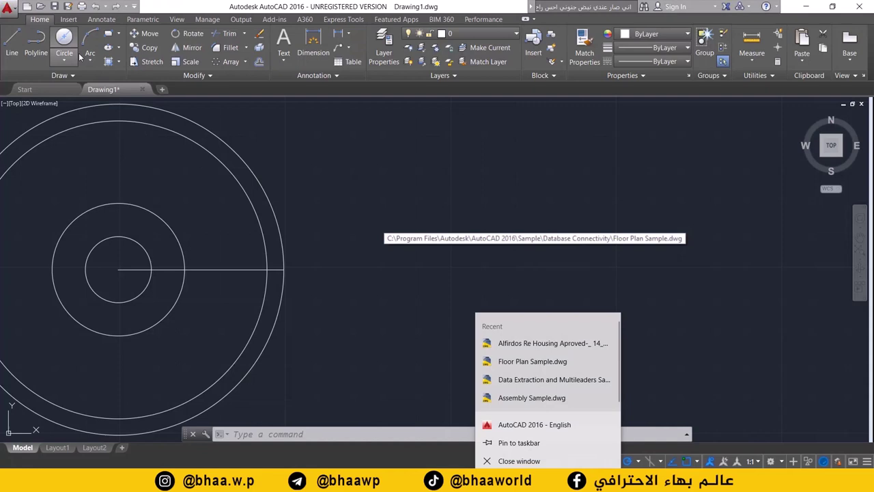
Step: Draw a diameter-8 circle centred on the right end of the 50-unit line
left_click(90, 125)
left_click(71, 59)
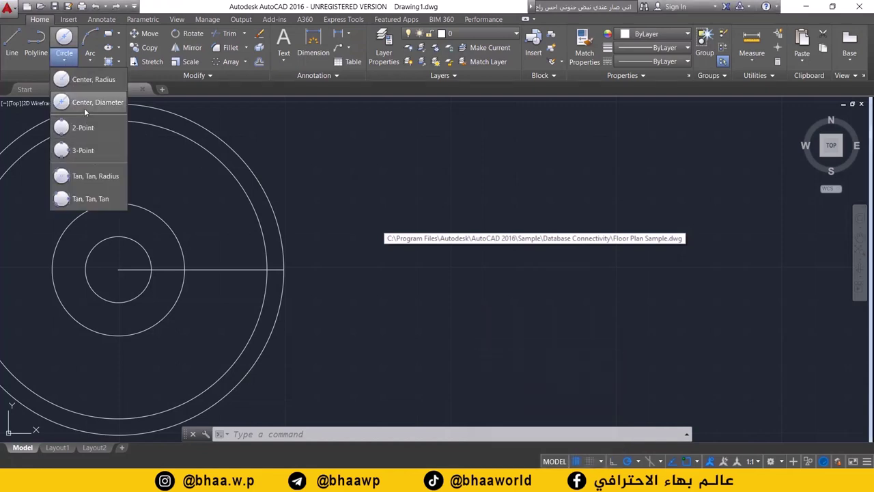
left_click(80, 102)
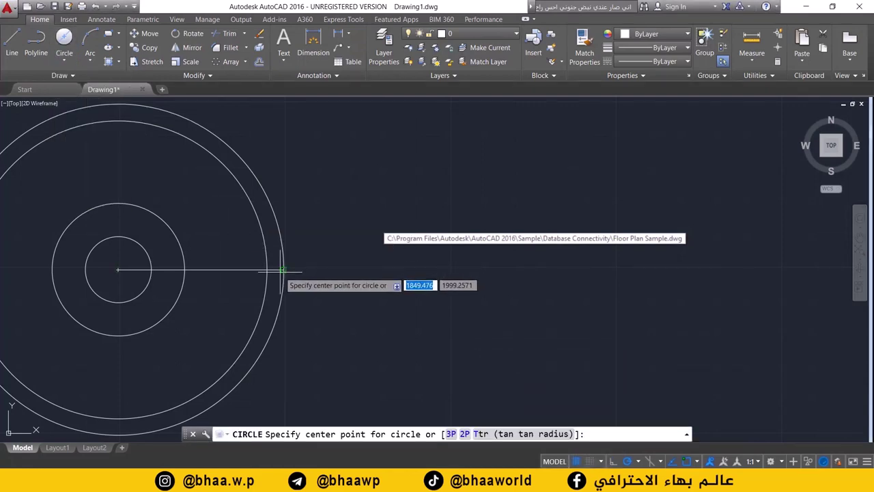
left_click(284, 270)
type("40")
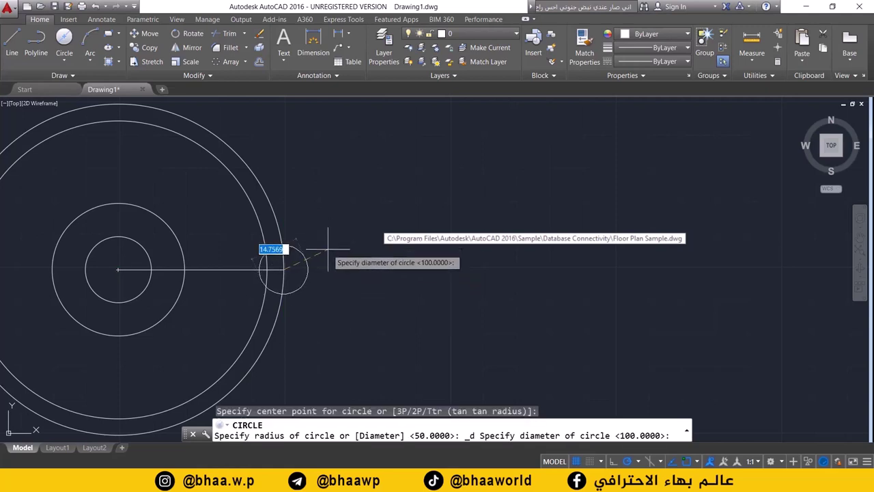
key("Return")
Step: Add a concentric 16-diameter circle at the same line endpoint
left_click(66, 60)
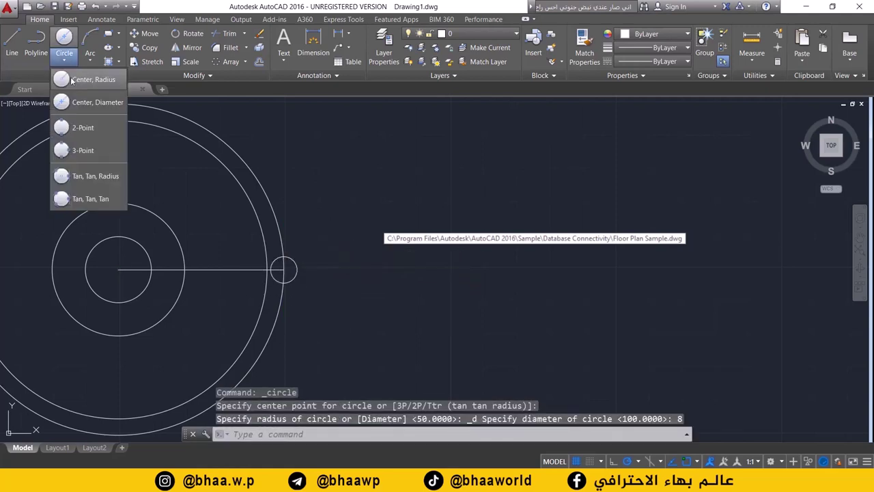
left_click(76, 101)
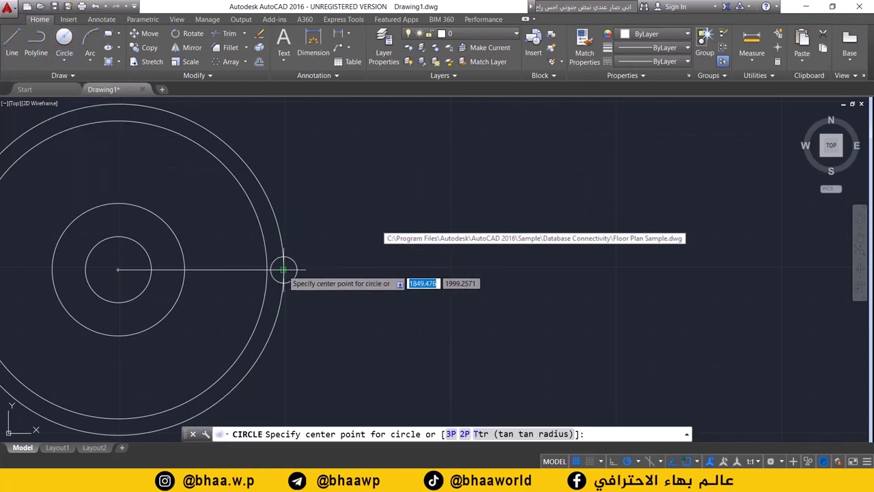
left_click(283, 271)
type("16")
key("Return")
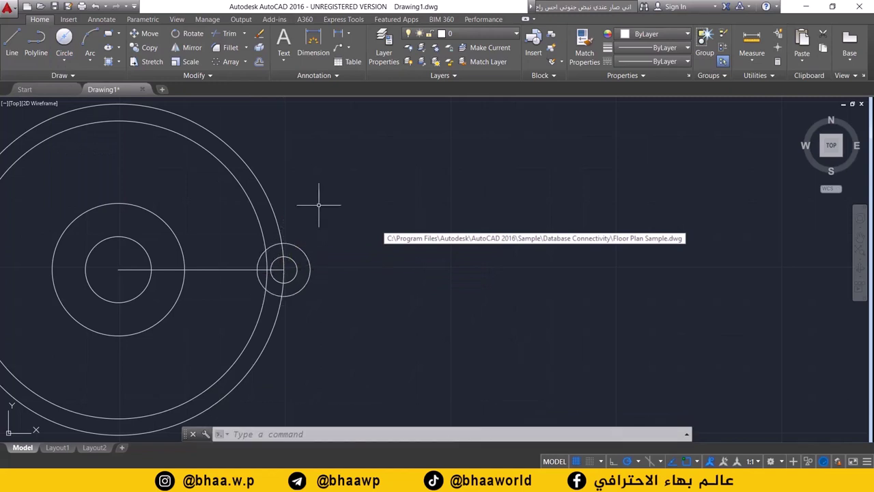
scroll(280, 290, "up", 3)
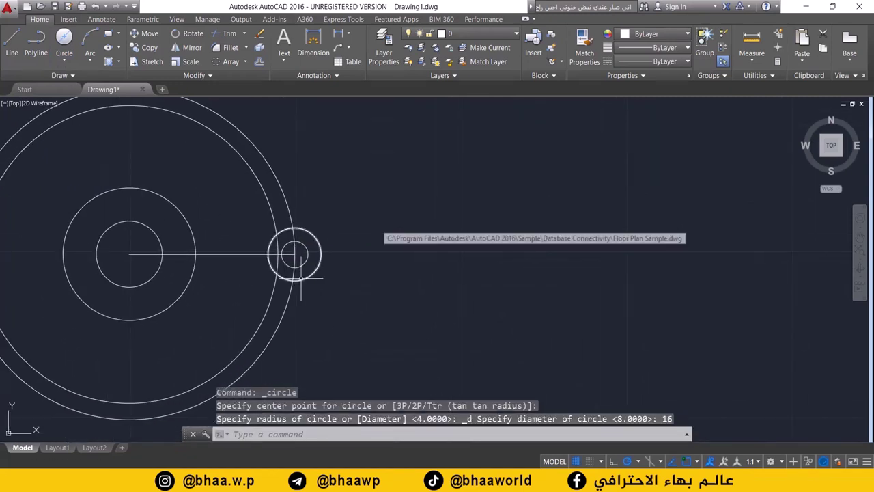
middle_click_drag(313, 255, 324, 287)
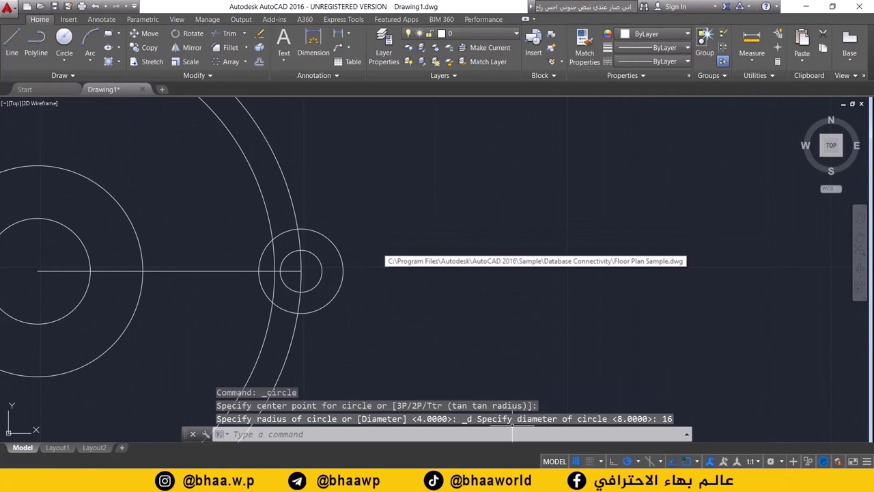
Step: Mark the left lug on the Paint reference with red arcs
key("alt+Tab")
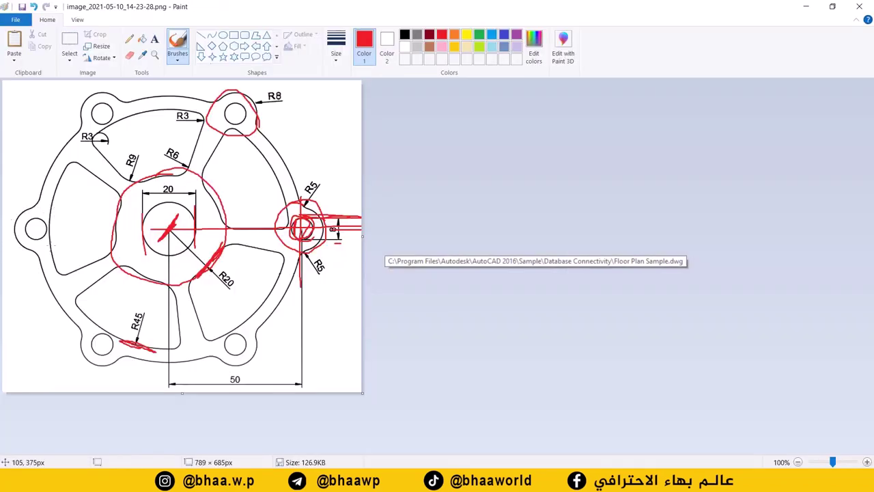
mouse_move(39, 209)
left_mouse_down()
mouse_move(51, 232)
mouse_move(44, 250)
mouse_move(31, 211)
mouse_move(45, 217)
left_mouse_up()
left_click_drag(30, 254, 40, 207)
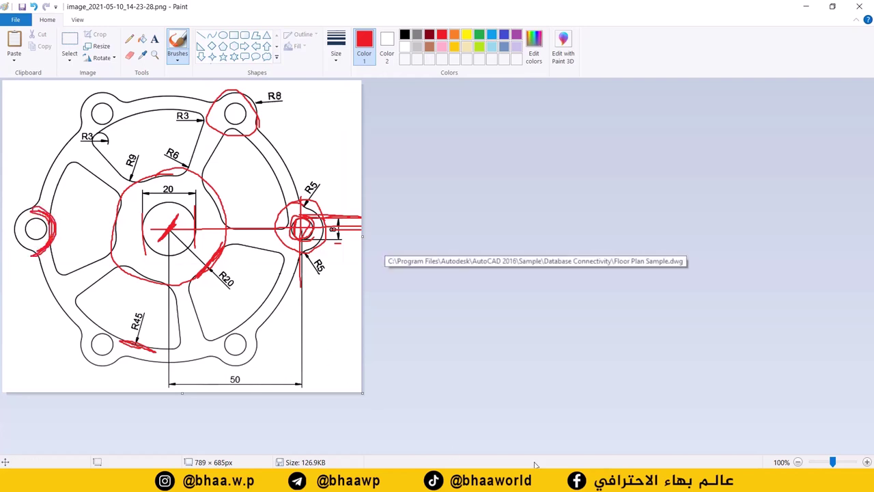
key("alt+Tab")
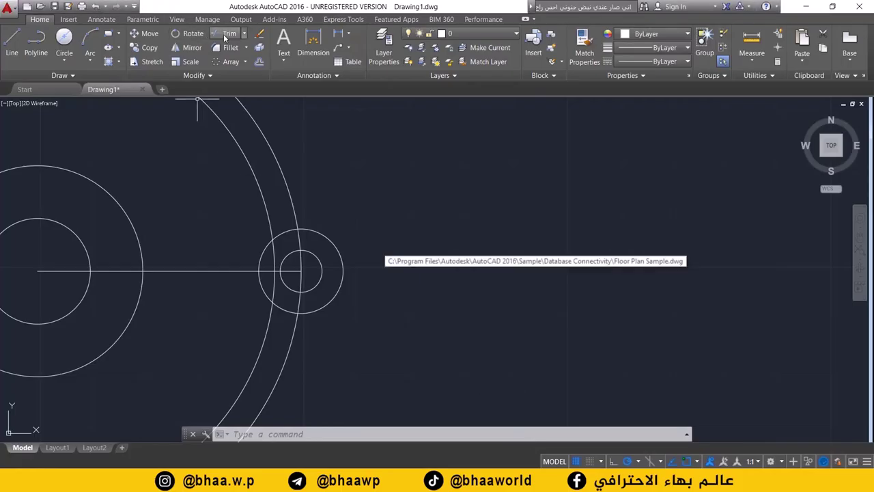
Step: Trim both arcs of the 16-diameter lug circle that fall inside the radius-50 rim
left_click(225, 38)
key("Return")
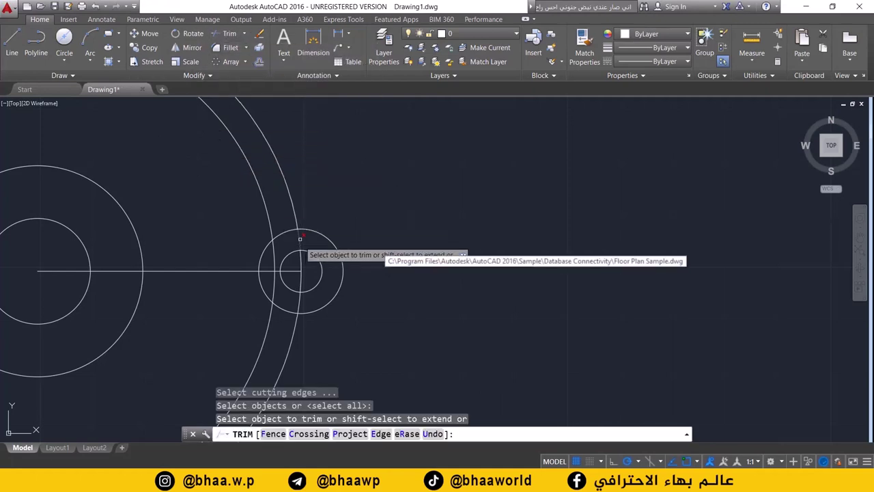
left_click(283, 233)
left_click(265, 250)
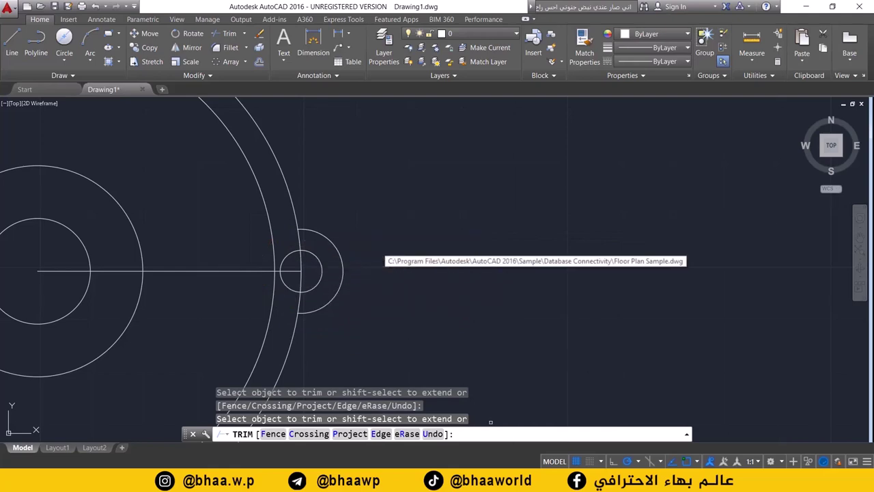
key("alt+Tab")
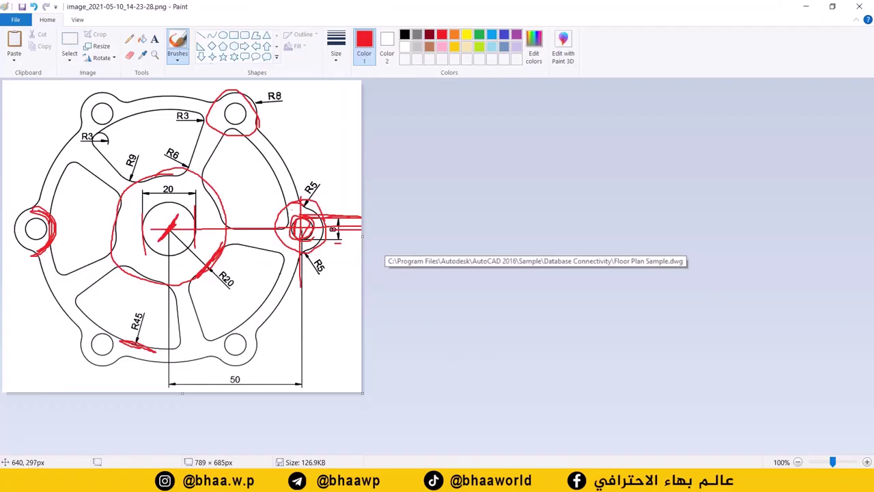
Step: Undo the old red lug marks and mark the rim just above and below the right hole
mouse_move(131, 103)
left_mouse_down()
mouse_move(113, 115)
mouse_move(119, 121)
left_mouse_up()
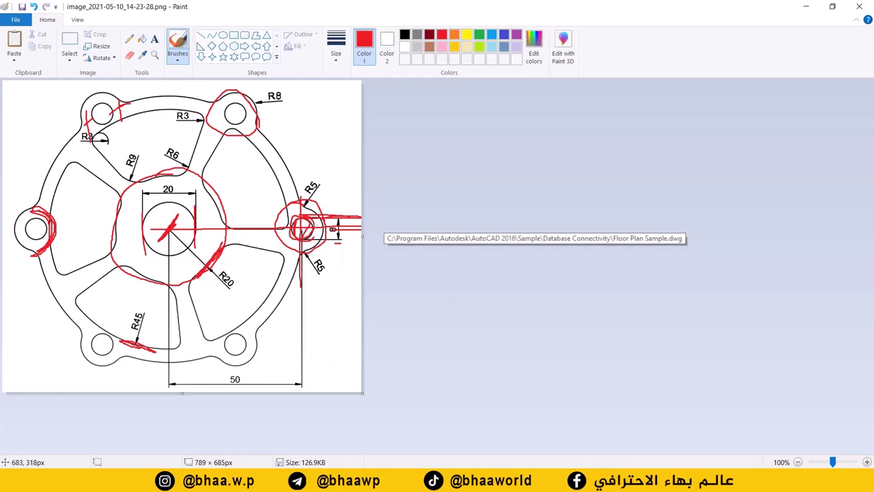
key("ctrl+z")
key("ctrl+z")
key("ctrl+z")
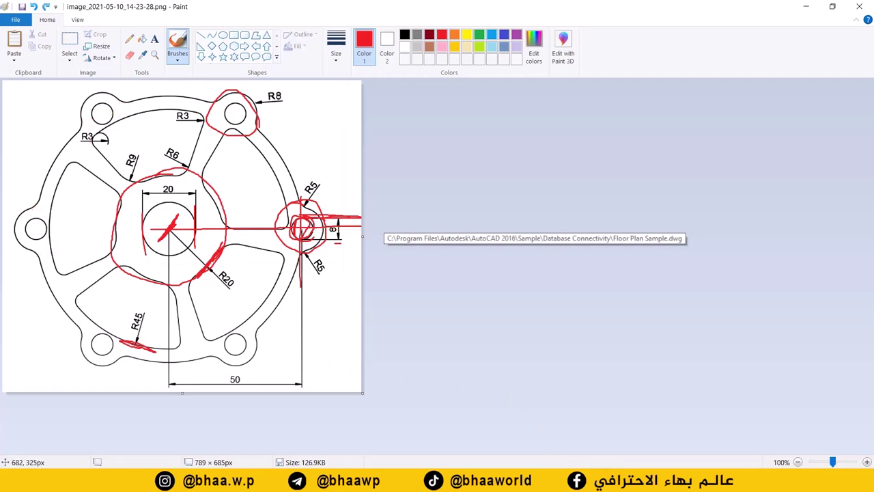
key("ctrl+z")
key("ctrl+z")
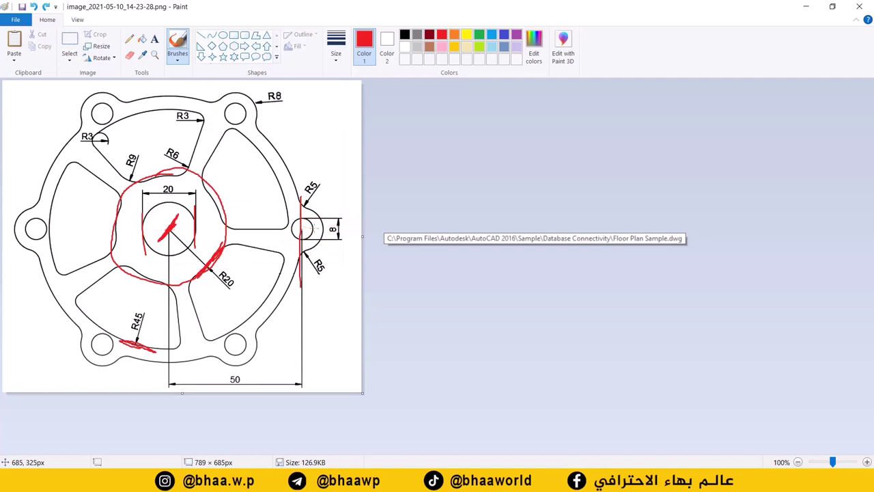
left_click_drag(307, 215, 293, 214)
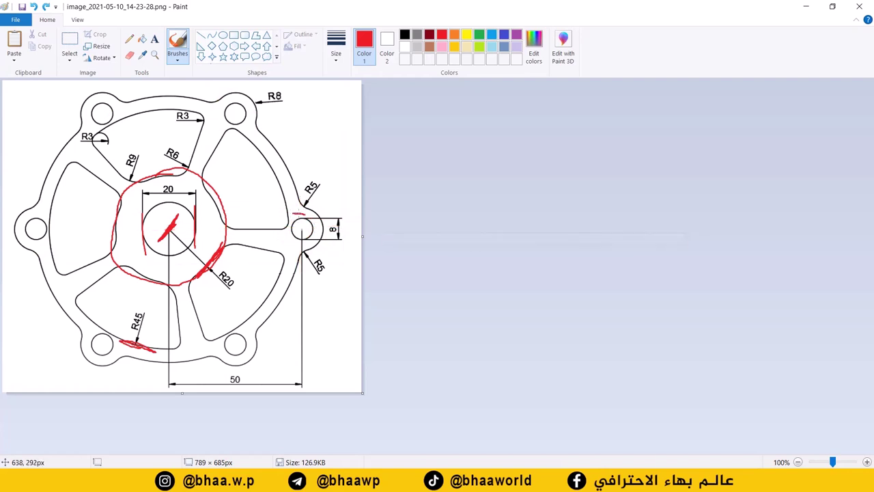
mouse_move(311, 242)
left_mouse_down()
mouse_move(293, 245)
mouse_move(301, 254)
mouse_move(306, 198)
mouse_move(283, 258)
left_mouse_up()
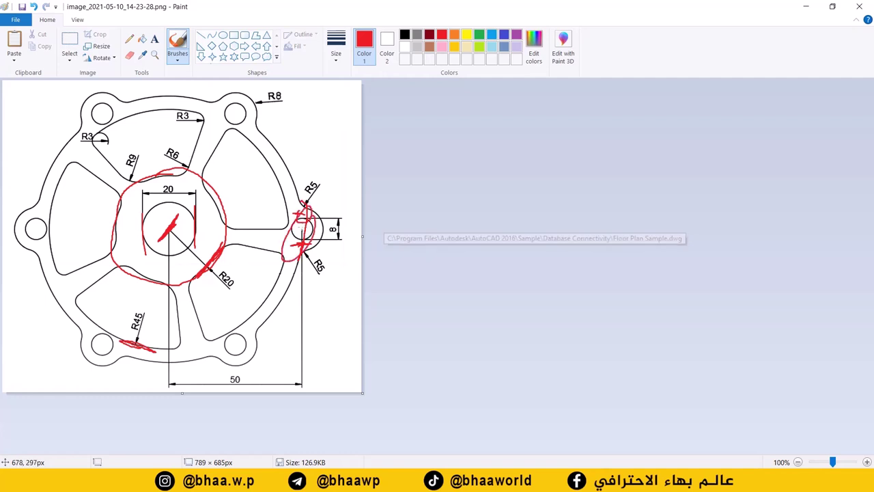
key("alt+Tab")
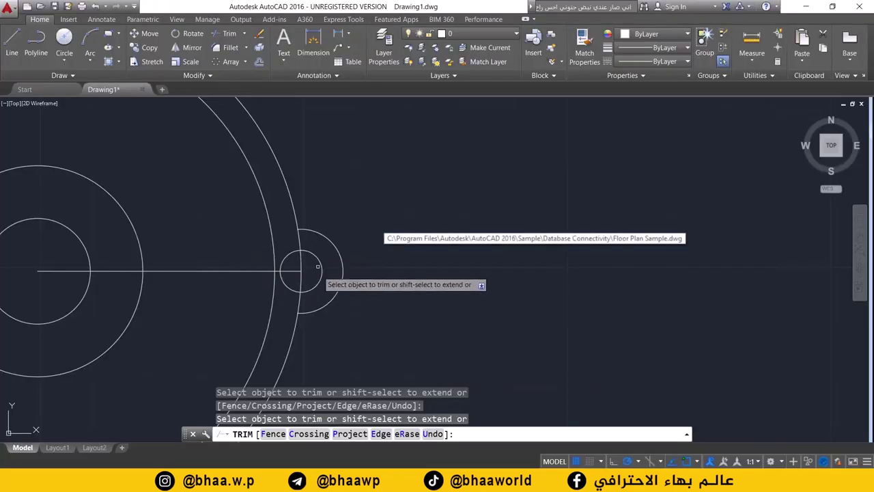
Step: Trim the rim arcs above and below the right hole and delete the leftover piece inside it
left_click(299, 242)
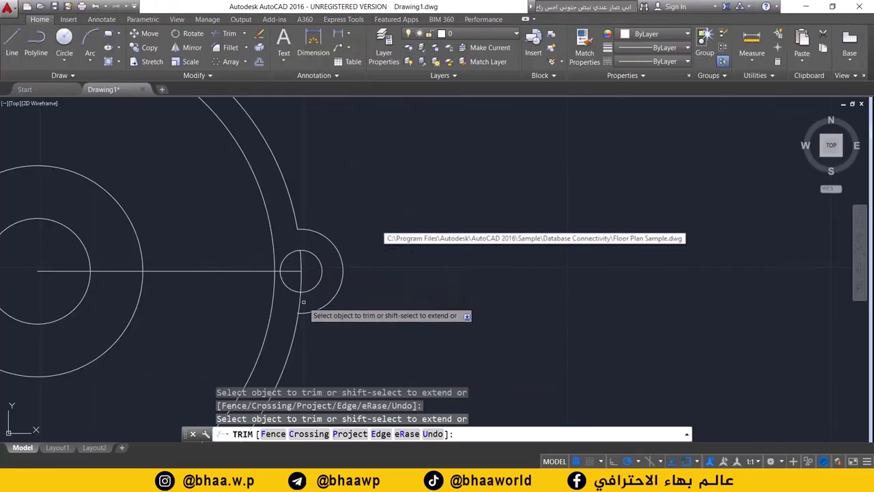
left_click(298, 301)
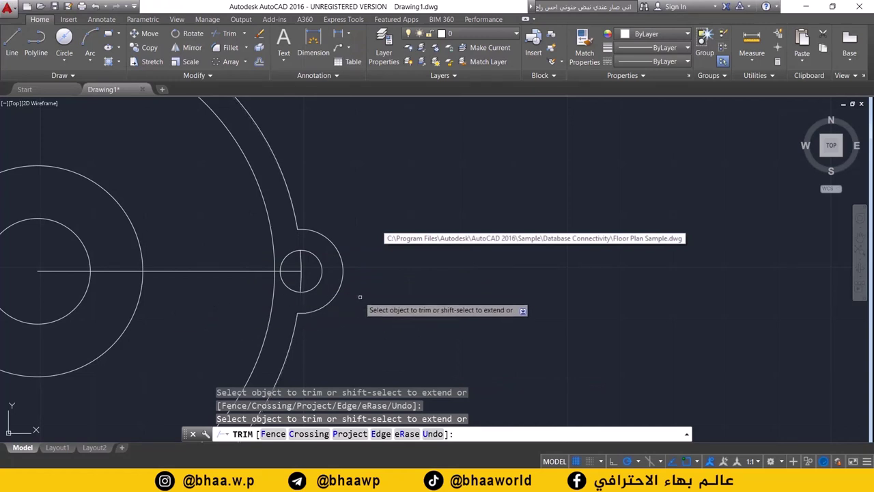
key("Escape")
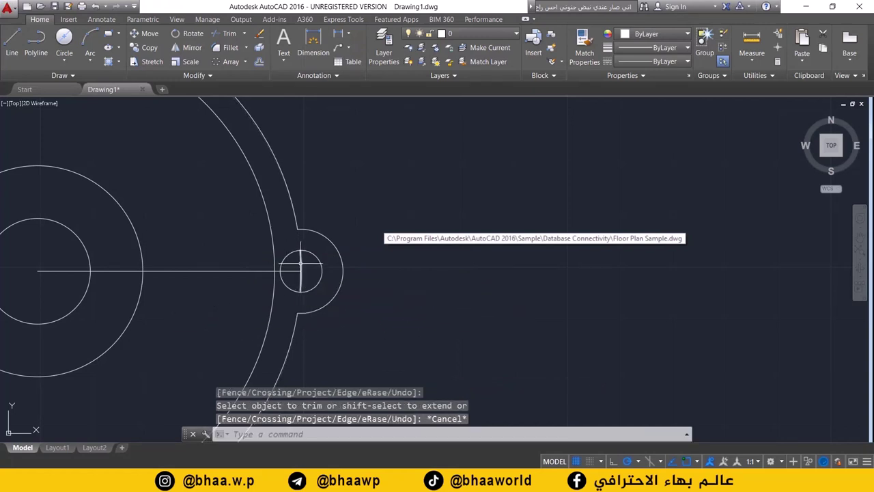
left_click(301, 264)
key("Delete")
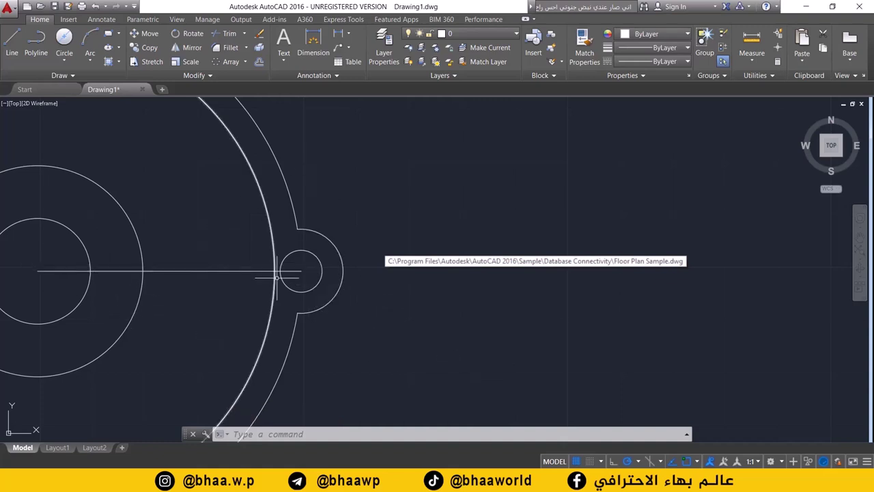
key("alt+Tab")
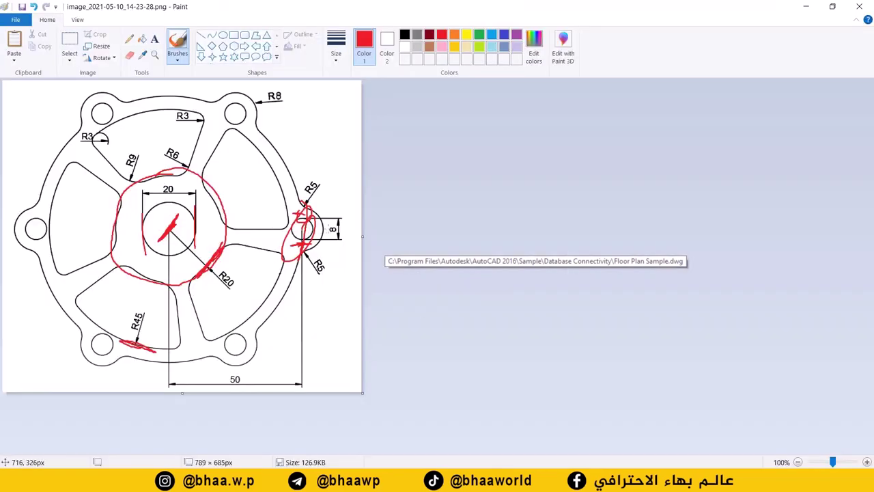
Step: Mark in red the horizontal line from the centre to the right lug, with ticks around the hole
mouse_move(318, 228)
left_mouse_down()
mouse_move(164, 230)
mouse_move(212, 229)
mouse_move(192, 247)
left_mouse_up()
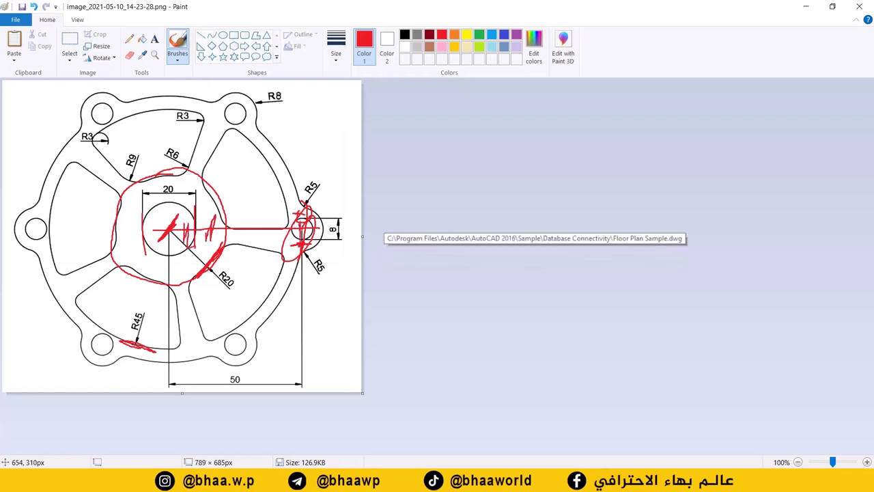
left_click_drag(301, 221, 289, 285)
mouse_move(238, 262)
left_mouse_down()
mouse_move(230, 227)
mouse_move(280, 231)
mouse_move(261, 254)
left_mouse_up()
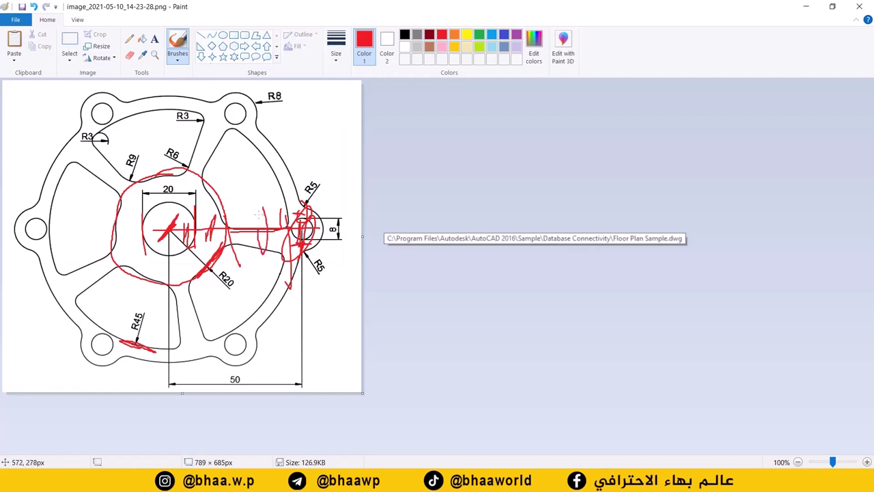
left_click_drag(264, 206, 254, 240)
Step: Trim the horizontal line's portions inside the central circles and inside the small lug circle
key("alt+Tab")
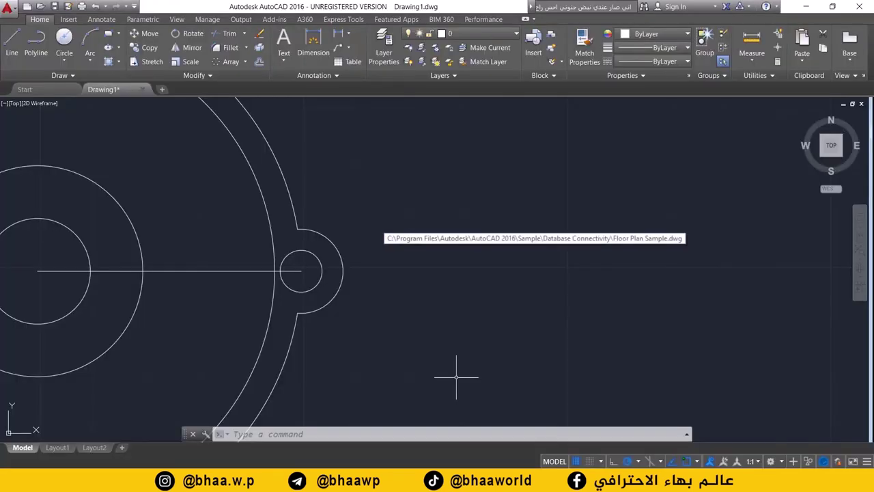
left_click(227, 34)
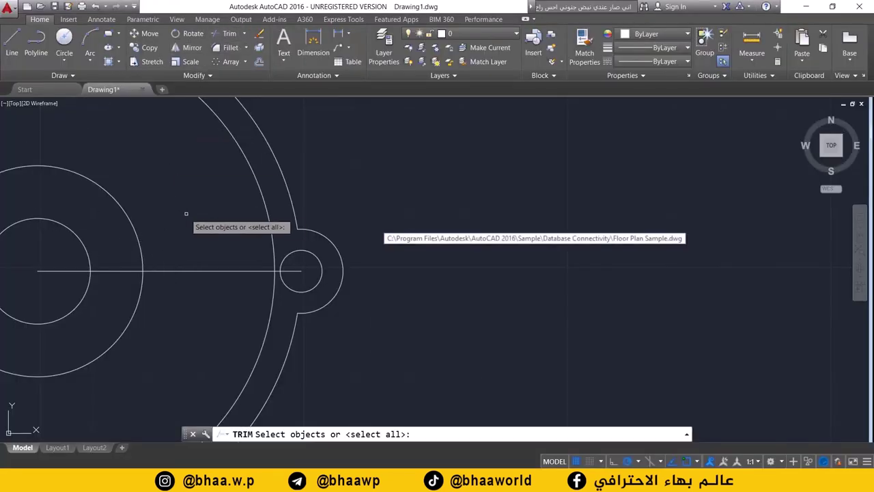
key("Return")
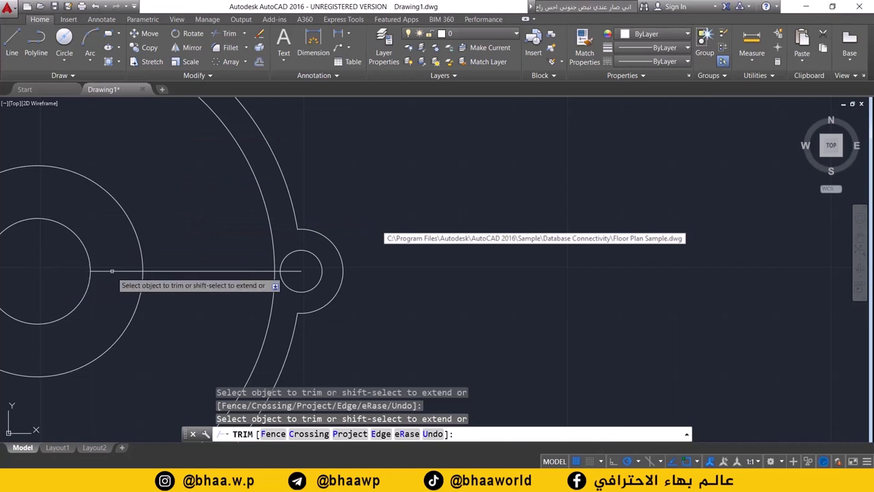
mouse_move(109, 273)
left_mouse_down()
mouse_move(296, 272)
mouse_move(100, 269)
mouse_move(123, 270)
left_mouse_up()
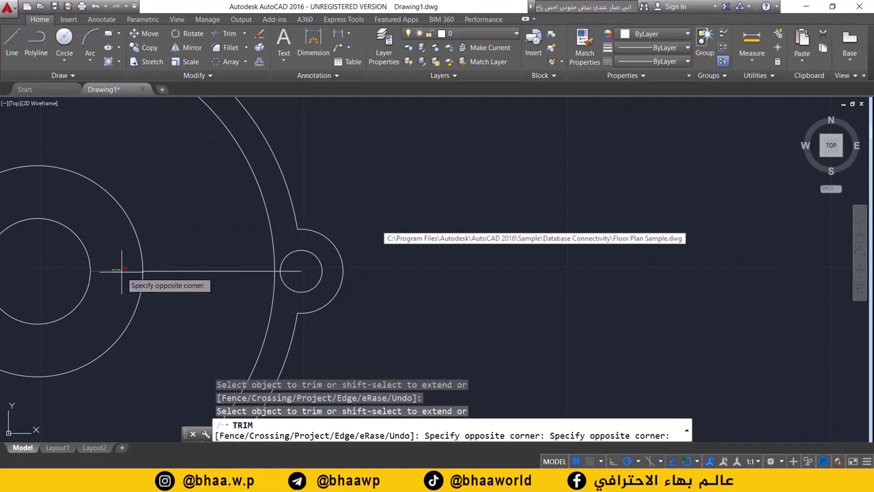
left_click(284, 273)
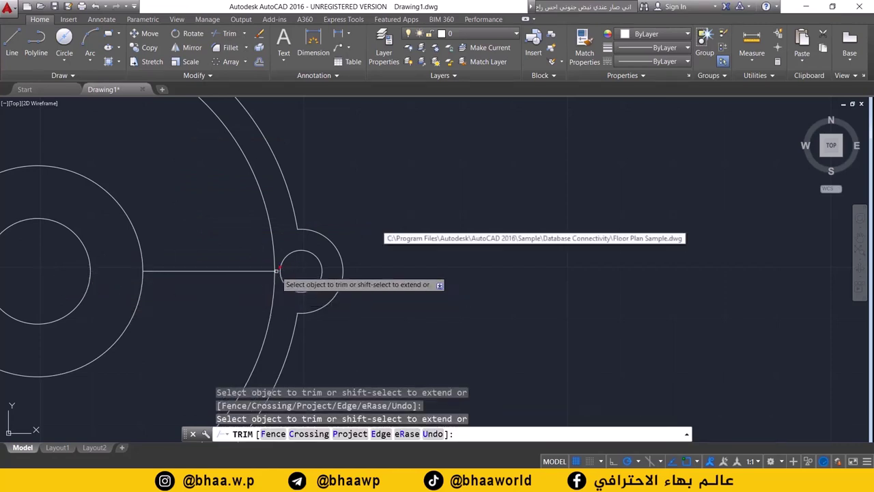
key("Escape")
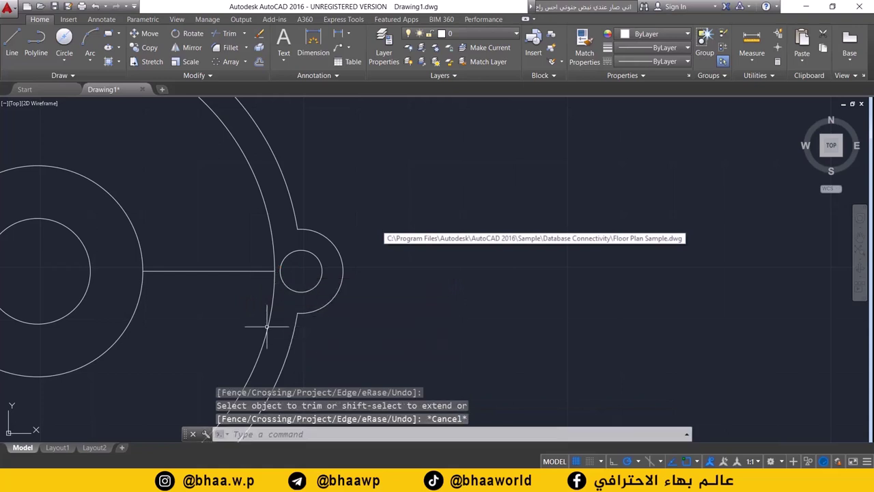
Step: Zoom out and select the right lug's hole and rounded outline
scroll(269, 313, "down", 2)
key("alt")
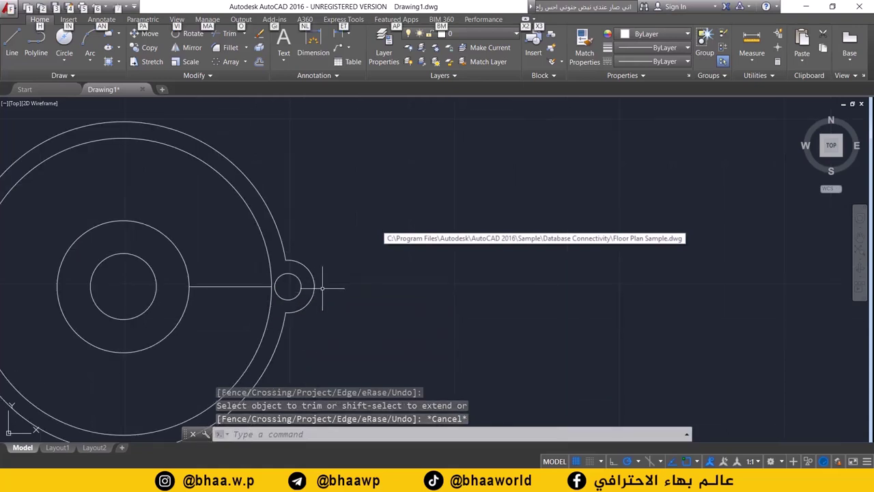
scroll(311, 291, "down", 2)
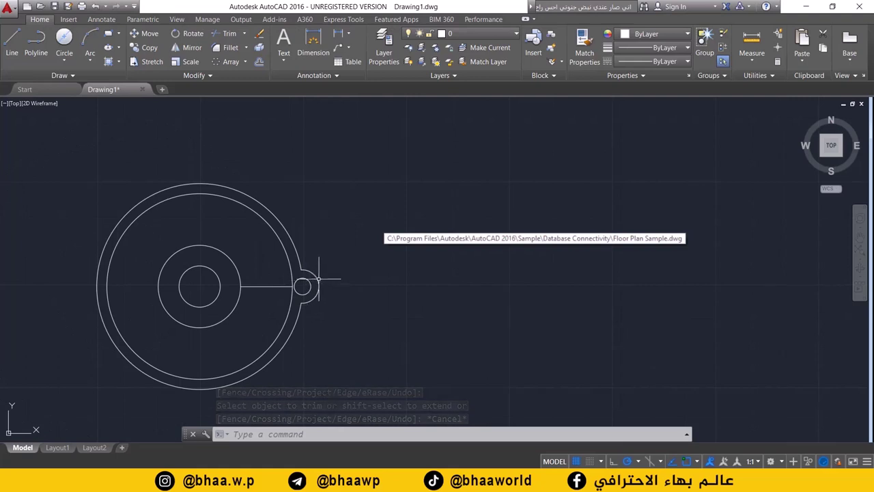
mouse_move(330, 281)
left_mouse_down()
mouse_move(307, 287)
mouse_move(311, 280)
left_mouse_up()
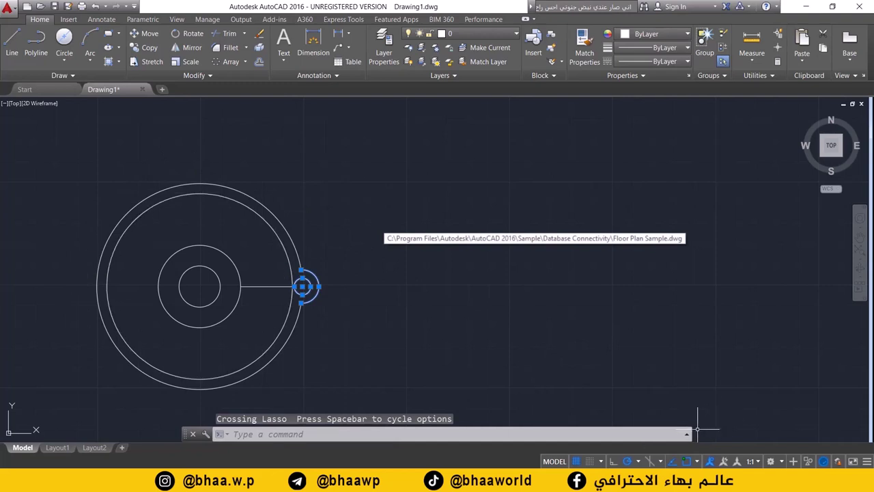
key("alt+Tab")
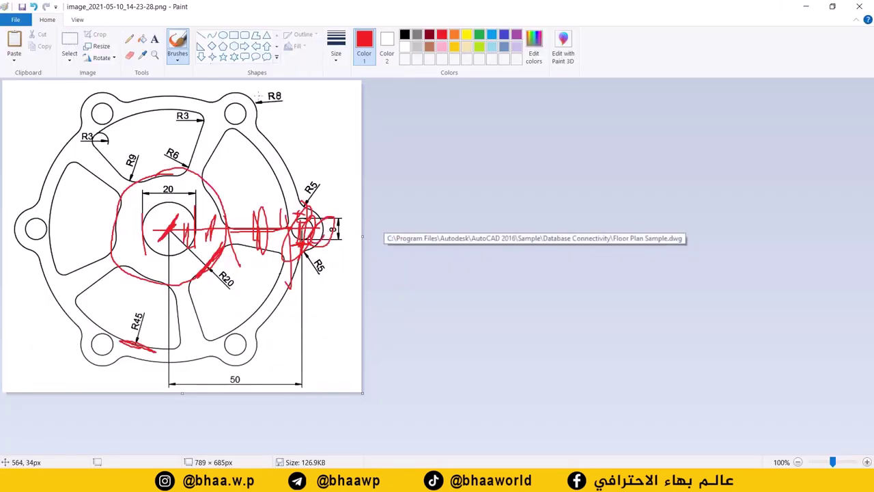
Step: Mark the left, bottom-left and bottom-right bolt lugs in red on the reference
left_click_drag(28, 202, 26, 235)
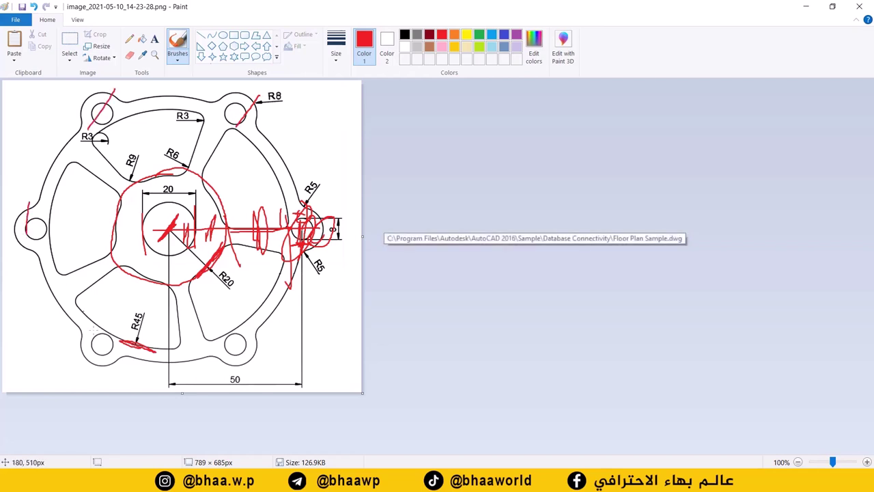
left_click_drag(89, 345, 137, 364)
left_click_drag(243, 342, 219, 360)
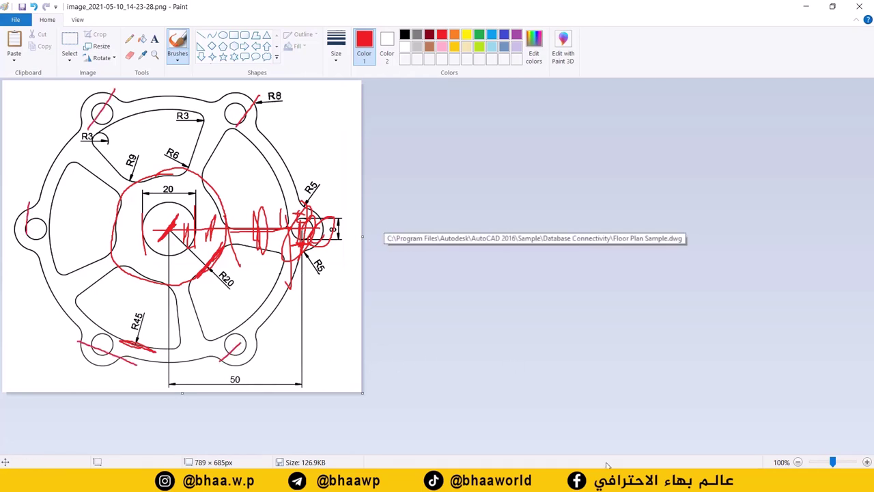
key("alt+Tab")
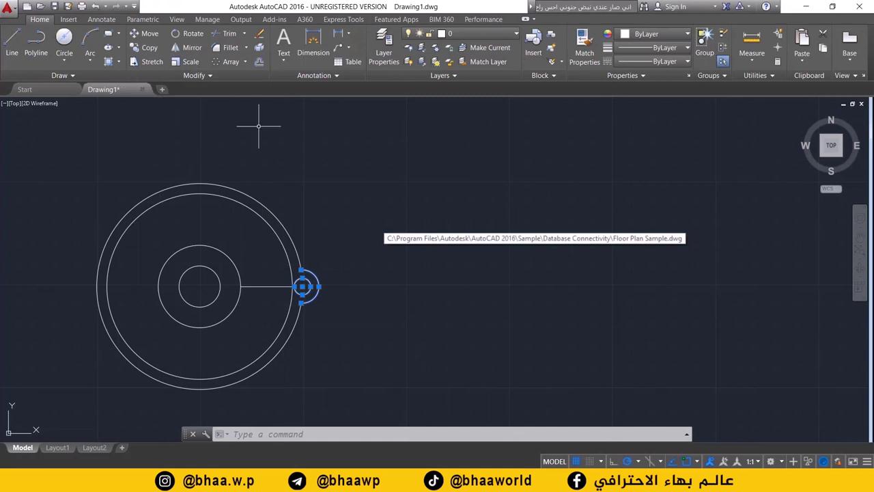
Step: Polar-array the right bolt lug into six copies centred on the main circles' centre
left_click(244, 62)
left_click(241, 128)
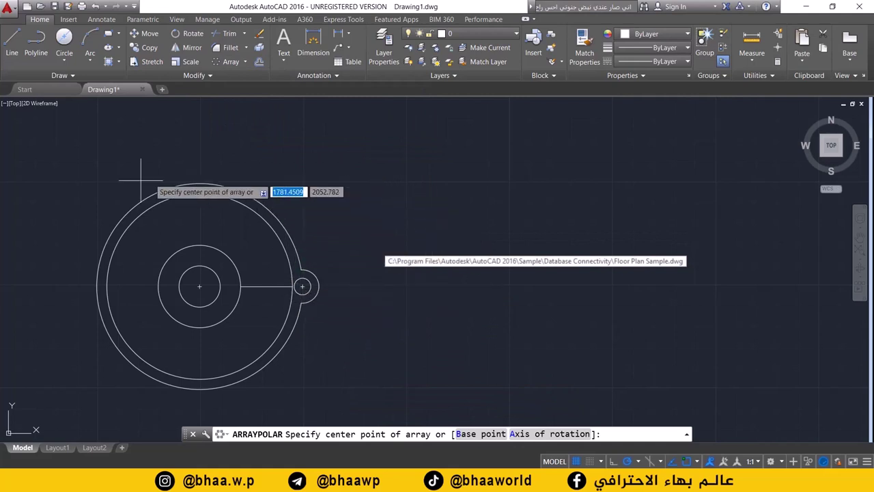
left_click(199, 286)
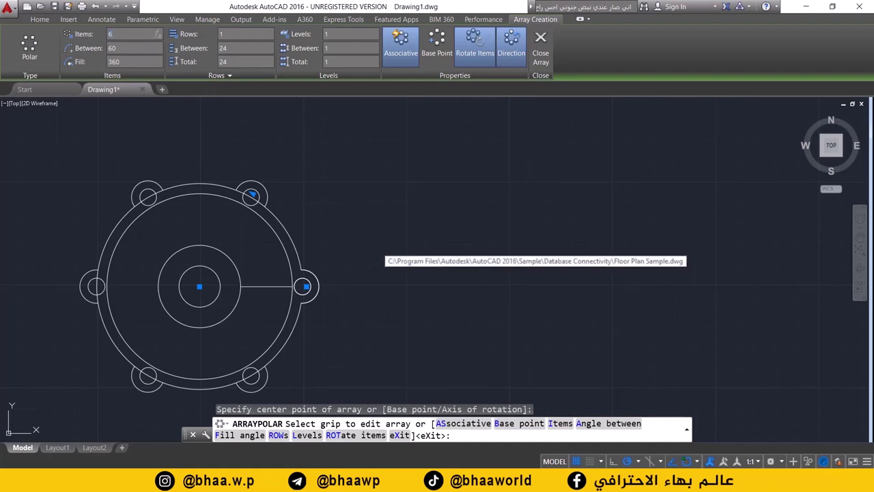
key("alt+Tab")
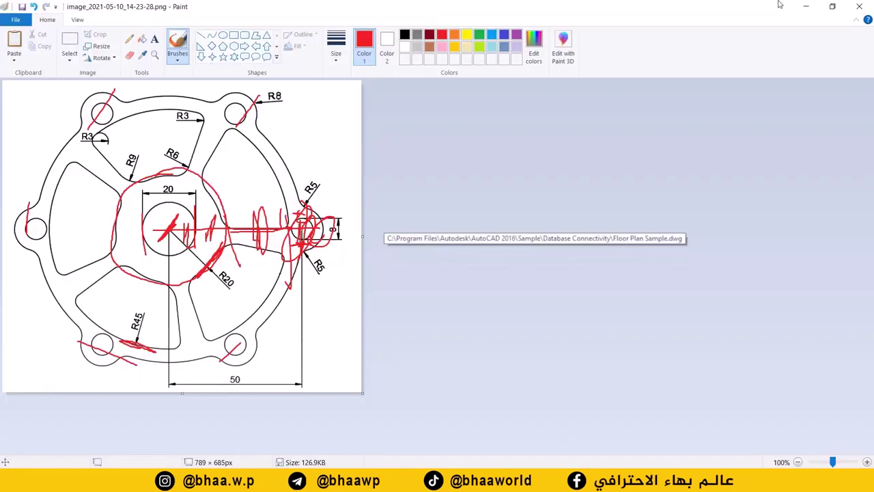
left_click(806, 6)
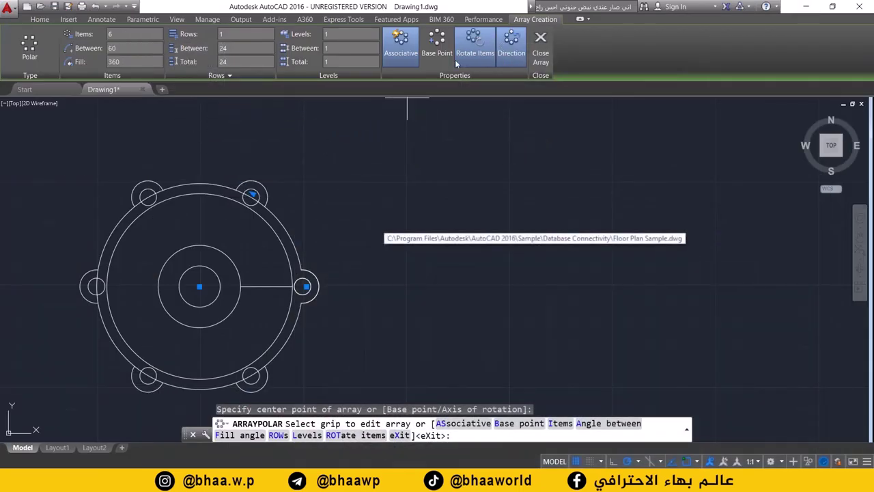
left_click(541, 43)
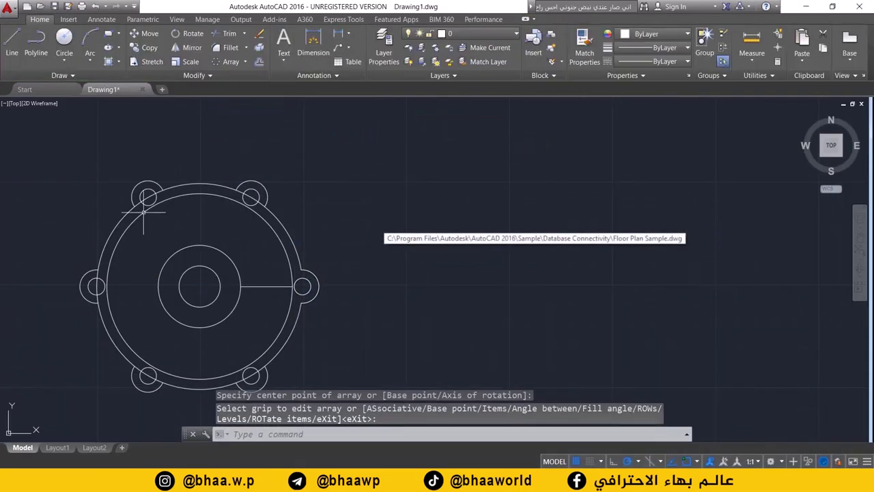
Step: On the Paint reference, mark the R8 lug corner and the arc beside the R8 hole in red
mouse_move(256, 255)
middle_mouse_down()
mouse_move(314, 215)
mouse_move(301, 222)
middle_mouse_up()
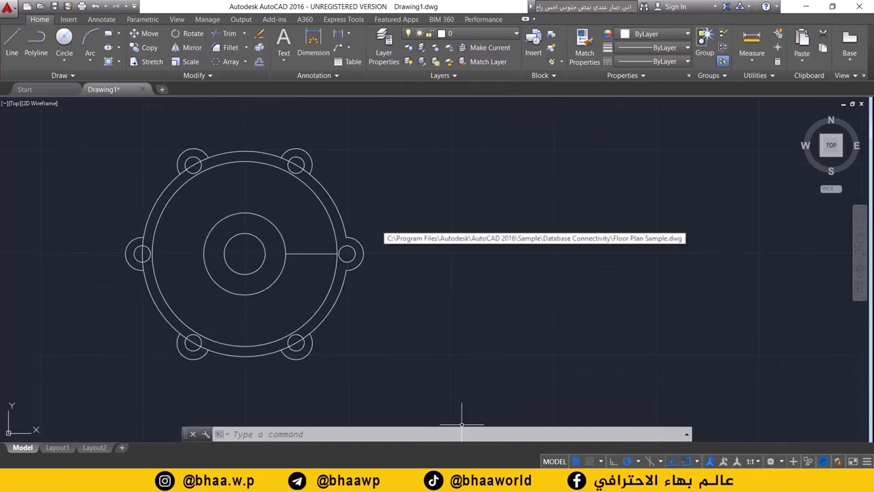
key("alt+Tab")
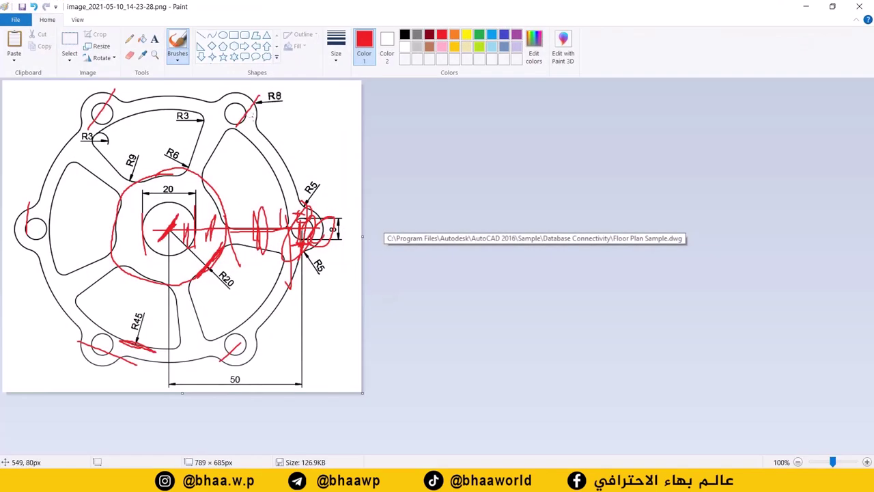
mouse_move(258, 112)
left_mouse_down()
mouse_move(266, 142)
mouse_move(254, 121)
left_mouse_up()
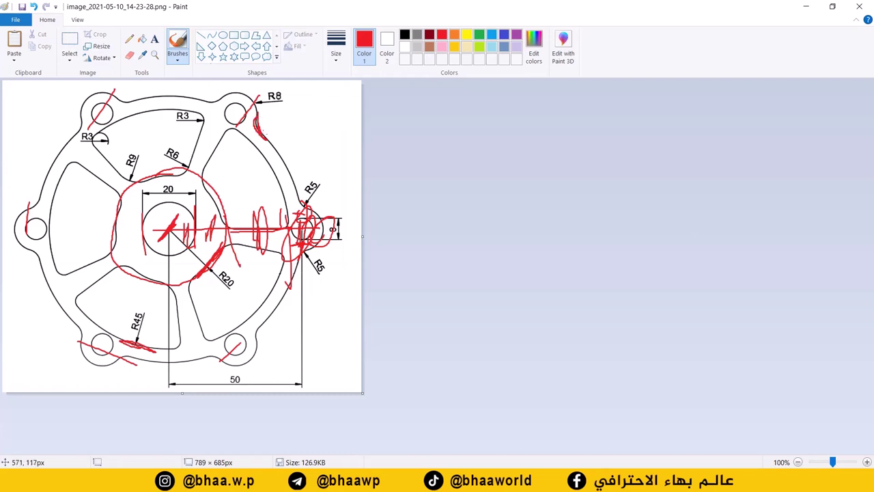
left_click_drag(220, 93, 213, 92)
Step: Undo the six-lug polar array, leaving just the single lug on the right of the rim
key("alt+Tab")
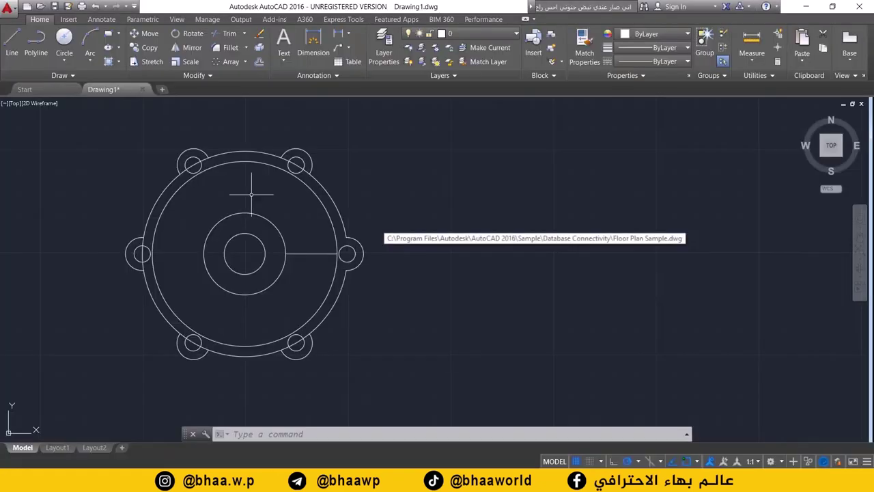
scroll(269, 223, "up", 5)
scroll(268, 222, "up", 3)
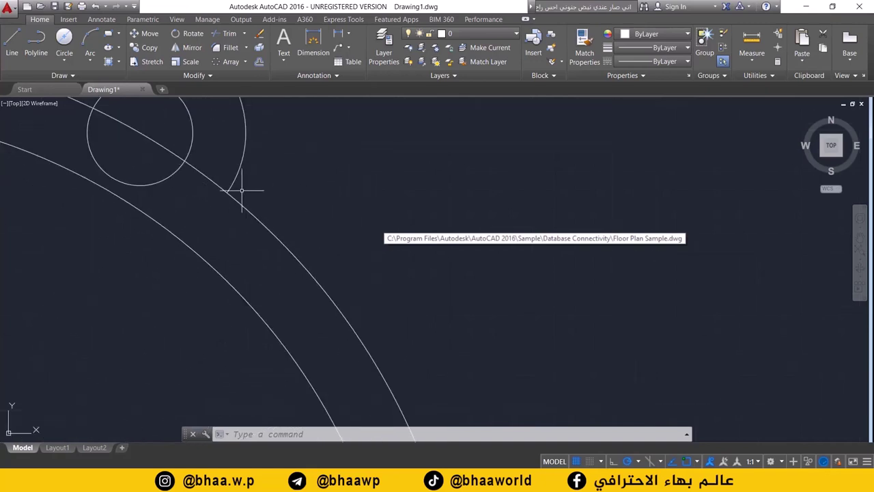
middle_click_drag(226, 180, 264, 244)
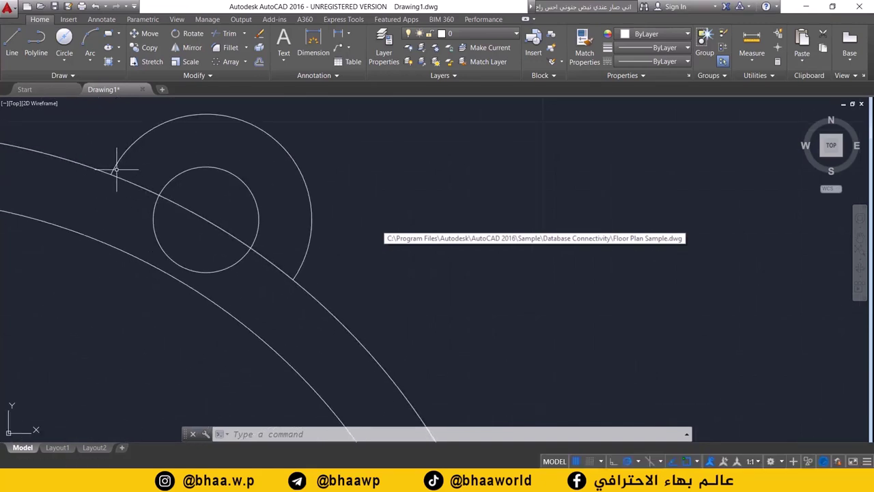
scroll(116, 169, "down", 6)
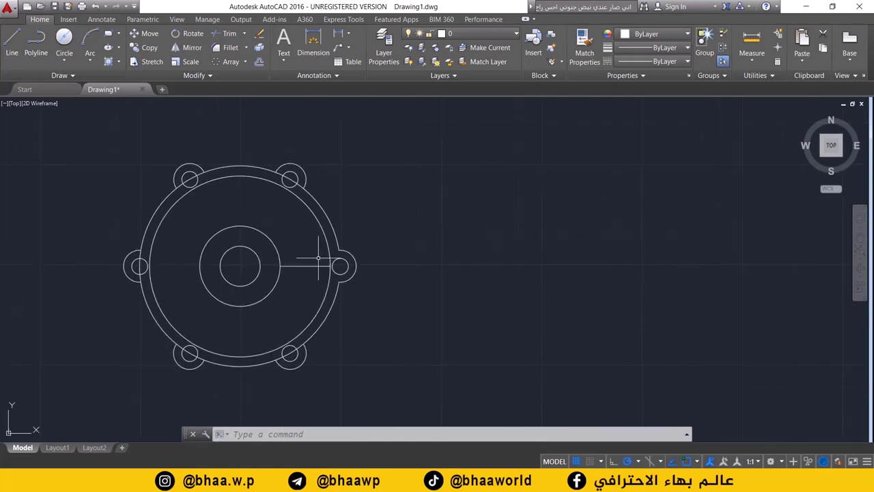
middle_click_drag(318, 258, 310, 233)
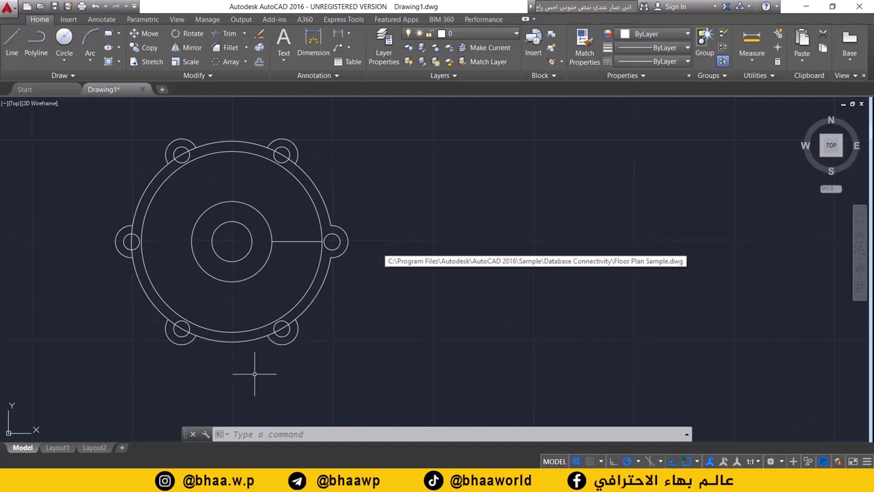
key("ctrl+z")
key("ctrl+z")
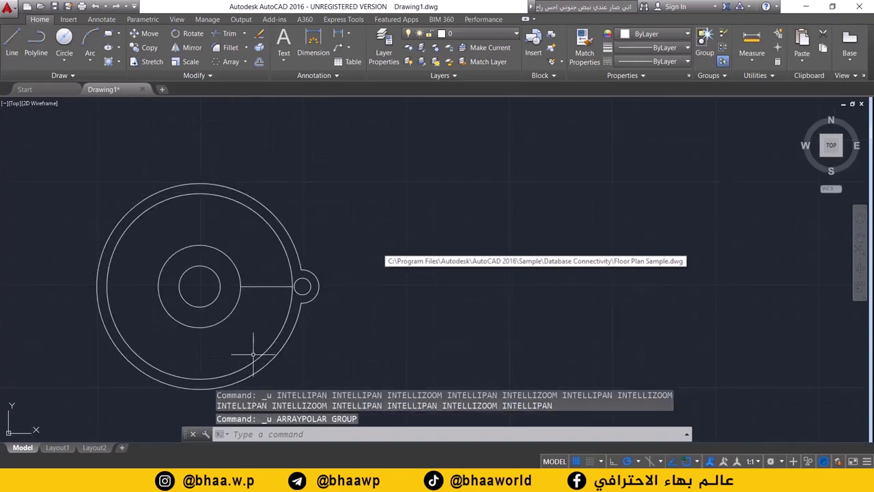
scroll(301, 290, "up", 6)
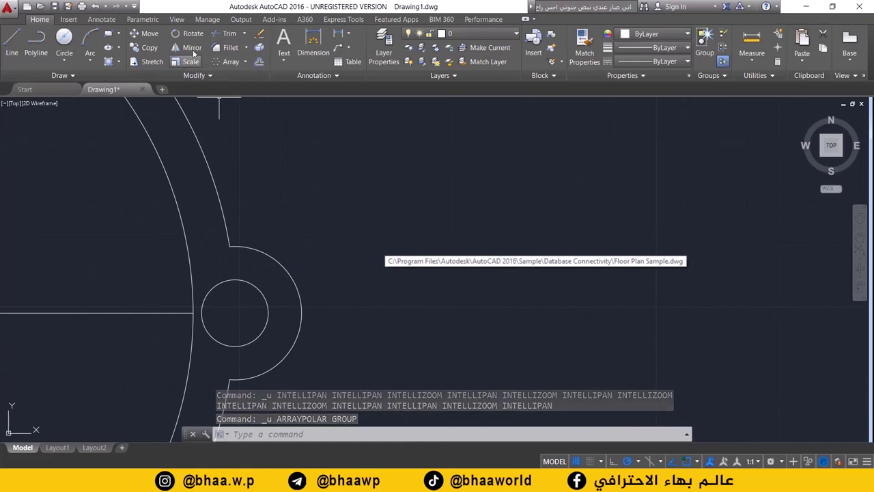
Step: Mark the R5 lug-to-ring fillets on the Paint reference drawing
left_click(226, 49)
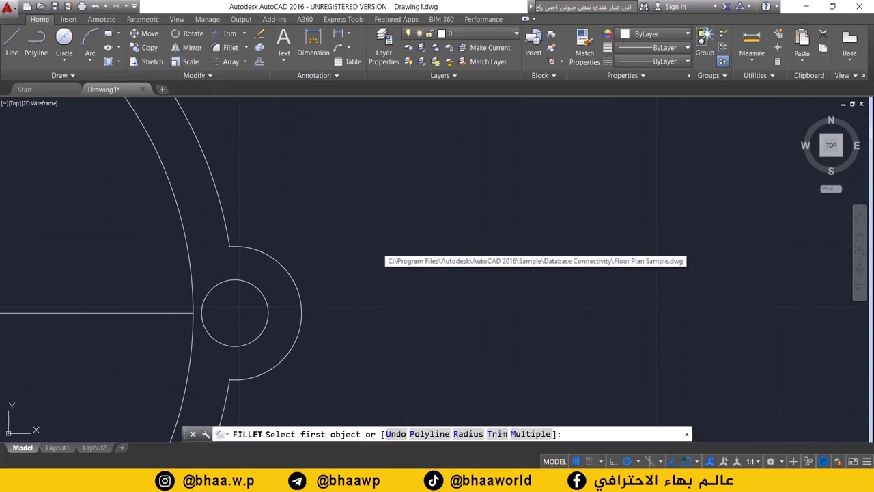
key("alt+Tab")
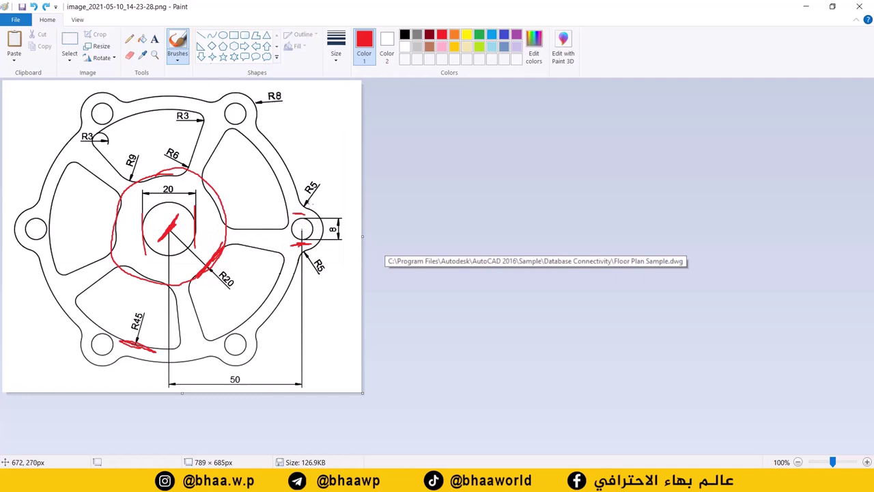
left_click_drag(304, 208, 296, 192)
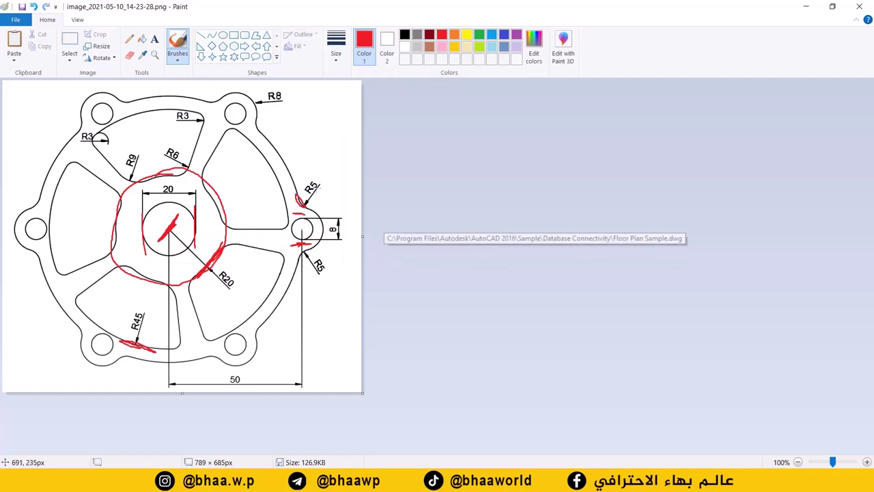
key("alt+Tab")
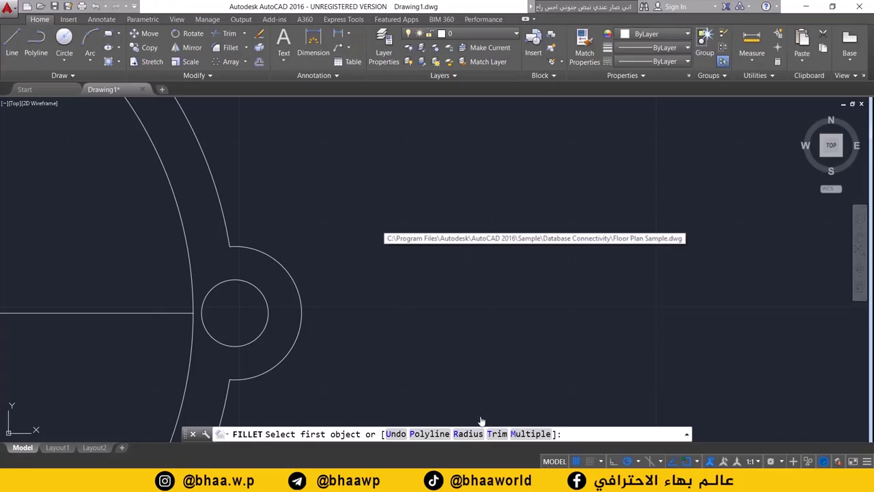
Step: Fillet the upper joint between the lug's outer arc and the outer ring with radius 5
left_click(227, 51)
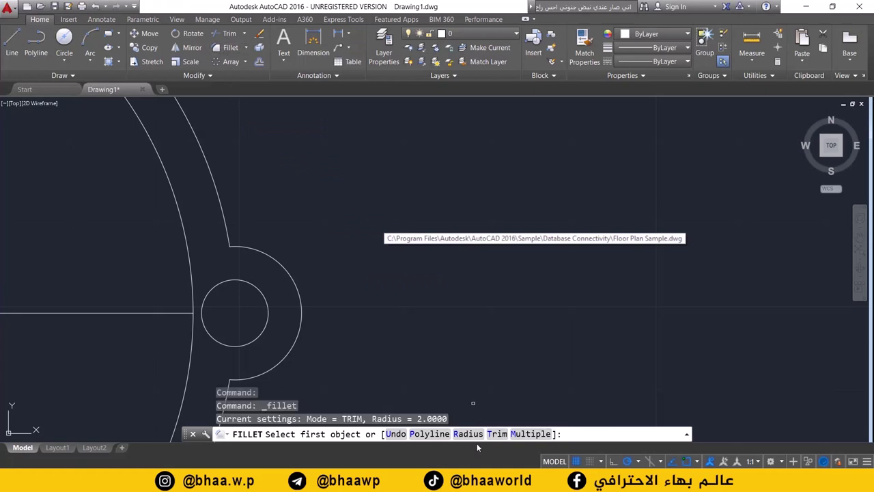
left_click(468, 434)
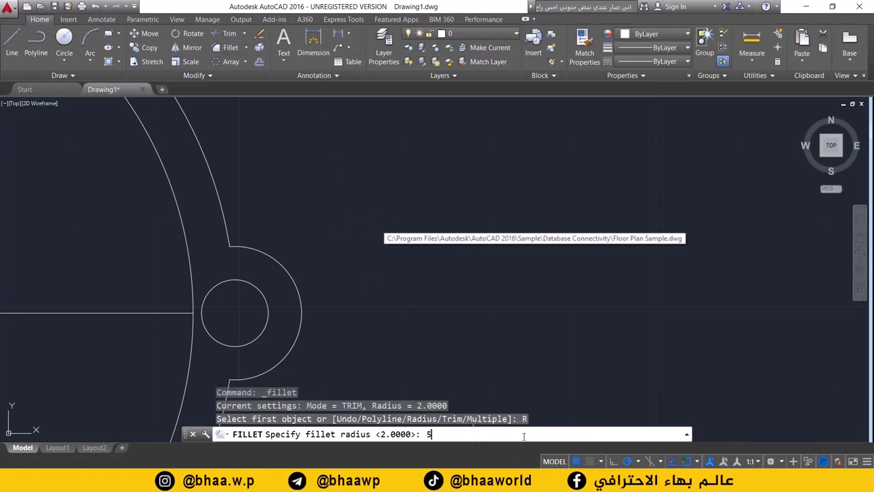
type("5")
key("Return")
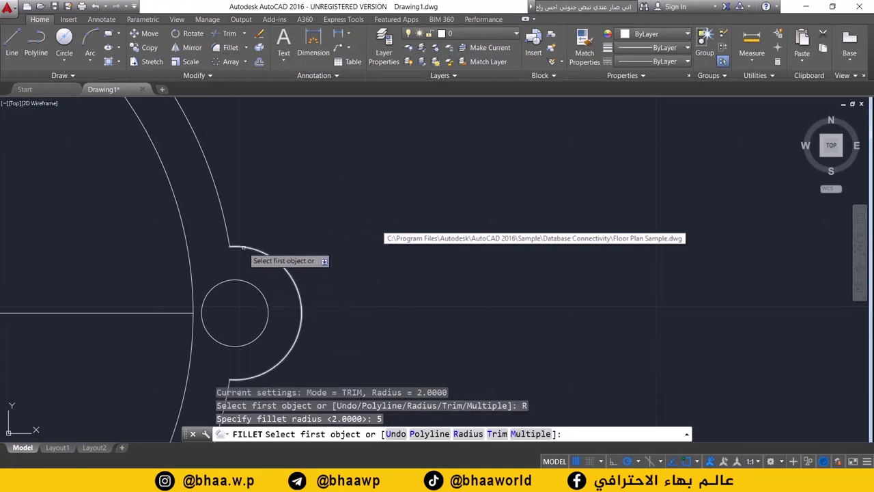
left_click(242, 247)
left_click(226, 240)
scroll(327, 317, "down", 2)
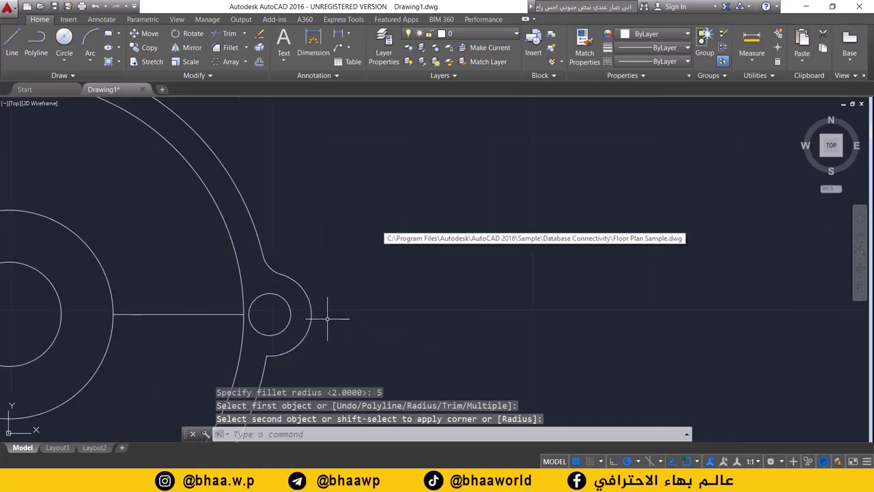
middle_click_drag(327, 318, 330, 248)
Step: Fillet the lower joint between the lug arc and outer ring, keeping radius 5
key("space")
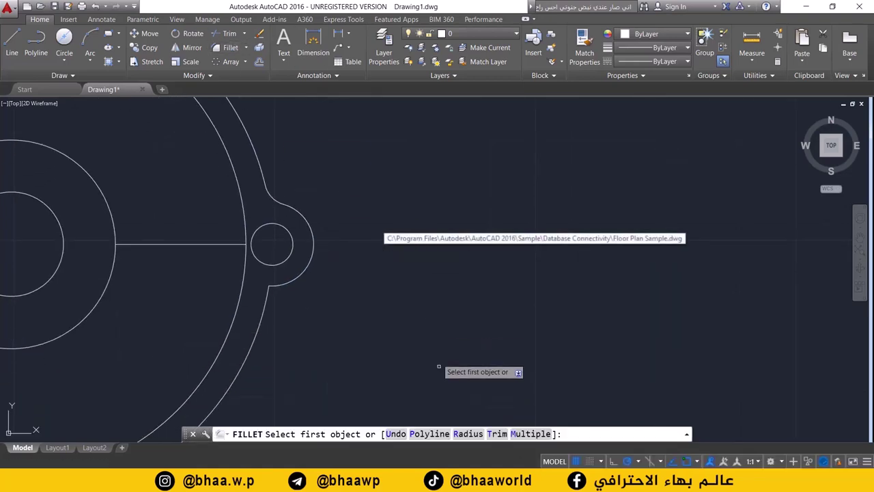
type("R")
key("Return")
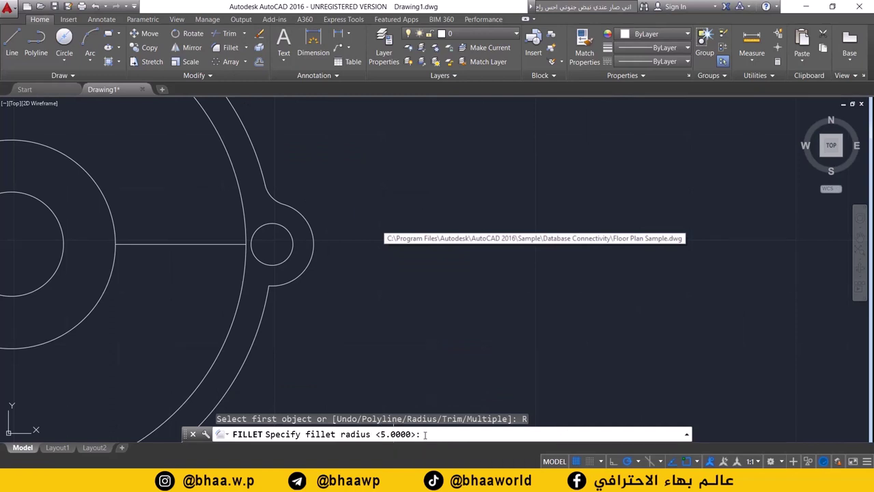
key("Return")
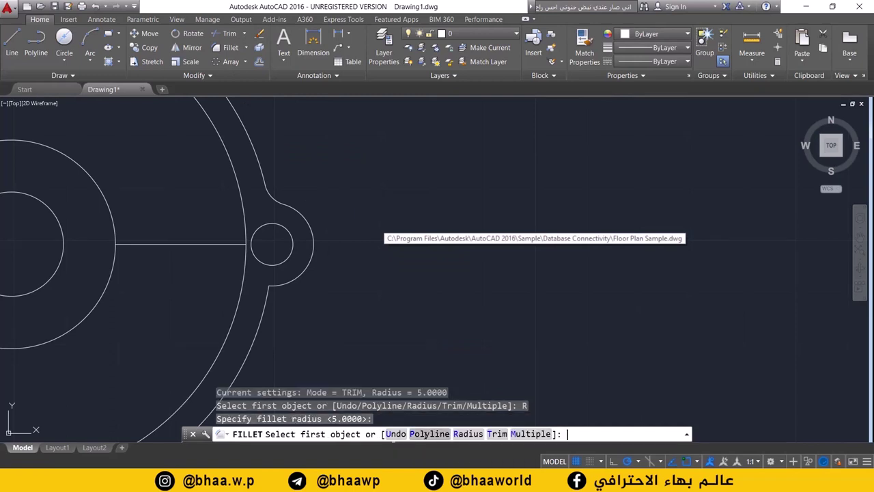
left_click(288, 282)
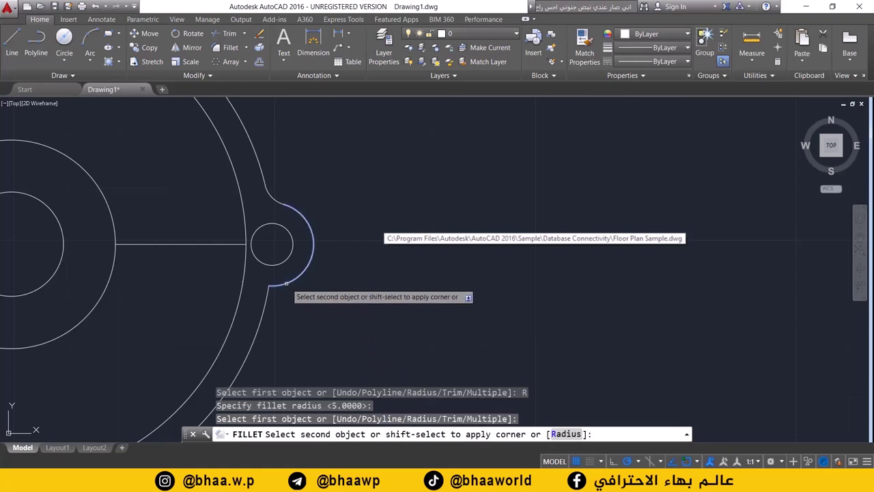
left_click(265, 301)
scroll(310, 321, "down", 2)
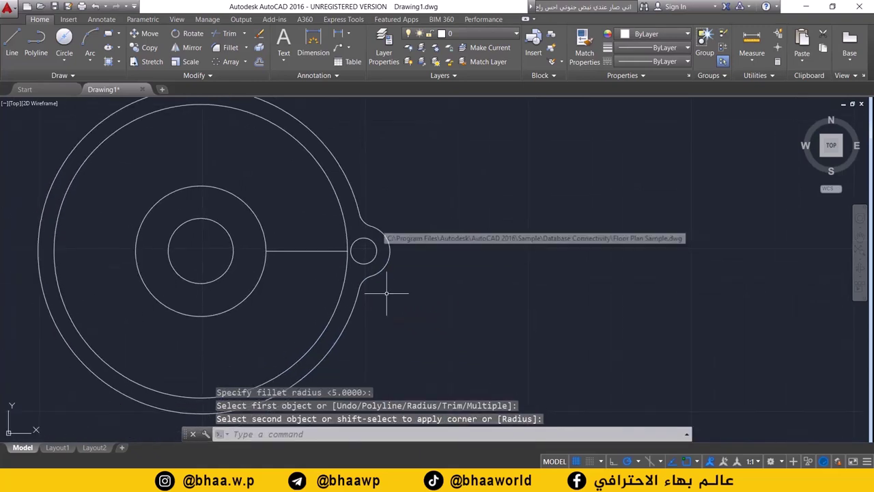
scroll(298, 292, "down", 8)
scroll(298, 292, "up", 10)
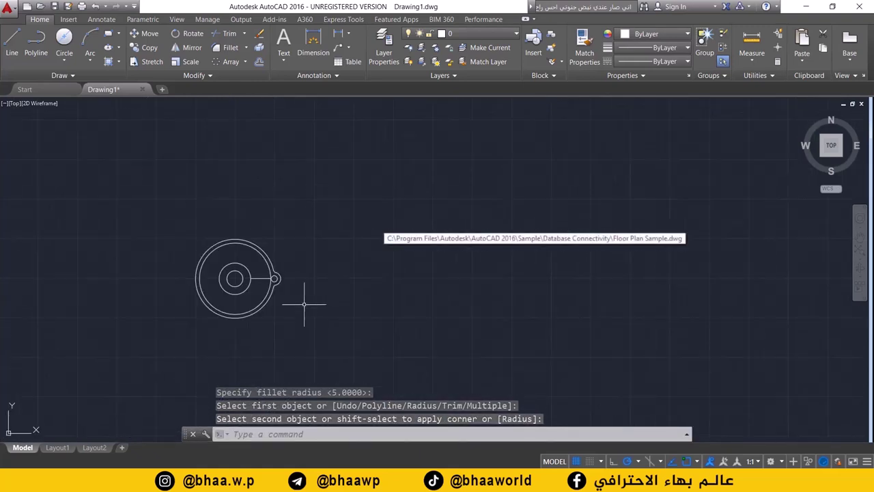
scroll(295, 288, "down", 2)
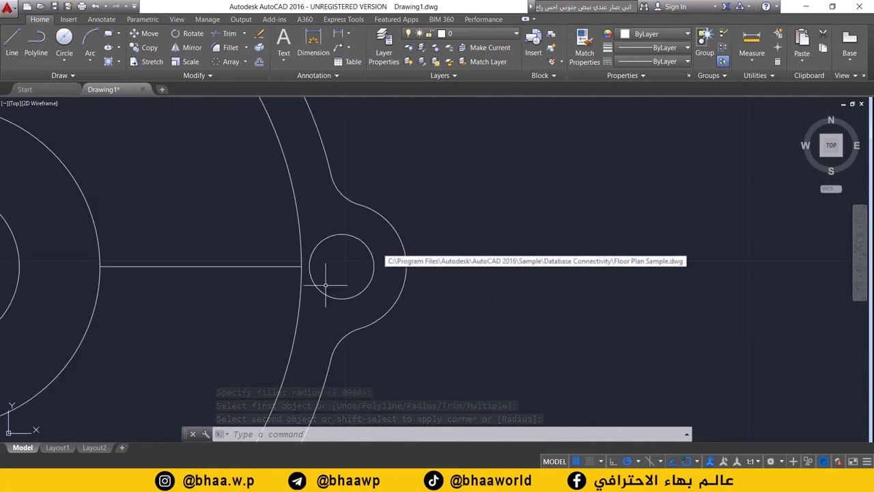
middle_click_drag(331, 283, 244, 264)
Step: Polar-array the lug's fillet arcs, outer arc and bolt hole into six copies about the flange centre
left_click(251, 177)
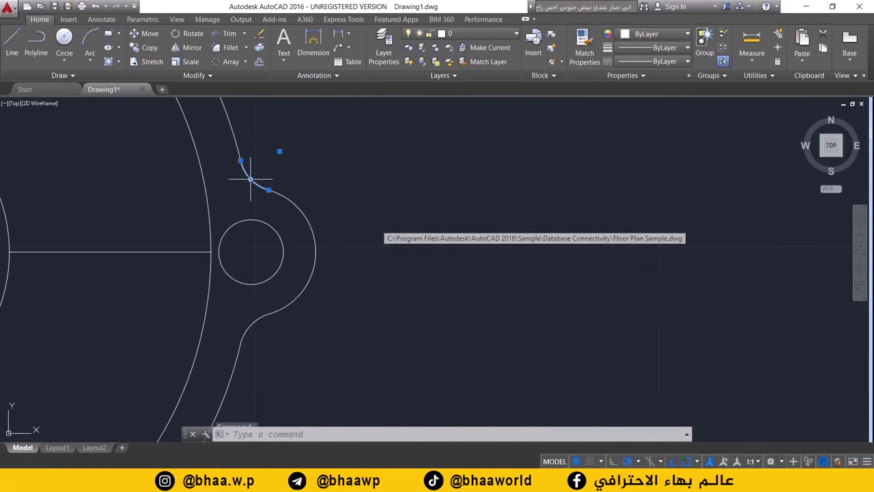
left_click(293, 201)
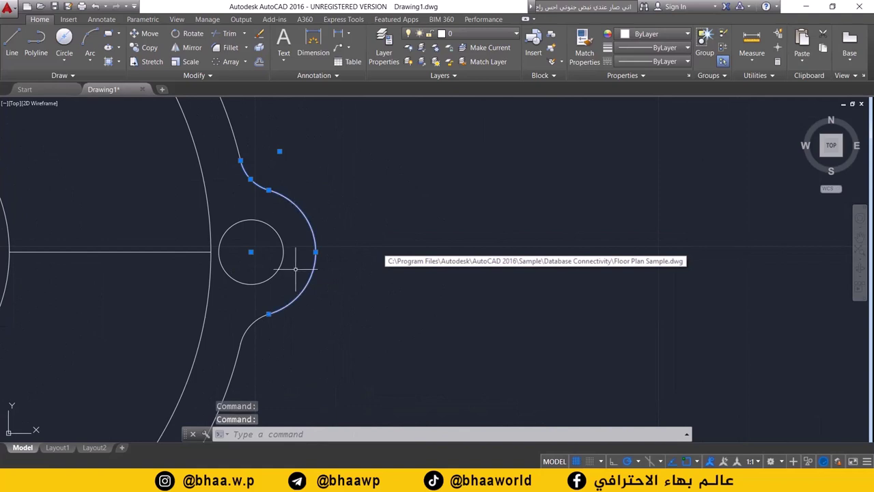
left_click(256, 321)
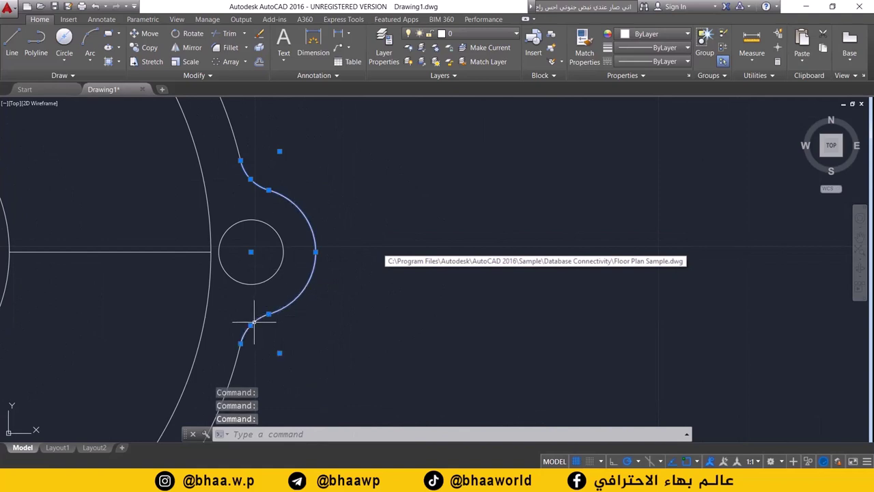
left_click(269, 277)
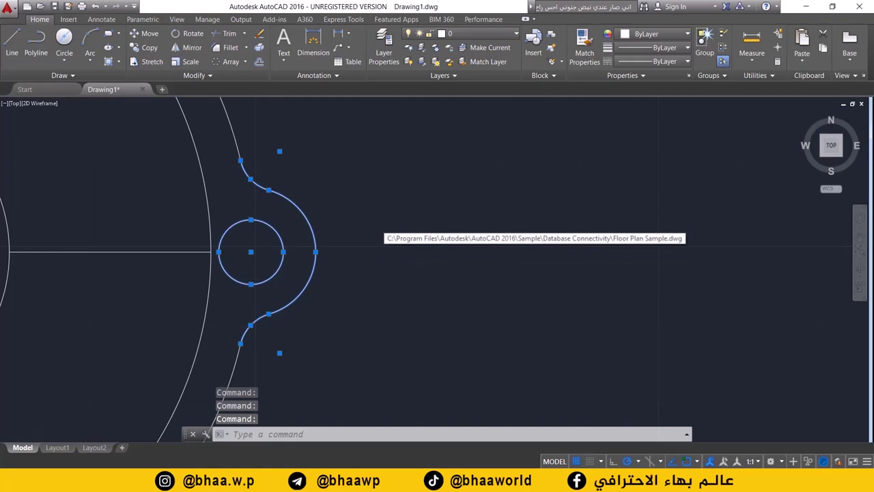
scroll(146, 196, "down", 5)
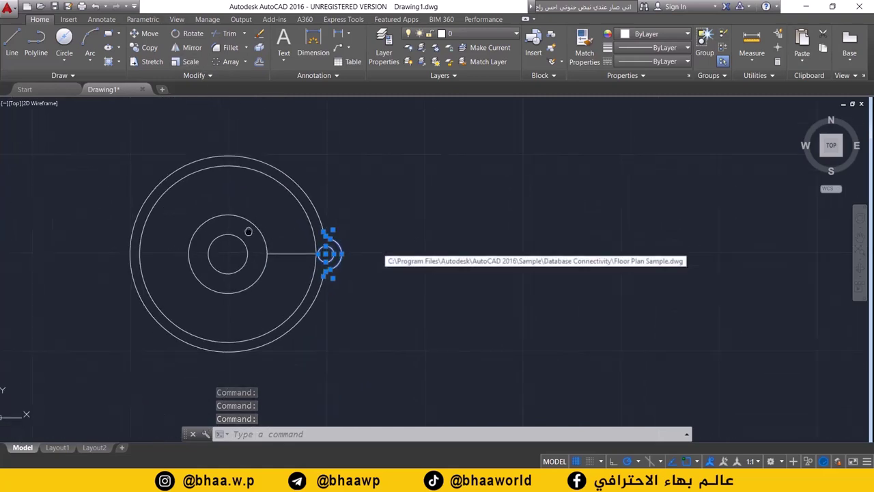
middle_click_drag(248, 231, 240, 213)
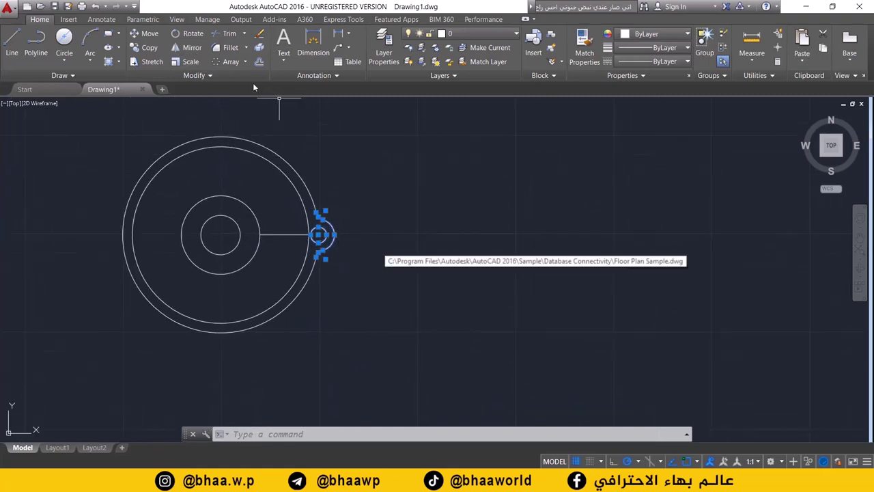
left_click(245, 61)
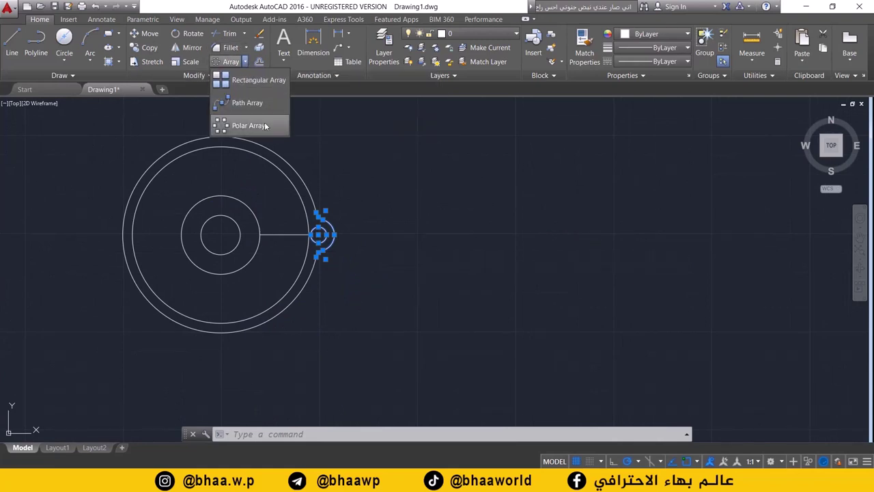
left_click(259, 125)
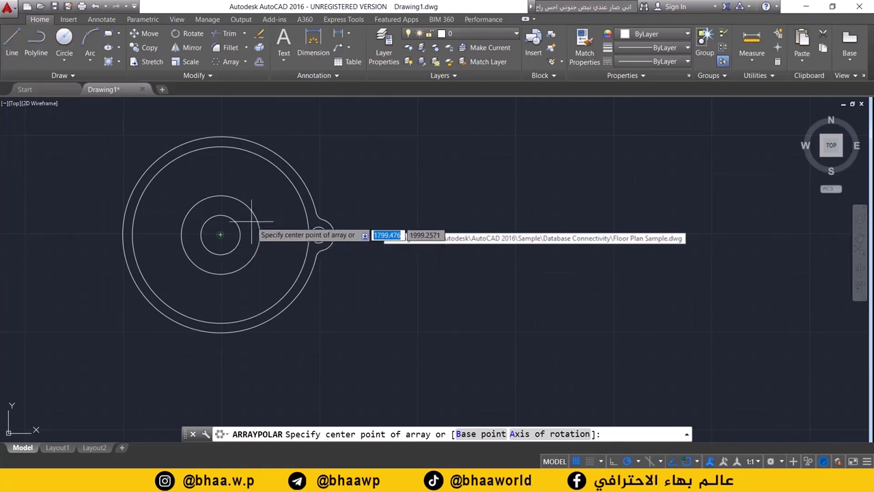
left_click(220, 236)
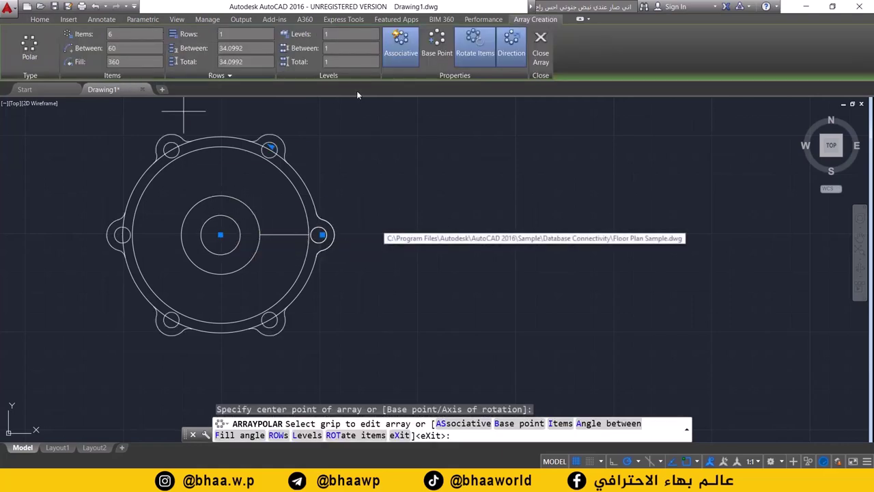
left_click(541, 53)
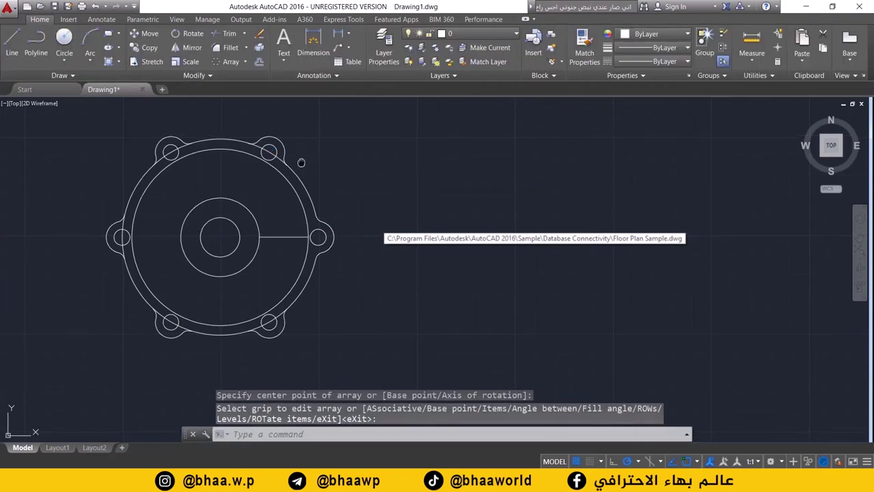
scroll(287, 185, "up", 4)
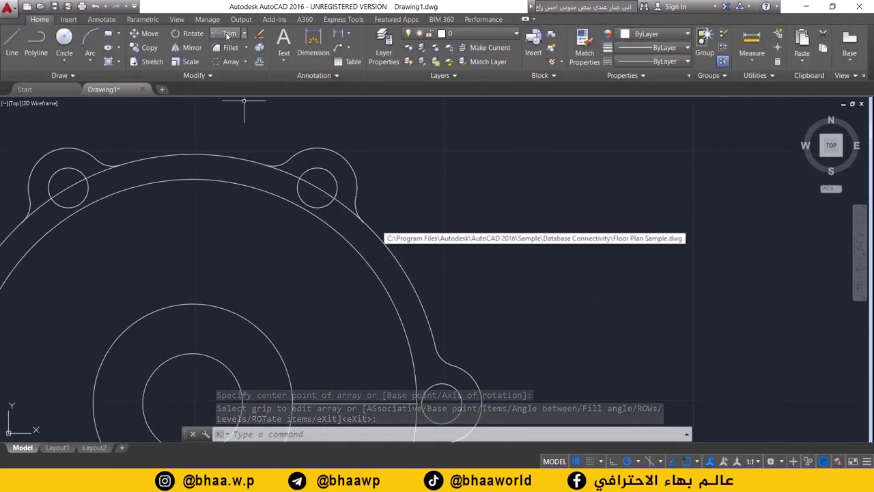
Step: Trim the rim arc crossing the top-right lug, using all objects as cutting edges
left_click(229, 34)
key("Return")
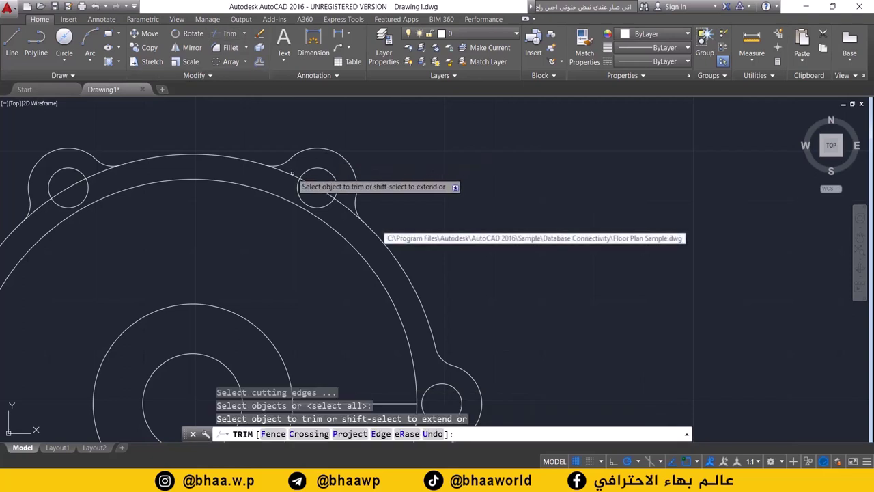
left_click(321, 191)
left_click(341, 203)
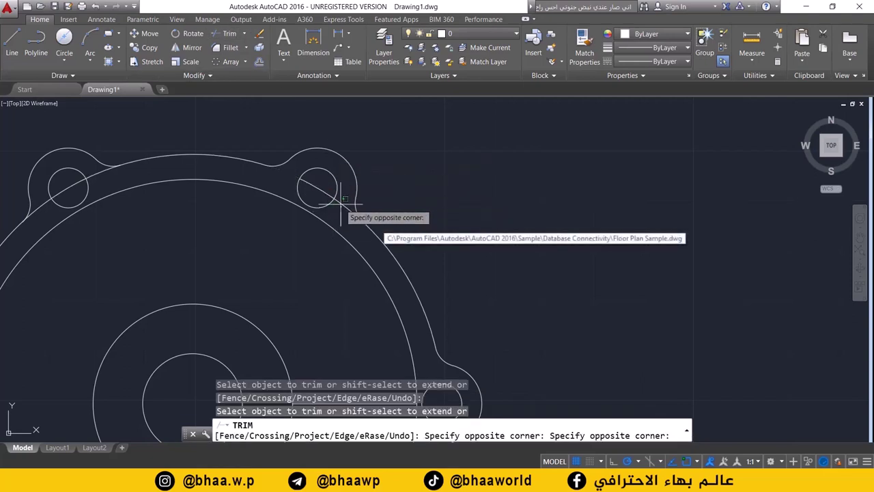
left_click(343, 203)
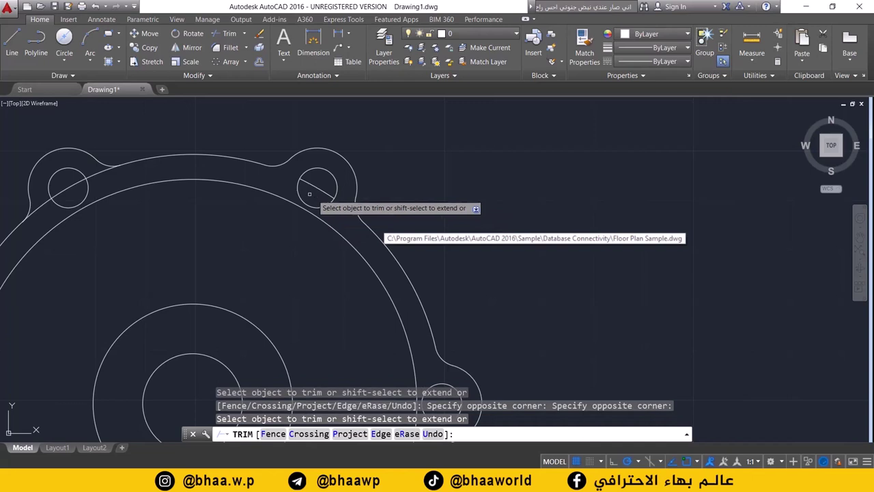
left_click(318, 184)
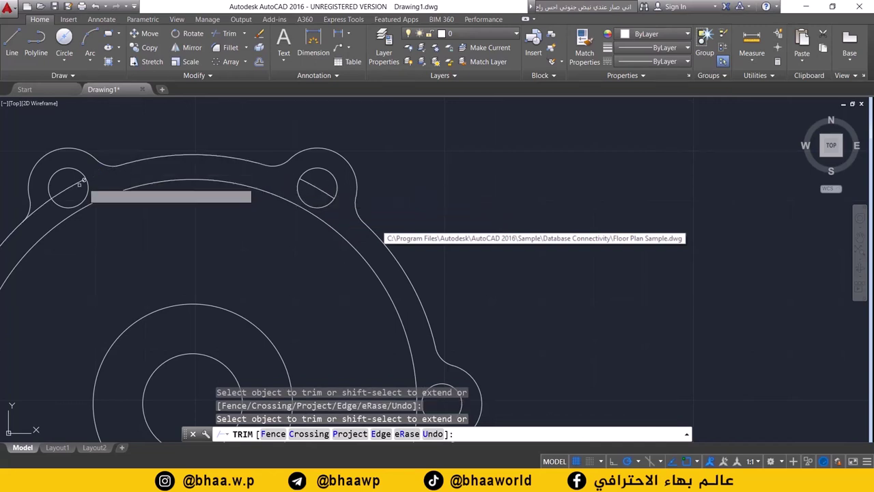
Step: Trim the arcs crossing the top-left lug and end the trim
left_click(36, 197)
left_click(28, 200)
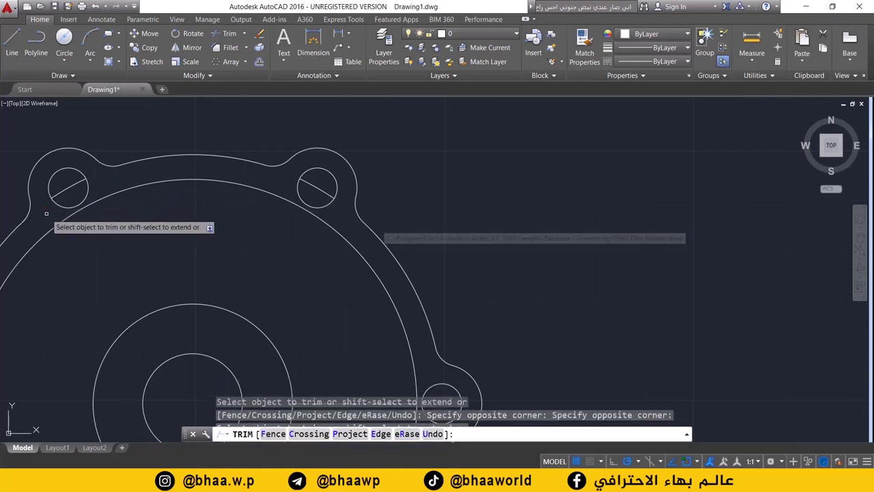
scroll(134, 206, "down", 4)
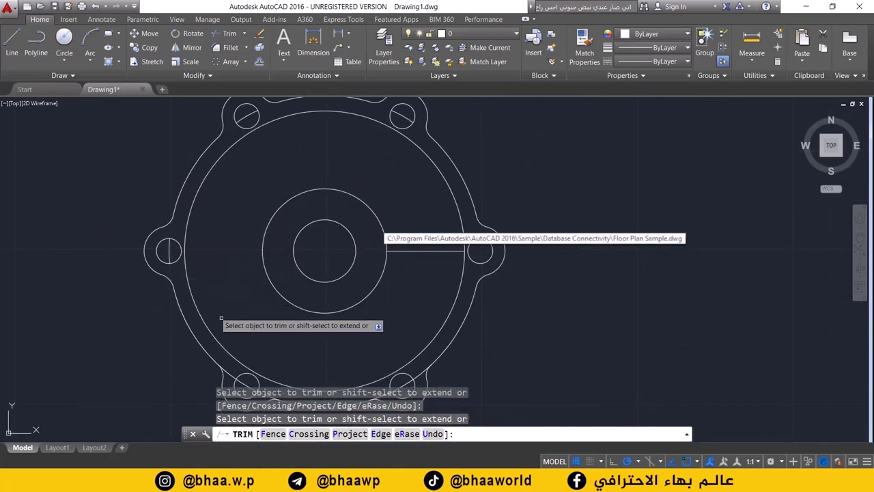
scroll(183, 285, "down", 4)
scroll(188, 285, "up", 2)
middle_click_drag(188, 285, 151, 224)
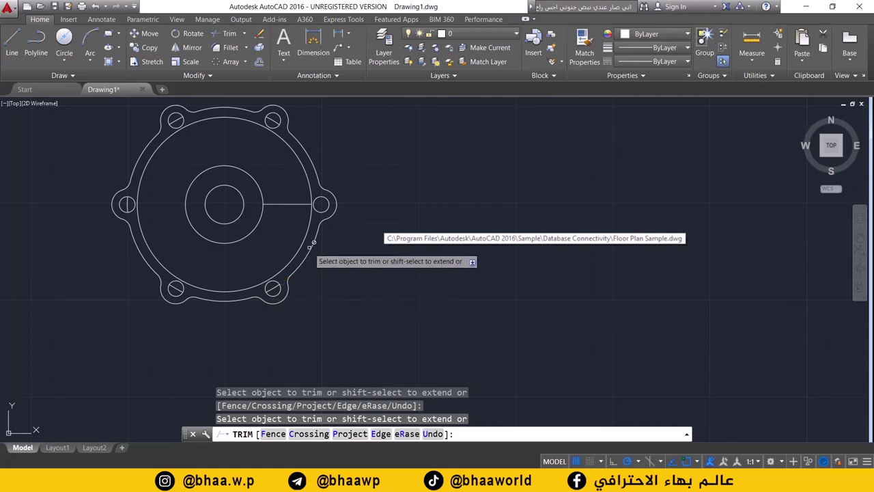
scroll(283, 228, "up", 2)
scroll(260, 212, "down", 3)
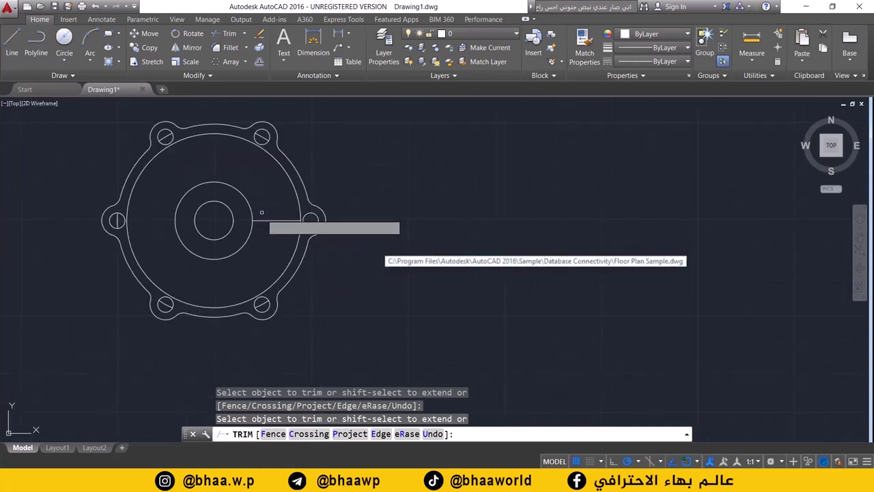
scroll(261, 267, "up", 1)
key("Escape")
Step: Delete the leftover arc pieces at the upper-right, upper-left and lower-left lugs
scroll(265, 170, "up", 2)
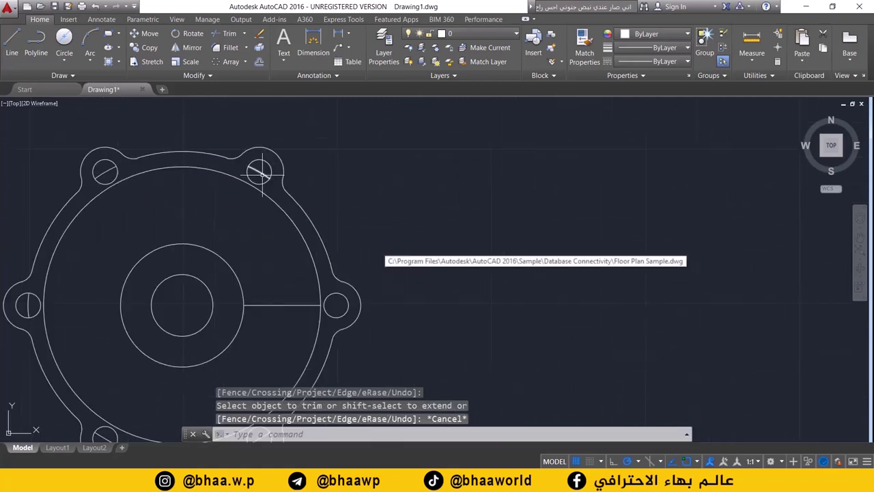
left_click(262, 173)
key("Delete")
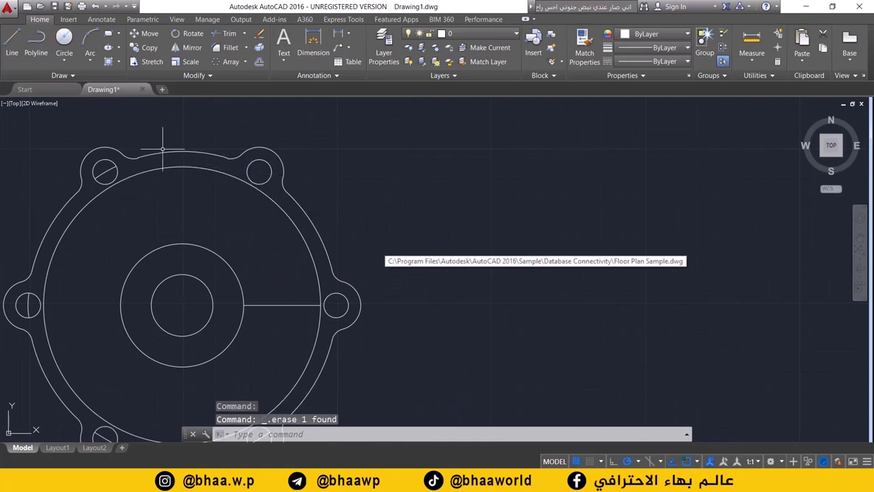
left_click(106, 169)
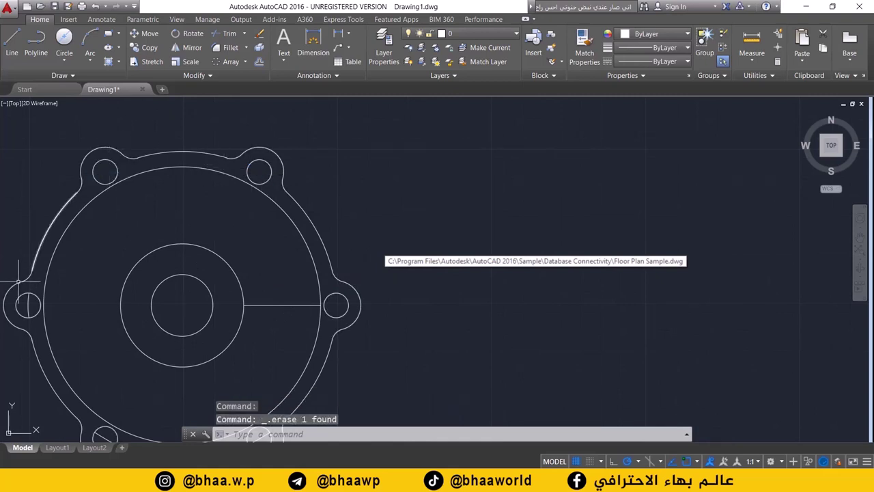
middle_click_drag(149, 357, 181, 322)
left_click(136, 402)
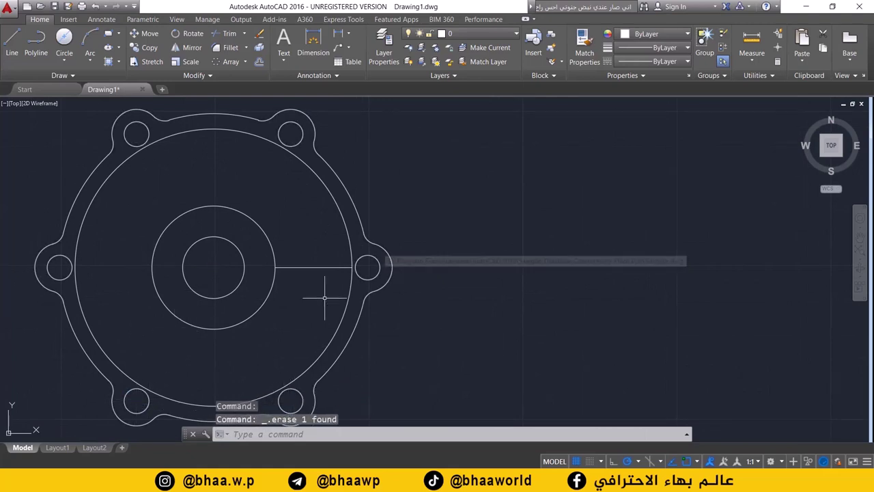
scroll(351, 312, "down", 3)
scroll(342, 340, "up", 1)
middle_click_drag(343, 341, 336, 309)
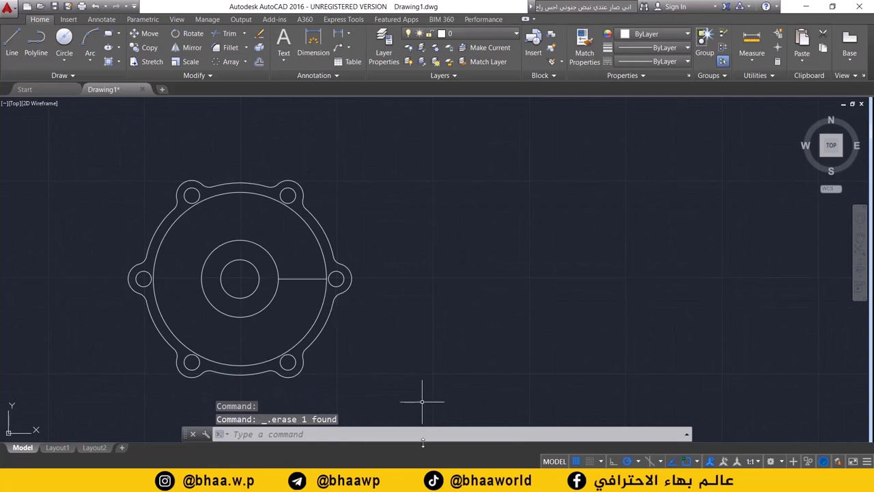
Step: Draw red lines on the Paint reference from the centre to the R8 lug and through the right R5 lug
key("alt+Tab")
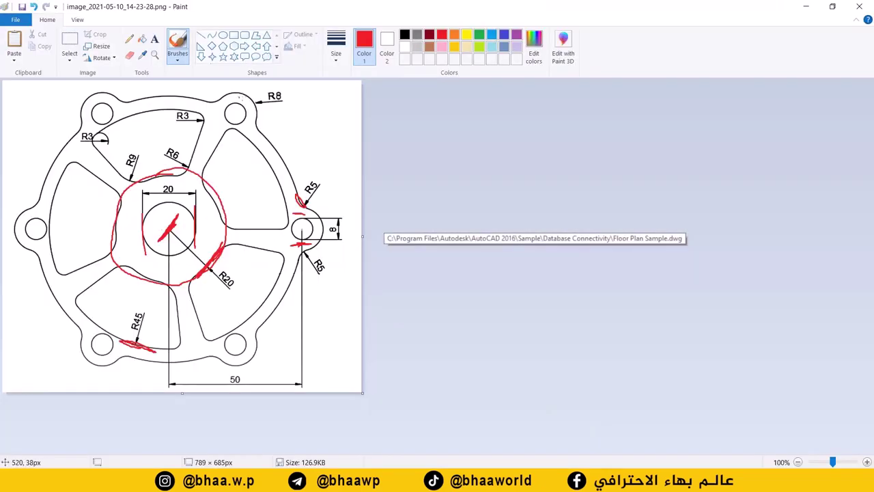
left_click_drag(219, 131, 169, 231)
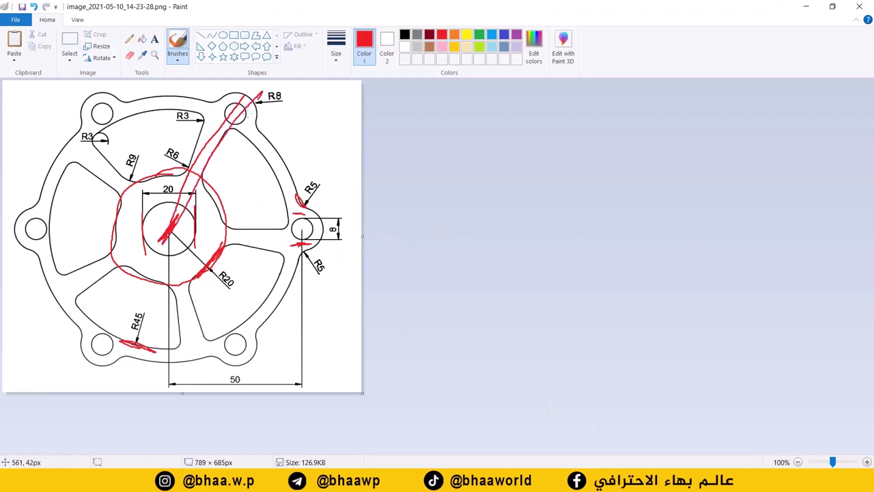
left_click_drag(223, 100, 253, 127)
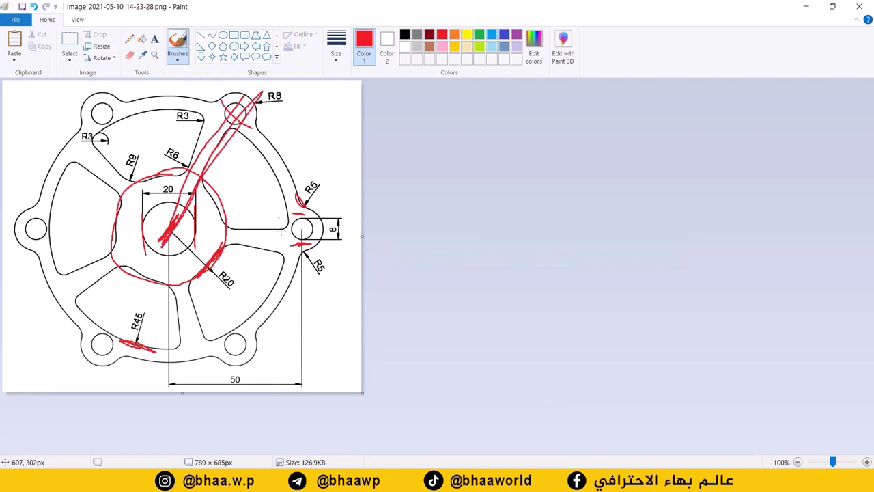
left_click_drag(300, 213, 303, 259)
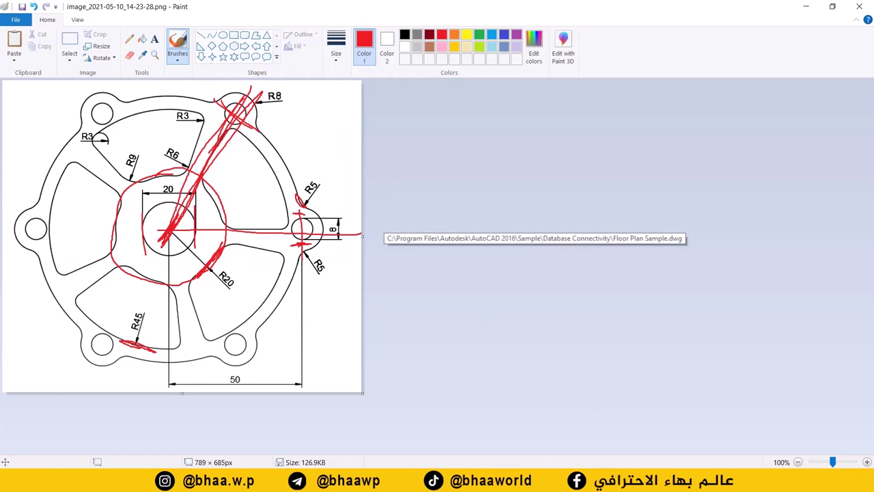
key("alt+Tab")
Step: Draw a line from the flange centre to the upper-right lug centre
left_click(11, 46)
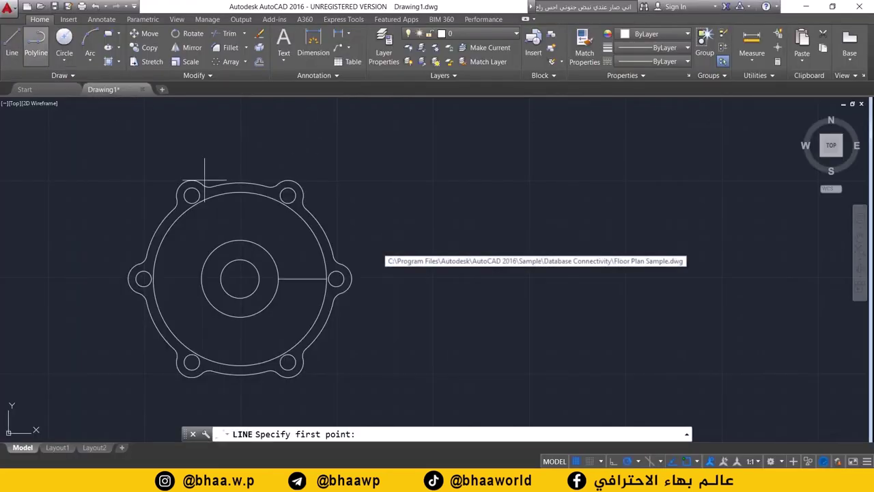
left_click(240, 278)
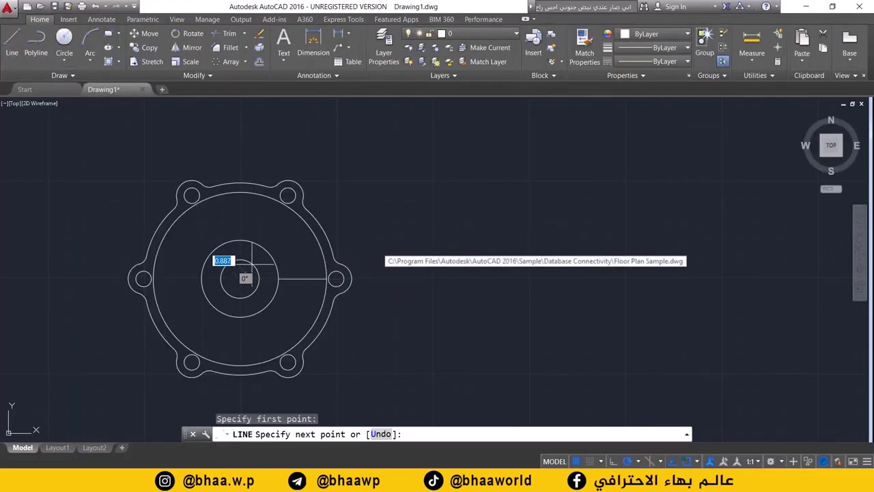
left_click(288, 195)
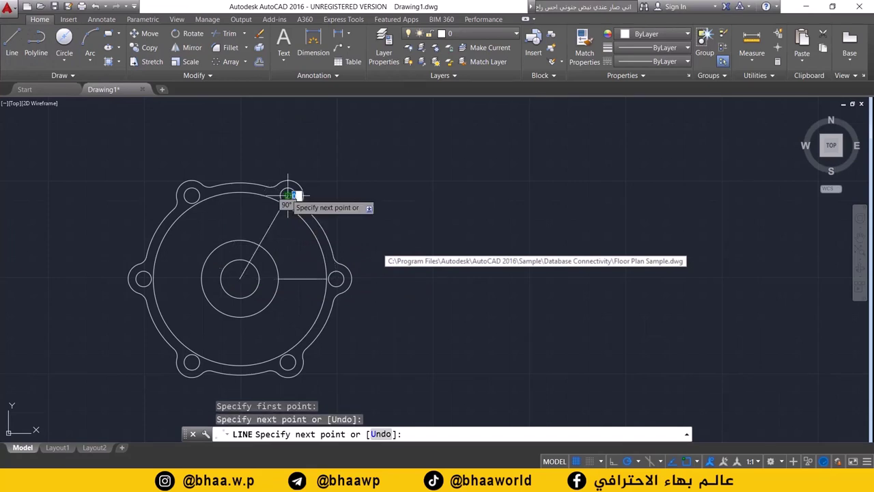
key("Return")
scroll(292, 227, "down", 1)
scroll(292, 224, "up", 3)
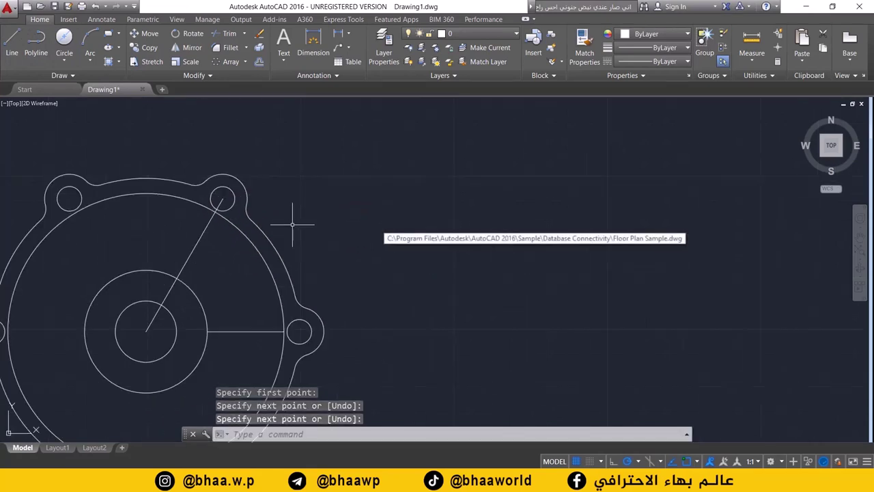
middle_click_drag(292, 224, 303, 188)
Step: Trim the radial line inside the middle circle and the unwanted large and middle circle arcs
left_click(227, 34)
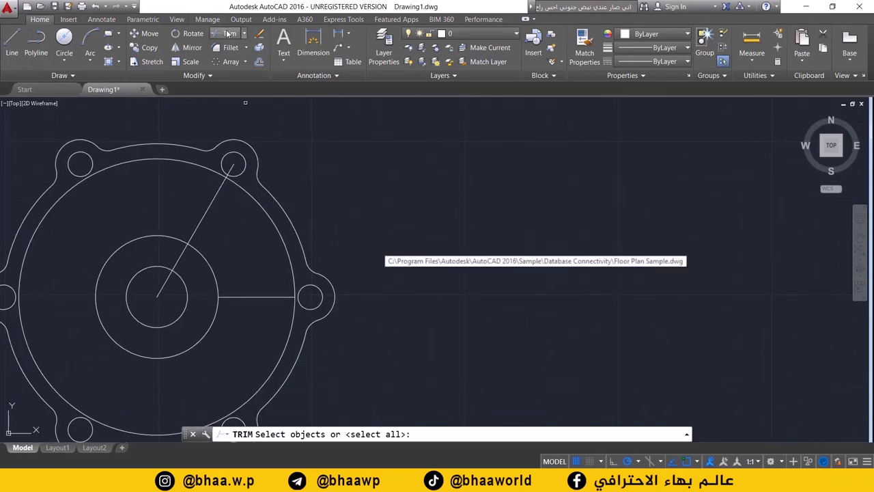
key("Return")
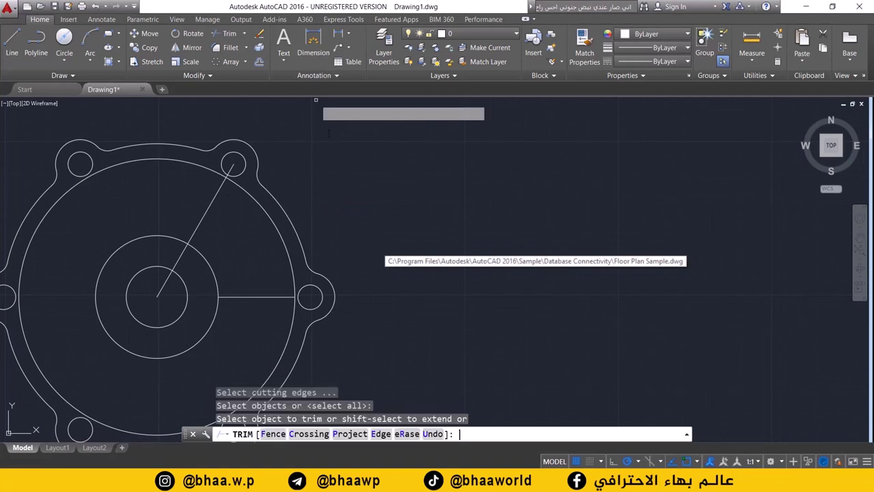
left_click(162, 285)
left_click(185, 252)
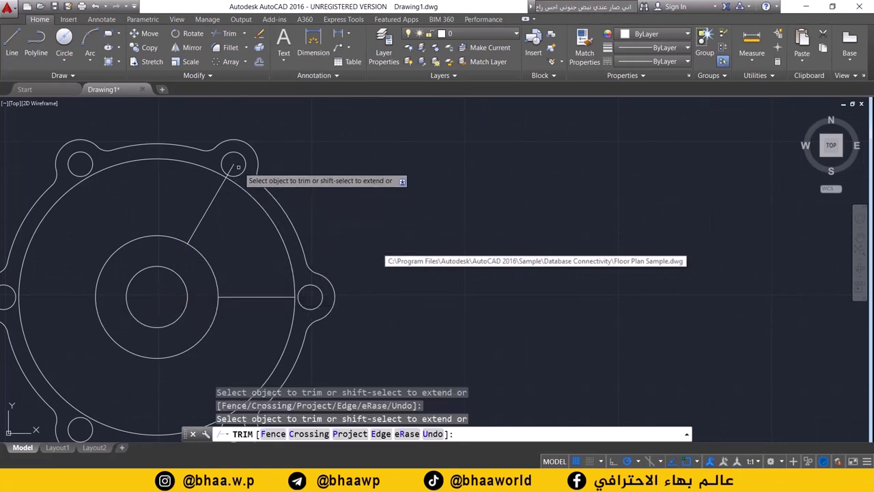
scroll(230, 188, "up", 4)
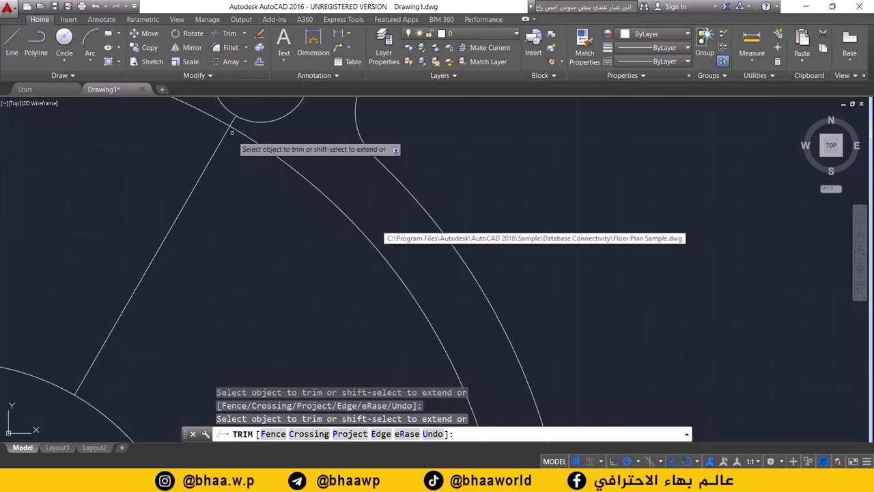
scroll(261, 170, "down", 1)
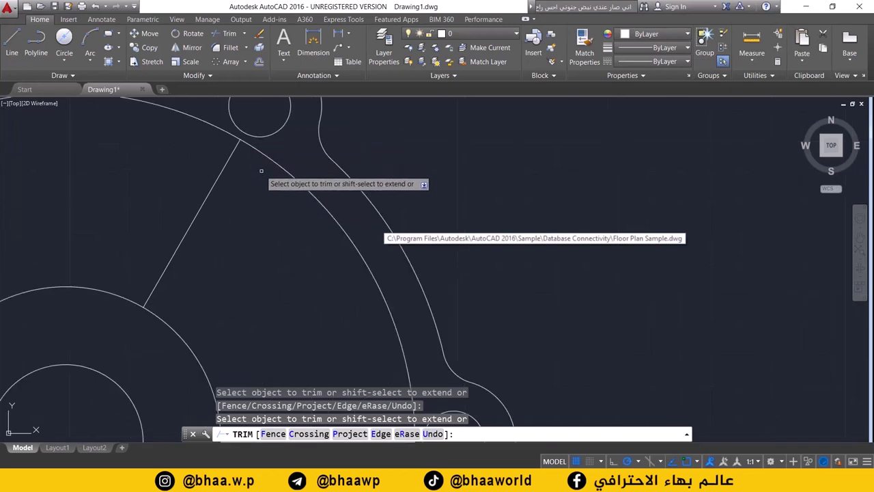
scroll(256, 205, "down", 3)
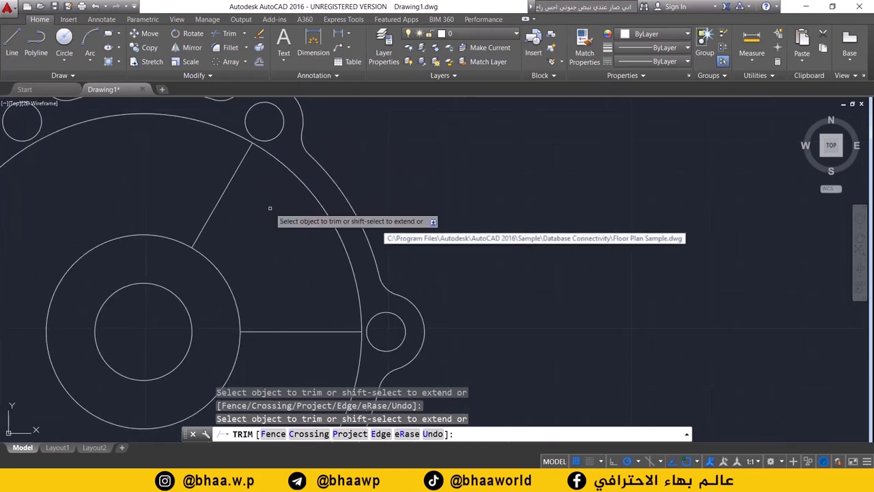
scroll(270, 208, "down", 1)
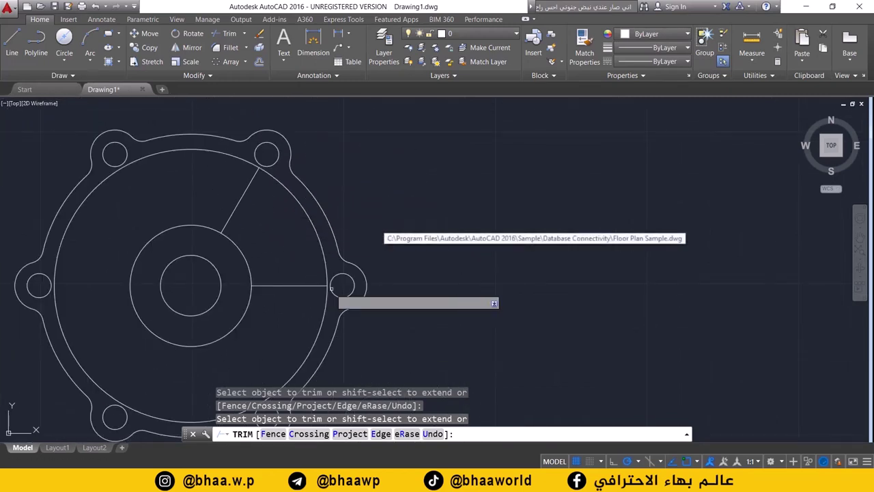
left_click(235, 158)
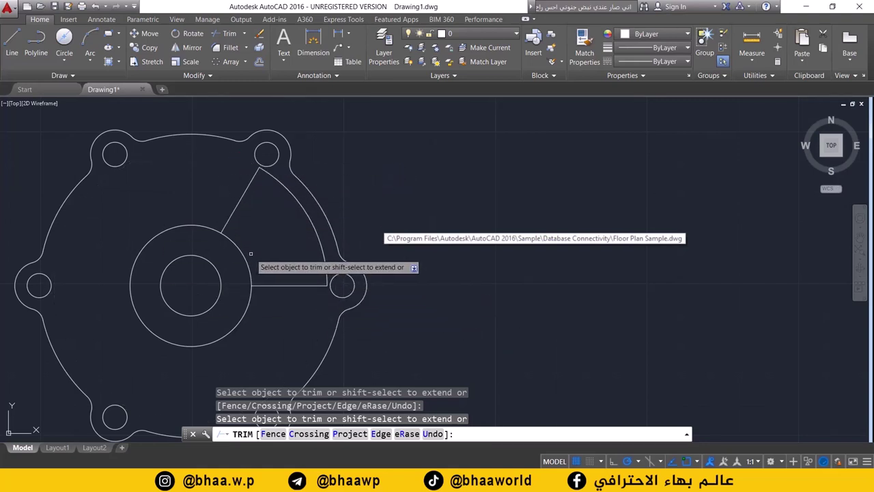
left_click(196, 224)
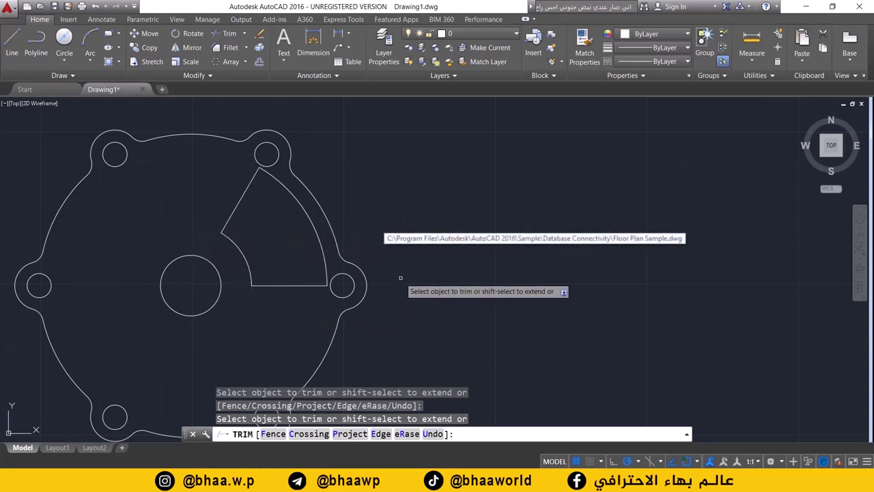
mouse_move(361, 235)
middle_mouse_down()
mouse_move(259, 225)
mouse_move(210, 236)
middle_mouse_up()
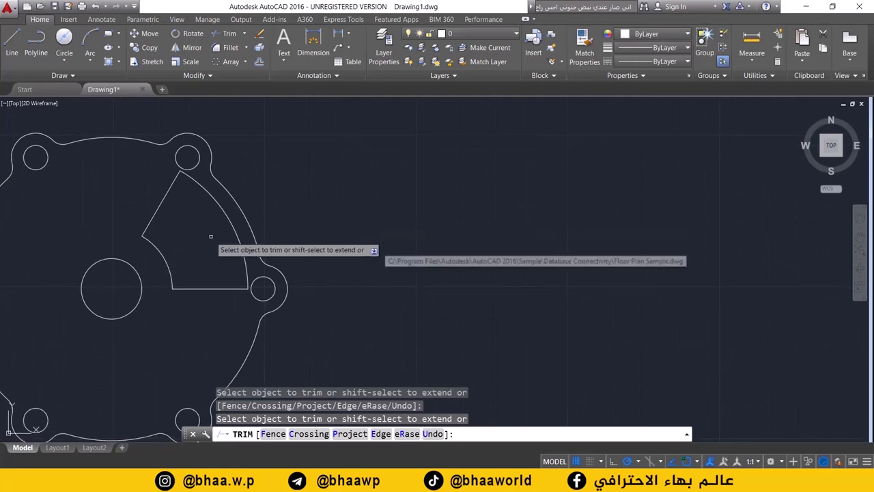
scroll(210, 236, "up", 1)
scroll(259, 222, "up", 1)
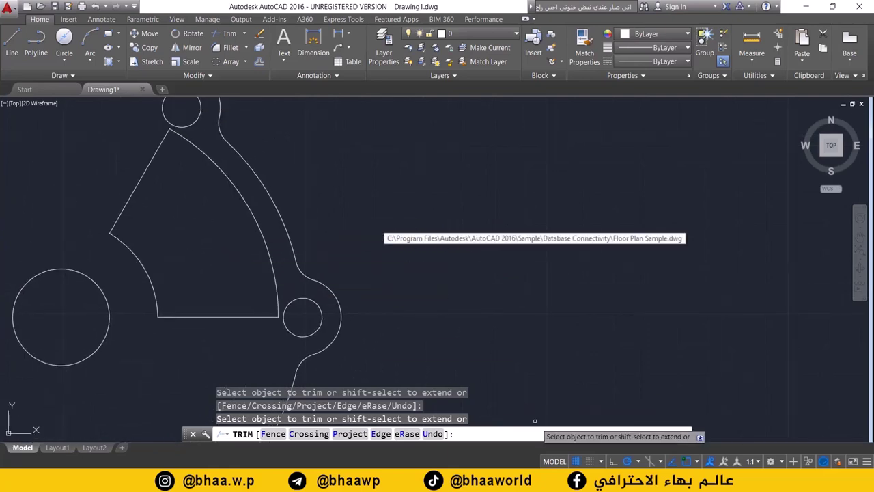
Step: On the Paint reference, undo the stray strokes and mark the cut-out's R3 and R9 corners in red
key("alt+Tab")
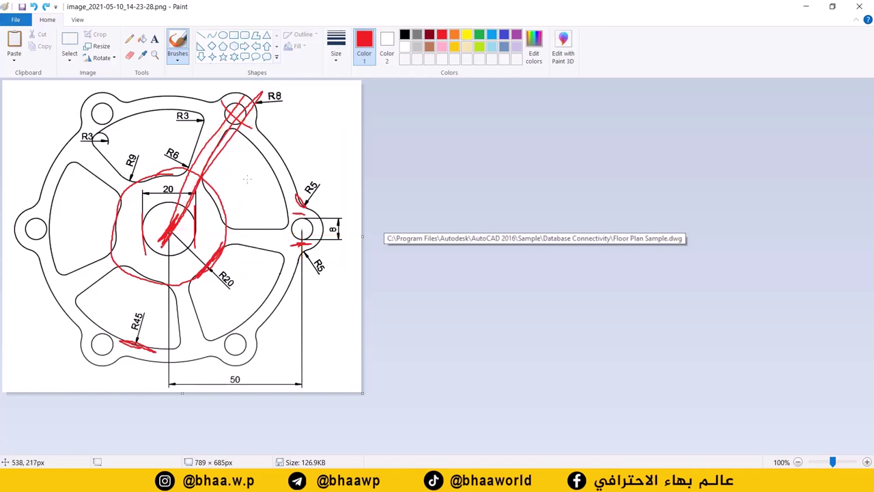
key("ctrl+z")
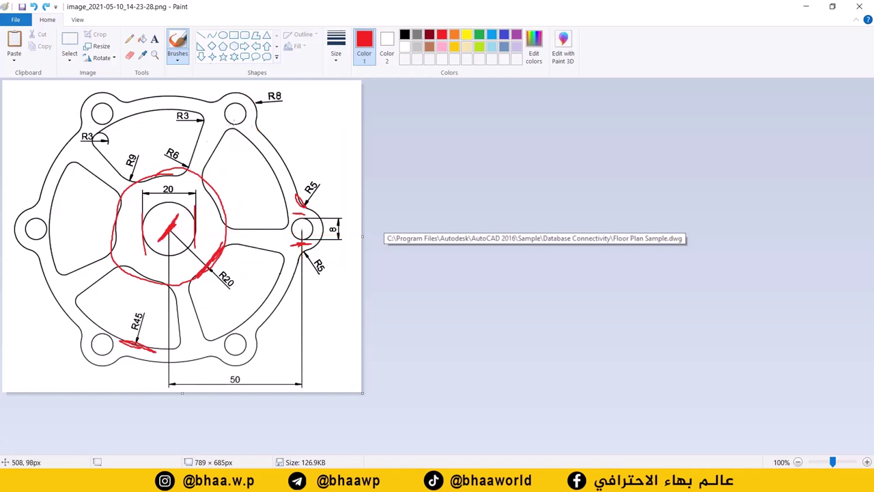
mouse_move(234, 125)
left_mouse_down()
mouse_move(199, 179)
mouse_move(223, 234)
left_mouse_up()
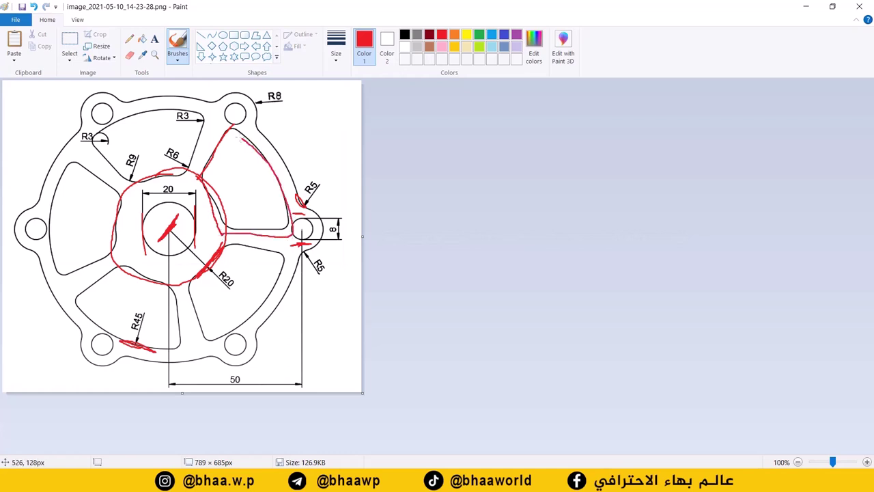
key("ctrl+z")
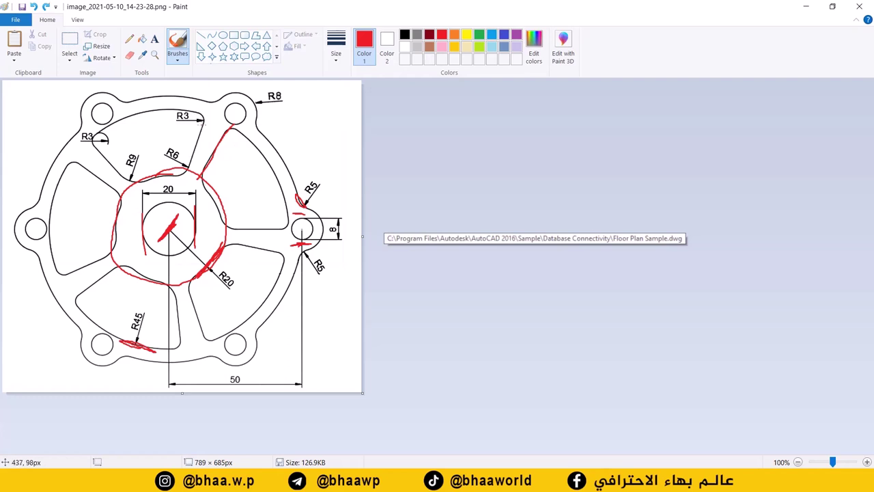
left_click_drag(195, 110, 203, 110)
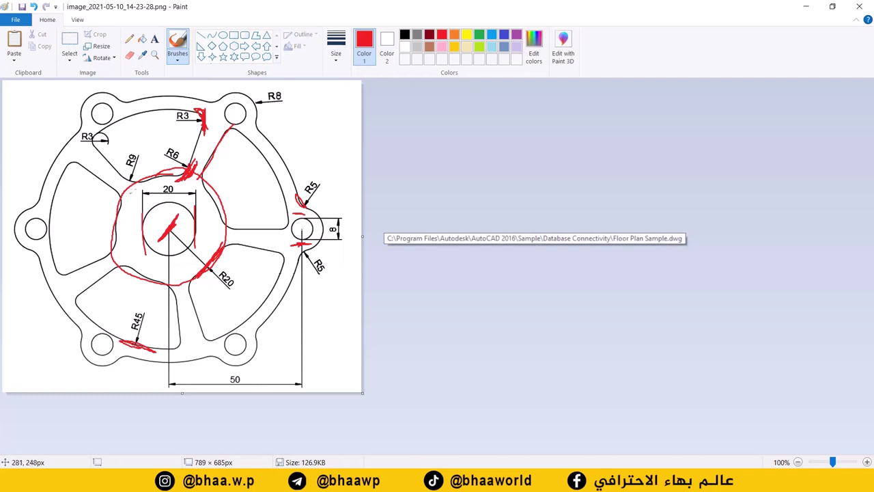
left_click_drag(140, 182, 103, 159)
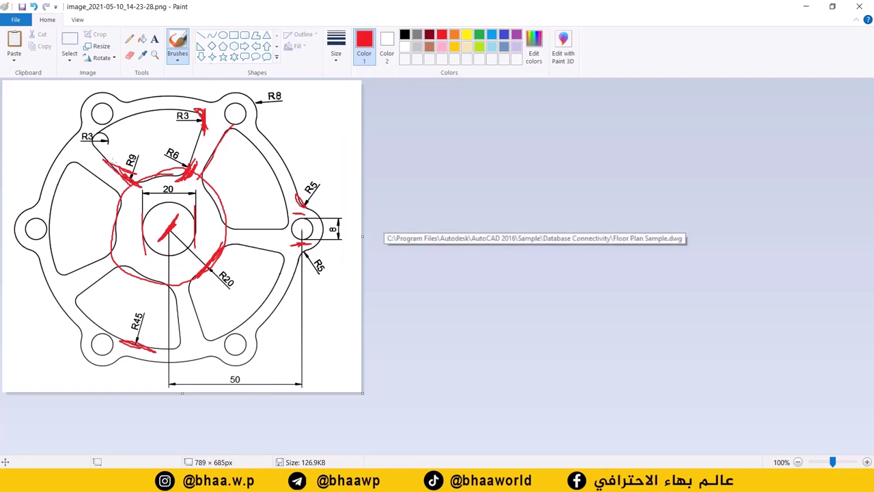
mouse_move(116, 165)
left_mouse_down()
mouse_move(136, 185)
mouse_move(194, 161)
left_mouse_up()
Step: Fillet the cut-out's top corner and its outer-arc-to-bottom-edge corner with radius 3
key("alt+Tab")
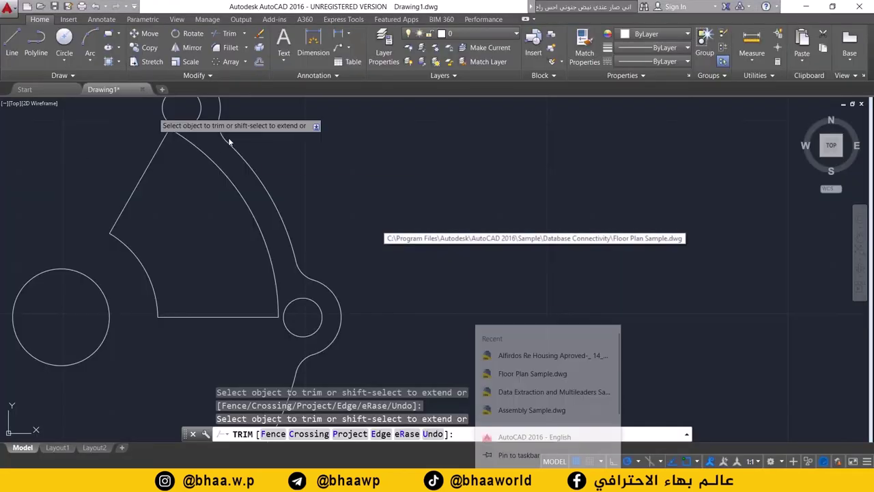
scroll(217, 213, "down", 3)
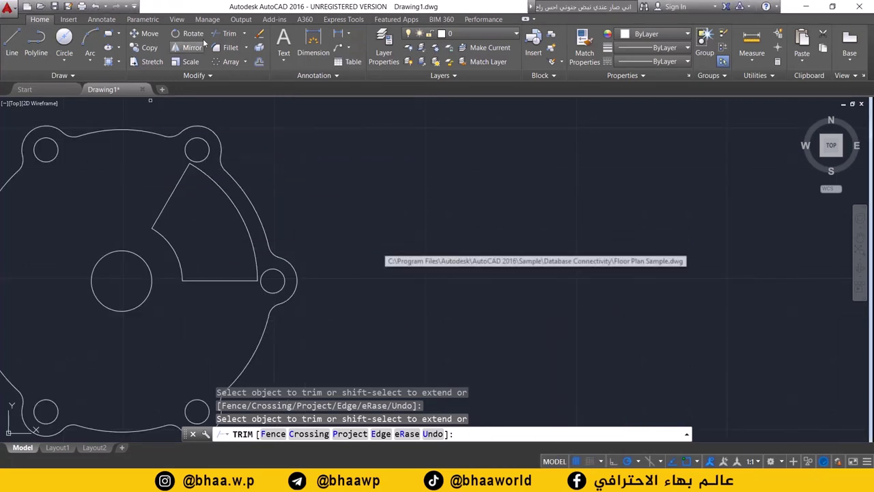
left_click(230, 47)
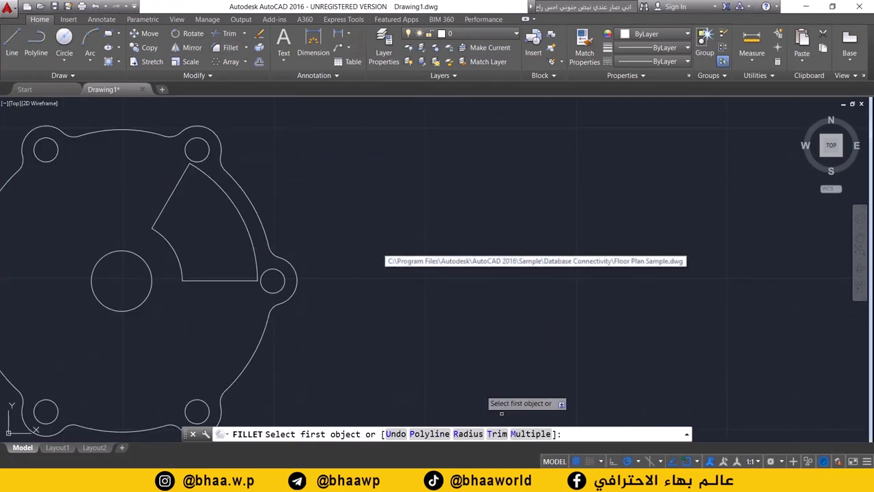
left_click(468, 435)
type("3")
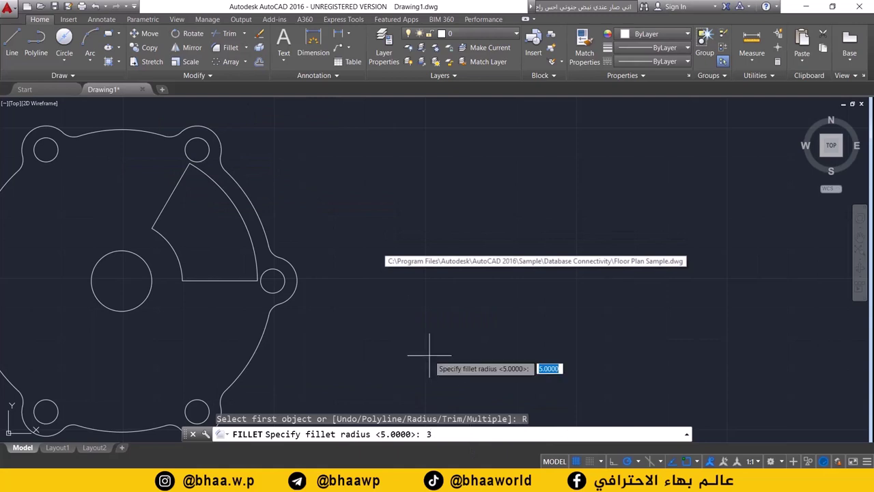
key("Return")
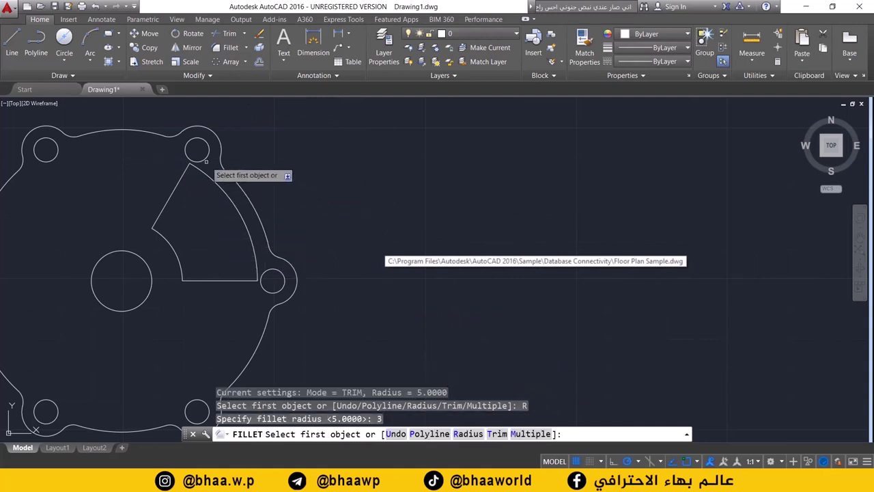
left_click(199, 171)
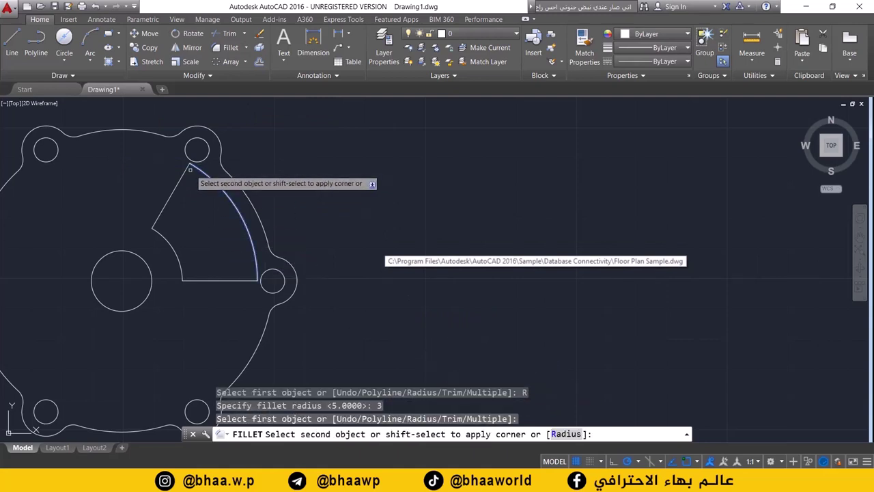
left_click(183, 175)
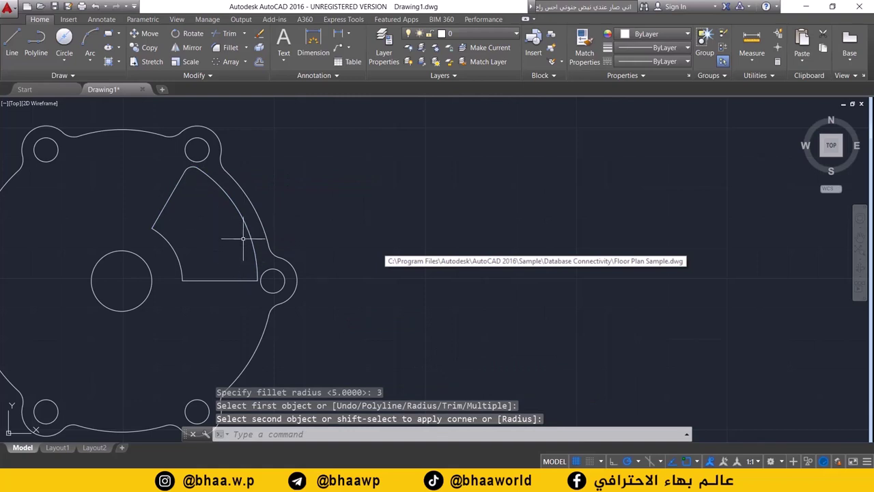
left_click(228, 53)
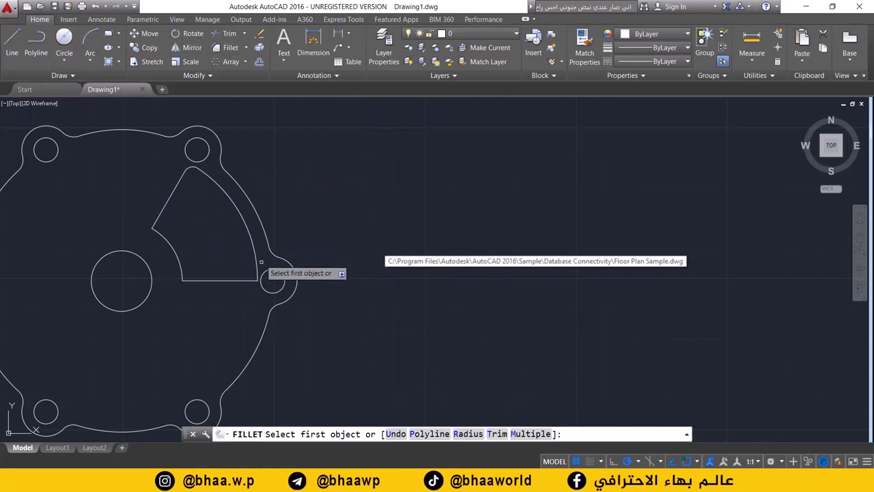
left_click(250, 277)
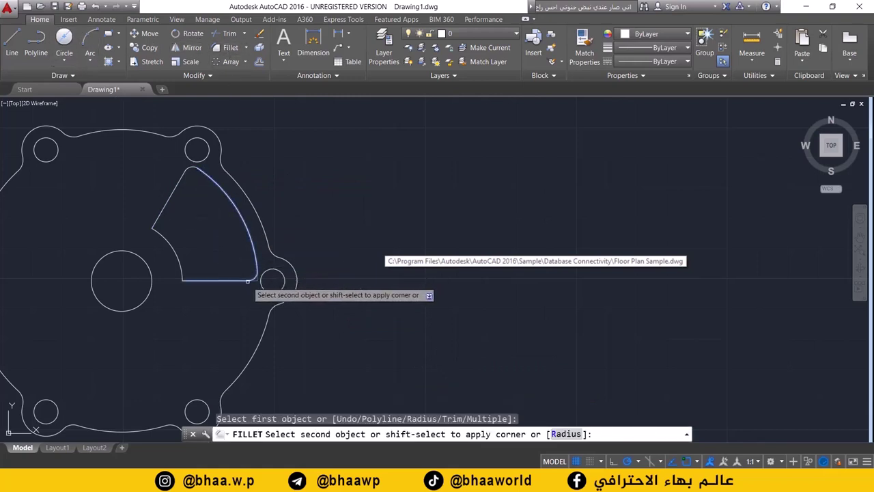
left_click(231, 280)
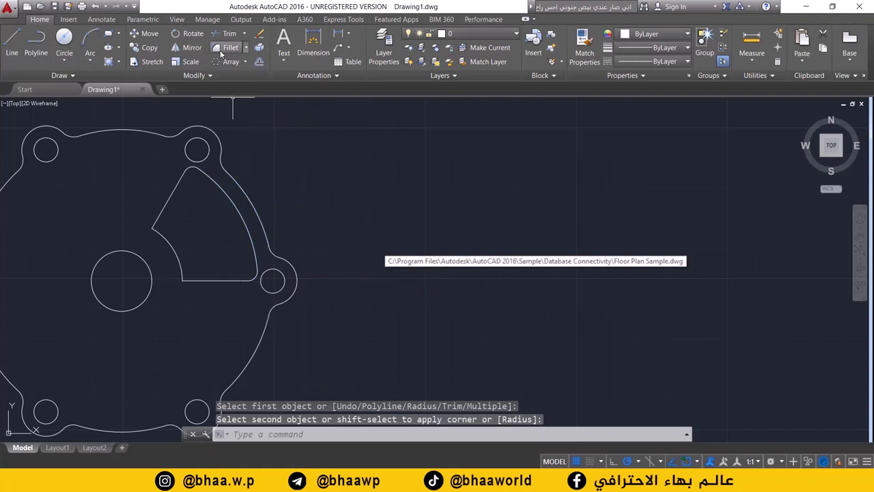
Step: Fillet the cut-out's inner bottom corner at the inner arc with radius 6
left_click(221, 52)
key("alt+Tab")
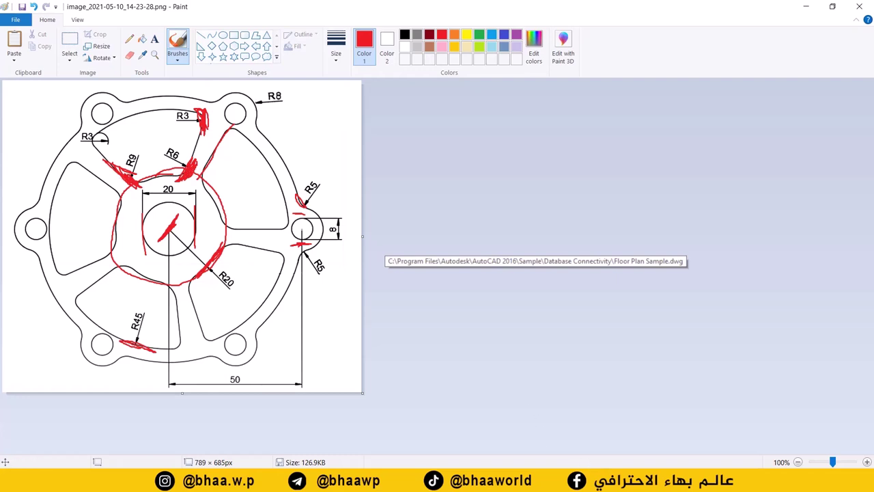
key("alt+Tab")
scroll(191, 308, "up", 3)
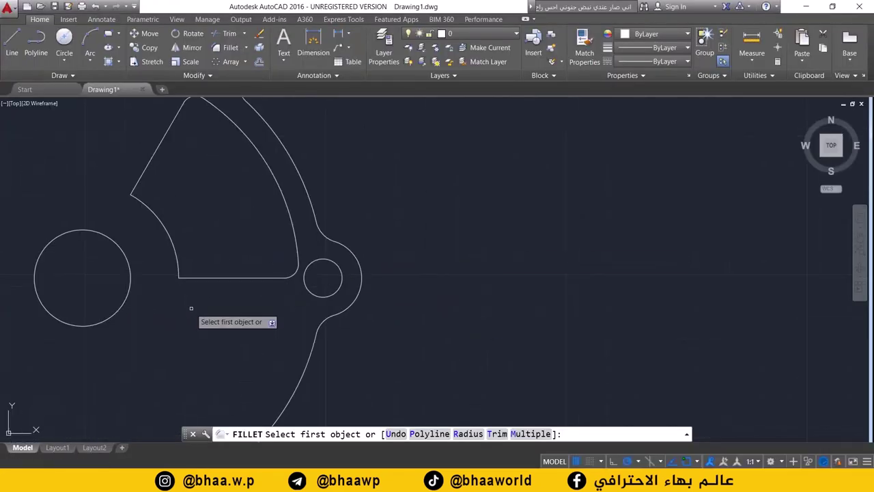
left_click(220, 49)
left_click(467, 433)
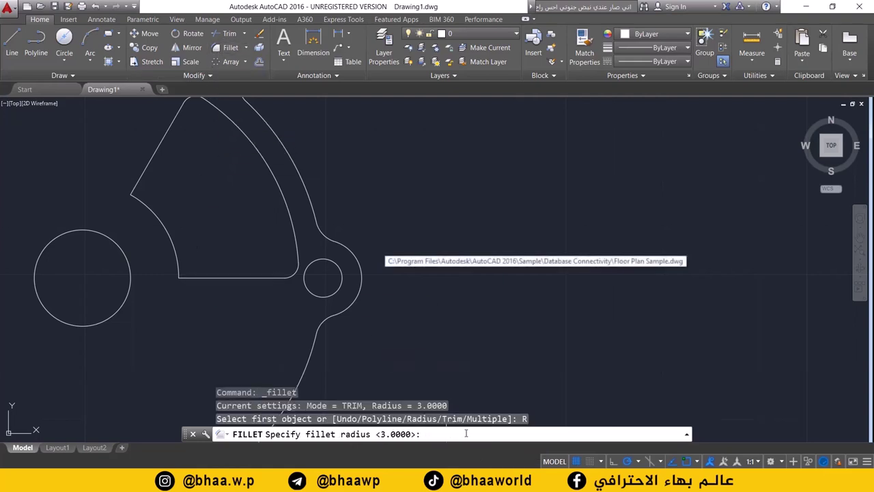
type("6")
key("Return")
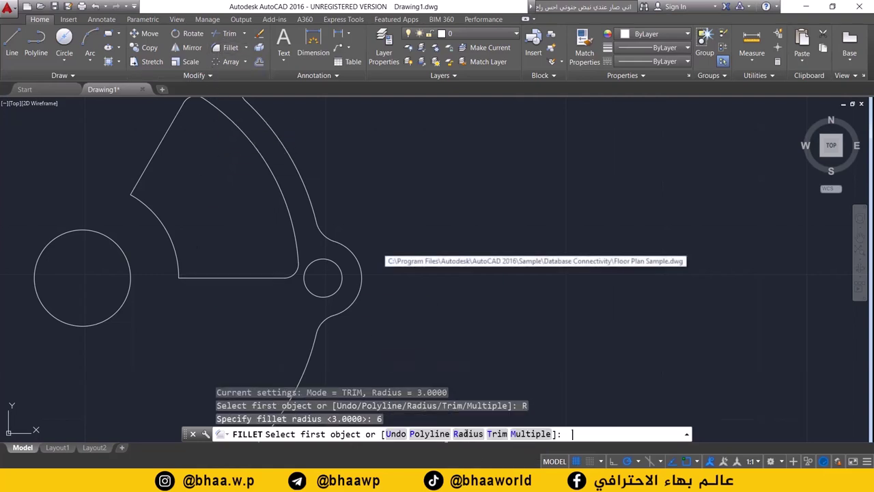
left_click(176, 266)
left_click(195, 278)
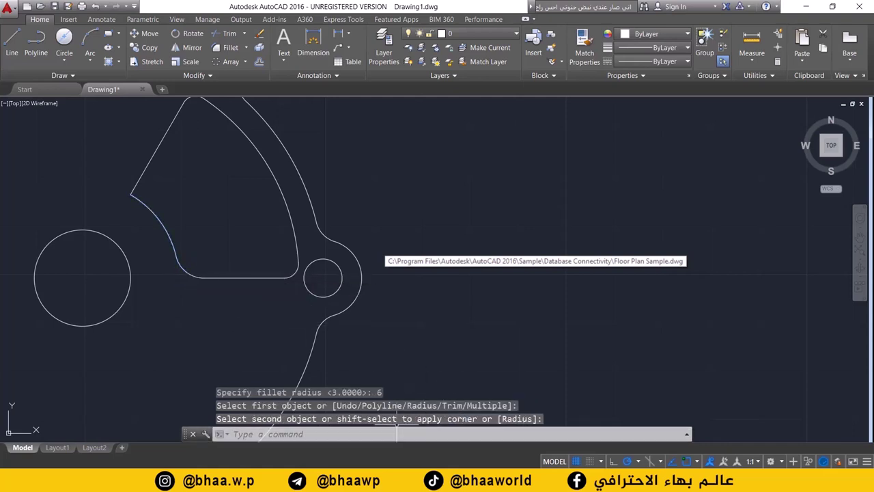
Step: Round the cut-out's sharp upper-left corner with a radius 9 fillet
left_click(222, 48)
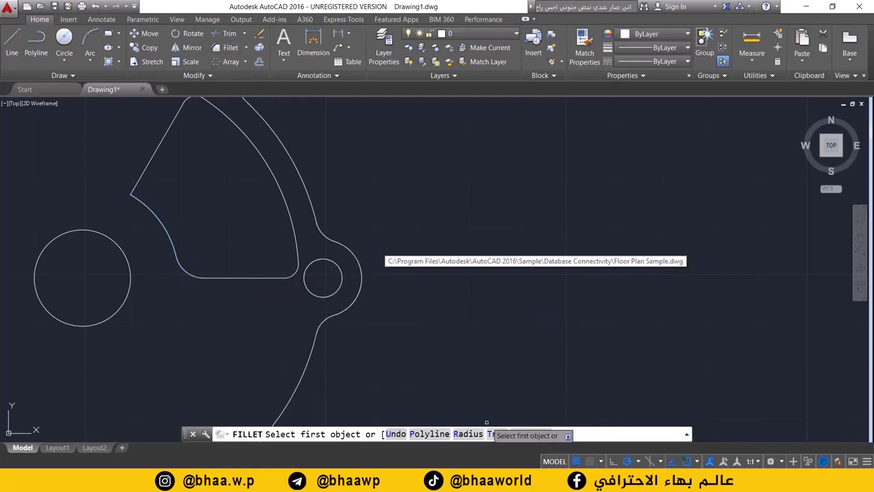
left_click(465, 434)
type("9")
key("Return")
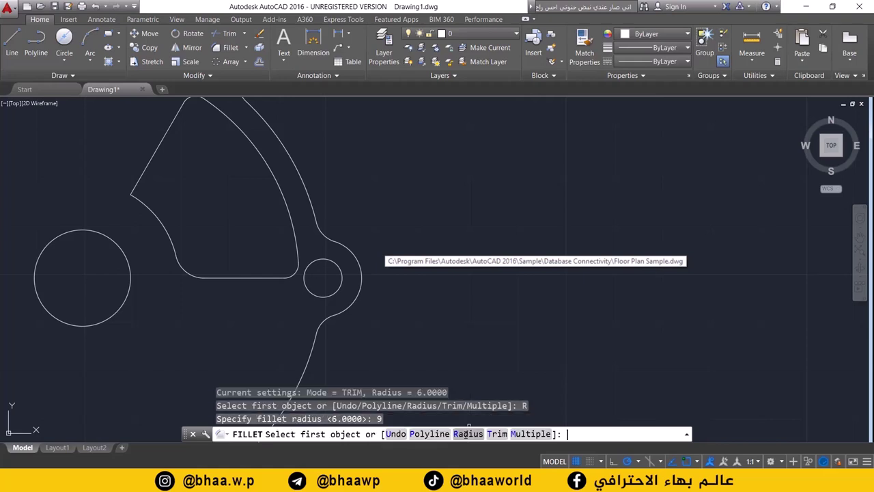
left_click(142, 184)
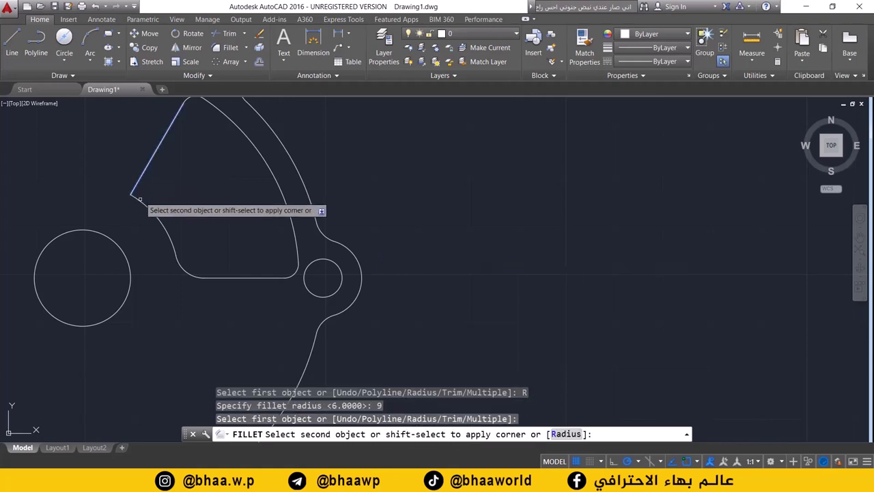
left_click(142, 204)
left_click(142, 204)
scroll(191, 201, "down", 5)
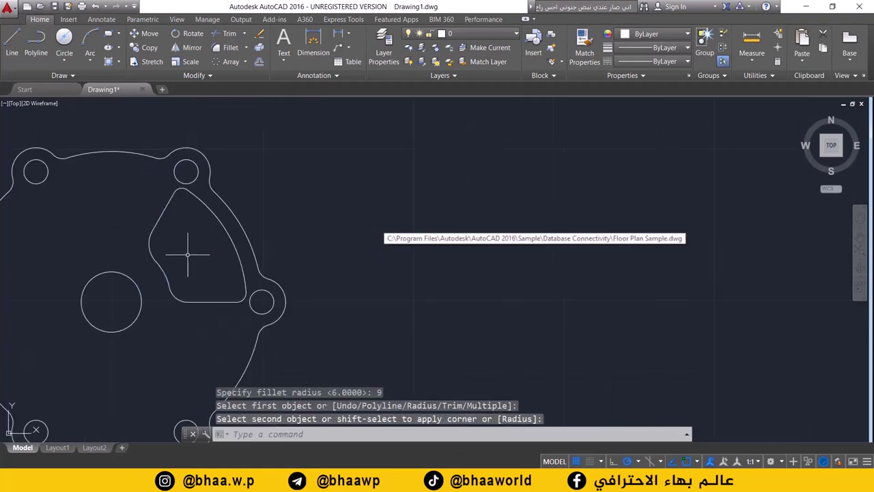
key("Escape")
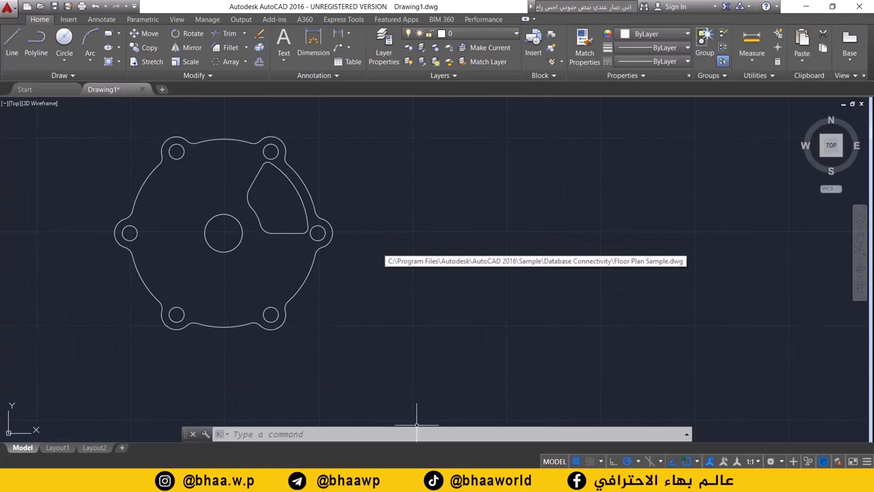
Step: Mark the spoke edge, R45 and R20 cut-out features in red on the Paint reference, then return to AutoCAD
key("alt+Tab")
mouse_move(261, 227)
left_mouse_down()
mouse_move(225, 226)
mouse_move(205, 176)
mouse_move(226, 129)
mouse_move(249, 133)
mouse_move(287, 212)
mouse_move(240, 180)
left_mouse_up()
left_click_drag(165, 150, 162, 126)
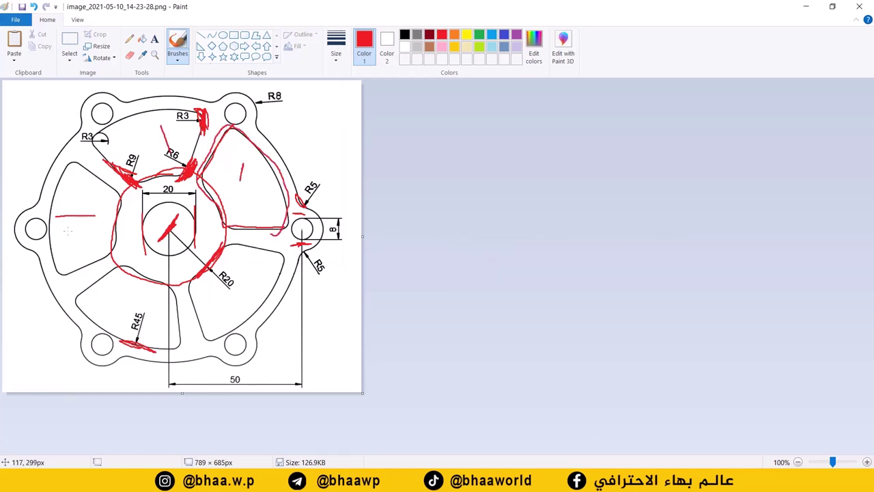
left_click_drag(163, 315, 158, 336)
left_click_drag(226, 271, 265, 307)
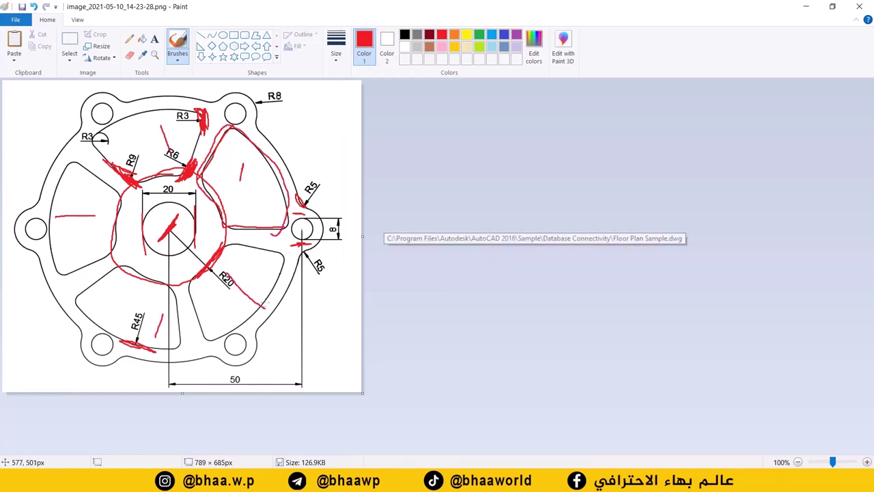
left_click(805, 6)
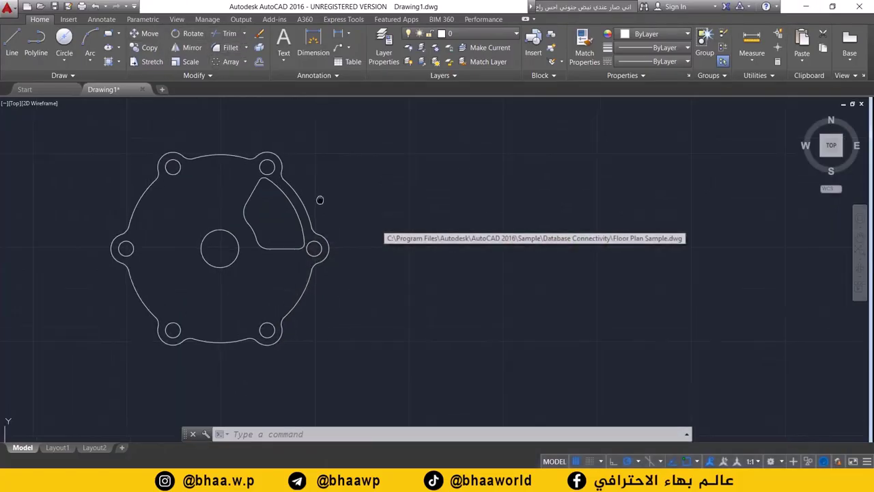
Step: Select all of the cut-out's arcs, corner fillets, bottom edge and left side
scroll(319, 196, "up", 4)
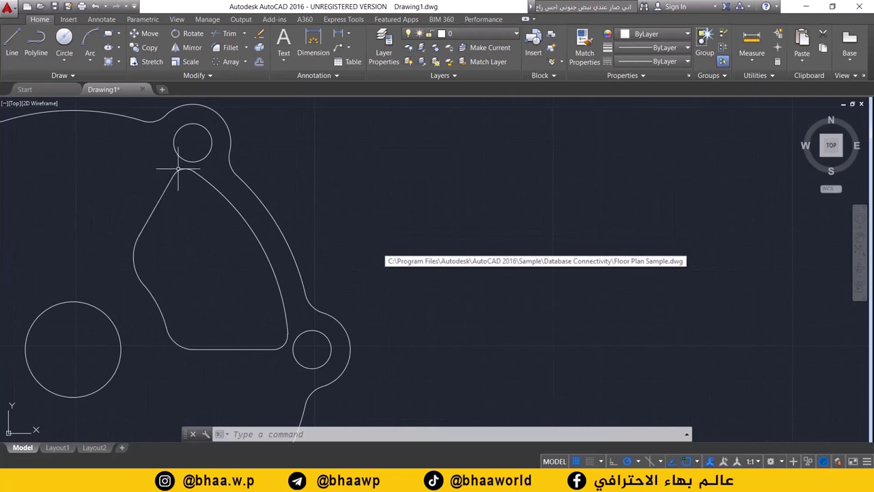
left_click(258, 245)
left_click(284, 342)
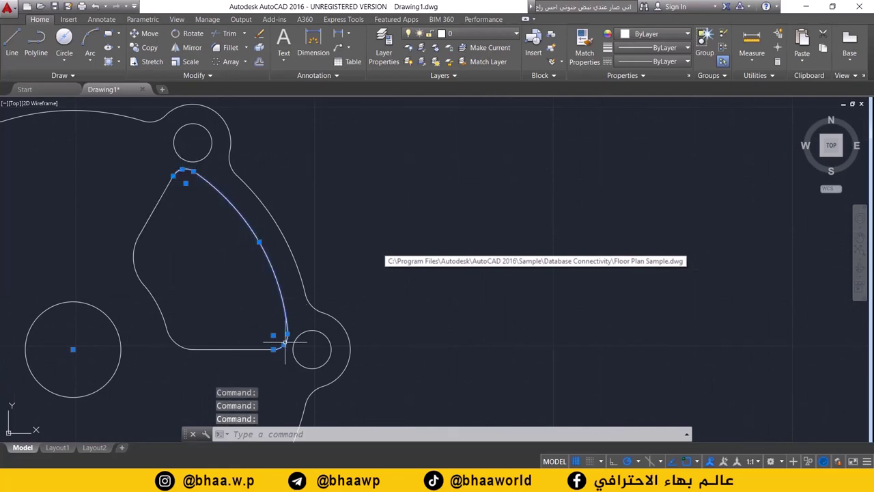
left_click(256, 353)
left_click(229, 350)
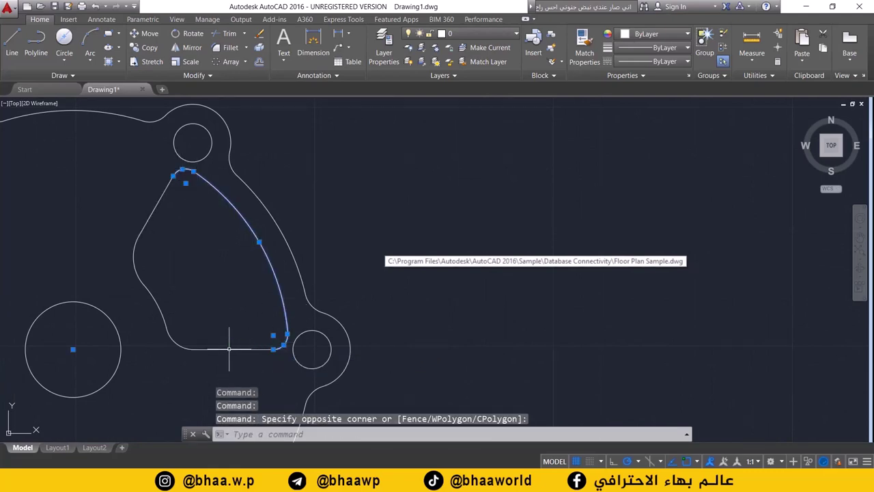
left_click(177, 344)
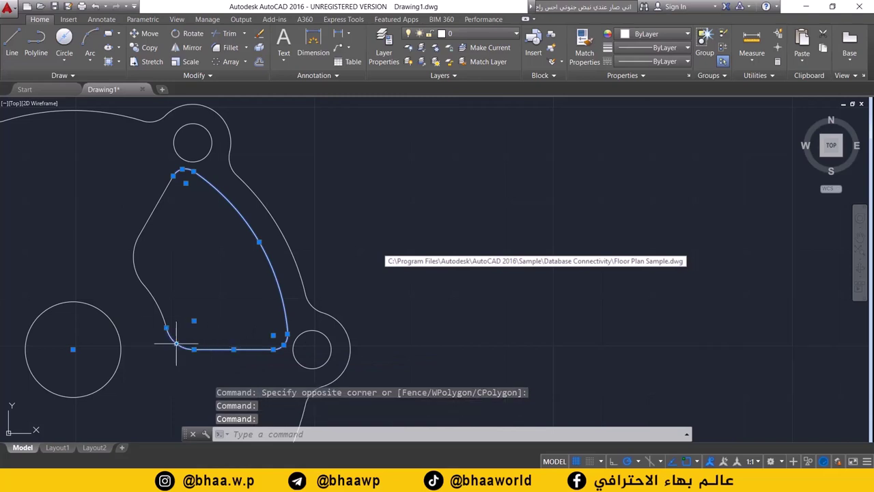
left_click(148, 289)
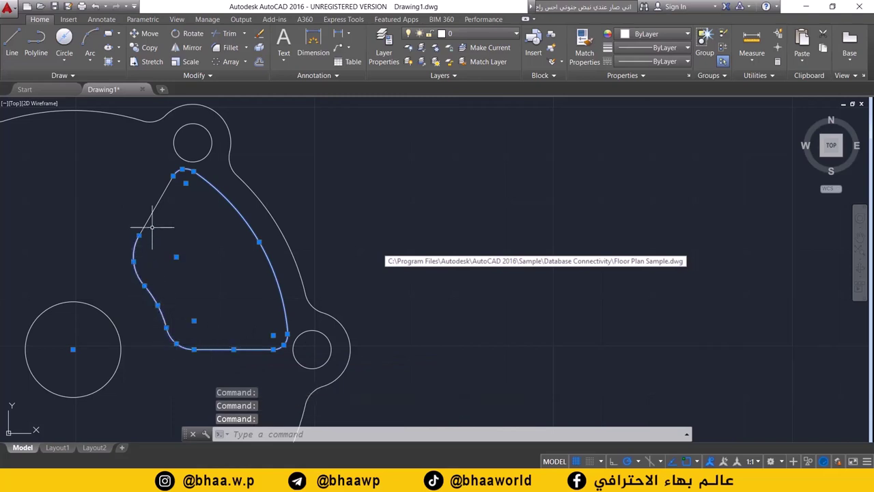
scroll(162, 200, "down", 4)
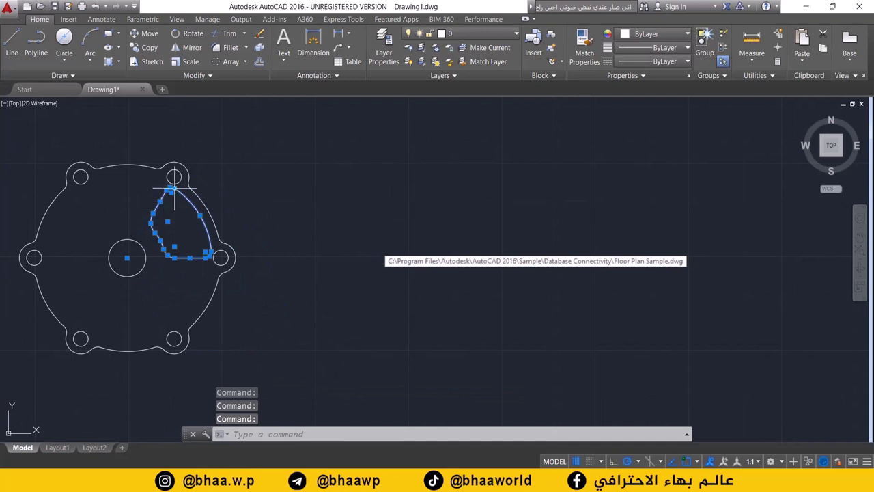
Step: Polar-array the cut-out into 5 items centred on the central hole
left_click(245, 62)
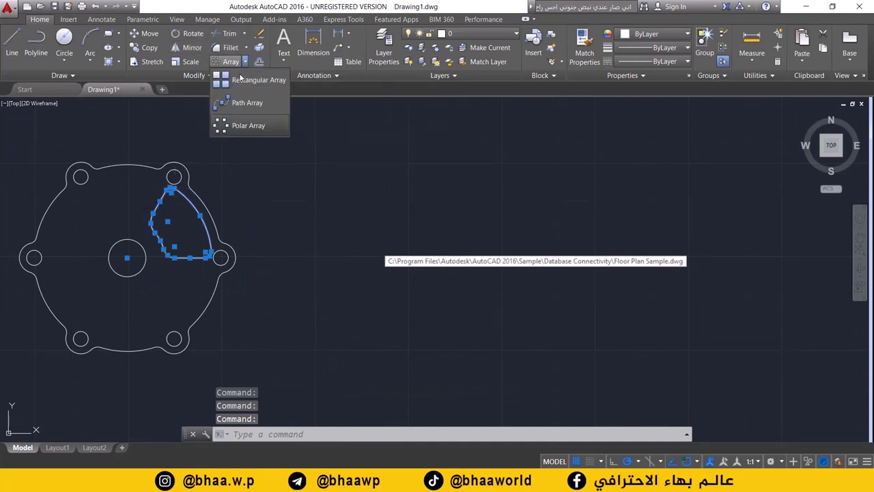
left_click(242, 125)
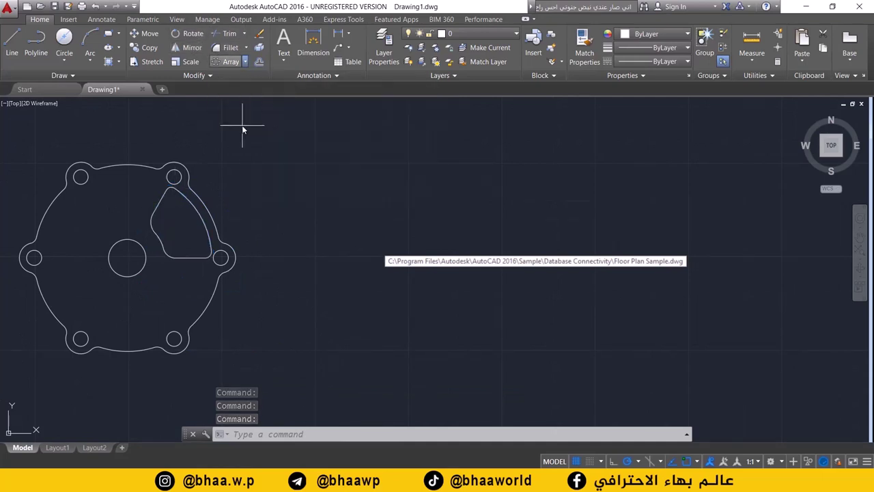
left_click(127, 257)
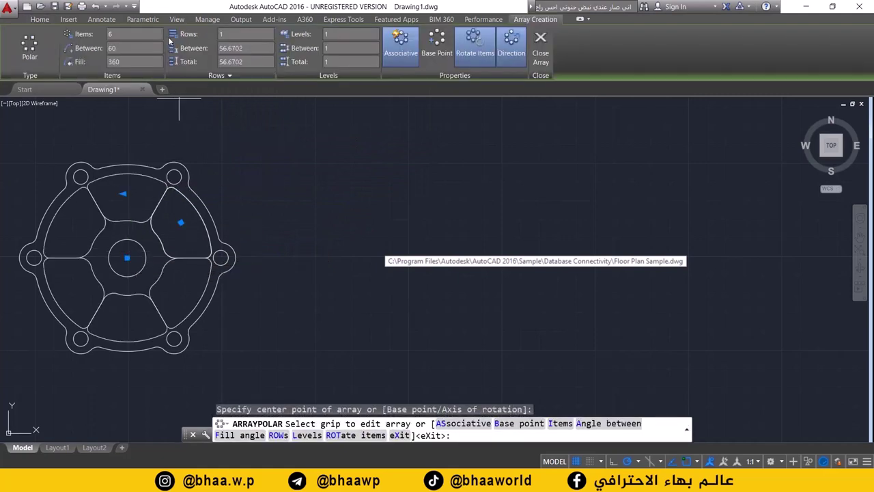
double_click(121, 33)
type("5")
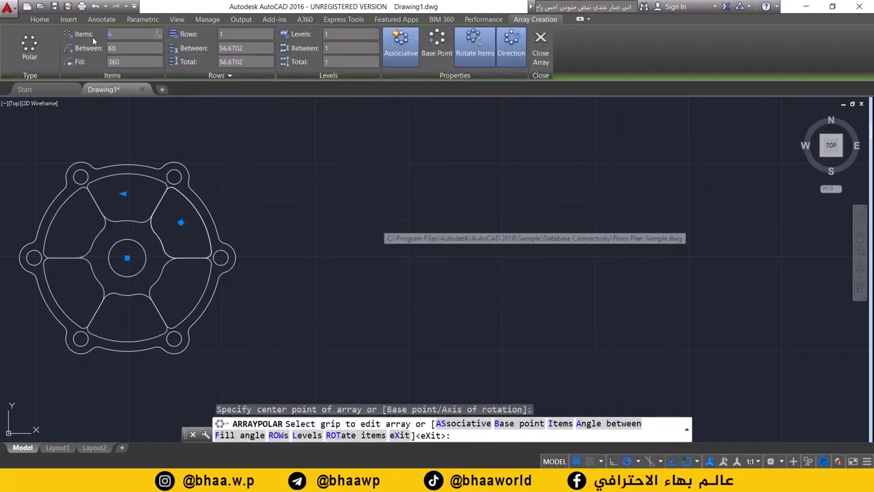
left_click(541, 43)
mouse_move(225, 184)
middle_mouse_down()
mouse_move(301, 183)
mouse_move(300, 156)
middle_mouse_up()
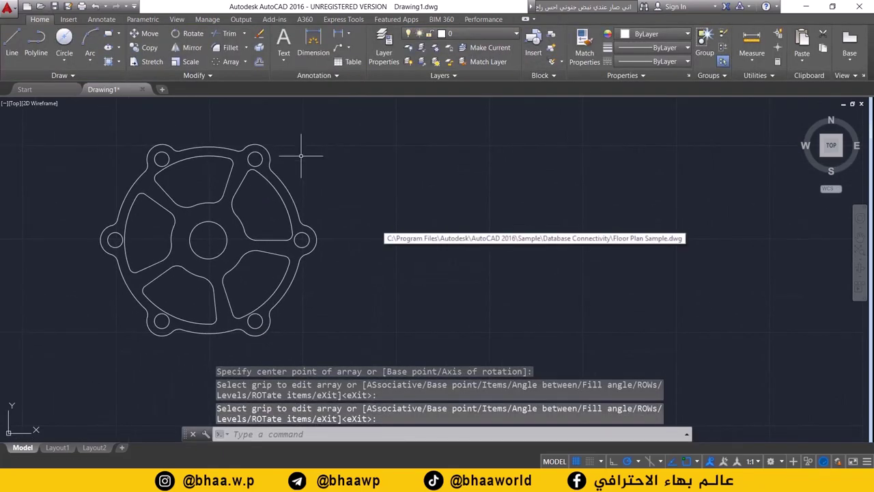
scroll(215, 205, "up", 2)
scroll(242, 236, "down", 2)
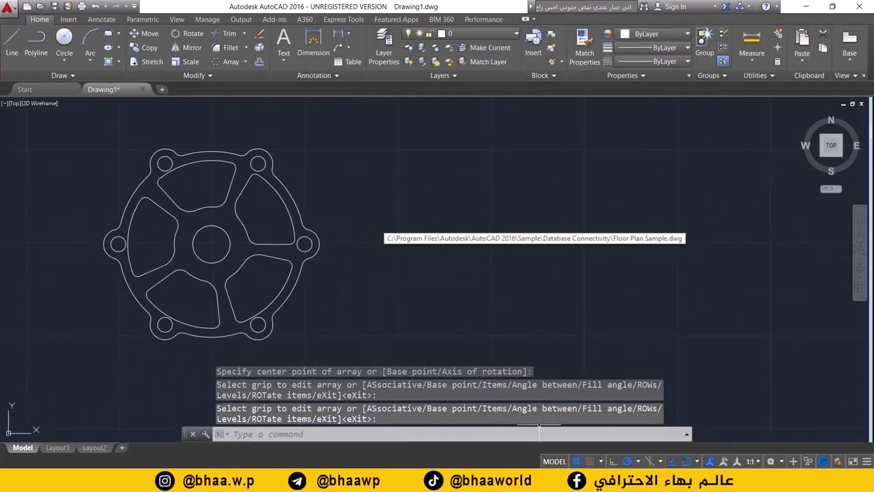
key("alt+Tab")
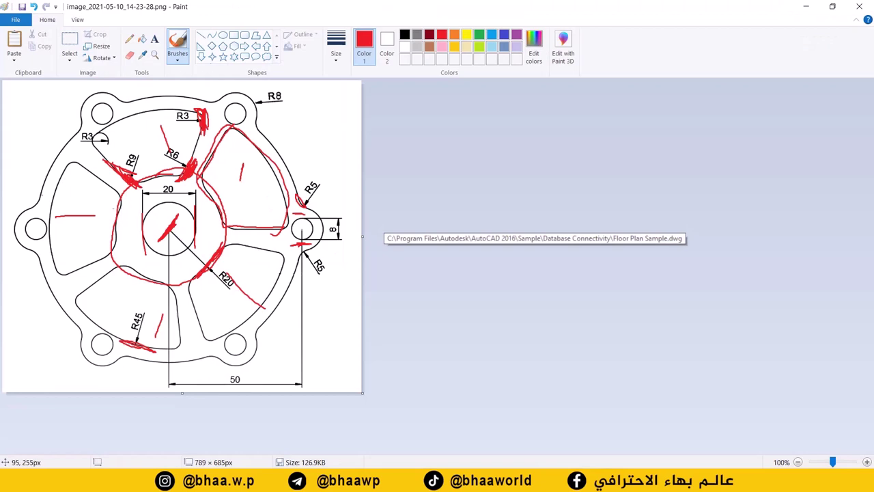
left_click(812, 6)
scroll(321, 225, "down", 2)
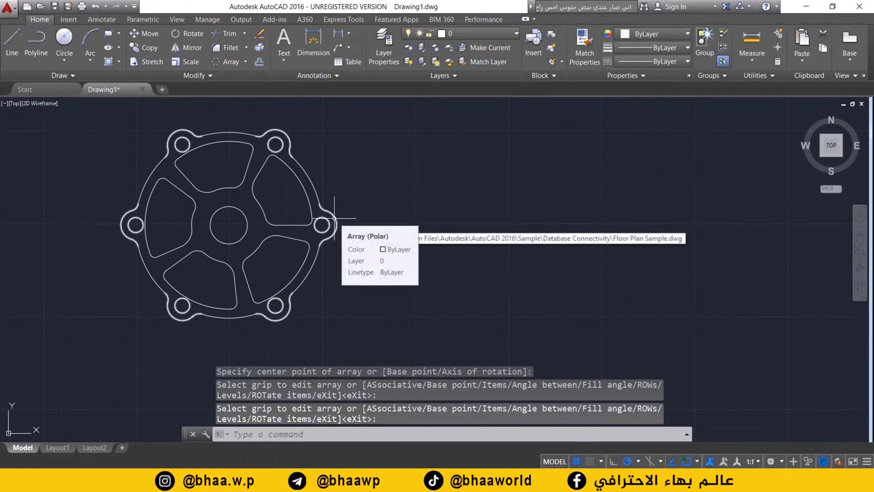
scroll(335, 219, "up", 3)
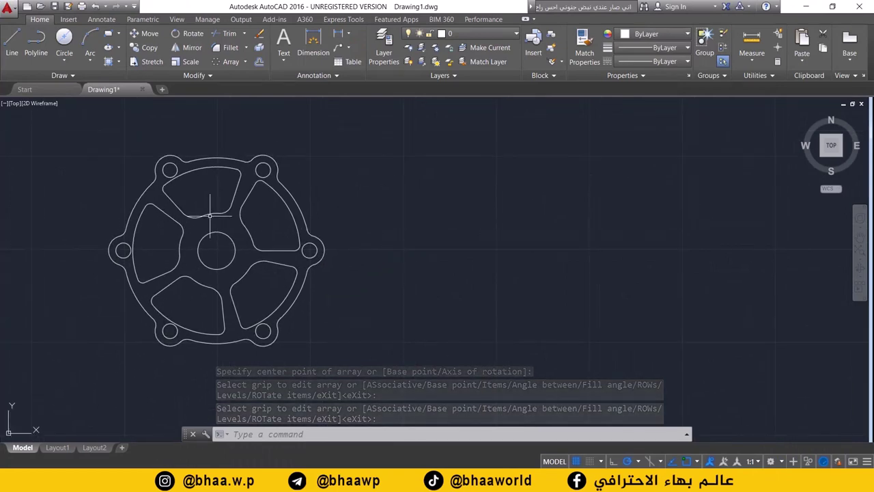
scroll(494, 212, "down", 2)
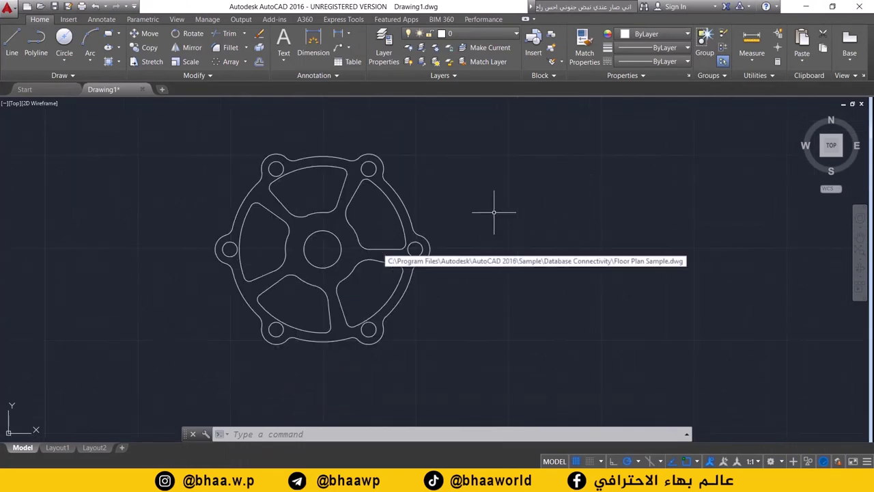
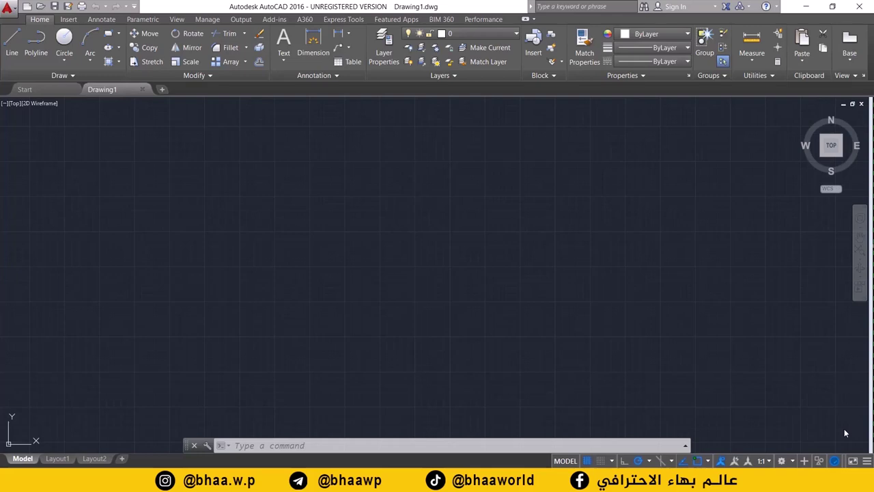
Step: Draw a centre-radius circle of radius 50 and zoom in on it
left_click(72, 54)
left_click(76, 81)
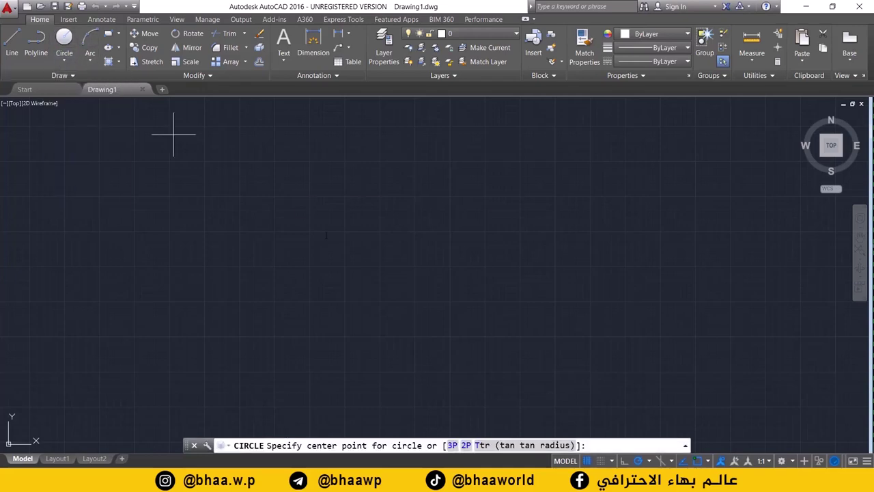
left_click(231, 204)
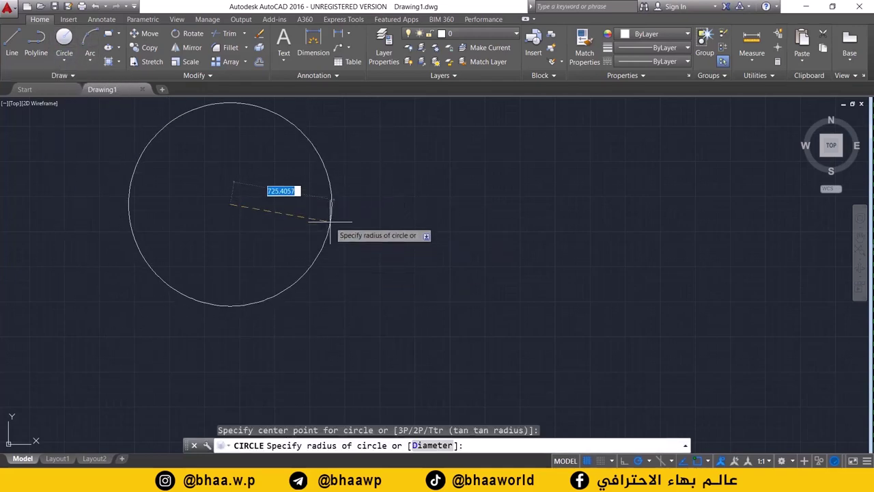
type("50")
key("Return")
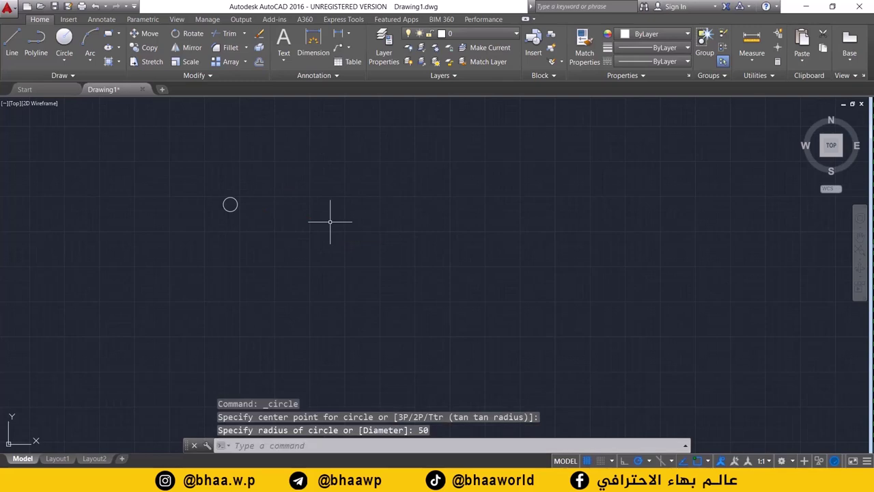
middle_click_drag(220, 200, 401, 238)
scroll(335, 266, "up", 3)
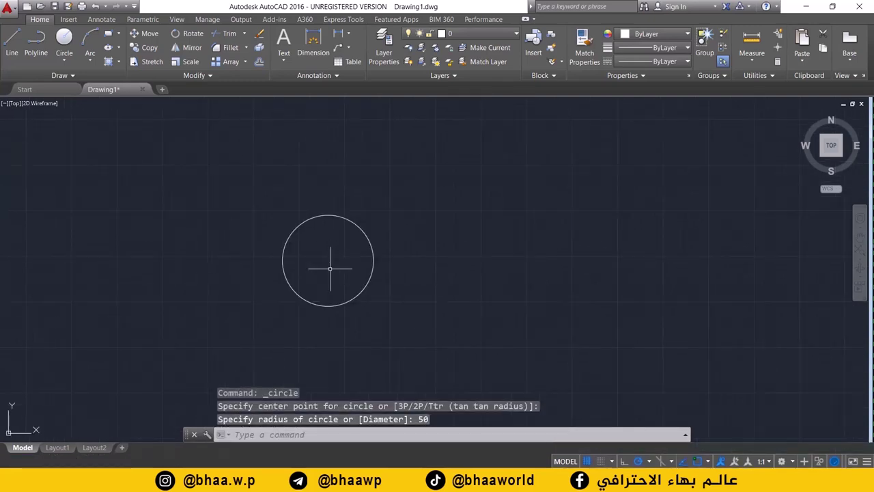
scroll(335, 266, "up", 1)
middle_click_drag(314, 201, 238, 205)
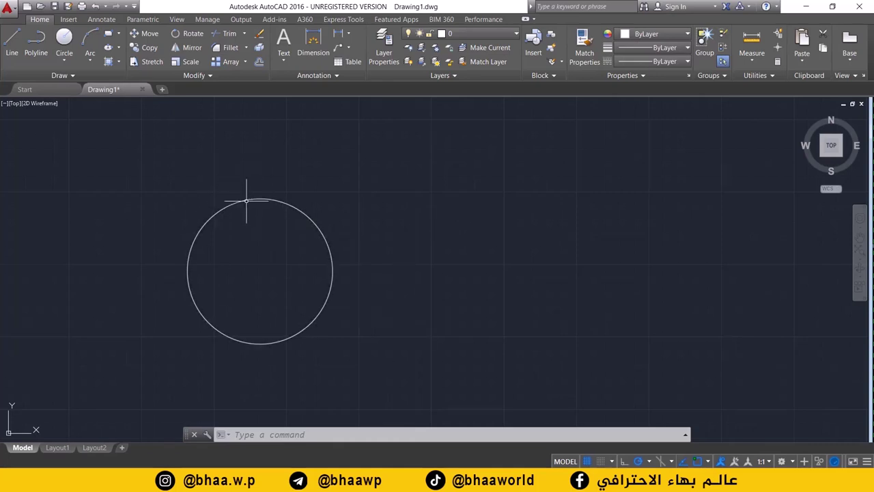
Step: Add a concentric radius-55 circle on the same centre, then delete it
left_click(66, 61)
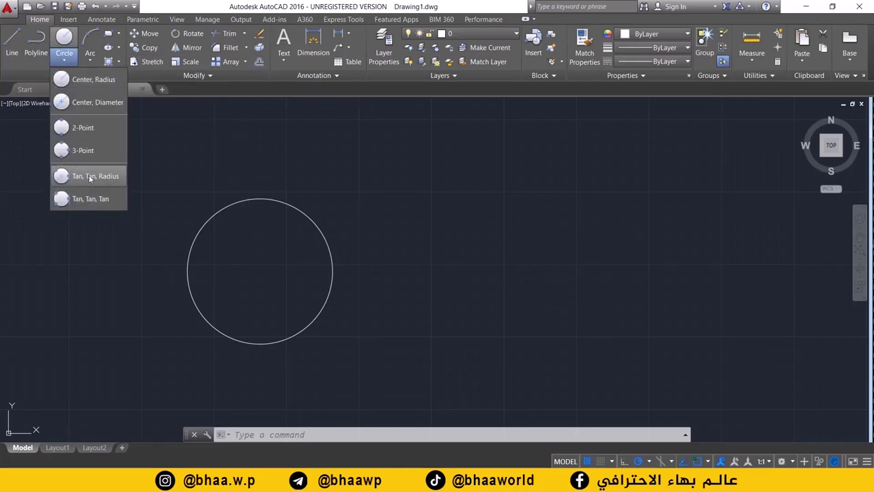
left_click(74, 80)
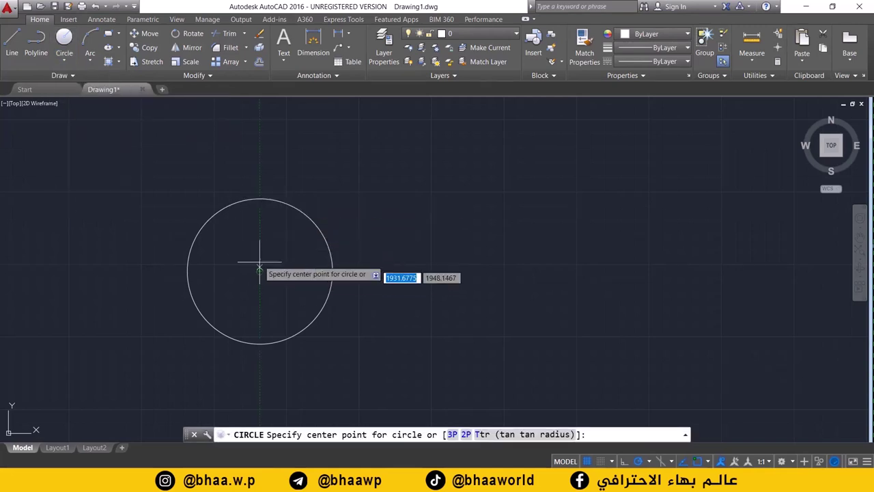
left_click(260, 271)
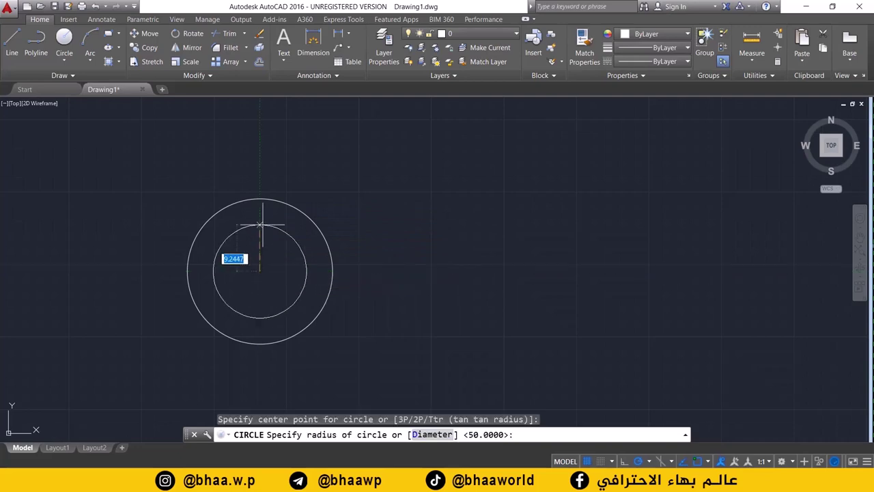
type("55")
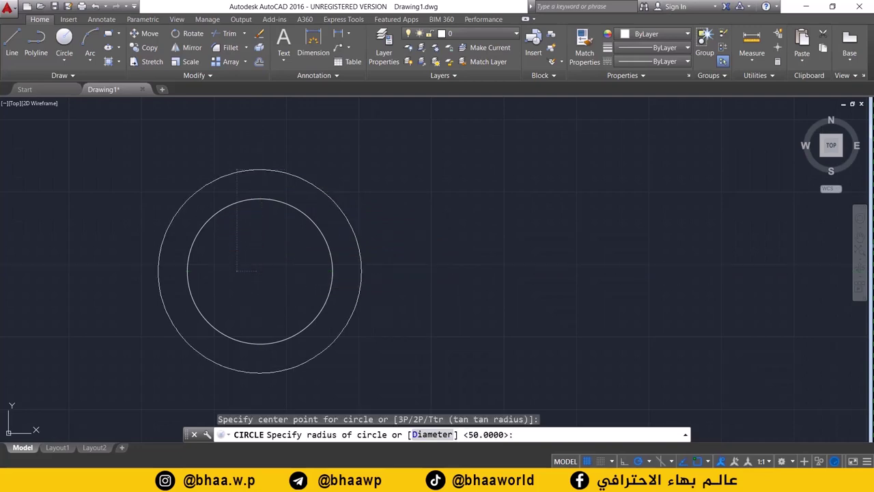
key("Return")
scroll(252, 195, "up", 3)
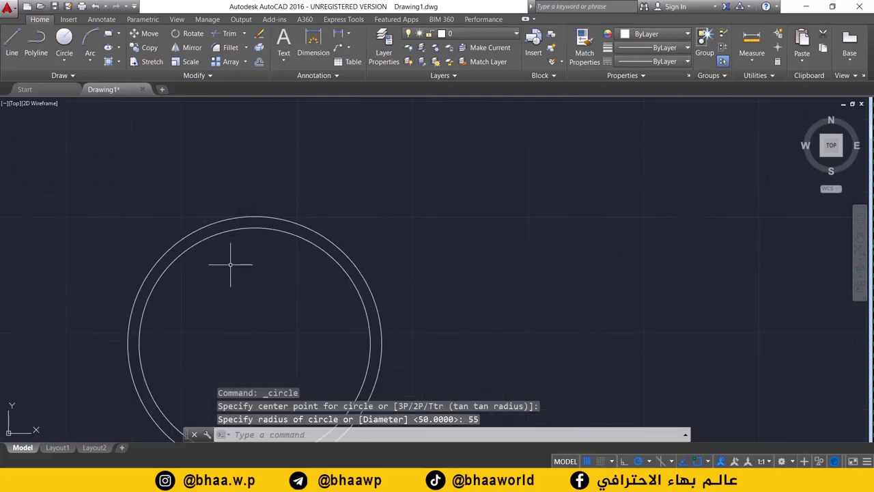
left_click(254, 211)
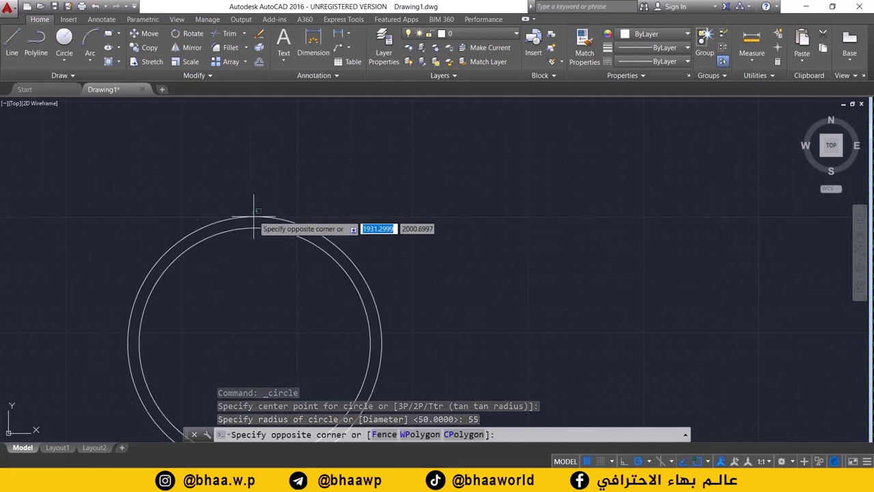
left_click(254, 218)
key("Delete")
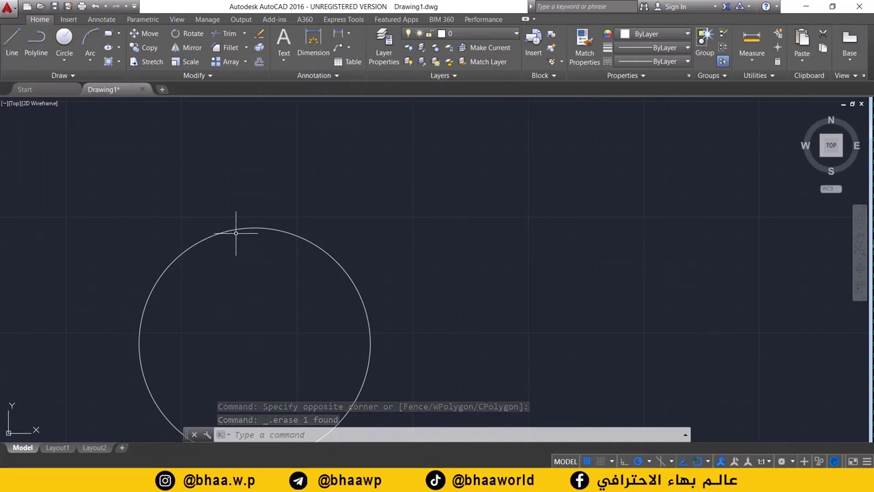
Step: Offset the circle by 5, adding one ring outside and several rings inside
left_click(259, 62)
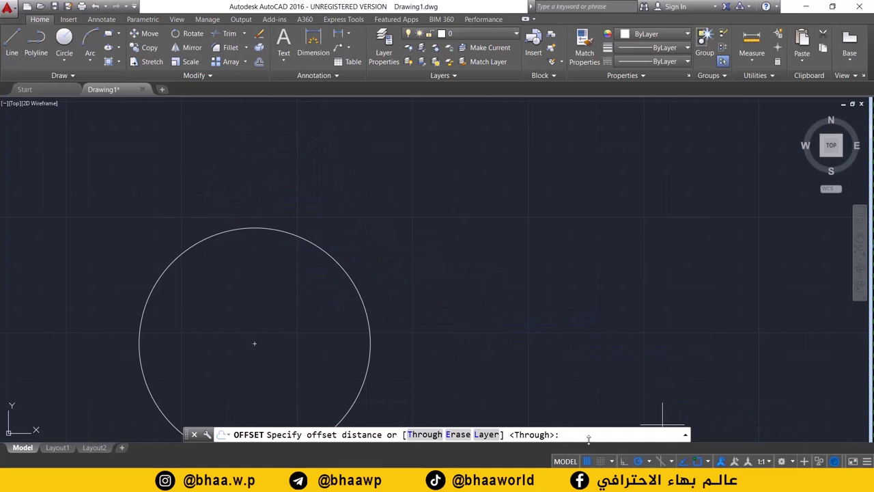
key("Return")
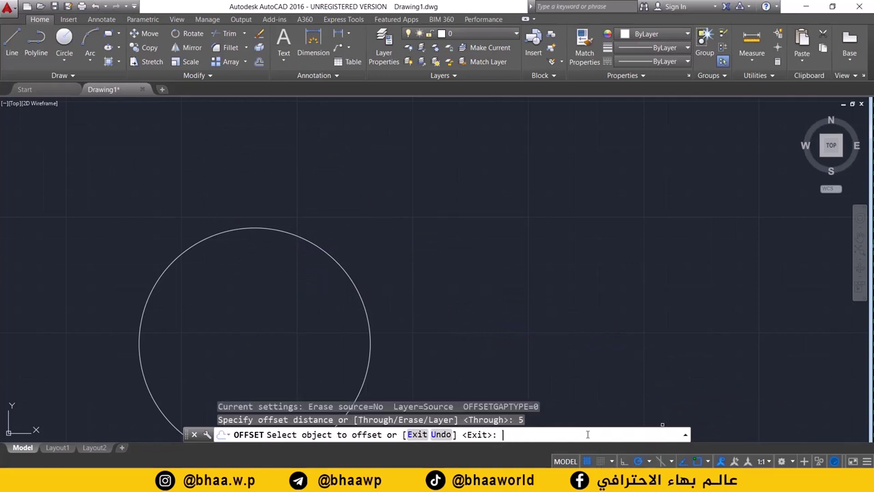
left_click(237, 230)
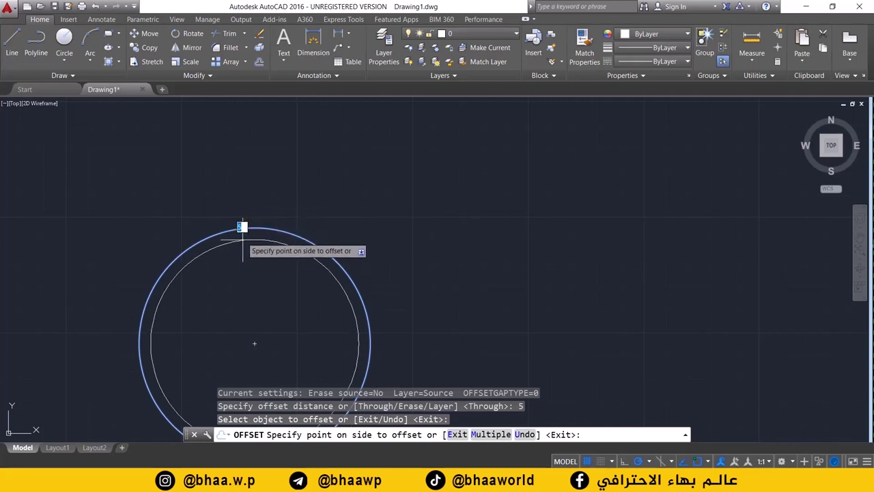
left_click(236, 203)
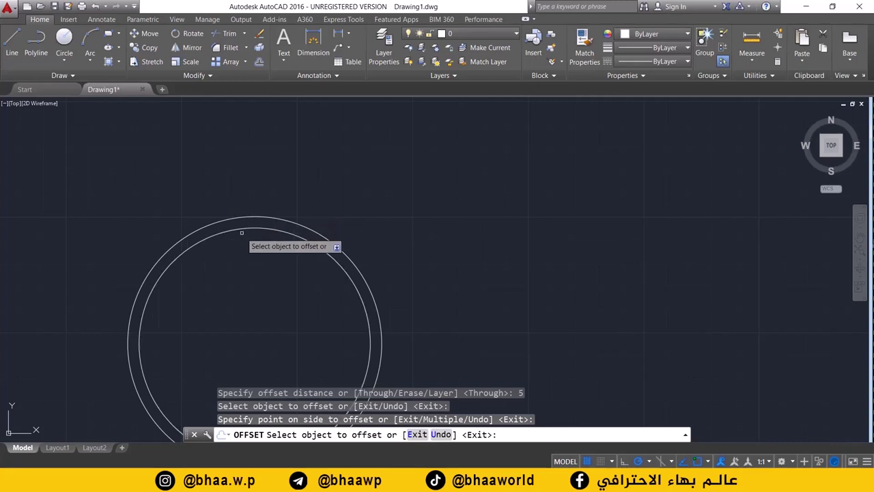
left_click(241, 232)
left_click(243, 239)
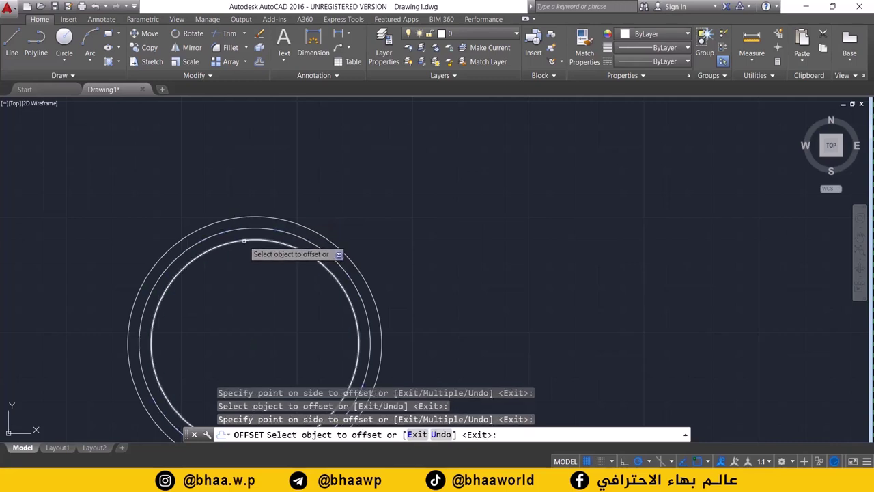
left_click(244, 241)
left_click(244, 244)
left_click(244, 250)
left_click(248, 262)
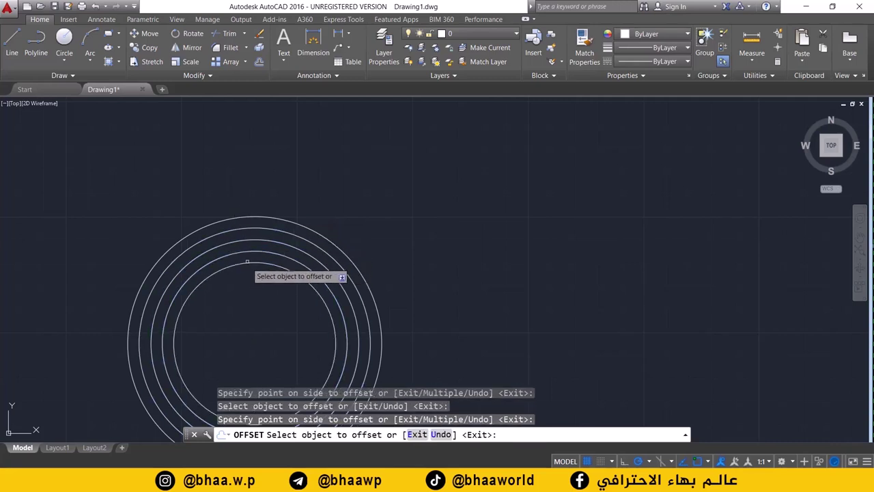
left_click(247, 262)
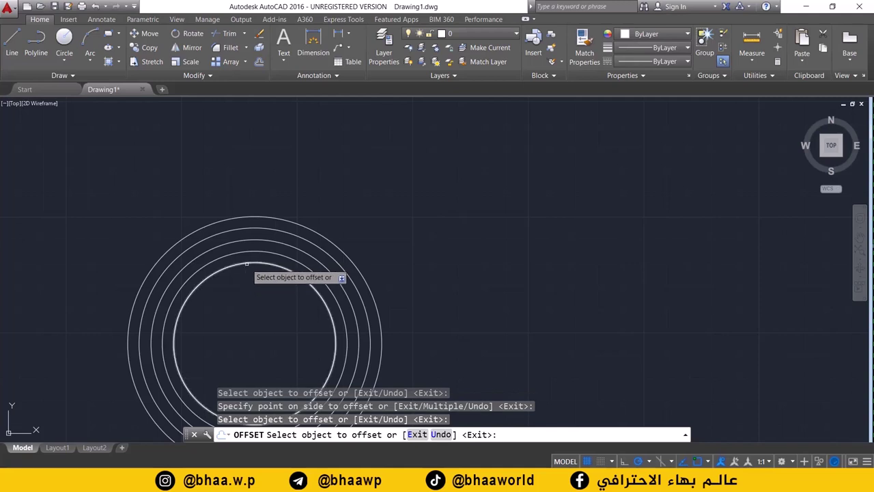
left_click(247, 263)
left_click(251, 267)
middle_click_drag(250, 268, 254, 207)
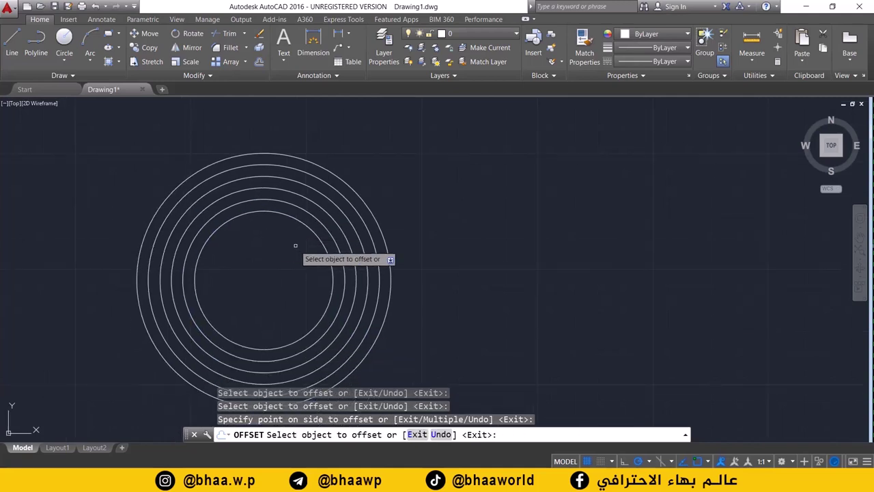
Step: Offset with distance 10, adding two rings inside and two rings outside
left_click(259, 61)
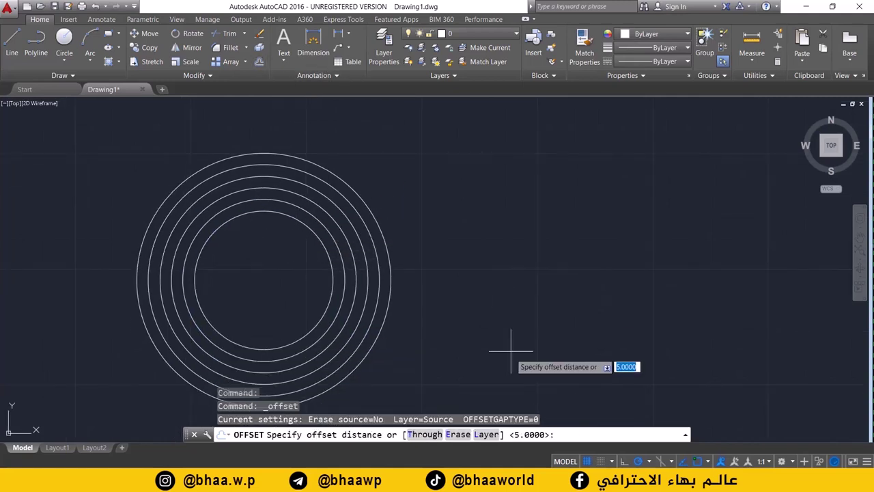
type("10")
key("Return")
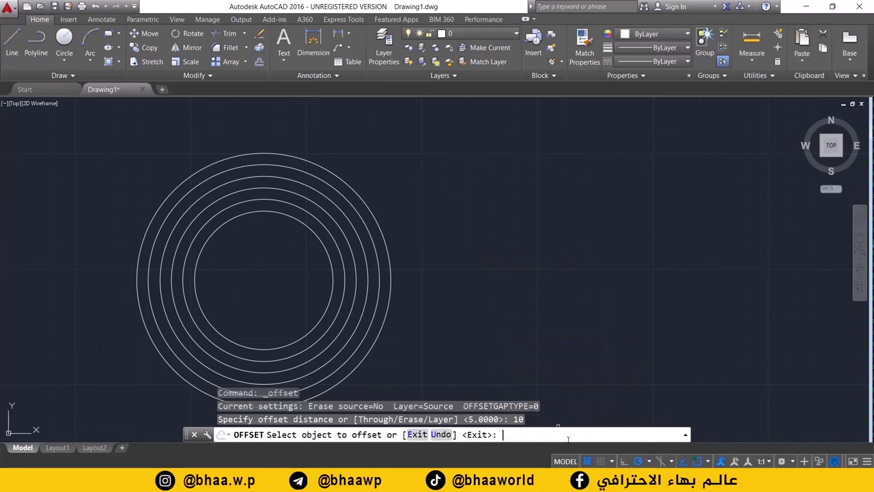
left_click(283, 215)
left_click(283, 235)
left_click(285, 238)
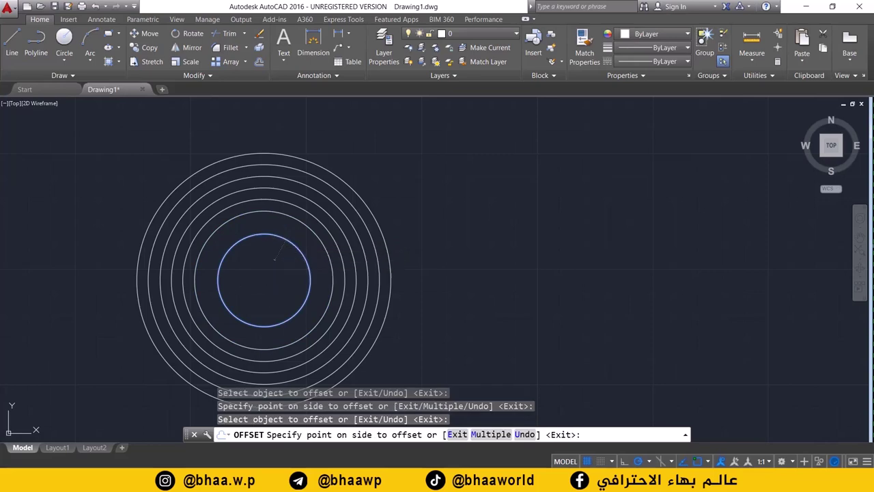
left_click(246, 258)
left_click(273, 154)
left_click(265, 127)
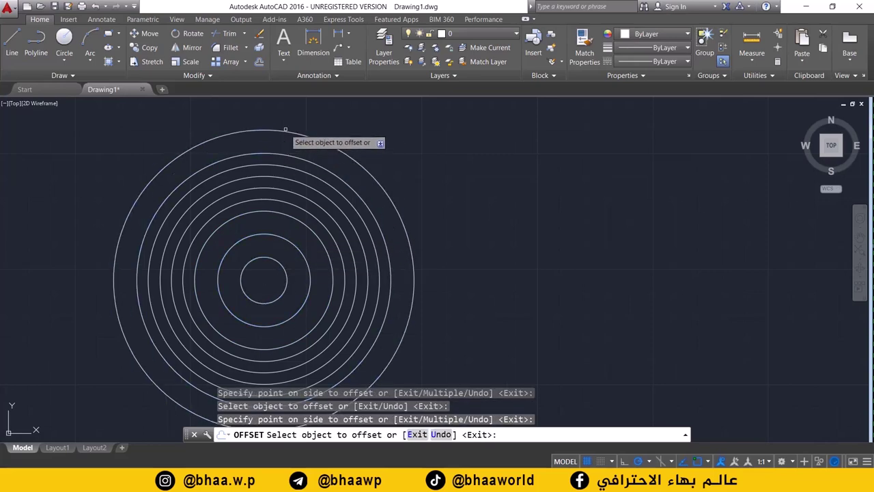
left_click(285, 130)
left_click(415, 156)
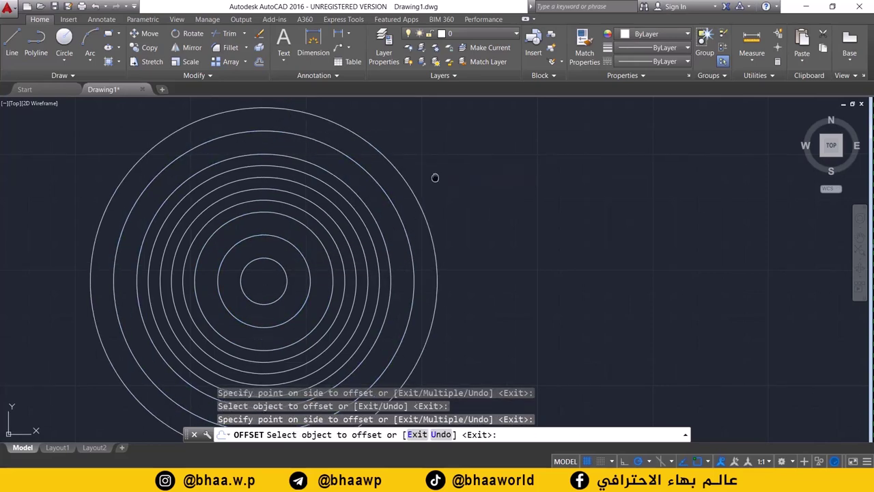
scroll(267, 227, "down", 3)
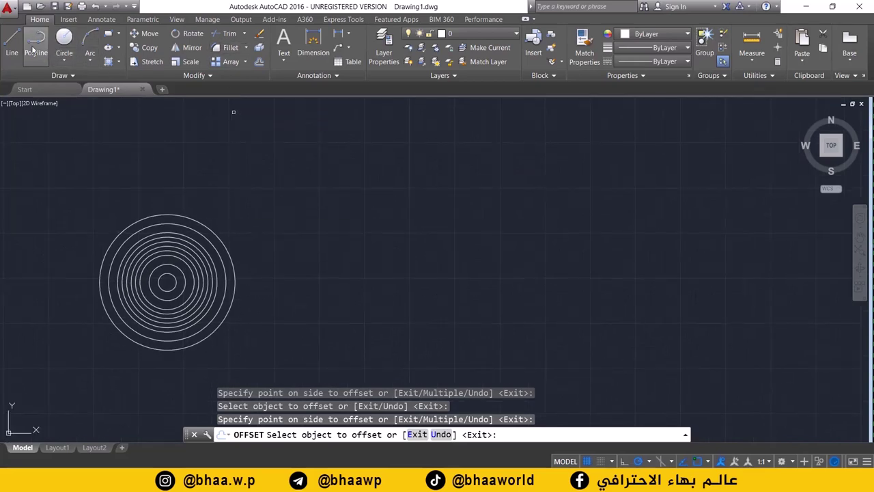
Step: Draw a 50-unit horizontal line to the right of the rings
left_click(11, 44)
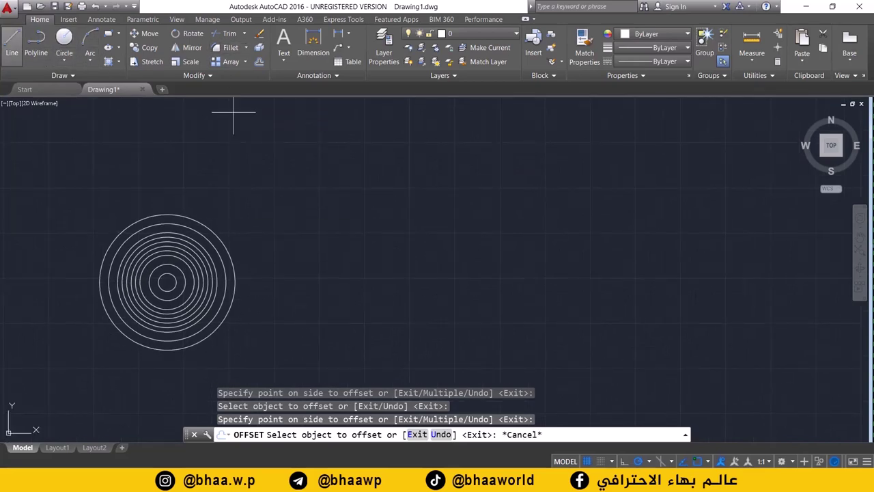
left_click(317, 278)
type("50")
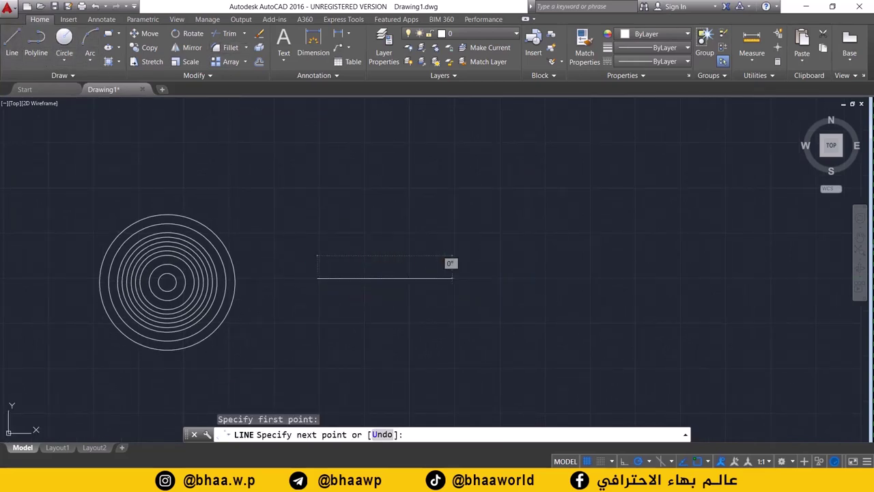
key("Return")
scroll(366, 279, "up", 3)
scroll(300, 276, "down", 2)
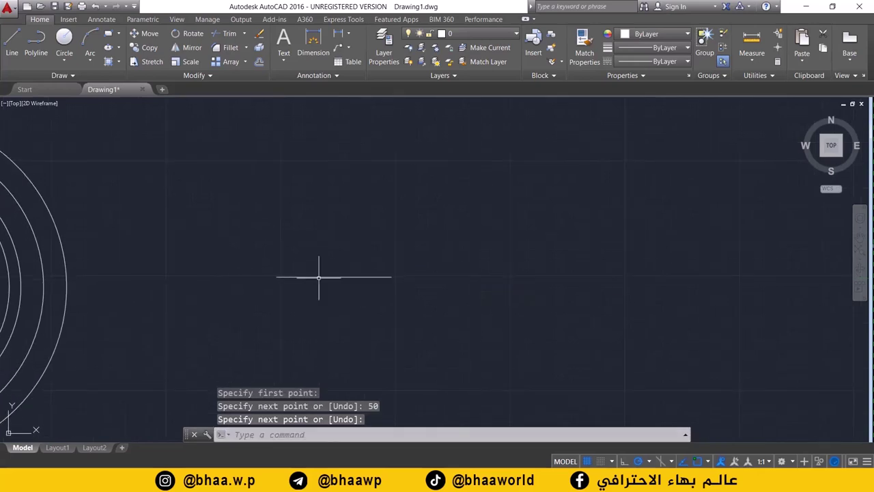
scroll(321, 276, "up", 3)
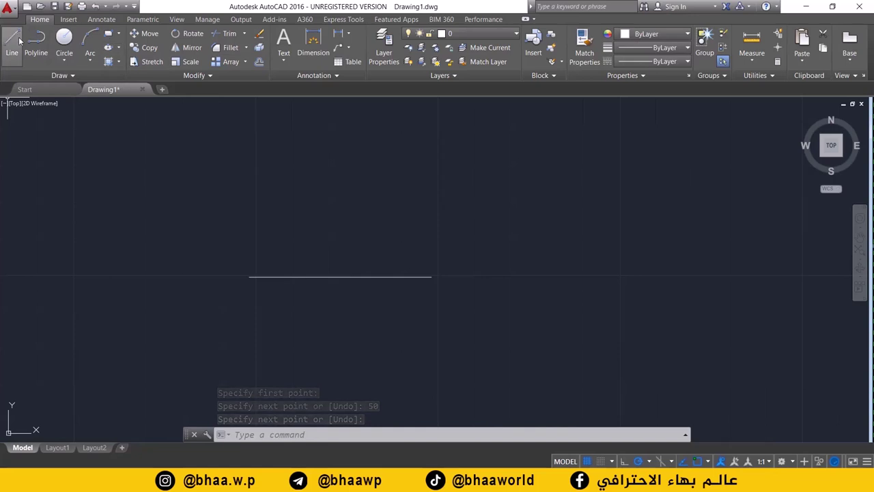
Step: Offset the line by 5 to place one copy above and one below it
left_click(260, 61)
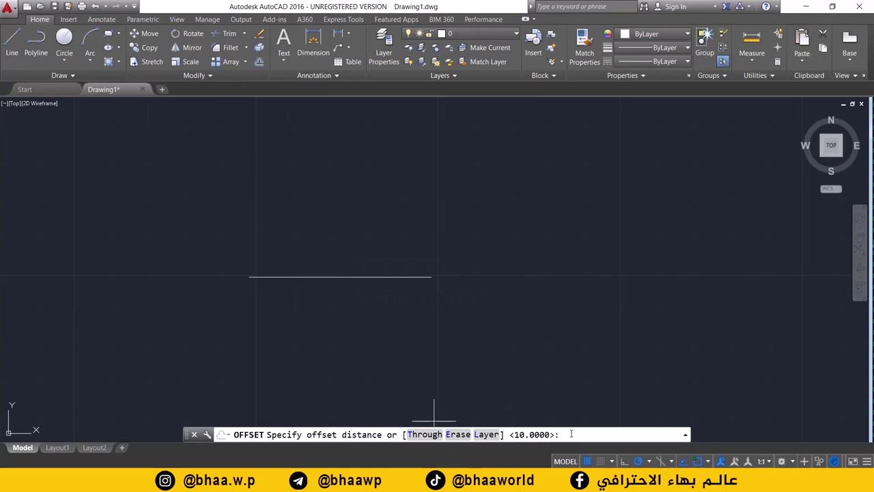
type("5")
key("Return")
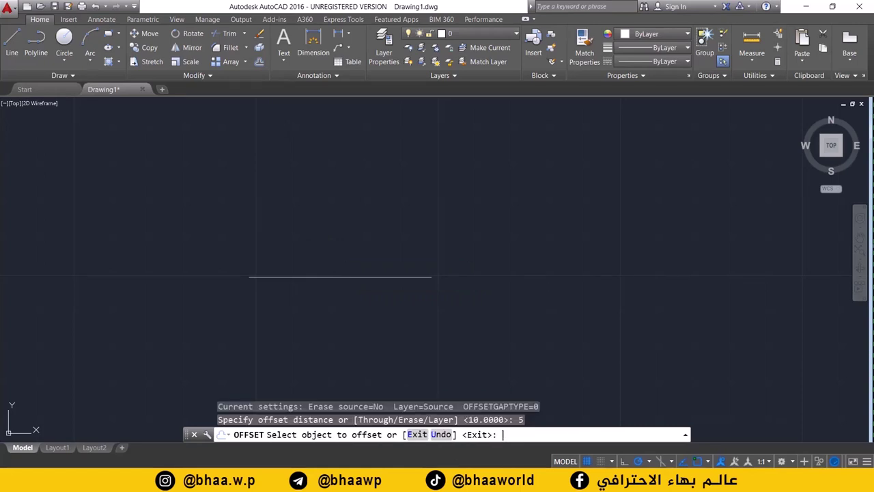
left_click(341, 277)
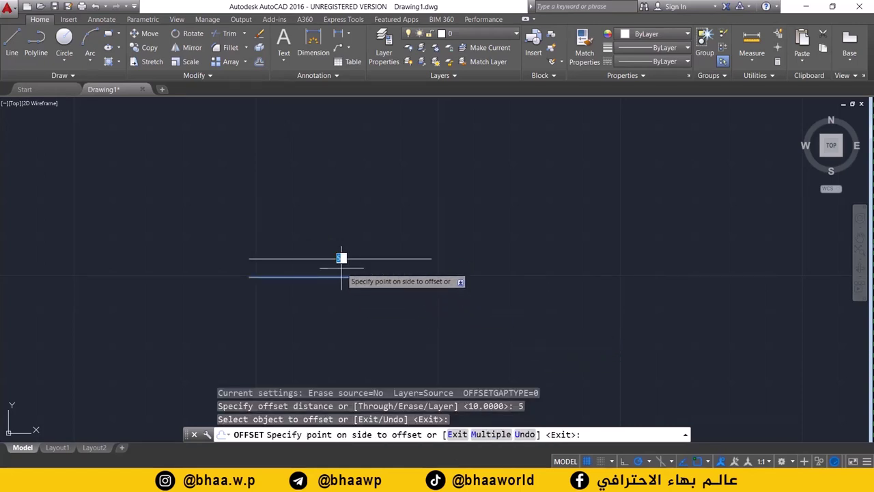
left_click(342, 265)
left_click(336, 276)
left_click(333, 300)
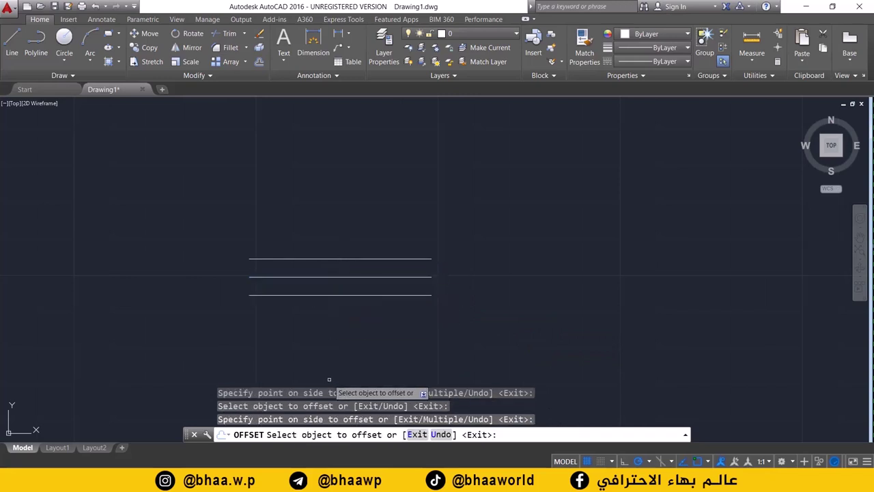
middle_click_drag(405, 283, 277, 336)
scroll(278, 338, "down", 2)
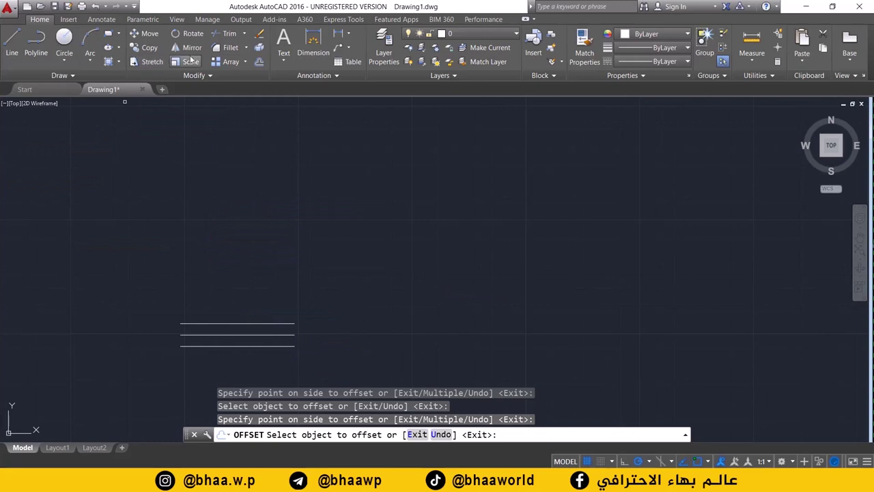
left_click(119, 34)
Step: Draw a 100 by 100 square using the rectangle Dimensions option
left_click(130, 48)
middle_click_drag(456, 228, 270, 230)
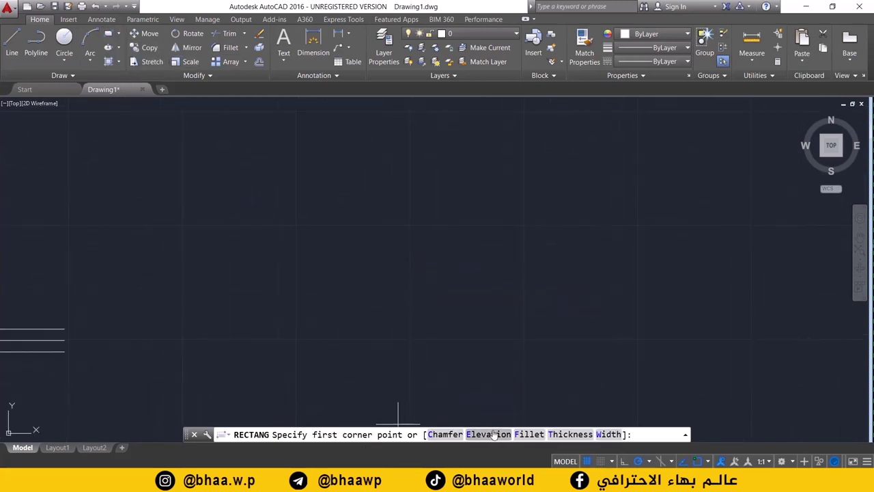
left_click(277, 208)
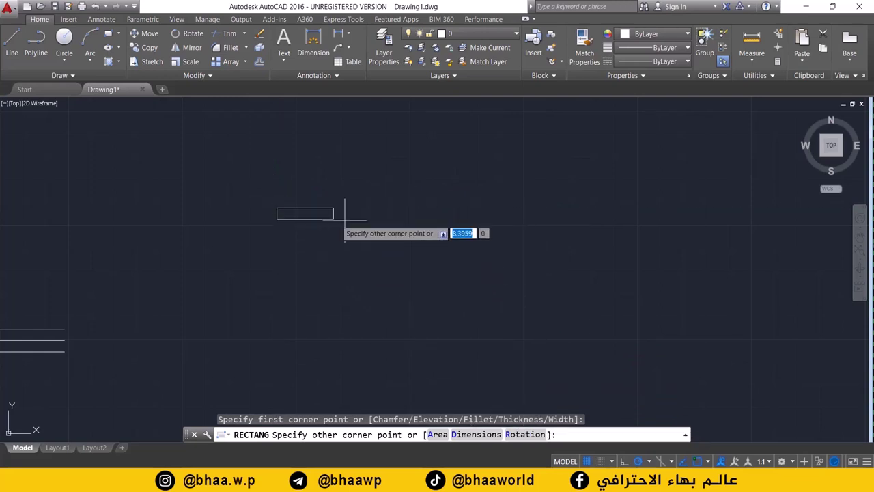
left_click(476, 434)
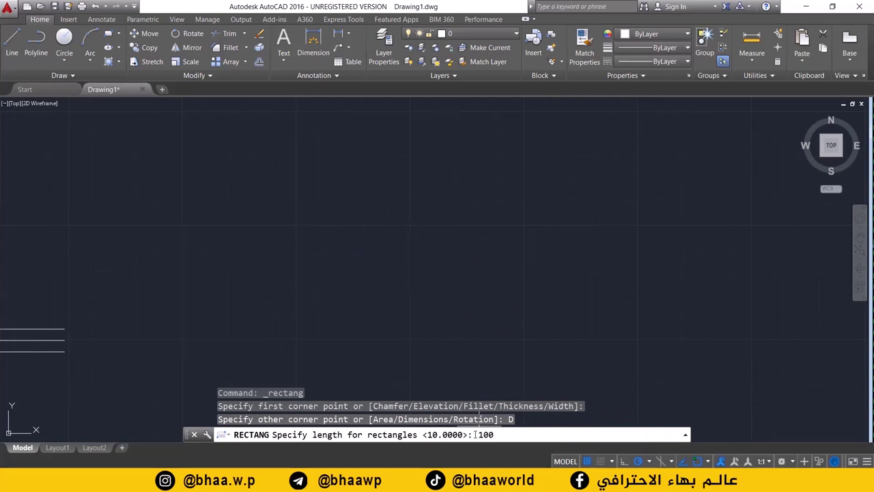
key("Return")
type("1")
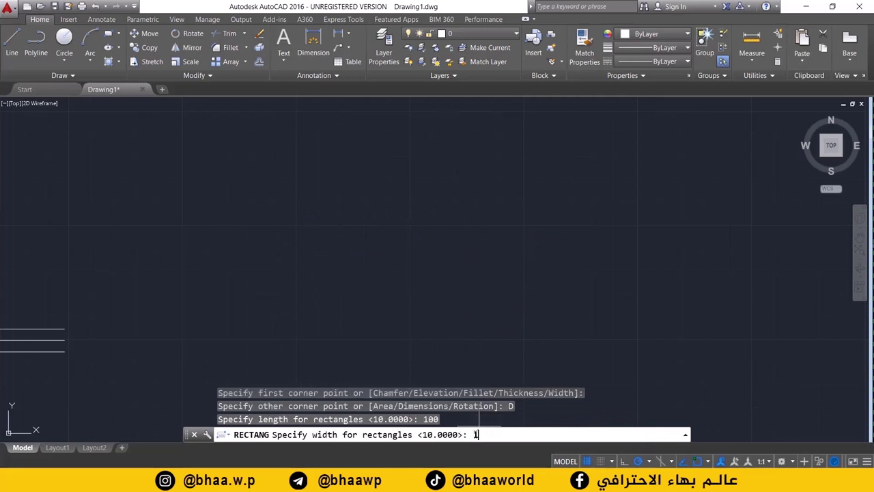
type("00")
key("Return")
left_click(431, 319)
scroll(416, 280, "down", 2)
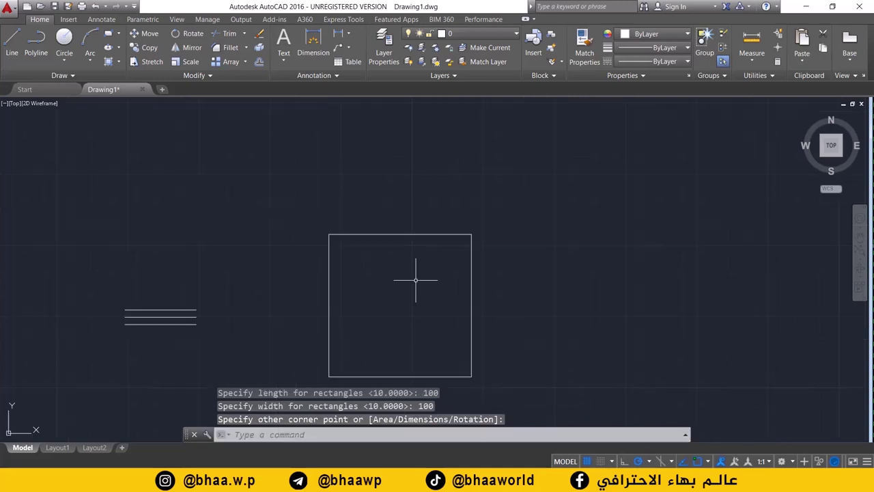
middle_click_drag(416, 281, 392, 249)
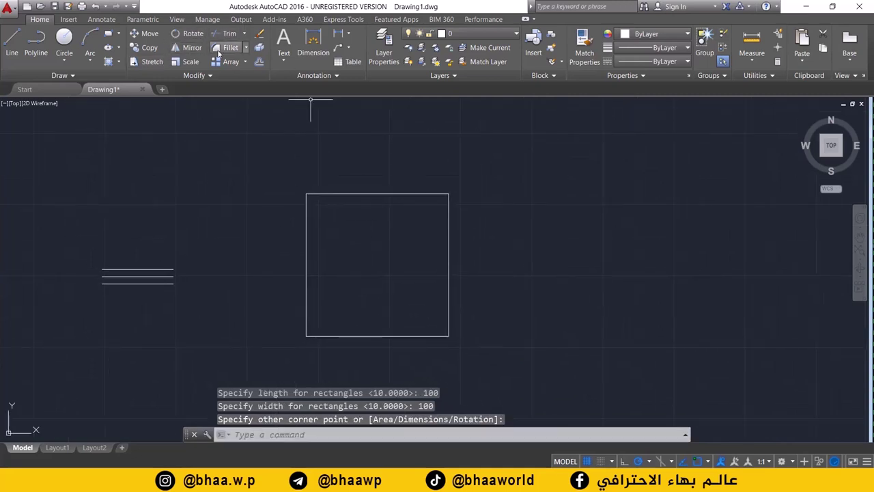
Step: Offset the square by 10, making one copy outside and one inside
left_click(261, 64)
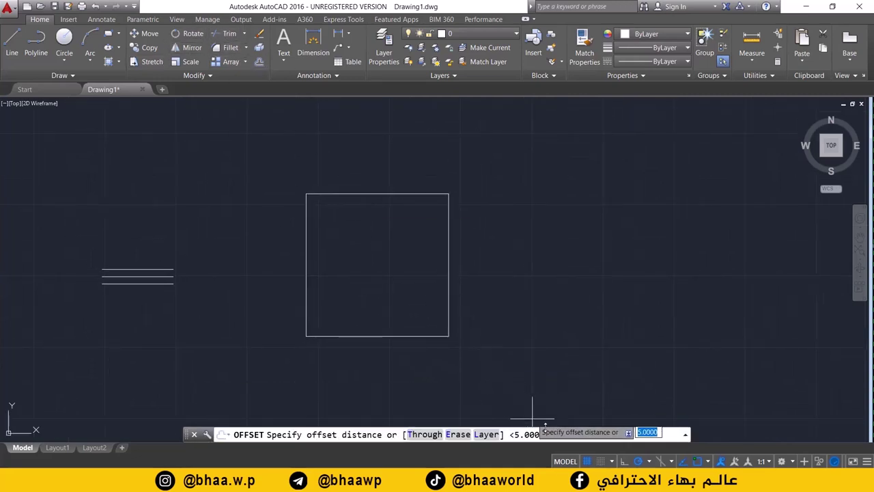
key("Return")
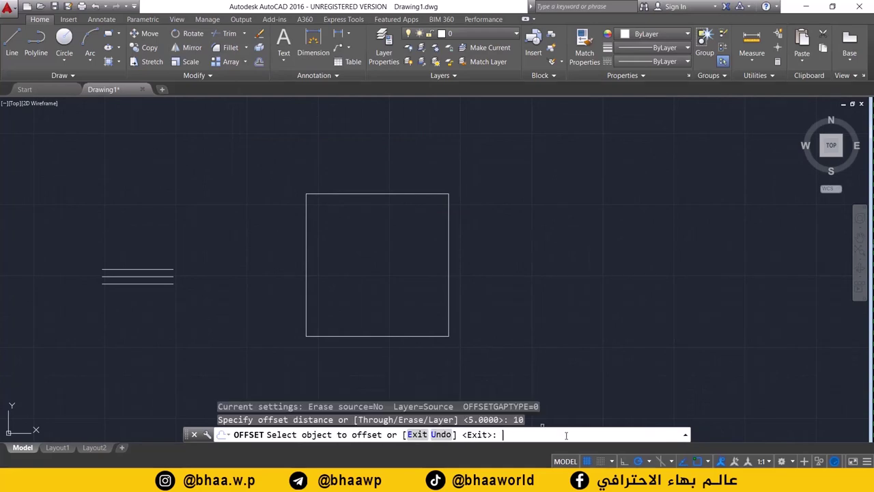
left_click(402, 194)
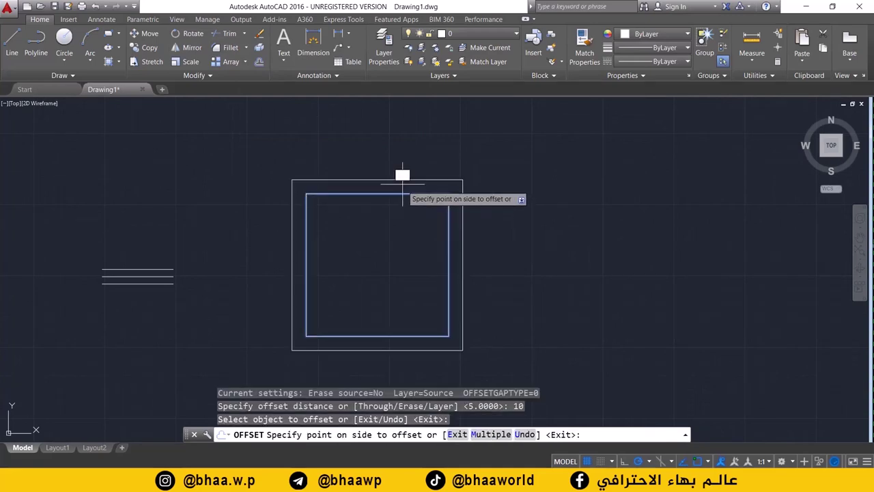
left_click(403, 172)
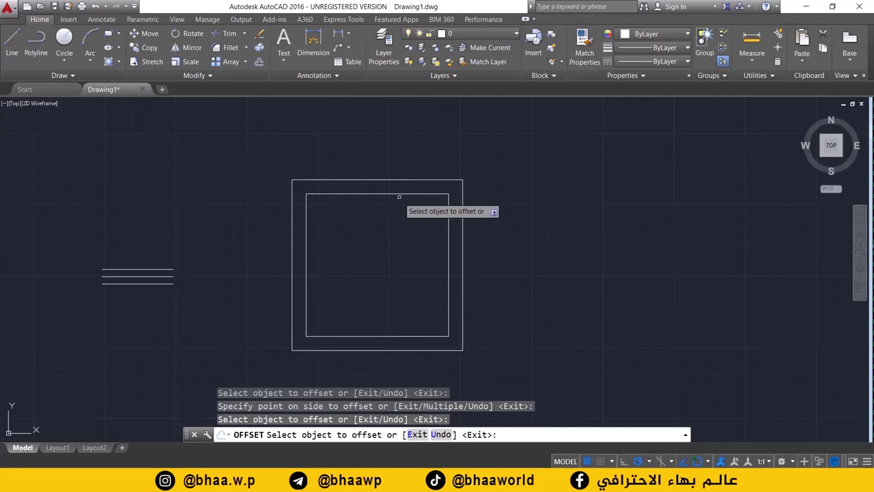
left_click(400, 195)
left_click(382, 287)
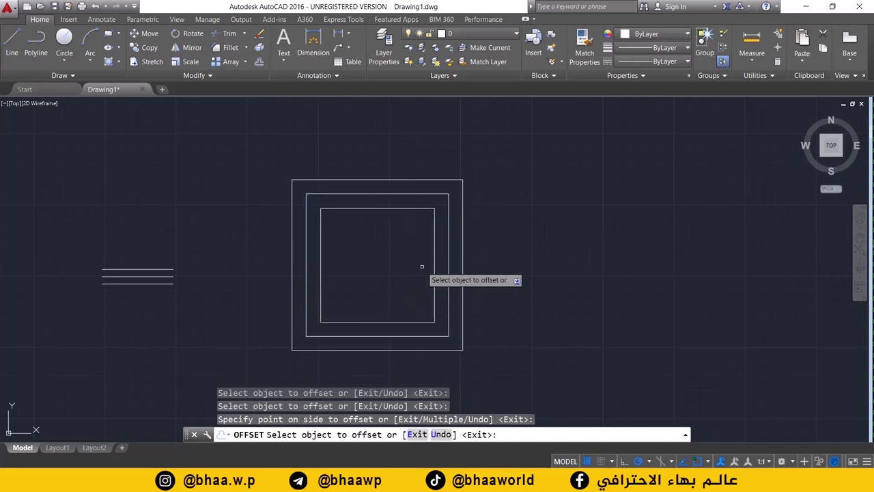
scroll(382, 266, "down", 2)
middle_click_drag(379, 266, 474, 263)
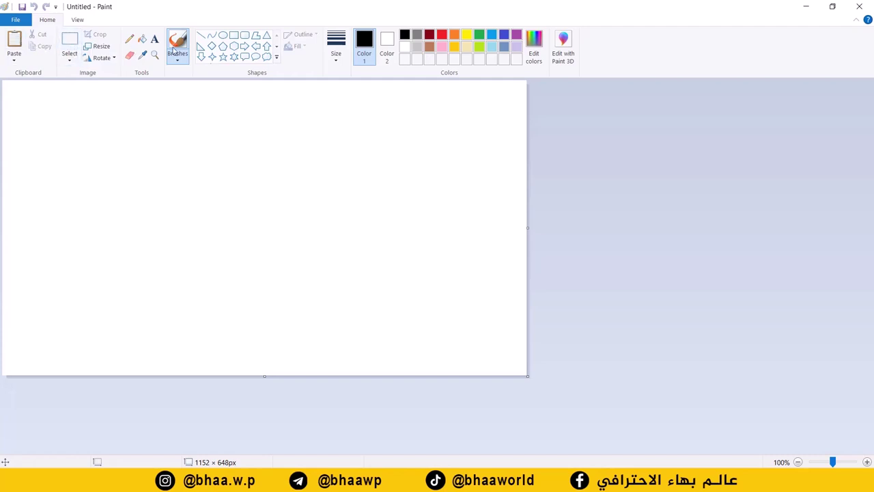
Step: Sketch a red room outline with 5 written above it and 6 beside it
left_click(441, 34)
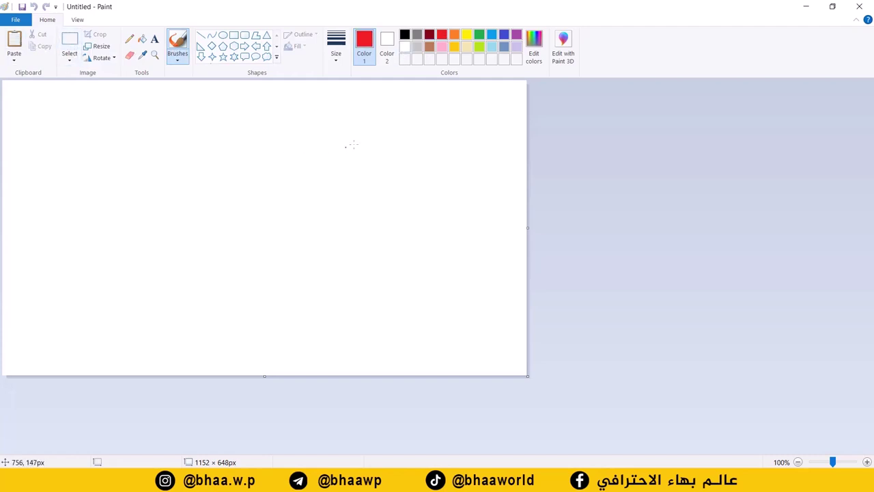
mouse_move(364, 141)
left_mouse_down()
mouse_move(265, 140)
mouse_move(251, 169)
mouse_move(260, 278)
mouse_move(376, 280)
mouse_move(360, 180)
mouse_move(365, 140)
left_mouse_up()
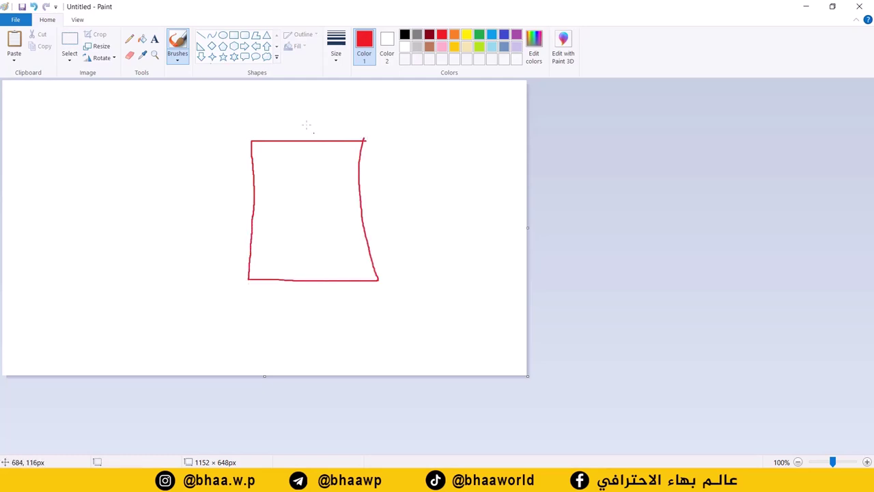
mouse_move(296, 119)
left_mouse_down()
mouse_move(307, 130)
mouse_move(339, 105)
left_mouse_up()
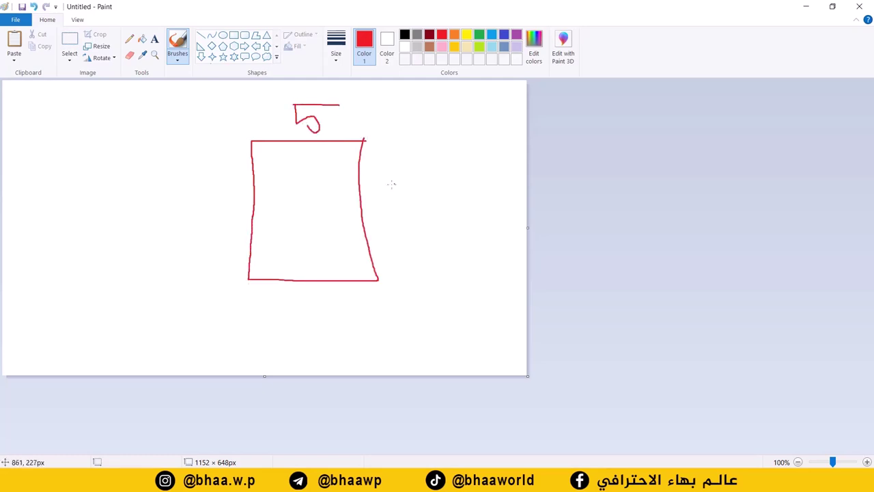
mouse_move(400, 184)
left_mouse_down()
mouse_move(412, 204)
mouse_move(395, 200)
left_mouse_up()
Step: Add a red outer wall line on the left and undo the wobbly inner stroke
mouse_move(241, 154)
left_mouse_down()
mouse_move(236, 290)
mouse_move(389, 289)
mouse_move(377, 245)
mouse_move(373, 129)
mouse_move(255, 131)
left_mouse_up()
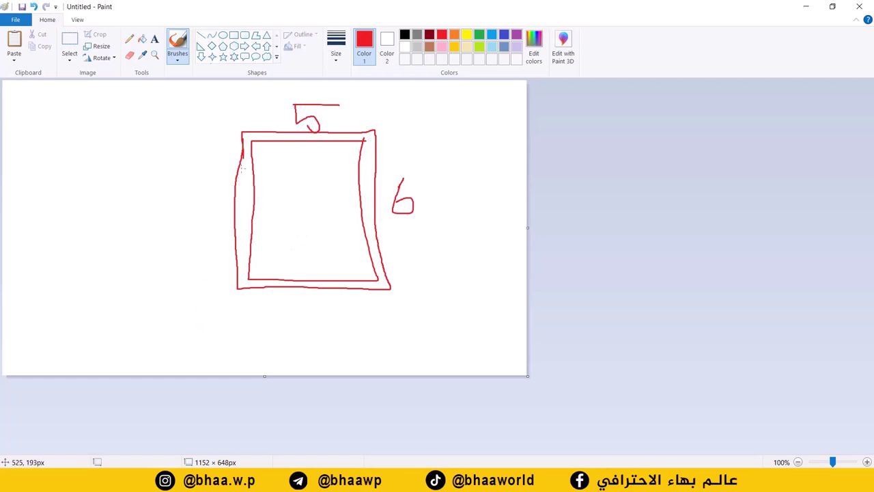
mouse_move(237, 188)
left_mouse_down()
mouse_move(250, 280)
mouse_move(385, 283)
mouse_move(371, 259)
mouse_move(375, 134)
mouse_move(252, 134)
left_mouse_up()
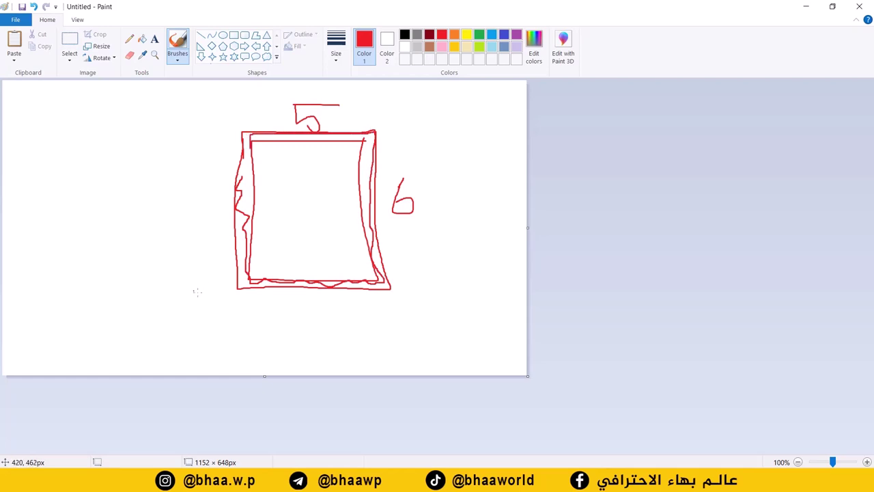
key("ctrl+z")
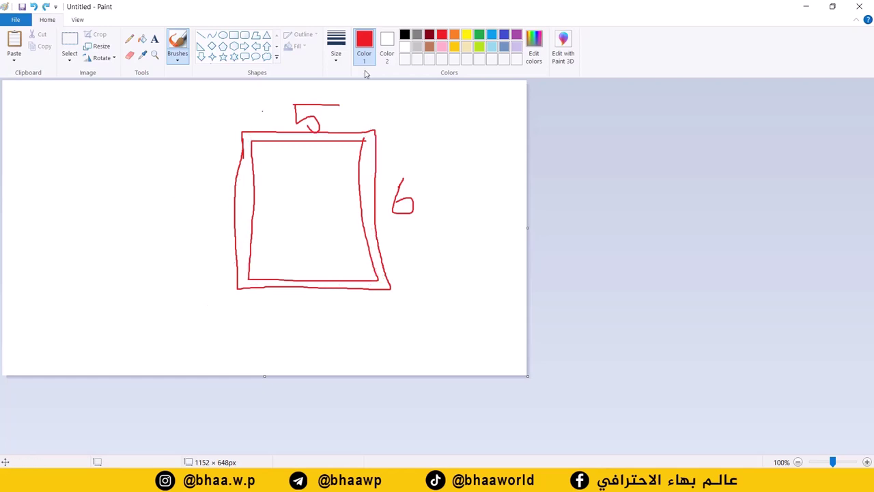
Step: Write a green 0.25 wall-thickness note and mark the outer and inner left wall lines
left_click(480, 35)
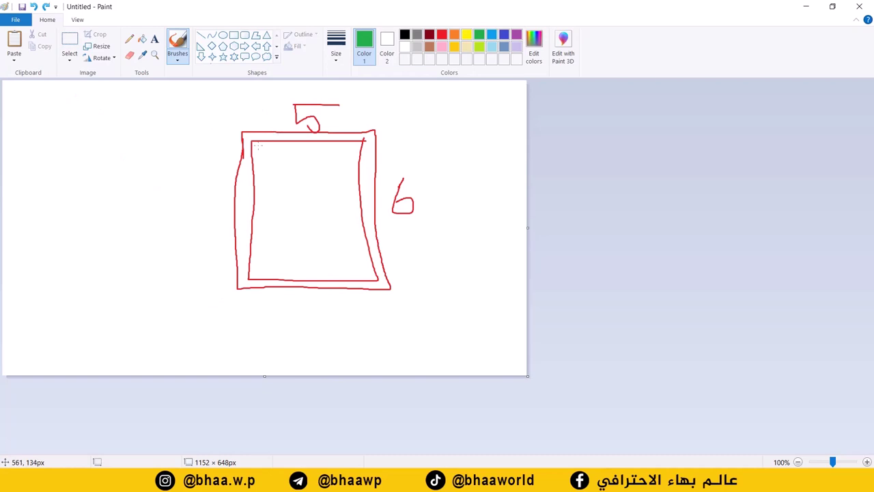
left_click_drag(239, 116, 241, 136)
mouse_move(143, 124)
left_mouse_down()
mouse_move(195, 121)
mouse_move(207, 114)
mouse_move(206, 133)
left_mouse_up()
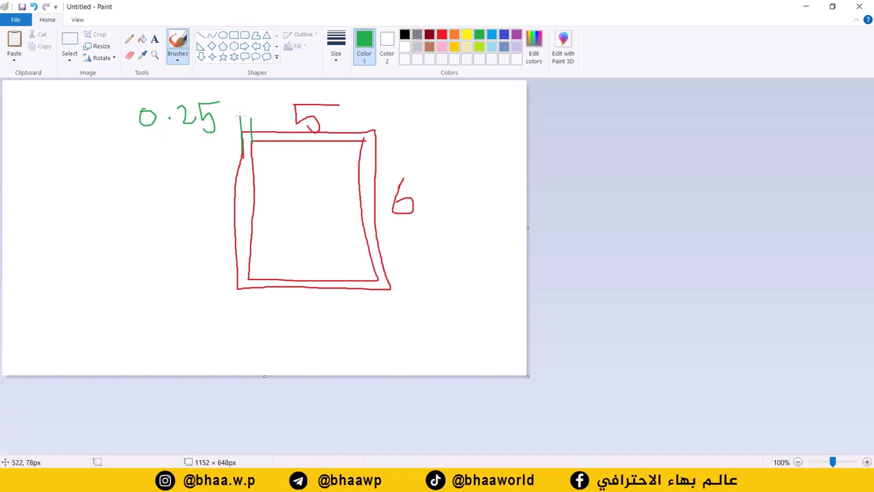
left_click_drag(240, 116, 239, 289)
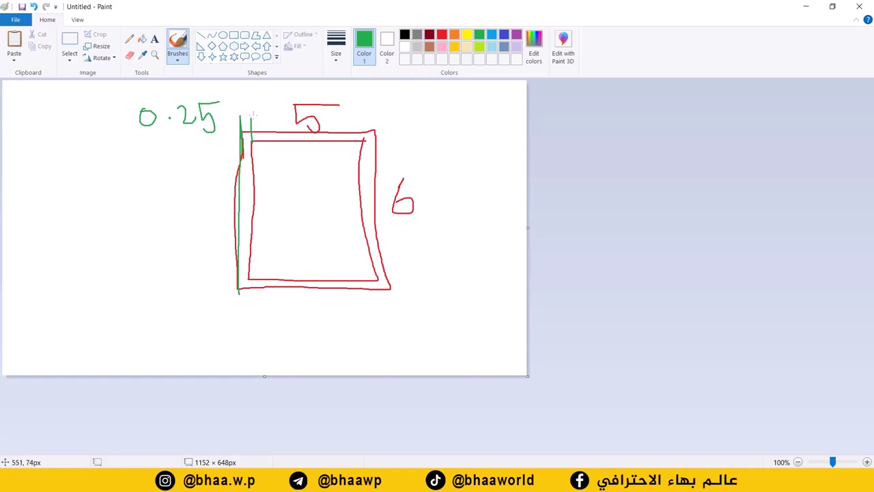
left_click_drag(253, 114, 247, 275)
Step: Sketch three green parallel lines left of the room, closing and extending them
mouse_move(98, 220)
left_mouse_down()
mouse_move(167, 215)
mouse_move(138, 234)
mouse_move(90, 236)
left_mouse_up()
left_click_drag(173, 246, 96, 250)
left_click_drag(97, 215, 111, 255)
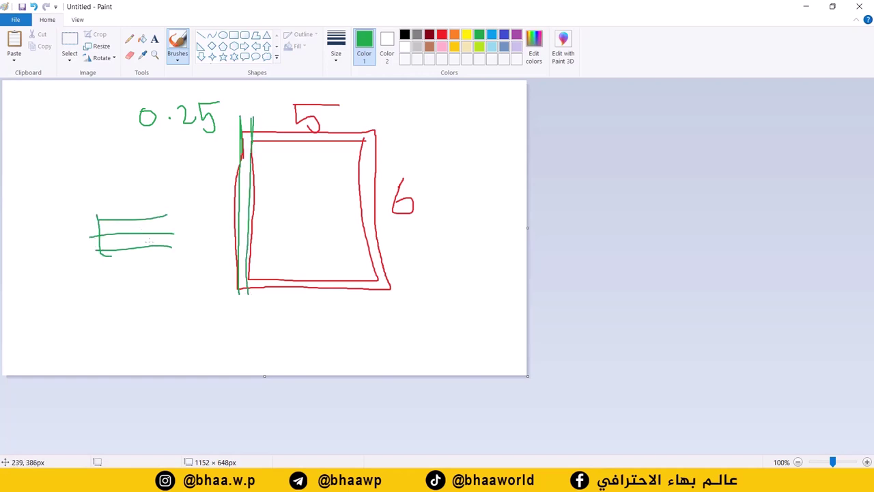
left_click_drag(162, 210, 166, 267)
left_click_drag(176, 213, 62, 218)
left_click_drag(182, 248, 41, 252)
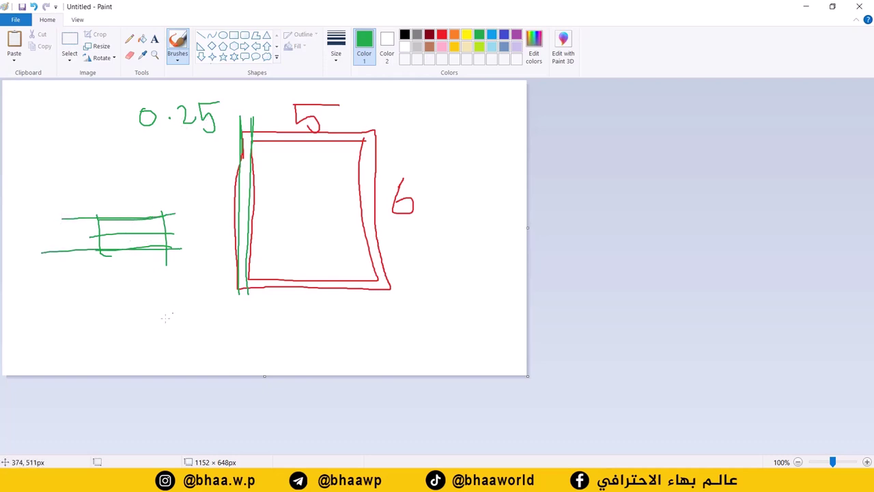
Step: Sketch a green room below, plus a frame and long line around the red rectangle
mouse_move(188, 289)
left_mouse_down()
mouse_move(74, 293)
mouse_move(81, 335)
mouse_move(218, 328)
mouse_move(174, 294)
left_mouse_up()
left_click_drag(37, 290, 260, 289)
left_click_drag(226, 333, 1, 342)
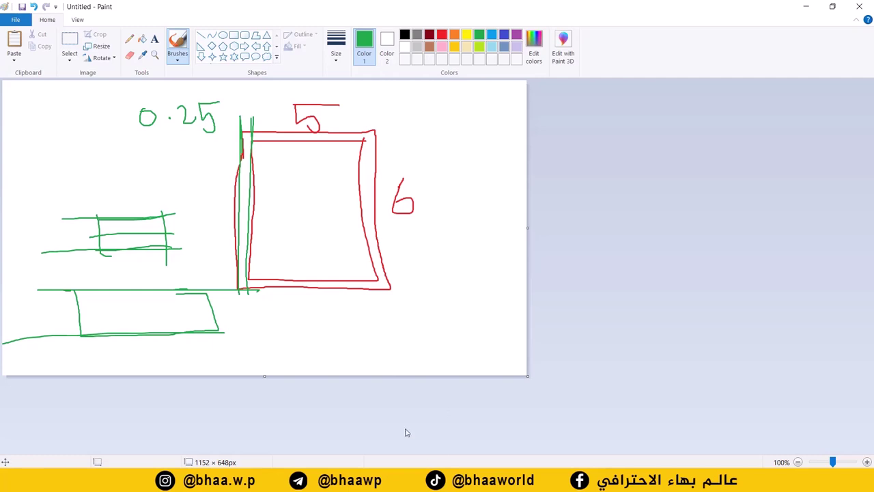
mouse_move(384, 128)
left_mouse_down()
mouse_move(215, 140)
mouse_move(227, 298)
mouse_move(412, 298)
mouse_move(398, 163)
mouse_move(384, 145)
mouse_move(243, 155)
mouse_move(248, 276)
mouse_move(376, 287)
mouse_move(363, 157)
mouse_move(235, 145)
mouse_move(256, 198)
mouse_move(260, 281)
mouse_move(360, 276)
mouse_move(350, 179)
left_mouse_up()
left_click_drag(251, 137, 175, 140)
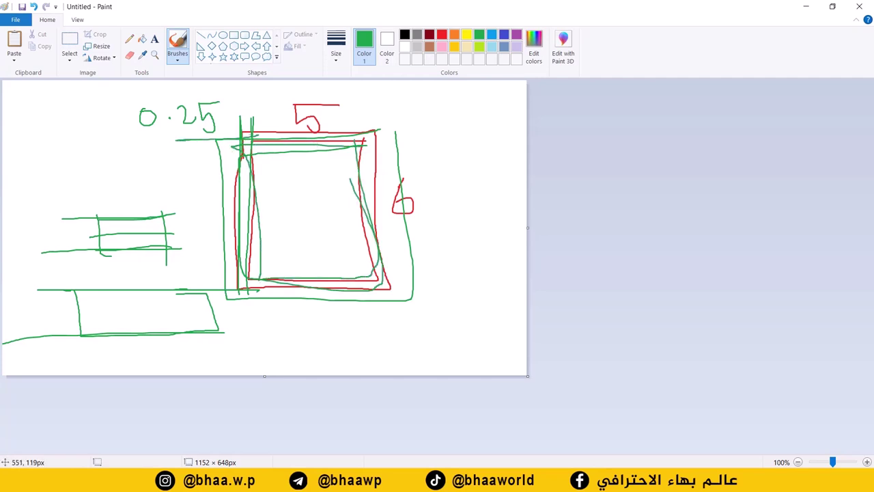
left_click_drag(420, 123, 154, 133)
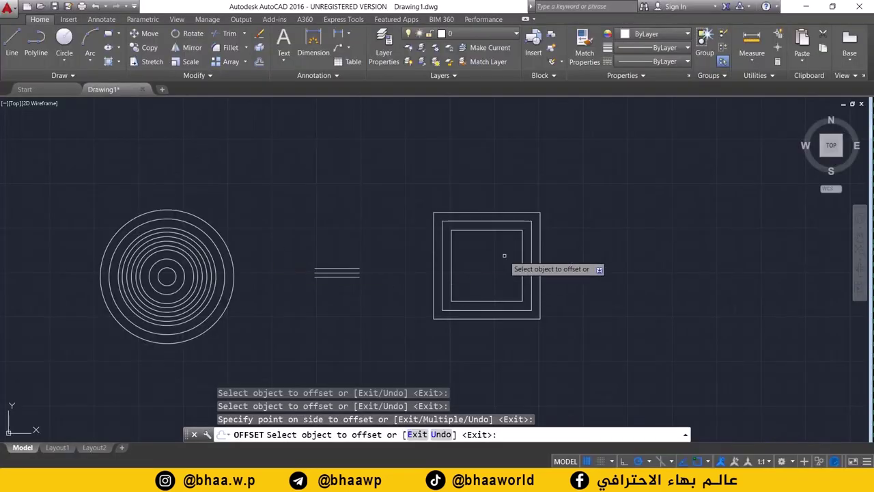
mouse_move(503, 254)
middle_mouse_down()
mouse_move(101, 280)
mouse_move(7, 276)
middle_mouse_up()
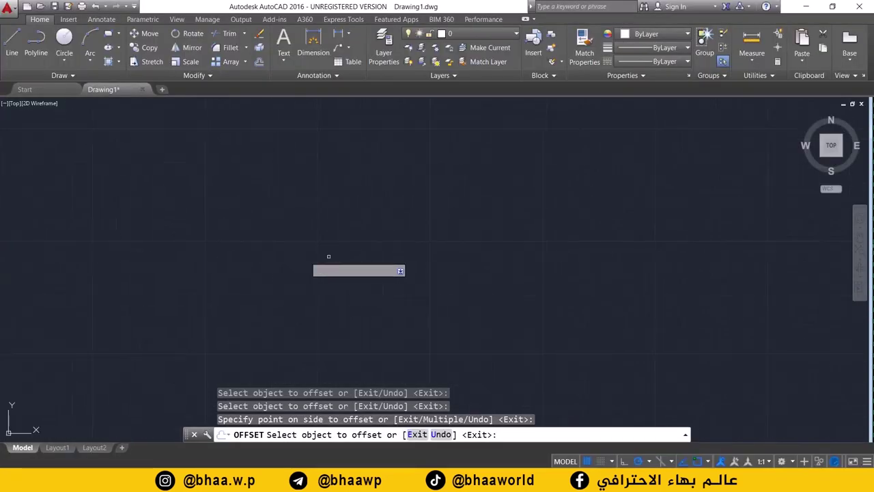
Step: Draw a 4 by 5 rectangle using the Dimensions option
scroll(328, 256, "up", 2)
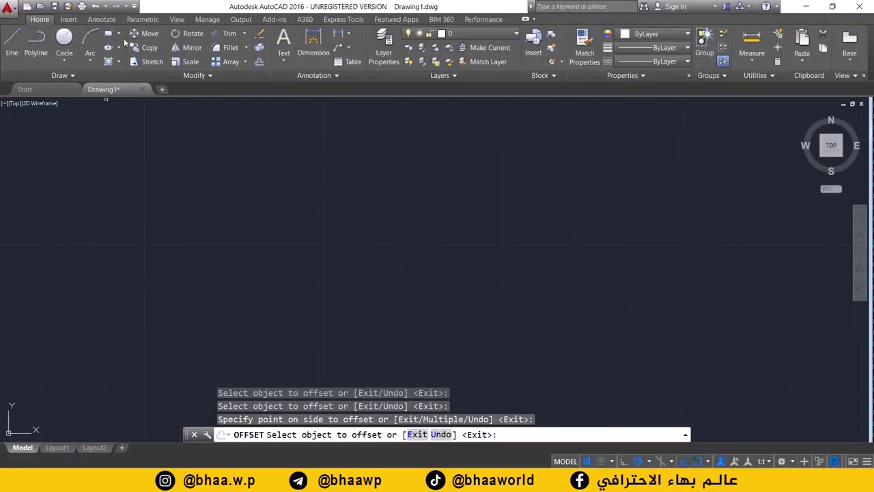
left_click(112, 33)
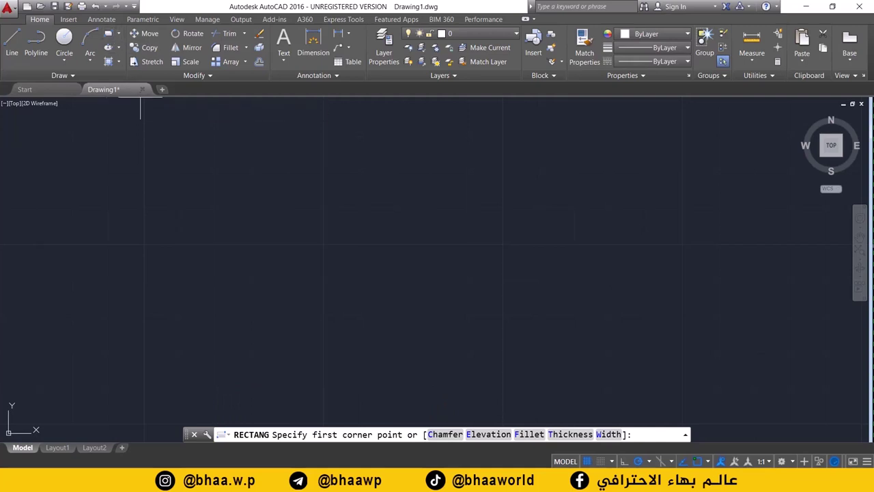
left_click(286, 188)
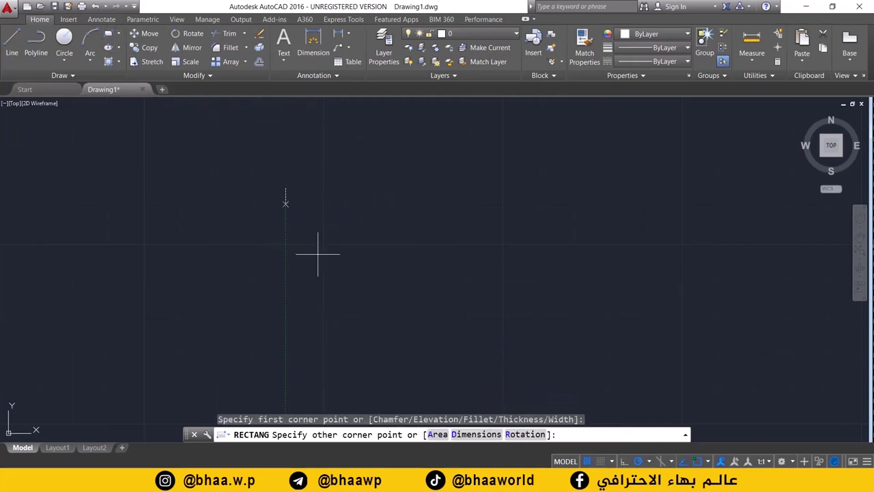
left_click(476, 434)
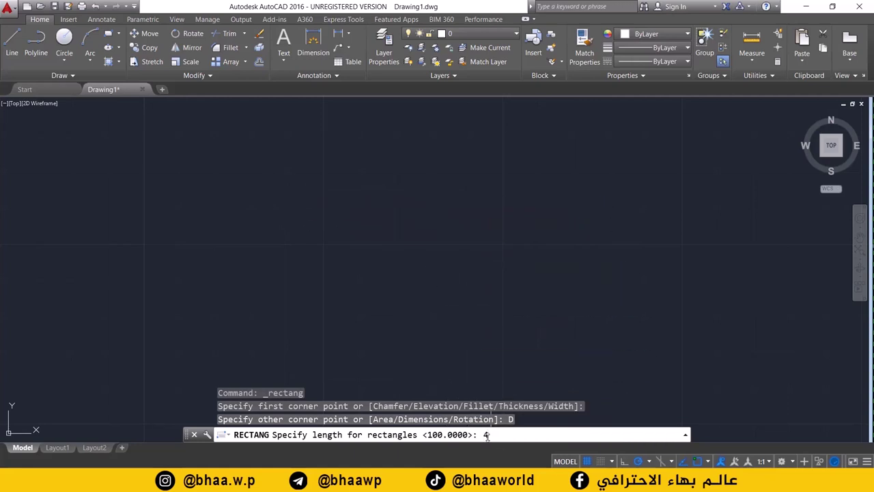
key("Return")
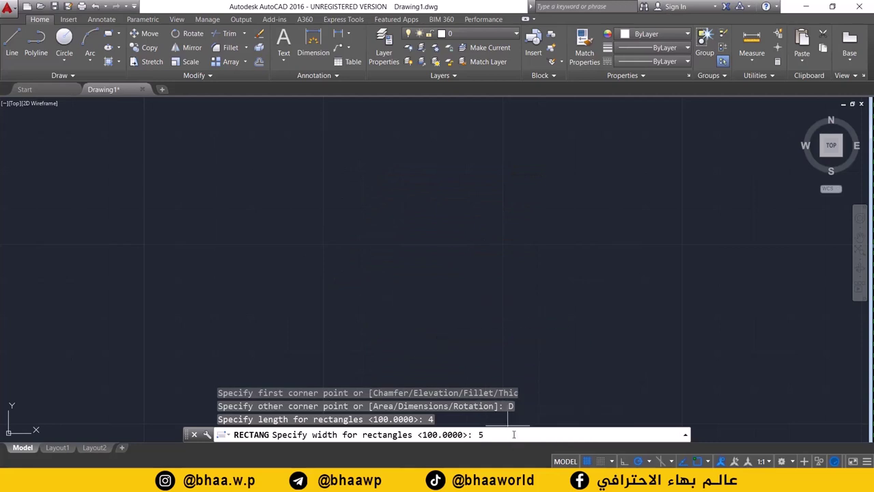
key("Return")
scroll(307, 196, "up", 5)
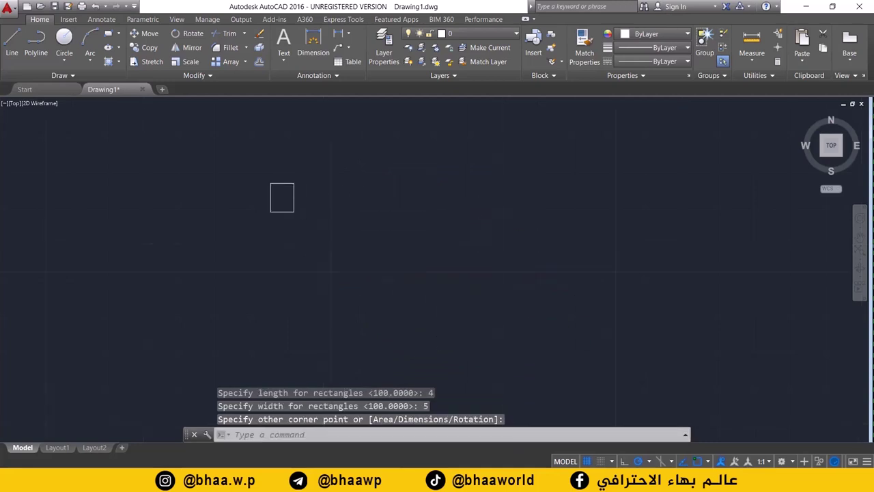
left_click(361, 255)
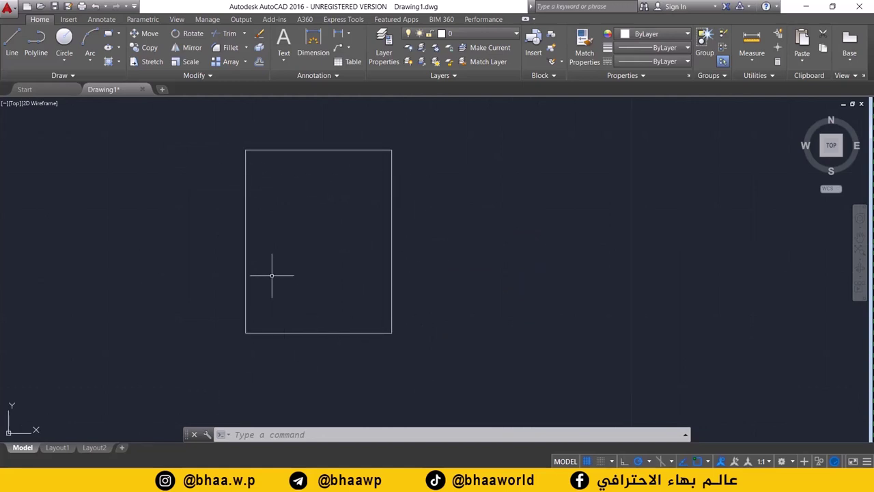
Step: Start Offset with a distance of 0.25
left_click(258, 63)
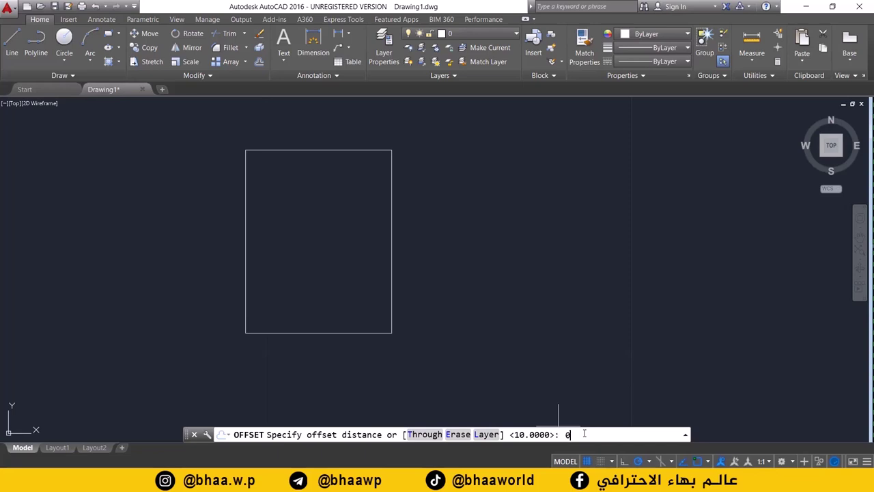
type("0.25")
key("Return")
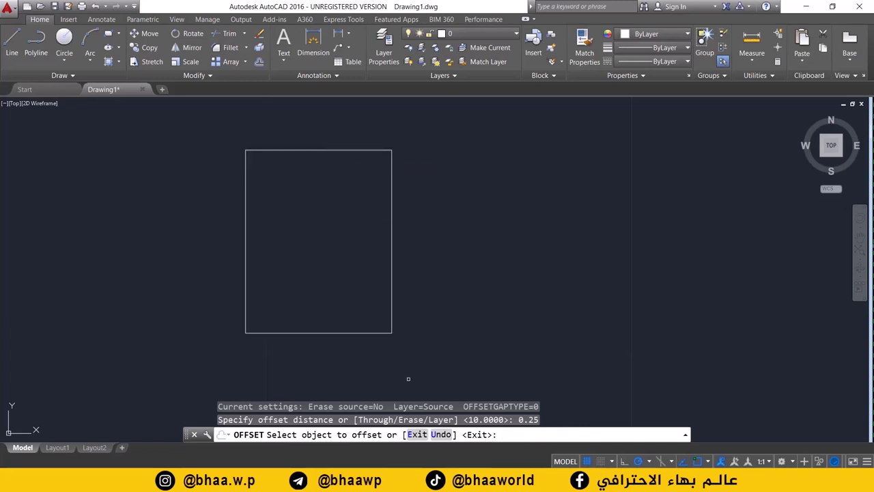
Step: Back in Paint, undo the green sketch strokes
left_click(574, 478)
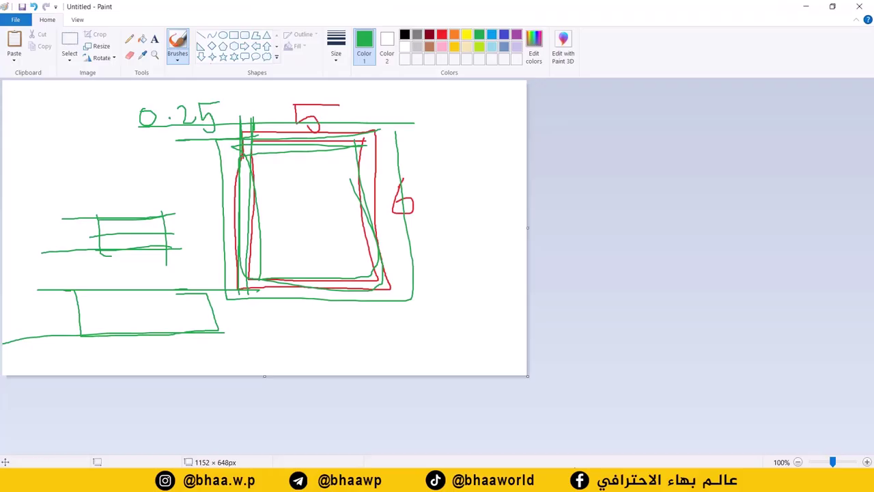
key("ctrl+z")
key("ctrl+z")
key("ctrl+z")
key("ctrl+z")
key("ctrl+z")
key("ctrl+z")
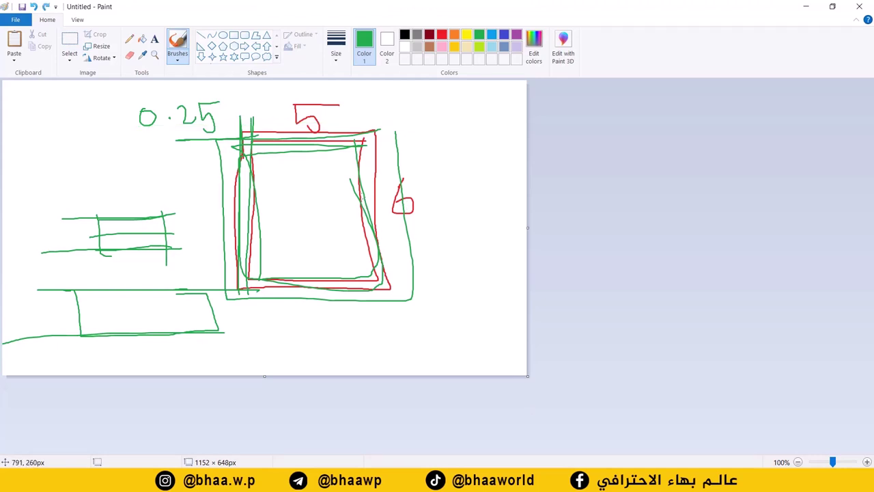
key("ctrl+z")
key("ctrl+z")
key("ctrl+z")
key("ctrl+z")
key("ctrl+z")
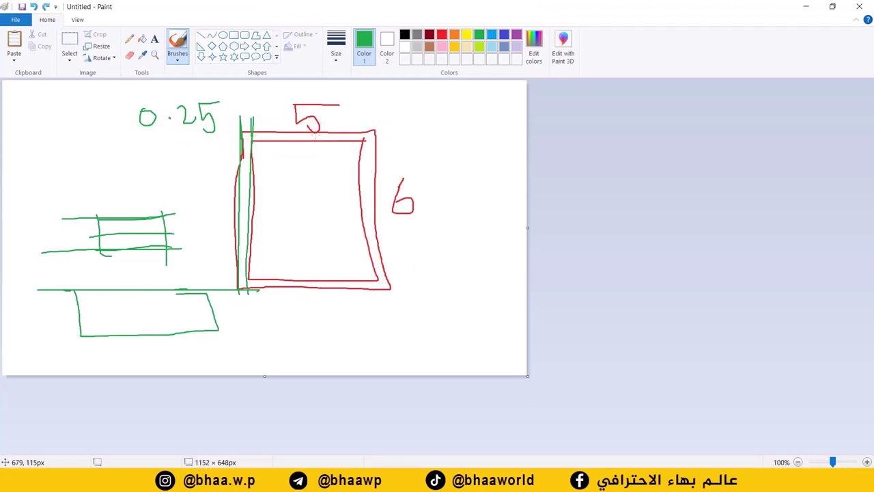
key("ctrl+z")
key("ctrl+z")
key("ctrl+z")
key("ctrl+z")
key("ctrl+z")
key("ctrl+z")
key("ctrl+z")
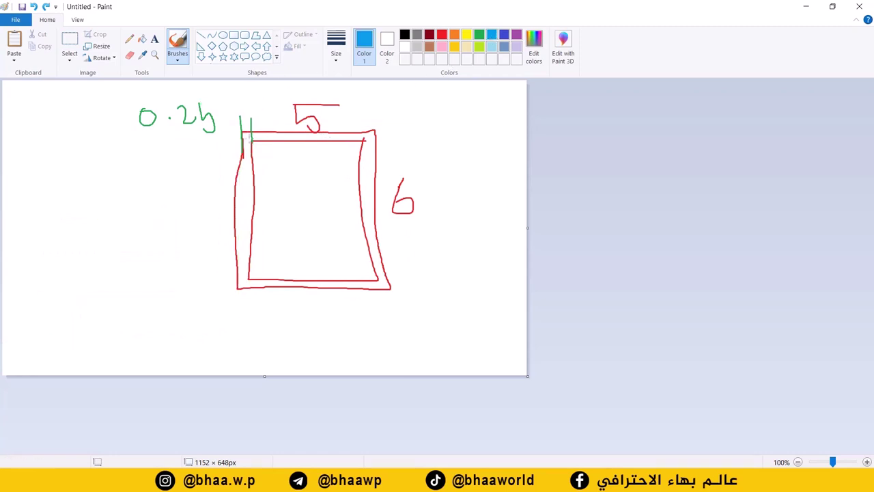
Step: Trace a blue inner outline, then sketch a green rectangle just inside it
mouse_move(249, 139)
left_mouse_down()
mouse_move(362, 138)
mouse_move(371, 276)
mouse_move(275, 290)
mouse_move(253, 275)
mouse_move(252, 142)
left_mouse_up()
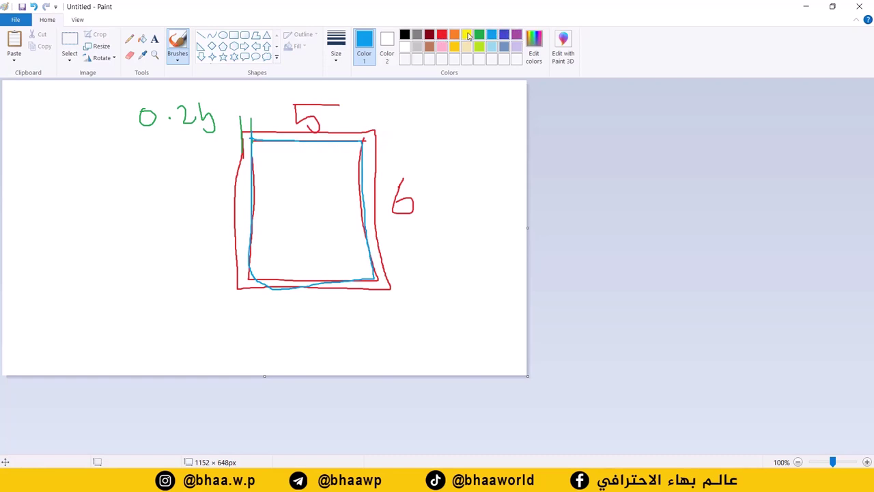
mouse_move(378, 129)
left_mouse_down()
mouse_move(265, 130)
mouse_move(216, 258)
mouse_move(273, 292)
mouse_move(390, 262)
mouse_move(381, 113)
mouse_move(330, 124)
left_mouse_up()
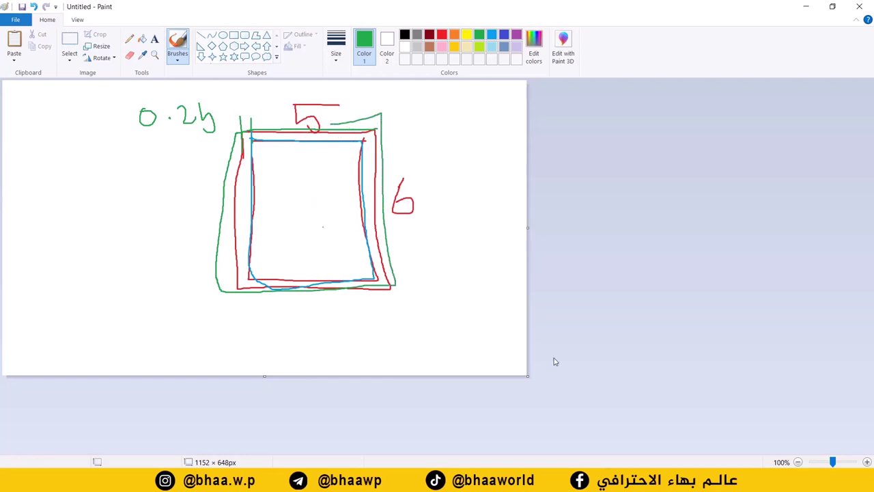
key("ctrl+z")
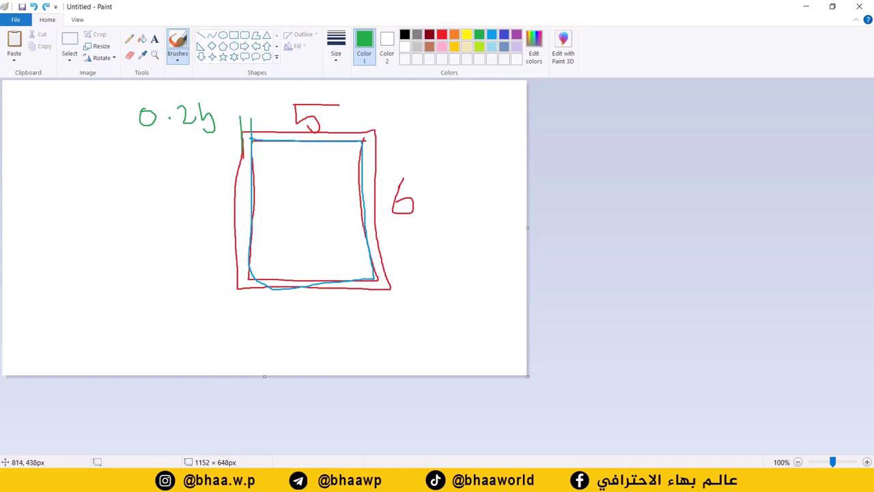
mouse_move(374, 280)
left_mouse_down()
mouse_move(263, 274)
mouse_move(259, 148)
mouse_move(356, 148)
mouse_move(365, 265)
left_mouse_up()
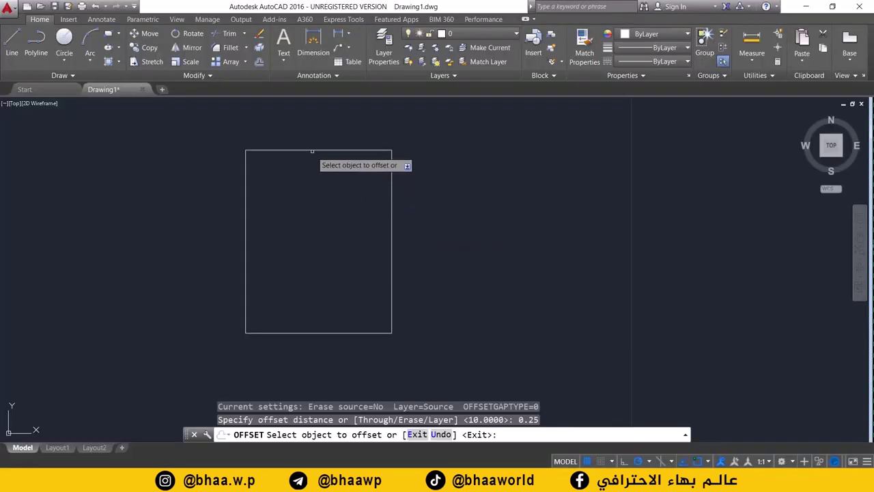
Step: Offset the 4 by 5 rectangle 0.25 outward to form a double wall outline
left_click(313, 150)
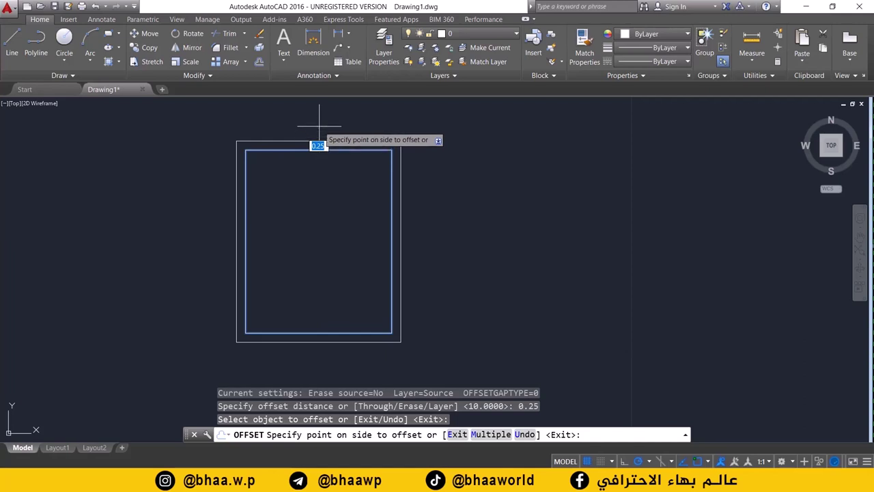
left_click(319, 125)
mouse_move(344, 242)
middle_mouse_down()
mouse_move(274, 265)
mouse_move(277, 204)
middle_mouse_up()
scroll(274, 265, "down", 2)
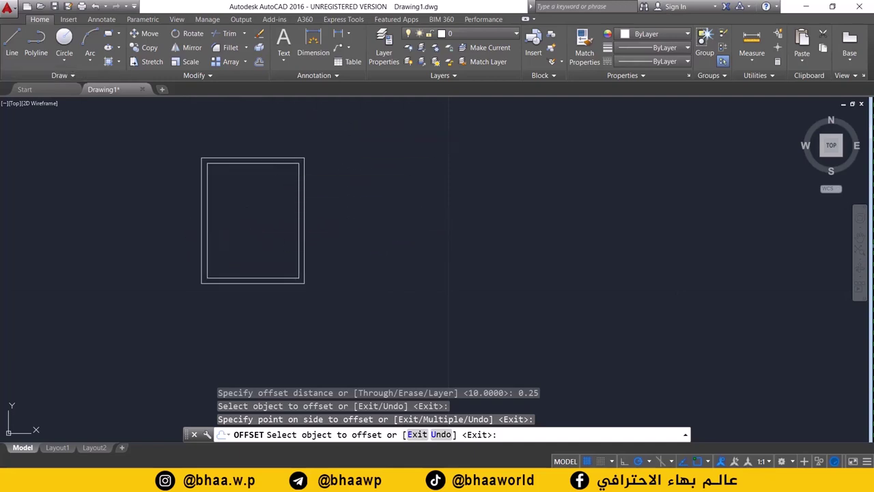
middle_click_drag(400, 242, 214, 248)
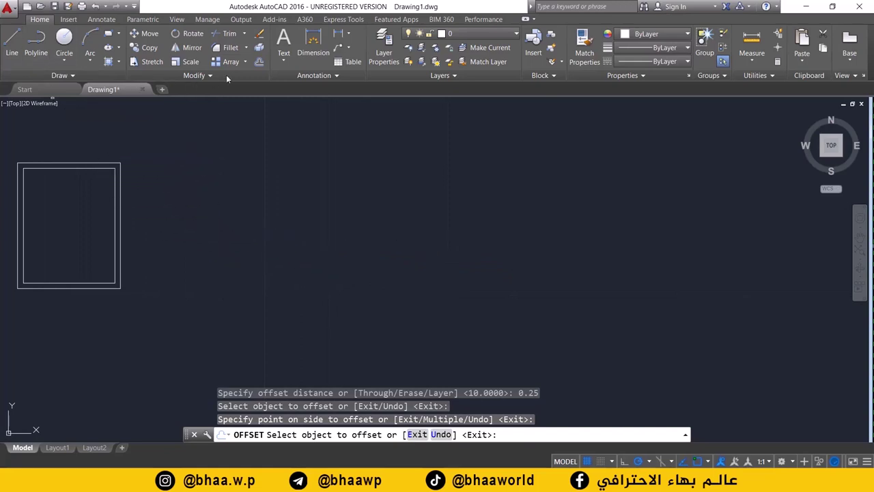
middle_click_drag(102, 171, 226, 176)
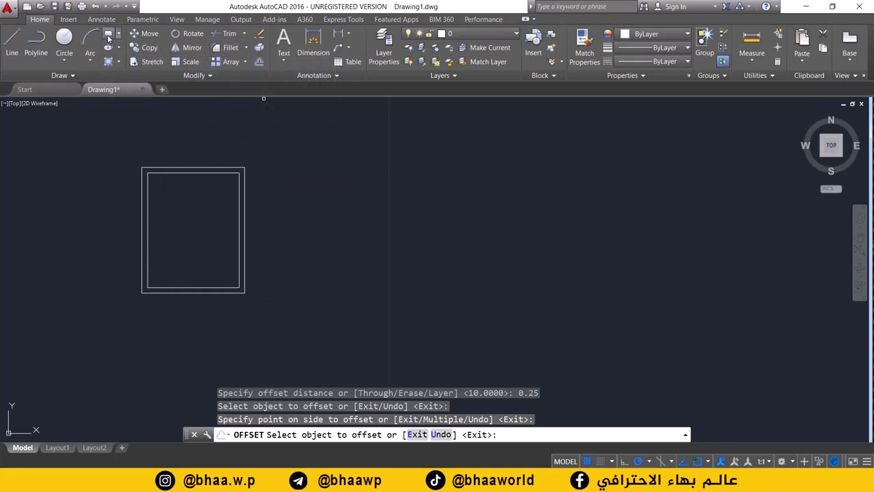
Step: Start a new rectangle and zoom in on the top-right corner of the wall outlines
left_click(108, 35)
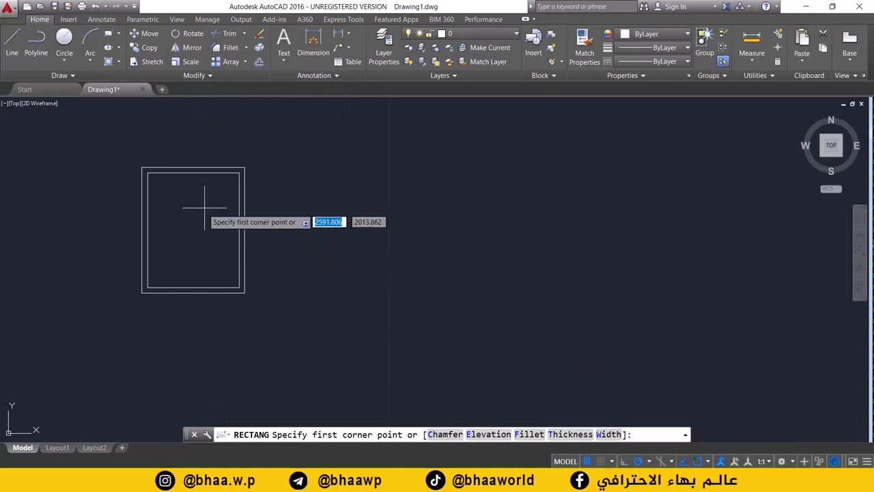
scroll(287, 190, "up", 2)
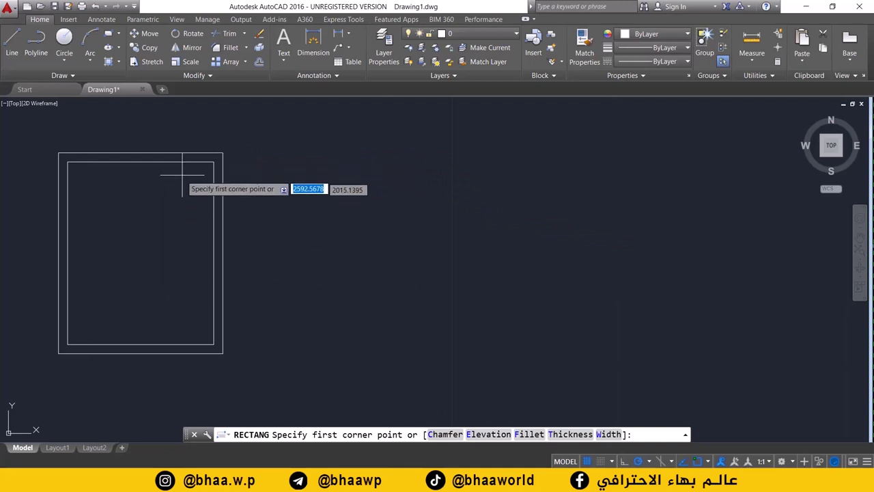
scroll(185, 166, "down", 1)
scroll(254, 244, "up", 4)
scroll(286, 220, "down", 3)
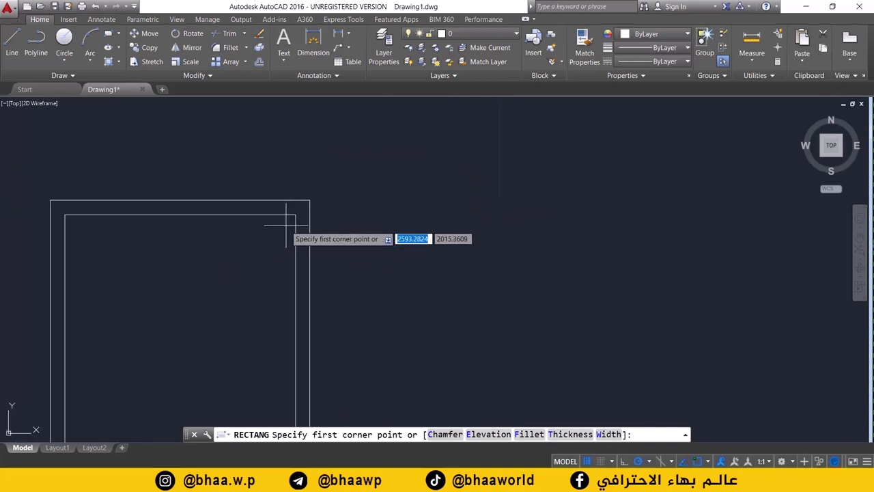
middle_click_drag(277, 230, 280, 204)
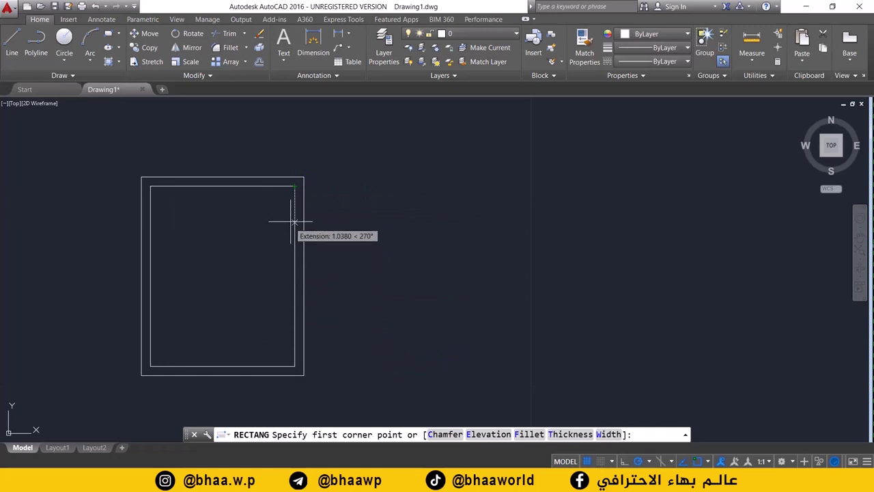
scroll(304, 189, "up", 3)
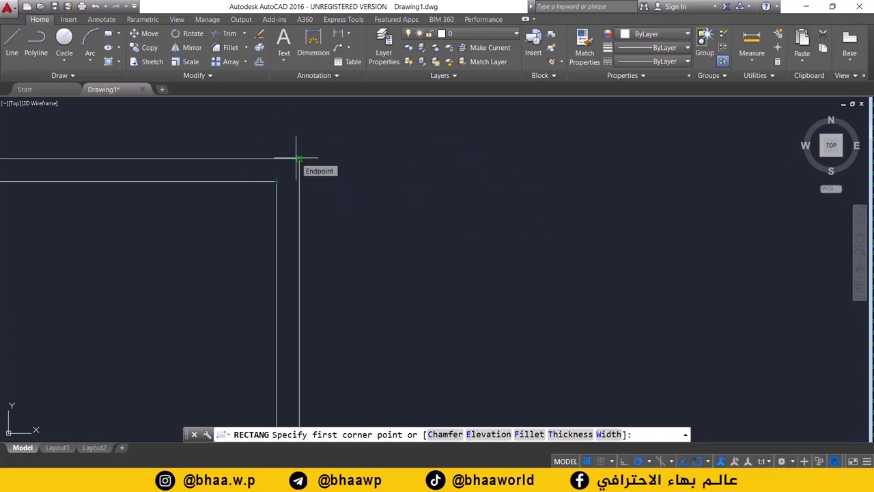
Step: Use Clear All in Object Snap Settings to turn off every object snap mode
key("Tab")
right_click(699, 463)
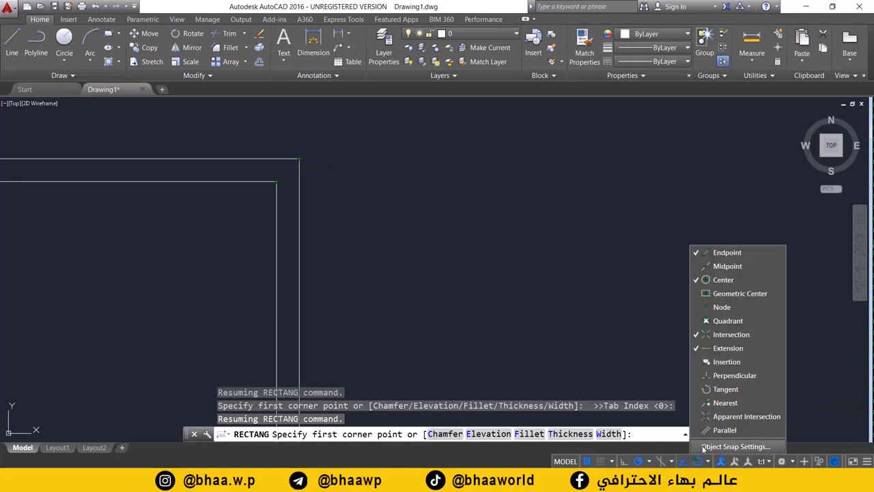
left_click(721, 446)
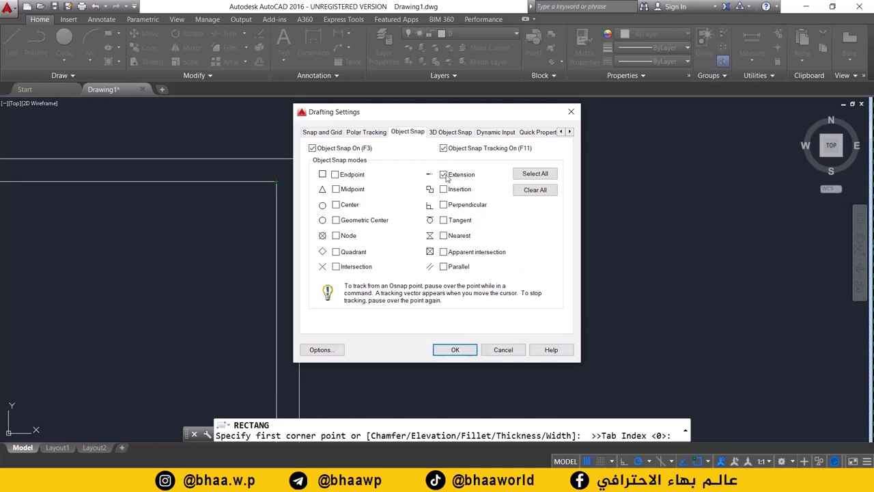
left_click(536, 191)
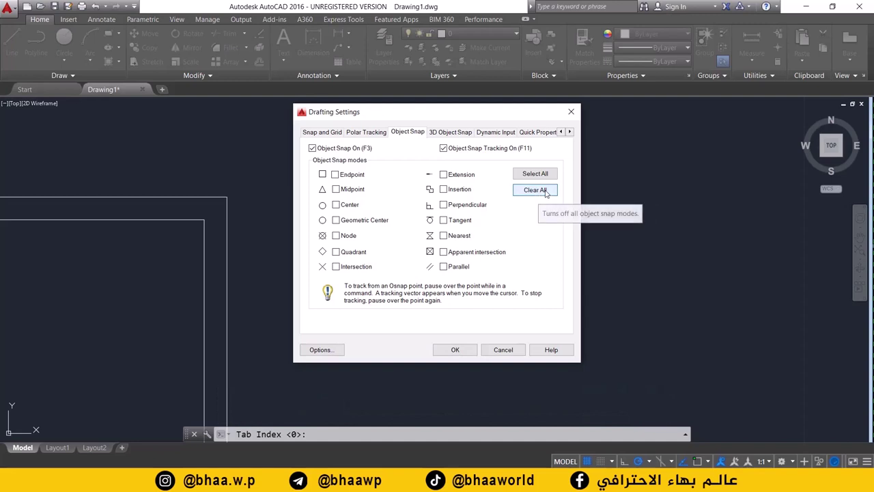
left_click(456, 350)
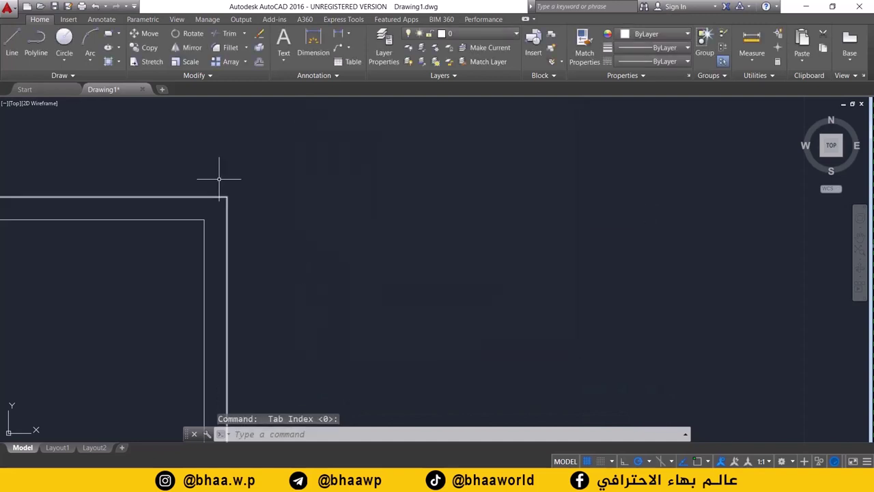
type("l")
key("Return")
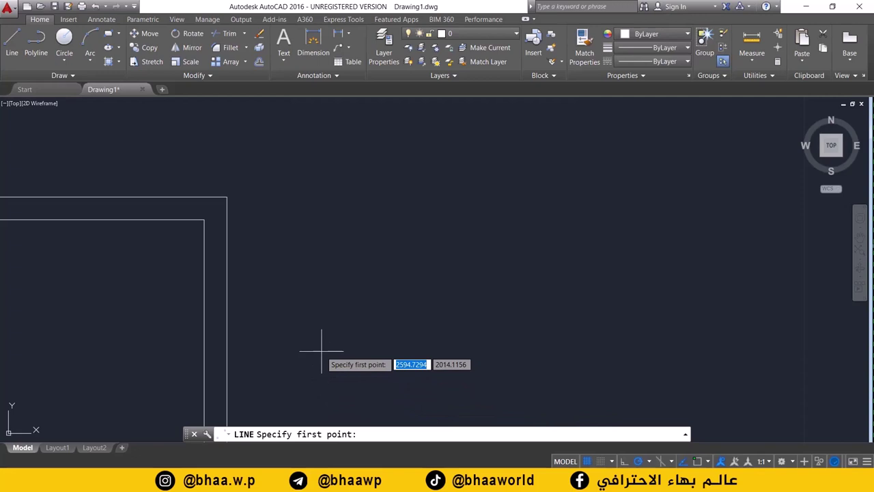
left_click(14, 49)
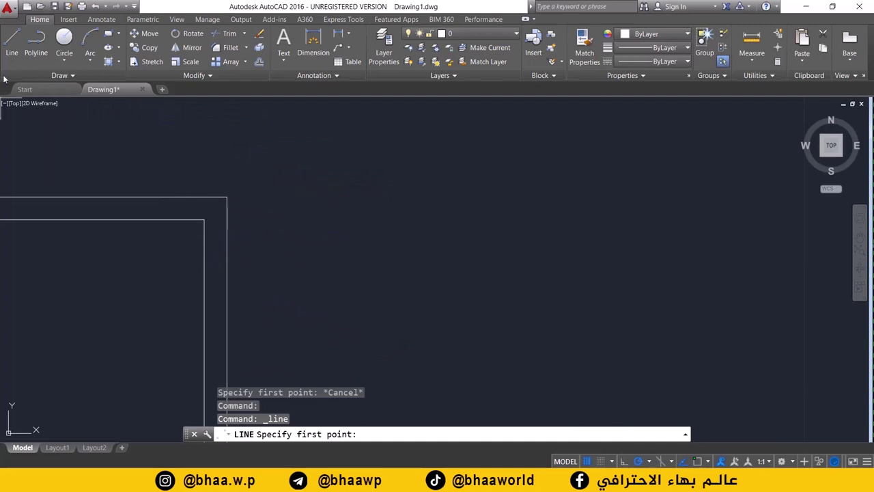
left_click(226, 197)
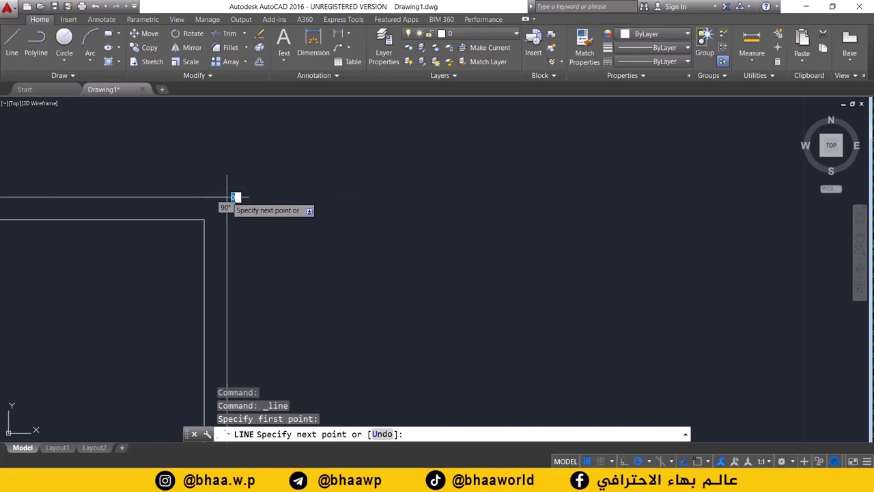
left_click(392, 197)
key("Return")
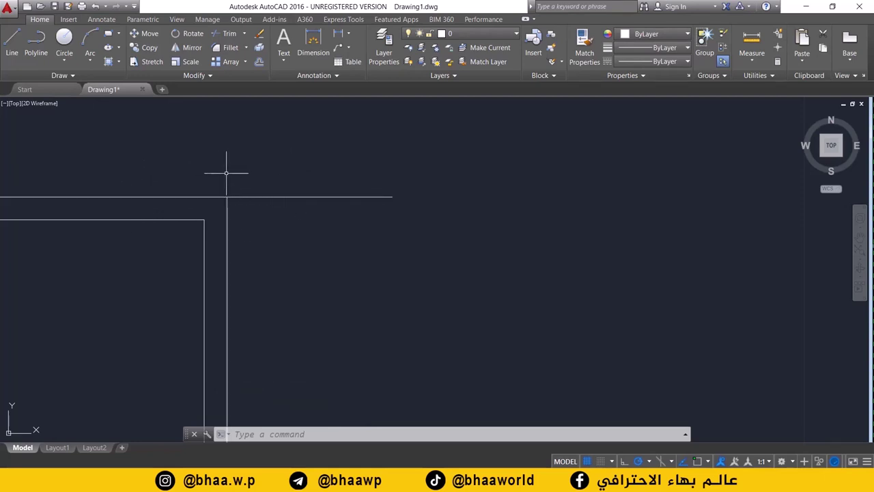
scroll(234, 185, "up", 2)
scroll(234, 186, "up", 3)
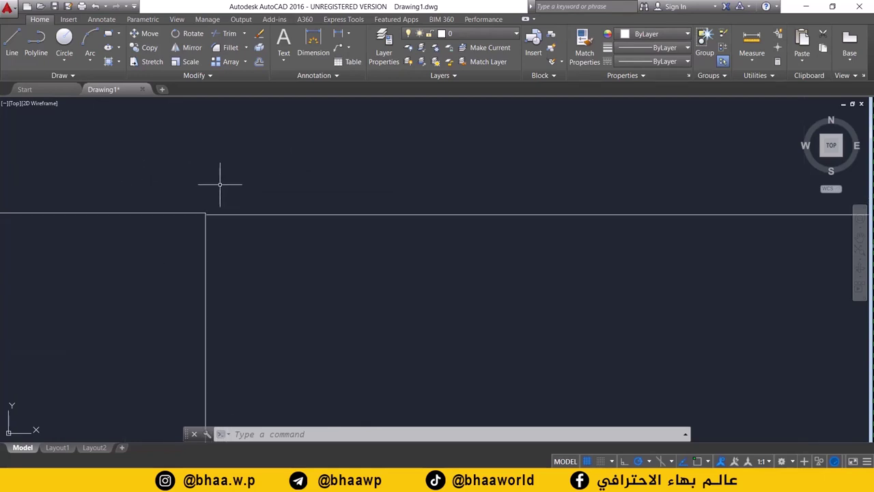
scroll(196, 226, "up", 4)
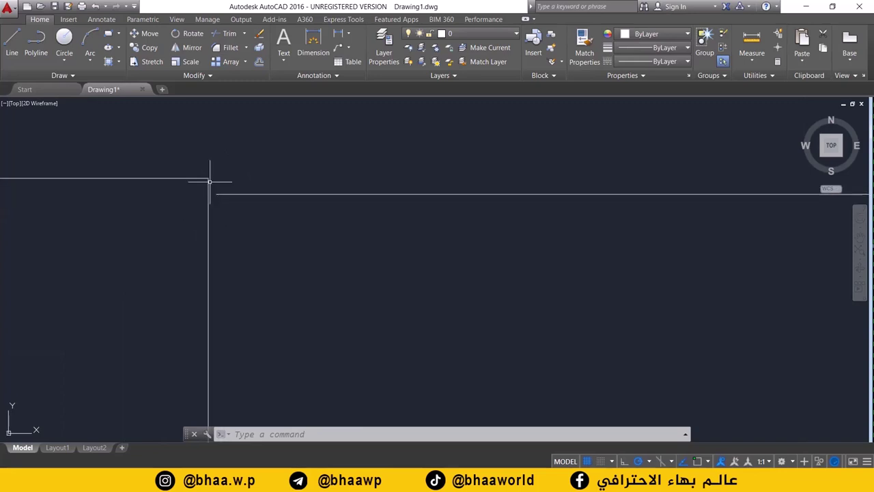
scroll(224, 190, "up", 1)
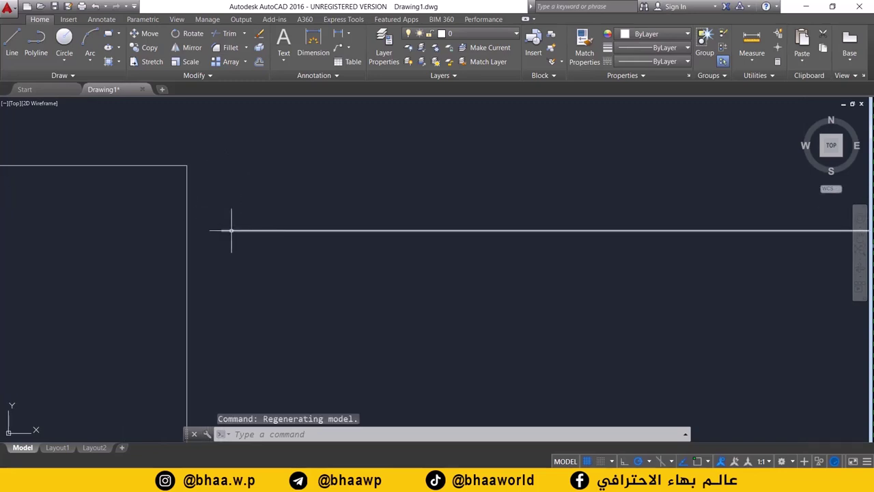
left_click(231, 230)
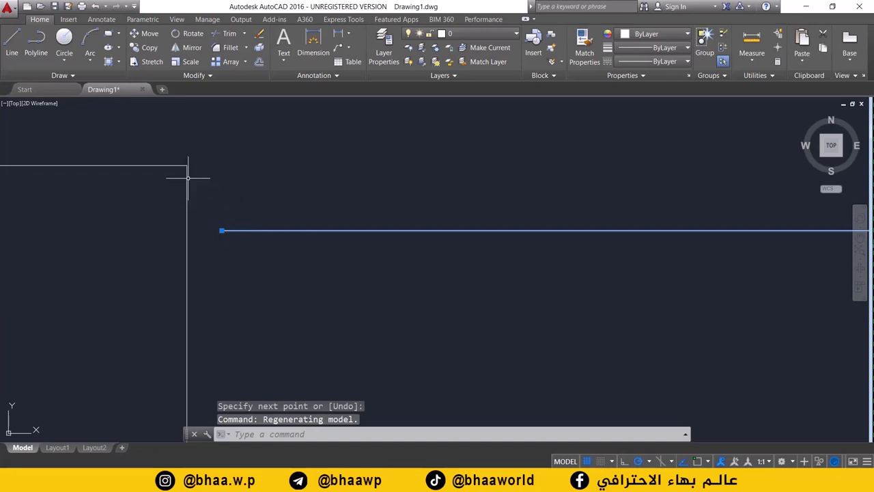
scroll(225, 214, "up", 3)
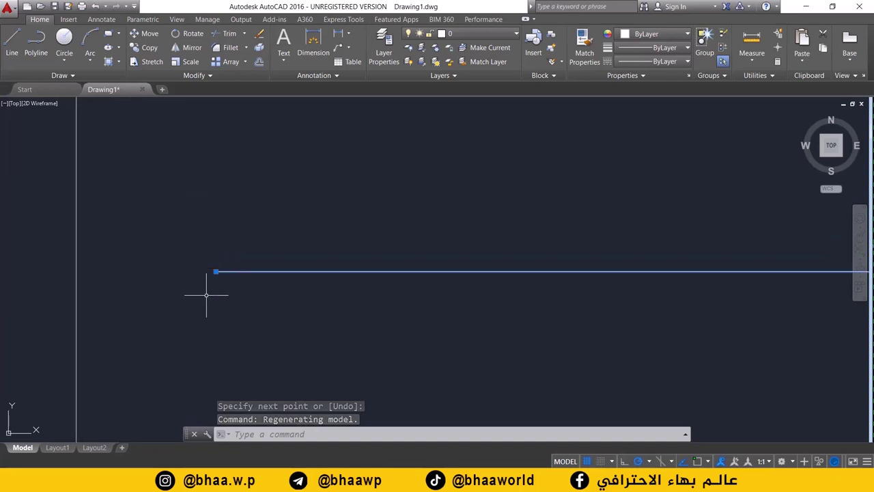
scroll(205, 295, "down", 4)
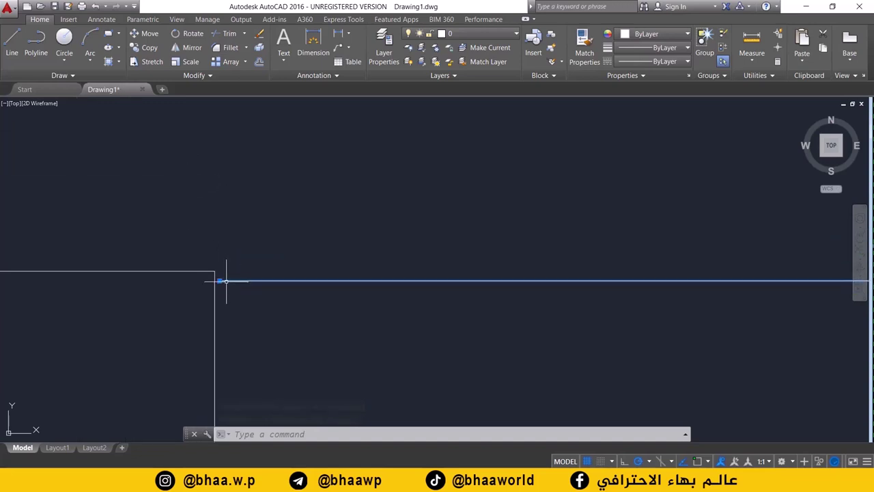
scroll(303, 283, "down", 1)
scroll(312, 269, "up", 1)
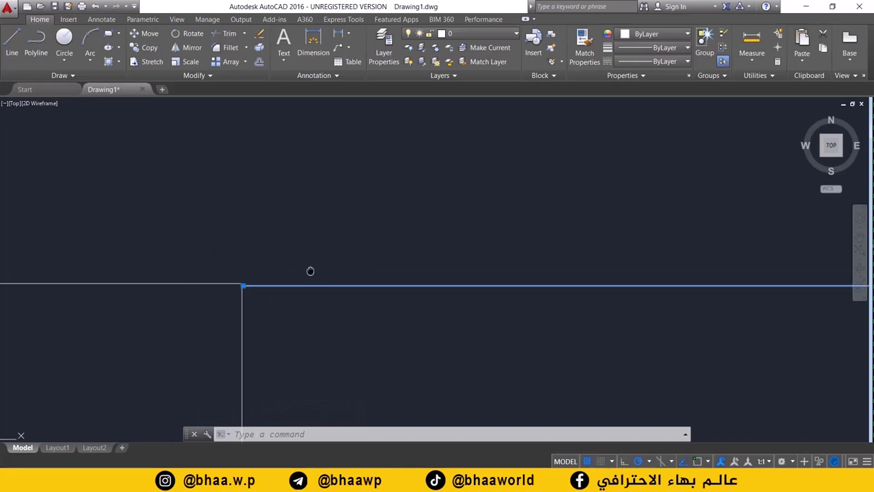
middle_click_drag(312, 269, 215, 270)
scroll(253, 279, "down", 3)
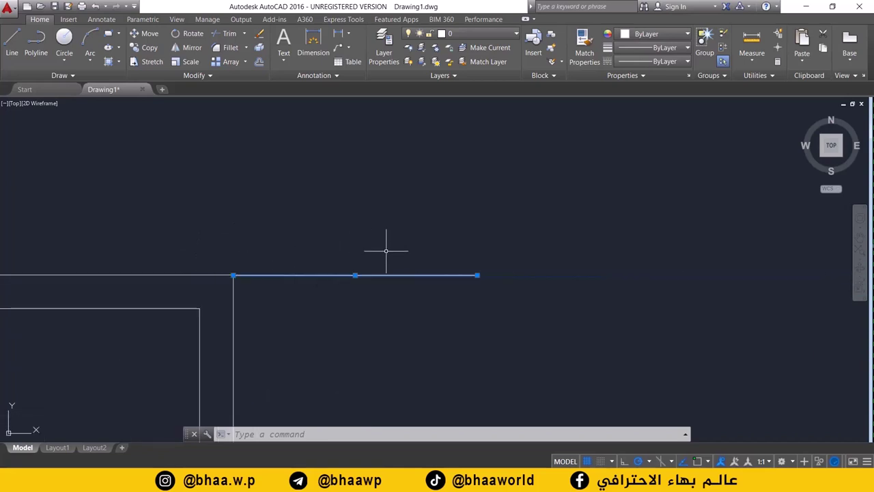
key("Delete")
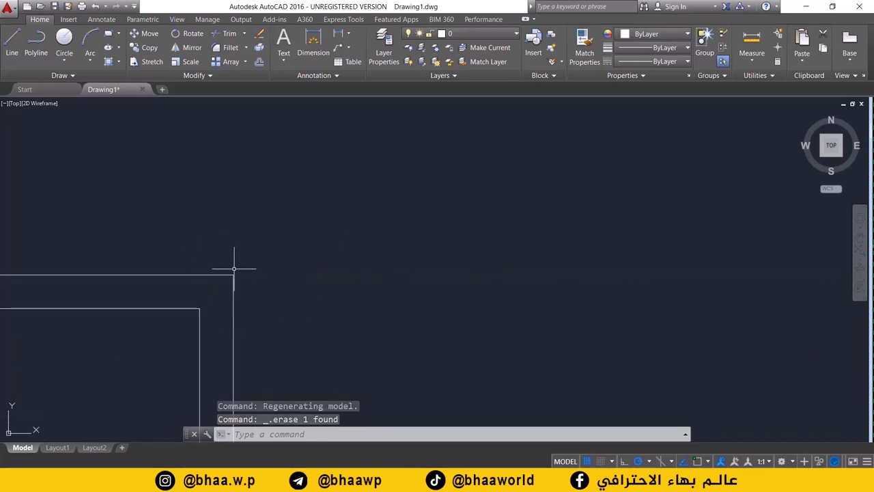
Step: Turn Endpoint, Center and Extension object snaps back on
left_click(707, 461)
left_click(719, 446)
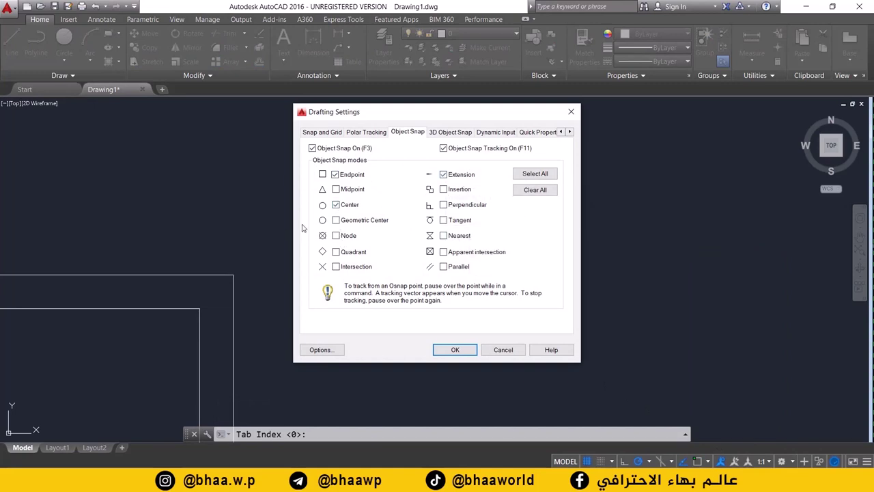
left_click(465, 354)
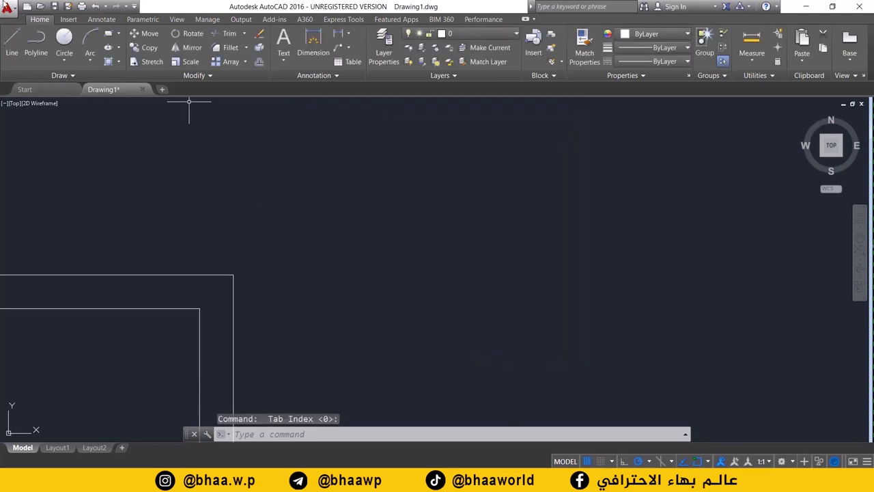
Step: Draw a trial line rightward from the outer wall's top corner along the top edge
left_click(11, 39)
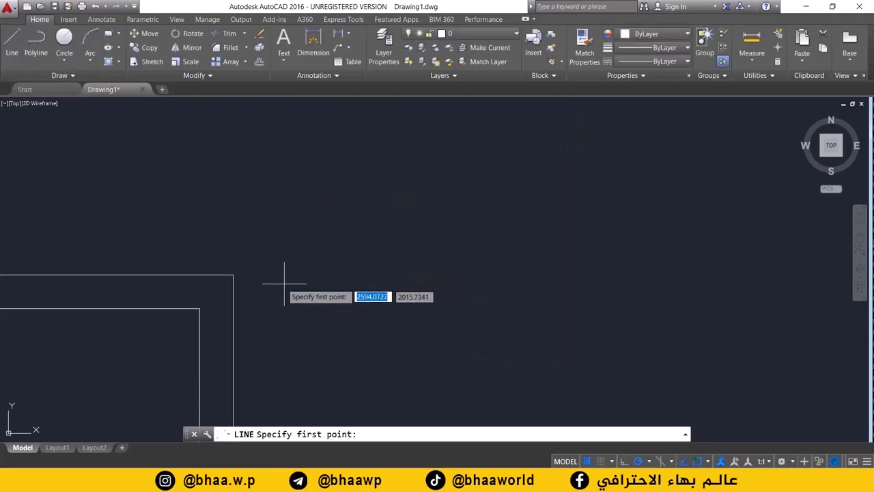
scroll(232, 275, "up", 4)
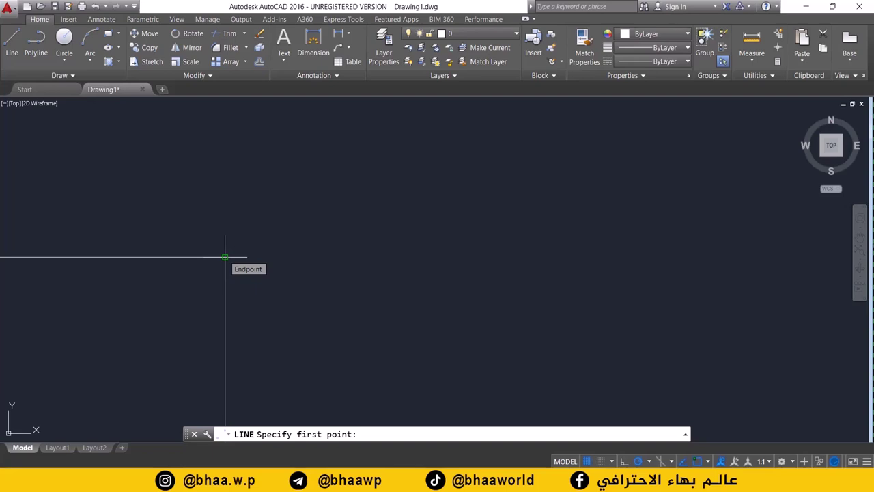
left_click(225, 258)
left_click(469, 258)
key("Return")
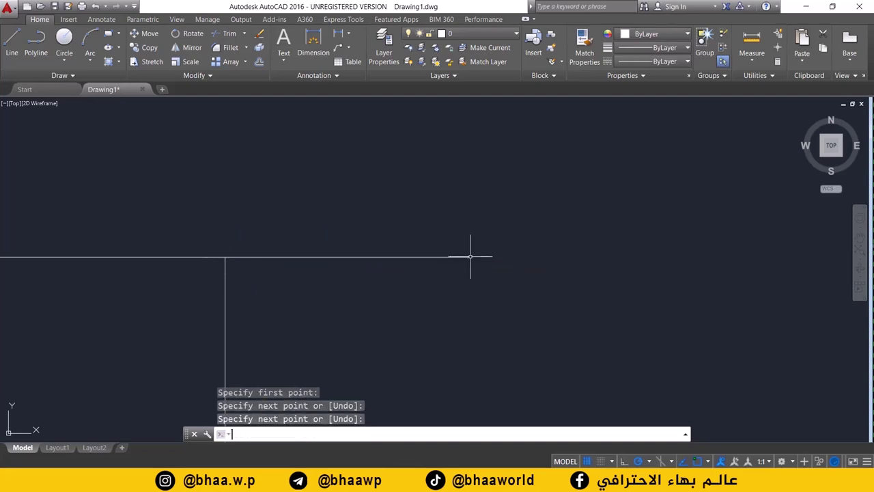
Step: Erase the short trial line and bring both wall corners into view
scroll(233, 259, "up", 3)
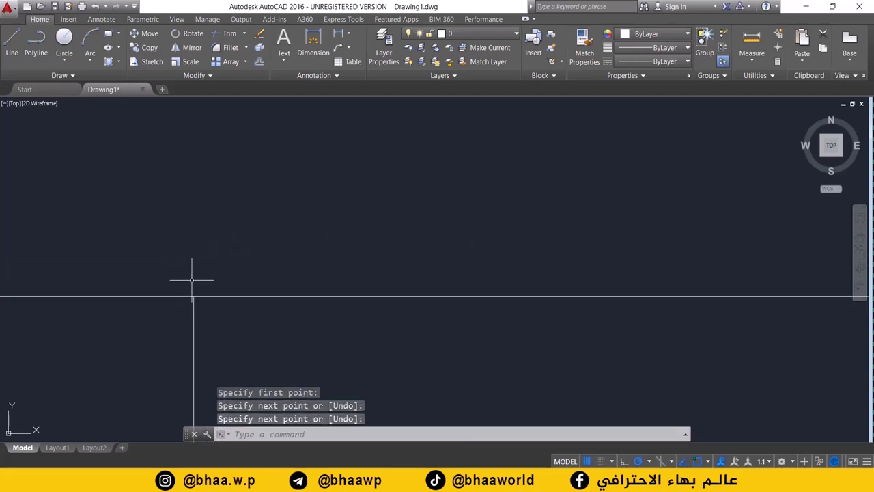
scroll(143, 292, "down", 3)
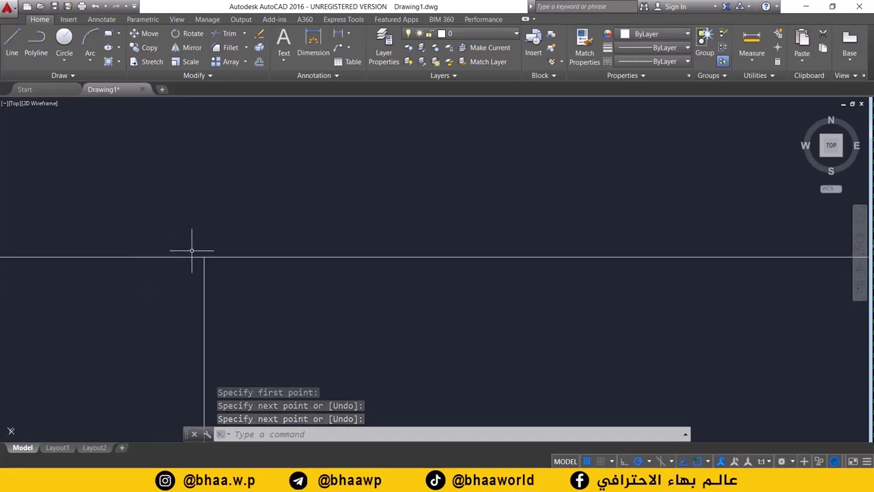
scroll(171, 280, "down", 4)
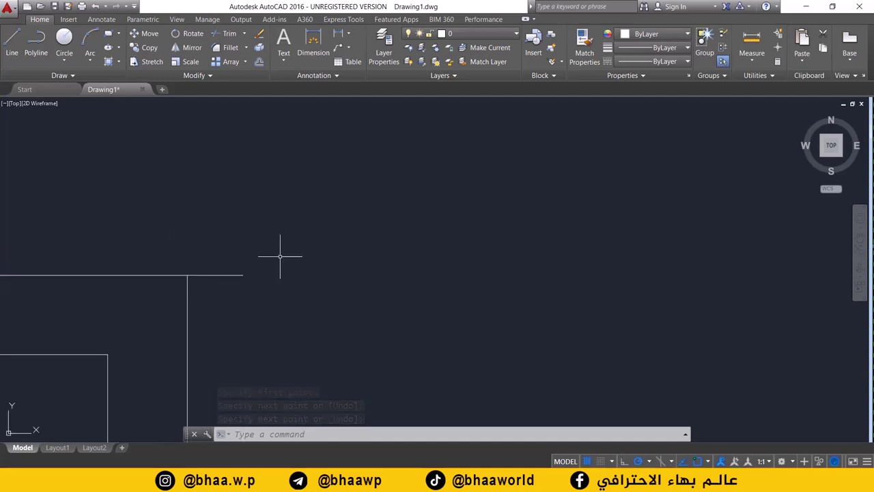
mouse_move(282, 256)
left_mouse_down()
mouse_move(220, 296)
mouse_move(221, 274)
left_mouse_up()
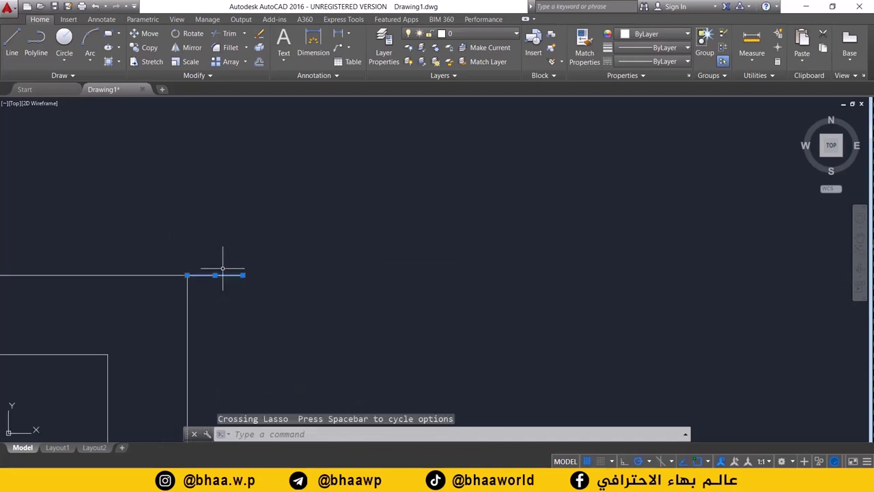
key("Delete")
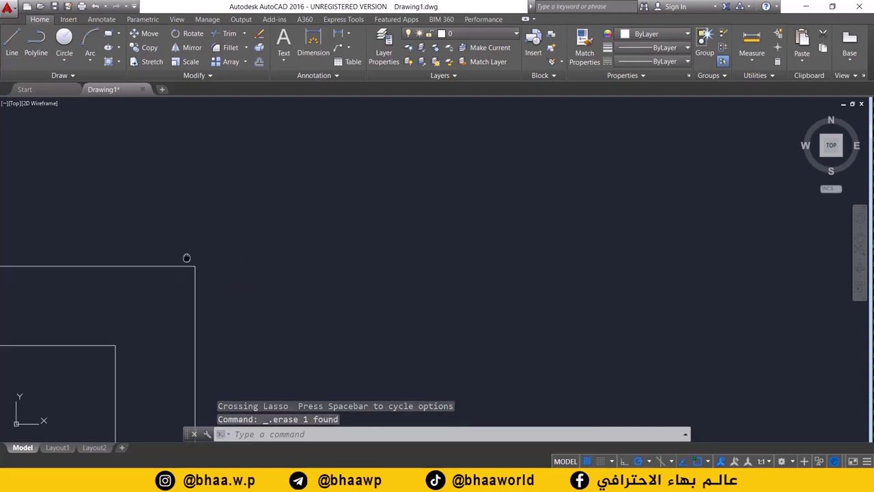
middle_click_drag(187, 255, 267, 162)
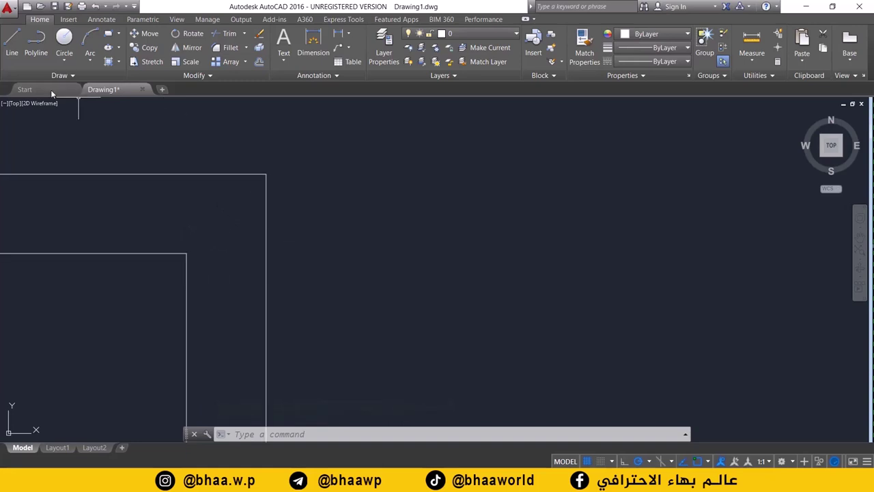
left_click(18, 43)
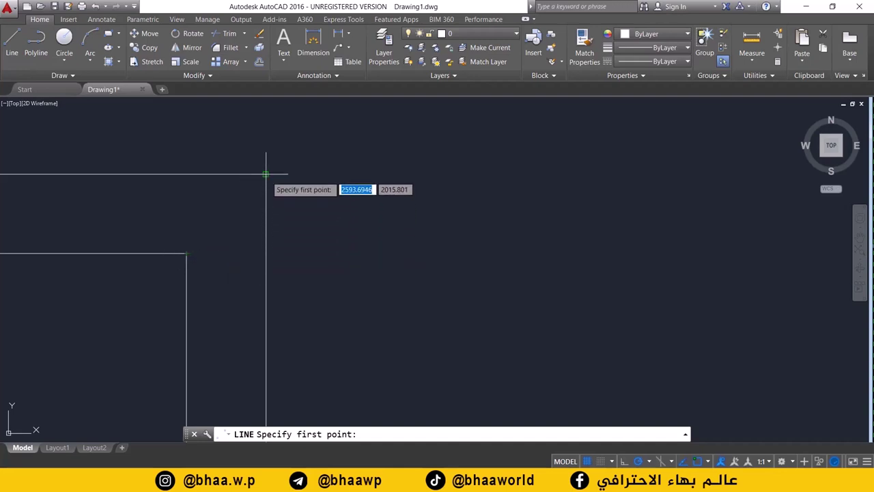
left_click(266, 253)
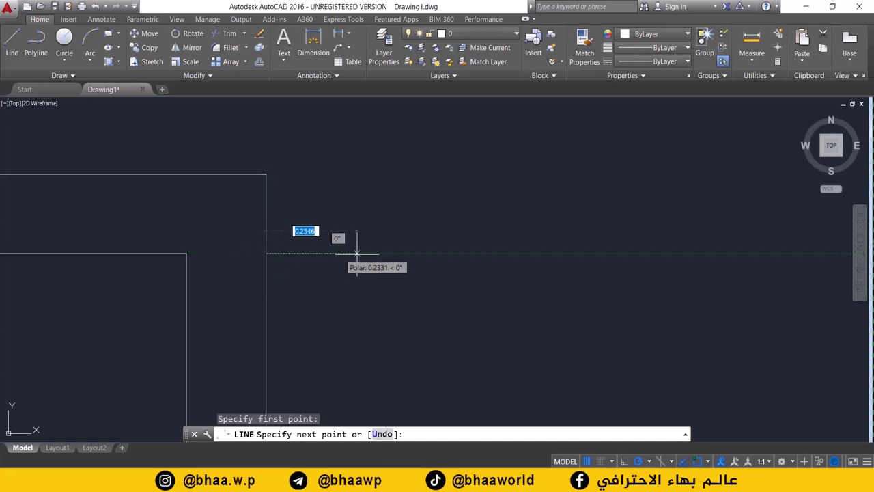
left_click(502, 254)
key("Return")
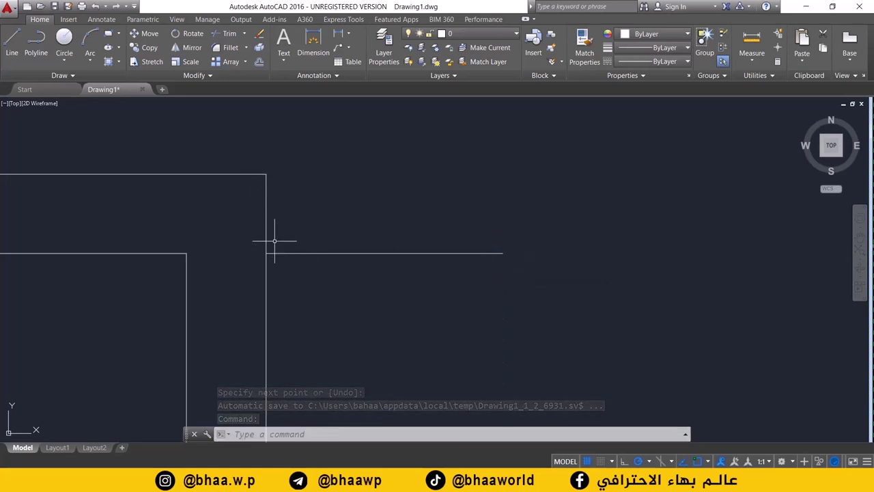
scroll(274, 246, "up", 5)
middle_click_drag(230, 171, 247, 269)
scroll(336, 285, "down", 2)
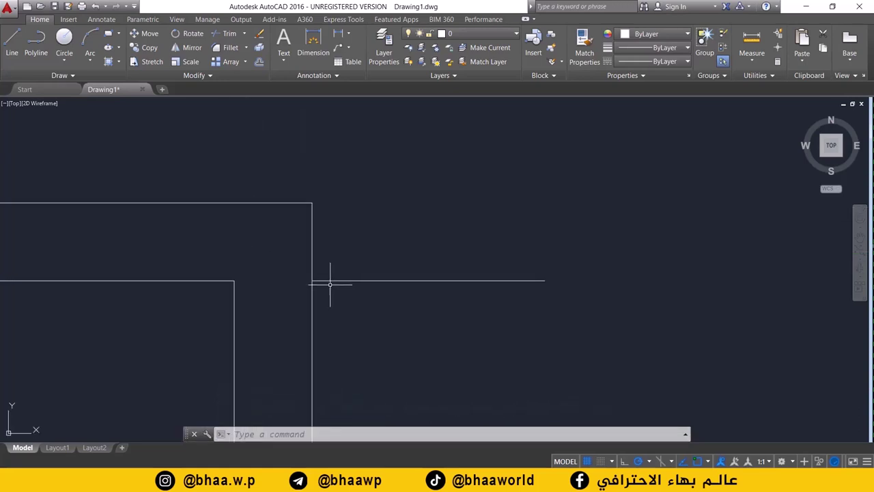
scroll(512, 250, "up", 1)
mouse_move(519, 252)
left_mouse_down()
mouse_move(477, 295)
mouse_move(429, 310)
mouse_move(423, 273)
left_mouse_up()
key("Delete")
scroll(371, 299, "down", 5)
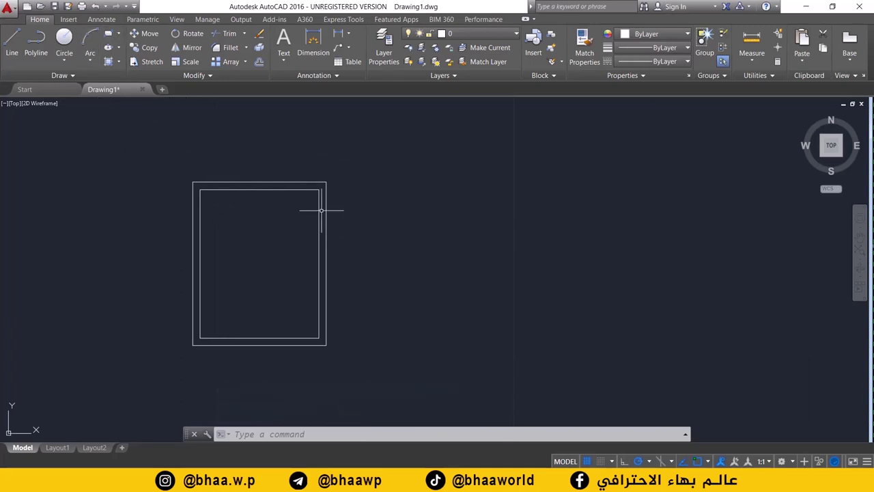
middle_click_drag(347, 243, 275, 231)
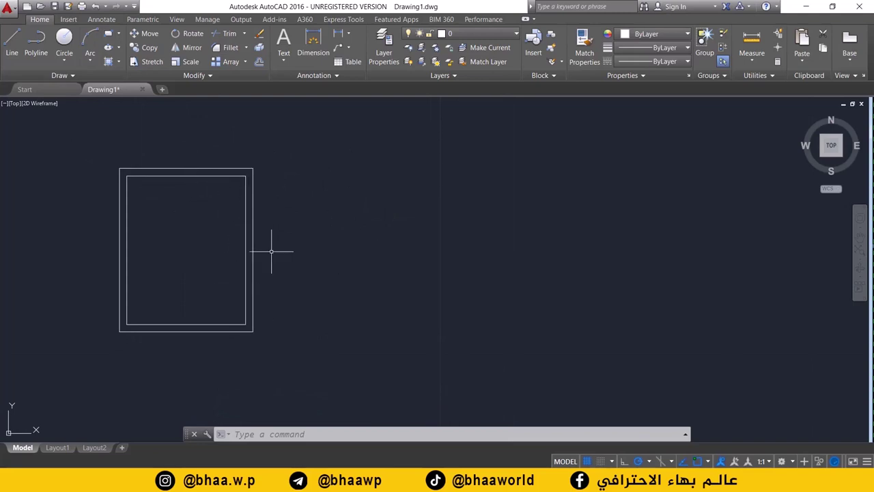
mouse_move(272, 252)
middle_mouse_down()
mouse_move(234, 236)
mouse_move(307, 214)
middle_mouse_up()
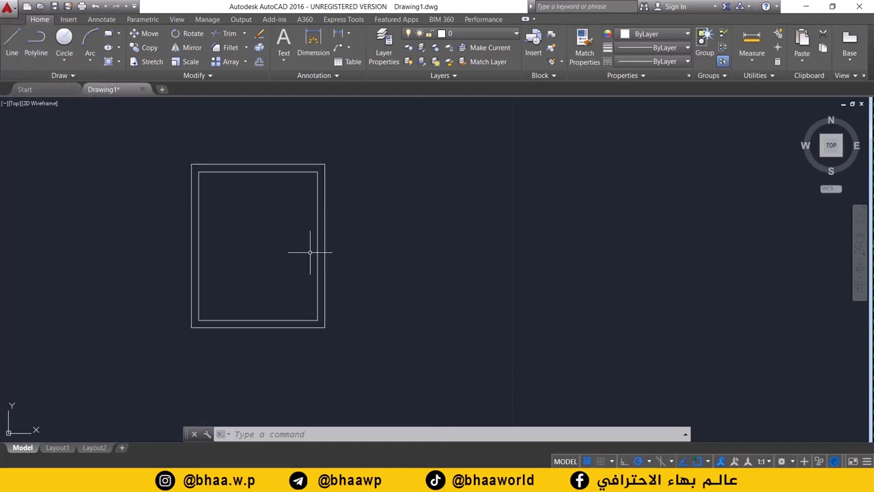
Step: Draw a closed 4 by 5 rectangle of lines to the right of the double-walled room
left_click(11, 43)
middle_click_drag(353, 157, 191, 201)
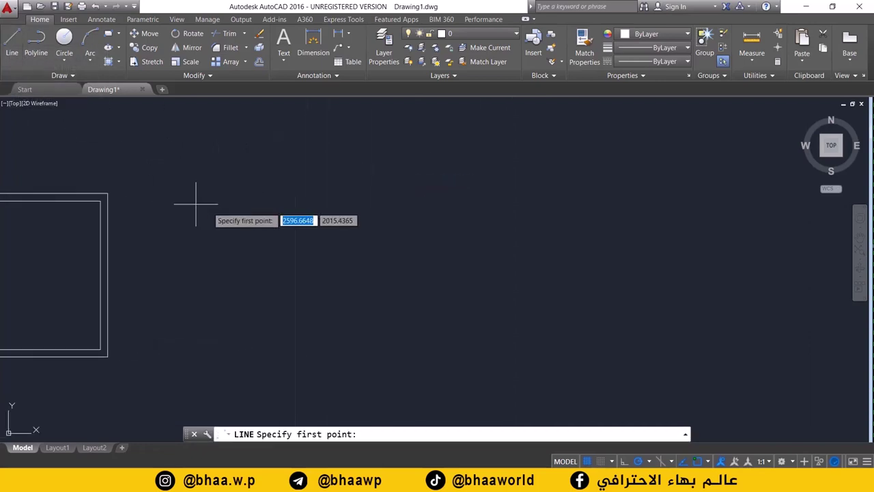
left_click(239, 199)
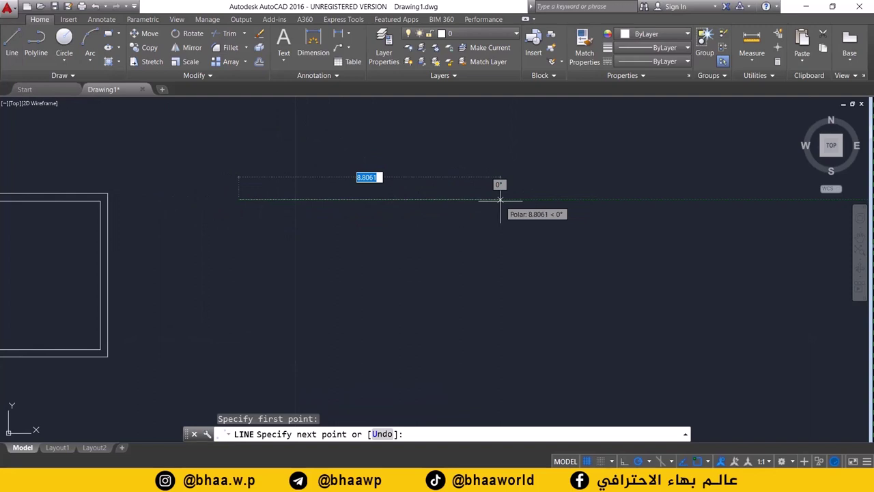
type("4")
key("Return")
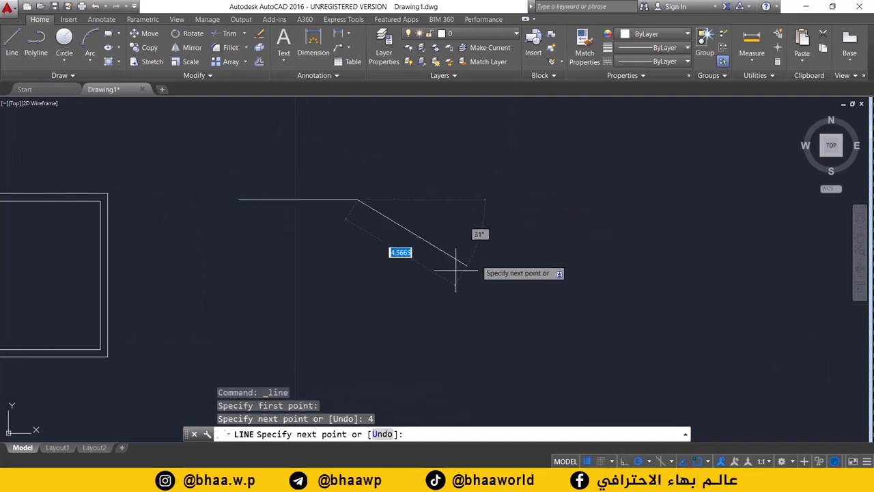
type("5")
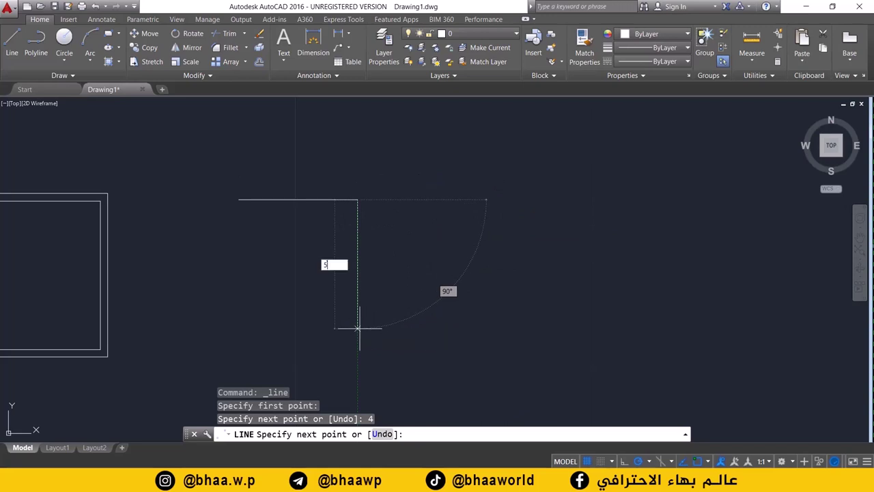
key("Return")
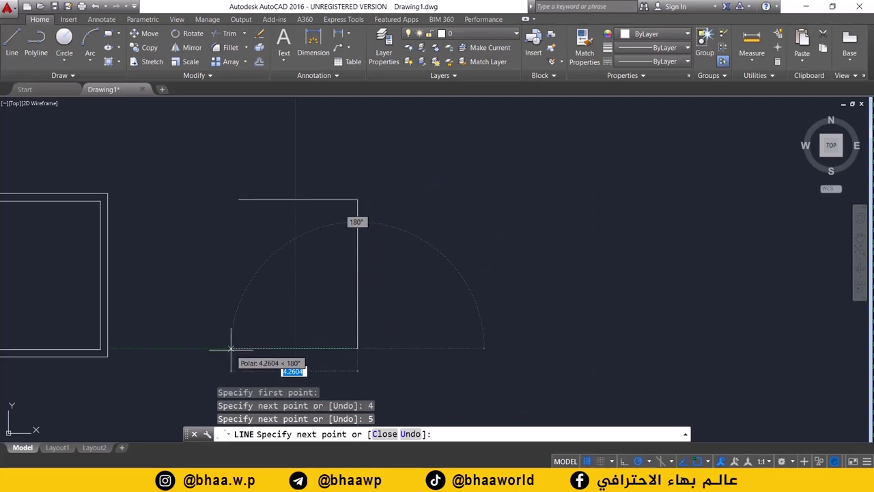
type("5")
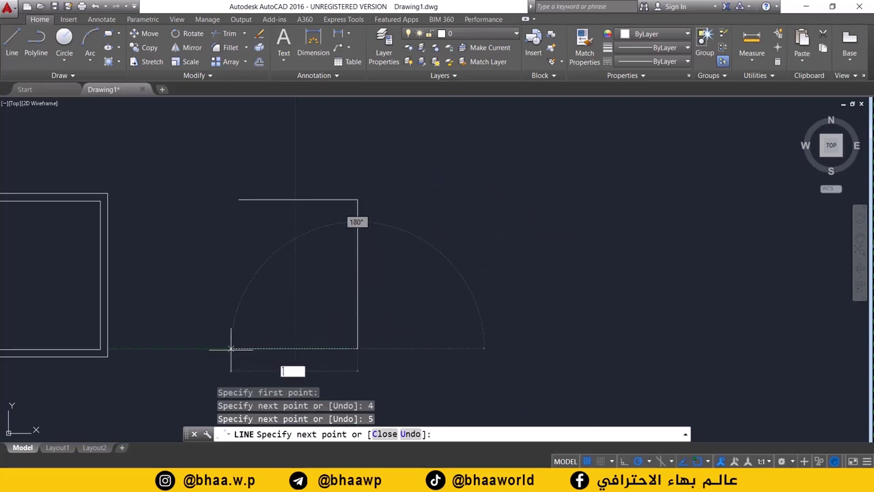
key("Return")
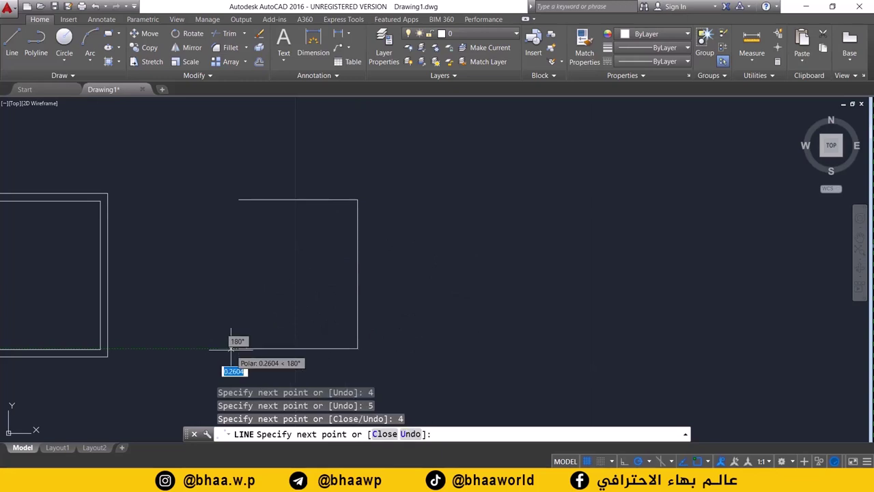
left_click(242, 200)
key("Return")
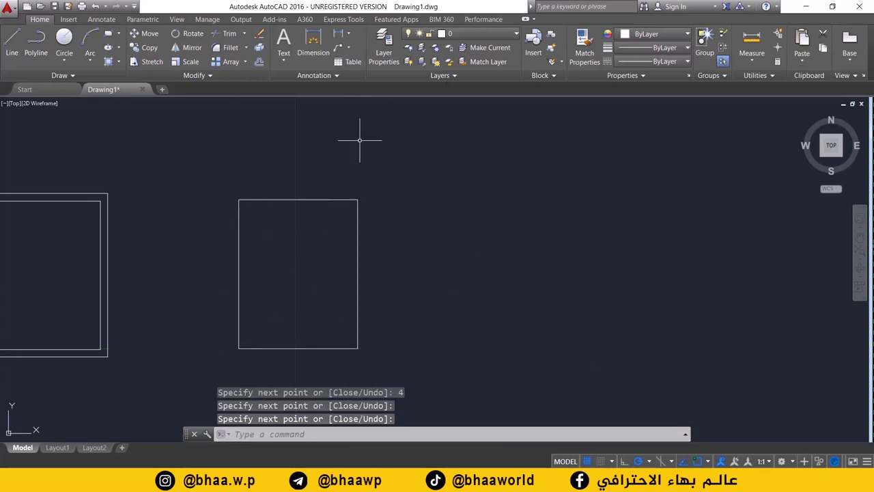
Step: Offset the new room's bottom, right, top and left edges 0.25 outward
left_click(259, 61)
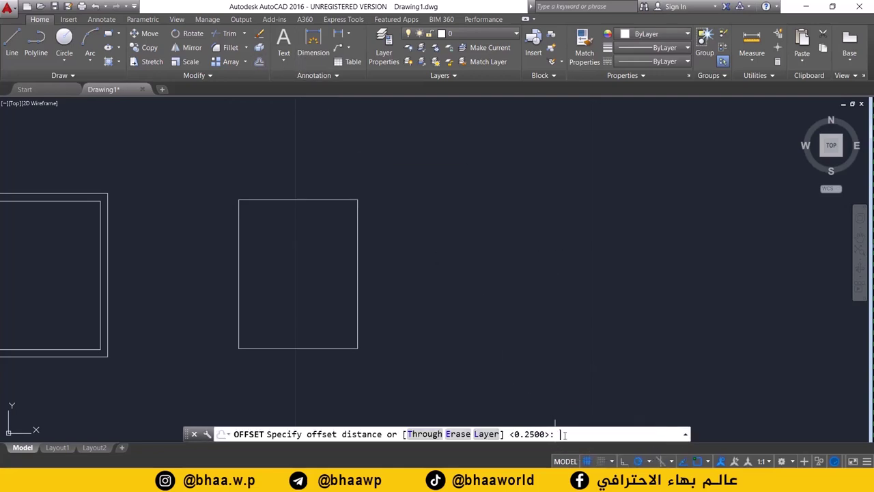
type("0.25")
key("Return")
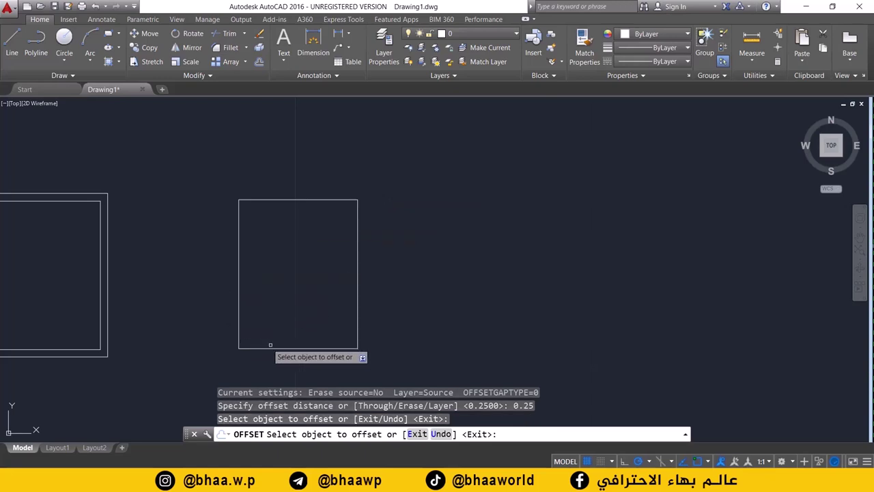
left_click(271, 347)
left_click(266, 369)
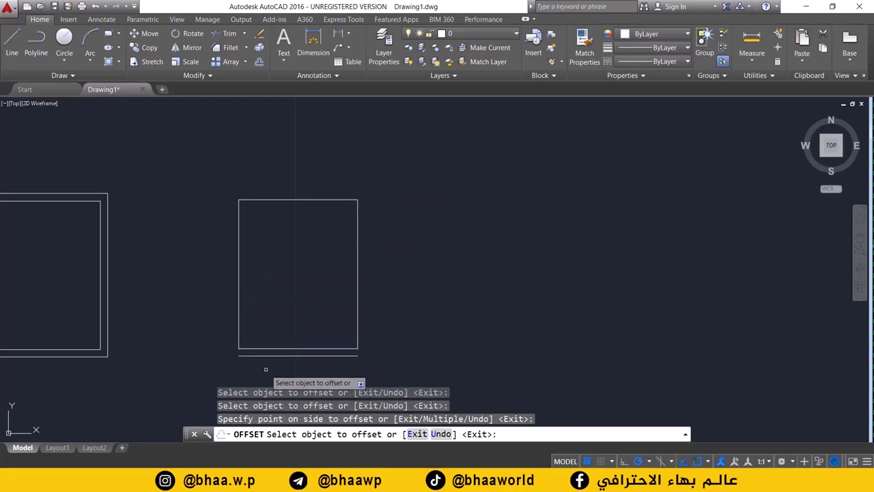
left_click(358, 307)
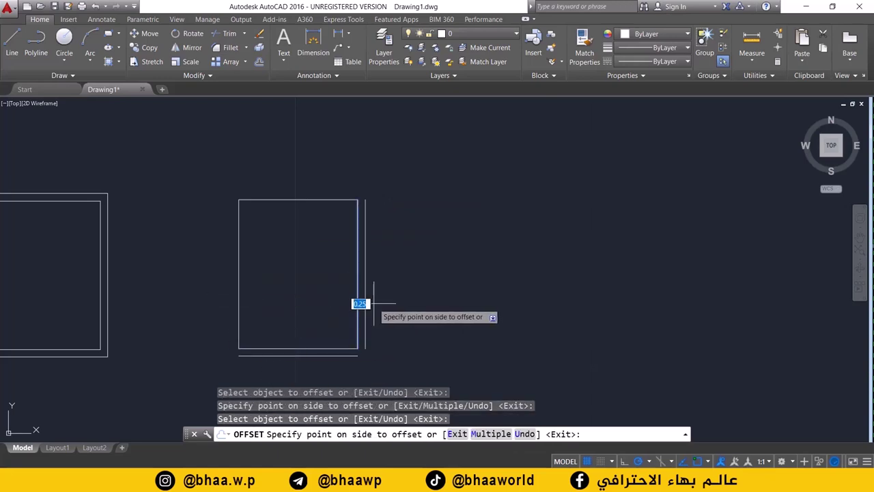
left_click(373, 303)
left_click(313, 199)
left_click(308, 185)
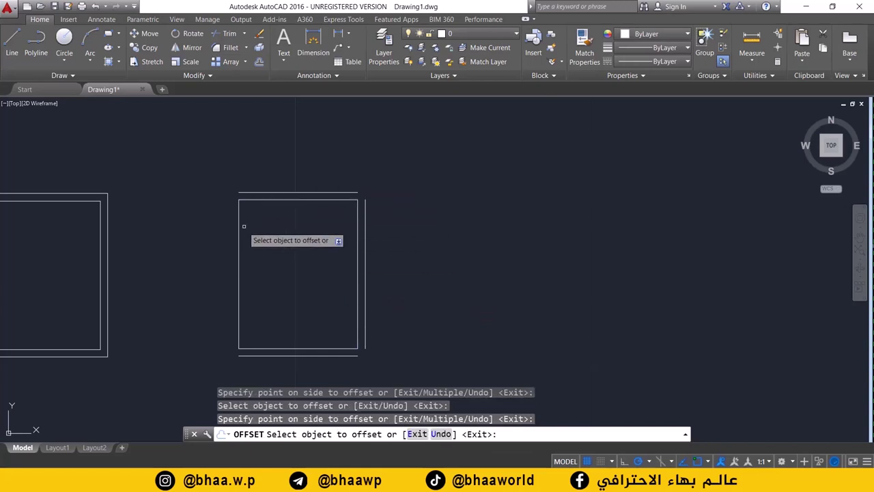
left_click(239, 236)
left_click(225, 230)
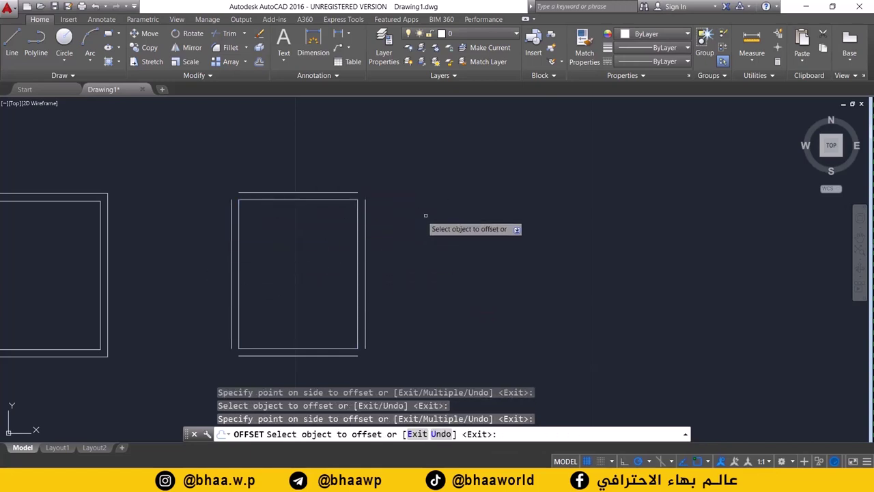
scroll(351, 223, "up", 1)
scroll(369, 239, "up", 2)
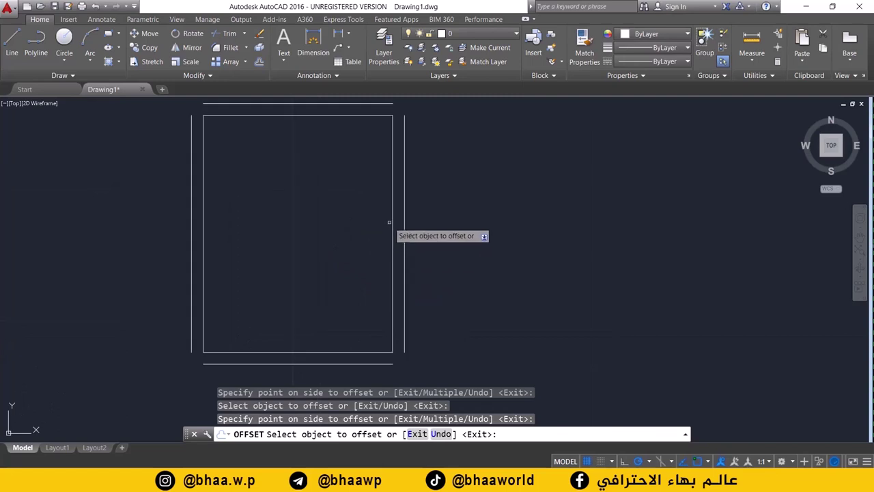
scroll(351, 252, "down", 2)
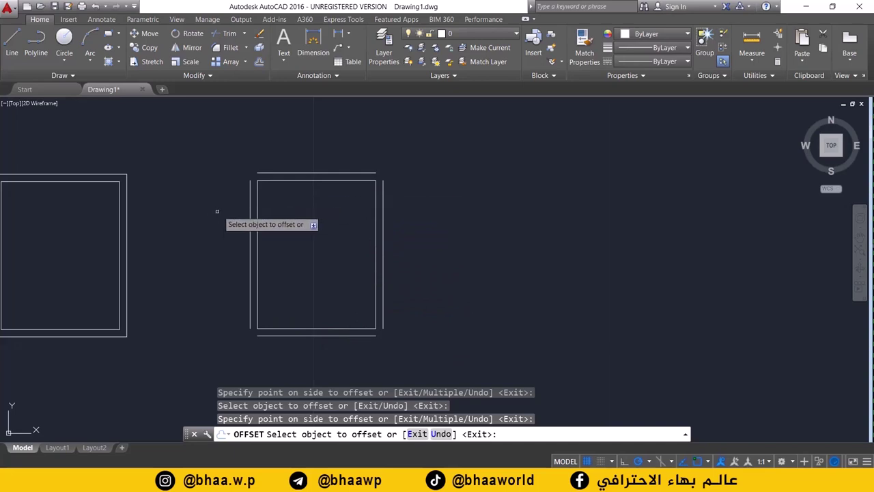
key("Escape")
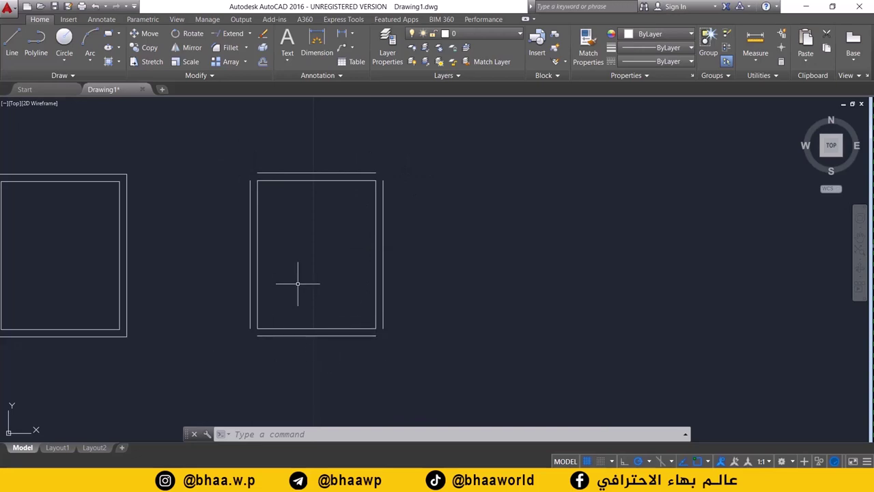
Step: Undo the outer offset lines around the new room
key("ctrl+z")
key("ctrl+z")
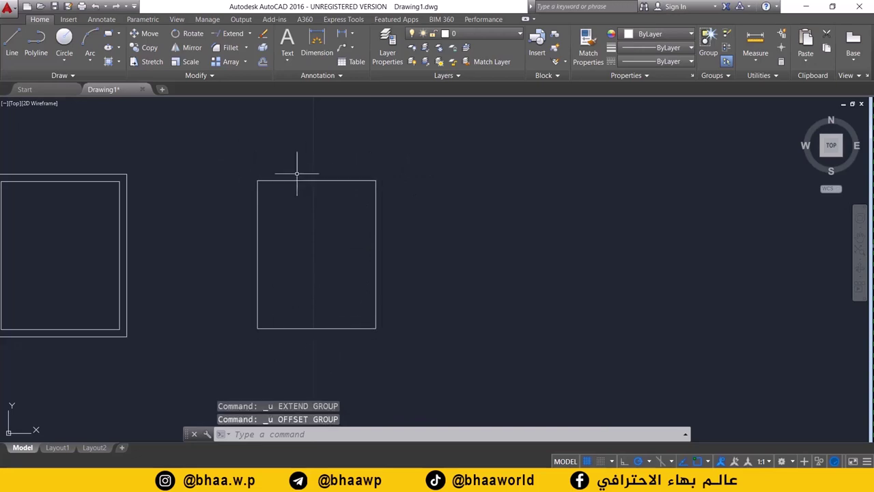
left_click(320, 181)
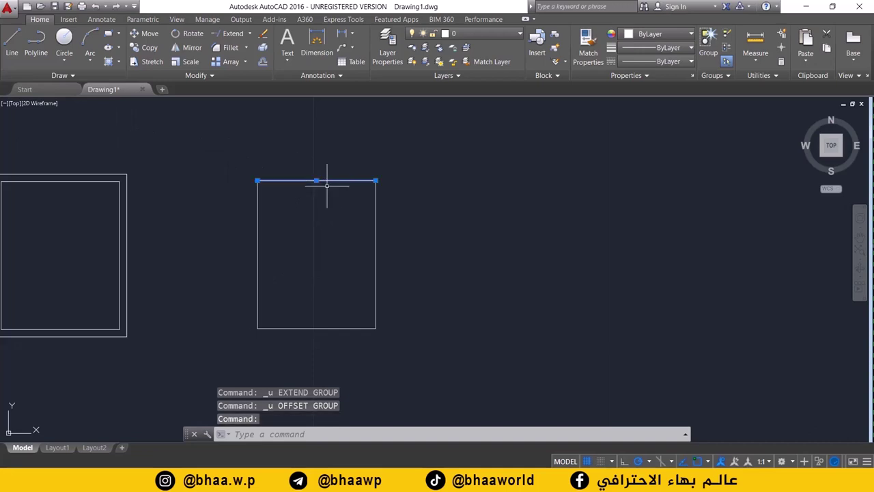
left_click(258, 224)
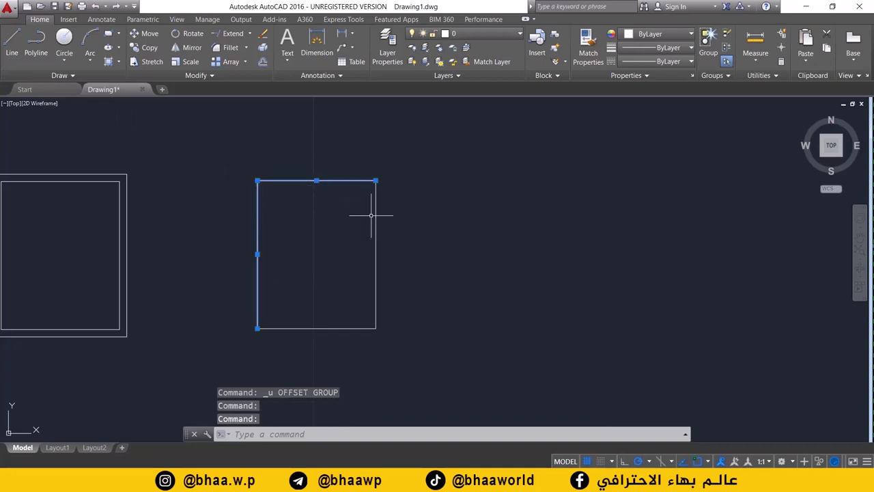
key("Escape")
Step: Join the middle rectangle's four lines into a single polyline with Join
key("Escape")
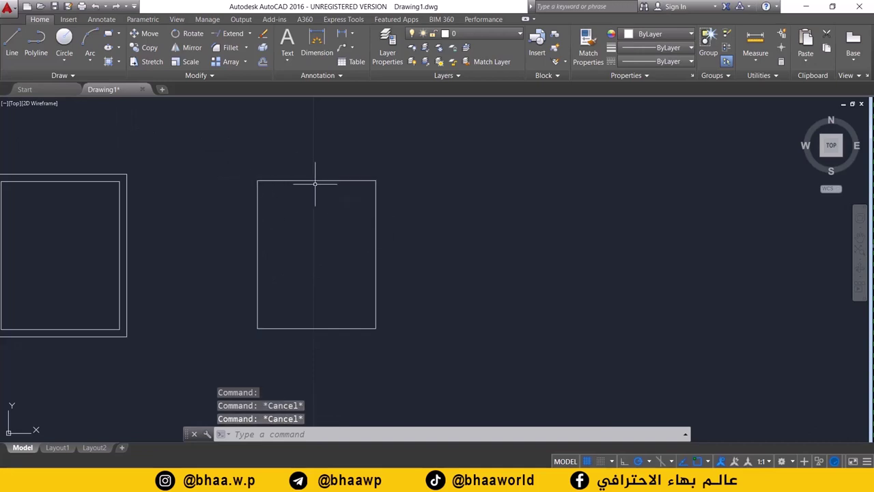
mouse_move(439, 162)
left_mouse_down()
mouse_move(248, 230)
mouse_move(238, 357)
mouse_move(390, 238)
mouse_move(246, 150)
mouse_move(298, 357)
mouse_move(343, 156)
mouse_move(371, 238)
left_mouse_up()
key("Escape")
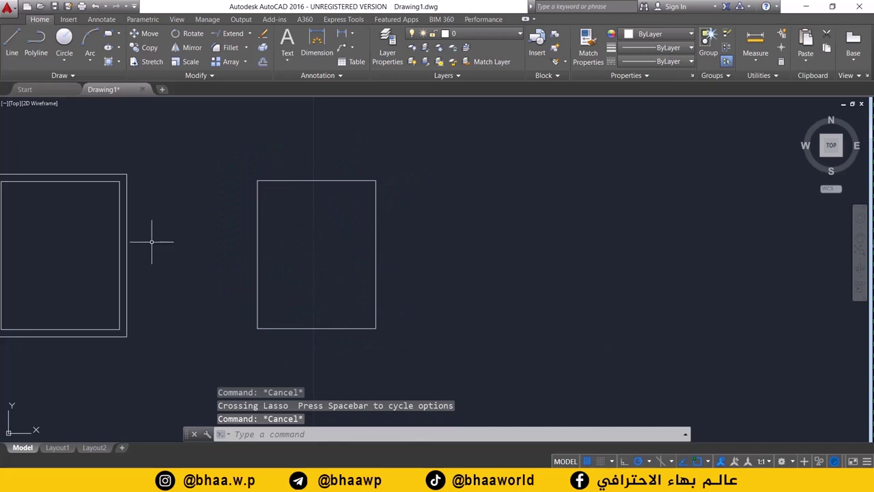
mouse_move(413, 164)
left_mouse_down()
mouse_move(297, 219)
mouse_move(251, 261)
mouse_move(292, 367)
mouse_move(414, 315)
mouse_move(377, 186)
mouse_move(267, 156)
mouse_move(198, 195)
mouse_move(226, 317)
mouse_move(315, 353)
mouse_move(422, 321)
left_mouse_up()
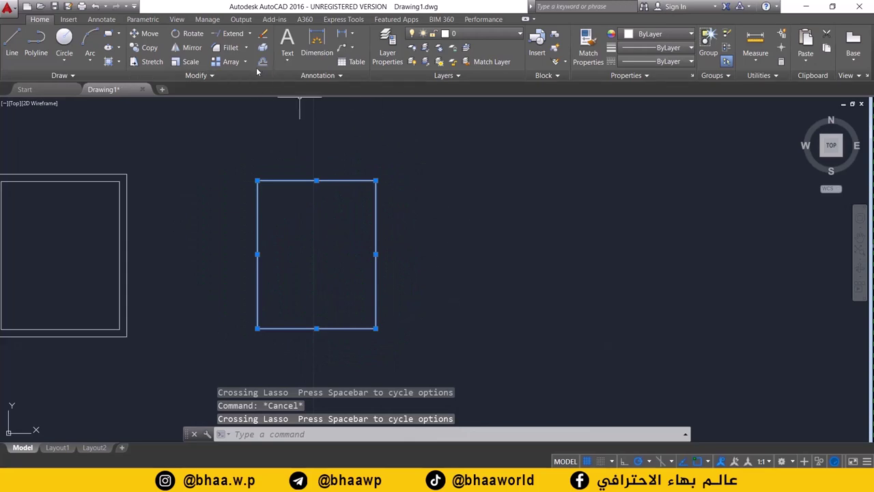
left_click(232, 76)
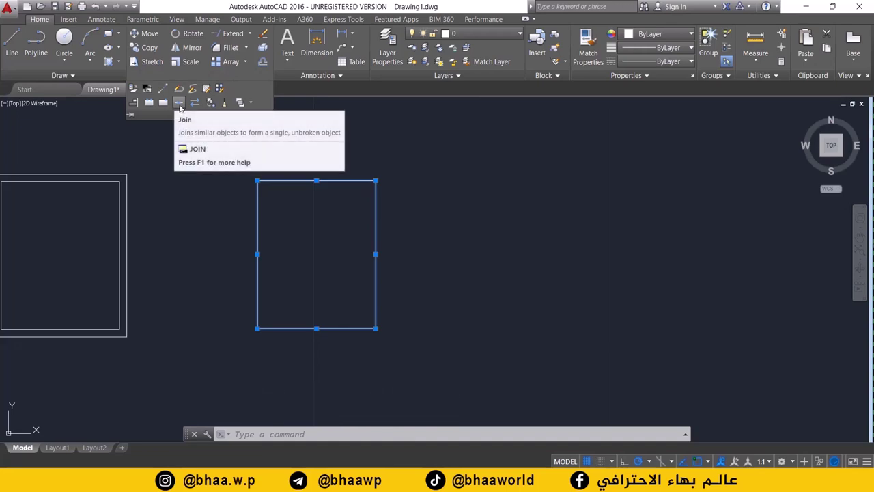
left_click(179, 105)
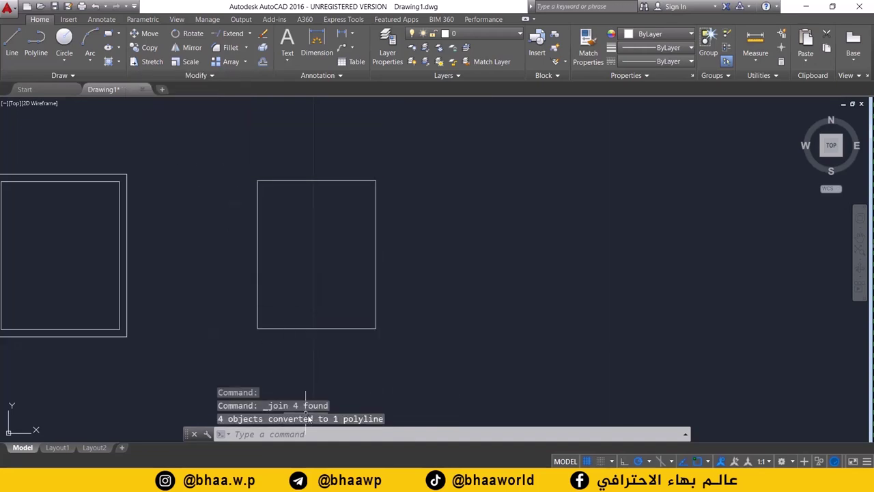
left_click(311, 180)
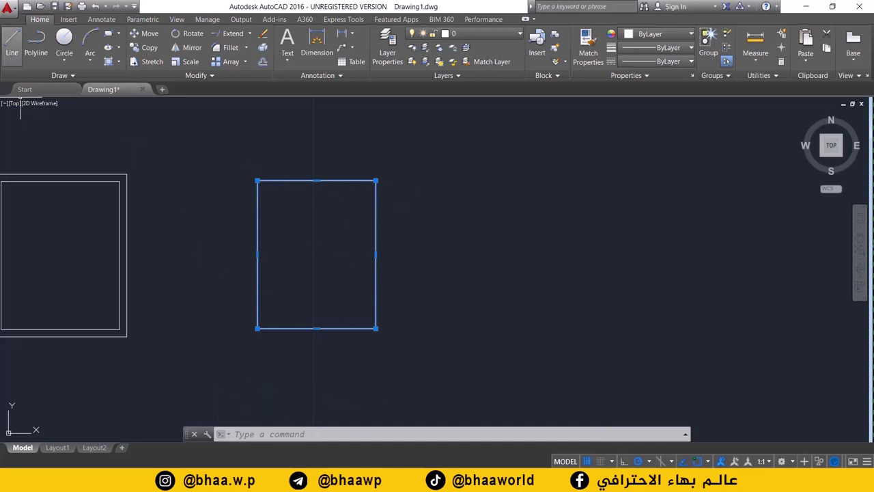
Step: Offset the joined middle rectangle 0.25 outward to form its outer wall line
left_click(261, 64)
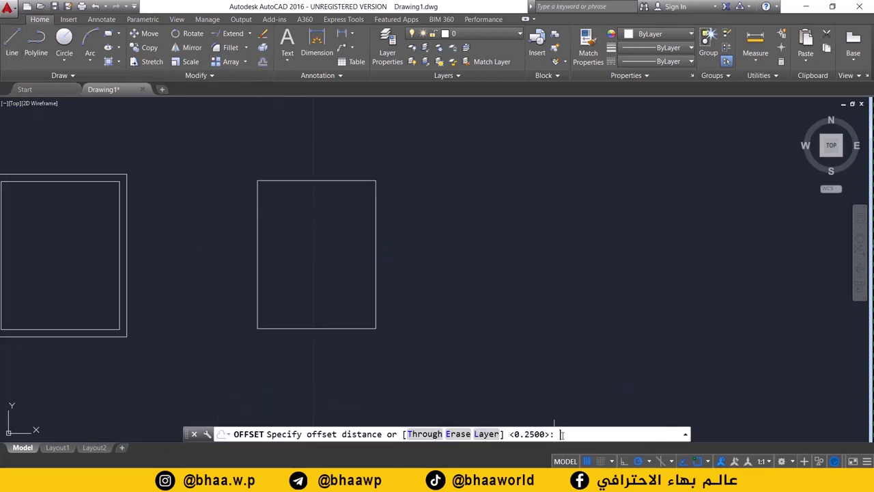
type("0.25")
key("Return")
left_click(376, 328)
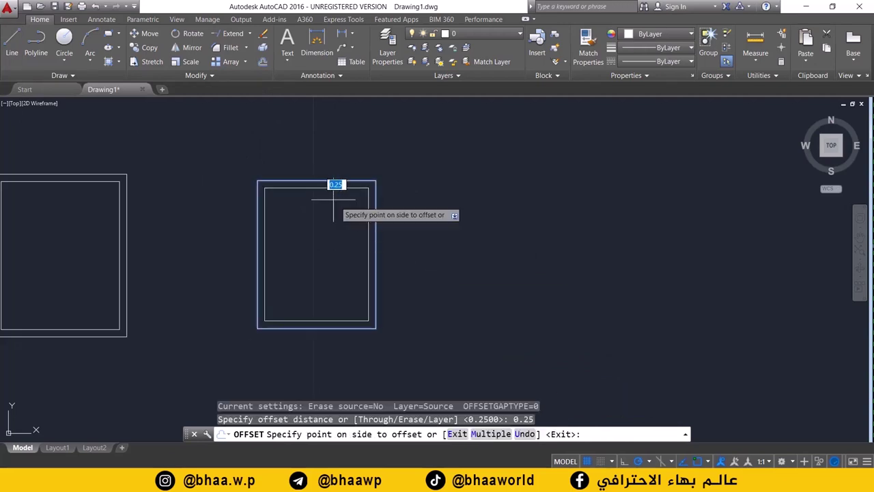
left_click(319, 164)
middle_click_drag(204, 215, 328, 219)
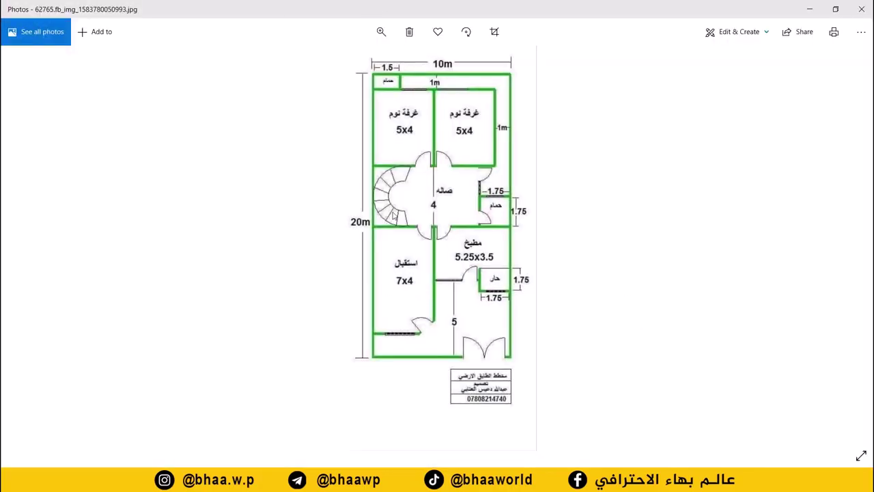
Step: Zoom and pan the reference floor-plan image to read the bedroom, kitchen and reception sizes
scroll(450, 172, "up", 5)
scroll(439, 262, "down", 3)
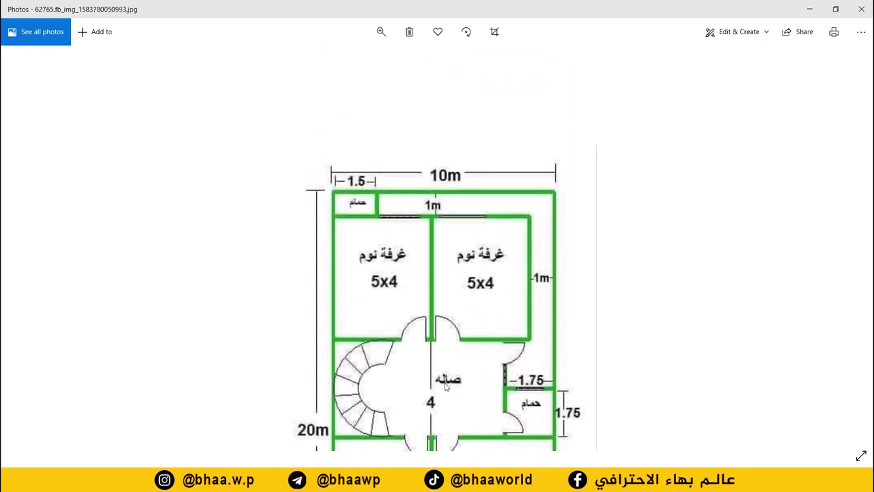
scroll(439, 263, "up", 2)
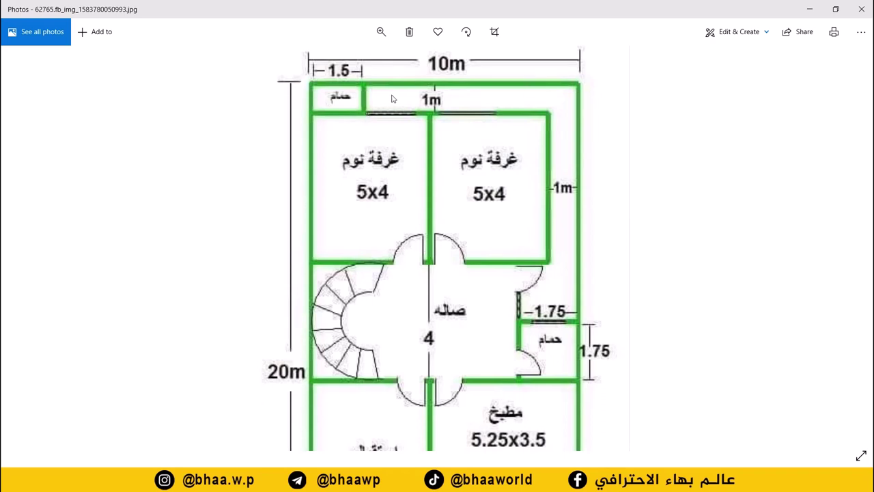
scroll(354, 80, "up", 1)
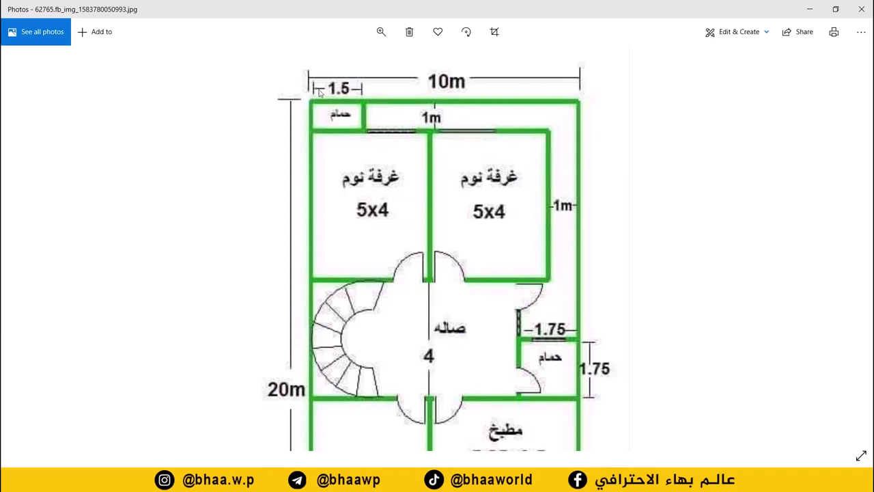
scroll(291, 292, "down", 3)
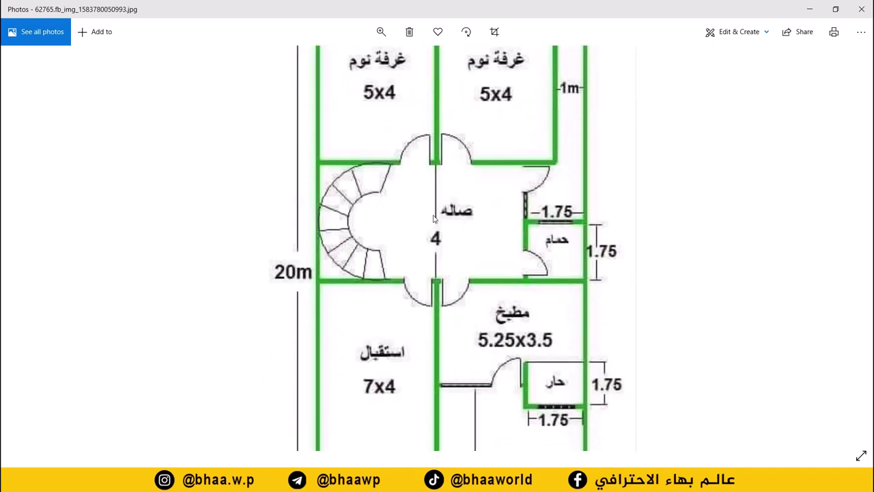
scroll(390, 394, "up", 3)
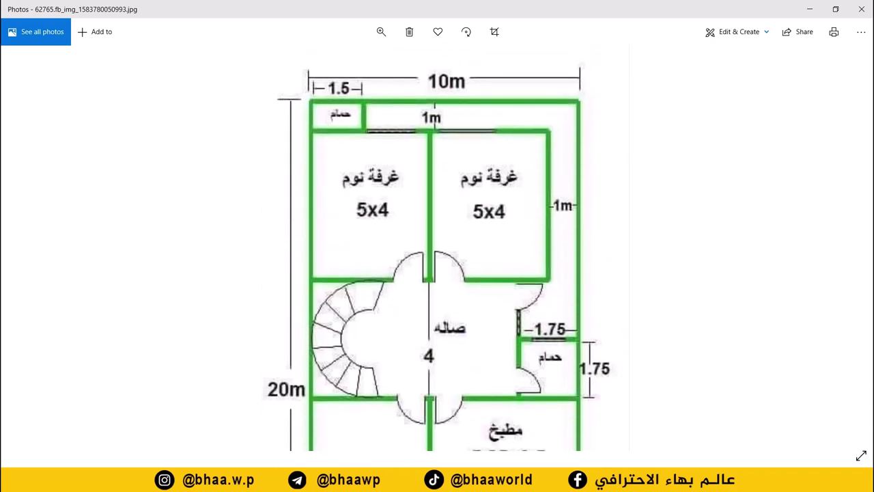
scroll(346, 328, "up", 1)
scroll(314, 274, "down", 1)
left_click_drag(401, 274, 335, 169)
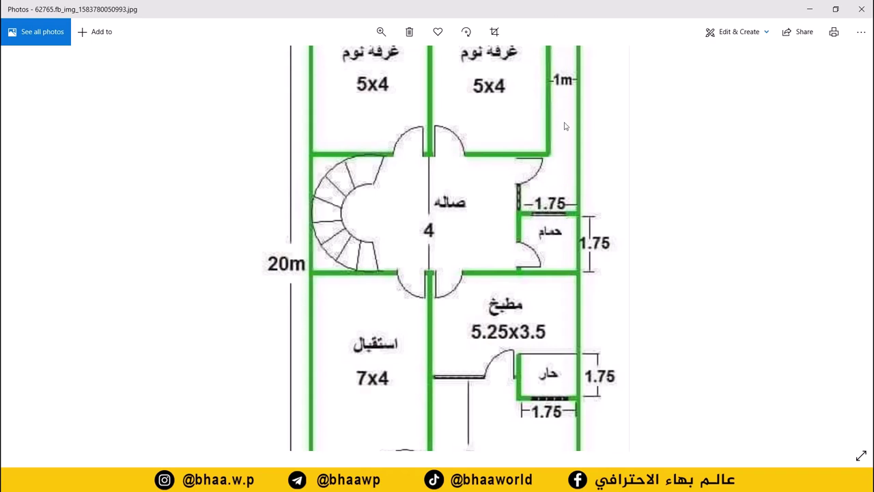
scroll(526, 266, "down", 2)
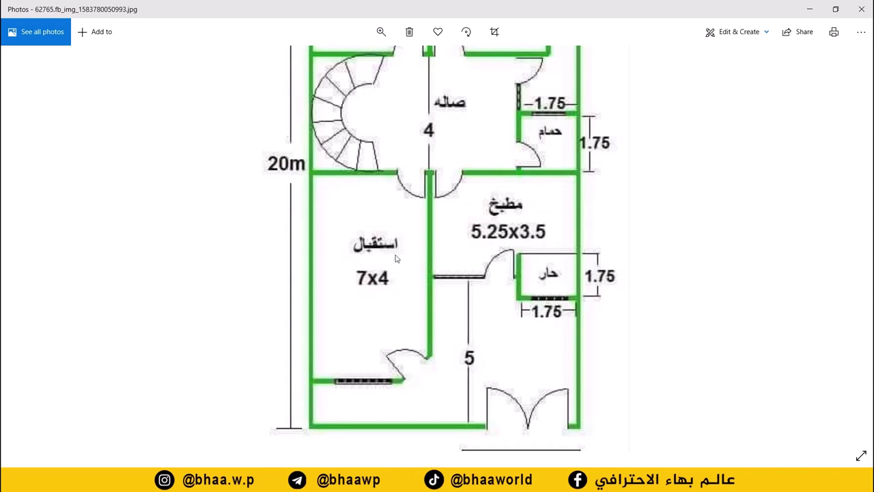
scroll(395, 258, "up", 5)
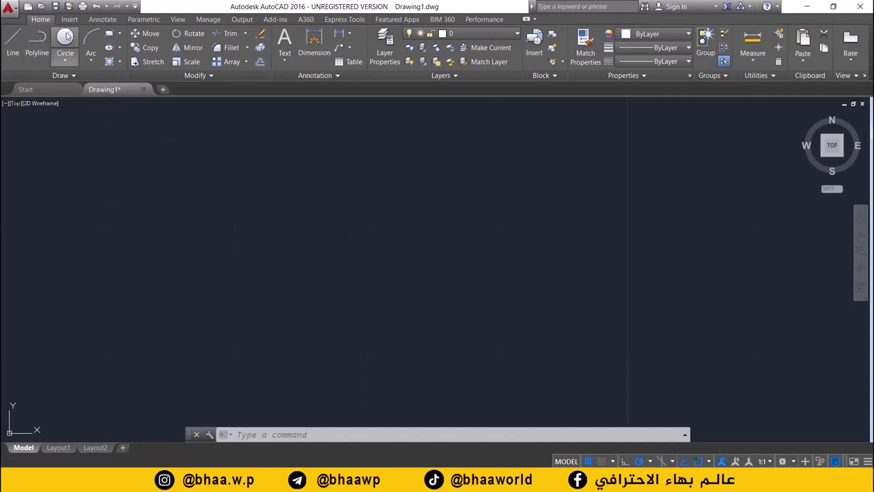
Step: Draw a 4 by 5 bedroom rectangle using the Rectangle command's Dimensions option
left_click(108, 35)
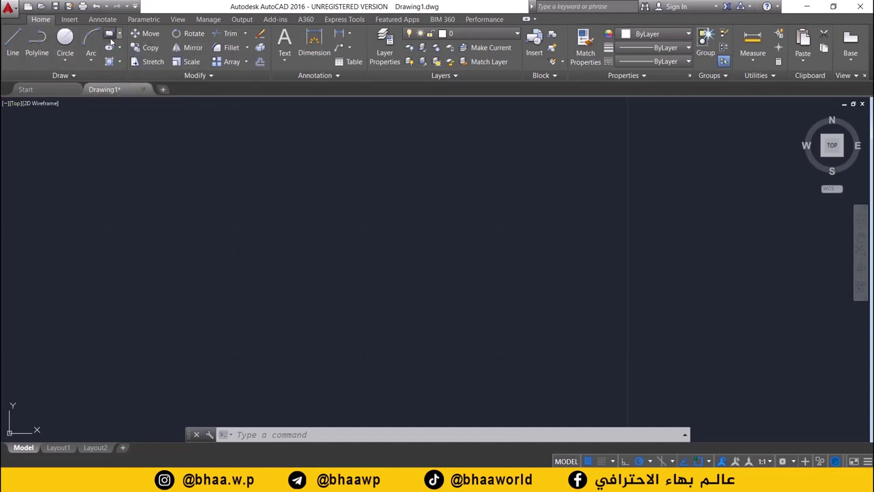
left_click(247, 207)
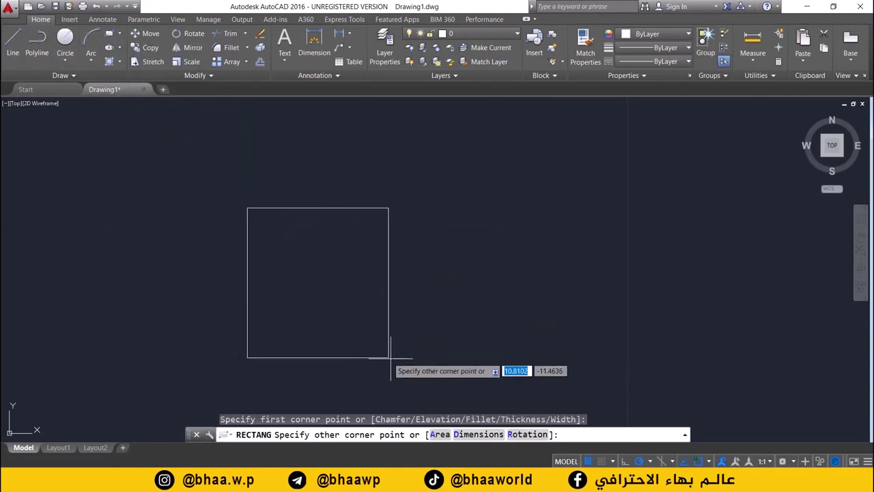
left_click(478, 434)
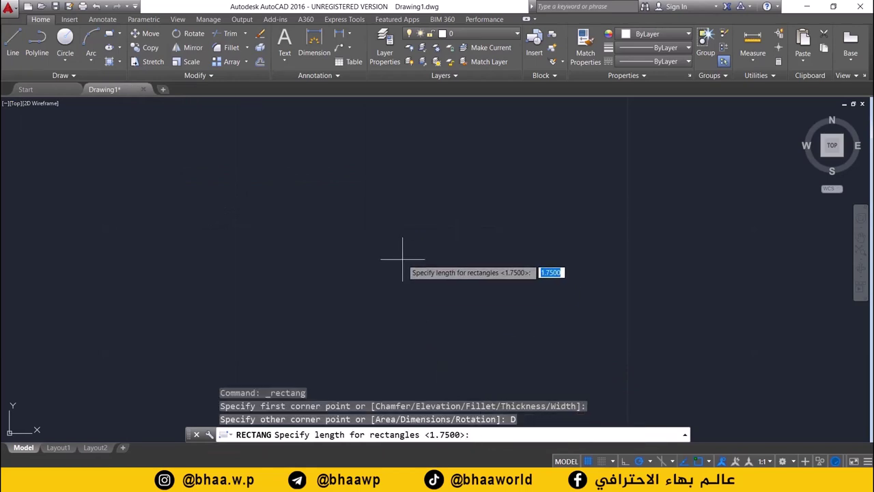
key("Return")
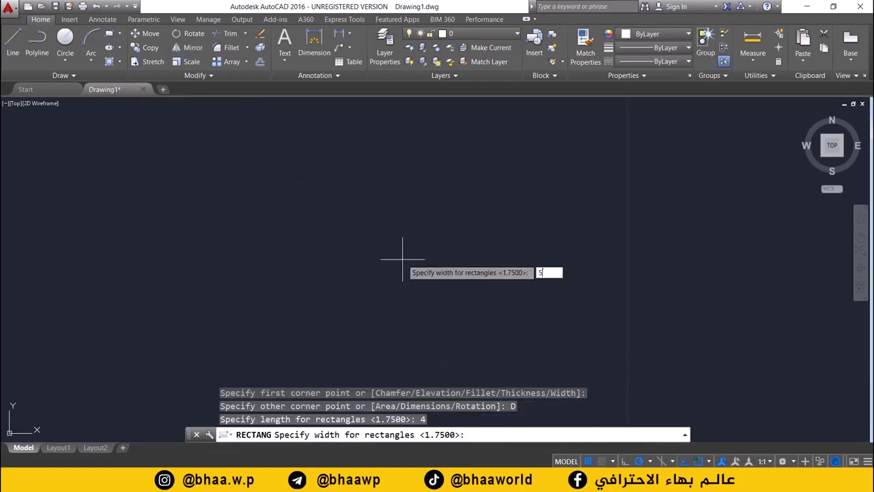
key("Return")
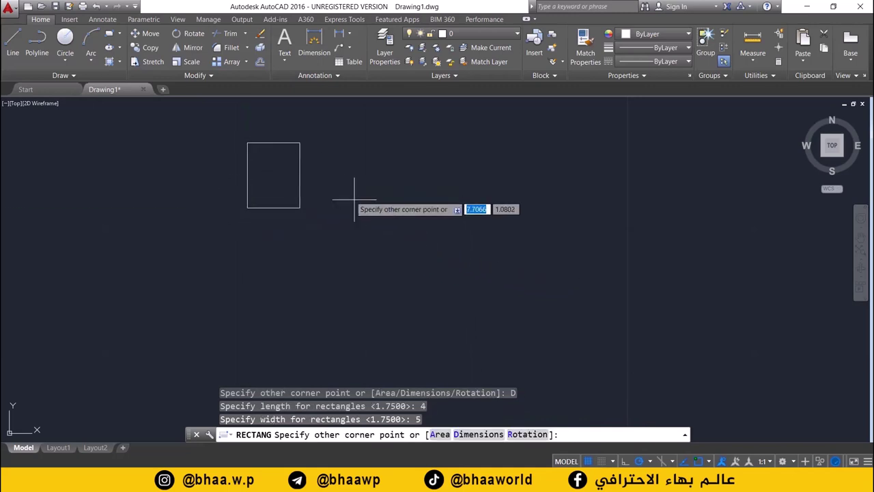
left_click(276, 233)
mouse_move(255, 220)
middle_mouse_down()
mouse_move(287, 236)
mouse_move(337, 196)
mouse_move(335, 244)
middle_mouse_up()
scroll(296, 250, "up", 2)
scroll(335, 212, "up", 2)
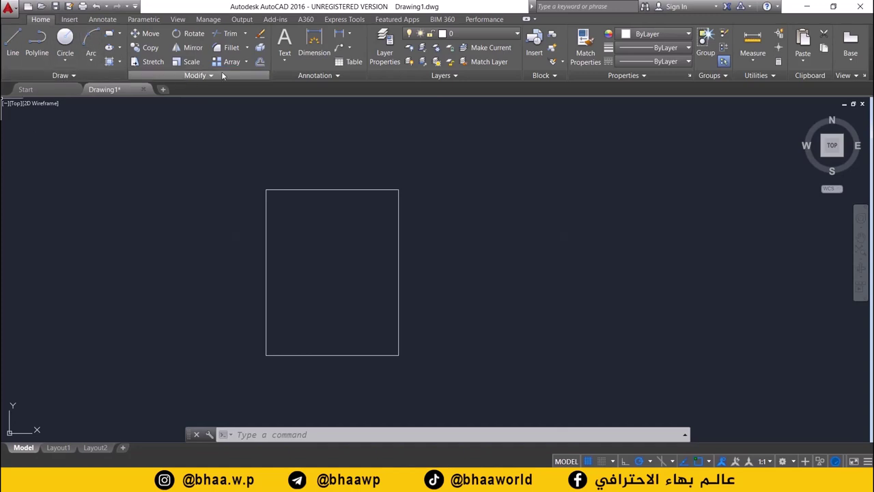
Step: Offset the 4 by 5 bedroom rectangle 0.25 outward as its outer wall
left_click(260, 62)
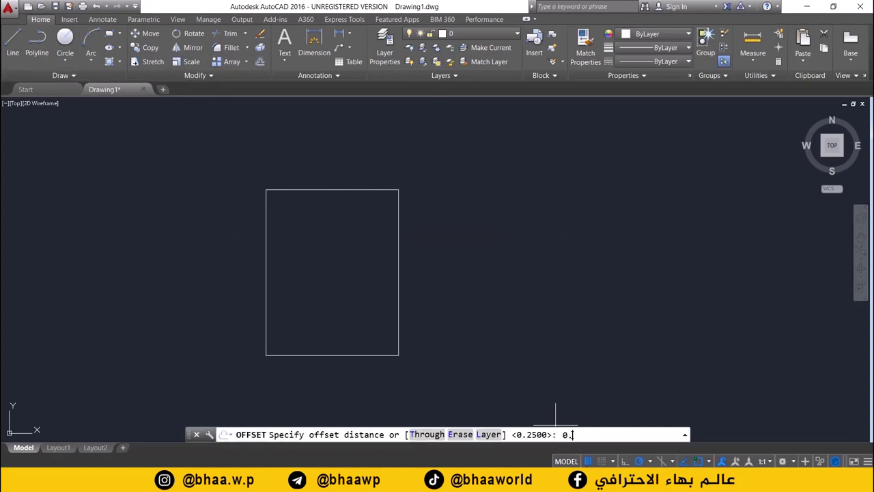
key("Return")
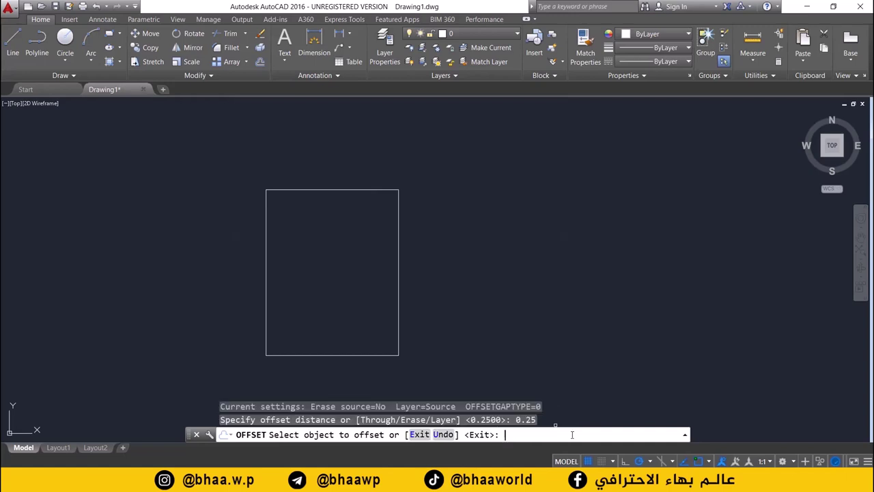
left_click(334, 189)
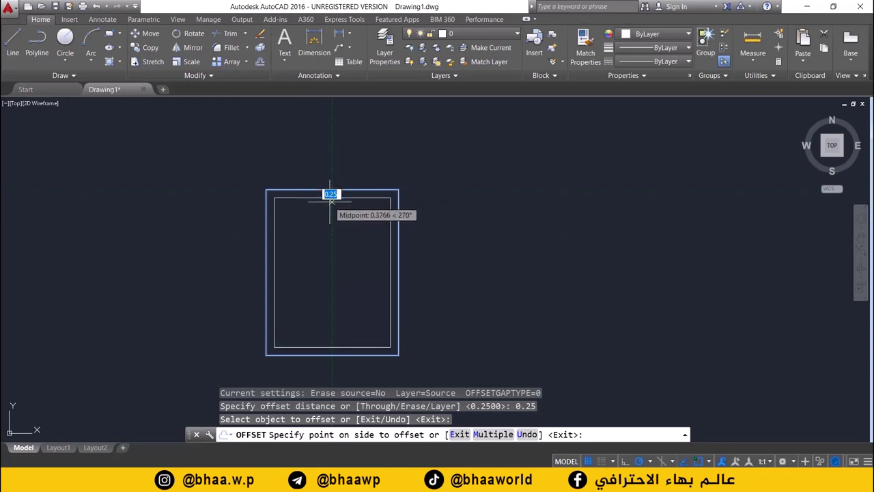
left_click(324, 162)
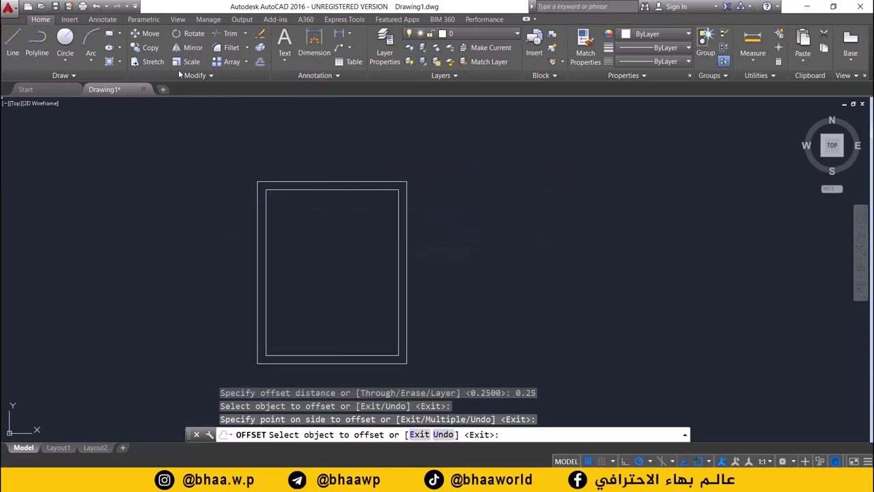
left_click(109, 33)
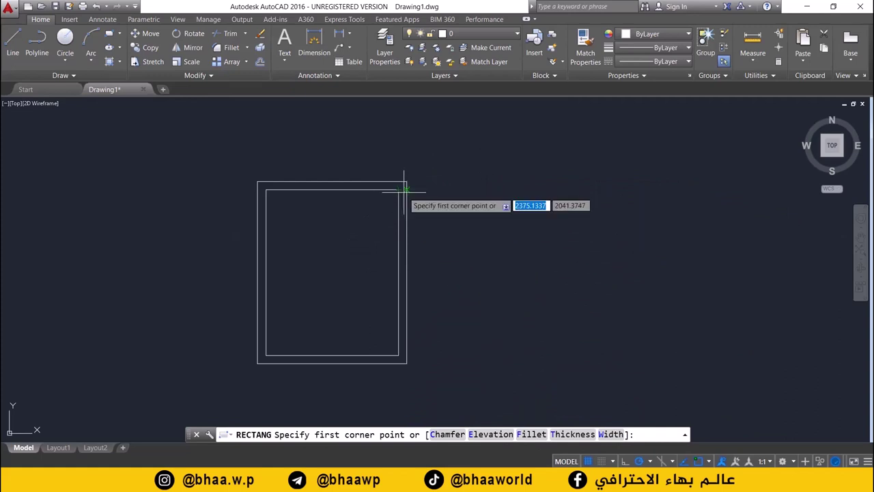
Step: Place a second 4 by 5 rectangle at the outer wall's top-right corner, beside the first bedroom
scroll(407, 188, "up", 3)
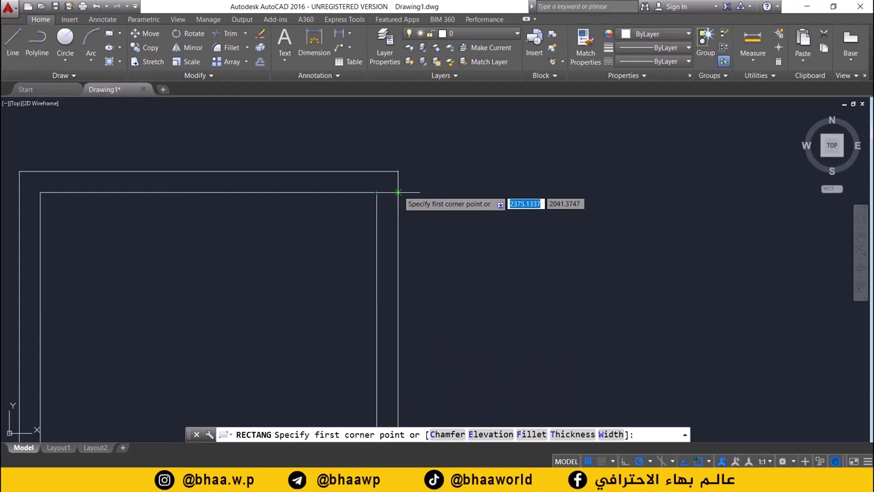
left_click(398, 192)
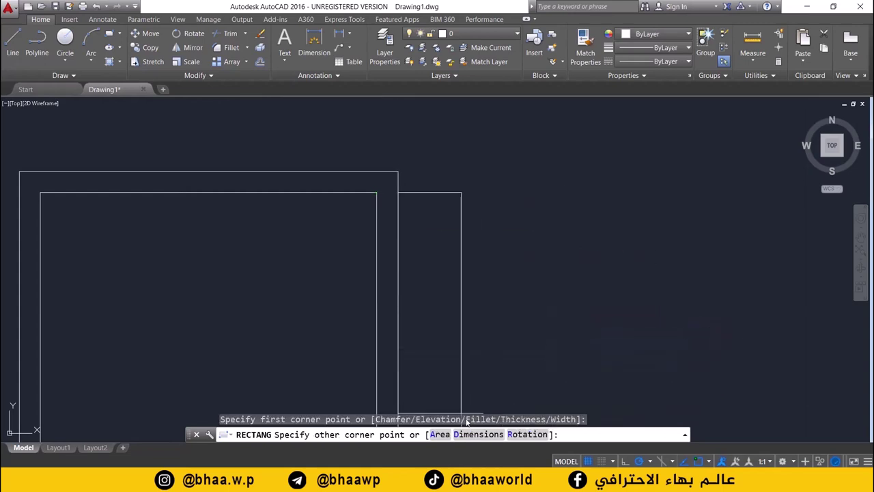
left_click(470, 434)
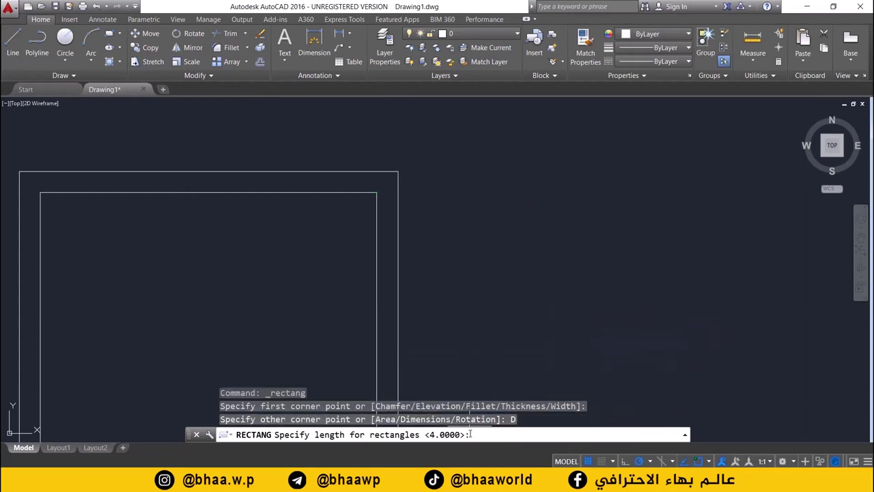
key("Return")
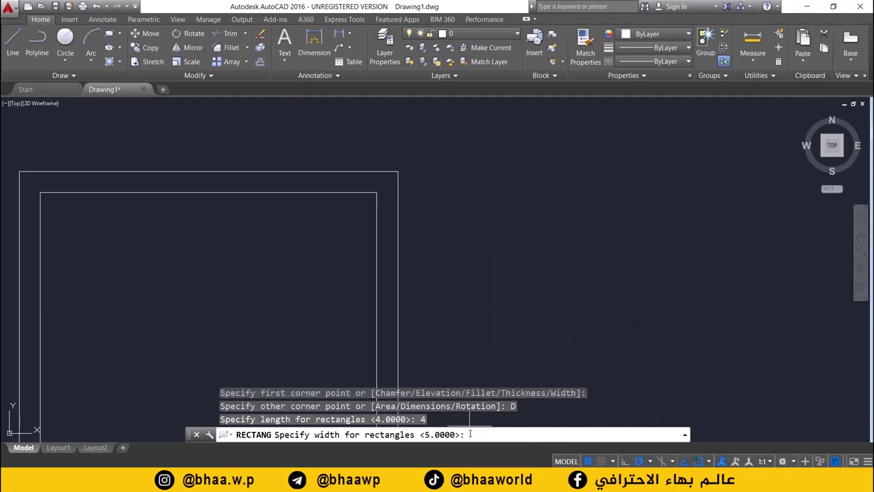
type("5")
key("Return")
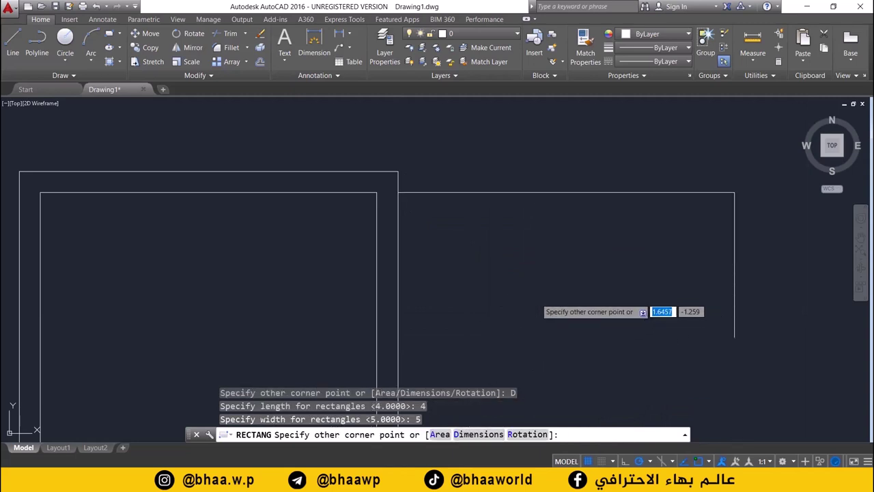
left_click(531, 287)
scroll(531, 286, "down", 4)
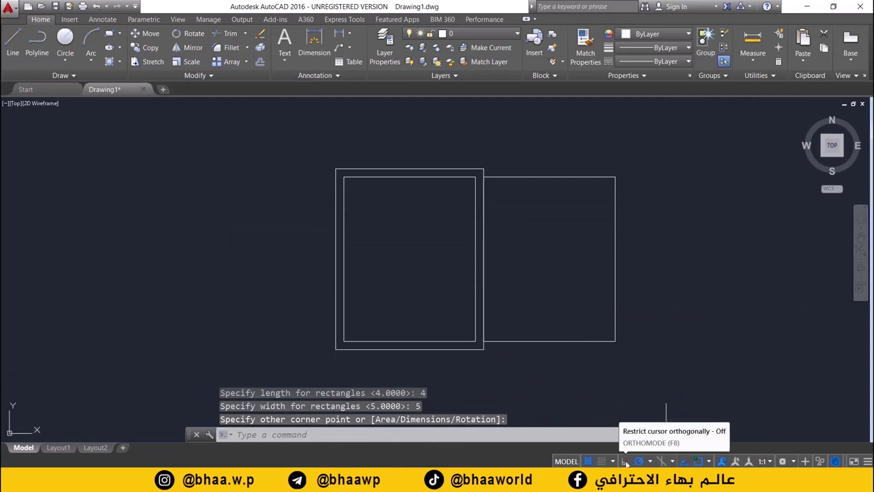
Step: Toggle Ortho on and off, then draw a stray test line and delete it
left_click(624, 461)
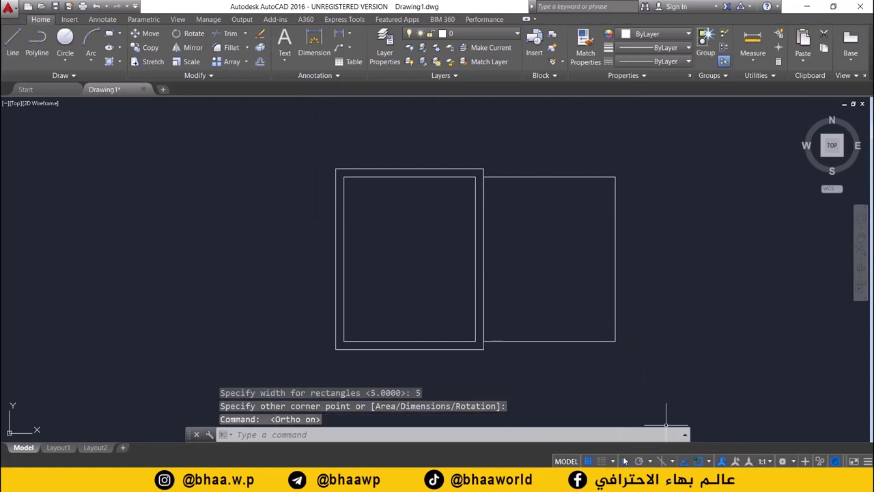
left_click(623, 462)
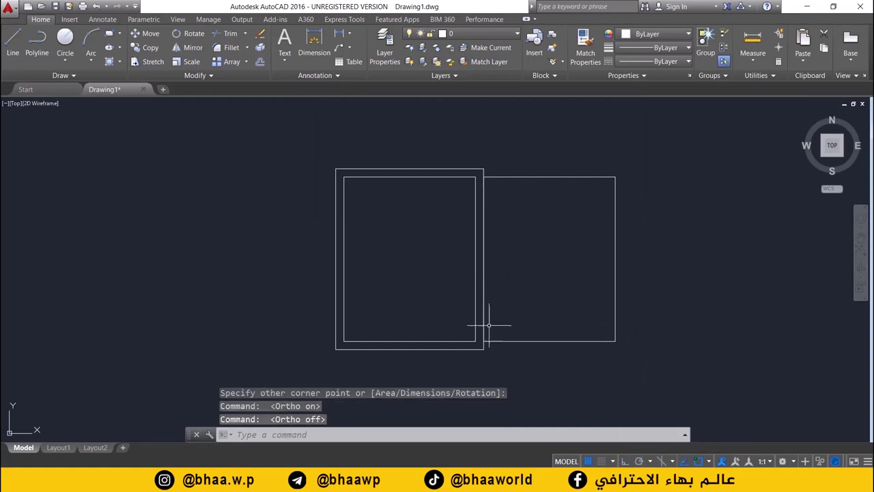
left_click(17, 42)
left_click(99, 233)
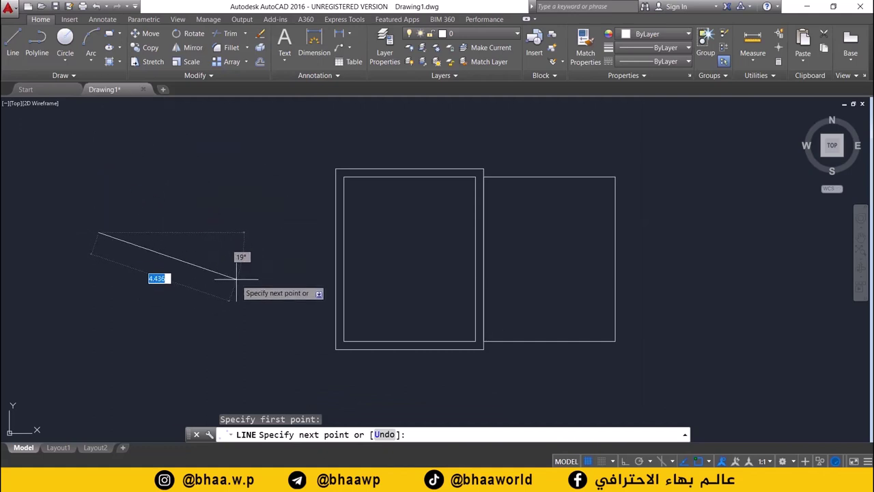
left_click(247, 244)
key("Return")
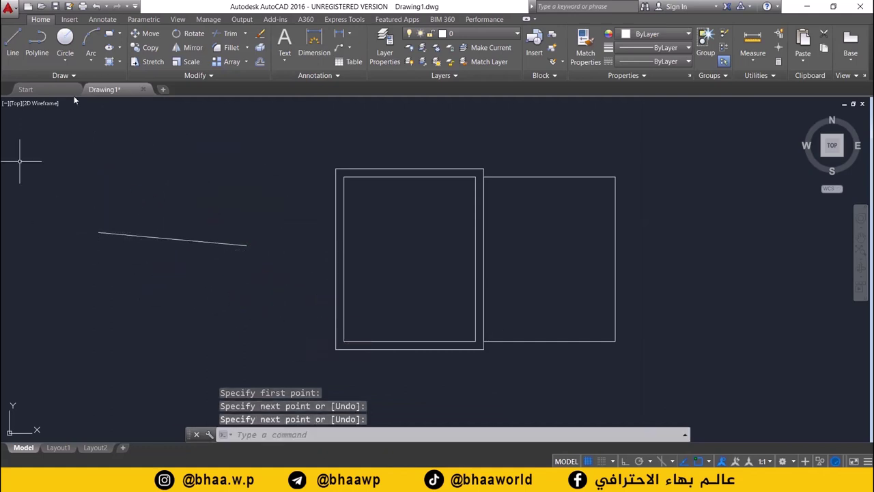
left_click(261, 203)
left_click(161, 268)
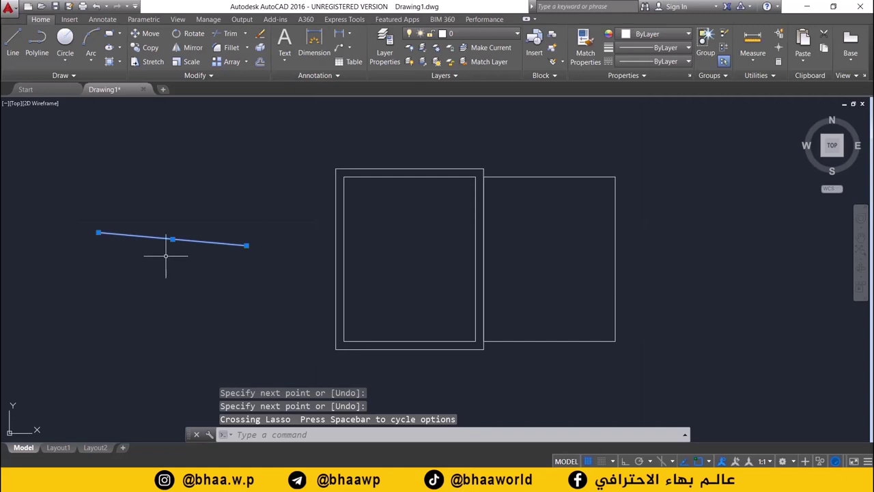
key("Delete")
Step: Turn Ortho on with F8, then start a new line and cancel it
key("F8")
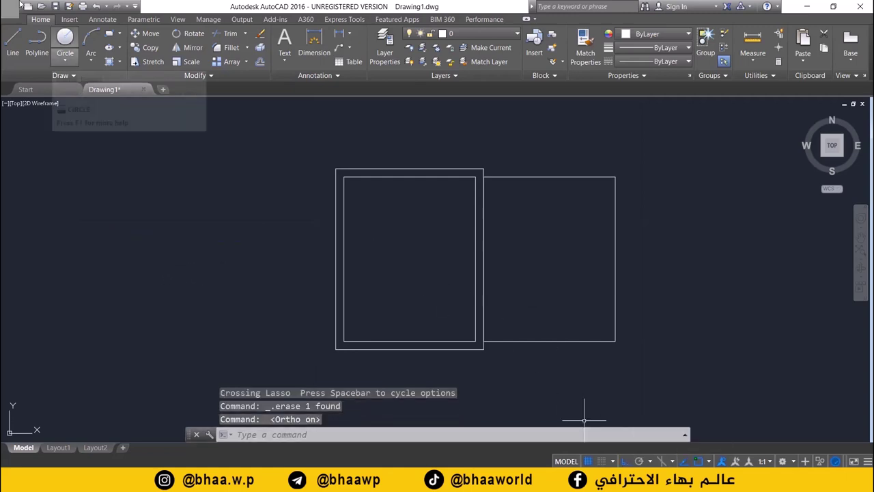
left_click(12, 44)
left_click(81, 247)
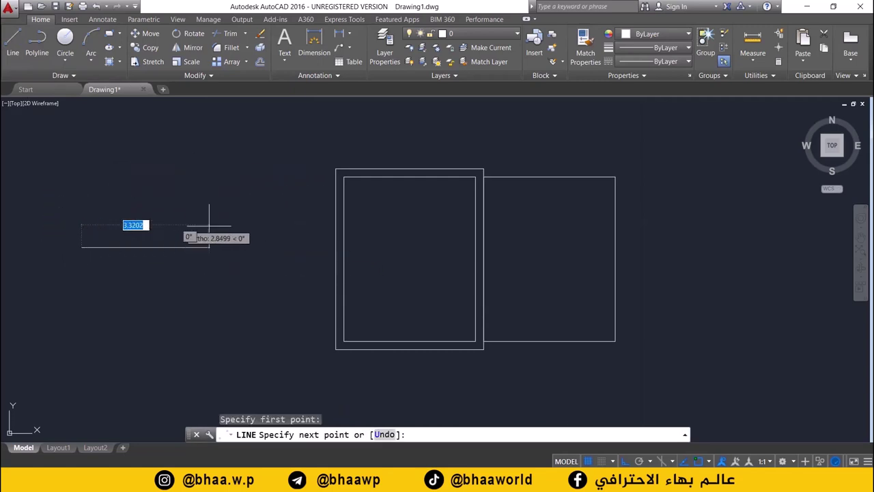
key("Escape")
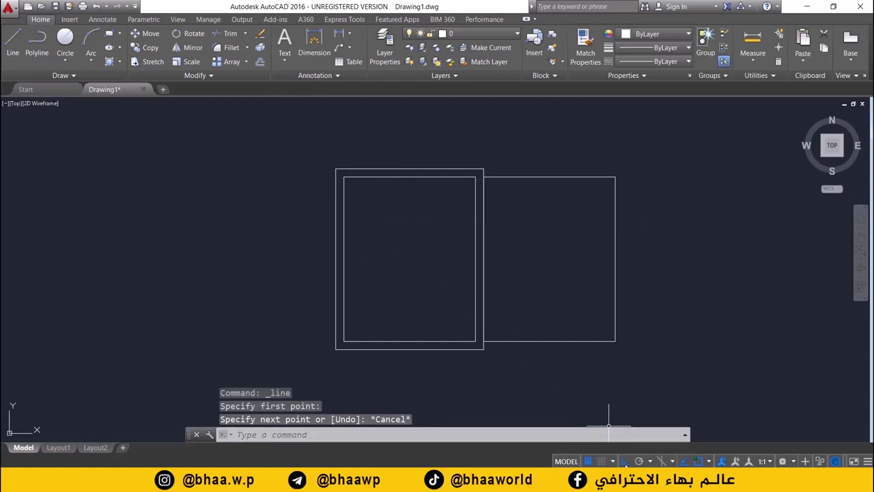
mouse_move(537, 255)
middle_mouse_down()
mouse_move(462, 282)
mouse_move(420, 260)
middle_mouse_up()
middle_click_drag(390, 228, 330, 227)
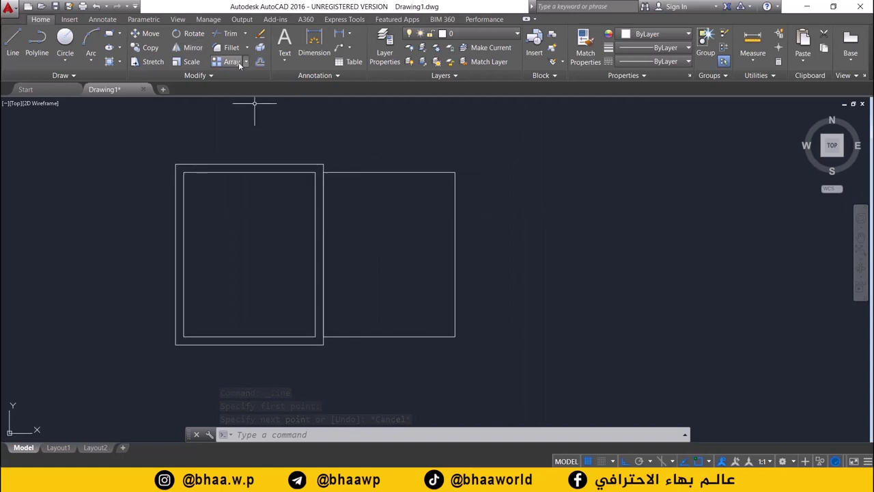
Step: Offset the second 4 by 5 bedroom rectangle 0.25 outward to form its outer wall
left_click(260, 61)
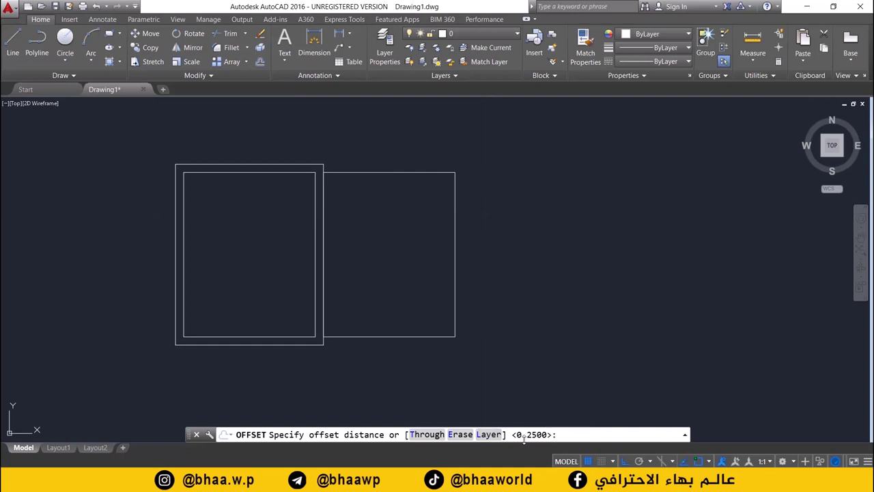
key("Return")
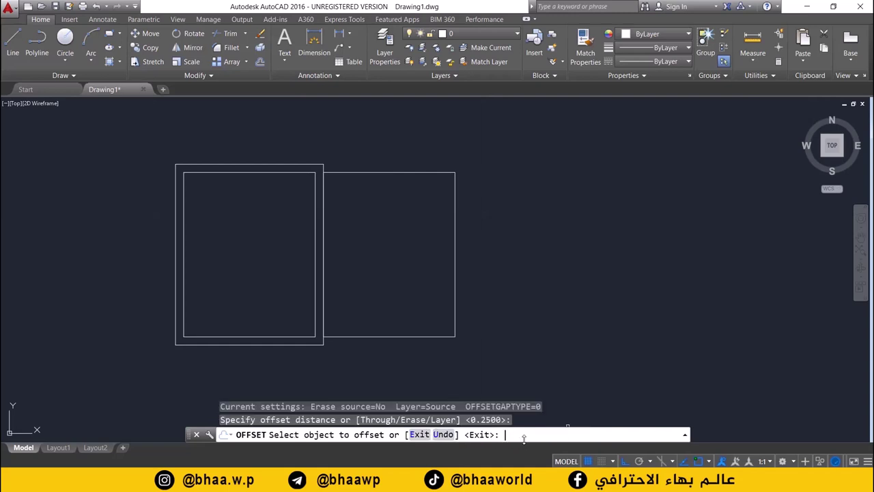
left_click(348, 173)
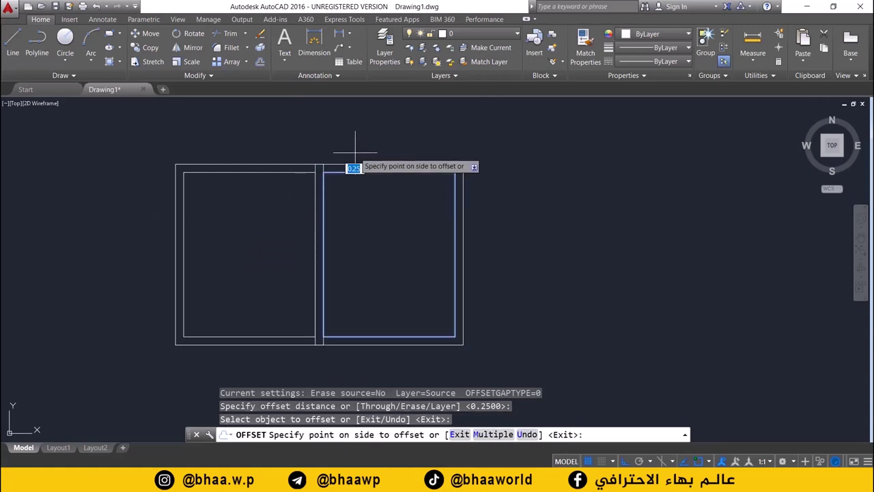
left_click(355, 153)
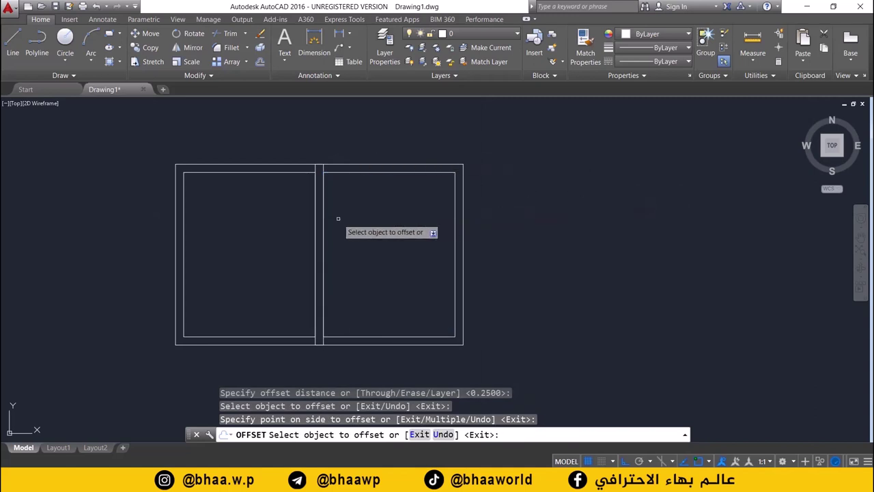
middle_click_drag(339, 219, 358, 233)
key("Escape")
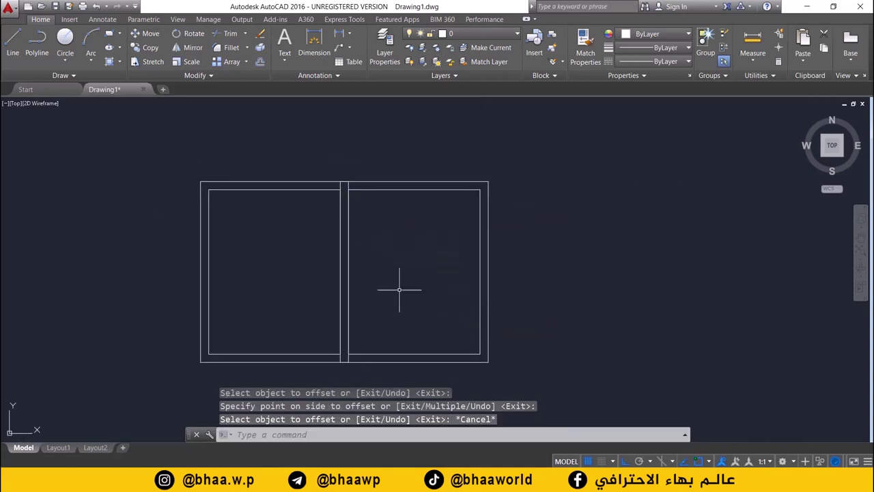
scroll(367, 259, "up", 2)
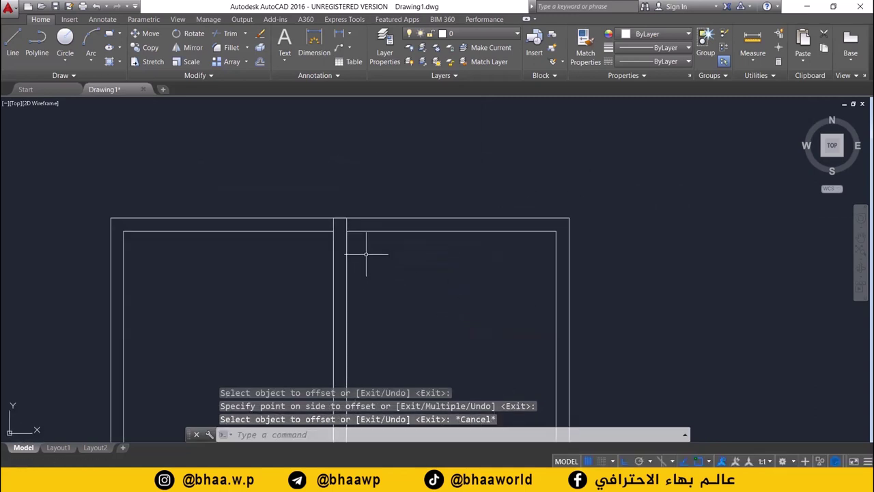
left_click(306, 218)
left_click_drag(306, 219, 236, 189)
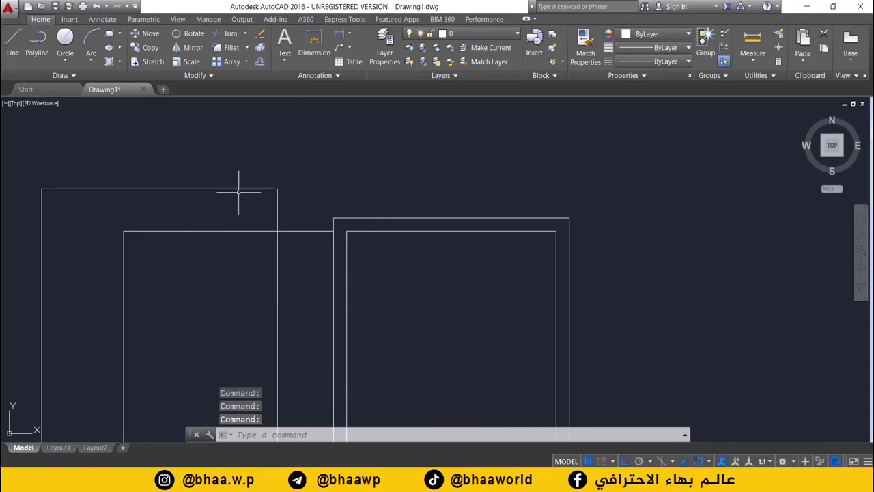
left_click(379, 219)
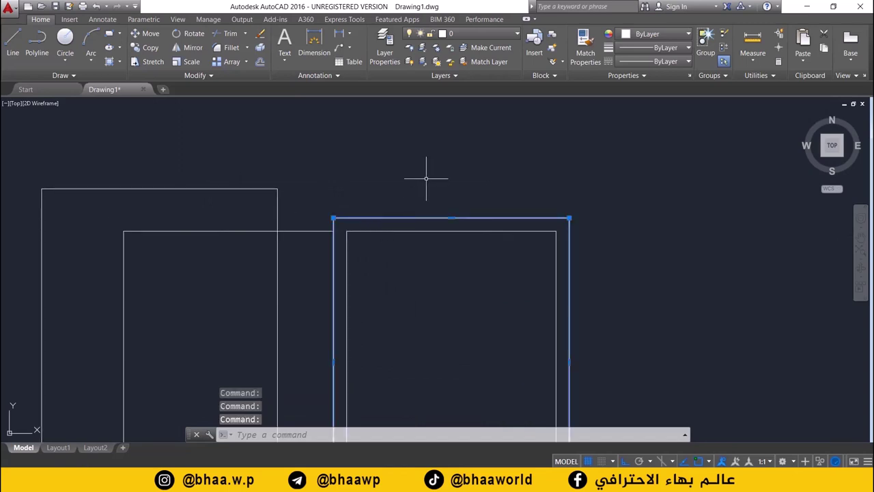
key("ctrl+z")
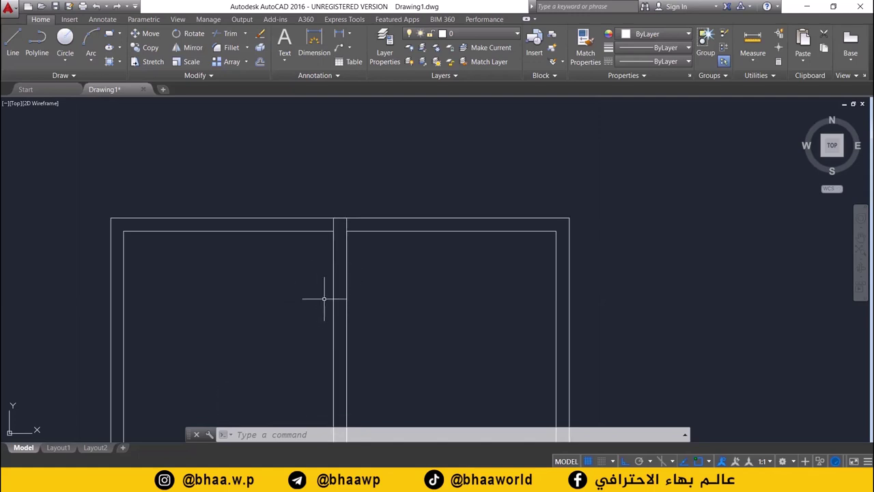
scroll(327, 254, "down", 2)
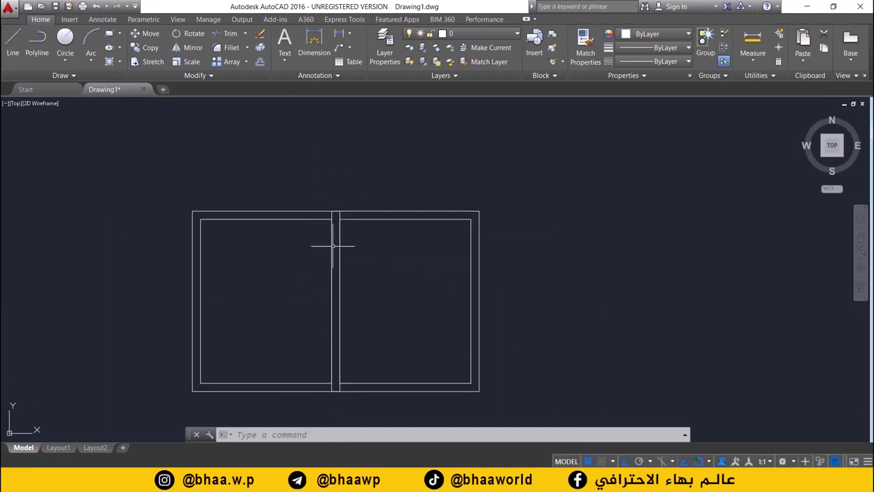
scroll(347, 259, "down", 2)
mouse_move(347, 259)
middle_mouse_down()
mouse_move(355, 199)
mouse_move(372, 249)
middle_mouse_up()
key("alt+Tab")
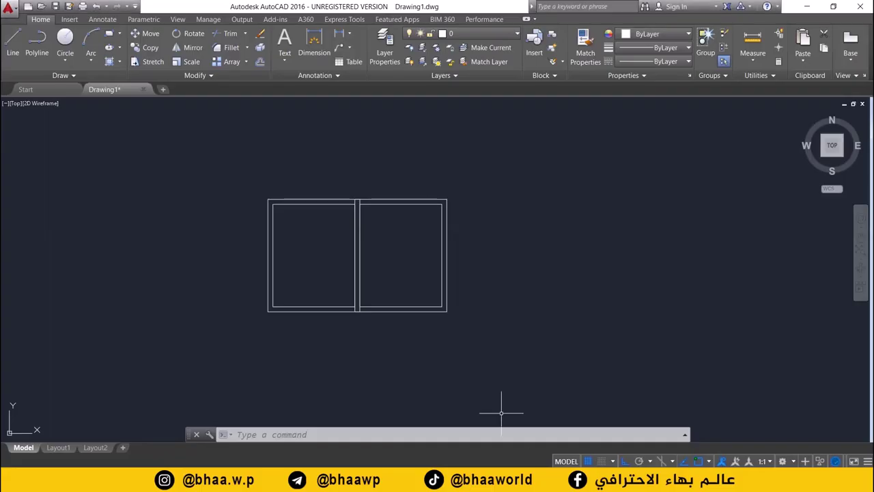
Step: Draw a 4 by 4 rectangle from the left bedroom's lower-left corner, placed beneath it
left_click(110, 33)
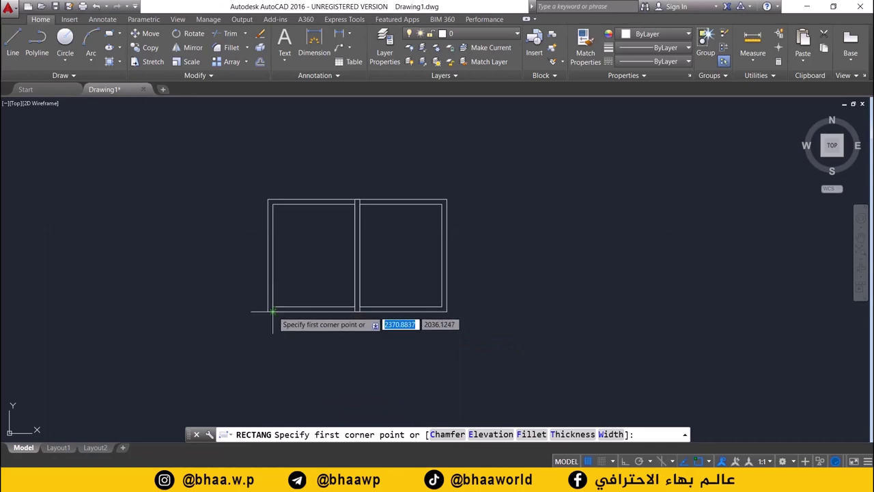
scroll(268, 308, "up", 4)
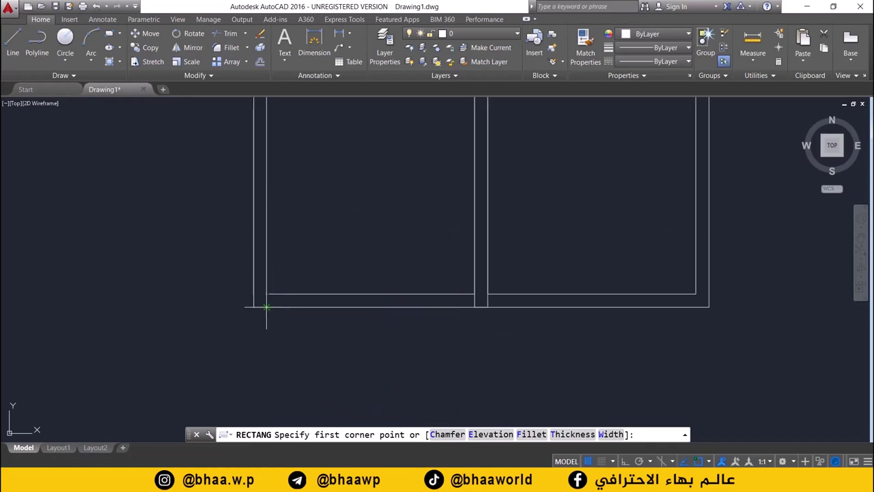
left_click(268, 307)
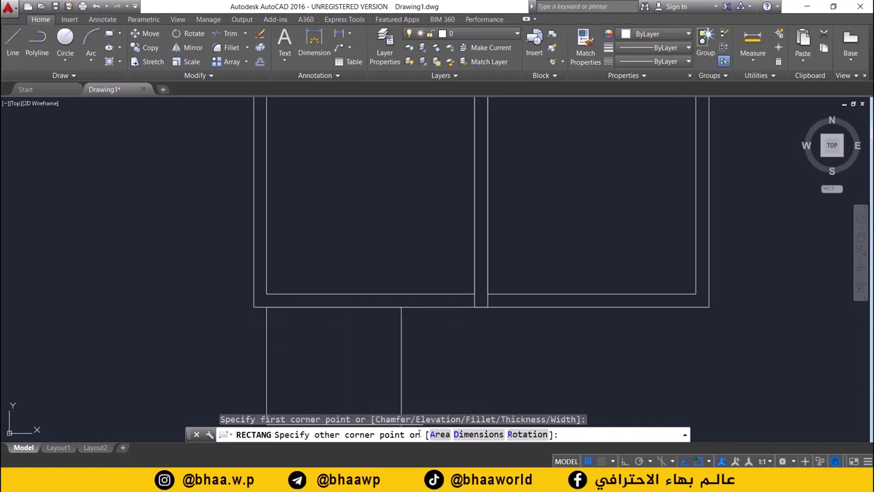
left_click(476, 437)
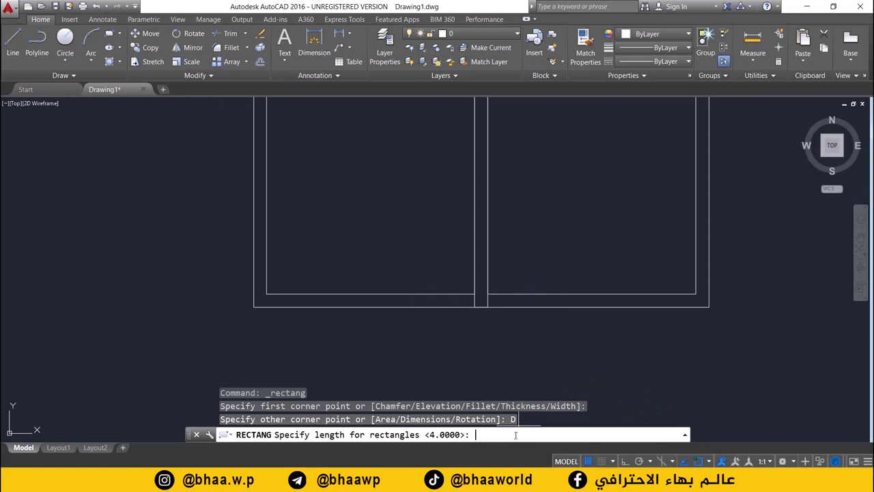
type("4")
key("Return")
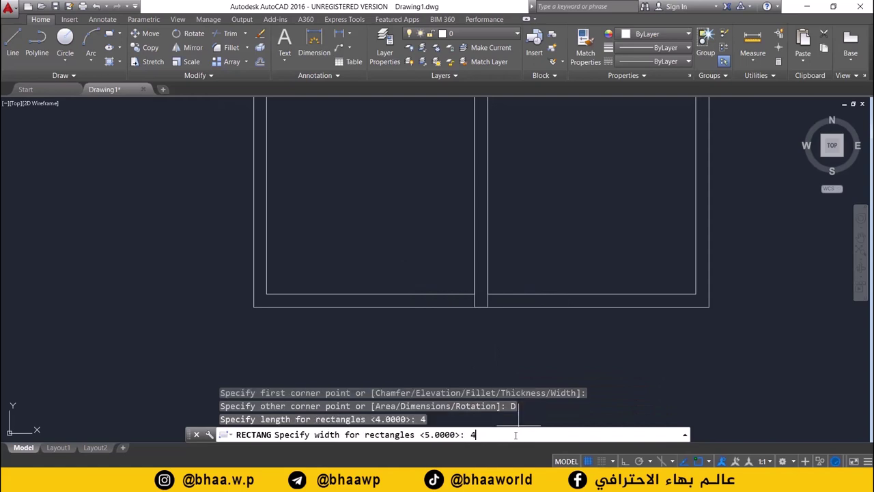
key("Return")
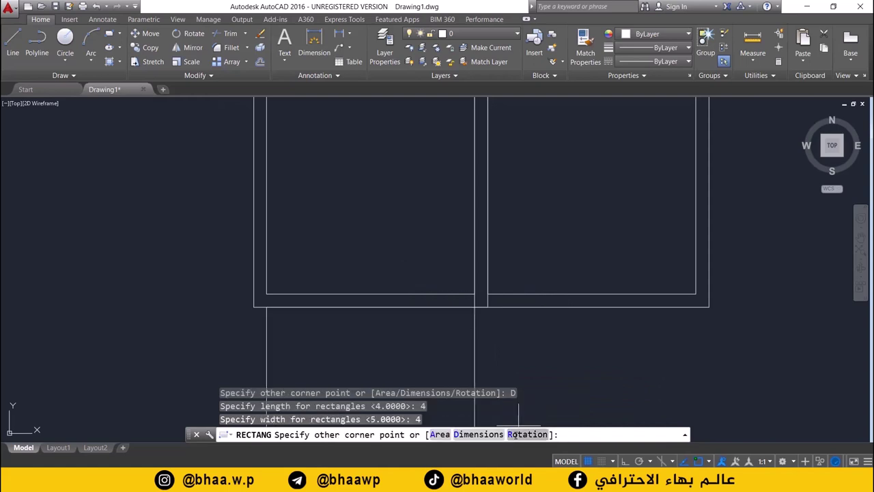
left_click(387, 352)
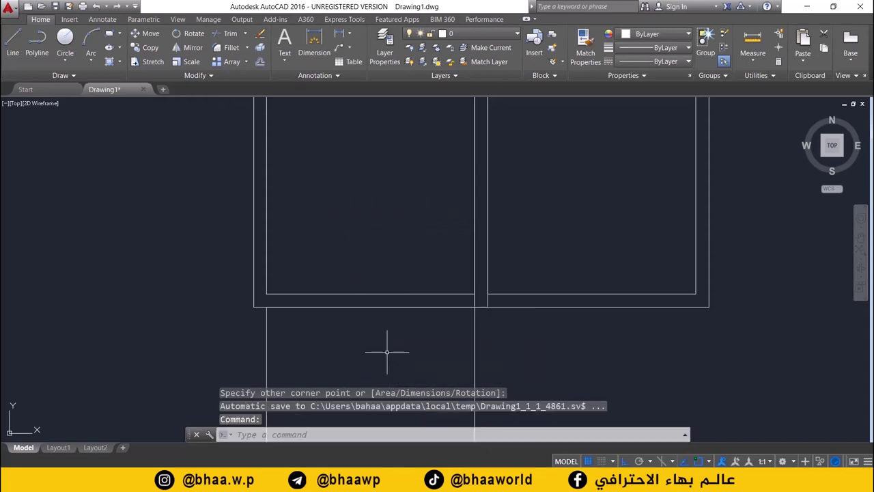
scroll(387, 353, "down", 4)
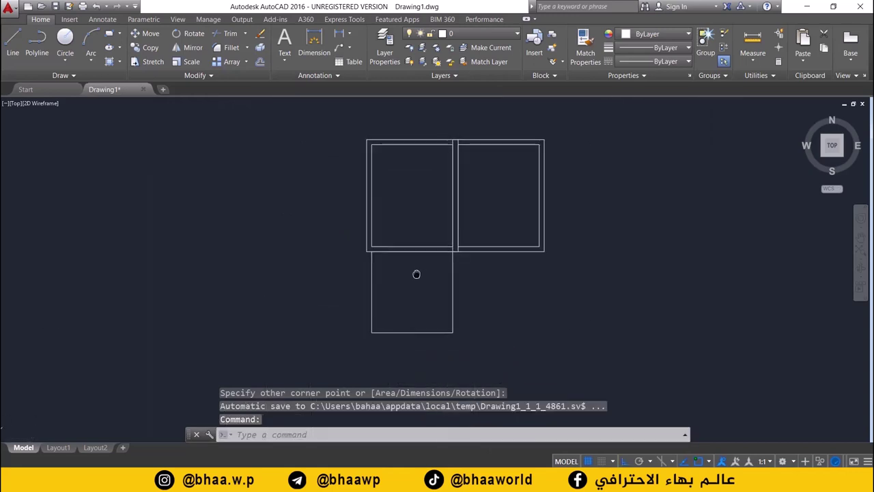
Step: Offset the 4 by 4 rectangle 0.25 outward, then switch to the reference plan image
left_click(259, 62)
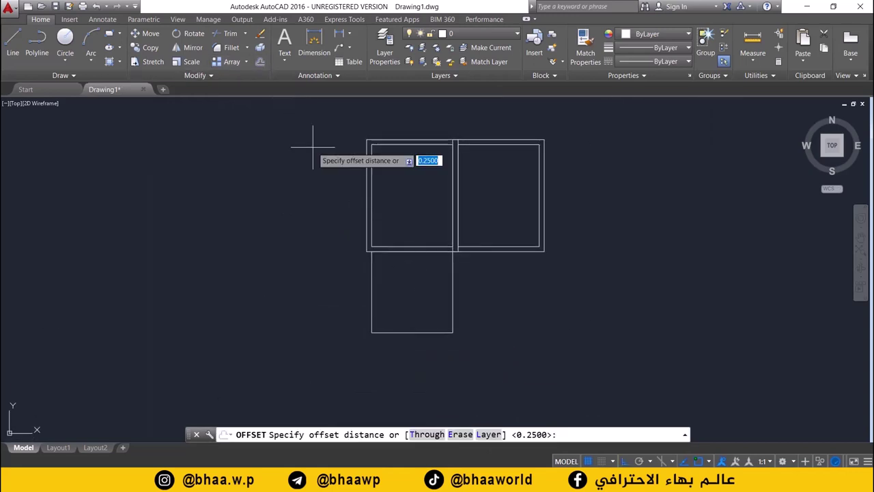
key("Return")
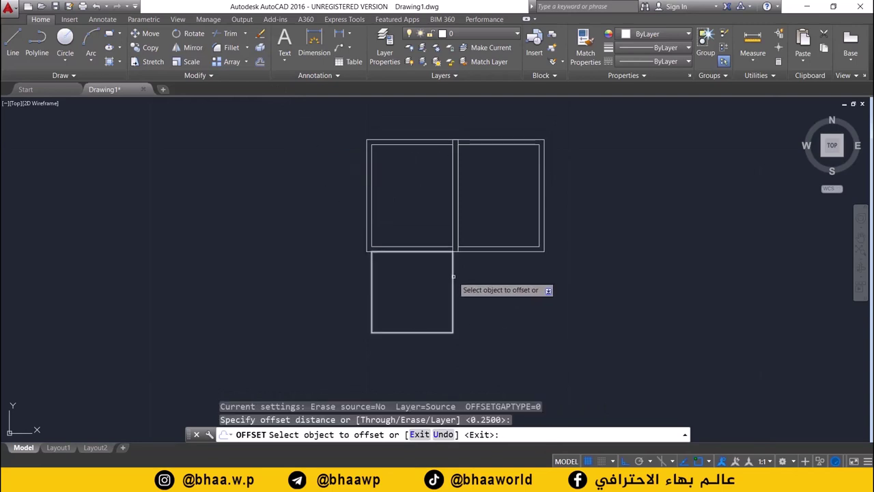
left_click(452, 293)
left_click(464, 278)
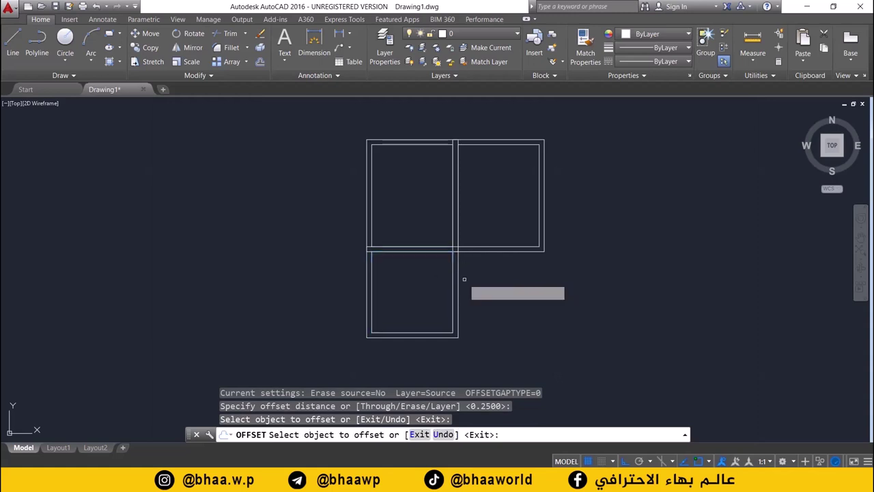
scroll(438, 298, "down", 2)
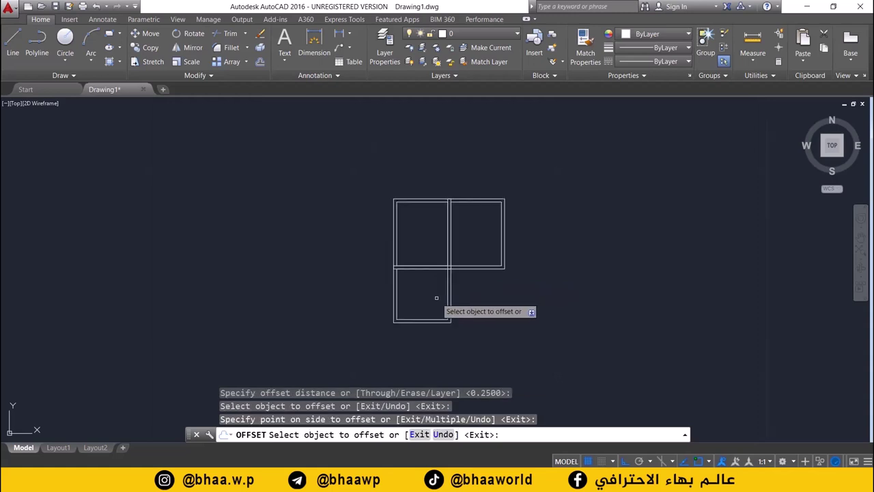
middle_click_drag(437, 298, 395, 289)
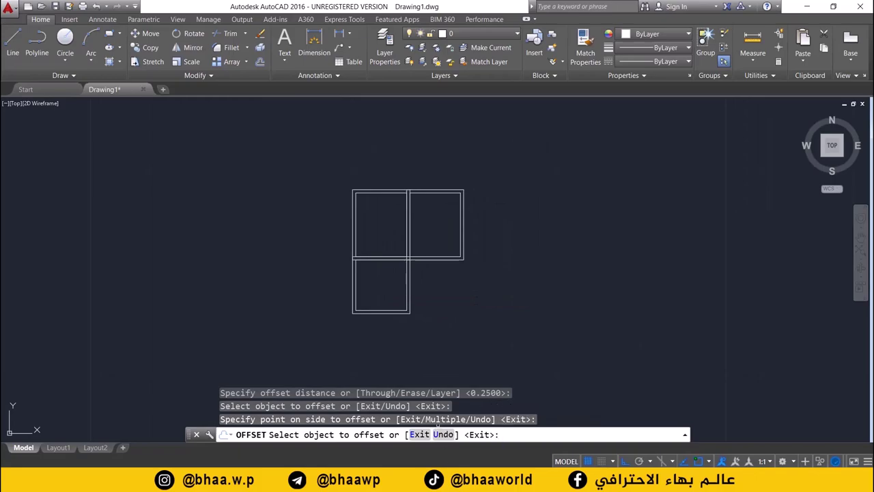
key("alt+Tab")
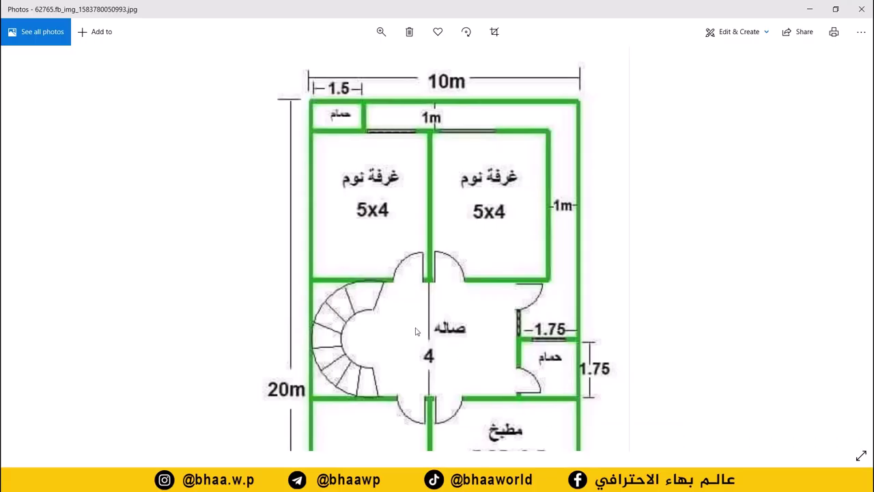
Step: Scroll the reference plan down to the kitchen and reception, then return to AutoCAD
scroll(417, 332, "down", 3)
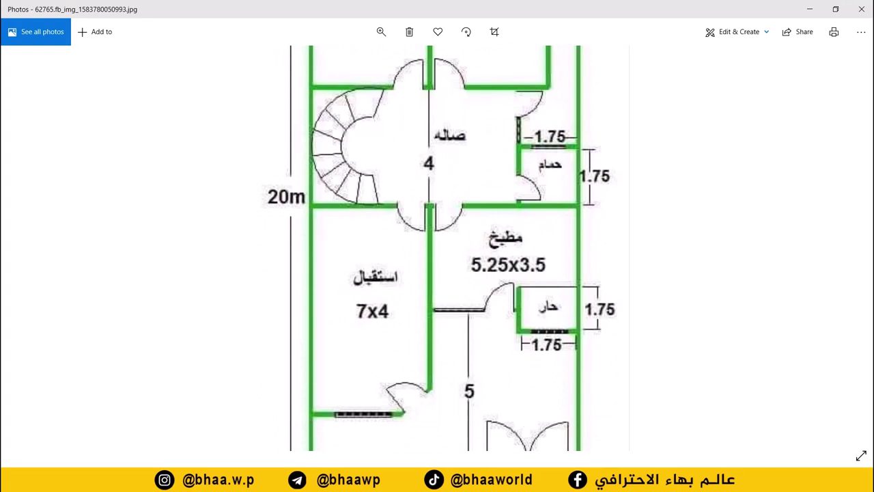
key("alt+Tab")
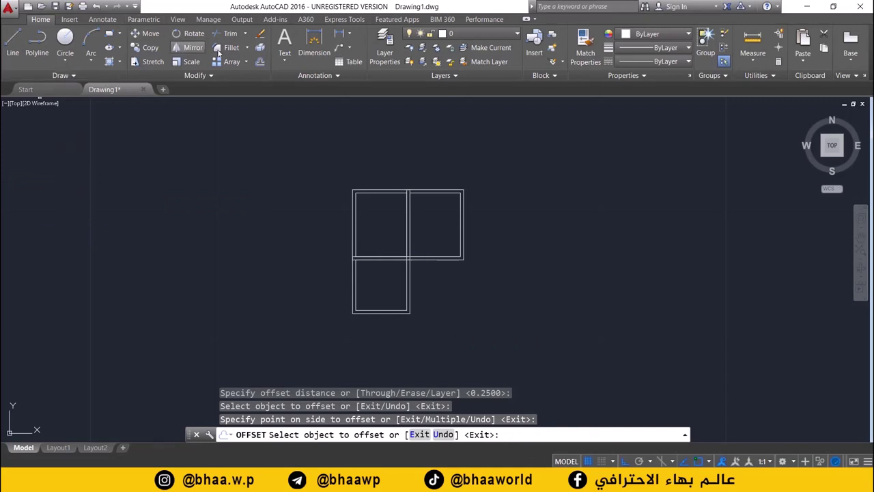
Step: Draw a 4 by 7 rectangle from the 4 by 4 room's bottom-left corner, below it
left_click(109, 34)
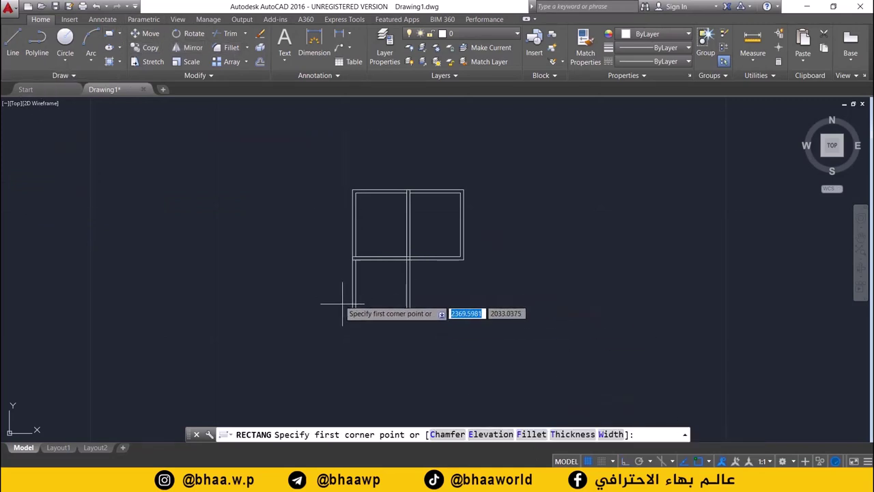
scroll(384, 333, "up", 4)
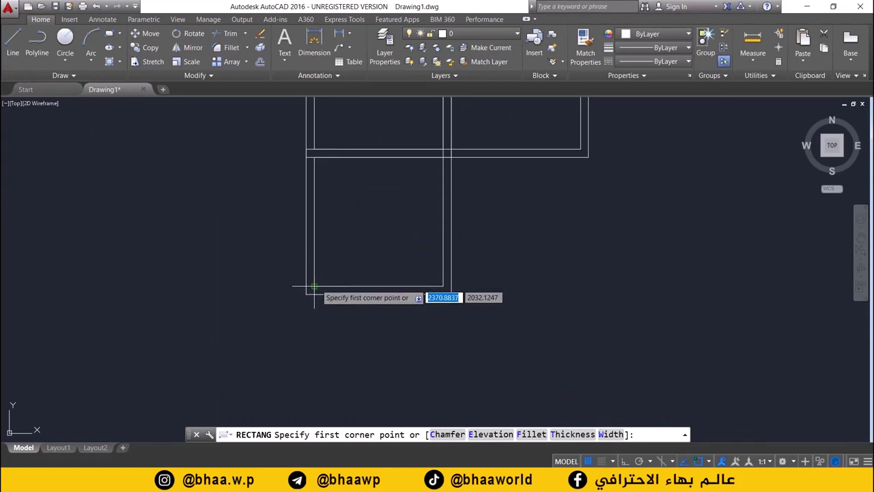
left_click(307, 294)
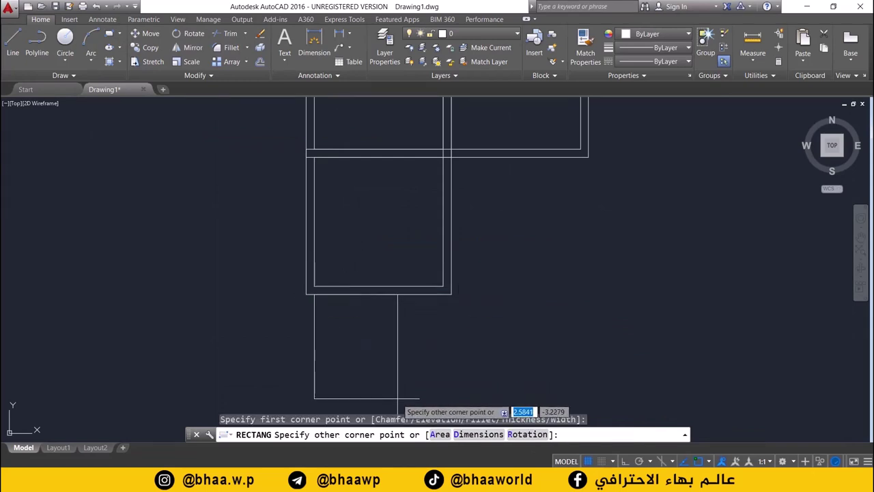
left_click(484, 435)
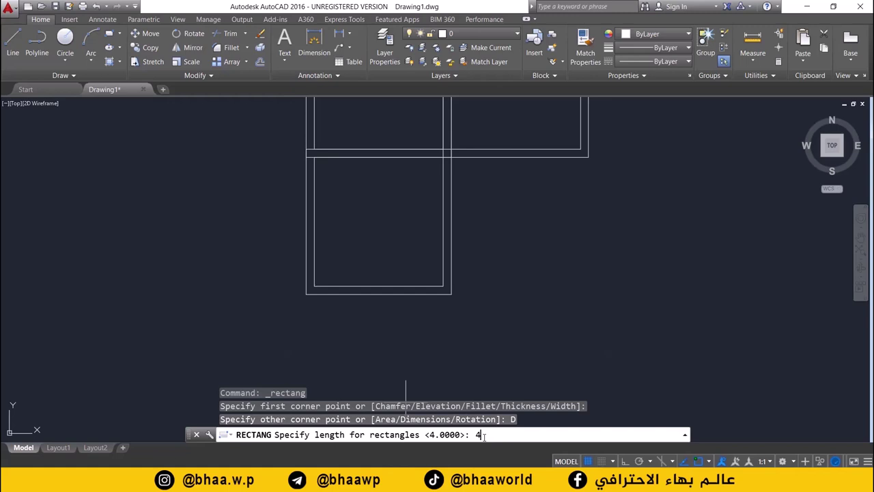
key("Return")
key("Return")
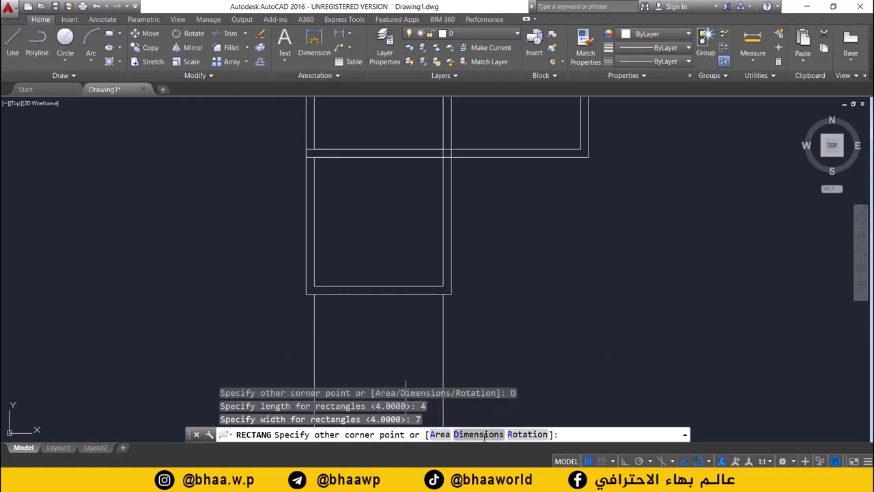
scroll(400, 230, "down", 4)
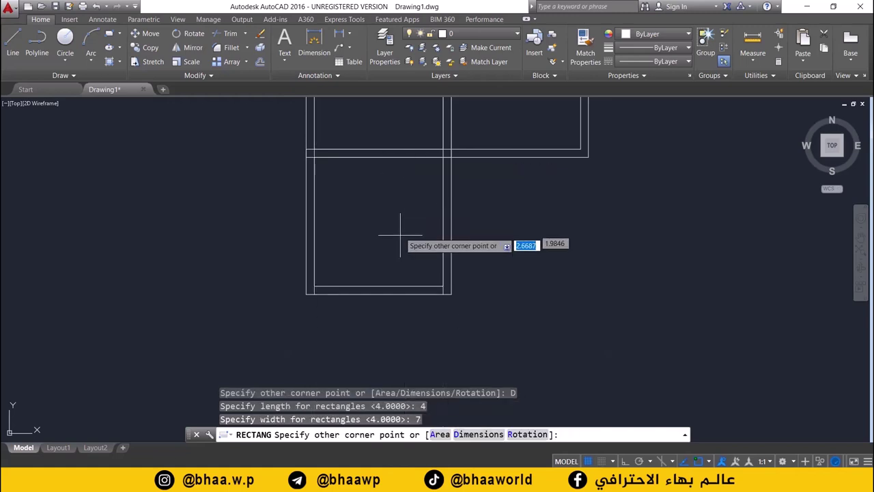
left_click(401, 344)
scroll(401, 344, "down", 2)
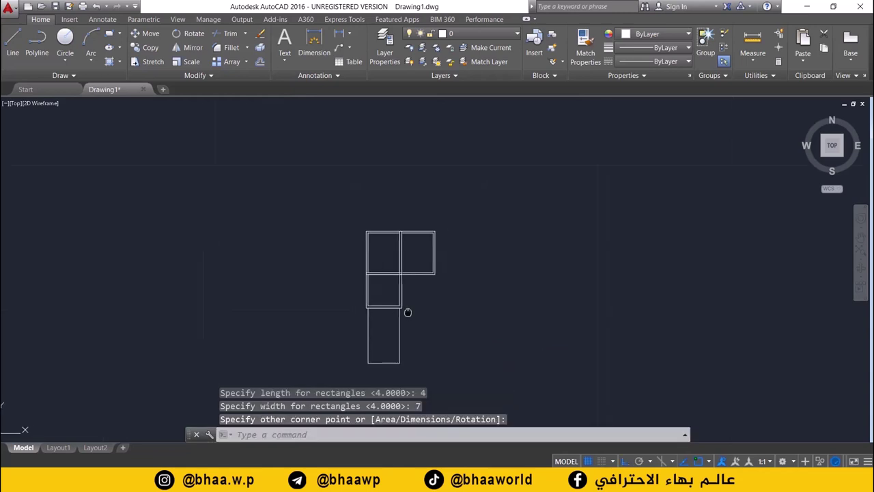
middle_click_drag(406, 312, 346, 220)
scroll(336, 250, "up", 3)
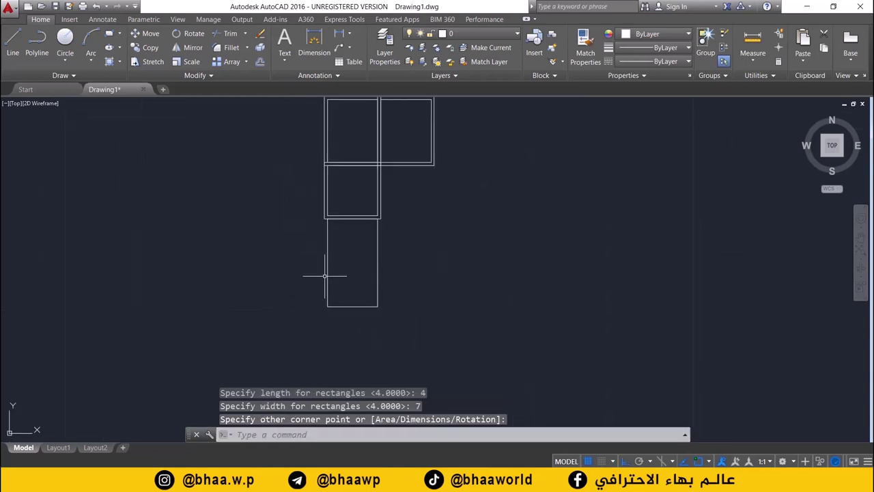
scroll(327, 276, "up", 4)
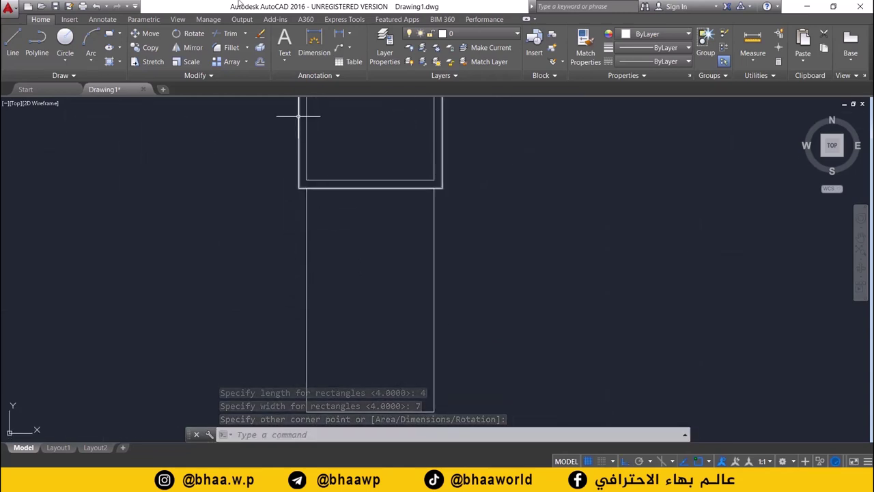
Step: Offset the 4 by 7 rectangle 0.25 outward as its wall
left_click(259, 62)
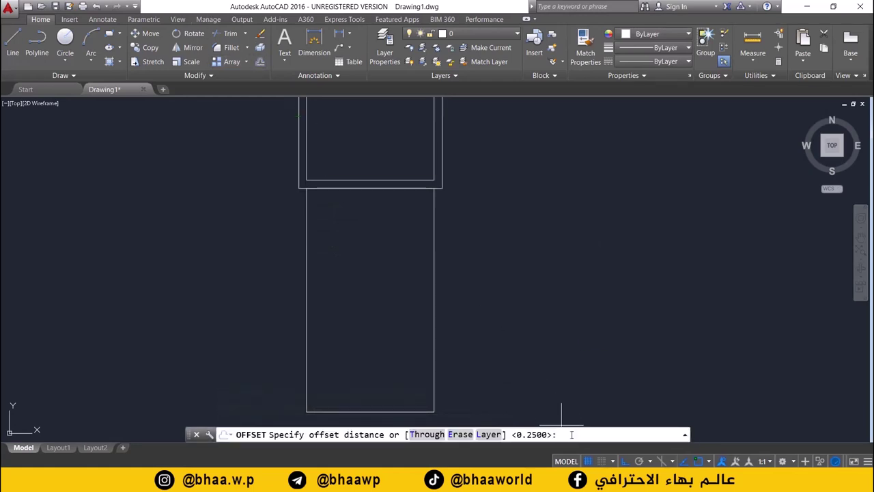
key("Return")
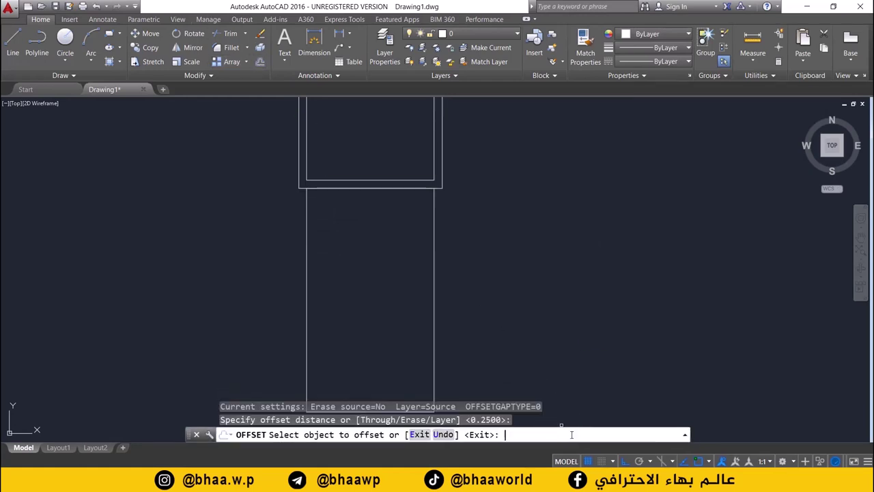
left_click(307, 241)
left_click(297, 258)
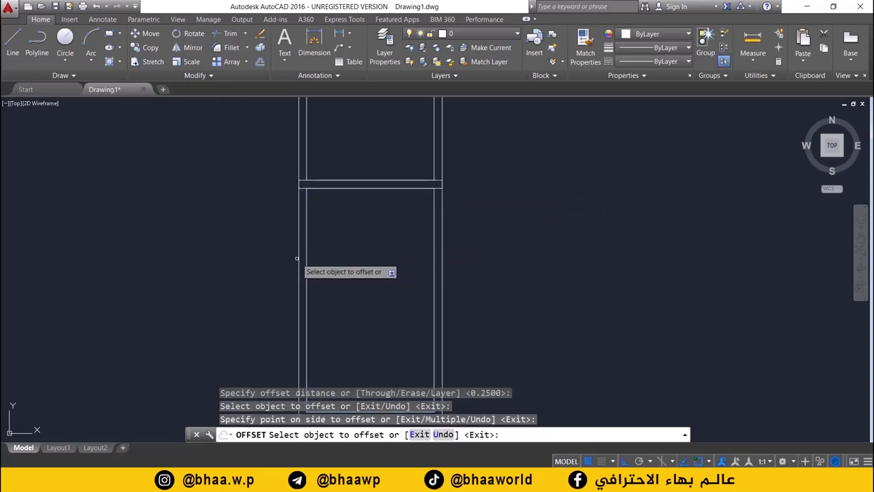
scroll(504, 289, "down", 5)
middle_click_drag(504, 288, 442, 303)
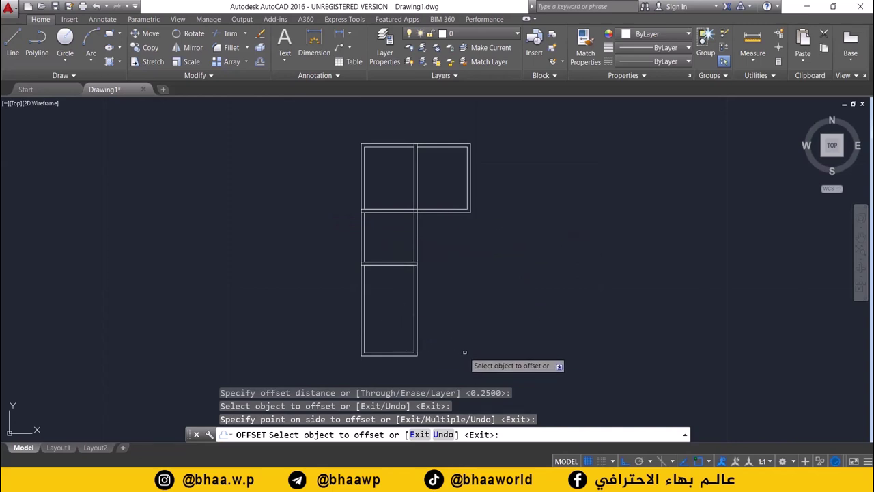
Step: View the reference plan's top with the 10m dimension and its lower rooms, then return to AutoCAD
key("alt+Tab")
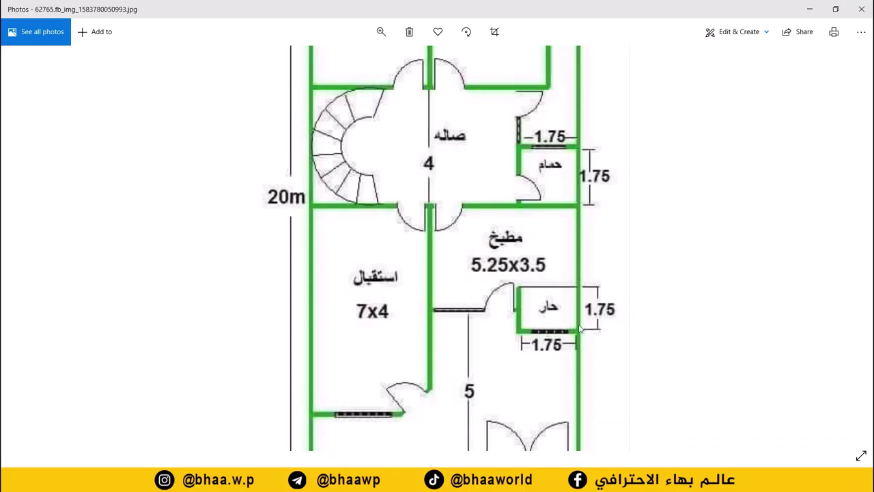
left_click_drag(468, 125, 482, 319)
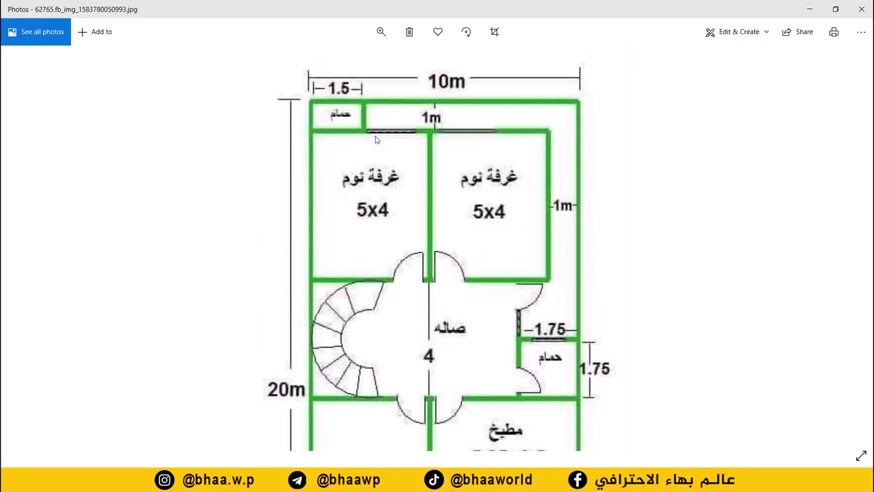
left_click_drag(376, 190, 436, 119)
key("alt+Tab")
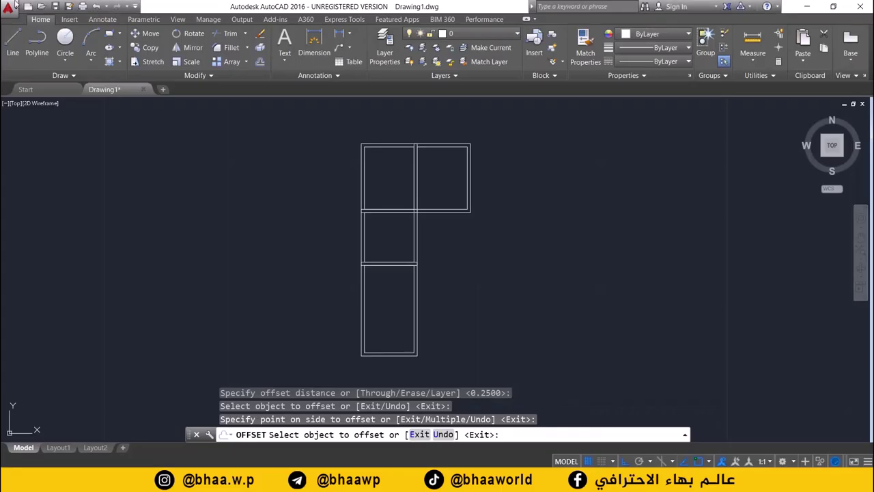
Step: Draw a line from the top-left outer corner rising 1, then running 10 across; view the reference plan
left_click(14, 42)
scroll(342, 147, "up", 2)
middle_click_drag(371, 154, 353, 230)
scroll(354, 222, "up", 2)
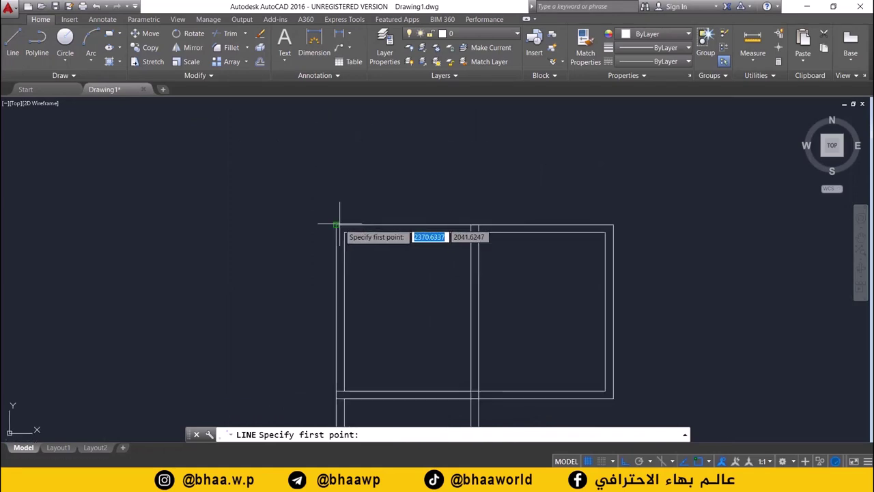
left_click(337, 225)
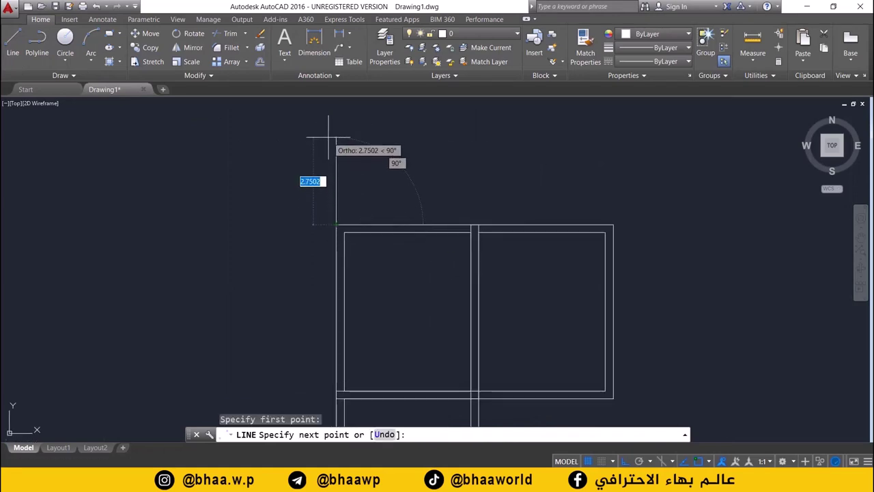
type("1")
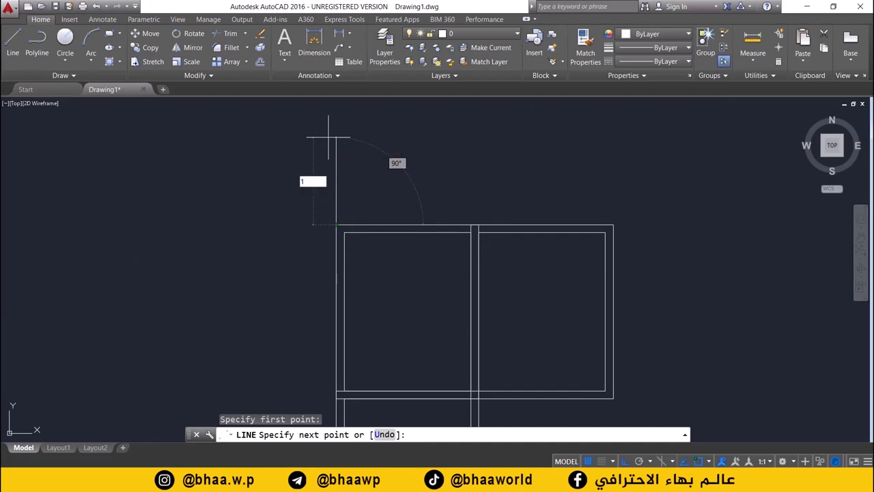
key("Return")
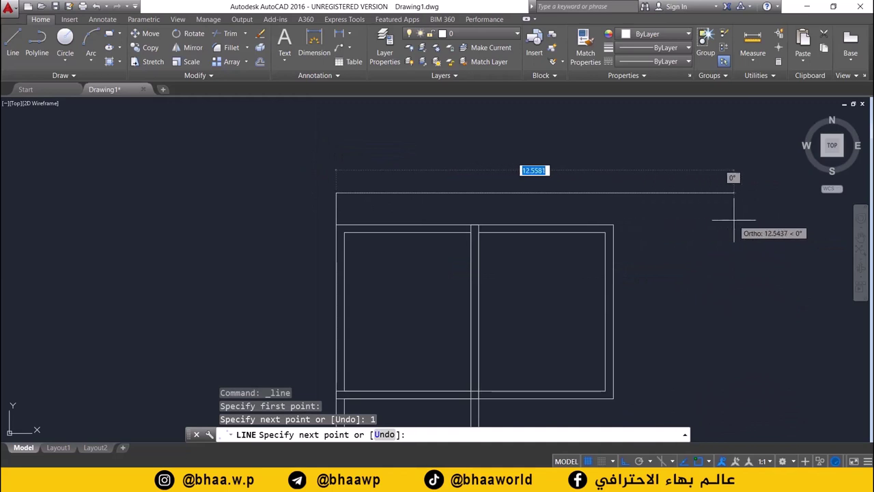
type("10")
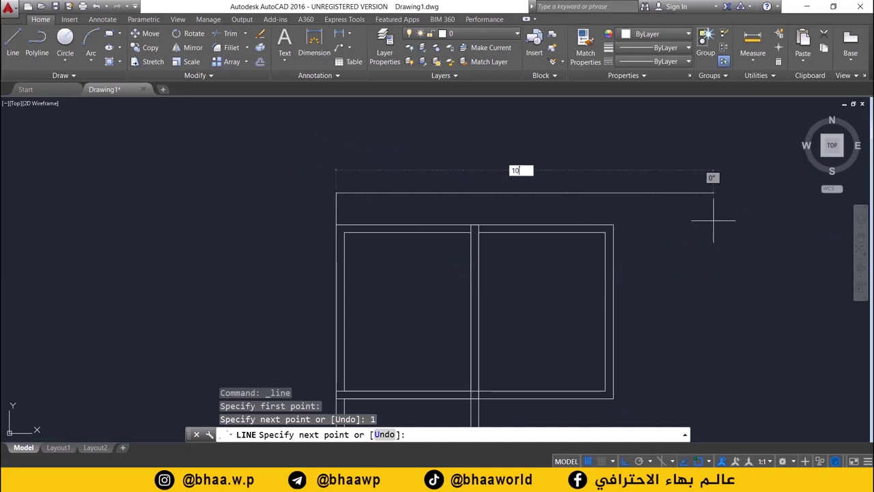
key("Return")
key("Return")
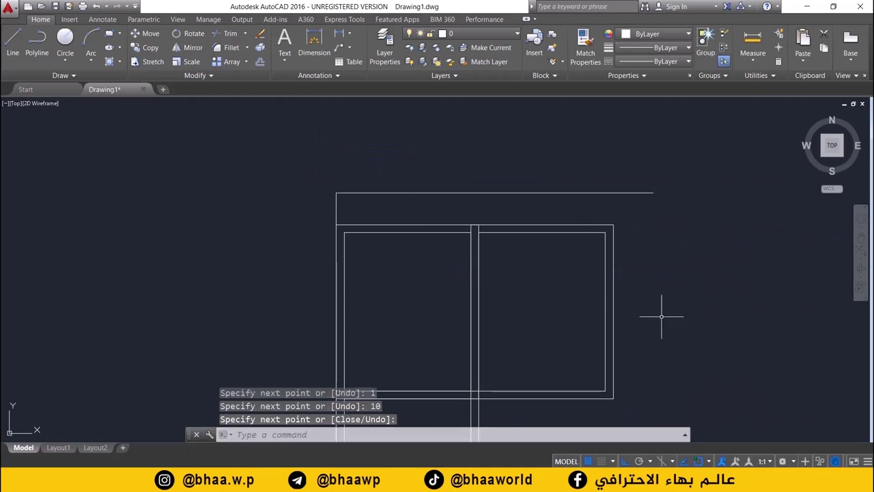
key("alt+Tab")
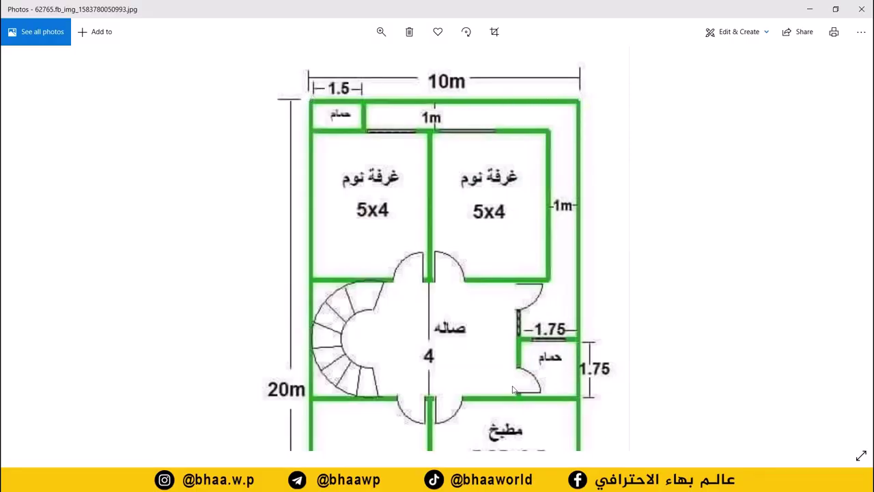
Step: Scroll the reference plan image down and back up to check its 10 m by 20 m dimensions
scroll(505, 255, "down", 2)
scroll(624, 220, "up", 2)
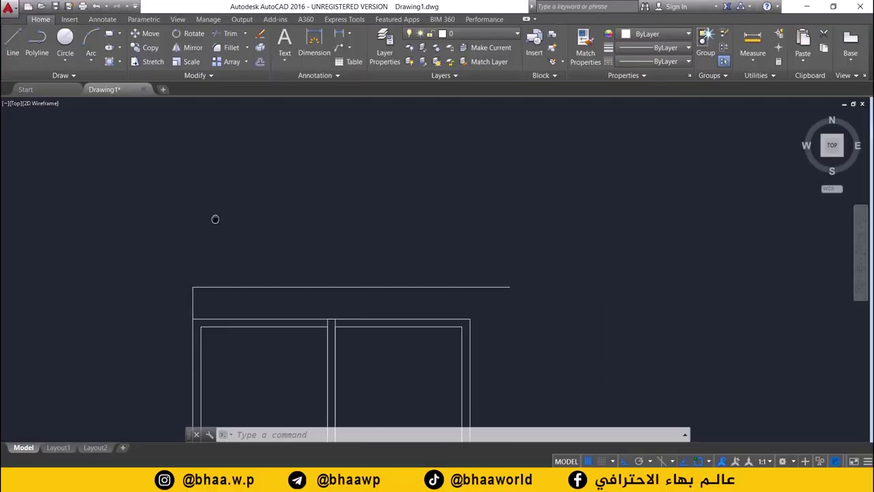
Step: Offset the strip's left edge inward and its top line upward by 0.25
scroll(286, 209, "up", 4)
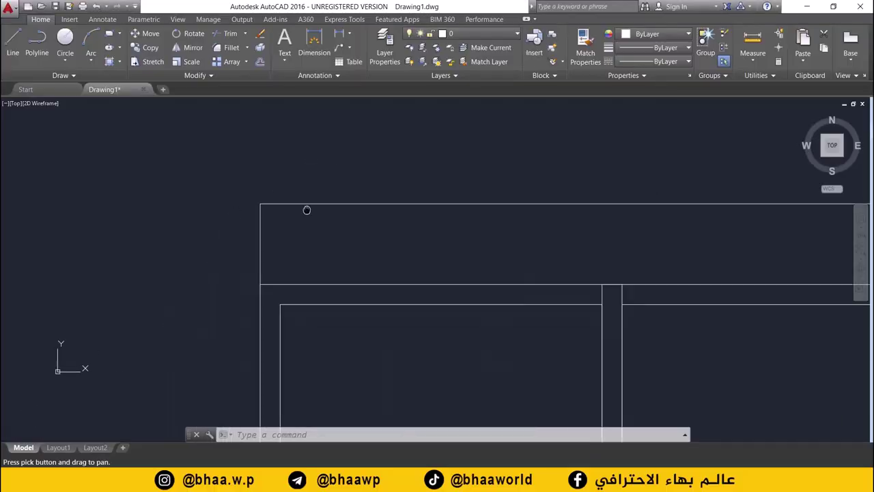
left_click(260, 61)
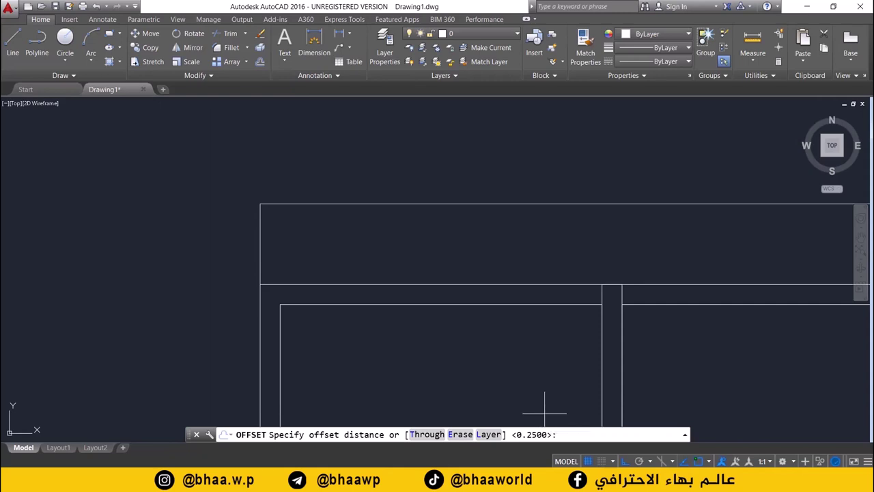
key("Return")
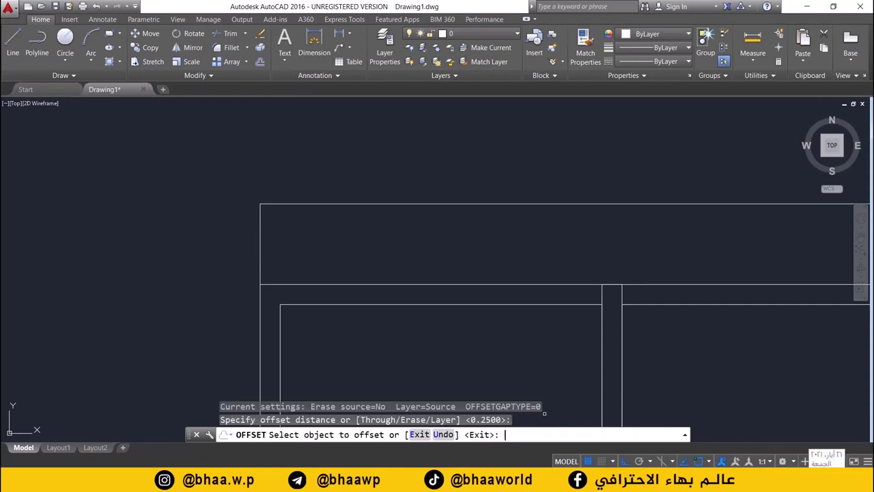
left_click(261, 246)
left_click(282, 239)
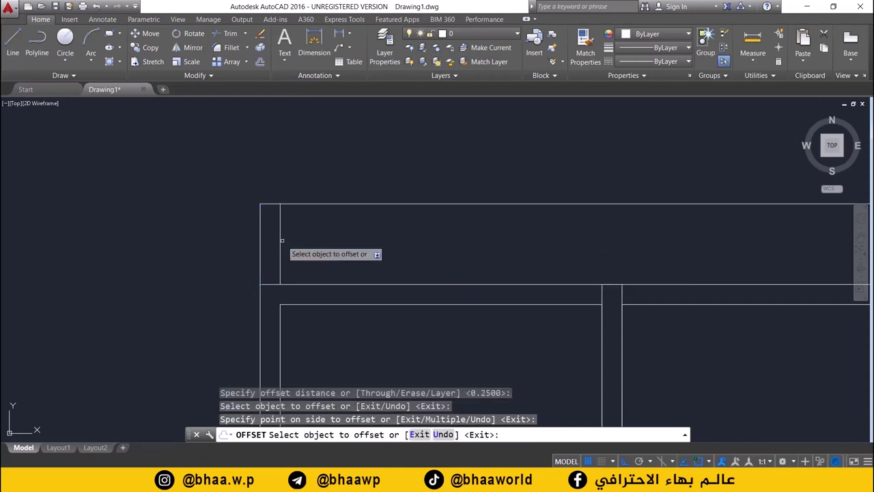
left_click(319, 204)
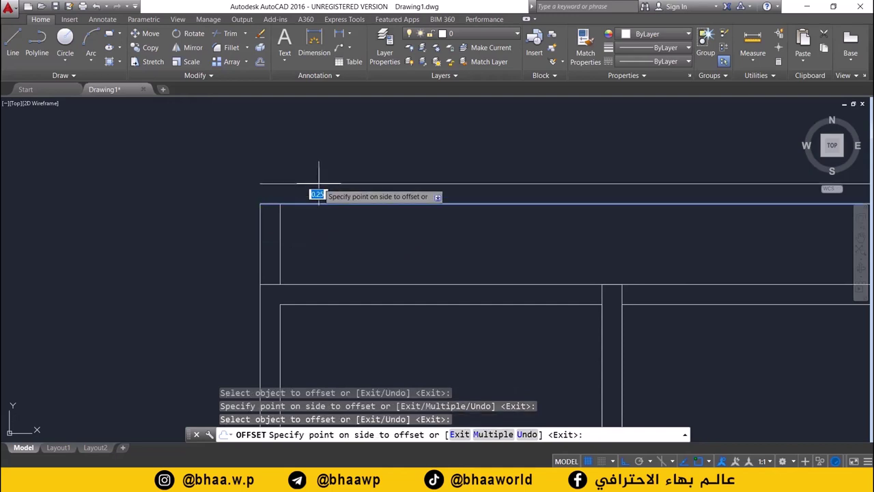
left_click(318, 183)
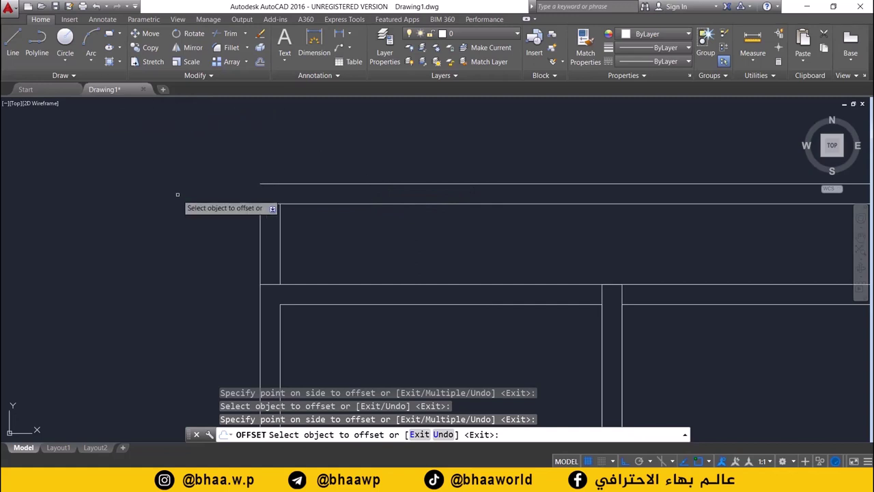
key("Escape")
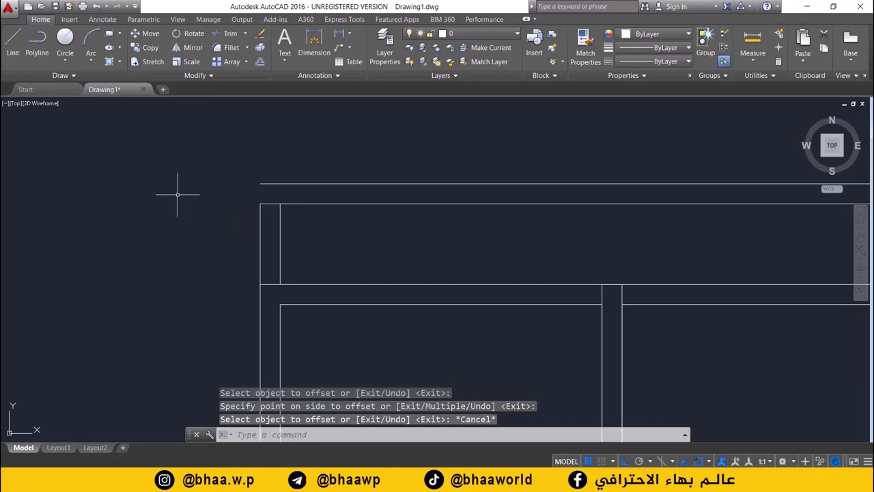
Step: Stretch the left vertical line's top end up to meet the new outer top line
left_click(261, 217)
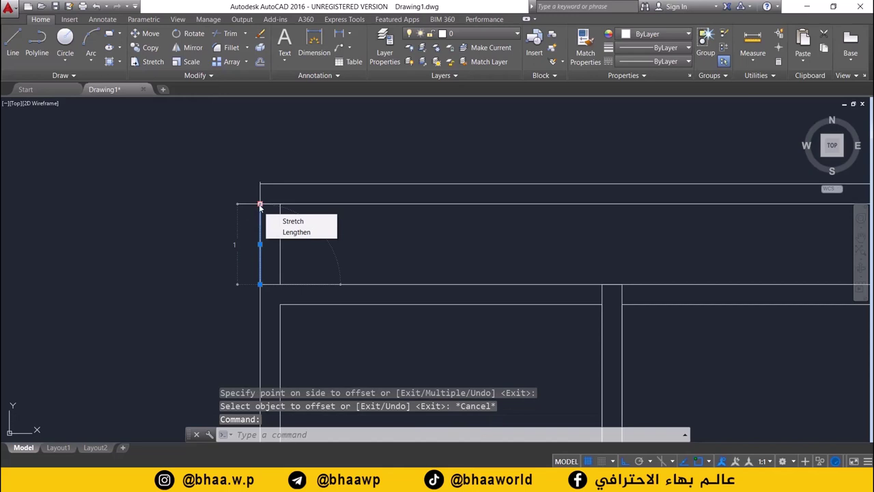
left_click(260, 204)
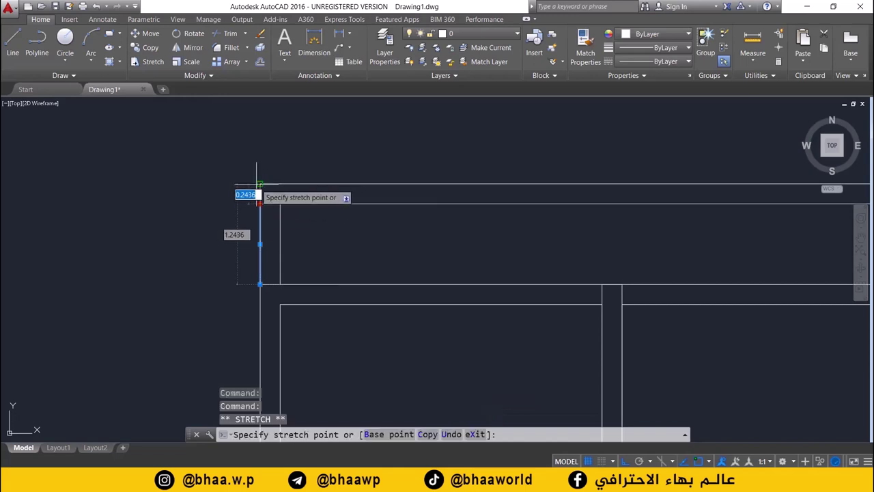
key("Down")
left_click(260, 184)
key("Return")
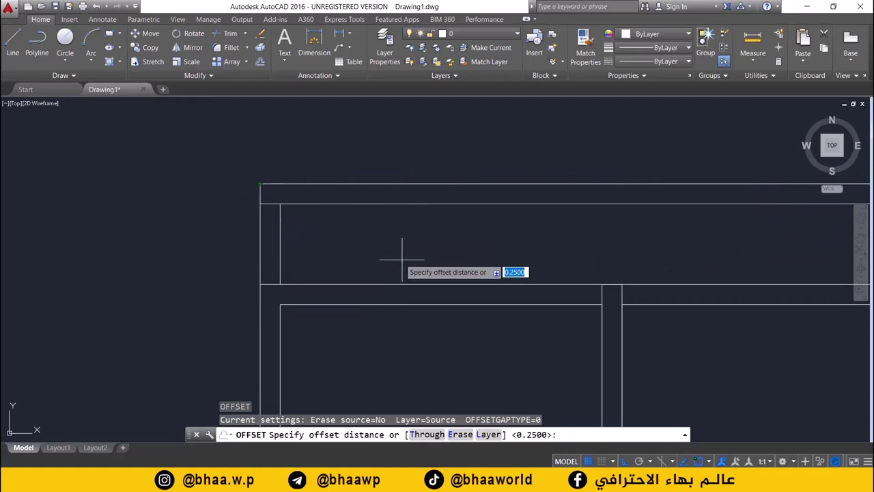
scroll(444, 240, "down", 2)
middle_click_drag(445, 240, 458, 241)
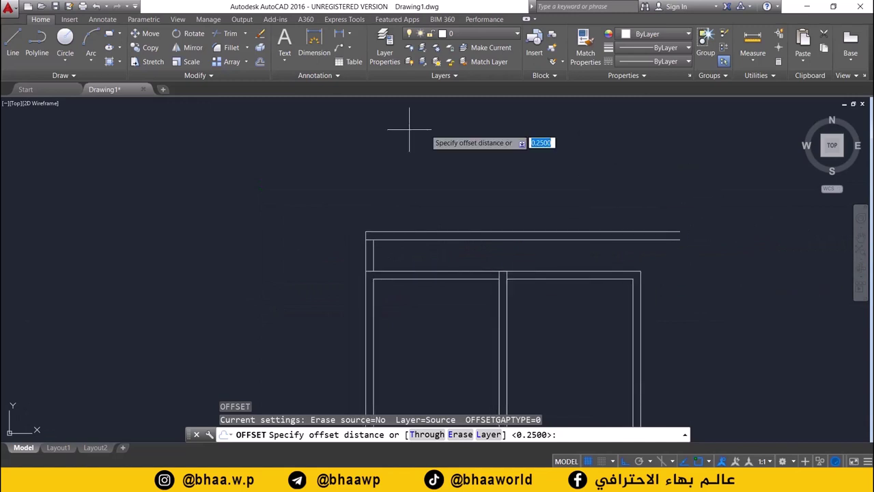
key("Escape")
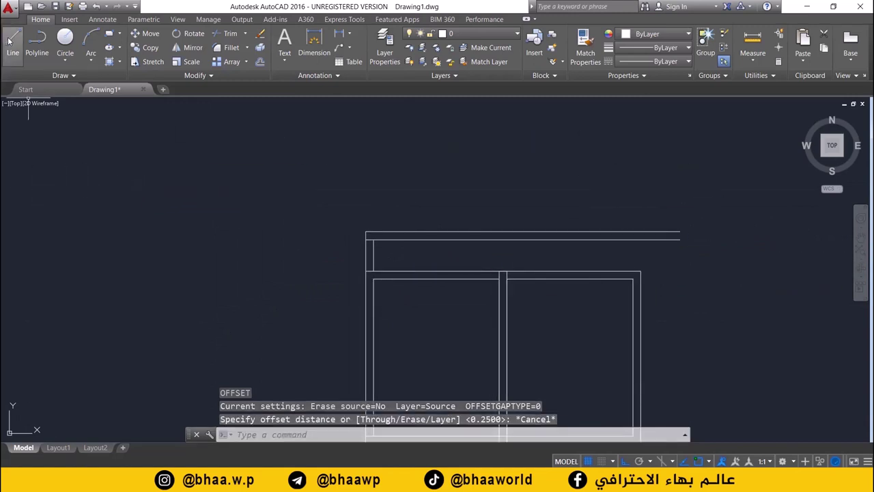
Step: Draw a 20-unit vertical line down from the top strip's right end
left_click(11, 42)
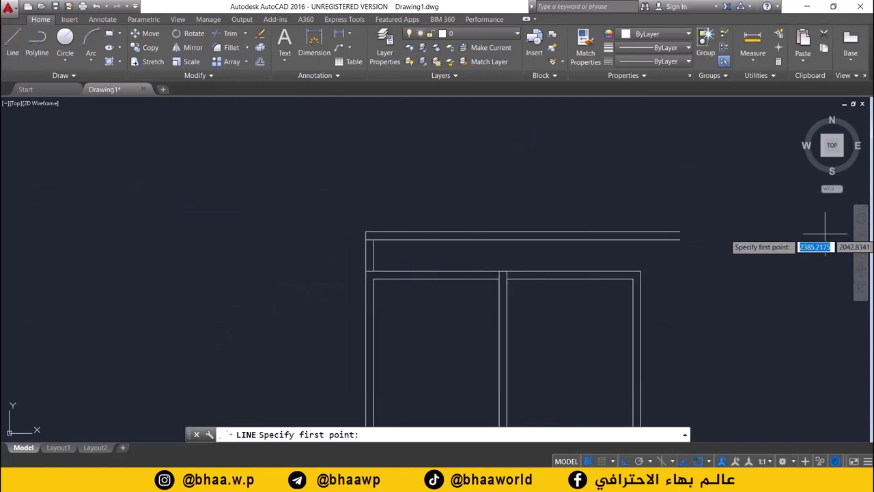
left_click(680, 237)
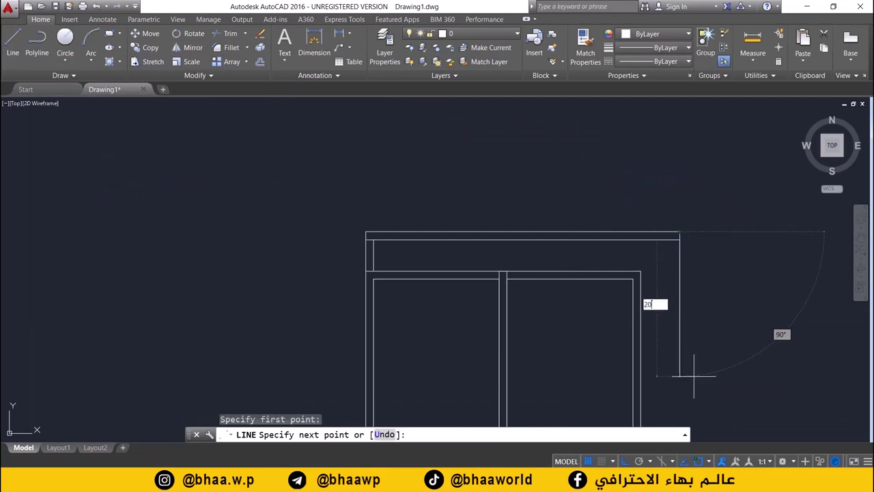
key("Return")
key("Return")
scroll(550, 303, "down", 4)
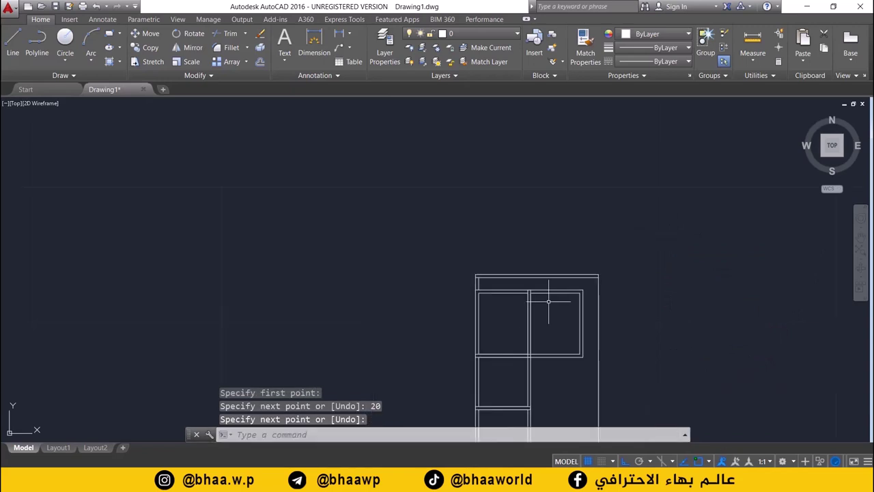
mouse_move(548, 301)
middle_mouse_down()
mouse_move(579, 338)
mouse_move(507, 195)
mouse_move(516, 216)
middle_mouse_up()
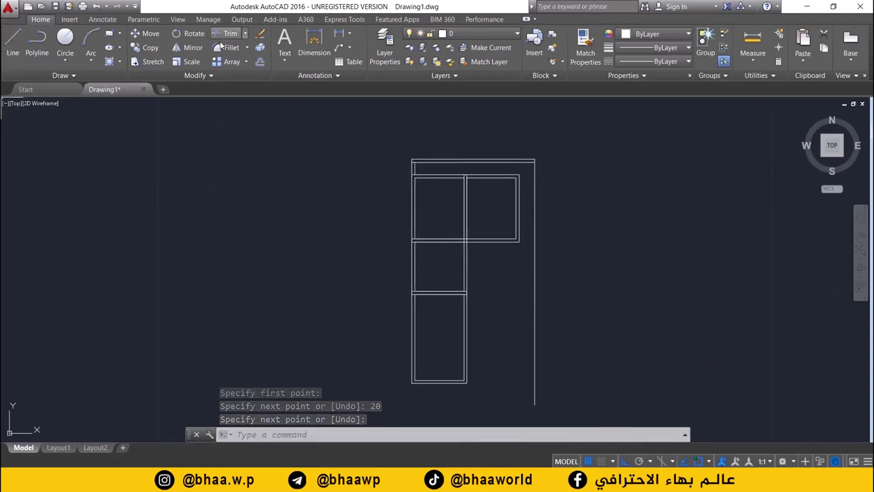
Step: Offset the new right boundary line 0.25 inward to form the wall
left_click(260, 47)
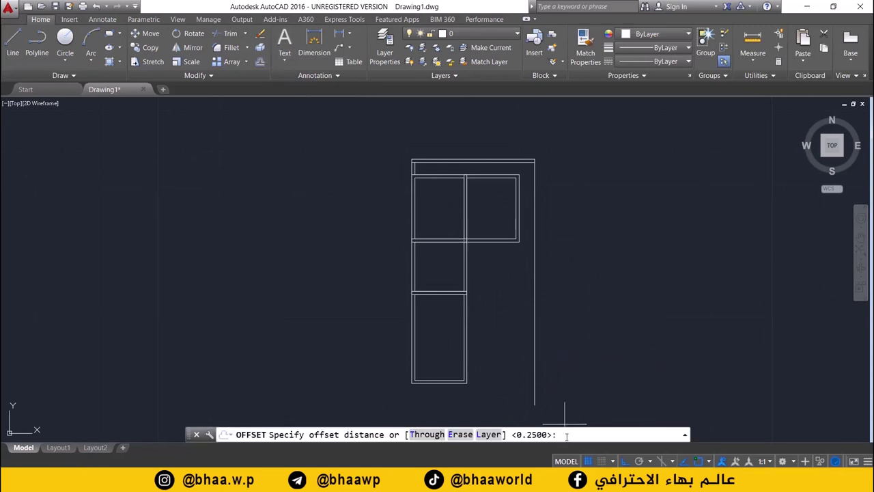
key("Return")
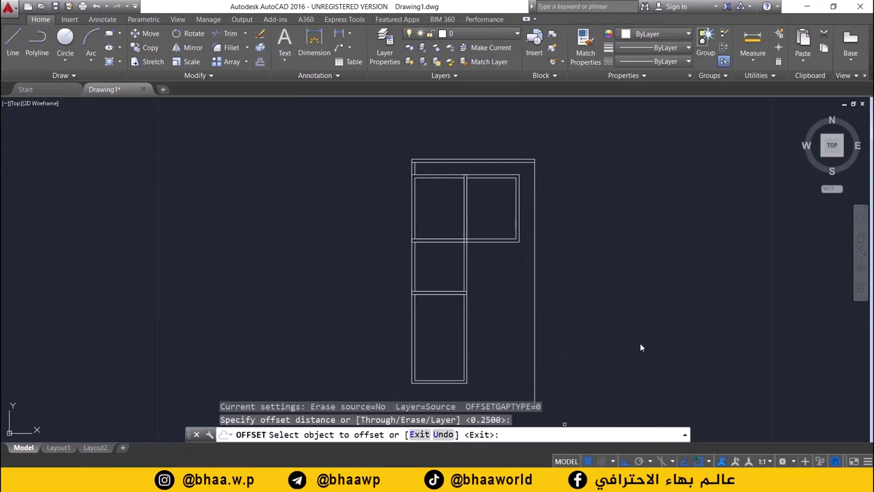
left_click(535, 308)
left_click(525, 310)
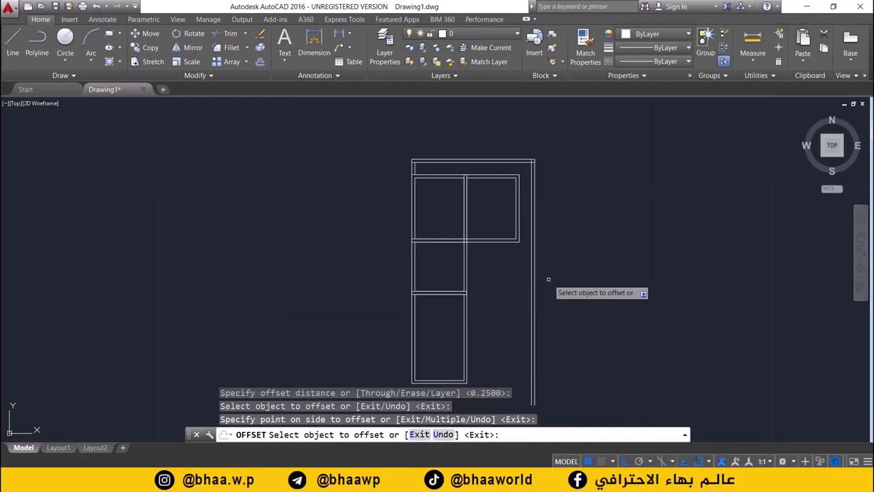
scroll(552, 266, "down", 3)
scroll(533, 297, "up", 3)
scroll(496, 275, "up", 4)
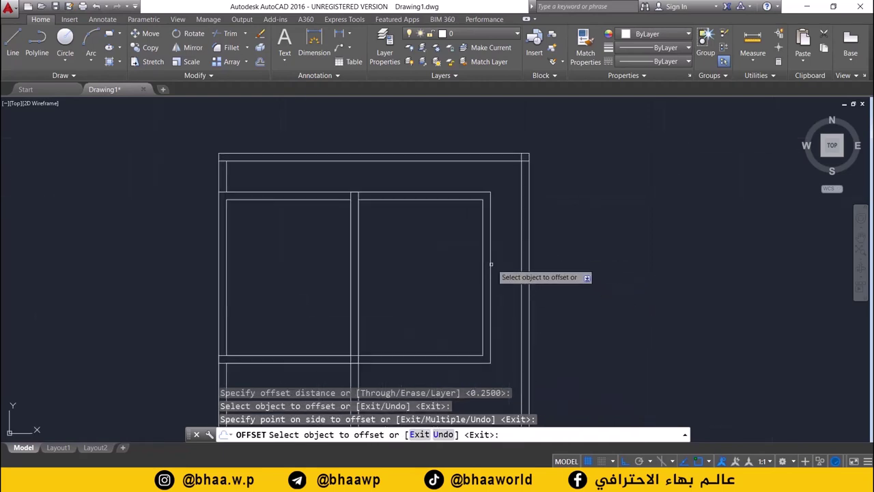
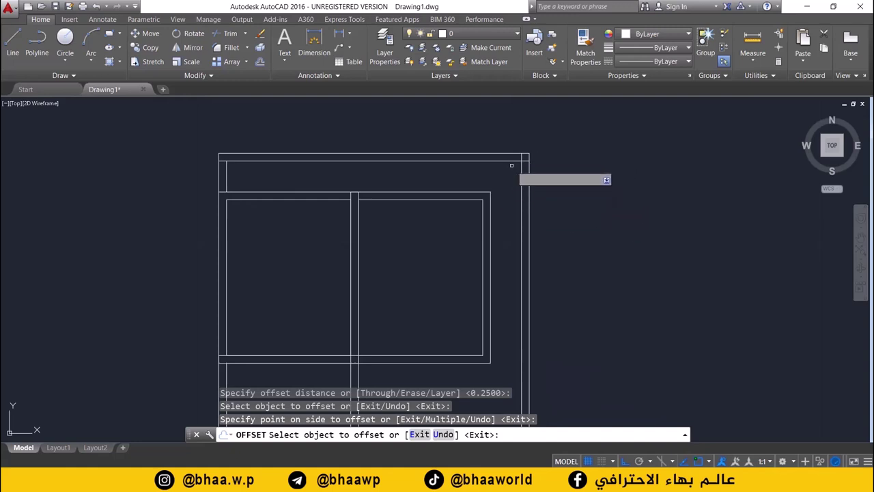
Step: Draw two lines continuing the partition wall's edges past the right outer wall
key("alt+Tab")
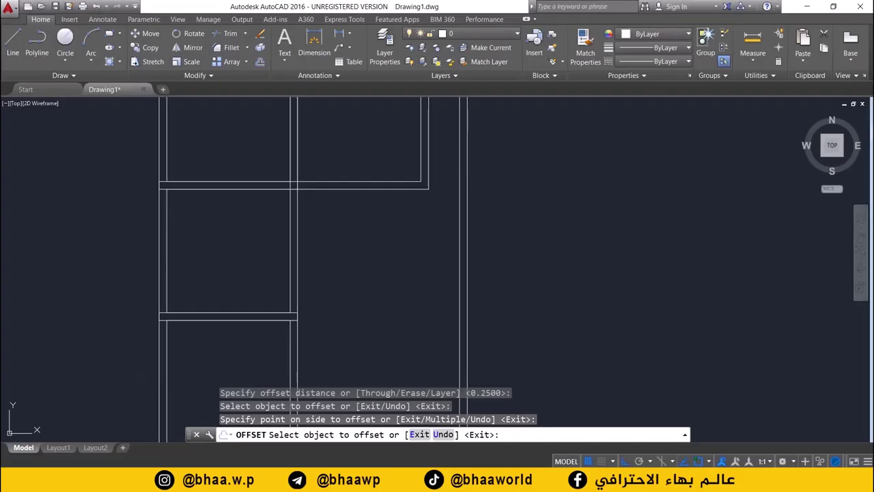
scroll(382, 273, "down", 2)
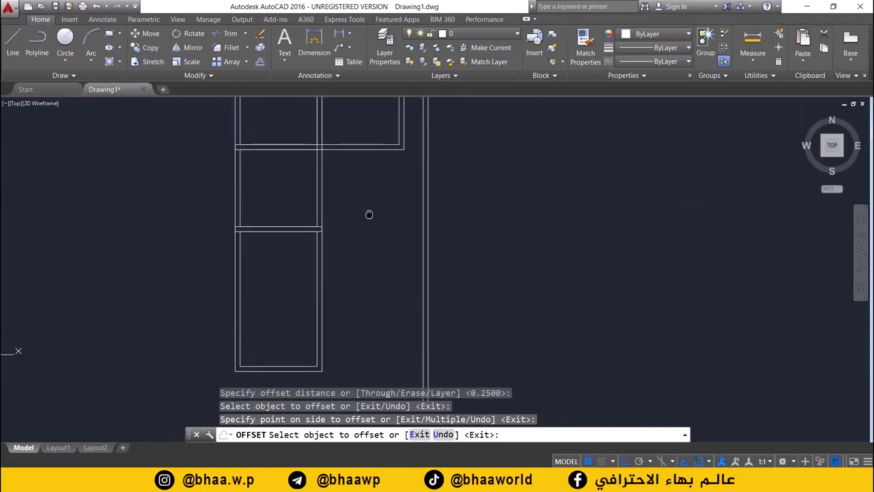
scroll(364, 229, "up", 3)
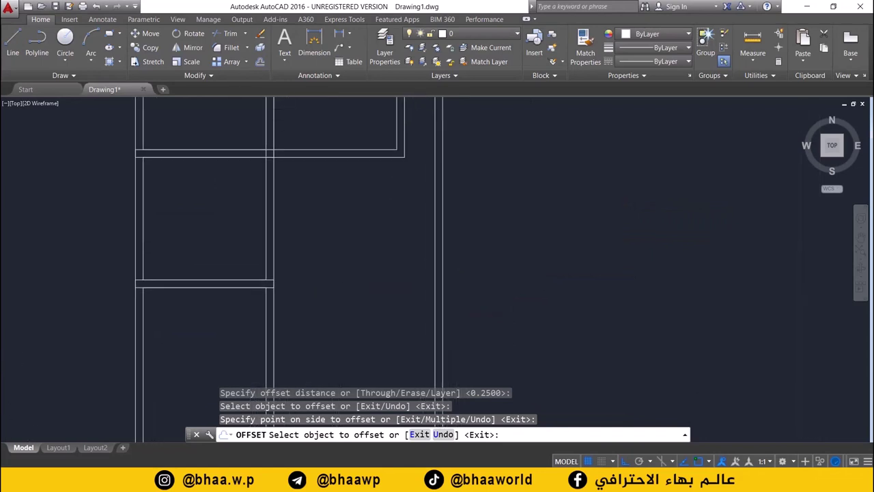
left_click(12, 43)
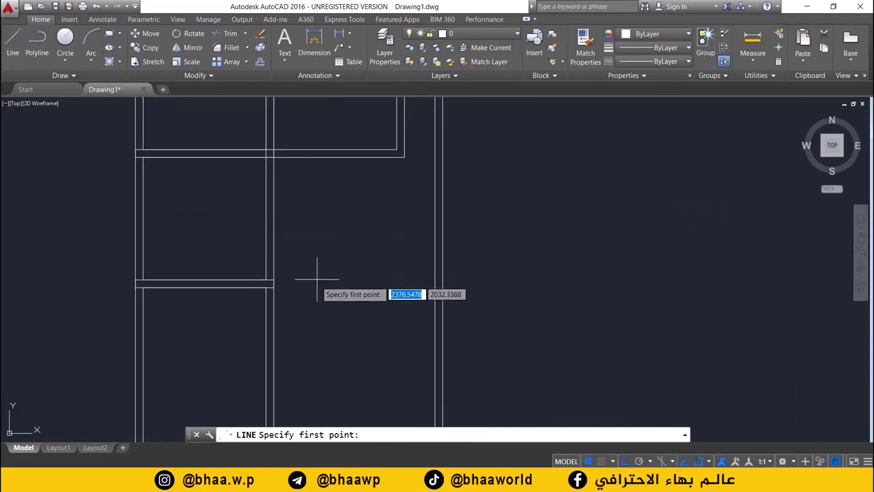
left_click(273, 280)
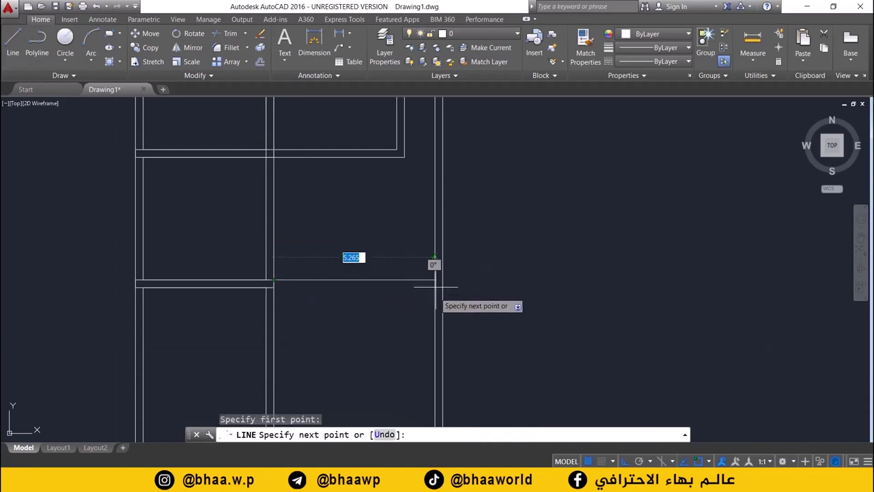
left_click(579, 274)
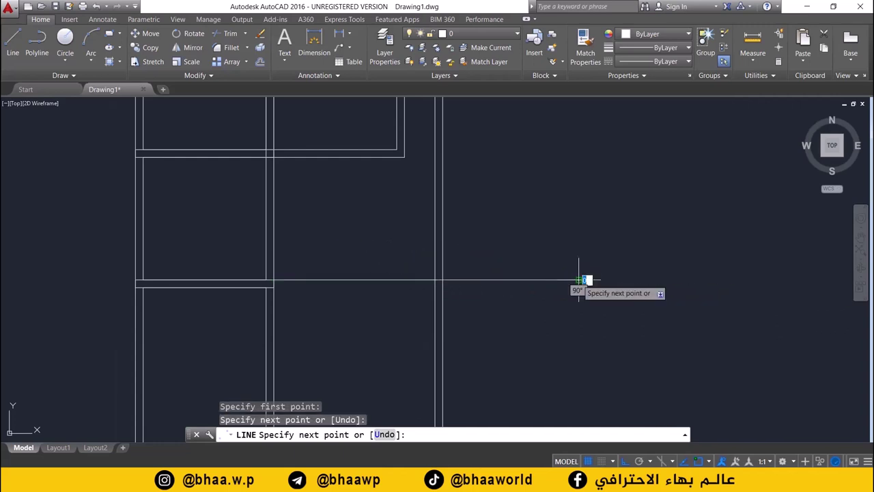
key("Return")
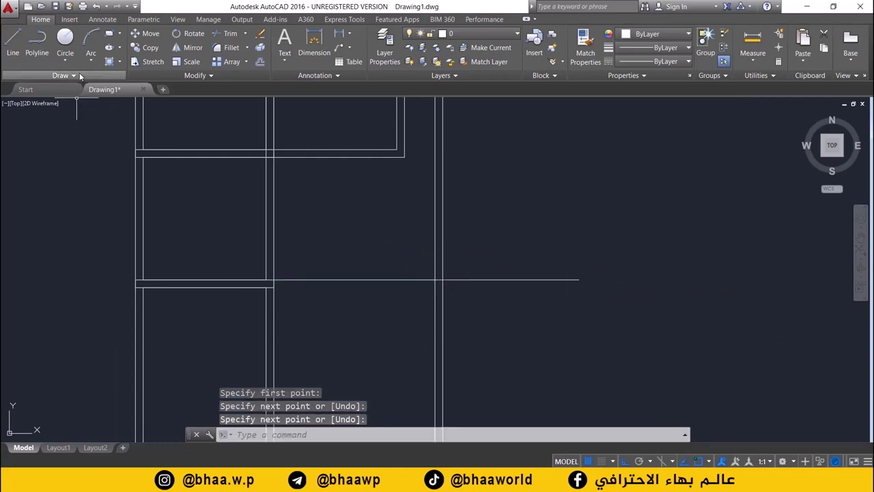
left_click(12, 46)
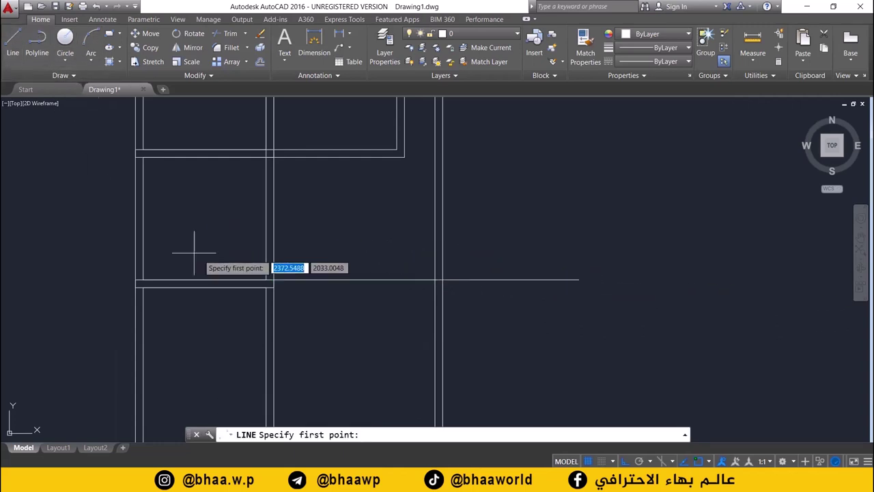
left_click(272, 286)
left_click(637, 305)
key("Return")
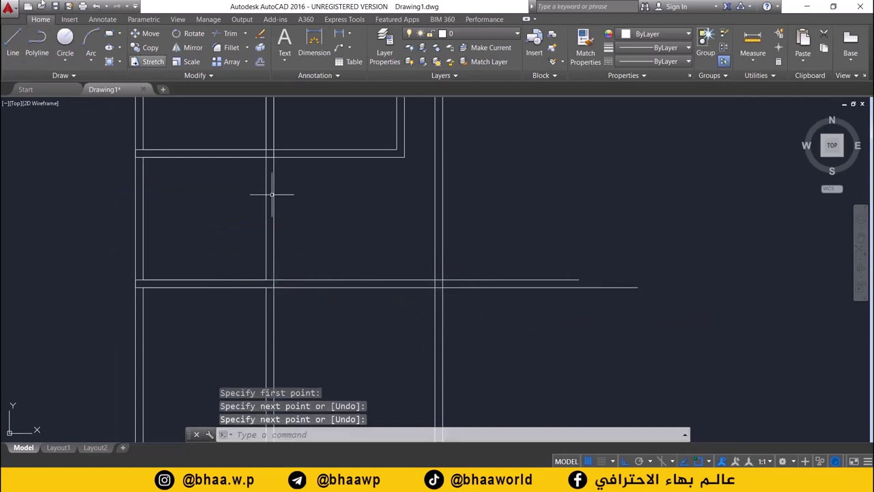
Step: Trim both new lines at the right outer wall and delete the leftover stray piece
left_click(221, 37)
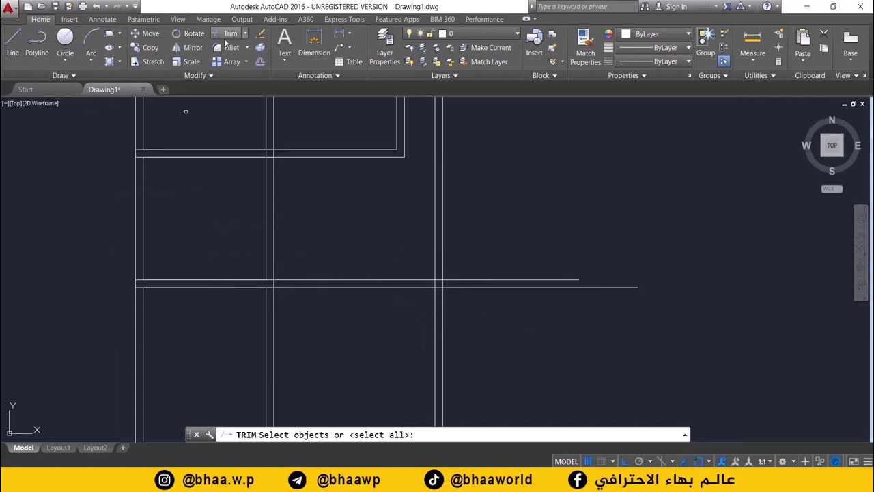
key("Return")
left_click(603, 246)
left_click(526, 342)
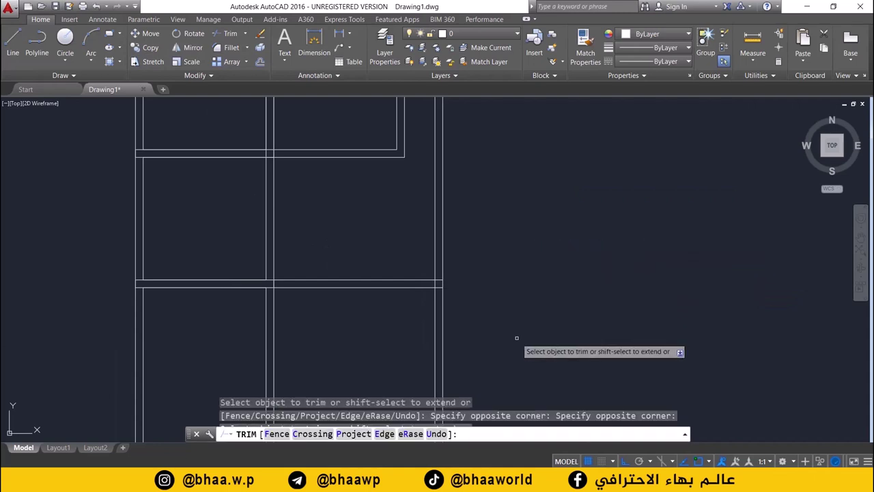
left_click(517, 339)
key("Escape")
scroll(410, 250, "up", 2)
key("Delete")
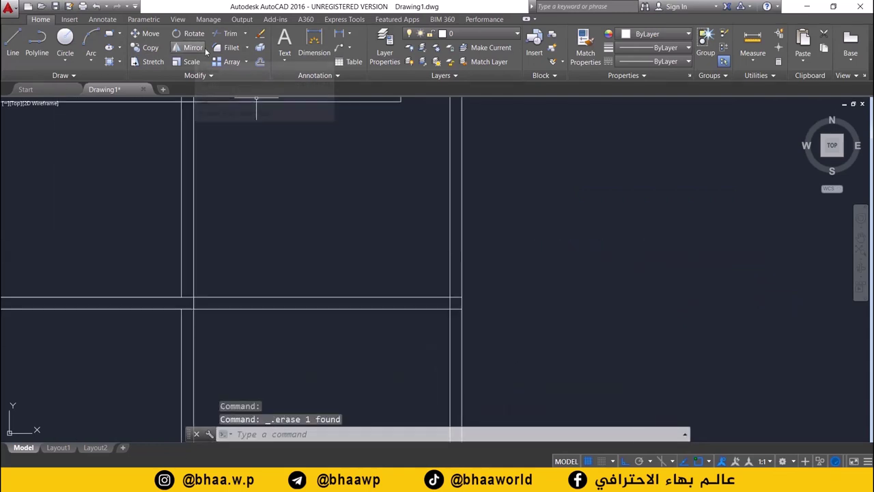
left_click(108, 35)
Step: Draw a 1.75 by 1.75 square with its corner at the wall junction
middle_click_drag(303, 248, 256, 226)
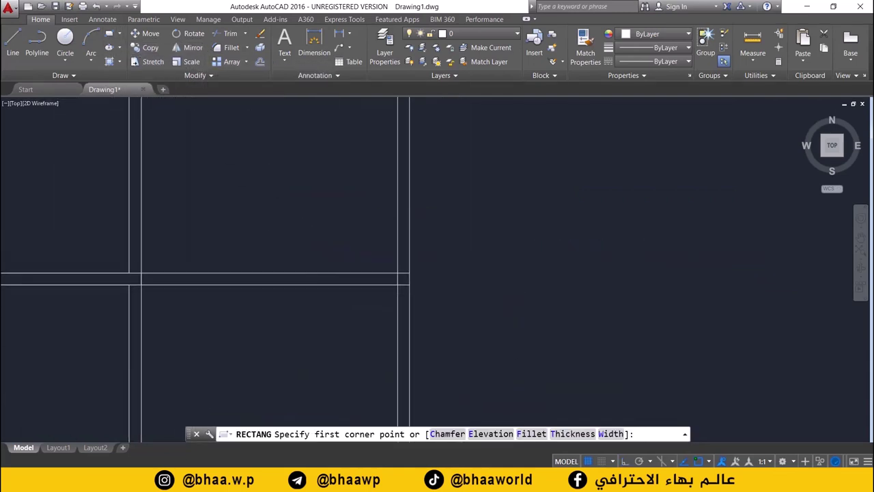
left_click(409, 280)
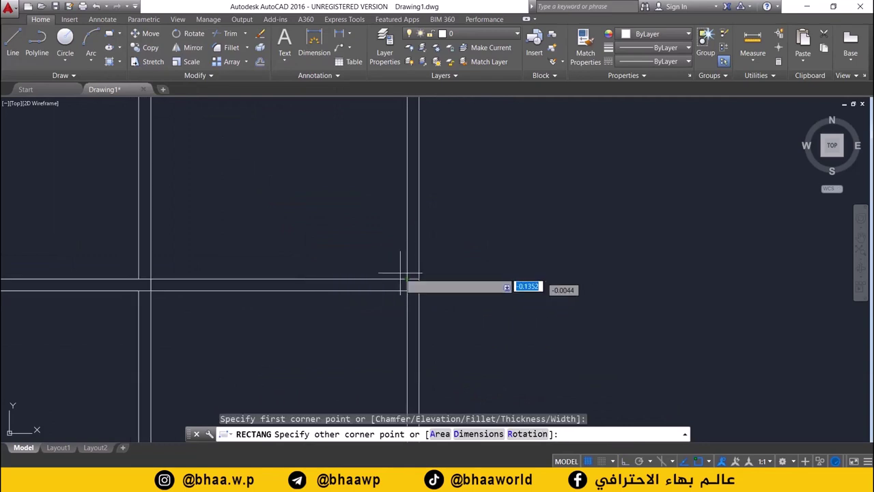
left_click(467, 431)
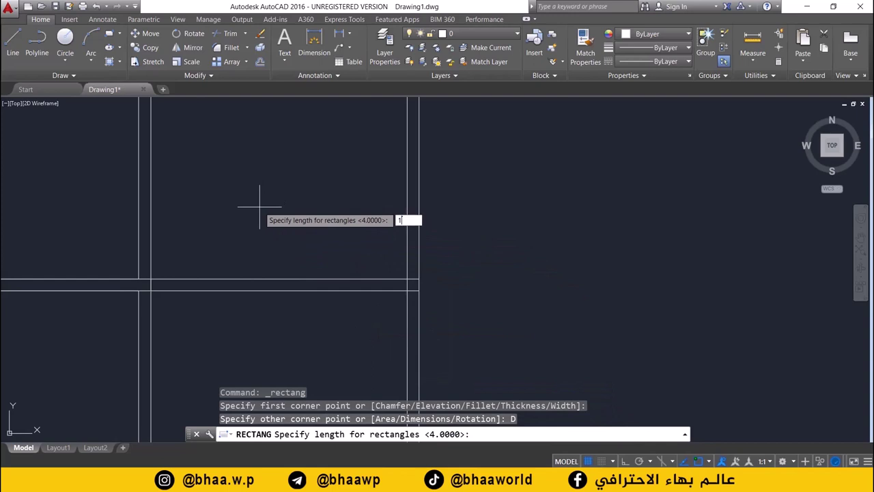
type("1.75")
key("Return")
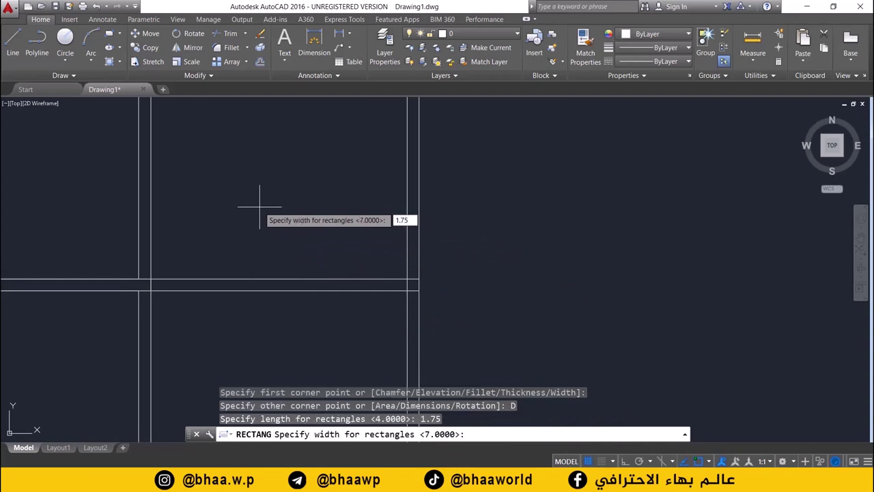
key("Return")
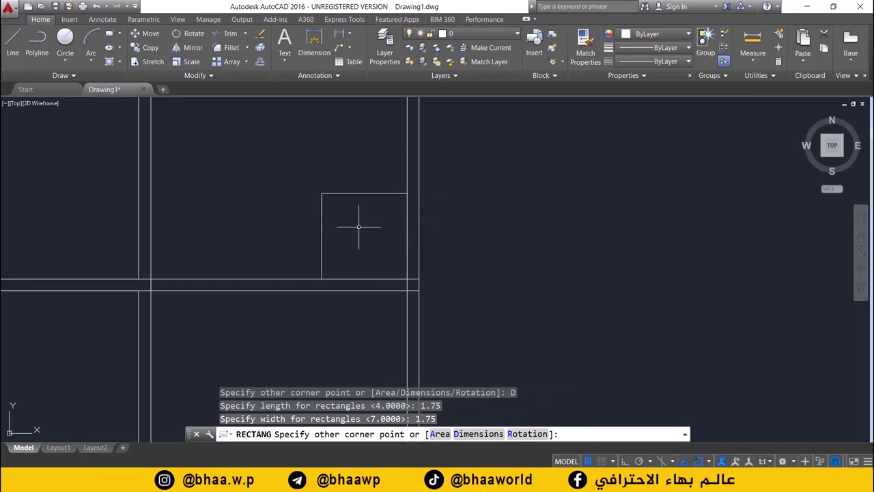
left_click(355, 205)
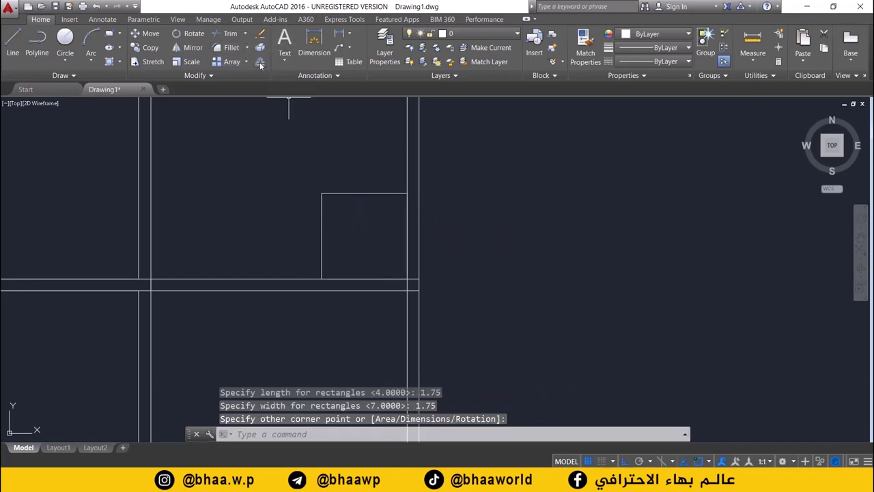
Step: Offset the square 0.25 outward to double its walls, checking it against the reference plan
left_click(260, 63)
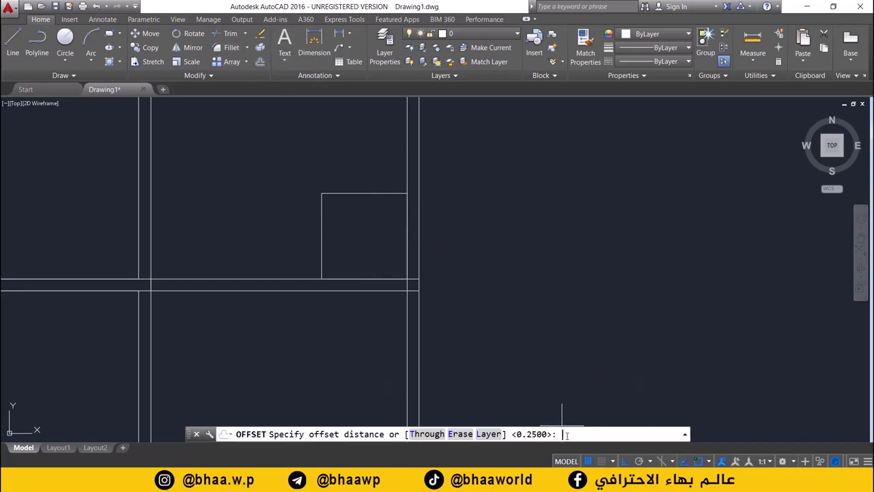
key("Return")
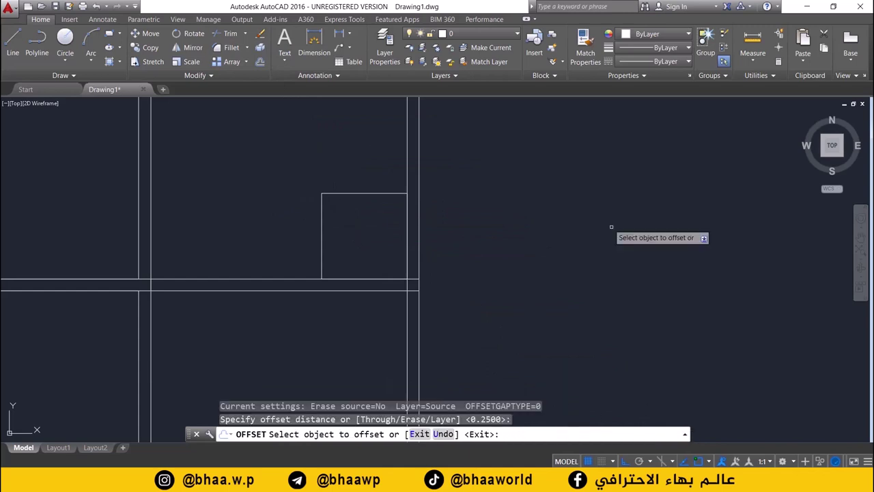
left_click(374, 194)
left_click(357, 170)
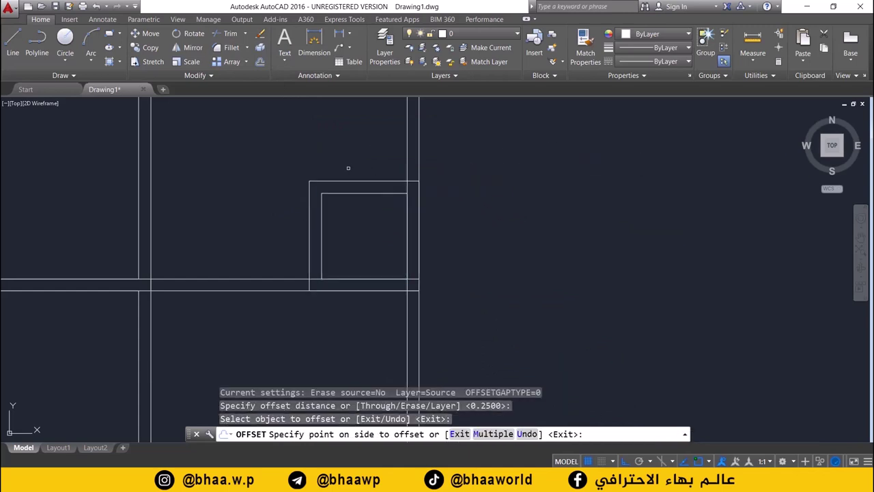
scroll(377, 205, "down", 2)
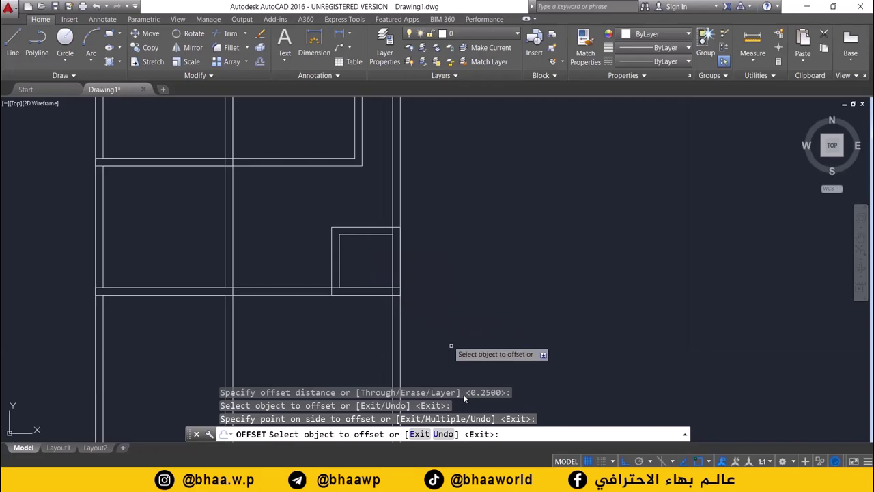
key("alt+Tab")
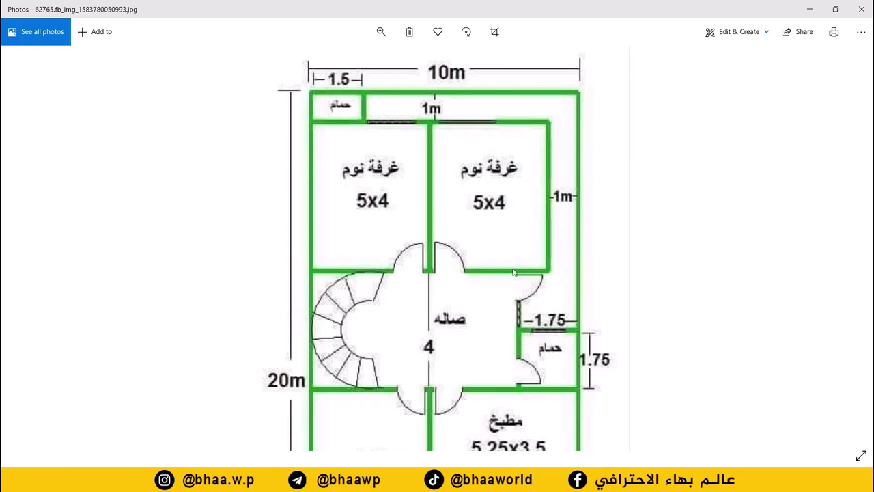
left_click(807, 11)
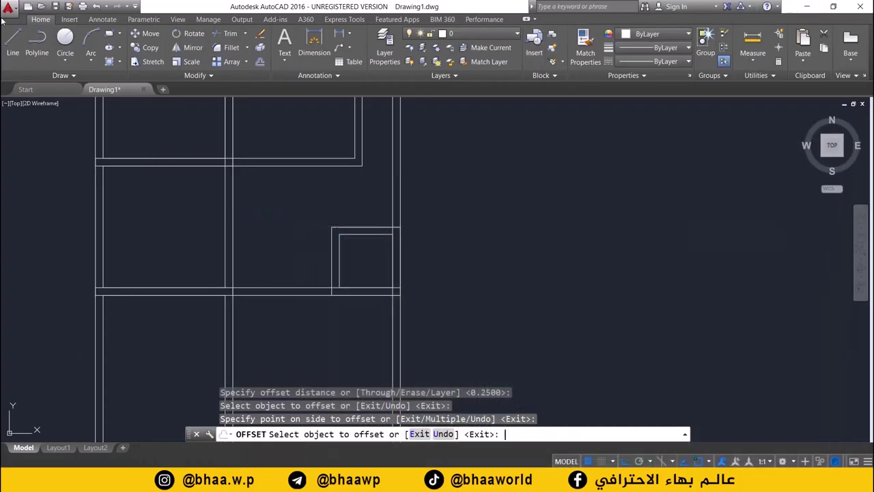
middle_click_drag(333, 227, 309, 280)
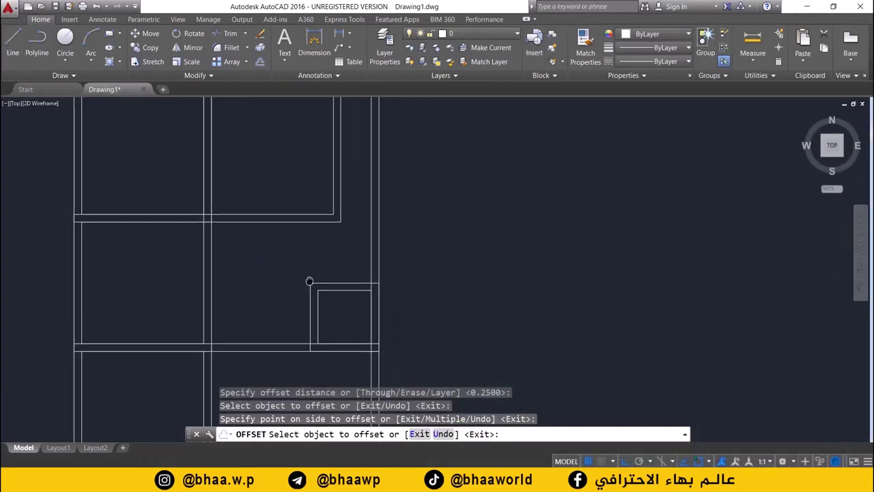
Step: Draw a vertical wall line from the square's outer corner and shorten it to the wall intersection
left_click(20, 59)
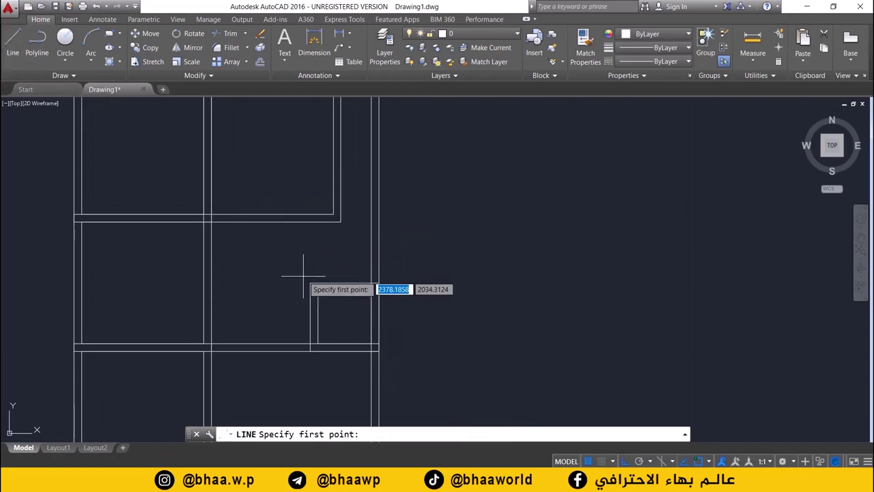
left_click(310, 282)
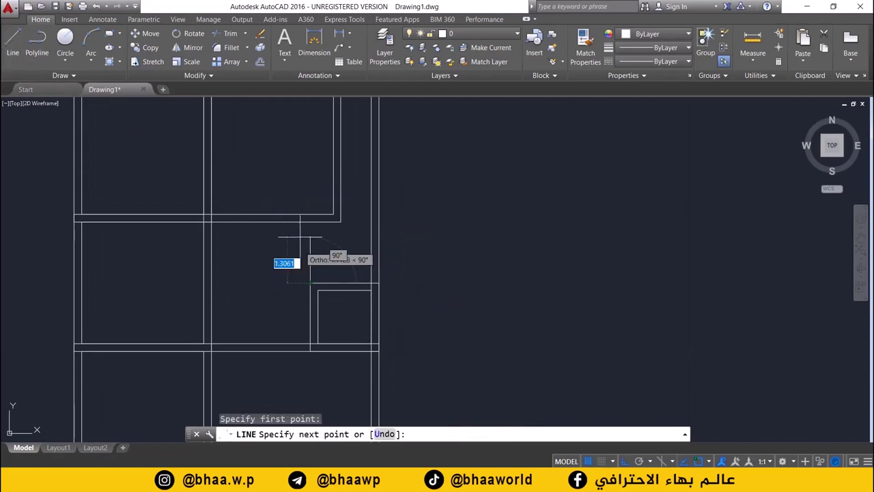
left_click(309, 171)
key("Return")
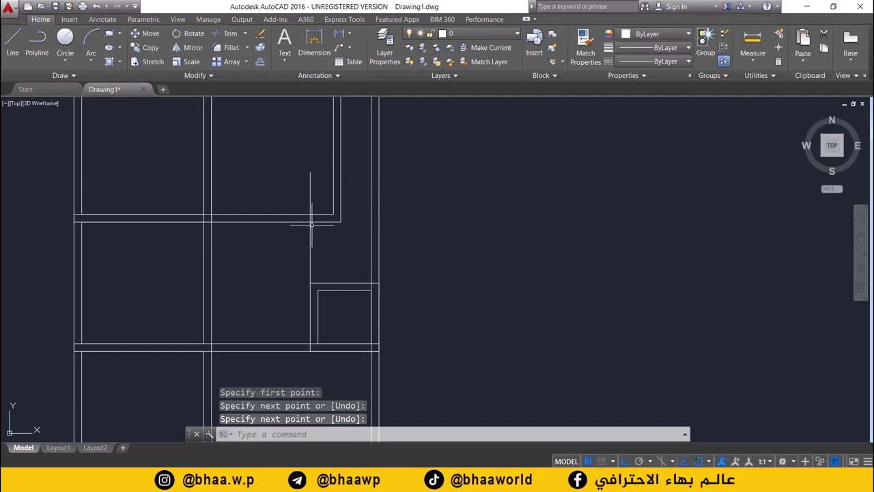
scroll(311, 225, "up", 5)
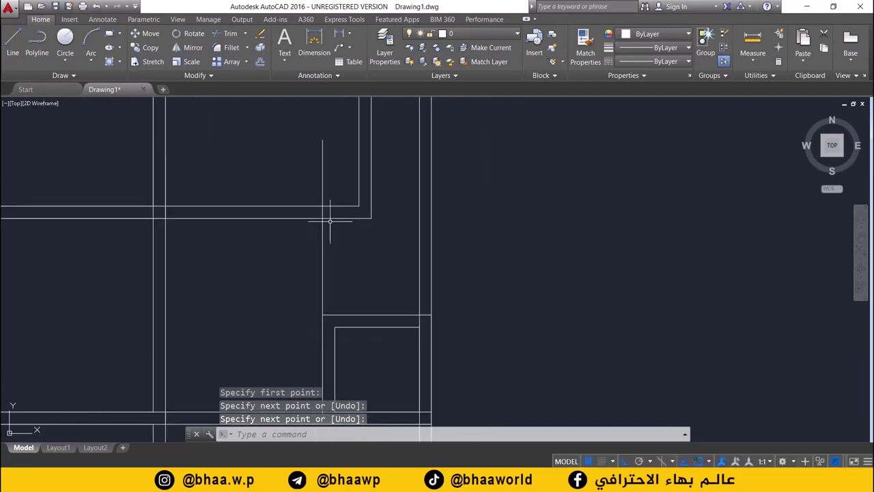
left_click(322, 141)
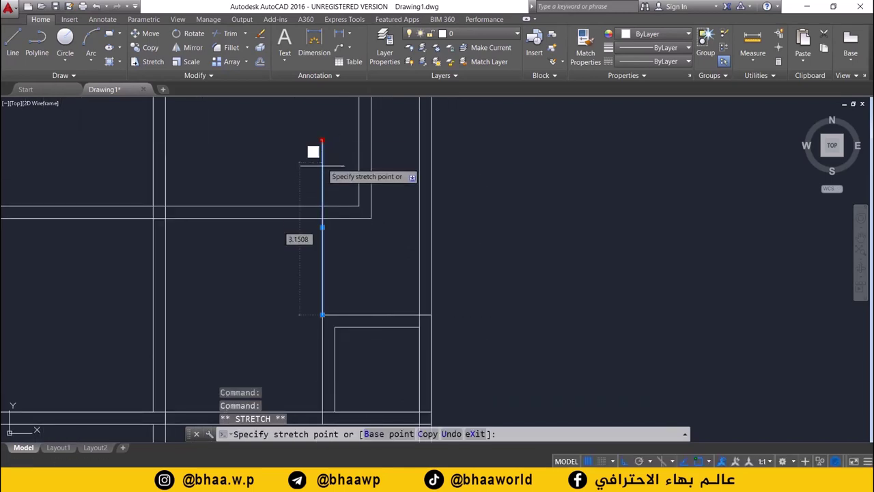
left_click(321, 217)
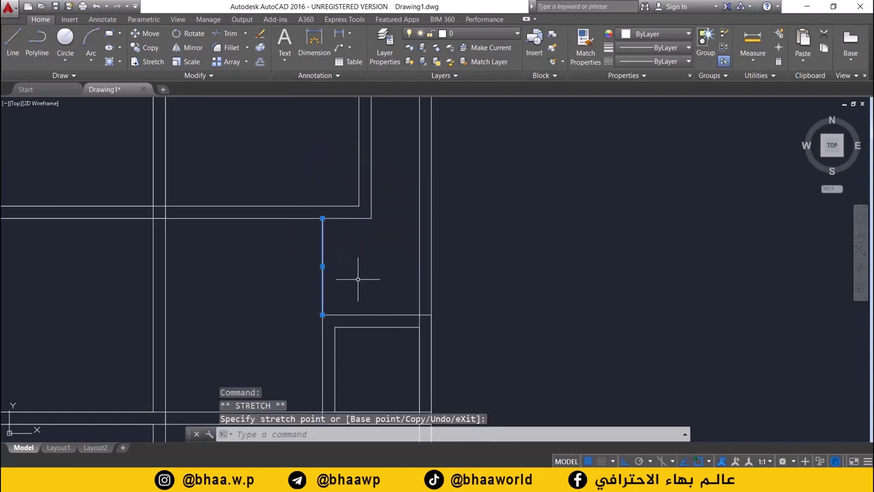
key("Escape")
Step: Offset the vertical wall line 0.25 to double it
type("l")
key("Return")
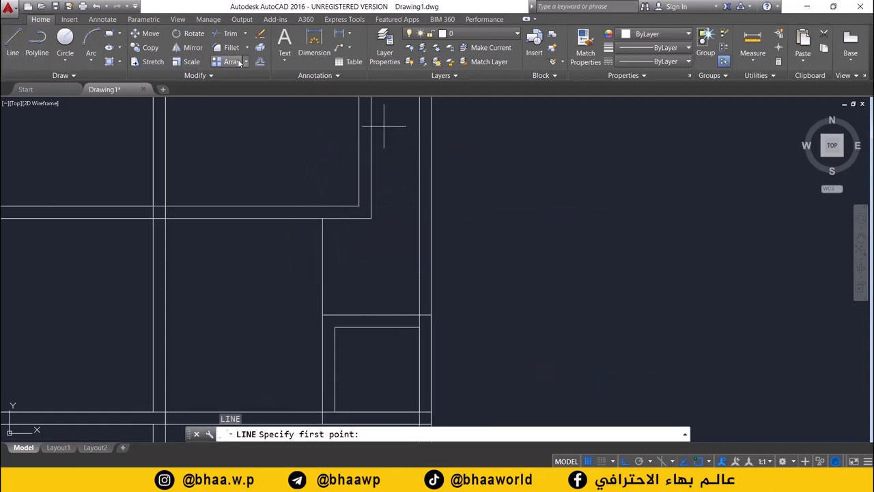
left_click(259, 61)
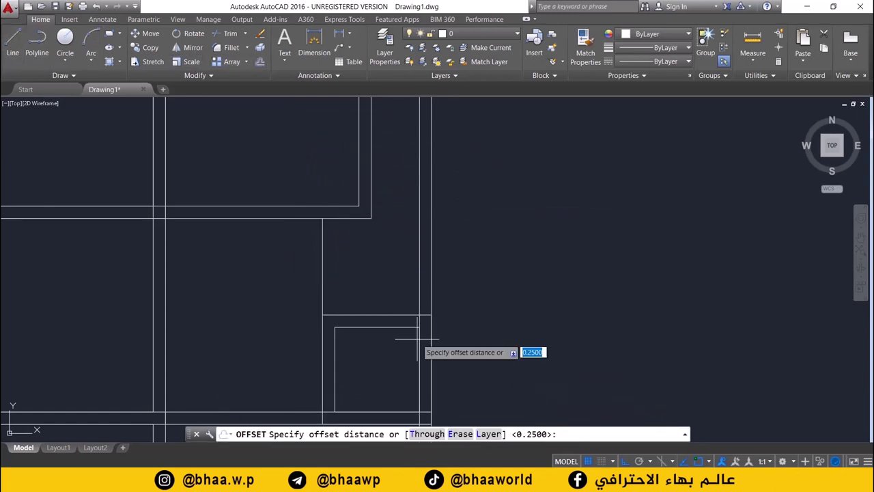
key("Return")
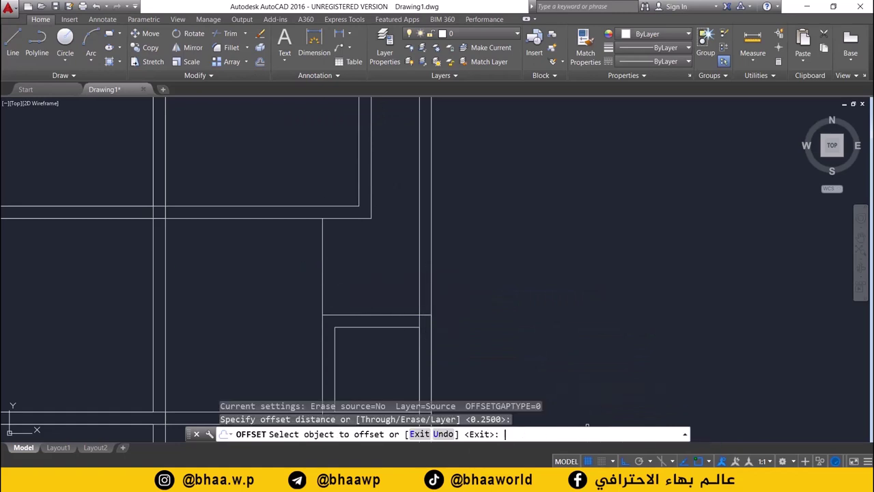
left_click(322, 268)
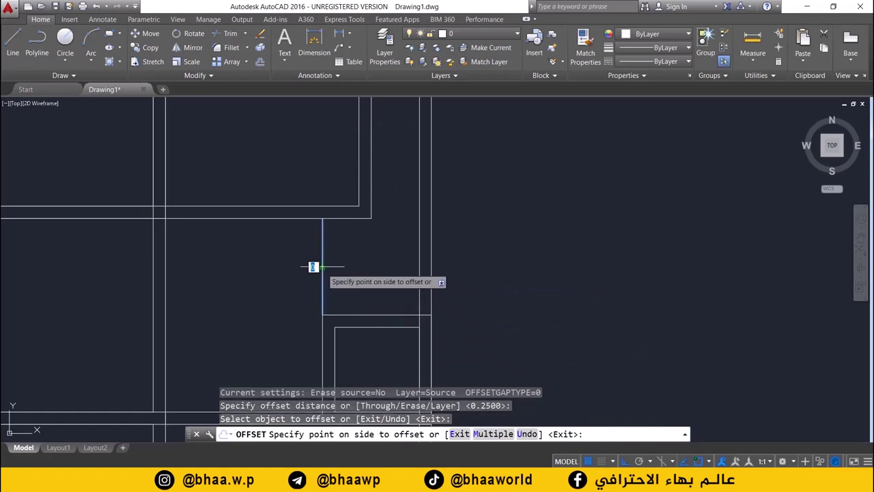
left_click(335, 270)
scroll(381, 299, "down", 2)
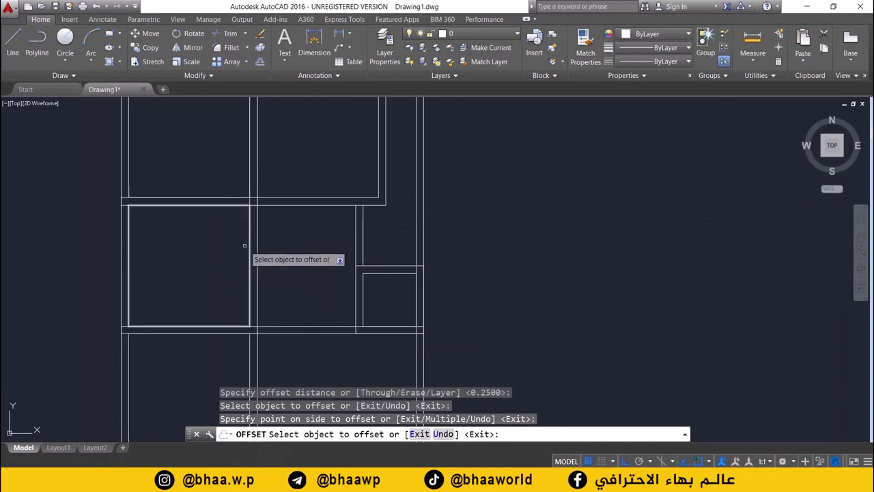
Step: Trim the wall segment crossing the room, using all objects as cutting edges
left_click(229, 36)
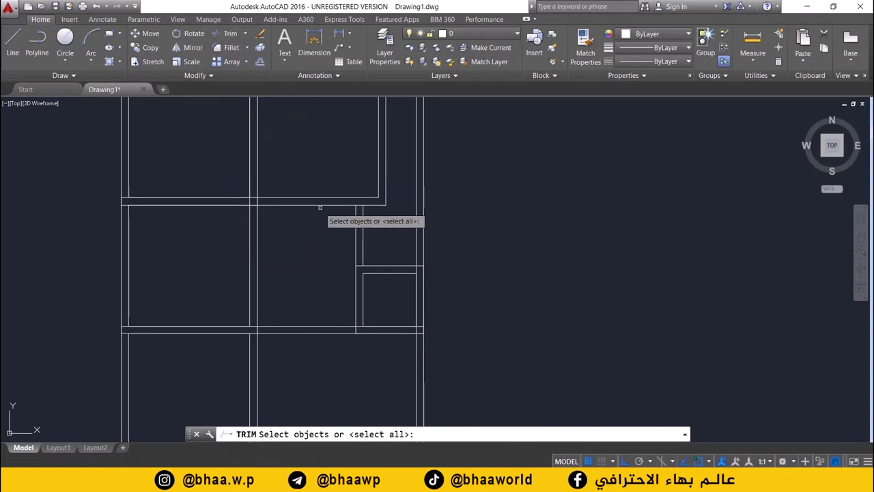
key("Return")
left_click(250, 247)
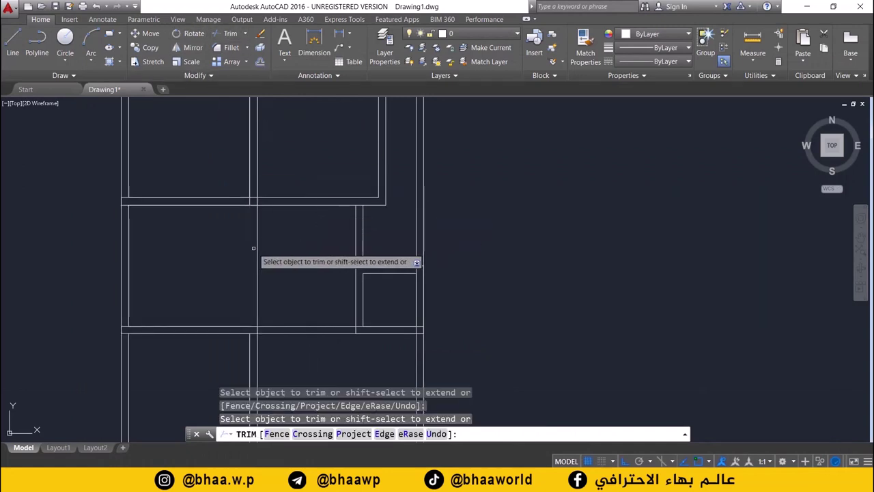
scroll(318, 256, "down", 3)
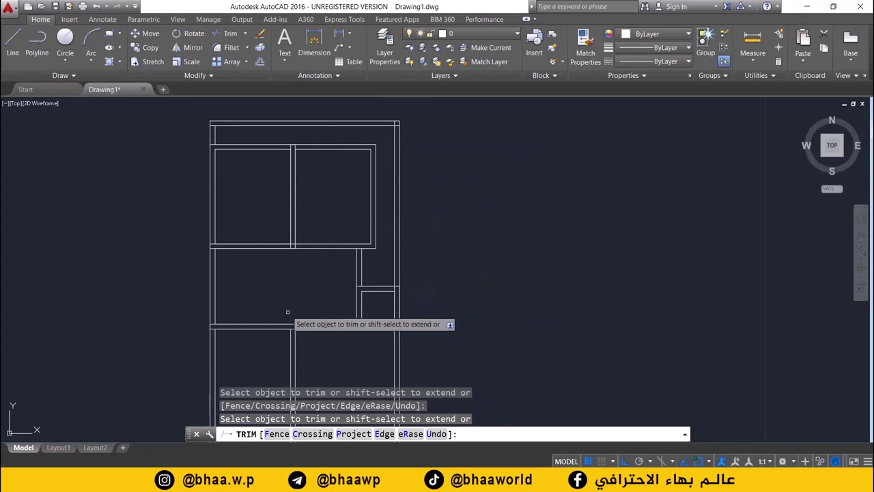
middle_click_drag(290, 315, 314, 183)
middle_click_drag(337, 289, 350, 258)
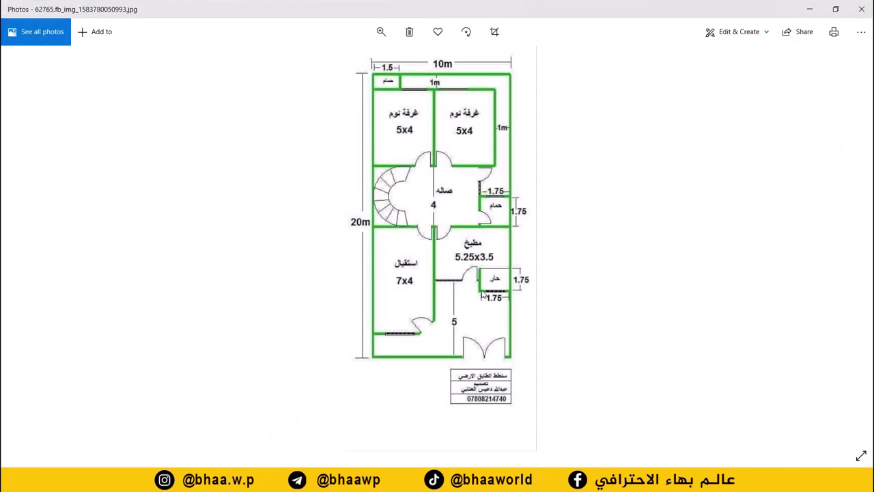
scroll(505, 321, "up", 5)
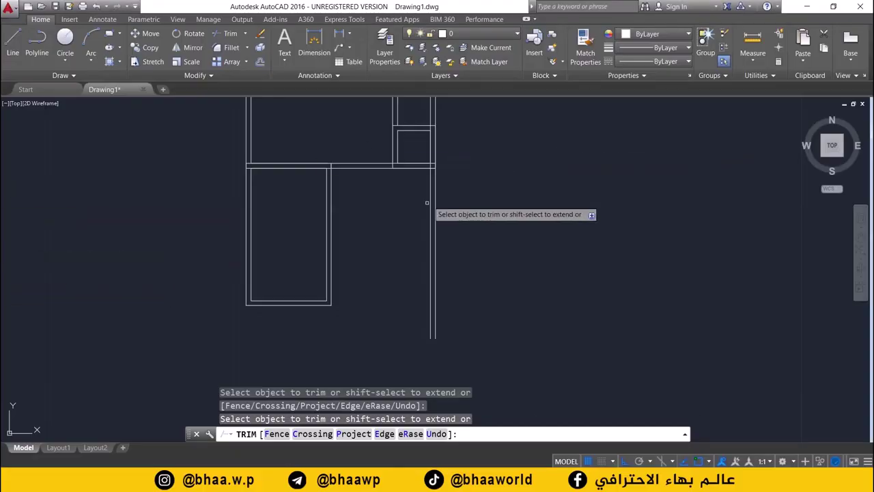
scroll(427, 202, "up", 2)
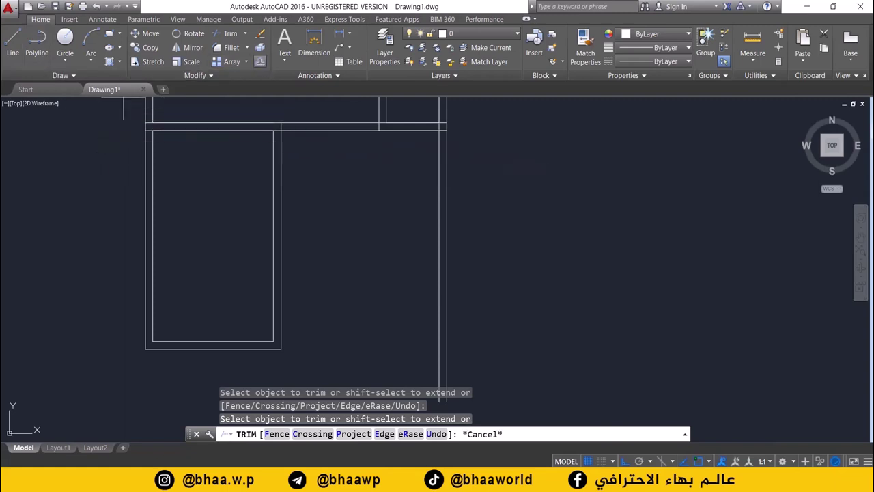
Step: Offset the upper horizontal wall 3.5 downward to start a new wall
left_click(260, 62)
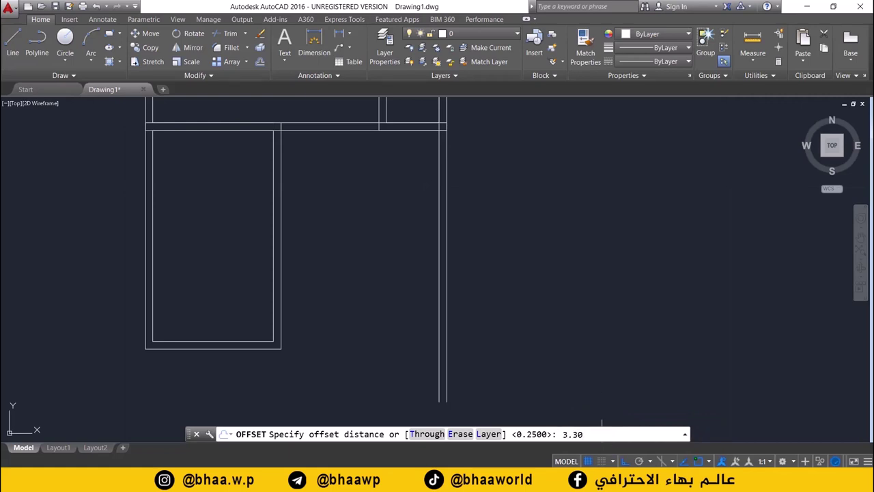
key("alt+Tab")
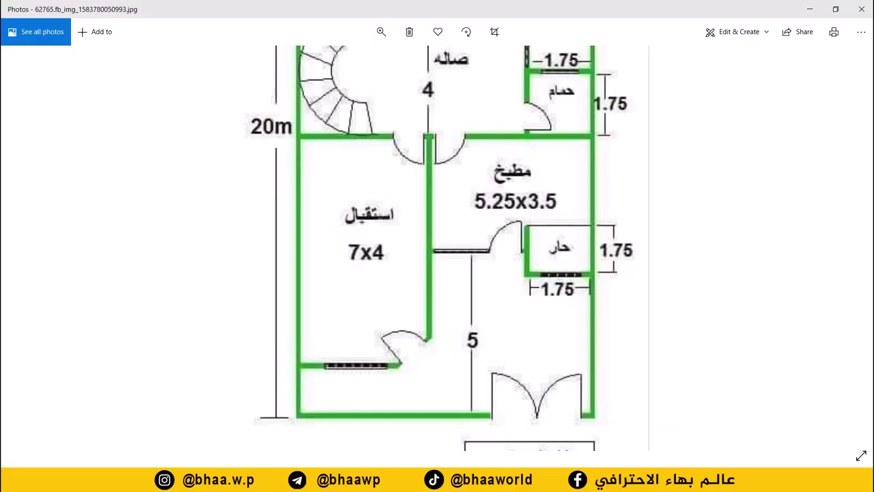
key("alt+Tab")
type("3.30")
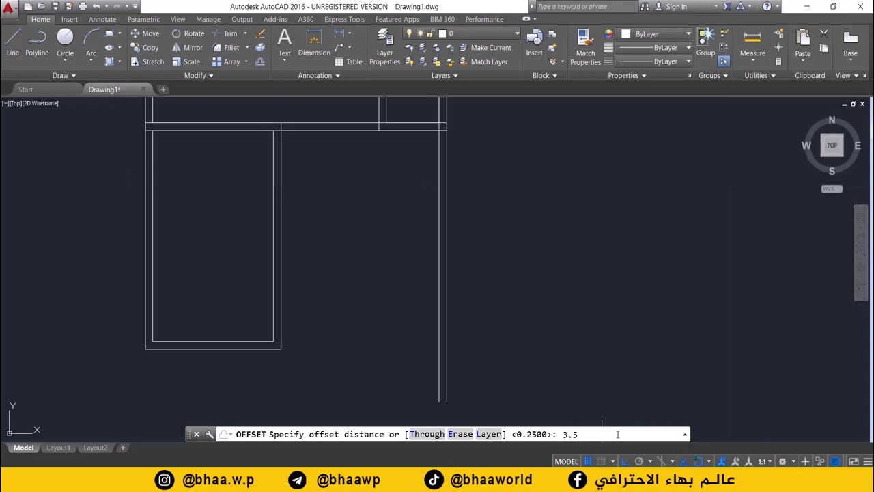
key("Return")
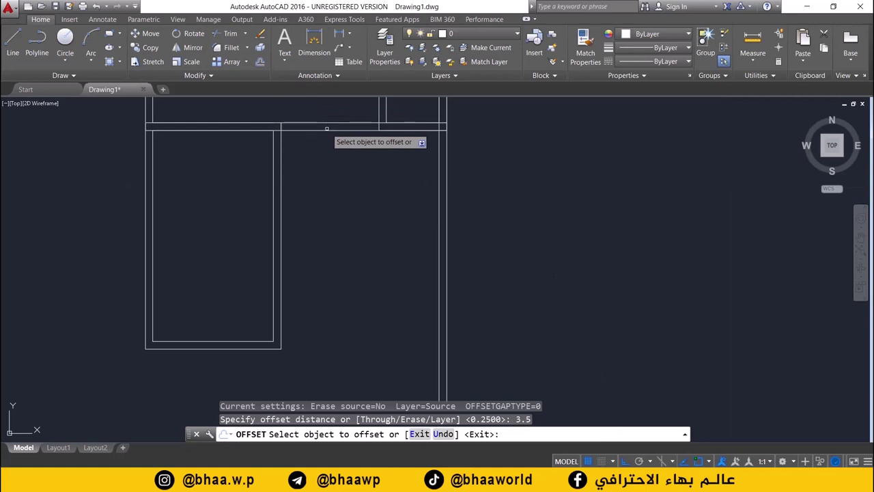
scroll(331, 223, "down", 2)
left_click(332, 221)
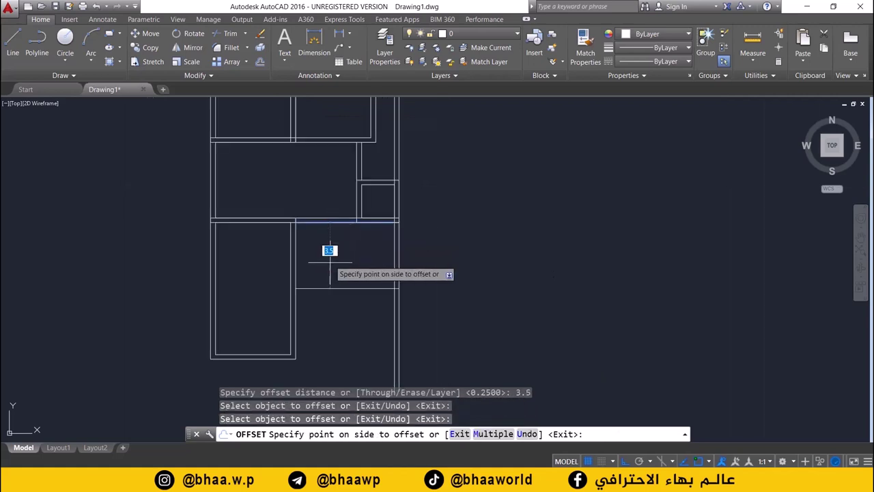
left_click(335, 287)
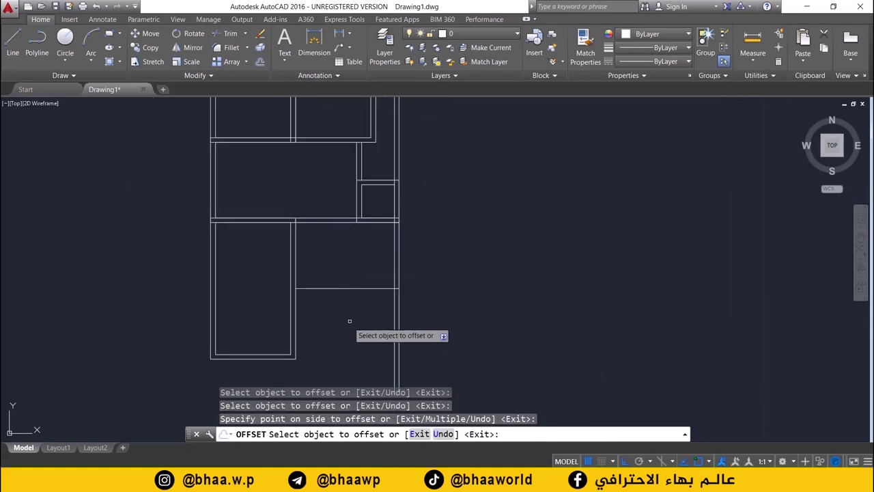
middle_click_drag(355, 297, 357, 279)
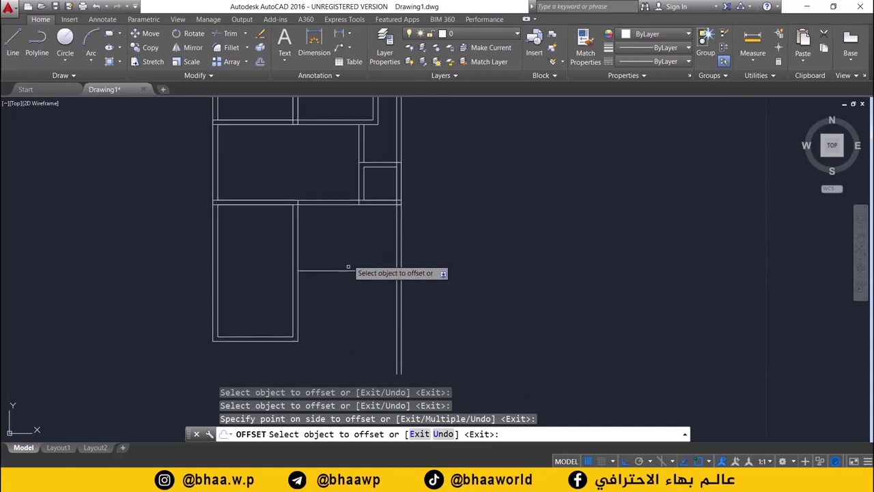
Step: Offset the new line 0.25 below it to give the wall its thickness
left_click(259, 62)
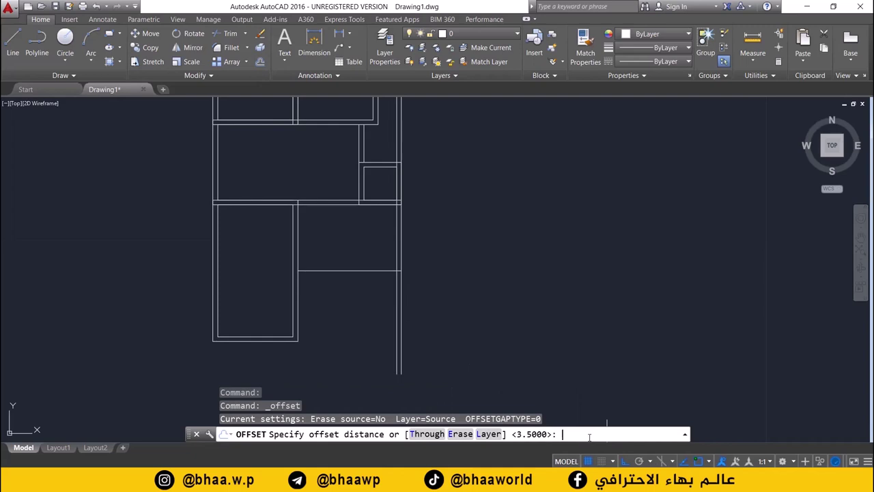
type("0.25")
key("Return")
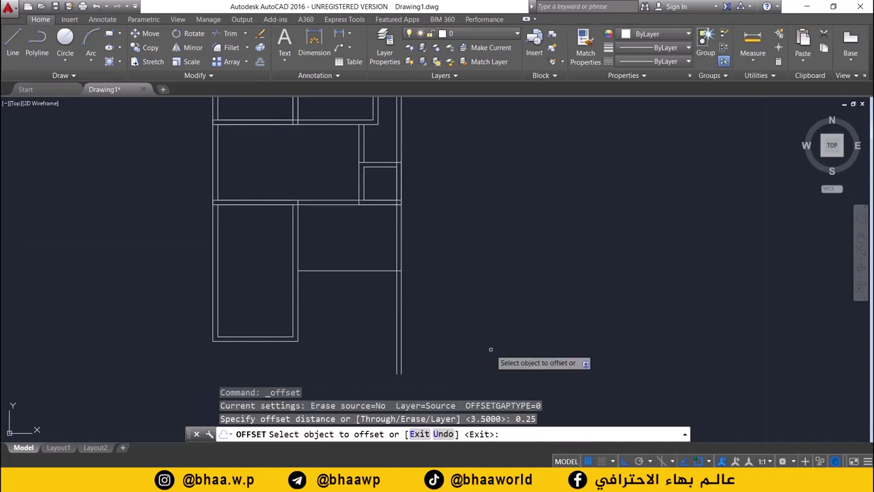
left_click(332, 272)
left_click(335, 292)
scroll(374, 255, "up", 4)
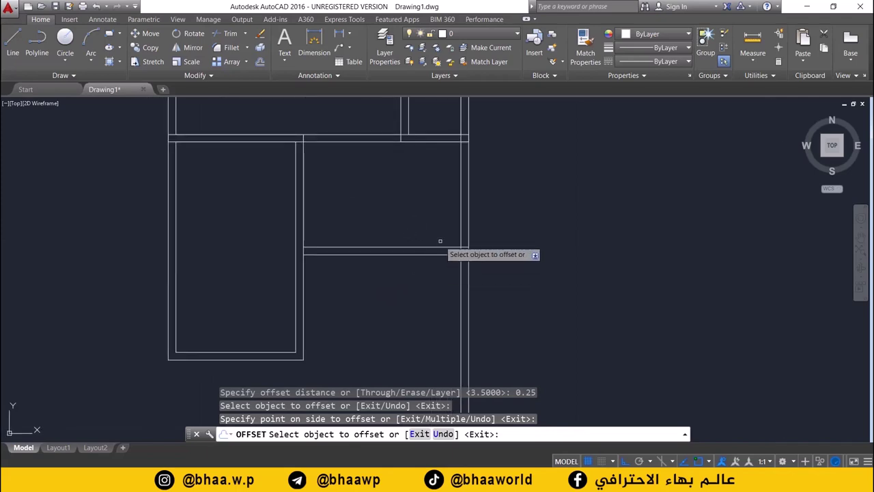
key("alt+Tab")
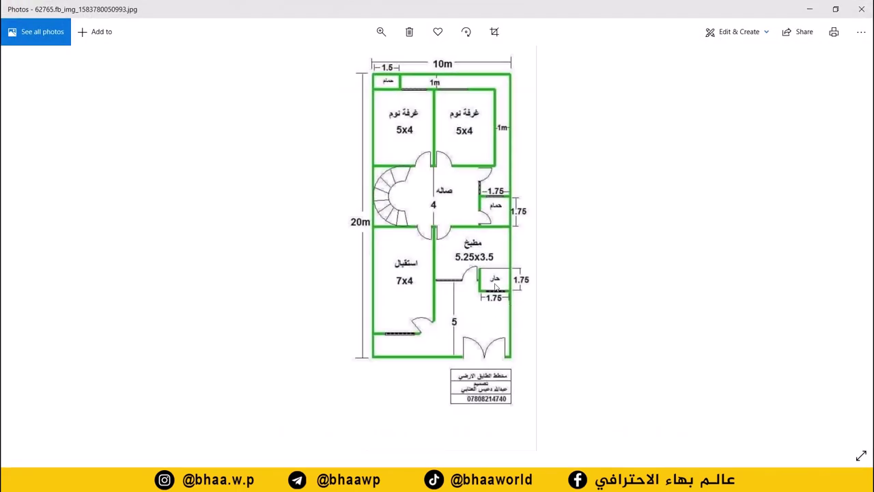
Step: Zoom into the kitchen and lower rooms on the reference image, then return to AutoCAD
scroll(508, 292, "up", 4)
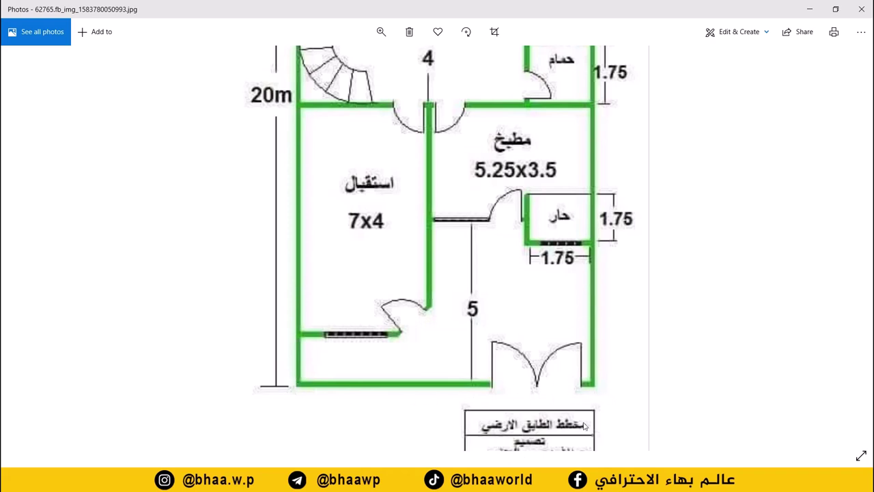
key("alt+Tab")
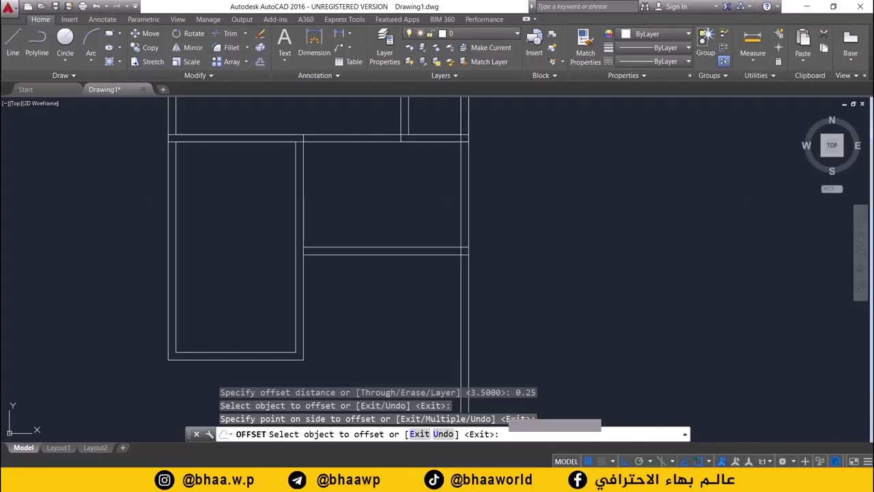
Step: Draw the bottom wall line about 10 units left from the lower corner and close the left wall
scroll(386, 146, "down", 2)
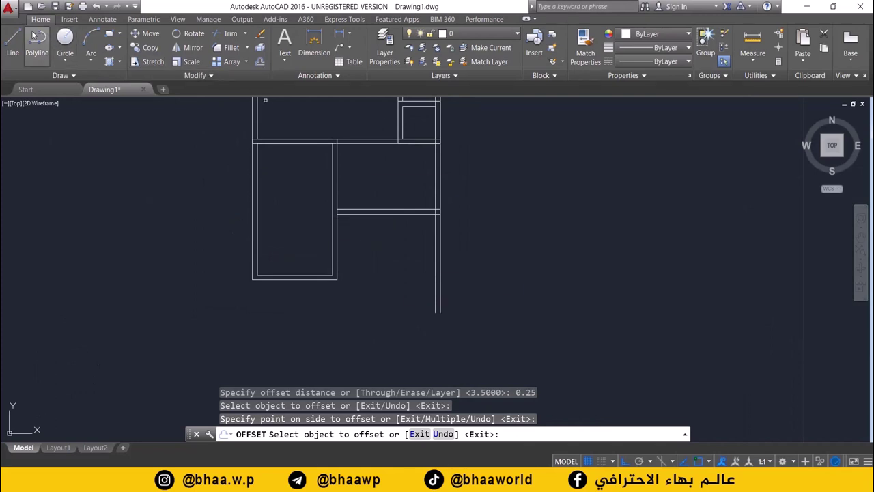
left_click(13, 41)
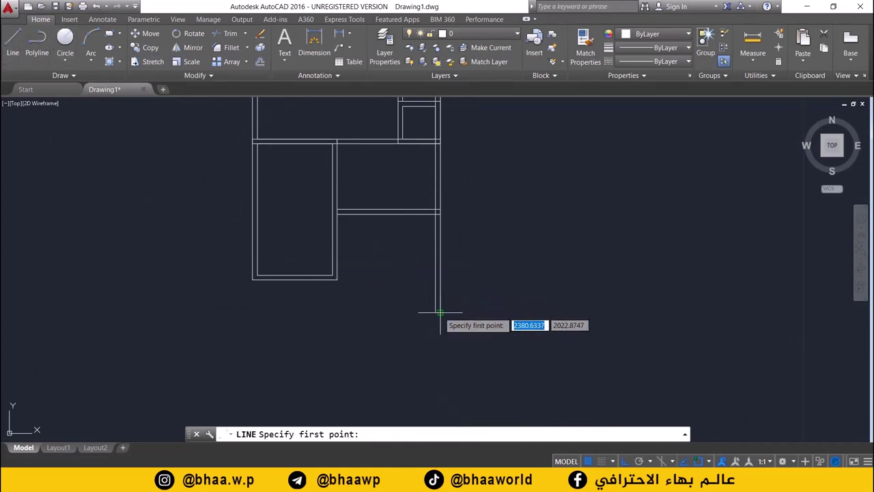
left_click(440, 313)
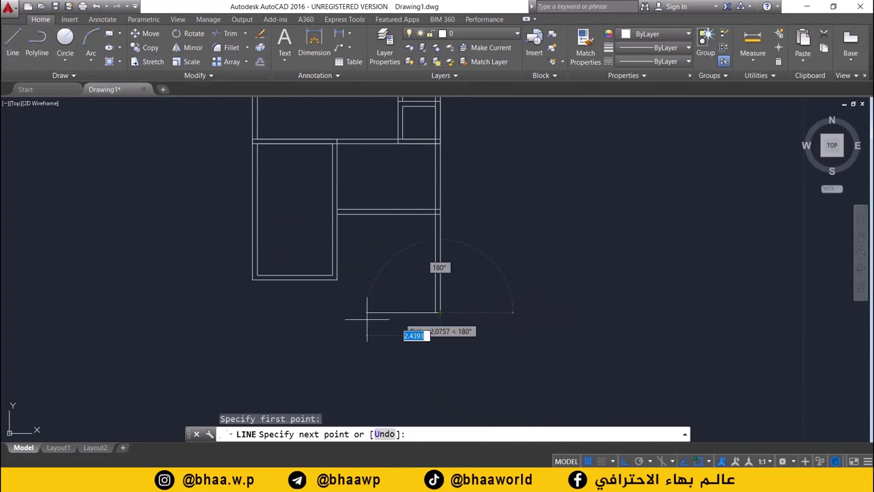
left_click(252, 312)
key("Return")
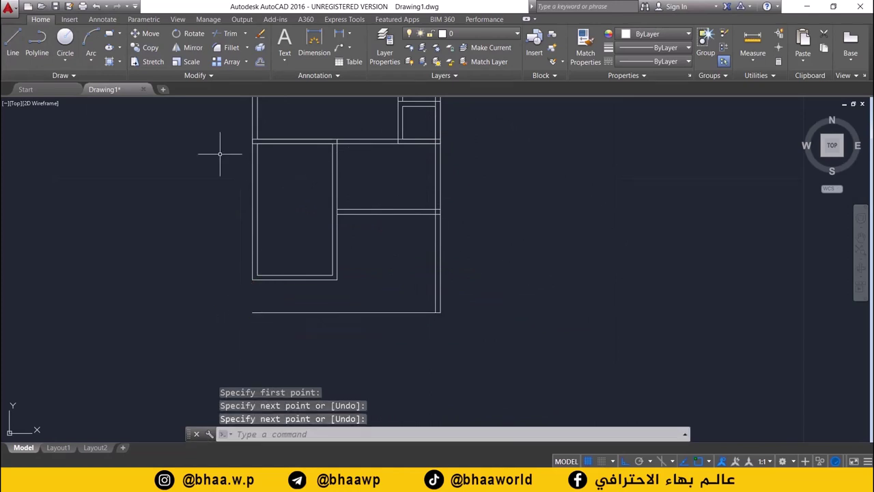
left_click(19, 40)
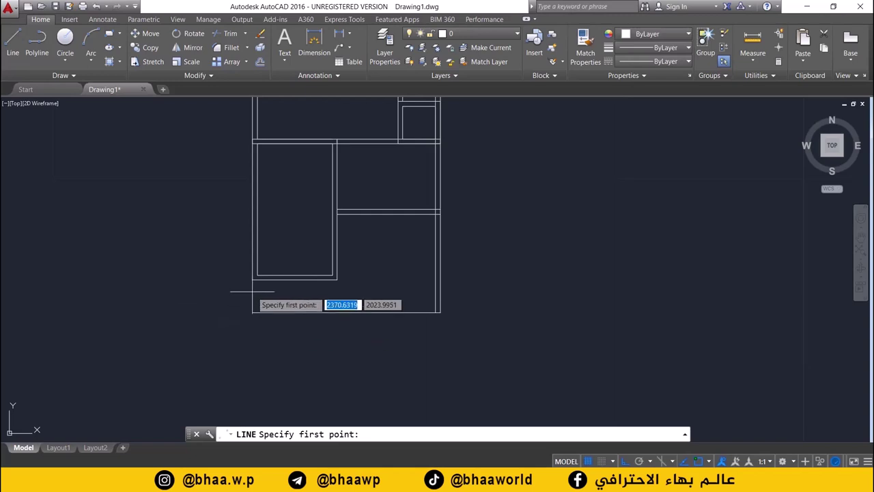
scroll(252, 306, "up", 2)
left_click(252, 316)
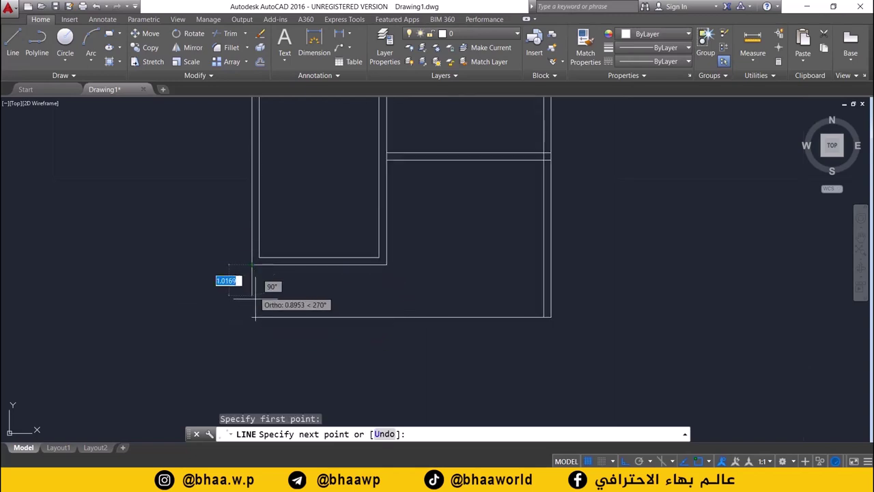
left_click(251, 316)
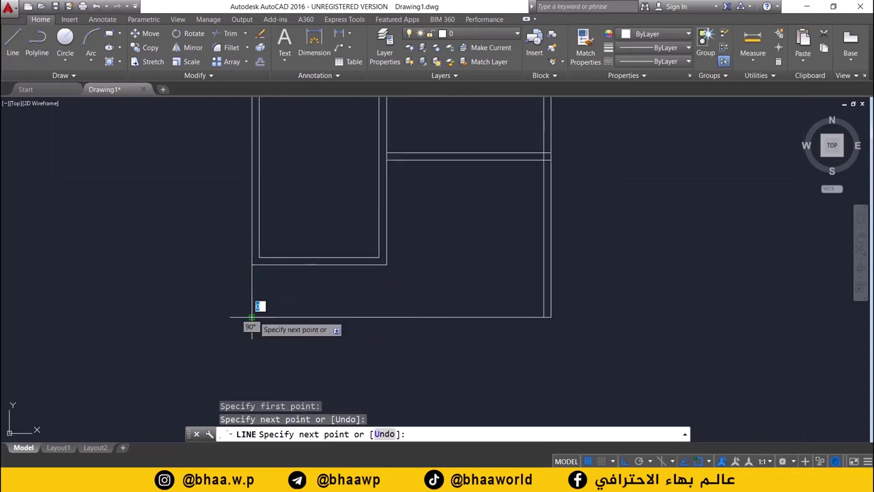
key("Return")
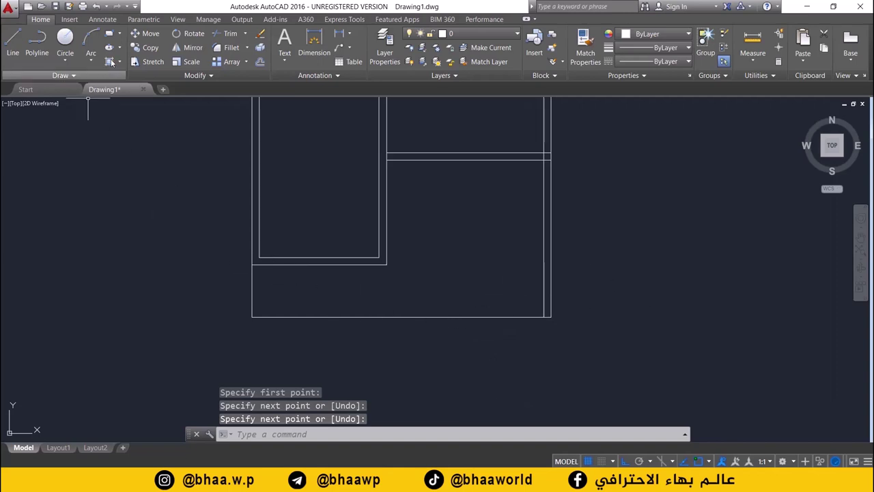
Step: Offset the bottom and left wall lines 0.25 inward to double them
left_click(261, 61)
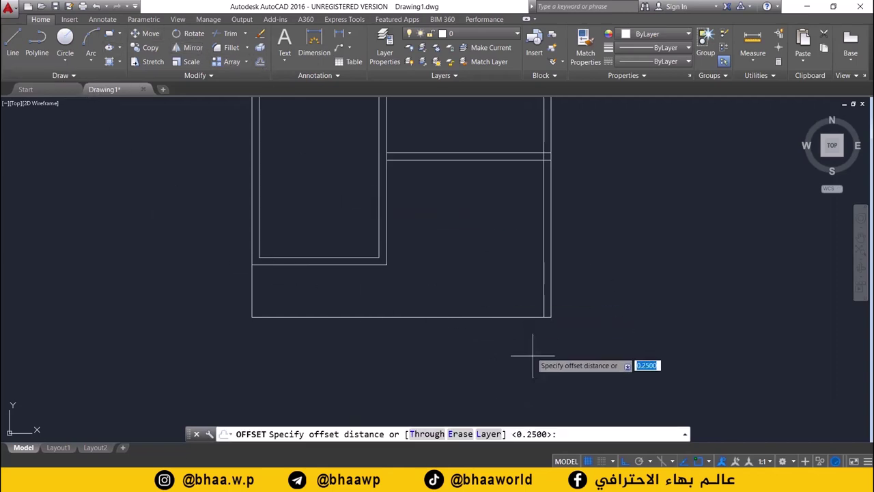
key("Return")
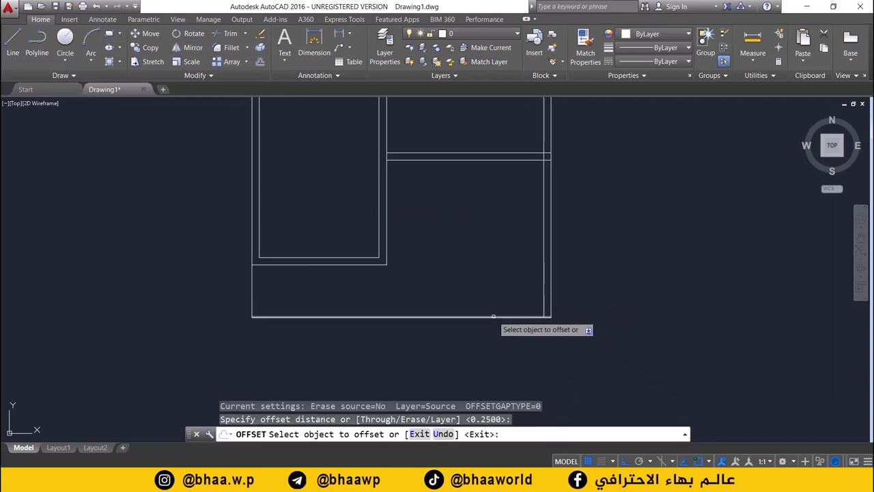
left_click(492, 315)
left_click(491, 309)
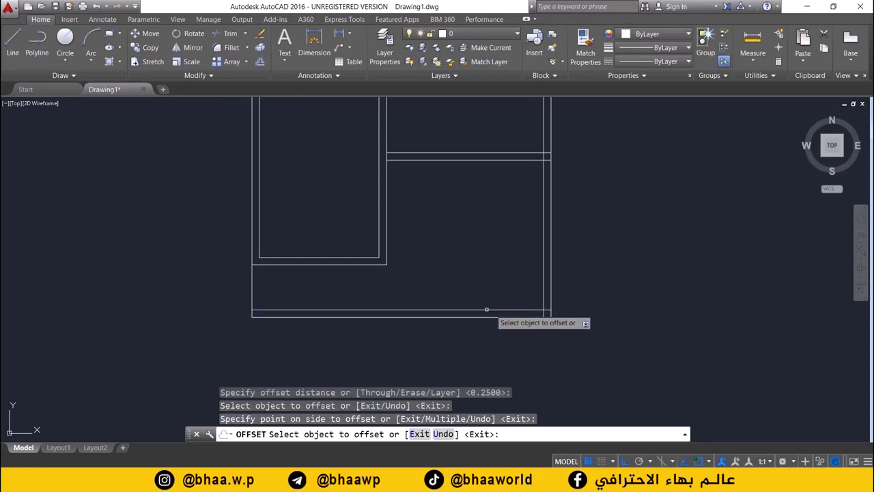
left_click(253, 287)
left_click(263, 280)
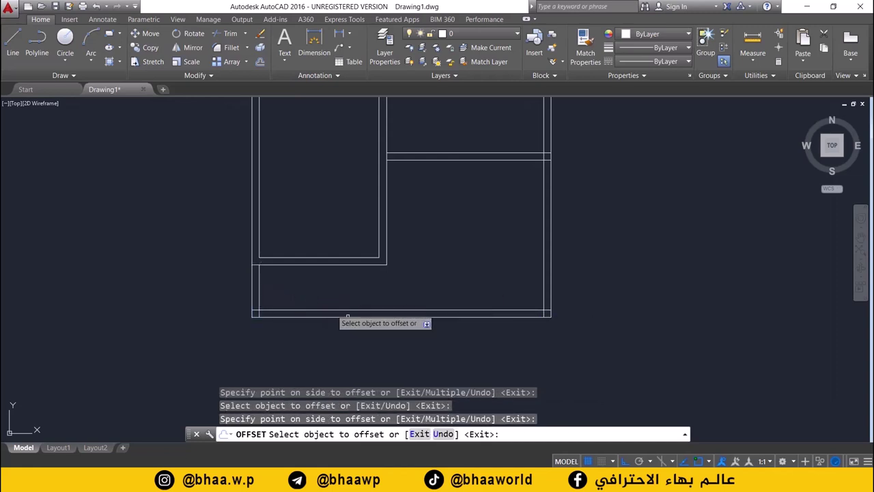
scroll(353, 309, "down", 2)
middle_click_drag(352, 309, 357, 319)
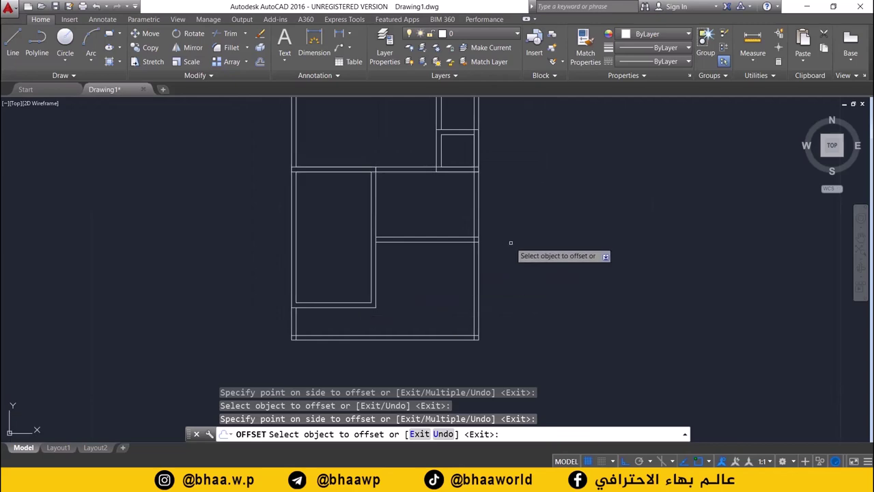
scroll(396, 262, "up", 4)
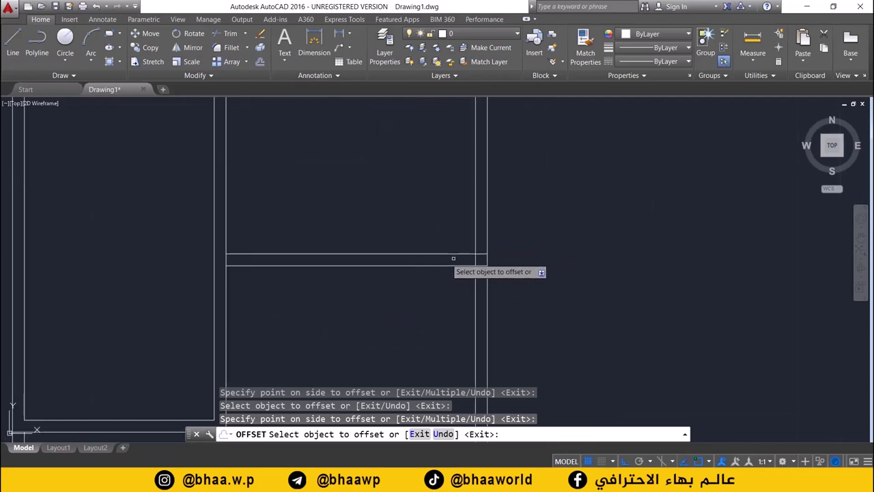
scroll(393, 272, "up", 1)
key("alt+Tab")
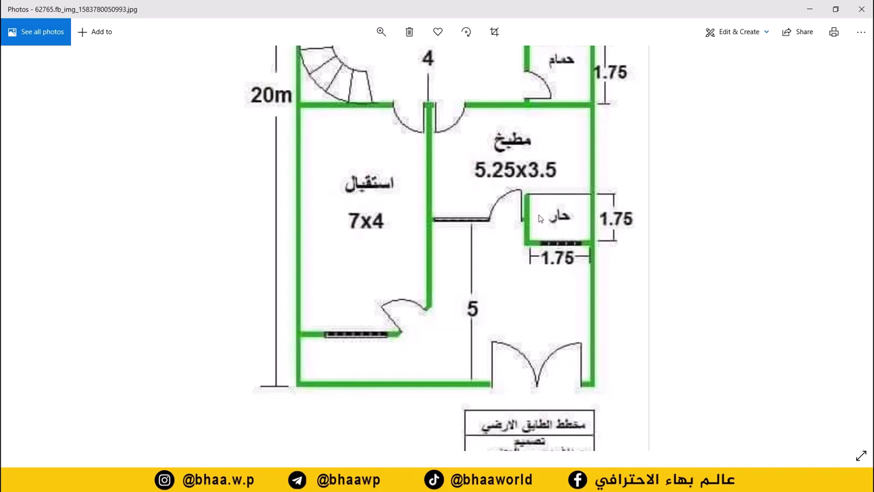
Step: Scroll the reference image to the stair and hall area, then go back to AutoCAD
scroll(567, 218, "up", 3)
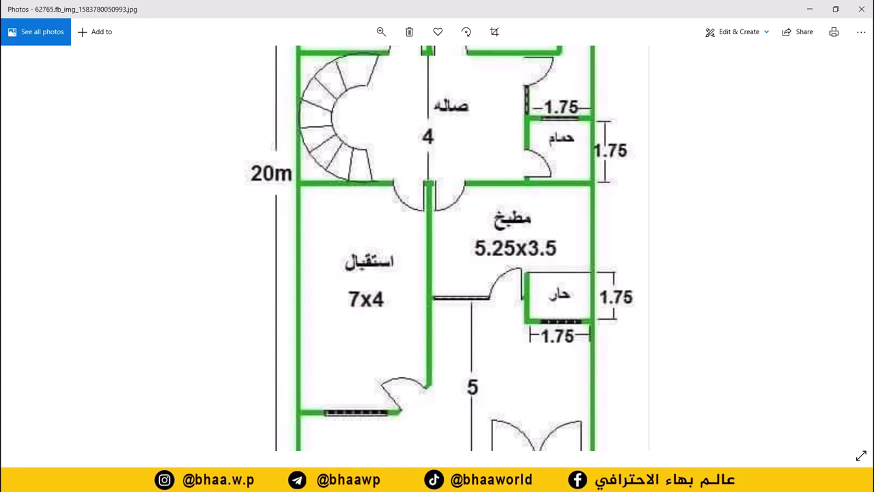
key("alt+Tab")
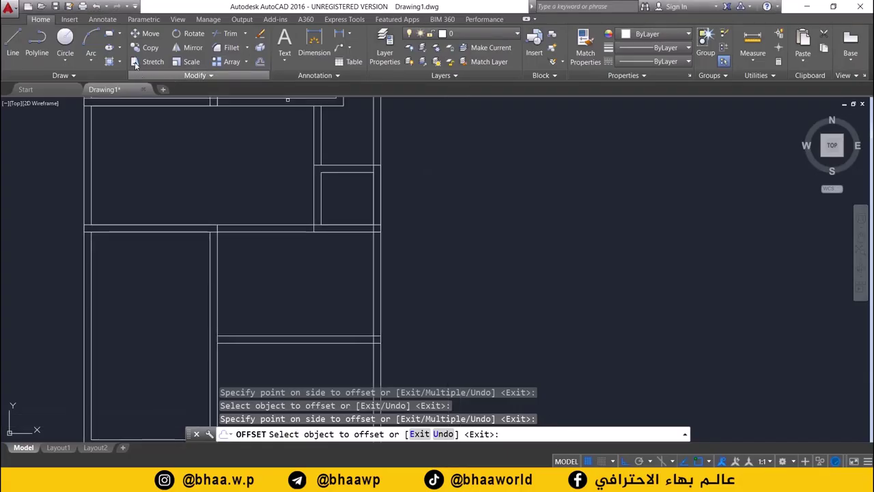
left_click(149, 48)
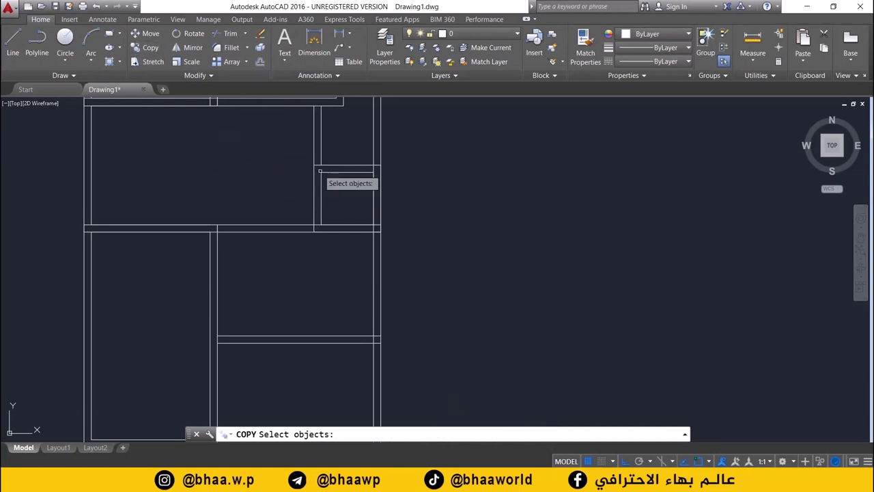
scroll(349, 191, "up", 2)
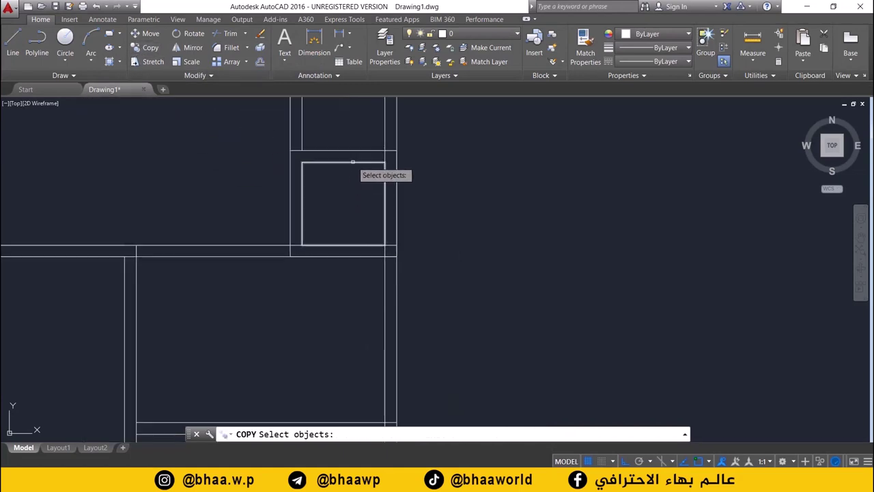
left_click(352, 162)
left_click(356, 151)
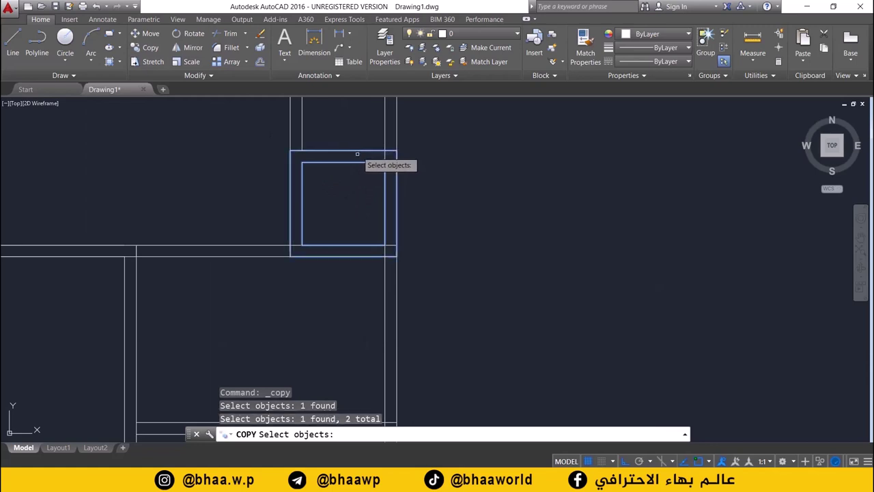
key("Return")
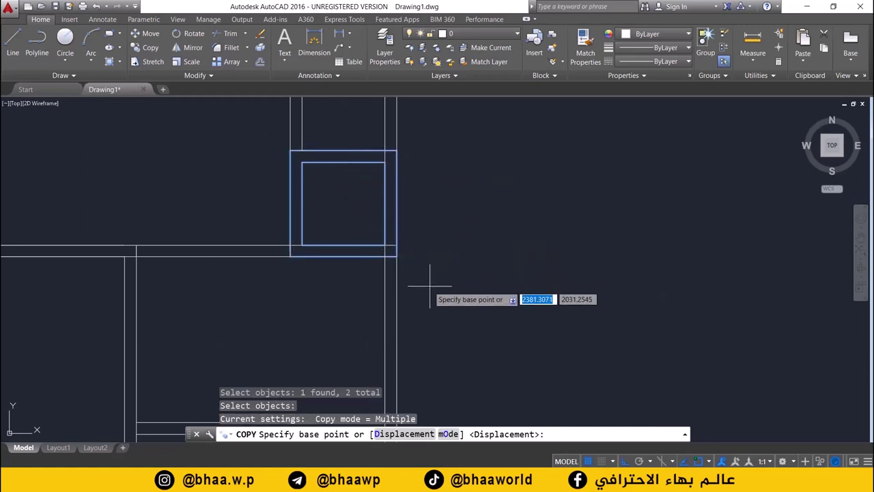
scroll(390, 280, "down", 3)
middle_click_drag(391, 280, 396, 243)
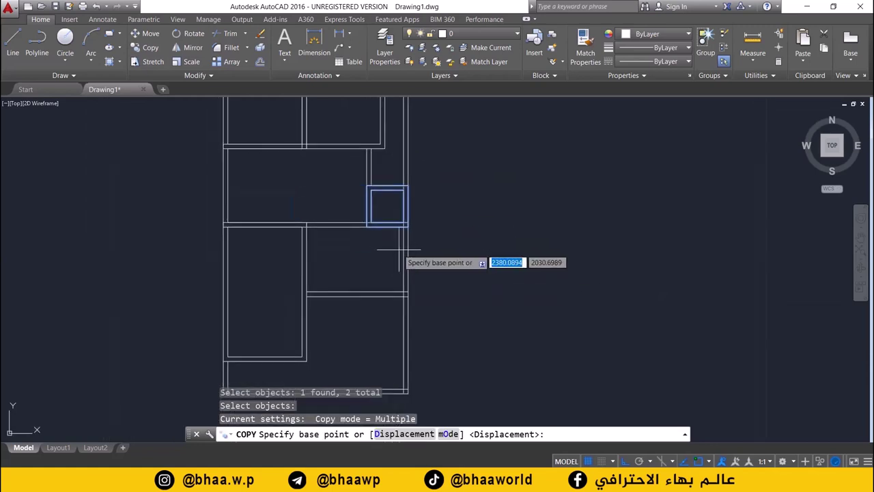
scroll(398, 246, "up", 2)
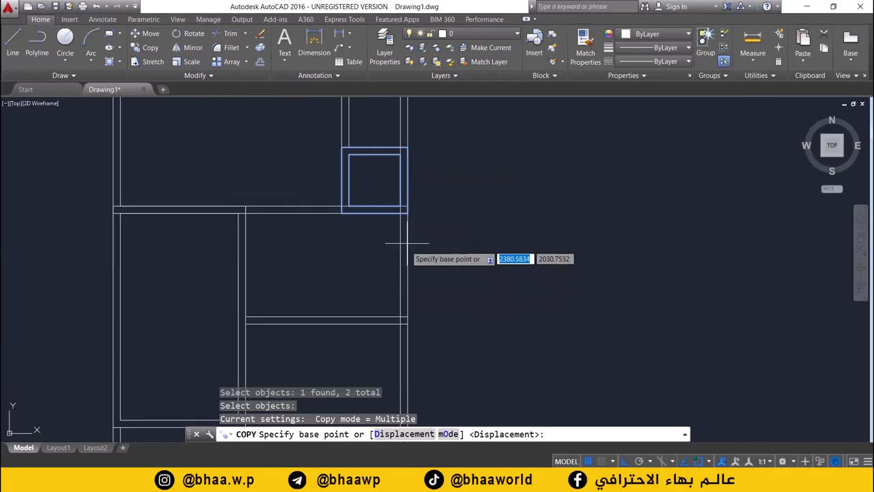
left_click(408, 181)
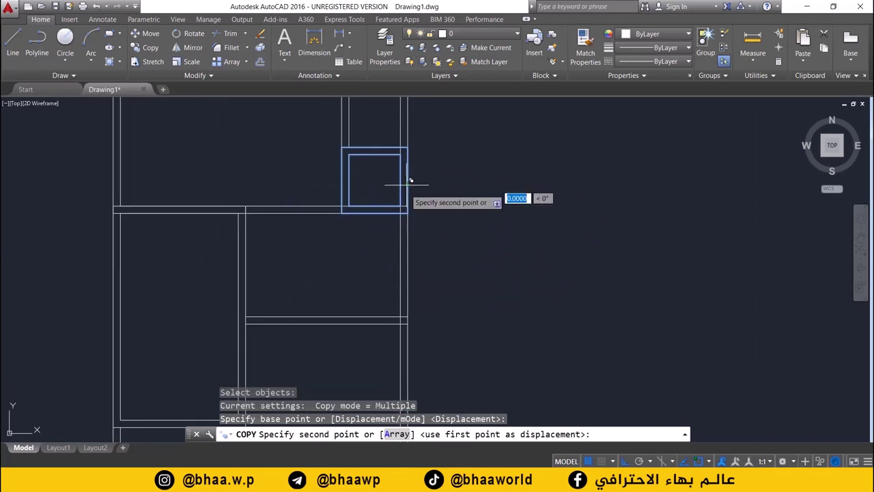
left_click(409, 320)
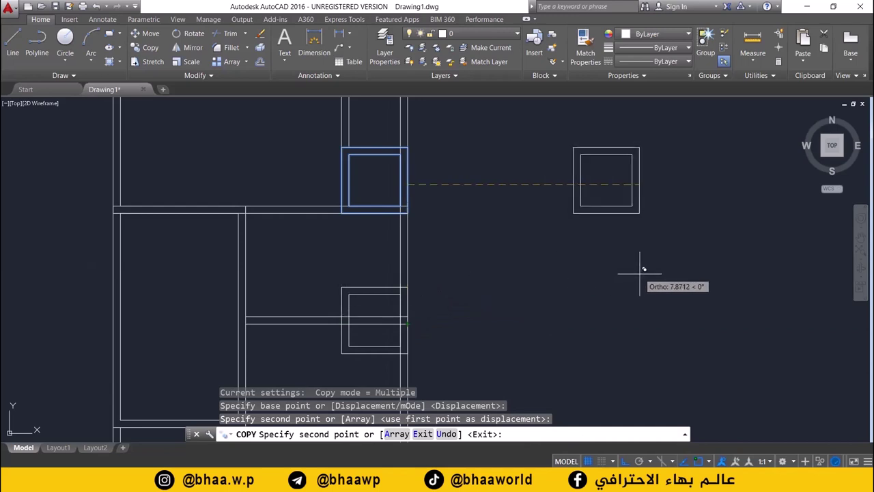
key("Escape")
scroll(328, 291, "down", 2)
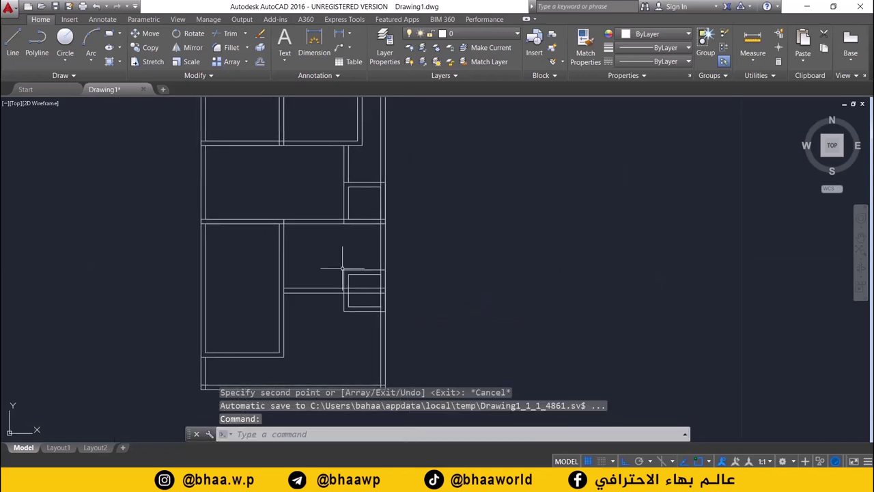
scroll(342, 269, "up", 2)
middle_click_drag(342, 268, 344, 240)
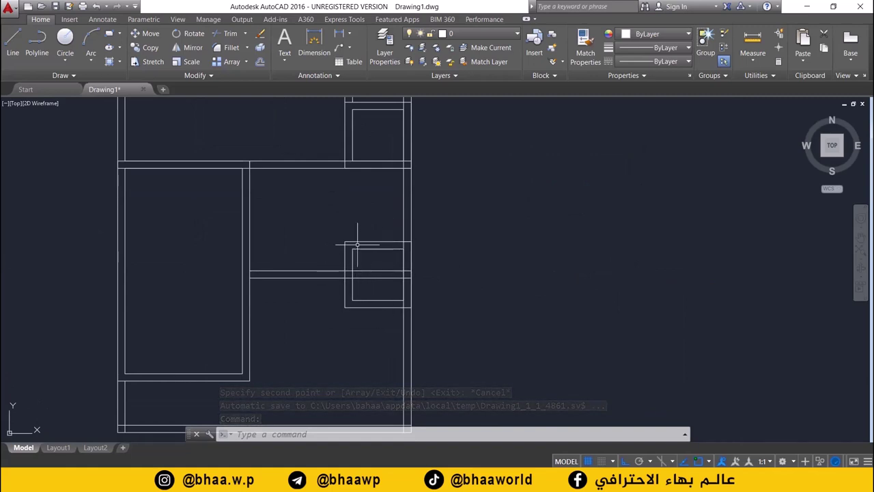
middle_click_drag(407, 174, 403, 219)
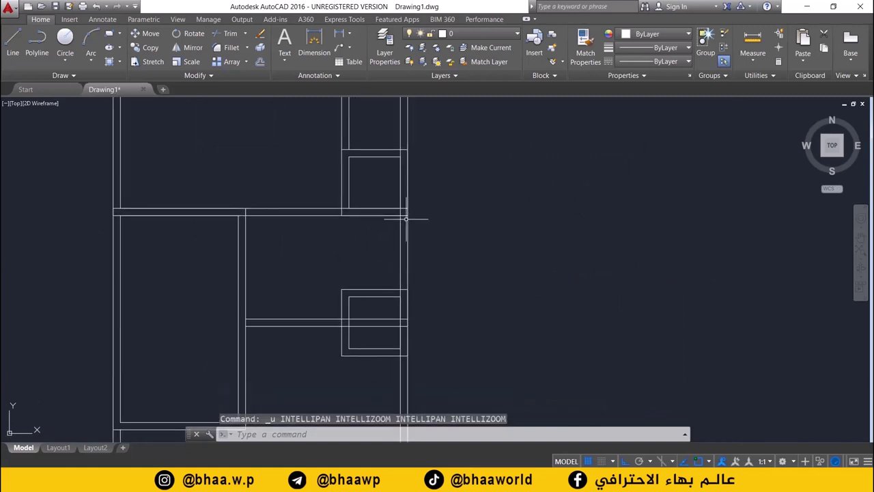
key("ctrl+z")
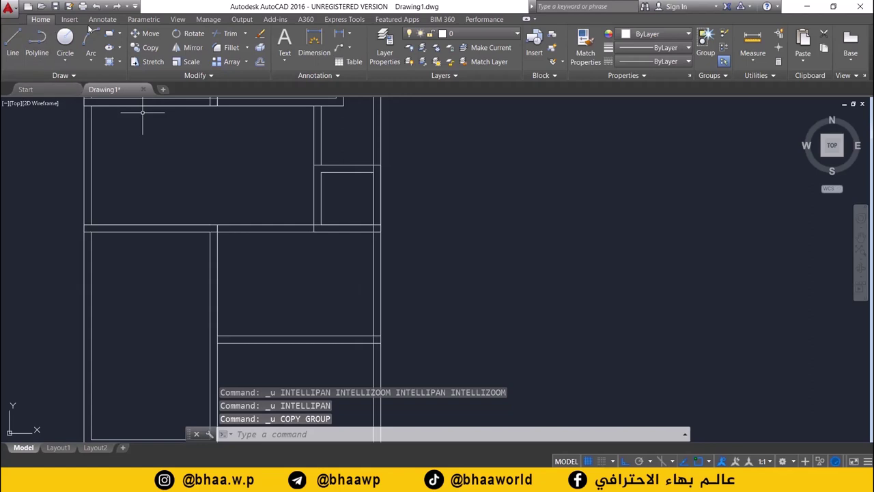
Step: Copy the inner and outer window squares from the square's right edge down to the lower wall junction
left_click(147, 48)
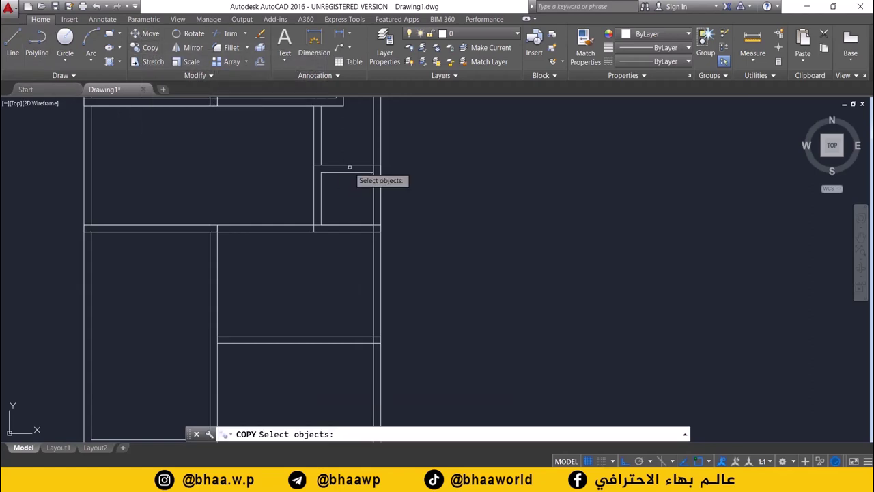
left_click(349, 172)
left_click(349, 166)
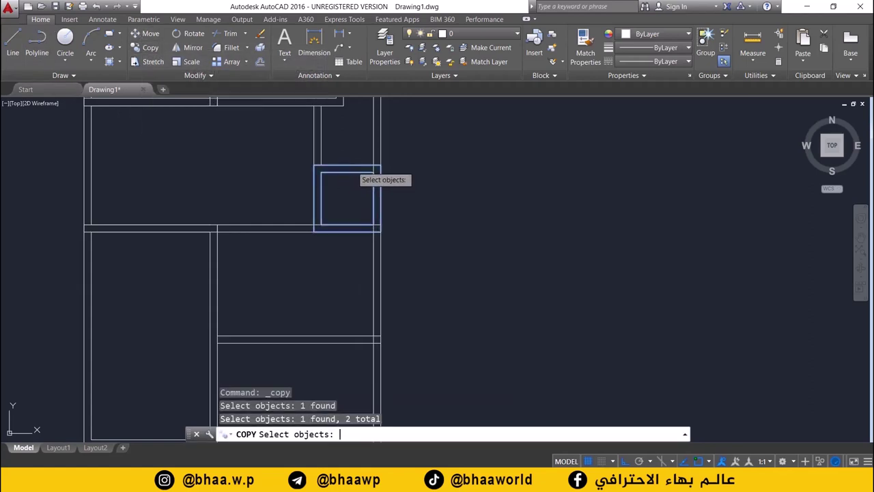
key("Return")
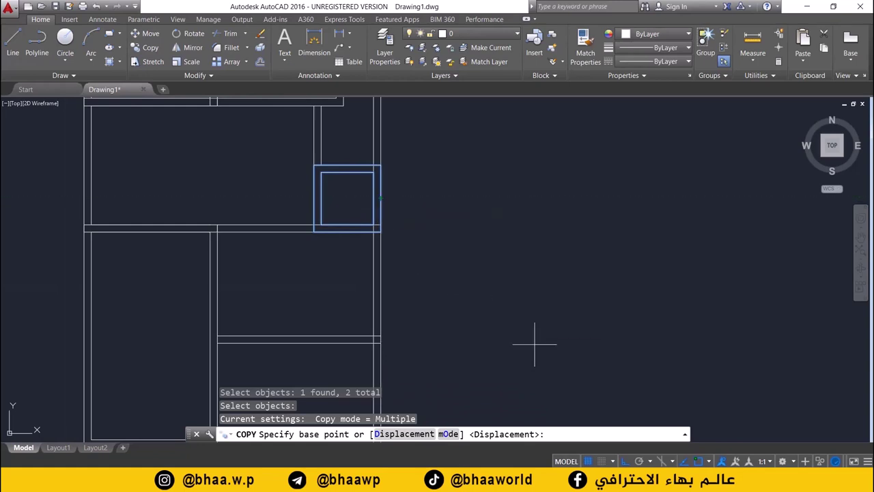
right_click(699, 463)
left_click(727, 445)
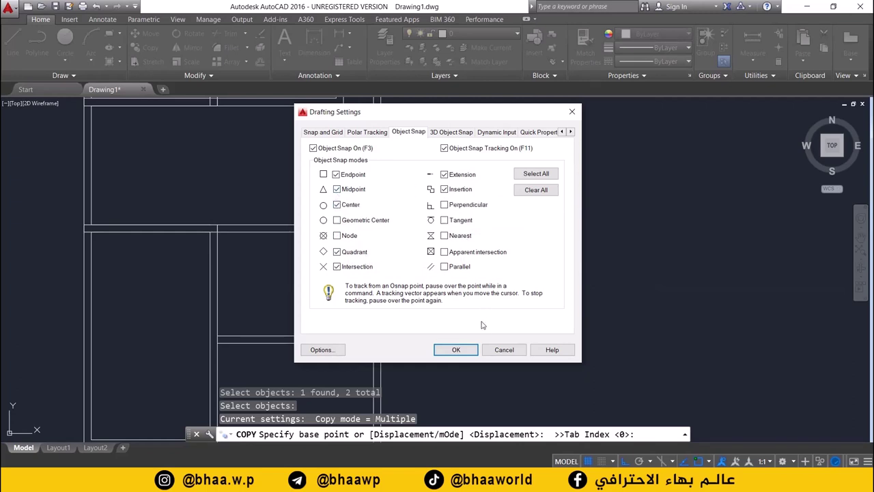
left_click(457, 349)
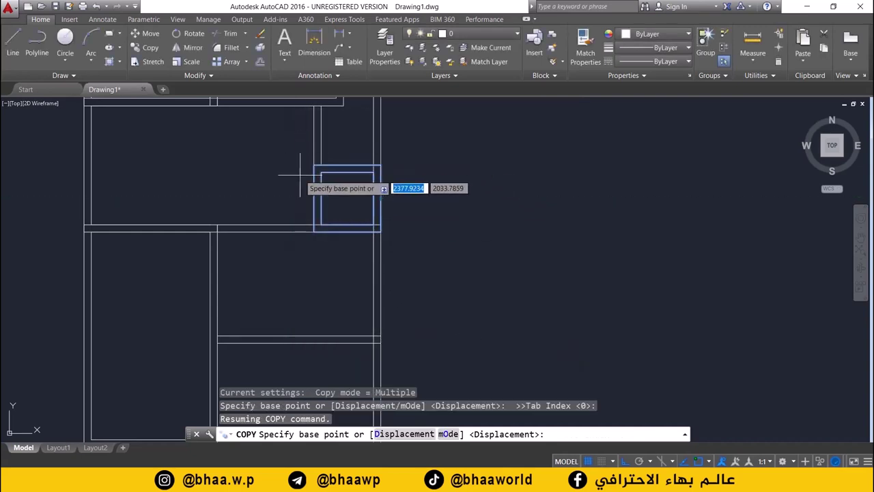
left_click(380, 198)
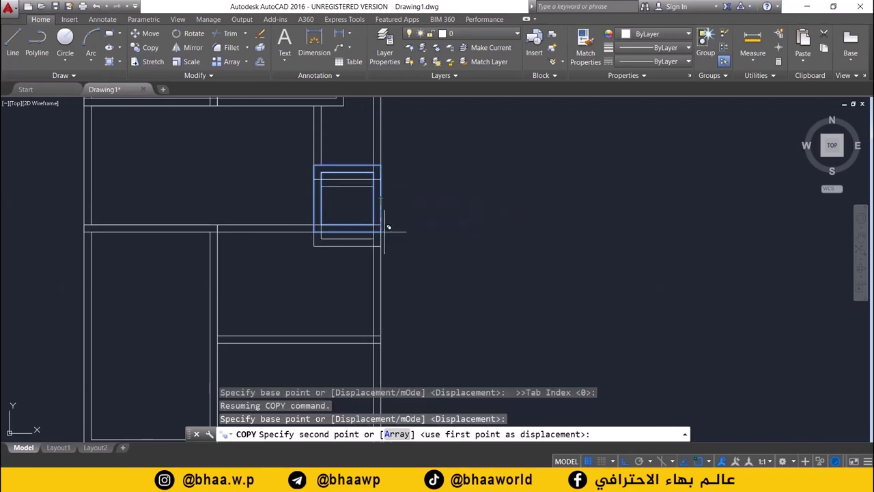
left_click(384, 340)
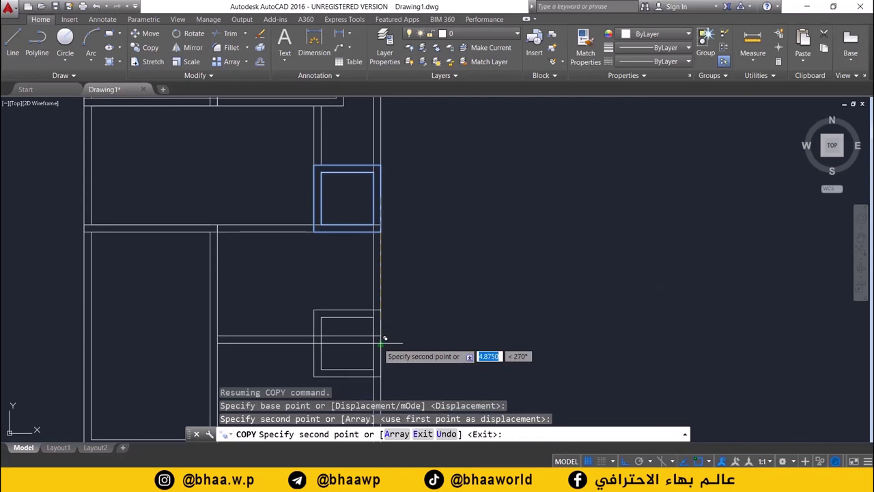
key("Return")
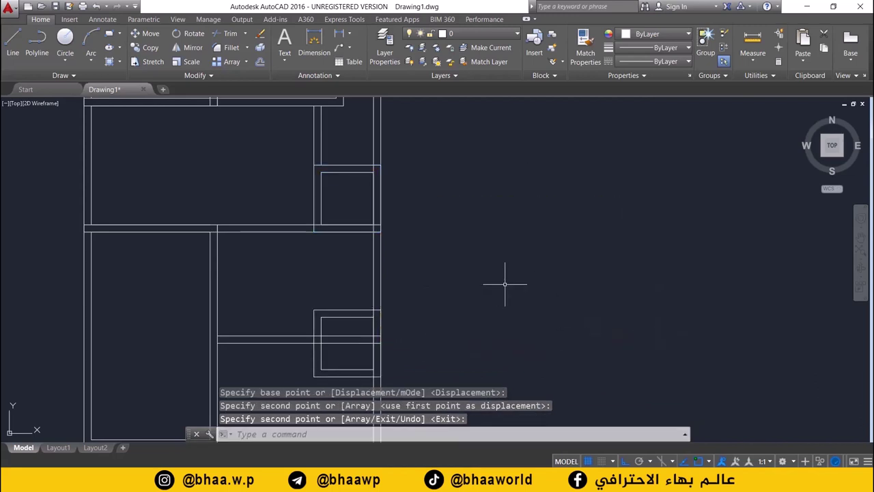
Step: Start a trim around the window, then cancel it and undo the change
scroll(425, 259, "down", 2)
scroll(393, 261, "up", 2)
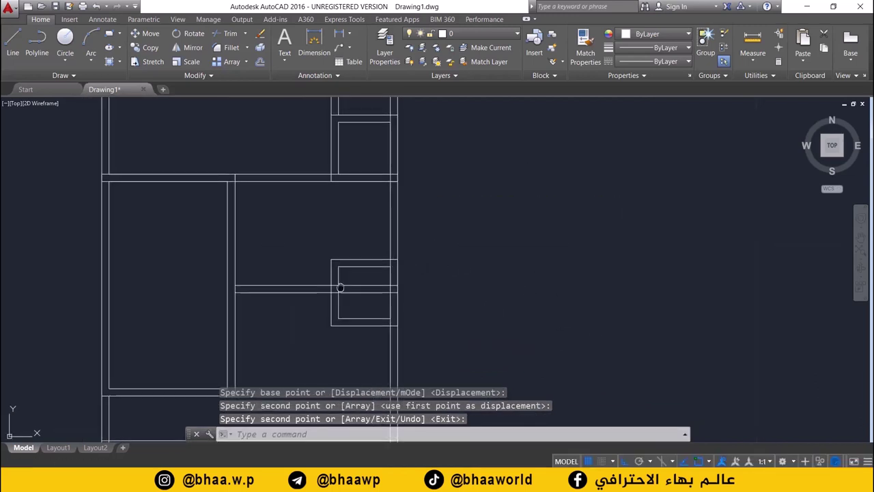
scroll(340, 273, "up", 3)
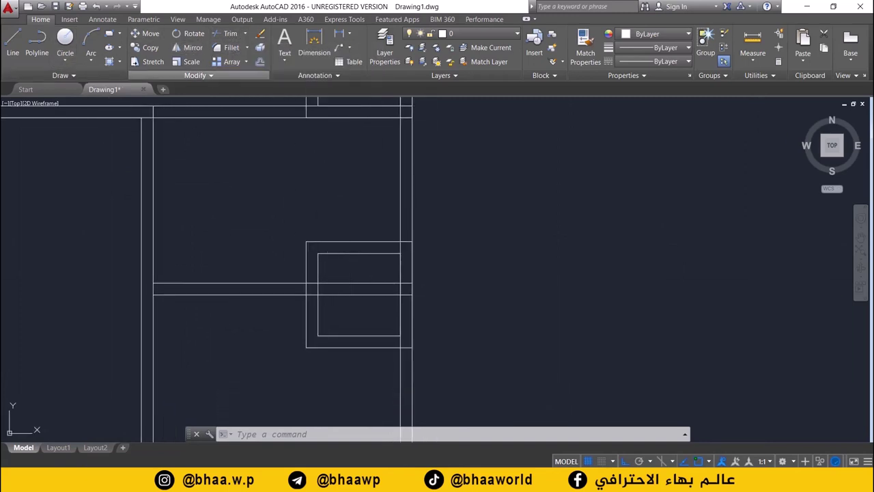
left_click(226, 33)
key("Return")
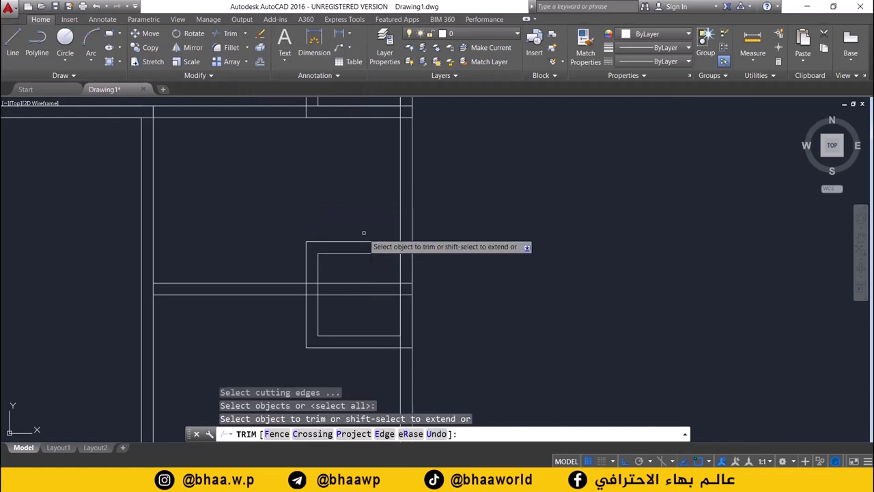
key("Escape")
key("ctrl+z")
scroll(364, 233, "up", 2)
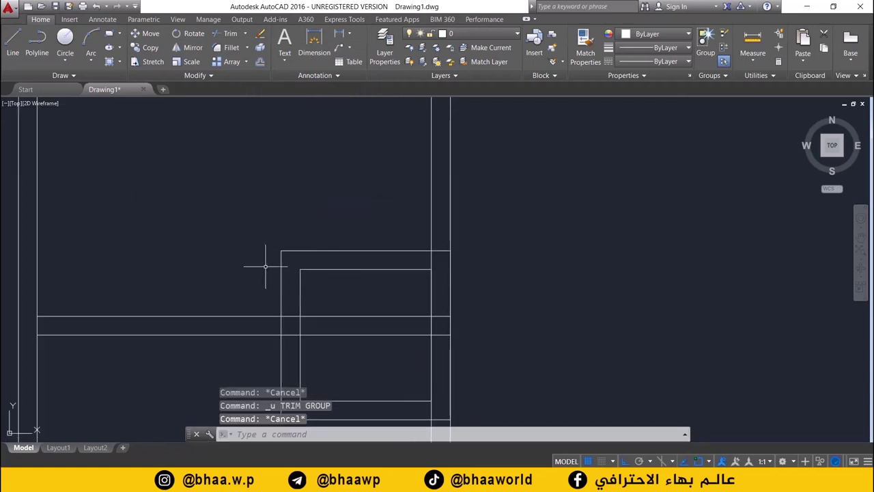
Step: Explode the copied inner window square into separate lines
left_click(326, 269)
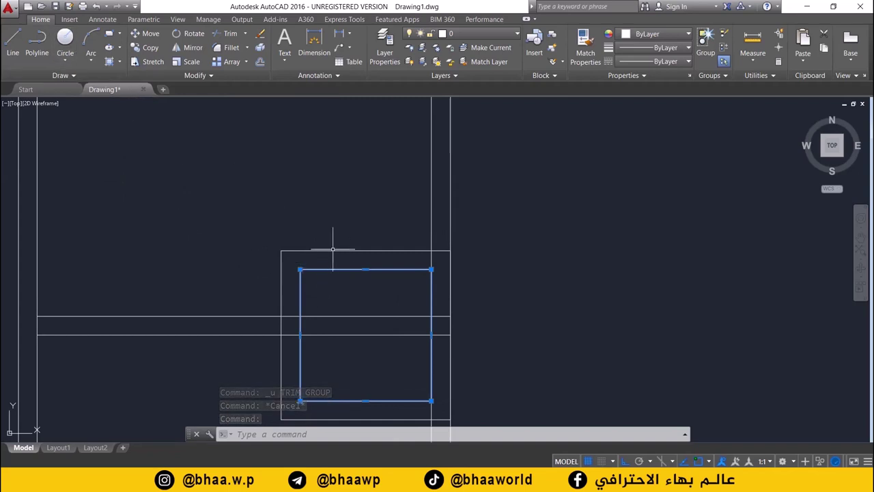
left_click(335, 219)
key("Escape")
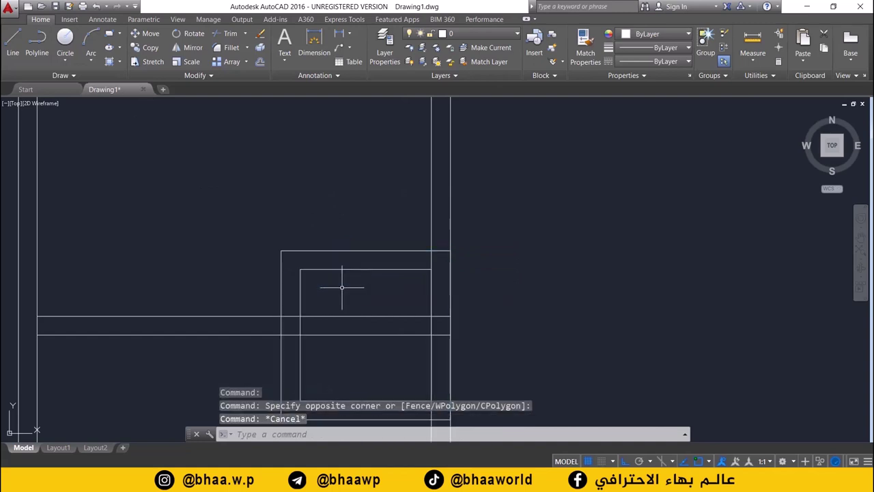
left_click(329, 272)
key("Escape")
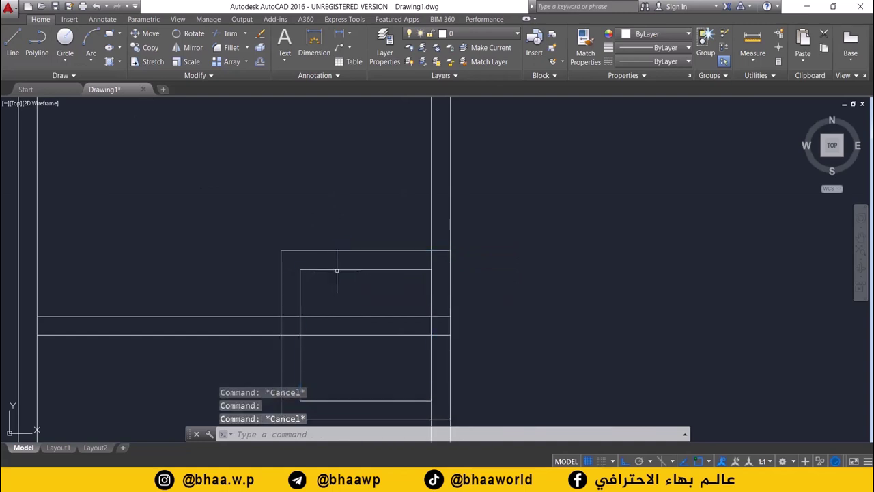
left_click(336, 271)
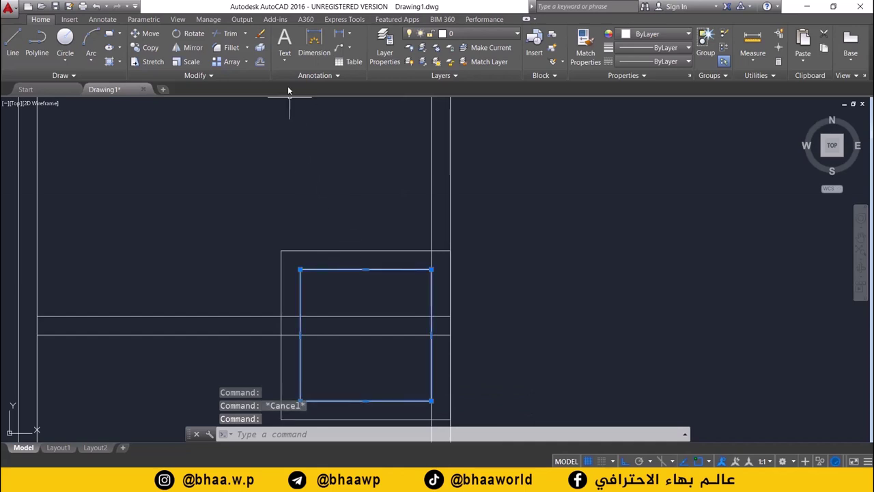
left_click(263, 51)
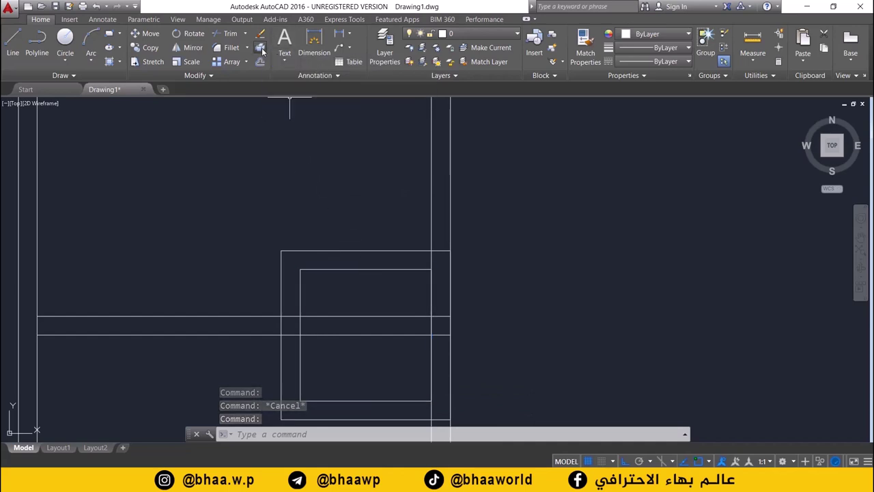
Step: Lengthen the inner square's left line up to the outer square's top edge
left_click(353, 269)
left_click(301, 287)
key("Escape")
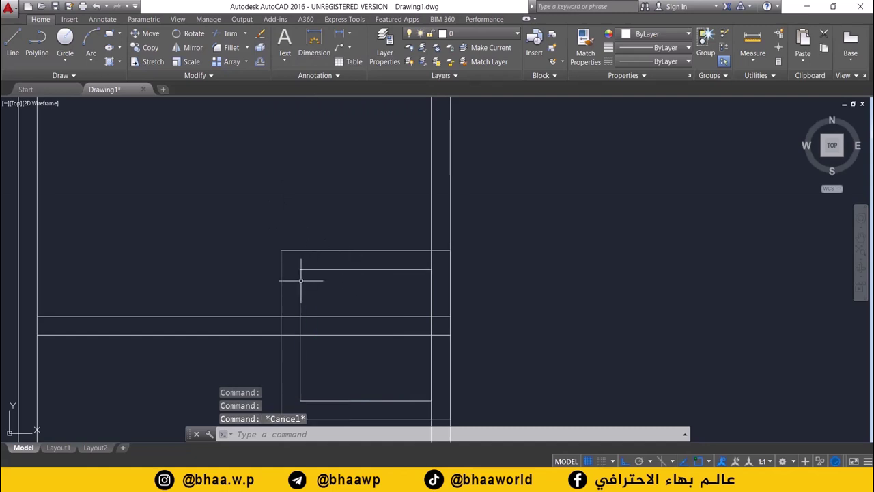
left_click(301, 280)
left_click(301, 269)
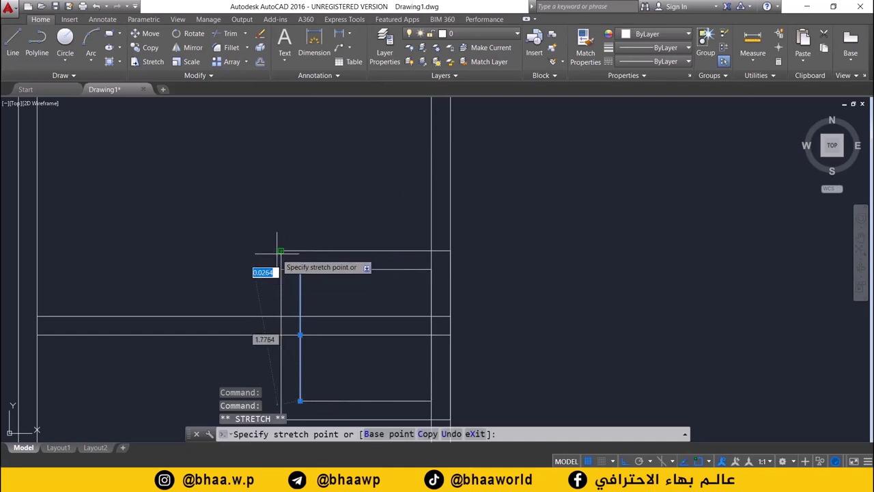
key("ctrl")
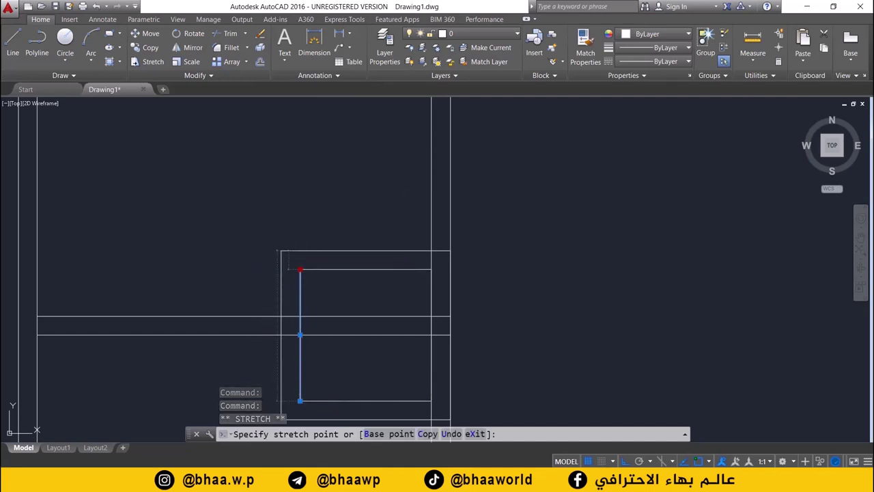
left_click(300, 250)
type("x")
key("Return")
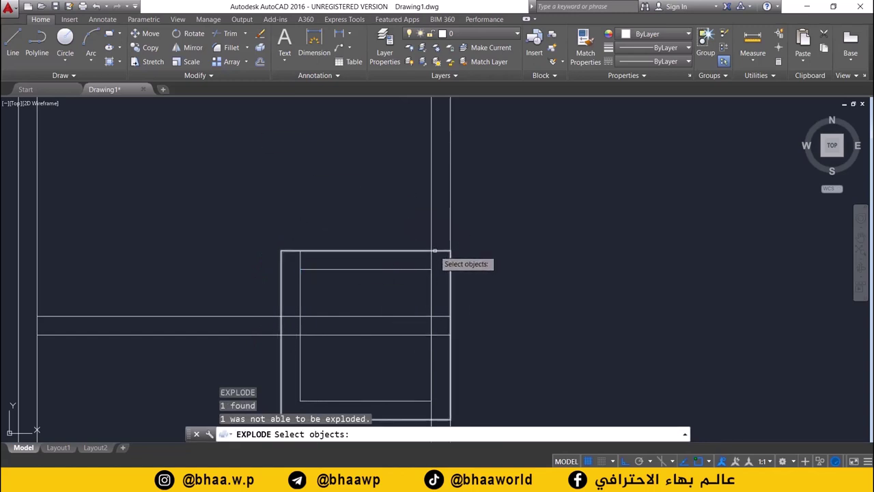
Step: Trim away the outer top edge of the copied square between its verticals
left_click(230, 35)
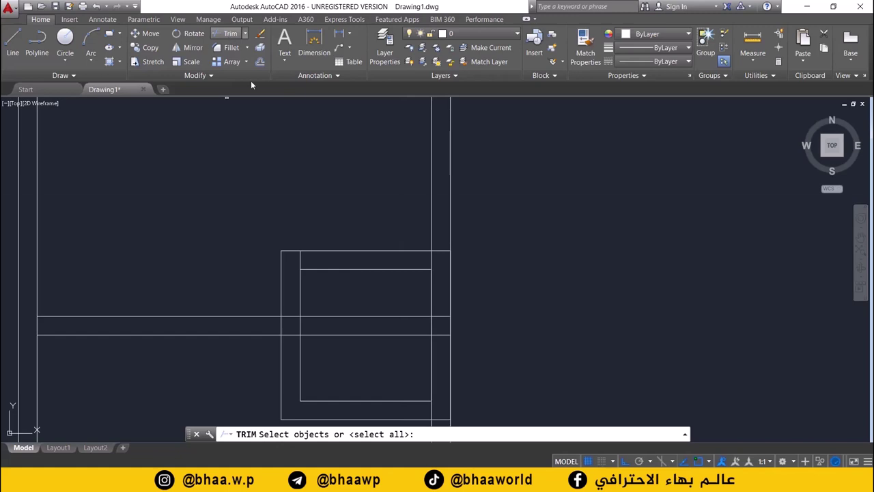
key("Return")
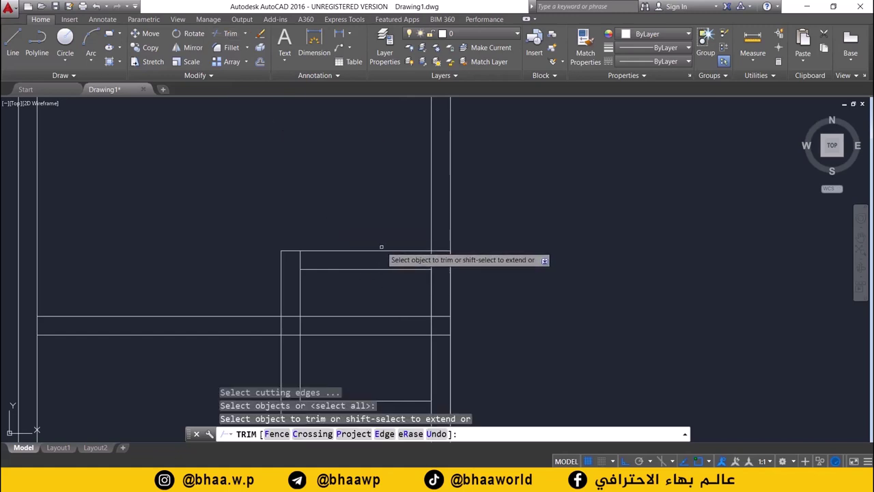
left_click(382, 251)
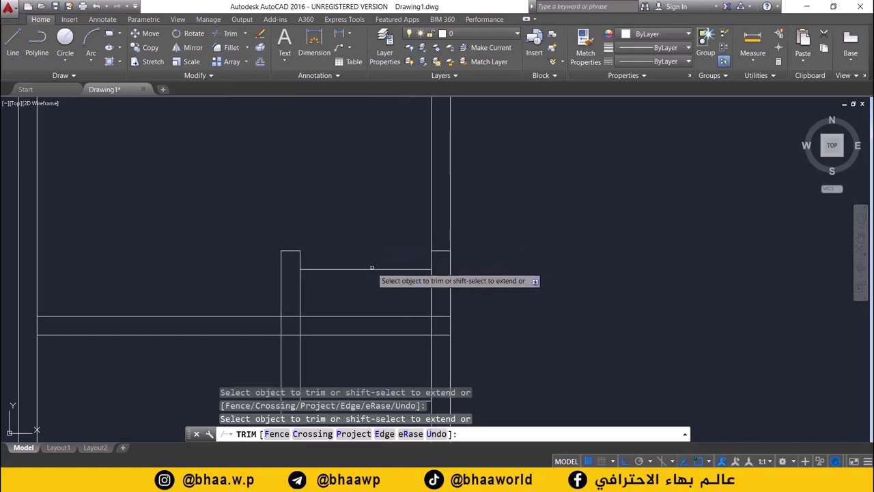
left_click(372, 270)
left_click(372, 268)
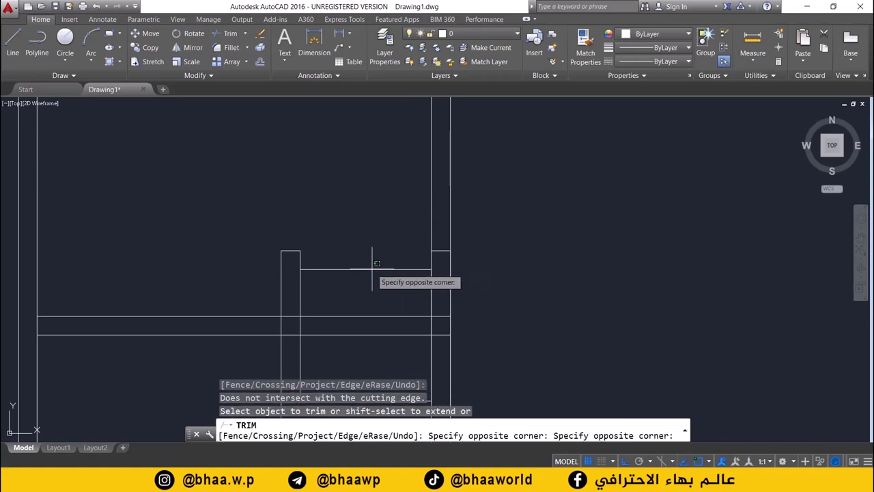
left_click(372, 267)
left_click(371, 266)
left_click(373, 267)
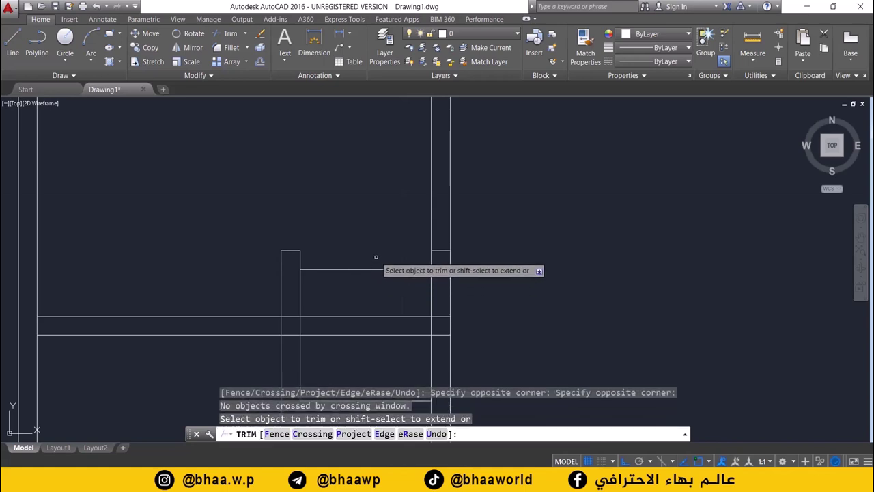
key("Escape")
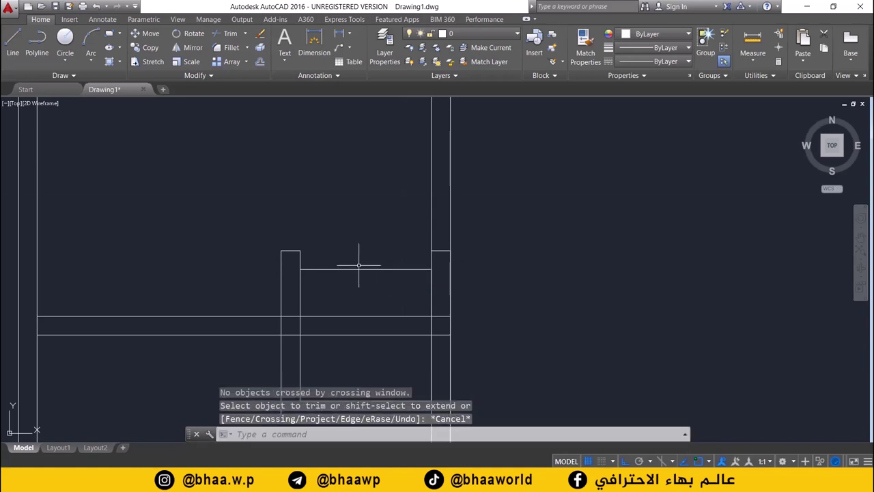
Step: Delete the inner top line between the verticals, leaving the window frame open upward
left_click(358, 269)
left_click(358, 269)
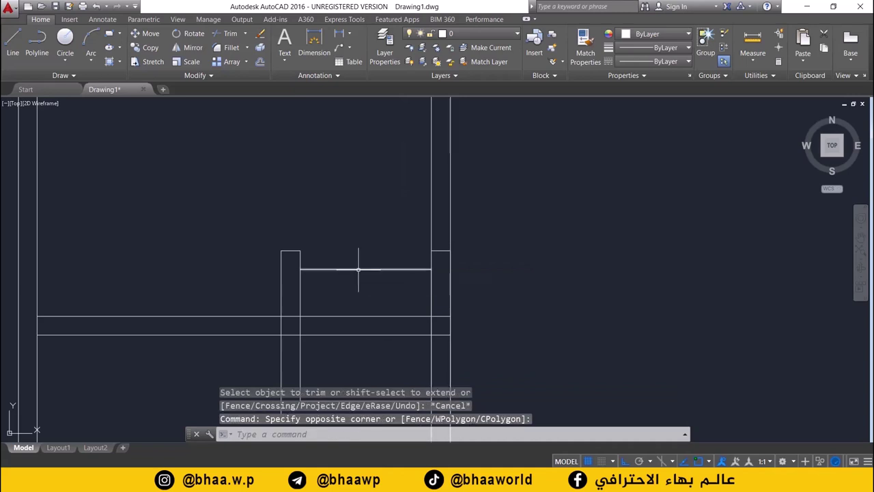
left_click(359, 269)
key("Delete")
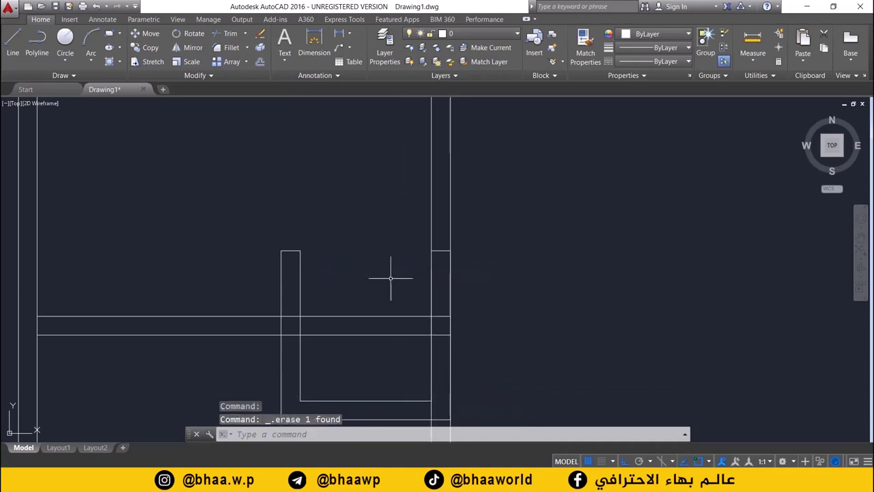
middle_click_drag(392, 287, 387, 242)
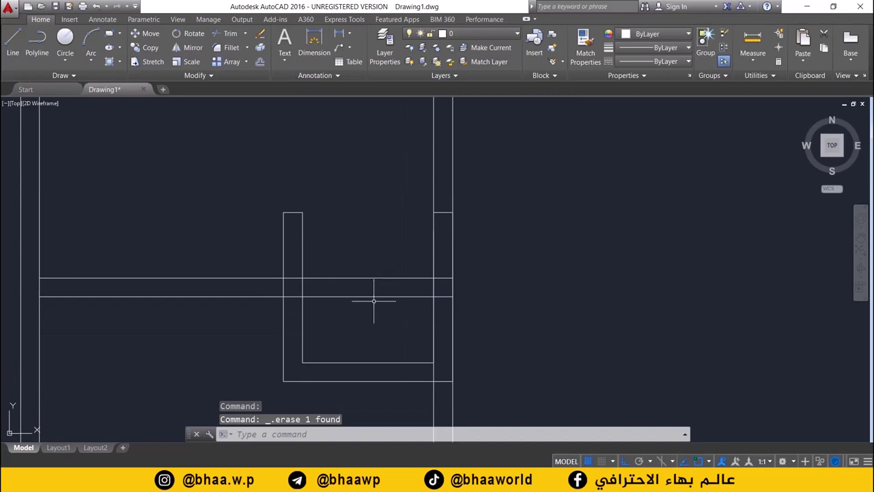
Step: Trim the upper and lower wall lines inside the window opening
type("tr")
key("Return")
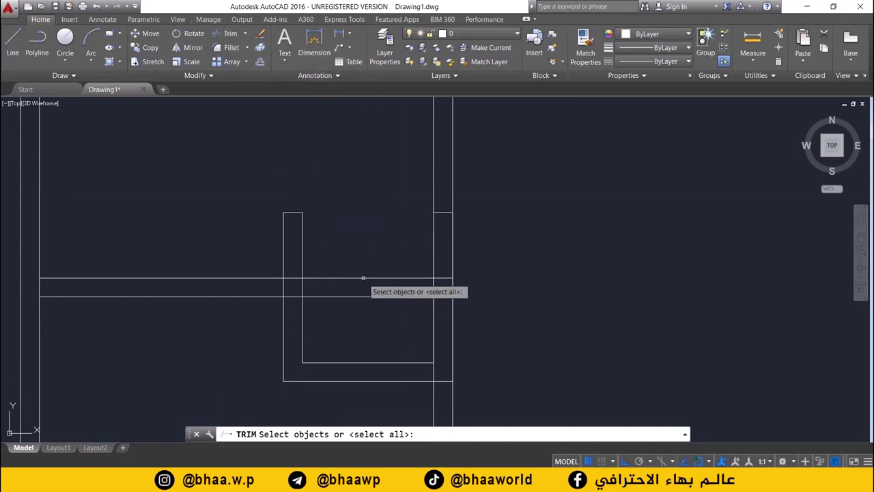
key("Return")
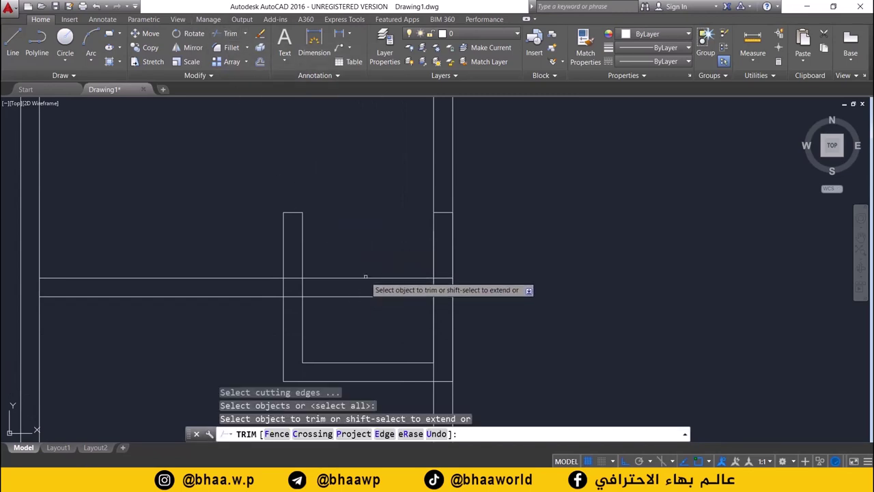
left_click(366, 278)
left_click(364, 297)
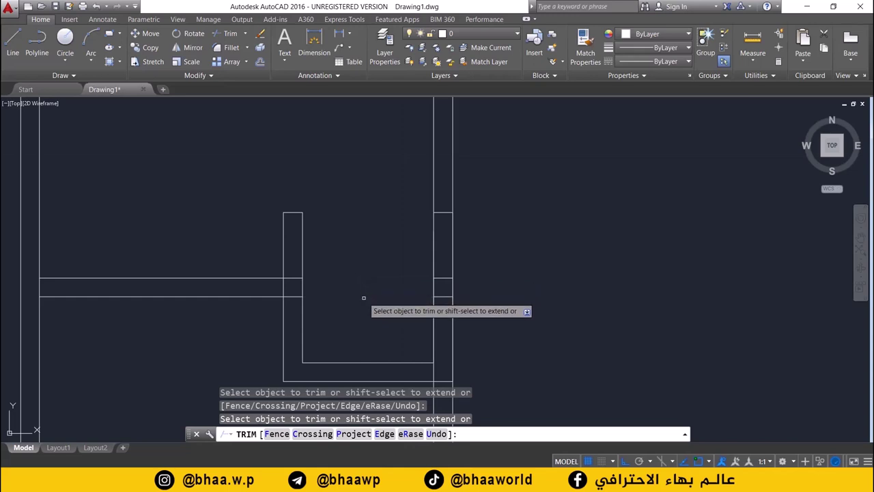
scroll(377, 286, "down", 2)
middle_click_drag(376, 285, 390, 277)
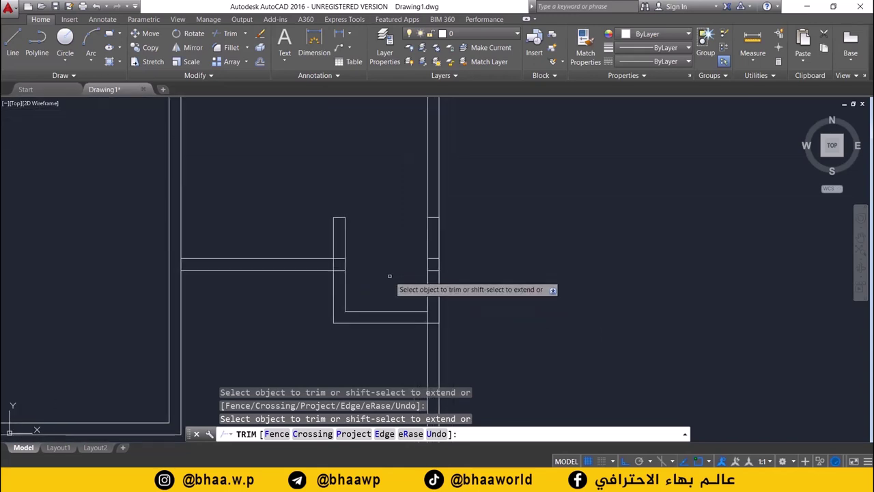
key("Escape")
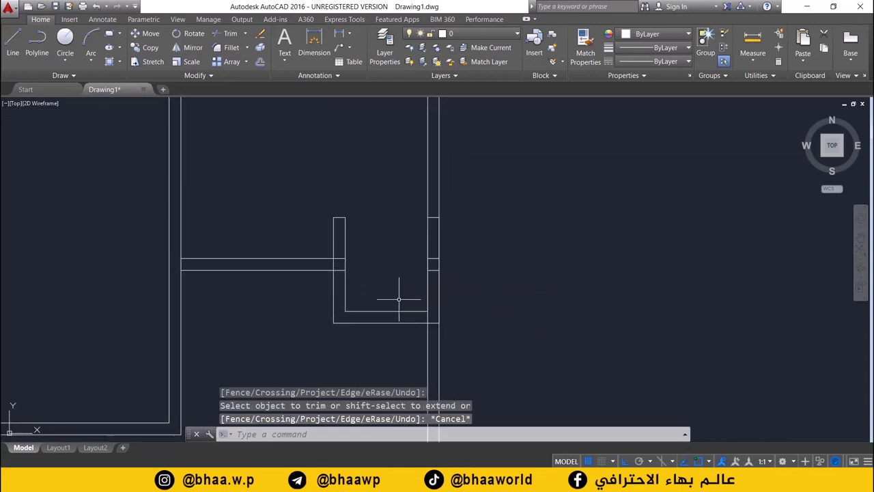
Step: Trim the excess wall segments where the U-shaped partition meets the double wall
left_click(434, 217)
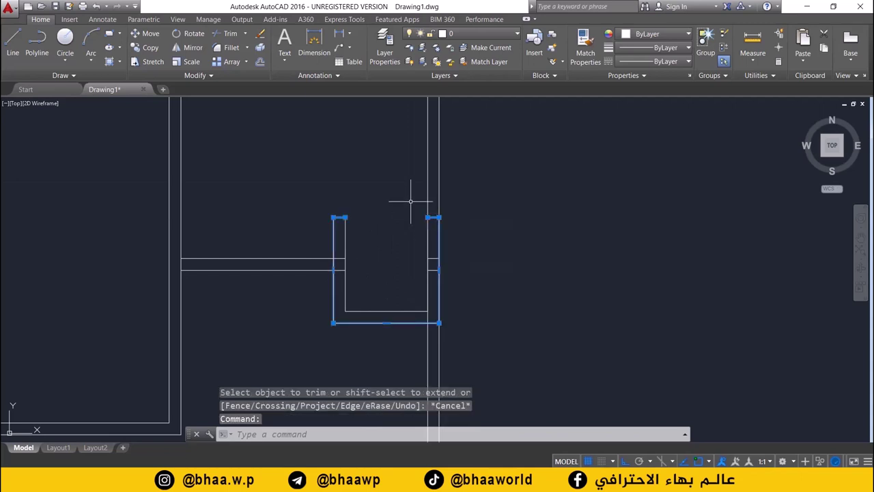
scroll(435, 242, "up", 2)
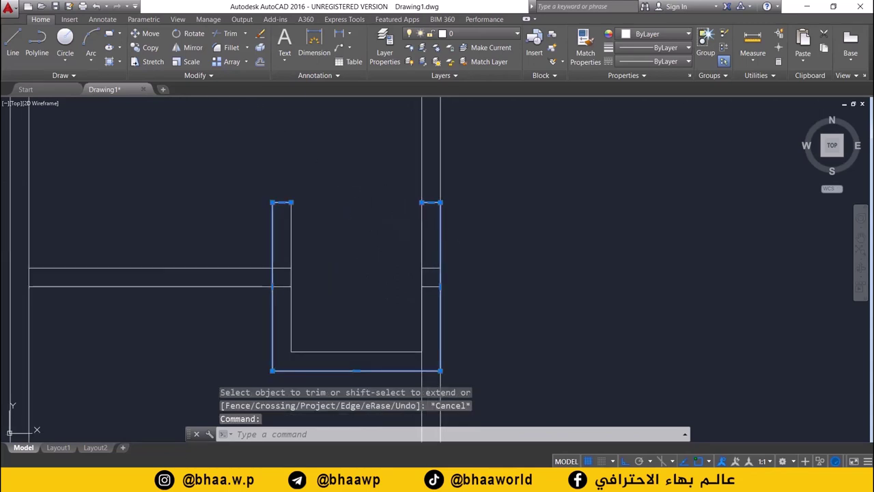
key("Escape")
left_click(225, 34)
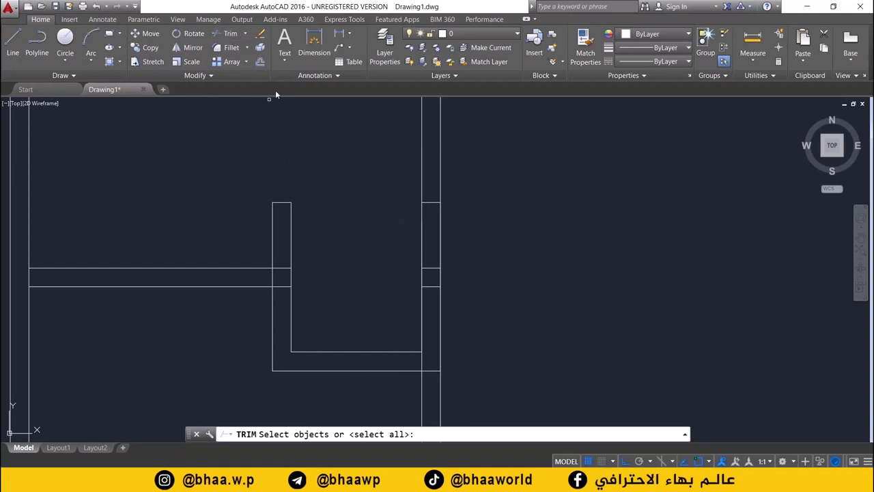
key("Return")
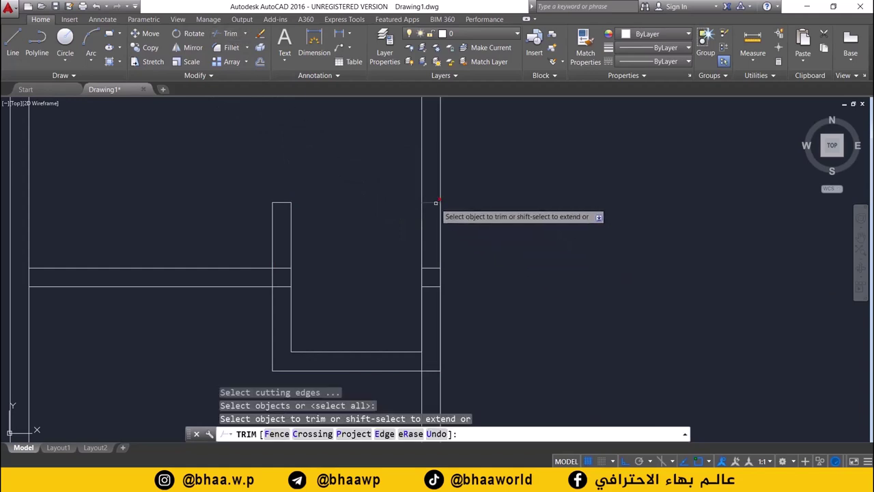
left_click(431, 202)
left_click(433, 271)
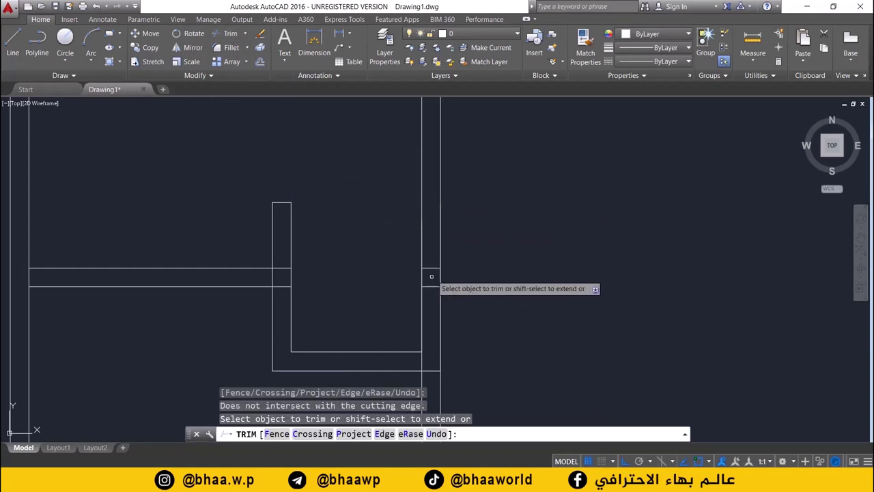
left_click(436, 370)
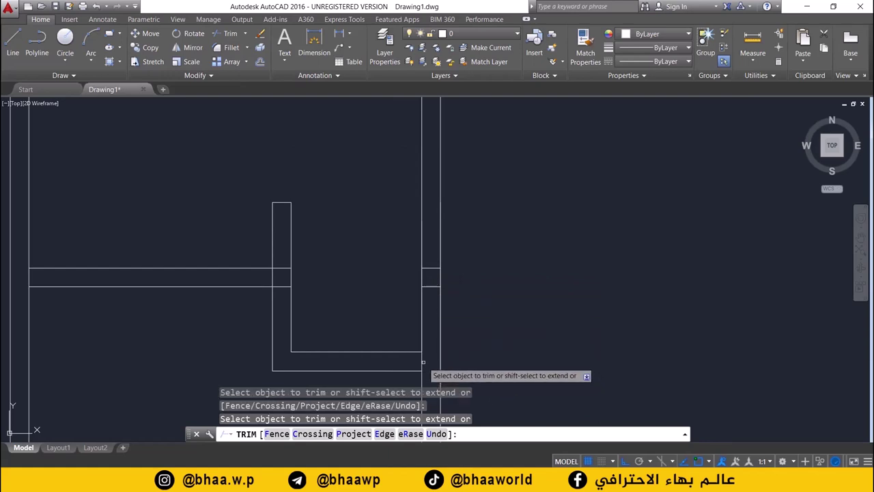
key("Escape")
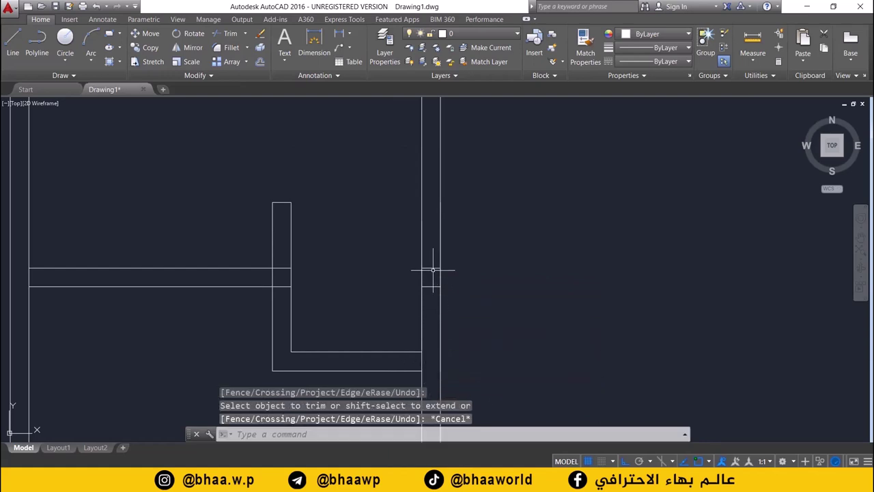
Step: Delete the small leftover line piece at the partition junction
left_click(432, 269)
key("Delete")
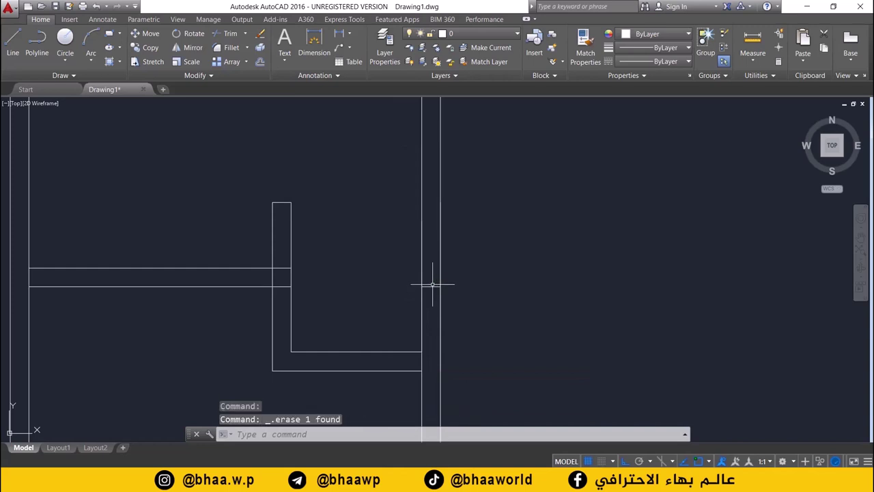
scroll(394, 296, "down", 2)
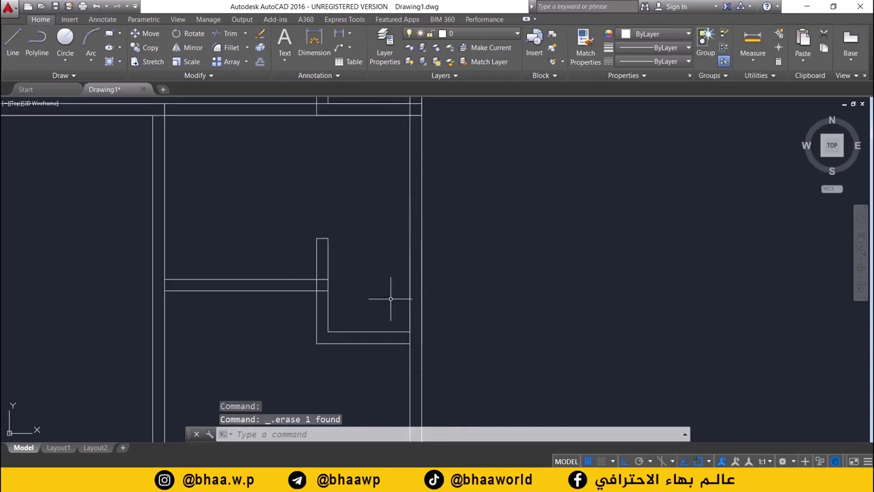
middle_click_drag(394, 297, 371, 328)
scroll(420, 287, "down", 3)
scroll(379, 294, "down", 3)
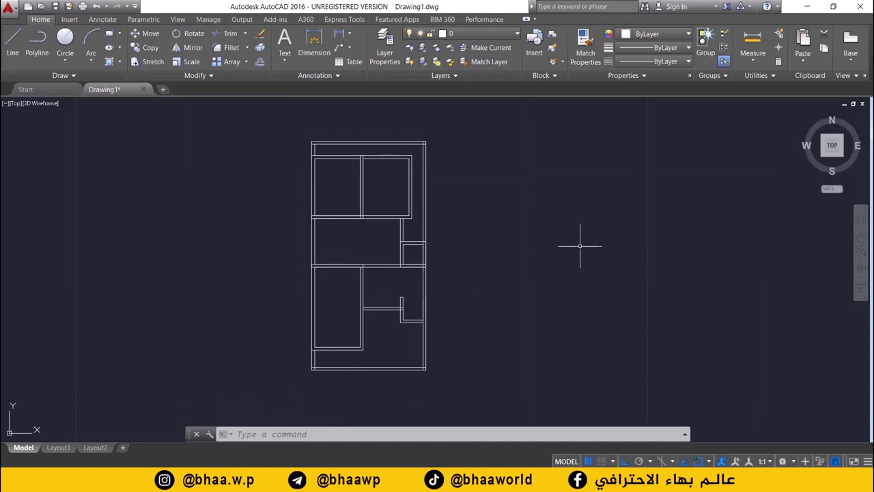
Step: Pan and zoom around the floor plan to review the upper rooms and double walls
scroll(362, 197, "up", 2)
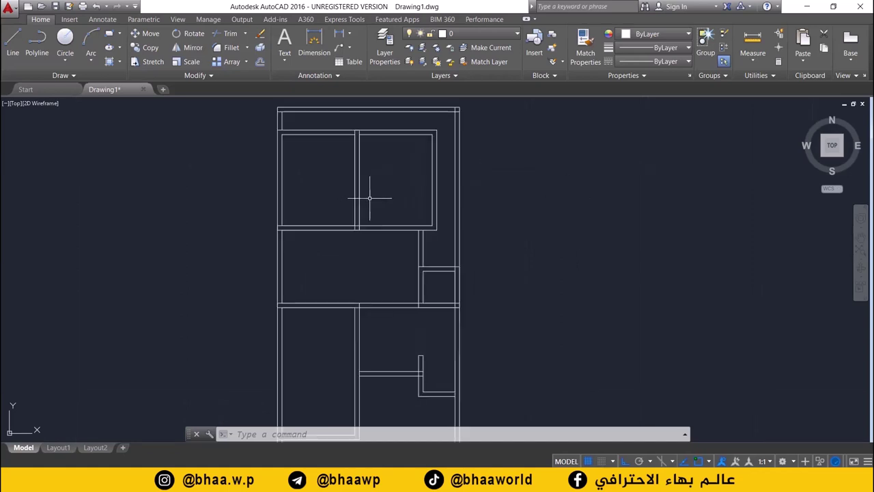
scroll(408, 194, "up", 2)
middle_click_drag(410, 219, 402, 347)
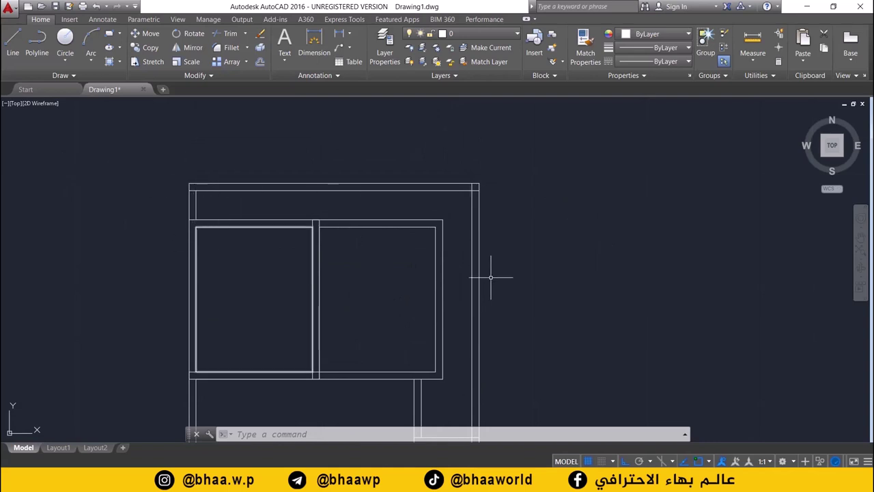
scroll(447, 291, "down", 2)
middle_click_drag(407, 294, 399, 239)
scroll(397, 239, "down", 2)
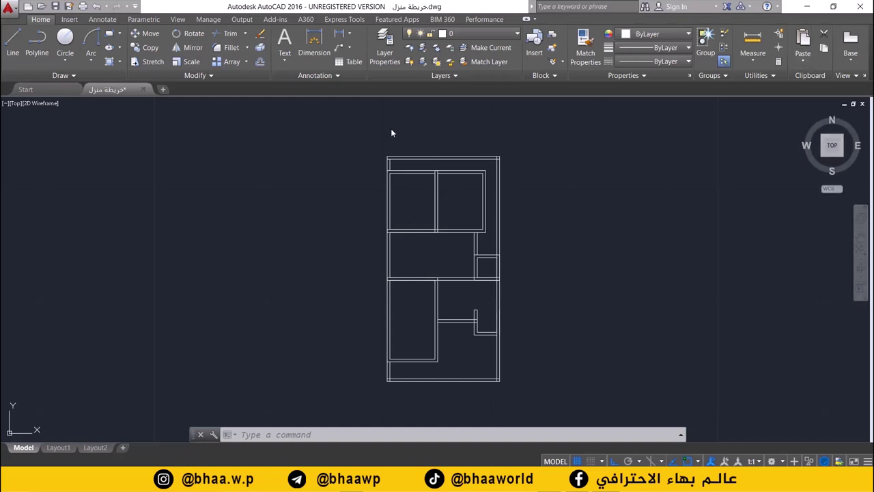
Step: Shift the house plan to the left of the view to leave empty drawing space
scroll(464, 228, "up", 2)
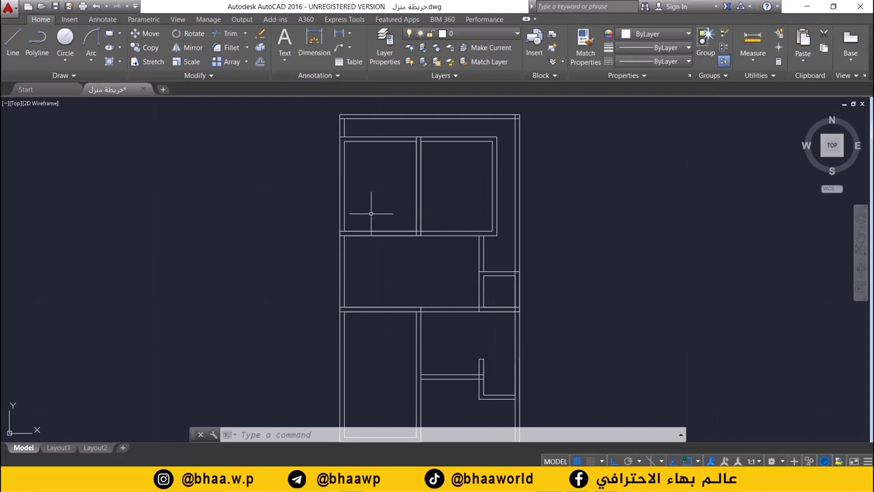
scroll(376, 213, "down", 2)
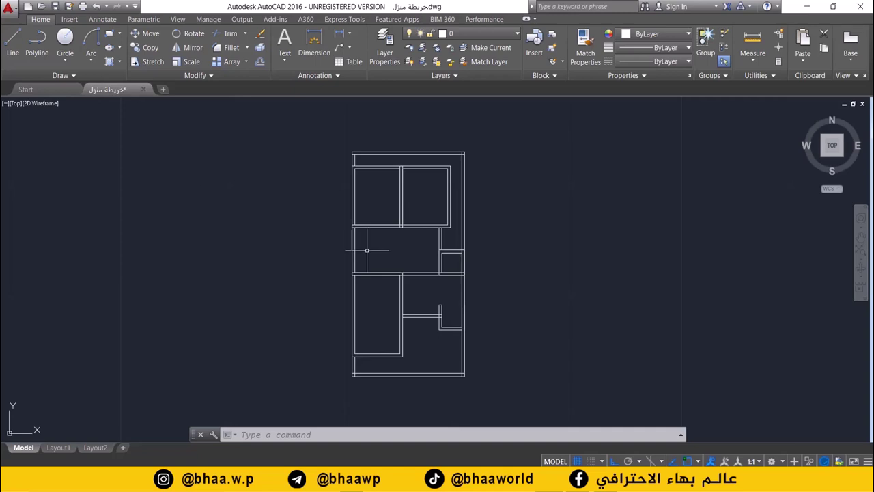
mouse_move(426, 220)
middle_mouse_down()
mouse_move(146, 229)
mouse_move(97, 220)
middle_mouse_up()
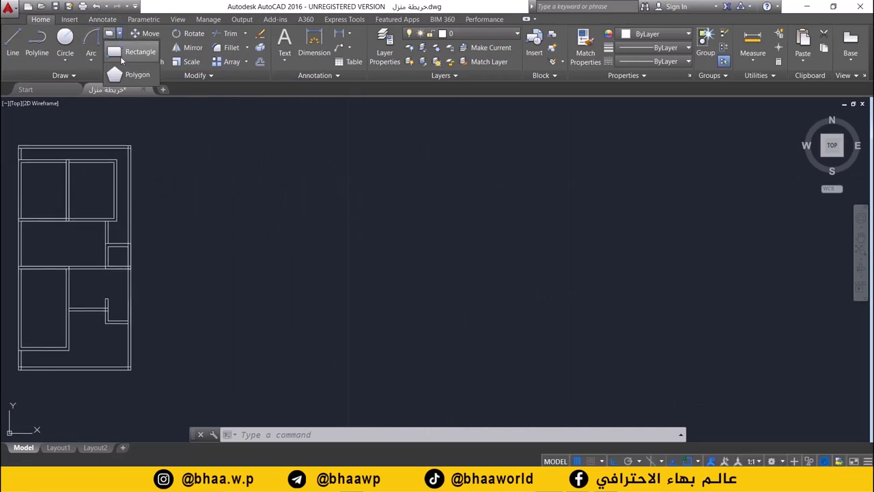
Step: Draw a 5 by 4 rectangle beside the house plan
left_click(111, 34)
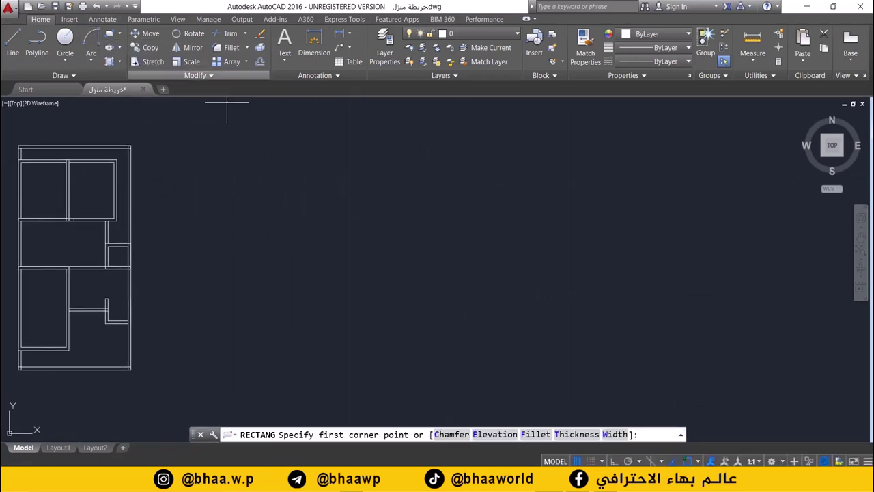
left_click(348, 179)
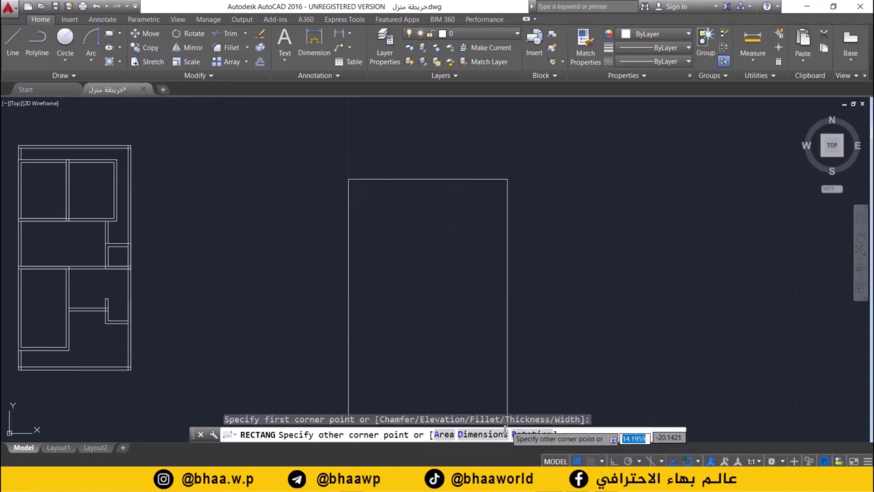
left_click(478, 431)
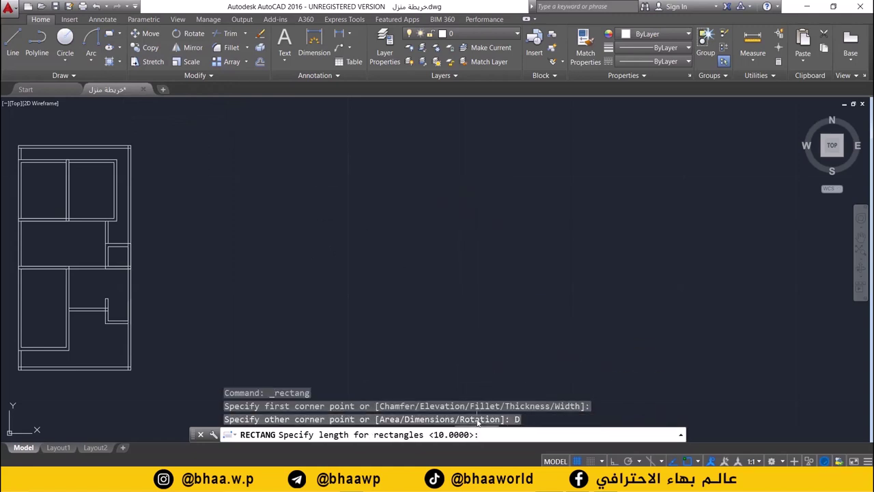
type("5")
key("Return")
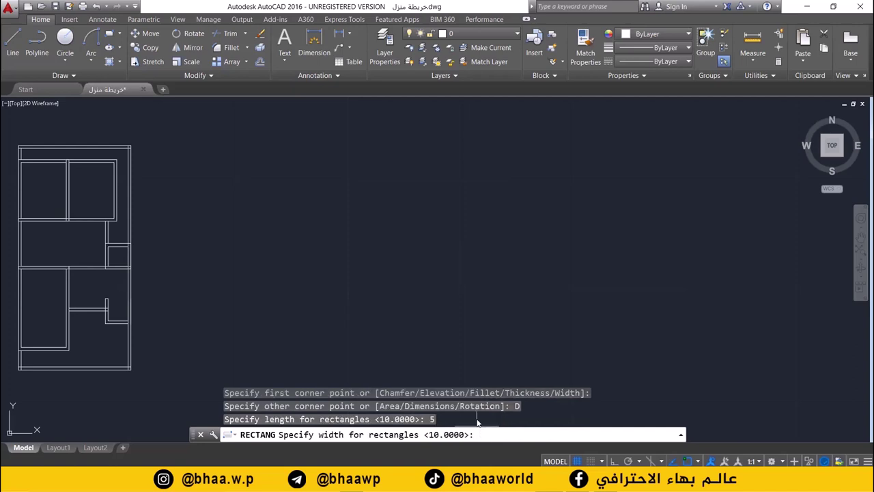
type("4")
key("Return")
left_click(385, 207)
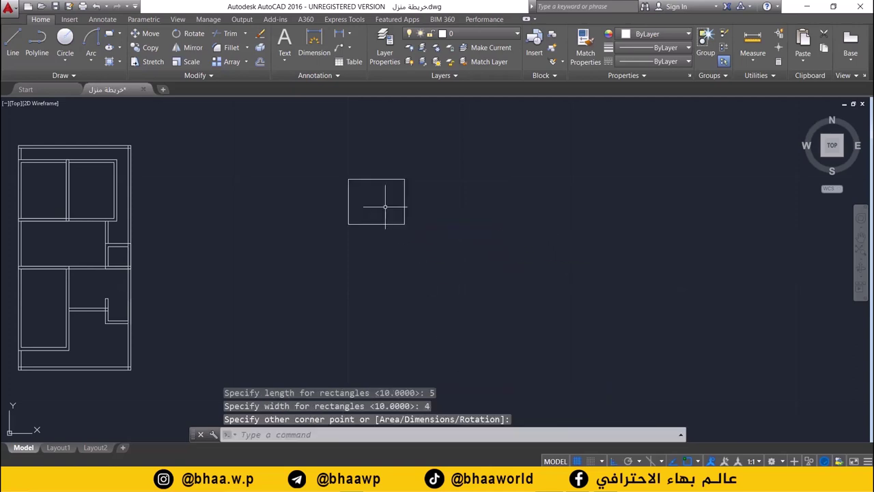
scroll(381, 201, "up", 4)
middle_click_drag(375, 195, 317, 273)
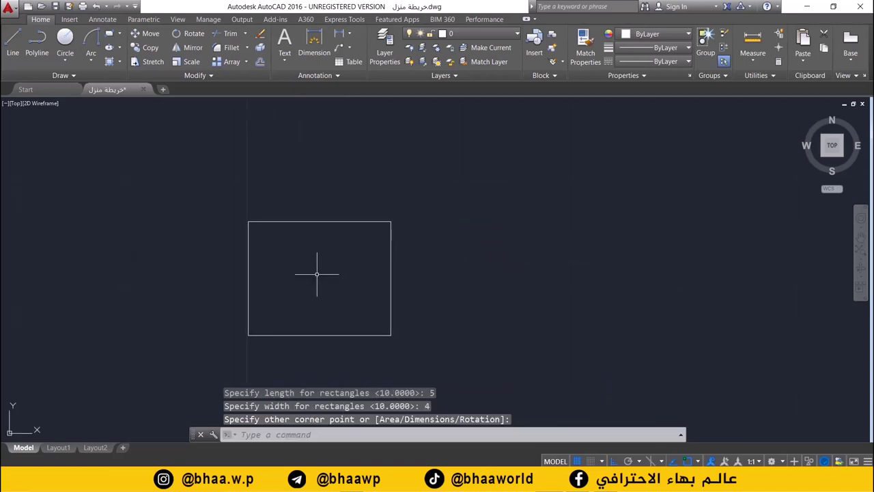
scroll(316, 274, "down", 1)
Step: Offset the rectangle 0.25 outward to form a double wall
left_click(259, 63)
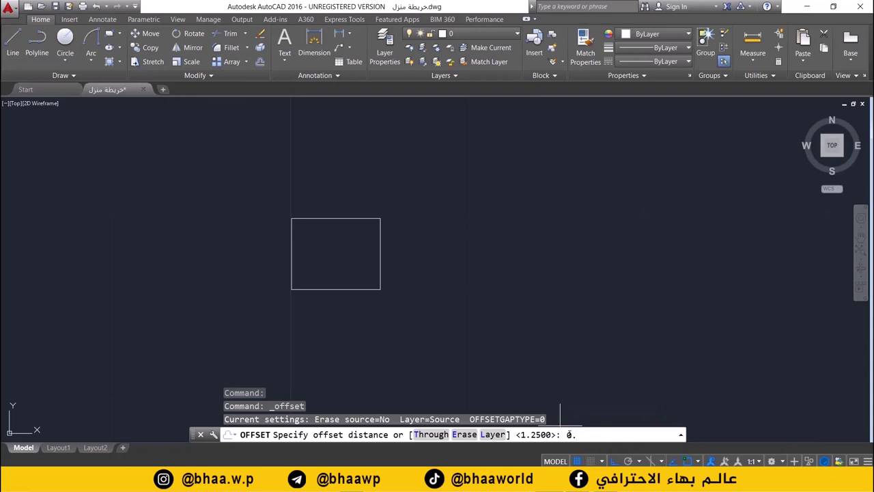
key("Return")
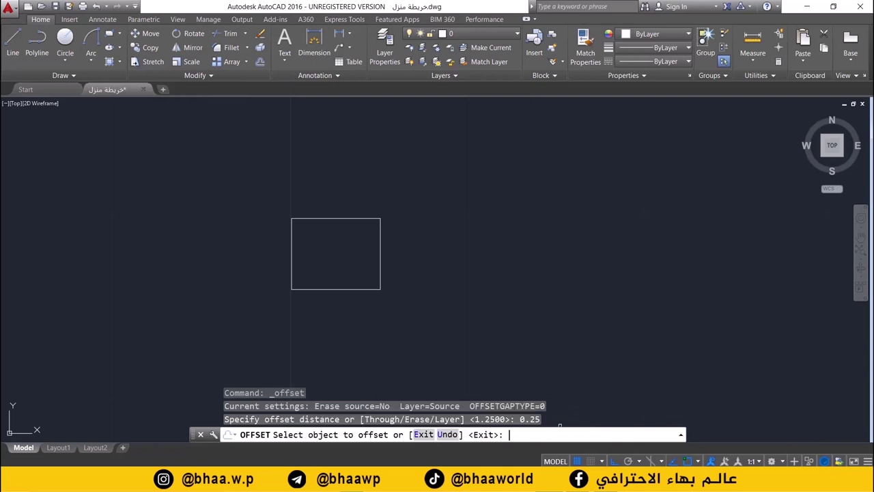
left_click(359, 219)
left_click(386, 210)
scroll(346, 229, "up", 2)
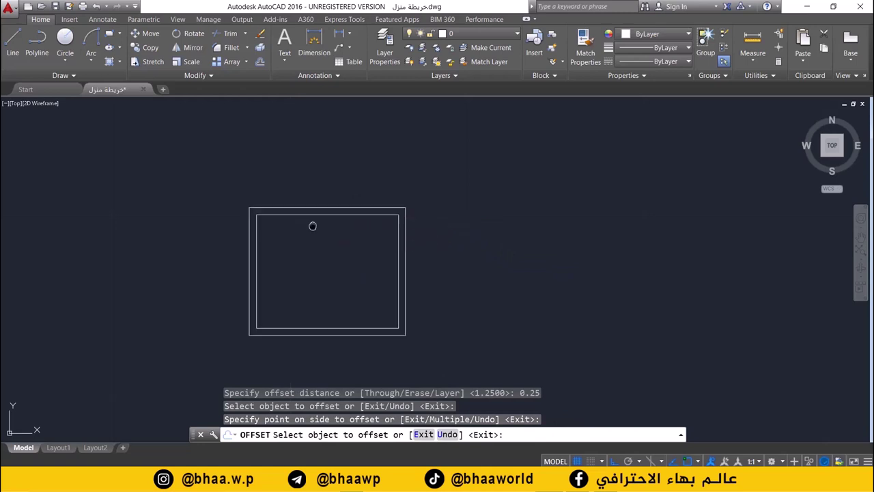
scroll(321, 229, "up", 2)
scroll(342, 260, "down", 1)
scroll(318, 225, "up", 1)
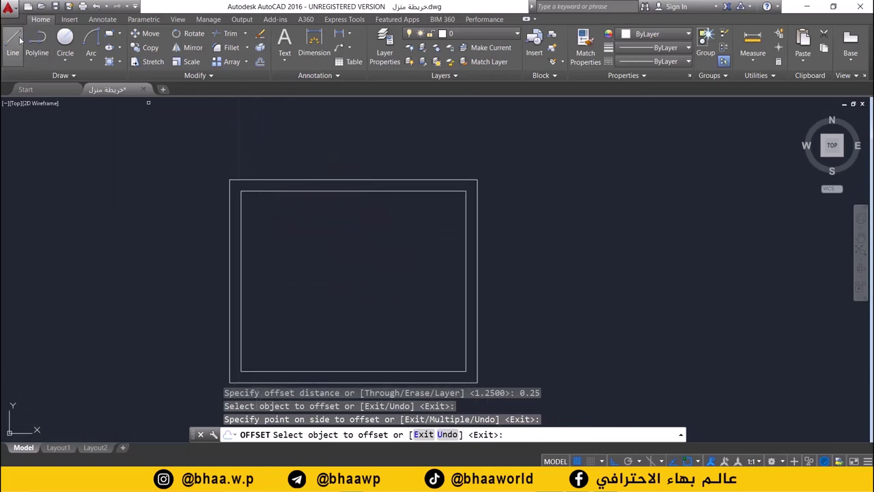
Step: Draw a short line with endpoint snap joining the inner rectangle's top-left corner to the outer outline
left_click(18, 42)
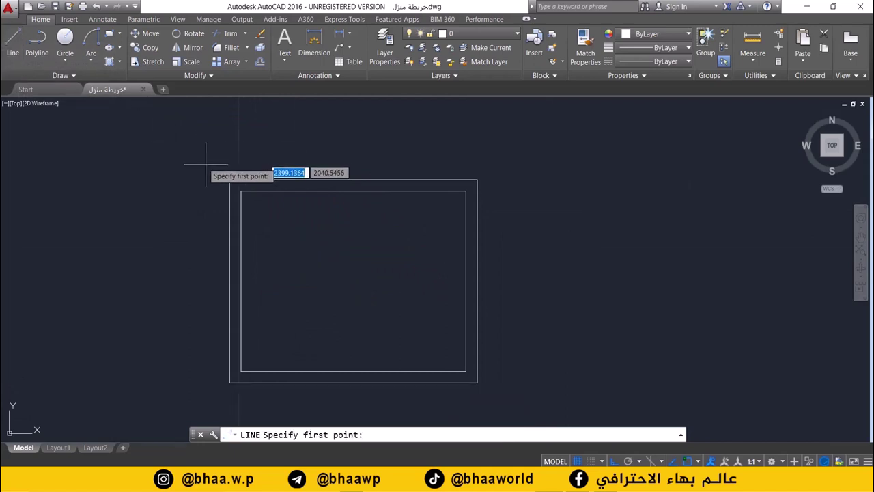
scroll(260, 174, "up", 5)
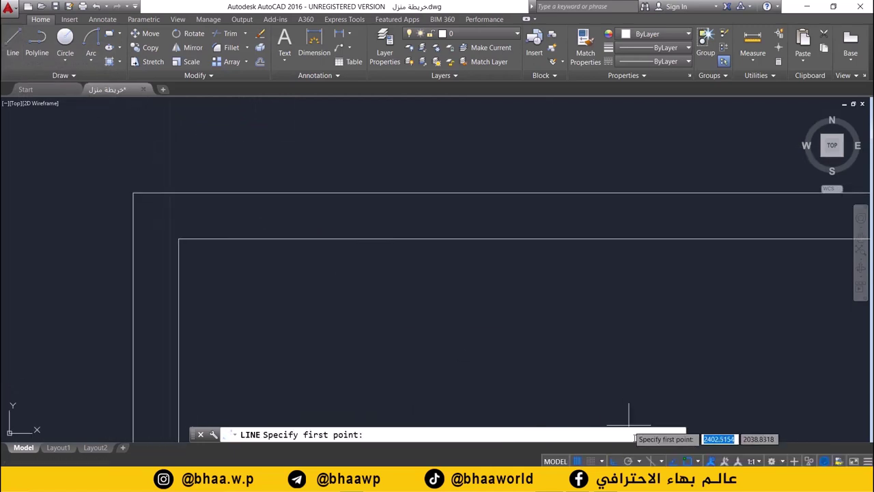
left_click(696, 461)
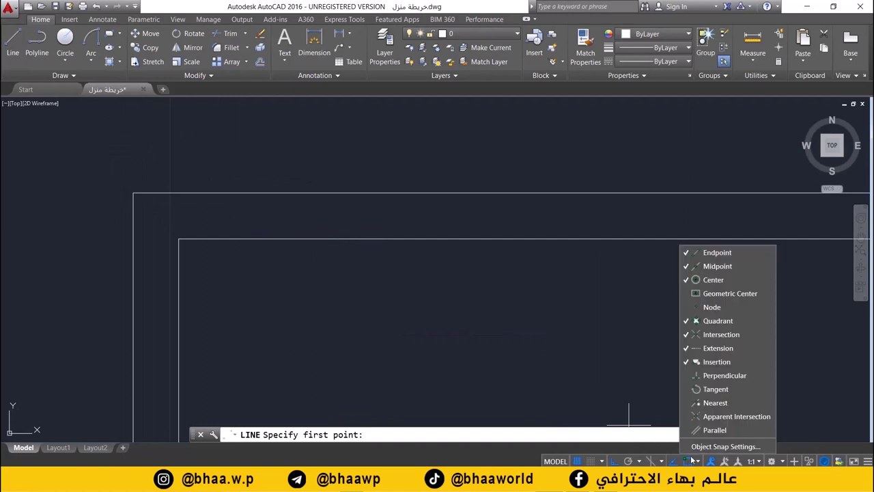
left_click(699, 447)
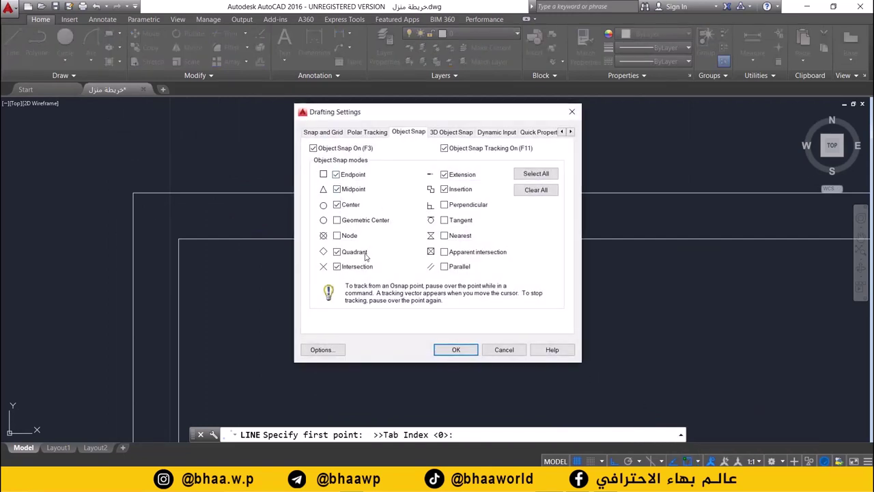
left_click(573, 111)
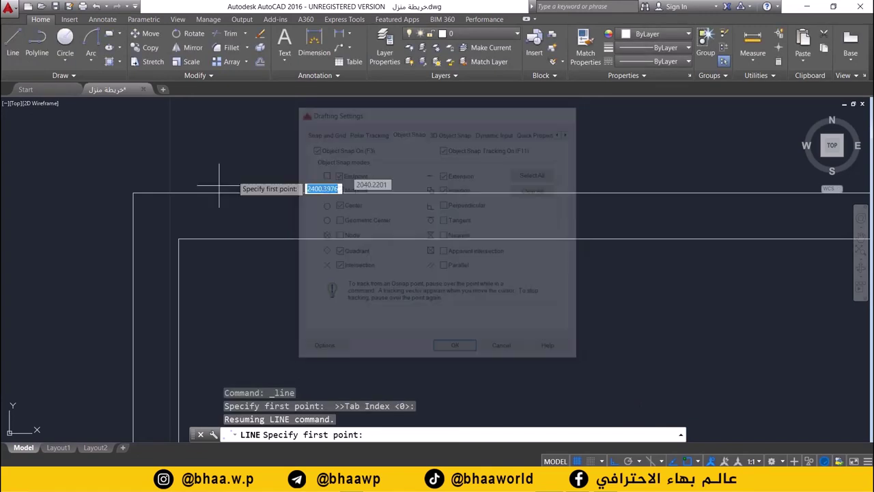
left_click(179, 238)
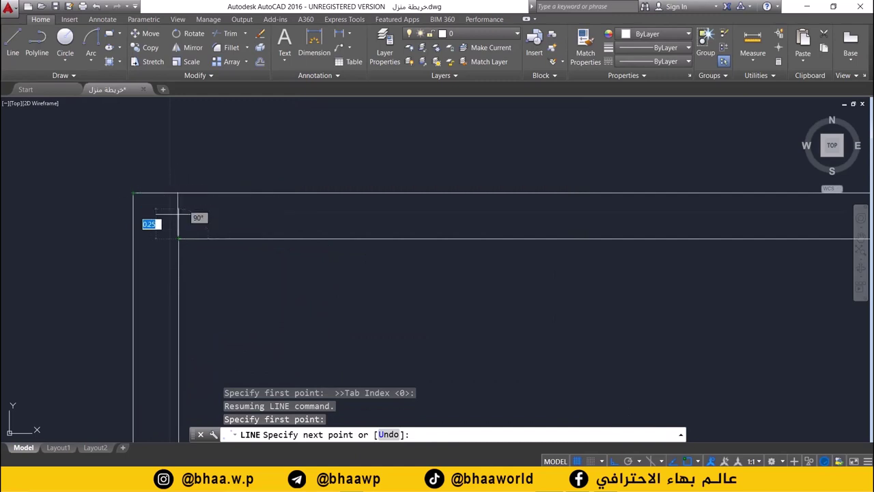
left_click(133, 193)
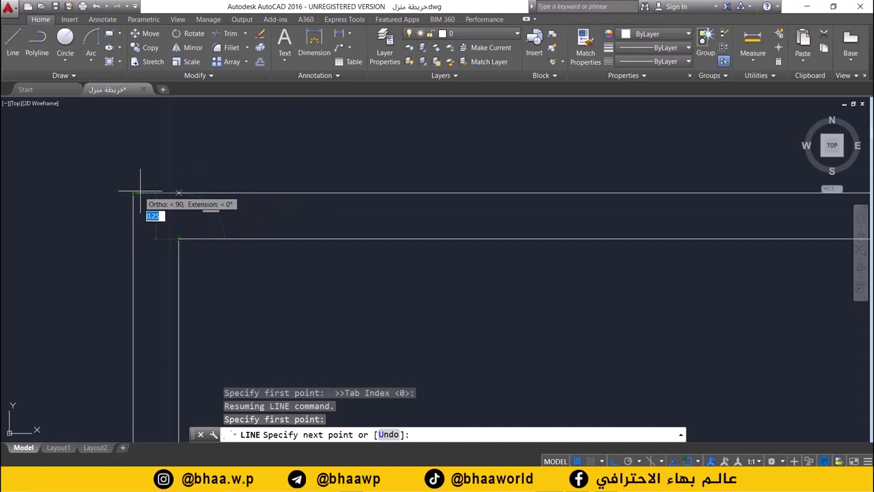
left_click(179, 194)
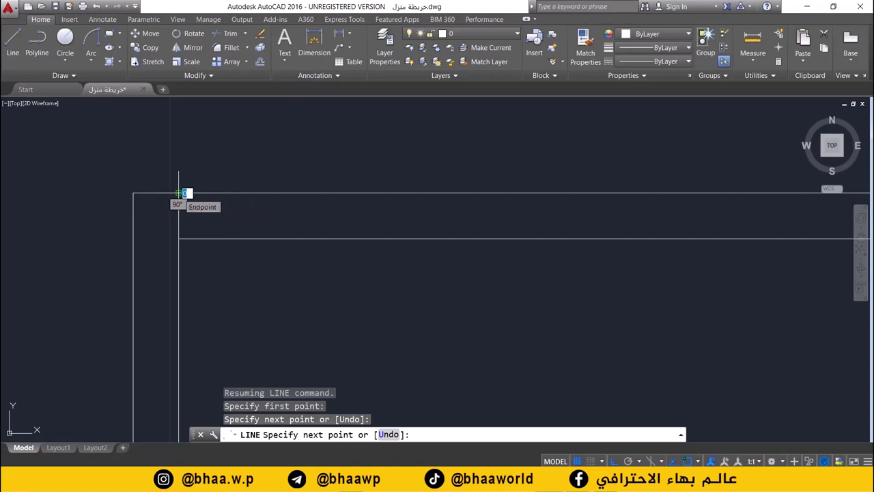
key("Return")
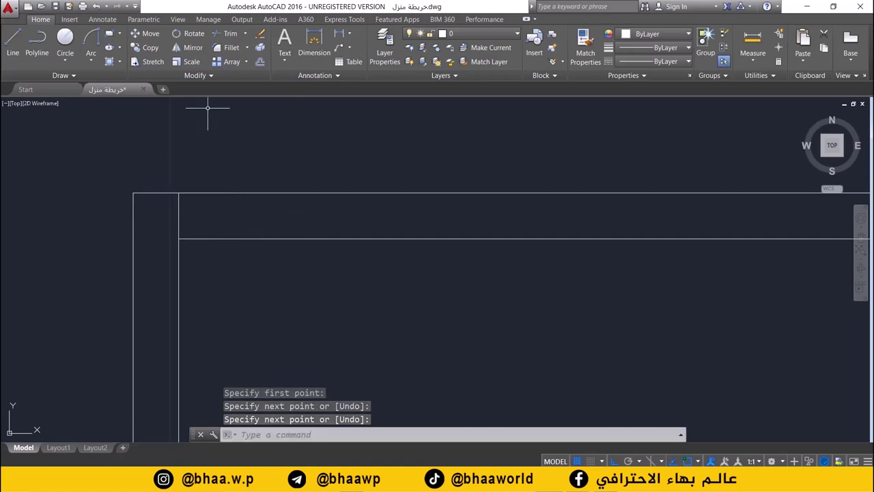
Step: Offset the wall-end line 0.25 to the right, then offset that copy another 1 unit
left_click(260, 66)
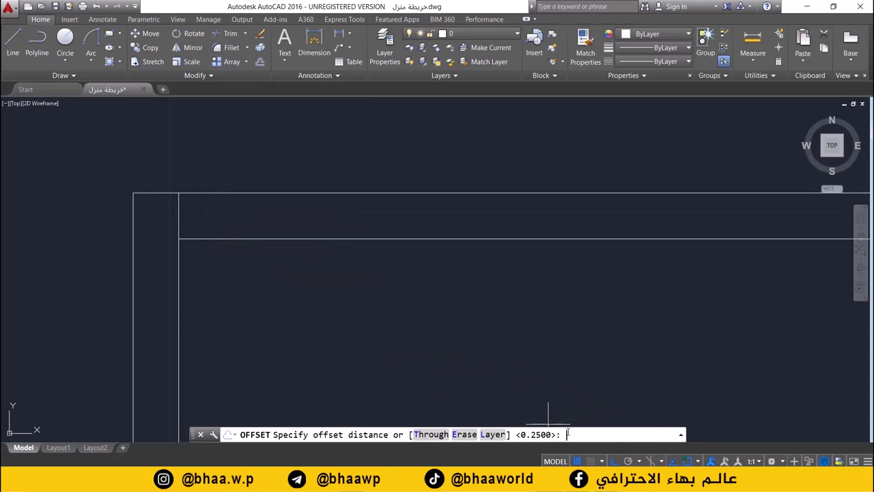
key("Return")
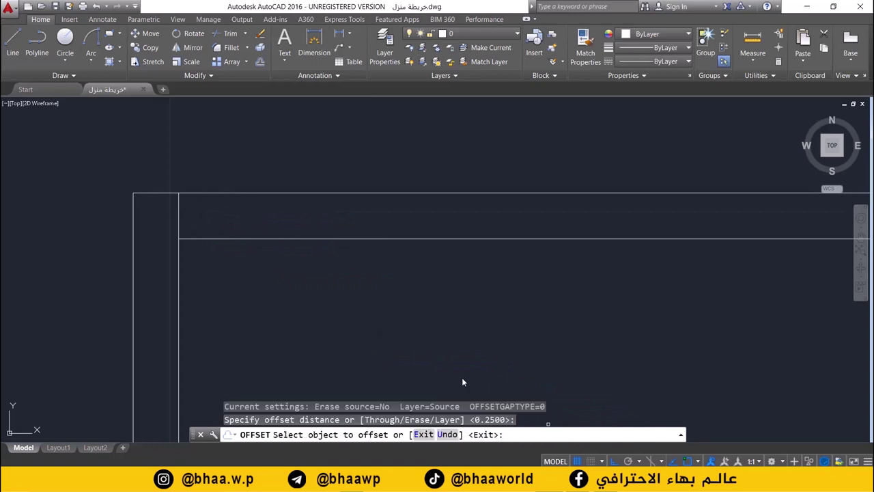
left_click(179, 224)
left_click(218, 216)
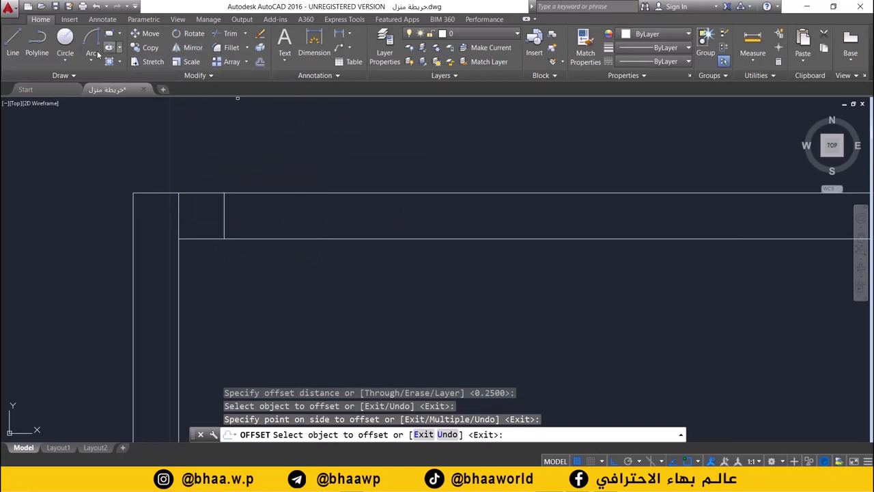
left_click(13, 44)
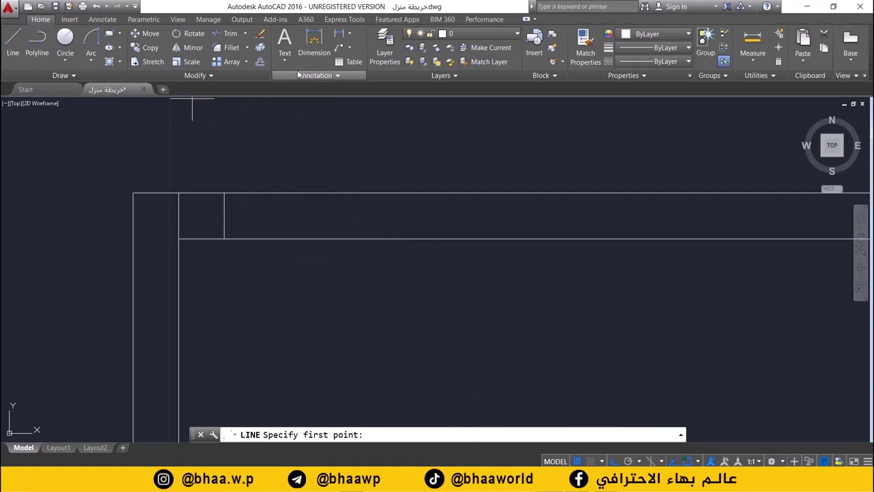
left_click(260, 61)
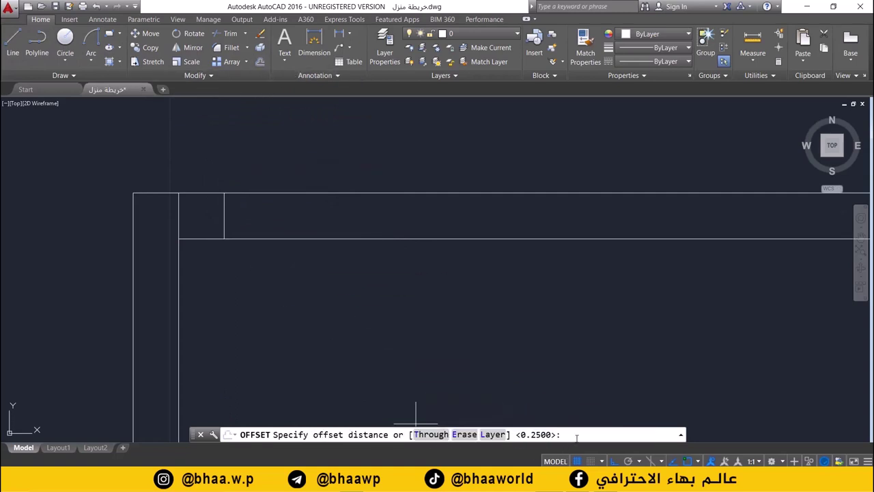
type("1")
key("Return")
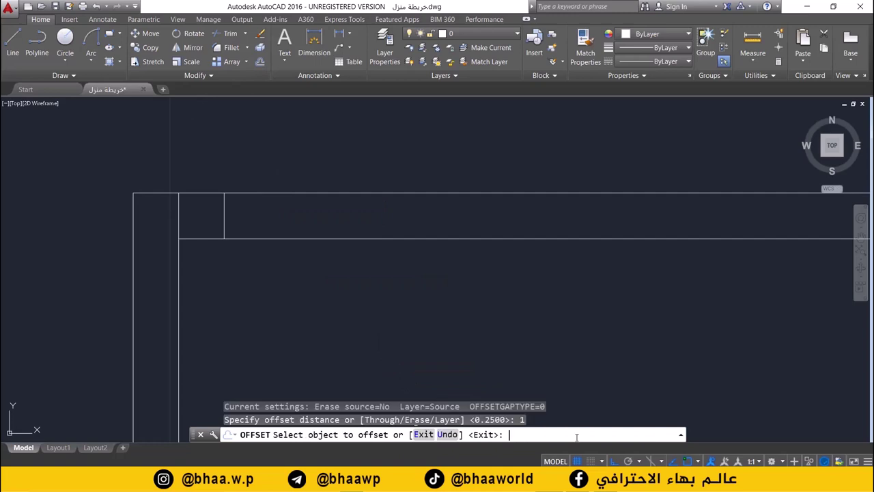
left_click(223, 218)
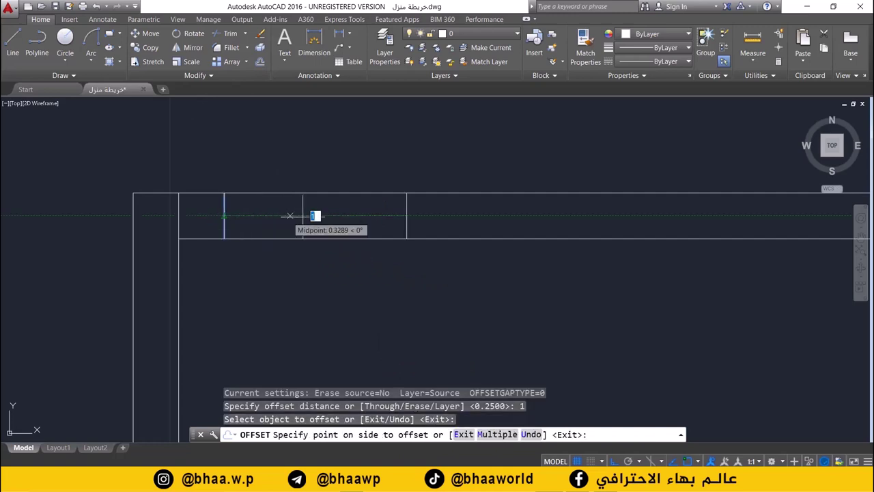
left_click(345, 266)
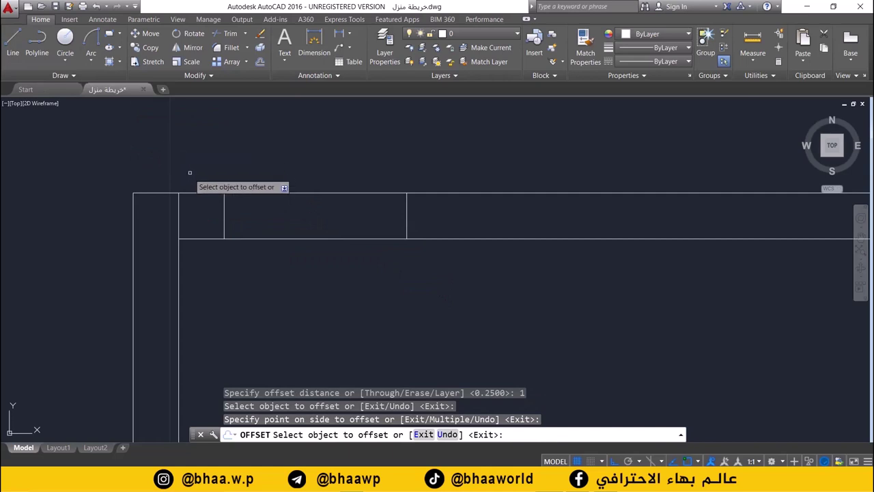
key("Escape")
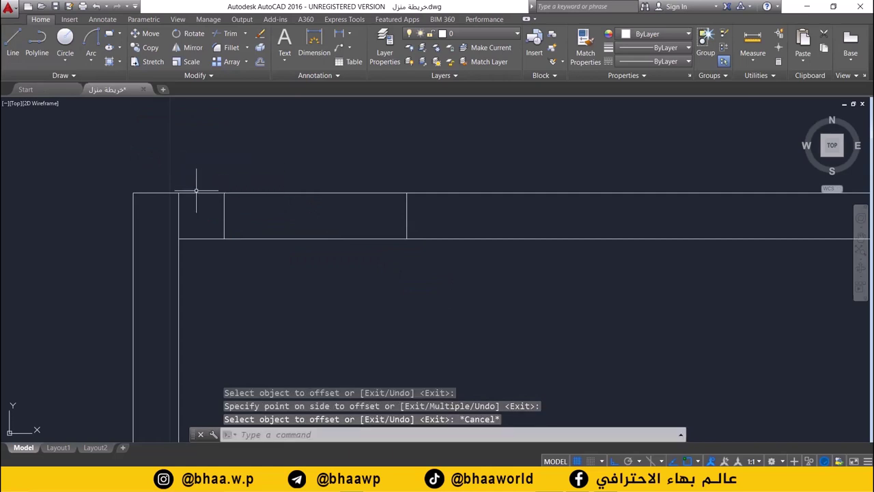
Step: Delete the original short wall-end line
left_click(172, 215)
left_click(175, 216)
left_click(179, 216)
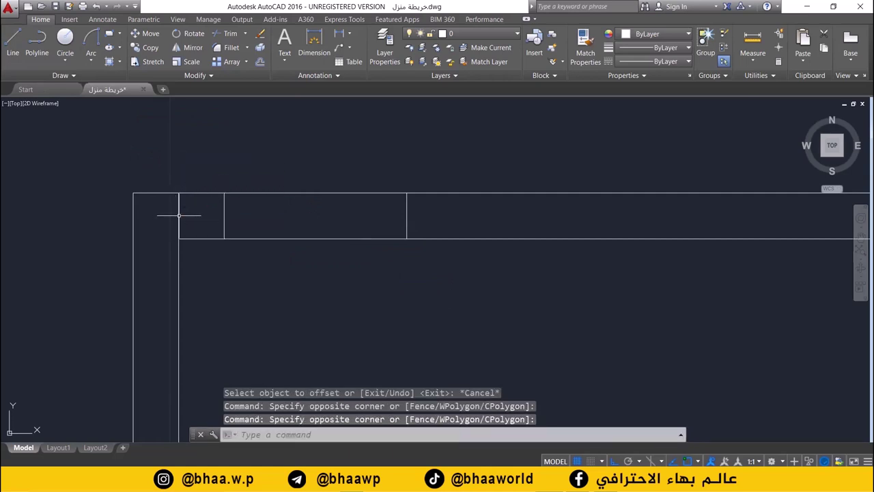
left_click(176, 216)
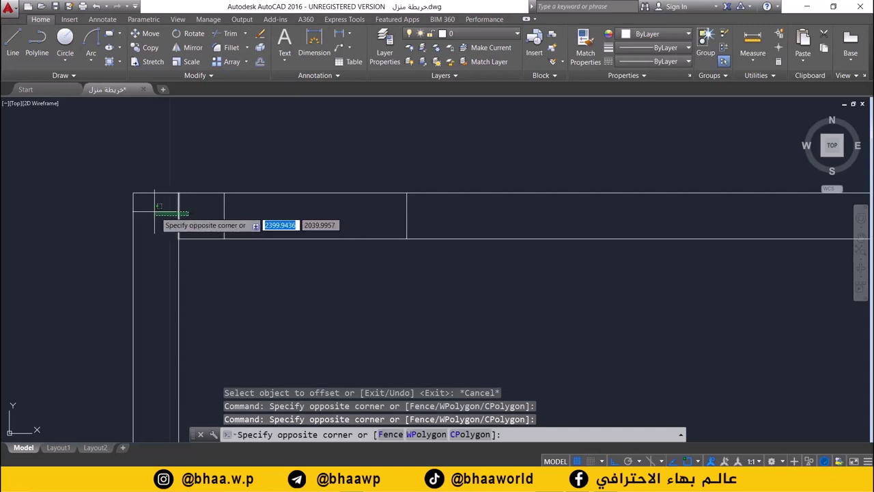
left_click(157, 215)
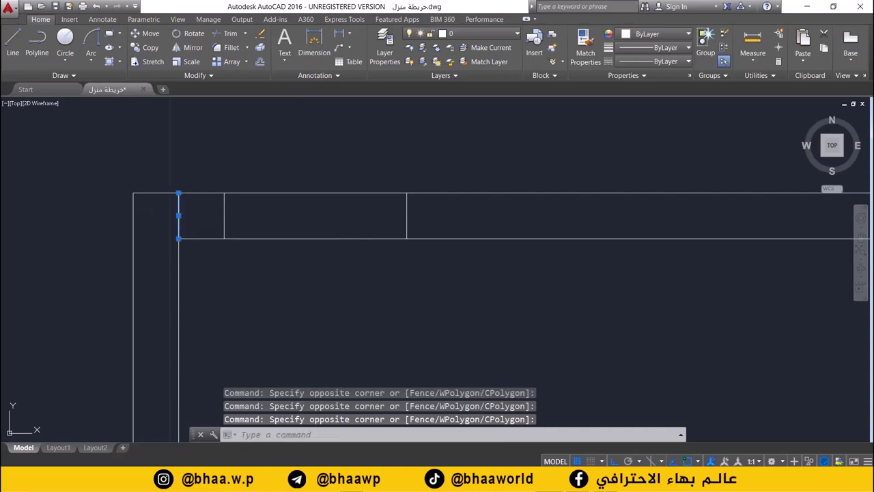
key("Delete")
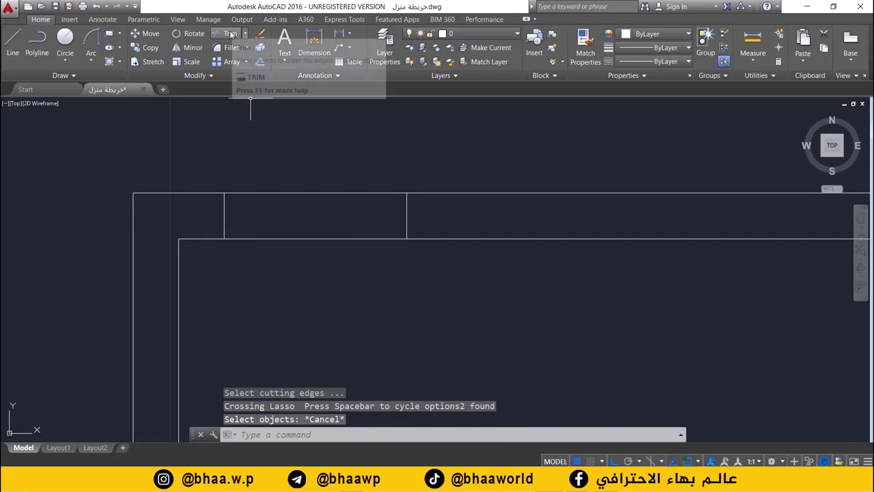
Step: Trim the outer and inner top wall lines between the two offset lines to open the doorway
left_click(233, 34)
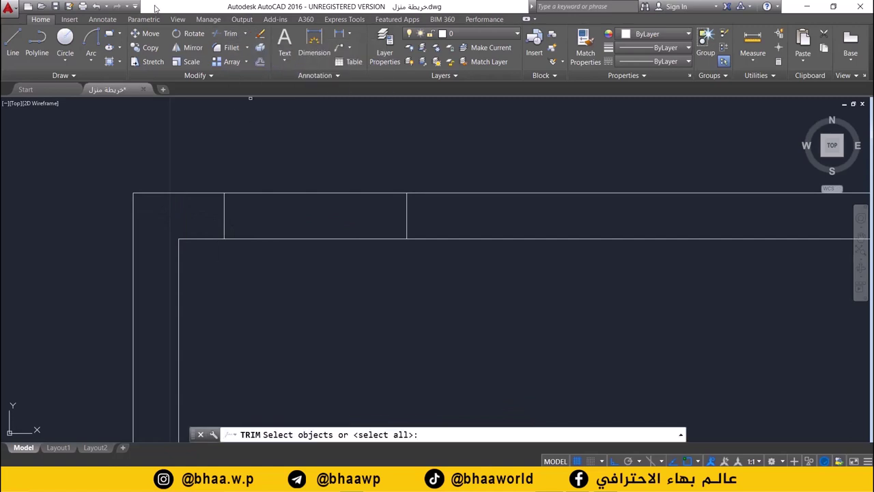
key("Return")
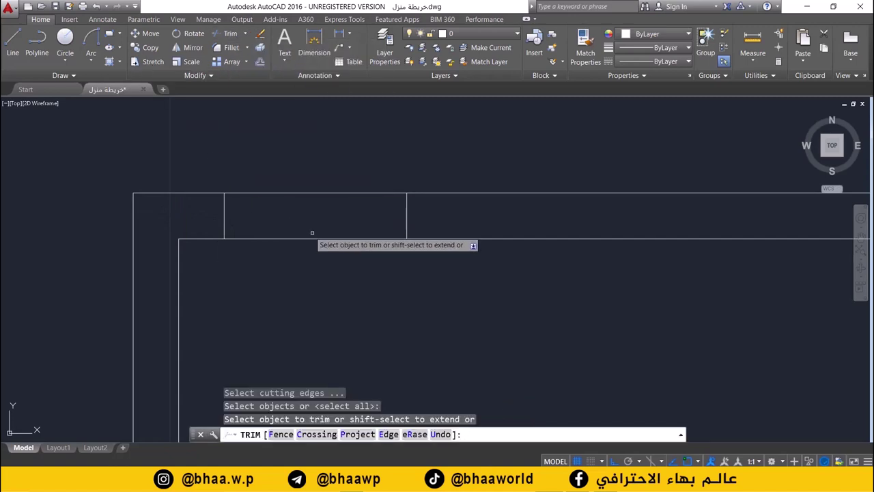
left_click(308, 193)
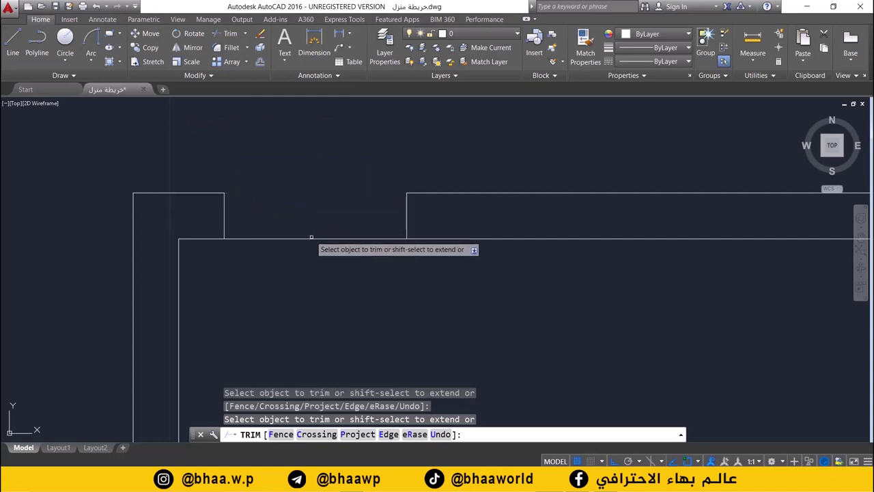
left_click(311, 238)
scroll(324, 220, "down", 3)
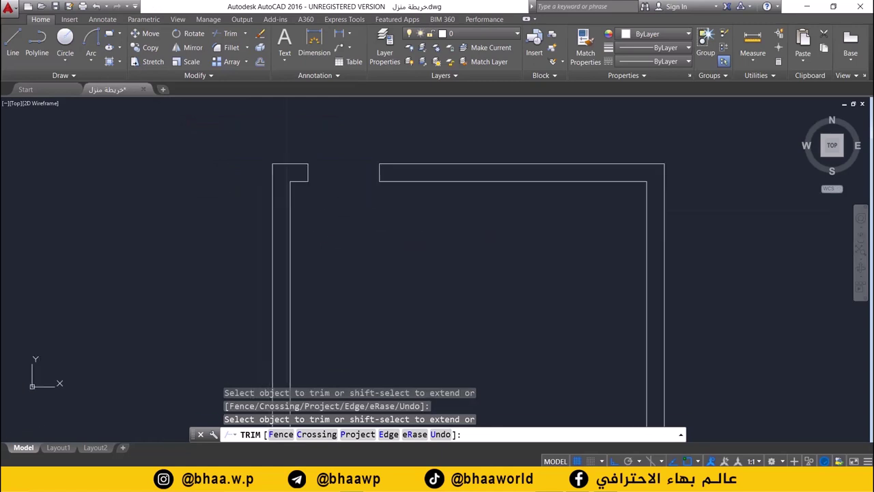
left_click(12, 45)
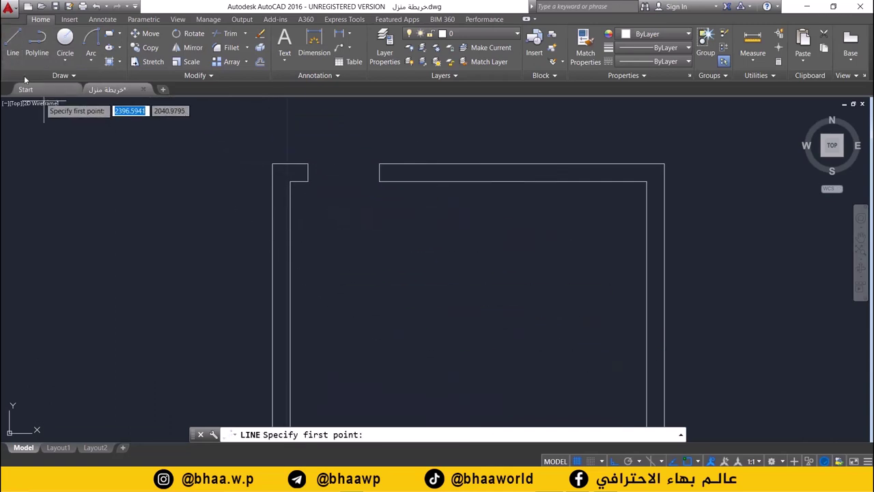
scroll(289, 221, "down", 2)
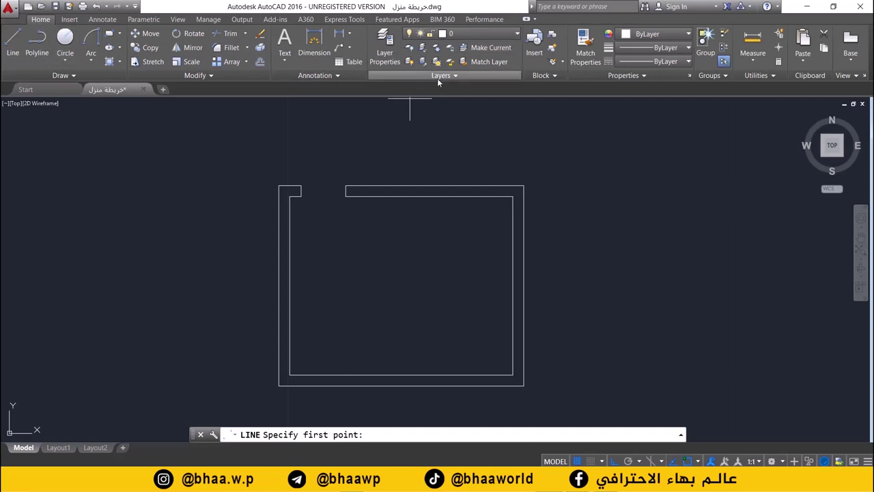
left_click(475, 33)
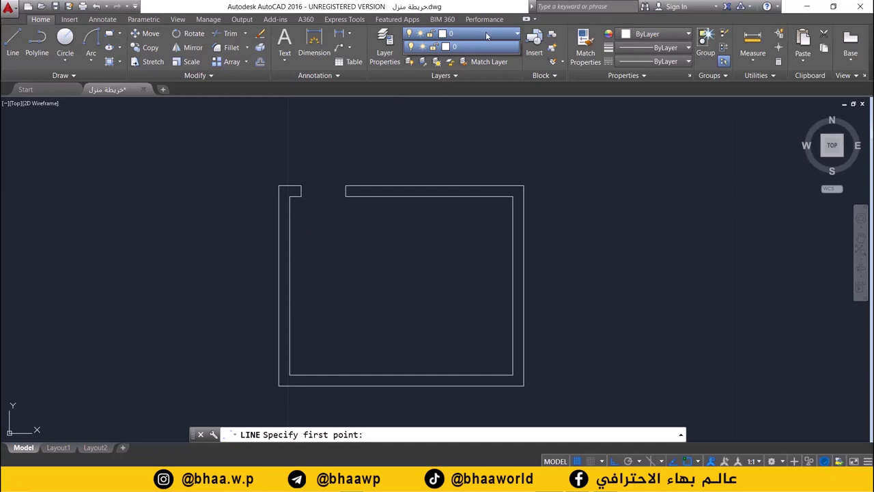
Step: Create a new layer named door in the Layer Properties Manager
left_click(381, 60)
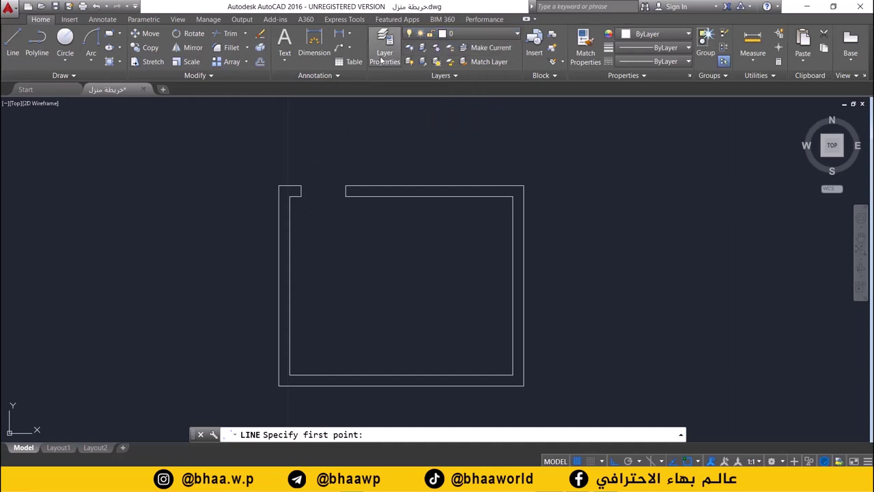
left_click(381, 60)
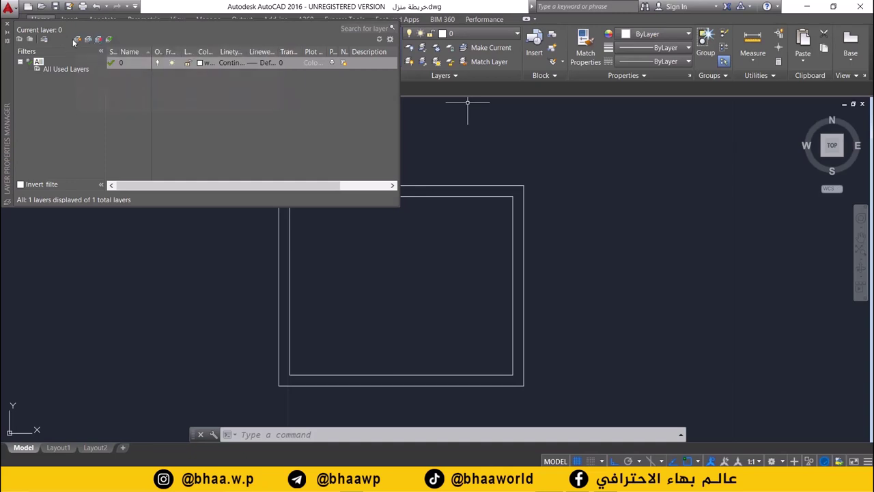
left_click(77, 40)
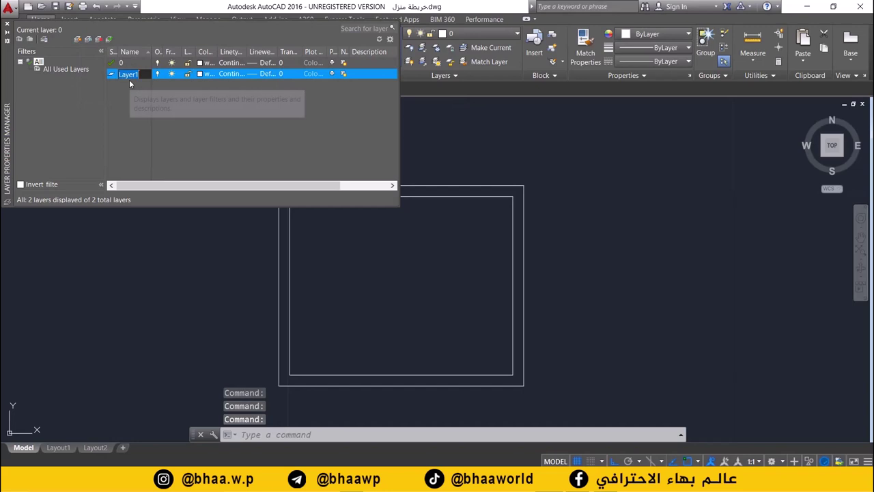
key("BackSpace")
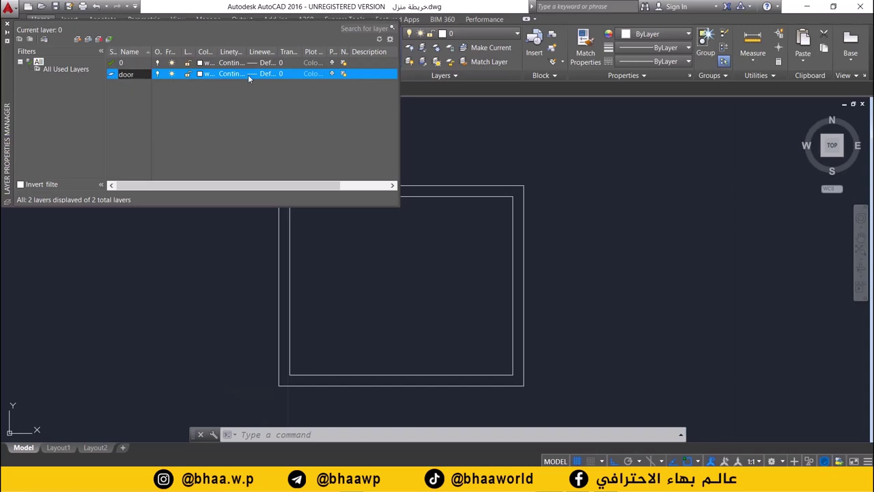
Step: Give the door layer colour 20 with Default lineweight, then close the manager
left_click(200, 74)
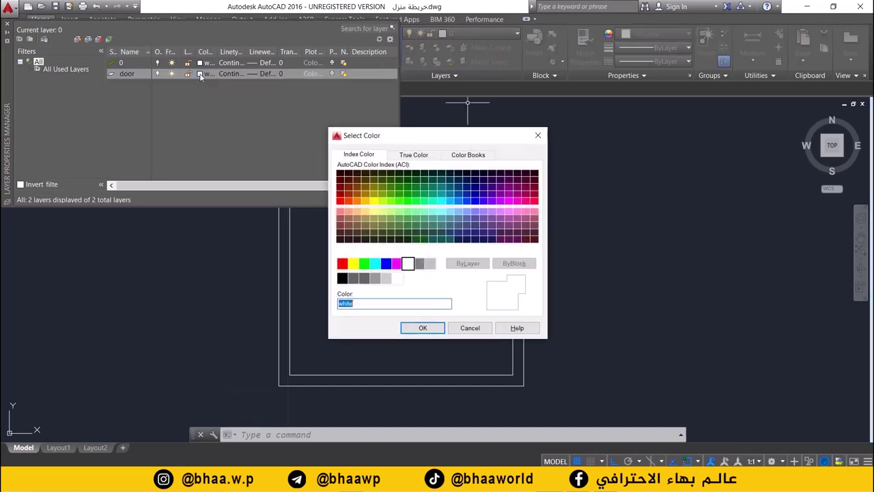
left_click(348, 200)
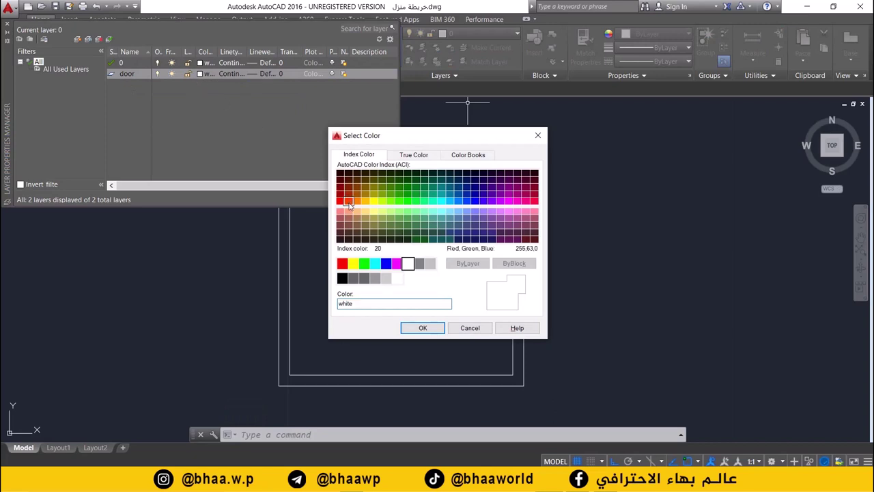
left_click(422, 328)
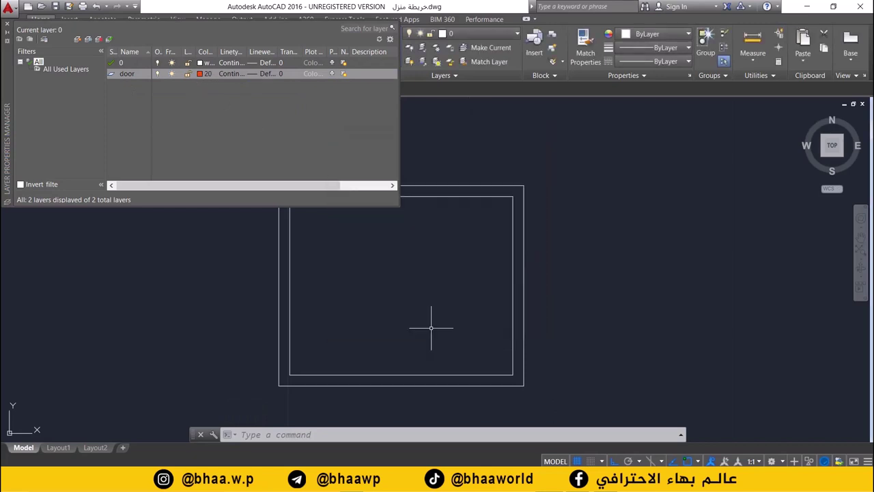
left_click(254, 73)
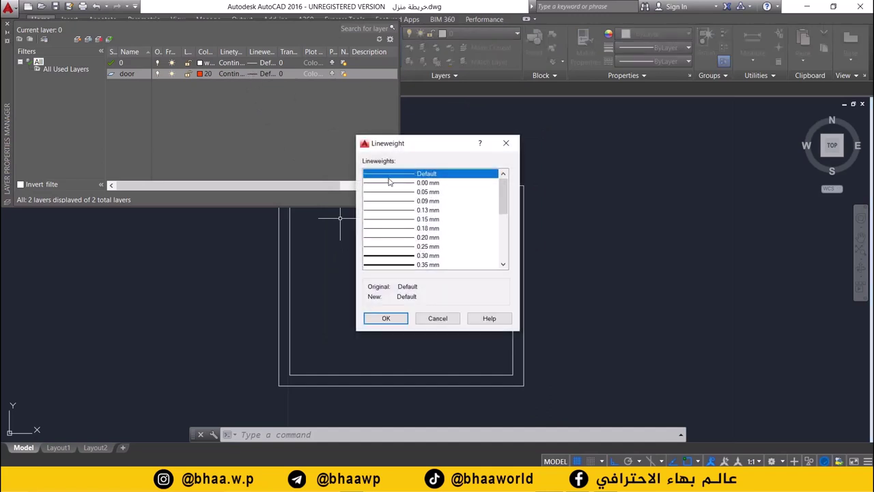
left_click_drag(389, 181, 394, 202)
left_click_drag(389, 266, 402, 252)
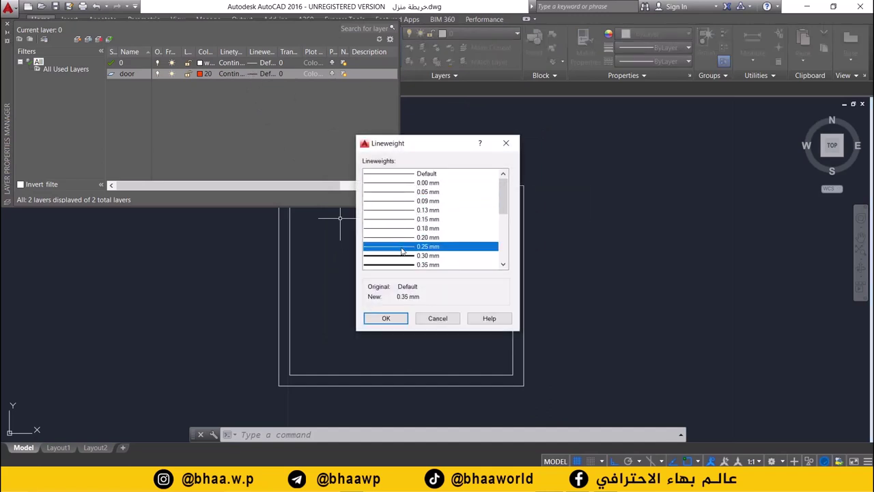
left_click(393, 176)
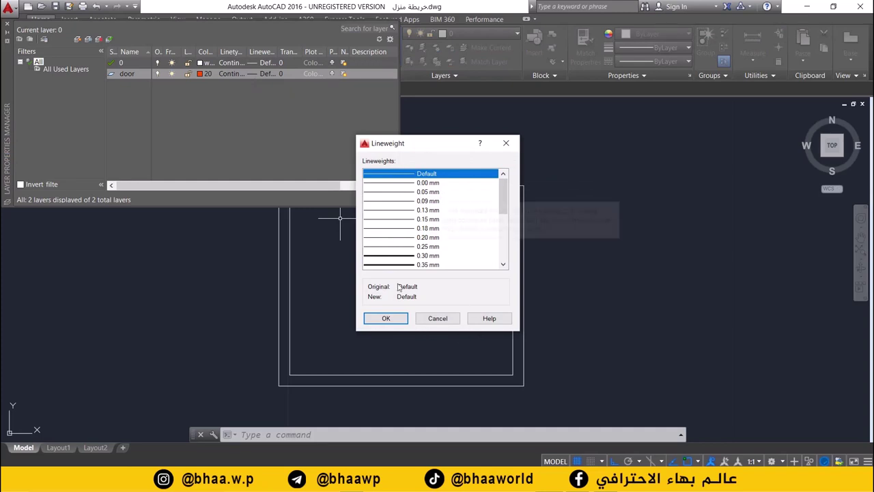
left_click(386, 318)
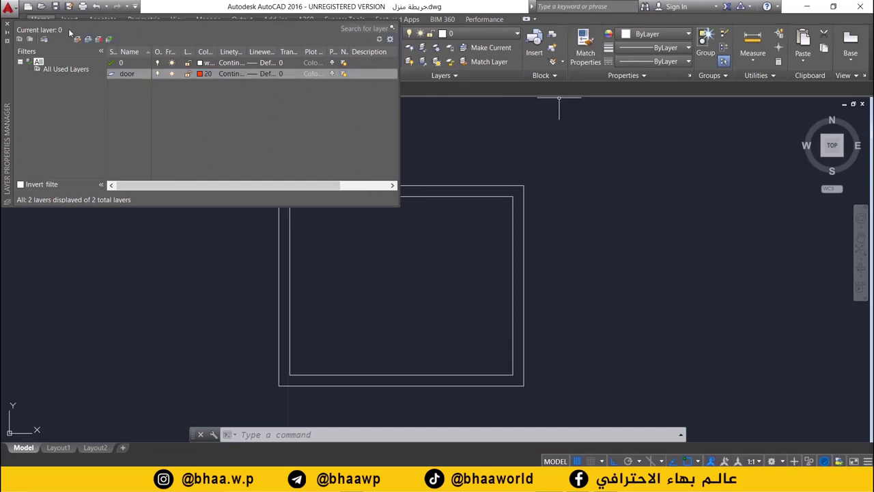
left_click(7, 27)
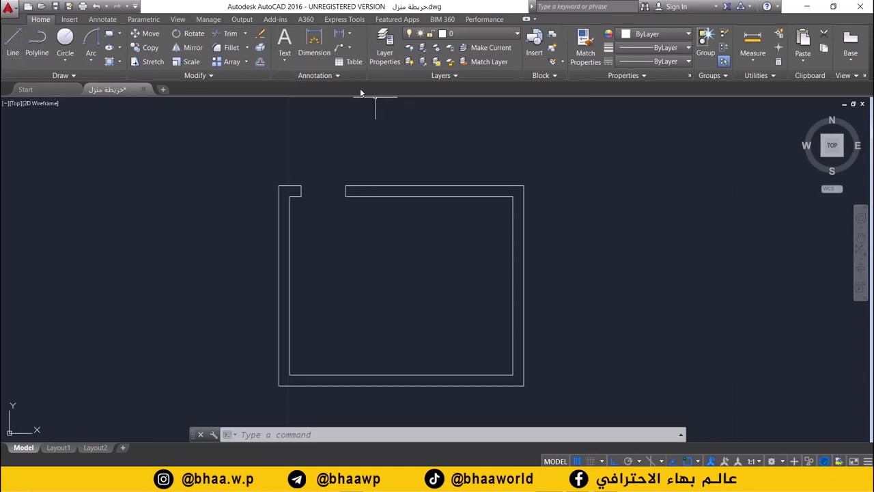
Step: Put the wall outline on layer 0, then make door the current layer
left_click(509, 34)
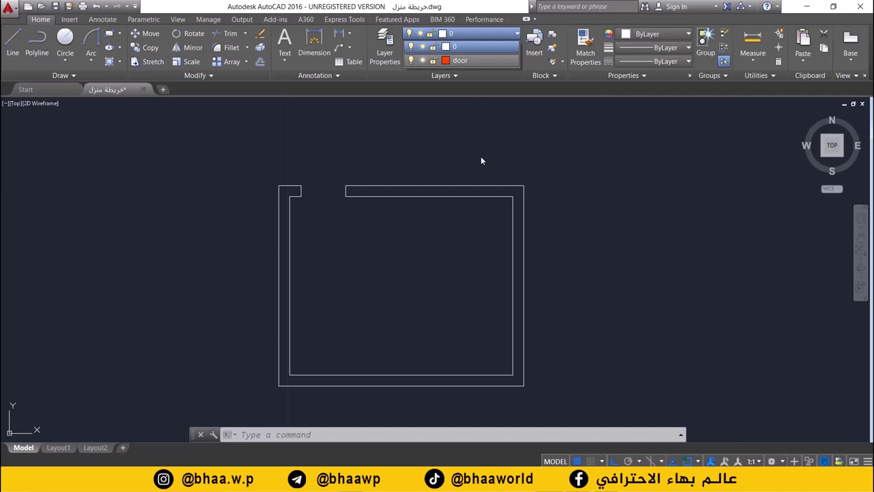
left_click(466, 183)
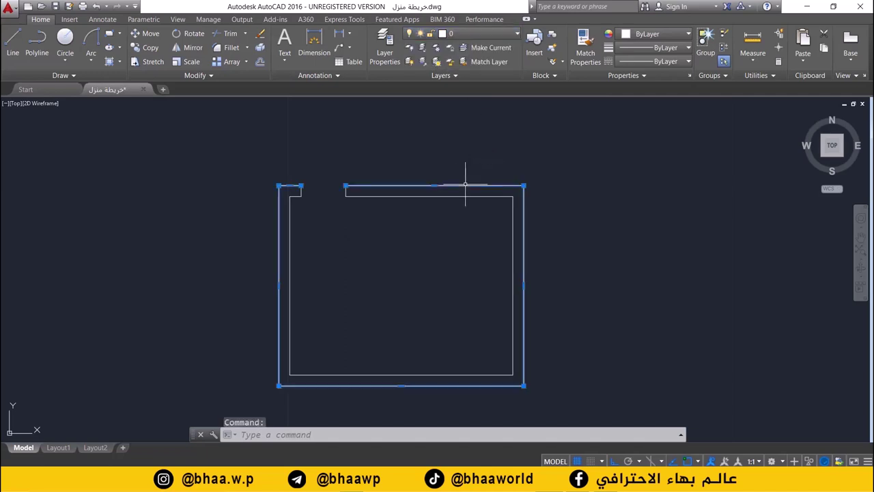
left_click(466, 34)
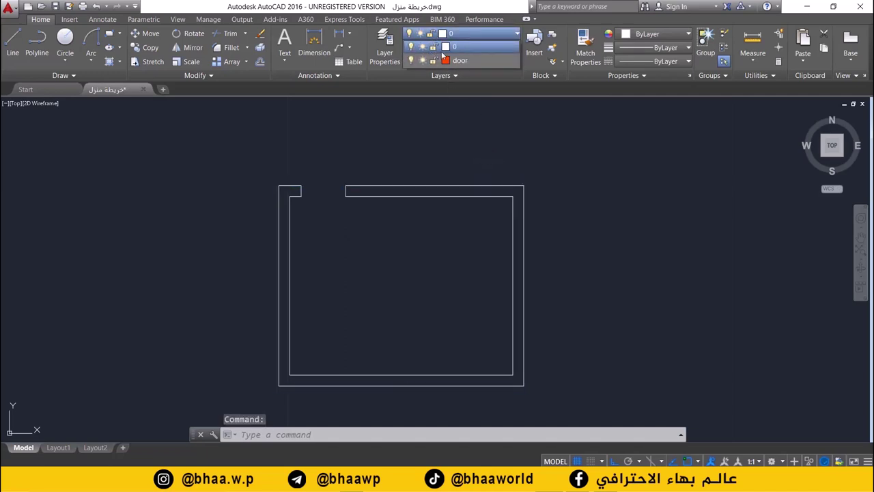
left_click(442, 48)
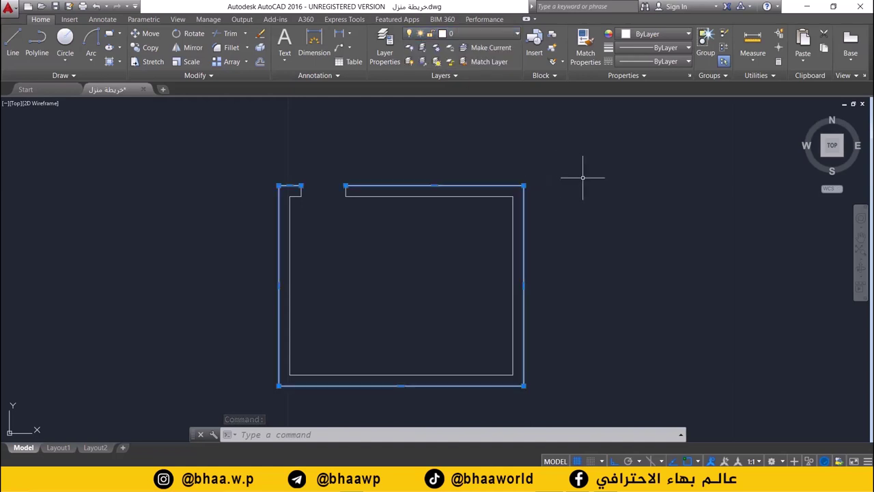
key("Escape")
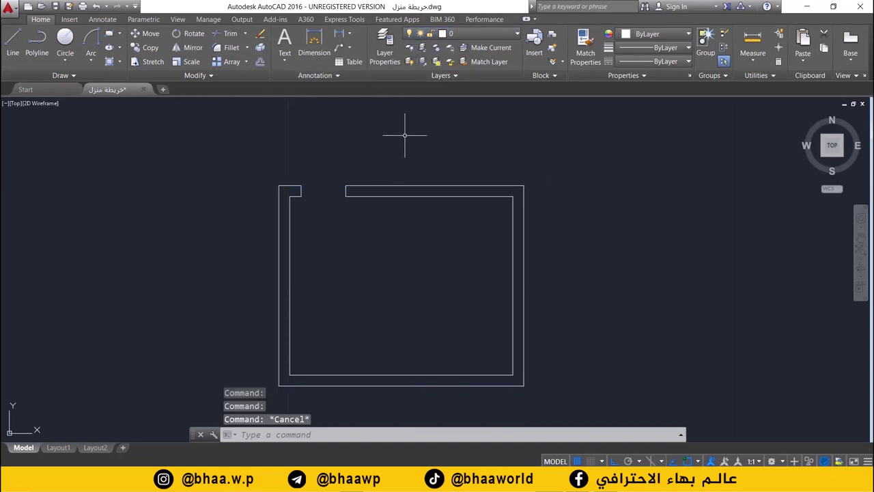
left_click(471, 33)
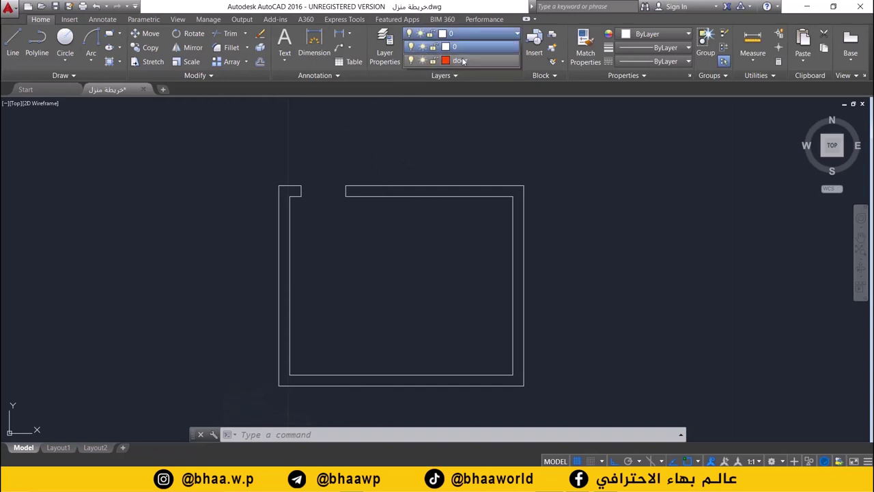
left_click(461, 61)
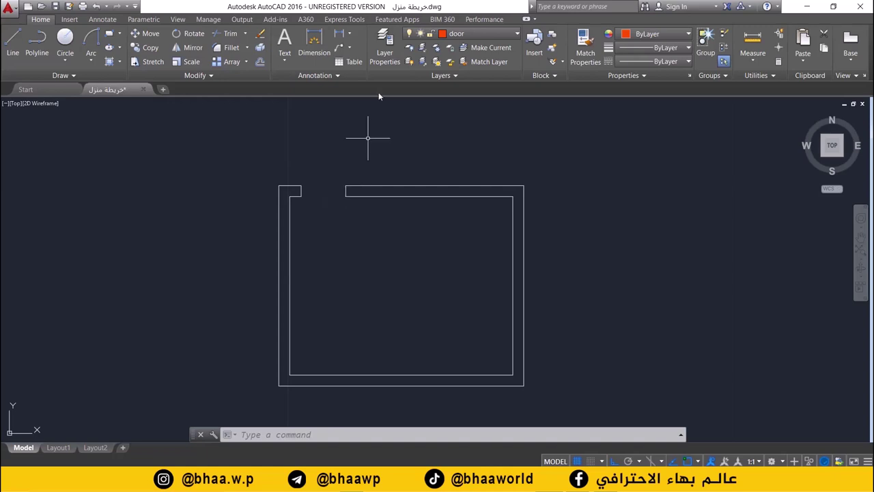
Step: Draw a 1-unit door leaf line down from the opening's corner
left_click(13, 43)
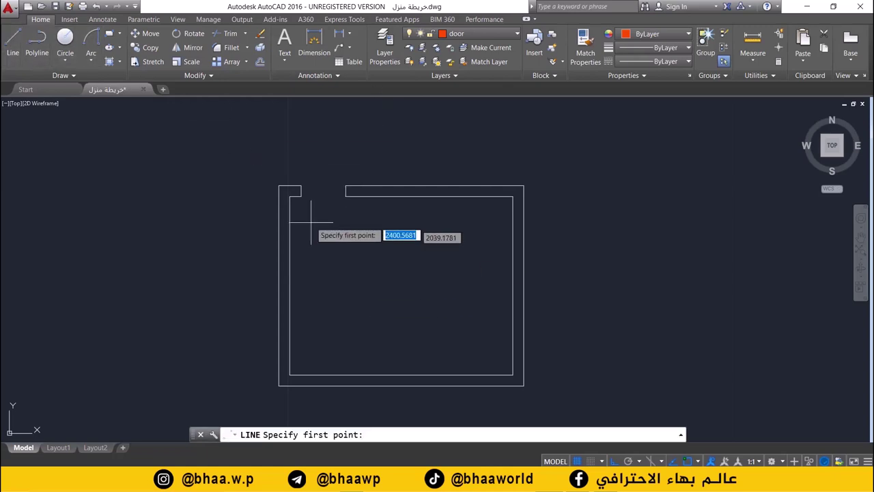
left_click(300, 197)
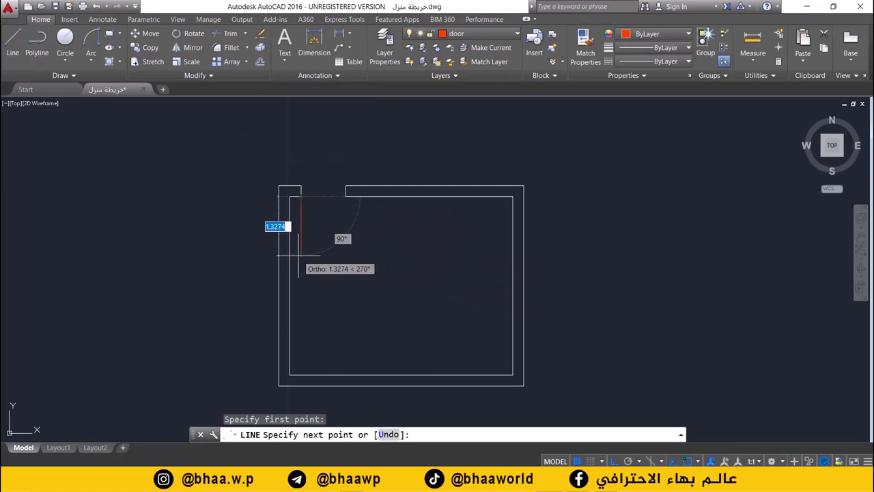
type("1")
key("Return")
key("Escape")
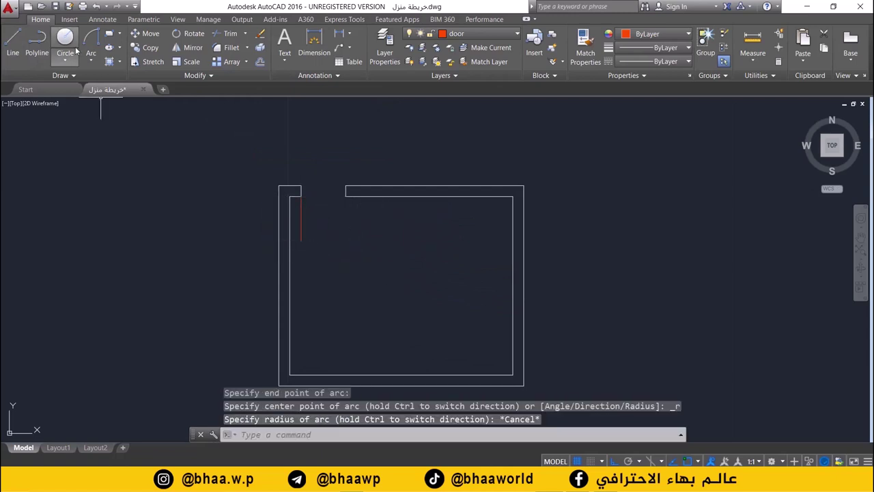
Step: Draw the quarter door-swing arc from the leaf's end to the opening's far corner
left_click(88, 60)
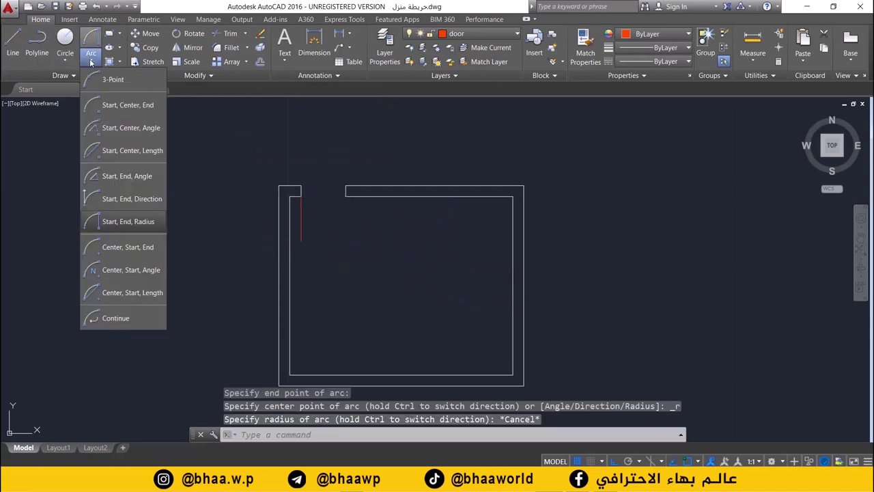
left_click(120, 220)
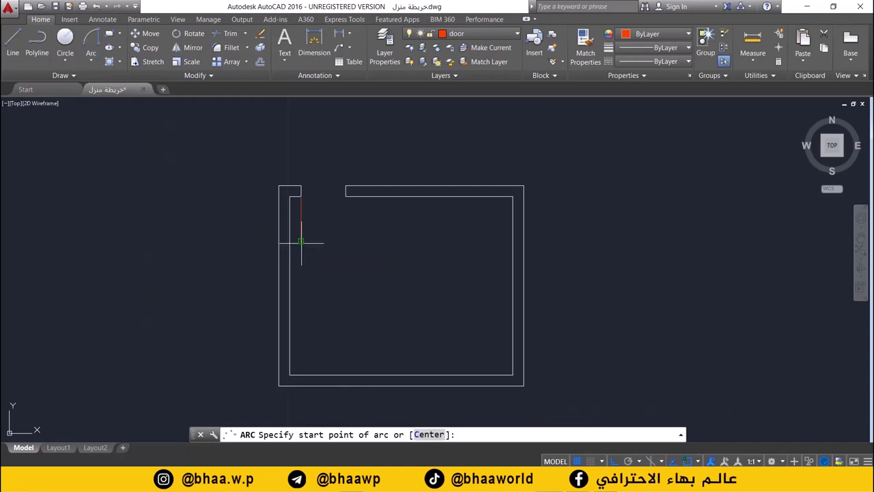
left_click(301, 239)
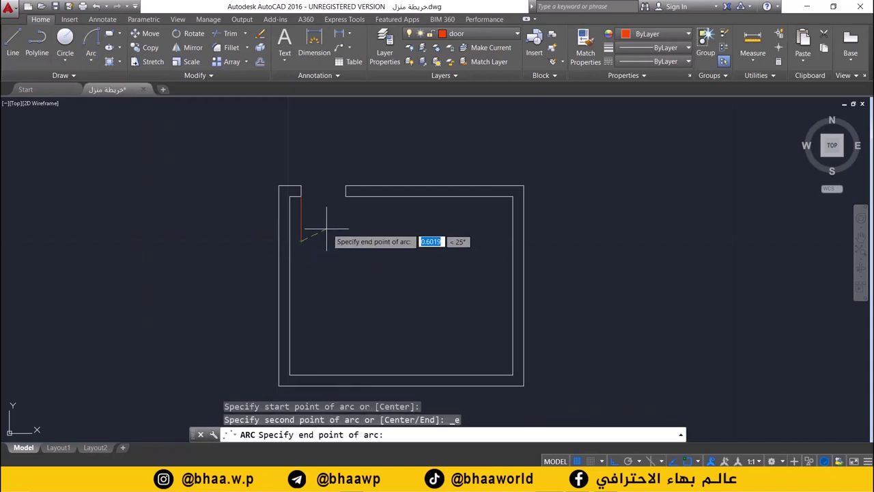
left_click(344, 197)
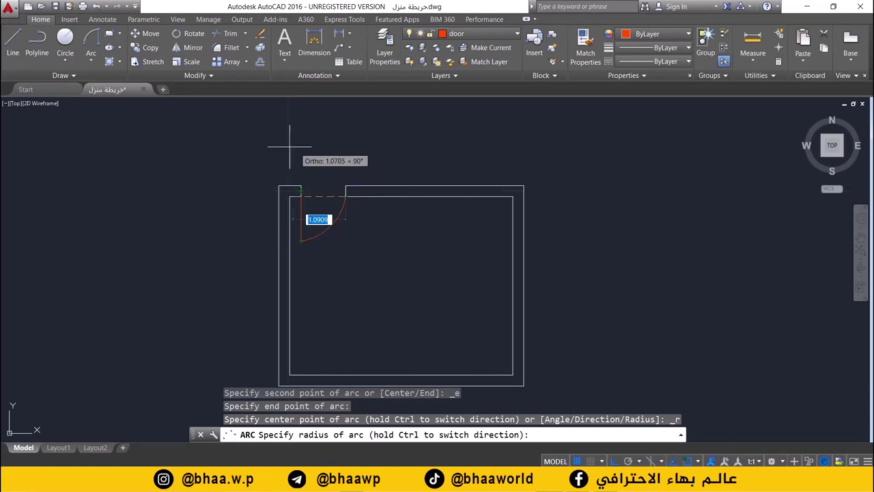
left_click(300, 197)
key("Return")
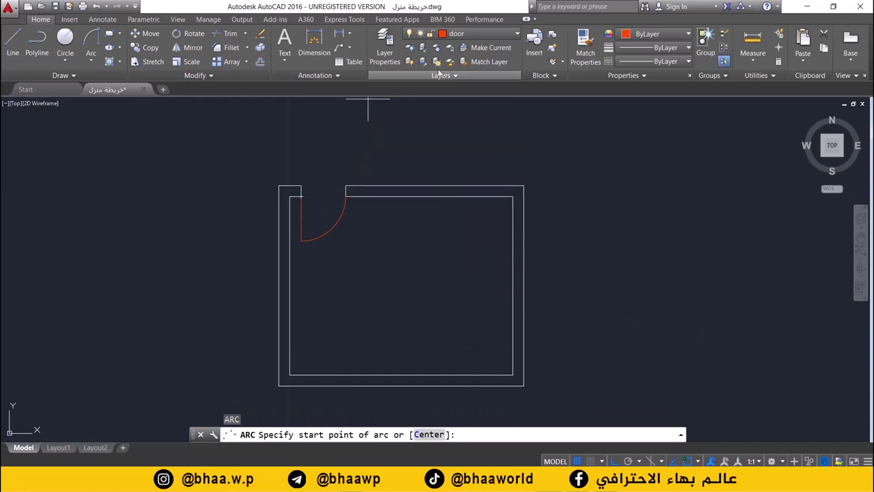
left_click(463, 34)
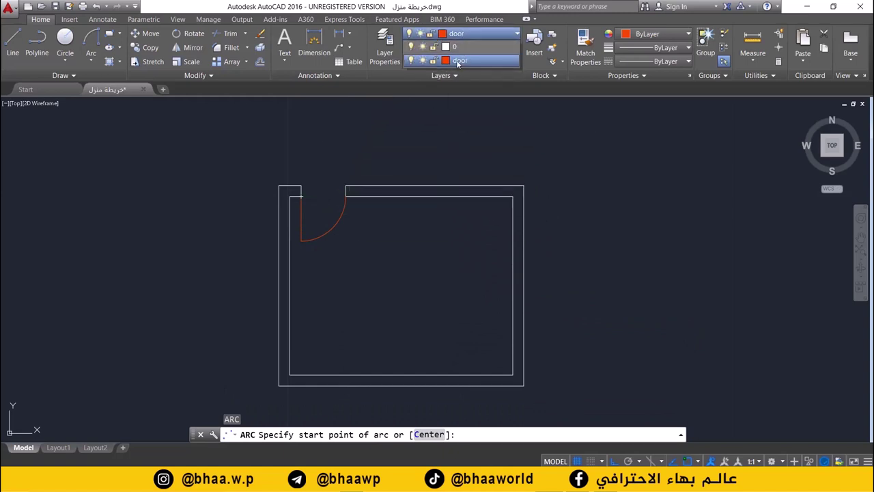
left_click(494, 34)
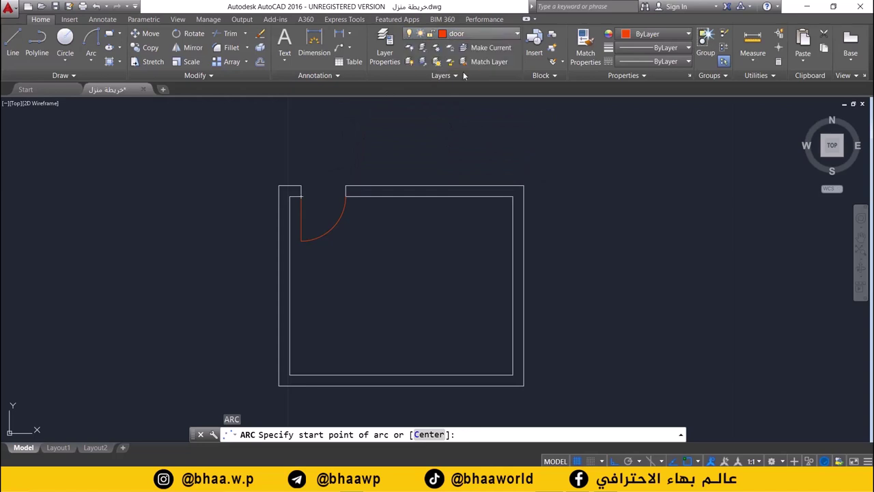
scroll(497, 209, "up", 2)
Step: Draw a short vertical line across the top wall's thickness at its right inner corner
middle_click_drag(469, 202, 467, 206)
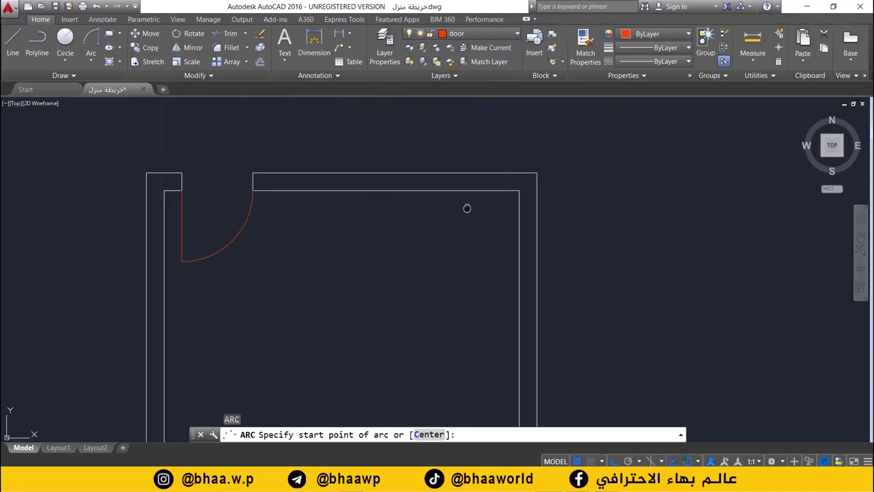
left_click(18, 37)
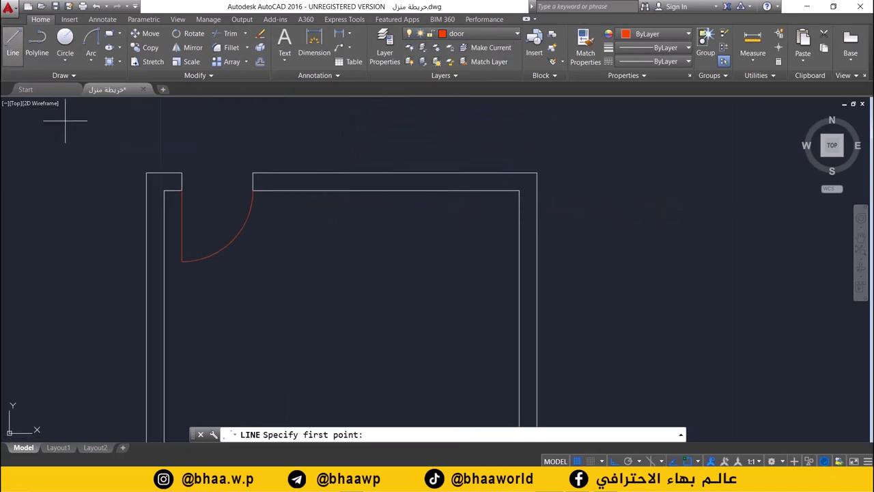
left_click(519, 191)
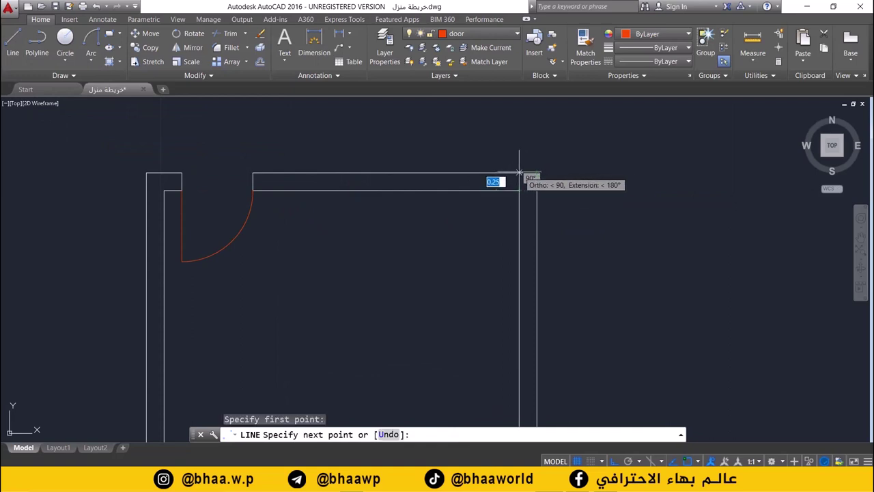
left_click(519, 172)
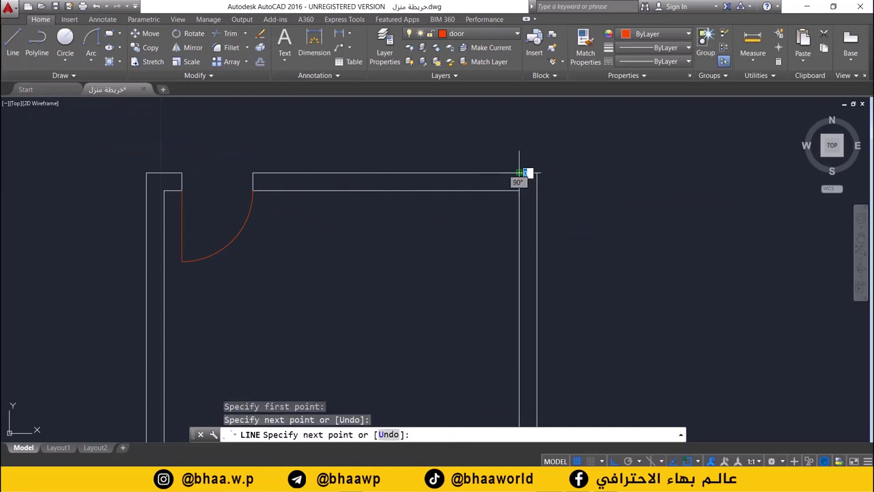
key("Return")
scroll(489, 218, "up", 3)
scroll(478, 273, "down", 3)
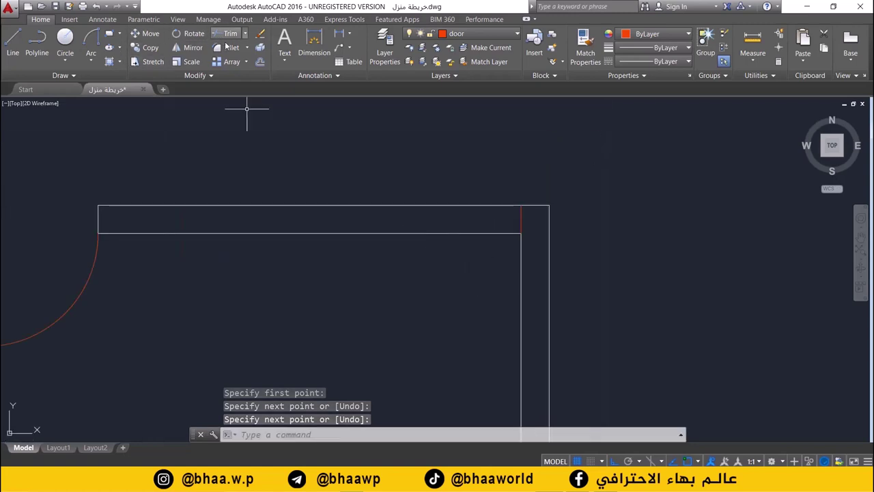
Step: Offset that line 0.5, then 1.5, leftward as two red window jambs; delete the leftover corner line
left_click(259, 62)
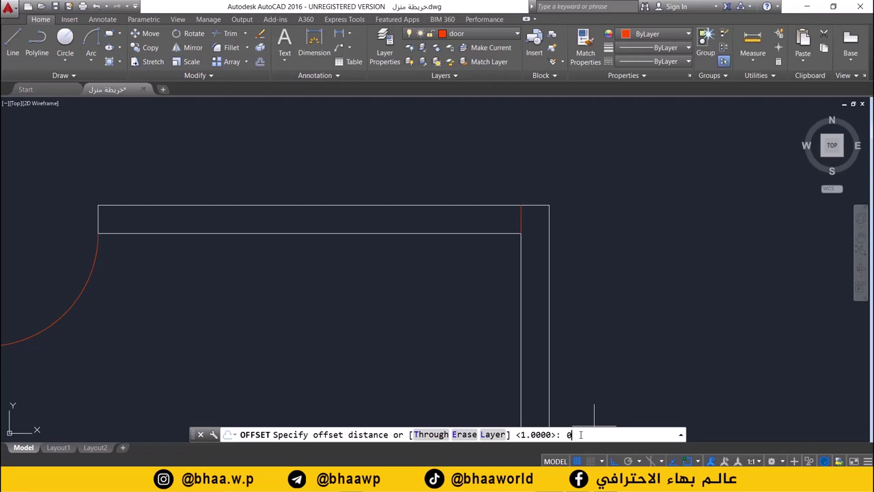
type("0.5")
key("Return")
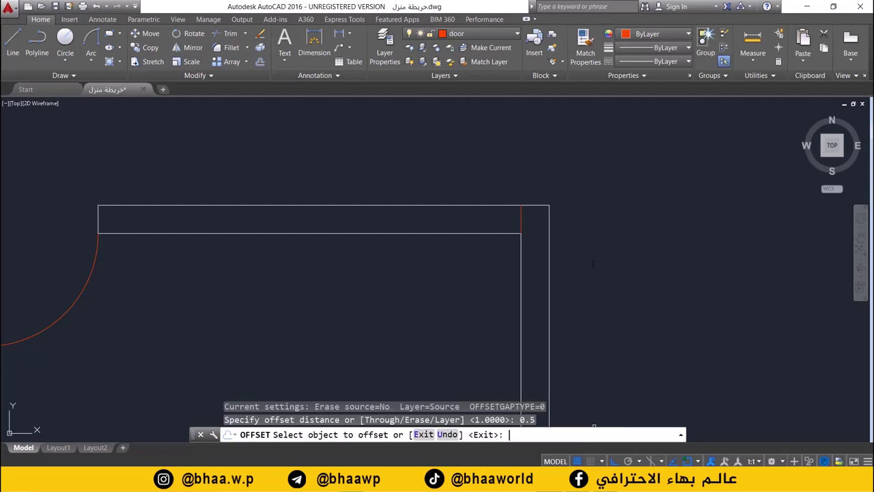
left_click(523, 218)
left_click(469, 218)
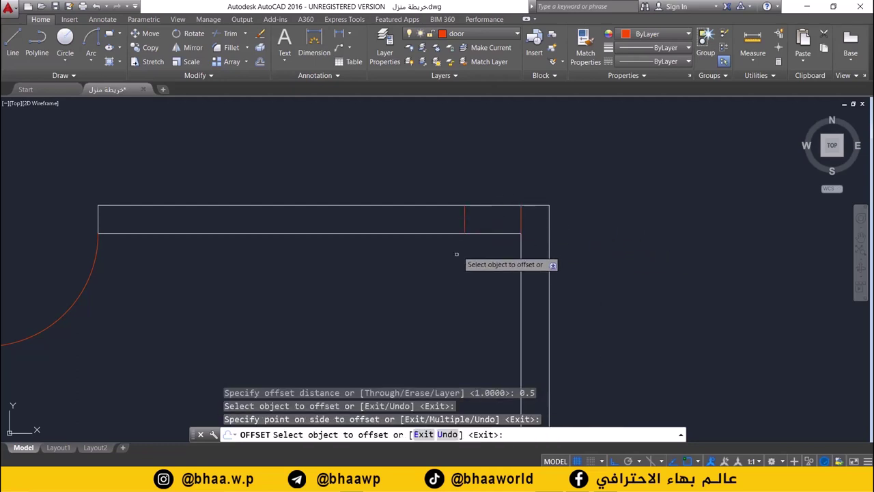
left_click(260, 64)
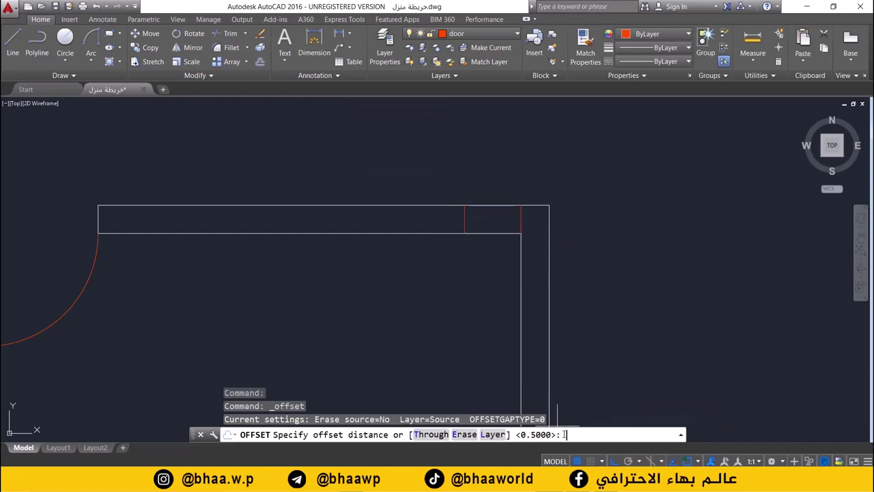
key("Return")
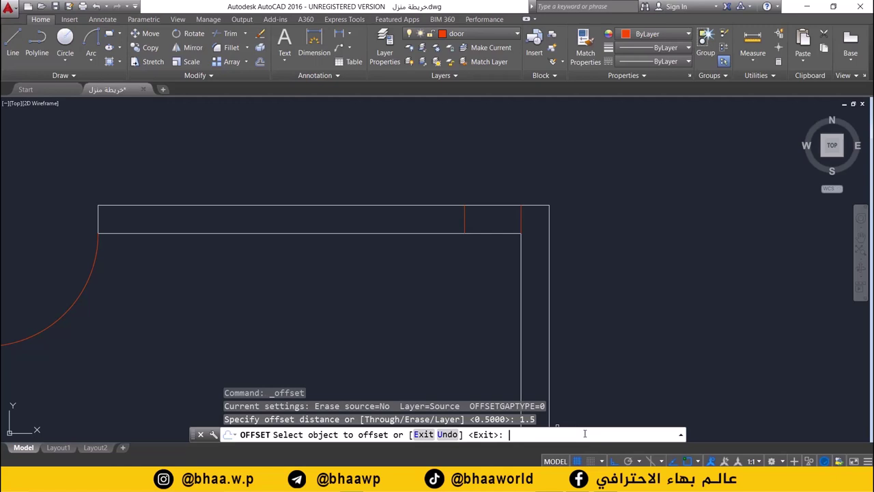
left_click(464, 217)
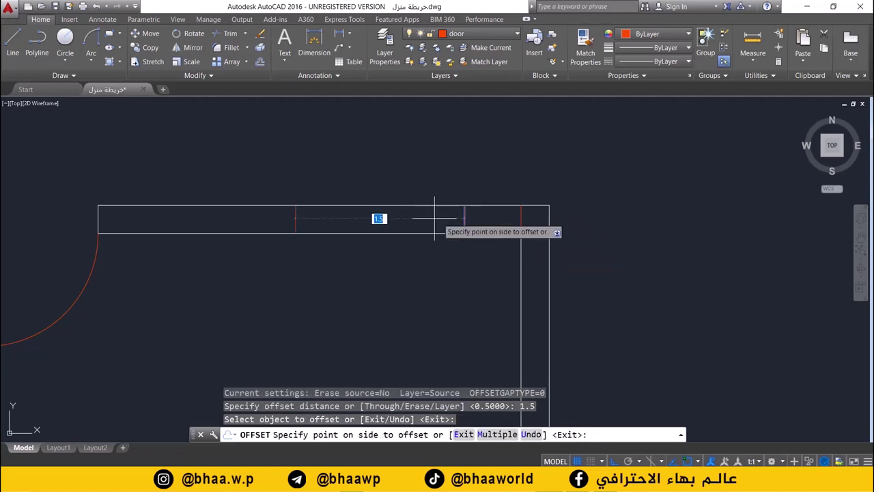
left_click(301, 216)
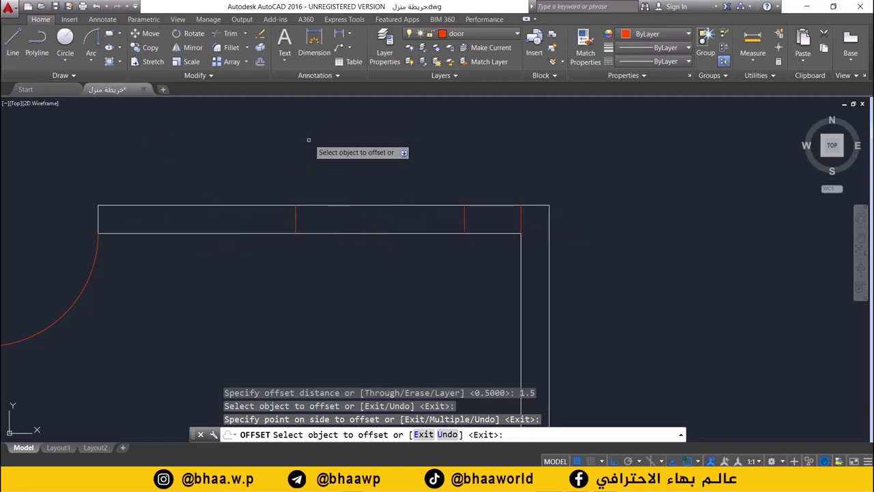
key("Escape")
left_click(521, 219)
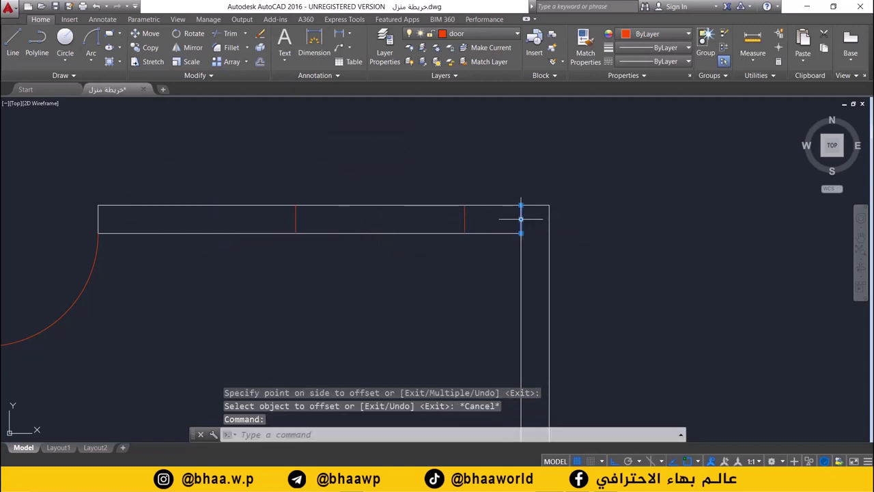
key("Delete")
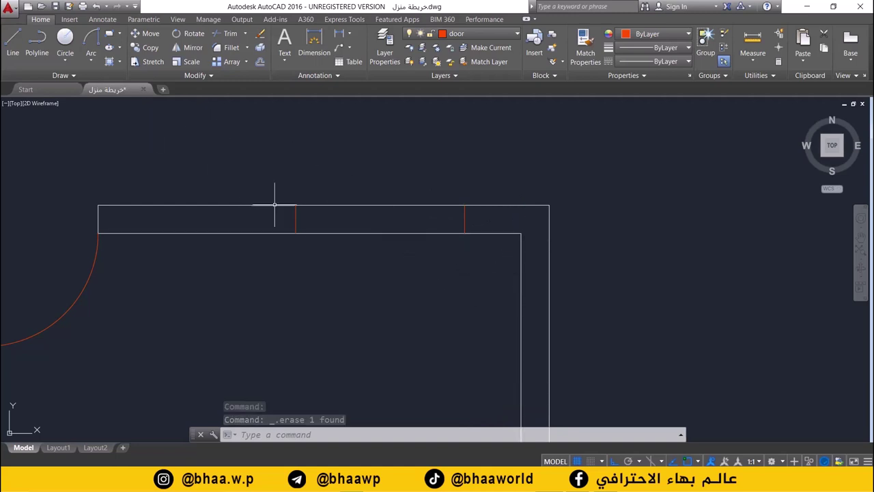
Step: Draw a line along the wall's top edge between the jambs, then delete it as misplaced
type("l")
key("Return")
left_click(295, 205)
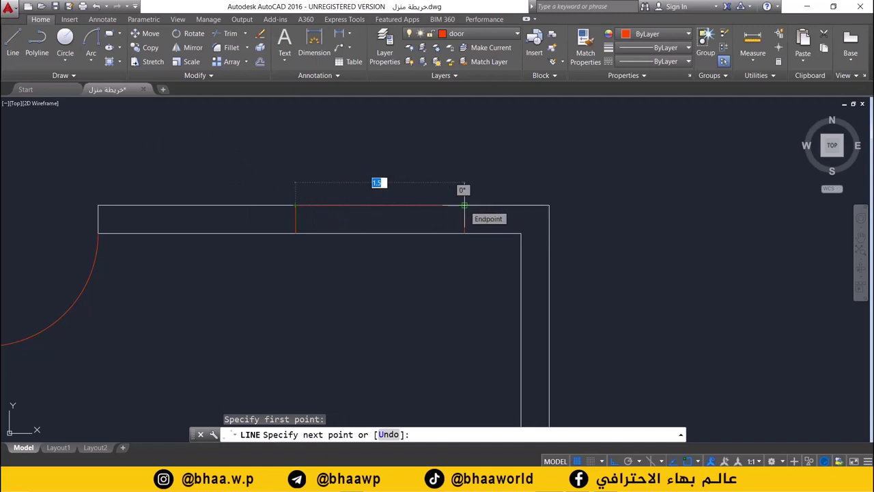
left_click(463, 205)
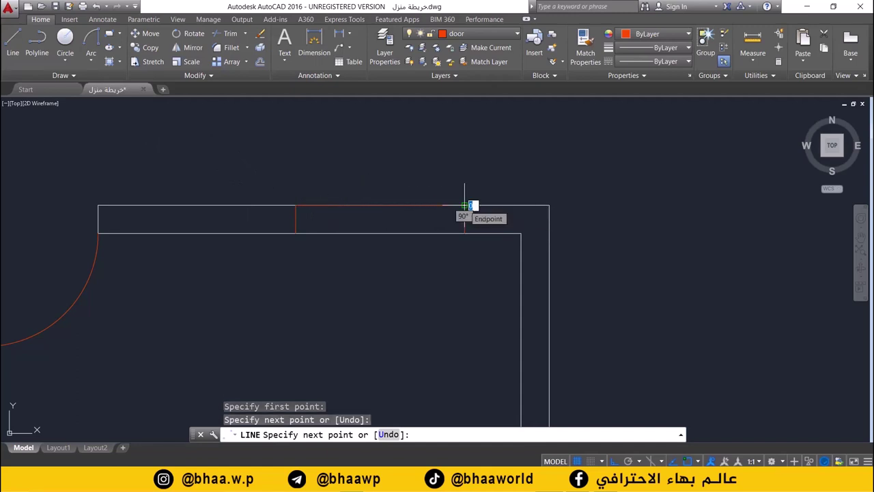
key("Escape")
left_click(444, 205)
key("Delete")
scroll(396, 253, "up", 4)
Step: Draw a red horizontal line from the left jamb's midpoint across to the right jamb
left_click(13, 48)
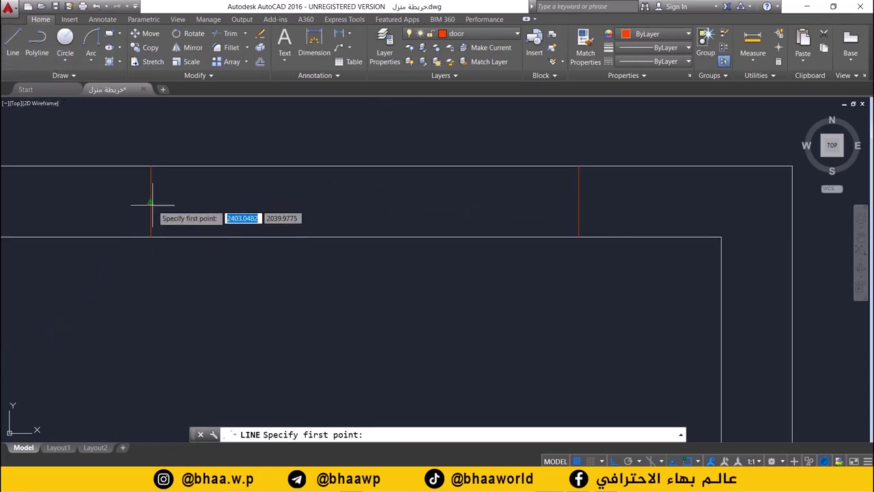
left_click(151, 201)
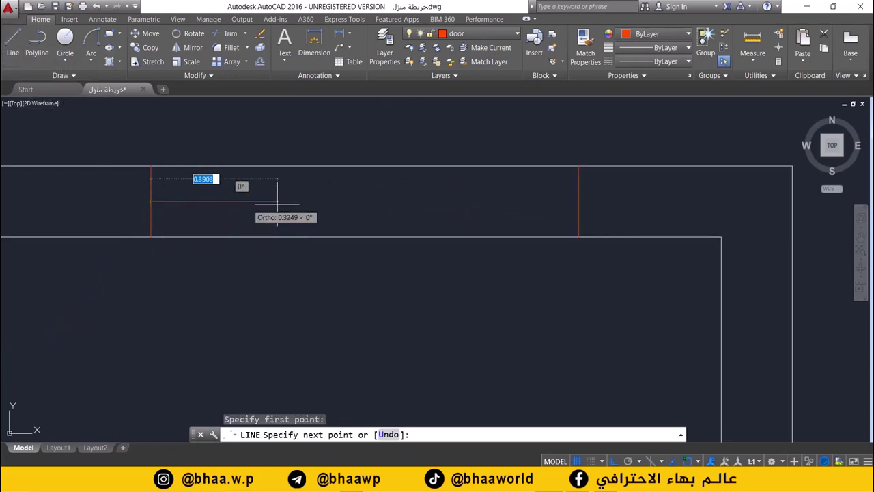
left_click(578, 201)
key("Return")
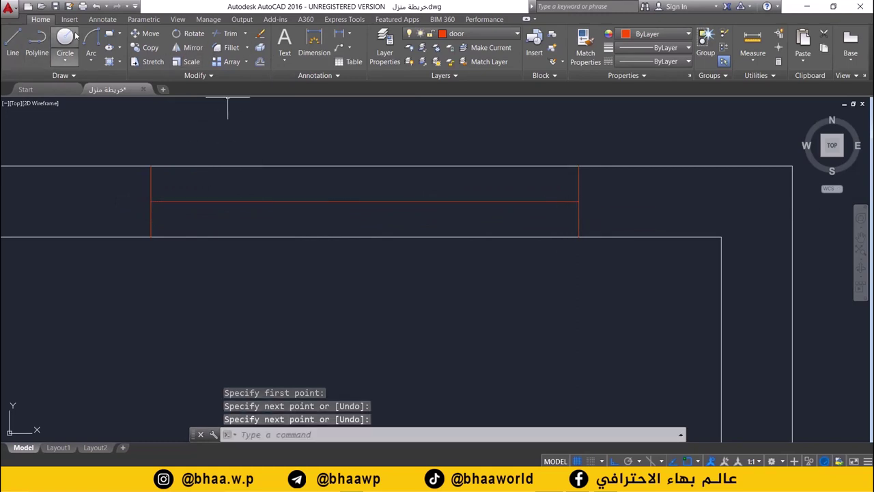
left_click(260, 62)
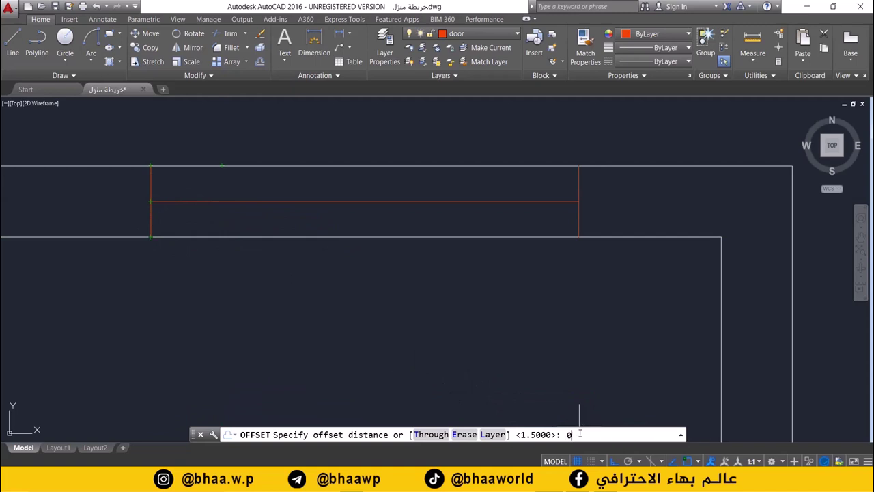
Step: Offset the red centre line 0.05 once above and once below
key("Return")
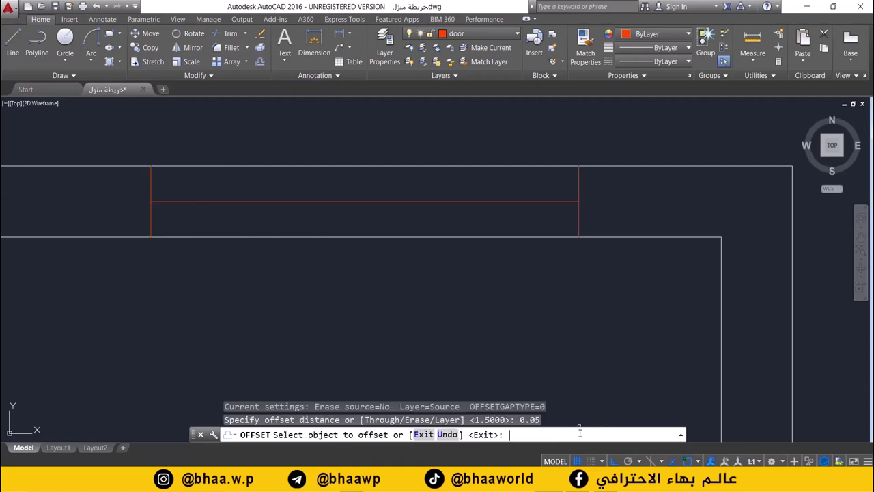
left_click(322, 202)
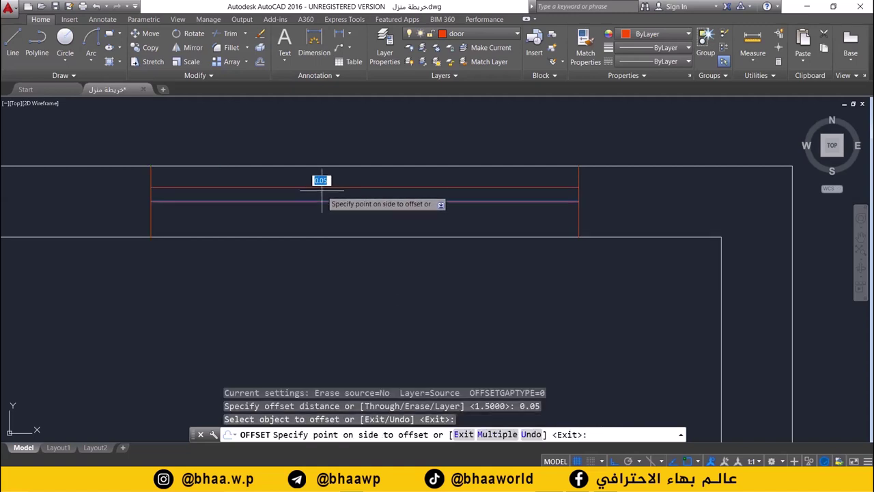
left_click(321, 183)
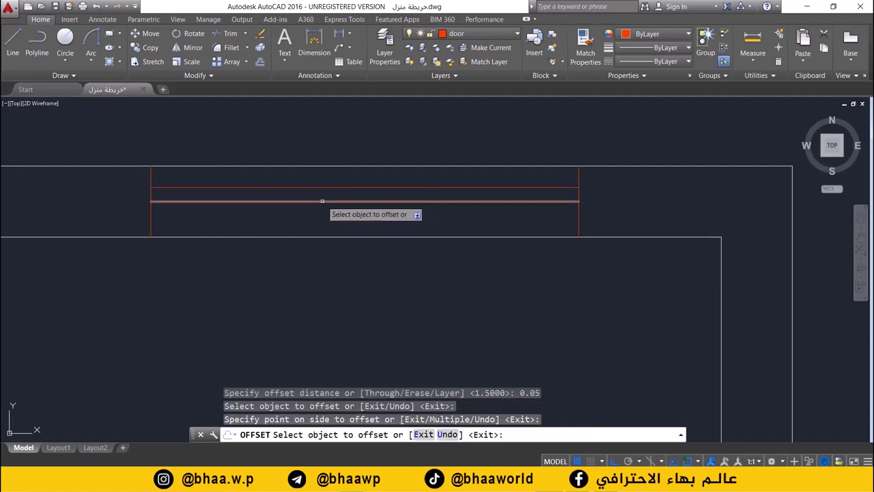
left_click(322, 200)
left_click(321, 209)
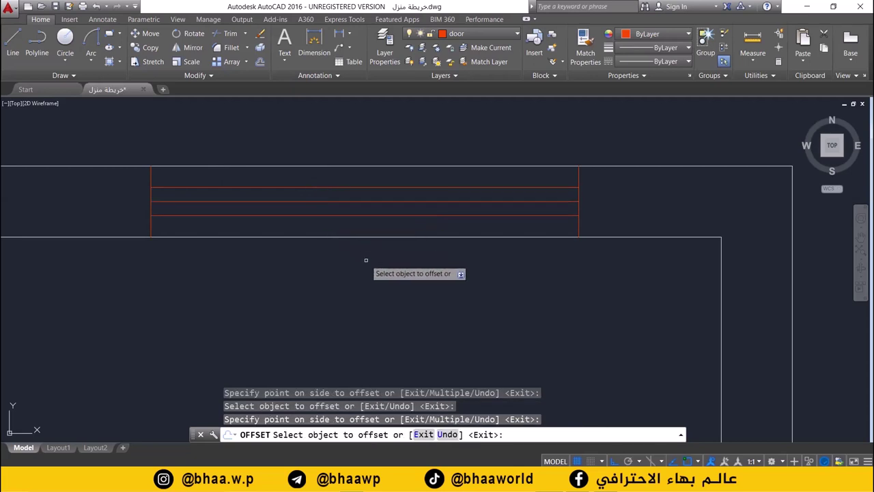
key("Escape")
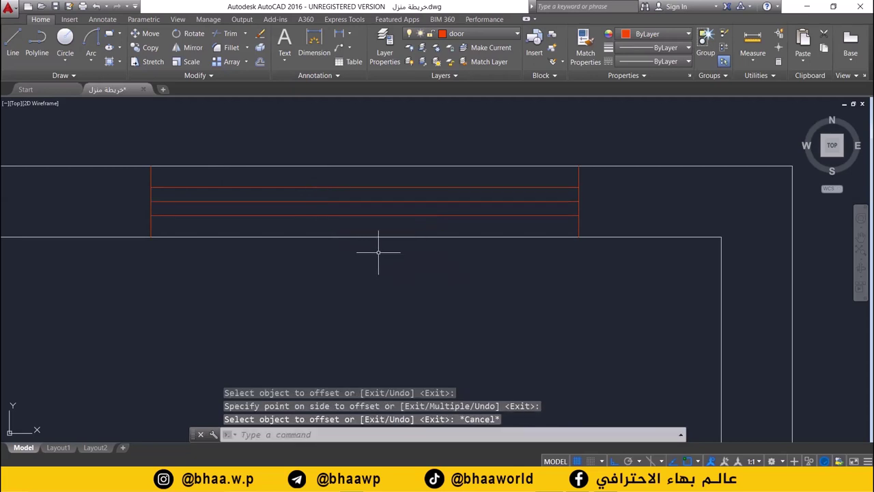
Step: Delete the middle window line and pan back to view the whole floor plan
scroll(419, 258, "down", 4)
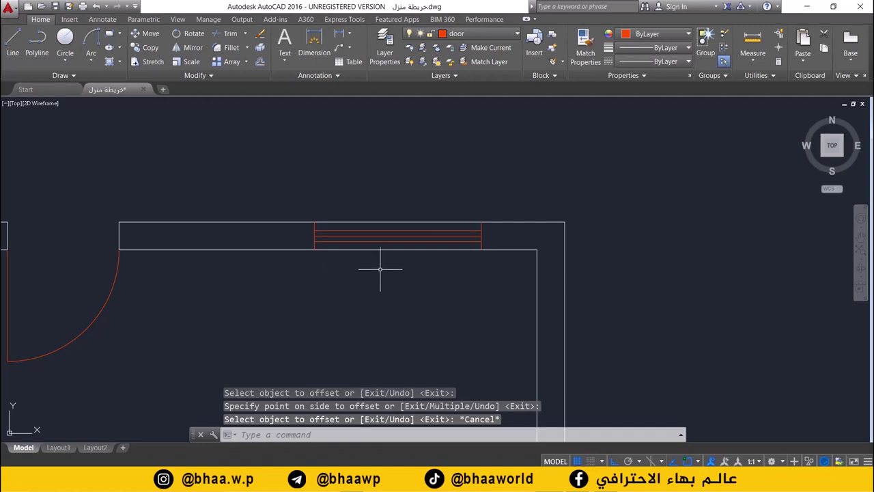
scroll(380, 268, "up", 2)
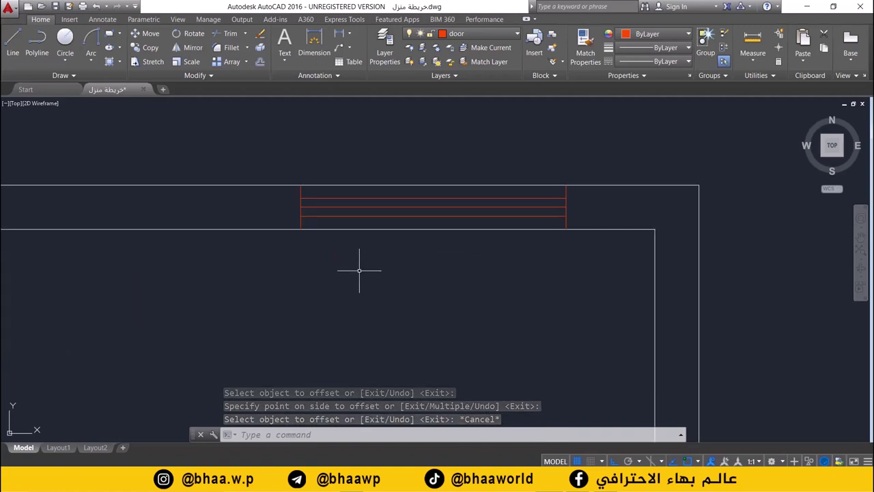
left_click(361, 205)
key("Delete")
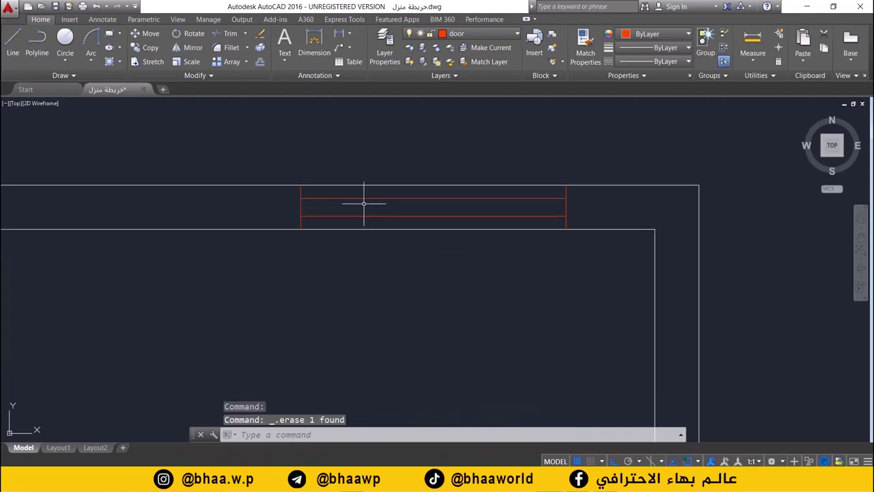
scroll(383, 272, "down", 3)
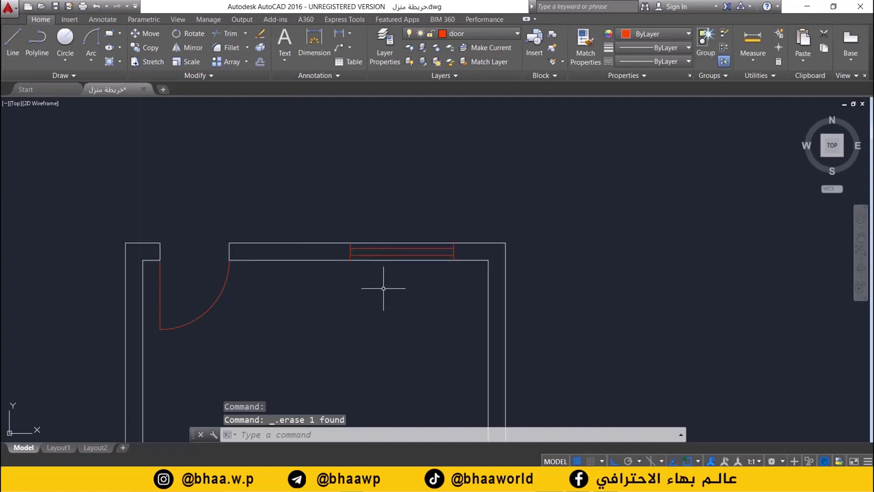
middle_click_drag(367, 323, 412, 270)
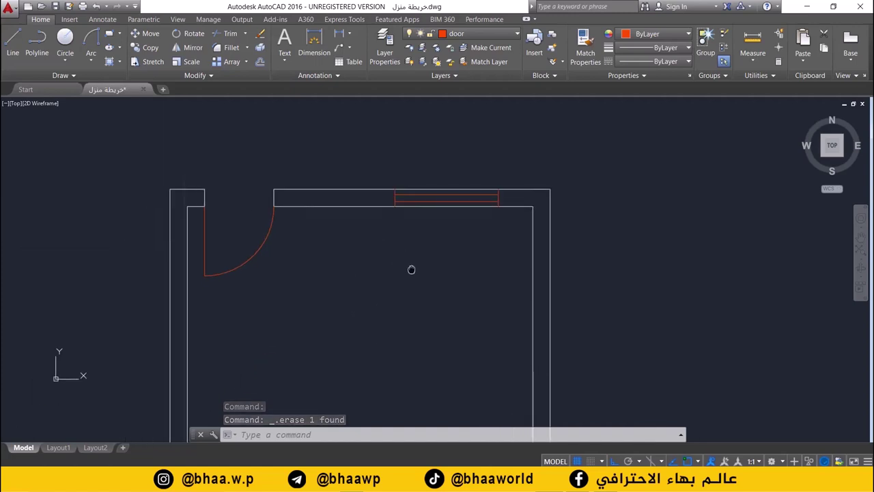
scroll(412, 268, "down", 2)
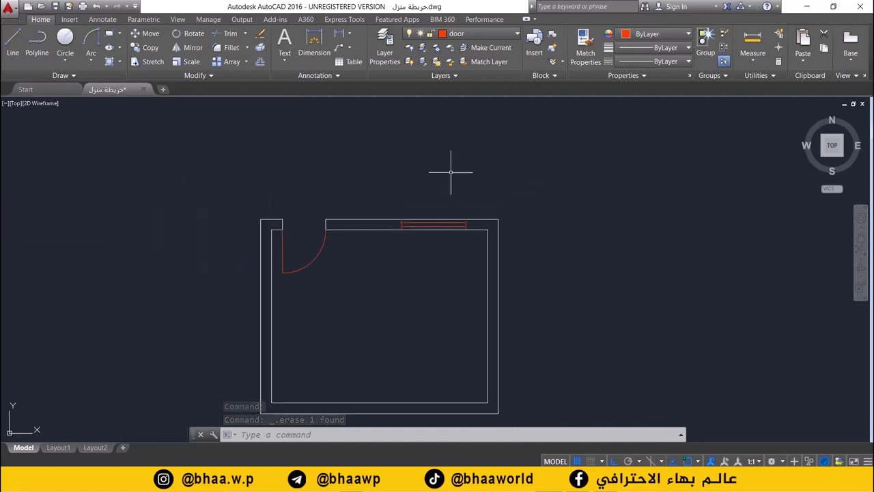
Step: Switch the door layer off, then back on so the red door arc and window reappear
left_click(474, 33)
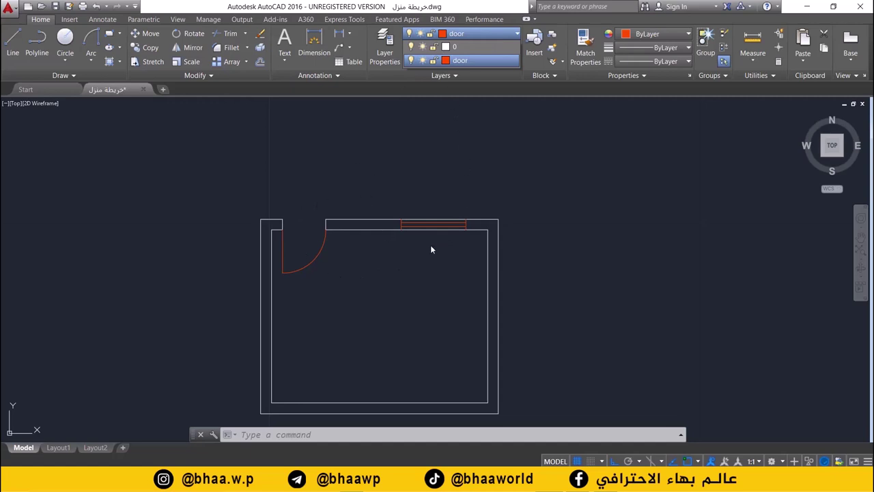
left_click(411, 61)
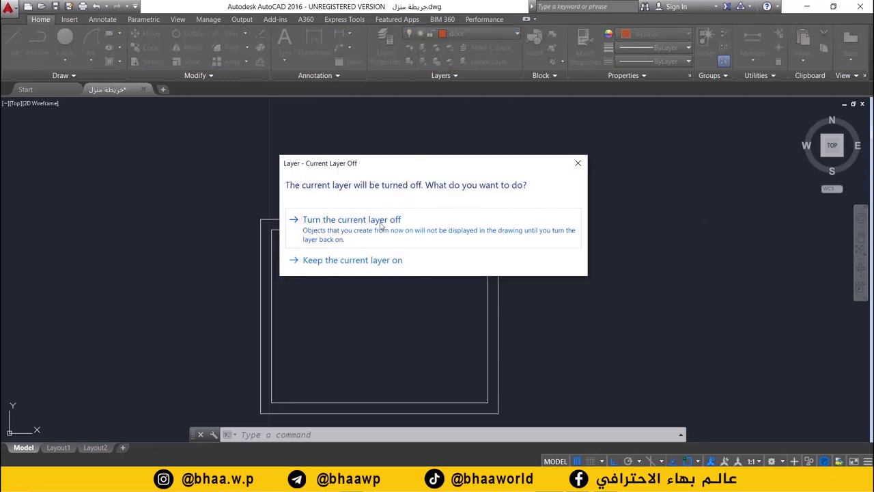
left_click(381, 225)
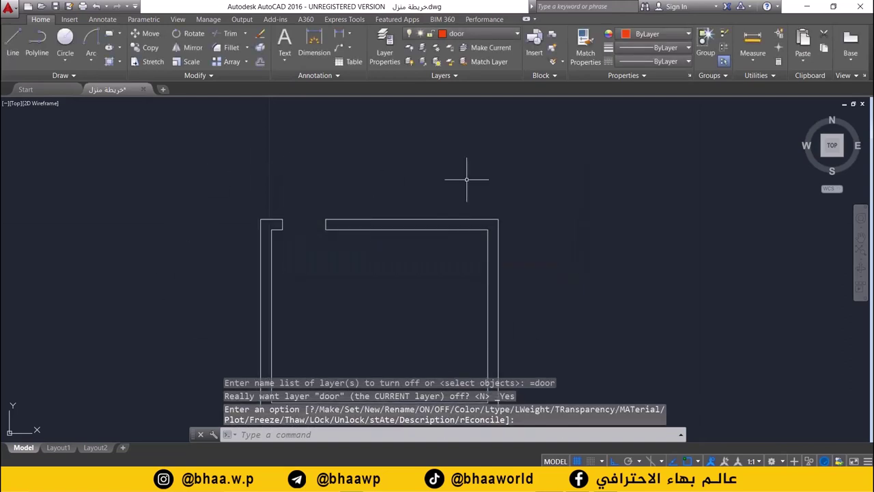
scroll(413, 328, "down", 4)
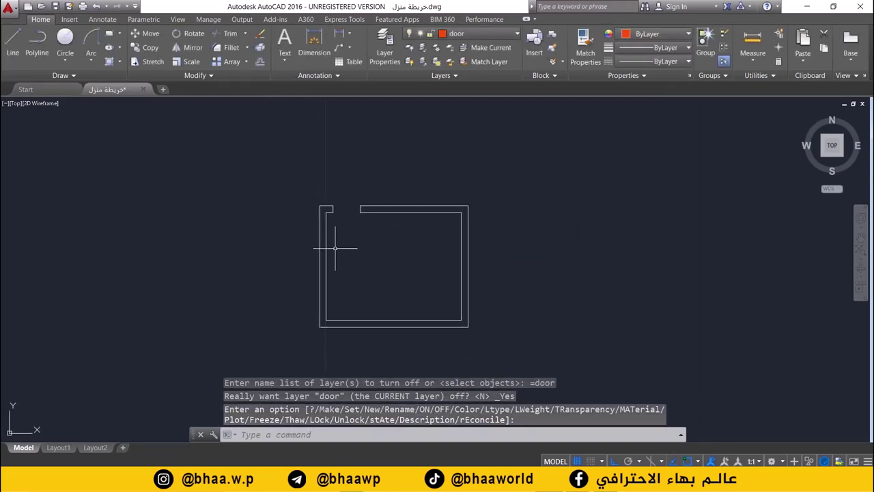
left_click(476, 34)
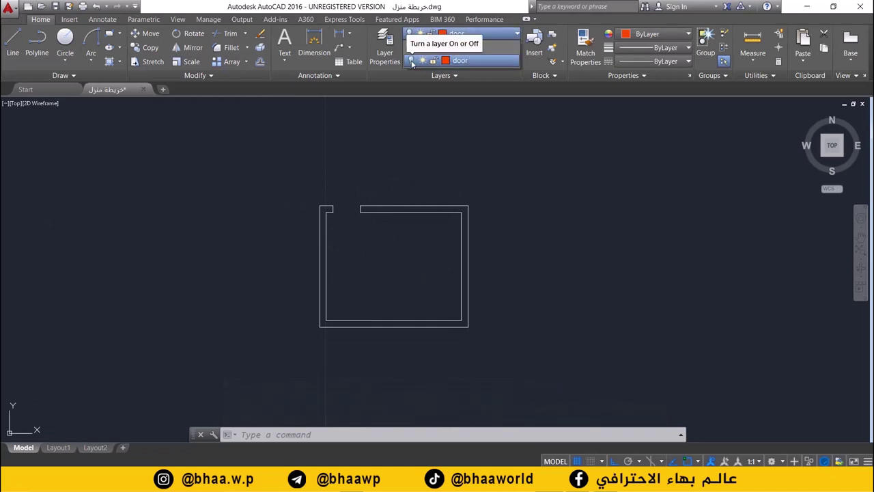
left_click(412, 60)
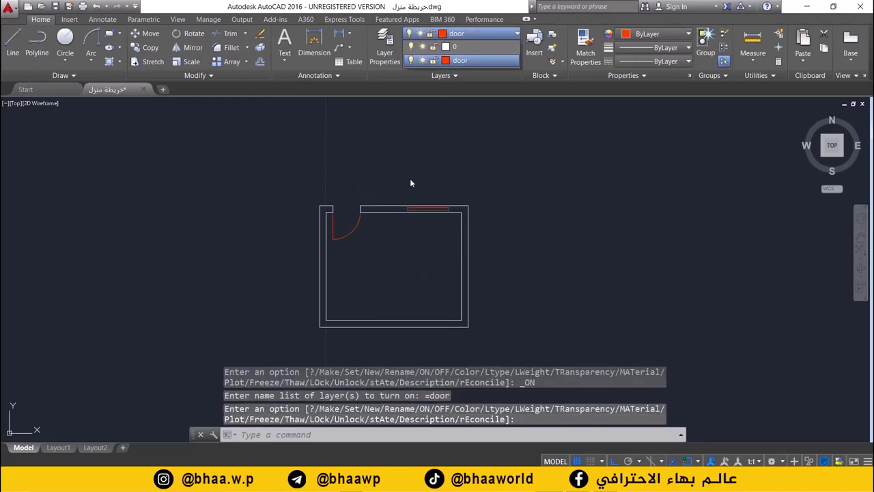
Step: Lock the door layer and test selecting the door arc and the wall outlines
left_click(433, 62)
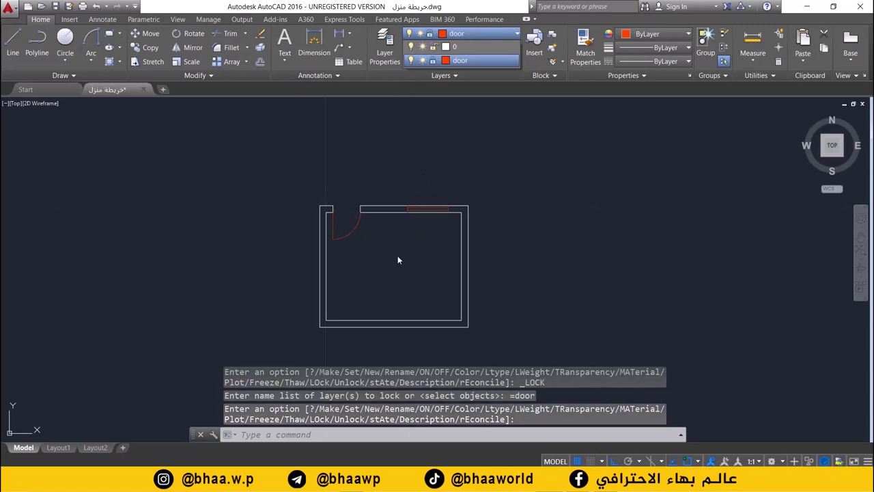
scroll(398, 257, "up", 2)
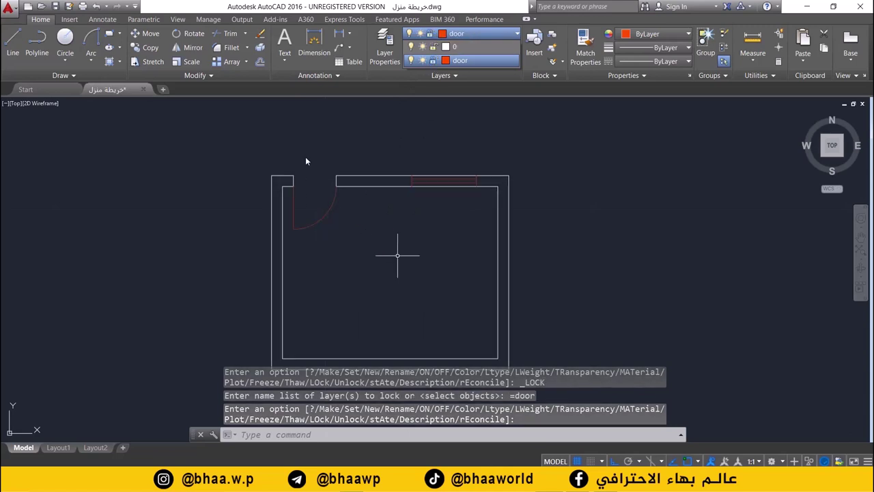
key("Return")
left_click(335, 197)
left_click(287, 190)
left_click(328, 205)
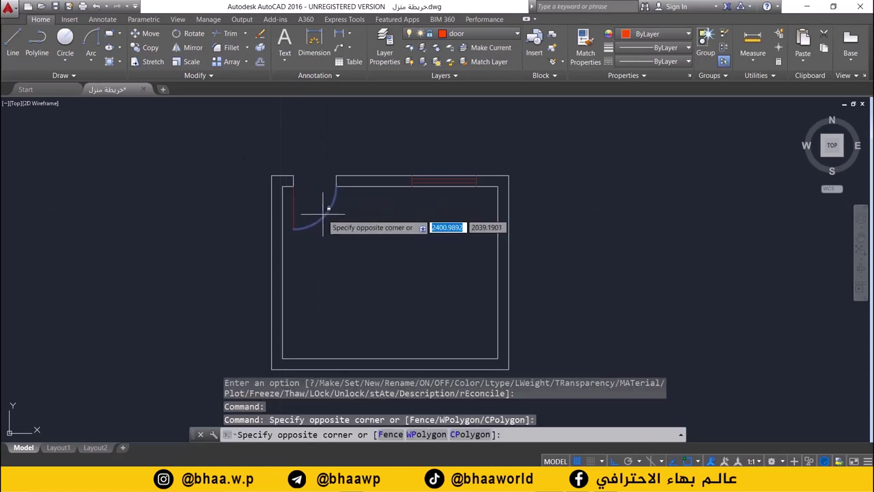
left_click(371, 234)
left_click(332, 206)
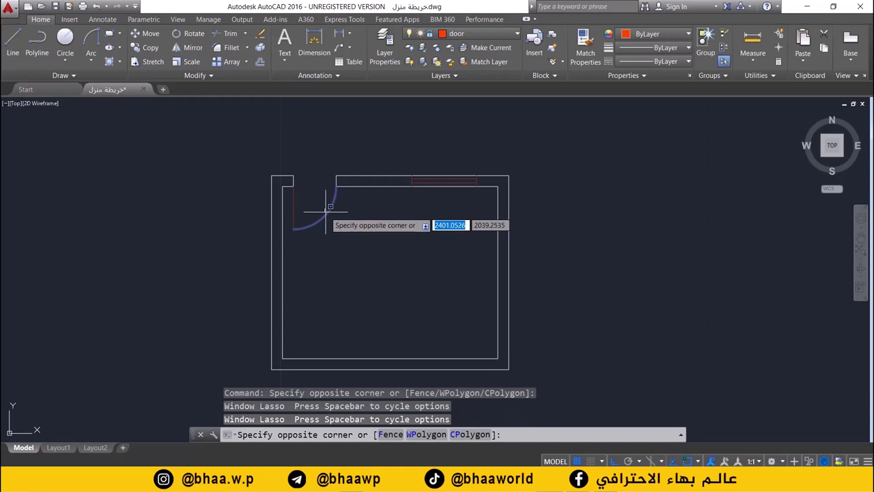
left_click(324, 218)
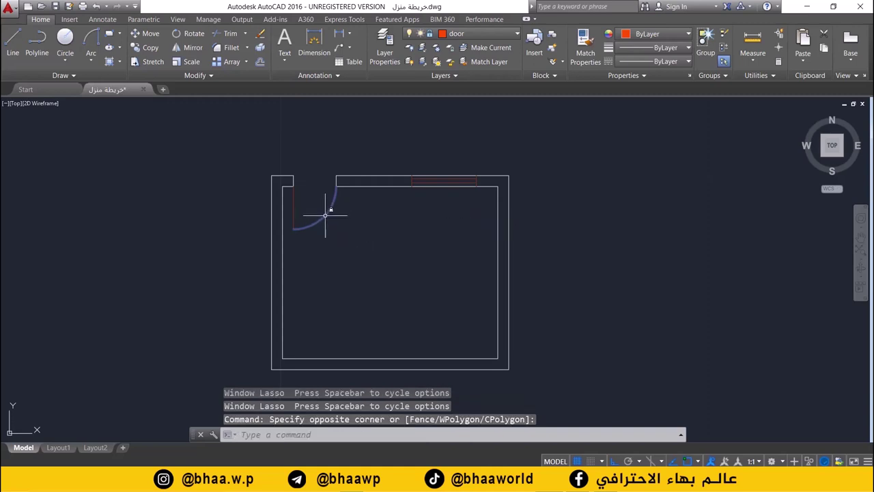
mouse_move(325, 215)
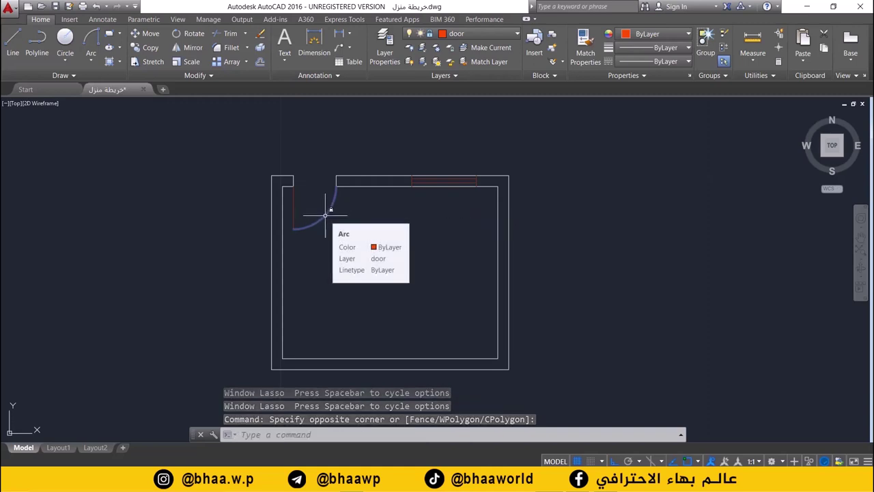
left_click(365, 178)
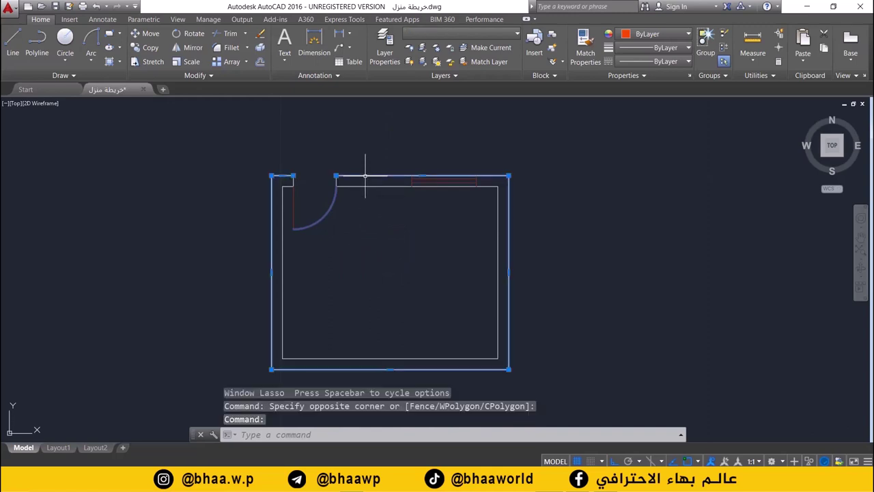
left_click(282, 199)
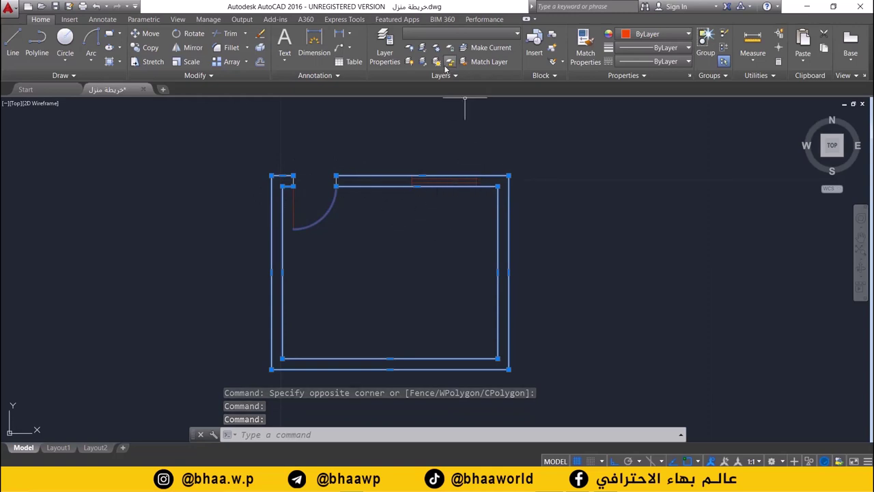
Step: Unlock the door layer, lock layer 0, and check the selected walls' properties
left_click(447, 36)
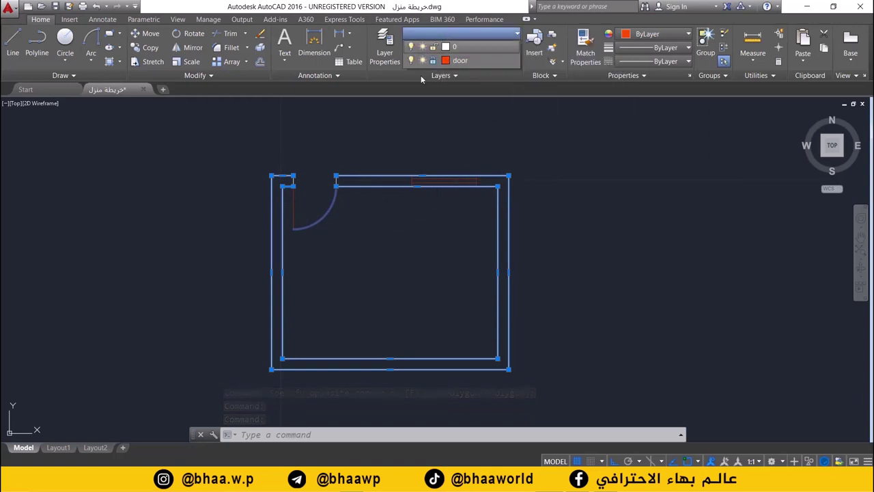
left_click(433, 61)
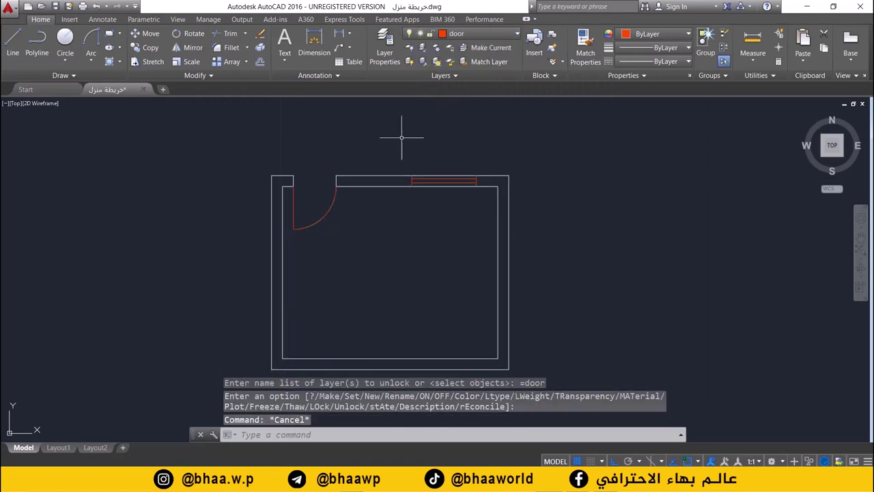
left_click(432, 36)
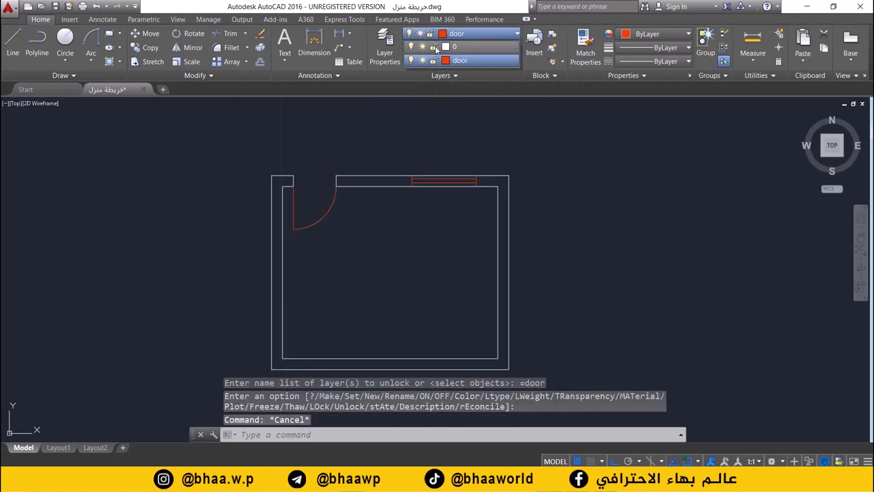
left_click(433, 47)
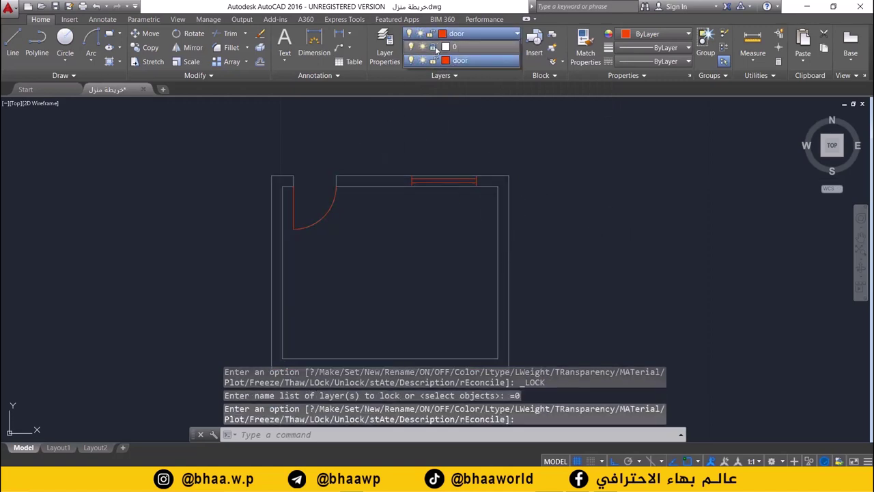
left_click(290, 182)
left_click(281, 227)
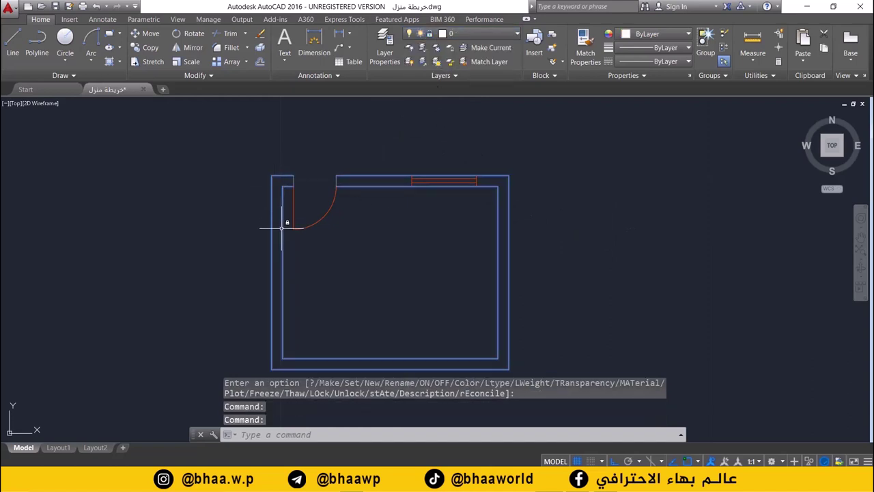
double_click(287, 258)
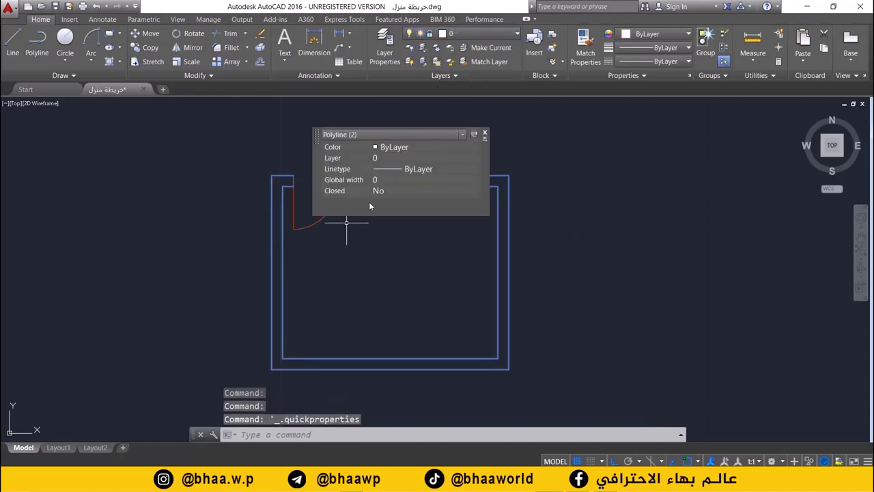
left_click(432, 254)
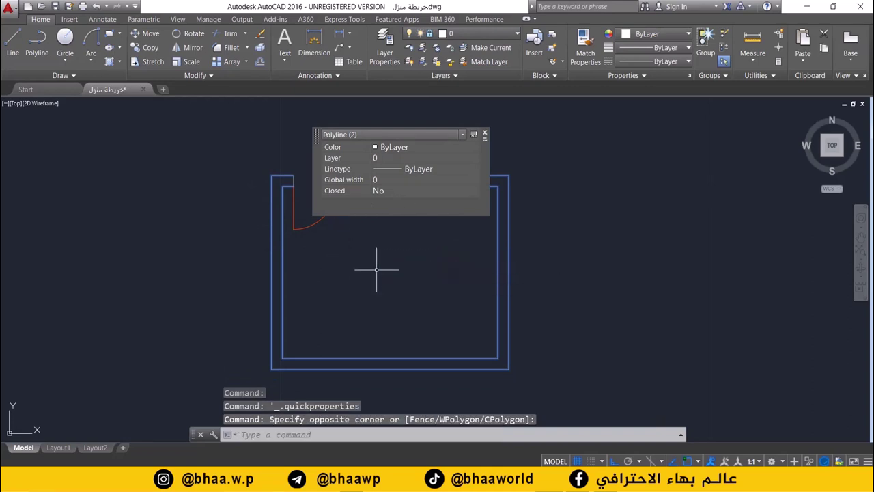
key("Escape")
Step: Move the door arc into the room and try deleting a wall on locked layer 0
left_click(324, 217)
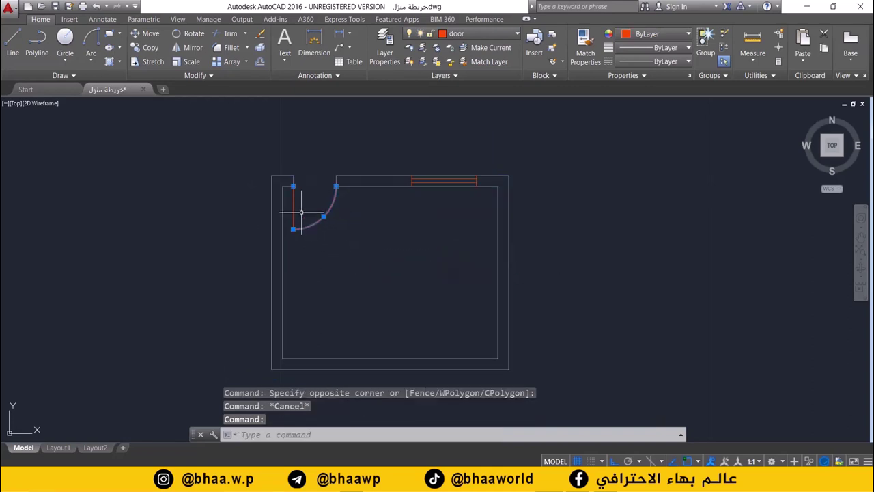
mouse_move(296, 228)
left_mouse_down()
mouse_move(326, 234)
mouse_move(293, 253)
mouse_move(370, 222)
mouse_move(326, 219)
mouse_move(352, 239)
left_mouse_up()
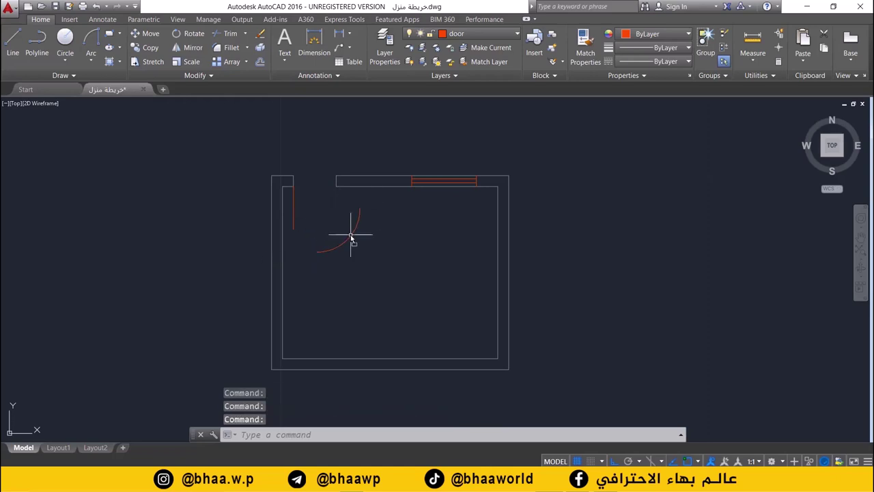
key("Escape")
left_click(282, 265)
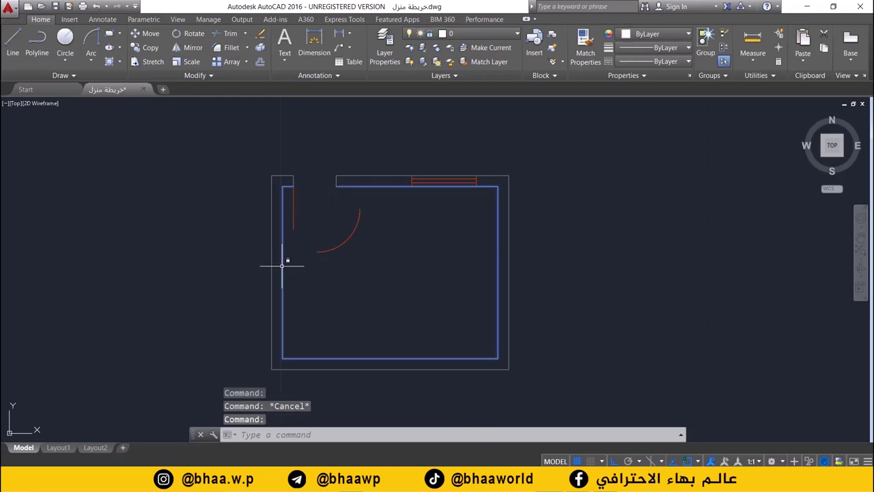
key("Delete")
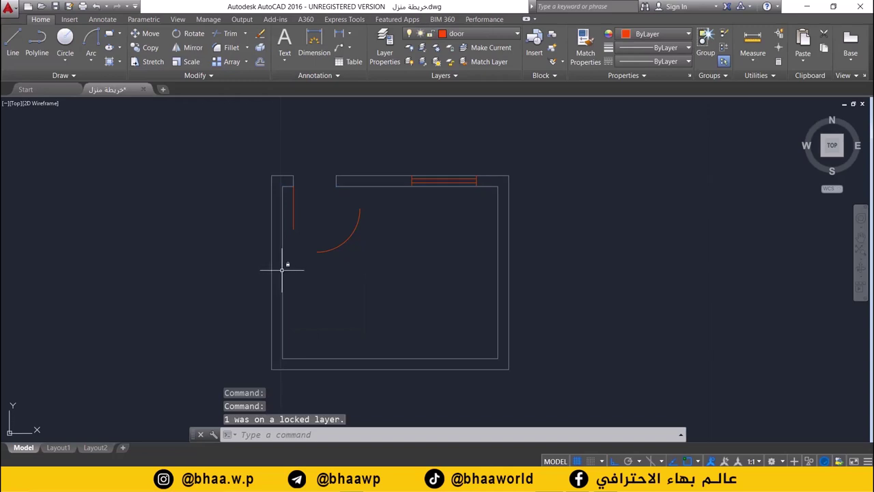
left_click(312, 275)
key("Escape")
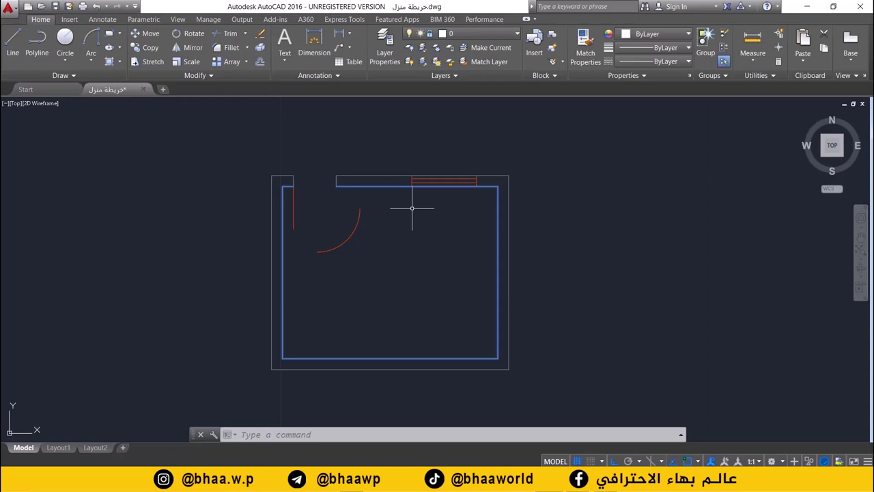
Step: Undo the door arc move, unlock layer 0, and open the Layer Properties Manager
key("ctrl+z")
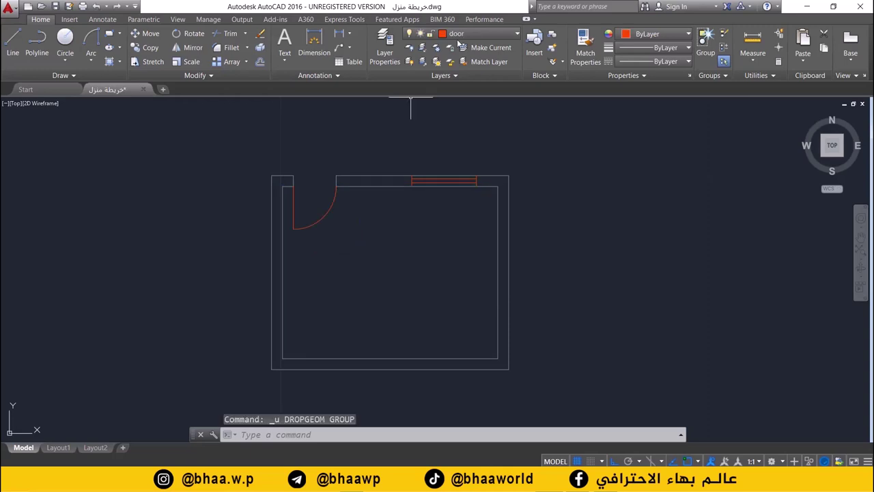
left_click(465, 33)
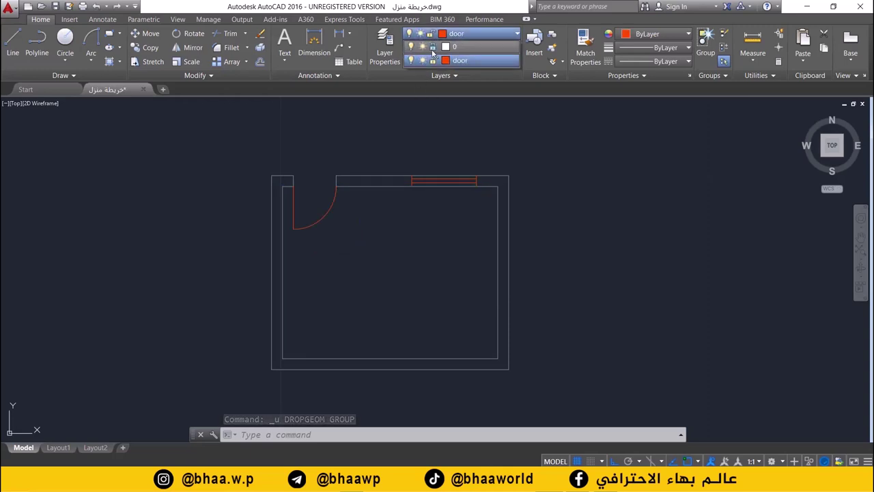
left_click(433, 46)
left_click(384, 53)
left_click(483, 32)
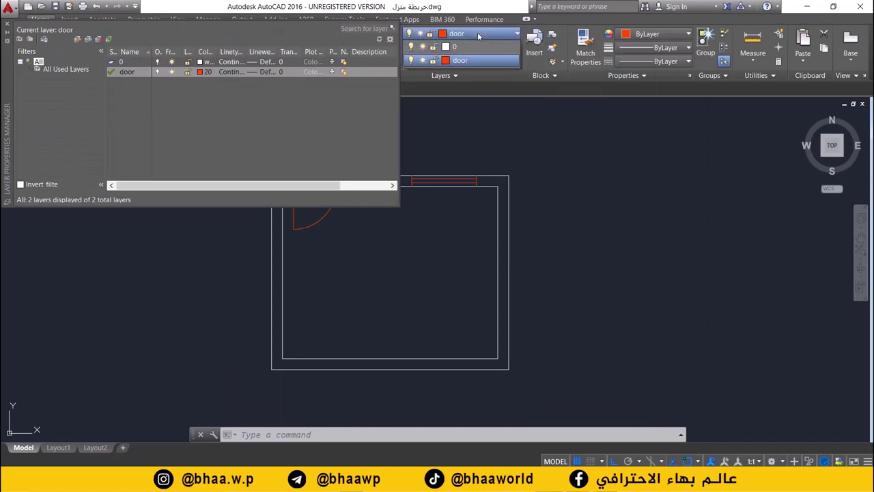
left_click(477, 32)
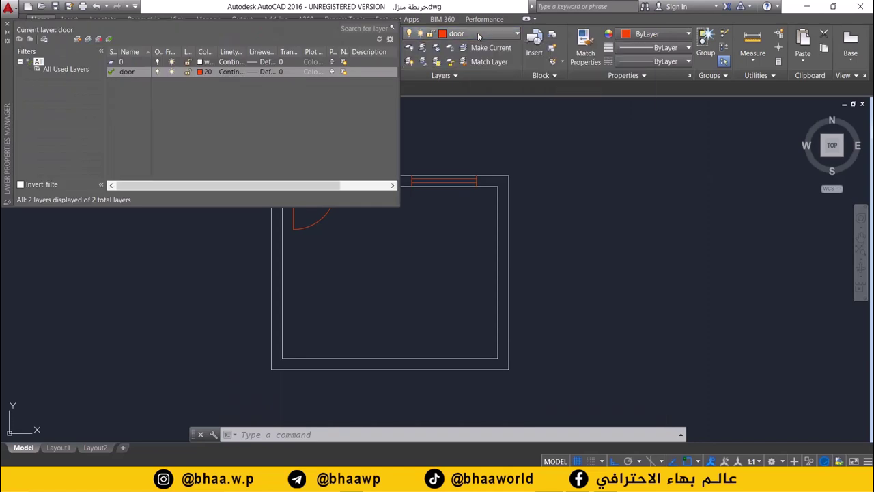
Step: Create a new layer named 'text' with yellow as its colour
left_click(78, 41)
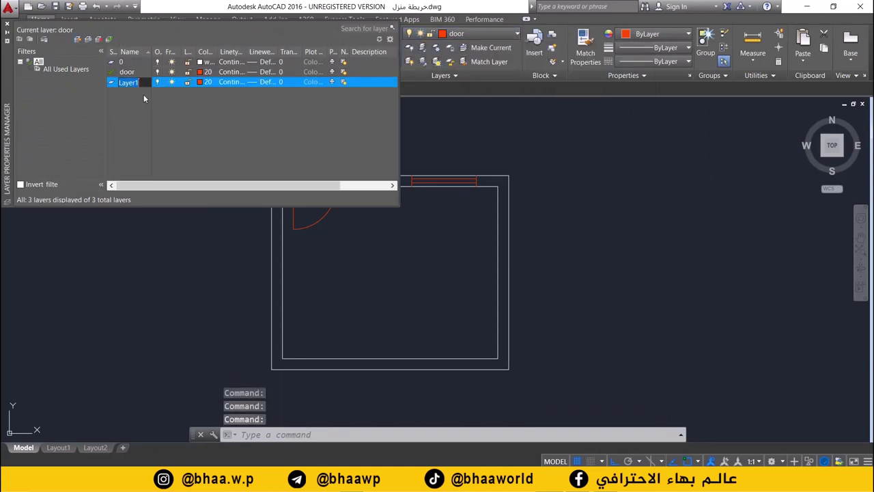
key("BackSpace")
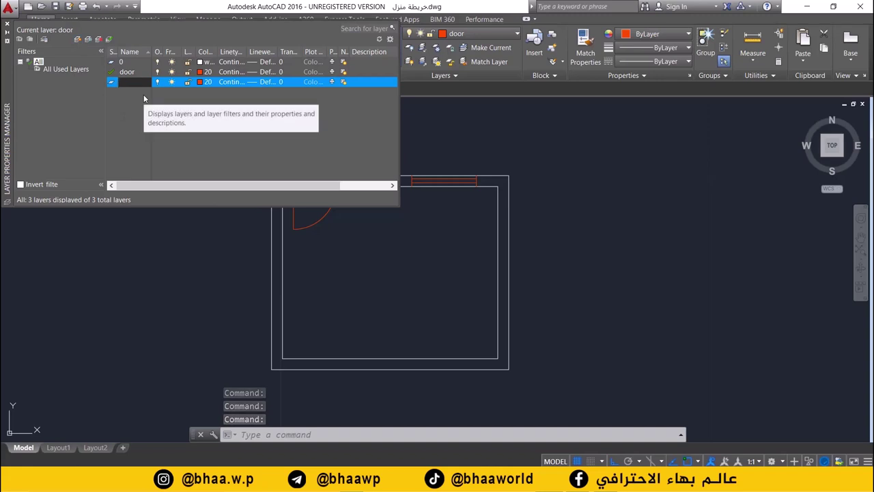
type("text")
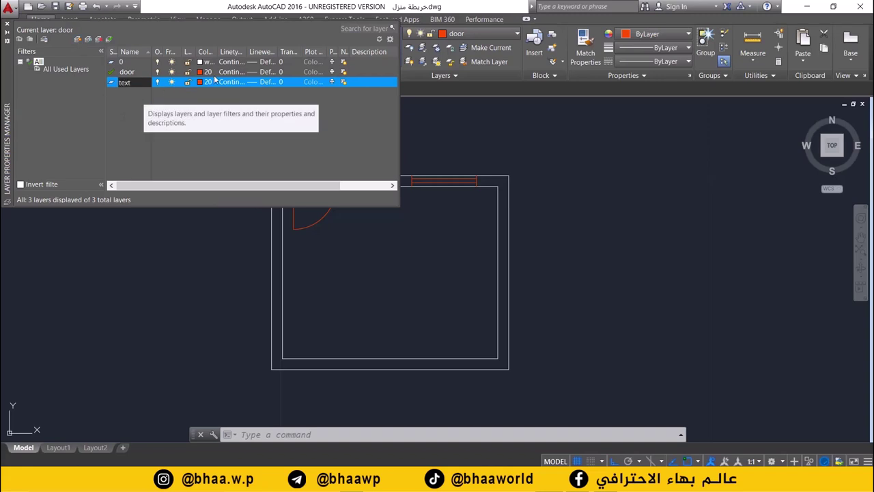
left_click(207, 81)
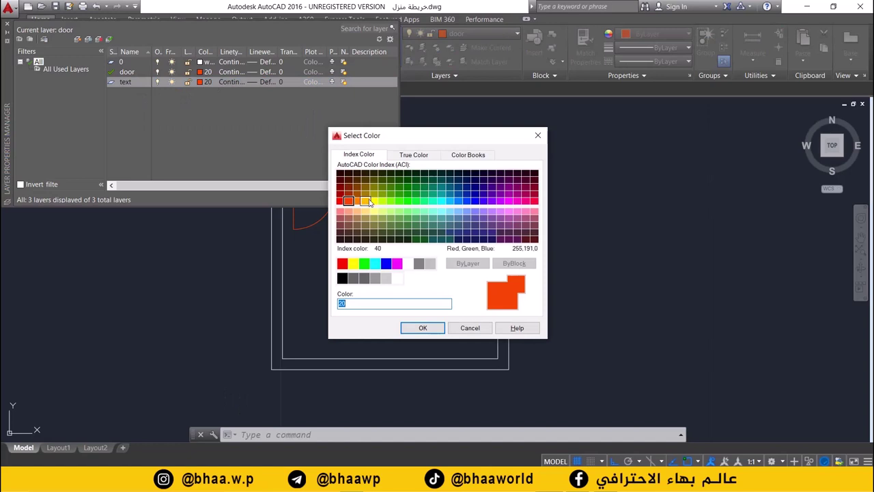
left_click(374, 205)
left_click(423, 328)
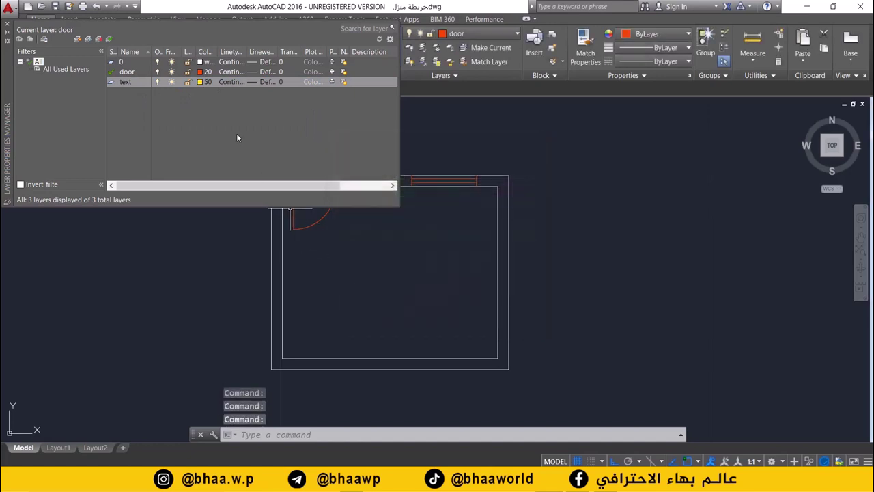
Step: Make 'text' the current layer and close the Layer Properties Manager
left_click(479, 33)
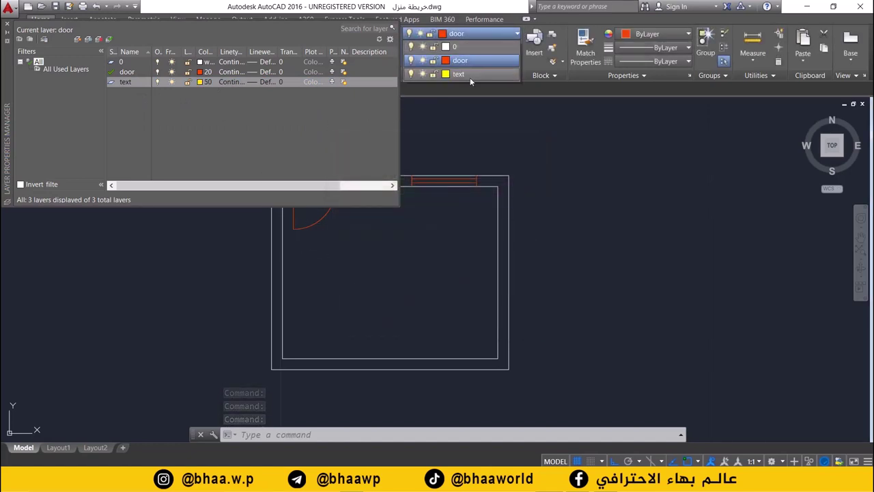
left_click(468, 77)
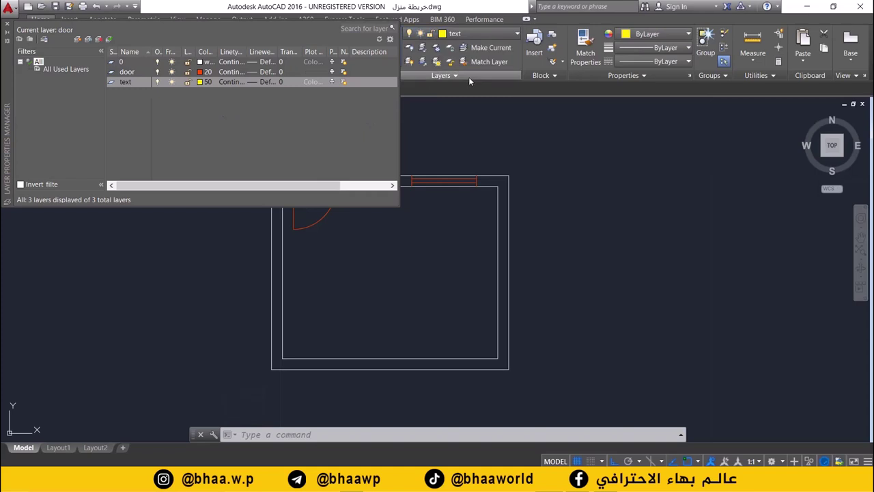
left_click(7, 25)
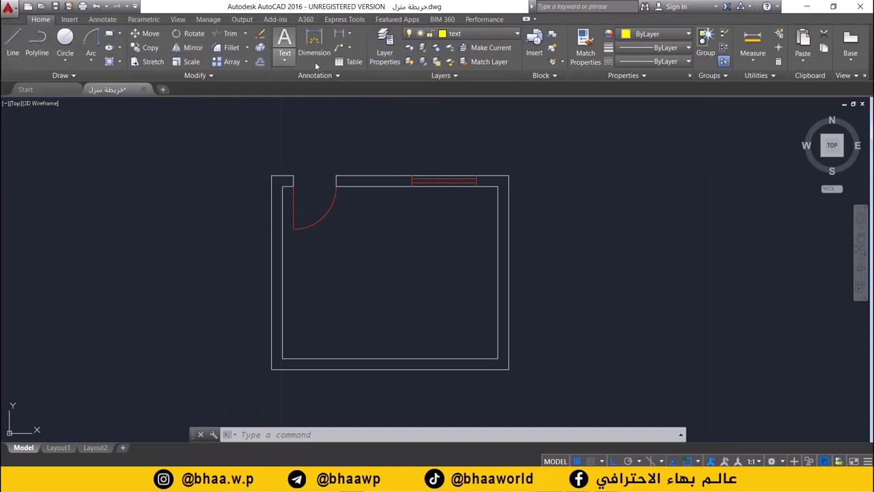
Step: Create a multiline text box below the door arc and type the word غرفة
left_click(284, 66)
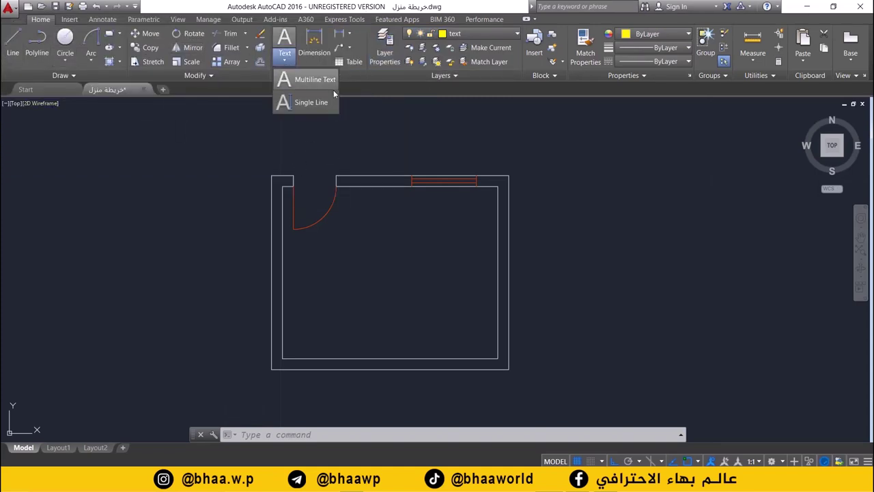
left_click(304, 83)
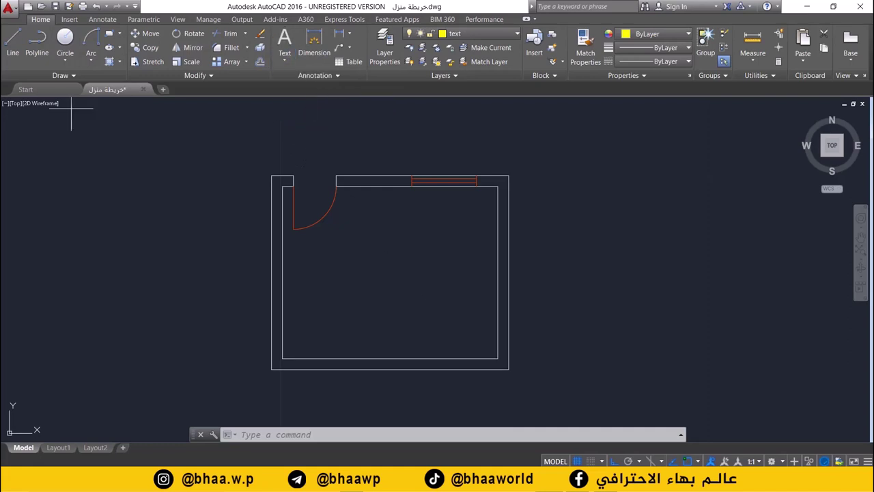
left_click(292, 242)
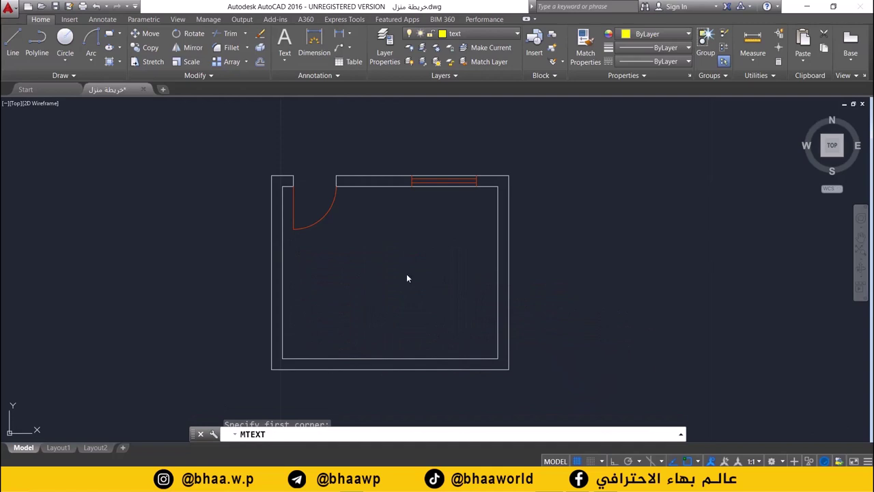
left_click(413, 299)
type("غؤ")
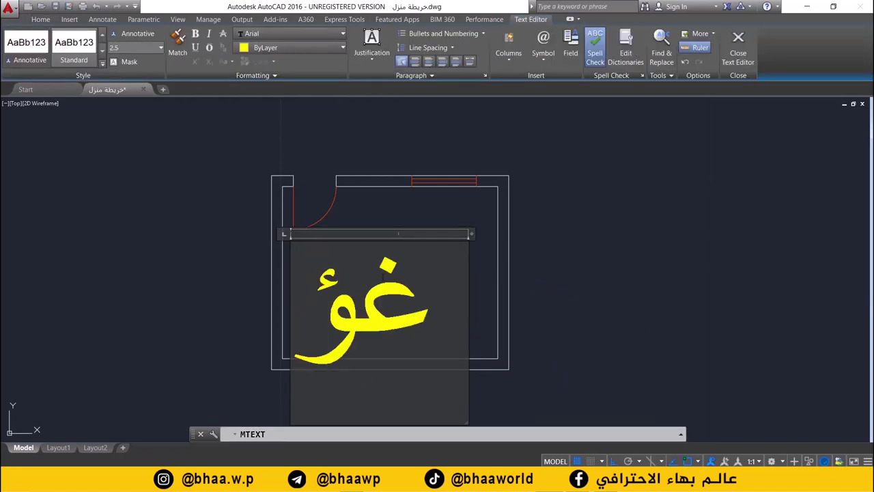
key("BackSpace")
type("رفة")
Step: Set the غرفة label's text height to 0.5 and close the Text Editor
double_click(465, 281)
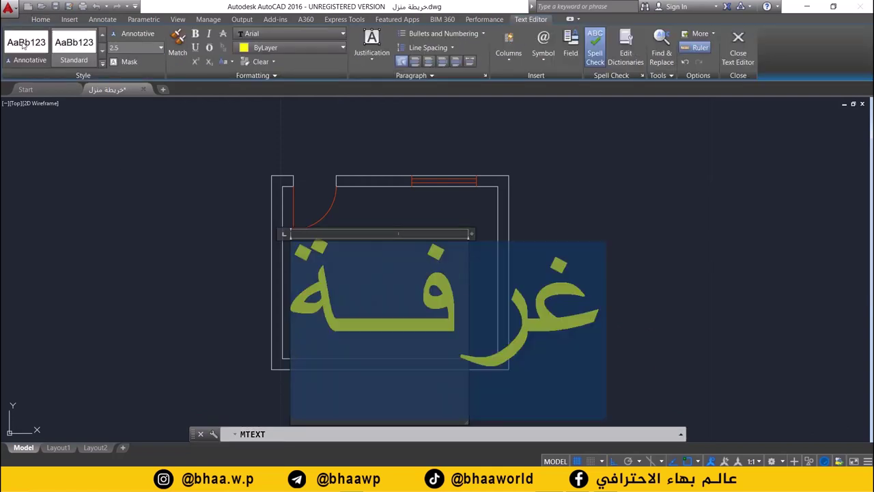
left_click(138, 47)
type("0.5")
key("Return")
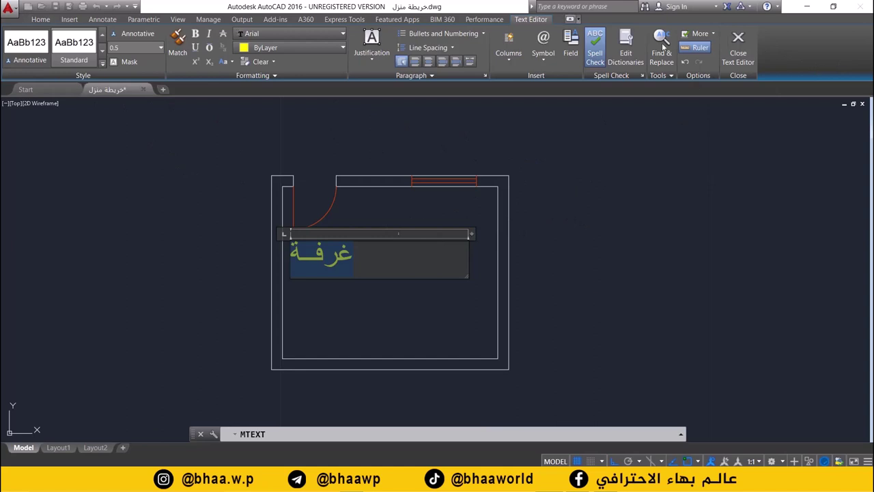
left_click(737, 42)
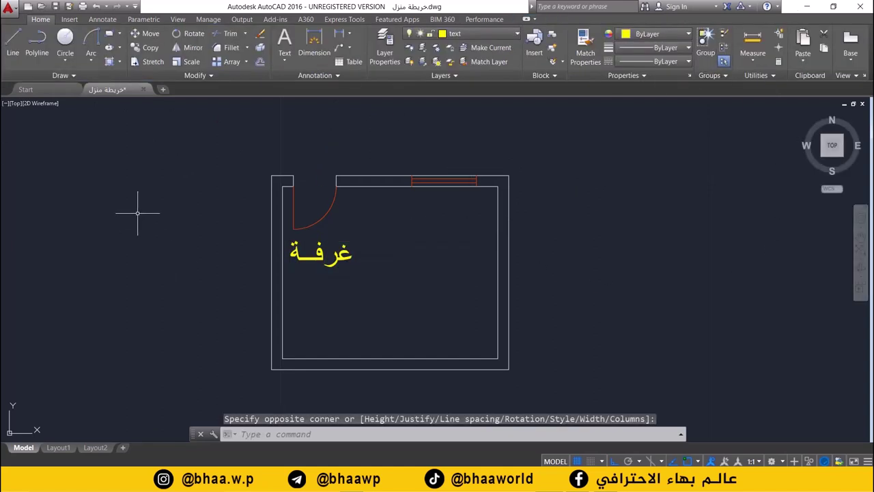
Step: Select the غرفة label and move it by its grip lower into the room
left_click(338, 265)
left_click(303, 259)
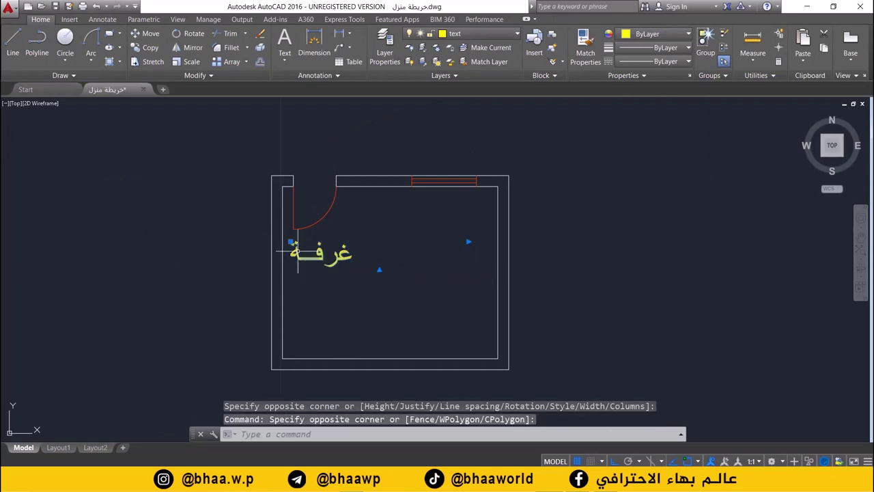
left_click(291, 242)
left_click(346, 294)
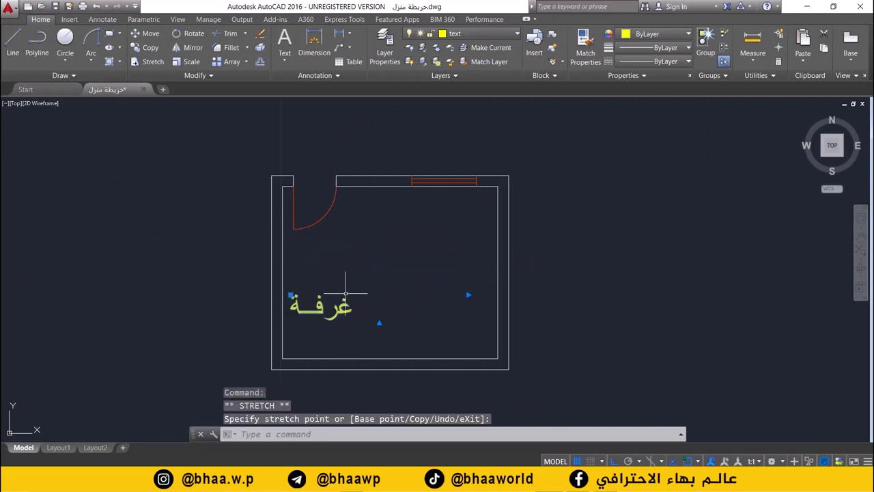
left_click(294, 295)
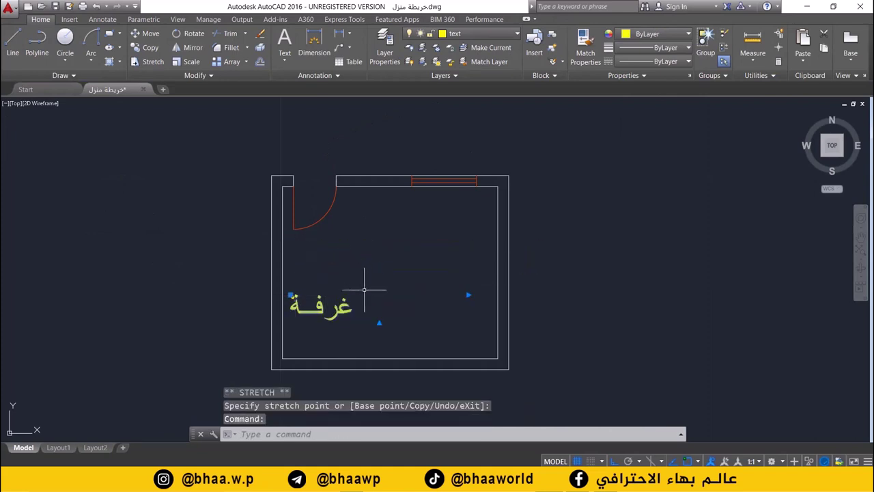
left_click(291, 295)
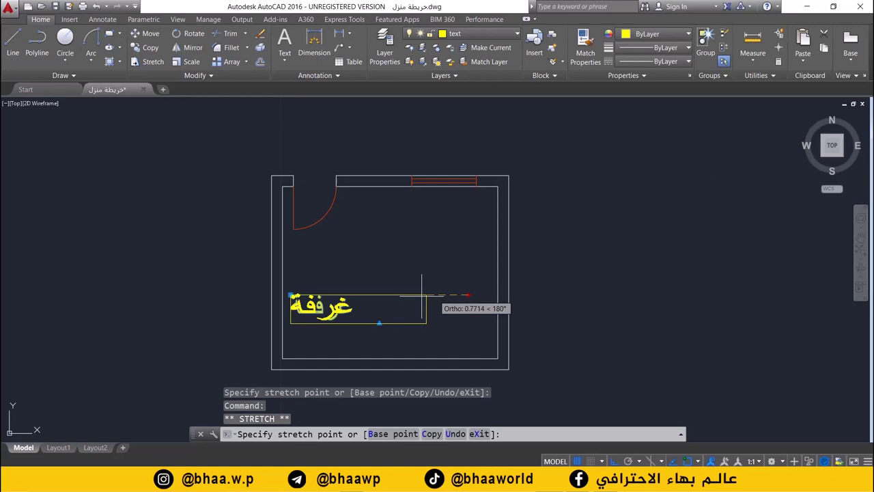
left_click(379, 296)
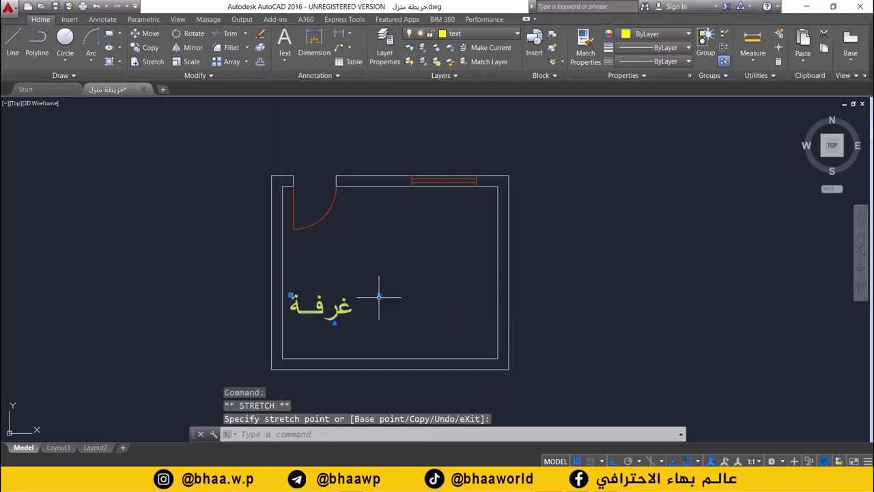
Step: Shift the label further right, undo that move, and reselect the غرفة label
left_click(291, 296)
left_click(350, 270)
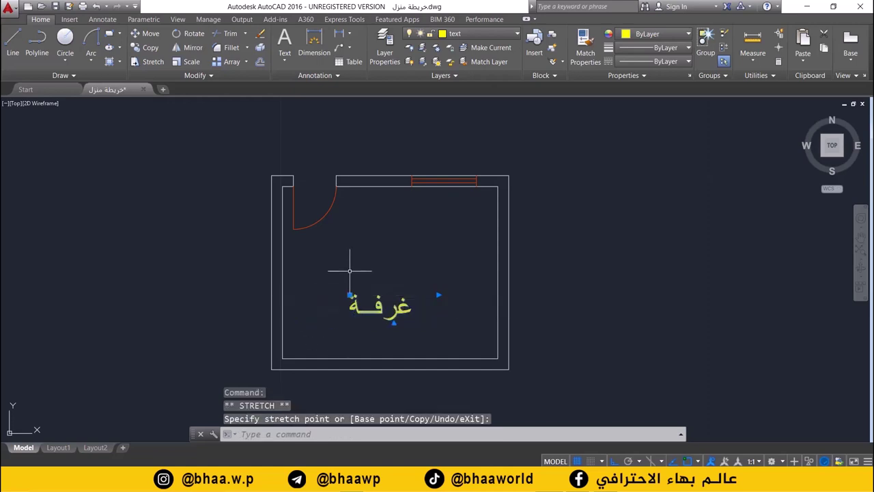
key("ctrl+z")
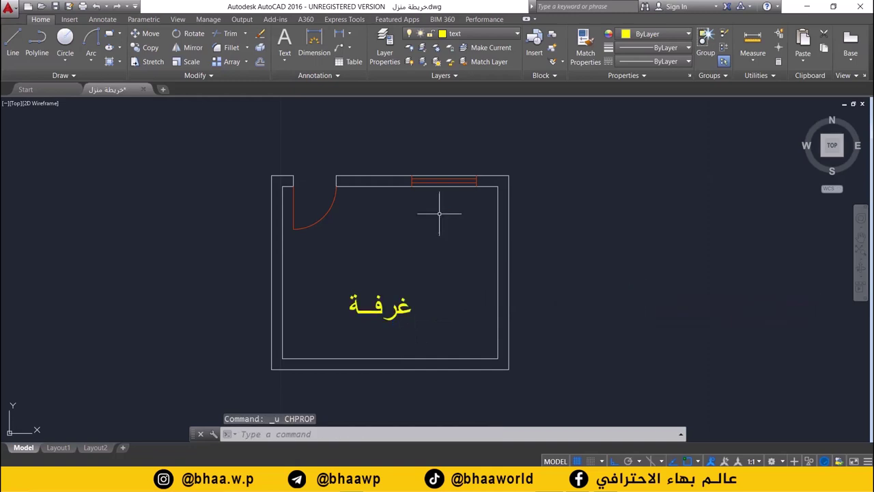
left_click(516, 36)
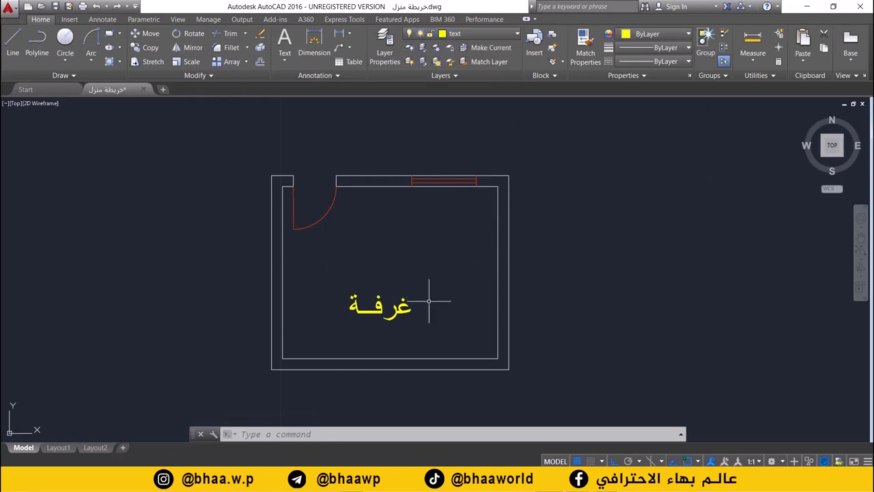
left_click_drag(429, 301, 348, 331)
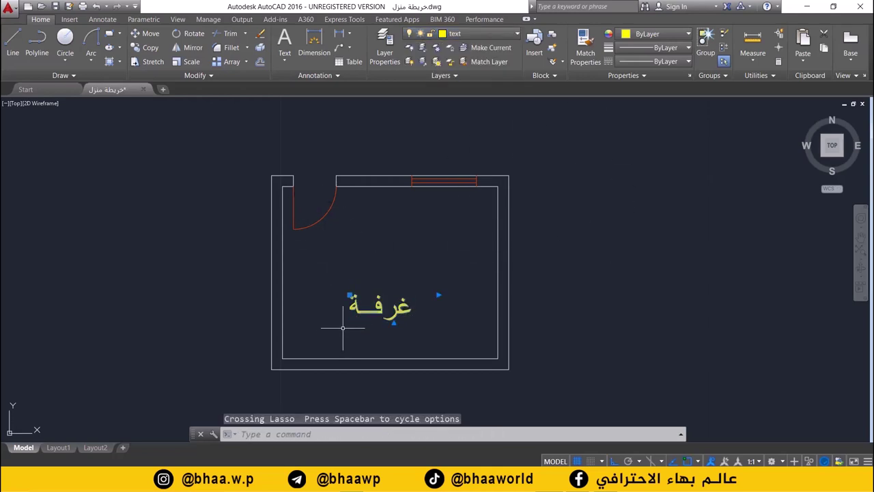
left_click(472, 34)
left_click(461, 61)
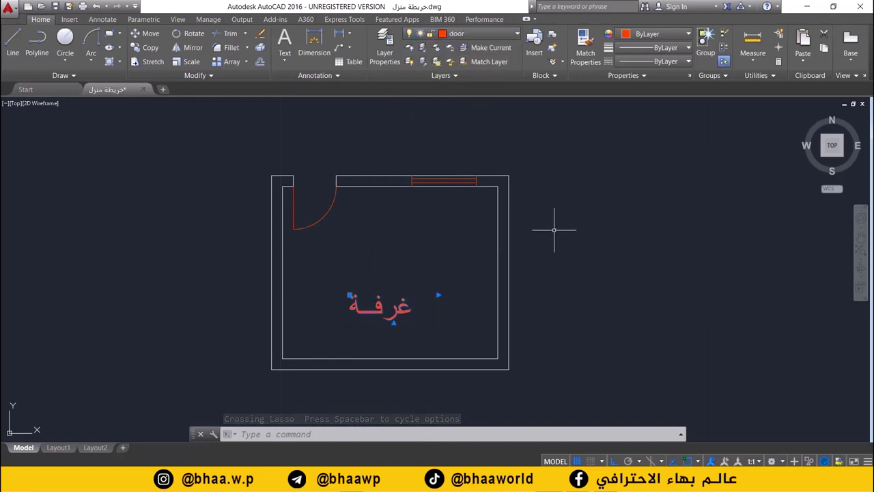
left_click(478, 34)
left_click(459, 76)
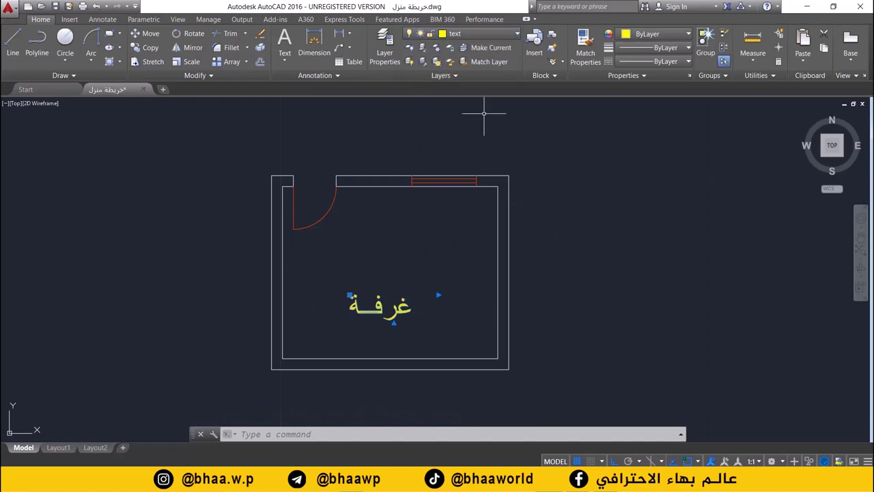
left_click(615, 250)
left_click(565, 324)
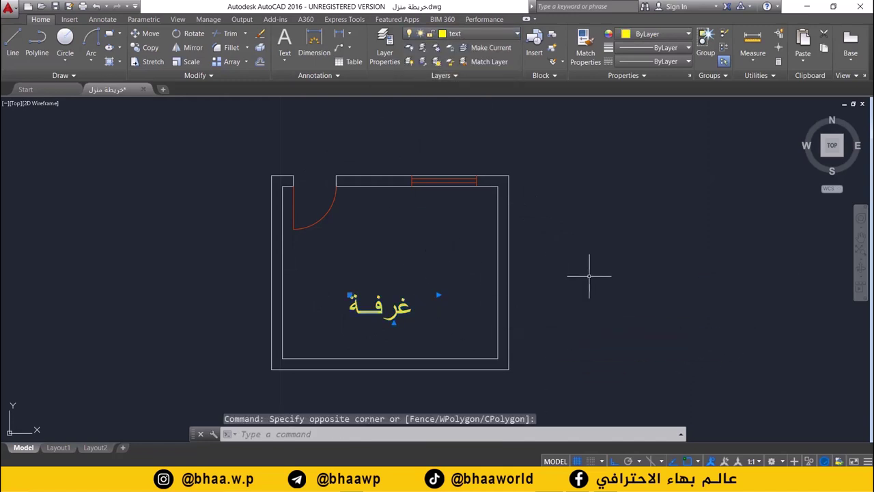
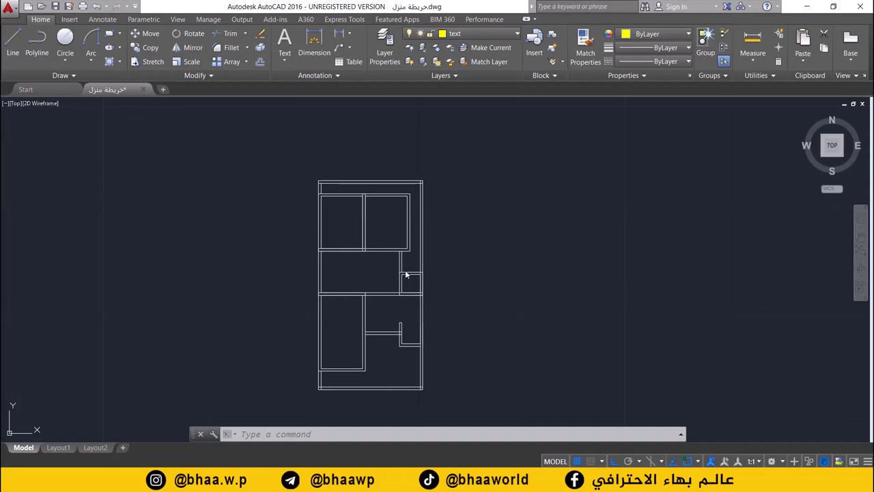
Step: Trim the overlapping line ends of the inner top wall and its corner, using all lines as edges
scroll(340, 240, "up", 5)
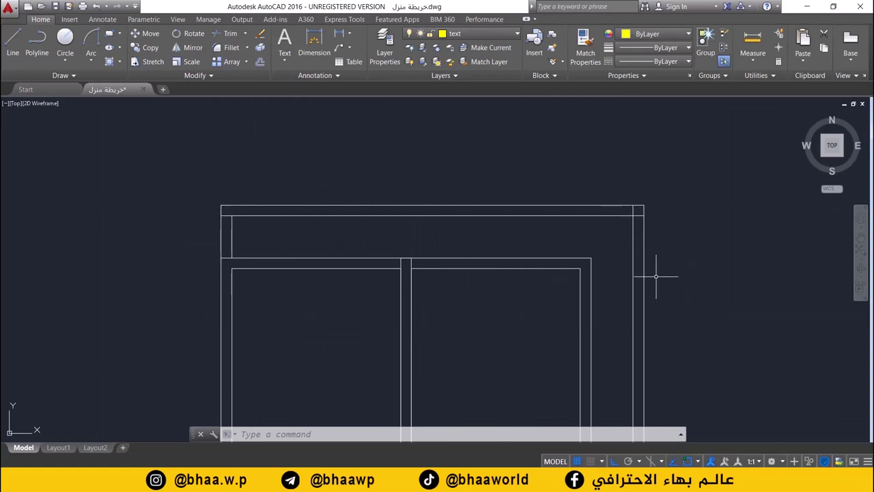
scroll(295, 221, "up", 2)
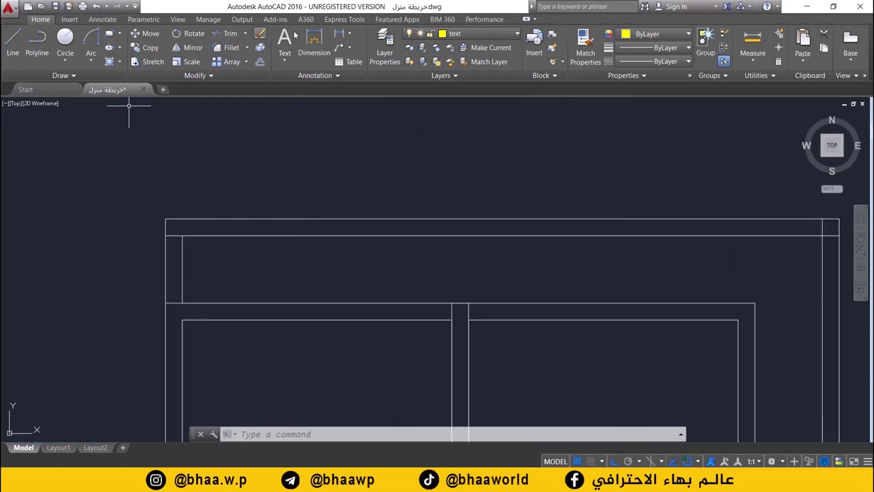
left_click(221, 36)
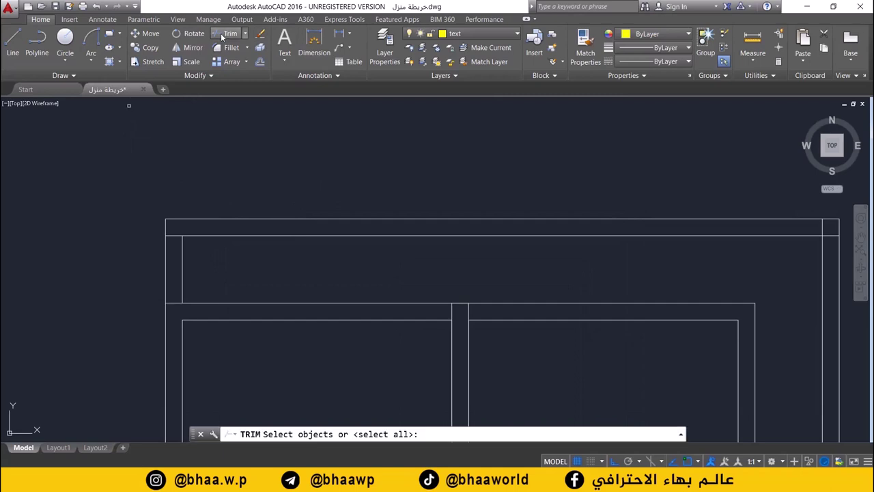
key("Return")
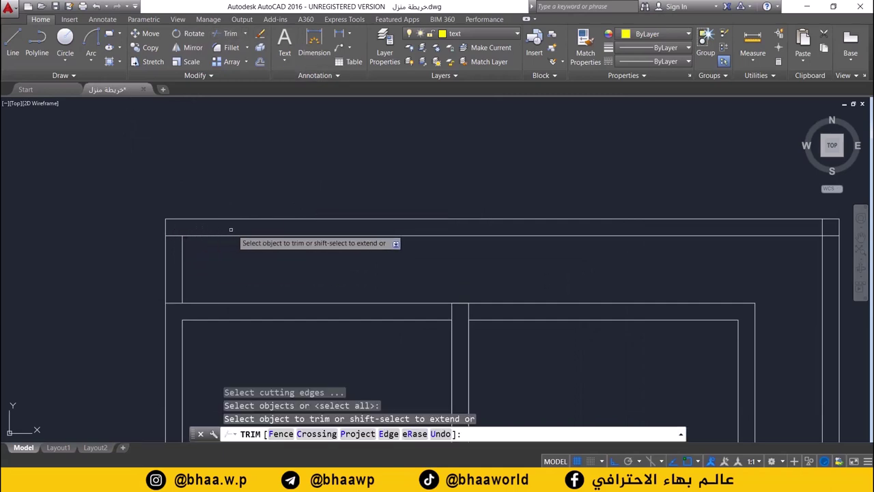
left_click(173, 235)
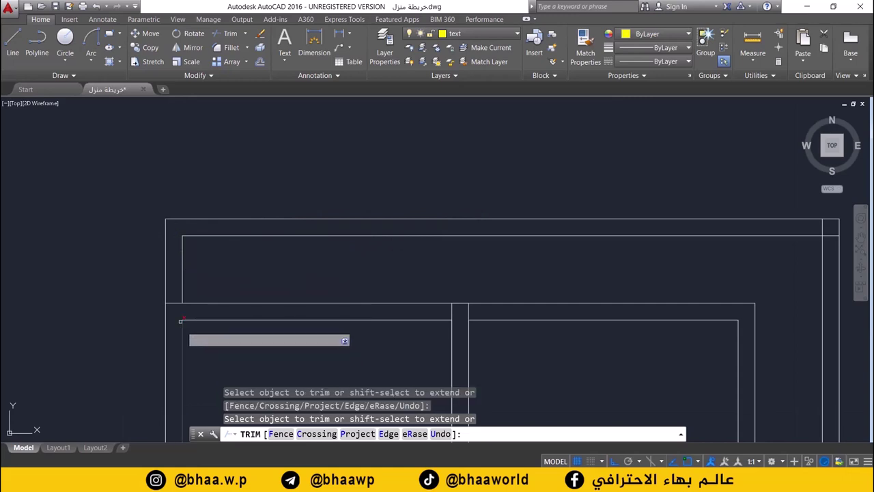
left_click(178, 301)
left_click(176, 303)
left_click(179, 297)
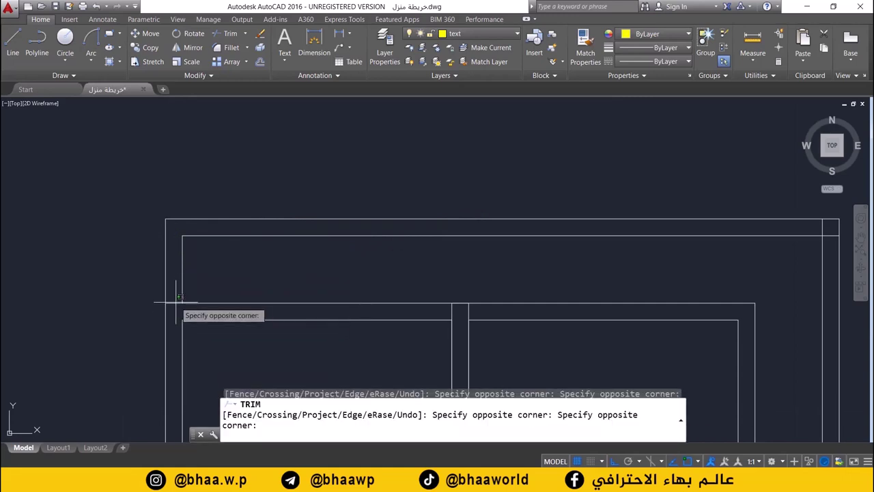
left_click(176, 300)
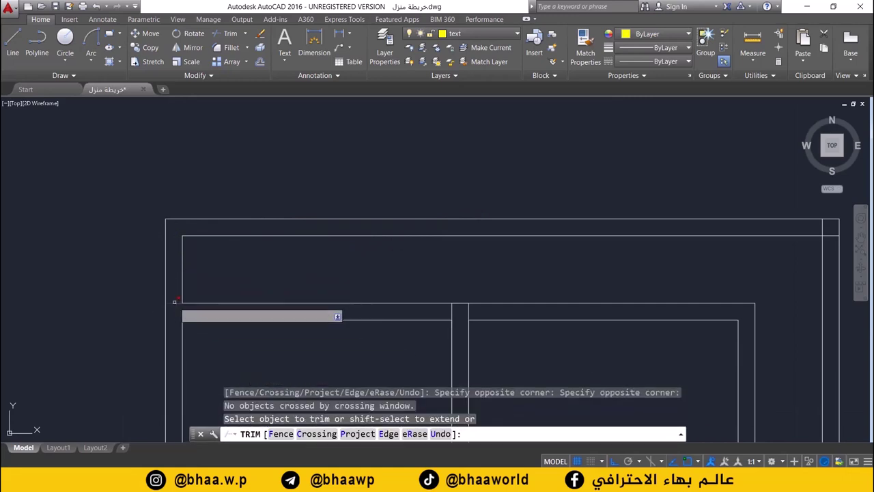
left_click(175, 302)
Step: Trim the overlap at the interior wall junction and the short stub at the outer corner
scroll(243, 301, "down", 2)
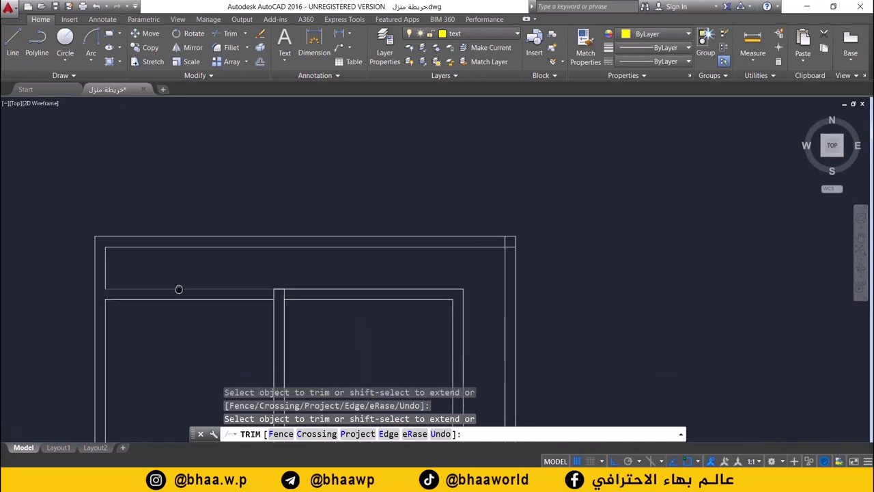
middle_click_drag(178, 288, 194, 282)
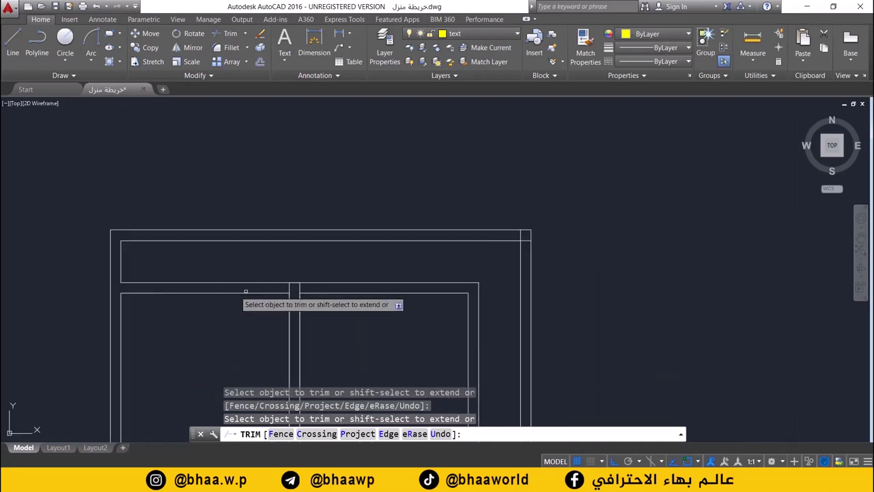
left_click(290, 288)
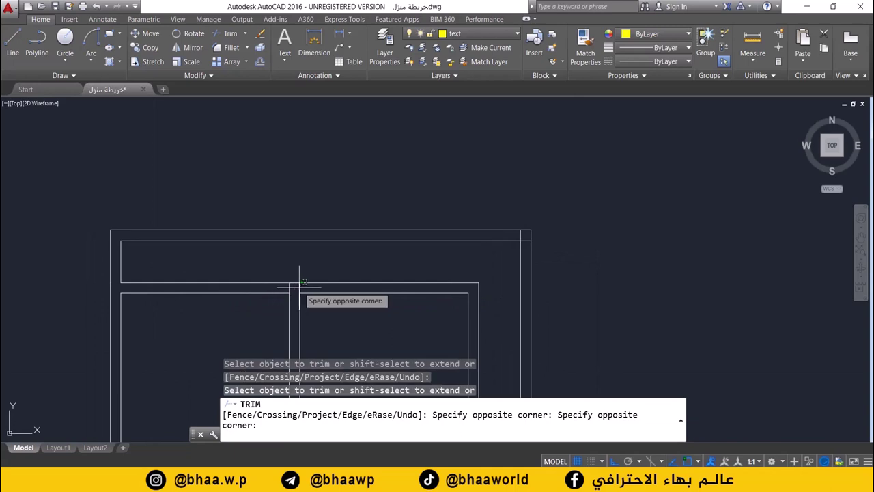
left_click(299, 288)
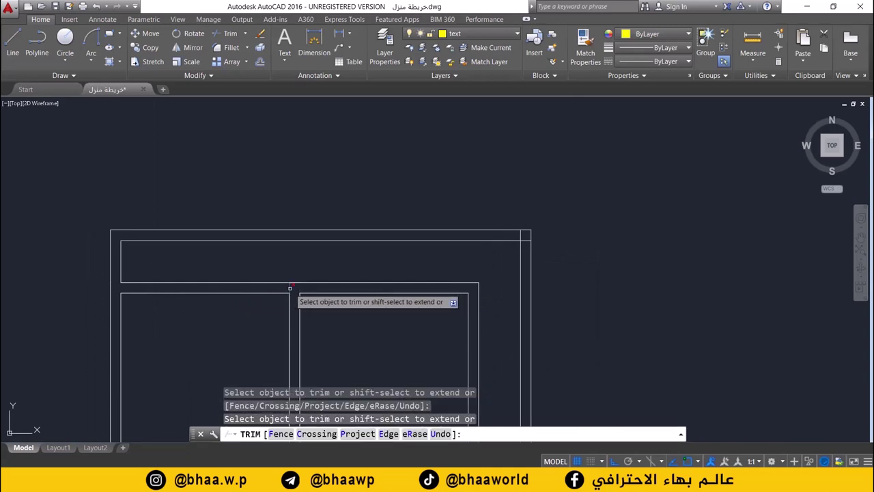
middle_click_drag(350, 291, 308, 293)
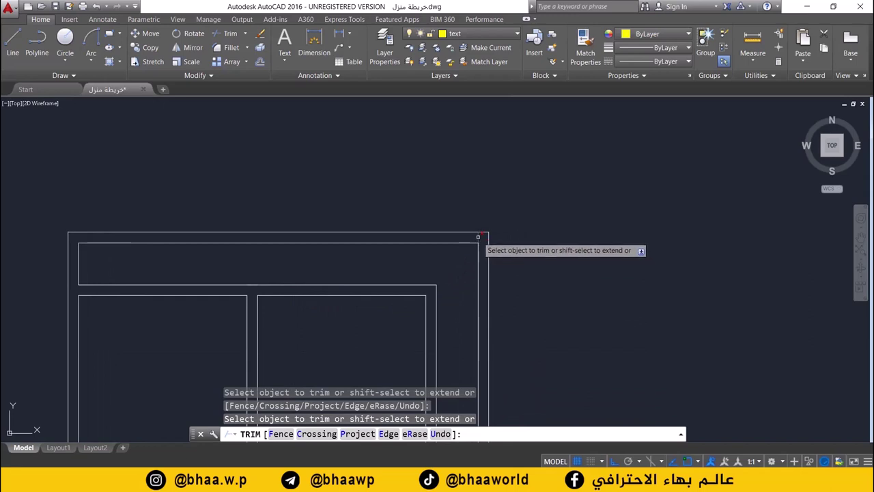
scroll(424, 303, "down", 2)
middle_click_drag(408, 298, 423, 207)
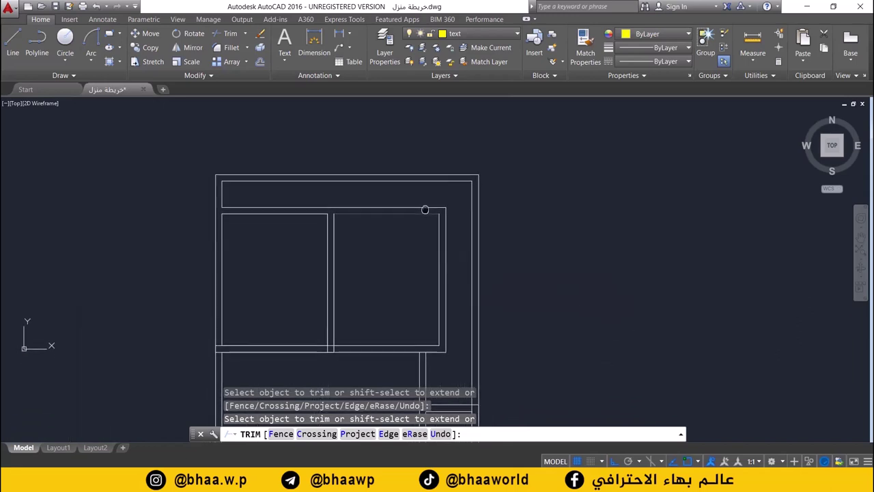
middle_click_drag(369, 291, 382, 280)
scroll(395, 323, "up", 2)
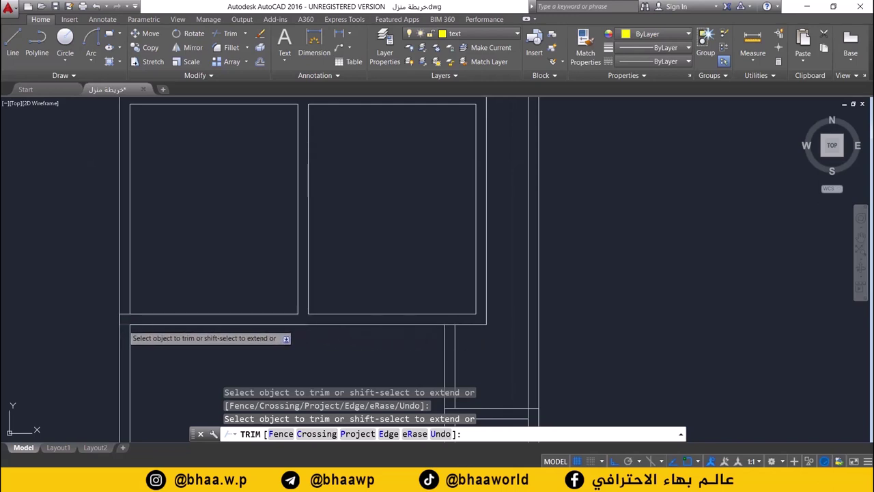
left_click(124, 316)
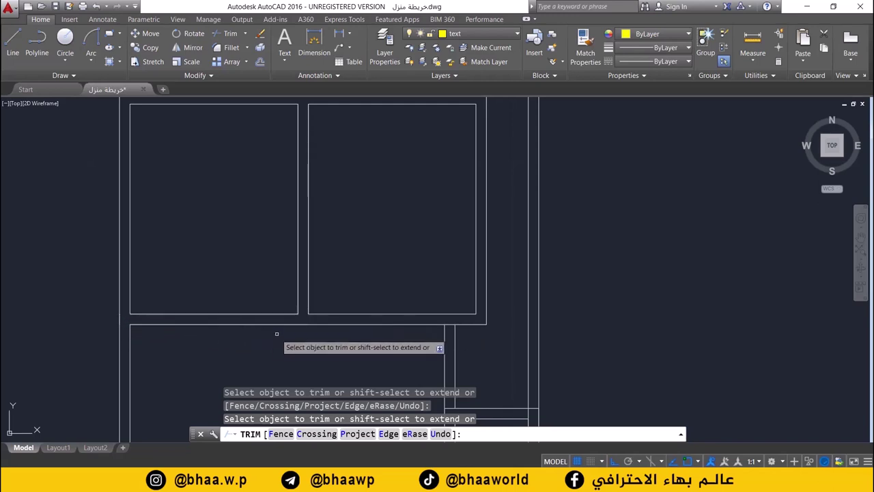
Step: Trim the short segments at the right-hand and middle wall junctions, then end Trim
middle_click_drag(277, 334, 290, 242)
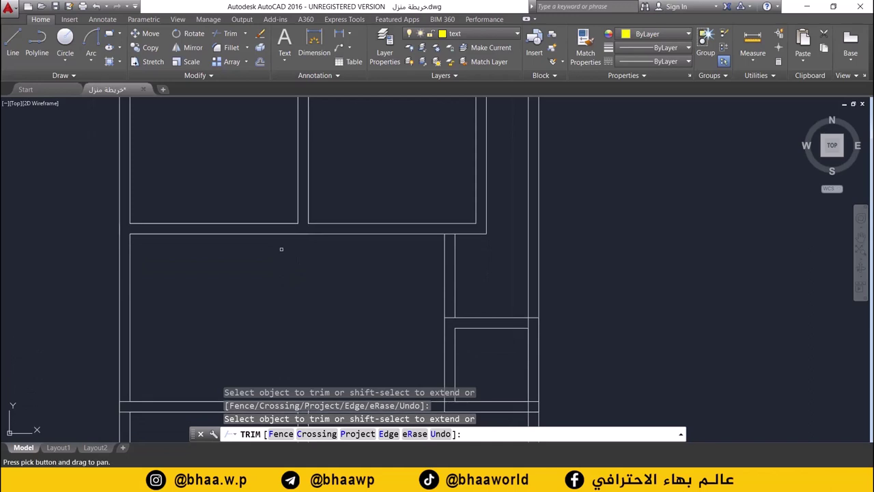
left_click(455, 229)
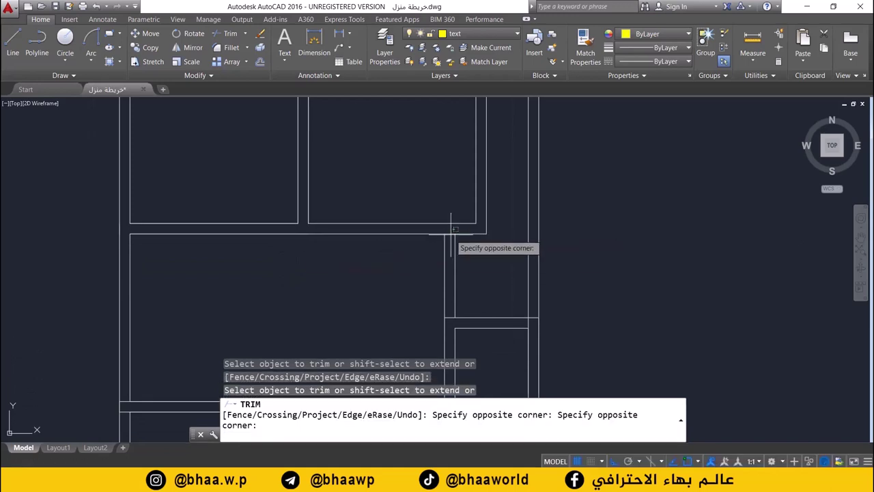
left_click(450, 234)
left_click(450, 233)
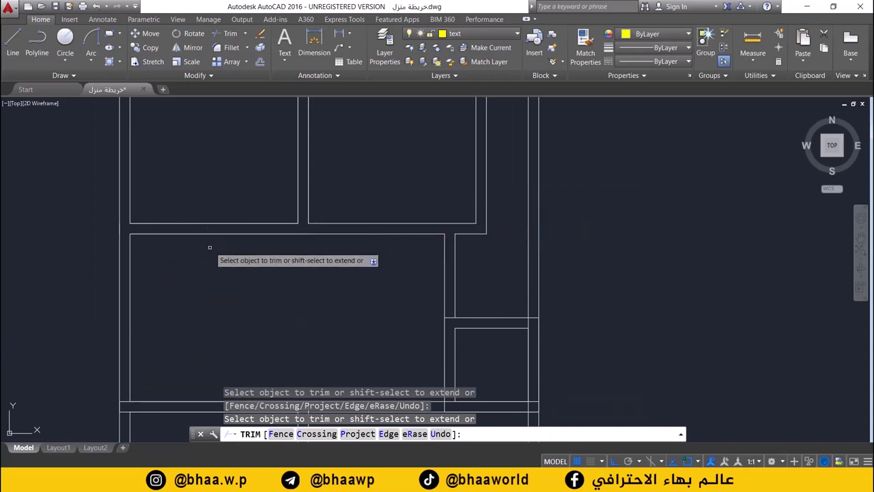
scroll(215, 250, "down", 4)
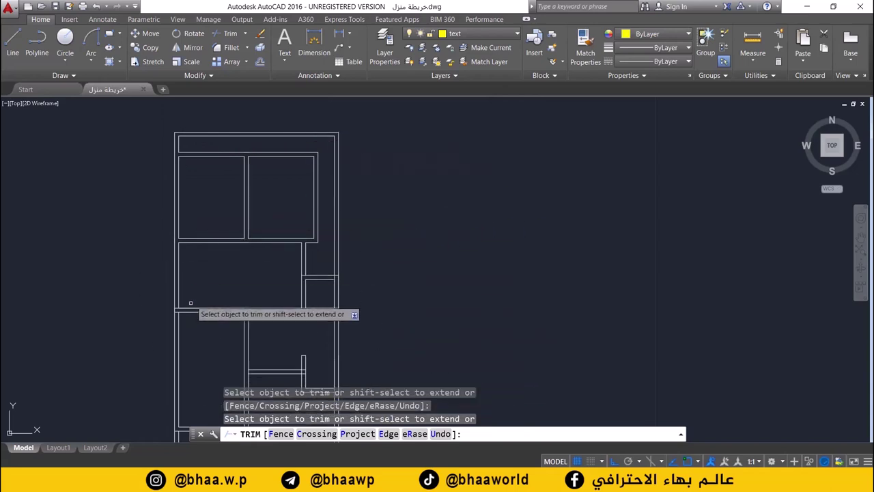
scroll(179, 306, "up", 4)
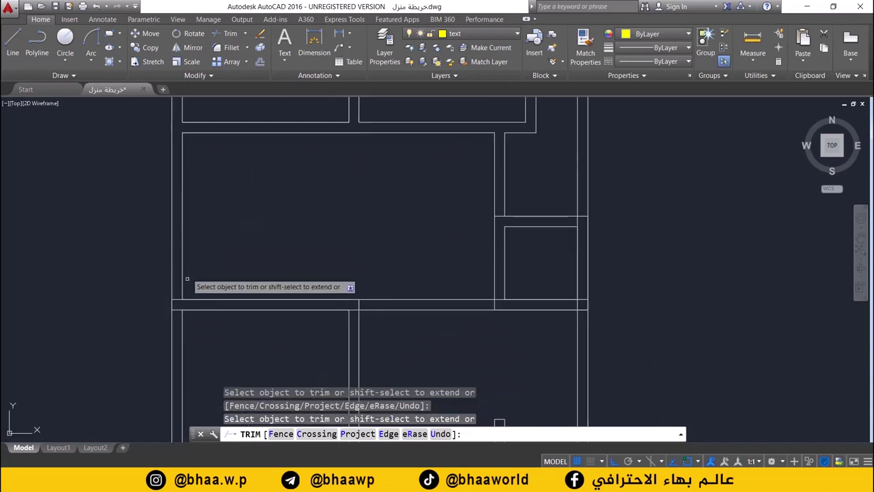
scroll(179, 315, "up", 2)
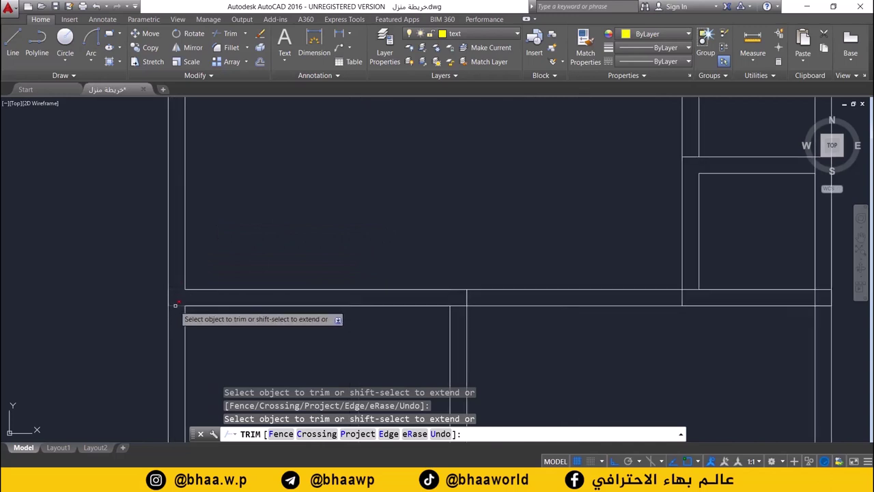
middle_click_drag(323, 301, 248, 301)
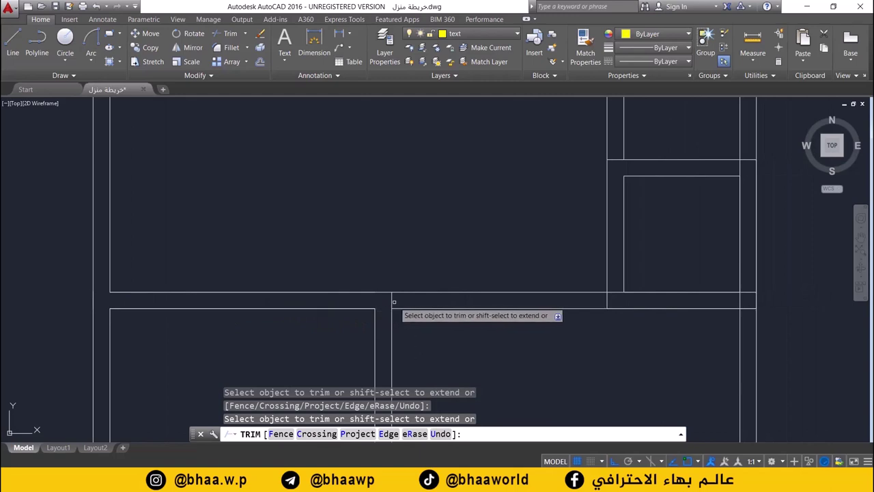
left_click(393, 301)
left_click(393, 301)
left_click(393, 301)
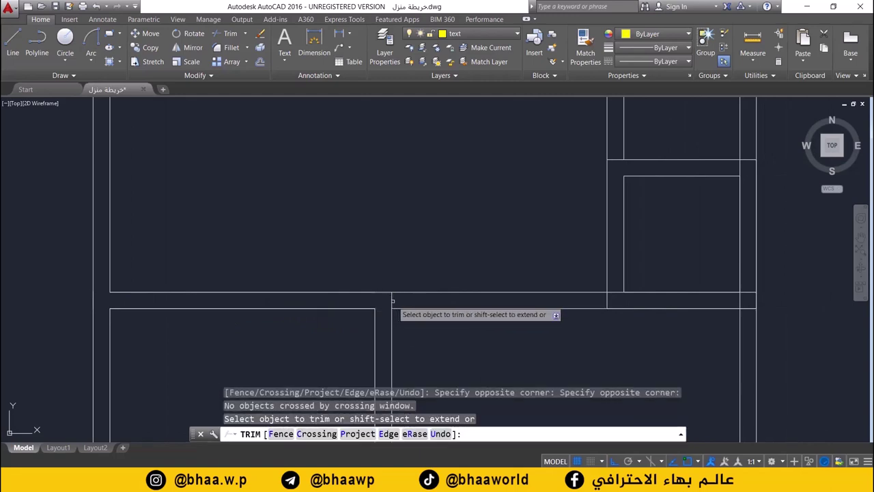
left_click(392, 301)
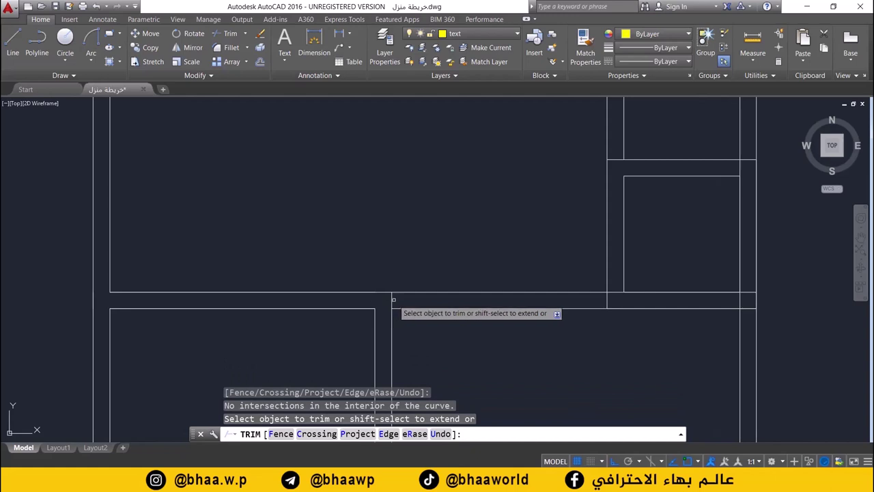
left_click(388, 300)
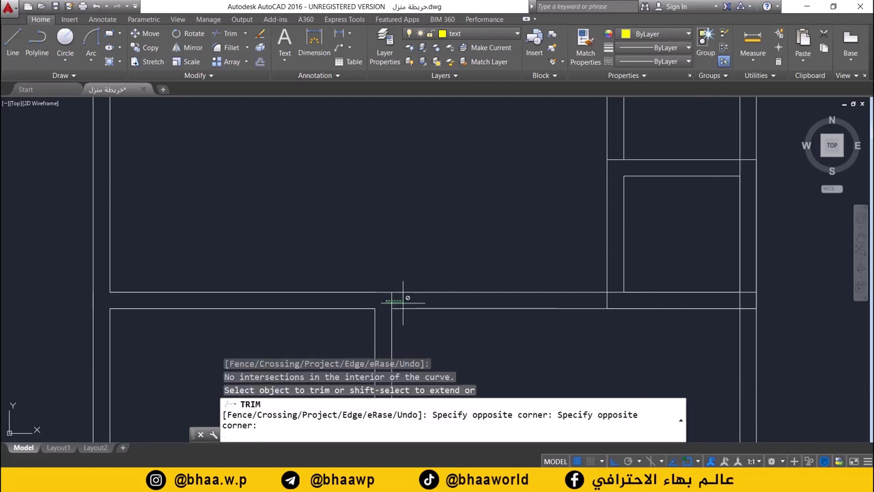
left_click(402, 300)
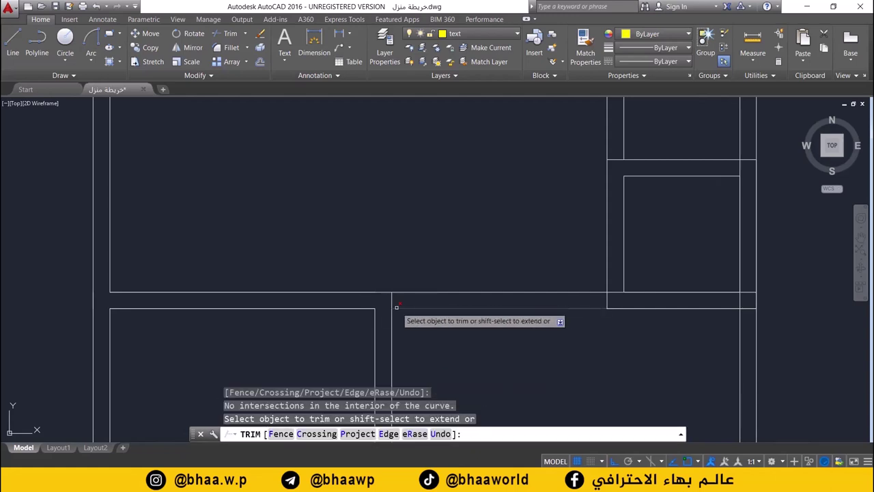
key("Escape")
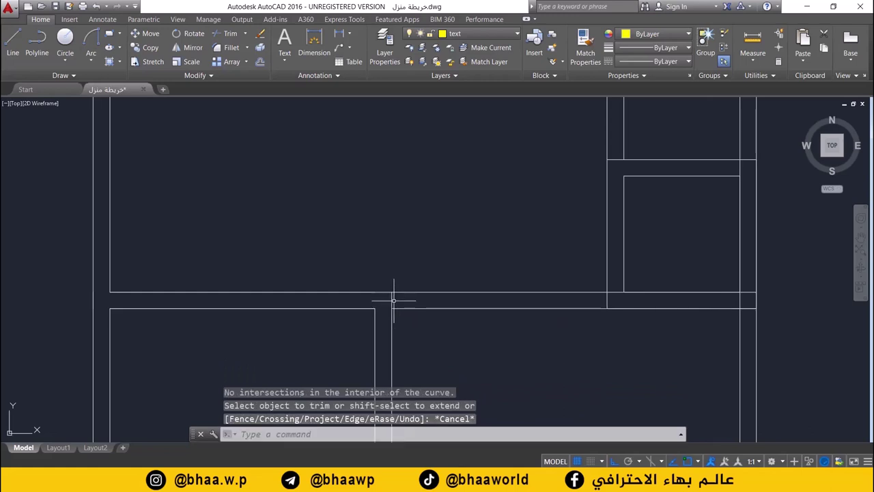
Step: Delete the short vertical line at the junction and trim the leftover stubs at the right-hand junction
left_click(391, 299)
key("Delete")
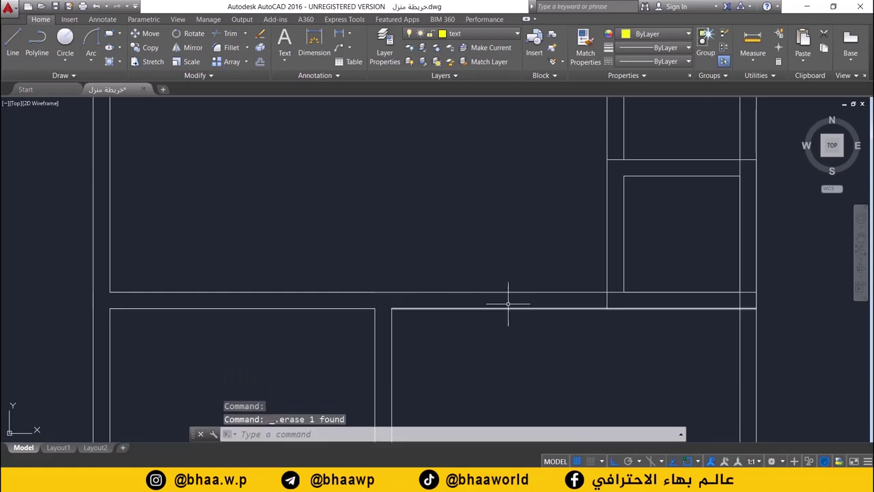
middle_click_drag(584, 290, 439, 297)
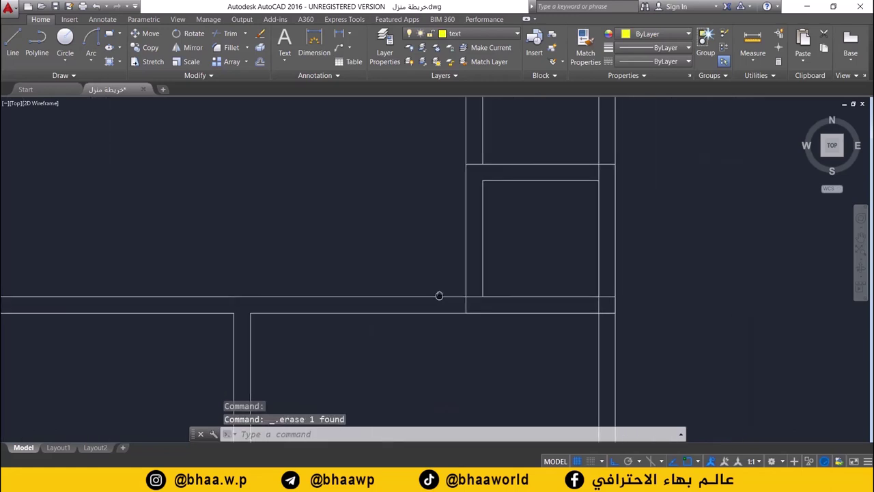
left_click(225, 34)
key("Return")
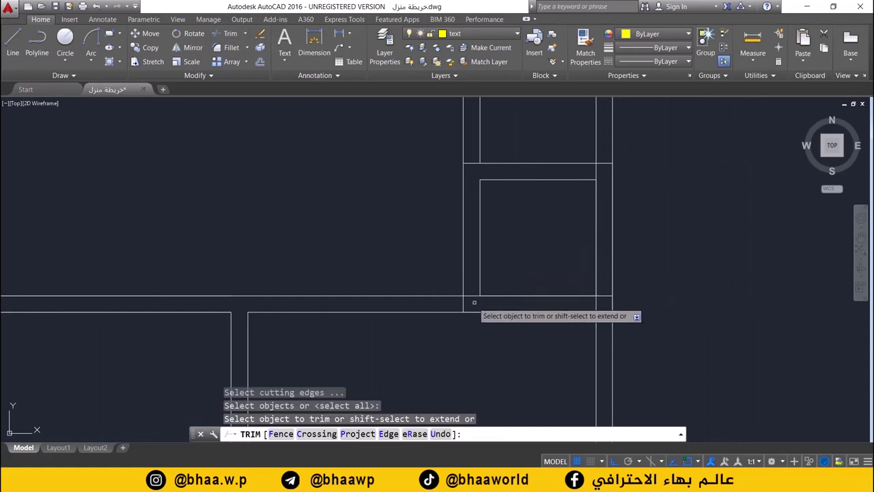
left_click(472, 296)
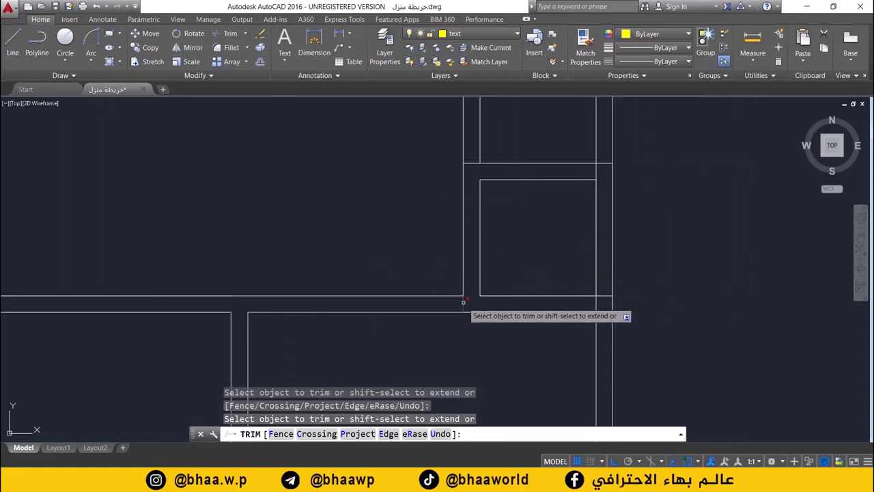
left_click(605, 291)
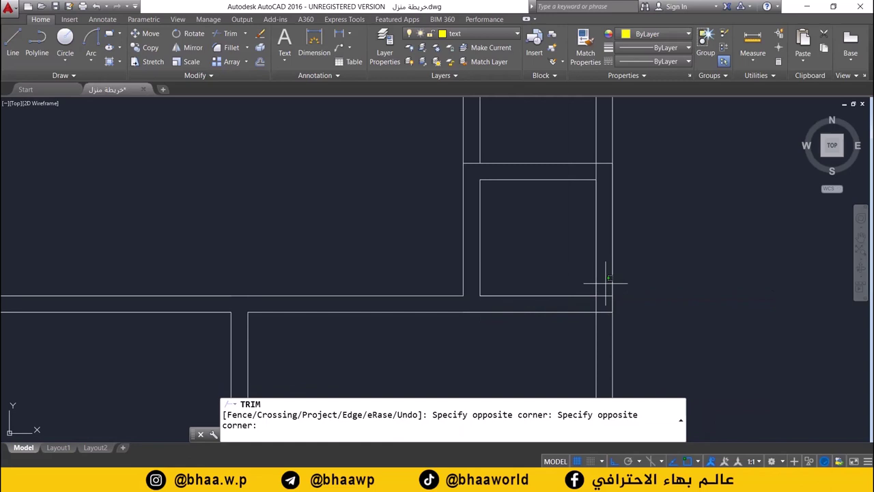
left_click(605, 331)
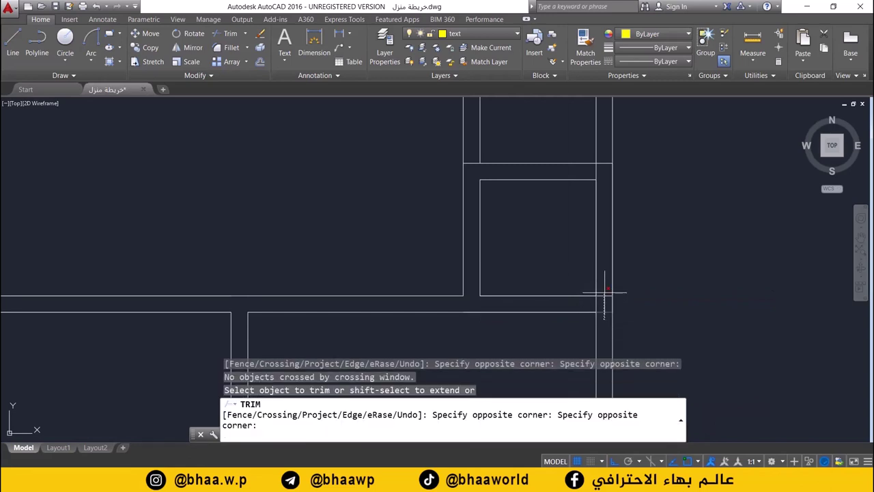
left_click(597, 304)
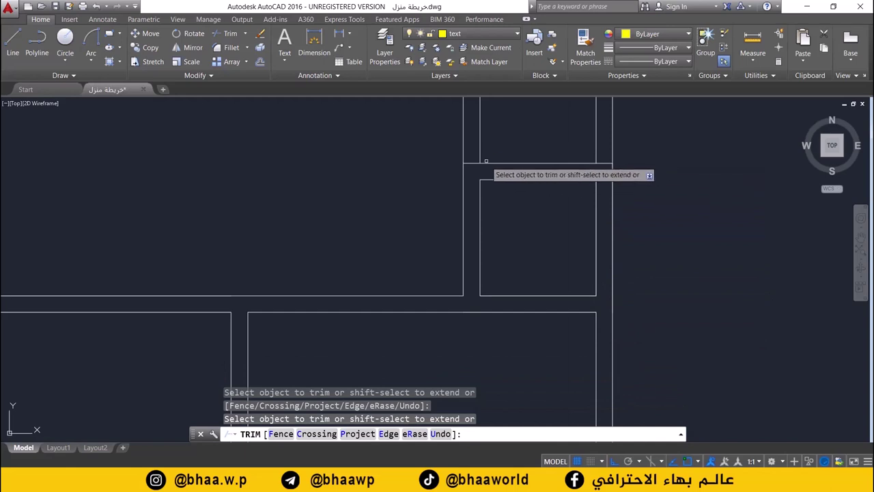
Step: Trim the two short horizontal stubs at the lower-room corner, then recentre on the upper rooms
scroll(492, 234, "down", 2)
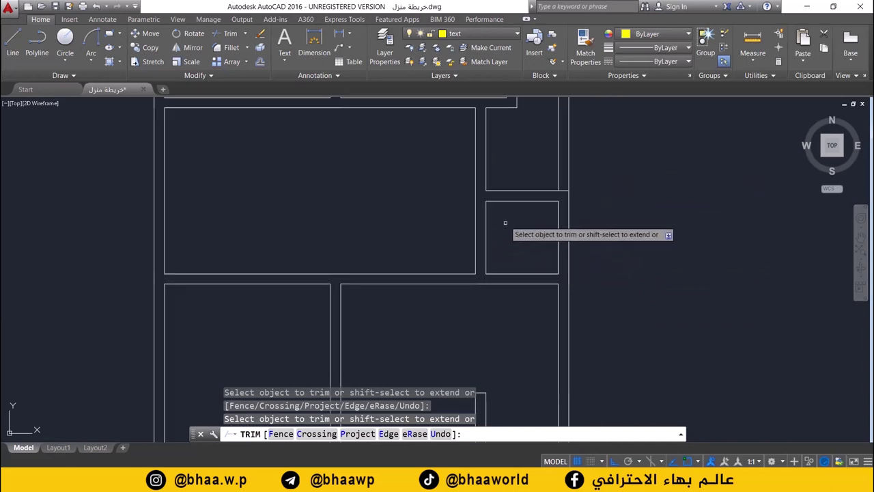
middle_click_drag(503, 220, 502, 295)
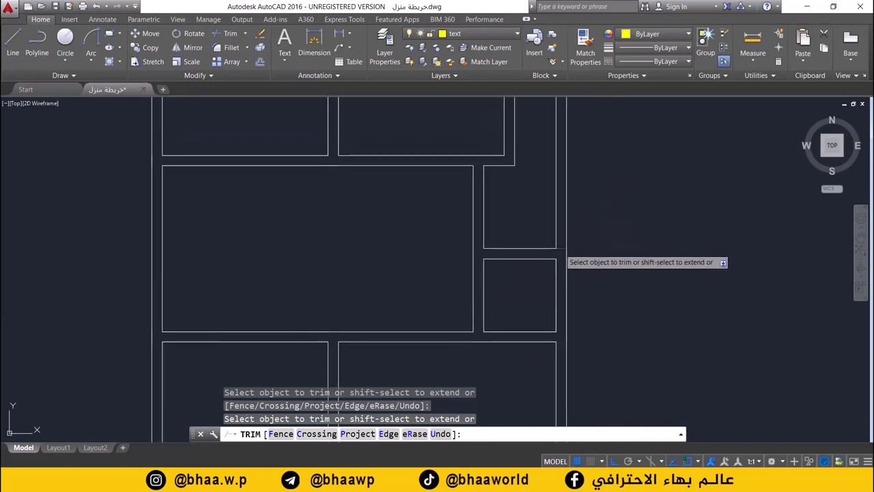
scroll(522, 263, "down", 2)
mouse_move(508, 305)
middle_mouse_down()
mouse_move(515, 360)
mouse_move(509, 324)
mouse_move(474, 259)
mouse_move(477, 276)
mouse_move(480, 240)
middle_mouse_up()
scroll(480, 240, "up", 2)
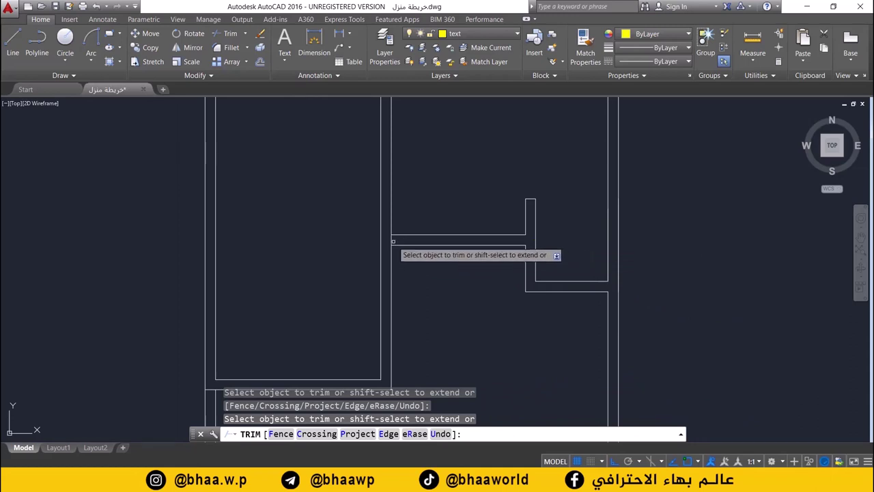
scroll(403, 248, "down", 2)
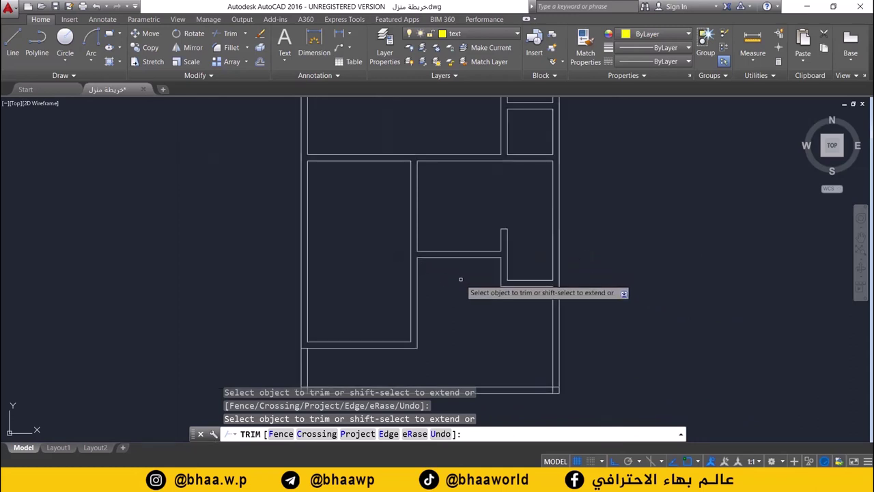
scroll(452, 239, "down", 1)
scroll(403, 309, "up", 3)
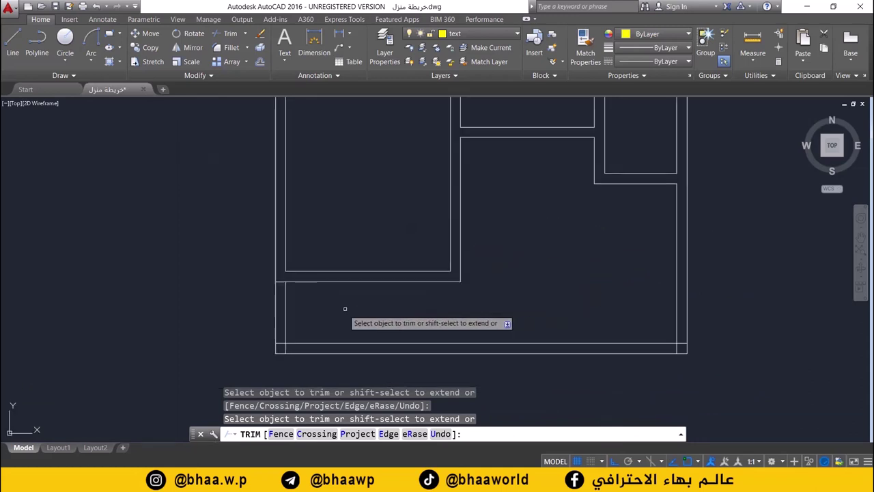
scroll(299, 262, "up", 1)
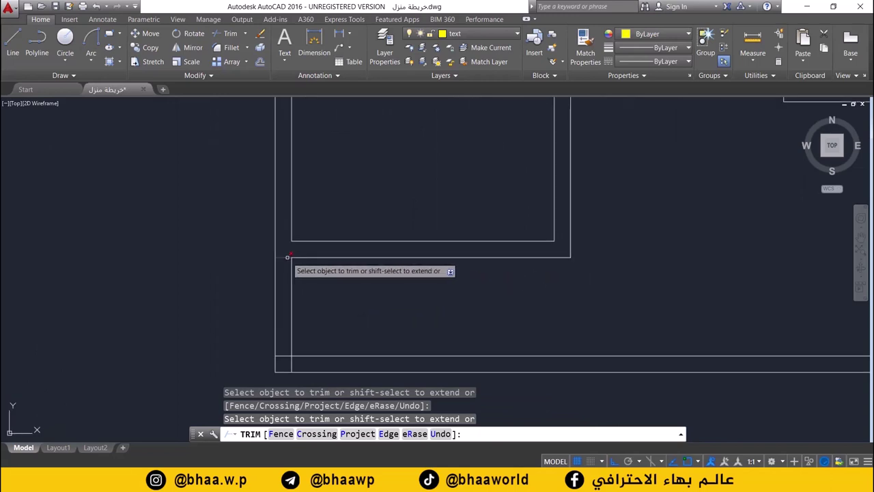
left_click(284, 257)
left_click(284, 354)
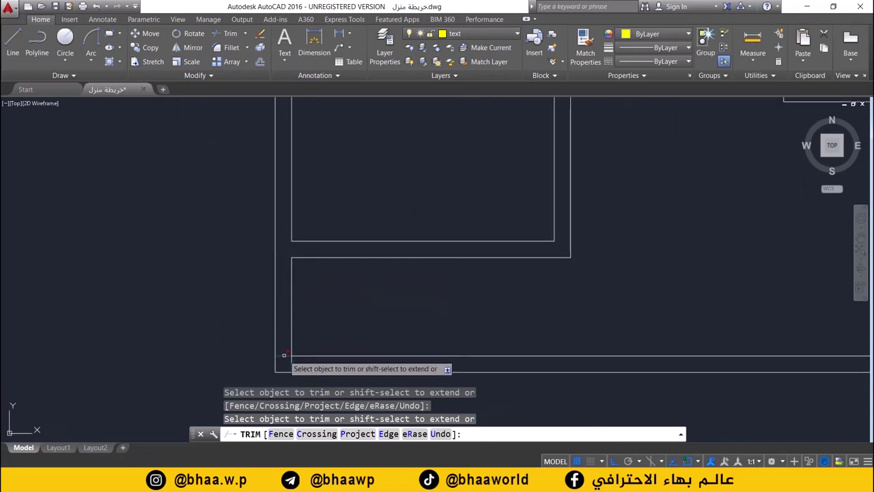
scroll(553, 341, "down", 3)
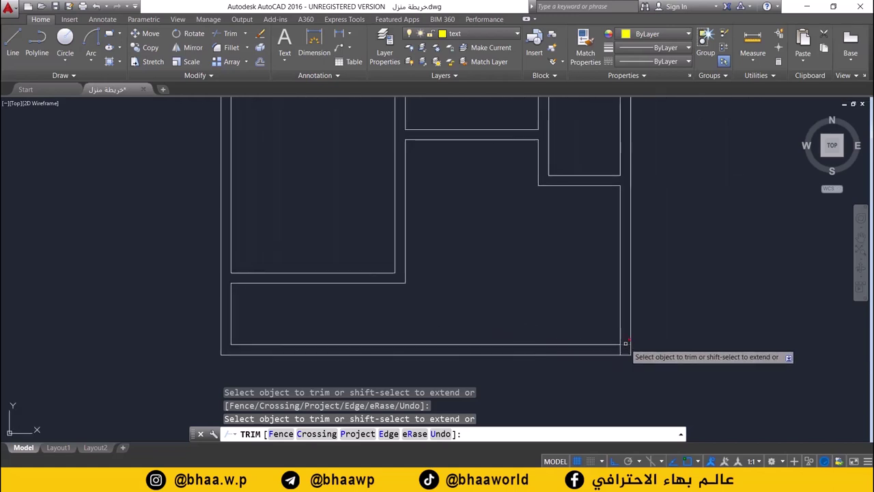
scroll(519, 316, "down", 3)
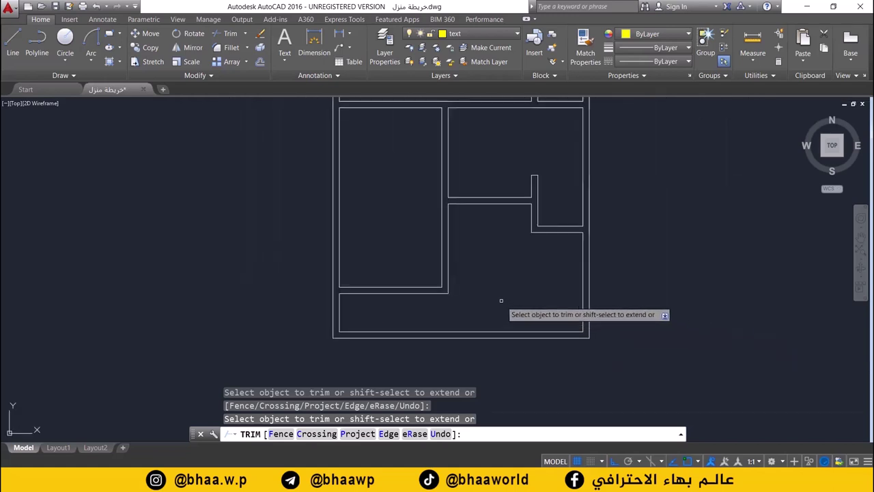
scroll(518, 318, "down", 3)
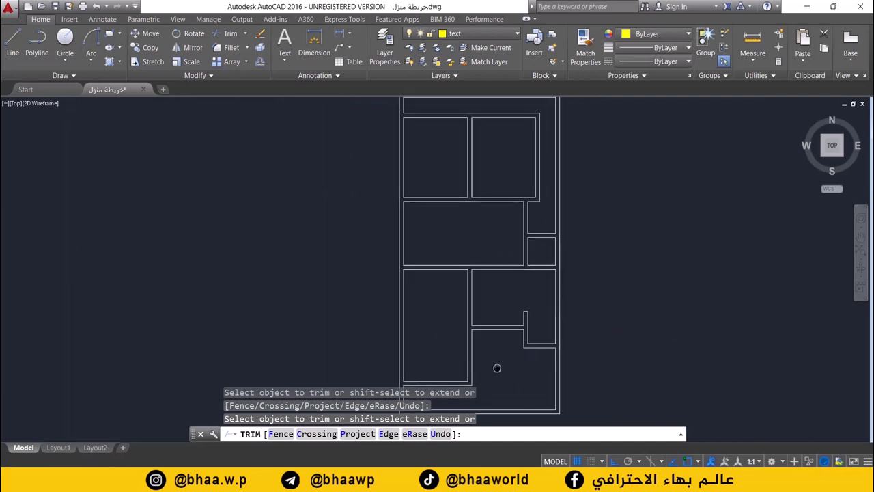
middle_click_drag(498, 364, 546, 376)
scroll(543, 361, "down", 2)
middle_click_drag(531, 347, 517, 303)
scroll(511, 301, "up", 2)
scroll(514, 304, "down", 2)
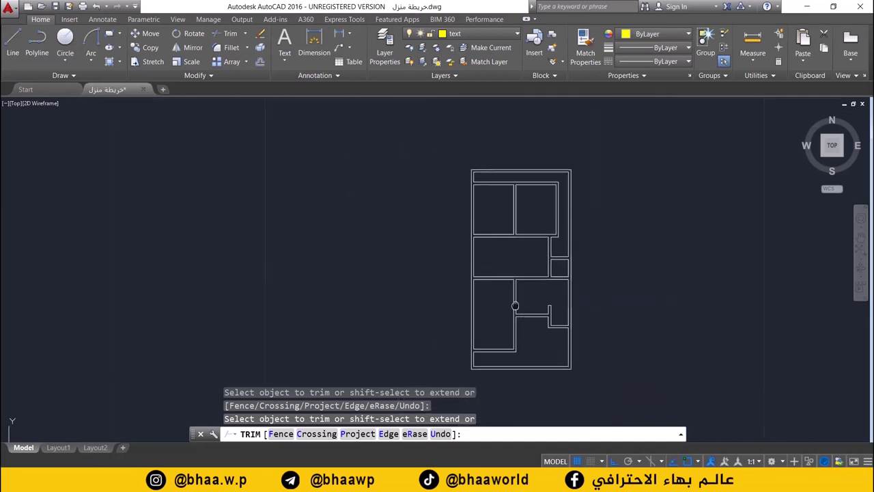
scroll(444, 260, "up", 3)
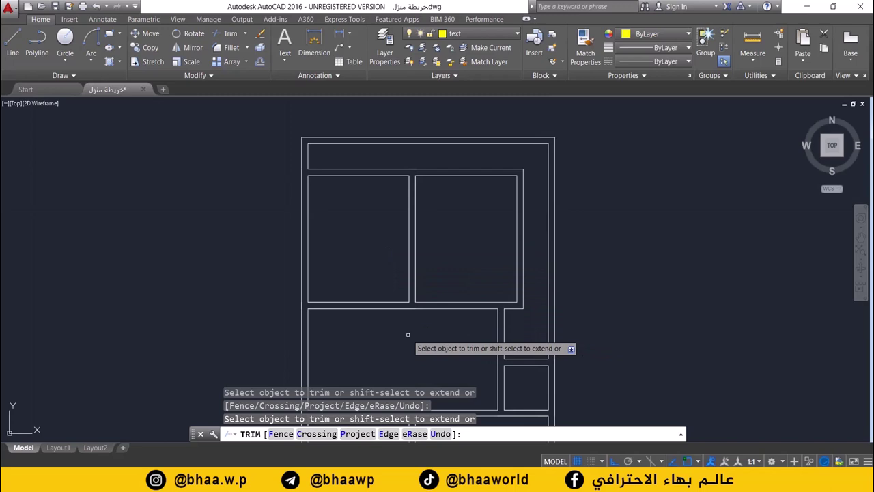
middle_click_drag(407, 333, 410, 287)
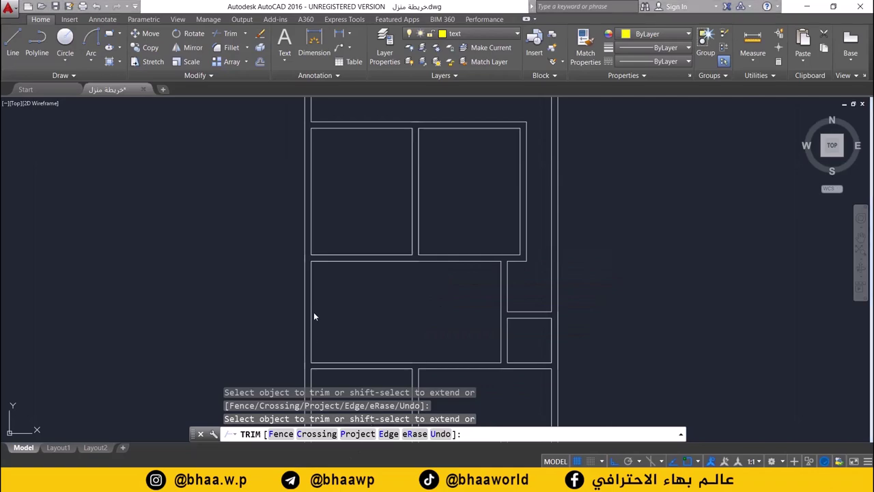
key("alt+Tab")
scroll(448, 173, "up", 5)
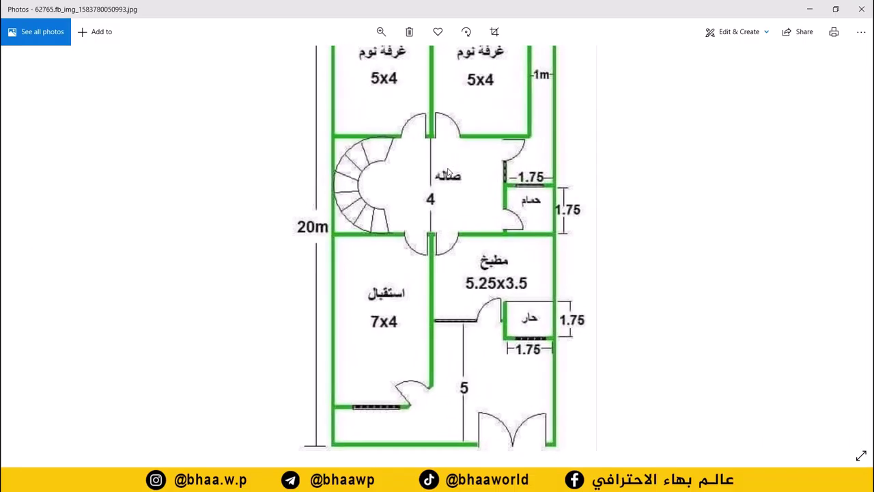
scroll(391, 303, "up", 3)
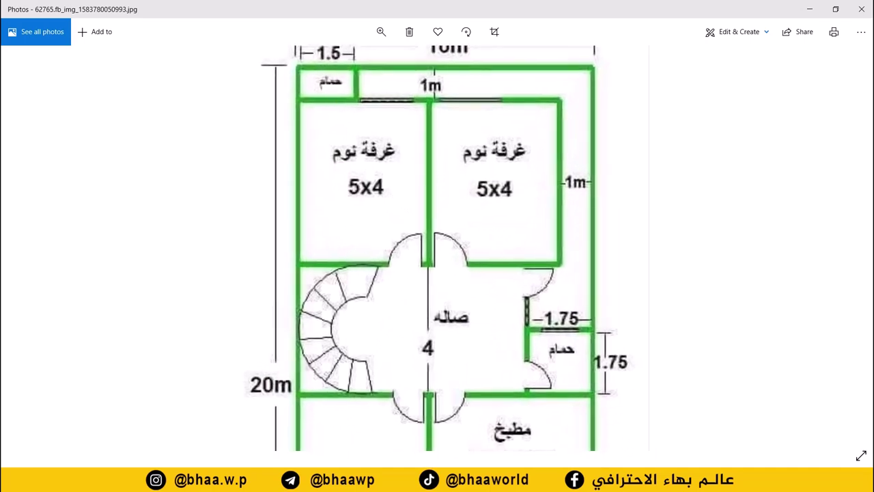
key("alt+Tab")
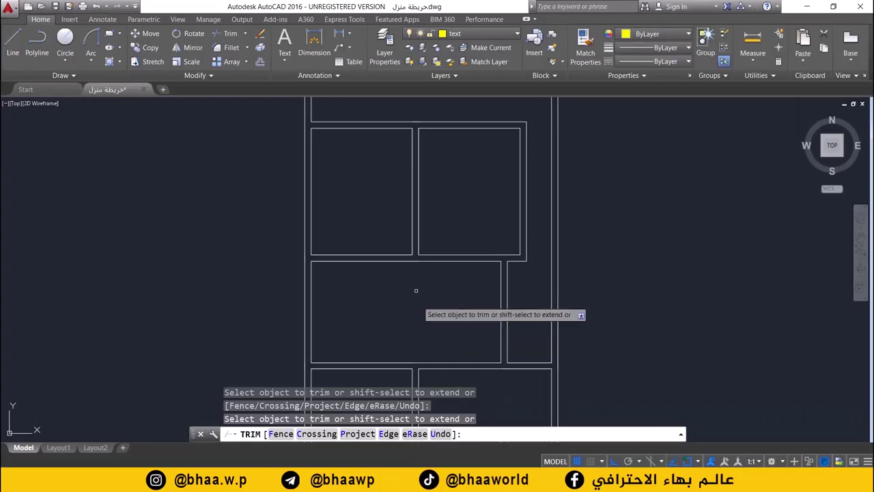
Step: Check the reference floor-plan image and cancel the running Trim
middle_click_drag(371, 206, 373, 235)
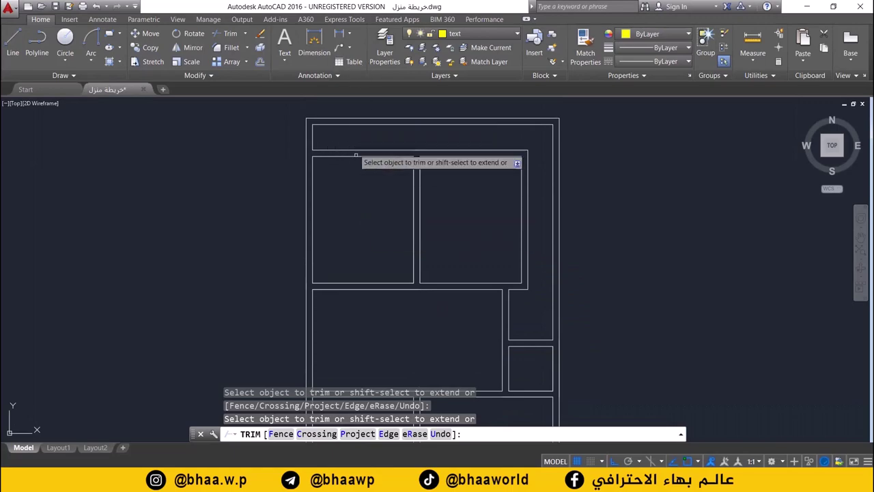
key("alt+Tab")
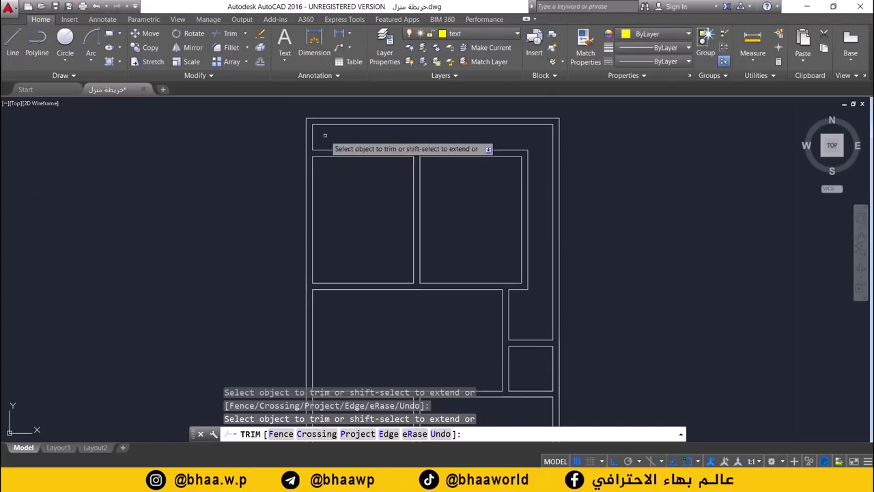
key("Escape")
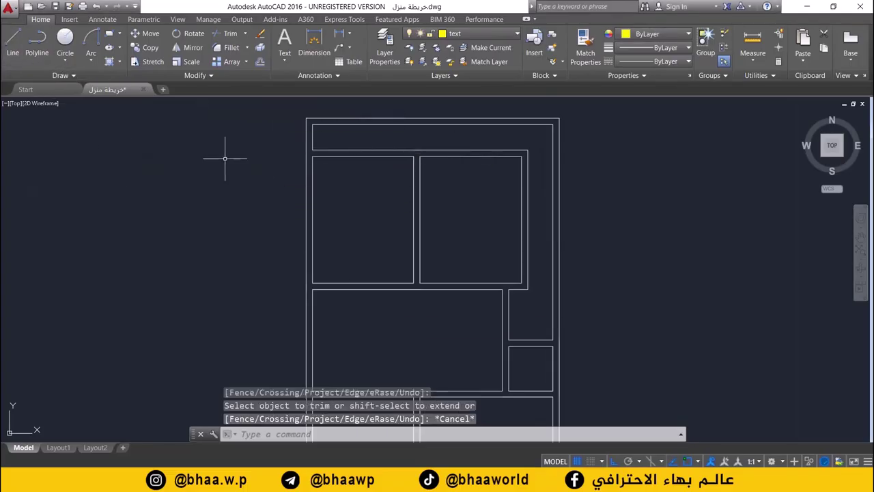
Step: Offset the left line of the top strip 1.5 to the right
left_click(261, 62)
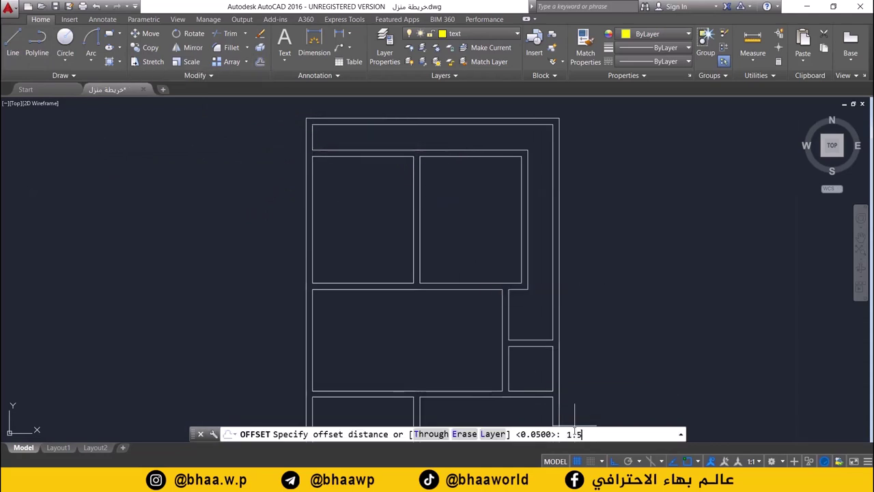
key("Return")
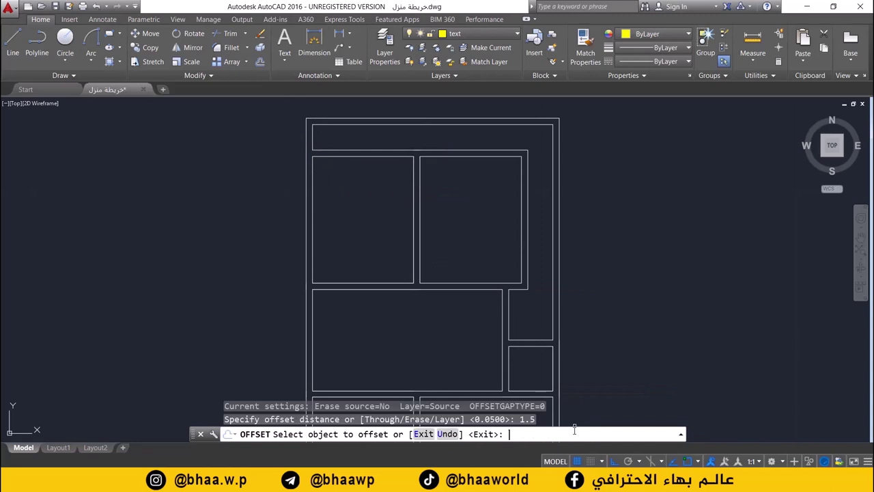
left_click(313, 138)
left_click(327, 134)
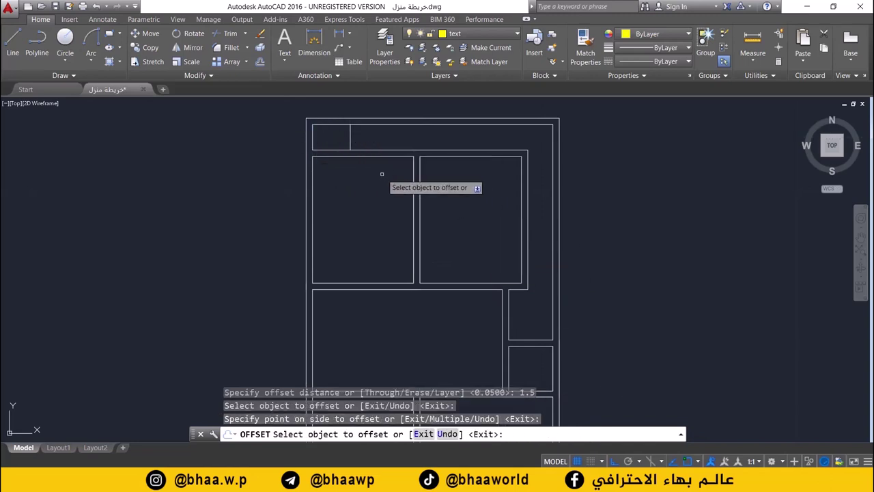
Step: Offset the new line 0.25 into a double wall and trim the strip line between them
left_click(259, 62)
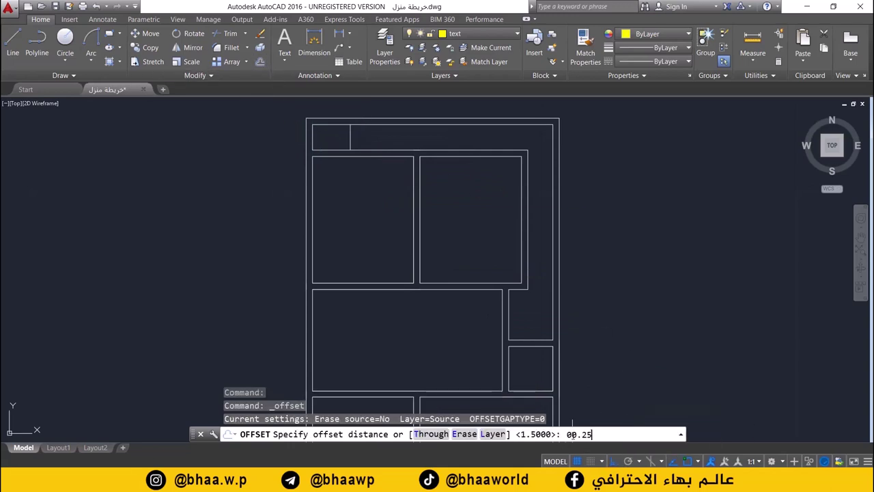
key("Return")
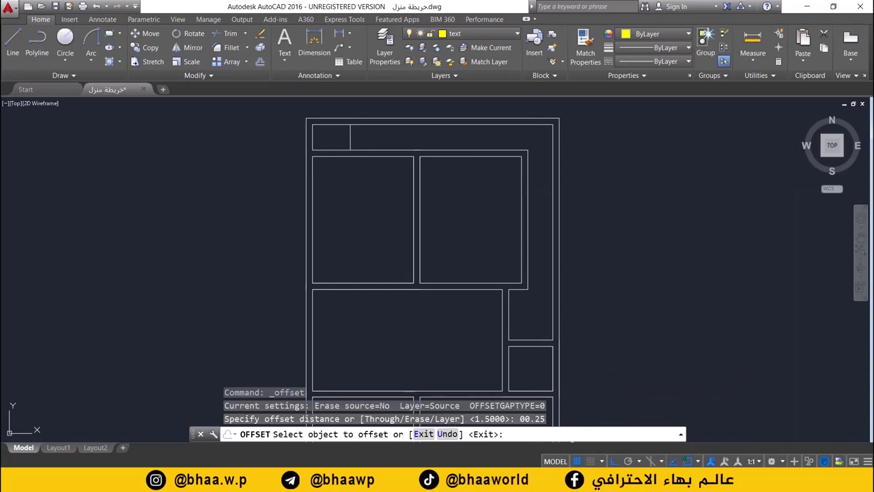
left_click(350, 127)
left_click(360, 121)
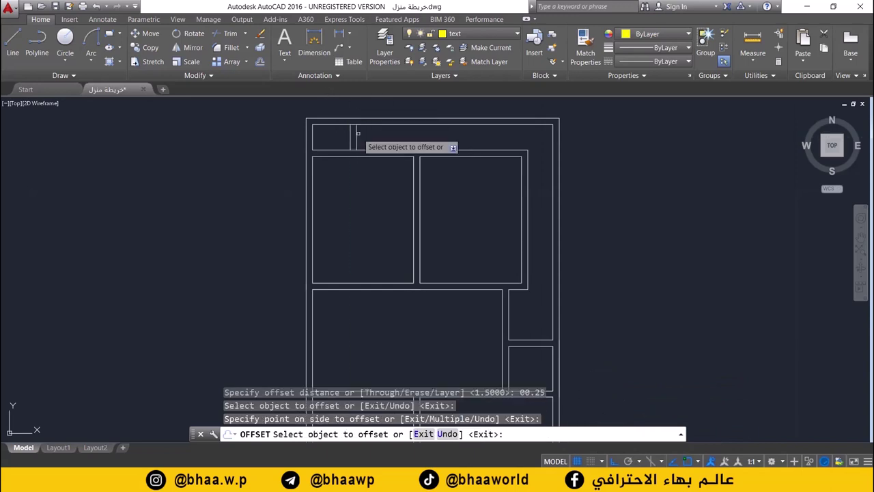
left_click(229, 33)
key("Return")
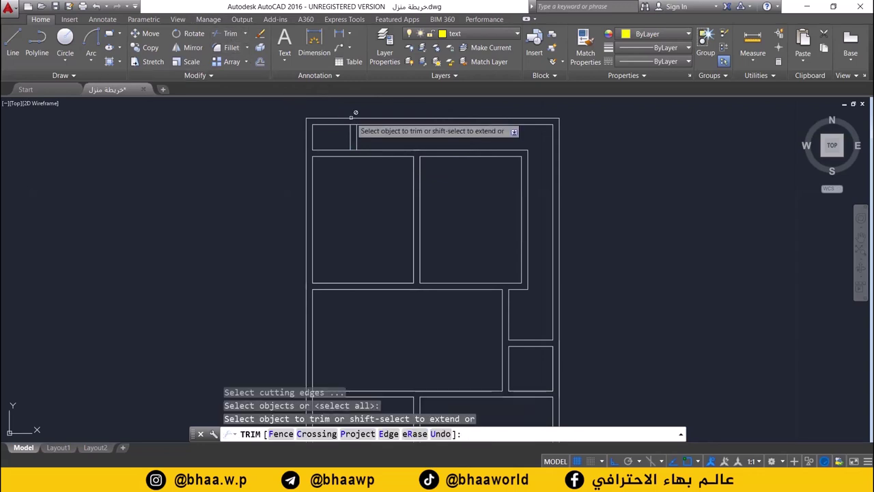
left_click(353, 124)
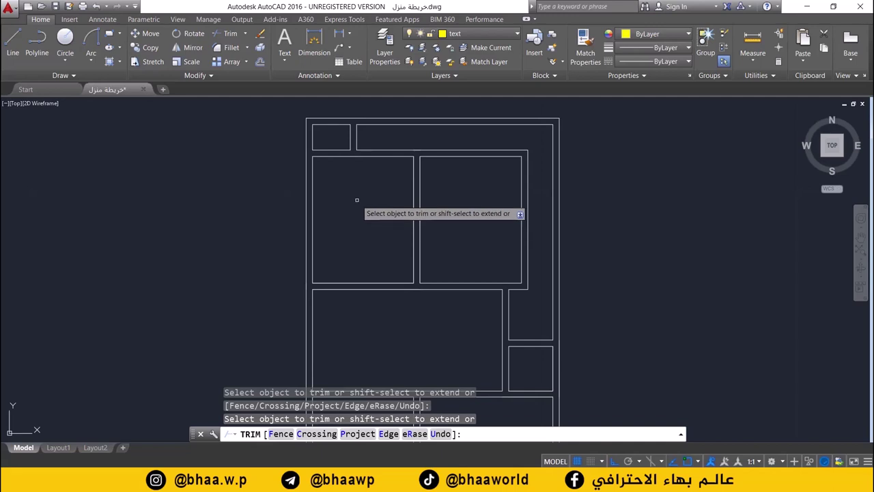
key("Escape")
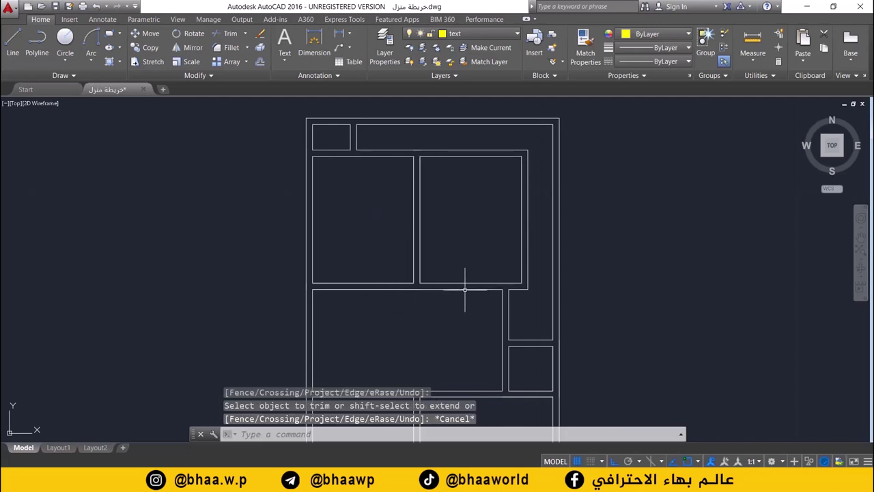
Step: Zoom and pan until the corridor T-junction between the top rooms fills the view
scroll(429, 304, "up", 6)
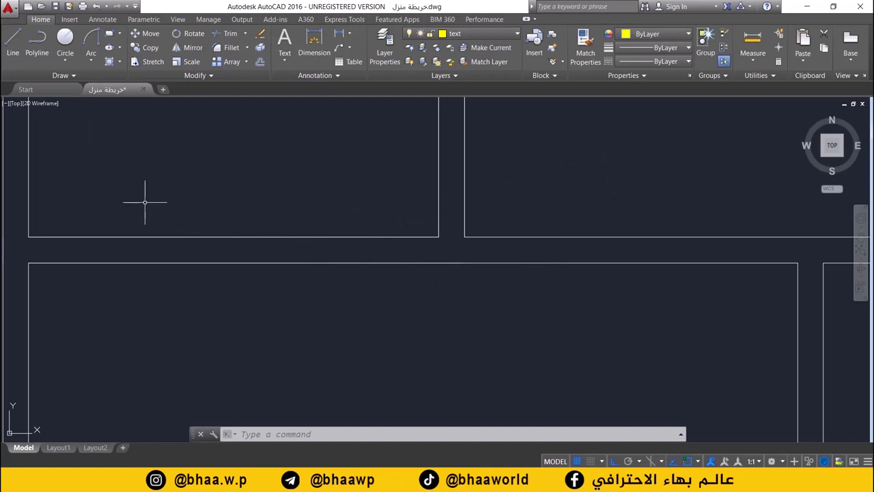
scroll(145, 202, "down", 5)
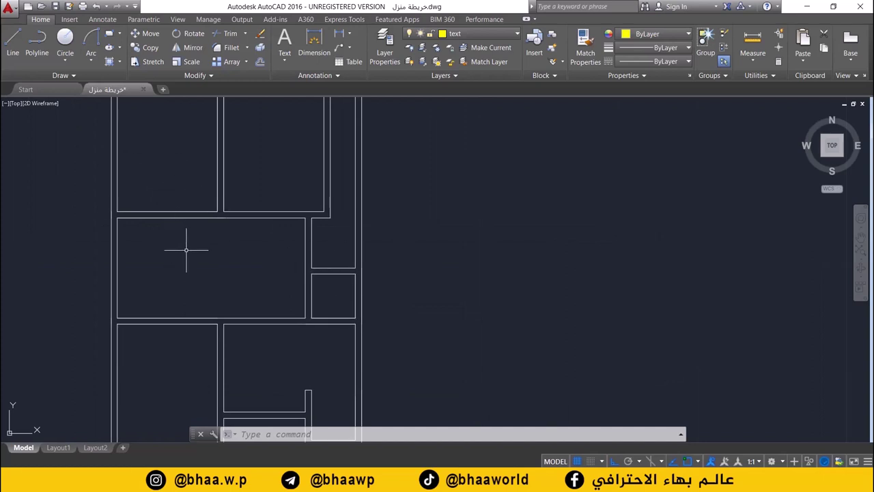
scroll(191, 266, "up", 2)
scroll(178, 256, "up", 2)
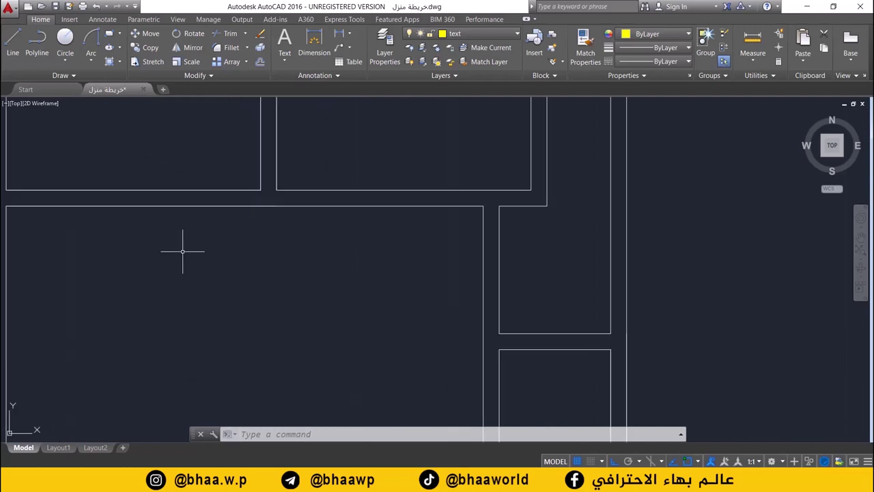
scroll(185, 245, "up", 1)
scroll(189, 237, "down", 1)
scroll(209, 212, "down", 2)
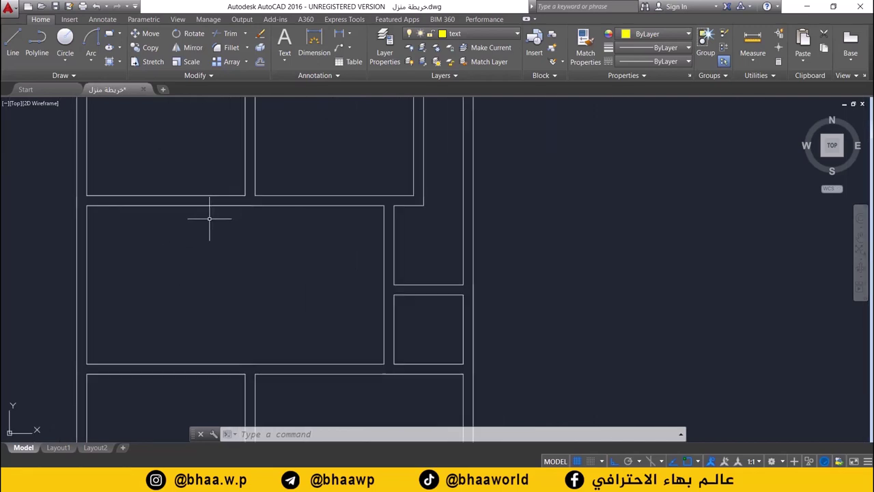
middle_click_drag(210, 218, 236, 257)
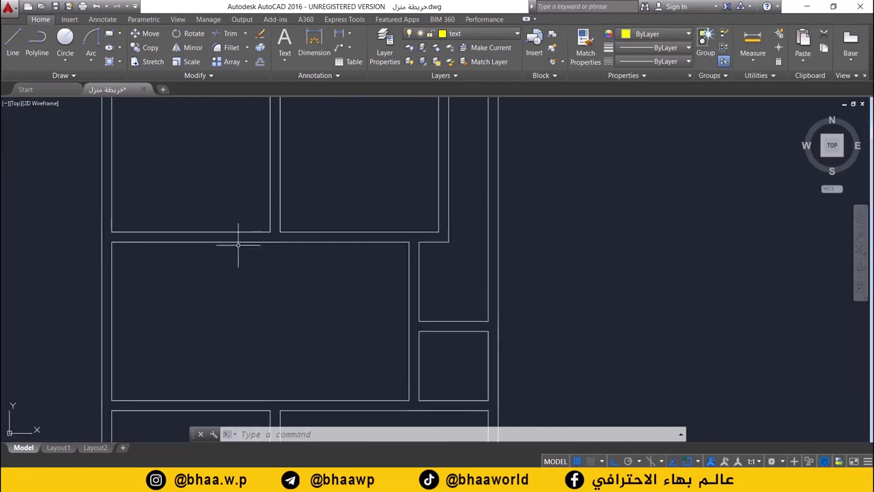
scroll(238, 244, "up", 1)
scroll(228, 254, "up", 1)
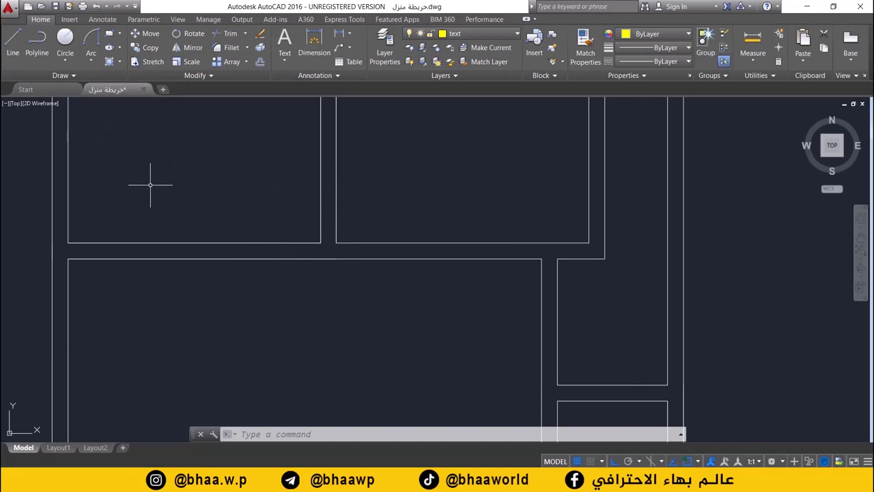
scroll(223, 236, "up", 3)
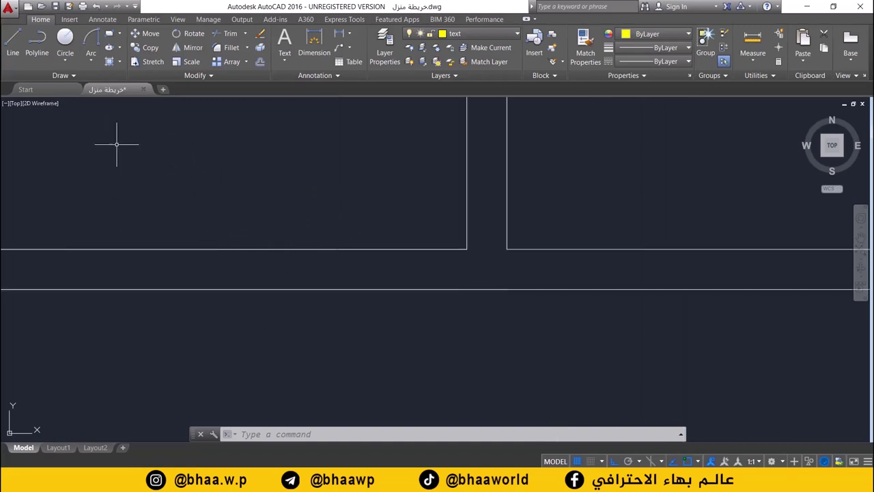
left_click(17, 47)
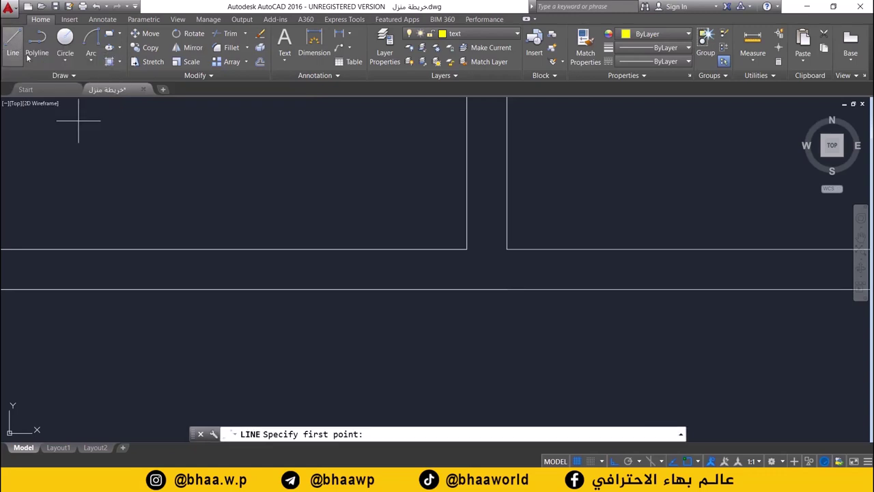
left_click(467, 250)
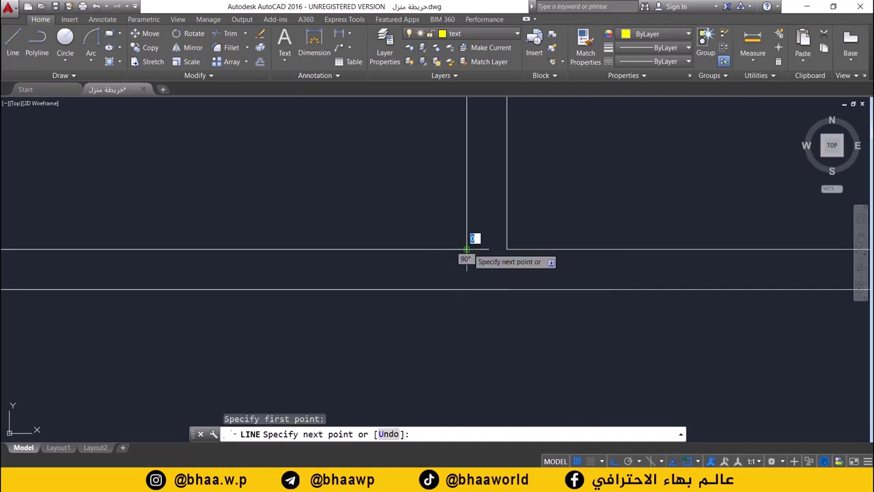
left_click(466, 290)
key("Return")
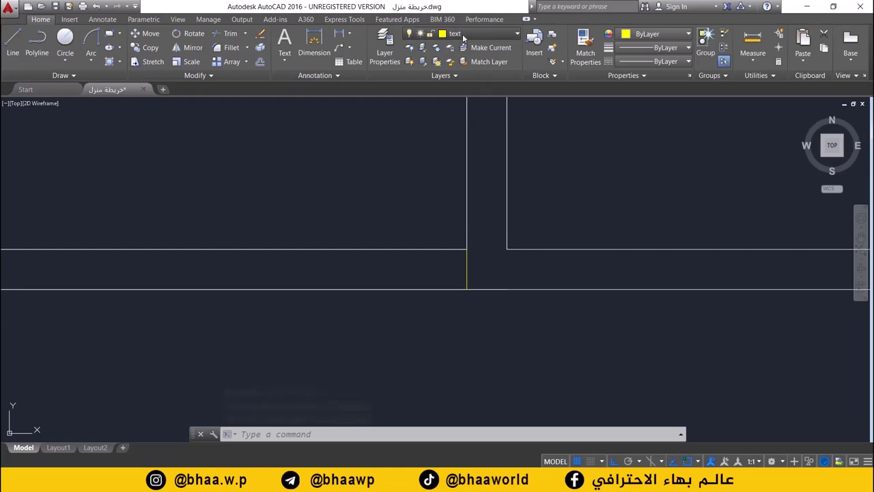
left_click(456, 33)
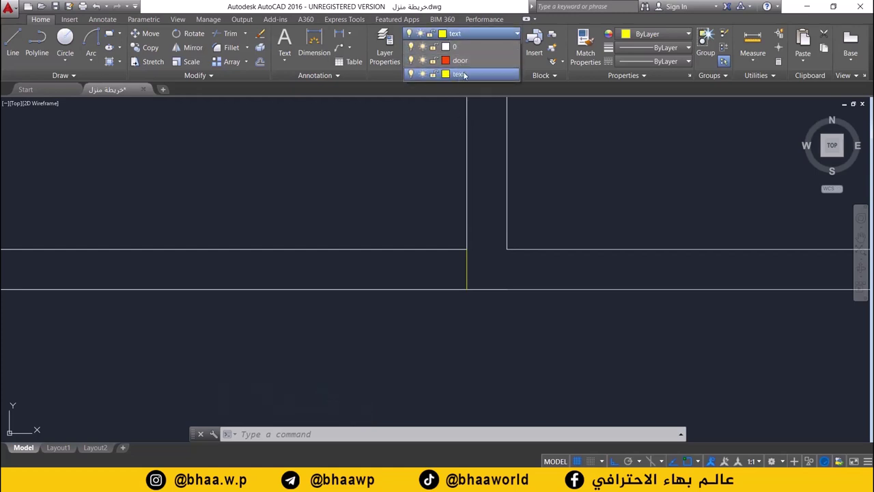
left_click(468, 272)
key("Delete")
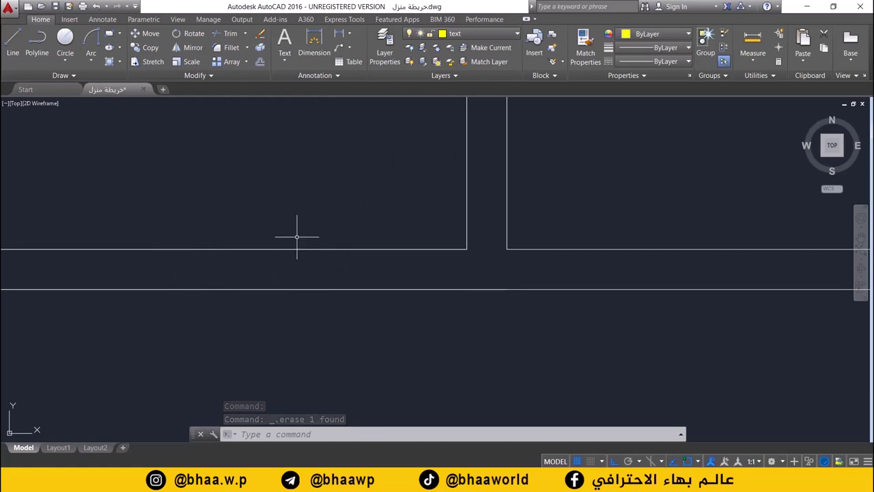
Step: Set layer 0's colour to white (7)
left_click(481, 32)
left_click(446, 46)
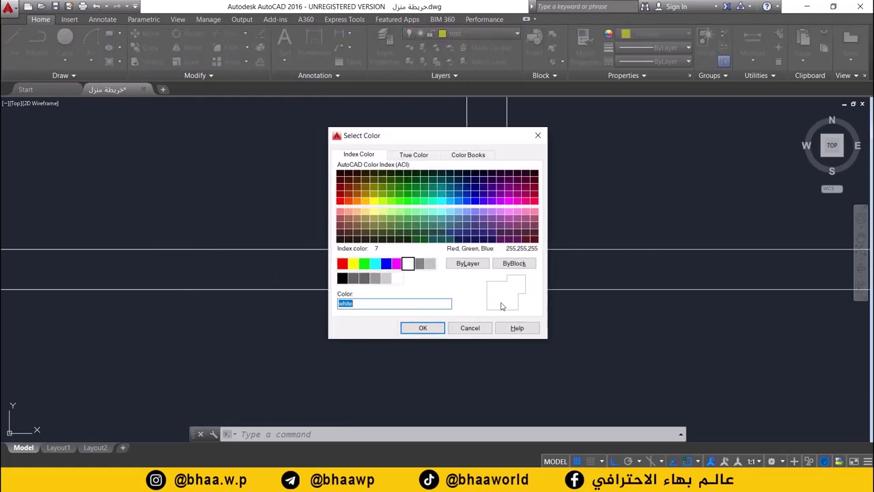
left_click(423, 328)
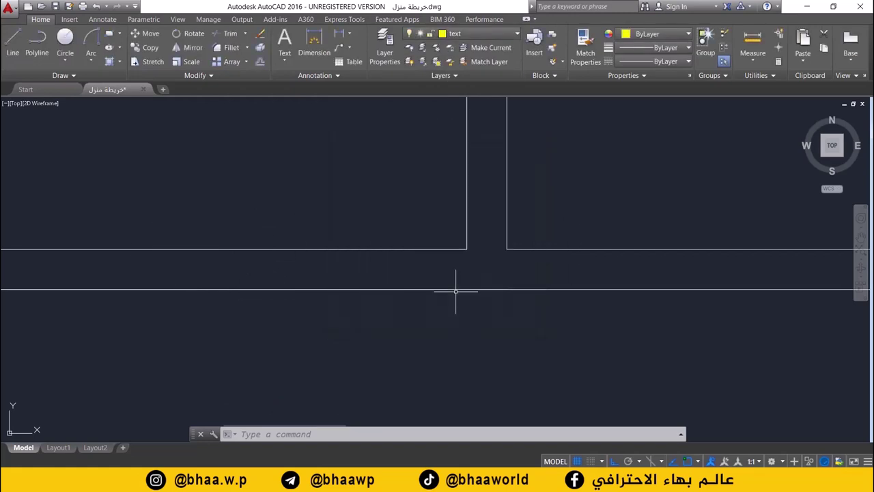
Step: Draw a short line down from the wall corner, then erase it as a stray
left_click(17, 41)
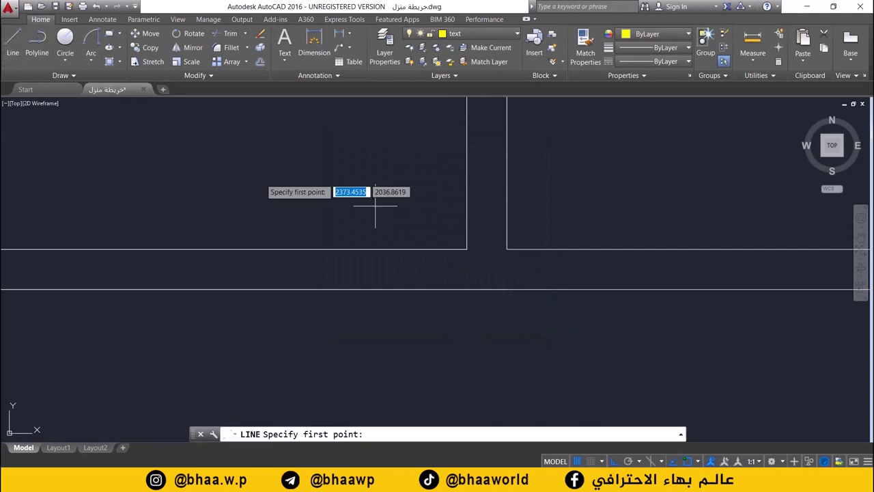
left_click(466, 250)
left_click(466, 290)
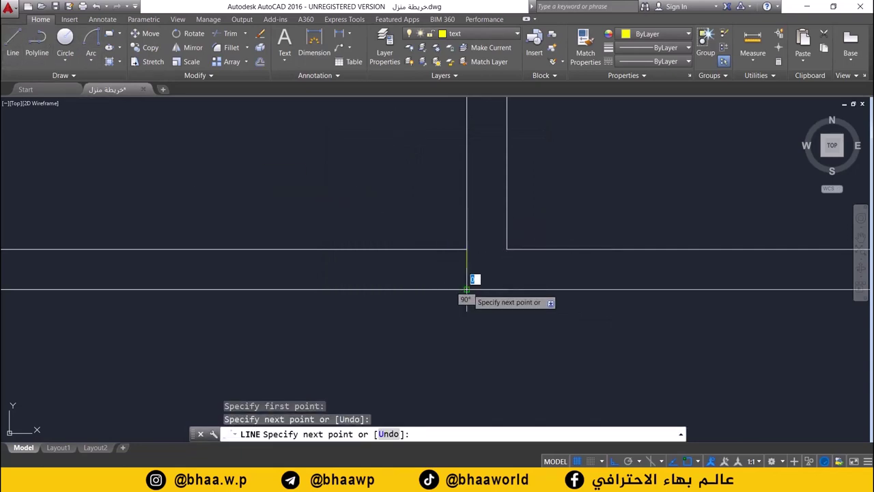
key("Escape")
mouse_move(478, 295)
left_mouse_down()
mouse_move(425, 205)
mouse_move(425, 184)
left_mouse_up()
key("Delete")
Step: Make layer 0 current and start a new line at the corridor wall corner
left_click(17, 41)
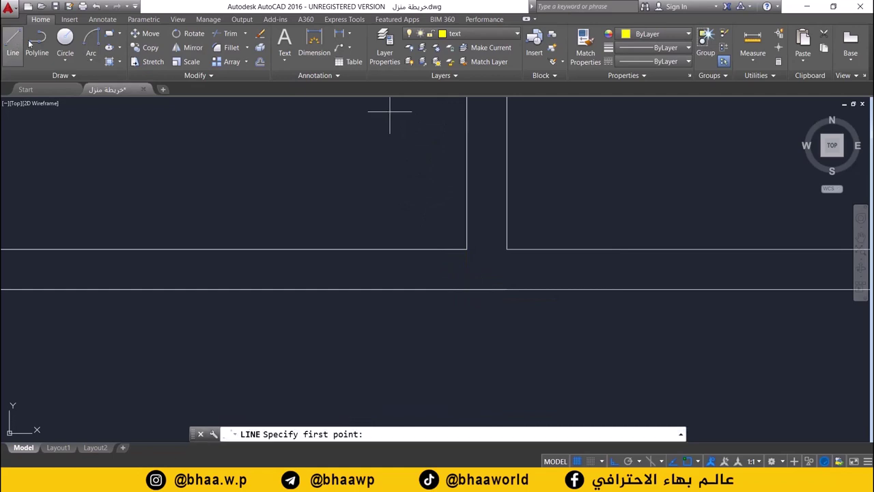
left_click(467, 34)
left_click(457, 46)
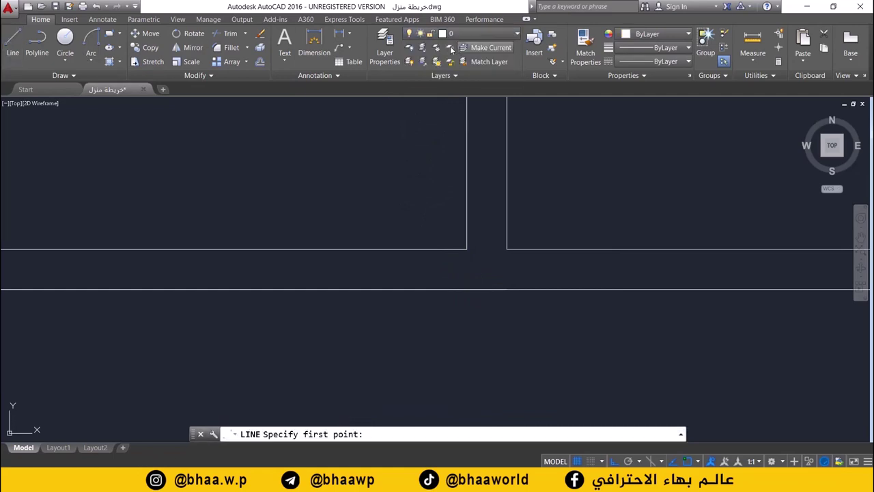
left_click(13, 41)
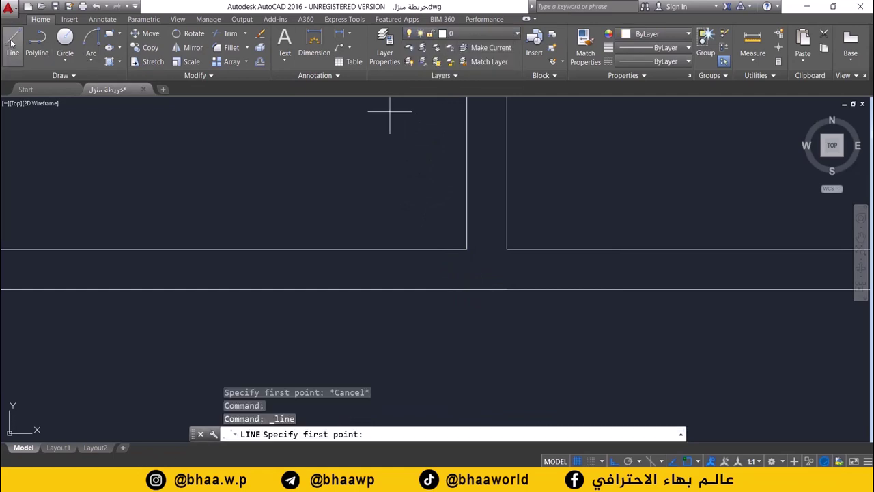
left_click(467, 250)
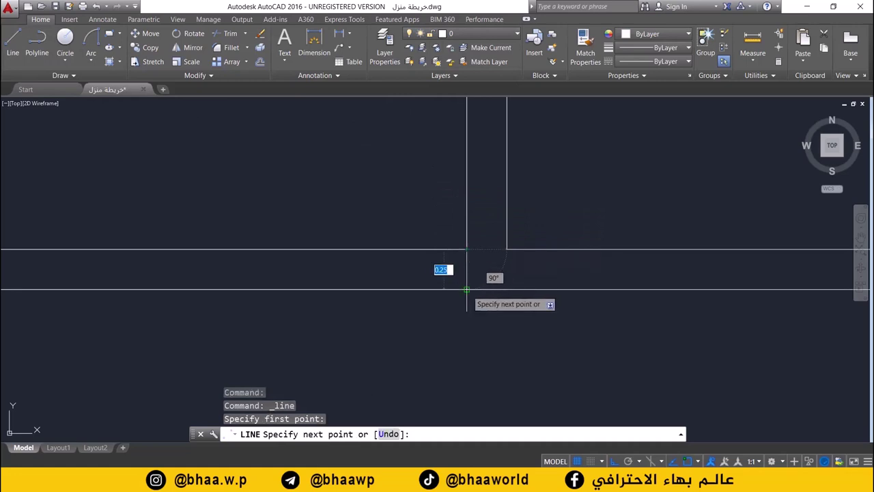
Step: Draw a line across the lower wall, offset it 0.25 left, and delete the original
left_click(468, 290)
key("Return")
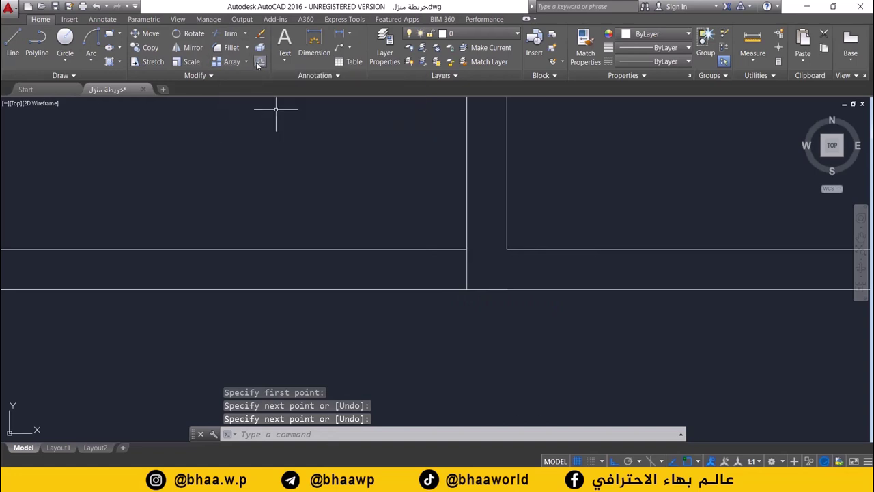
type("o")
key("Return")
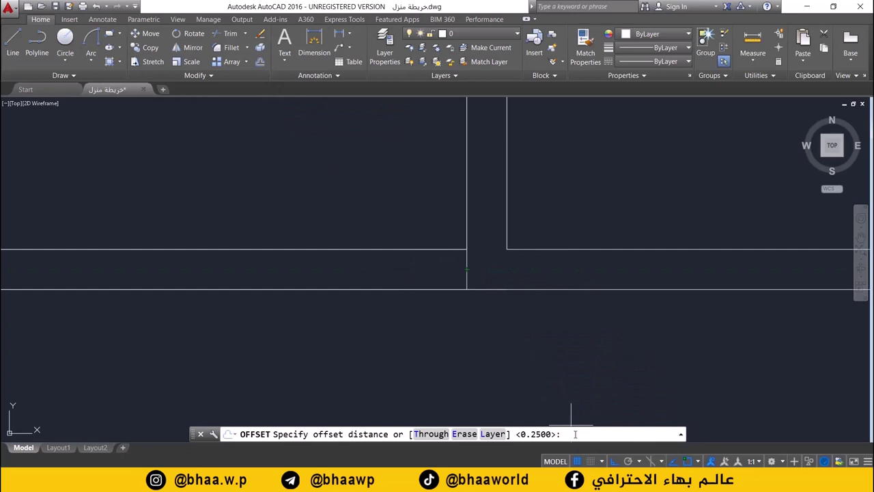
type("0.25")
key("Return")
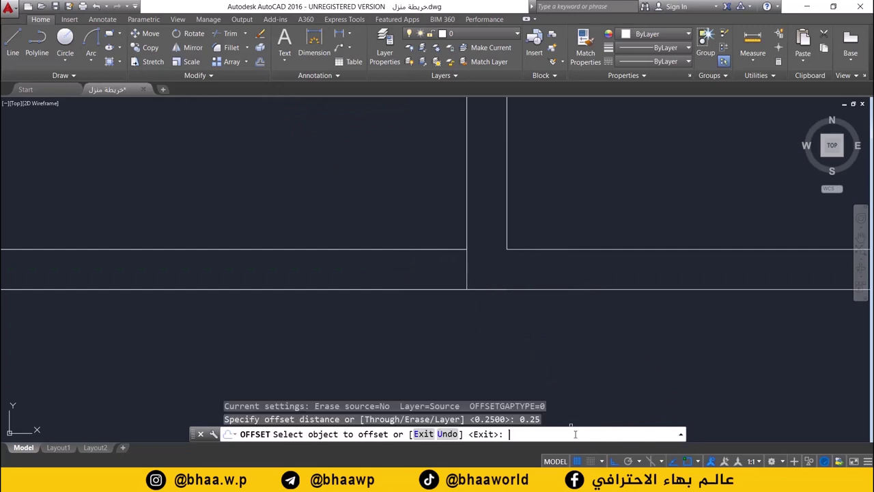
left_click(468, 264)
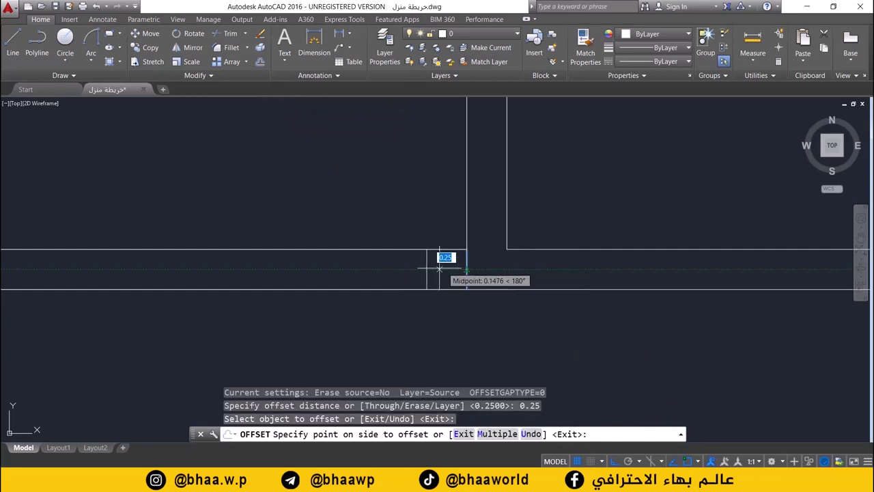
left_click(430, 272)
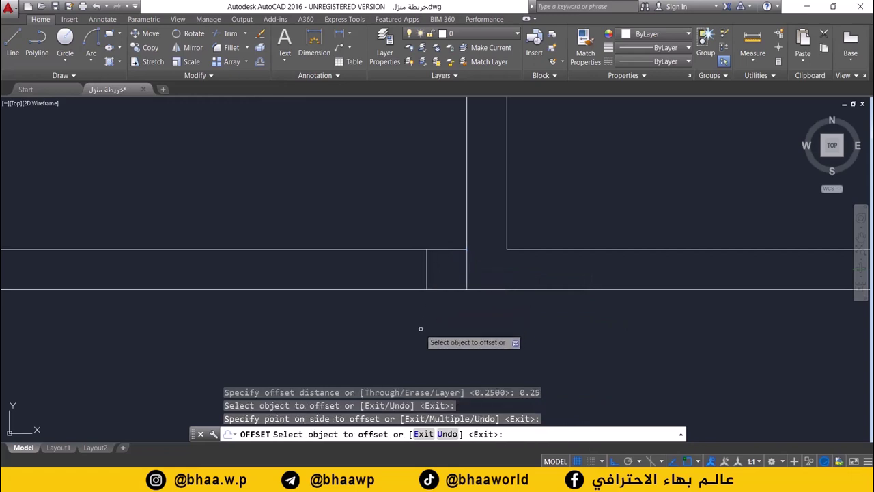
key("Escape")
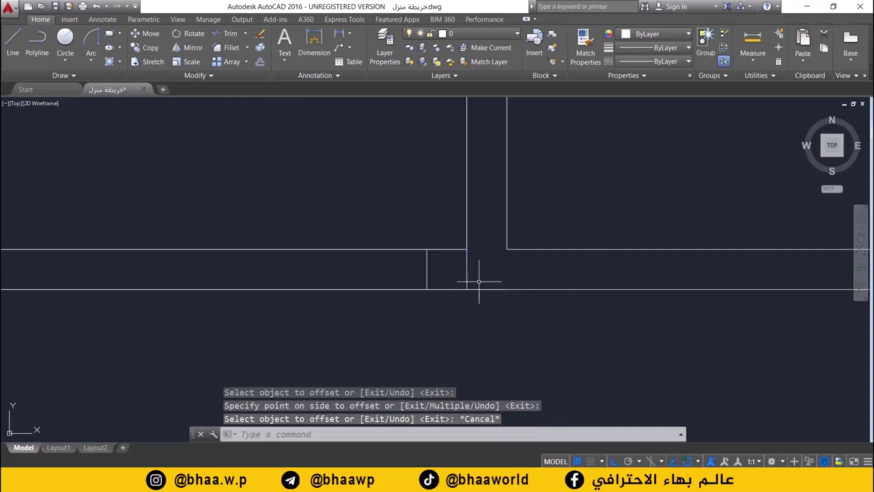
left_click(467, 266)
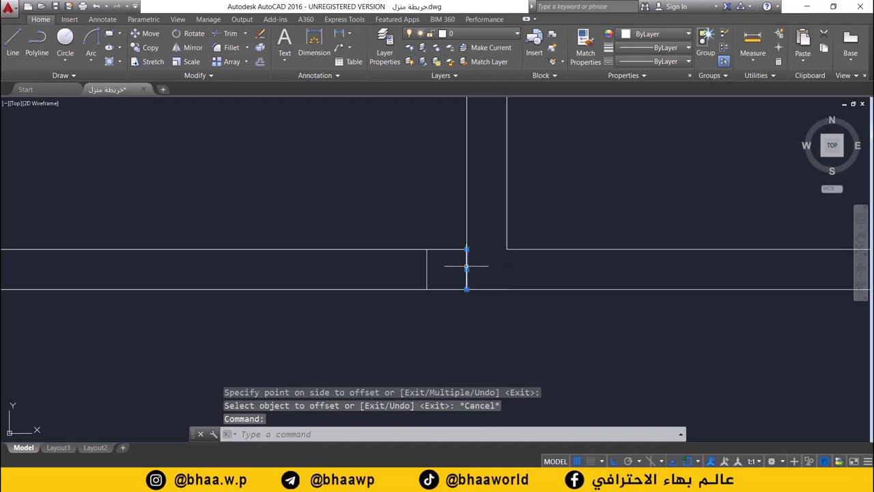
key("Delete")
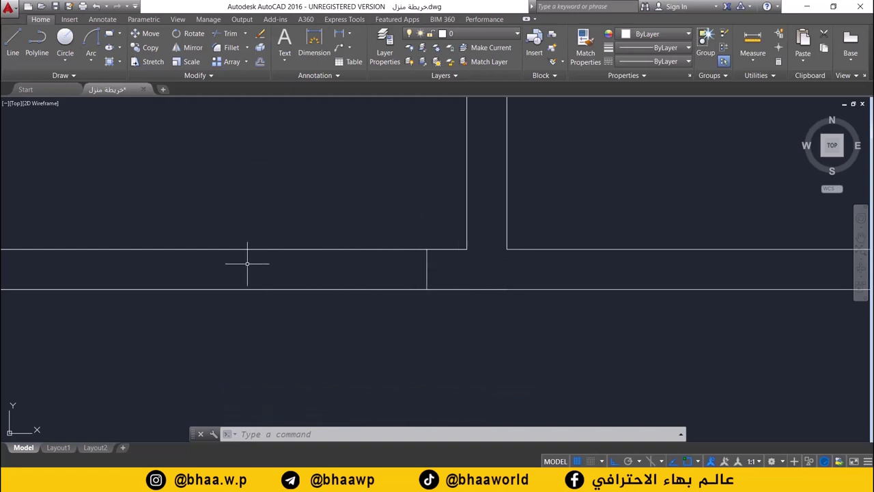
Step: Offset the short vertical cross line 1 unit to the left
left_click(260, 62)
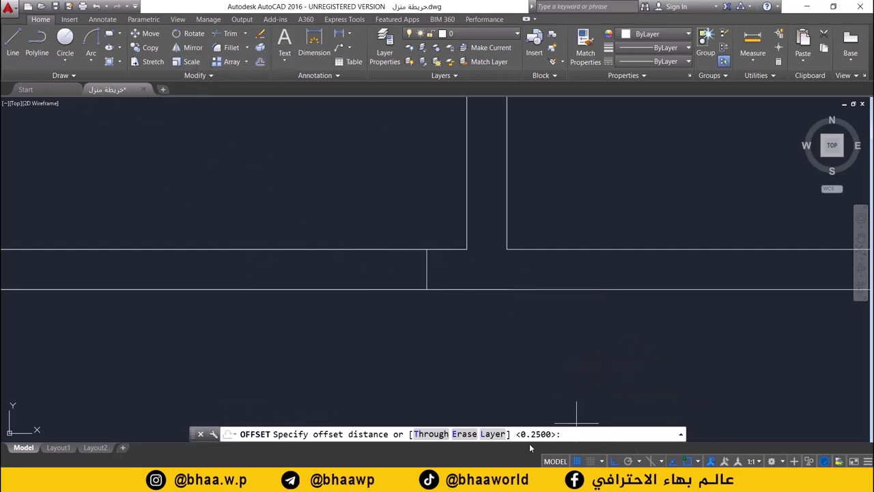
type("1")
key("Return")
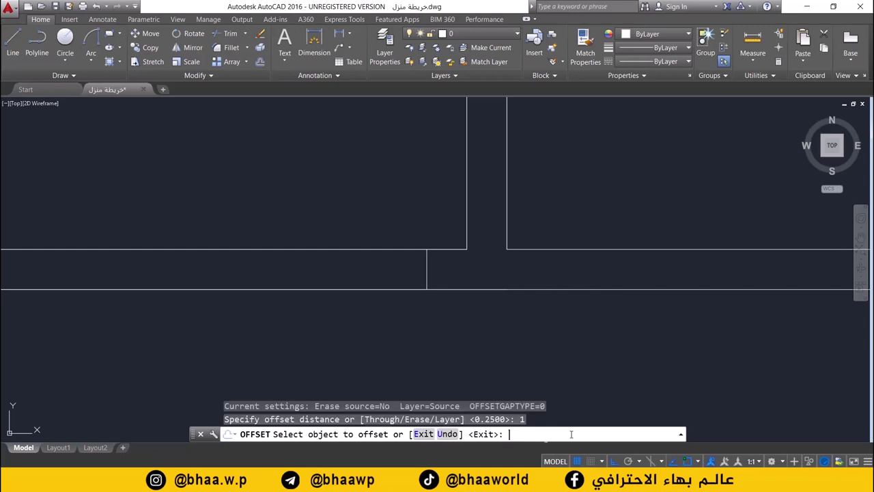
left_click(428, 261)
left_click(427, 261)
left_click(346, 272)
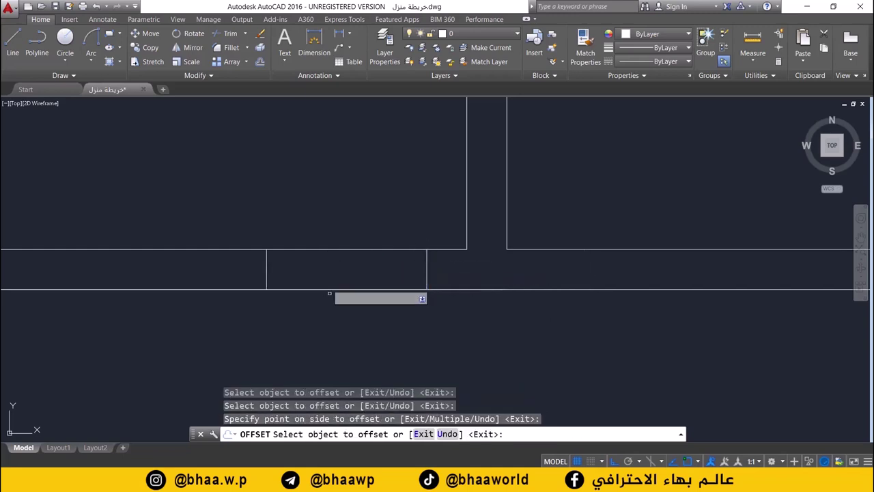
scroll(371, 308, "down", 3)
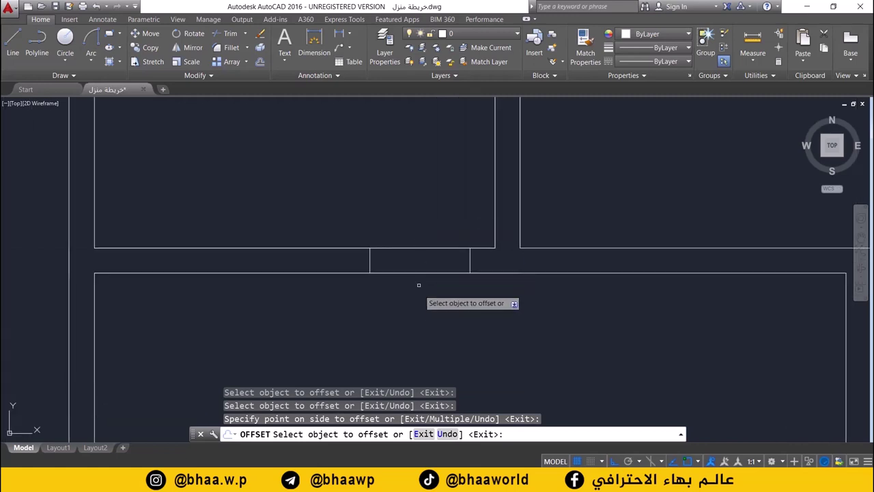
Step: Trim the wall segment between the two cross lines with a crossing window to open the door
left_click(230, 36)
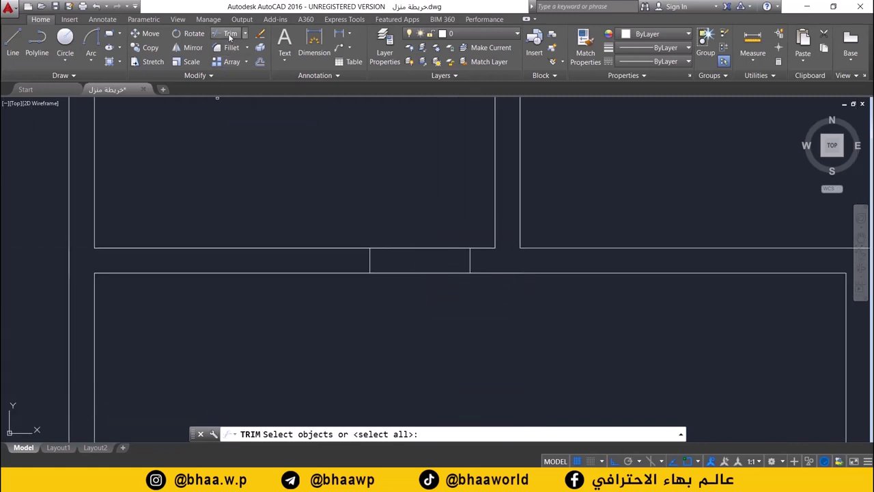
key("Return")
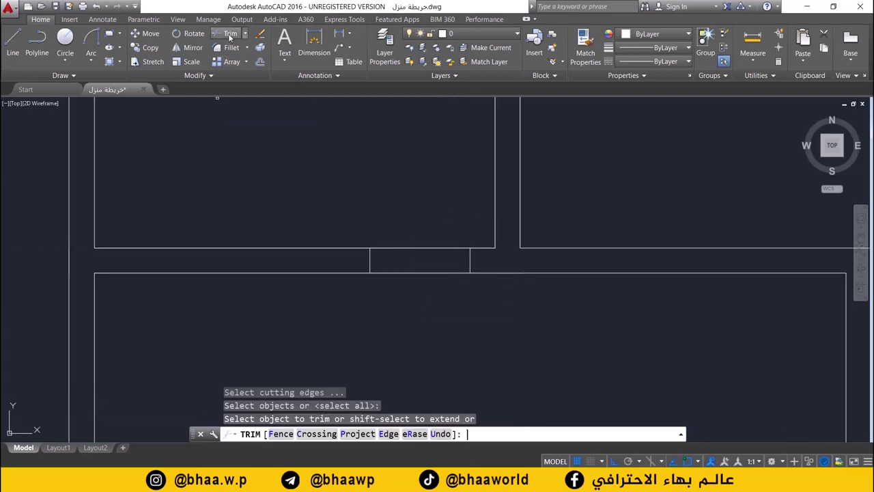
left_click(421, 229)
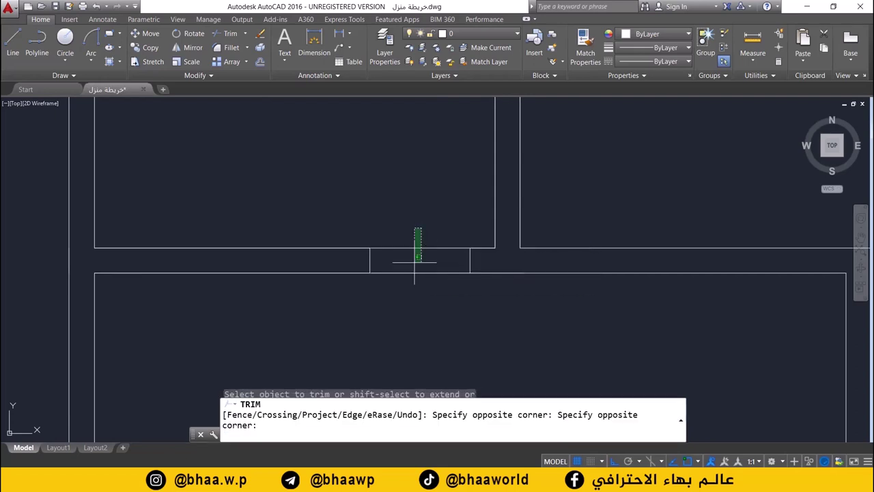
left_click(415, 261)
scroll(409, 321, "down", 2)
middle_click_drag(431, 298, 390, 296)
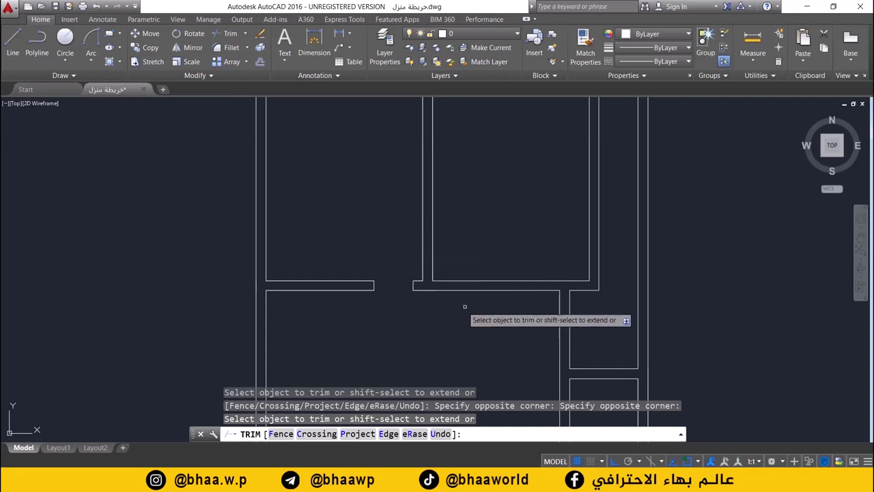
scroll(465, 307, "up", 4)
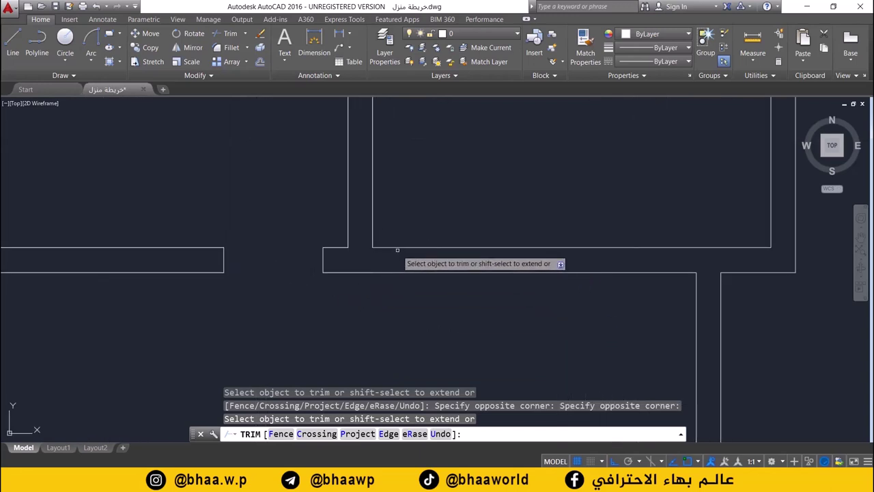
scroll(434, 281, "down", 2)
Step: Compare the new opening against the reference floor-plan image
key("alt+Tab")
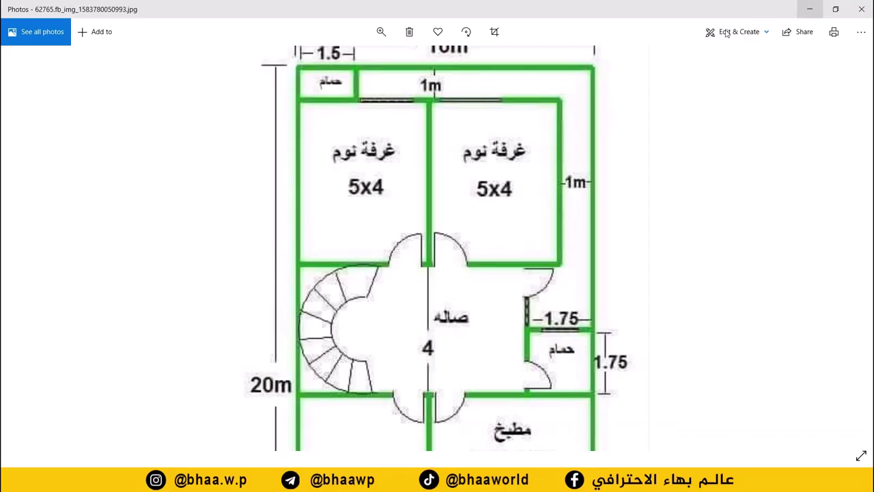
key("alt+Tab")
left_click(12, 43)
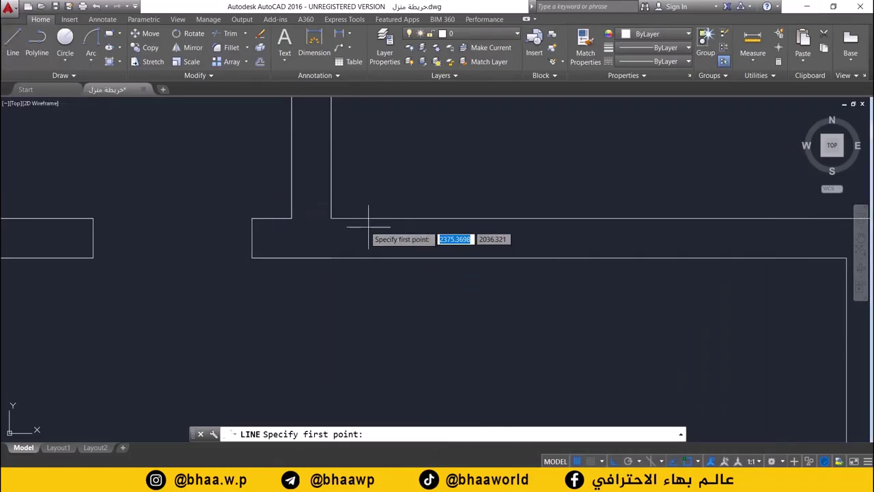
Step: Draw a vertical line at the wall corner and offset a copy 0.25 to the right
left_click(330, 218)
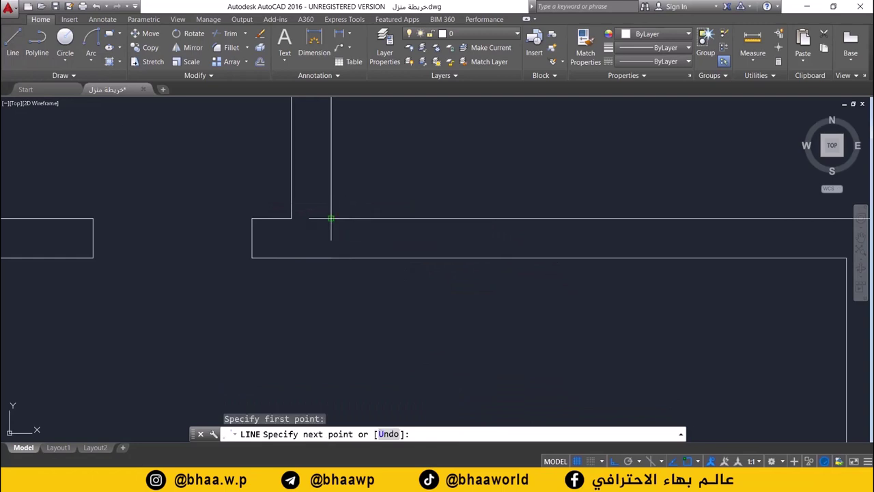
left_click(331, 258)
key("Return")
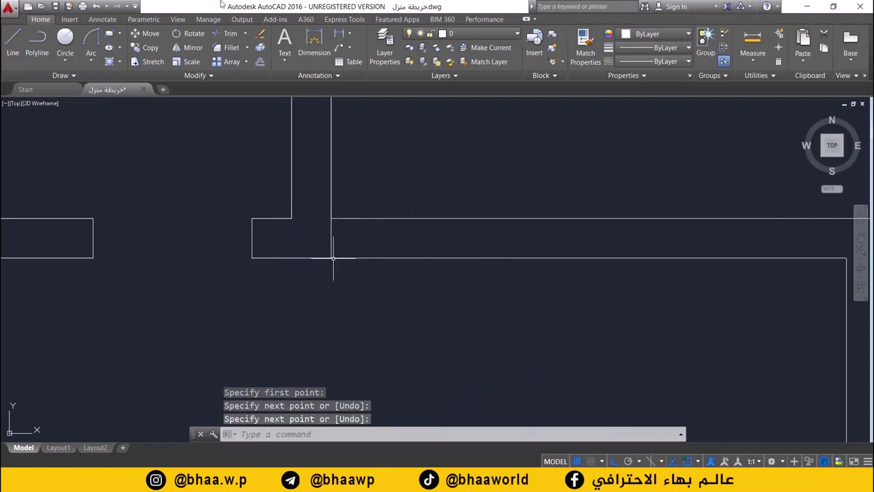
left_click(259, 62)
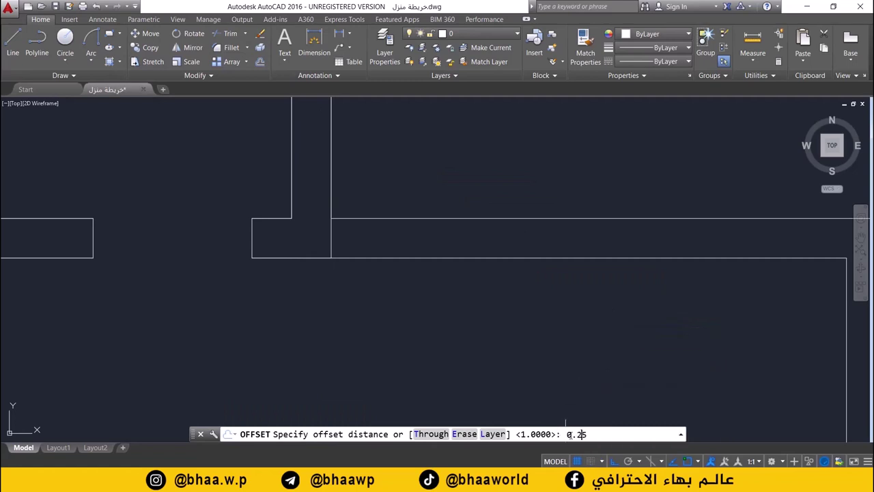
type("0.25")
key("Return")
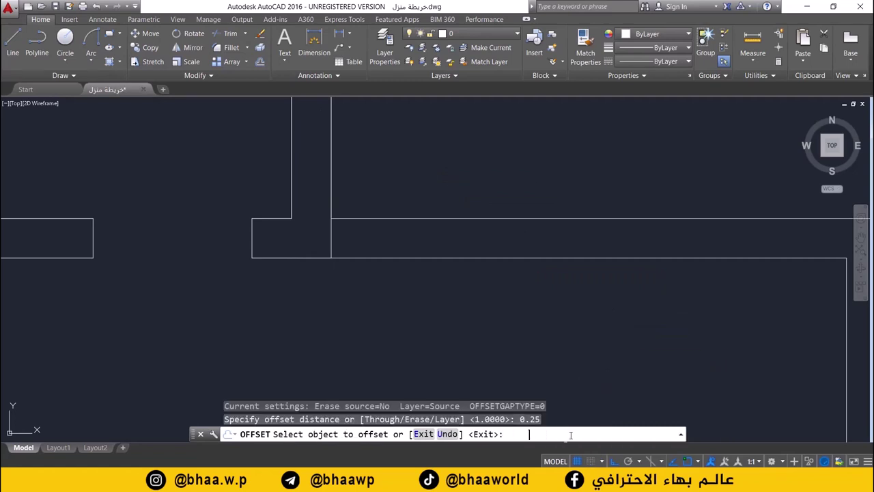
left_click(332, 245)
left_click(375, 246)
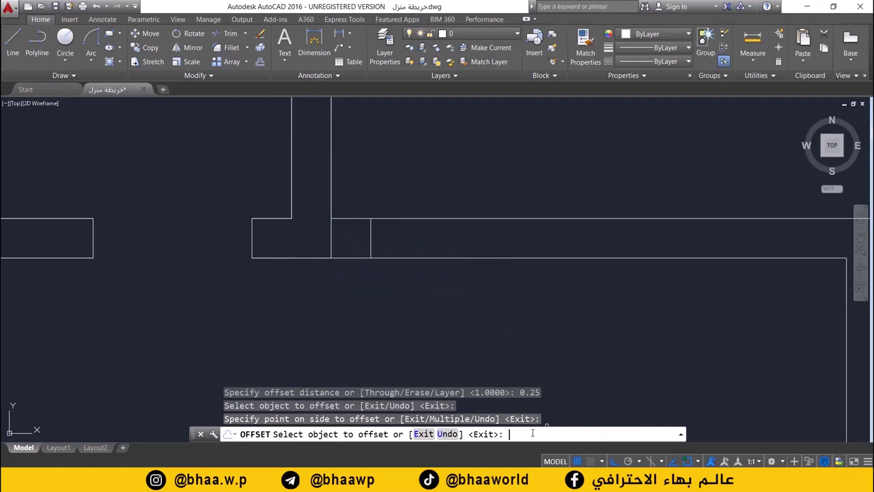
Step: Offset the 0.25 line another 1 unit right to mark the door opening
left_click(260, 48)
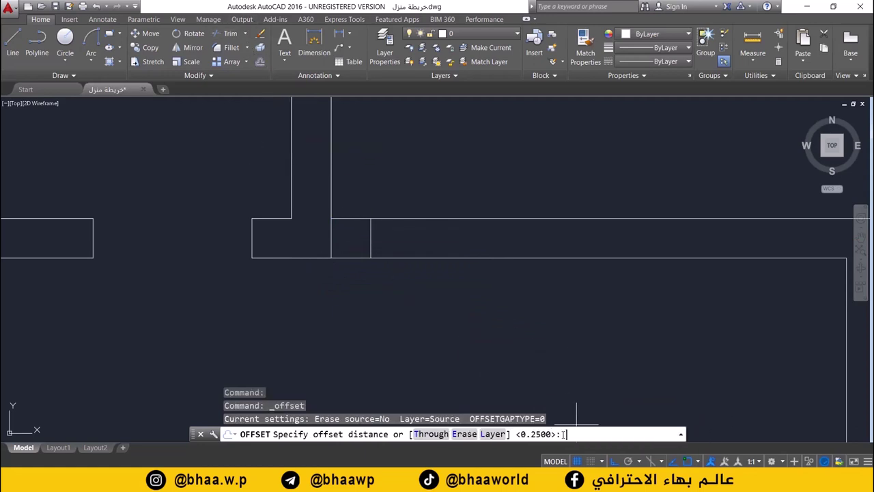
type("1")
key("Return")
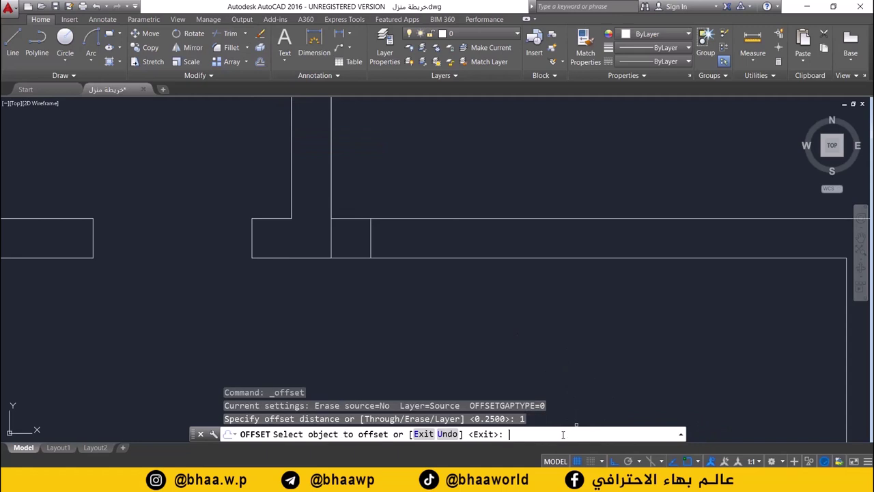
left_click(370, 231)
left_click(479, 251)
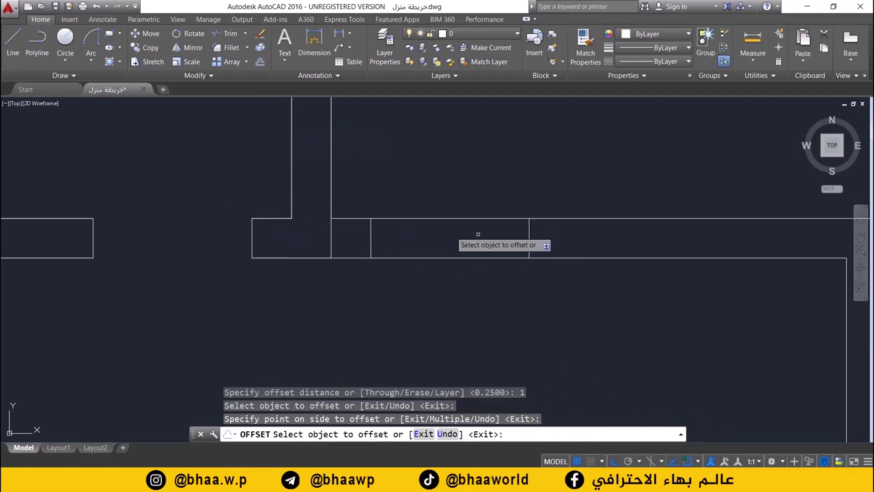
Step: Erase the temporary vertical line at the corner
key("Escape")
left_click(333, 234)
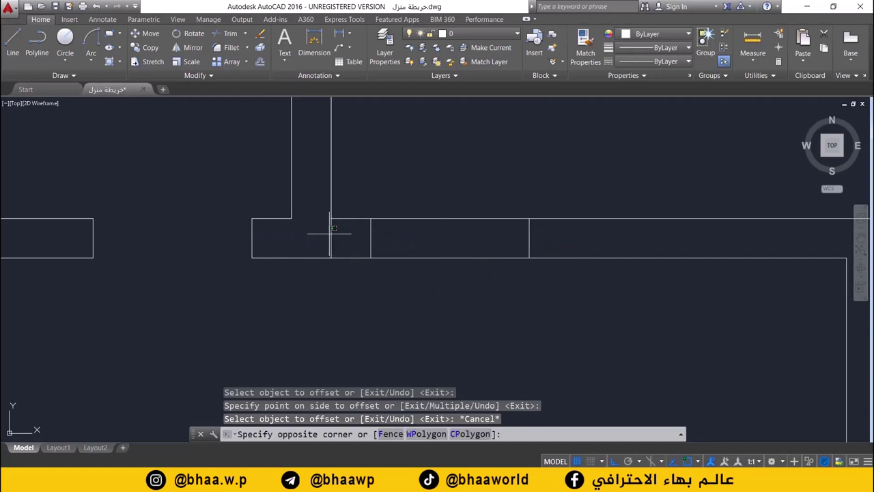
left_click_drag(342, 238, 330, 238)
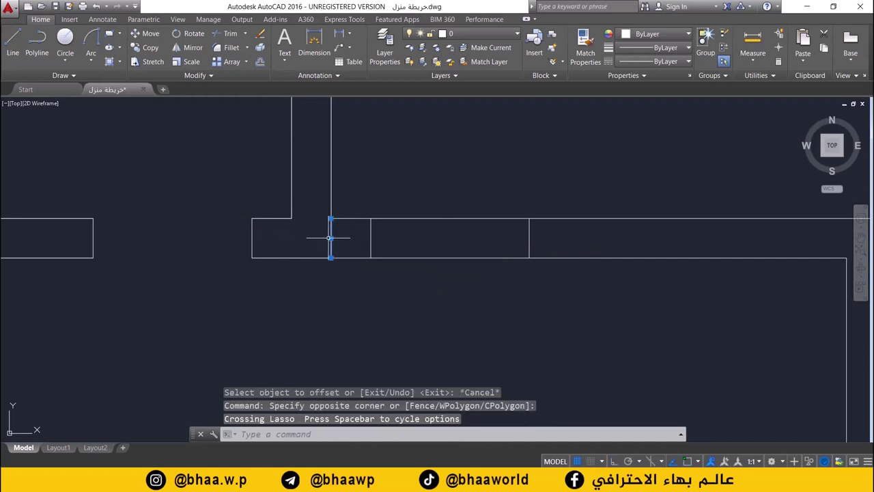
key("Delete")
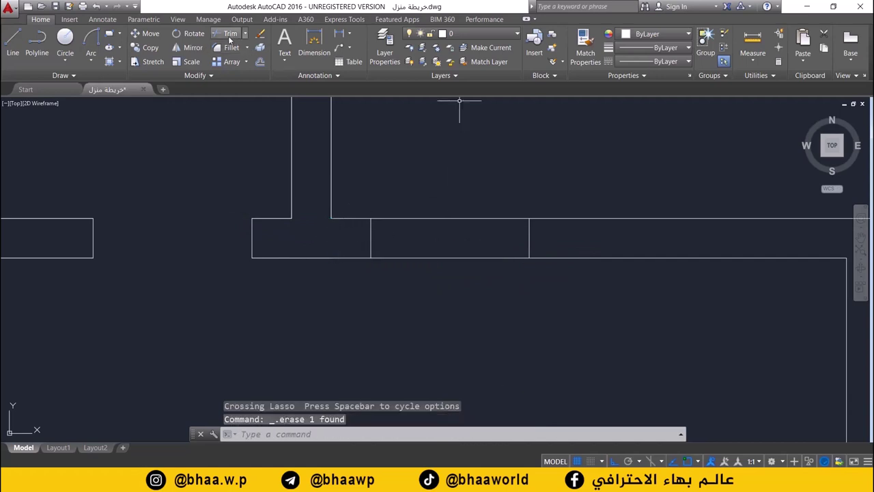
Step: Trim the lower double wall between the two marker lines, then pan toward the bedroom walls
left_click(230, 32)
left_click(482, 186)
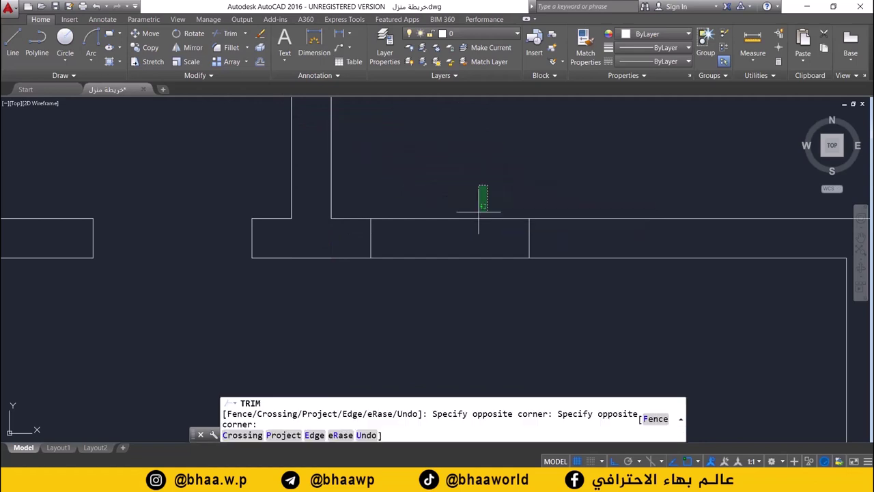
left_click(464, 314)
scroll(432, 313, "down", 5)
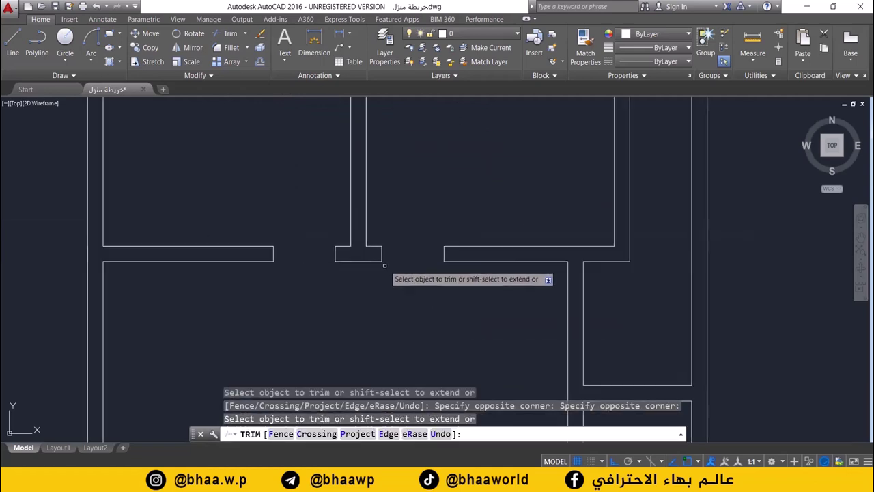
scroll(474, 233, "down", 4)
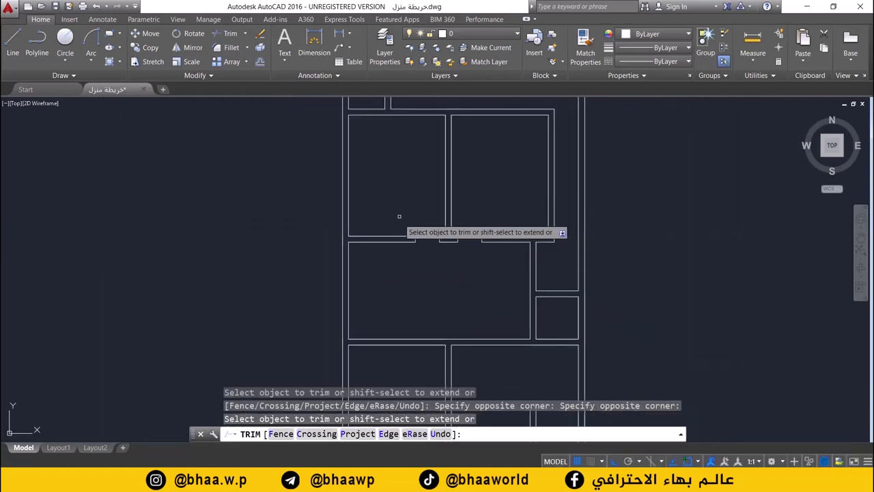
middle_click_drag(431, 243, 418, 288)
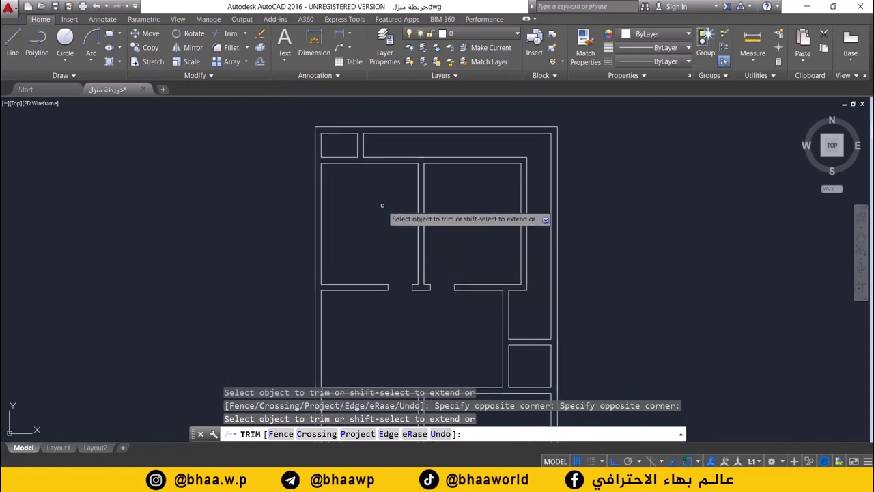
scroll(413, 225, "up", 3)
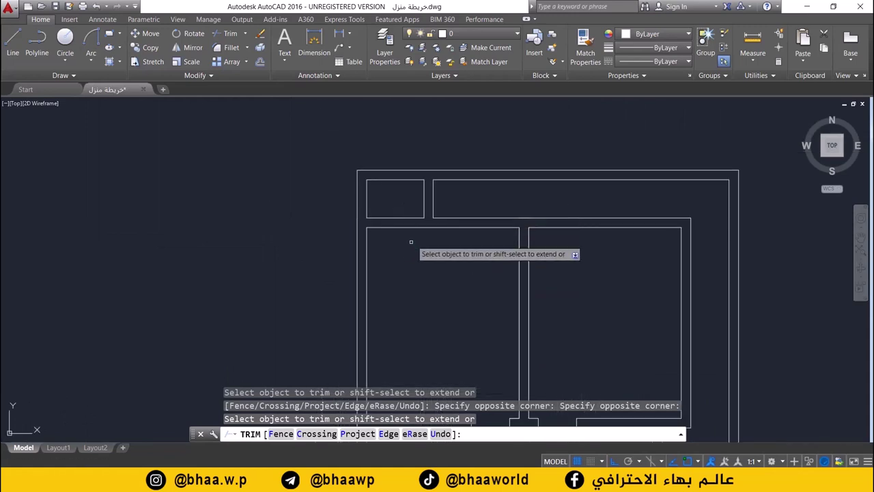
scroll(412, 235, "up", 4)
middle_click_drag(412, 235, 406, 286)
scroll(406, 286, "up", 3)
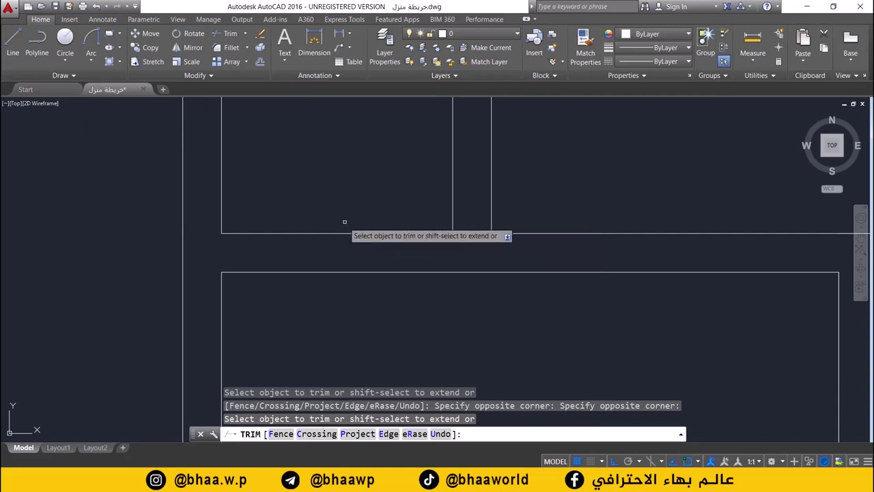
Step: Draw a short vertical line from the left bedroom's lower-right corner down to the hall wall
left_click(13, 44)
left_click(453, 233)
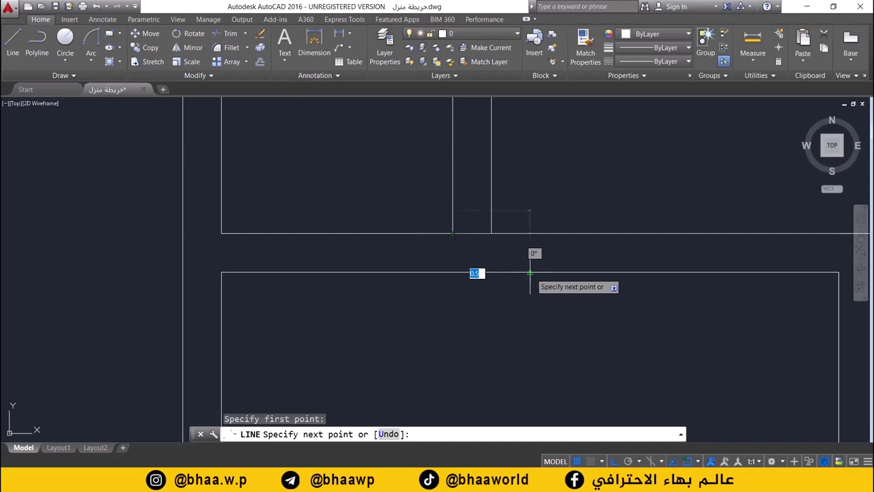
left_click(452, 272)
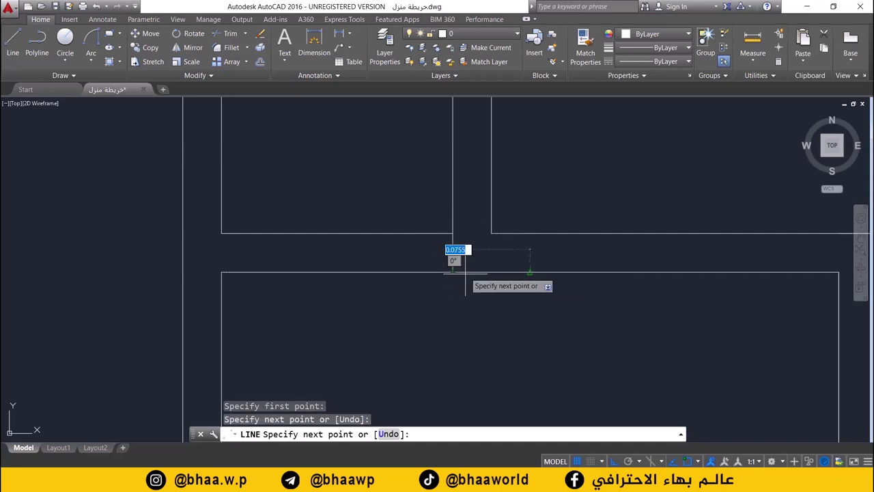
scroll(453, 270, "down", 4)
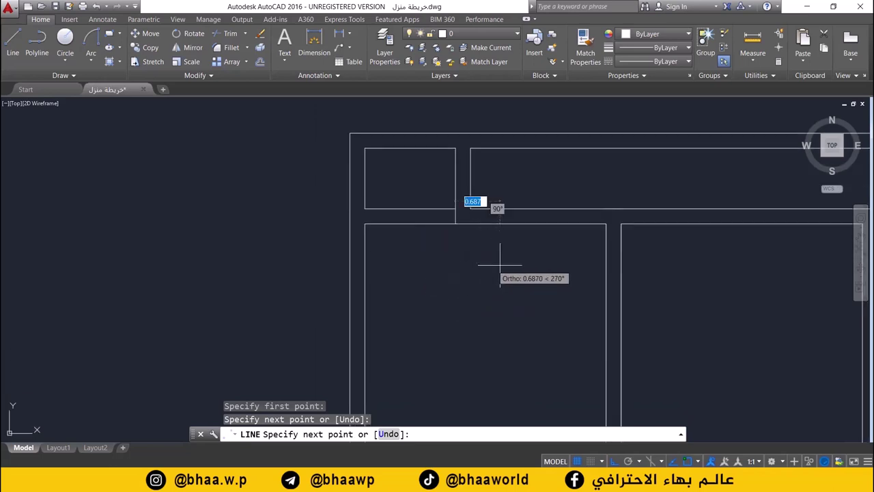
key("Escape")
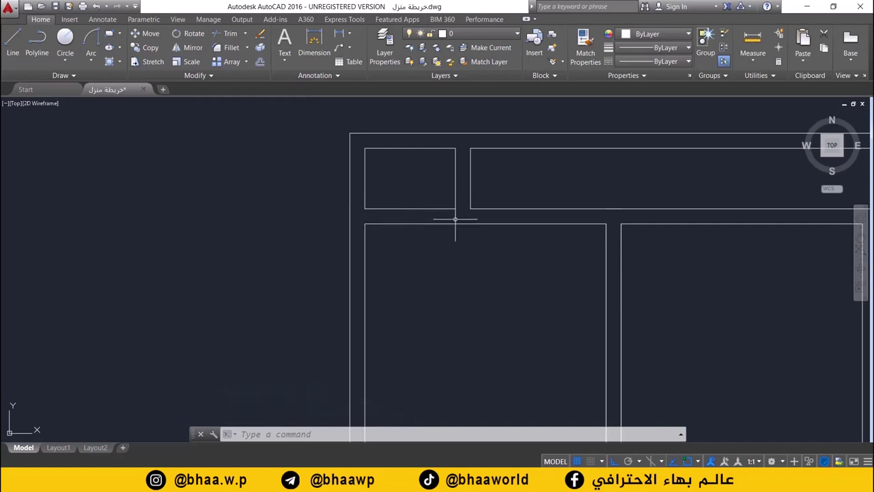
scroll(453, 215, "up", 4)
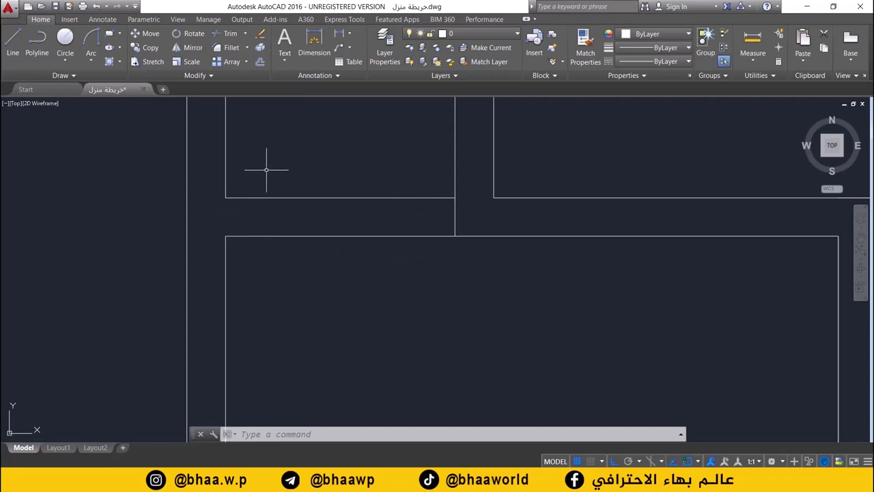
Step: Offset the vertical wall line 0.2 to the left as the first door jamb
scroll(408, 214, "up", 2)
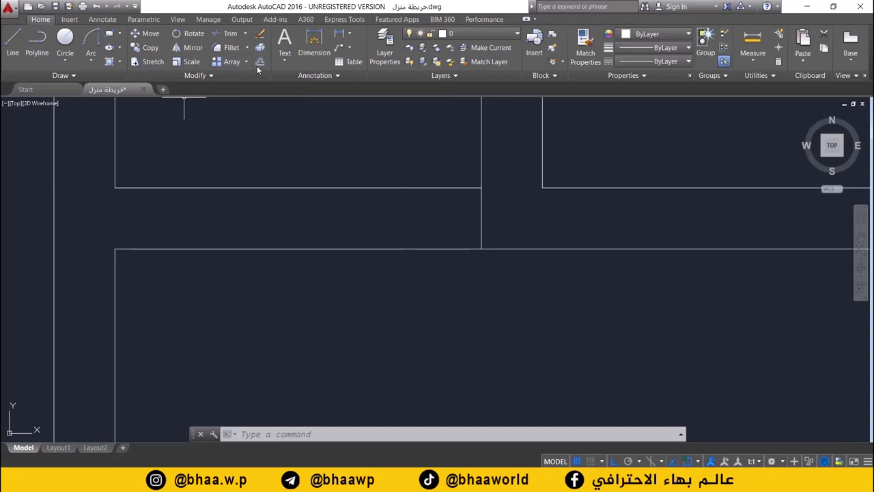
type("o")
key("Return")
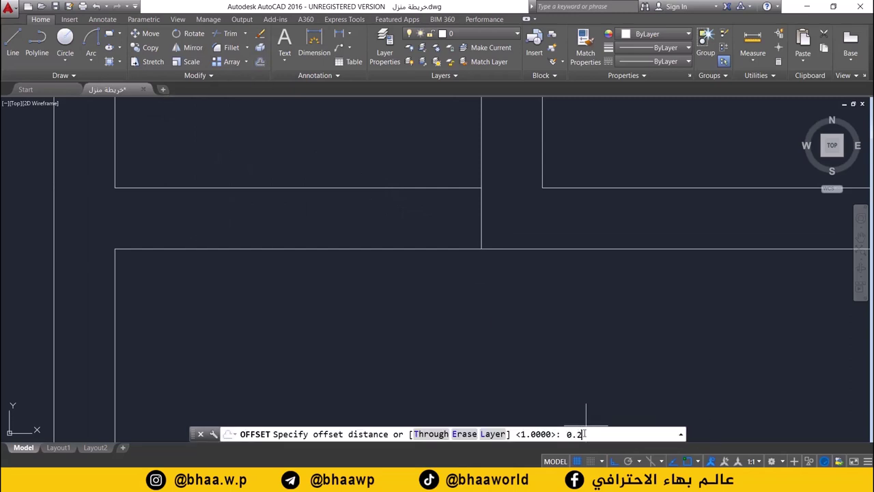
key("Return")
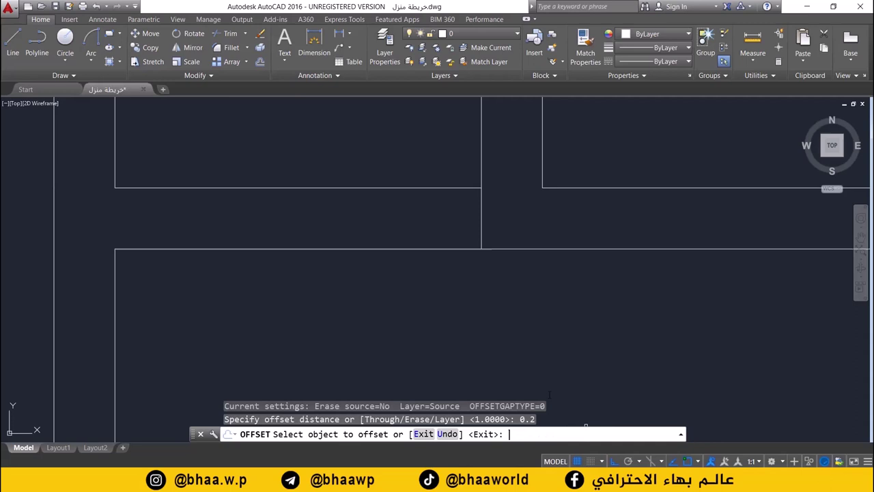
left_click(482, 213)
left_click(453, 209)
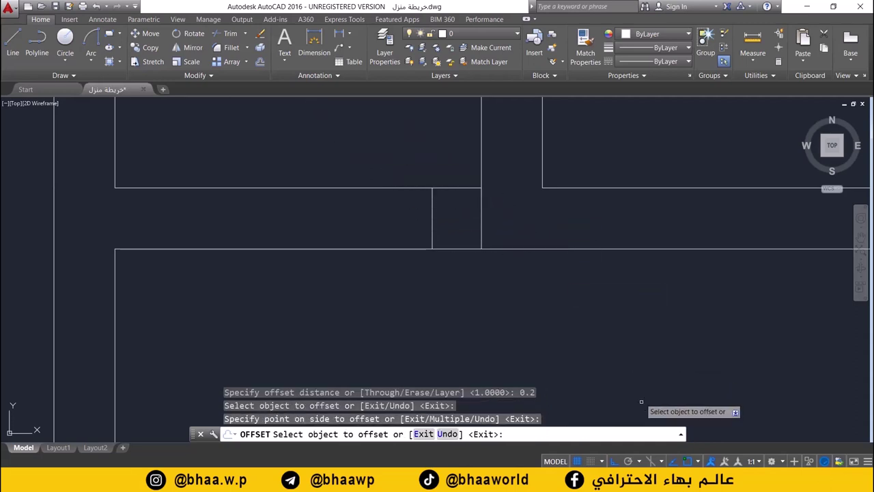
Step: Offset the new jamb line 0.8 further left for the second jamb
left_click(260, 62)
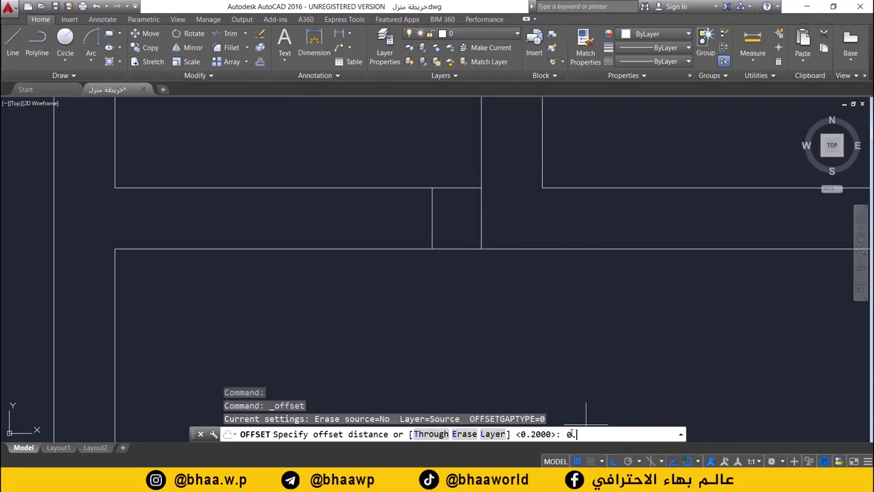
type("0.8")
key("Return")
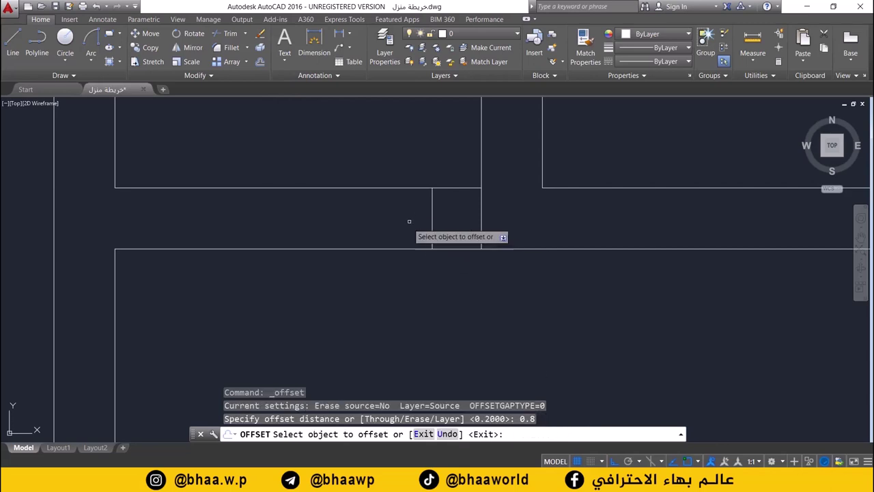
left_click(431, 211)
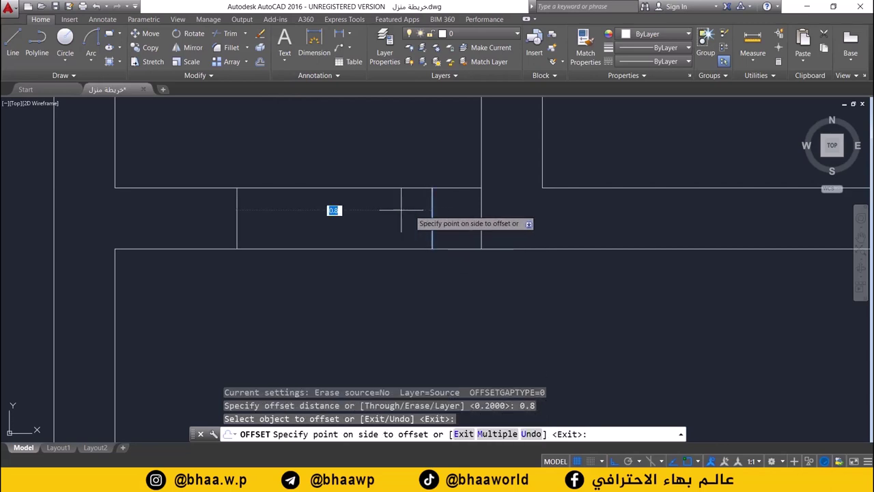
left_click(279, 211)
scroll(390, 225, "down", 2)
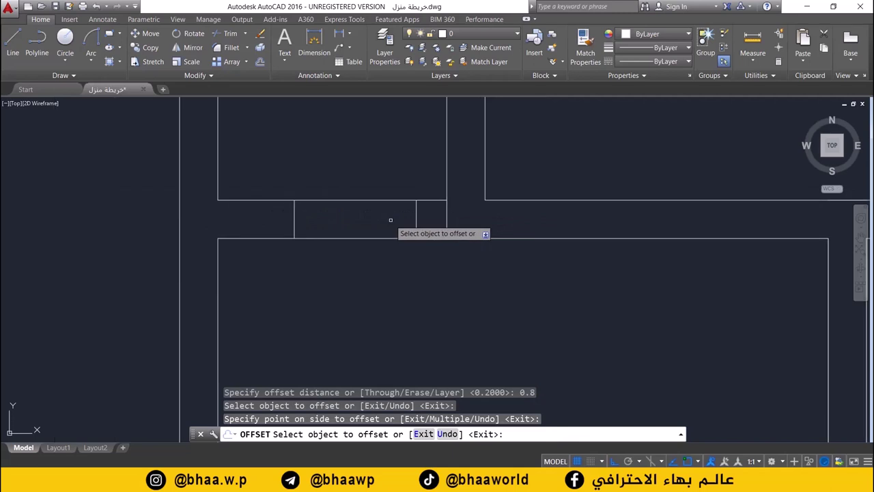
scroll(418, 287, "down", 2)
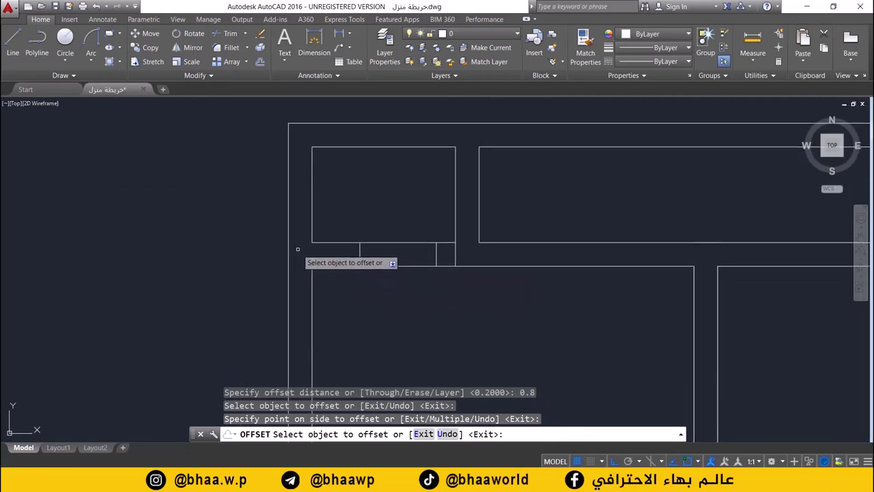
key("Escape")
Step: Select and delete the stray short vertical line
left_click(456, 254)
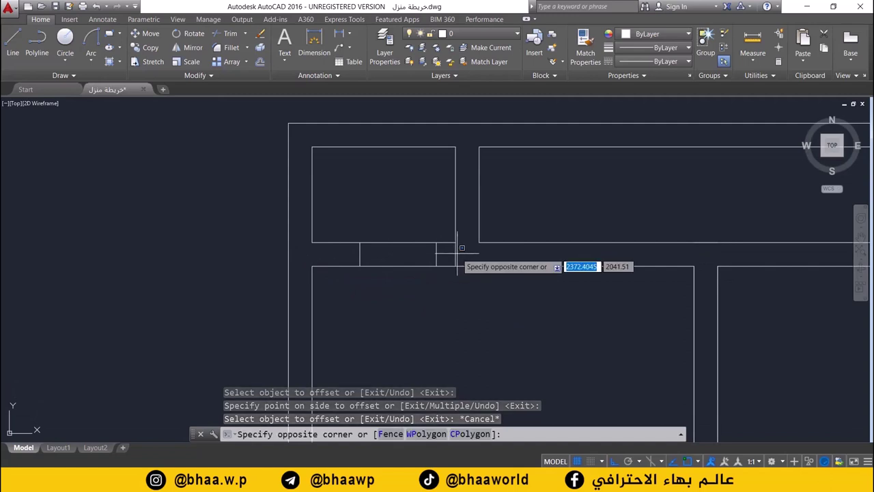
left_click(457, 253)
left_click(457, 254)
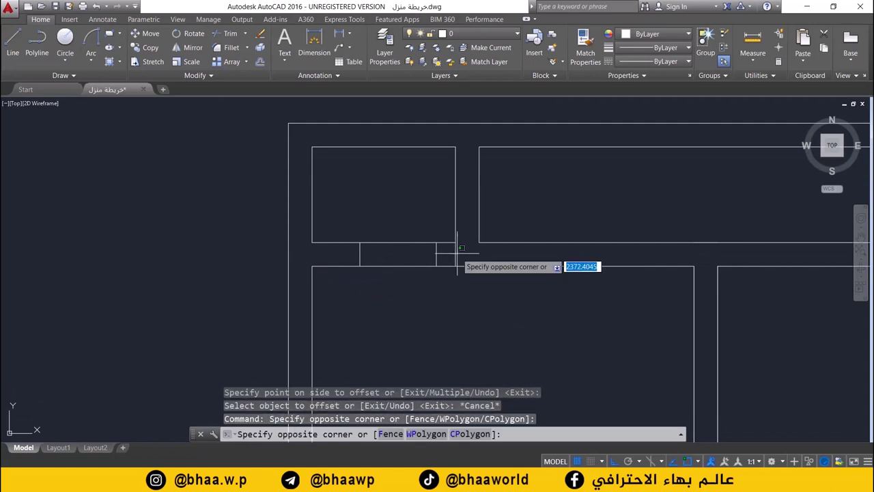
left_click(456, 254)
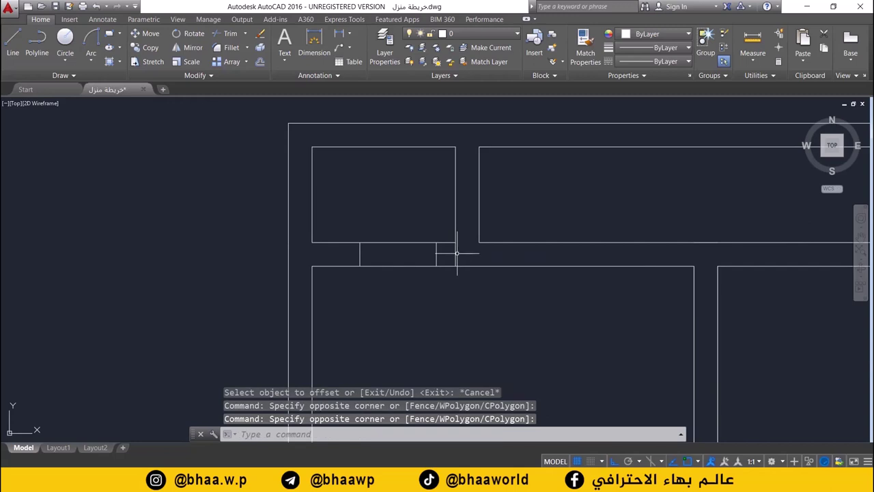
left_click(457, 254)
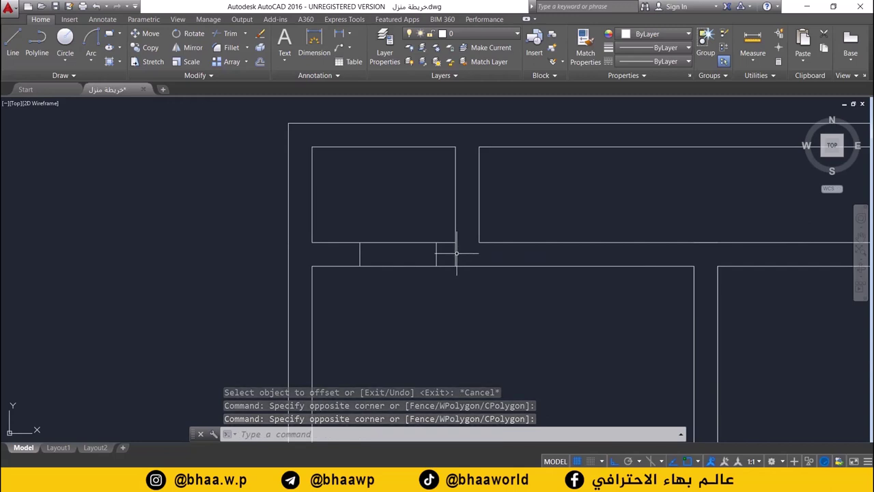
key("Delete")
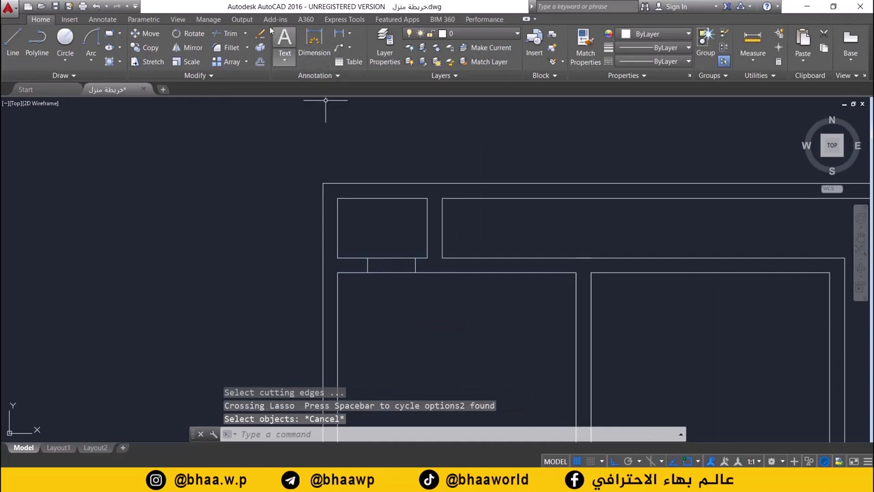
Step: Trim both wall lines between the jambs to open the 0.8 doorway
left_click(231, 34)
key("Return")
left_click(400, 257)
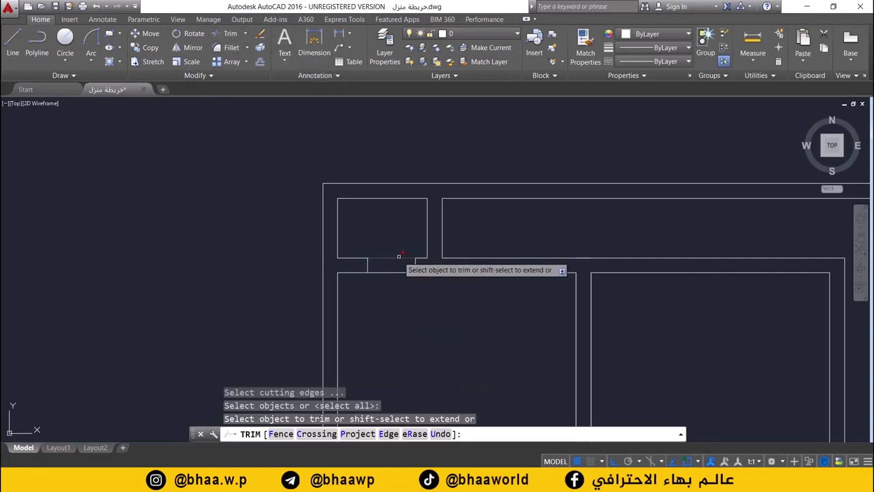
left_click(397, 272)
scroll(420, 326, "down", 2)
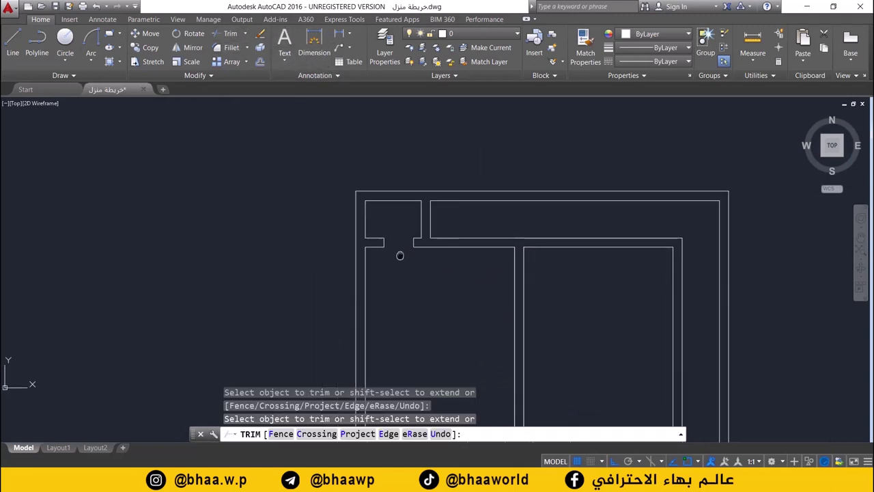
scroll(412, 228, "down", 1)
scroll(412, 228, "down", 3)
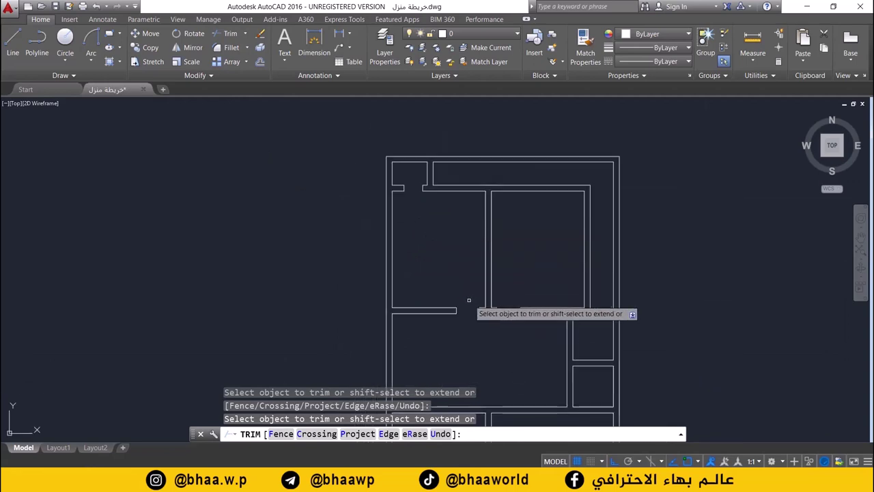
scroll(440, 291, "up", 1)
scroll(444, 289, "up", 1)
scroll(569, 325, "up", 1)
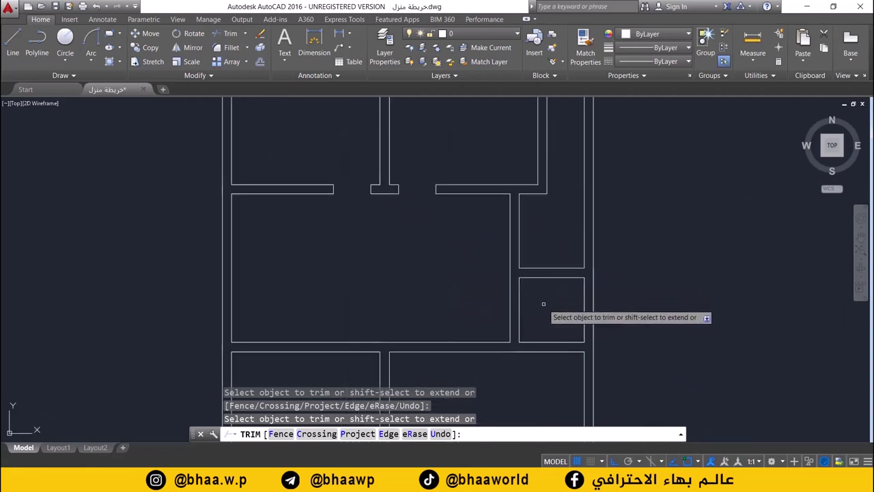
scroll(540, 337, "up", 1)
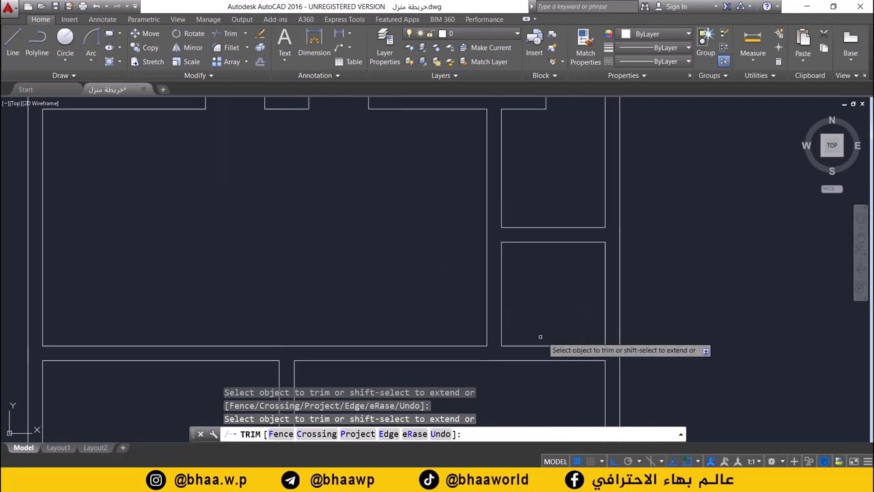
Step: Draw a line joining the bottoms of the two vertical wall lines
middle_click_drag(540, 337, 508, 287)
left_click(12, 44)
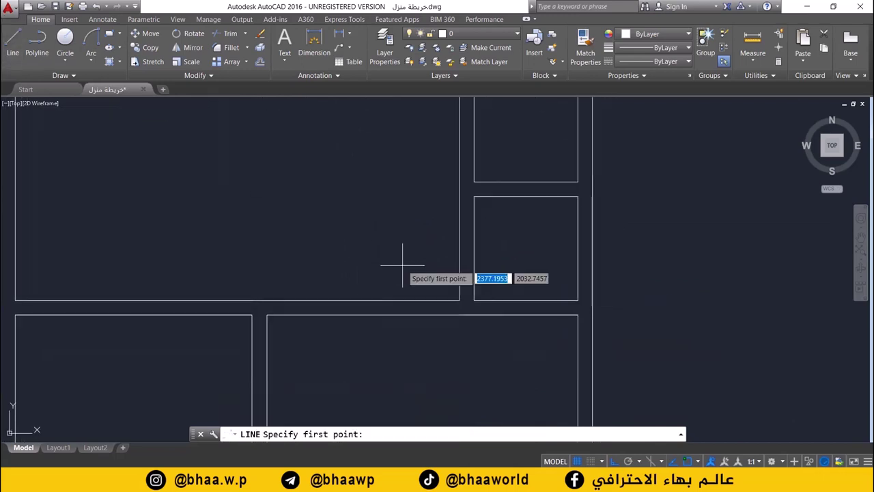
scroll(454, 279, "up", 3)
left_click(469, 333)
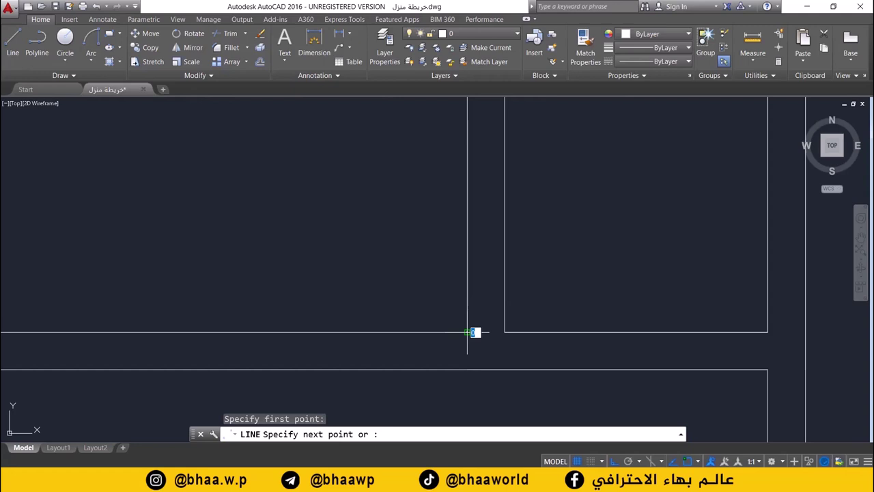
left_click(504, 332)
key("Return")
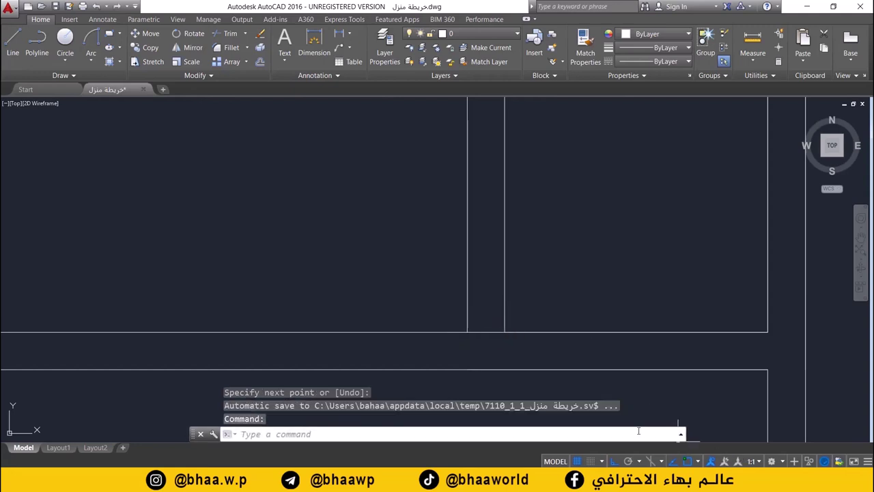
Step: Offset the short wall end line 0.15 upward, replacing an undone 0.1 copy
left_click(258, 63)
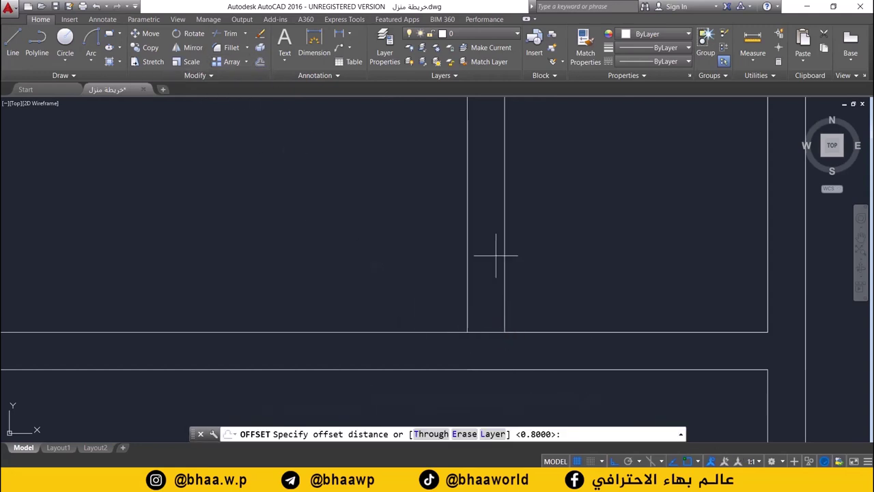
scroll(557, 286, "down", 2)
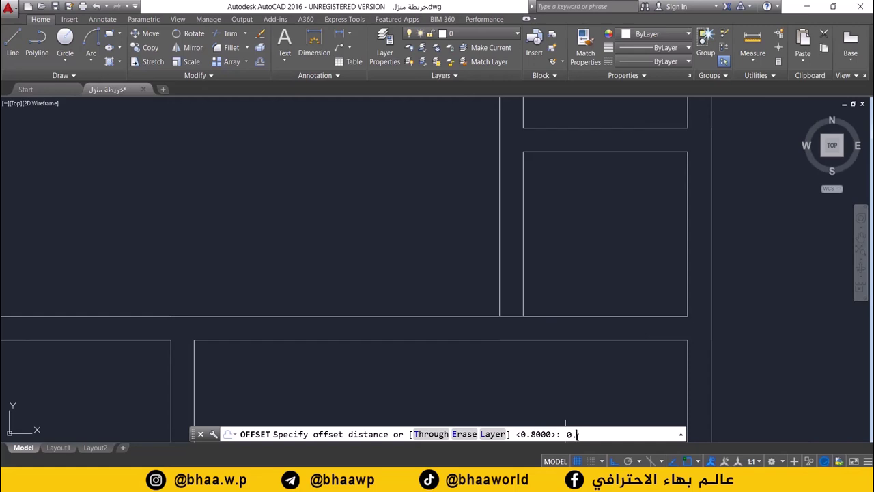
key("Return")
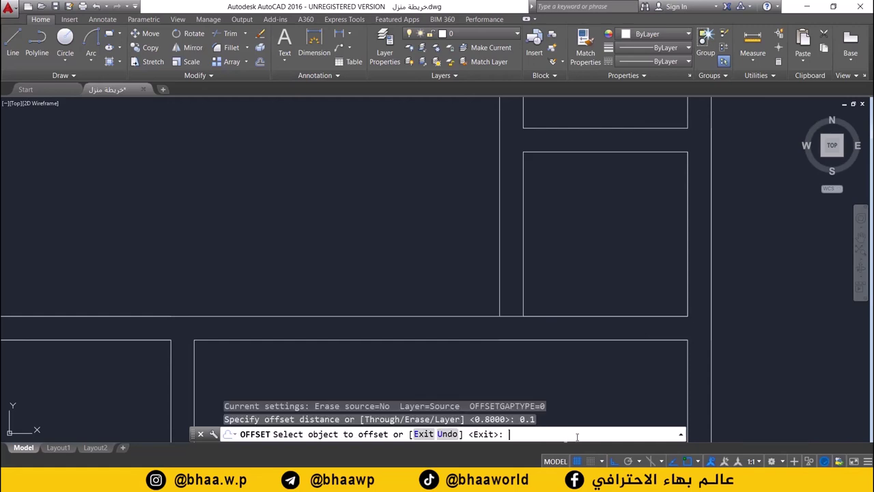
left_click(515, 306)
left_click(513, 307)
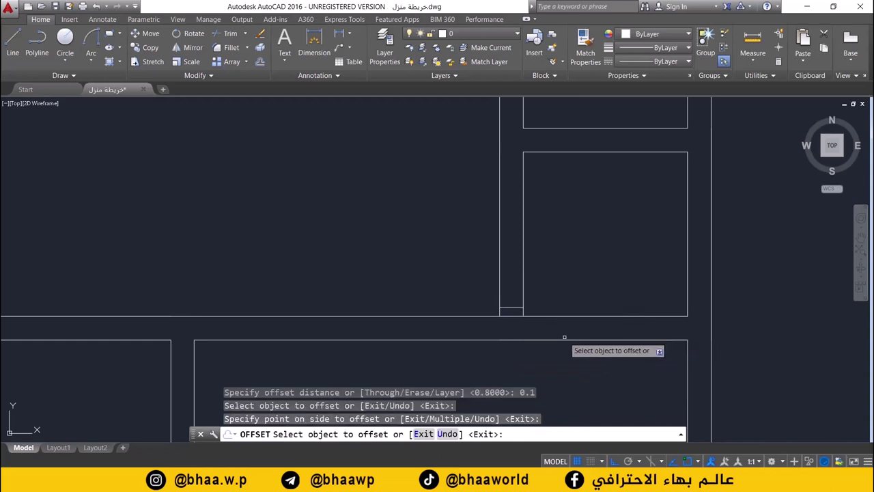
type("u")
key("Return")
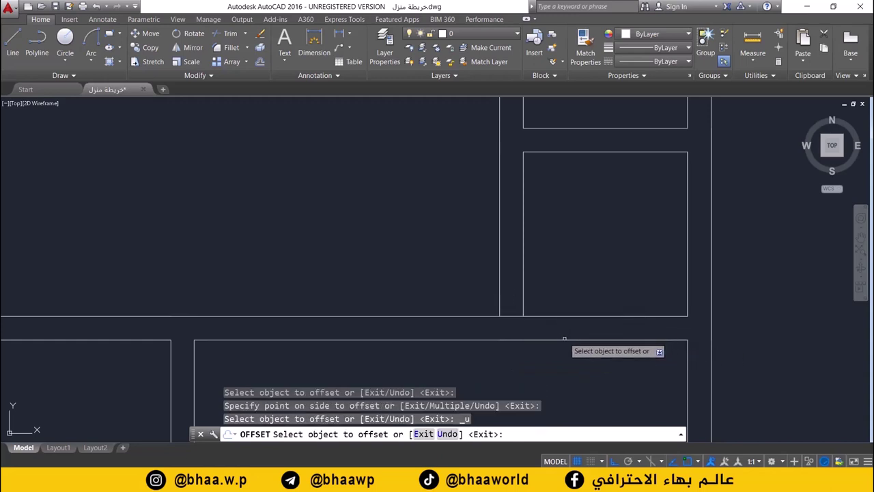
left_click(259, 61)
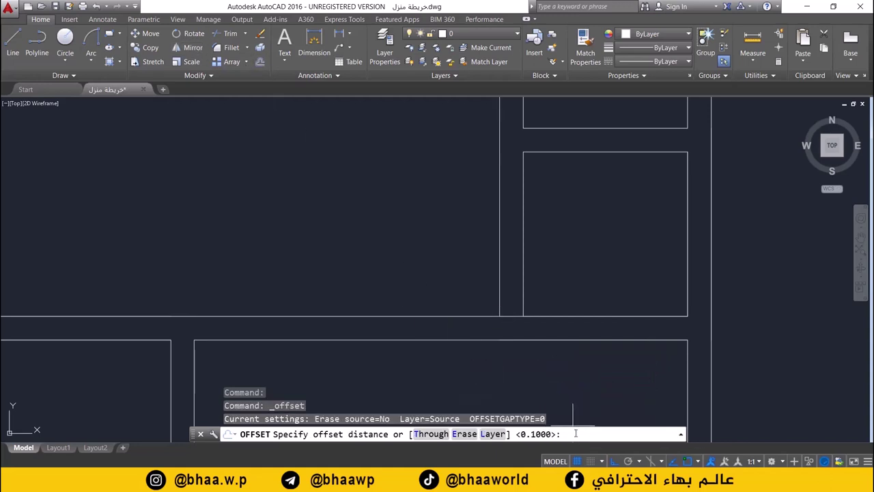
type("0.15")
key("Return")
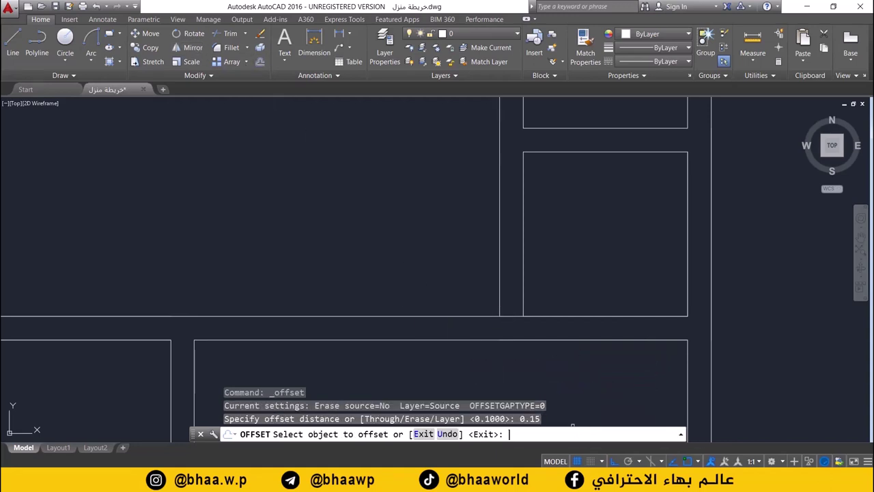
left_click(511, 315)
left_click(523, 286)
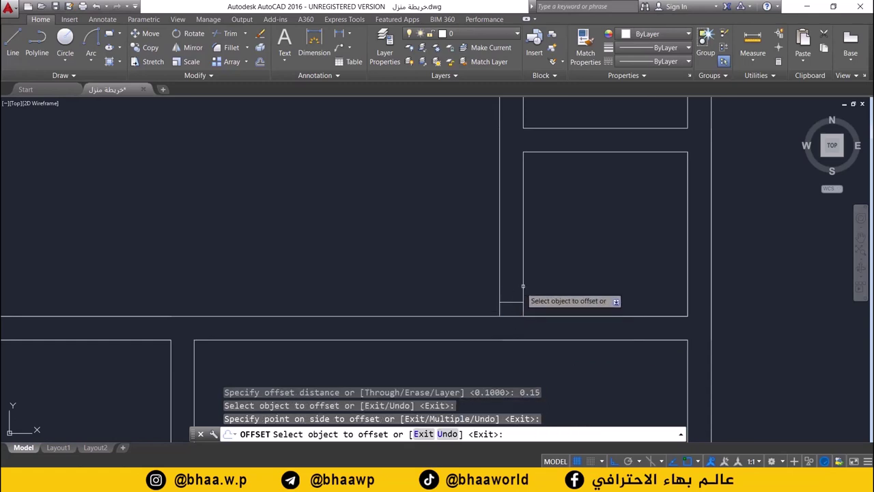
key("Escape")
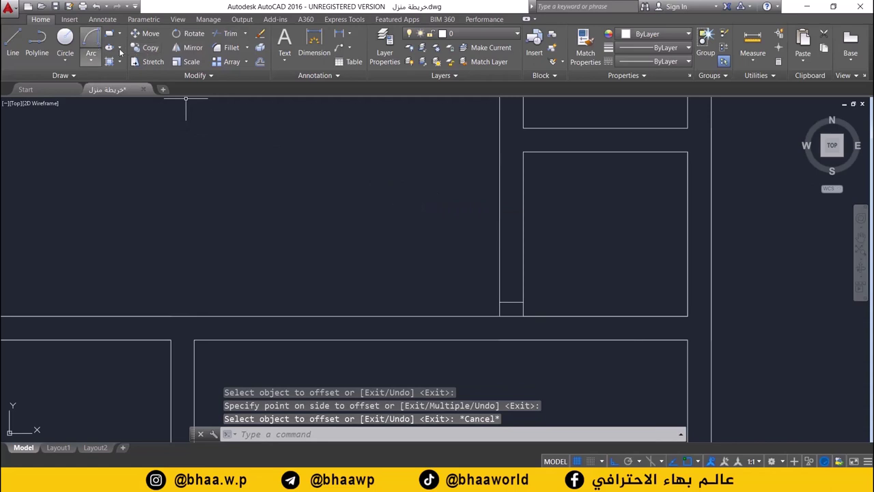
Step: Offset the short wall line 0.80 to mark the door width, after undoing a 0.75 copy
left_click(259, 61)
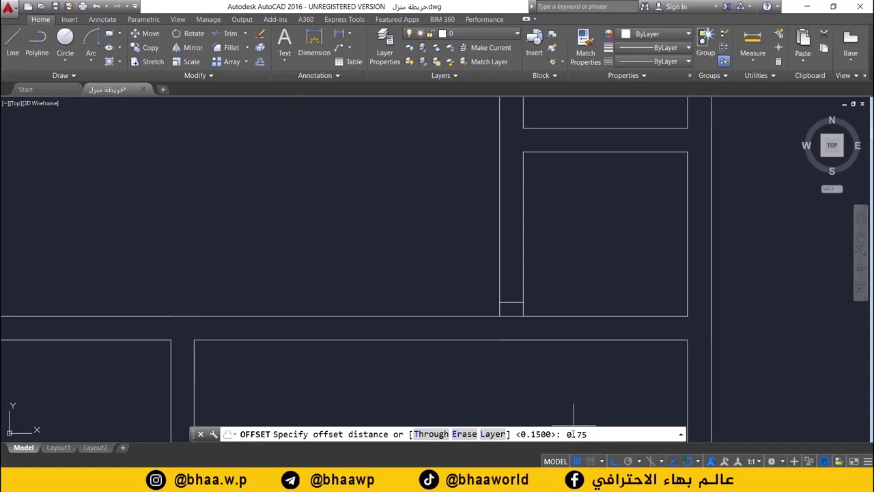
key("Return")
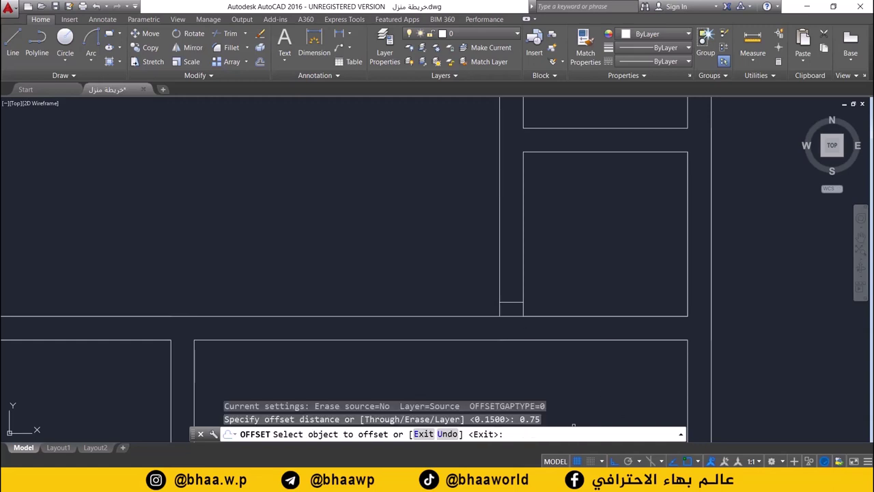
left_click(513, 301)
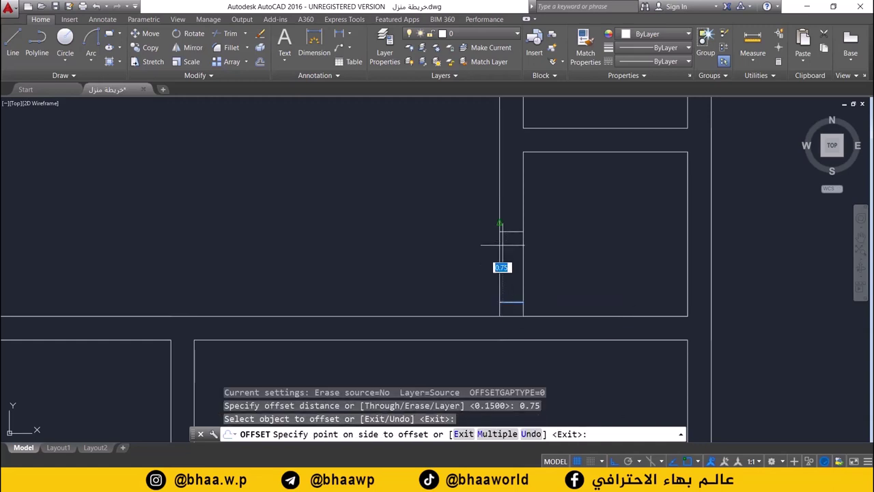
left_click(539, 263)
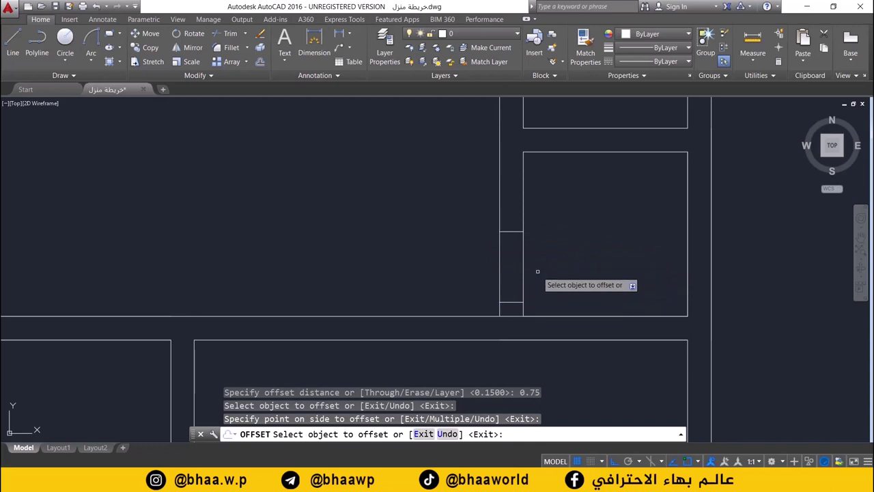
key("ctrl+z")
left_click(260, 61)
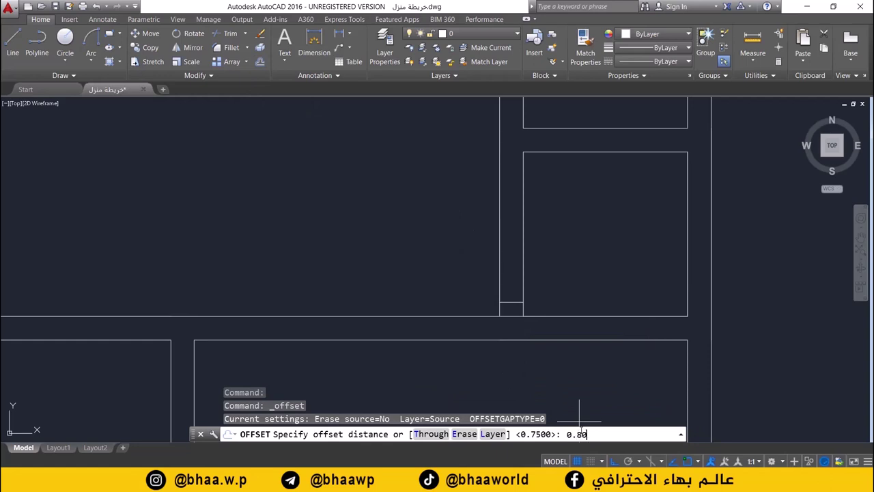
key("Return")
left_click(508, 303)
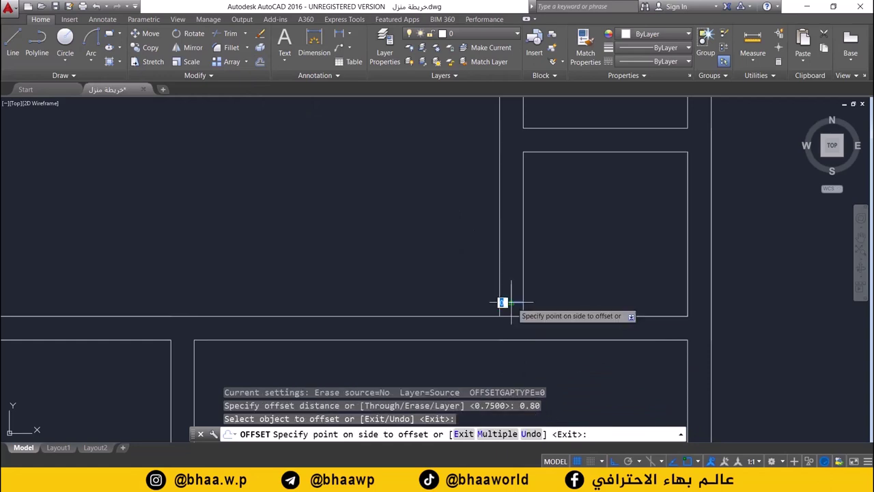
left_click(511, 254)
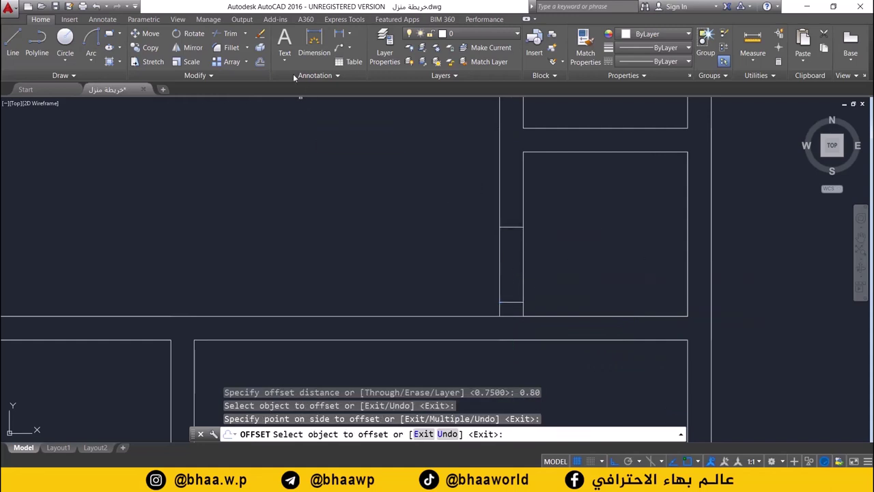
Step: Trim the wall lines inside the 0.80 door gap and delete the leftover segment
left_click(228, 34)
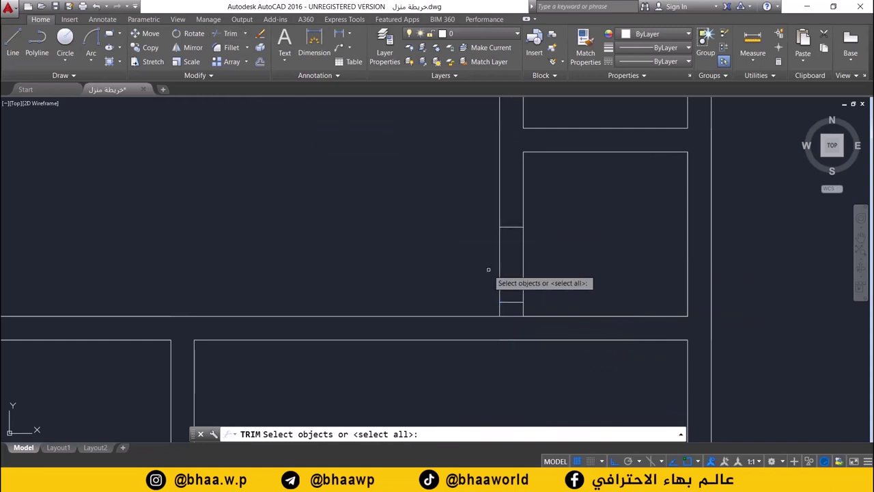
key("Return")
left_click(544, 258)
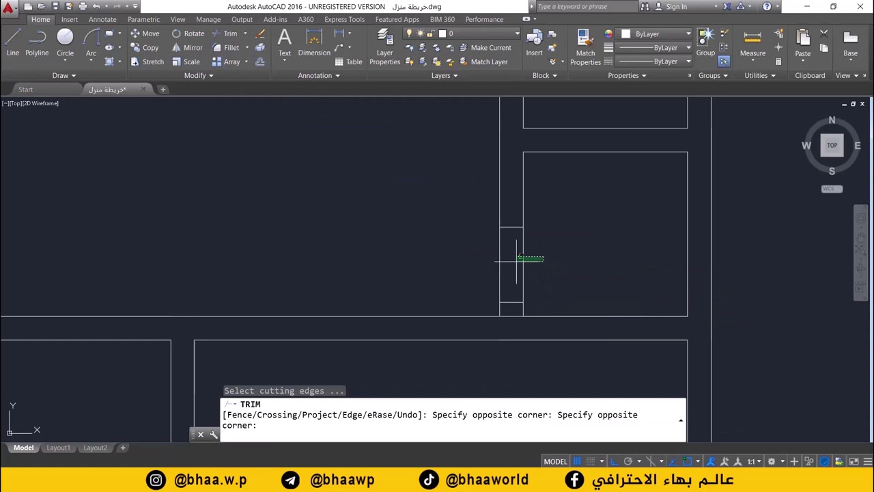
left_click(458, 268)
left_click(452, 270)
key("Escape")
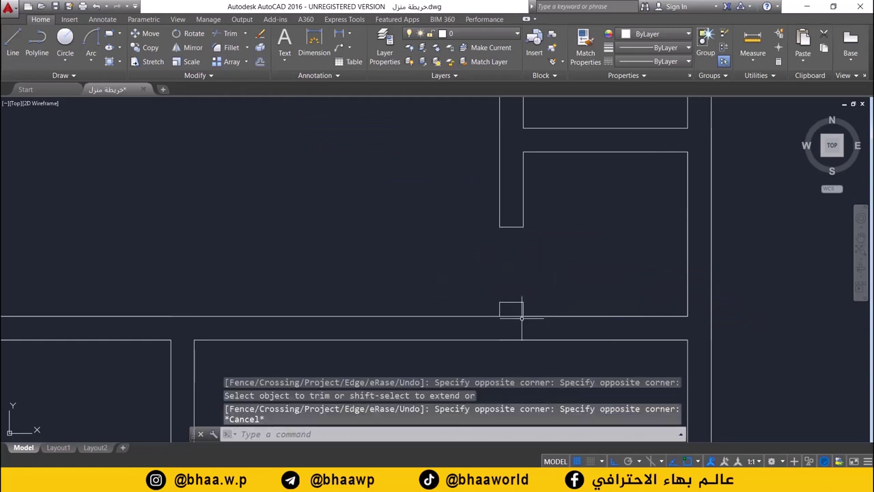
left_click(515, 315)
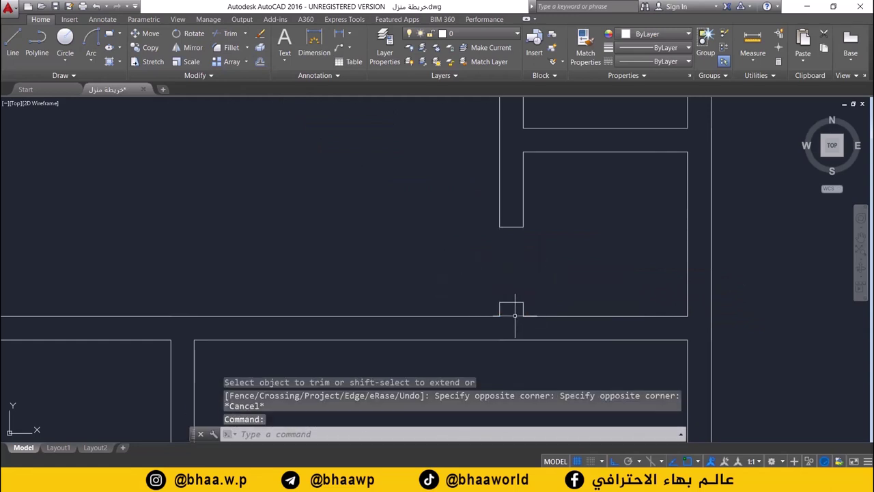
key("Delete")
Step: Pan out to the whole layout and compare it against the reference floor-plan image
scroll(409, 294, "down", 4)
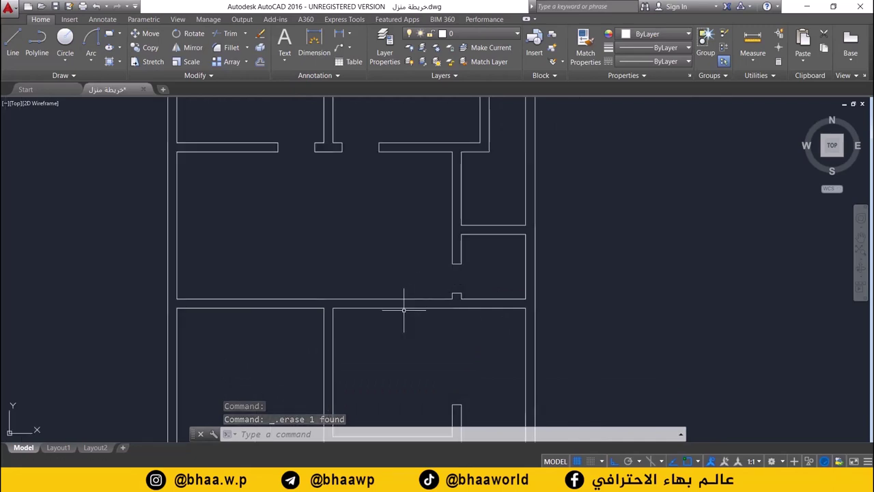
scroll(396, 365, "down", 2)
middle_click_drag(363, 372, 424, 222)
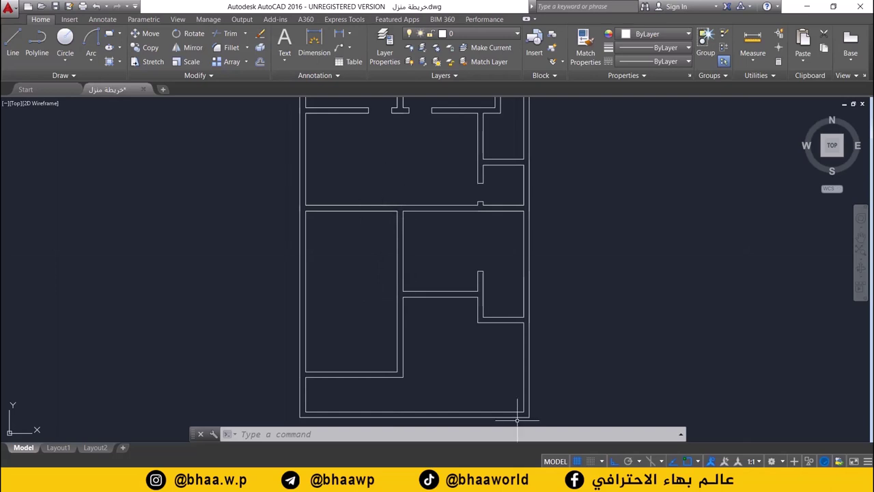
key("alt+Tab")
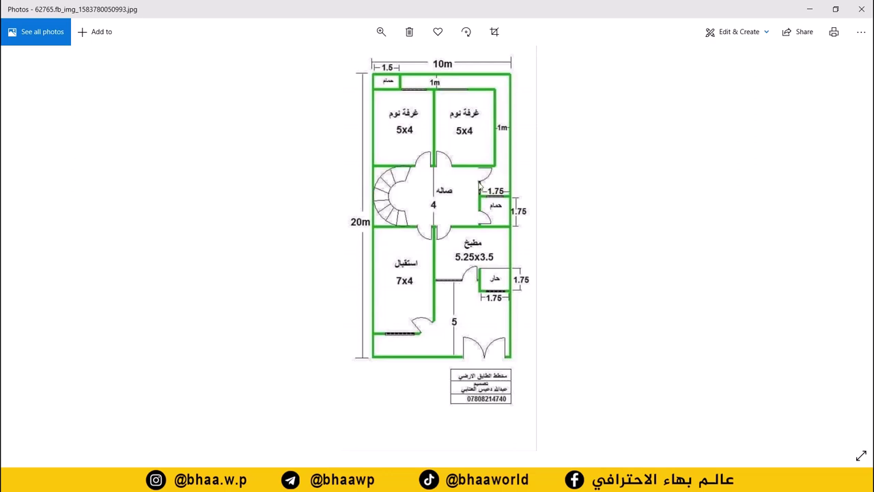
left_click(805, 10)
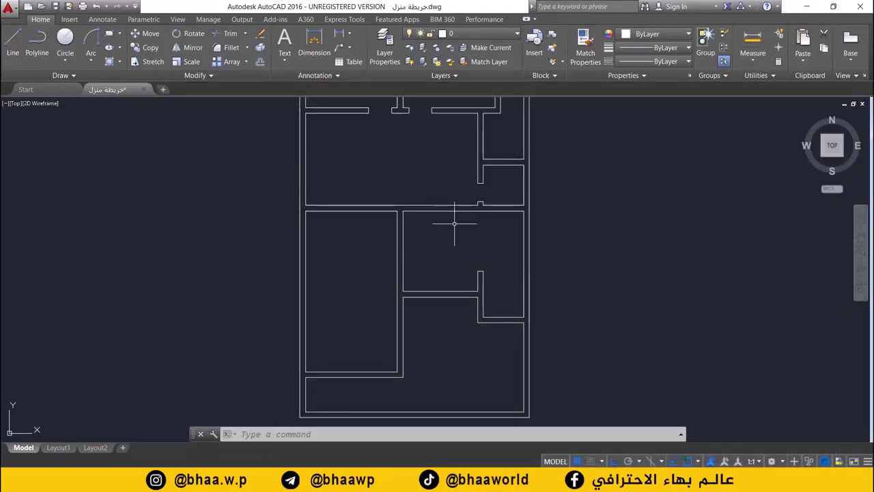
scroll(454, 224, "up", 4)
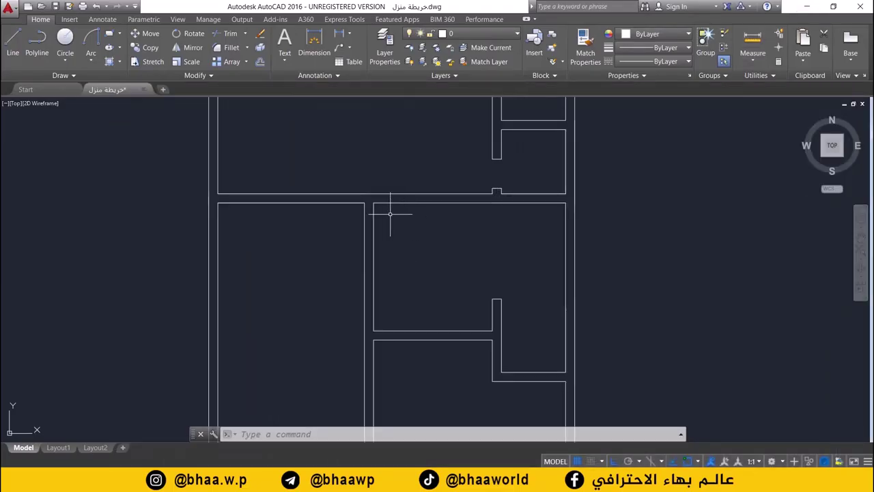
Step: Draw two short lines closing the wall ends across the wall thickness
left_click(14, 42)
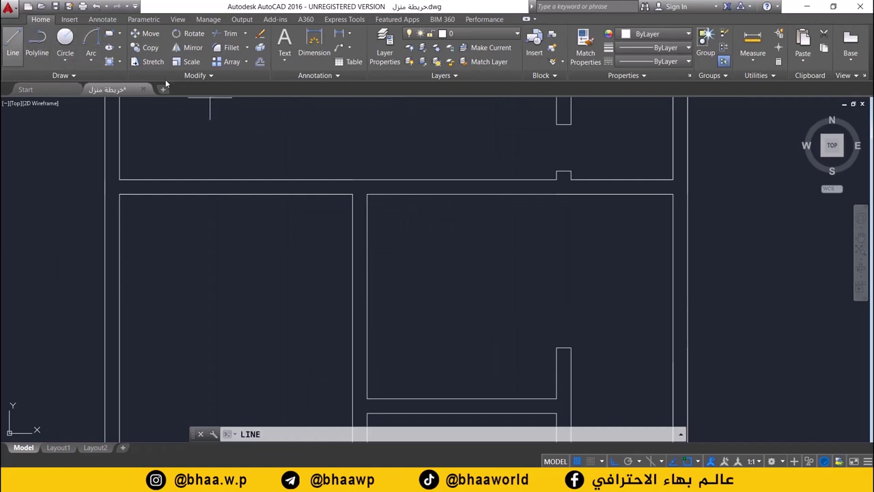
left_click(367, 194)
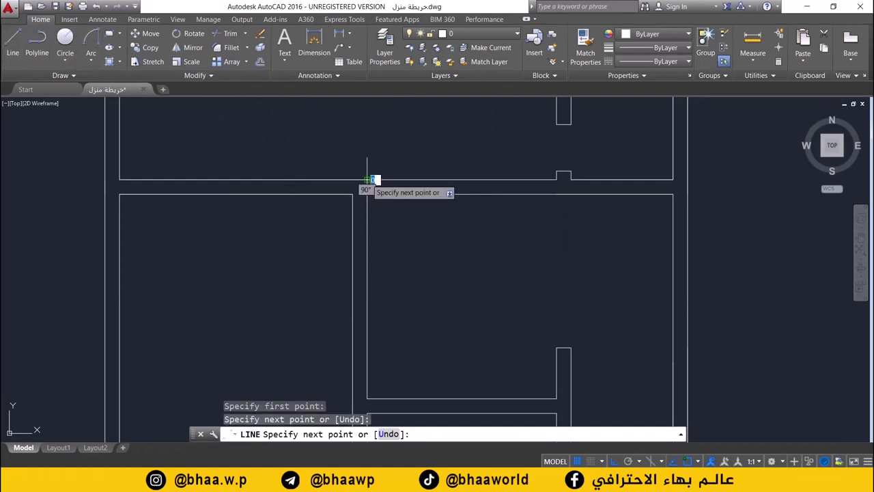
left_click(366, 179)
key("Return")
scroll(367, 181, "up", 3)
left_click(14, 42)
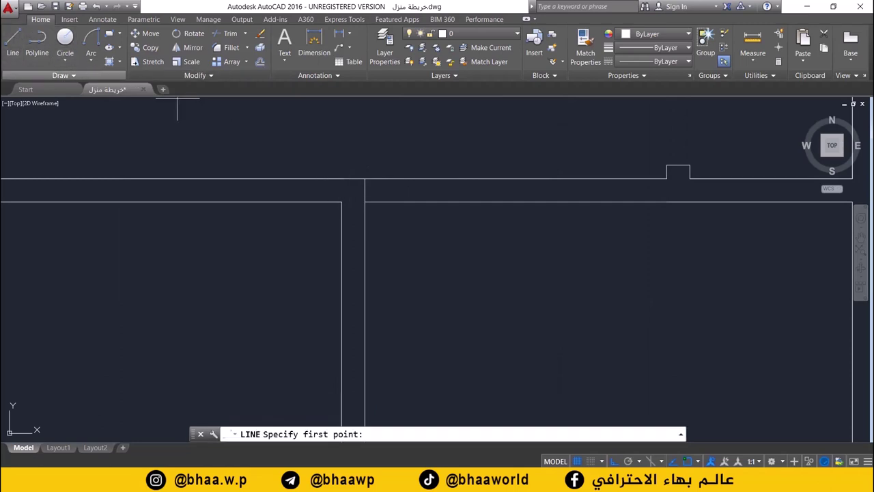
left_click(341, 202)
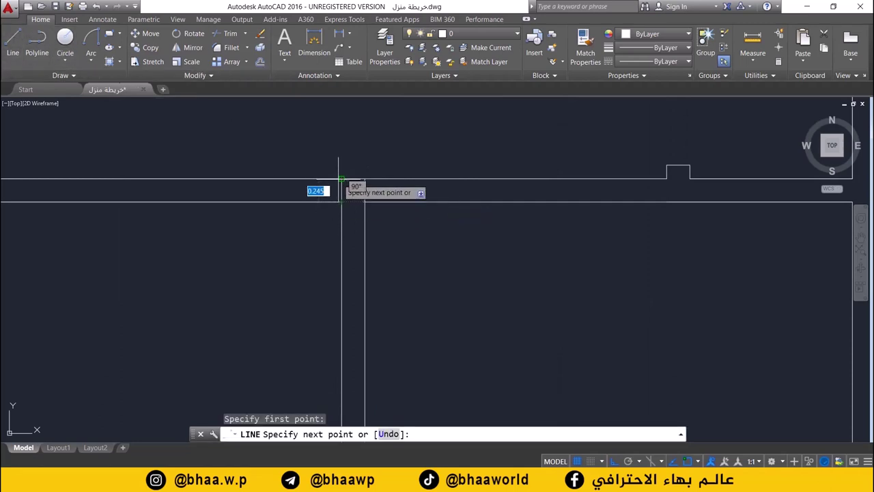
left_click(341, 179)
key("Return")
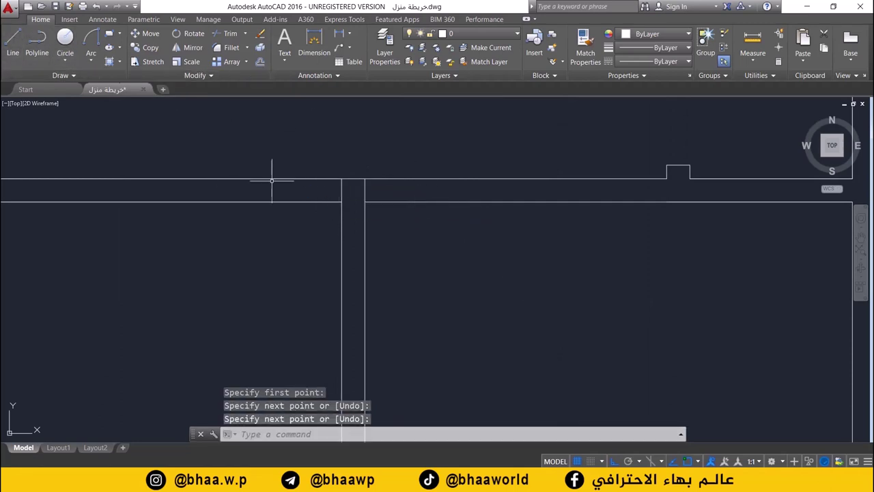
Step: Offset both wall-end lines 0.25 outward, then delete the two original short lines
left_click(260, 61)
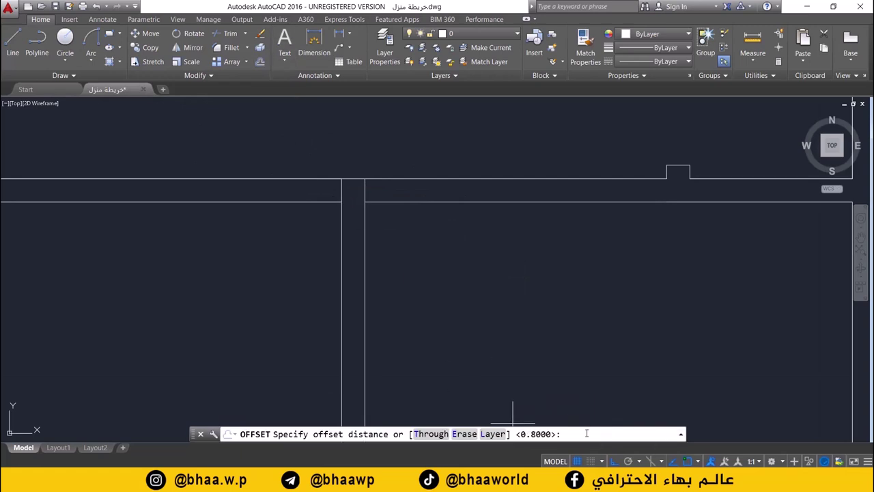
key("Return")
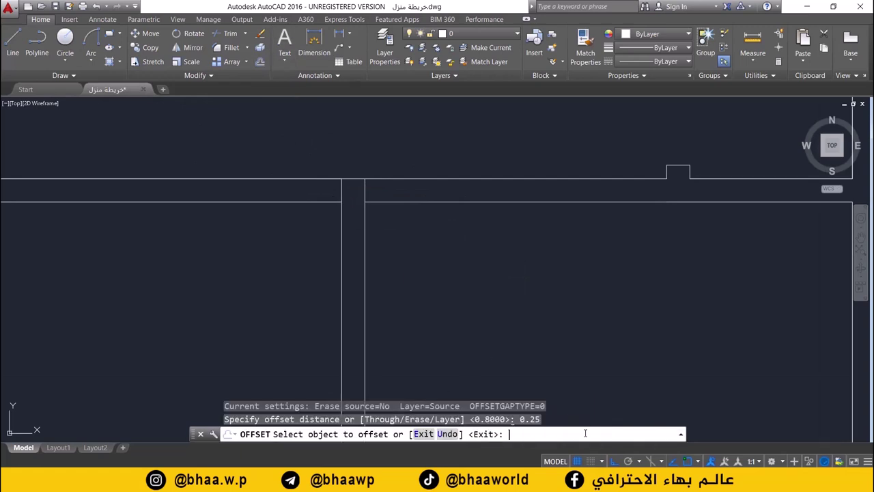
left_click(365, 191)
left_click(381, 187)
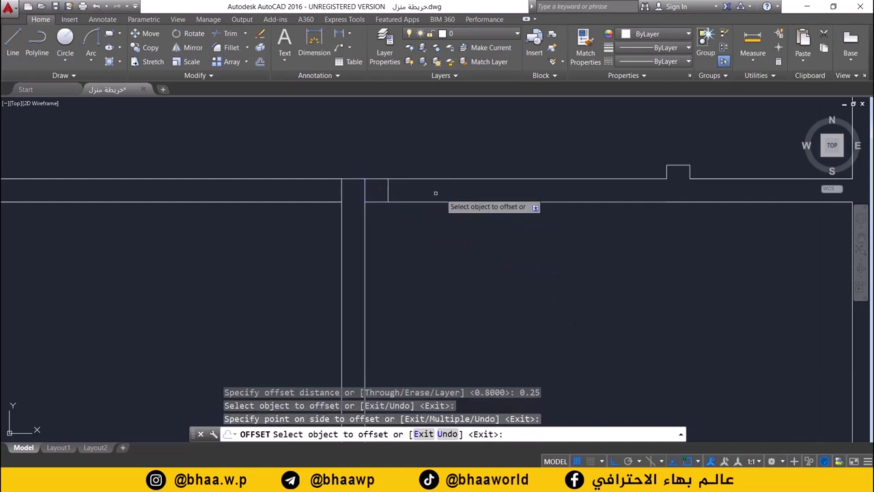
left_click(341, 190)
left_click(328, 192)
key("Escape")
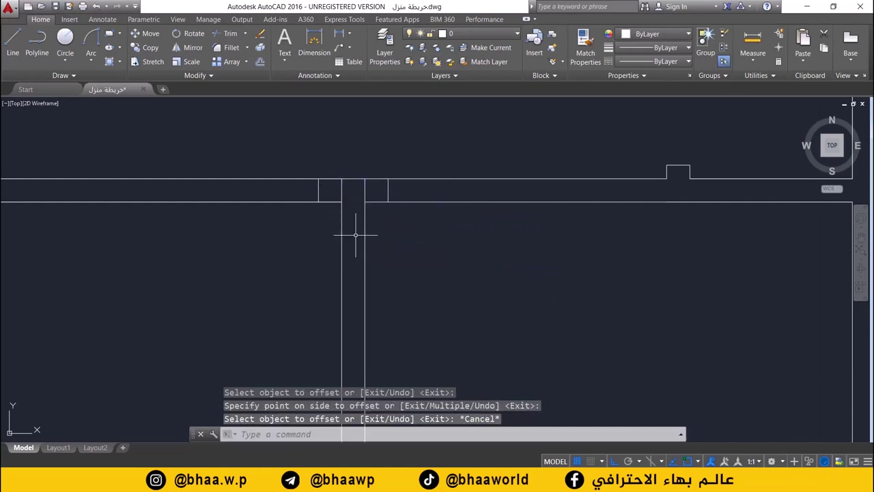
left_click_drag(376, 188, 331, 190)
key("Delete")
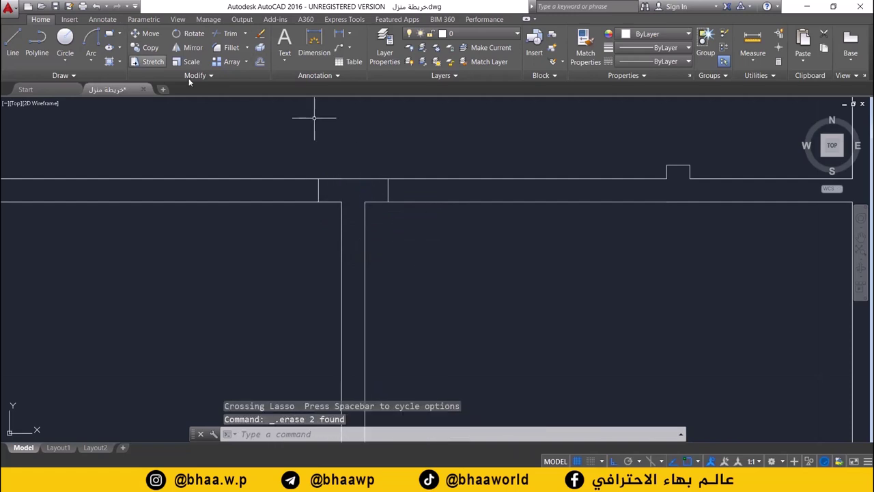
Step: Offset the right jamb 1 unit right and the left jamb 1 unit left
left_click(259, 62)
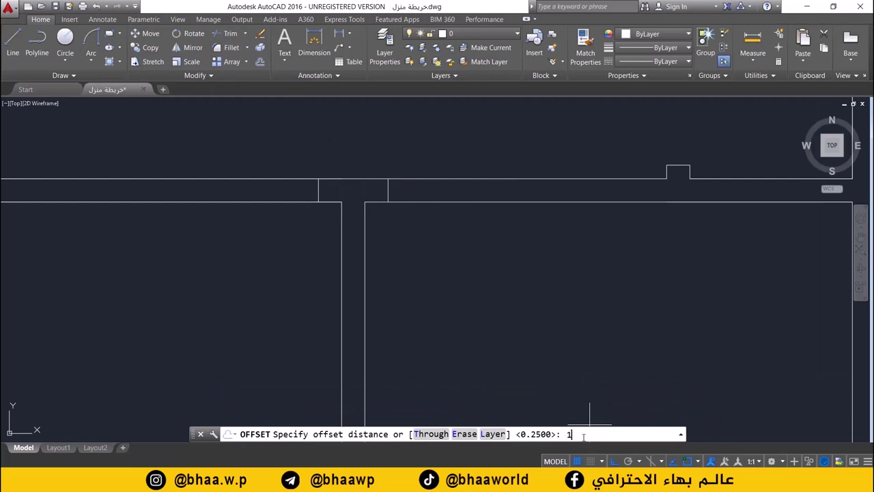
type("1")
key("Return")
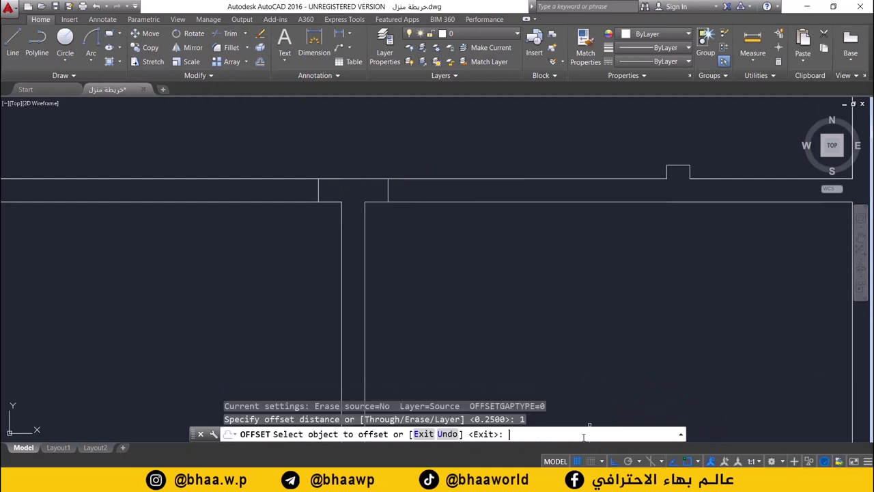
left_click(388, 186)
left_click(434, 190)
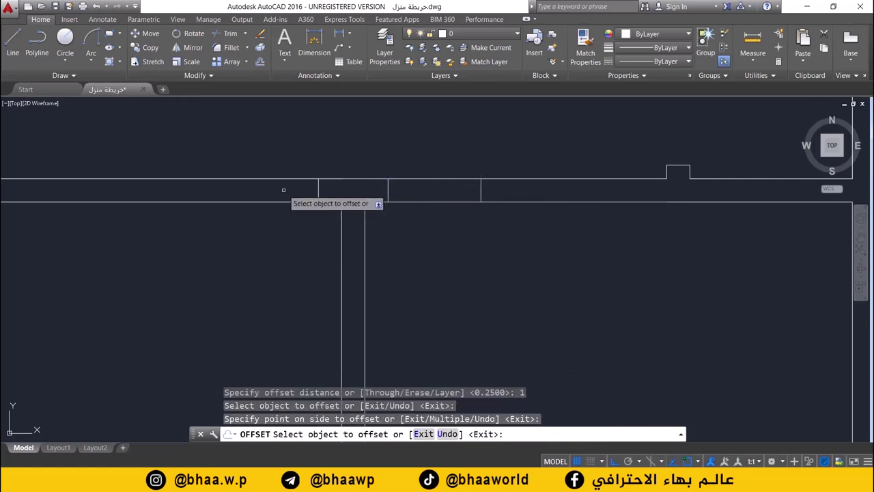
left_click(317, 186)
left_click(273, 187)
Step: Trim the wall lines between the new jambs to open both doorways
left_click(227, 35)
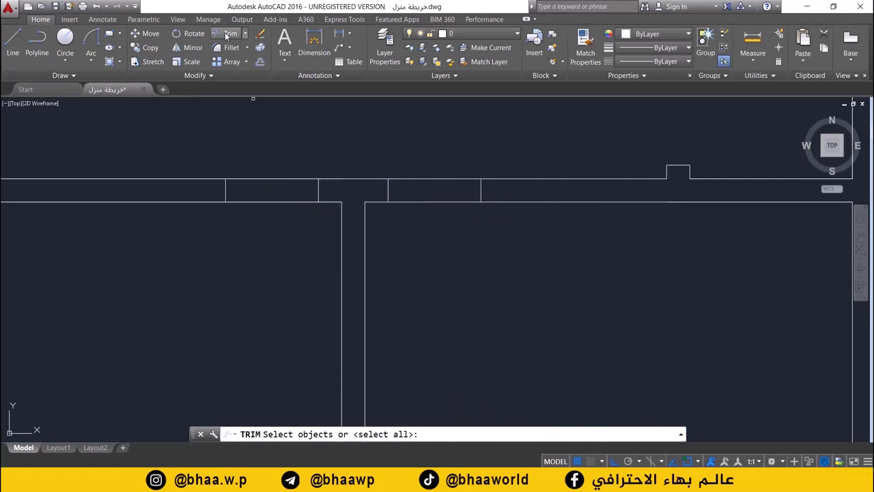
key("Return")
left_click(441, 160)
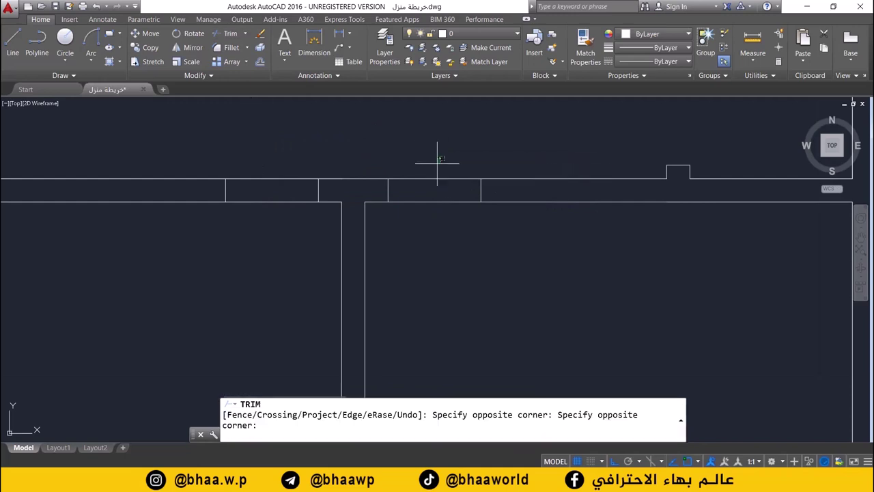
left_click(415, 254)
left_click(255, 147)
left_click(255, 230)
left_click(303, 250)
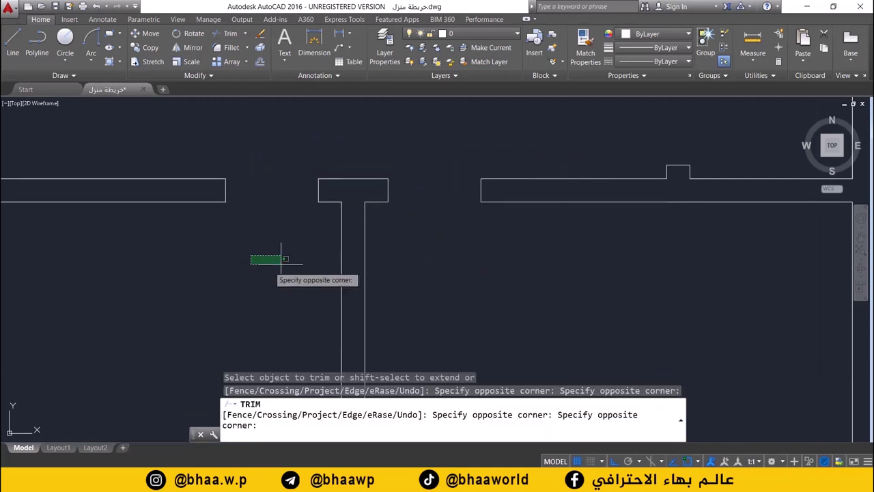
scroll(351, 241, "down", 3)
middle_click_drag(382, 237, 381, 184)
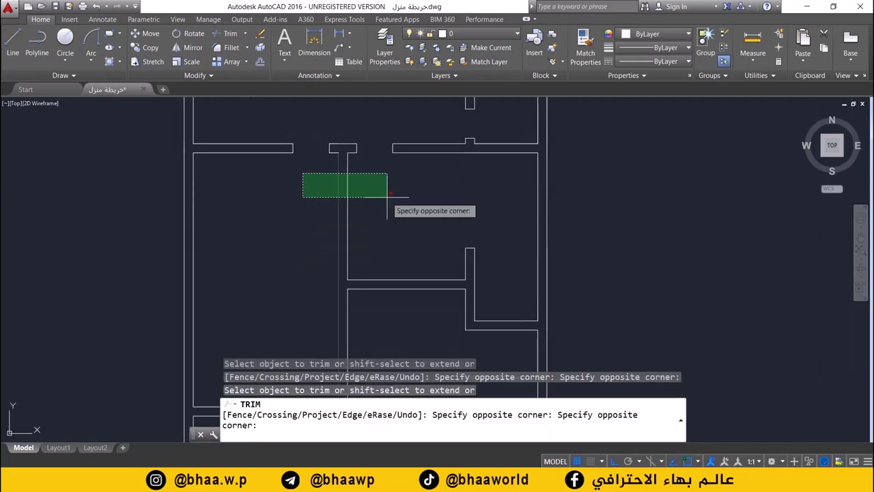
left_click(303, 186)
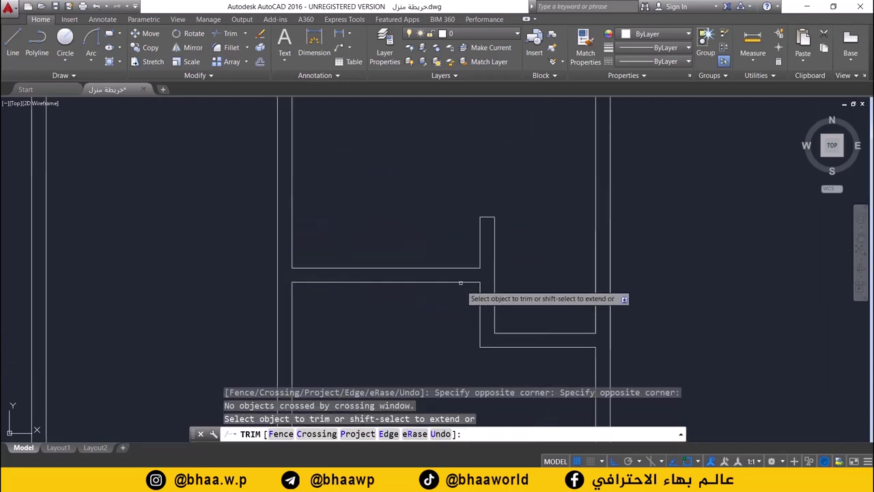
scroll(441, 300, "up", 2)
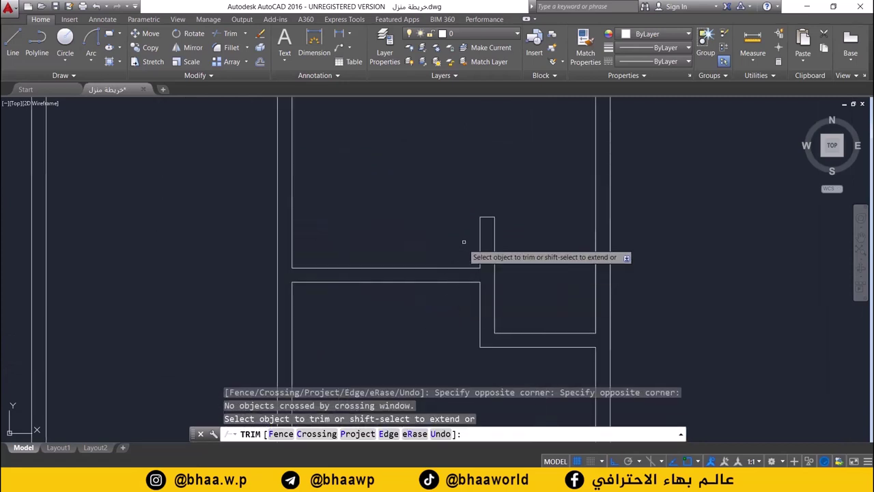
Step: Draw a closing line across the interior wall end at the corner
left_click(13, 42)
scroll(459, 250, "up", 1)
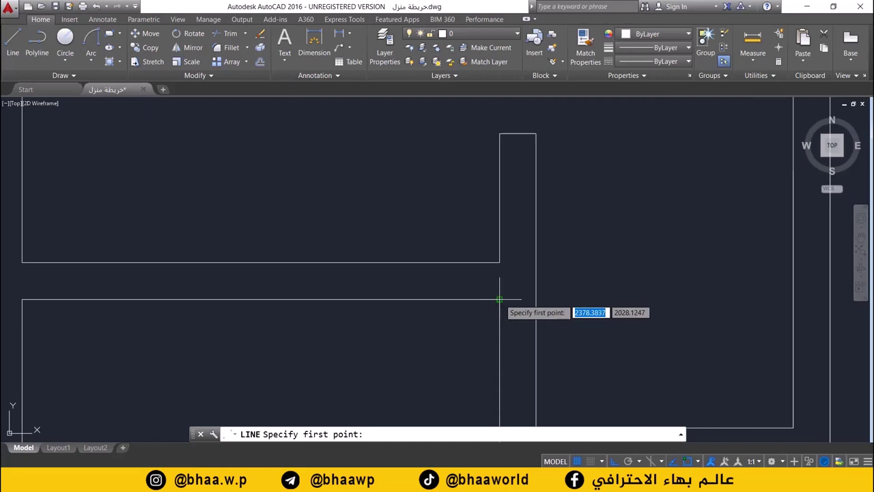
left_click(500, 299)
left_click(499, 262)
key("Return")
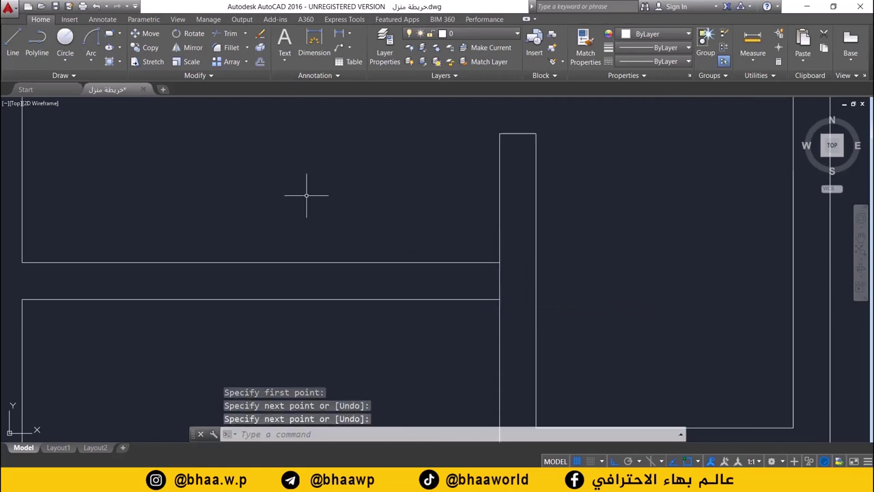
Step: Offset the closing line 0.25 left, then offset that copy 1 unit further left
left_click(259, 62)
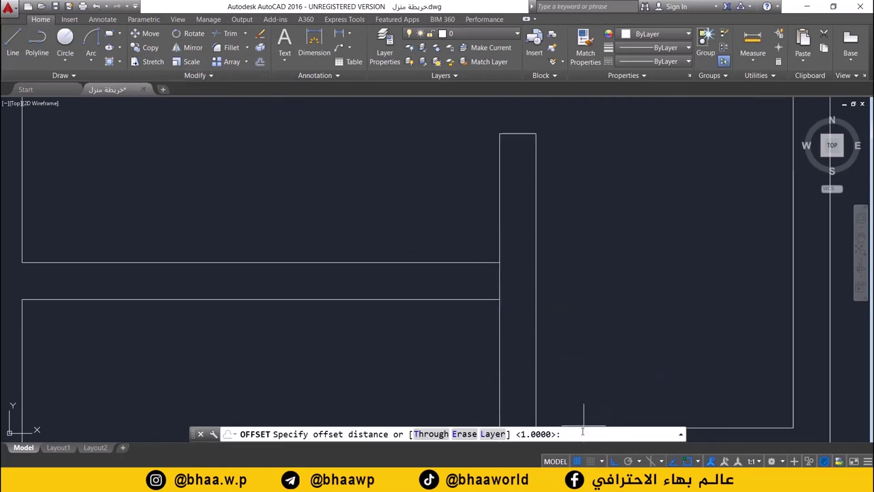
type("0.25")
key("Return")
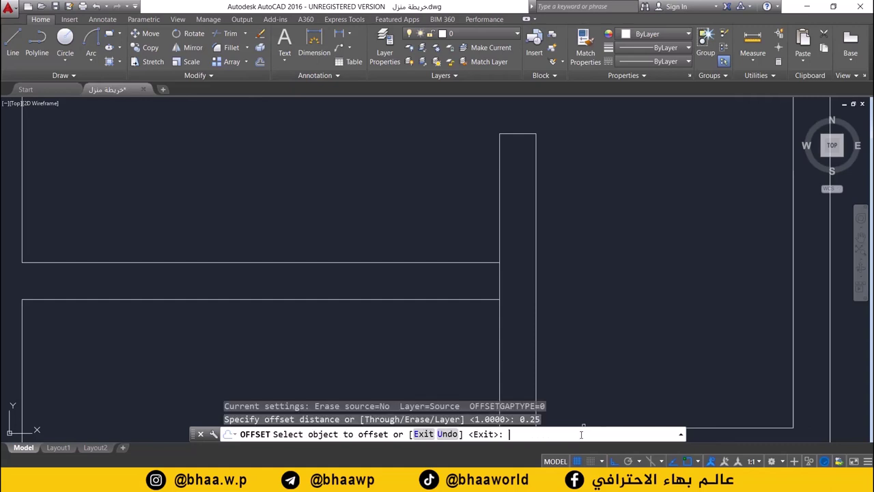
left_click(498, 283)
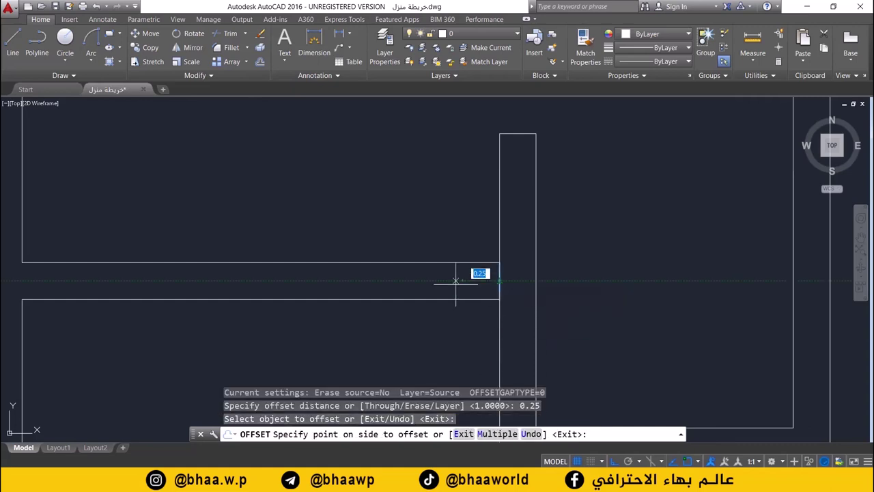
left_click(451, 287)
key("Return")
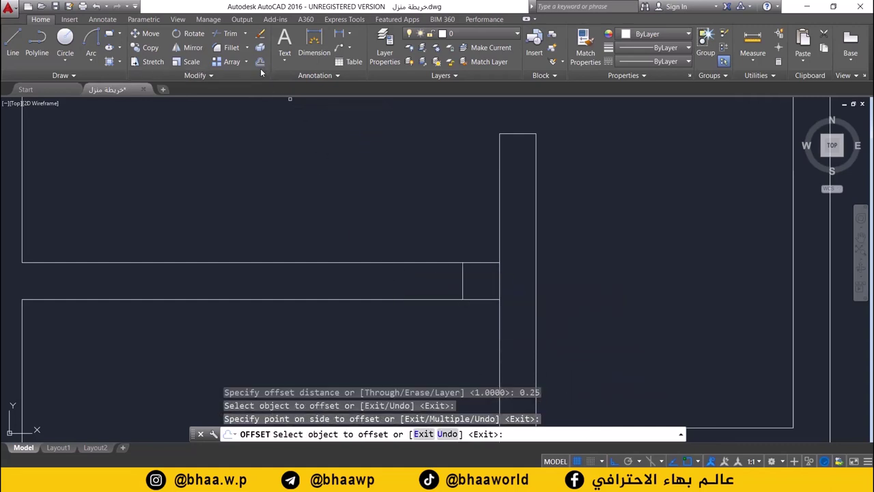
left_click(260, 61)
type("1")
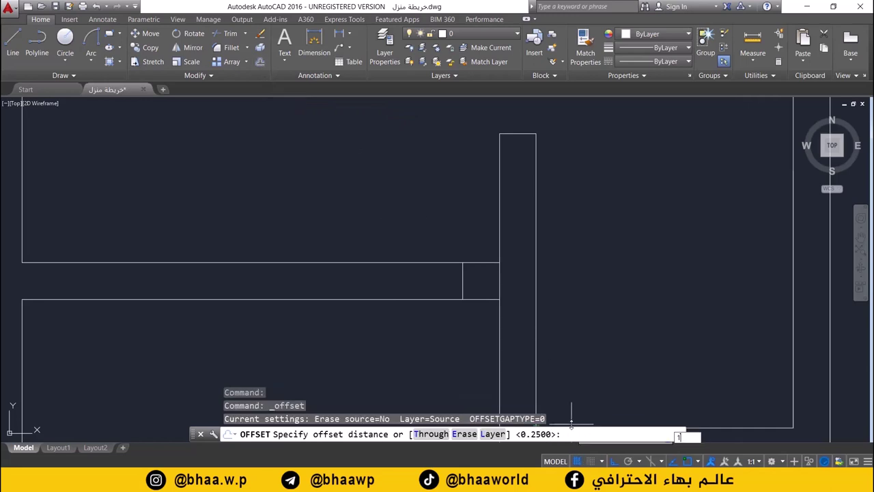
key("Return")
left_click(463, 286)
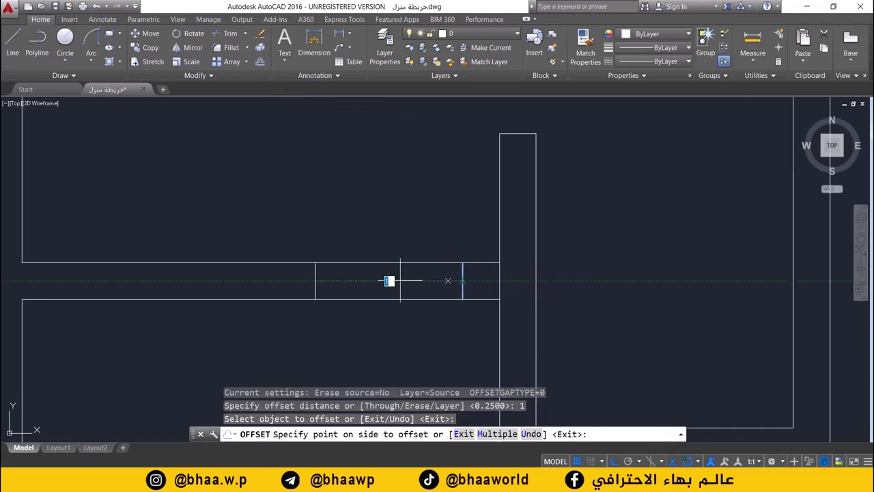
left_click(342, 287)
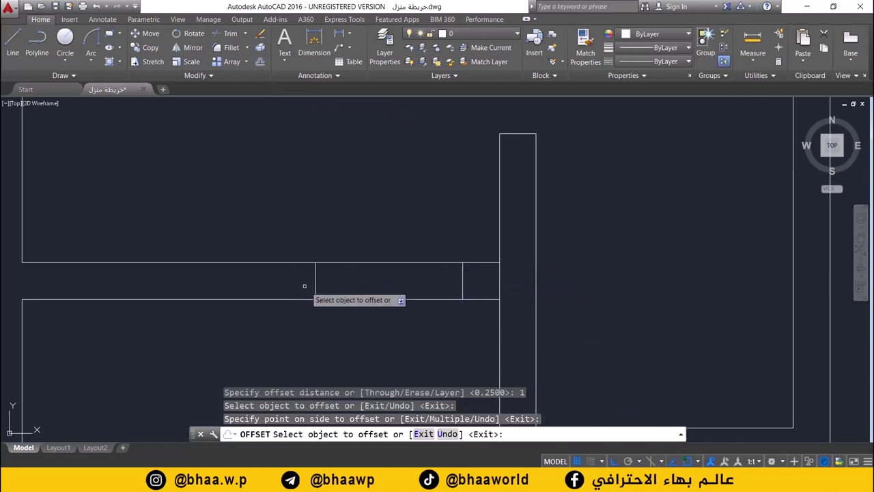
Step: Trim the wall lines between the two marks and delete the leftover short line
left_click(227, 33)
key("Return")
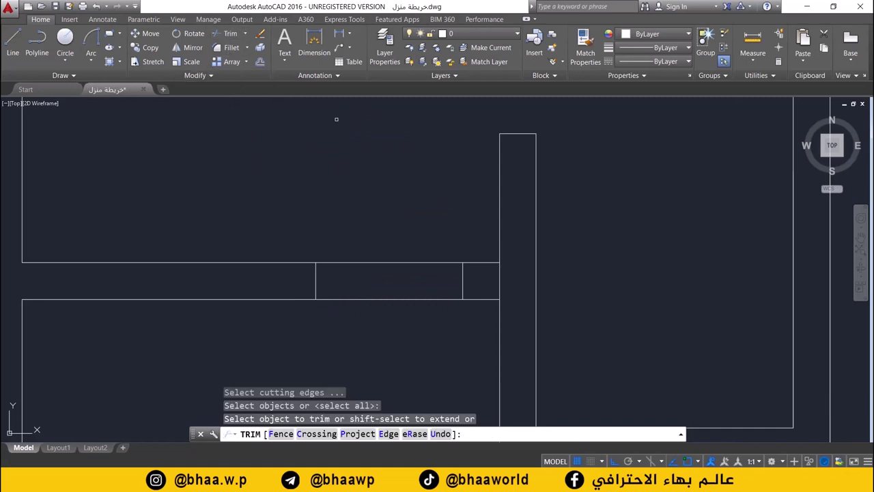
left_click(422, 238)
left_click(373, 347)
key("Escape")
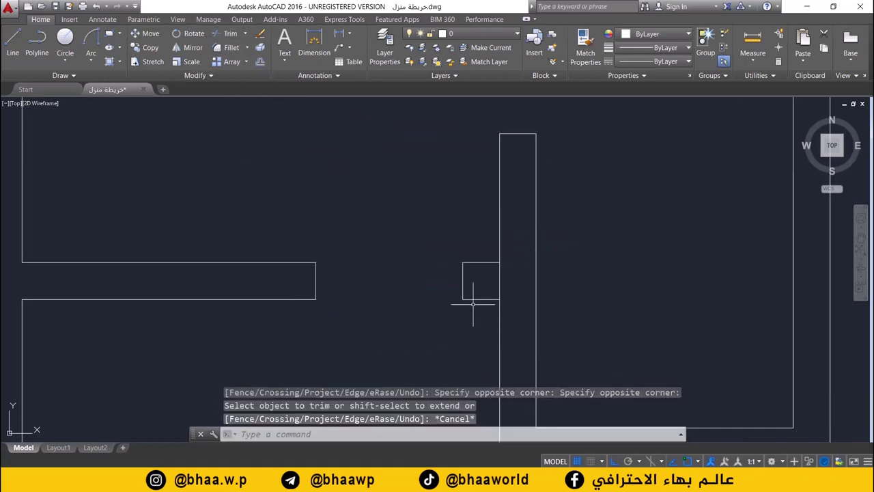
left_click(501, 282)
left_click(499, 280)
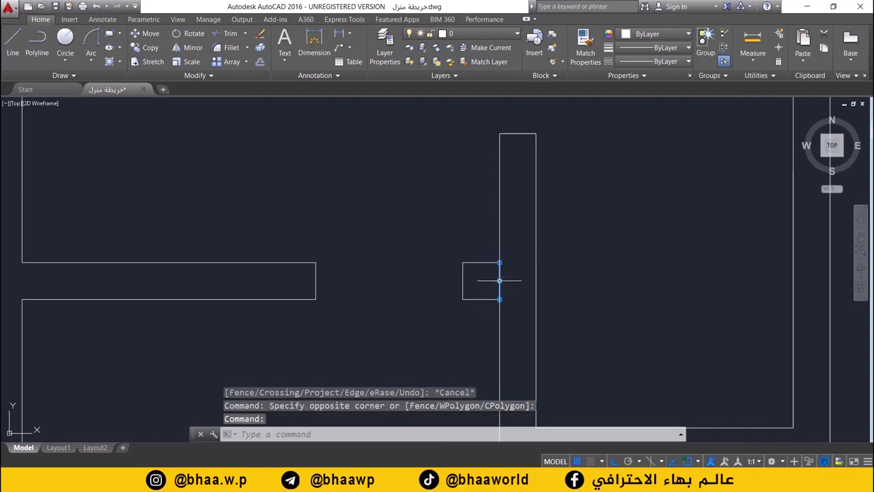
key("Delete")
Step: Draw a closing line across the end of the next wall junction
scroll(498, 244, "down", 6)
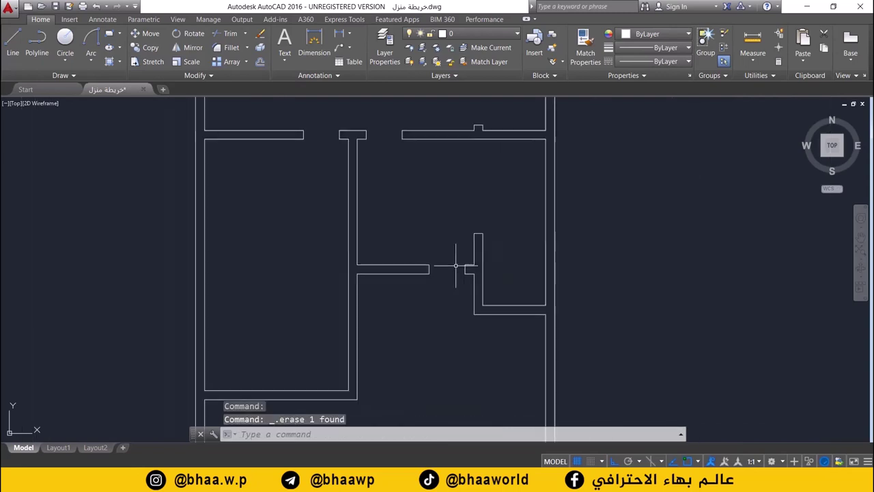
scroll(366, 335, "up", 3)
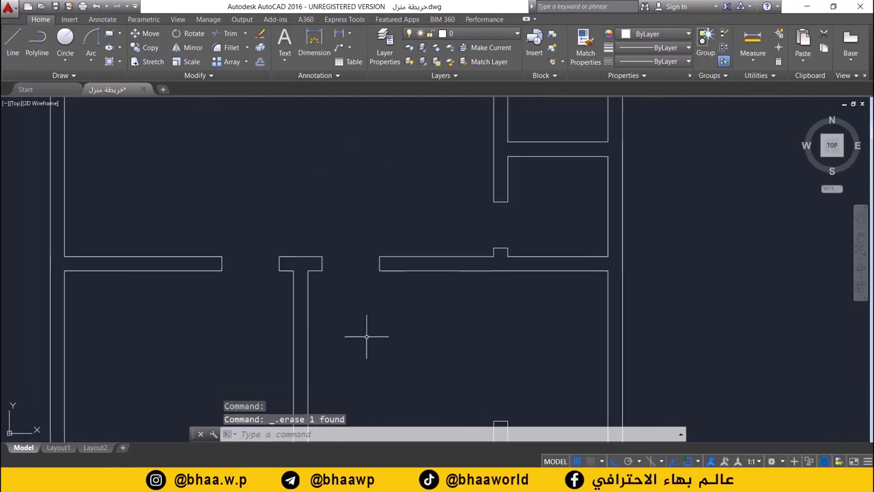
scroll(467, 254, "down", 3)
scroll(467, 254, "up", 1)
scroll(551, 422, "up", 2)
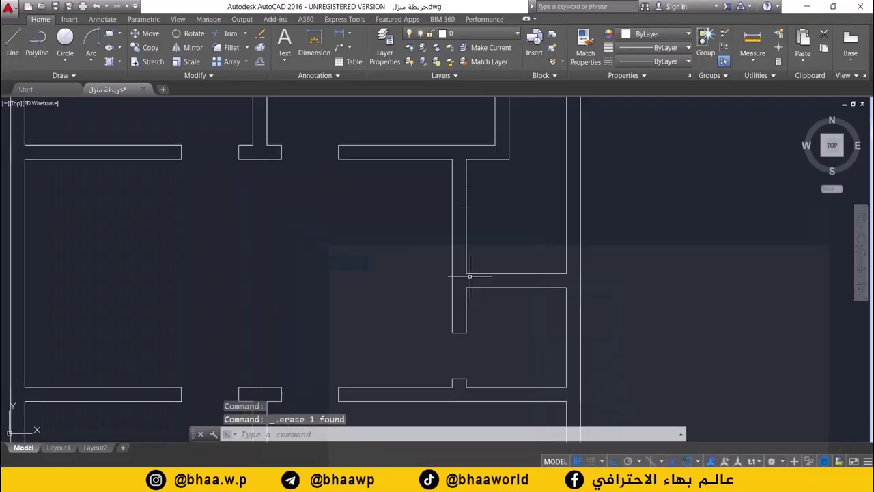
scroll(475, 230, "up", 2)
middle_click_drag(475, 230, 456, 357)
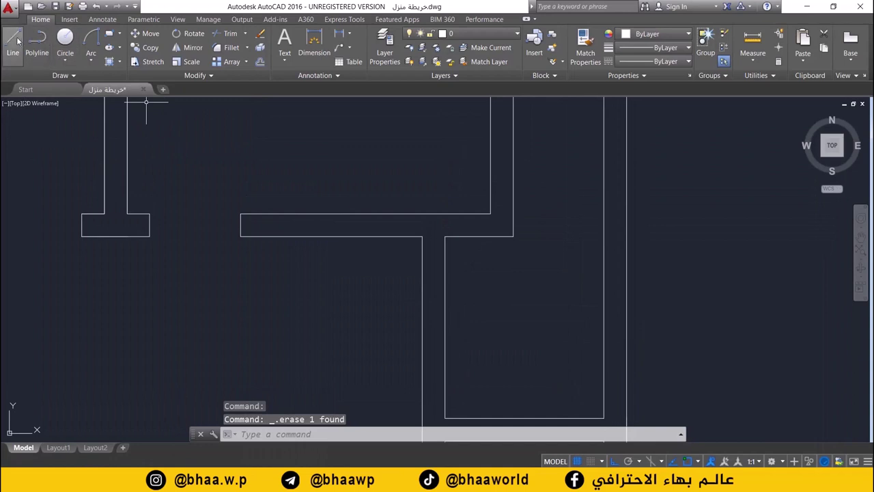
left_click(13, 42)
left_click(422, 236)
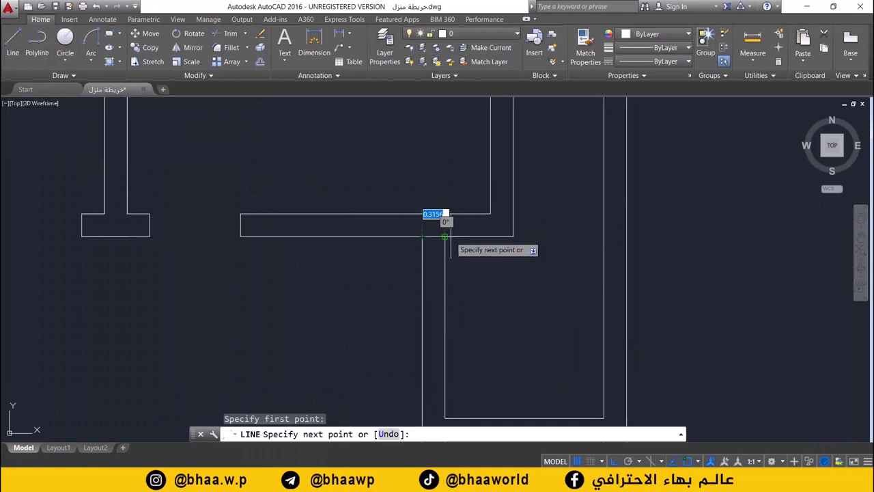
left_click(444, 237)
key("Return")
Step: Offset the new closing line 0.25 downward
scroll(361, 253, "up", 2)
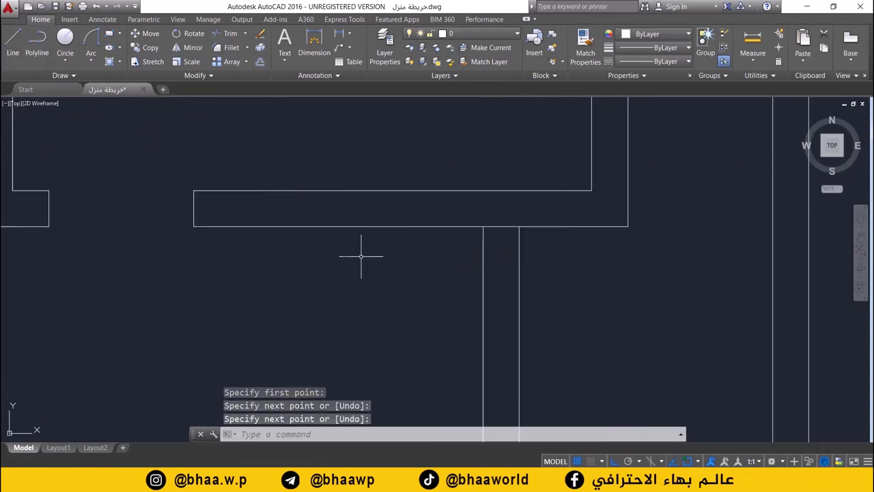
middle_click_drag(308, 264, 301, 263)
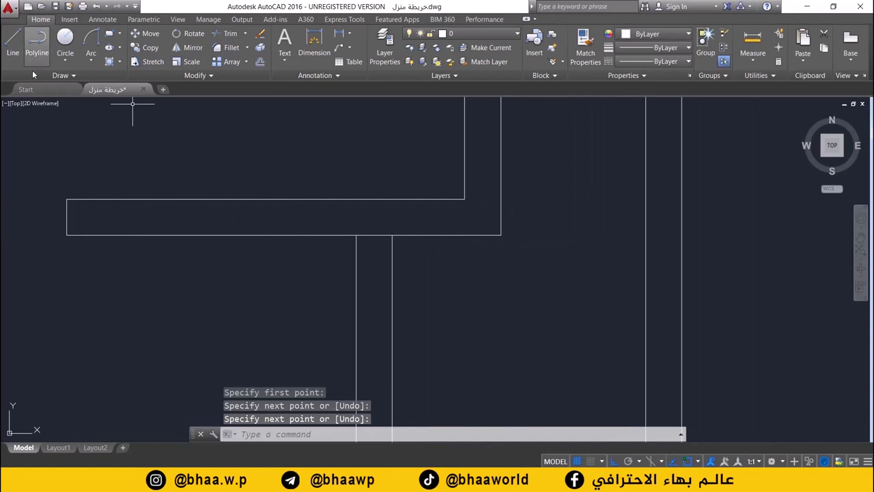
left_click(260, 61)
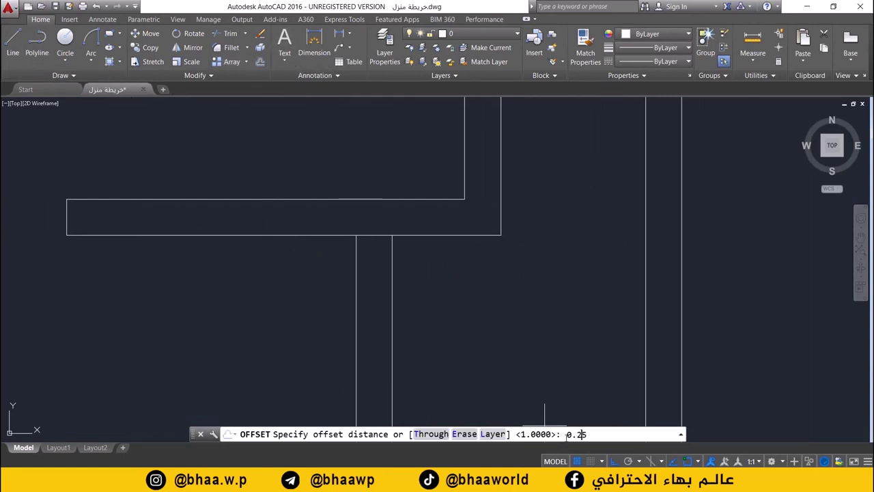
key("Return")
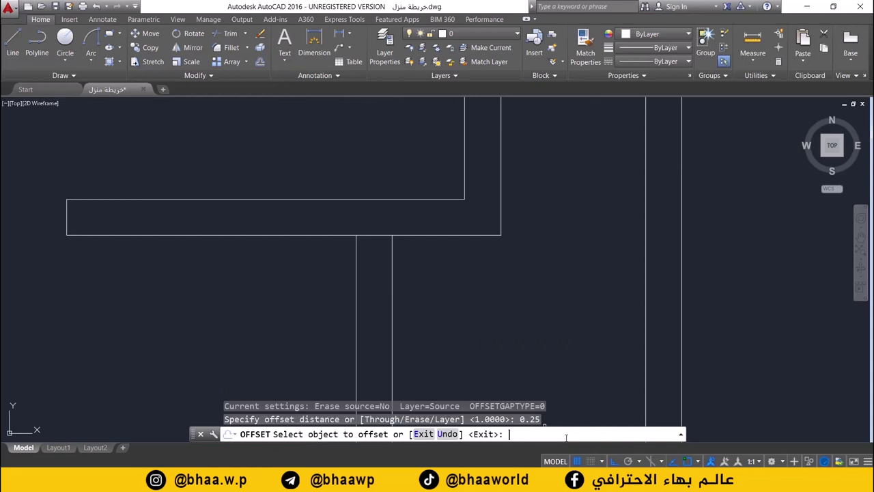
left_click(375, 235)
left_click(381, 272)
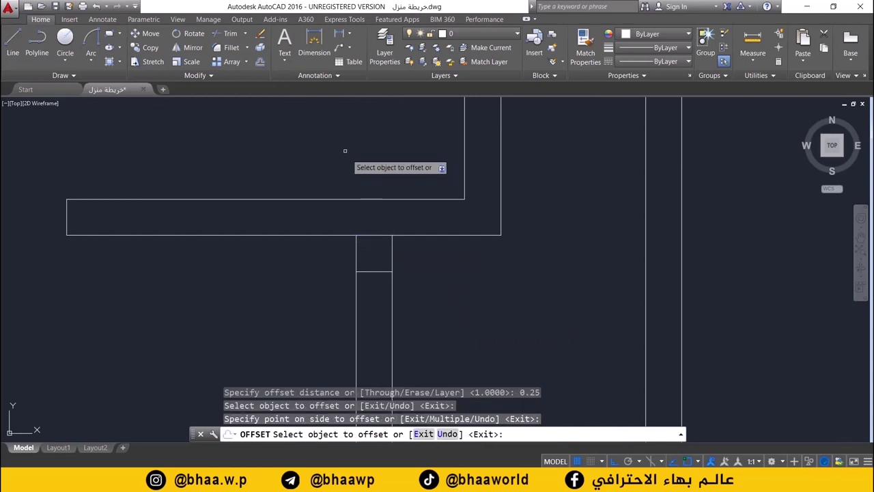
Step: Offset that copy 1 unit further down and delete the leftover short line
left_click(260, 62)
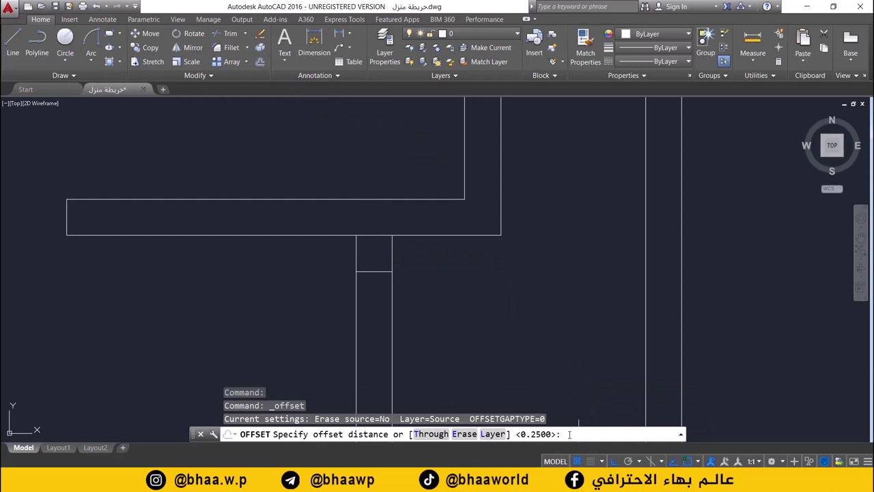
type("1")
key("Return")
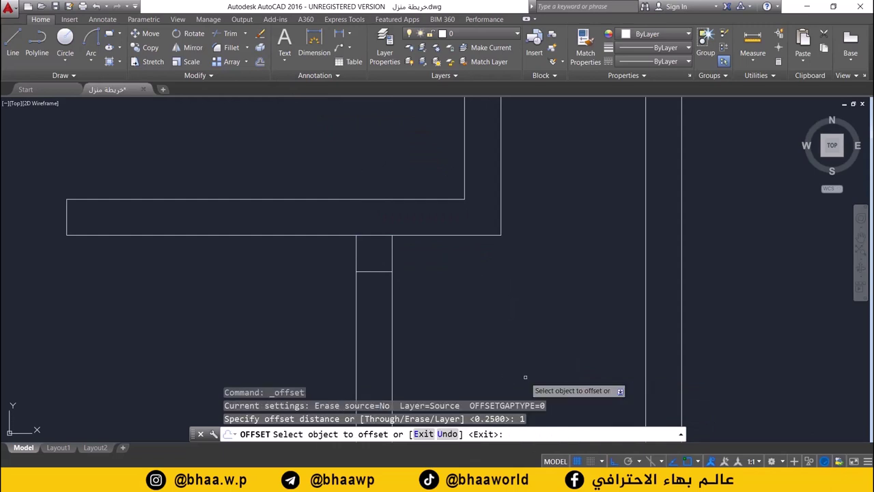
scroll(450, 334, "down", 2)
mouse_move(451, 334)
middle_mouse_down()
mouse_move(460, 219)
mouse_move(421, 161)
middle_mouse_up()
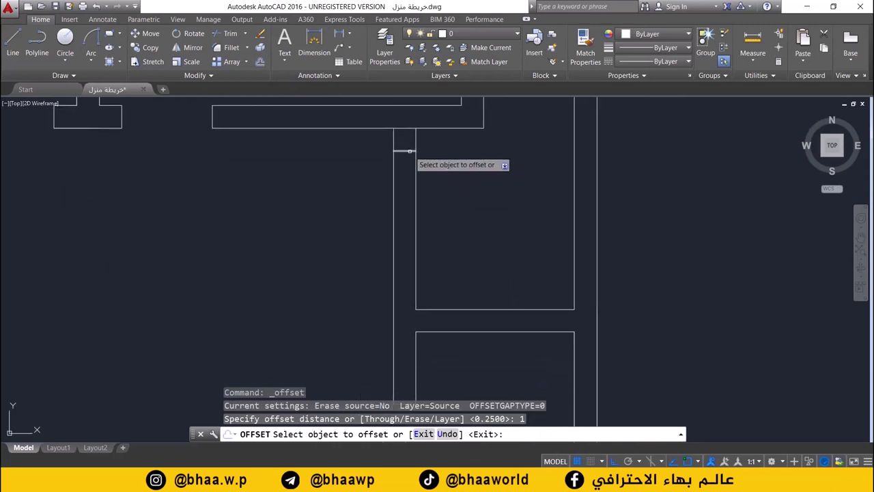
left_click(405, 151)
left_click(406, 222)
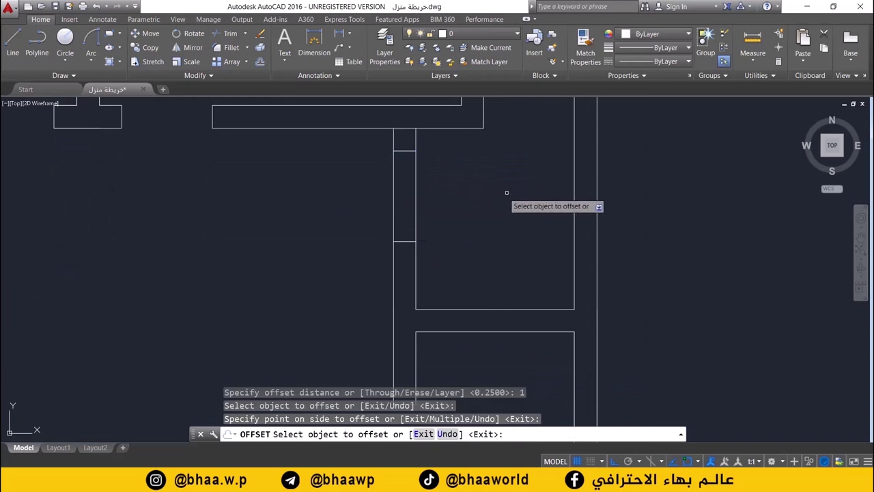
key("Escape")
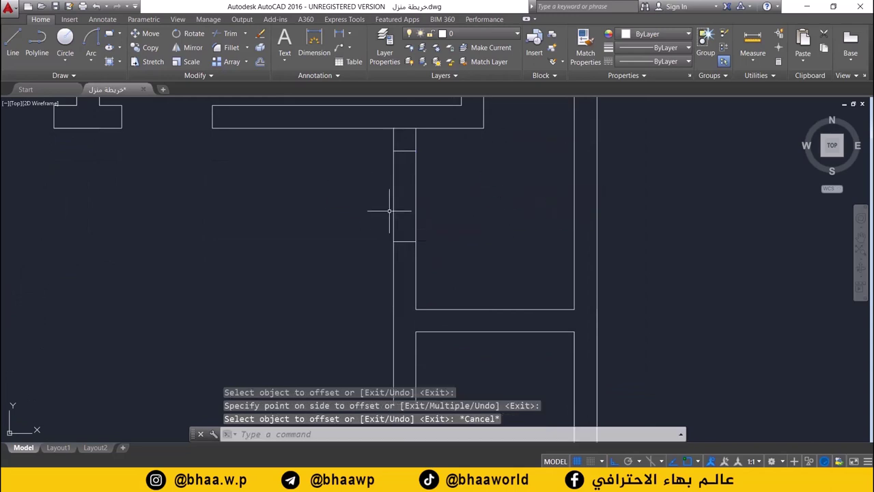
left_click(403, 127)
key("Delete")
Step: Trim both vertical wall lines between the two cross lines, using all objects as edges
left_click(218, 34)
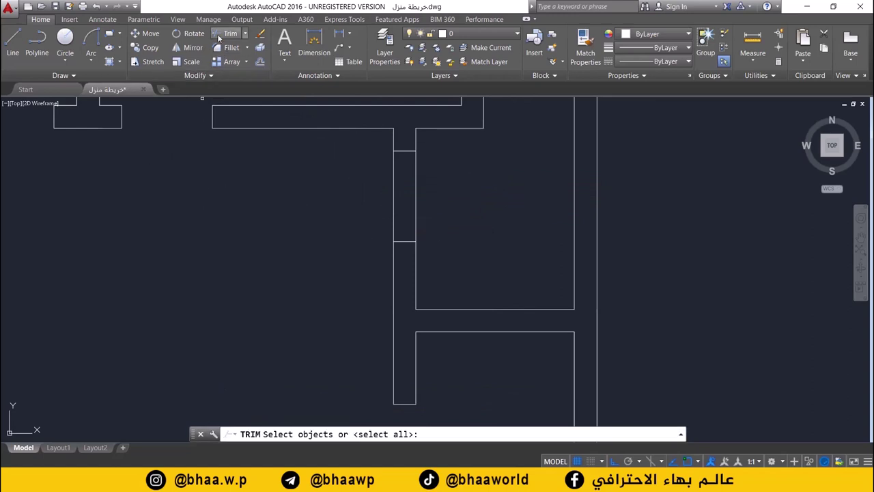
key("Return")
left_click(437, 180)
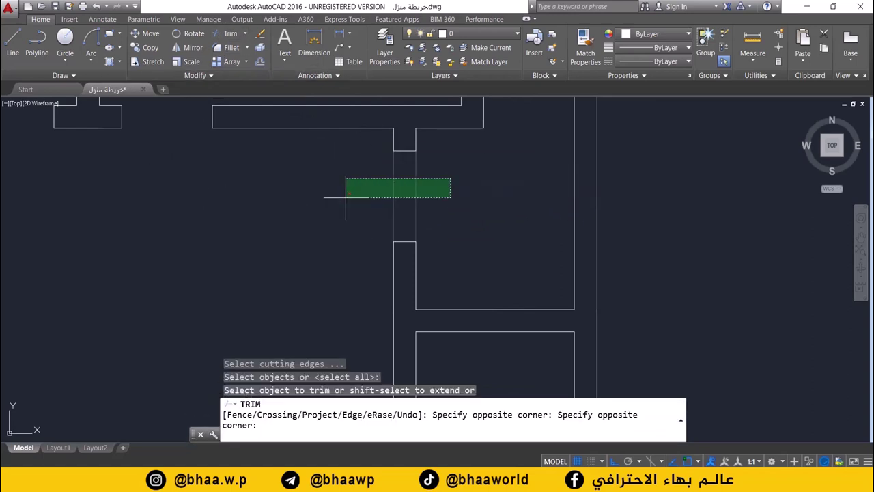
left_click(347, 201)
left_click(345, 198)
scroll(341, 198, "down", 4)
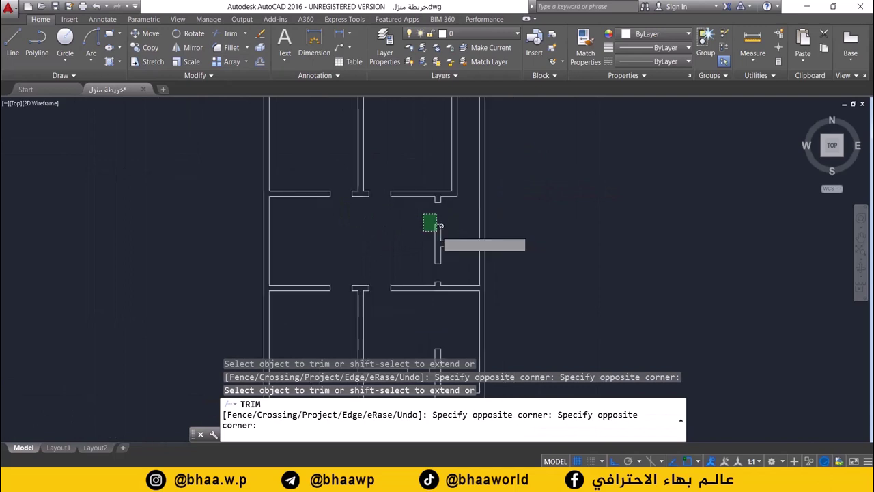
scroll(435, 203, "up", 1)
scroll(409, 232, "down", 2)
scroll(448, 226, "up", 2)
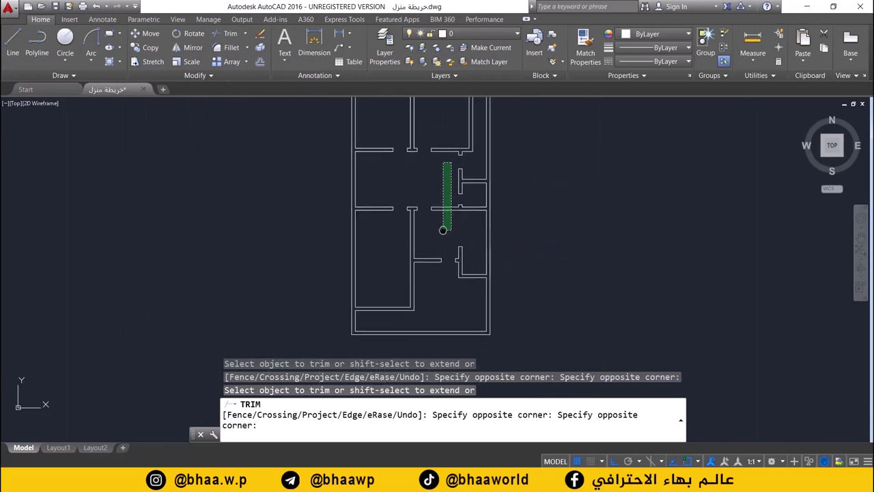
scroll(451, 294, "down", 1)
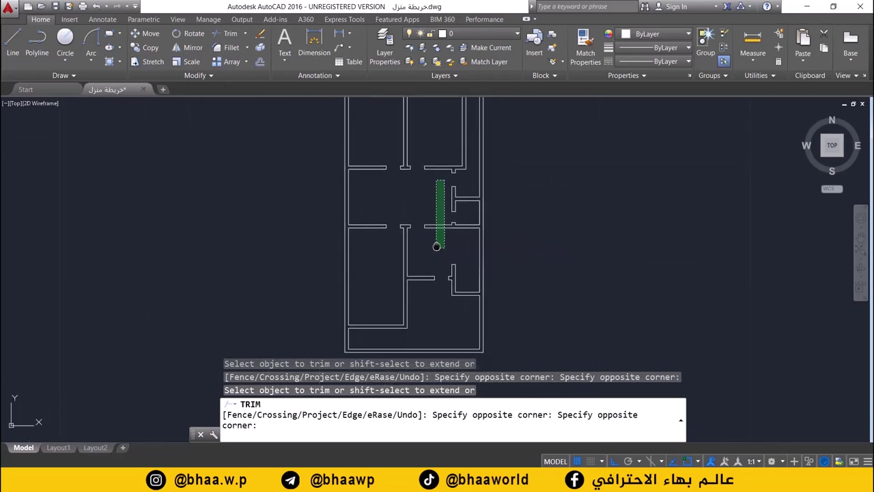
scroll(510, 358, "up", 1)
Step: Compare with the reference plan image, then end Trim and shift the plan up
key("alt+Tab")
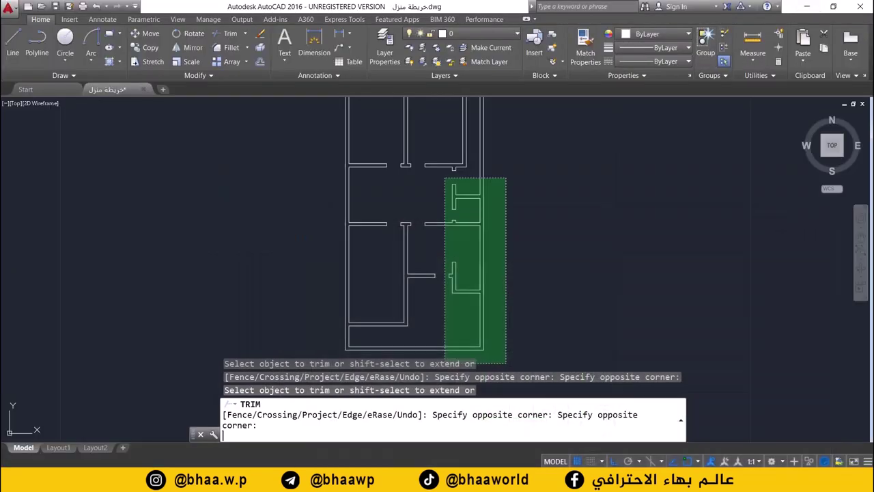
left_click(810, 9)
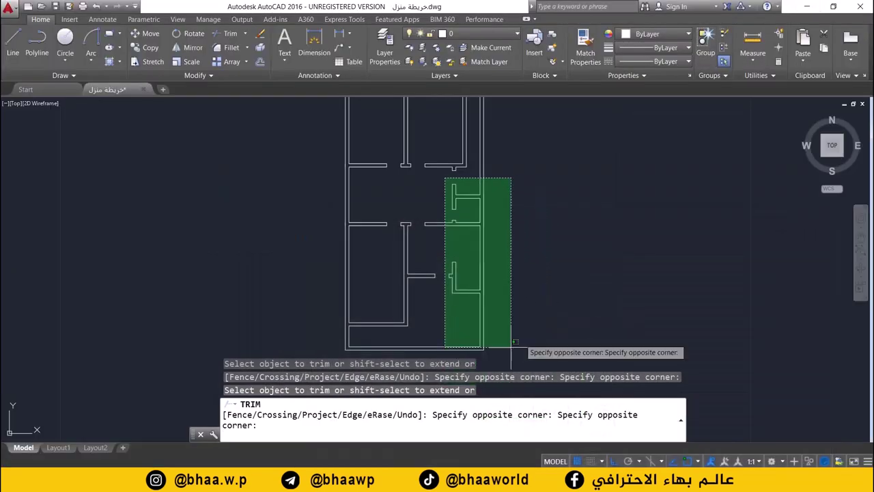
key("Escape")
key("Escape")
middle_click_drag(482, 351, 483, 284)
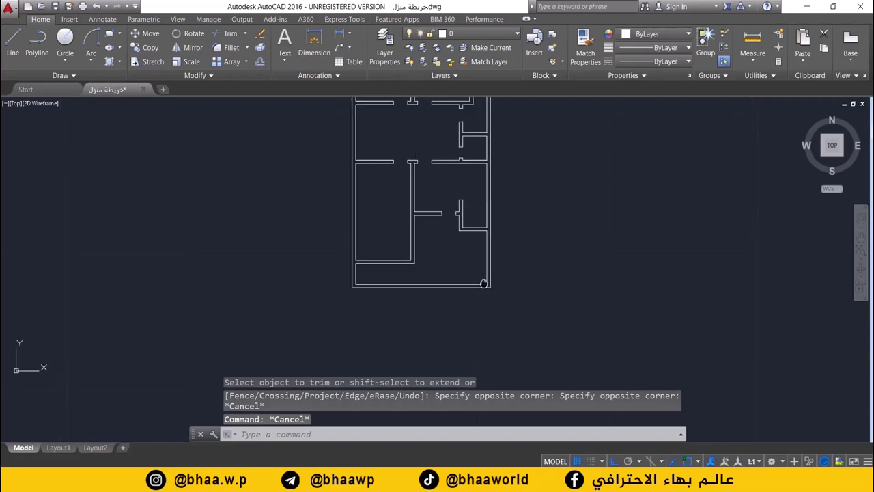
scroll(482, 284, "up", 4)
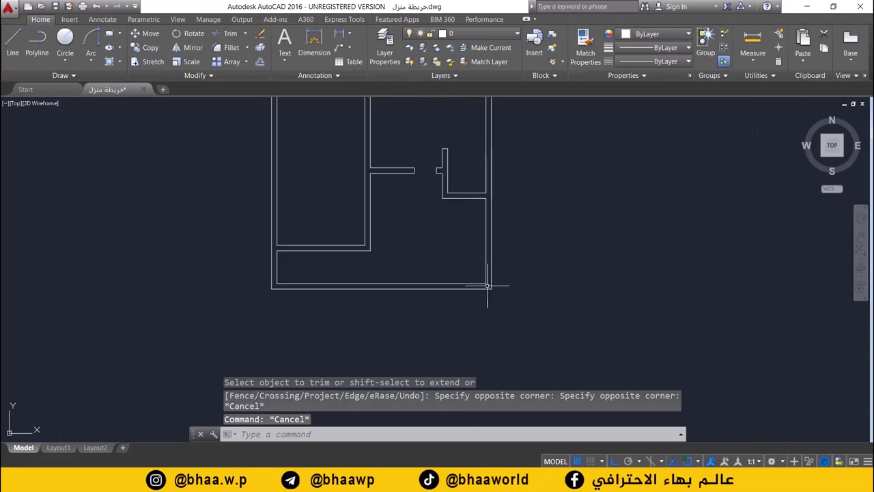
Step: Draw a line across the bottom wall at the bottom-right corner
left_click(12, 43)
scroll(451, 284, "up", 2)
left_click(519, 276)
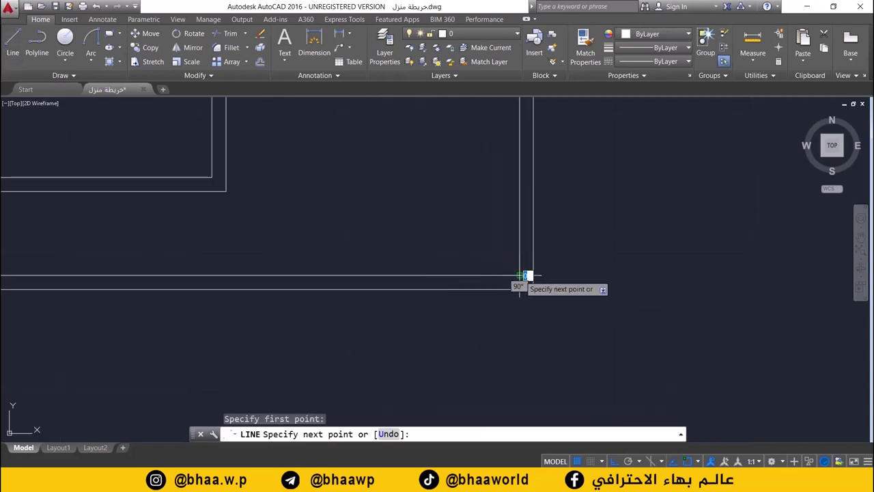
scroll(530, 287, "up", 4)
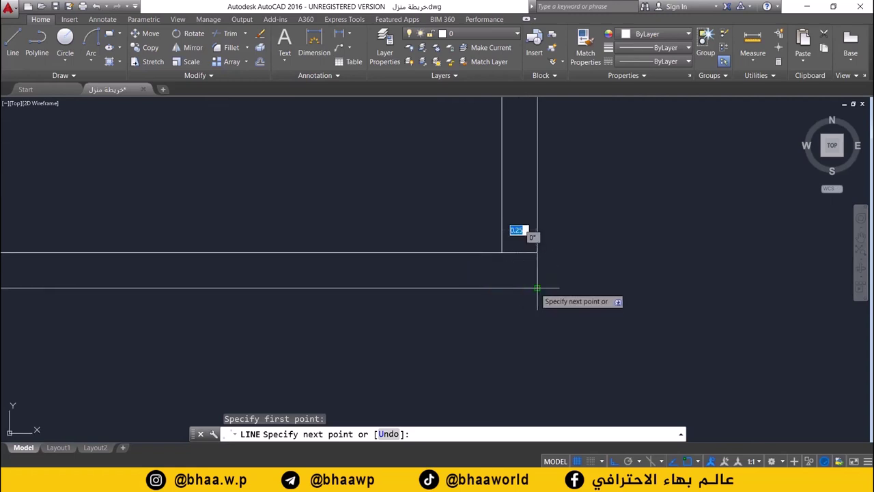
left_click(503, 287)
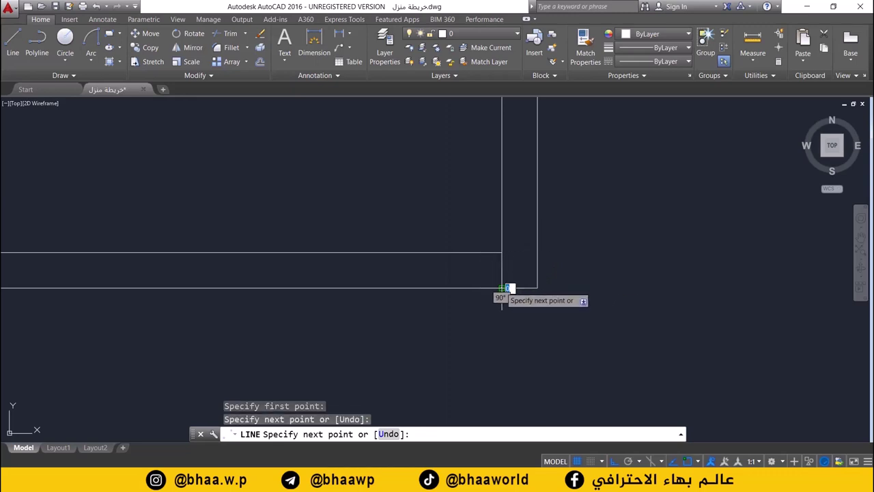
key("Return")
scroll(430, 285, "down", 2)
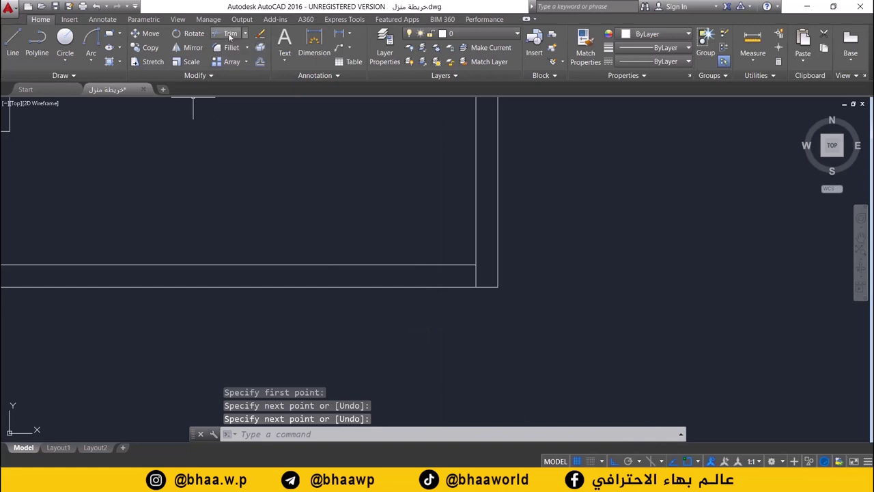
Step: Offset the corner line 0.25 to the left
left_click(260, 62)
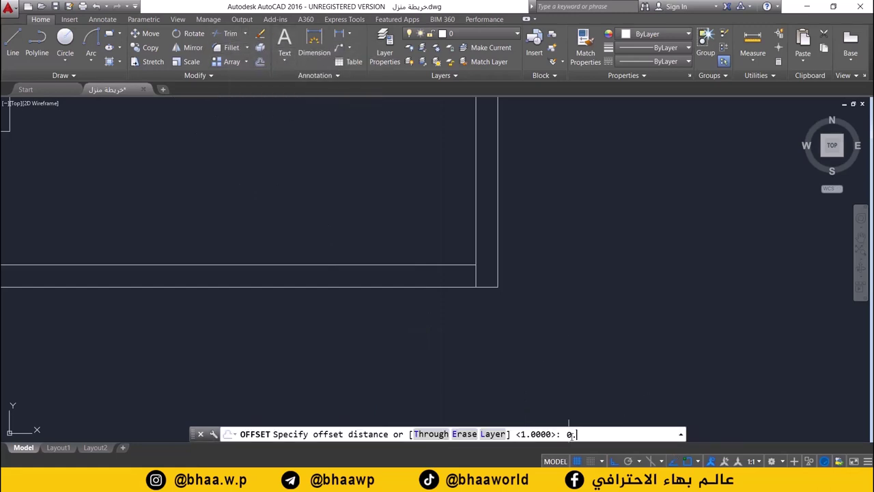
type("0.25")
key("Return")
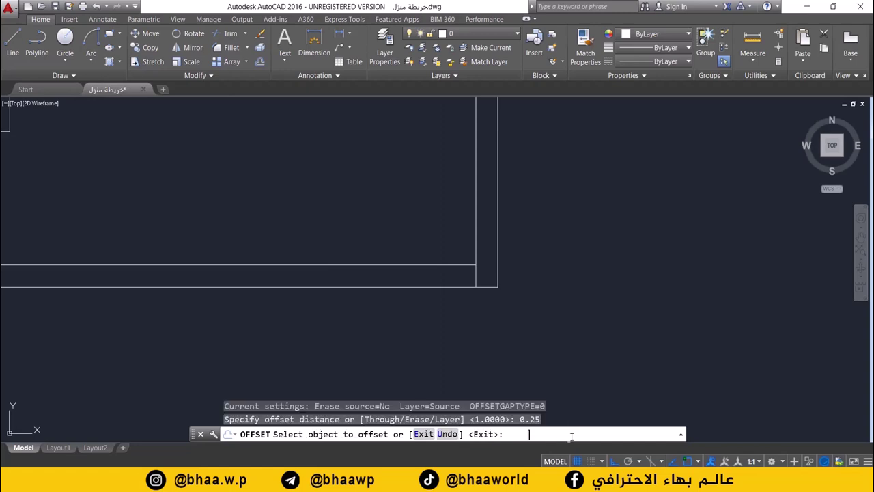
left_click(476, 283)
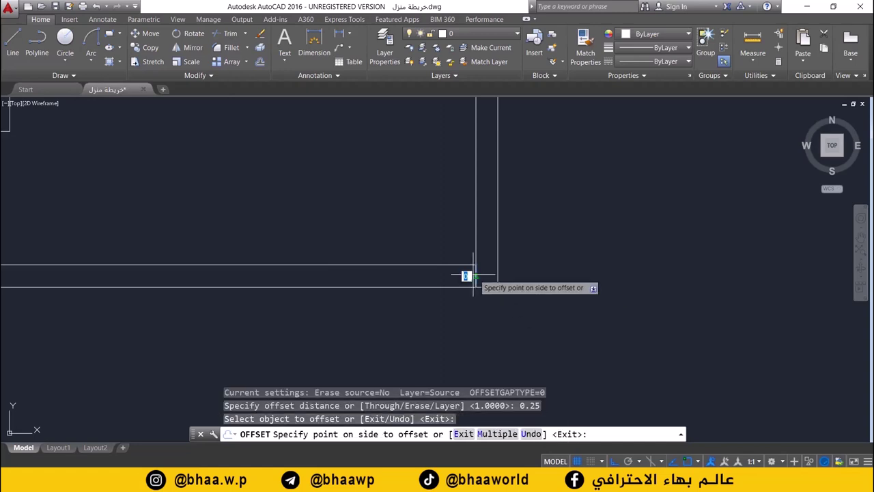
left_click(466, 276)
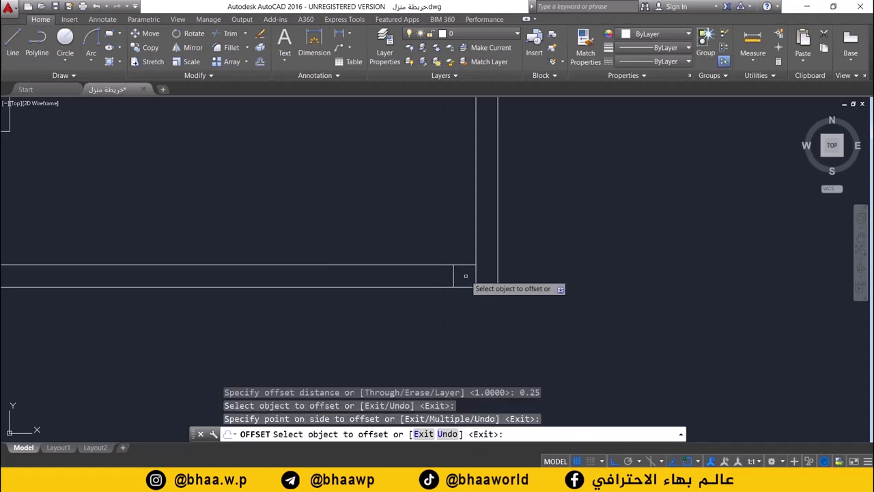
Step: After checking the reference, offset that marker 2 units further left
left_click(259, 62)
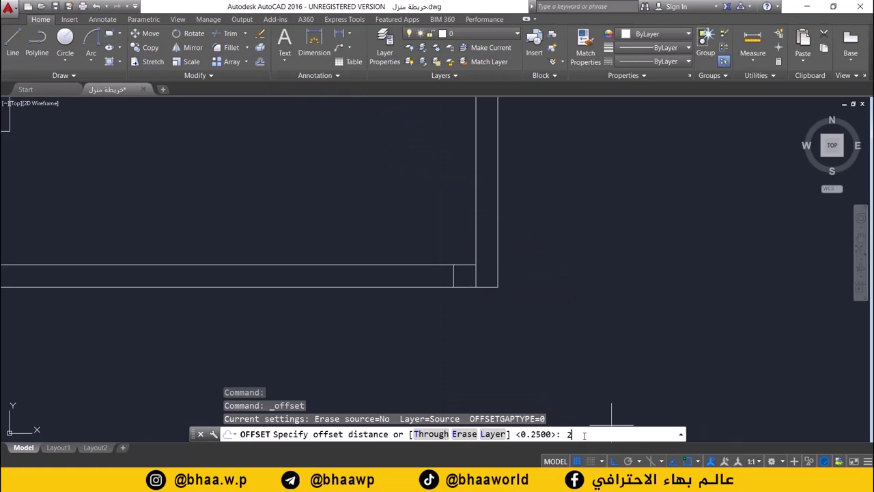
key("alt+Tab")
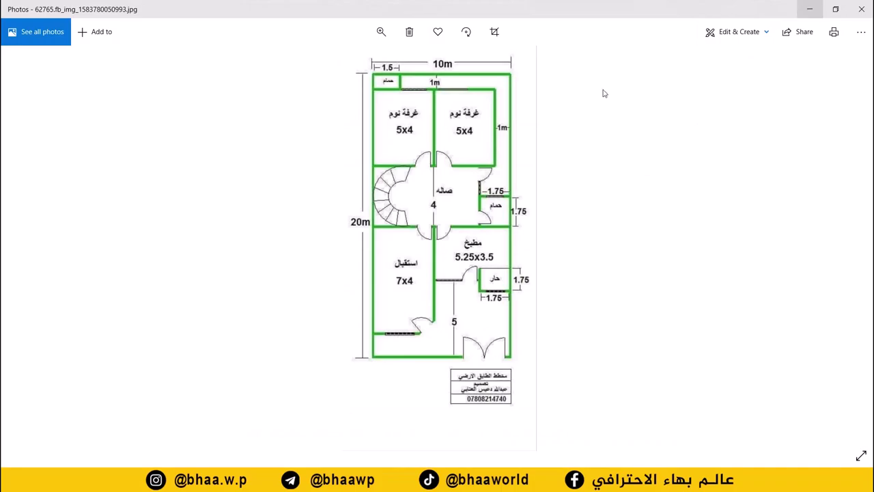
left_click(809, 9)
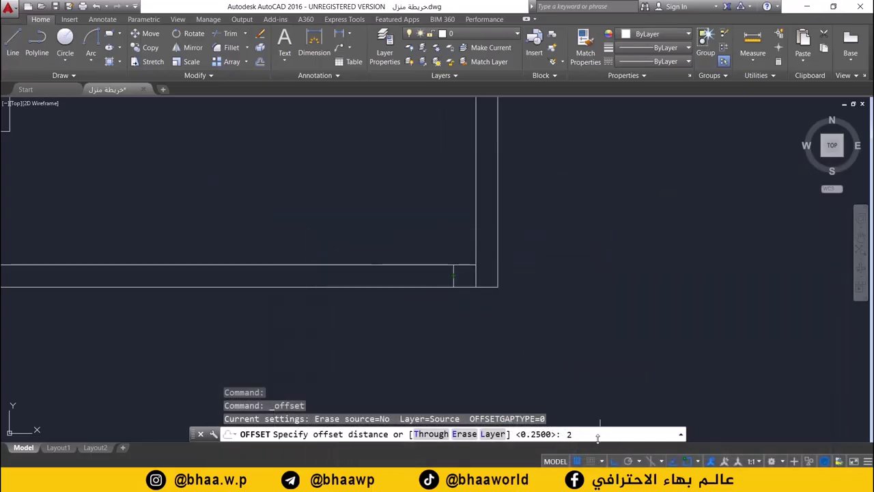
key("Return")
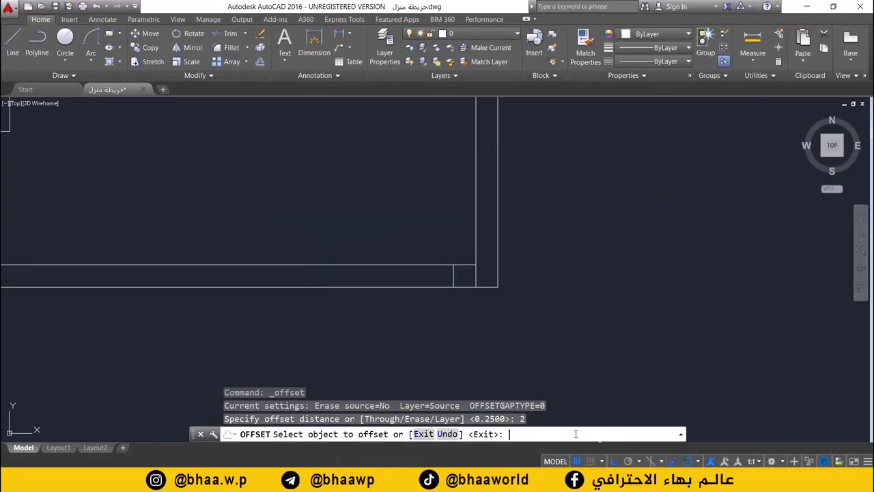
left_click(453, 276)
left_click(361, 278)
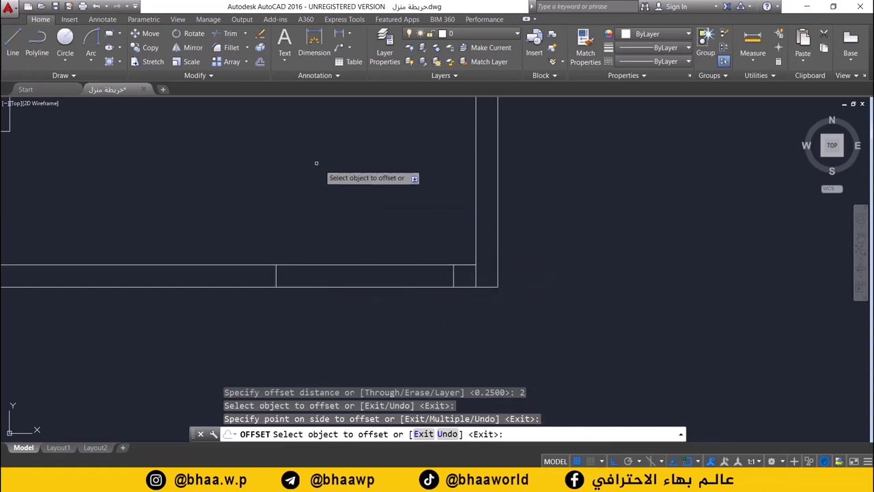
key("Escape")
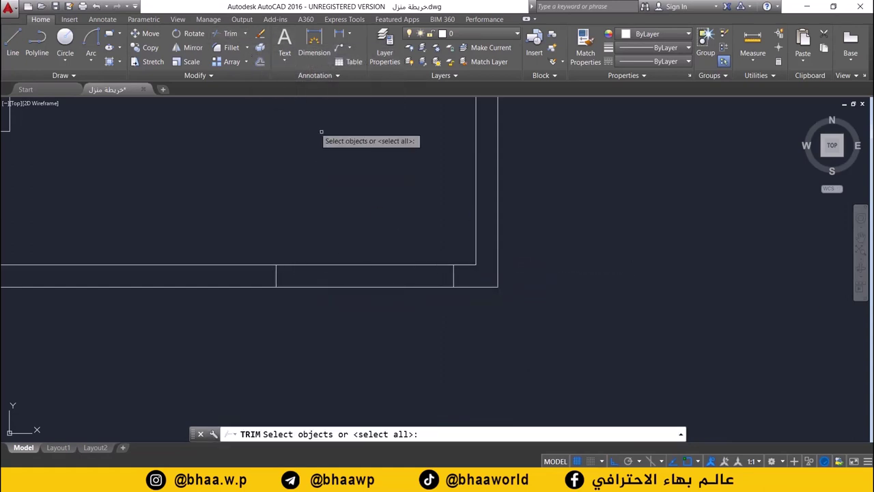
Step: Trim the bottom wall lines between the two markers, then switch to the reference image
key("Return")
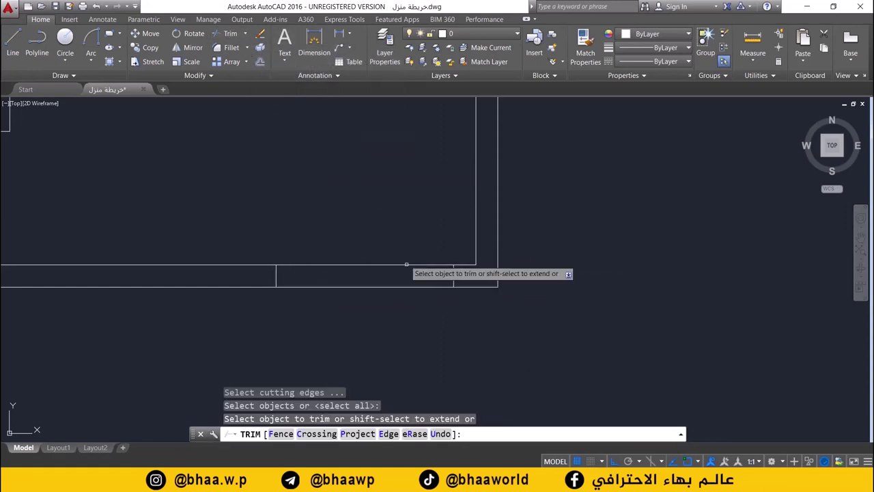
left_click(402, 254)
left_click(338, 320)
scroll(338, 320, "down", 5)
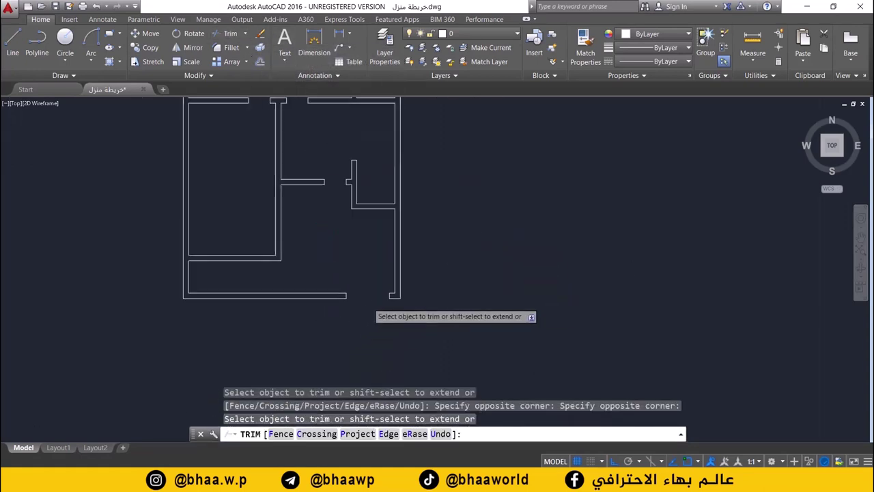
scroll(366, 274, "up", 4)
middle_click_drag(366, 274, 381, 320)
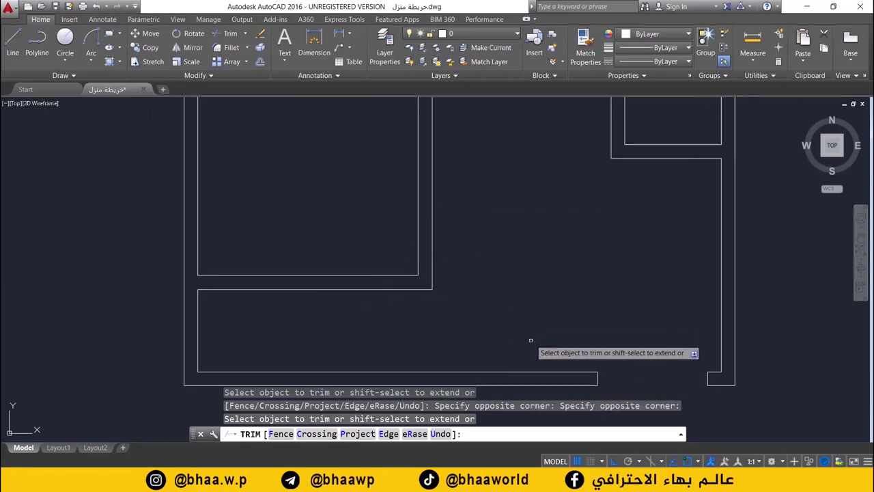
key("alt+Tab")
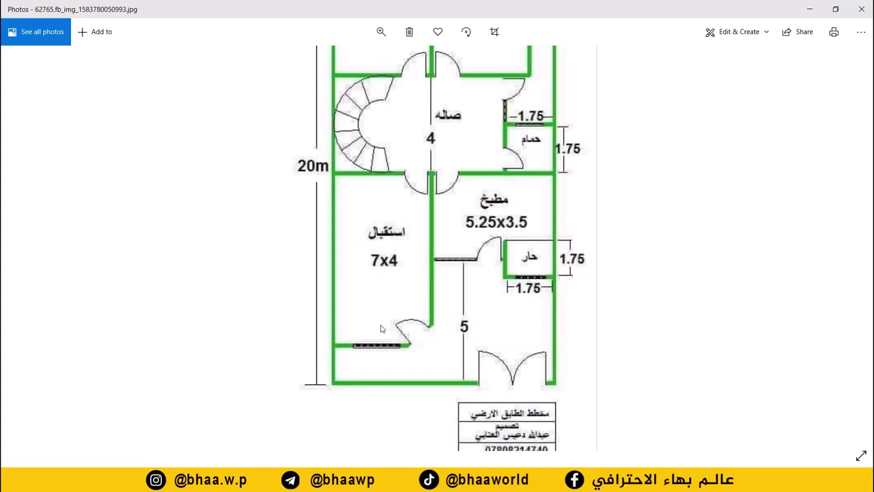
Step: Drag the reference image down to reveal the two 5x4 bedrooms at the top
left_click_drag(409, 242, 365, 324)
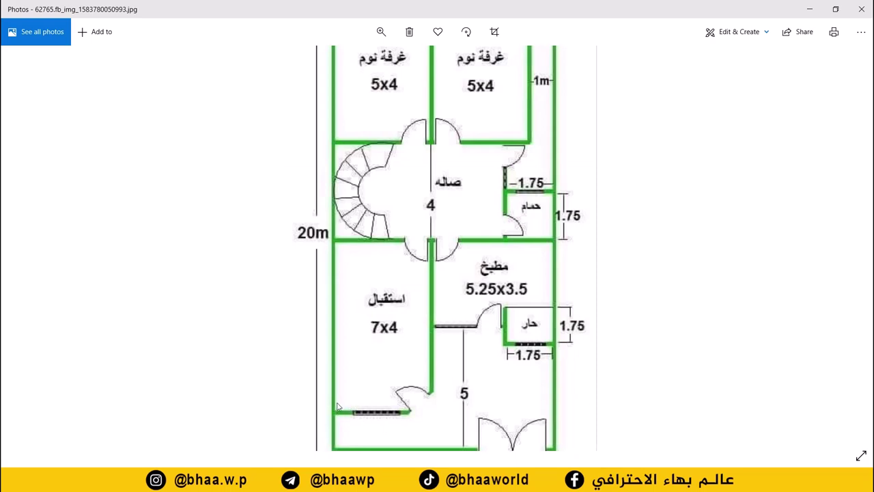
Step: Close the lower wall end with a short vertical line
key("alt+Tab")
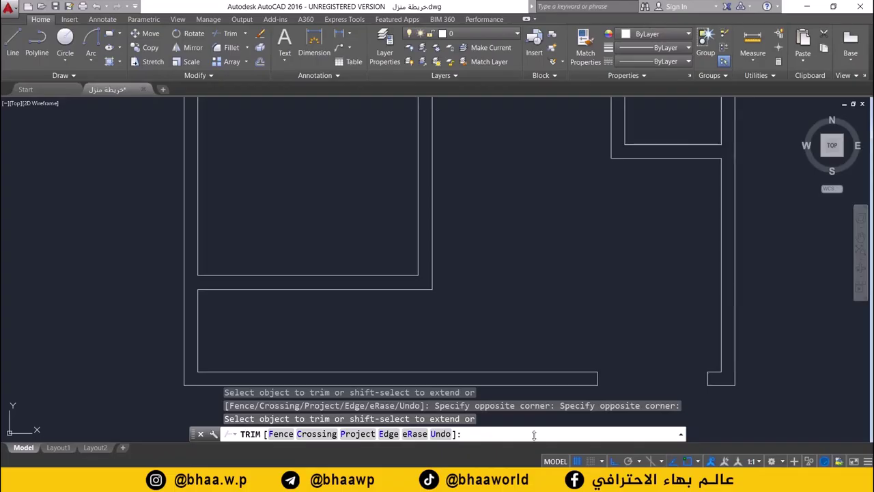
left_click(13, 43)
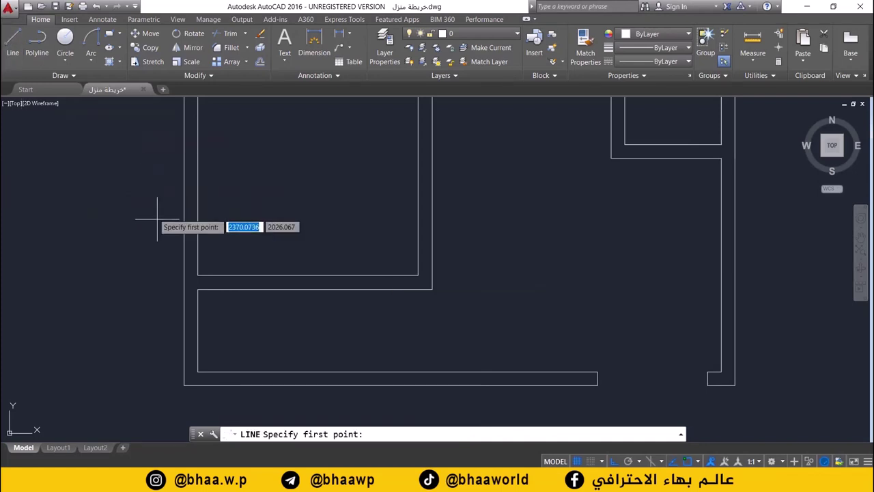
left_click(198, 289)
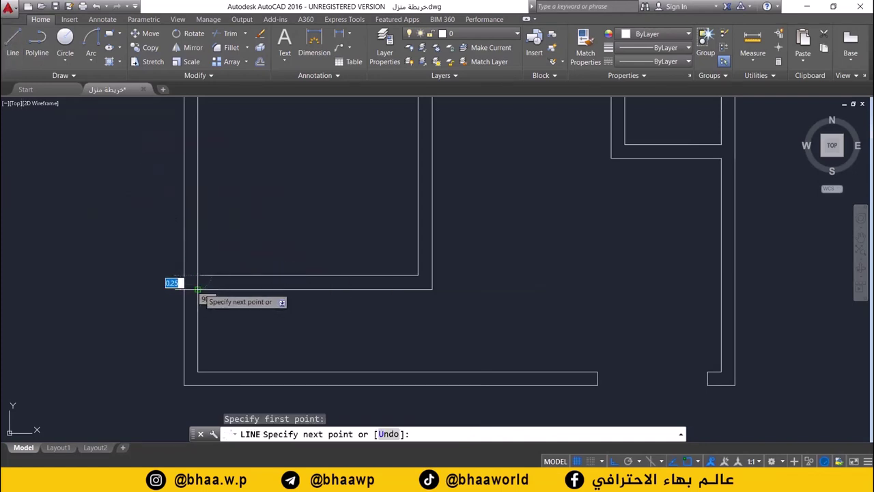
left_click(198, 275)
key("Return")
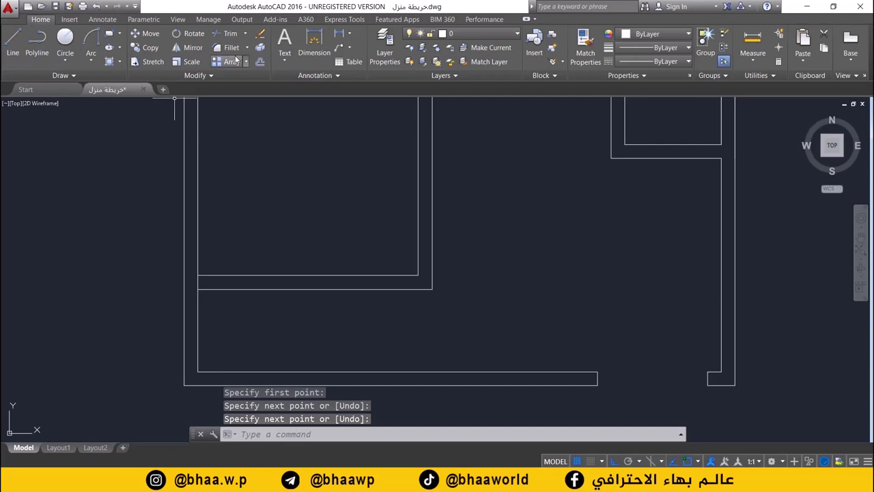
Step: Offset the wall-end line 1 unit along the wall to make a cross line
left_click(261, 61)
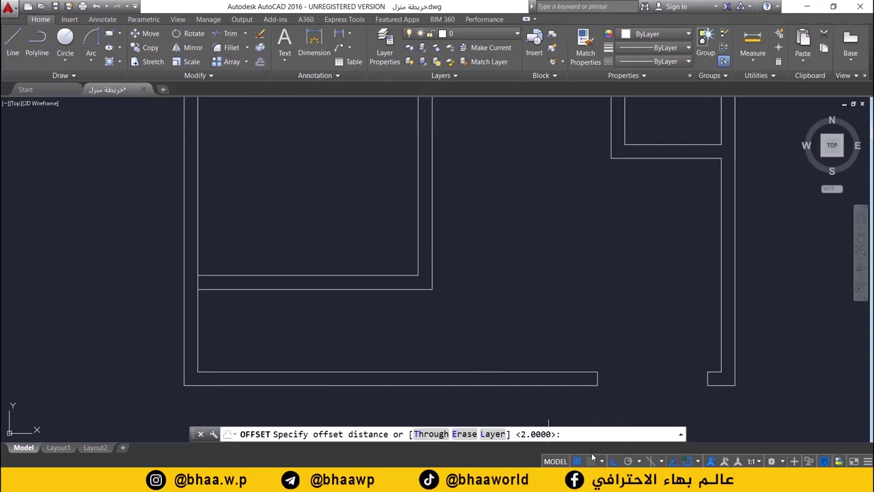
type("1")
key("Return")
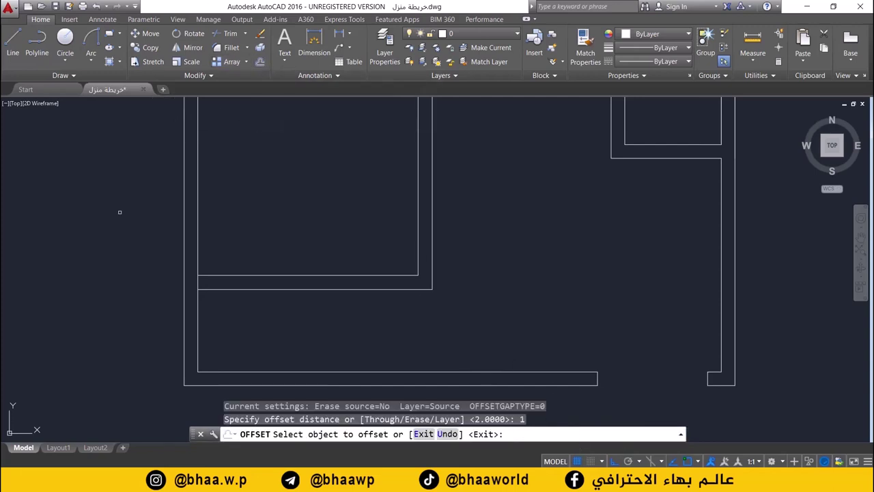
left_click(205, 289)
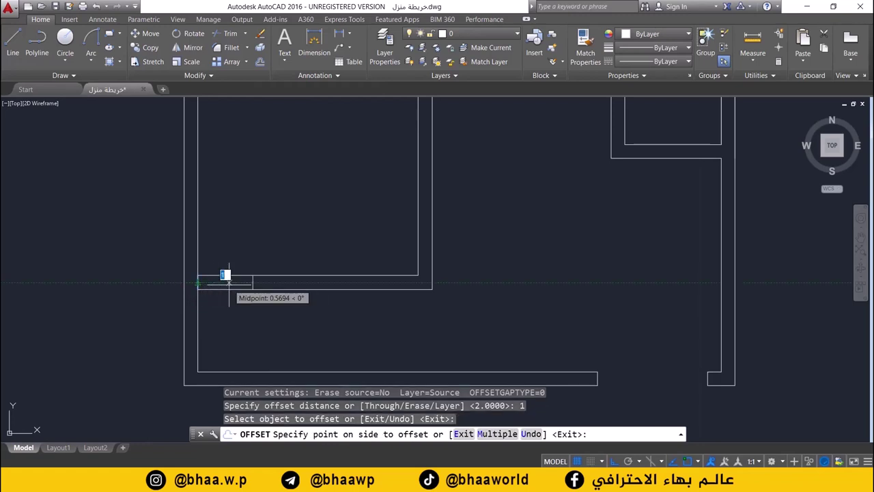
left_click(225, 276)
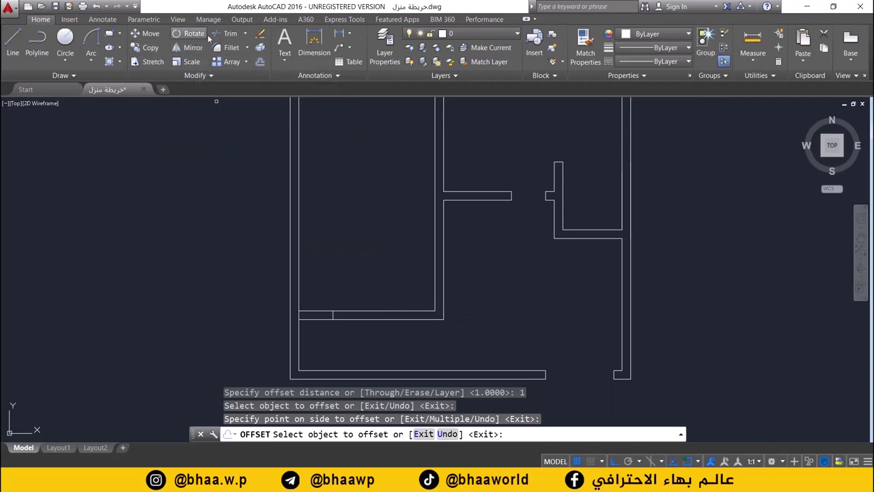
key("Return")
Step: Try offsetting the cross line 1.5 units to the right, then undo it
left_click(260, 61)
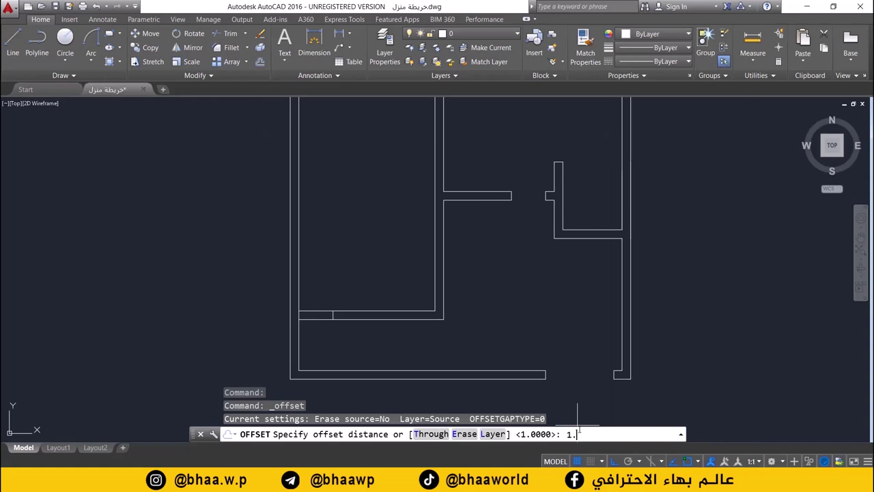
type("1.5")
key("Return")
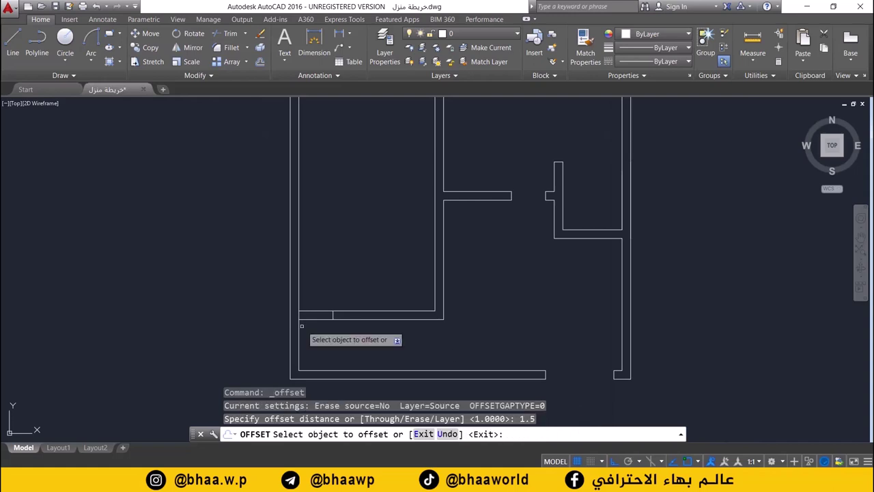
left_click(334, 315)
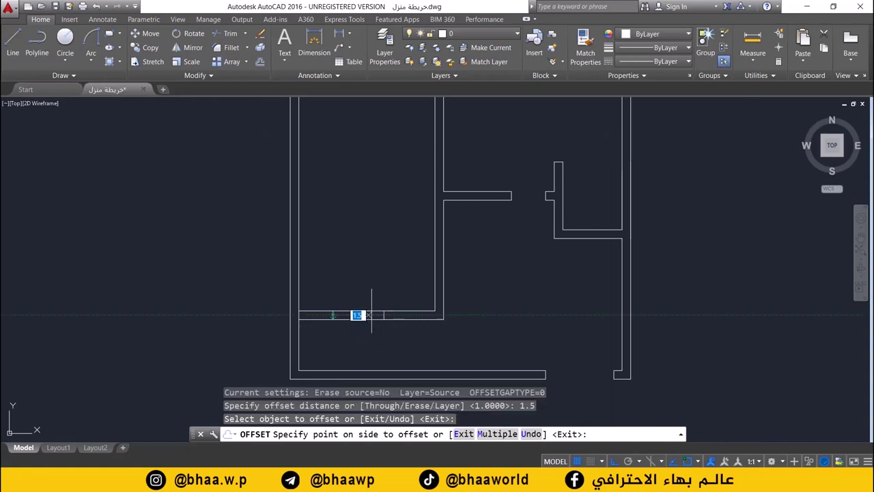
left_click(379, 316)
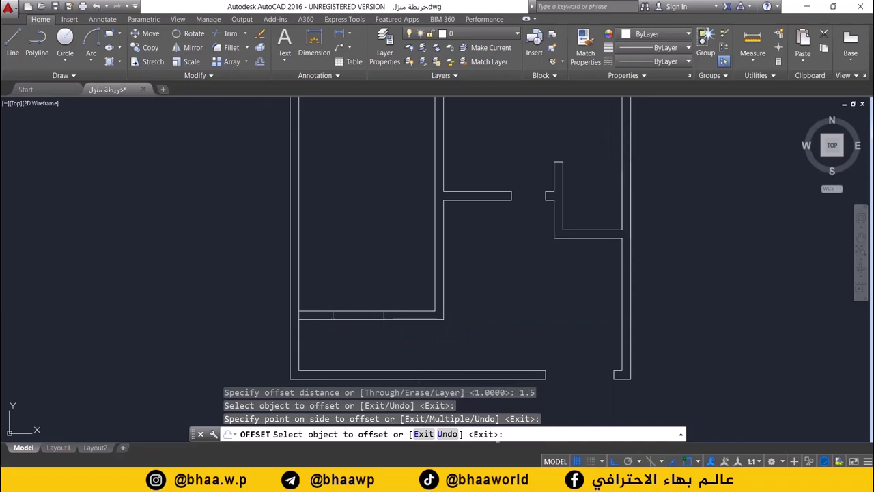
key("alt+Tab")
key("alt+Tab")
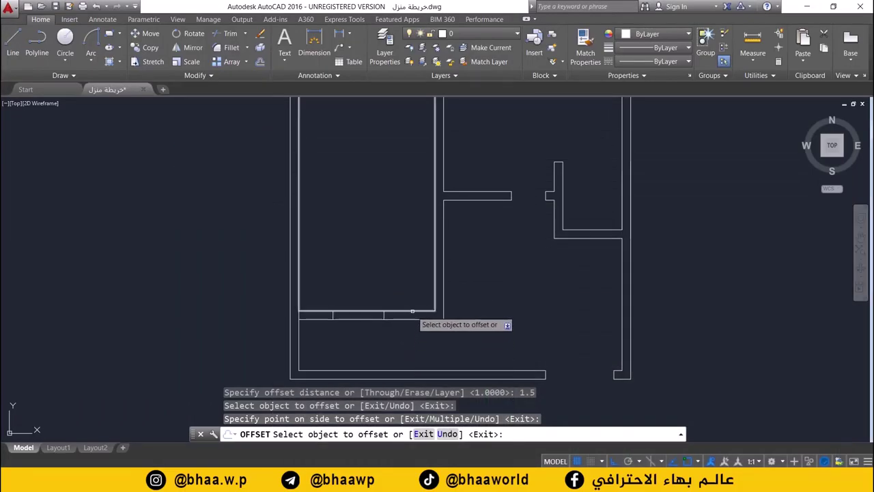
key("ctrl+z")
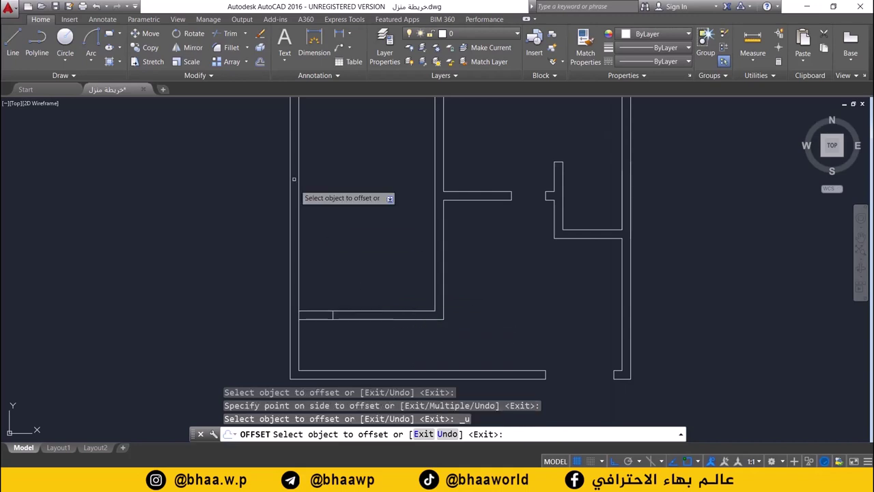
Step: Offset the cross line 2 units to the right instead
left_click(259, 47)
key("Return")
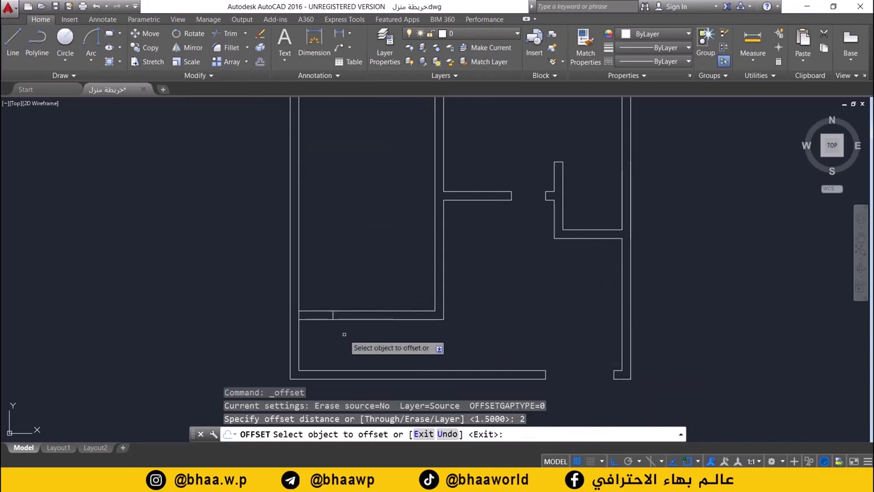
left_click(332, 315)
left_click(379, 320)
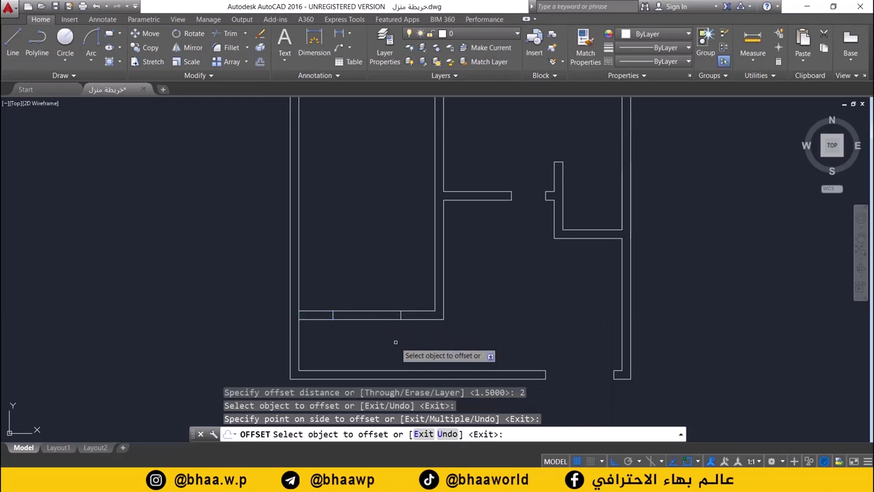
Step: Pan the plan and switch to the reference floor-plan sketch in Photos
middle_click_drag(344, 353, 324, 327)
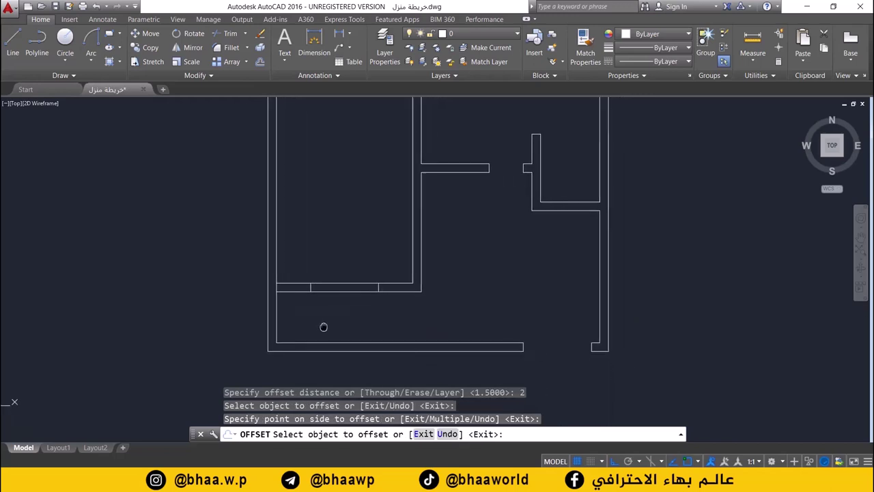
mouse_move(344, 283)
middle_mouse_down()
mouse_move(339, 341)
mouse_move(351, 319)
mouse_move(341, 337)
middle_mouse_up()
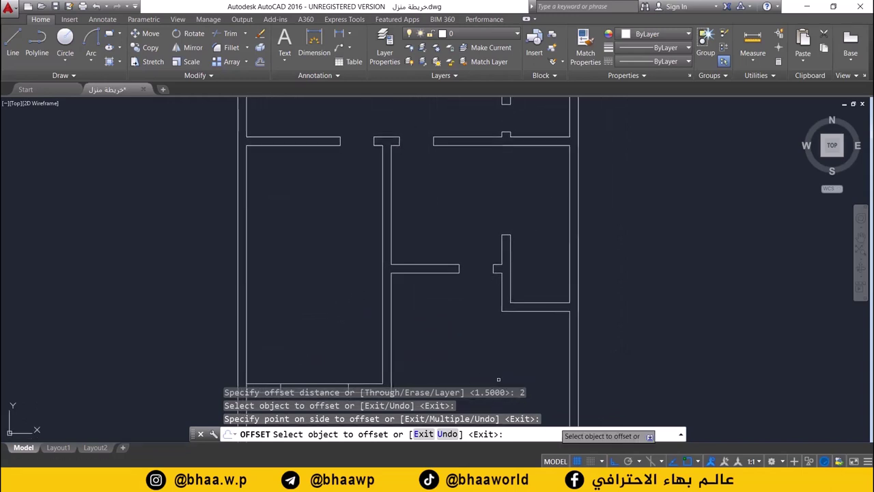
key("alt+Tab")
scroll(470, 352, "up", 3)
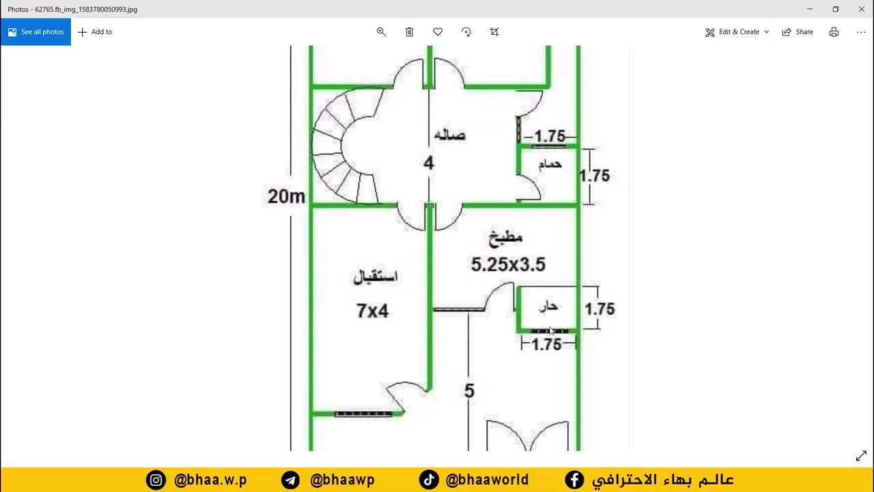
mouse_move(634, 480)
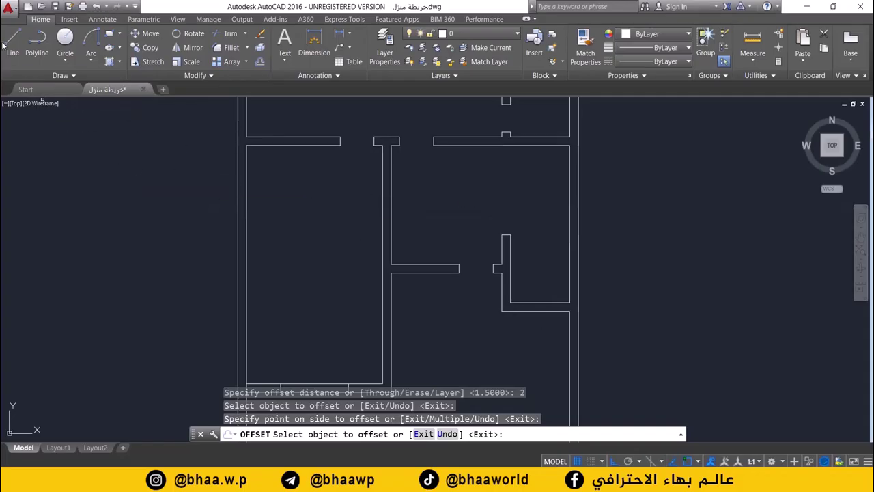
Step: Draw a short line closing the small room's wall end
left_click(13, 44)
left_click(570, 310)
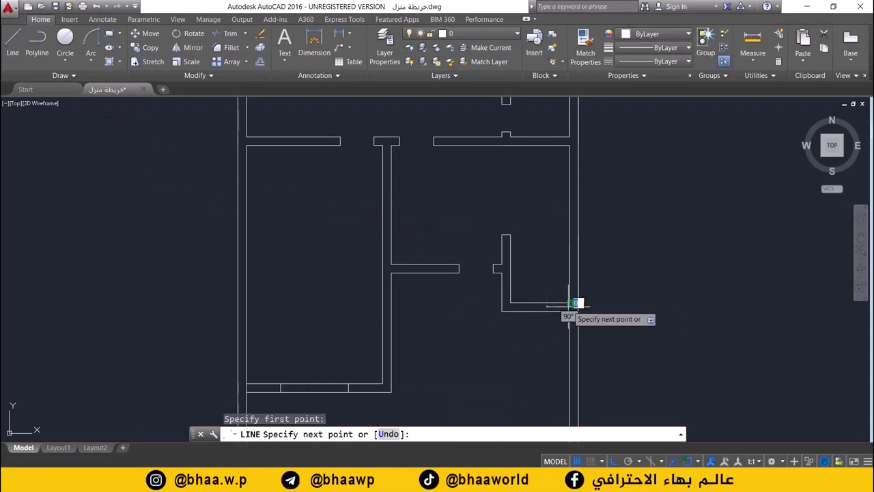
left_click(570, 311)
key("Return")
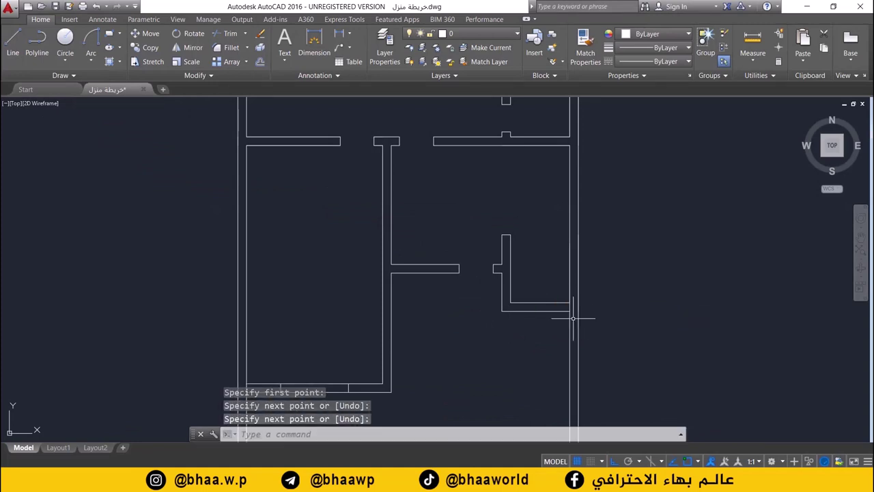
scroll(566, 312, "up", 4)
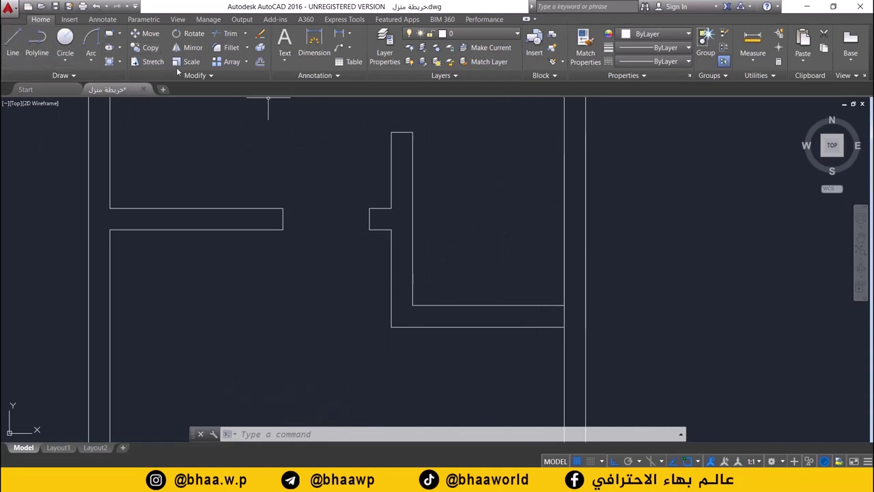
Step: Offset the wall-end line 0.35 units along the wall
left_click(260, 62)
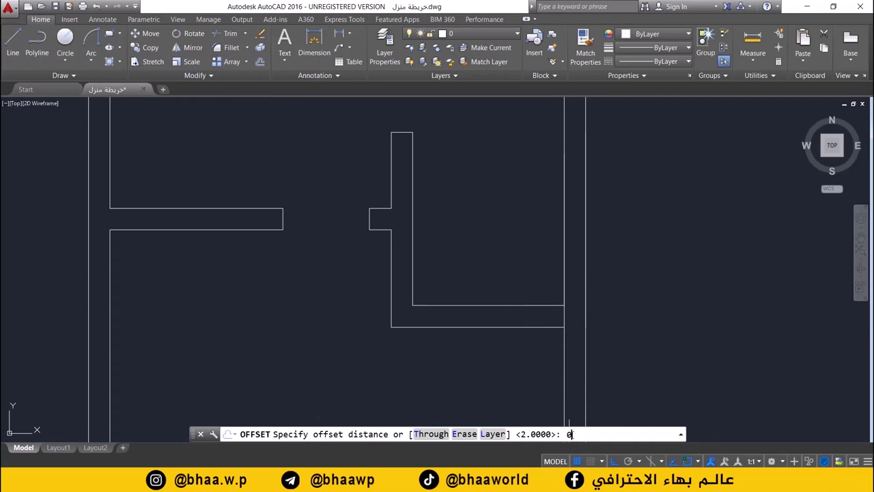
type("035")
key("Return")
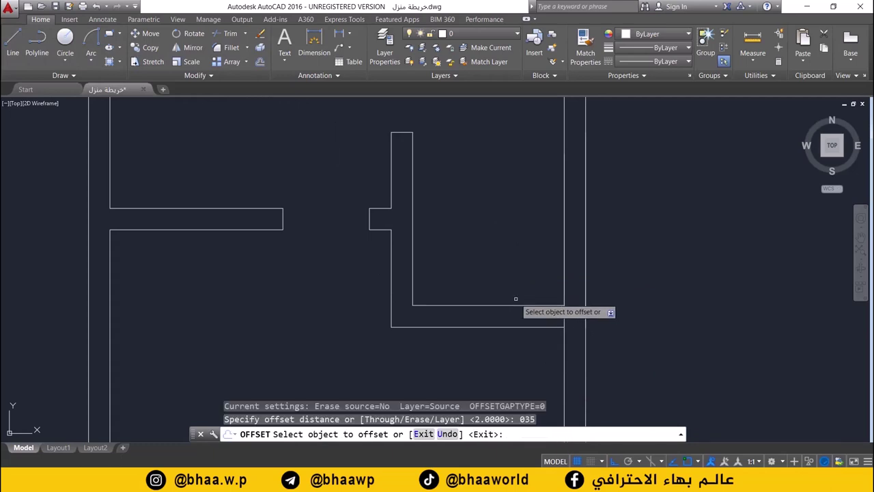
left_click(259, 61)
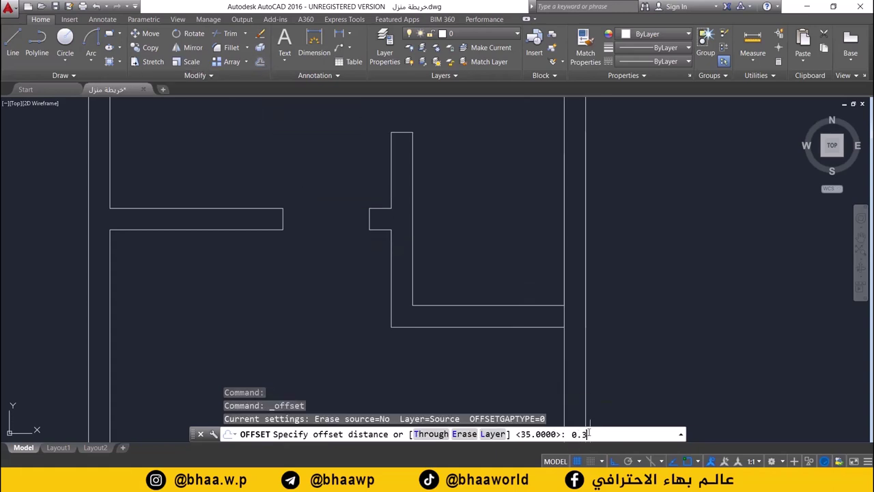
key("Return")
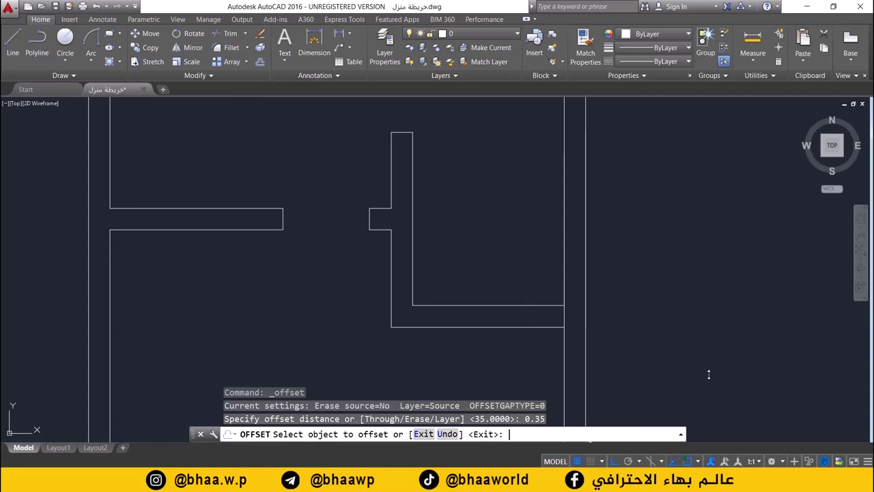
left_click(564, 313)
left_click(554, 316)
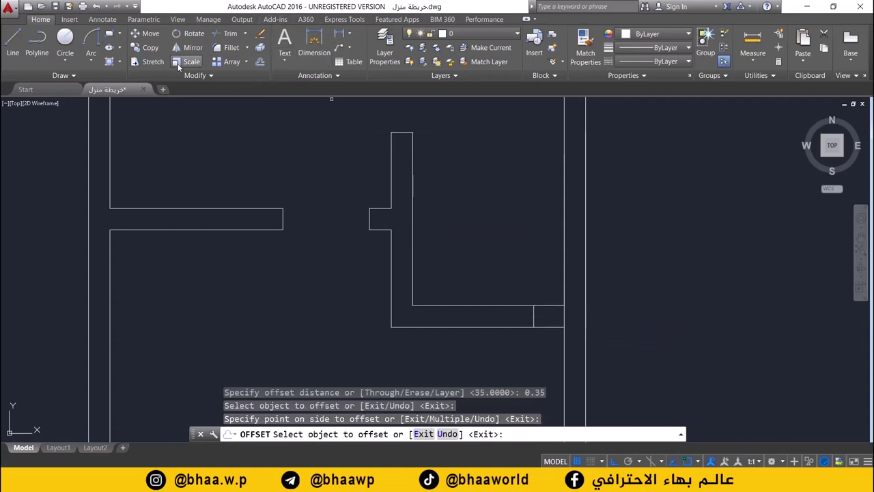
Step: Offset the lower wall line by 1 unit
left_click(260, 61)
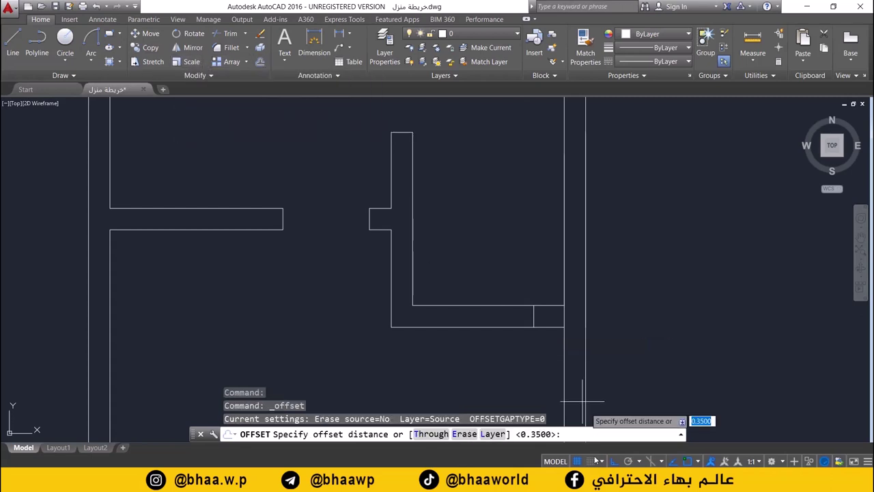
type("1")
key("Return")
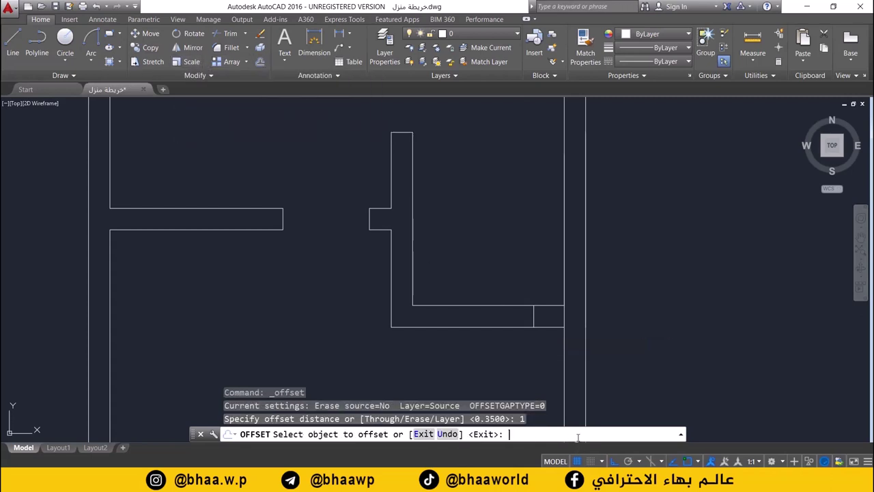
left_click(534, 316)
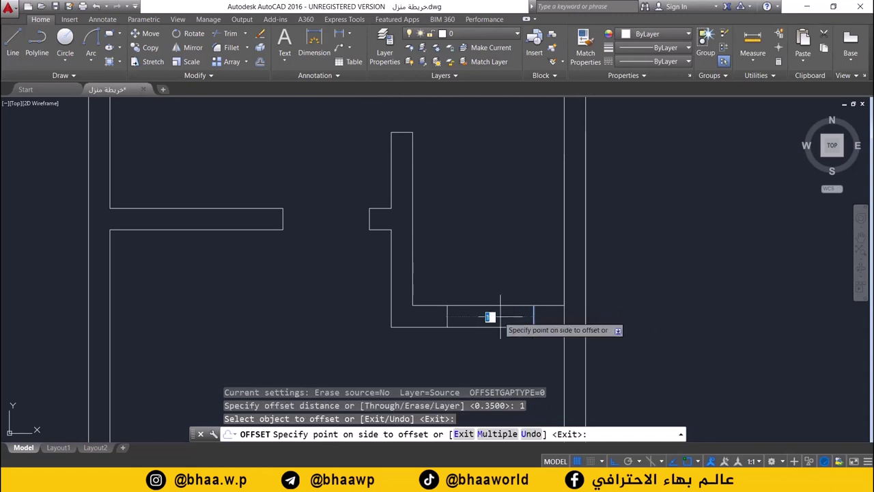
left_click(481, 345)
key("Escape")
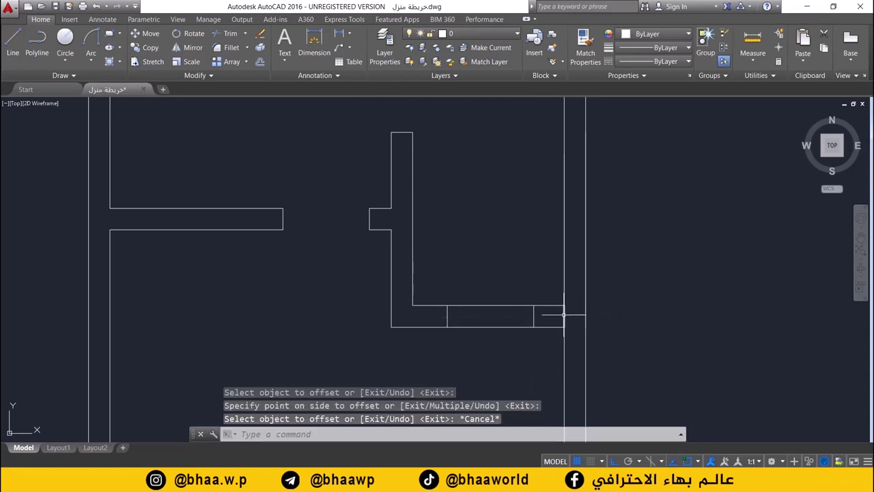
Step: Erase the stray short segment and reposition the view over the rooms
left_click(564, 315)
key("Delete")
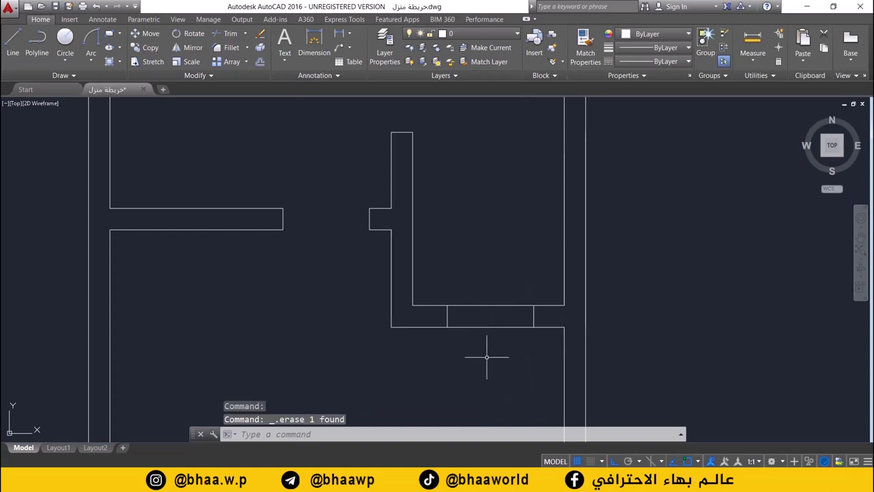
scroll(476, 327, "down", 1)
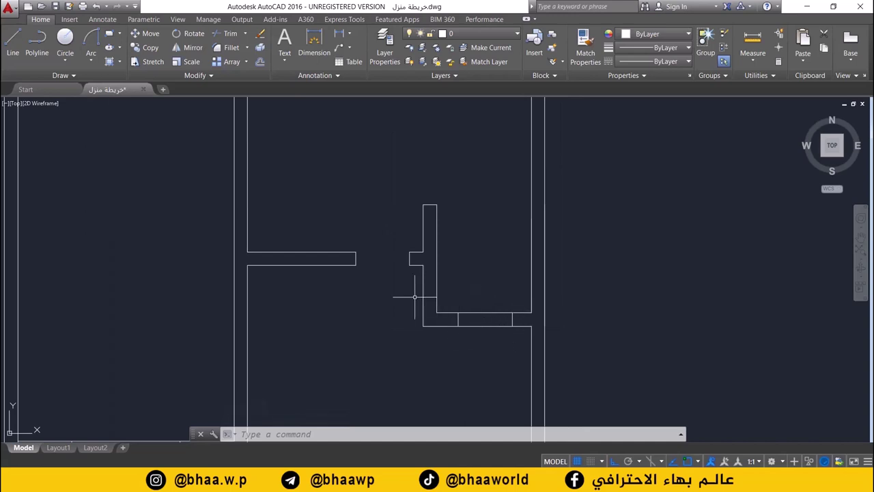
scroll(410, 297, "down", 2)
middle_click_drag(414, 355, 427, 304)
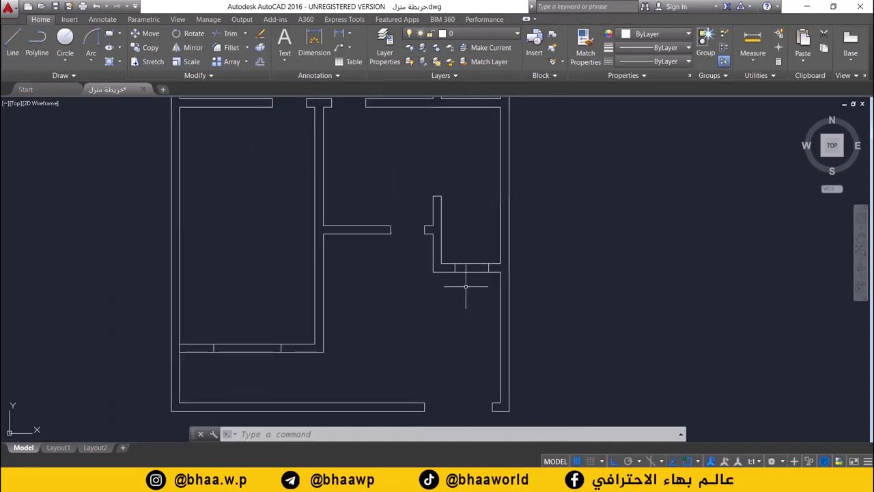
middle_click_drag(424, 273, 430, 329)
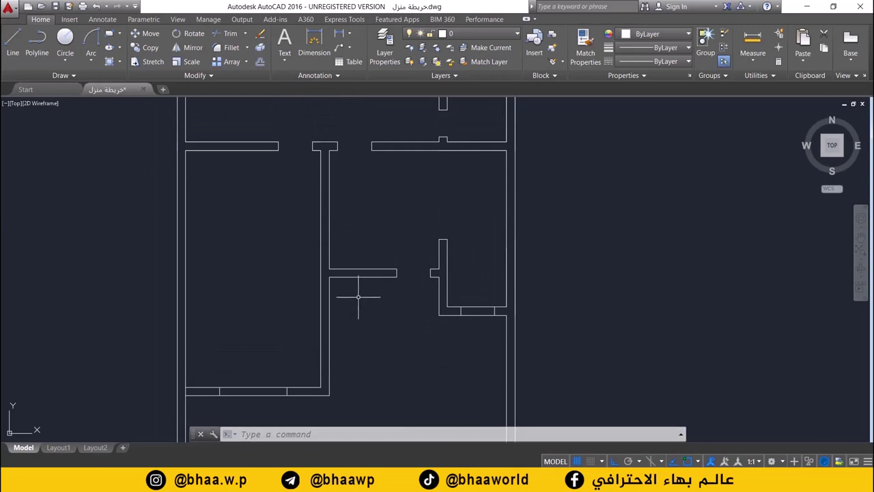
scroll(349, 283, "up", 2)
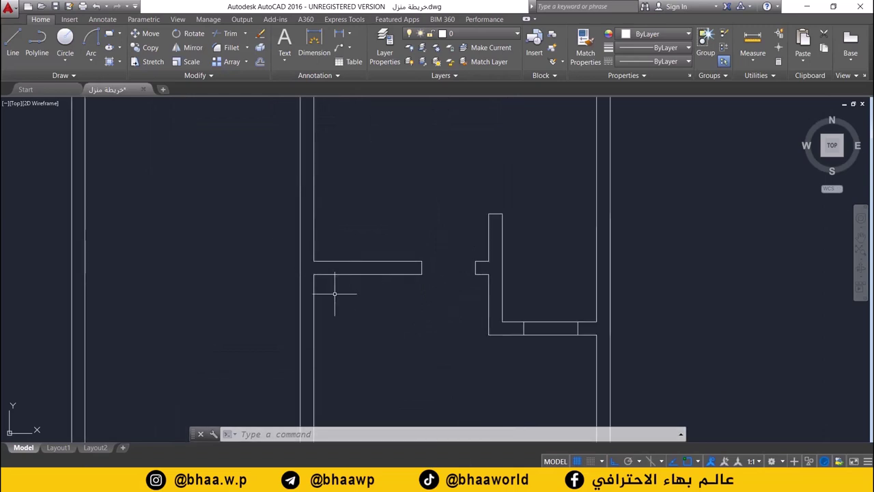
scroll(381, 284, "up", 2)
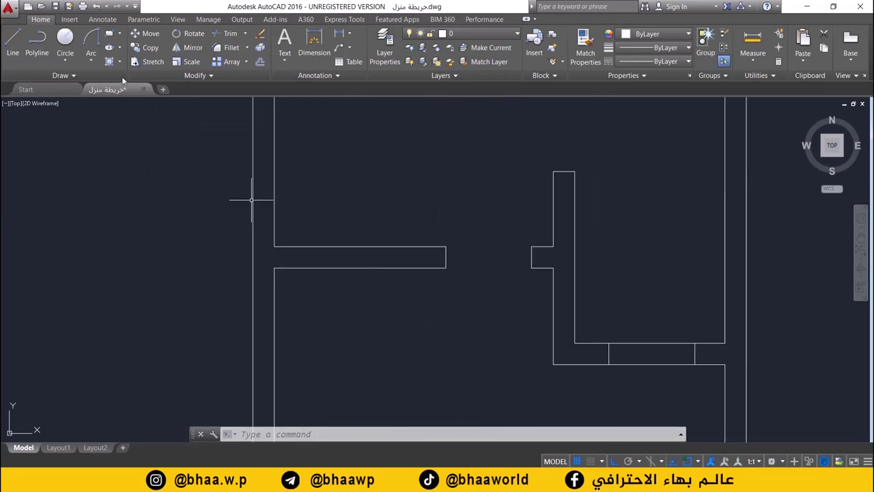
Step: Draw a line closing the partition wall's left end
left_click(13, 45)
left_click(274, 247)
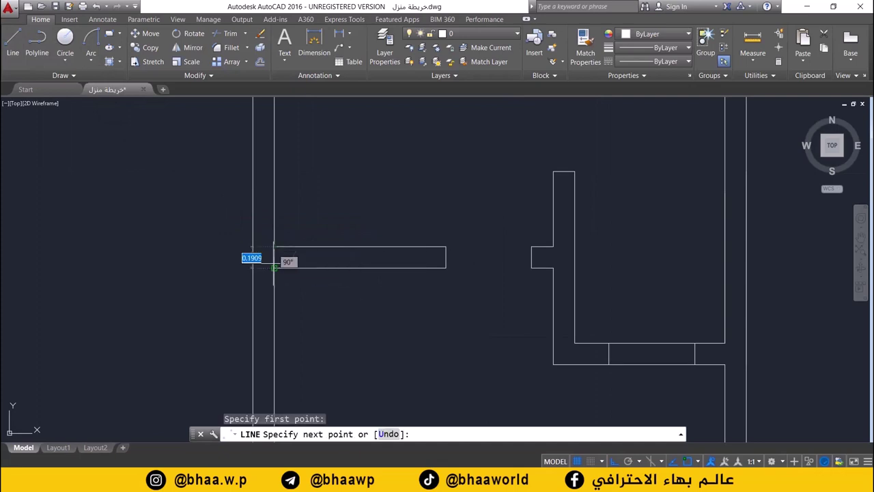
left_click(274, 268)
key("Return")
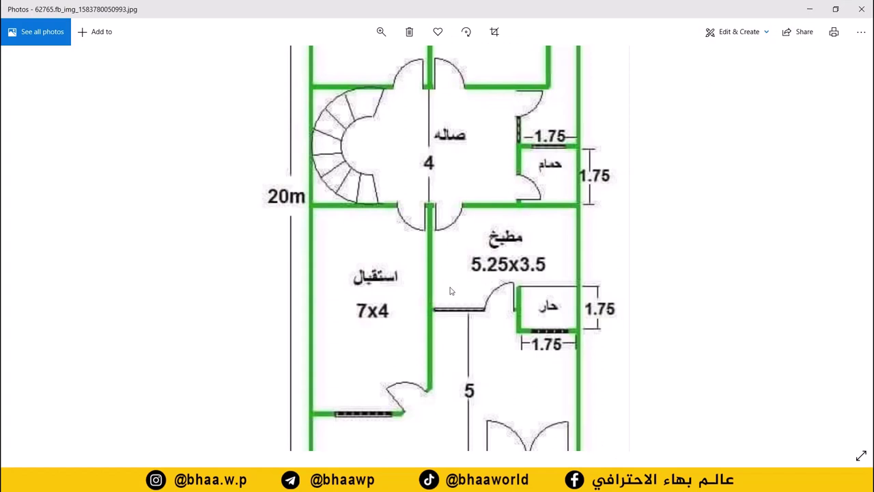
Step: Minimize the Photos reference sketch window
left_click(809, 10)
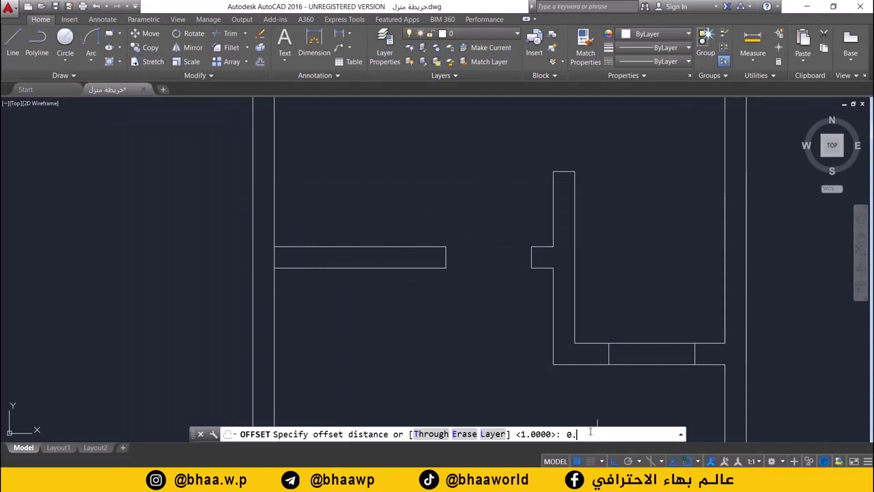
Step: Offset the left wall line 0.15 toward the partition
type("15")
key("Return")
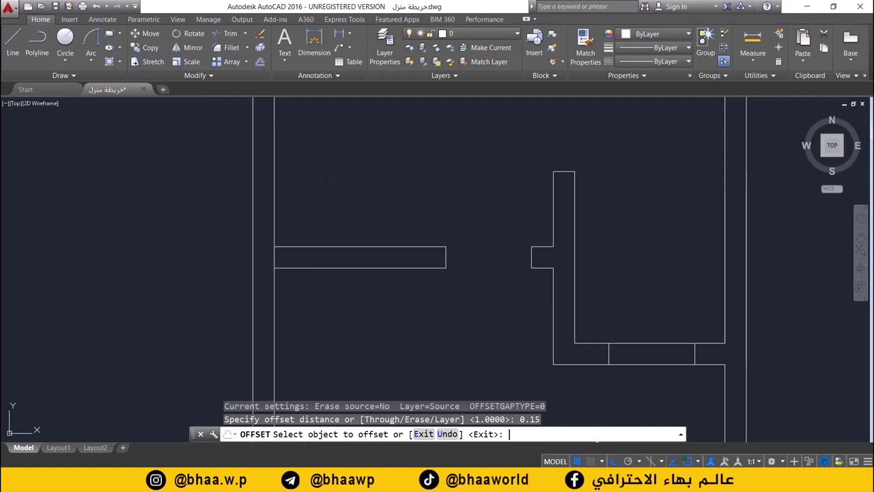
left_click(262, 258)
left_click(268, 258)
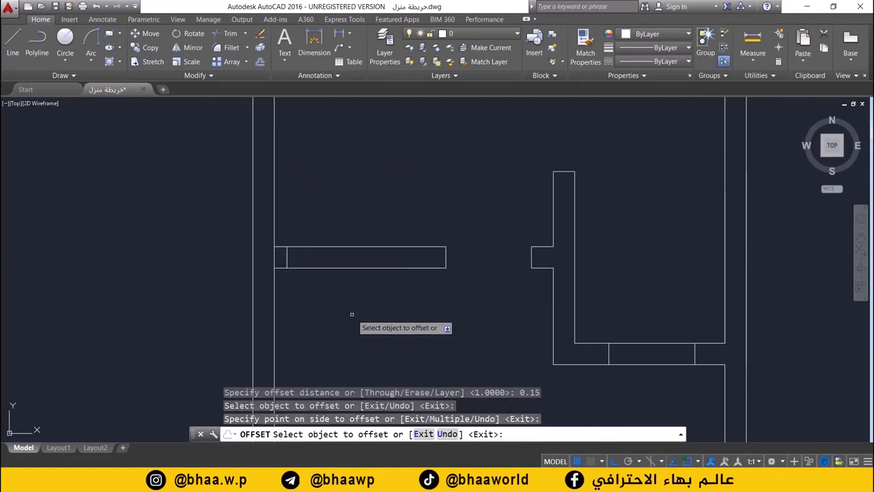
key("Escape")
Step: Delete the old short closing line and zoom out over the plan
left_click(274, 257)
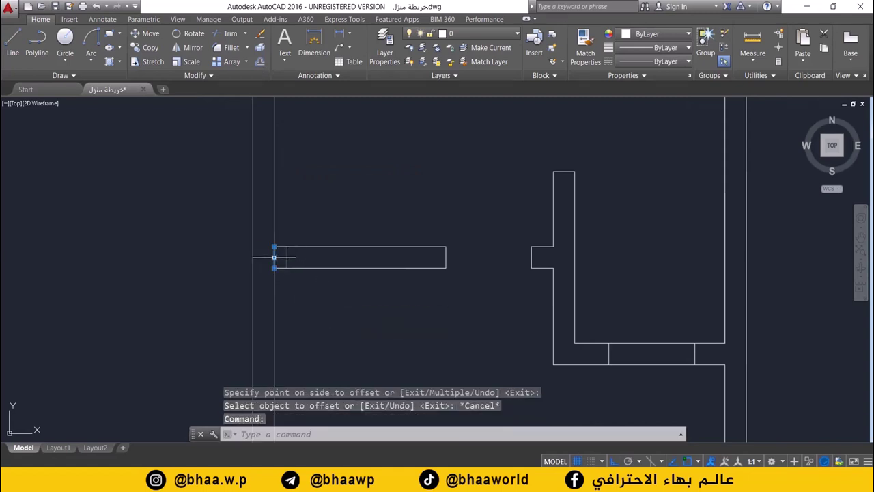
key("Delete")
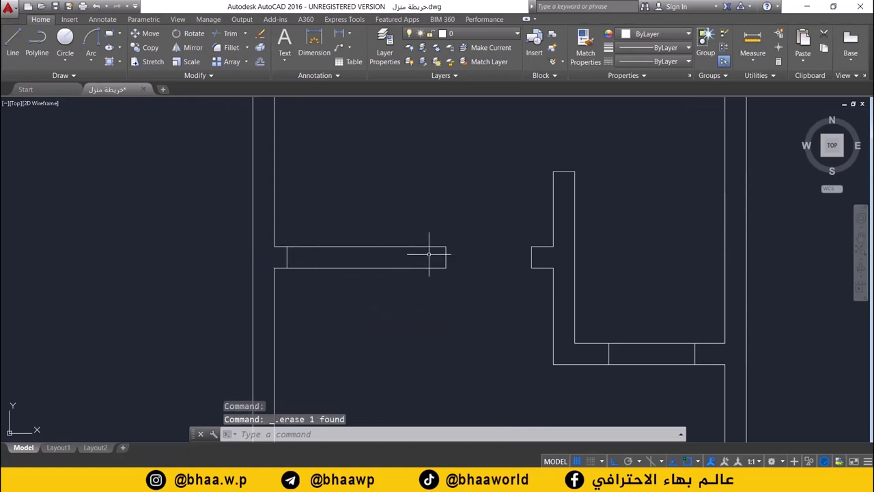
scroll(405, 252, "down", 4)
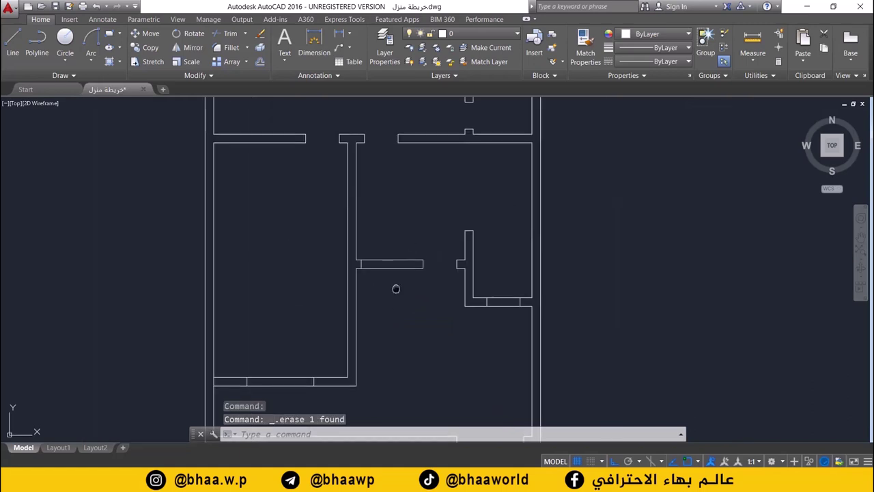
middle_click_drag(395, 288, 448, 349)
scroll(398, 265, "down", 2)
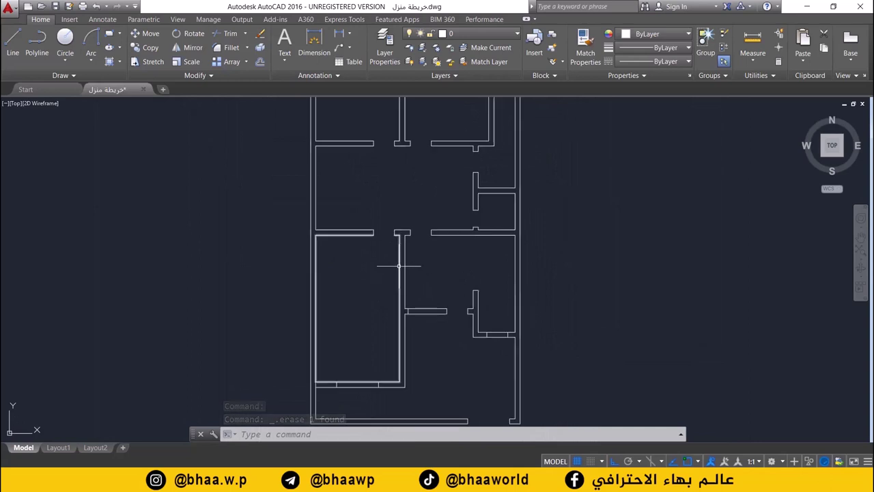
middle_click_drag(399, 265, 390, 289)
scroll(399, 253, "up", 3)
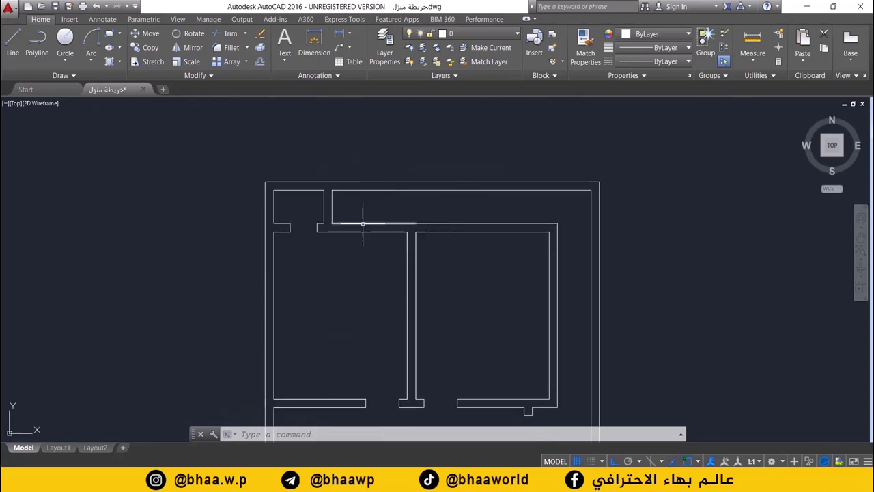
Step: Check the reference sketch and draw the partition's left edge line up to the wall above
scroll(364, 229, "up", 2)
scroll(383, 224, "up", 2)
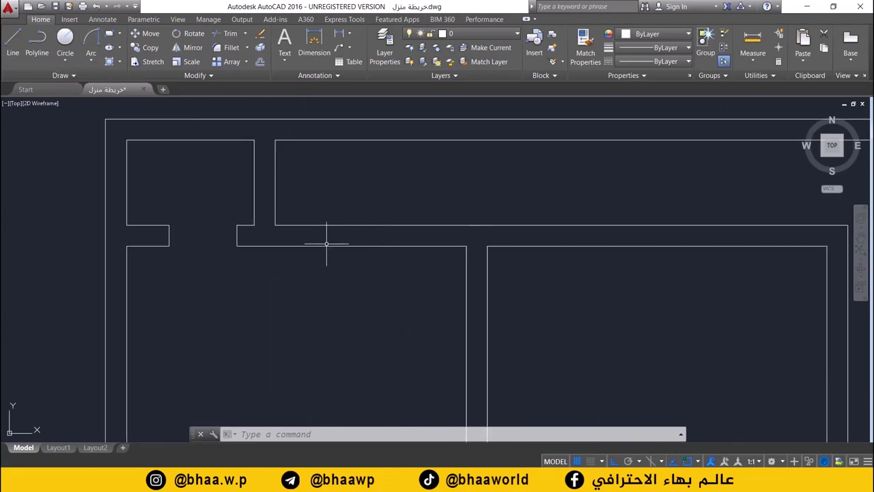
key("alt+Tab")
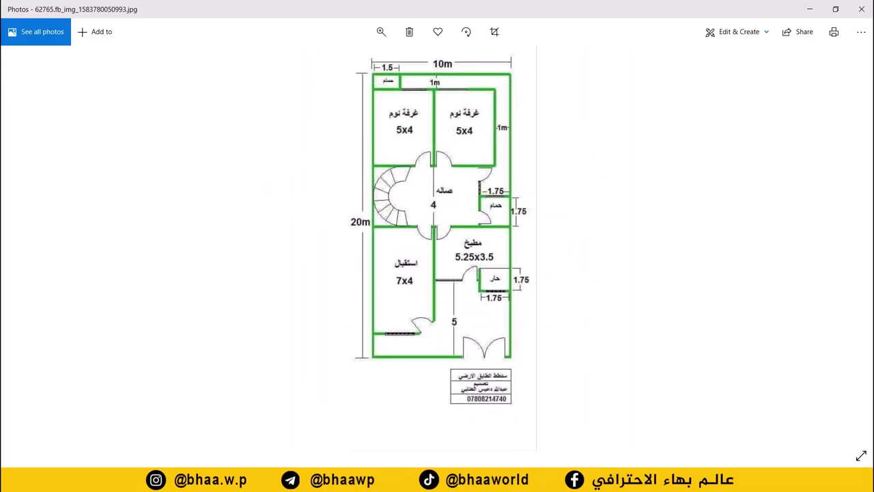
key("alt+Tab")
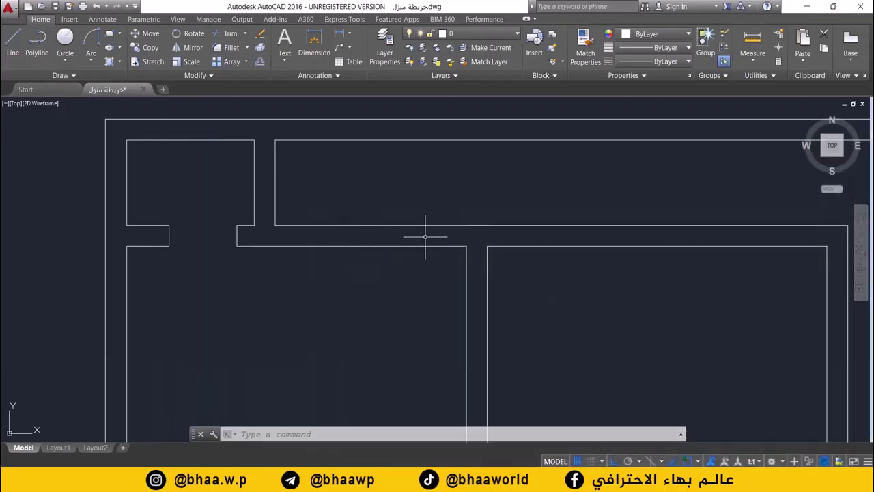
left_click(13, 46)
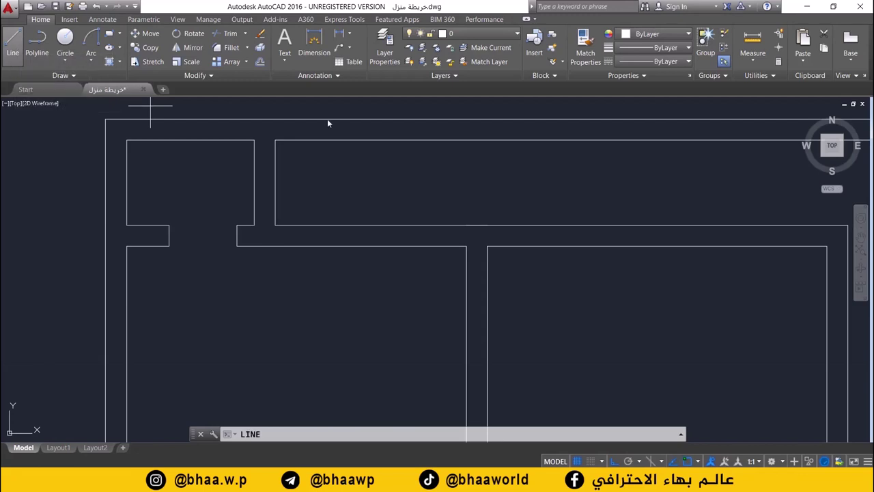
left_click(467, 226)
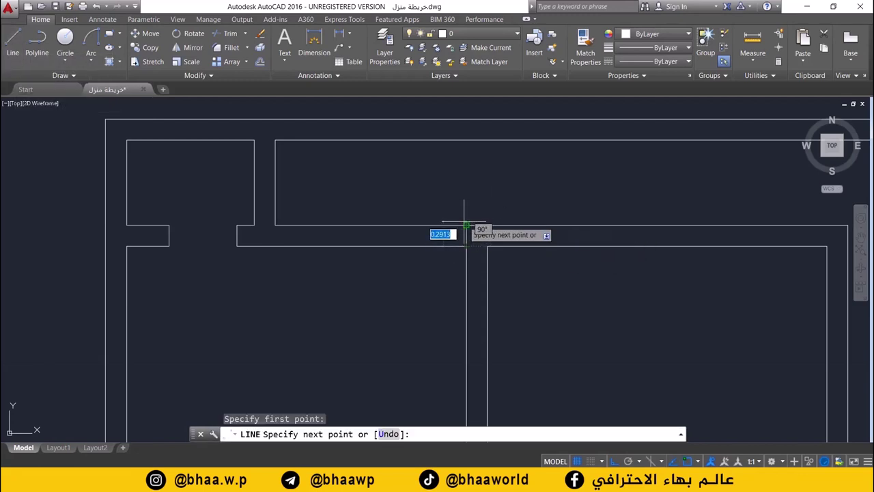
left_click(466, 221)
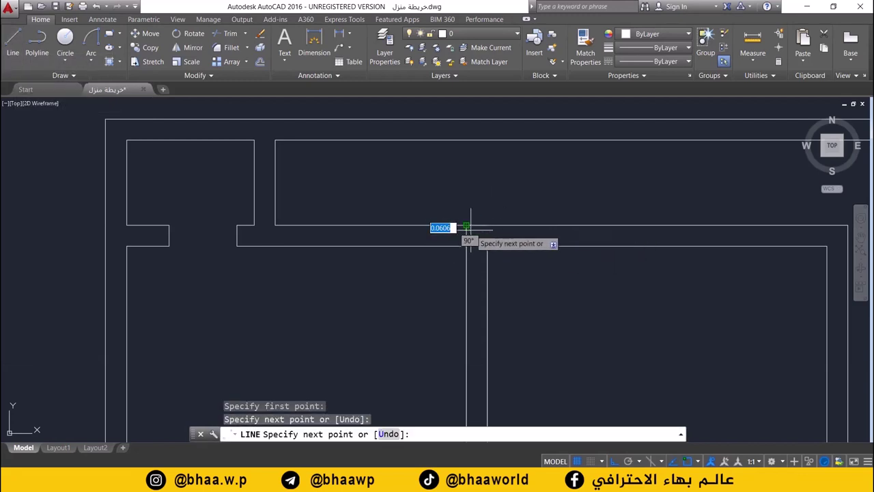
key("Escape")
Step: Draw the partition's right edge line up to the wall above
left_click(12, 47)
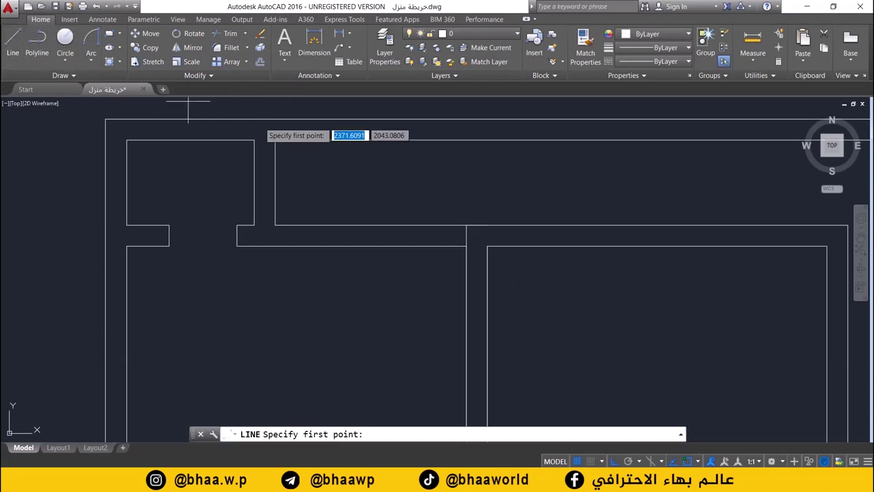
left_click(487, 226)
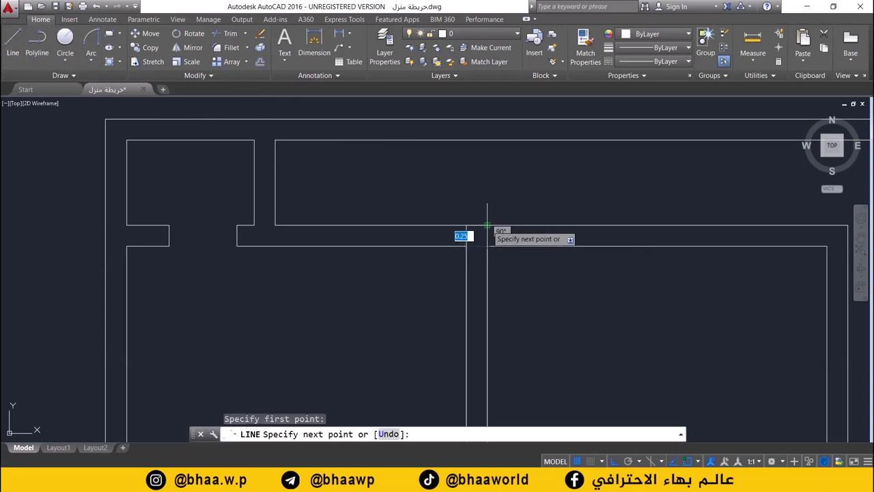
left_click(487, 227)
key("Return")
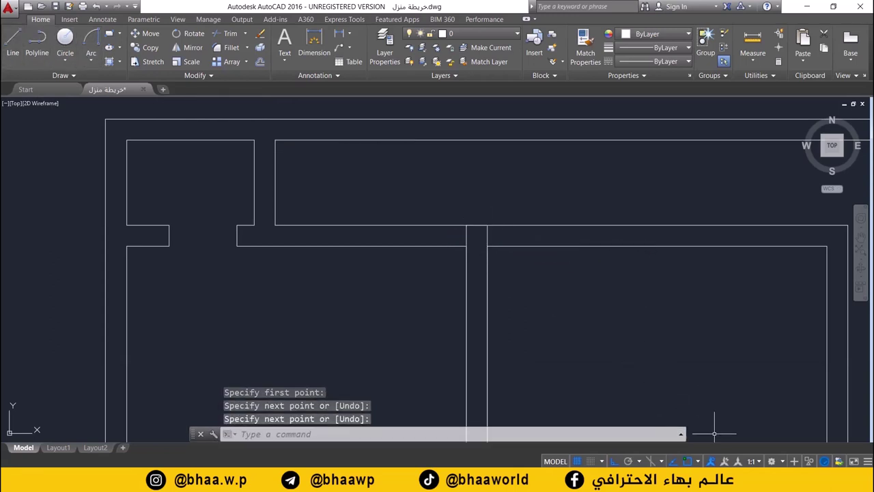
Step: Add door-edge cross lines offset 0.5 and then 1.5 further left along the upper wall
left_click(260, 62)
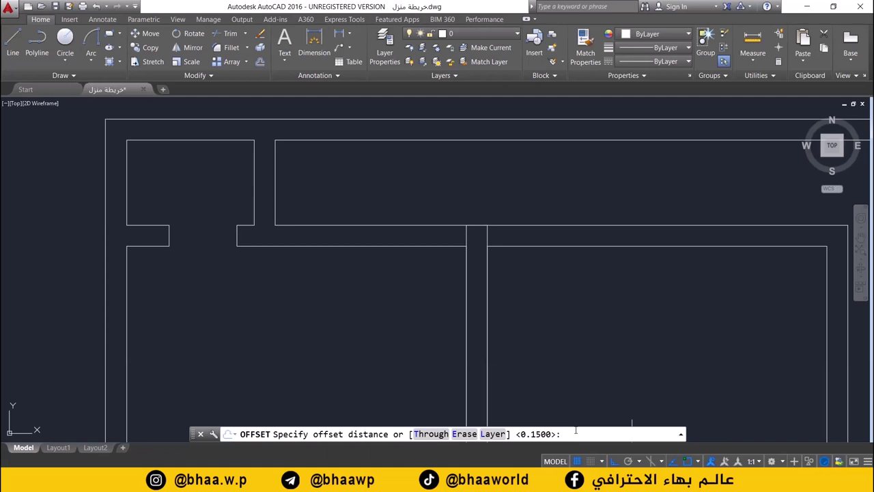
key("Return")
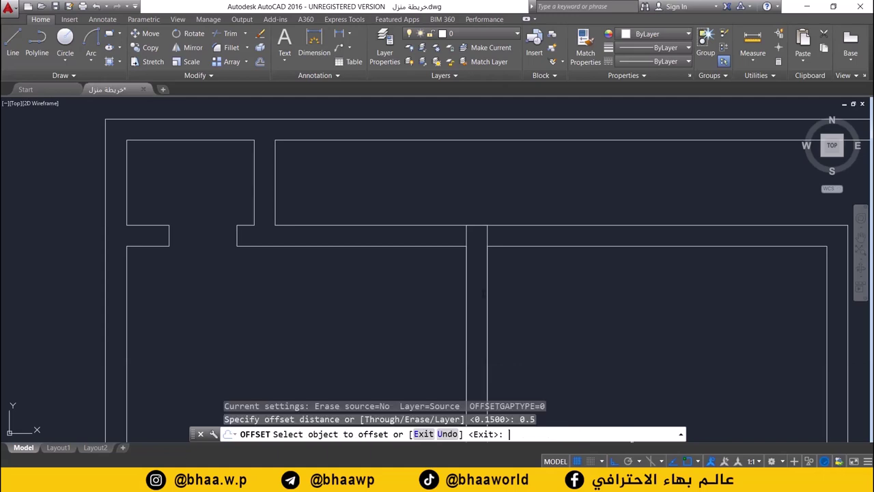
left_click(469, 230)
left_click(419, 234)
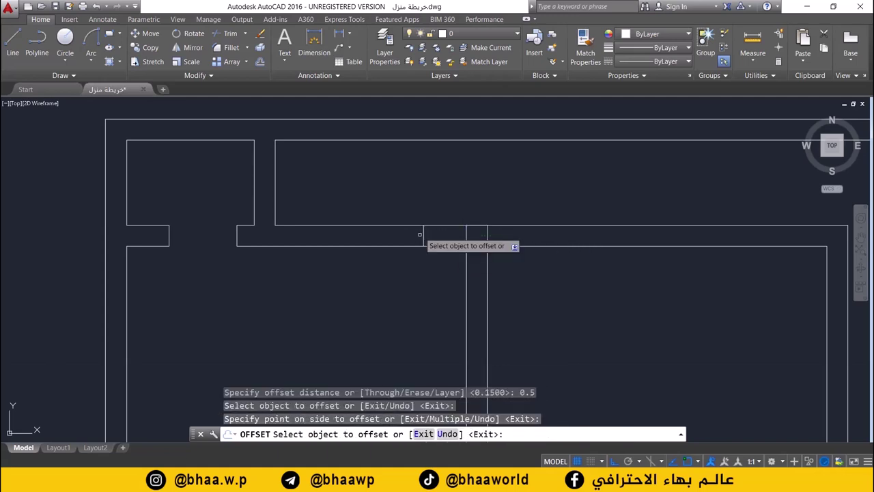
left_click(260, 64)
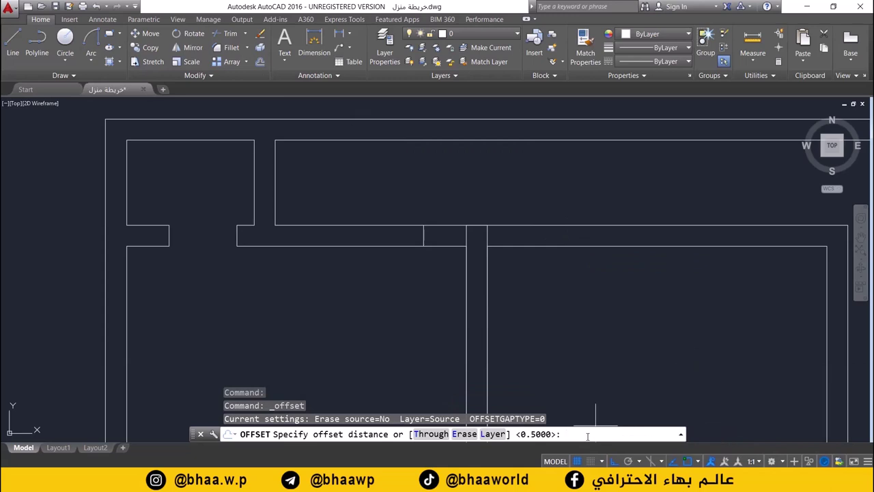
type("1.5")
key("Return")
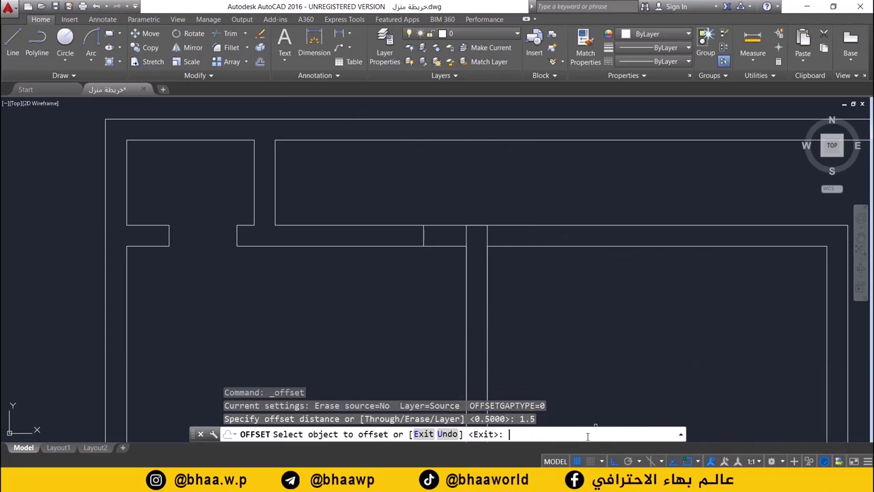
left_click(423, 235)
left_click(312, 238)
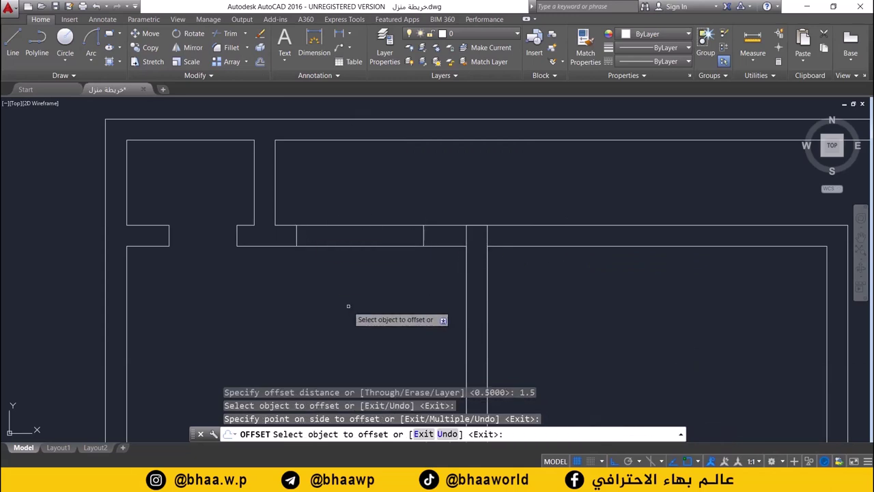
key("Escape")
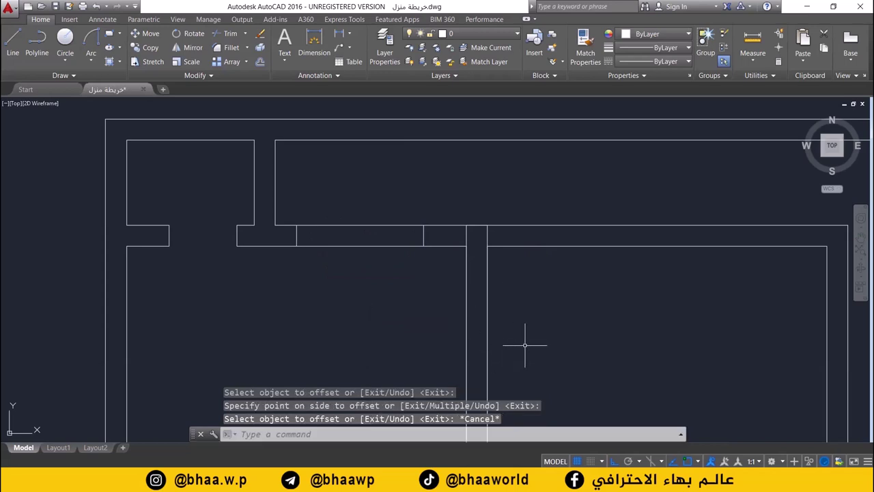
Step: Select and erase the unwanted short wall line at the partition junction
left_click(469, 228)
left_click(466, 234)
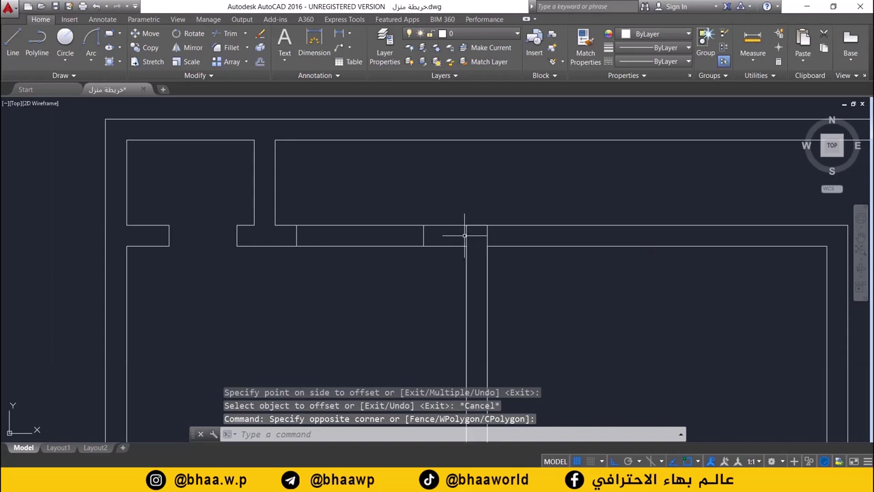
left_click(465, 236)
left_click(467, 238)
left_click_drag(470, 240, 453, 240)
key("Delete")
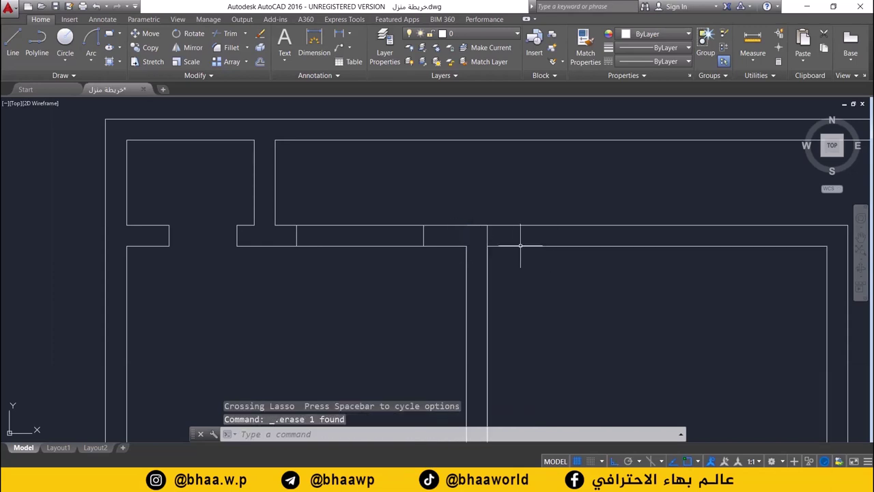
Step: Offset the vertical wall line 0.5 to the right
left_click(260, 61)
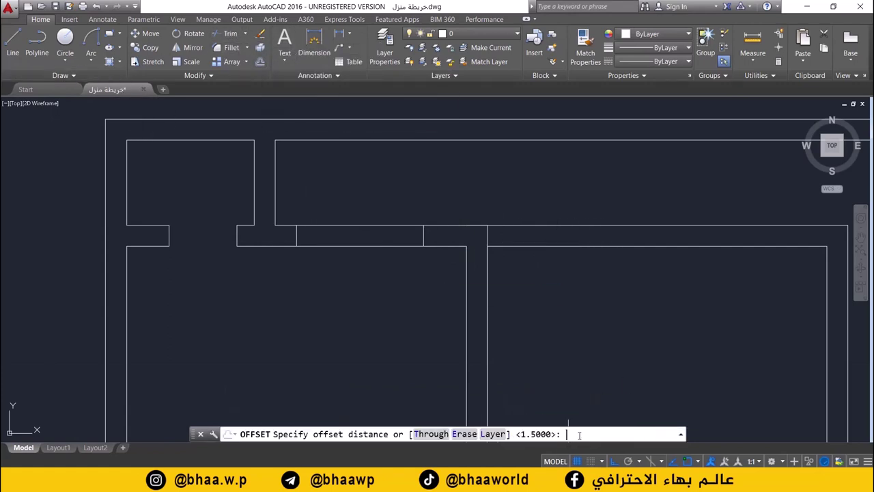
key("Return")
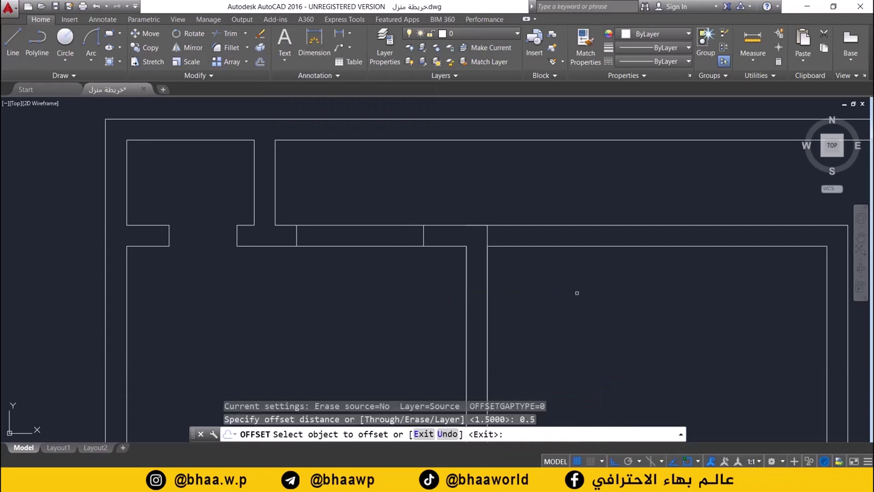
left_click(487, 239)
left_click(523, 239)
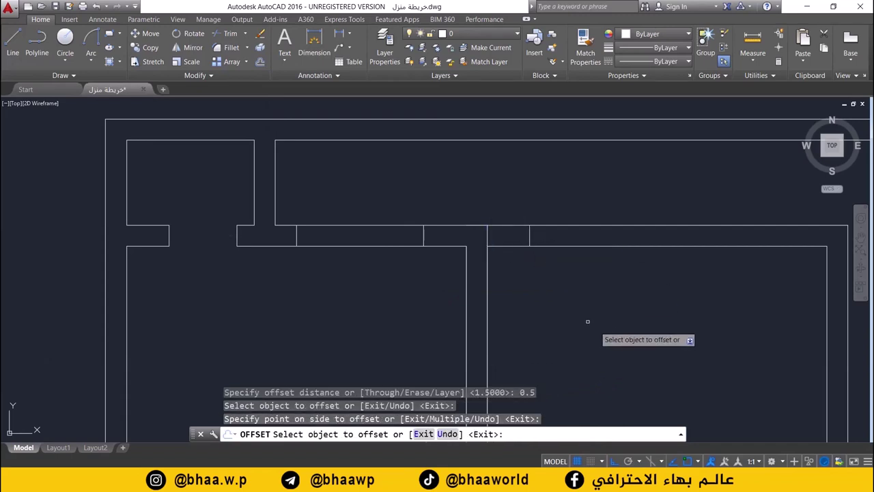
scroll(580, 312, "down", 3)
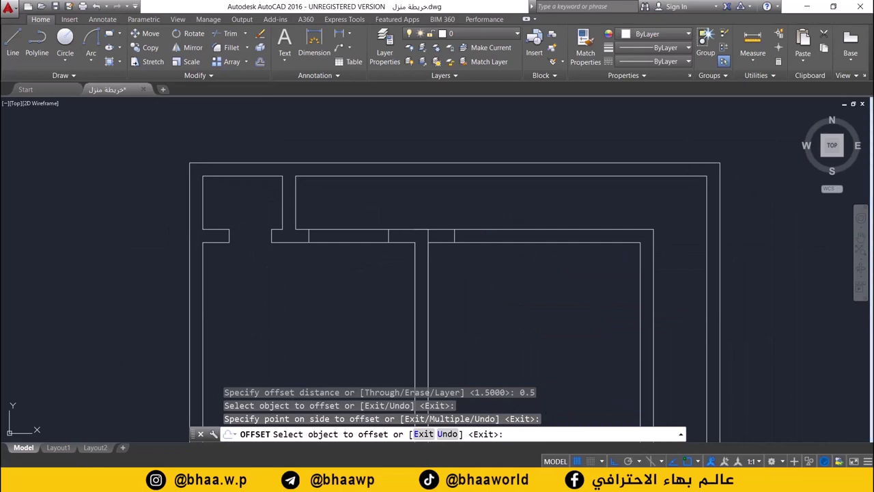
Step: After checking the reference sketch, offset the short cross line 2 units to the right
key("alt+Tab")
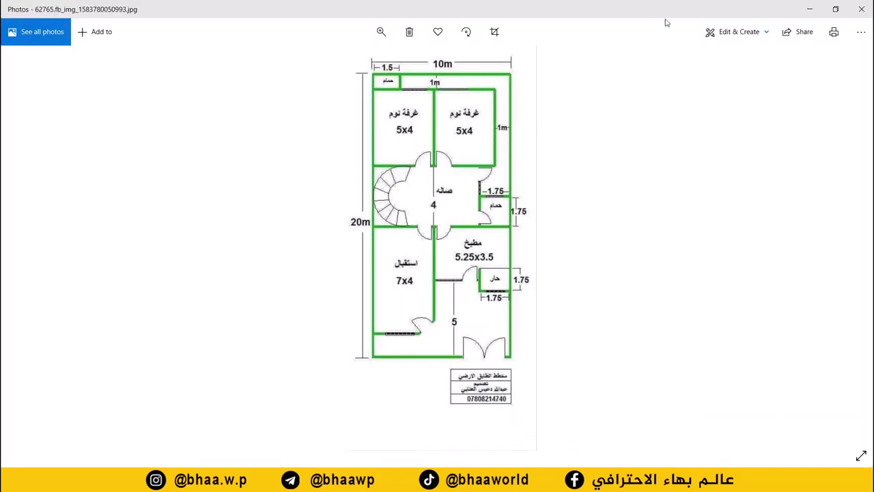
left_click(809, 9)
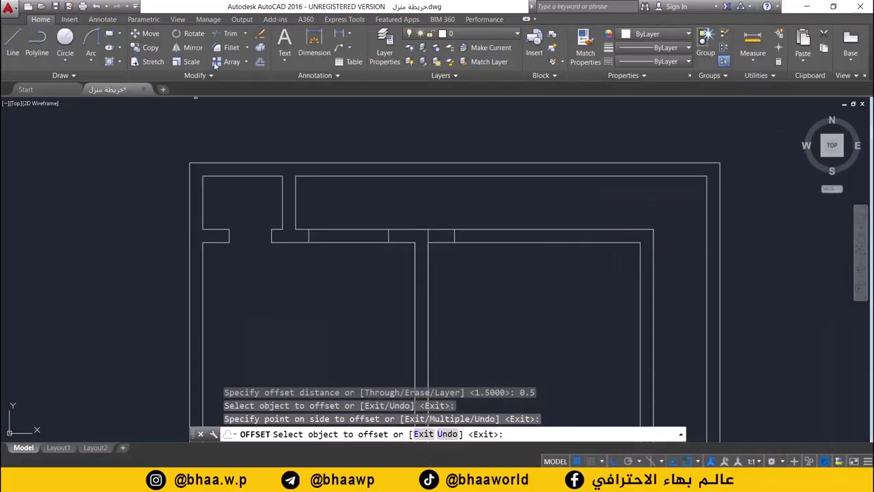
left_click(260, 62)
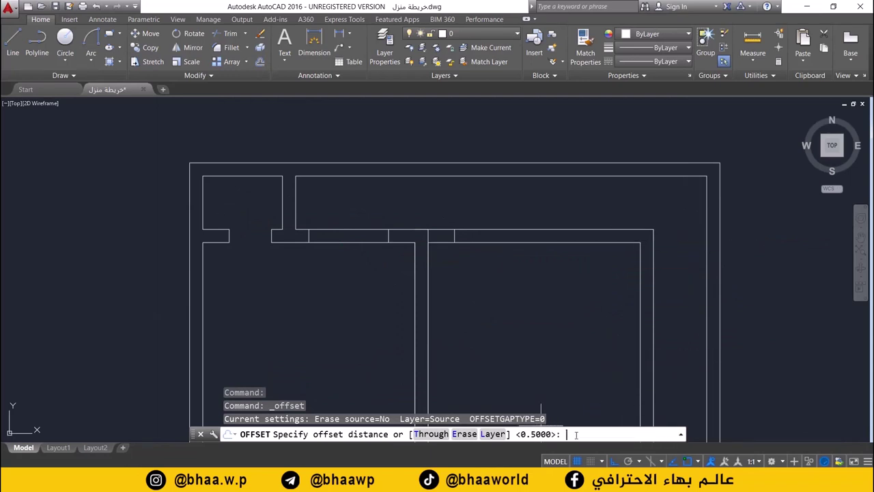
type("2")
key("Return")
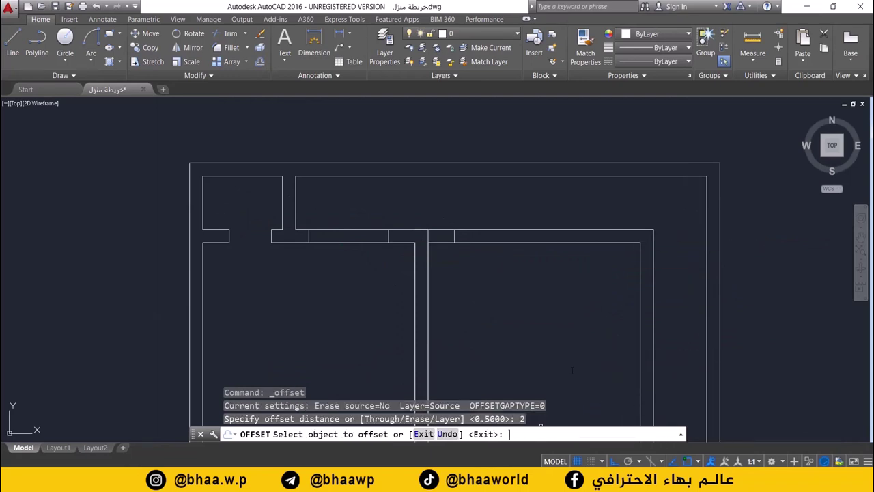
left_click(455, 235)
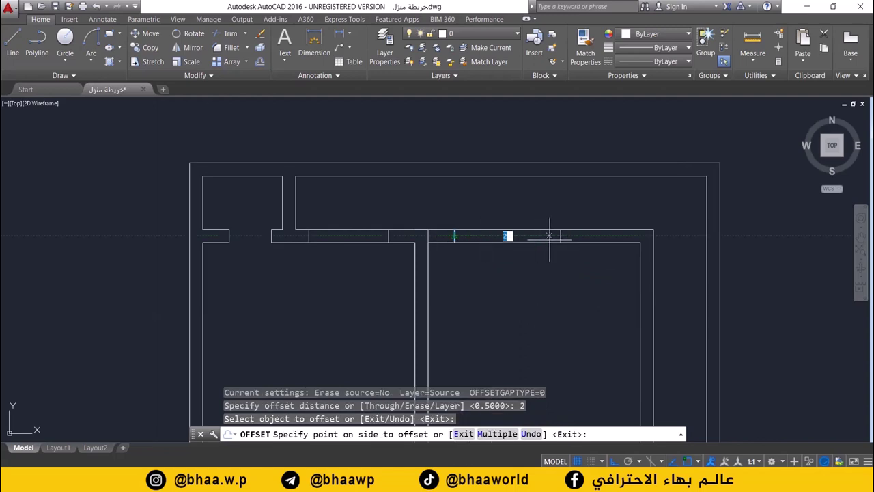
left_click(550, 236)
key("Escape")
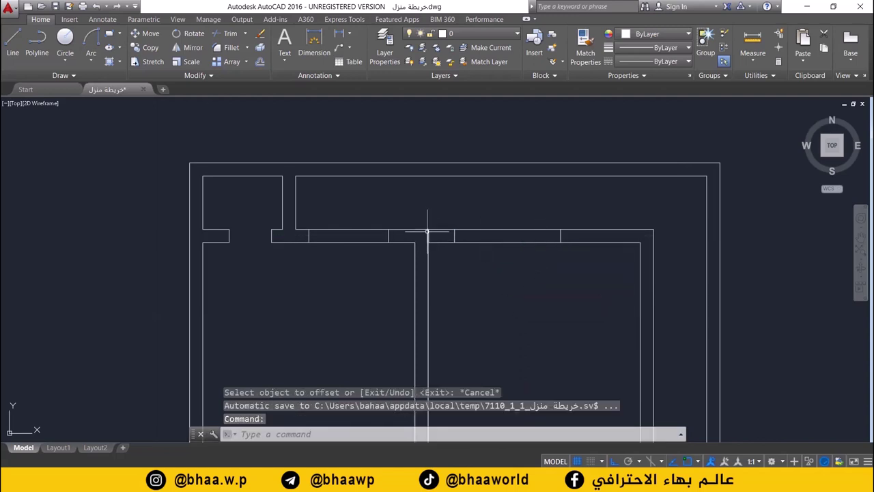
Step: Delete the unwanted wall line
left_click(429, 234)
key("Delete")
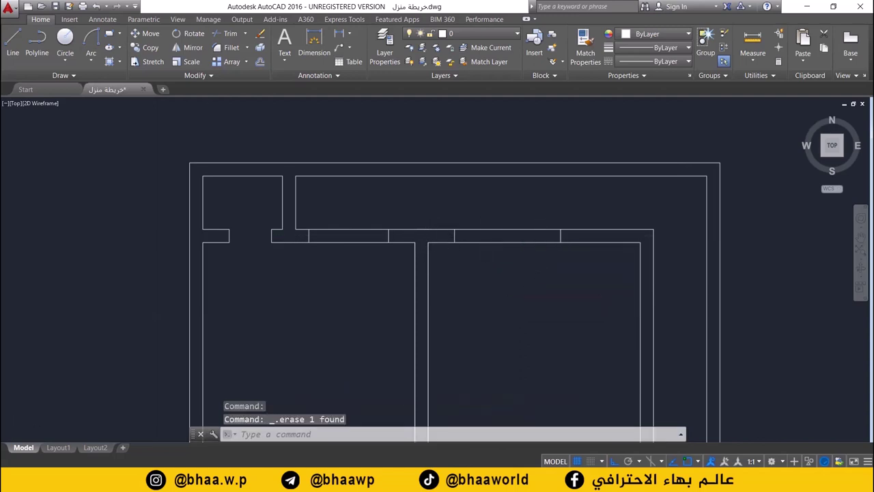
scroll(484, 299, "down", 3)
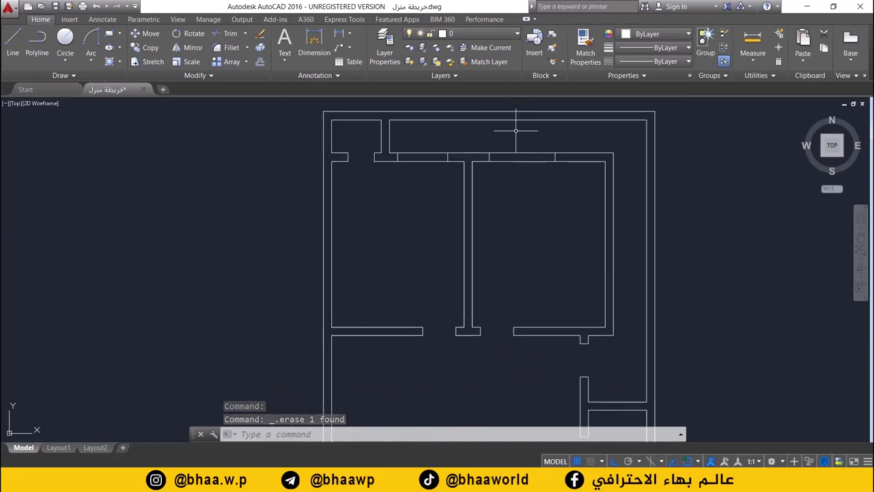
Step: Draw a short vertical line closing the wall gap at the right-side wall junction
middle_click_drag(505, 289, 509, 201)
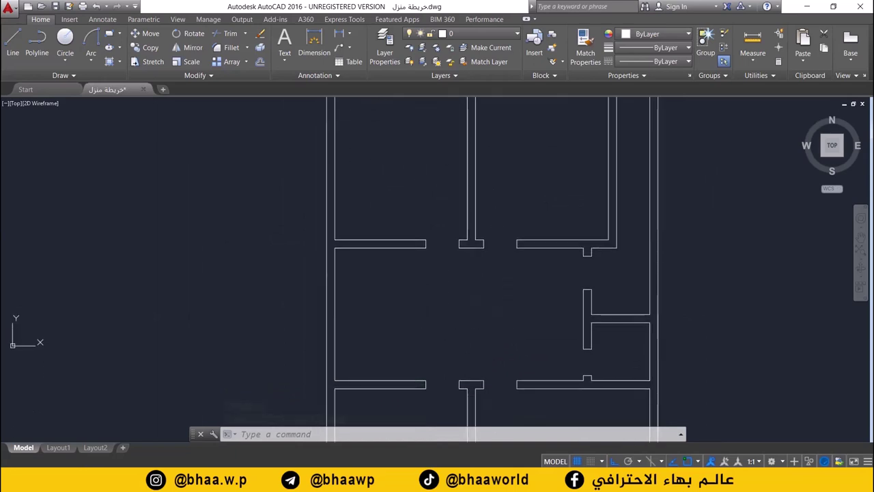
scroll(509, 273, "down", 3)
scroll(533, 273, "up", 3)
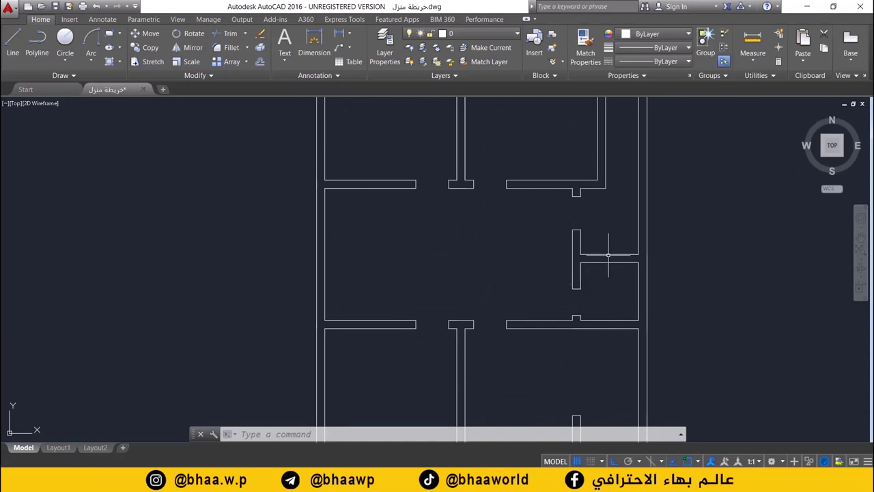
scroll(621, 263, "up", 2)
scroll(612, 247, "up", 2)
middle_click_drag(615, 246, 492, 257)
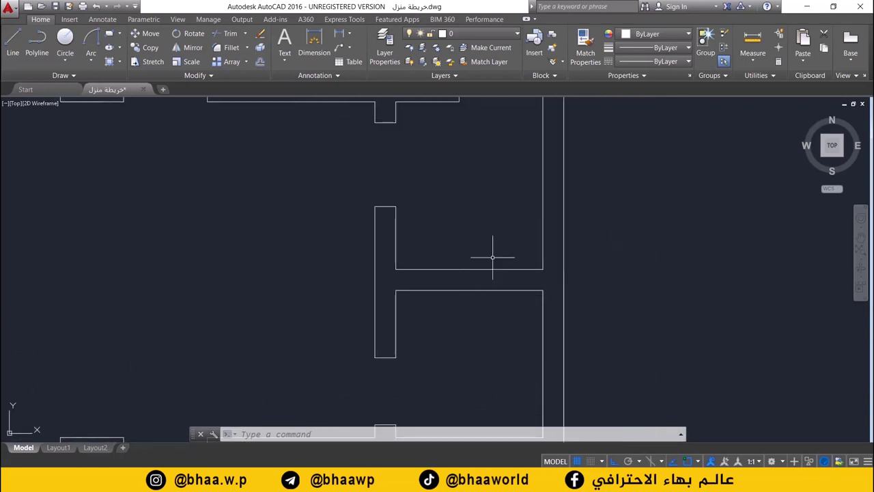
left_click(10, 45)
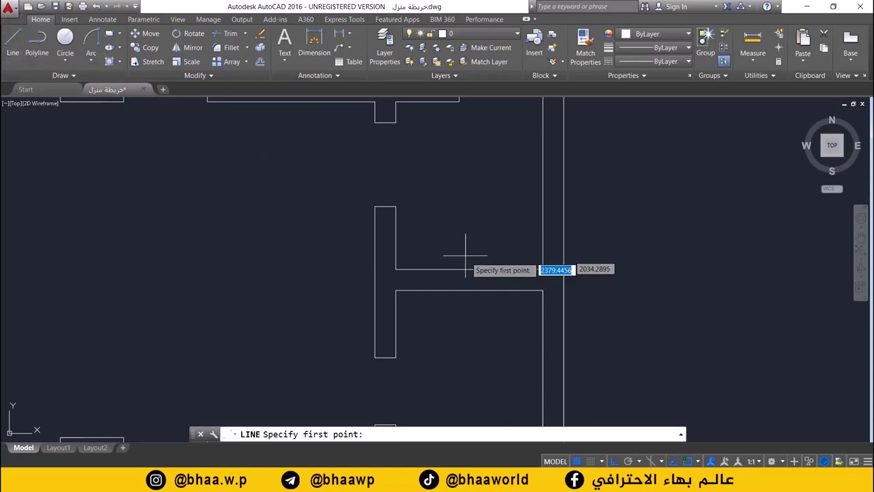
left_click(543, 291)
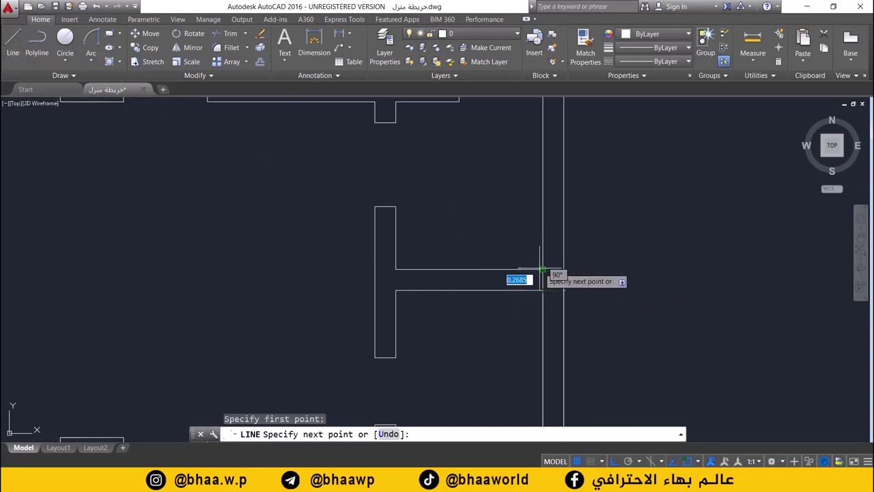
left_click(543, 270)
key("Return")
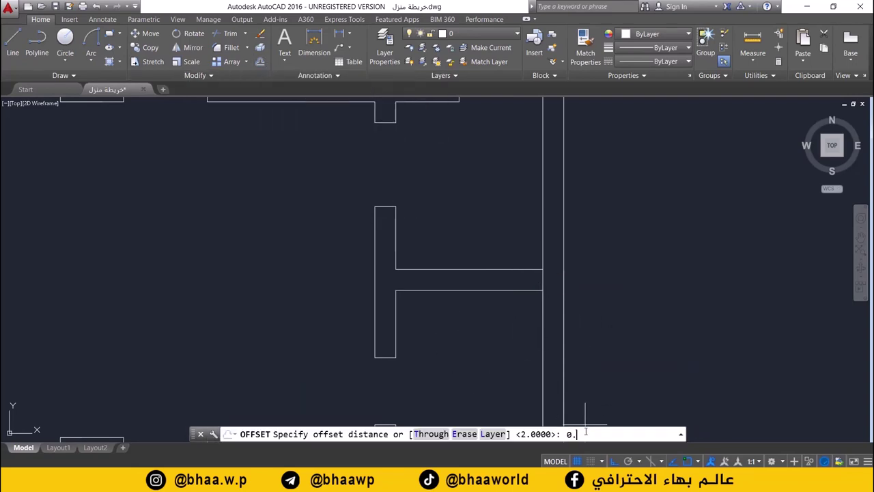
Step: Try offsetting the new wall line at 0.25 and 0.5, then undo those trial copies
type("25")
key("Return")
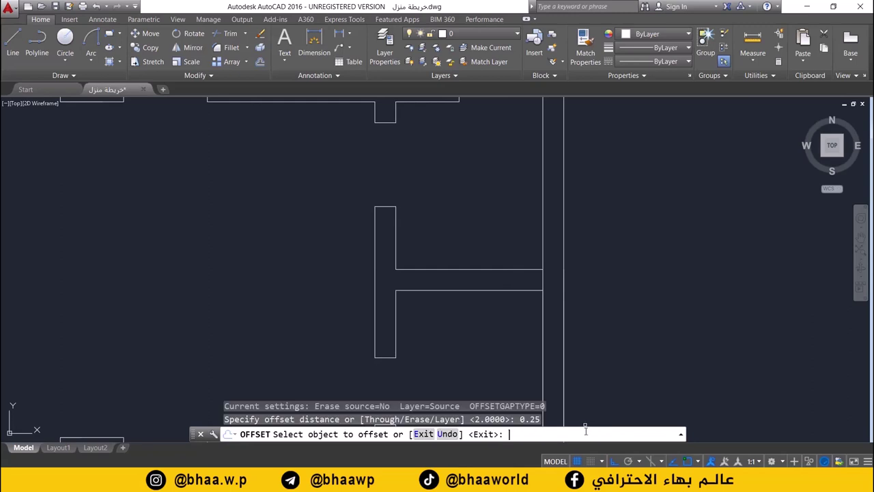
left_click(542, 280)
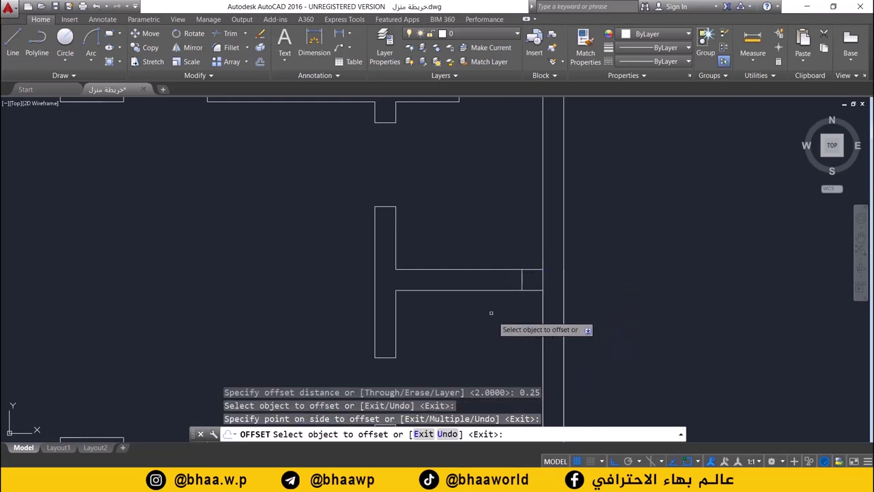
key("Escape")
left_click(260, 61)
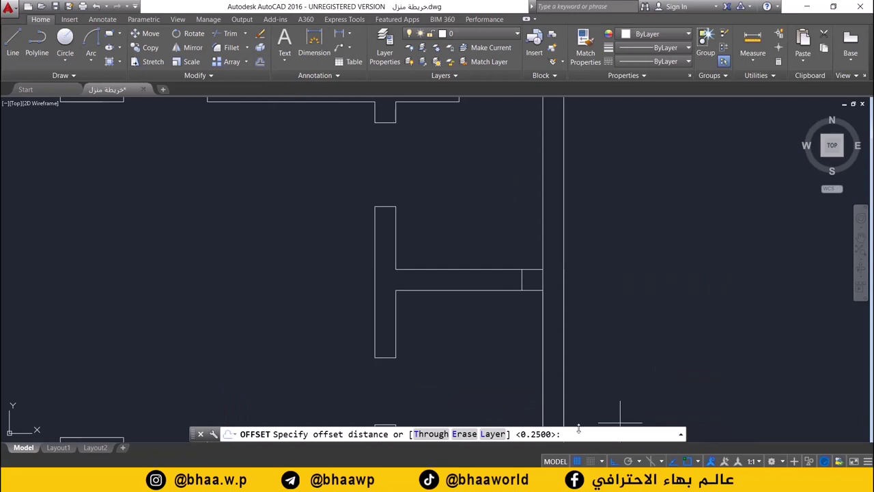
key("Return")
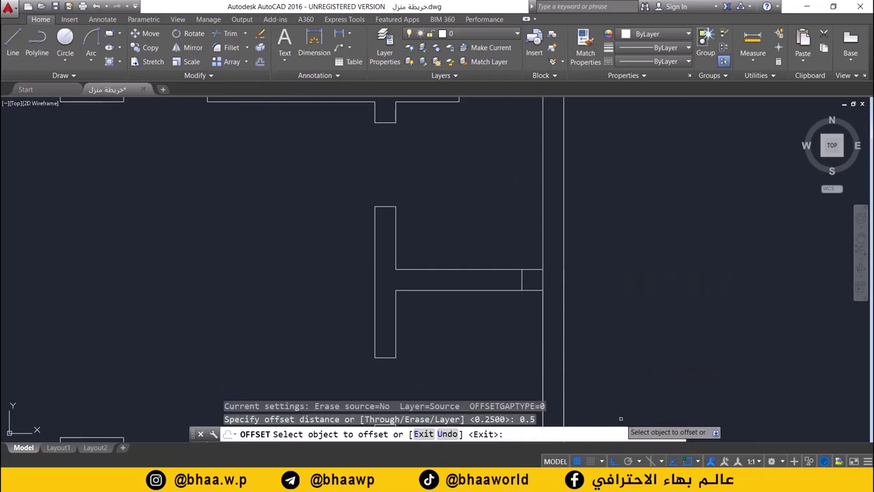
left_click(520, 280)
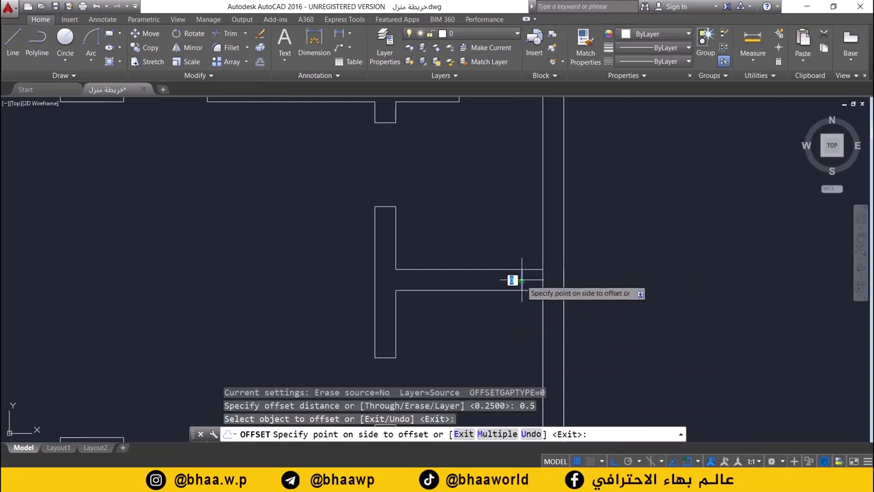
left_click(493, 293)
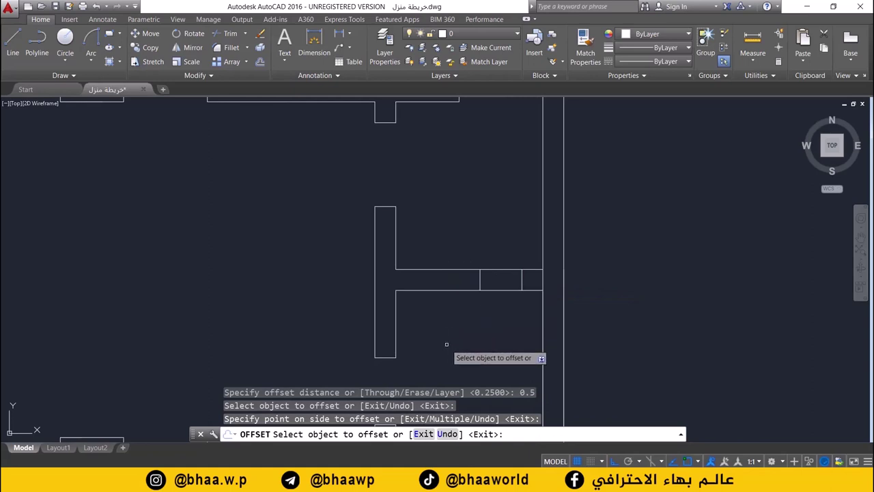
key("Escape")
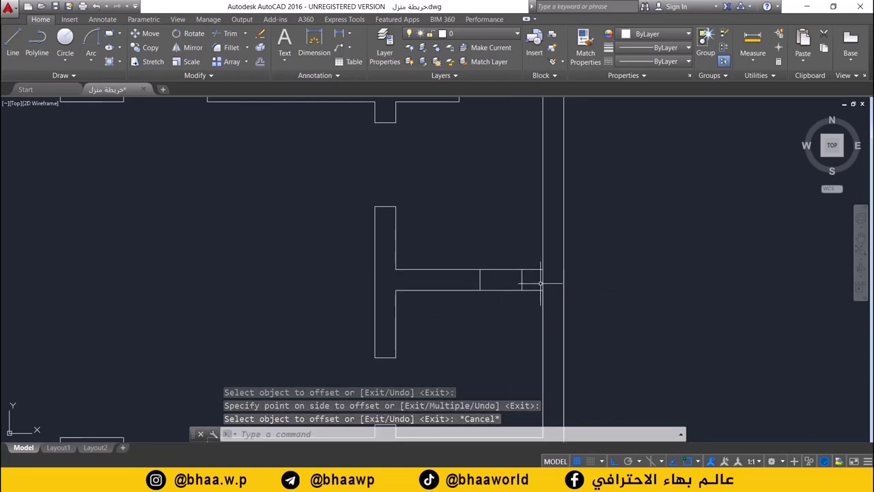
key("ctrl+z")
key("ctrl+z")
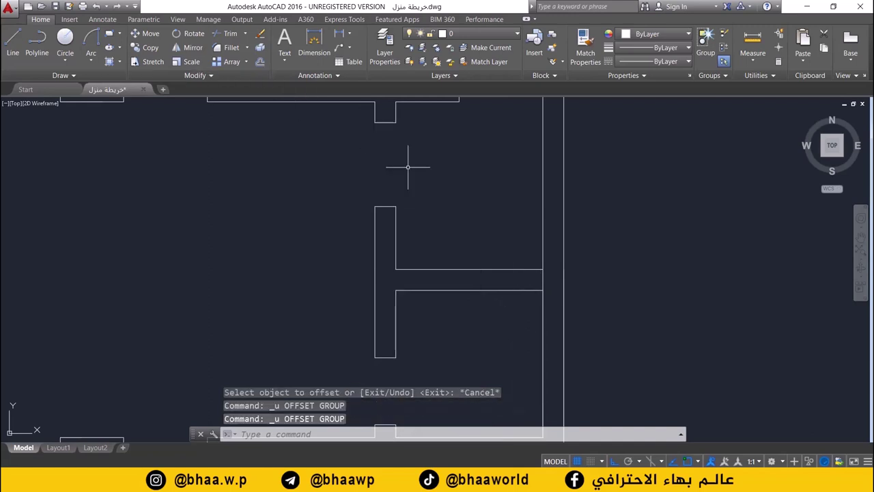
Step: Offset the short vertical wall-end line 0.5 to the left
left_click(261, 61)
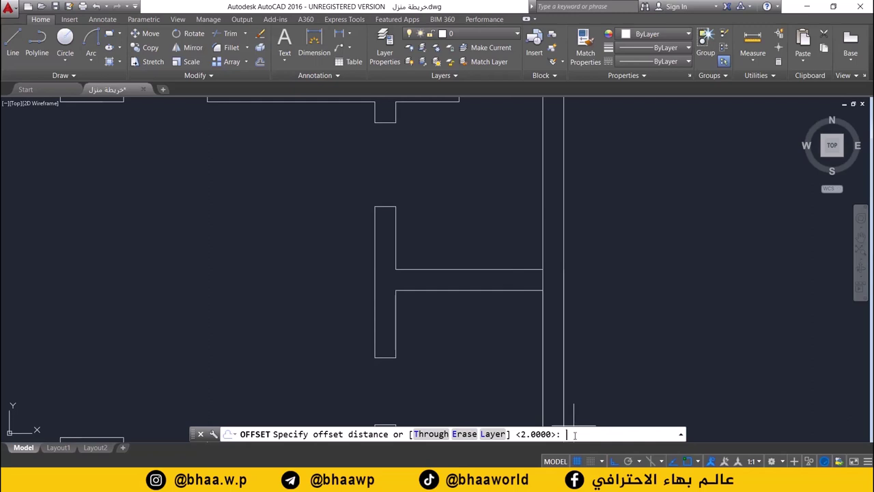
type("5")
key("Return")
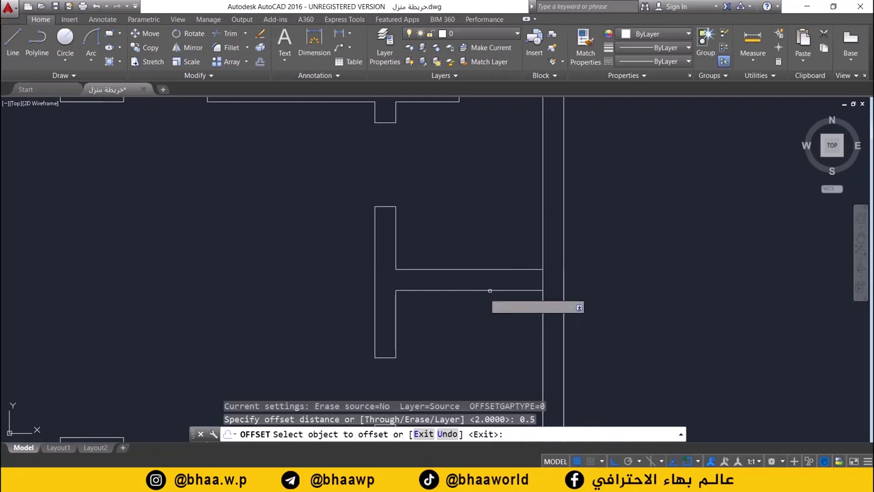
left_click(542, 280)
left_click(519, 280)
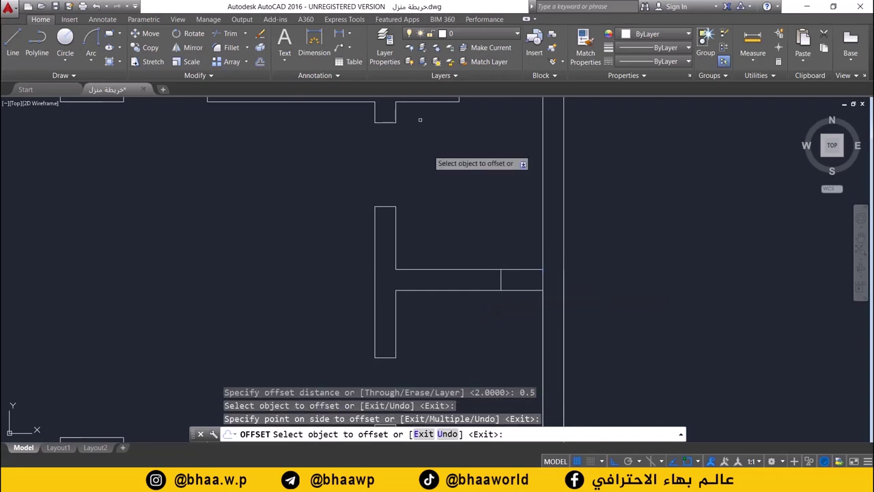
Step: Offset that copy another 0.5 left and delete the original short end line
left_click(260, 62)
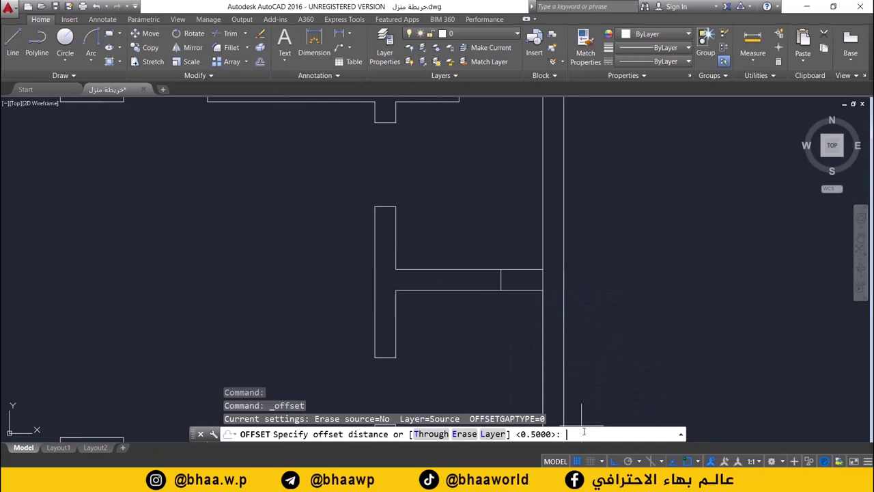
type("0.5")
key("Return")
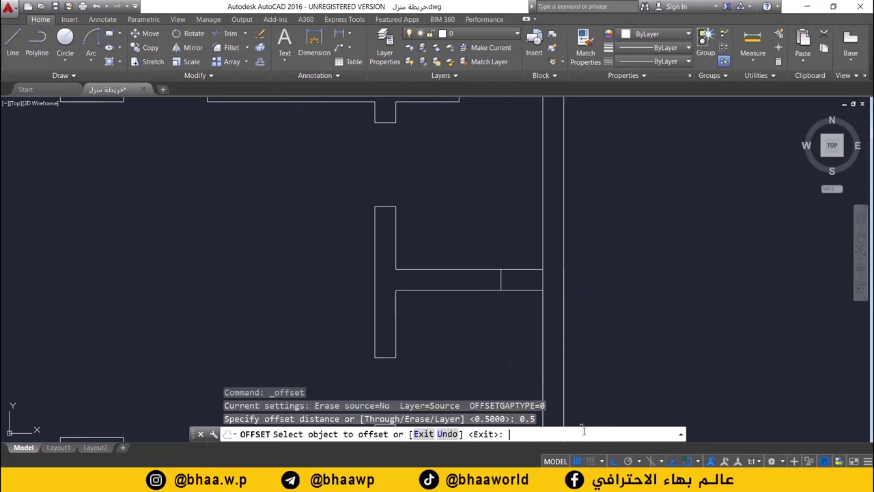
left_click(500, 278)
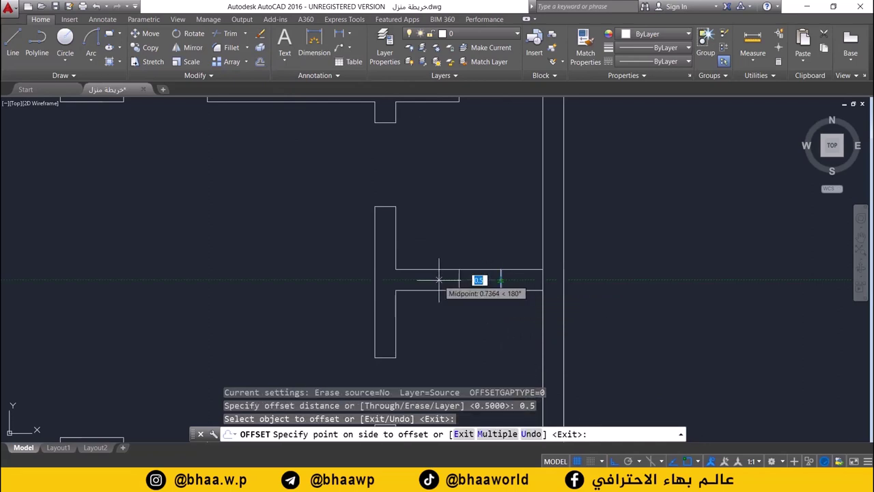
left_click(448, 280)
key("Escape")
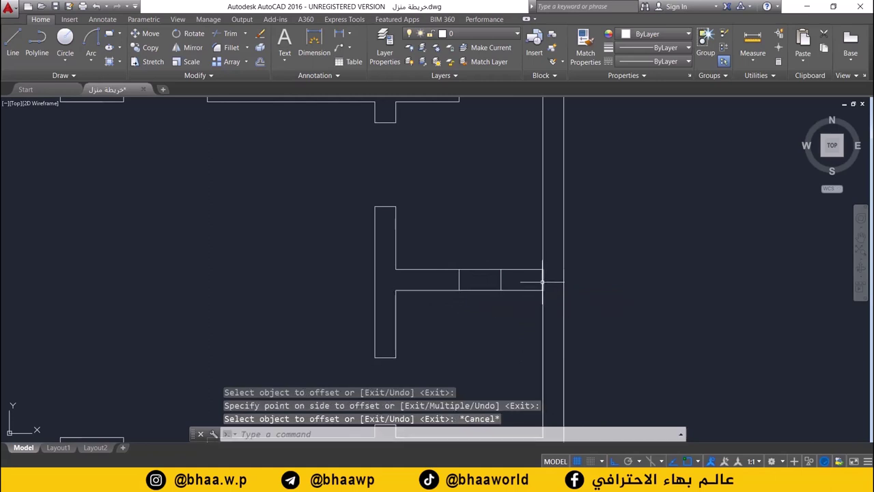
left_click(542, 280)
key("Delete")
Step: Zoom out to the full centred floor plan and compare it with the sketch photo
scroll(497, 305, "down", 2)
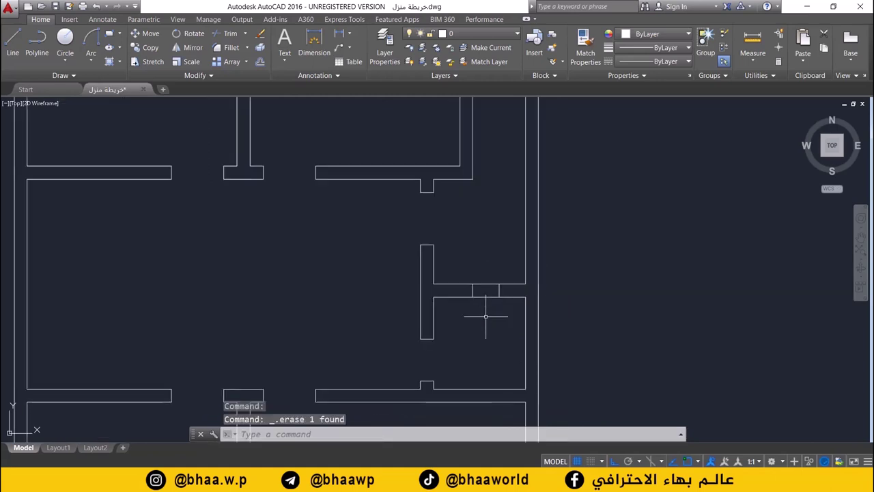
scroll(482, 324, "down", 3)
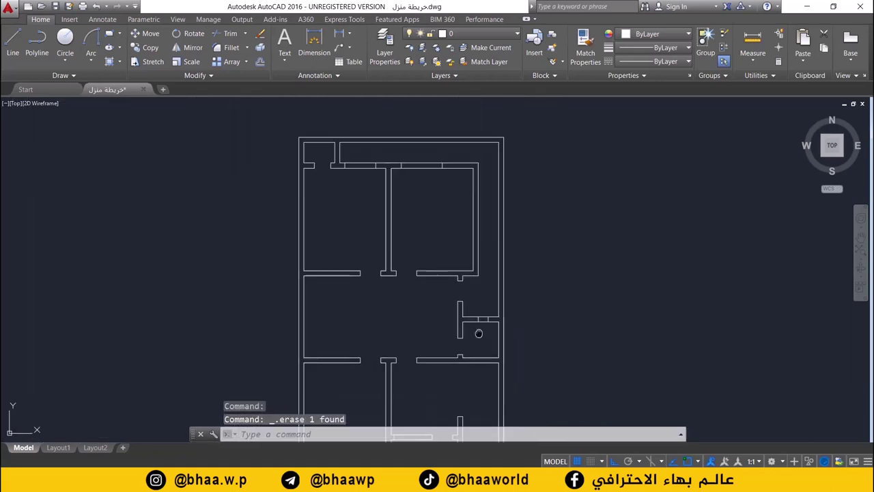
middle_click_drag(479, 334, 478, 335)
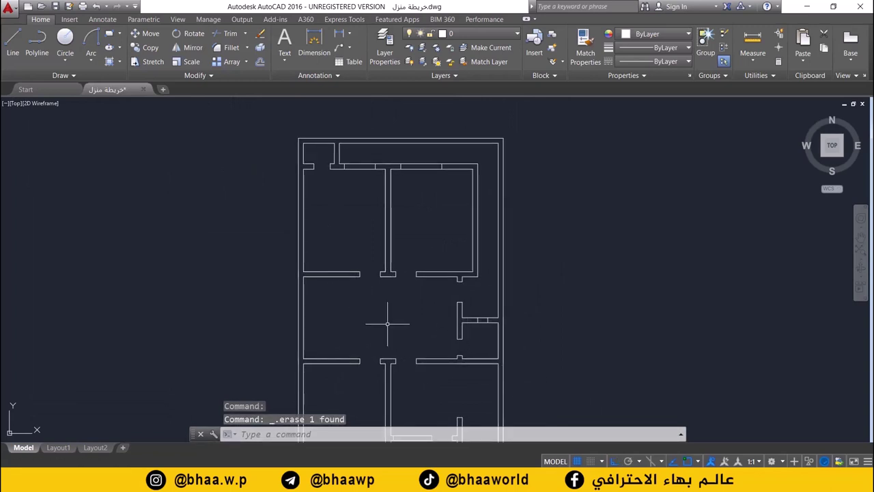
scroll(395, 327, "down", 2)
middle_click_drag(400, 322, 434, 305)
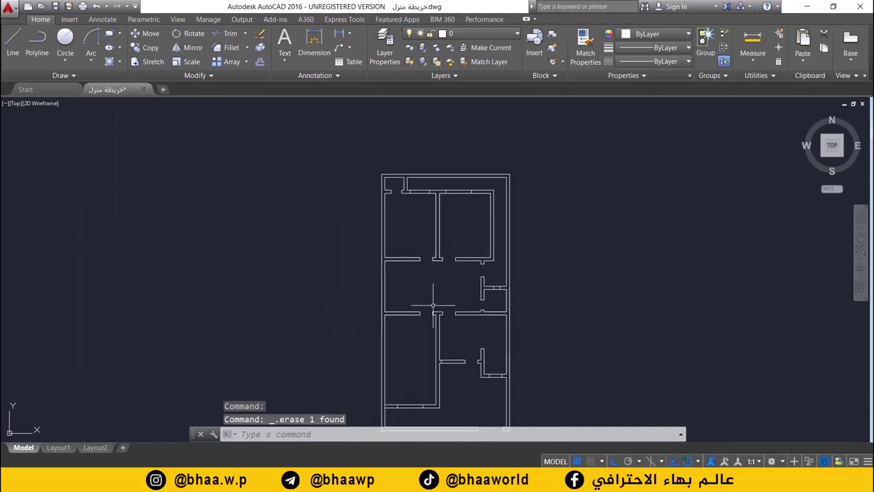
key("alt+Tab")
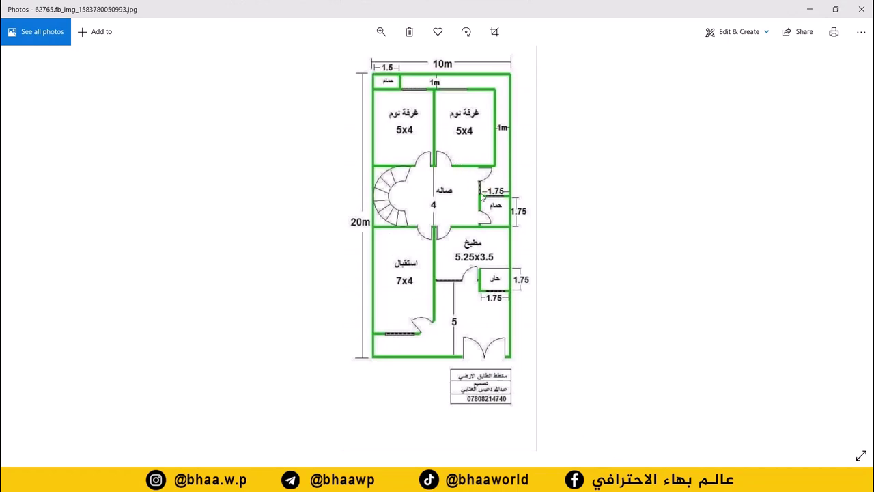
left_click(810, 9)
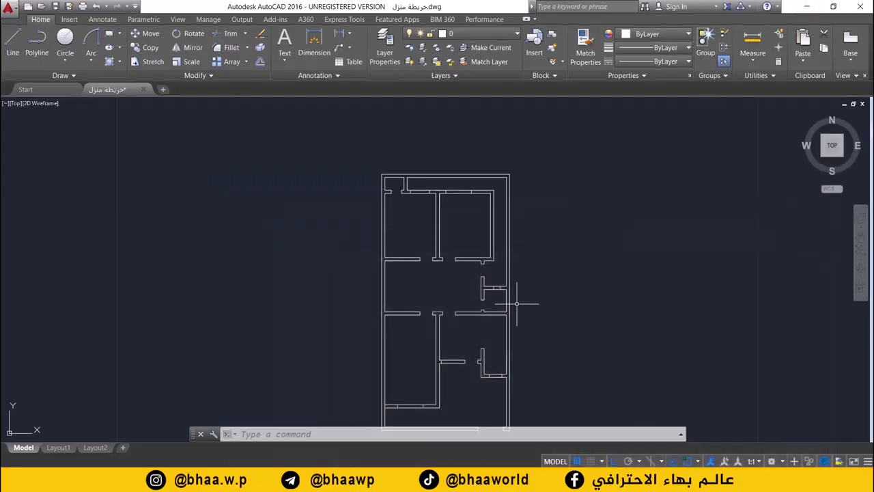
Step: Draw a short horizontal line from the T-junction to the narrow wall's left edge
scroll(492, 300, "up", 2)
scroll(498, 266, "up", 2)
middle_click_drag(500, 243, 459, 246)
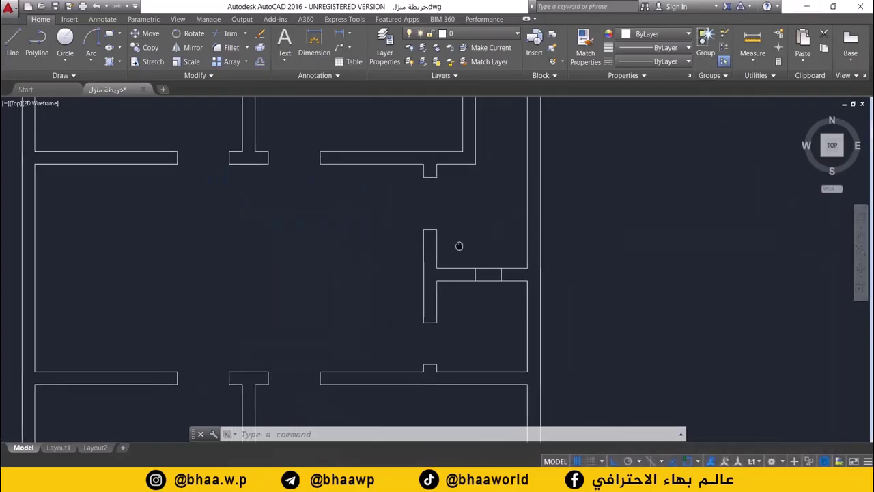
scroll(459, 246, "up", 2)
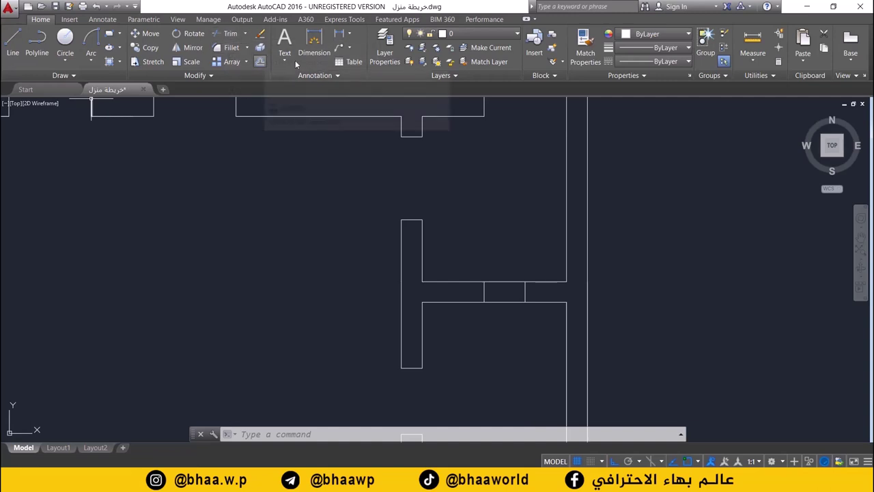
left_click(13, 42)
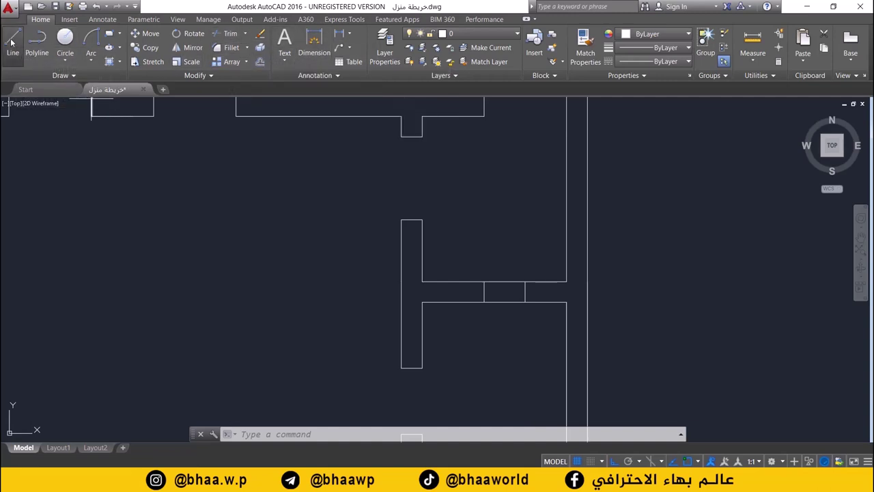
left_click(422, 282)
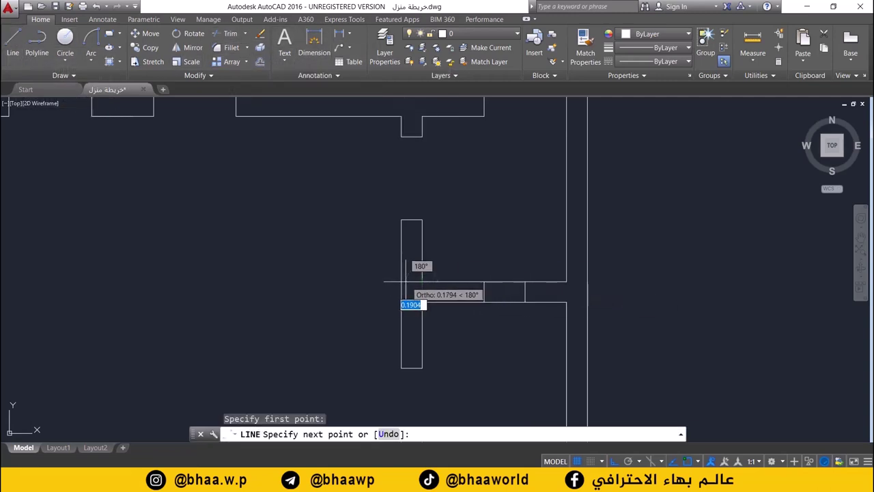
left_click(402, 282)
key("Return")
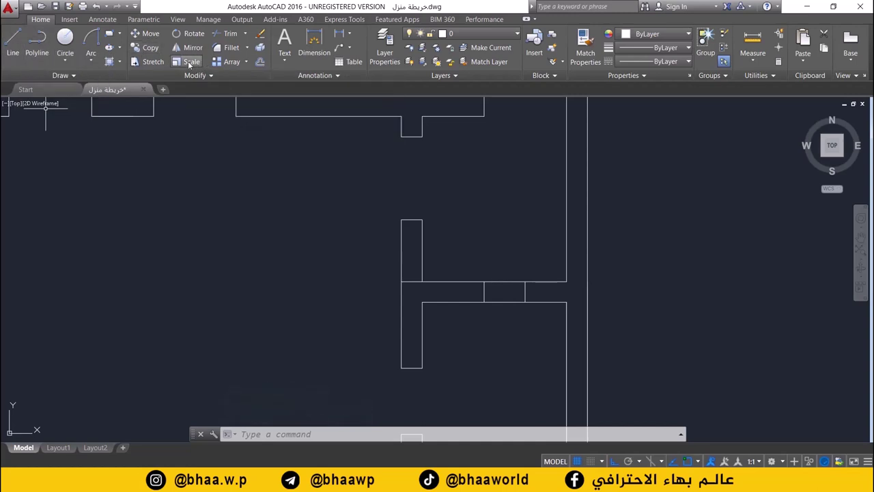
Step: Offset that line 0.20 upward and delete the original short line
left_click(259, 62)
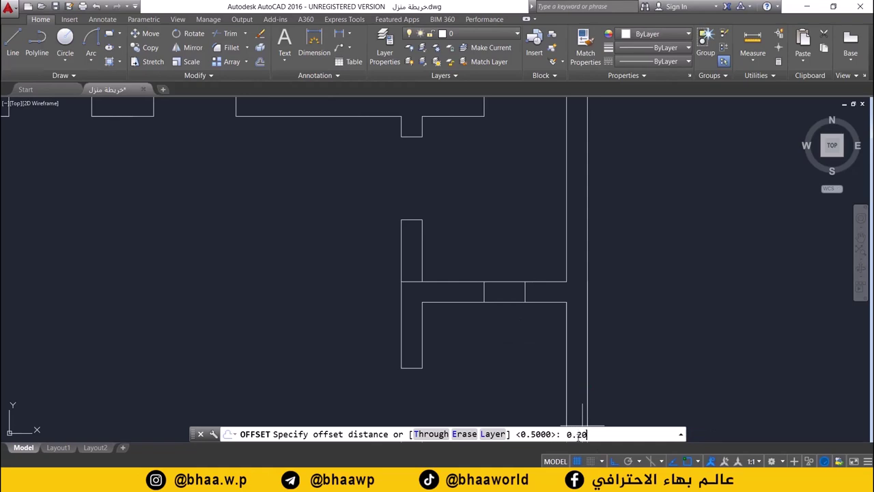
key("Return")
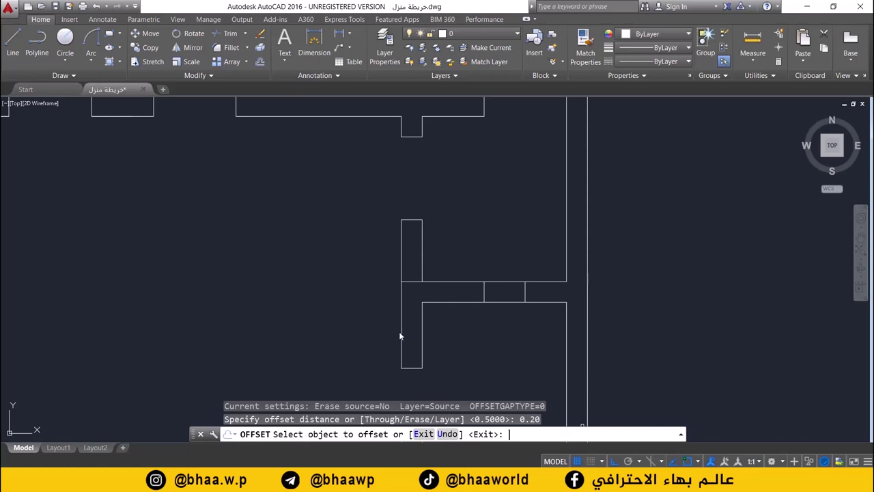
left_click(416, 281)
left_click(414, 256)
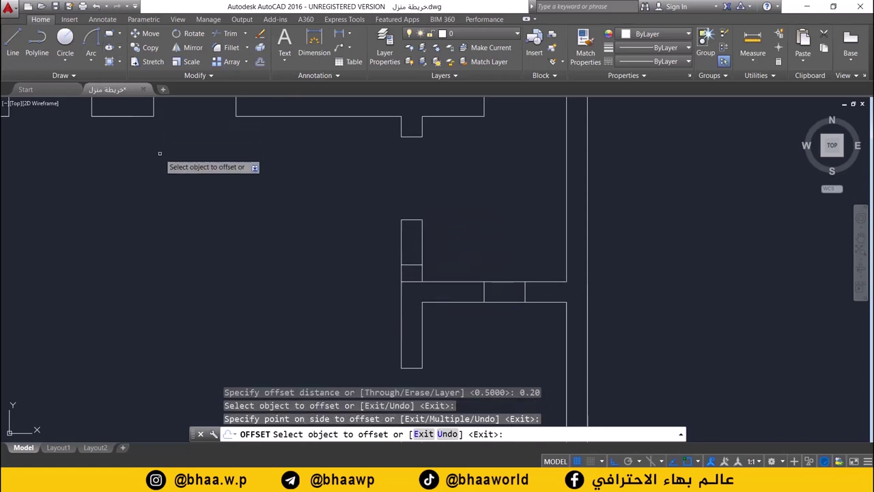
key("Escape")
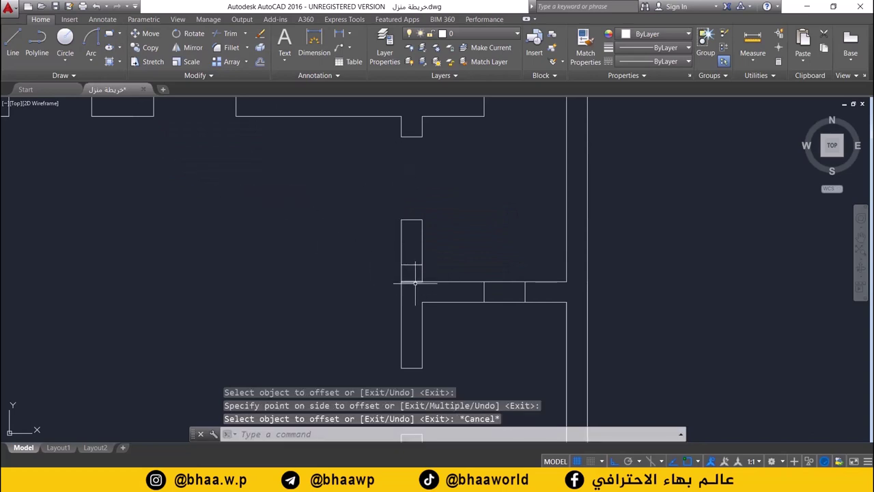
left_click(412, 281)
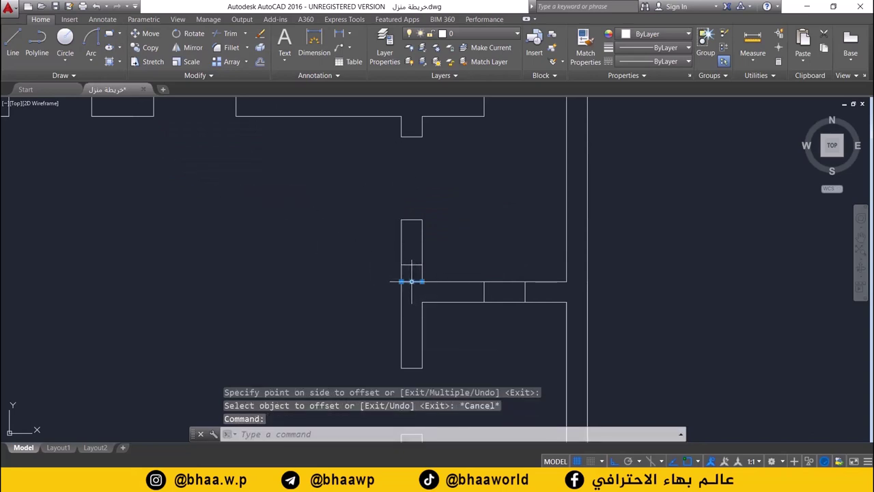
key("Delete")
scroll(403, 266, "down", 4)
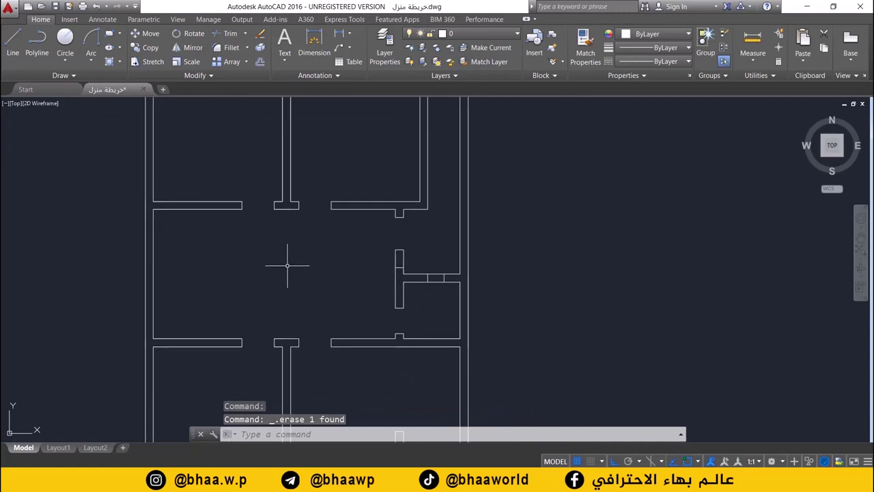
scroll(287, 265, "down", 2)
middle_click_drag(297, 283, 326, 205)
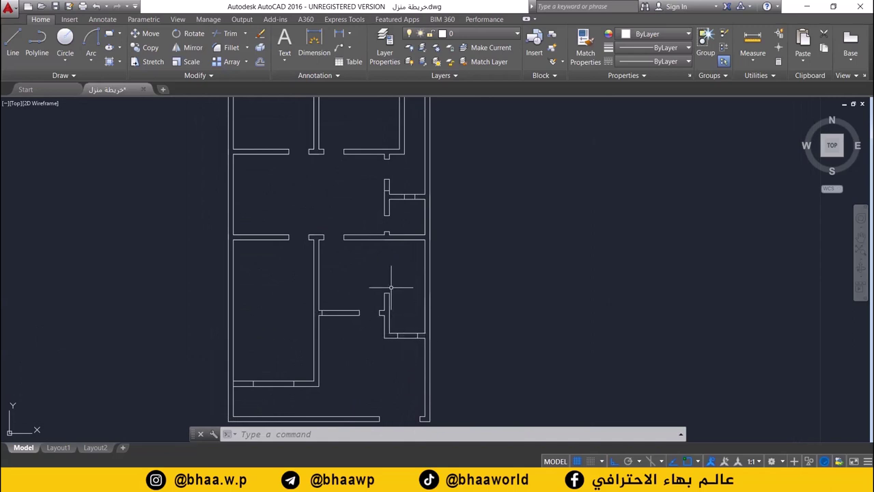
scroll(385, 250, "up", 2)
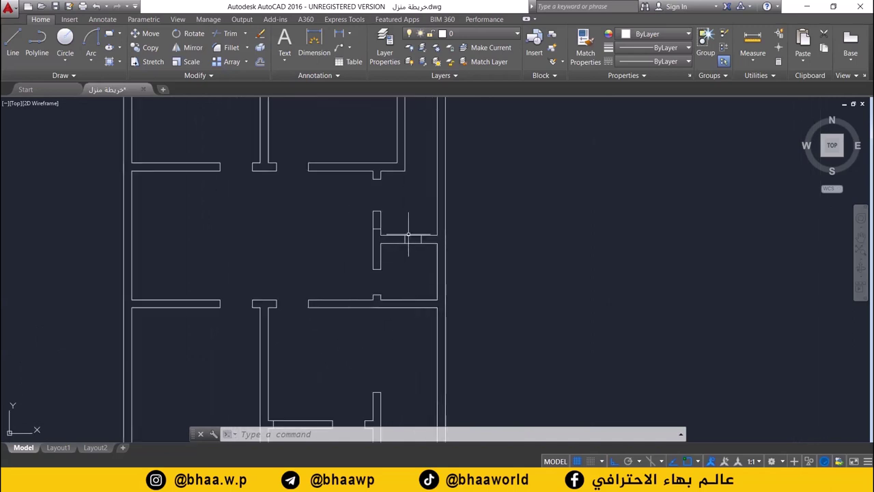
scroll(374, 229, "down", 4)
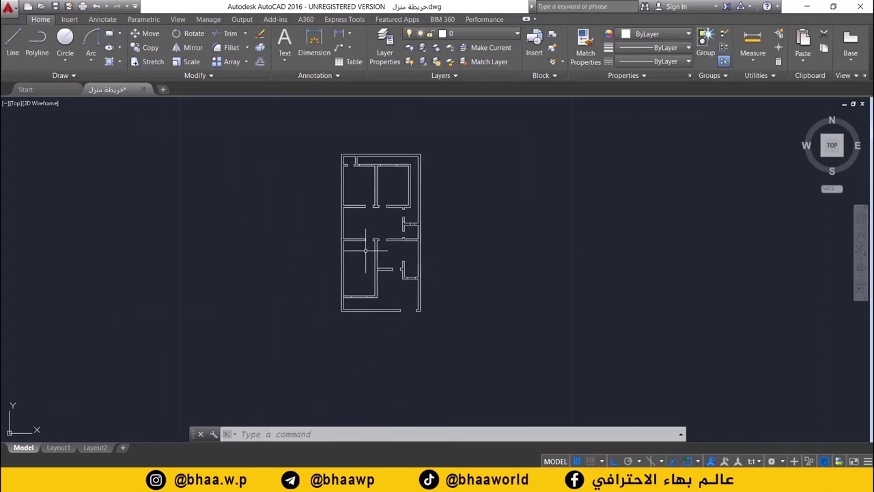
scroll(375, 239, "up", 1)
middle_click_drag(374, 239, 370, 285)
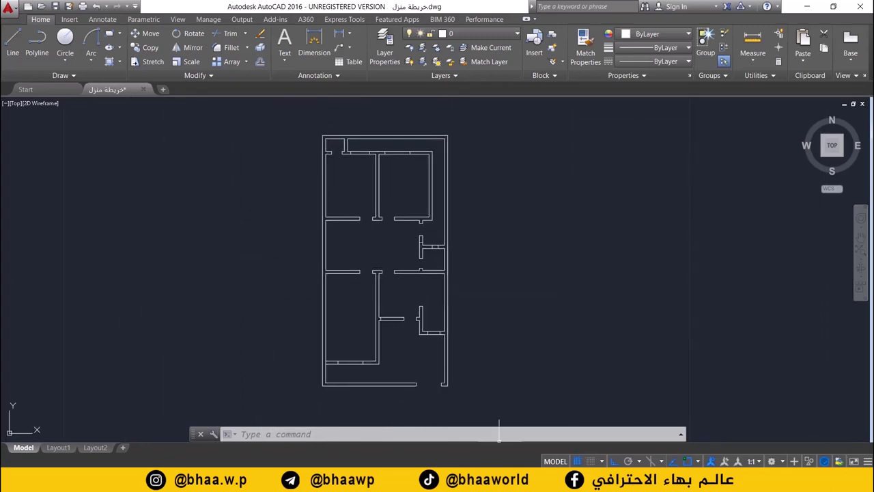
left_click(499, 482)
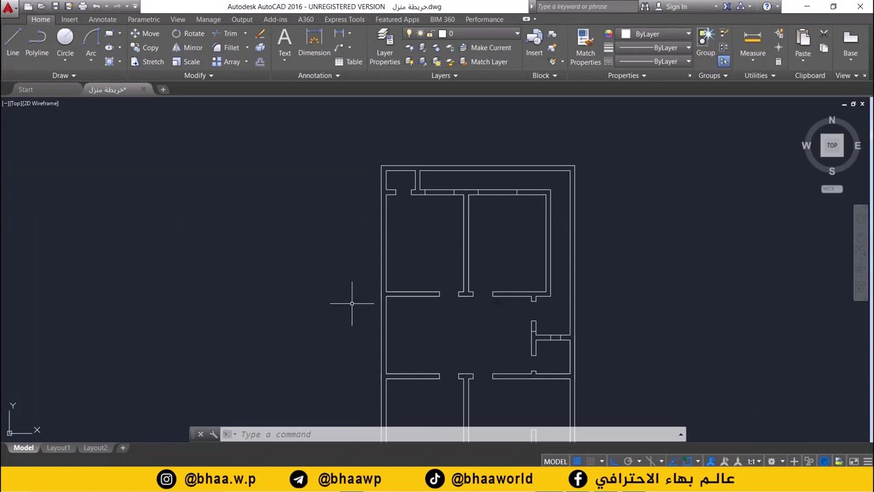
scroll(248, 244, "up", 3)
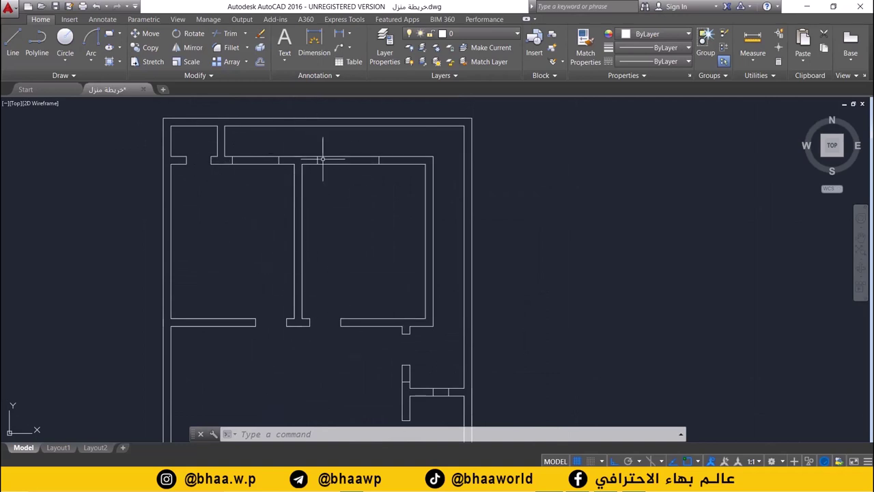
Step: Make door the current layer
left_click(477, 33)
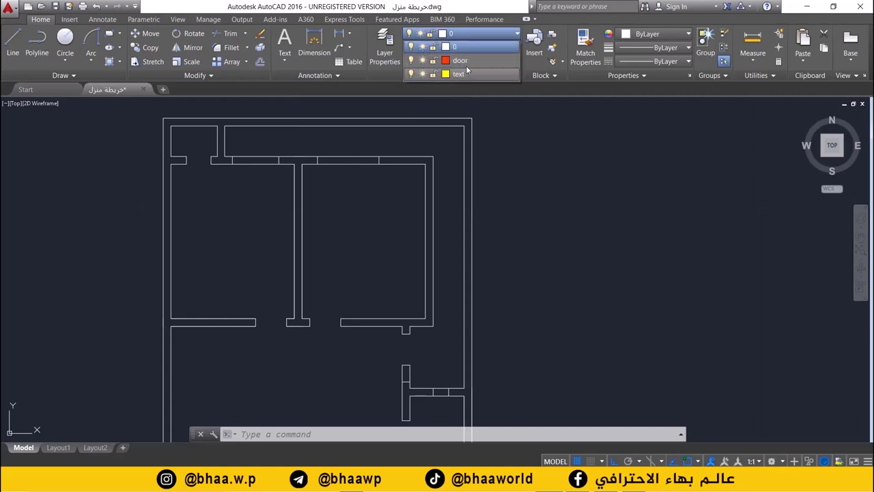
left_click(473, 62)
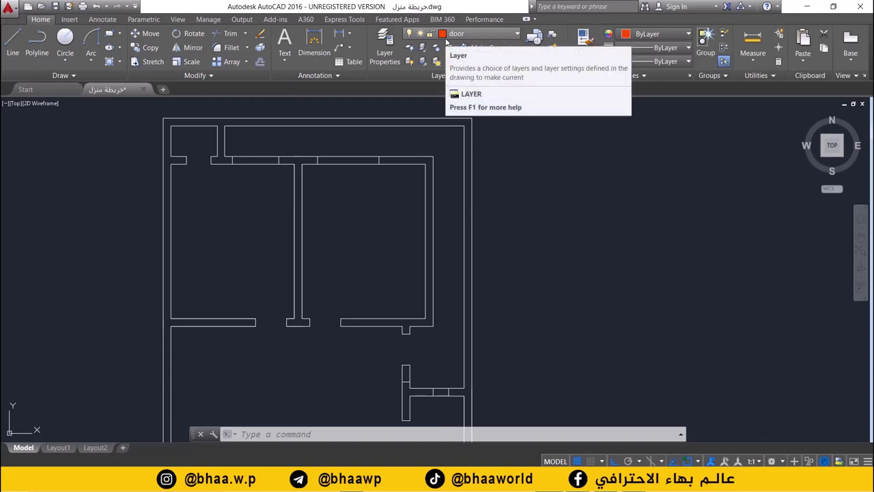
left_click(474, 33)
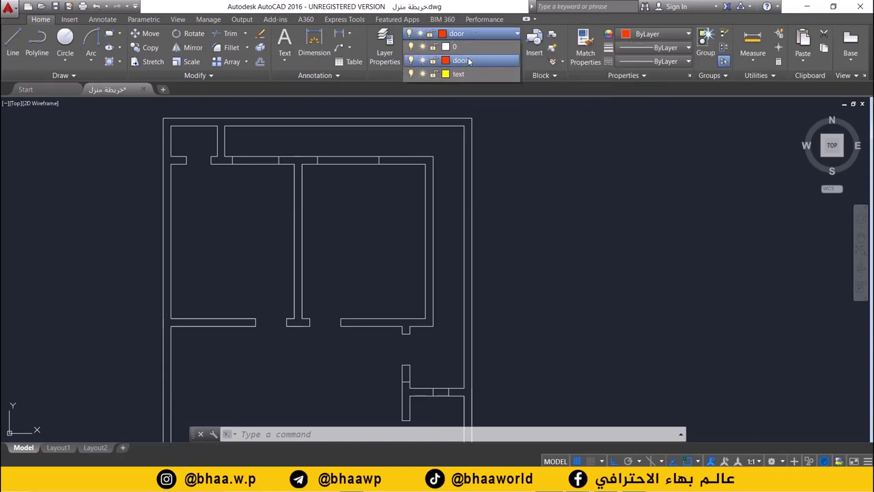
left_click(470, 62)
Step: Draw a 1-unit vertical door leaf line up from the wall corner at the opening
left_click(12, 45)
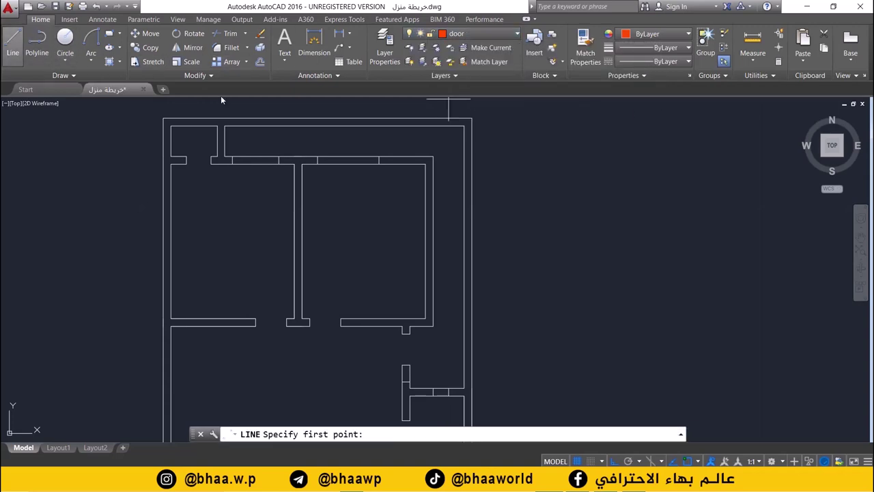
middle_click_drag(257, 319, 254, 309)
scroll(254, 309, "up", 5)
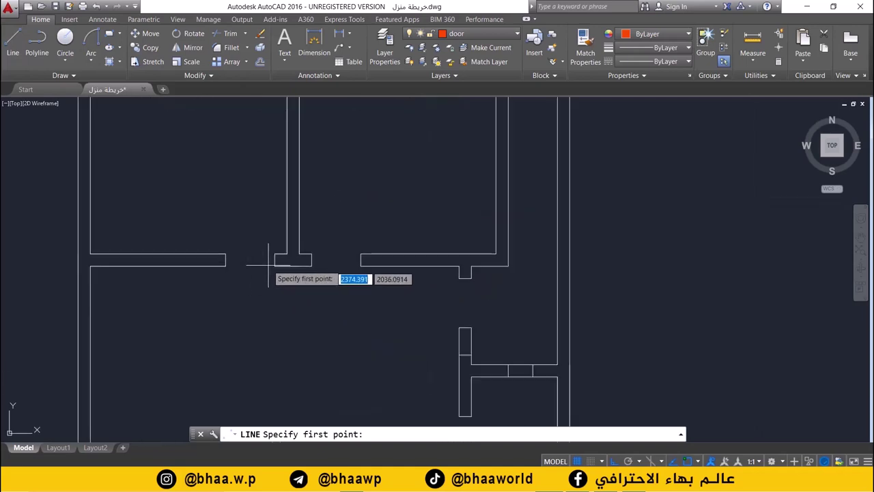
left_click(271, 306)
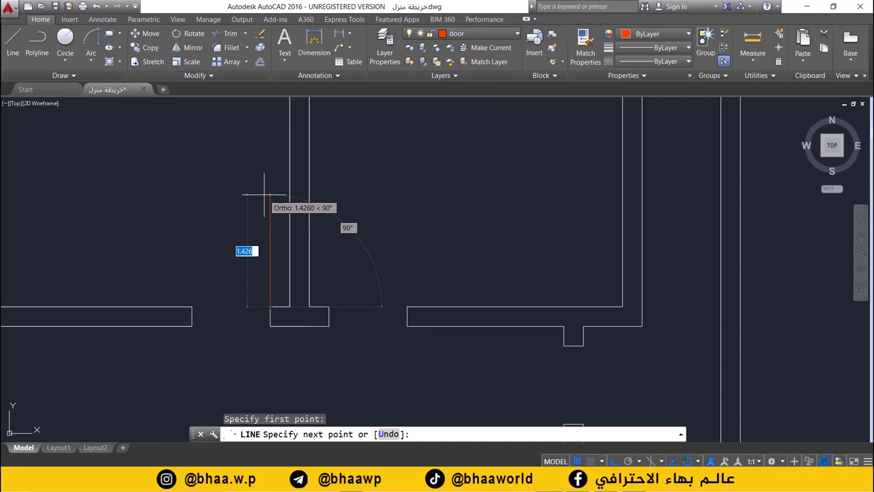
type("1")
key("Return")
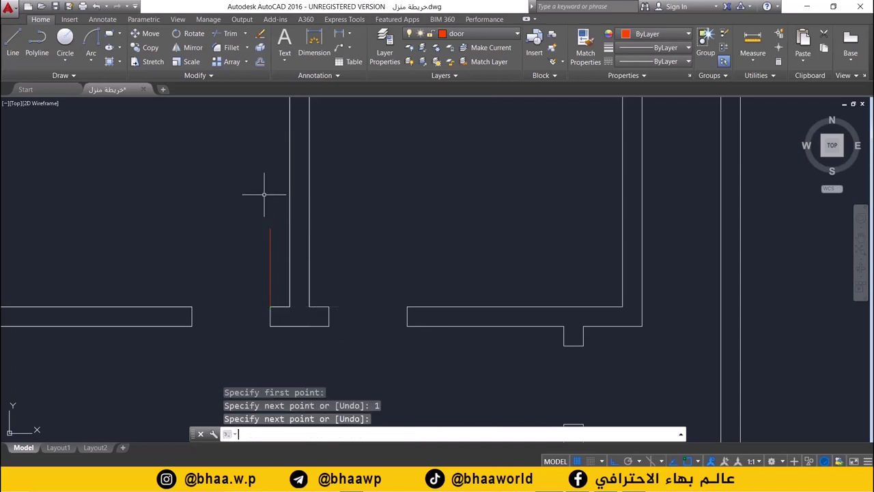
key("Return")
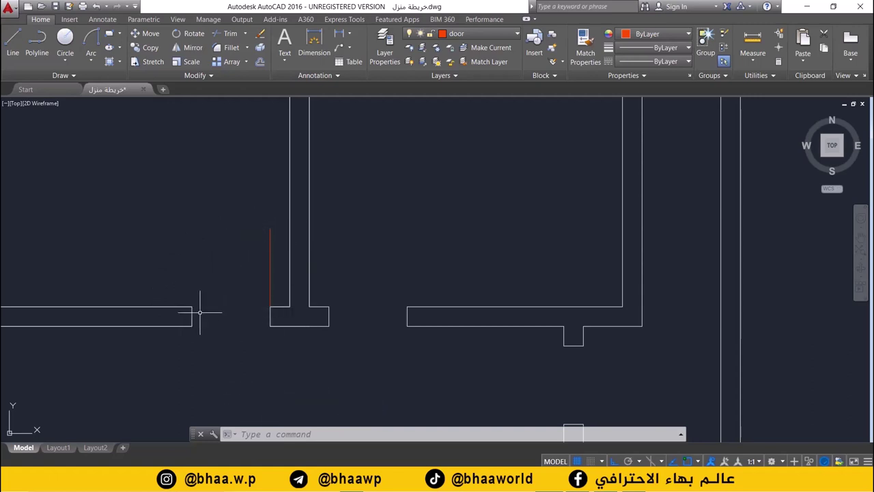
scroll(208, 297, "down", 3)
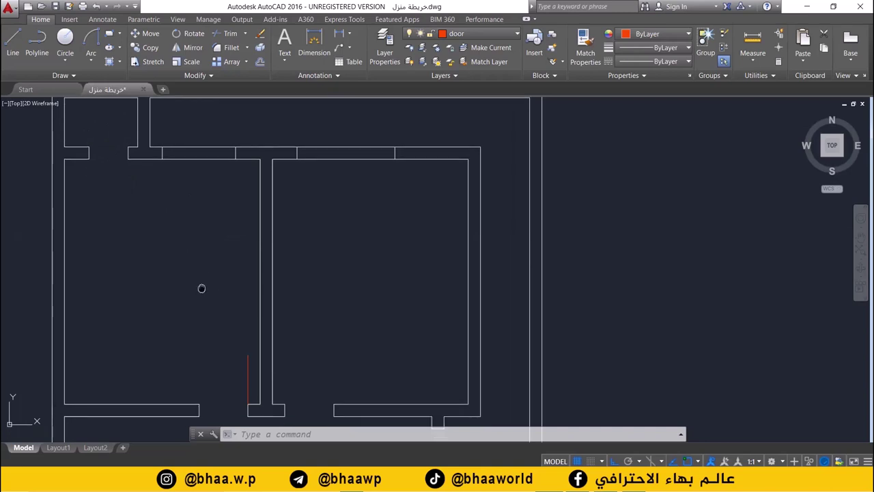
middle_click_drag(200, 287, 231, 266)
scroll(224, 266, "up", 2)
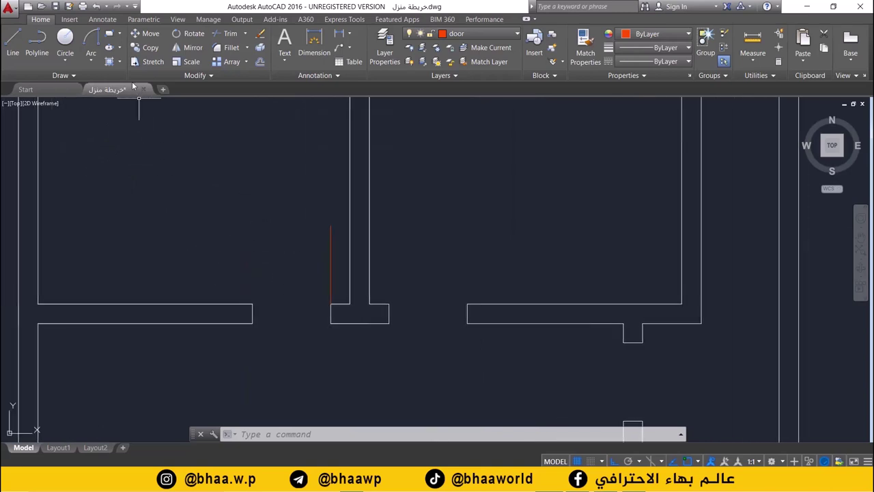
Step: Draw a radius-1 start-end-radius arc from the door leaf's top to the far wall corner
left_click(100, 55)
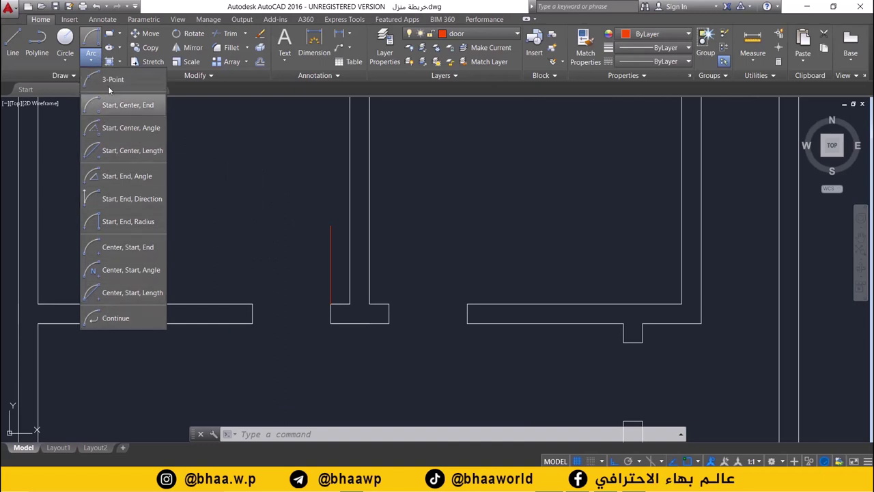
left_click(113, 222)
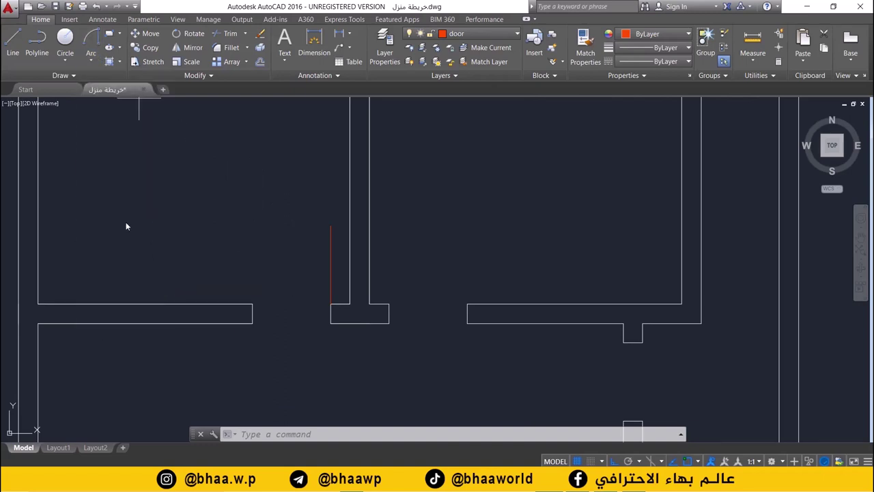
key("Escape")
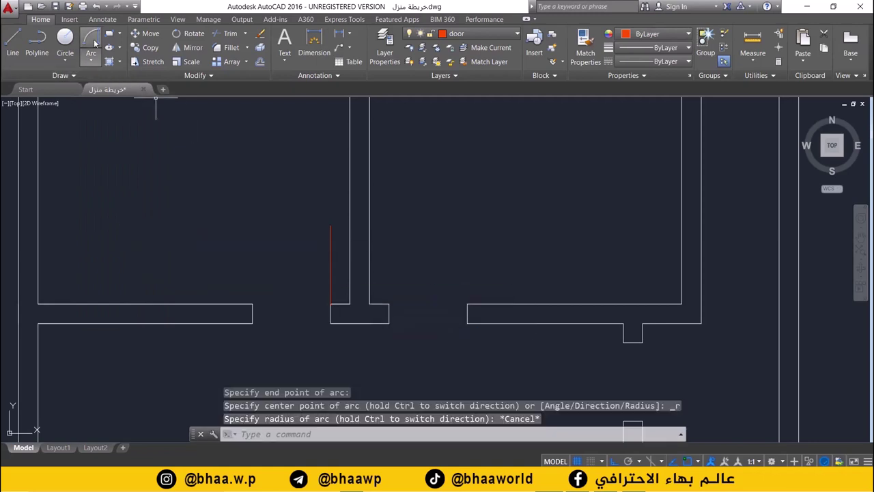
left_click(91, 40)
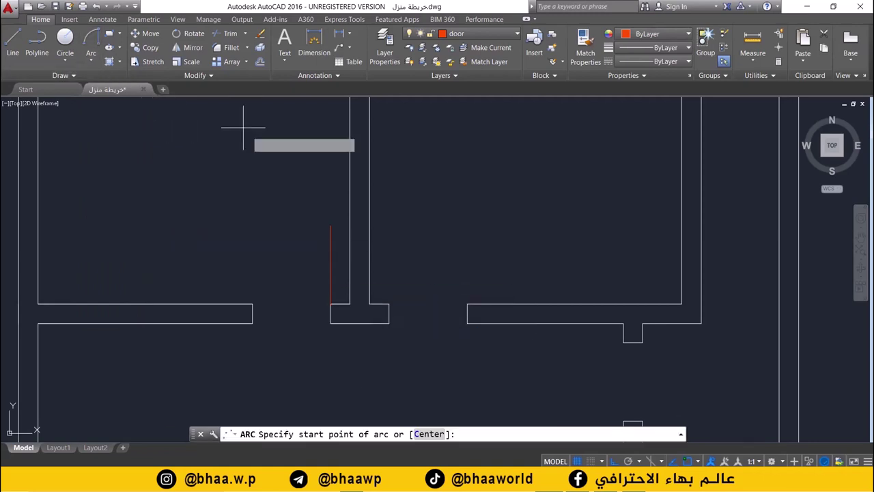
left_click(330, 226)
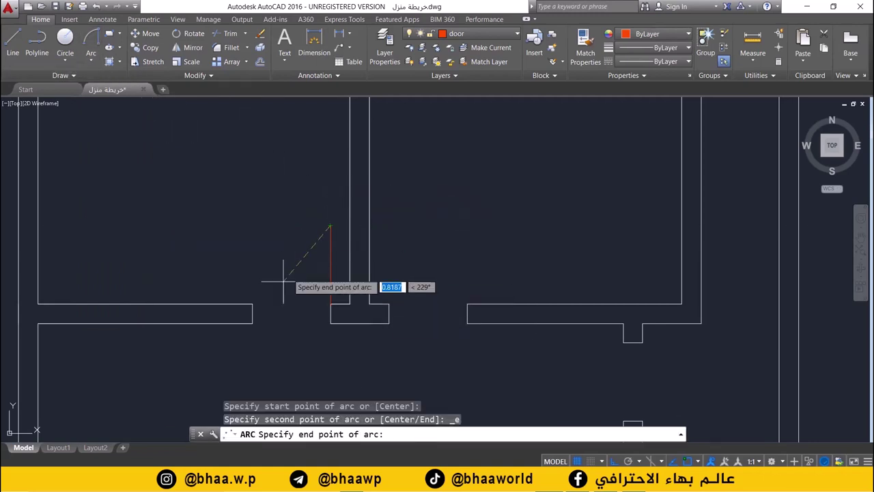
left_click(252, 304)
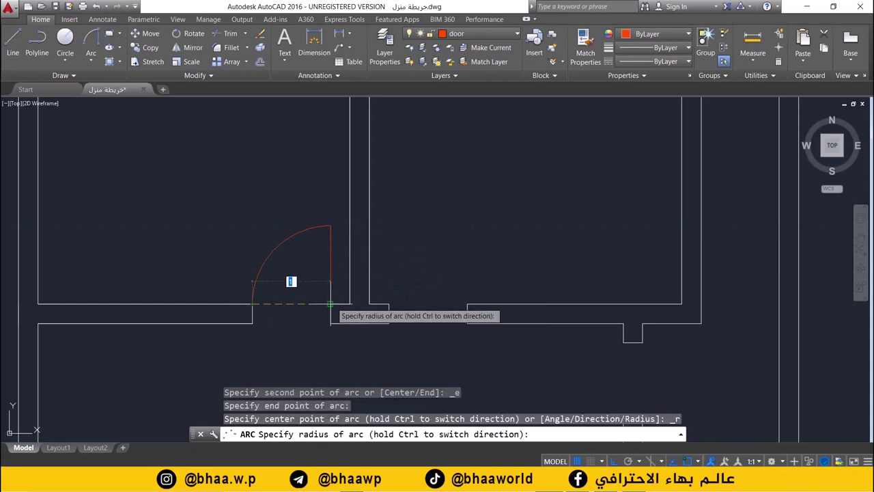
type("1")
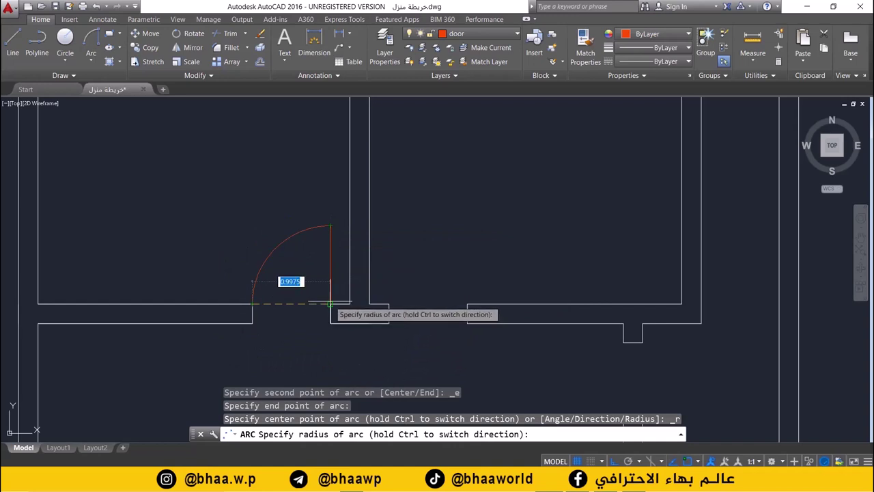
left_click(330, 304)
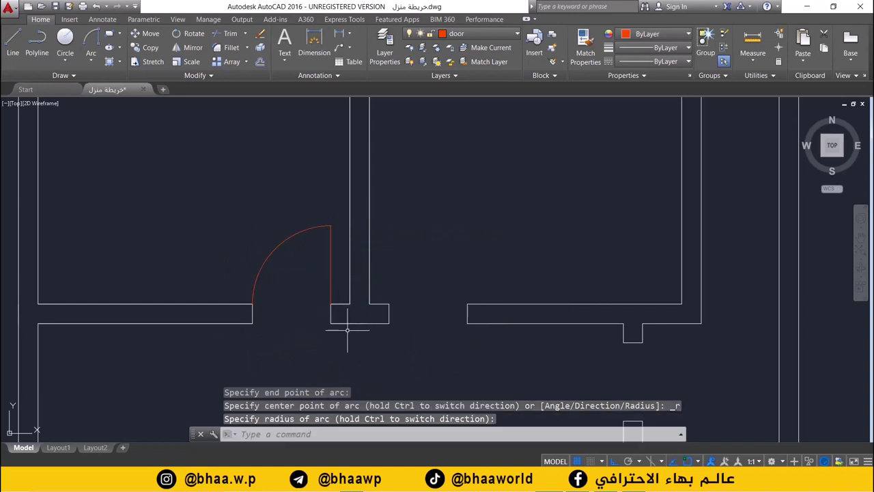
Step: Select the new swing arc and door leaf line together
key("Return")
left_click(319, 289)
key("Escape")
key("Escape")
key("Escape")
middle_click_drag(259, 245, 219, 255)
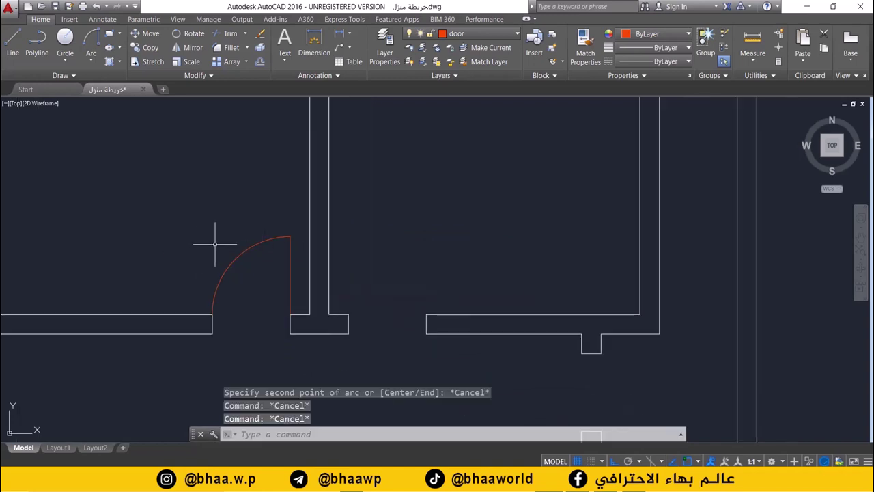
left_click(259, 240)
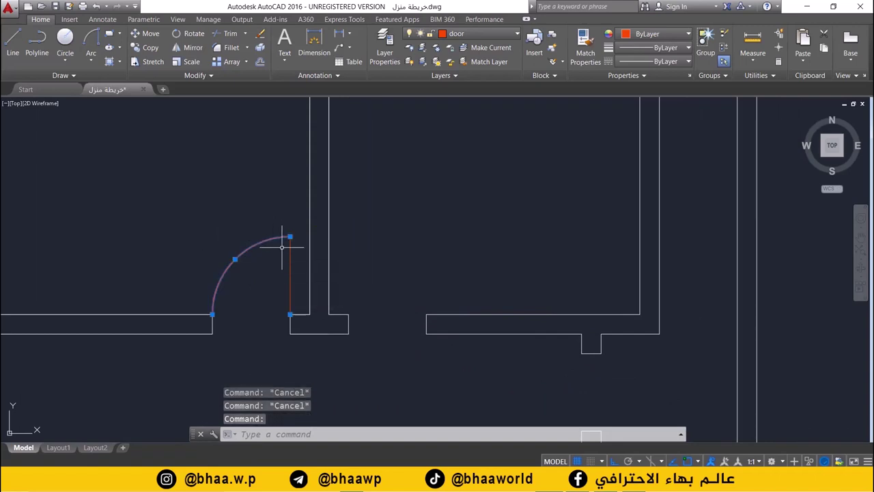
left_click(290, 251)
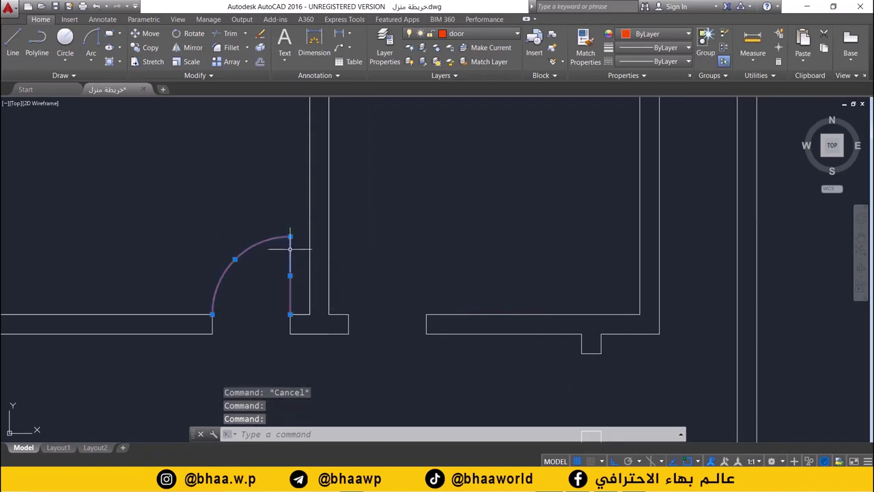
right_click(290, 249)
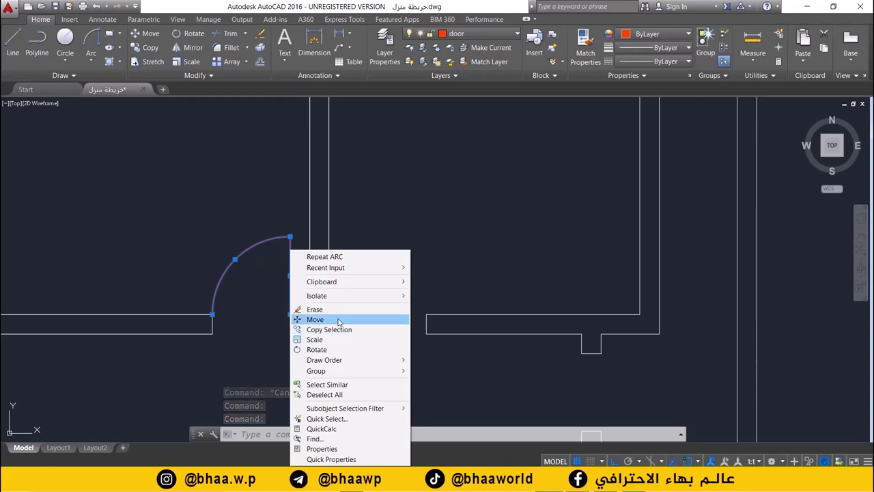
Step: Group the swing arc and door leaf into one door object
mouse_move(335, 371)
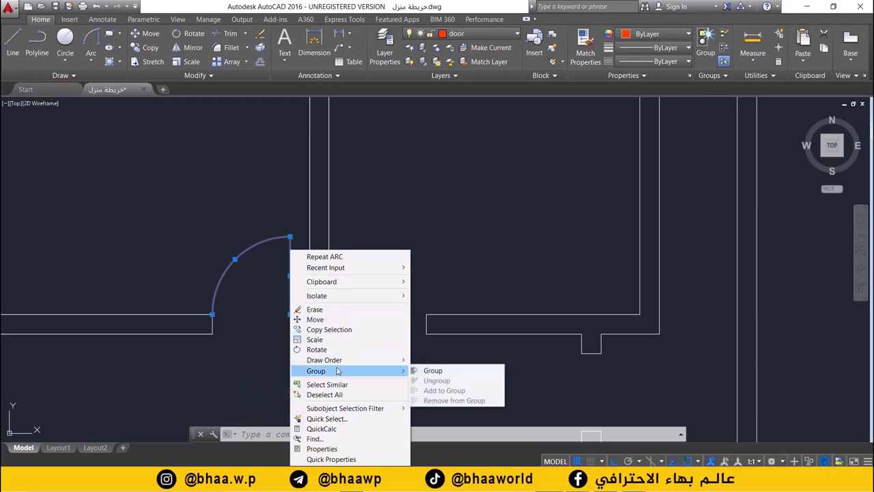
left_click(435, 371)
left_click(264, 251)
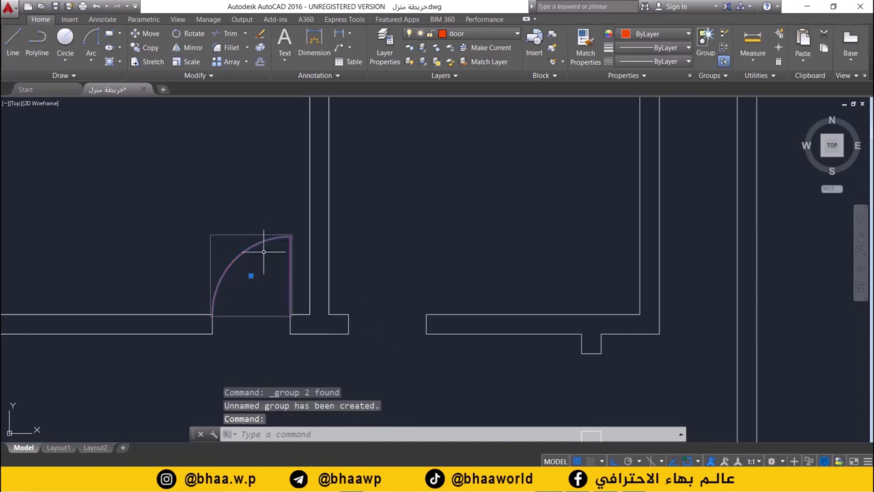
key("Escape")
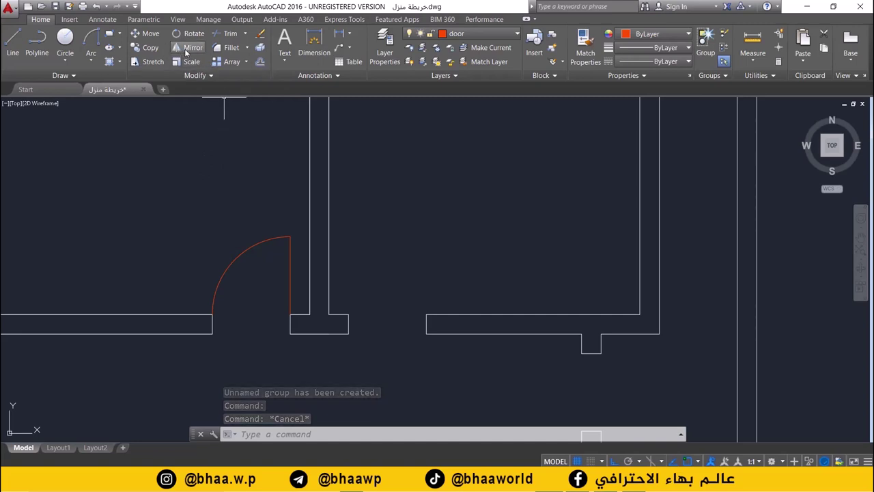
Step: Copy the door group from its lower corner into the next opening to the right
left_click(147, 48)
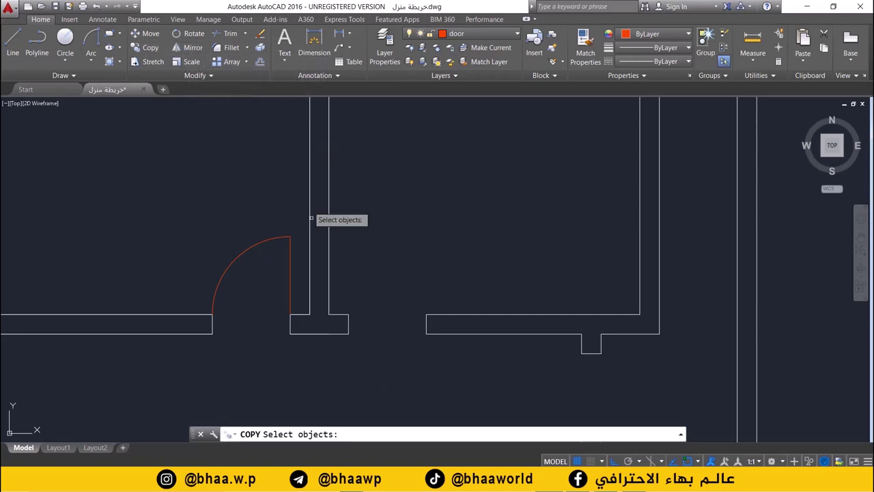
left_click(290, 293)
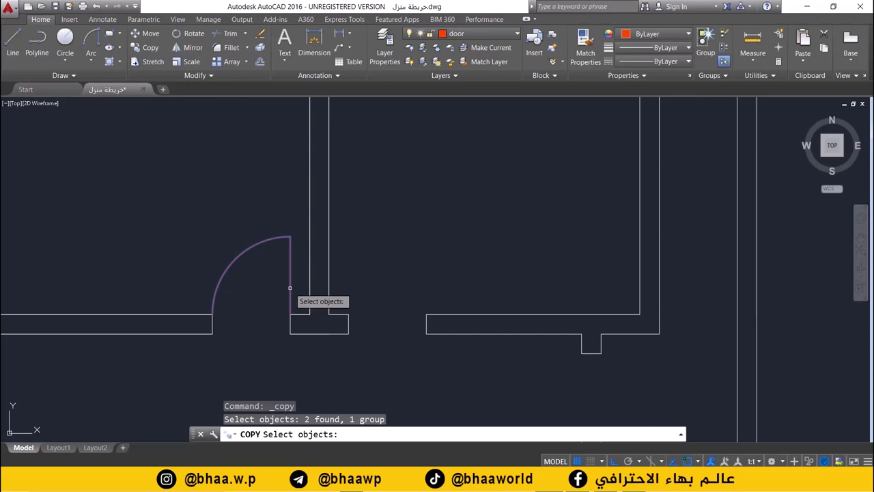
key("Return")
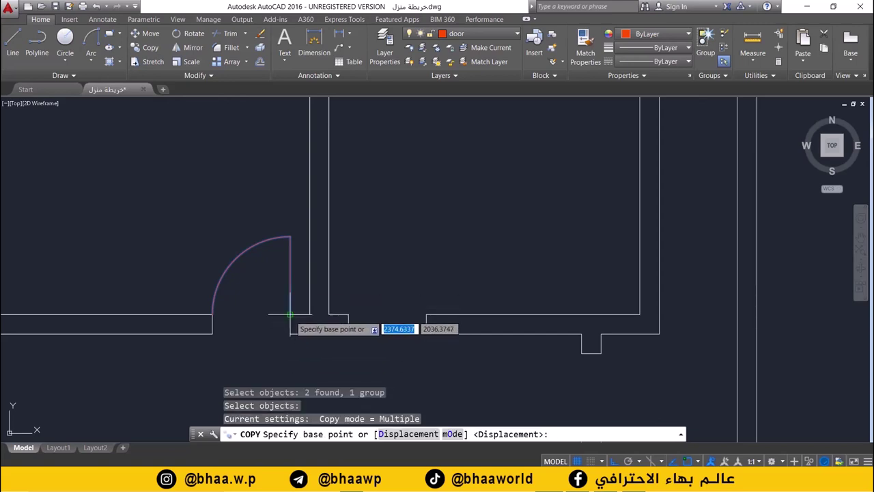
left_click(290, 314)
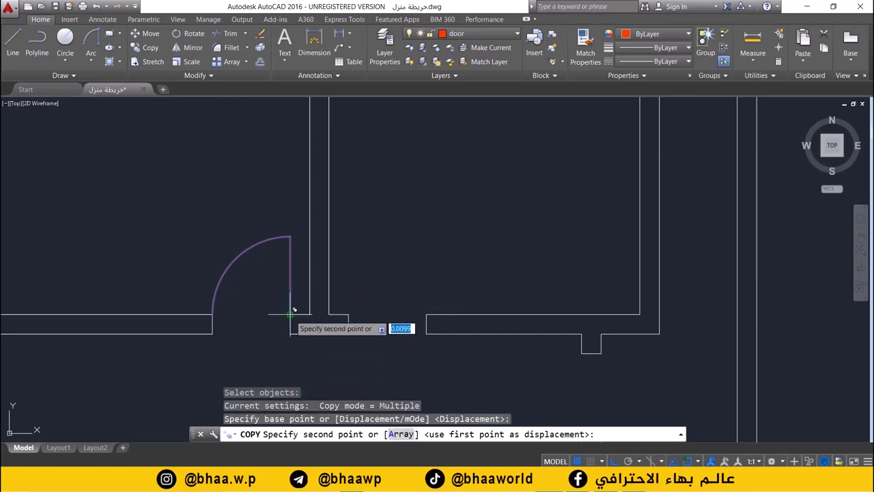
left_click(349, 313)
key("Escape")
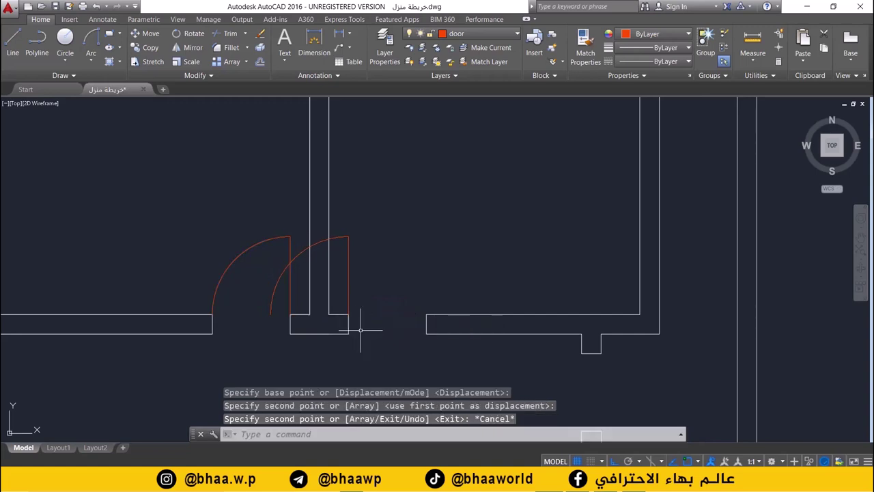
key("Escape")
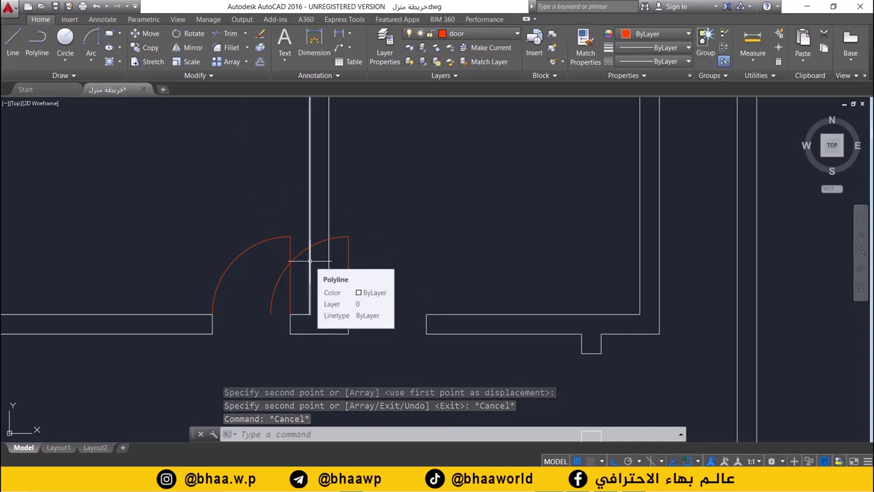
Step: Mirror the copied door about a vertical line at its hinge, erasing the source copy
left_click(187, 48)
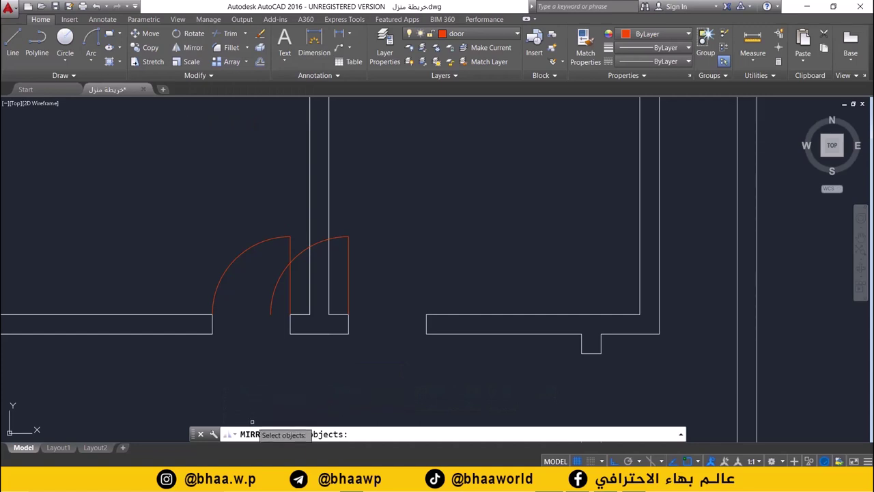
left_click(349, 282)
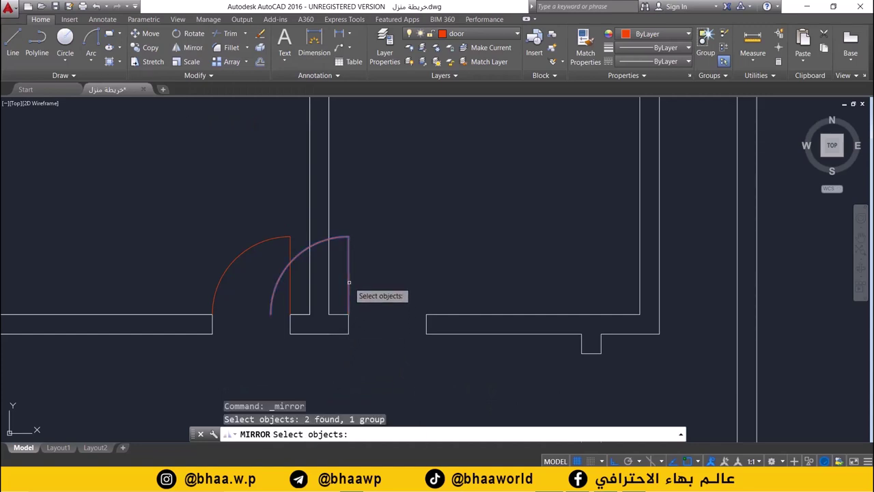
key("Return")
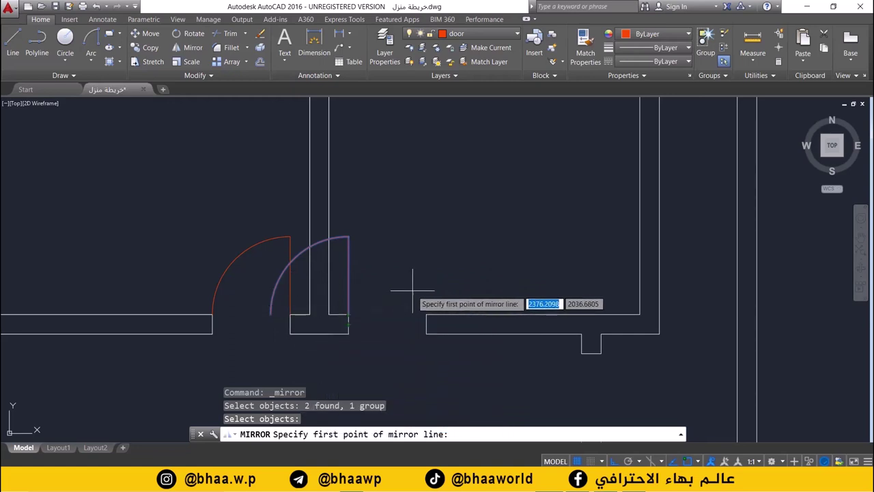
left_click(340, 315)
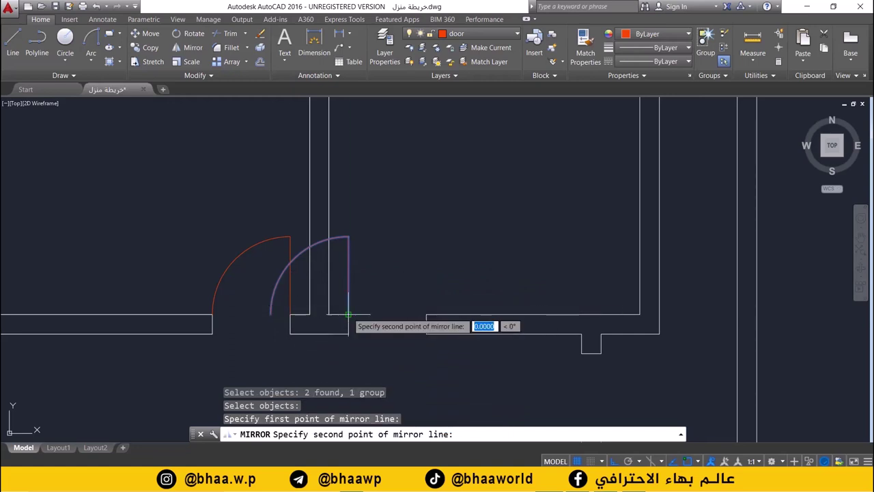
left_click(347, 238)
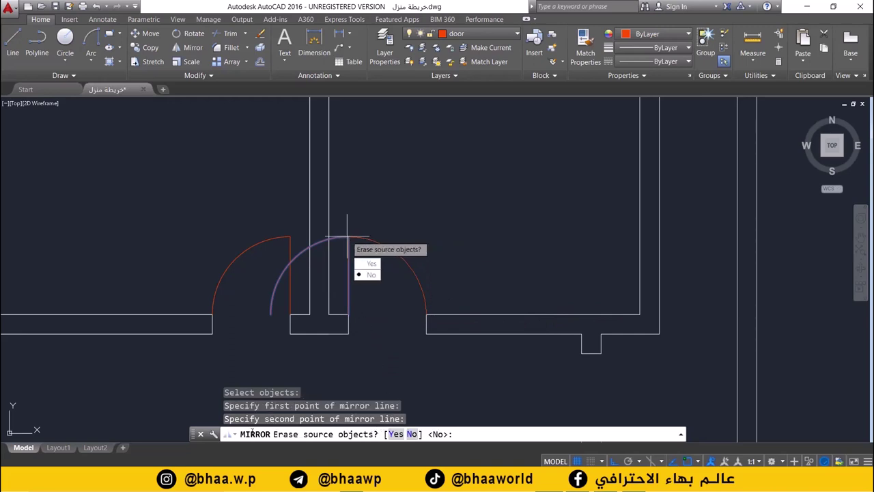
left_click(396, 434)
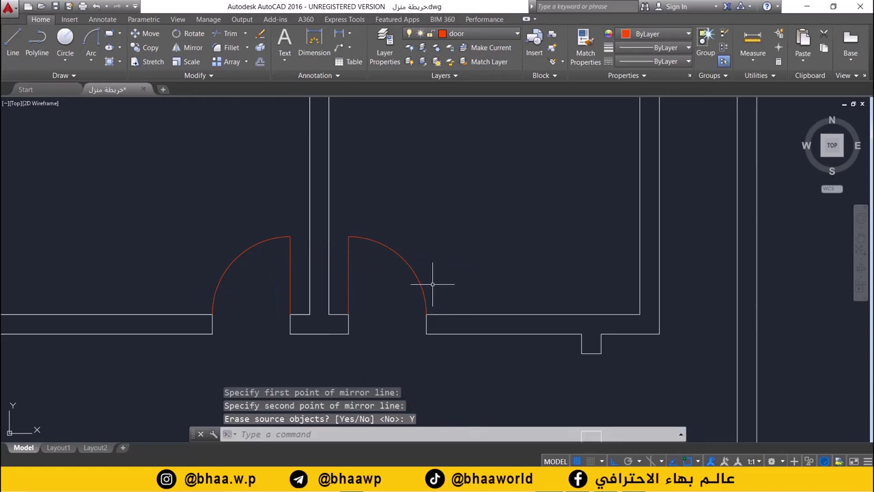
scroll(433, 283, "down", 5)
middle_click_drag(409, 275, 409, 244)
middle_click_drag(261, 264, 247, 203)
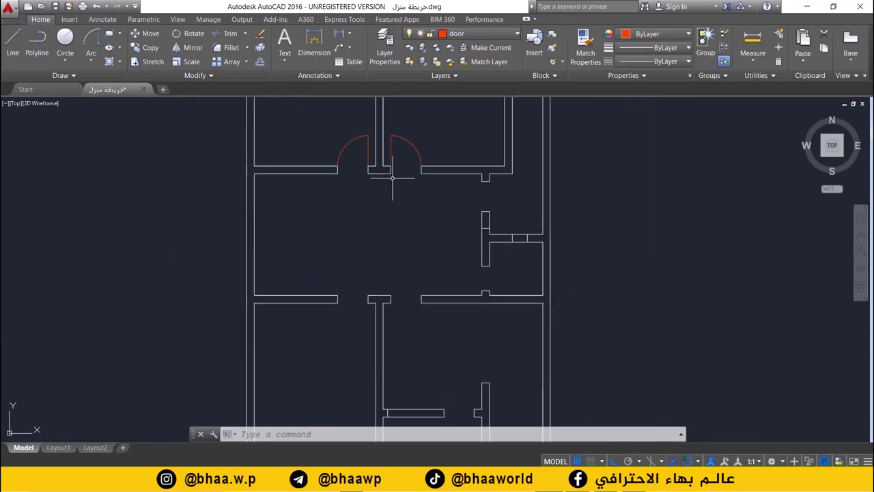
mouse_move(394, 267)
middle_mouse_down()
mouse_move(375, 239)
mouse_move(383, 286)
middle_mouse_up()
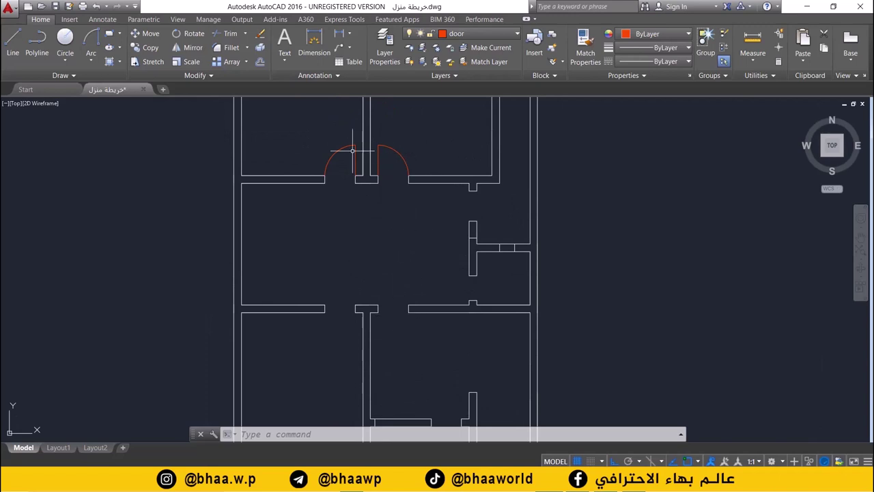
Step: Copy both red doors from the hinge point down to the lower wall opening
left_click(147, 47)
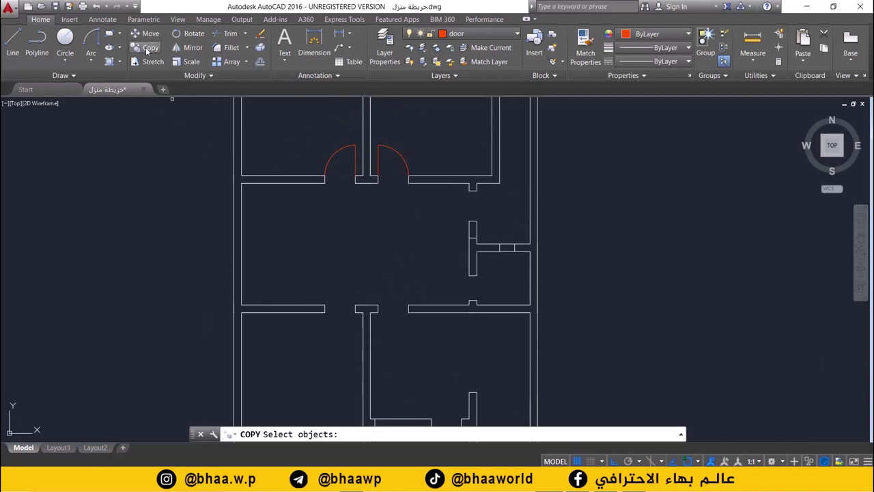
left_click(382, 153)
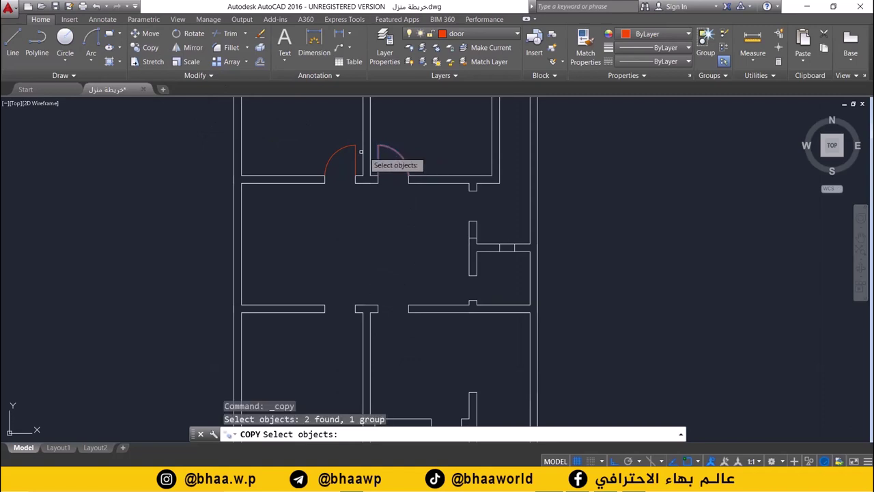
left_click(384, 149)
key("Return")
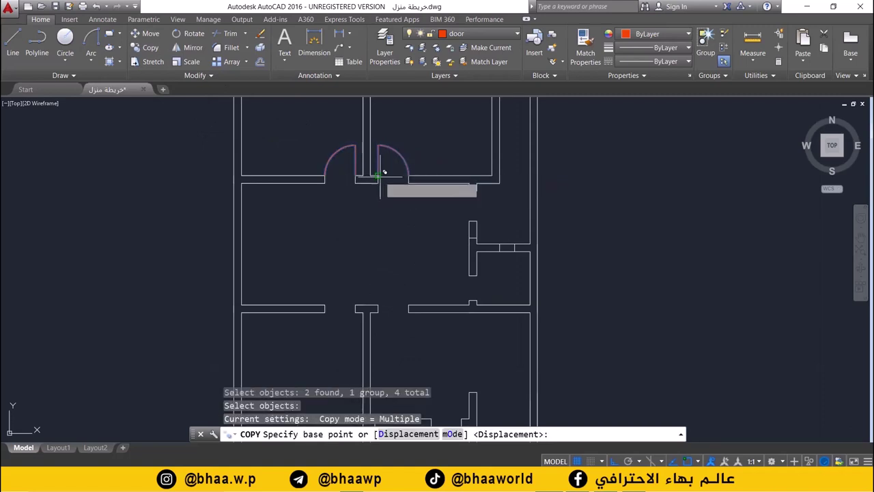
left_click(377, 182)
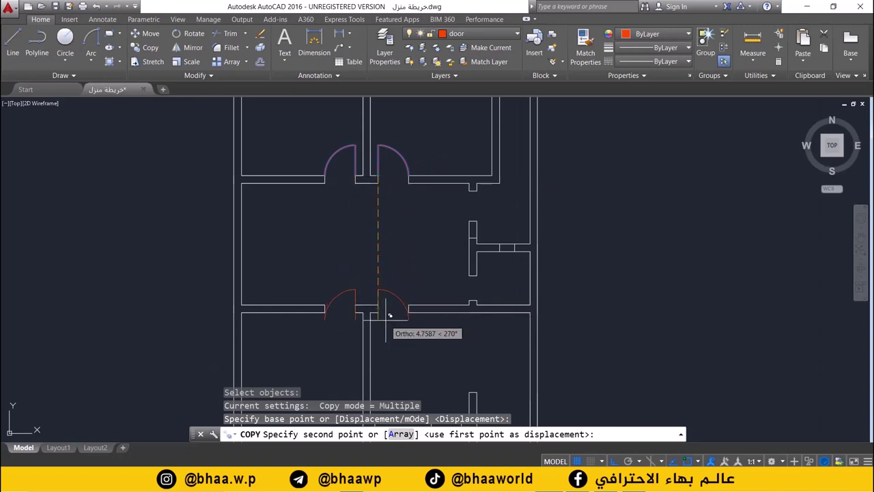
scroll(380, 298, "up", 3)
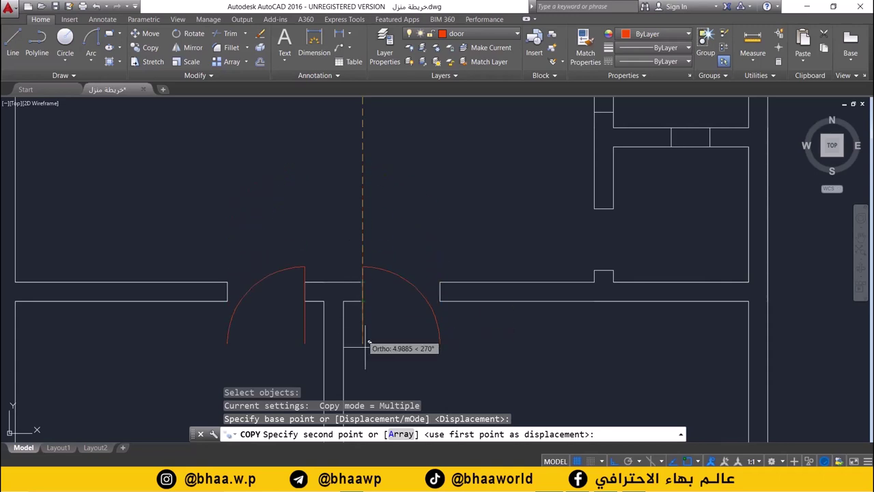
left_click(366, 300)
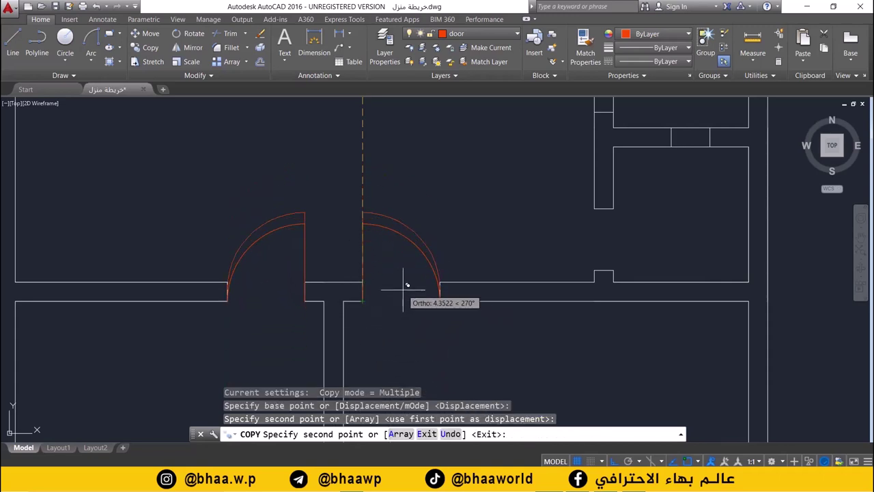
key("Escape")
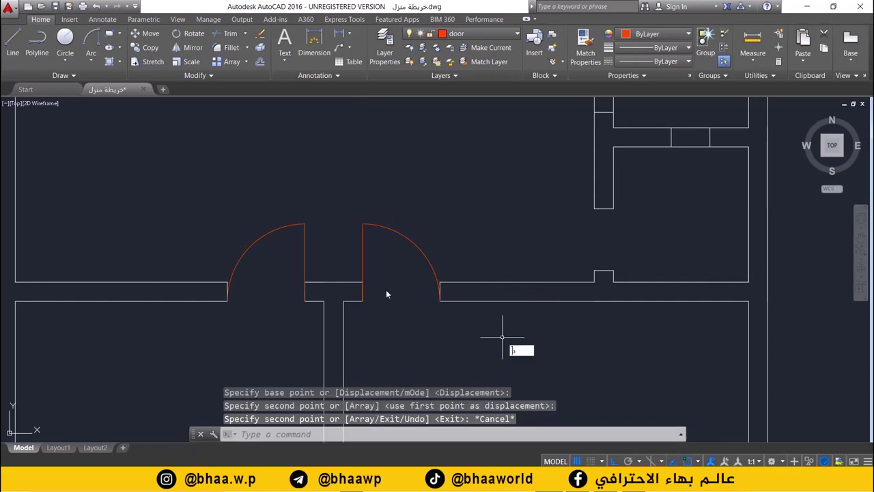
scroll(400, 287, "down", 3)
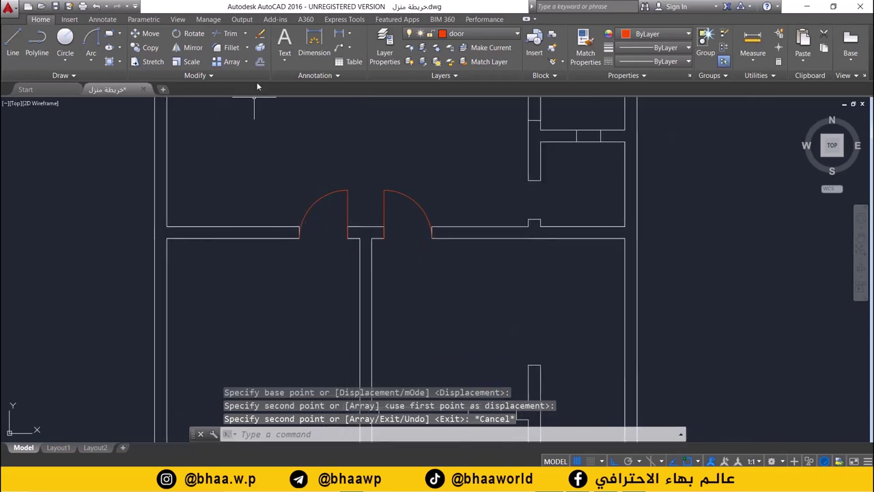
Step: Mirror the copied door pair about a horizontal line along the wall, erasing the originals
left_click(194, 47)
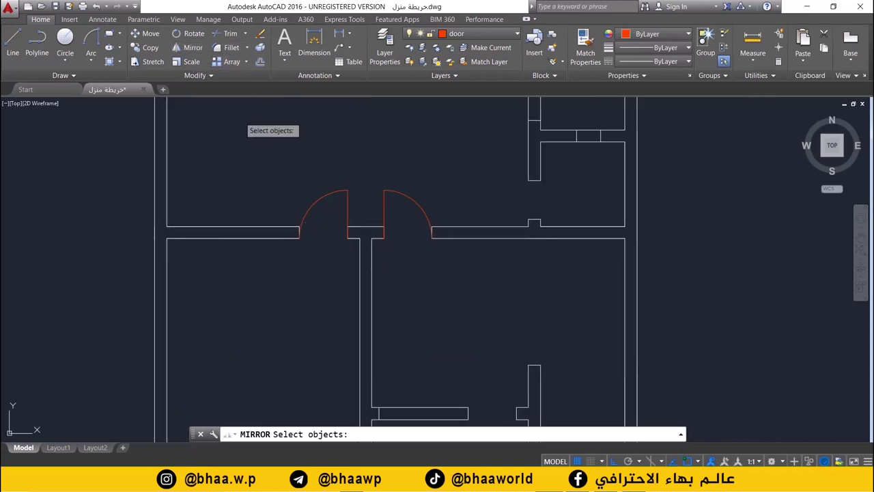
left_click(401, 194)
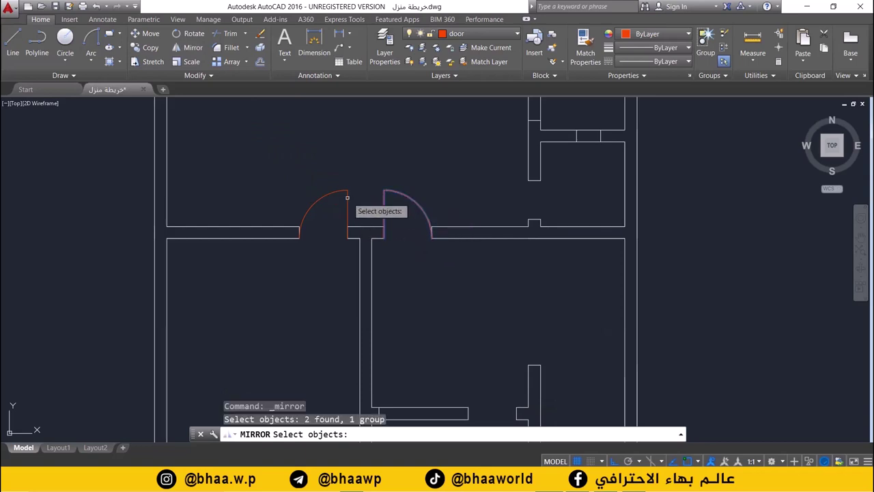
left_click(342, 194)
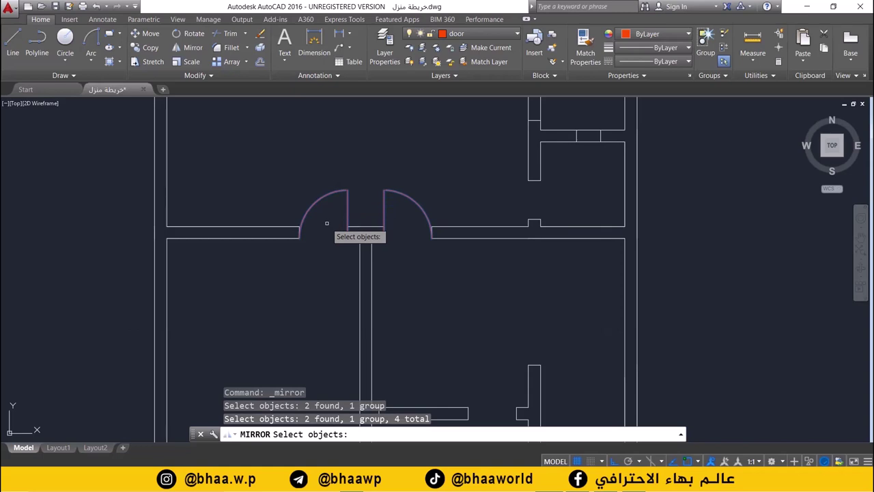
key("Return")
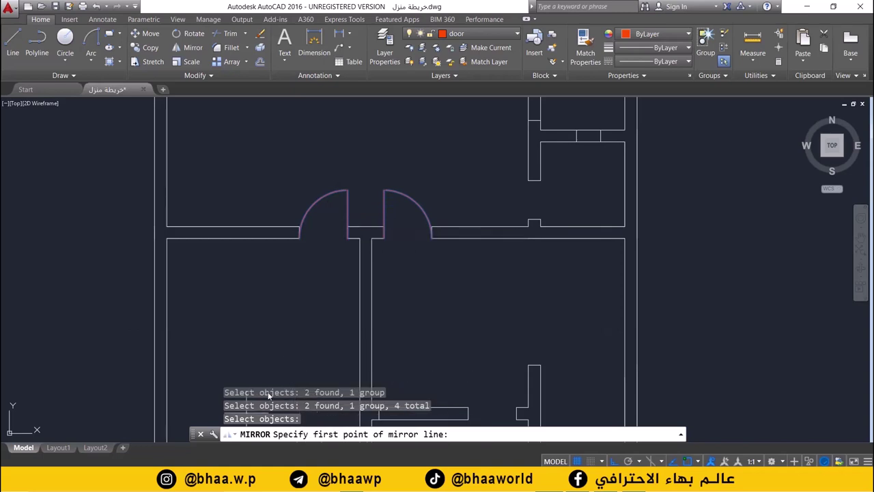
left_click(299, 238)
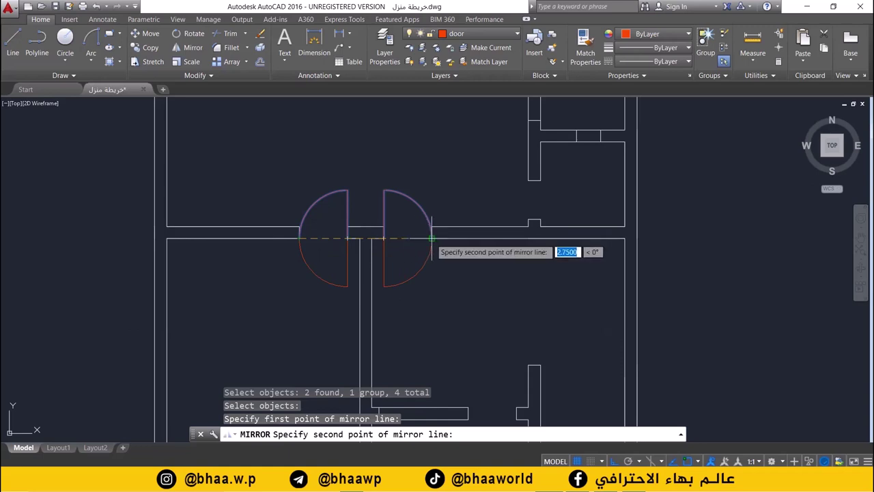
left_click(431, 239)
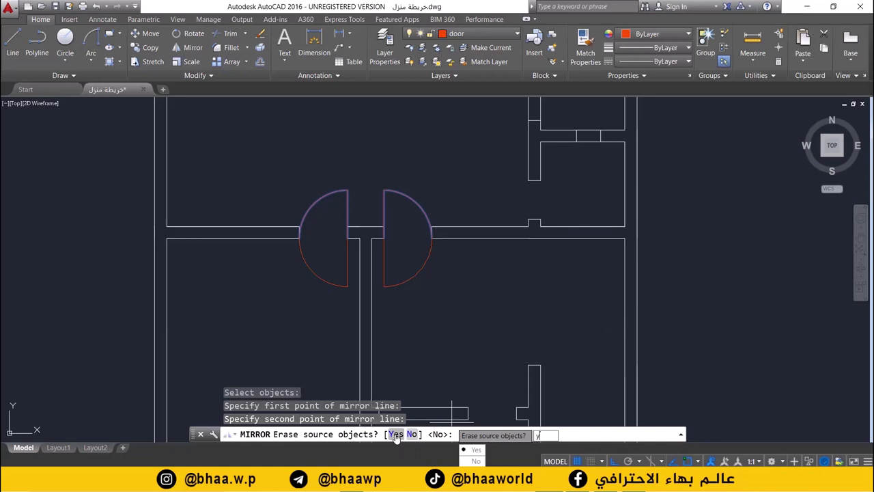
key("Return")
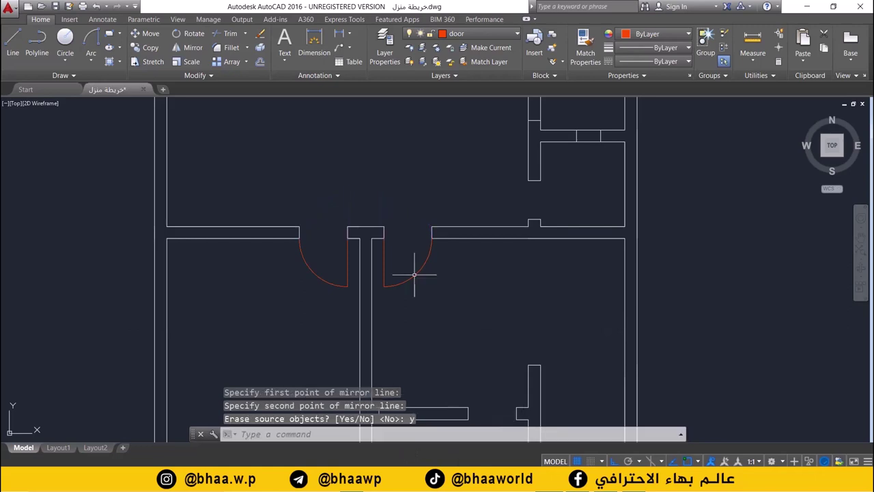
scroll(426, 292, "down", 3)
middle_click_drag(426, 257, 431, 284)
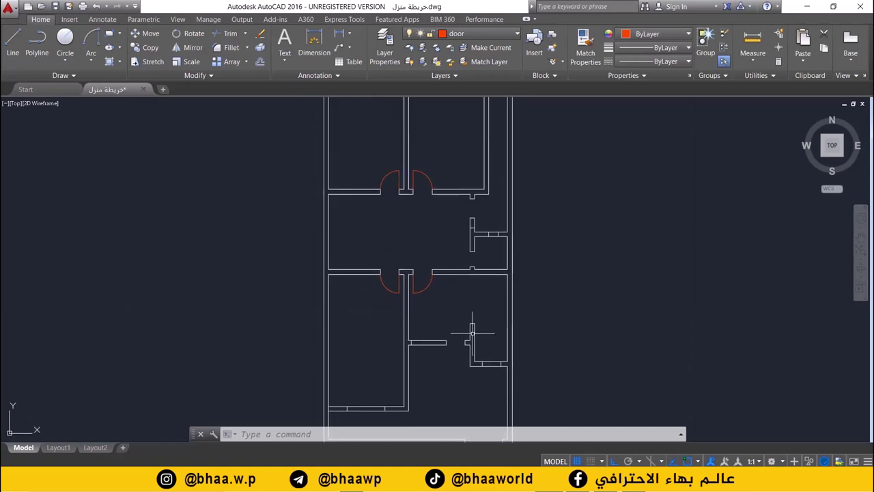
Step: Copy the top-left red door by its hinge into the lower kitchen wall opening
scroll(471, 335, "up", 2)
middle_click_drag(467, 340, 403, 340)
scroll(423, 325, "up", 2)
scroll(416, 315, "down", 2)
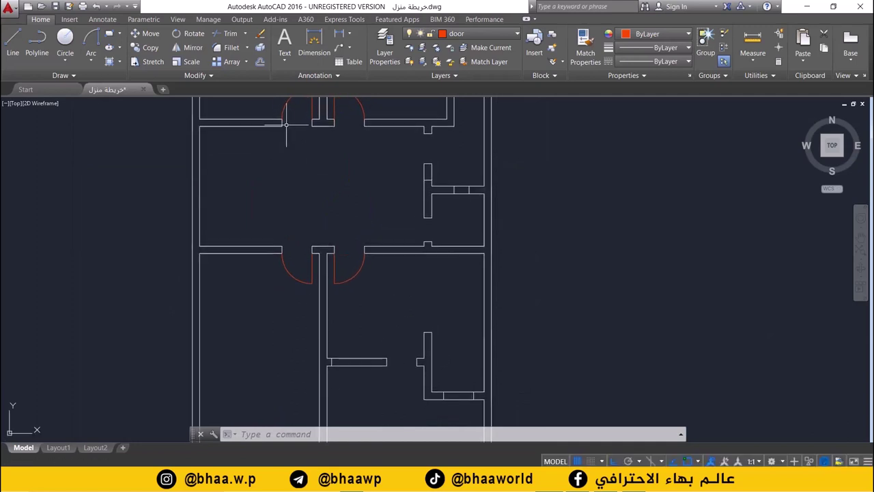
middle_click_drag(331, 185, 325, 203)
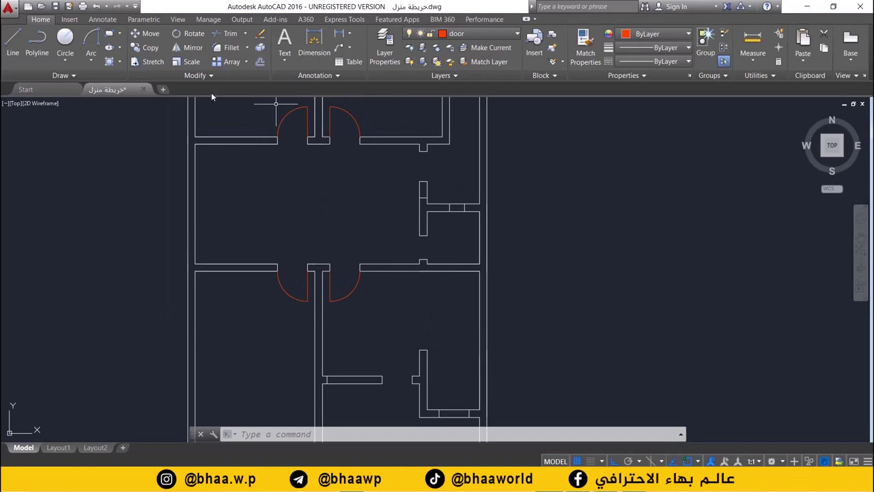
left_click(148, 50)
left_click(288, 116)
key("Return")
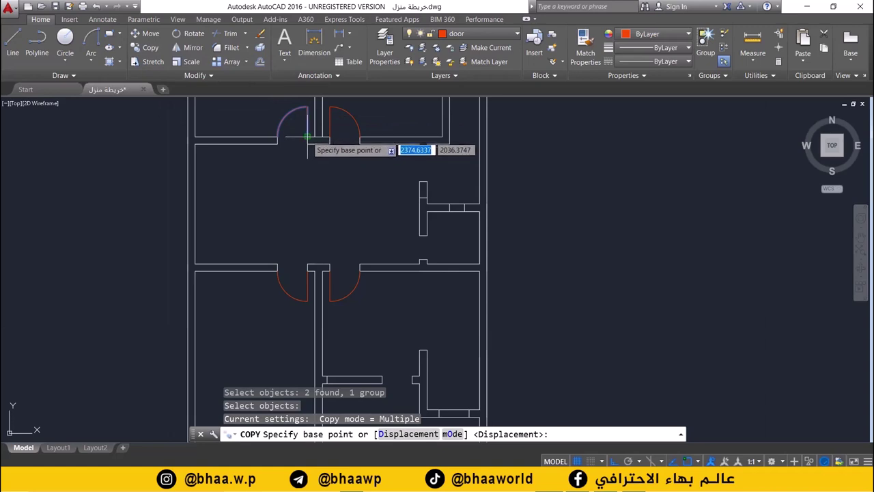
left_click(307, 107)
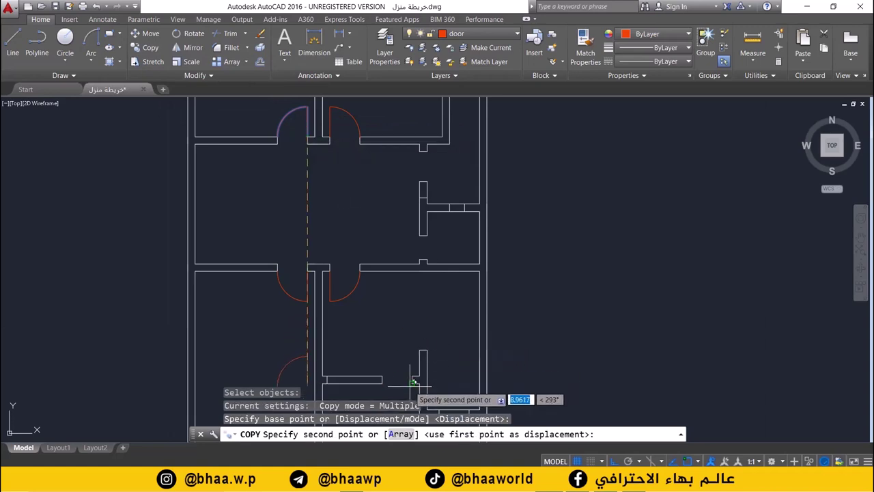
mouse_move(400, 380)
middle_mouse_down()
mouse_move(387, 273)
mouse_move(405, 288)
middle_mouse_up()
scroll(400, 263, "up", 4)
scroll(433, 254, "down", 3)
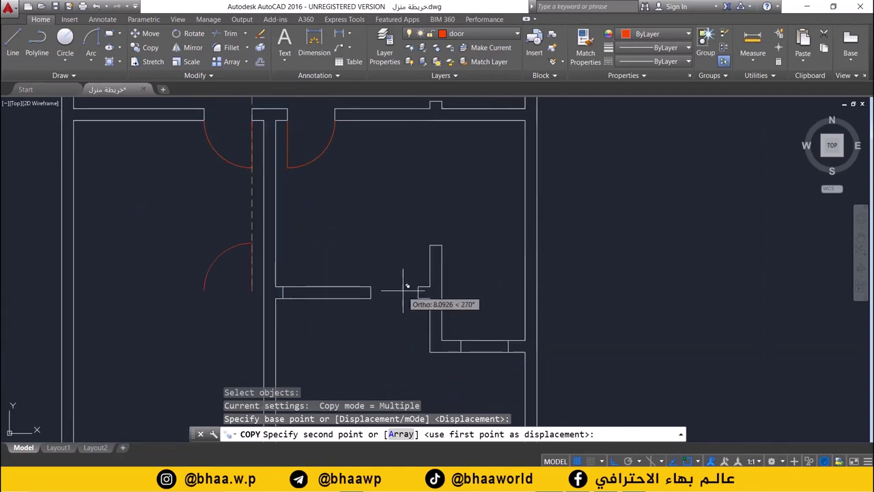
scroll(410, 287, "down", 1)
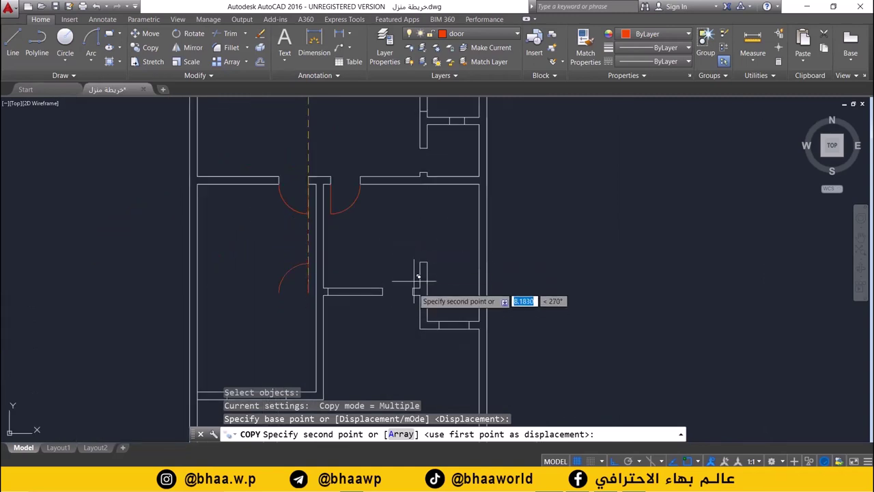
scroll(414, 286, "up", 2)
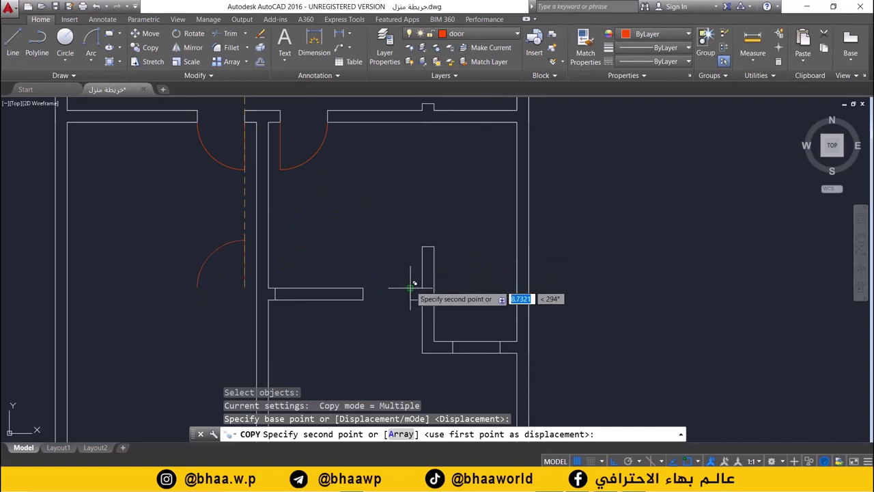
left_click(411, 292)
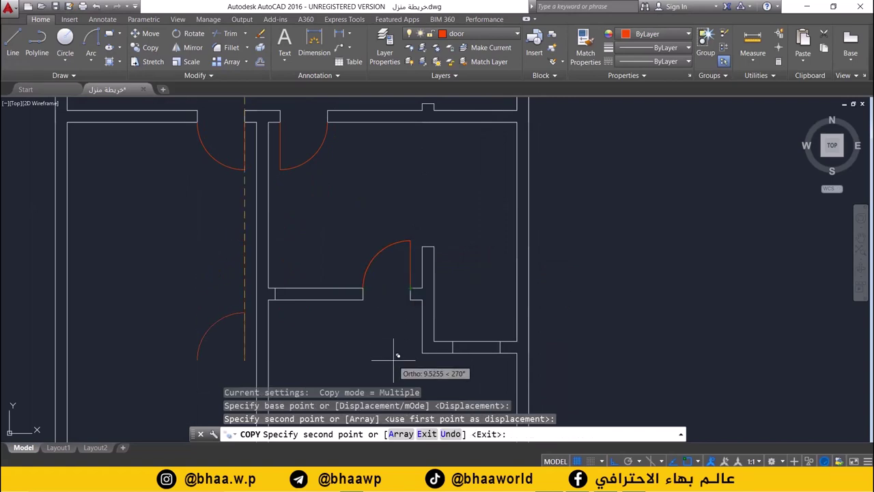
key("Return")
Step: Recentre the plan on the hall doors and start copying the lower-right hall door
scroll(352, 246, "down", 3)
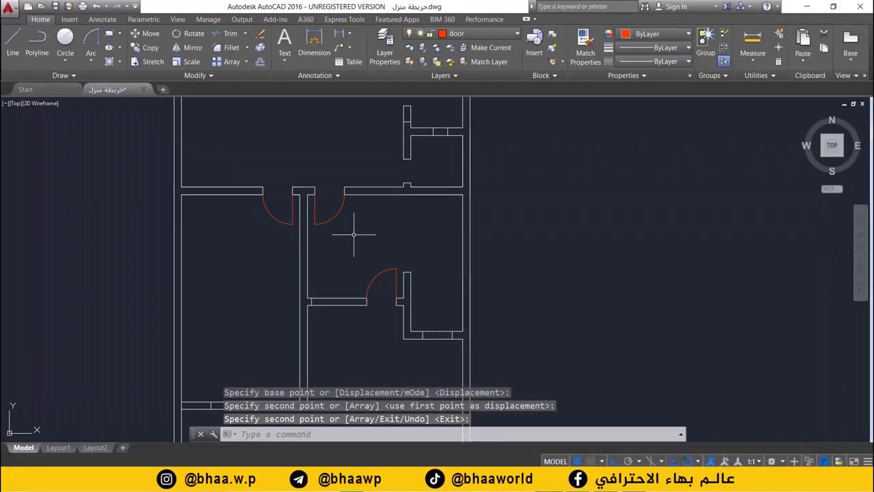
scroll(373, 254, "down", 2)
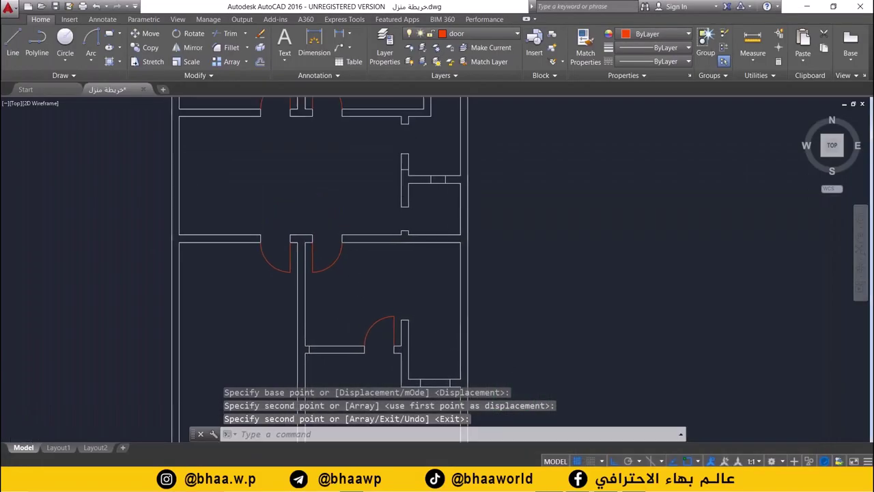
scroll(373, 254, "down", 2)
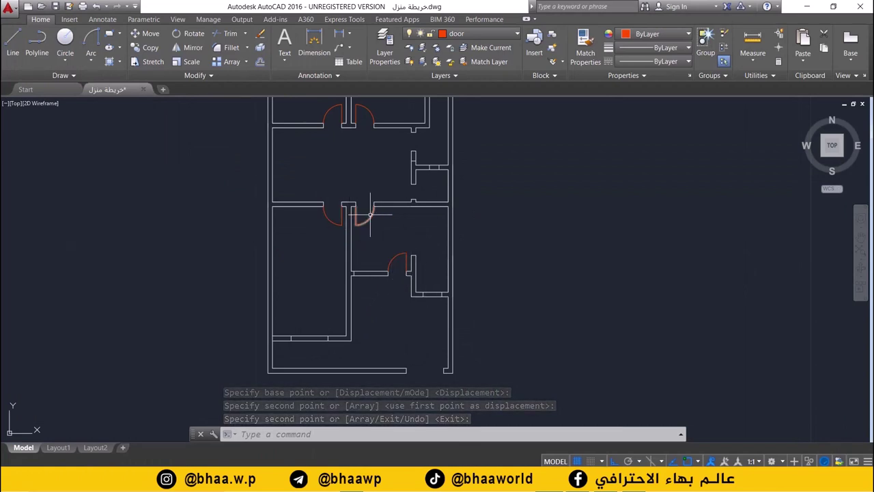
middle_click_drag(413, 222, 397, 319)
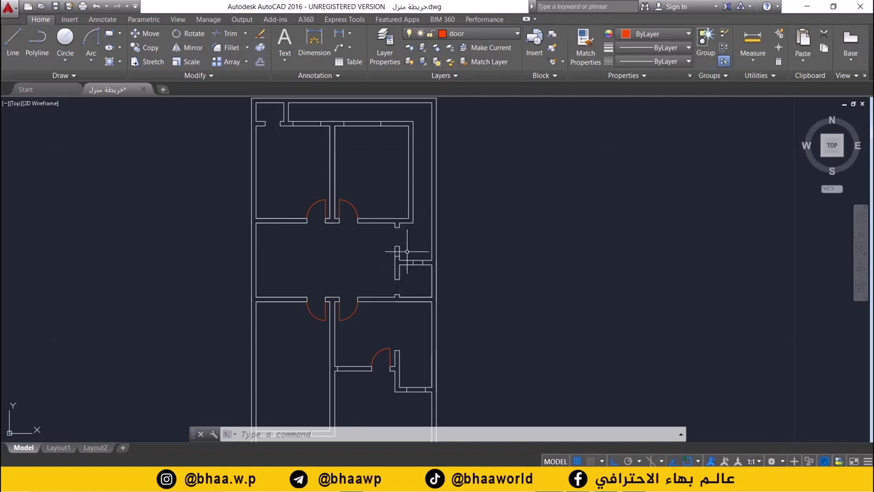
scroll(407, 251, "up", 2)
middle_click_drag(401, 244, 368, 254)
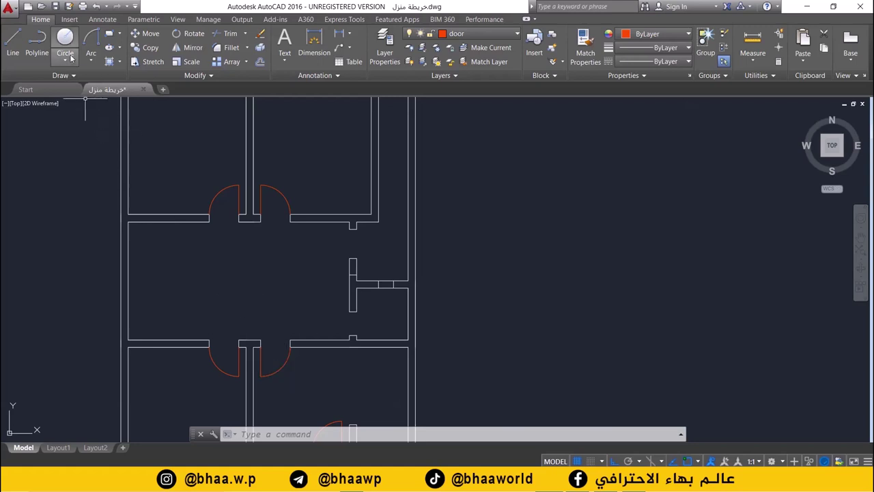
left_click(148, 50)
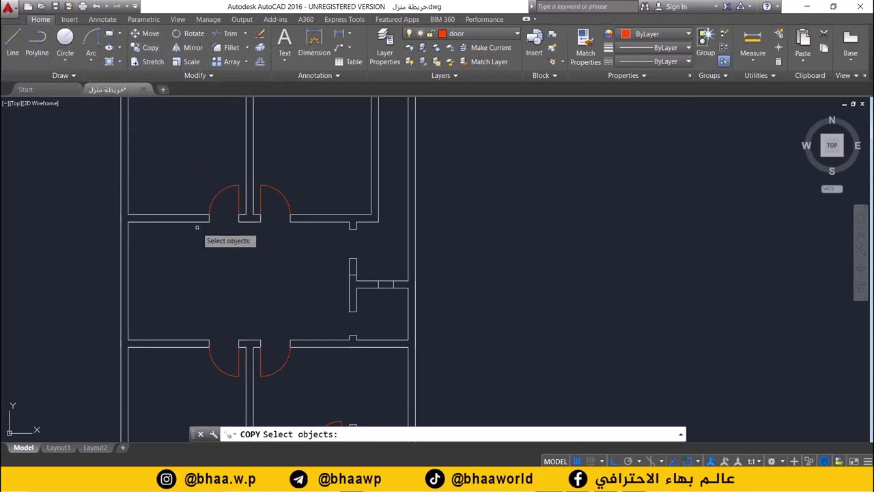
left_click(284, 359)
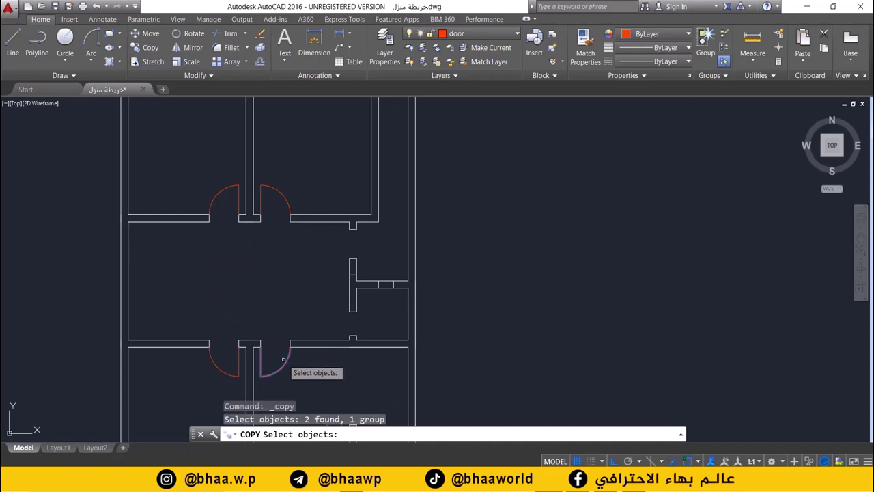
Step: Place the lower-right door copy, based at its corner, in the bathroom opening
key("Return")
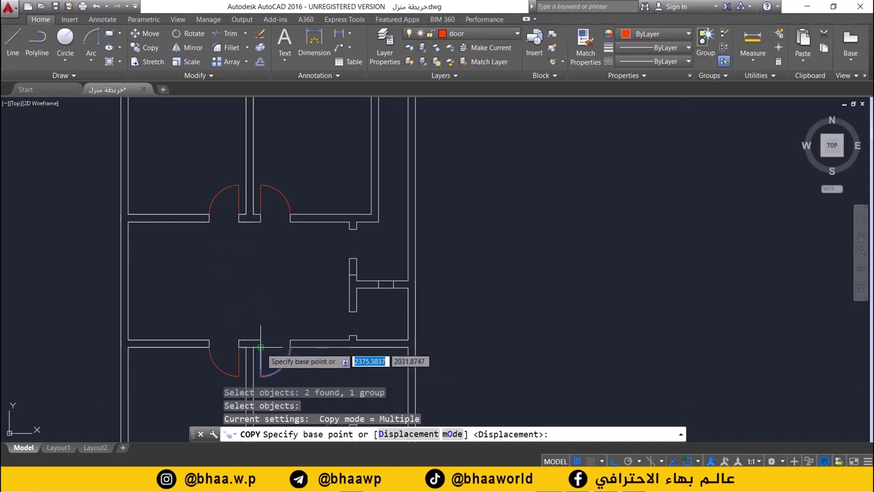
left_click(260, 347)
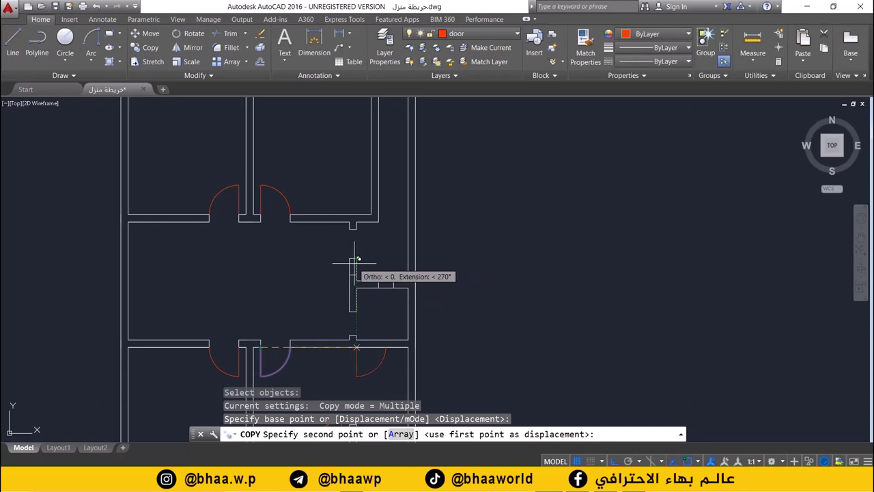
left_click(357, 260)
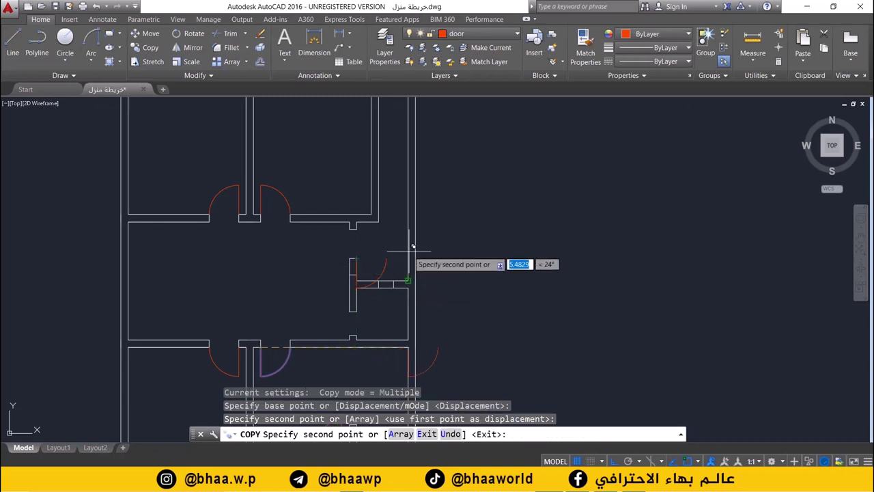
key("Escape")
scroll(346, 265, "up", 2)
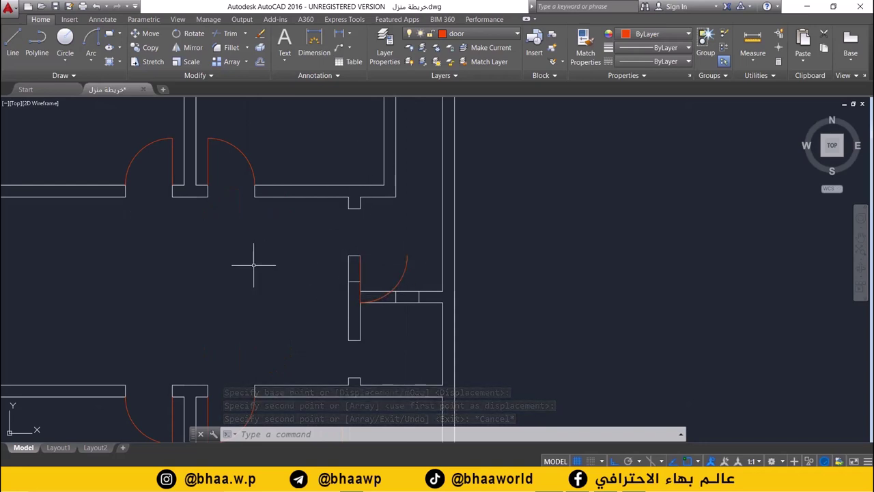
Step: Rotate the new bathroom door 90° about its hinge to fit the opening
left_click(189, 34)
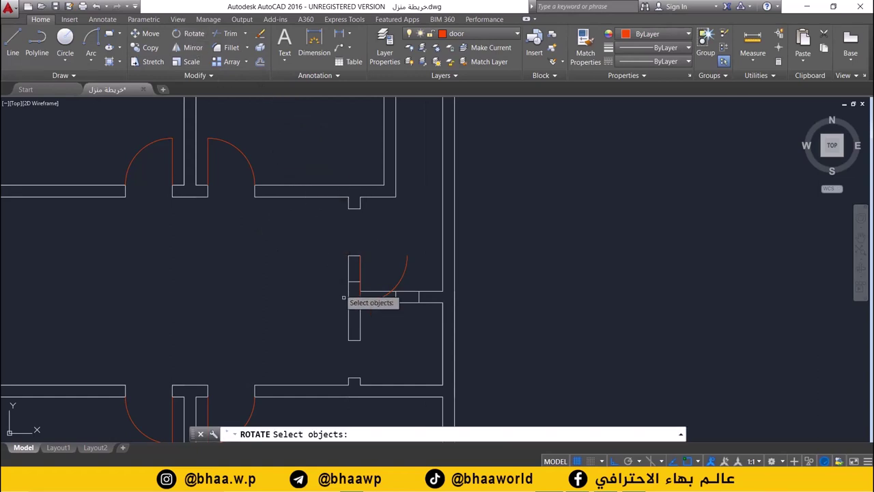
left_click(405, 267)
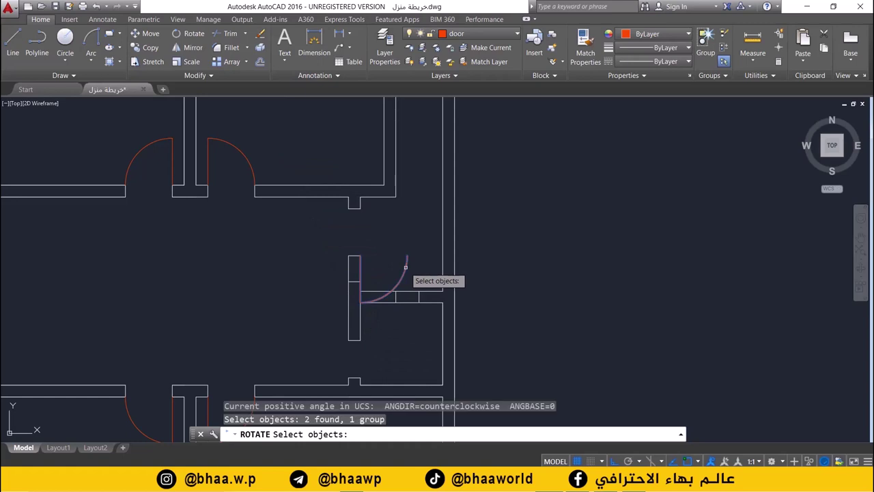
key("Return")
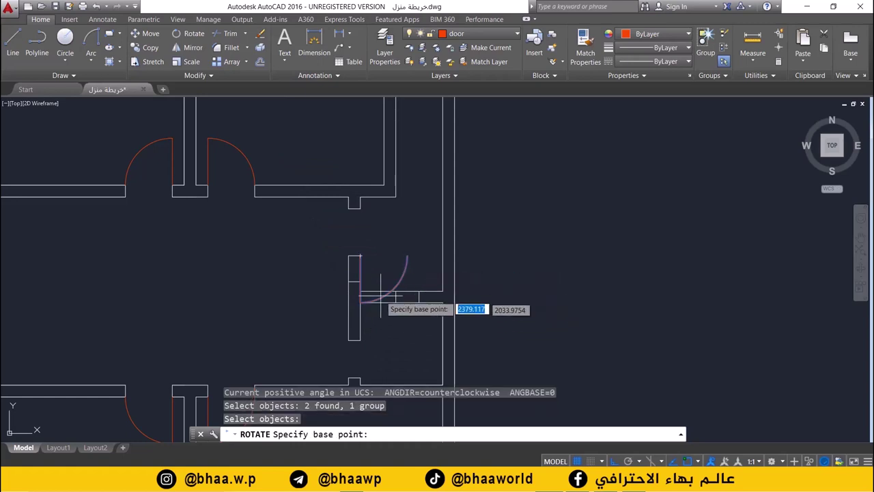
left_click(360, 257)
left_click(360, 257)
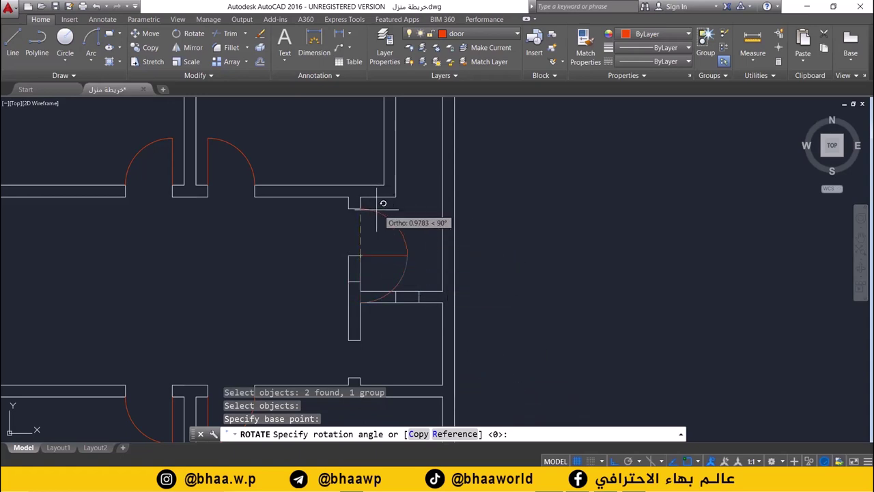
left_click(361, 209)
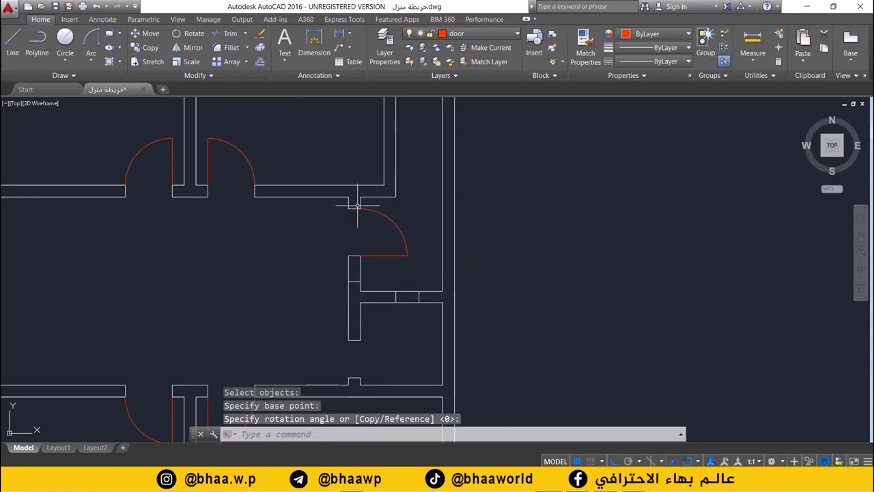
key("Return")
scroll(396, 273, "down", 2)
middle_click_drag(390, 271, 369, 264)
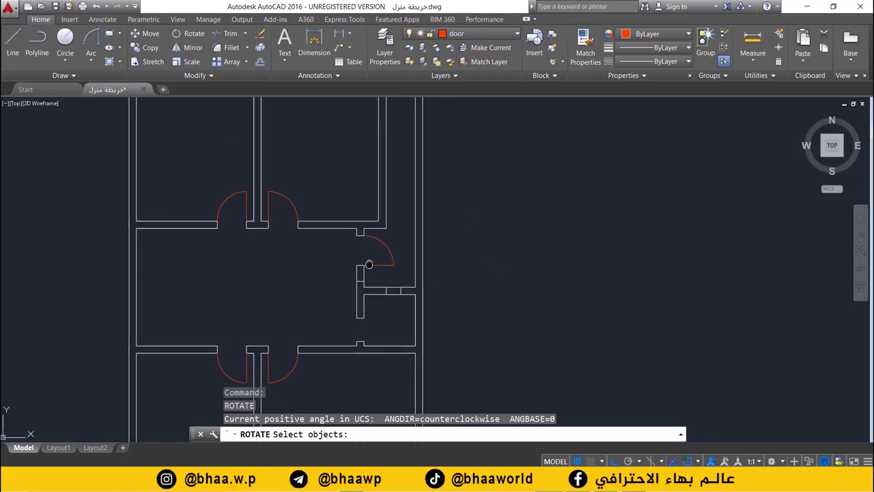
scroll(384, 256, "up", 4)
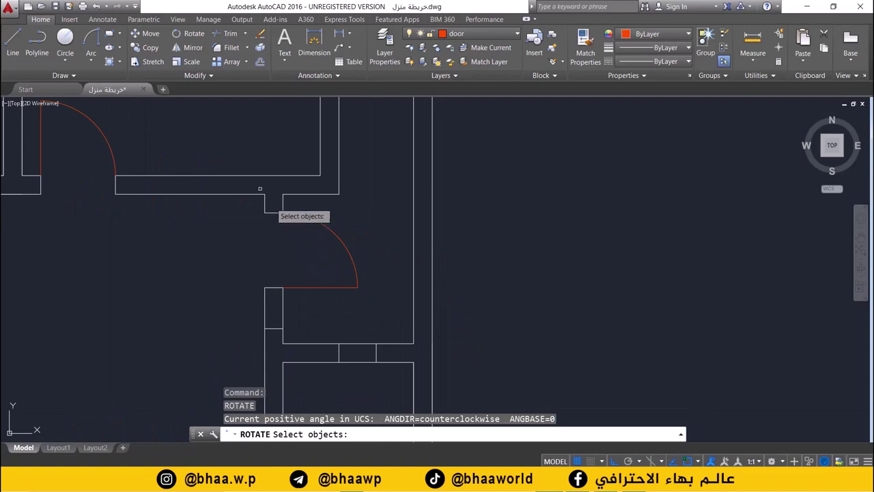
scroll(154, 172, "down", 2)
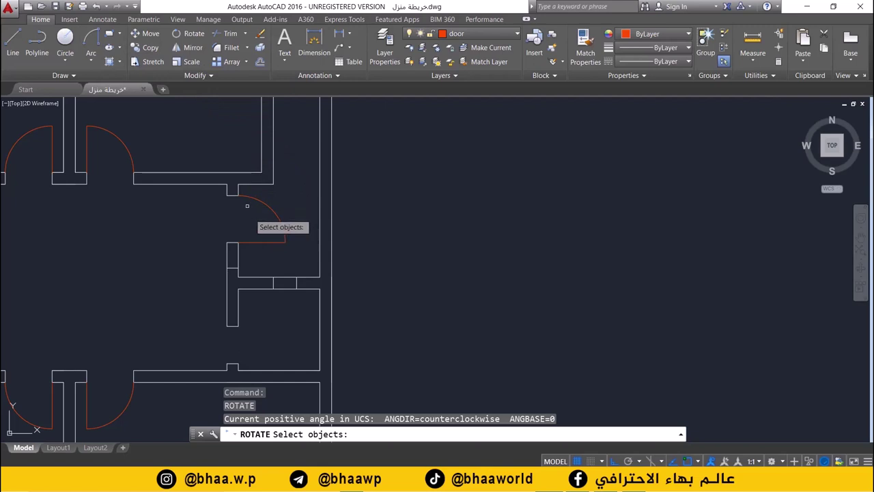
Step: Mirror the bathroom door across a horizontal line, deleting the original
left_click(188, 53)
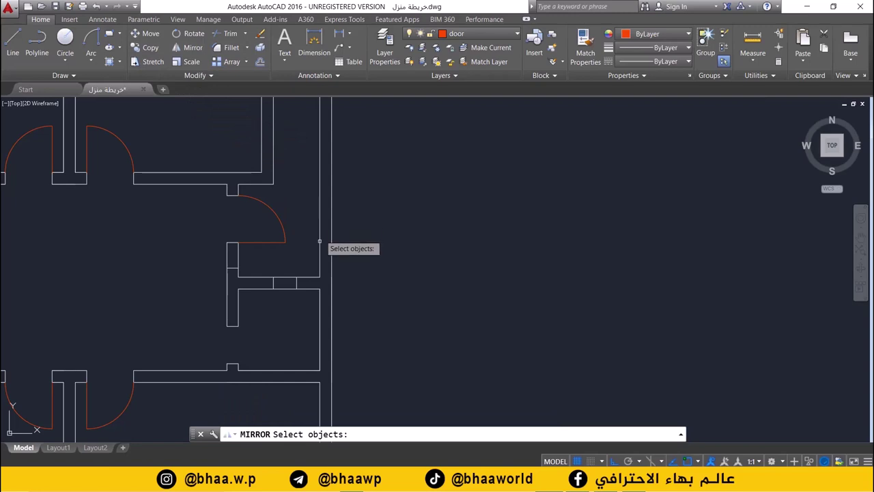
left_click(264, 241)
key("Return")
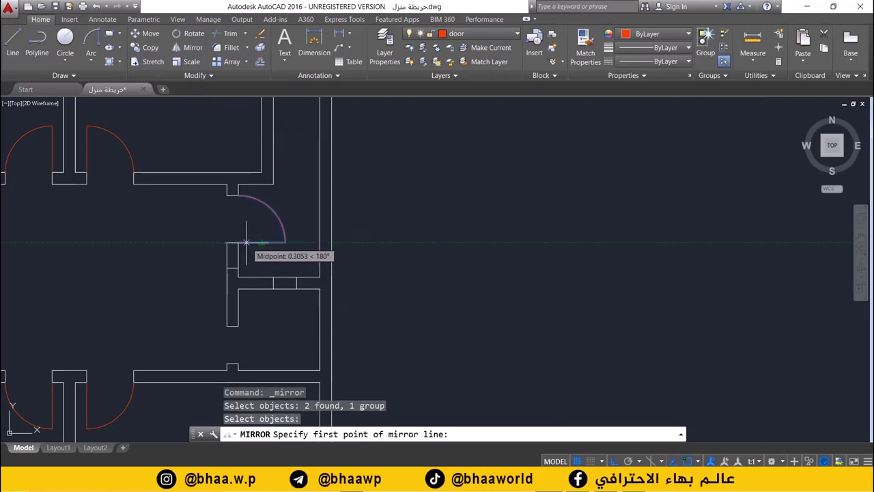
left_click(239, 243)
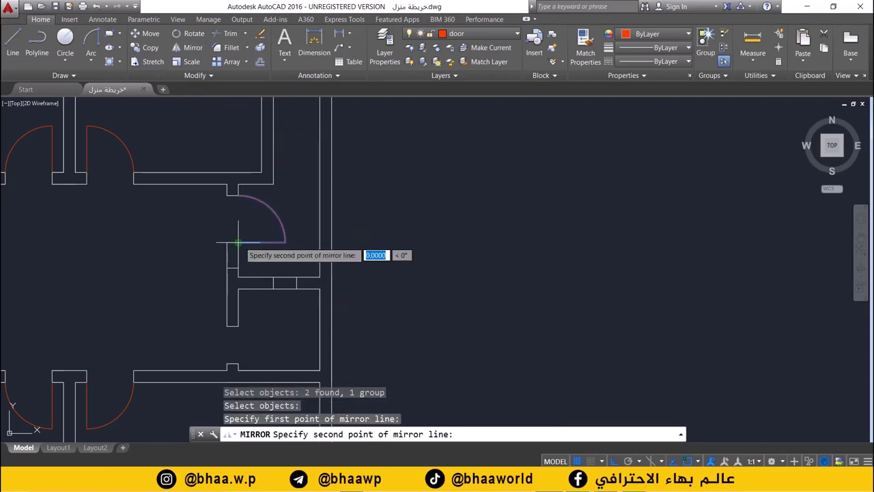
left_click(286, 242)
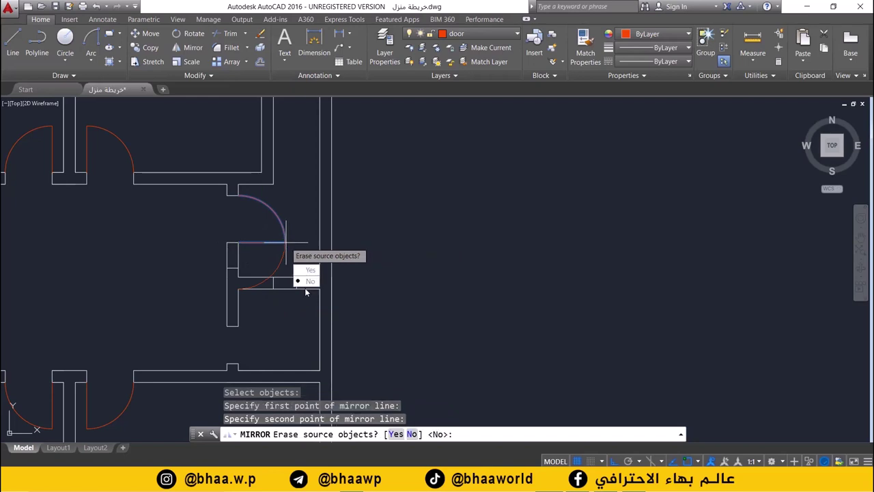
left_click(395, 434)
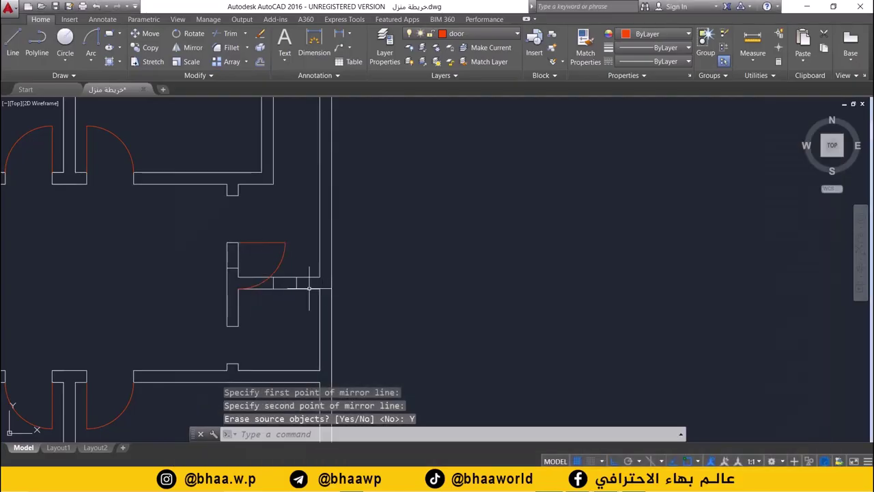
Step: Move the door leaf and arc by its corner up into the small room's wall opening
left_click(145, 33)
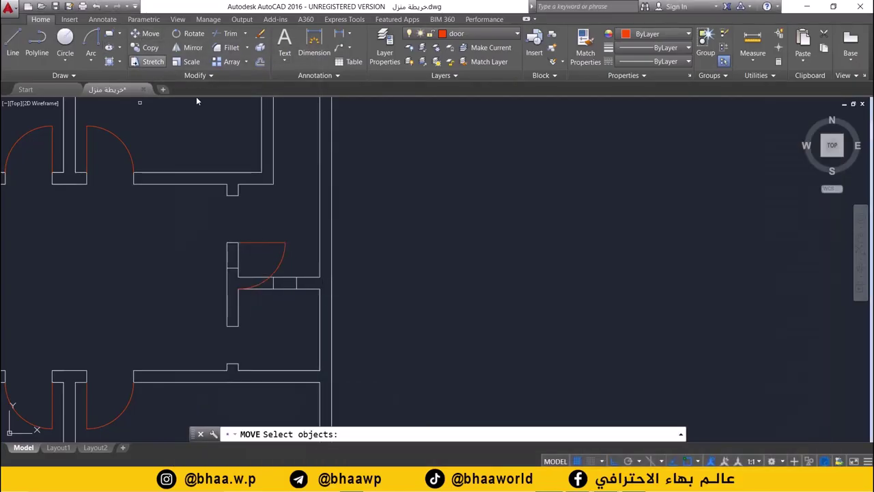
left_click(276, 242)
key("Return")
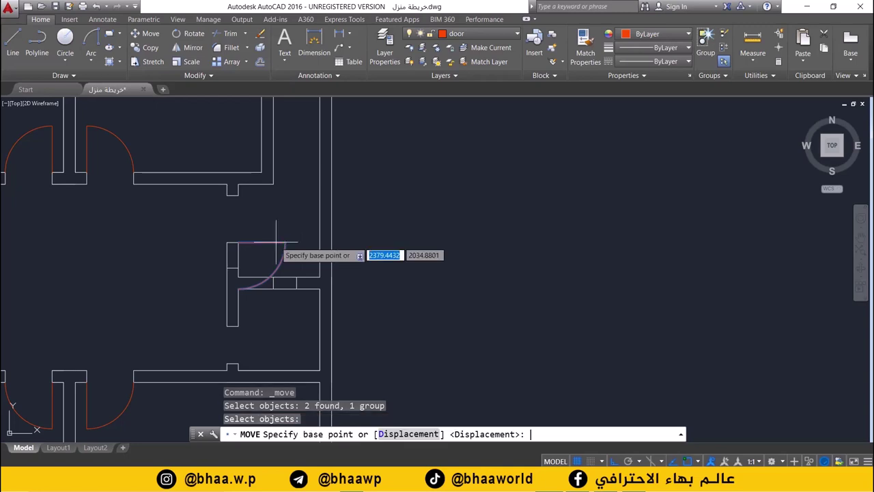
left_click(237, 242)
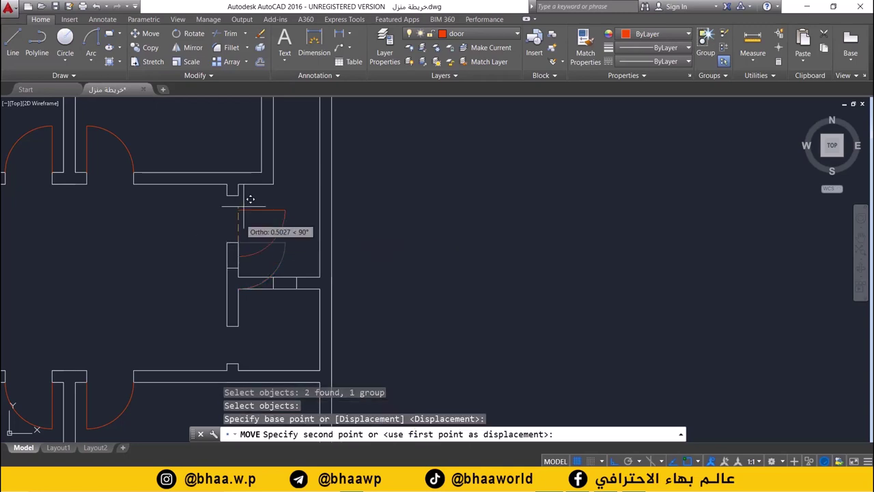
left_click(237, 197)
scroll(310, 238, "down", 4)
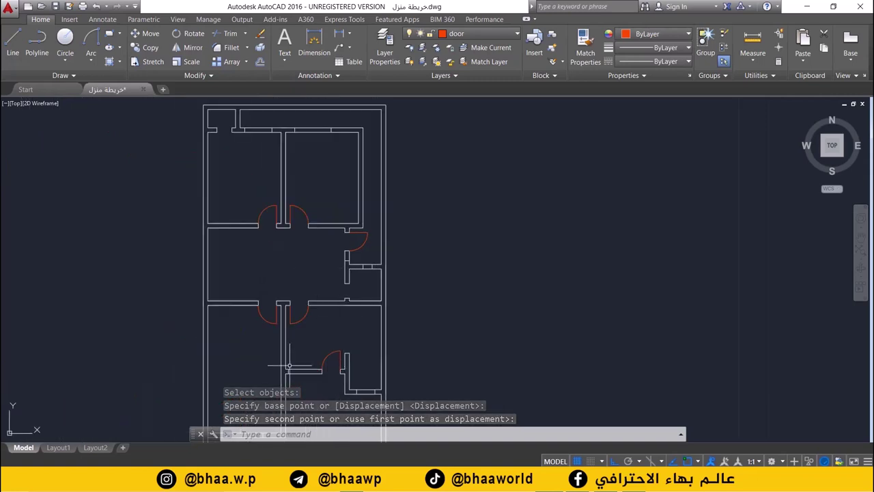
middle_click_drag(289, 312, 307, 350)
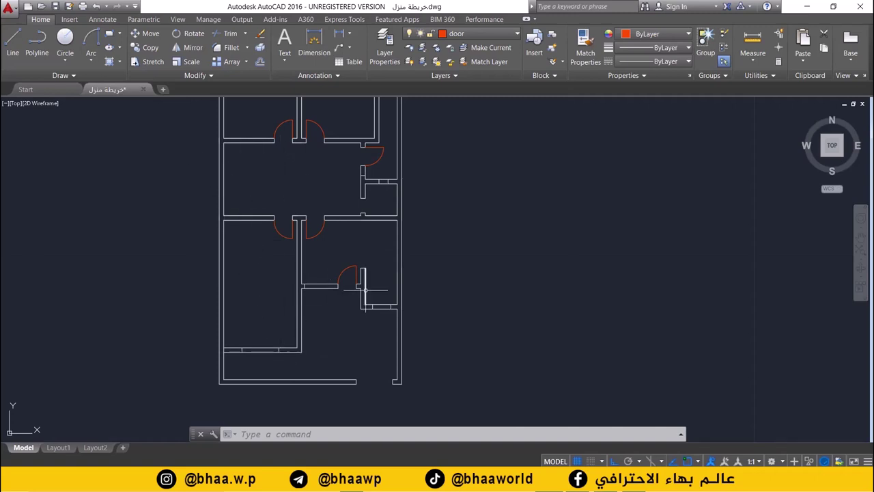
middle_click_drag(365, 290, 321, 365)
scroll(308, 308, "up", 2)
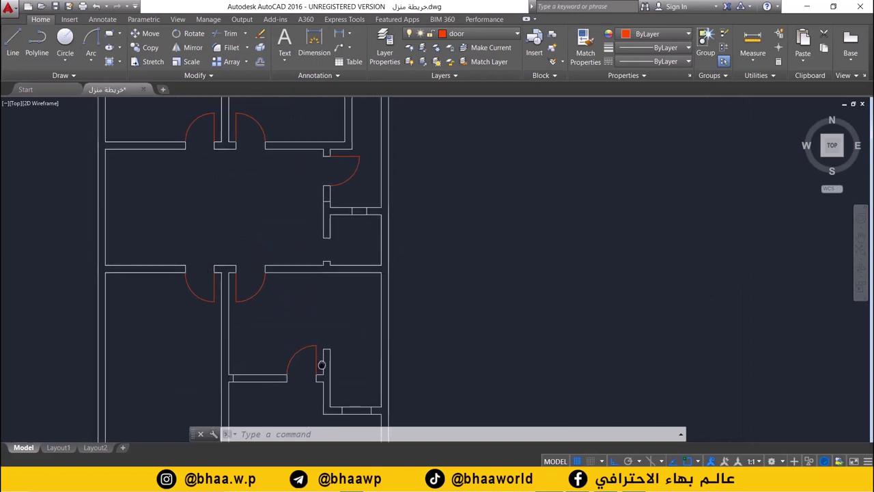
scroll(303, 303, "up", 3)
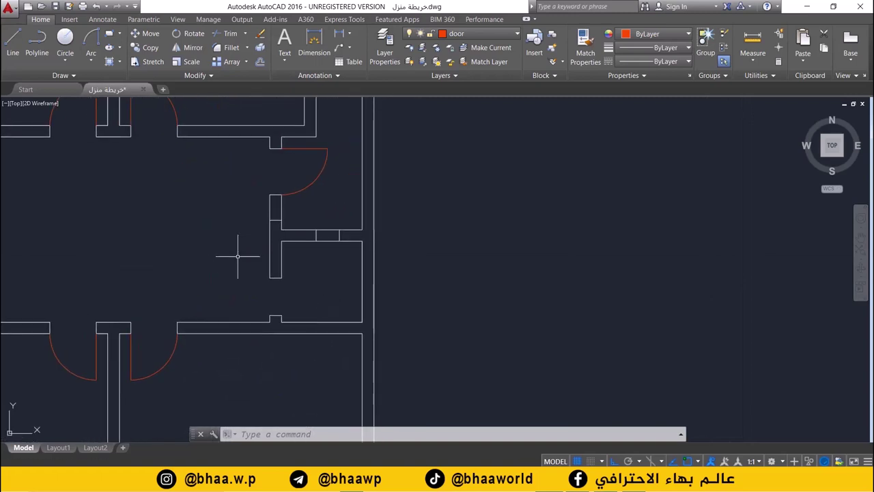
middle_click_drag(305, 288, 284, 259)
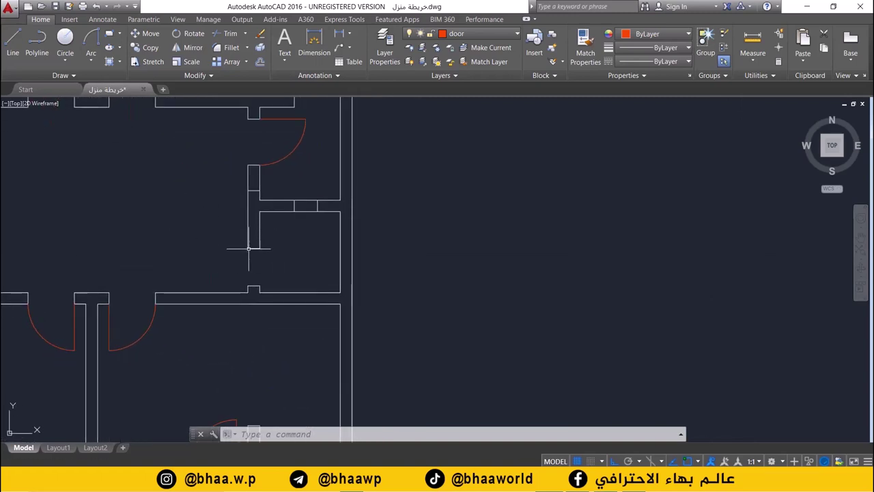
scroll(248, 248, "up", 2)
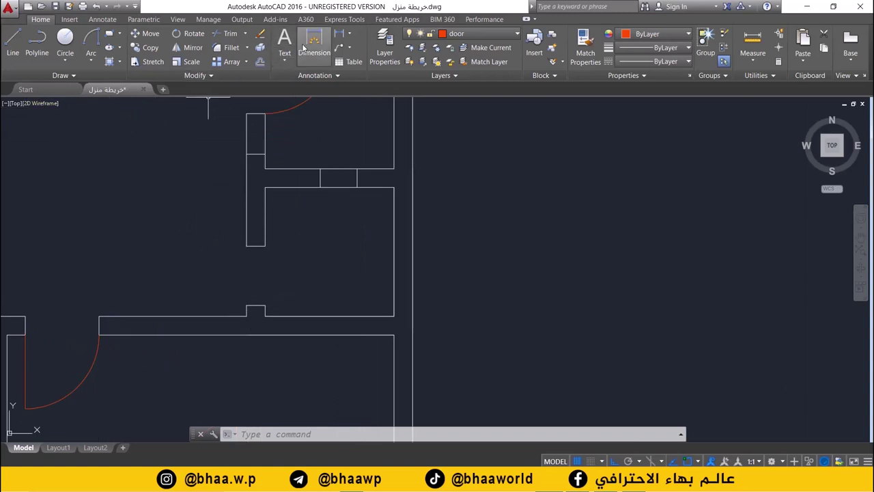
Step: Begin a dimension across the opening's two wall corners, then cancel it
left_click(314, 47)
left_click(236, 247)
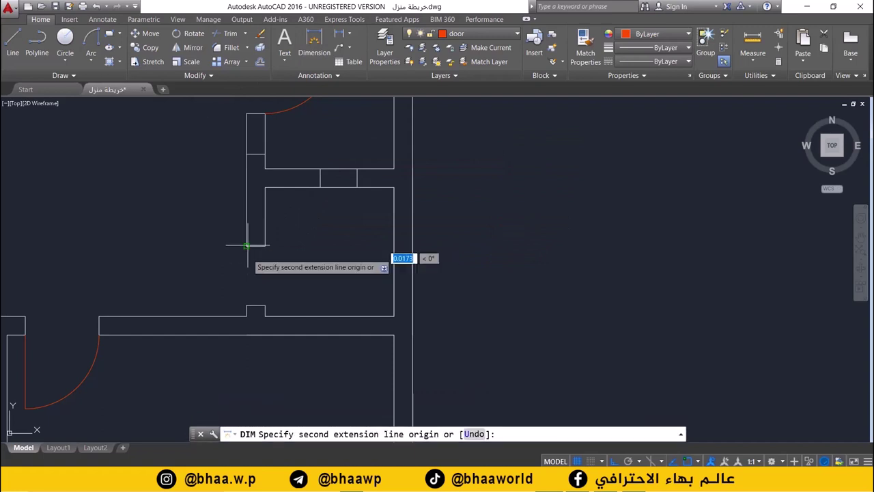
left_click(246, 306)
scroll(256, 300, "down", 5)
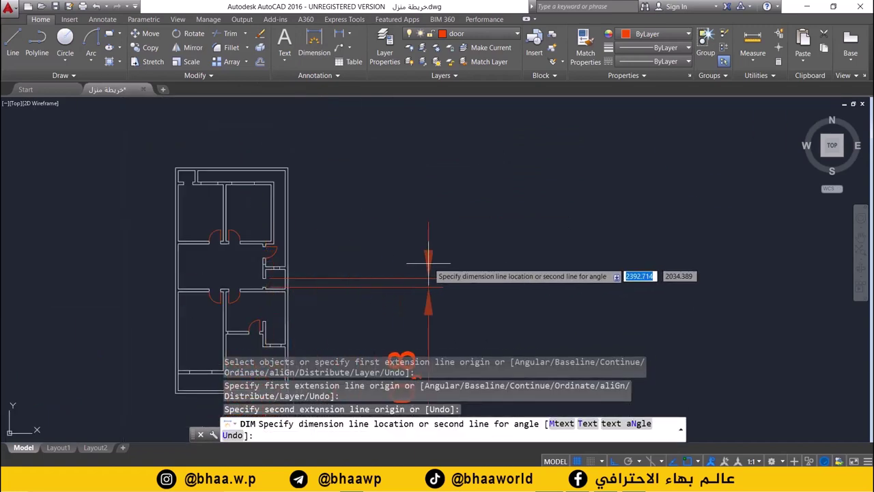
scroll(433, 260, "down", 3)
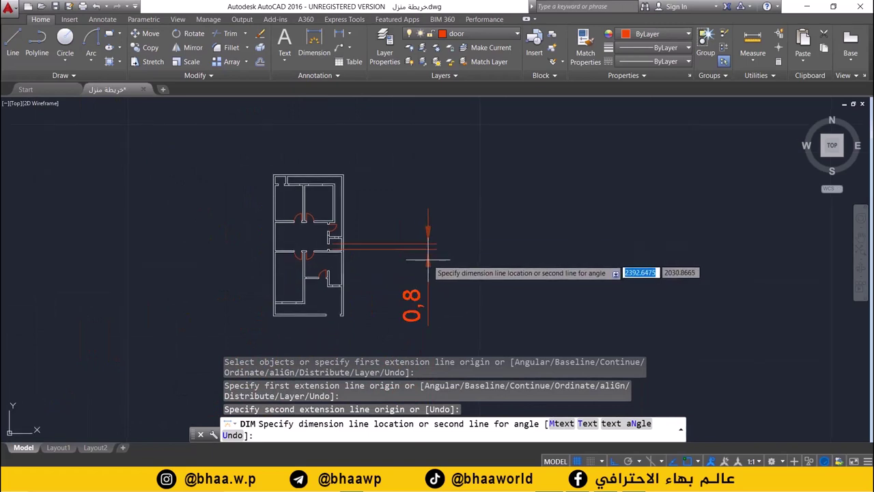
key("Escape")
scroll(305, 260, "up", 5)
scroll(387, 221, "down", 1)
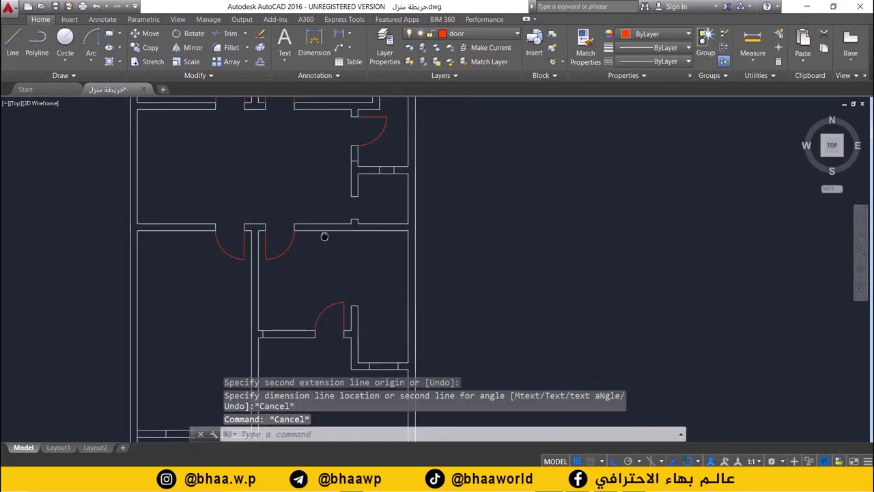
scroll(356, 187, "up", 2)
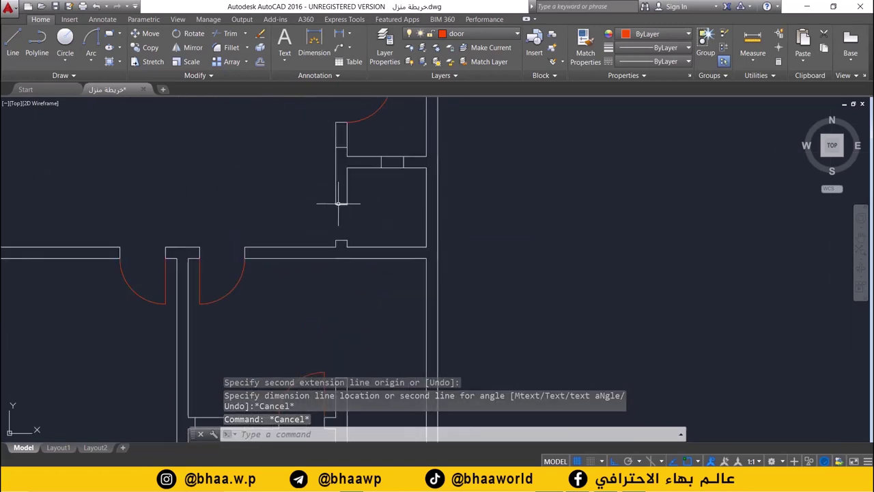
Step: Measure the opening width with DIST, which reports 0.8
mouse_move(337, 203)
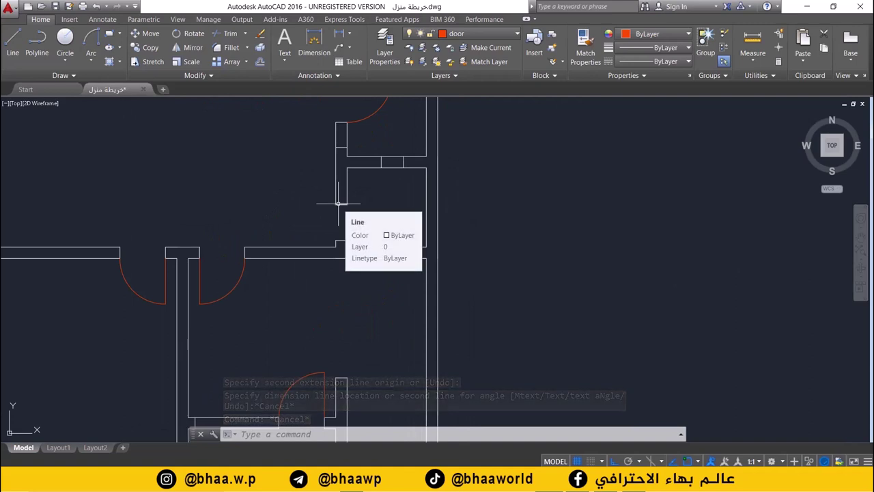
type("d")
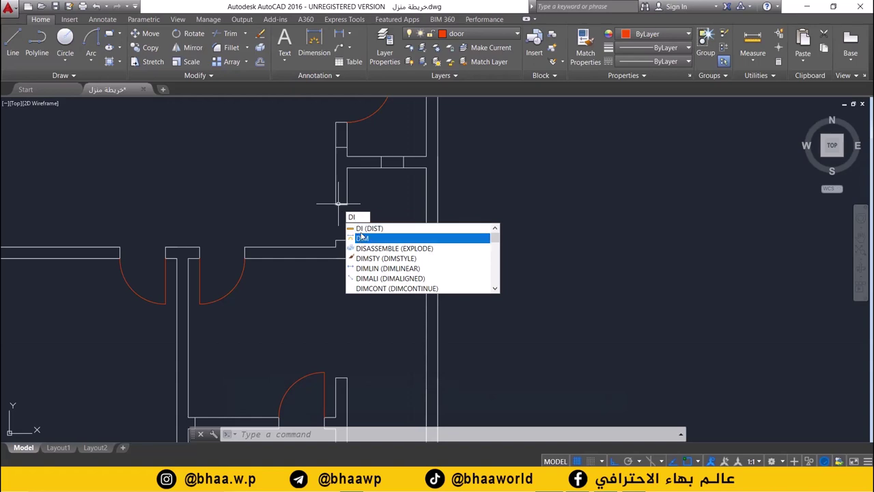
left_click(359, 233)
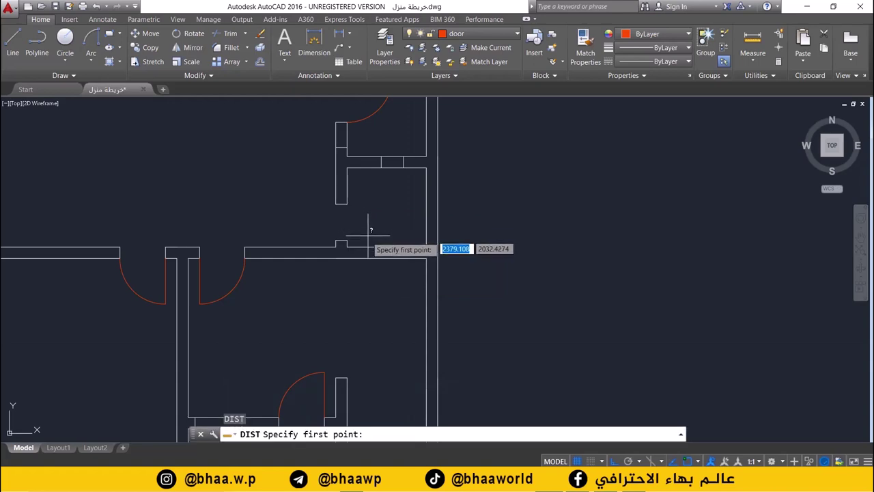
left_click(347, 241)
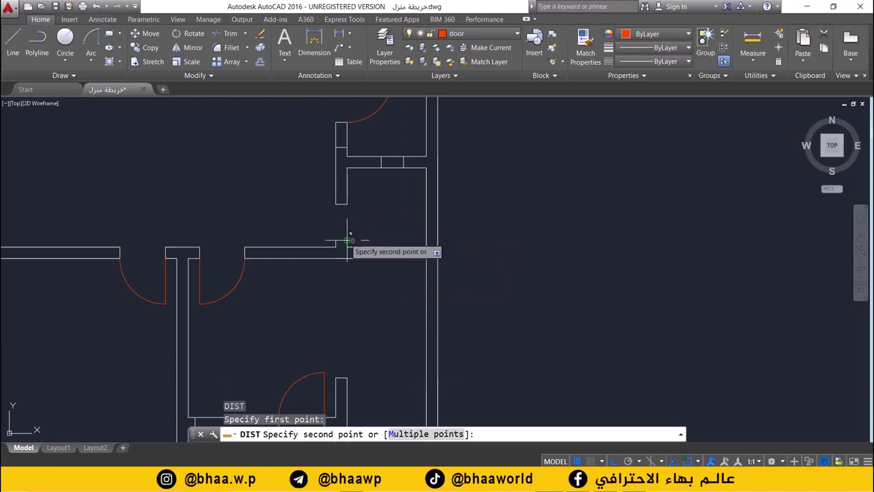
left_click(347, 203)
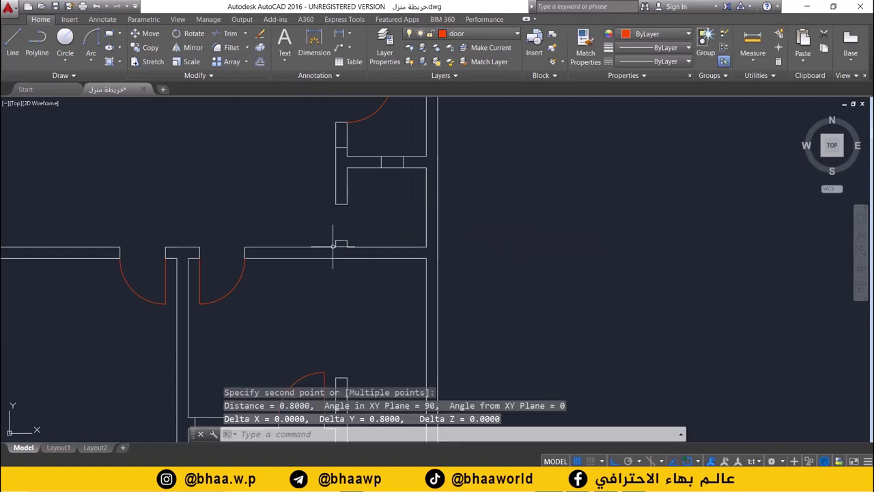
middle_click_drag(333, 246, 304, 286)
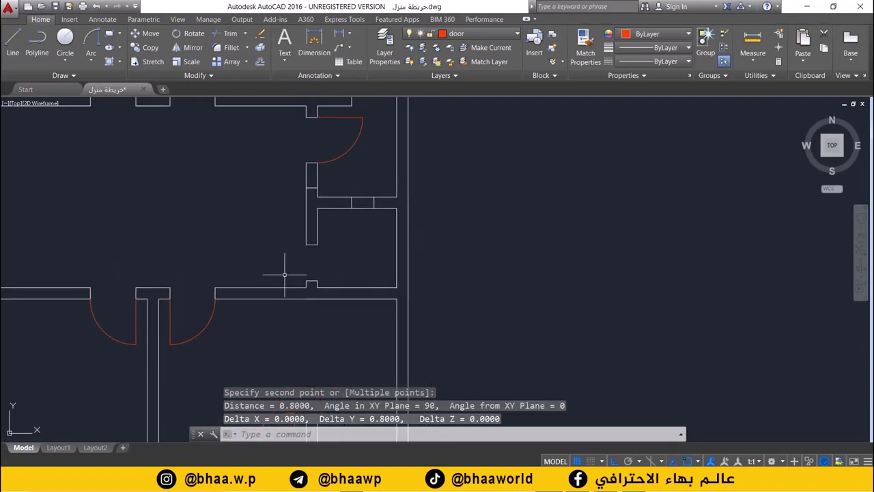
Step: Draw a 0.8-long door leaf line starting at the wall notch corner
left_click(13, 48)
scroll(328, 273, "up", 2)
left_click(283, 281)
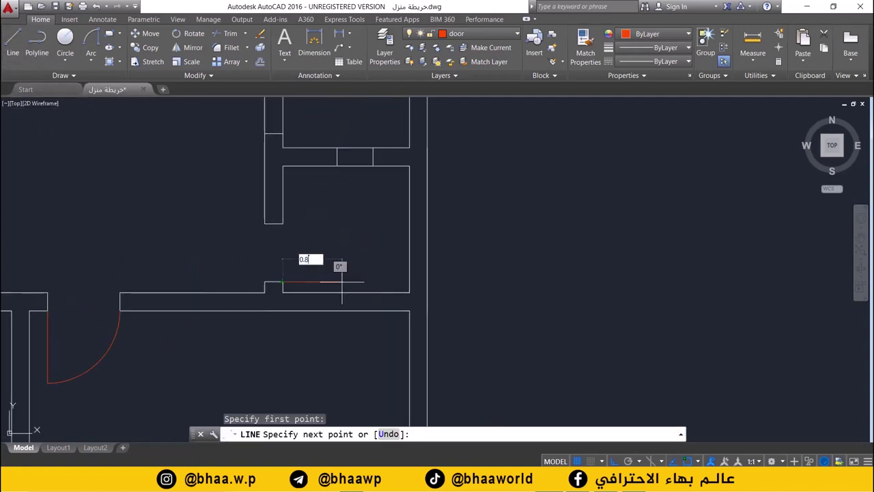
type("0.8")
key("Return")
key("Return")
Step: Try a Start-End-Radius arc from the leaf's far end to the wall corner, then cancel it
scroll(311, 240, "up", 1)
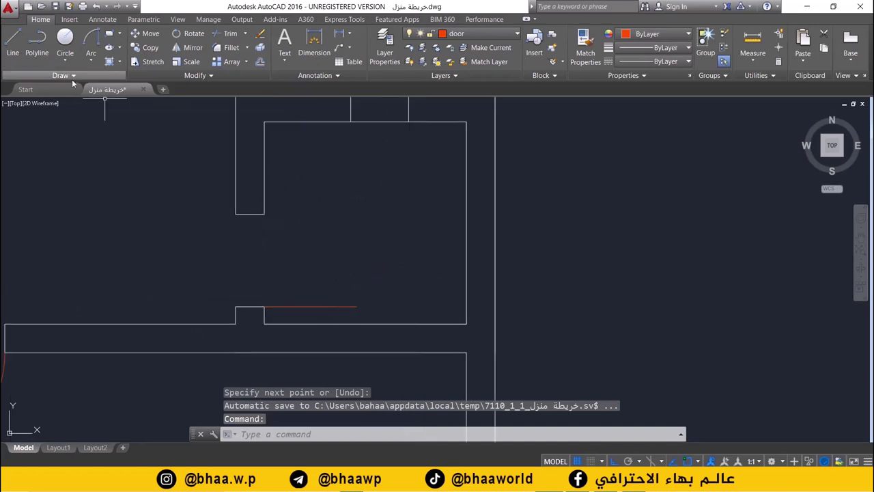
left_click(91, 62)
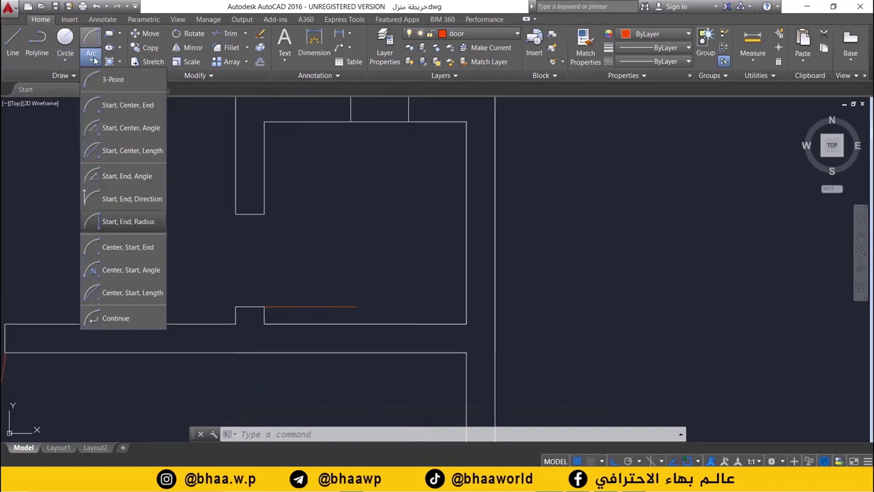
left_click(116, 232)
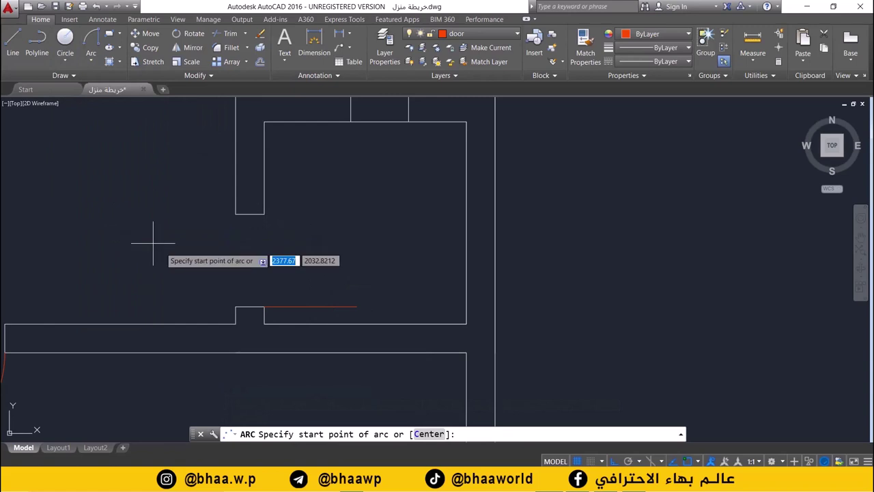
left_click(357, 307)
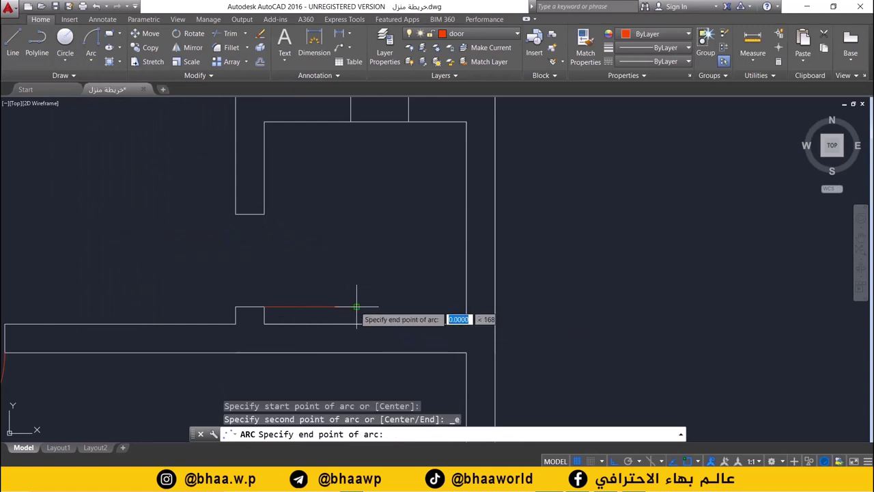
left_click(264, 306)
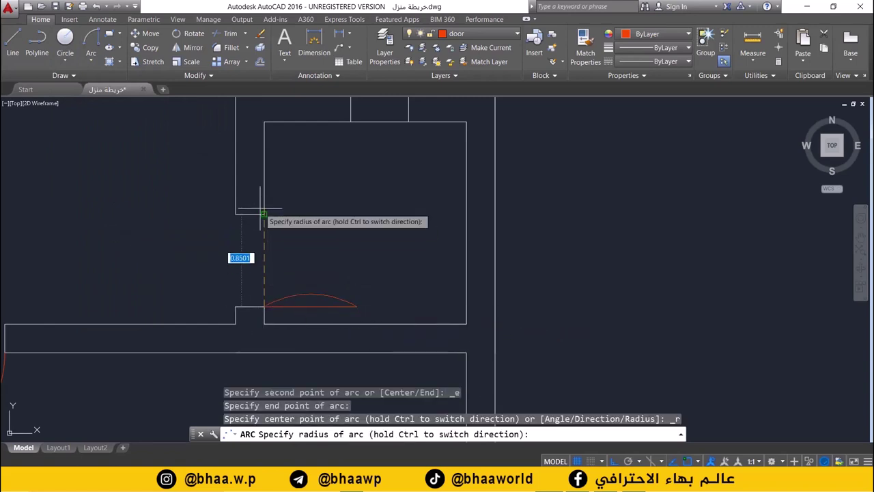
key("Escape")
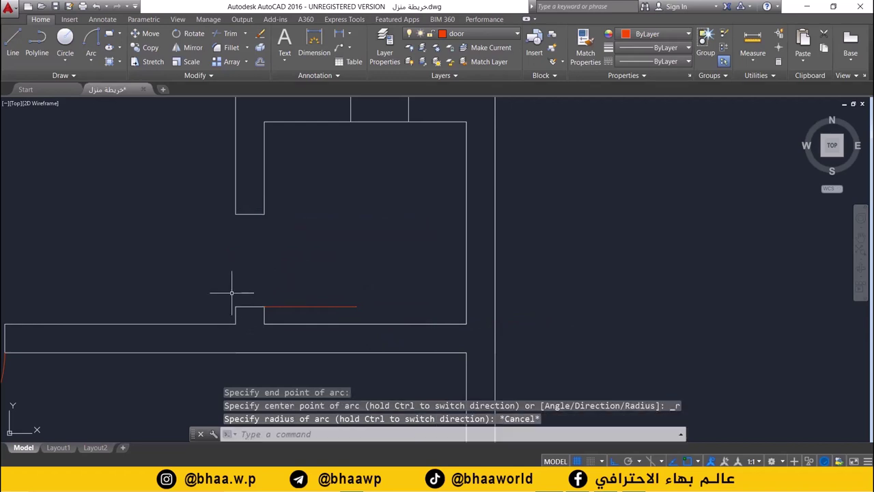
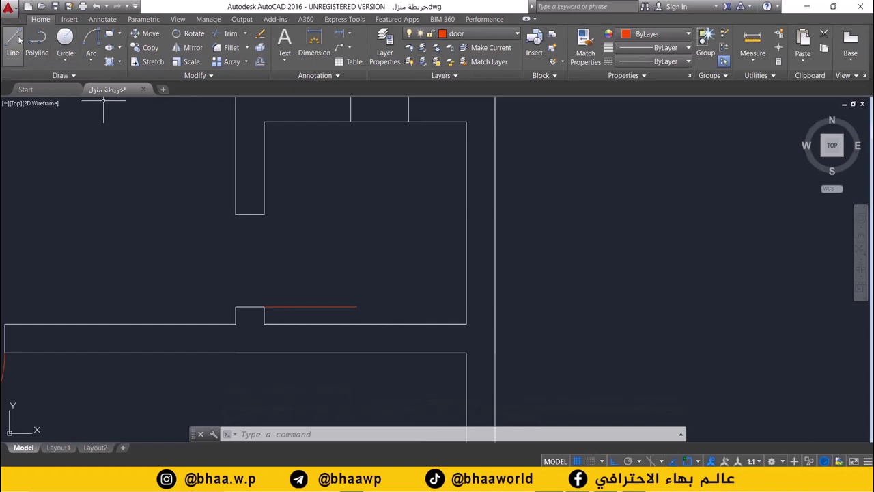
Step: Draw the red quarter-circle swing arc from the door leaf's end to the upper wall corner
left_click(13, 44)
left_click(93, 43)
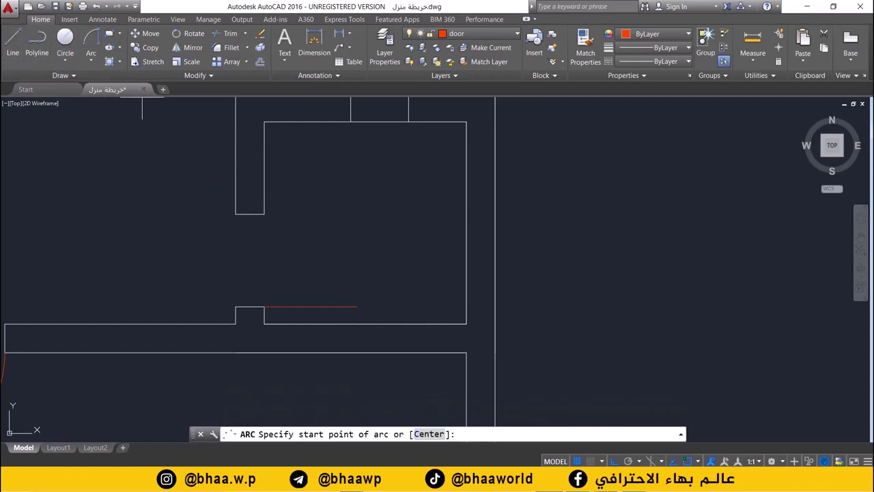
left_click(357, 306)
type("end")
key("Return")
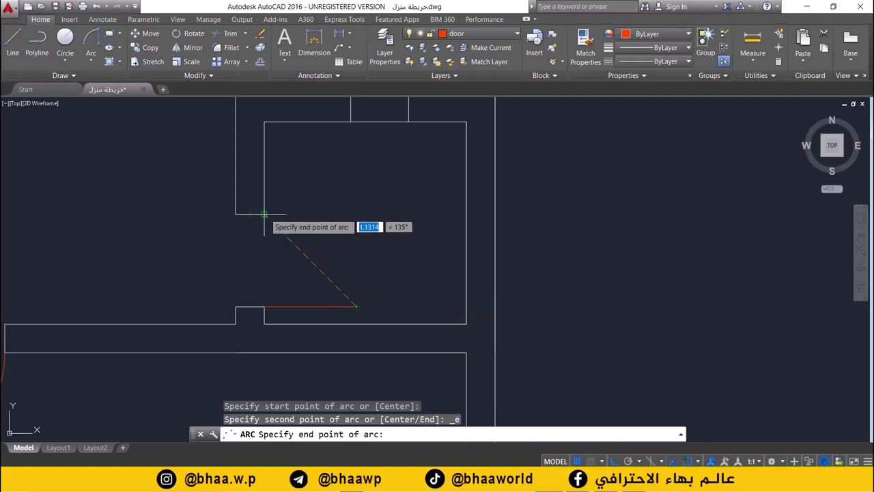
left_click(264, 215)
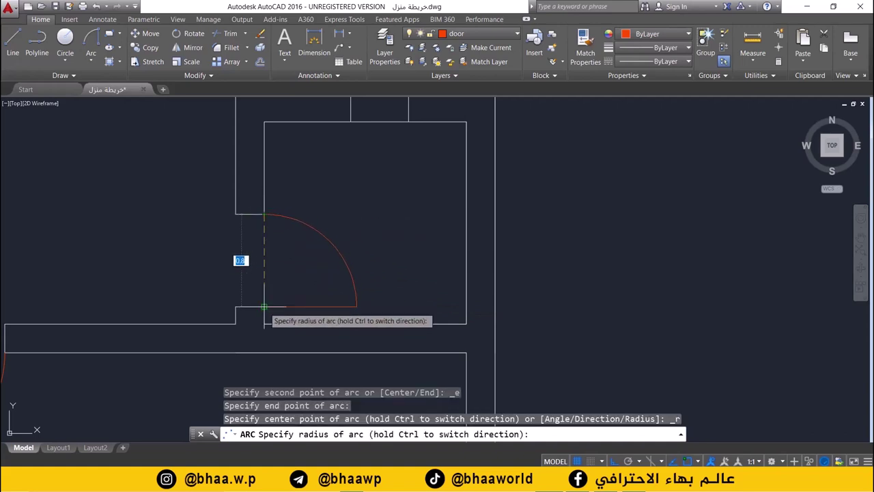
left_click(264, 307)
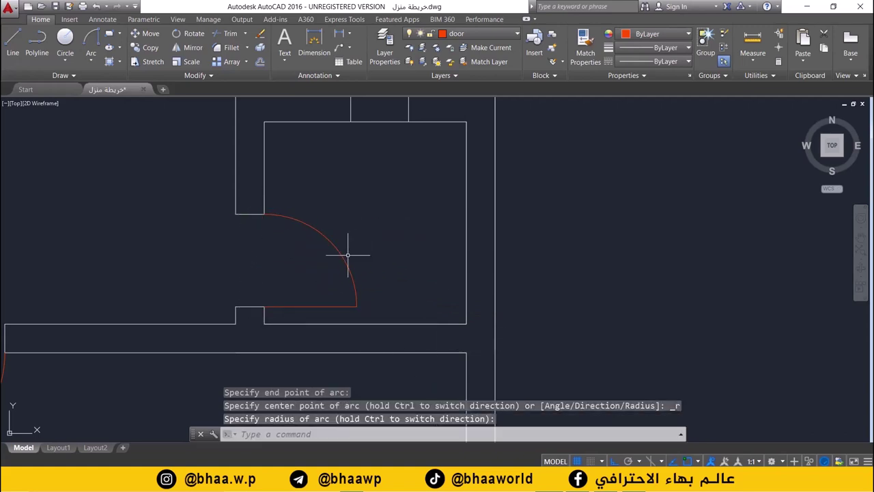
scroll(348, 255, "down", 4)
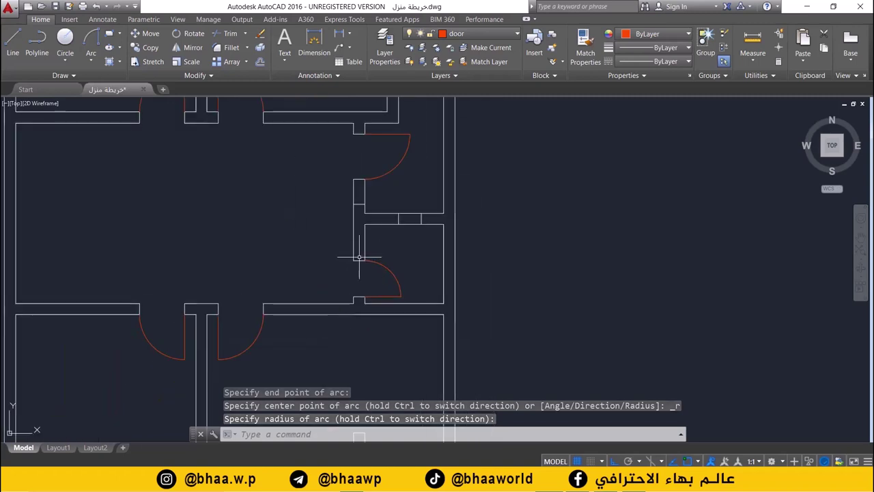
scroll(360, 257, "down", 2)
scroll(303, 255, "down", 2)
middle_click_drag(289, 283, 290, 254)
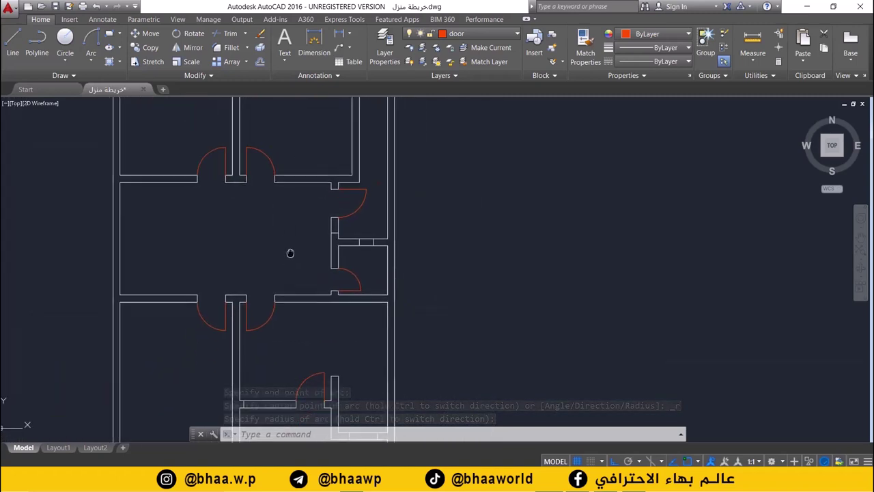
scroll(300, 253, "down", 3)
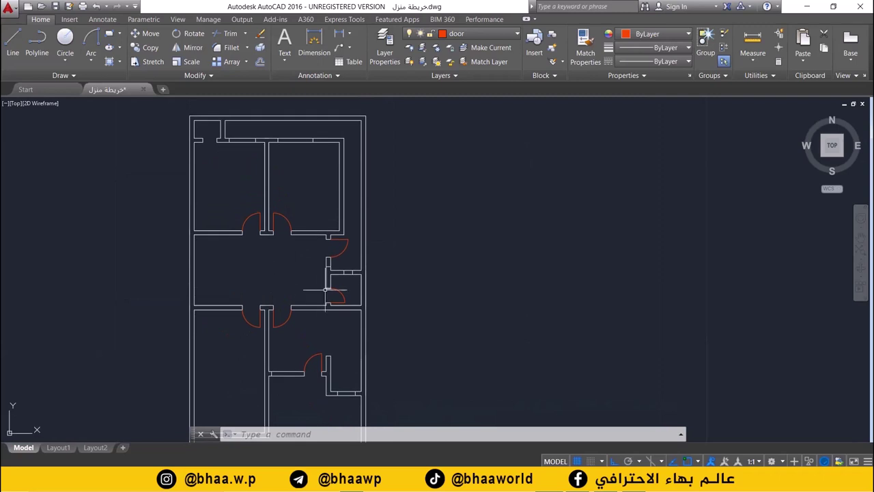
scroll(325, 289, "up", 4)
Step: Group the red door's leaf and swing arc into a single object
left_click_drag(357, 284, 336, 314)
right_click(340, 297)
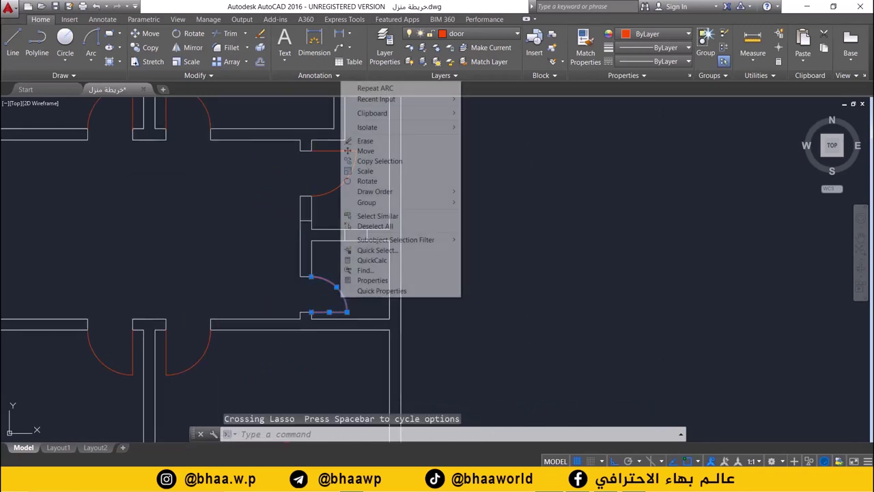
mouse_move(408, 204)
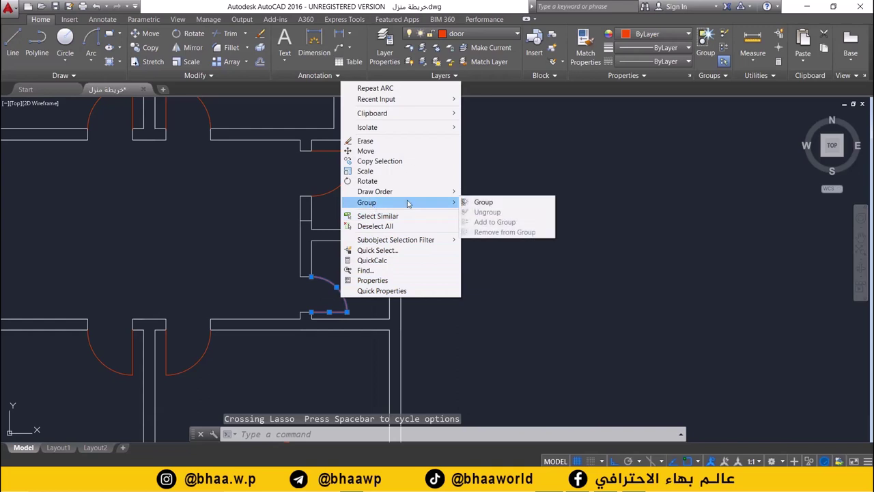
left_click(502, 204)
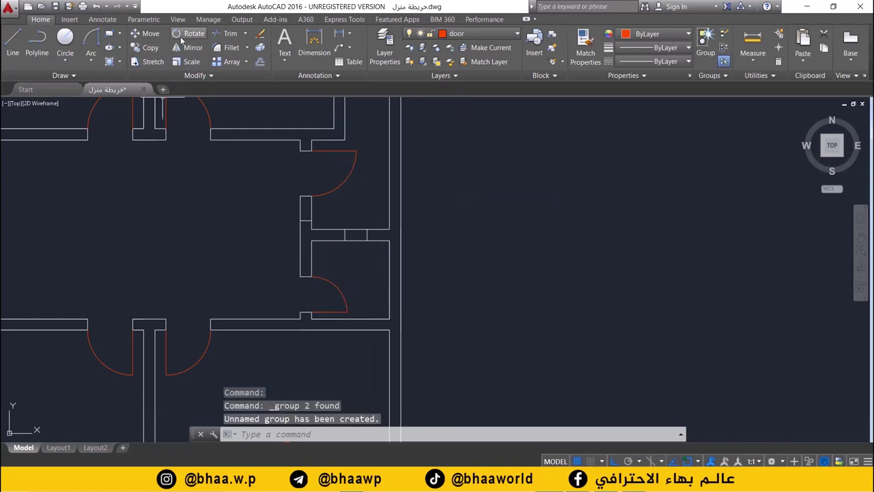
Step: Copy the grouped door from its hinge into the top-left doorway, with Ortho off
left_click(330, 282)
key("Return")
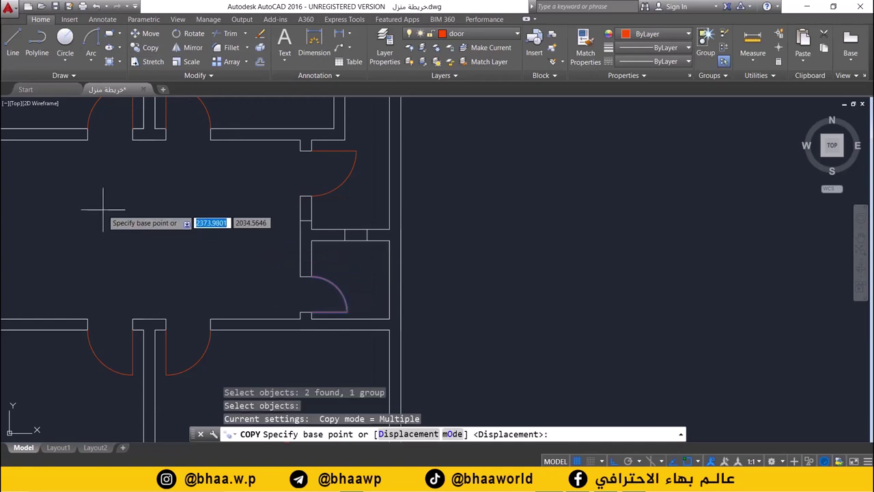
middle_click_drag(102, 209, 253, 335)
mouse_move(235, 190)
middle_mouse_down()
mouse_move(237, 293)
mouse_move(171, 172)
middle_mouse_up()
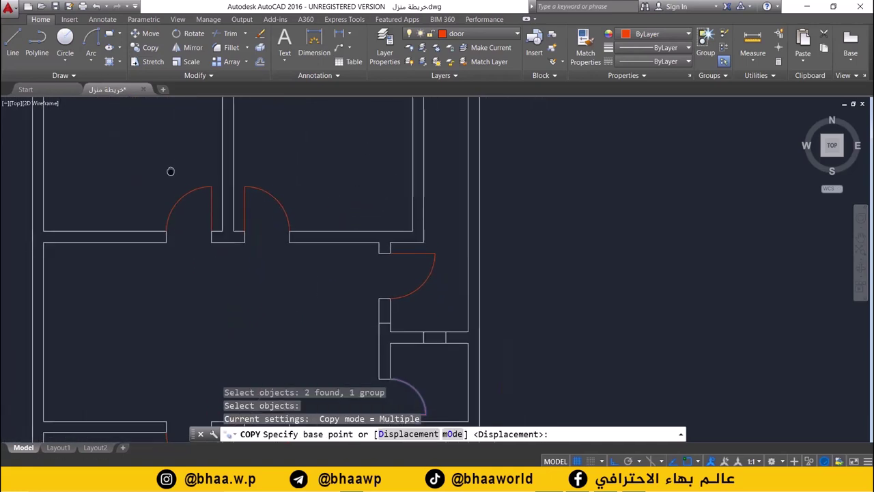
left_click(396, 399)
scroll(220, 265, "up", 2)
mouse_move(219, 266)
middle_mouse_down()
mouse_move(357, 396)
mouse_move(369, 389)
middle_mouse_up()
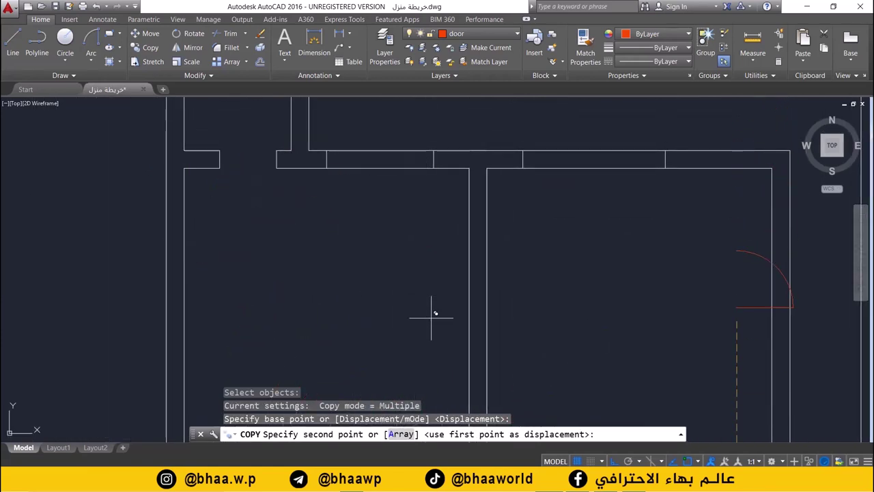
left_click(614, 461)
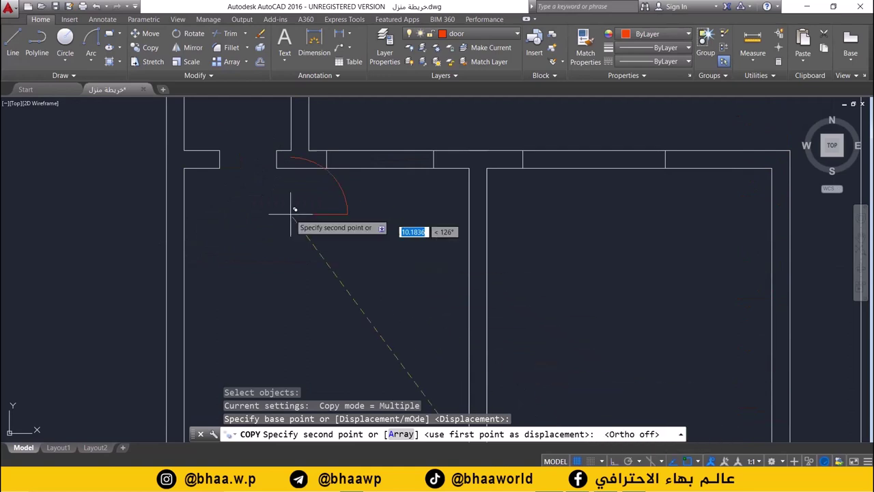
left_click(280, 146)
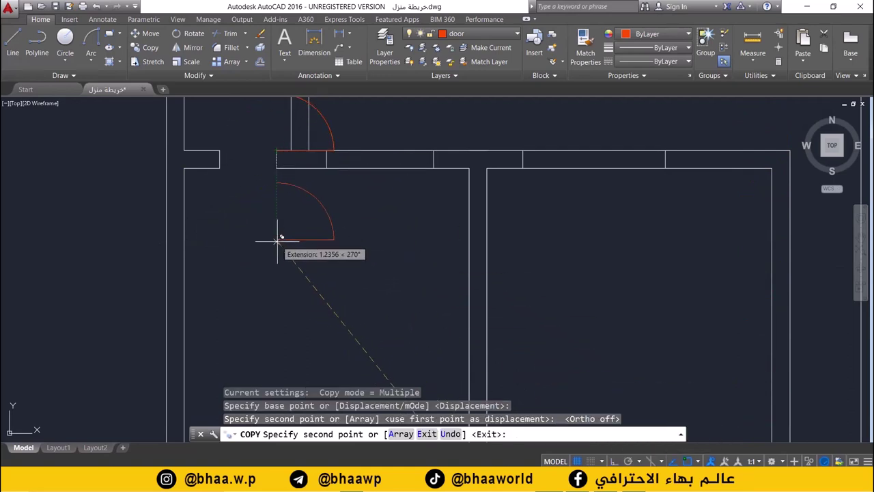
key("Escape")
mouse_move(343, 194)
middle_mouse_down()
mouse_move(318, 197)
mouse_move(315, 282)
middle_mouse_up()
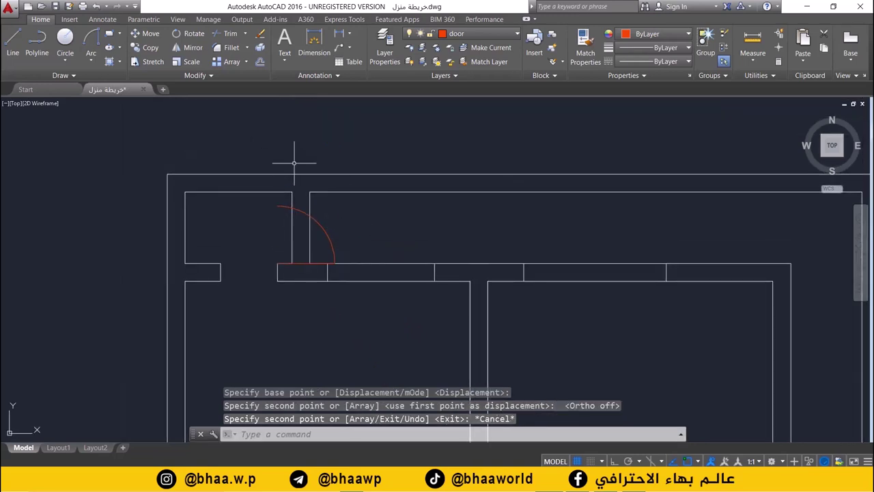
Step: Rotate the copied door 90 degrees about its hinge so the leaf stands upright
left_click(190, 33)
left_click(327, 237)
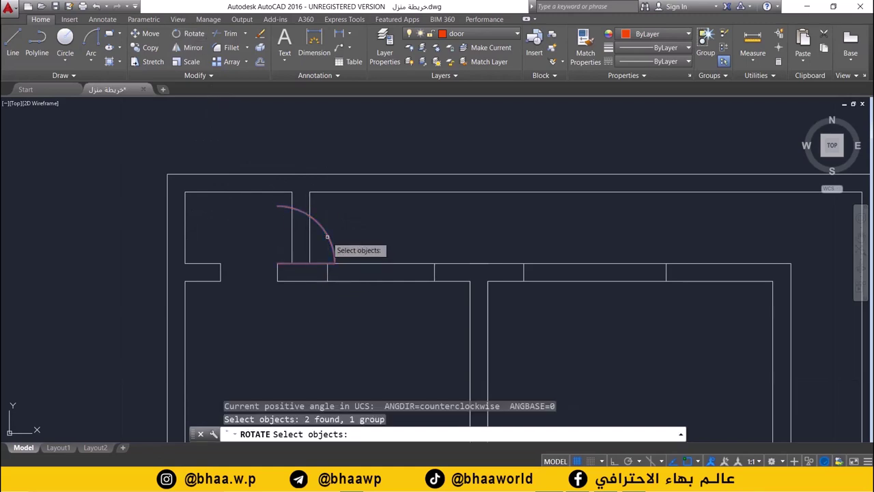
key("Return")
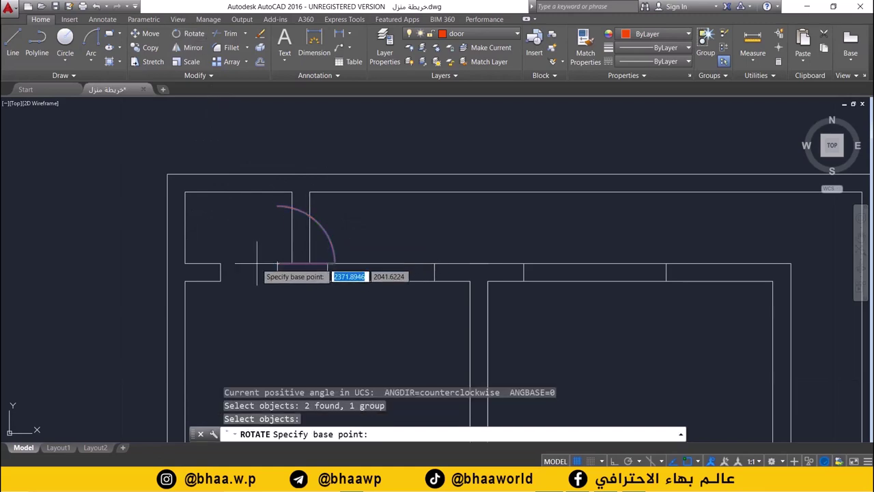
left_click(278, 263)
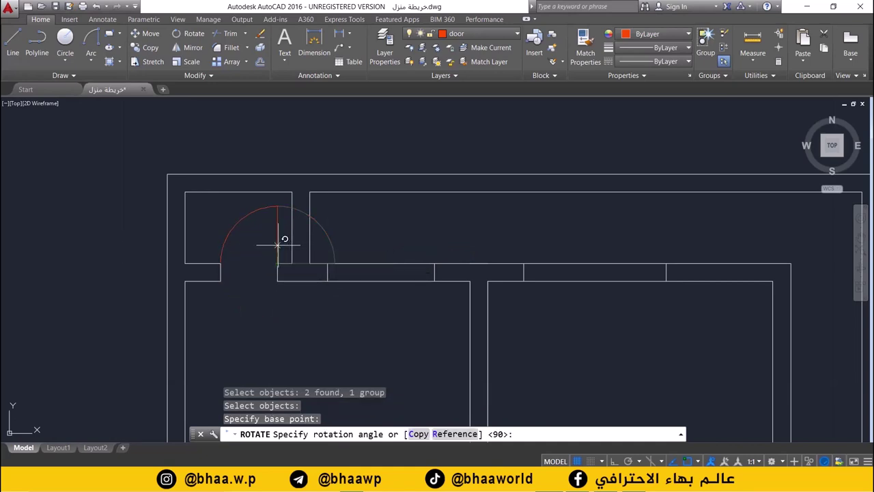
left_click(277, 244)
scroll(361, 280, "down", 3)
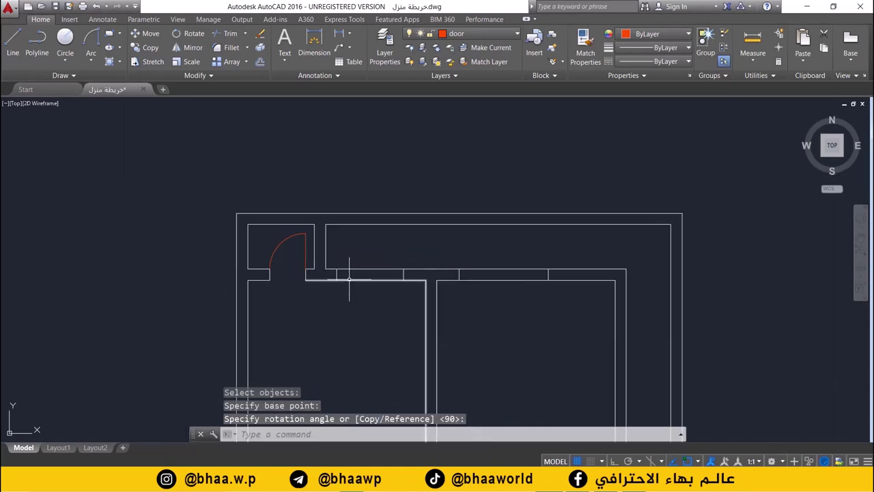
scroll(290, 260, "down", 2)
scroll(298, 229, "down", 2)
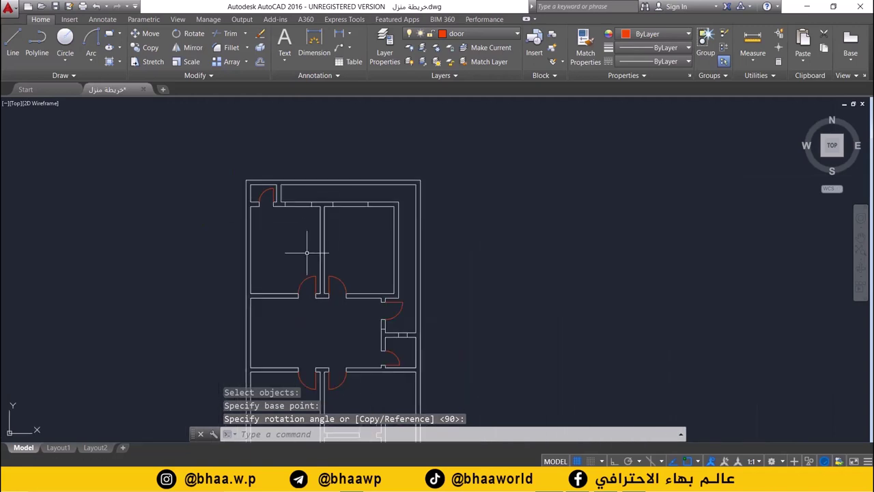
scroll(340, 269, "down", 3)
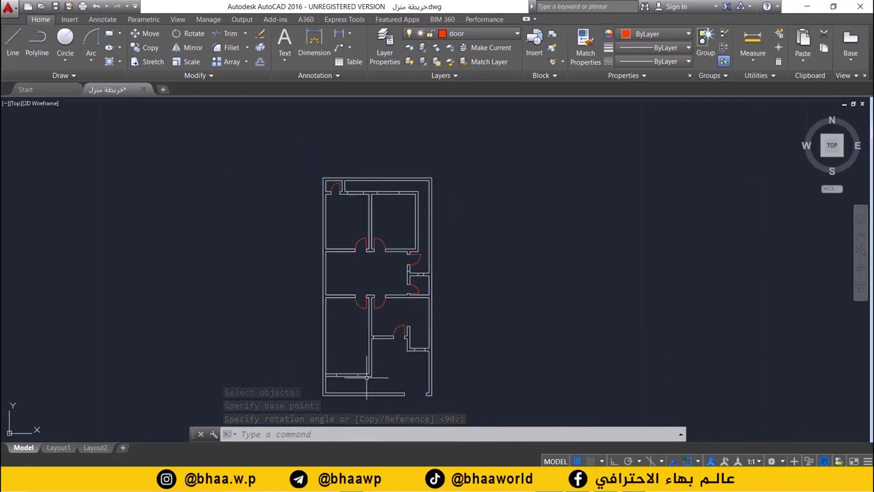
mouse_move(426, 393)
middle_mouse_down()
mouse_move(351, 308)
mouse_move(392, 355)
mouse_move(384, 391)
mouse_move(390, 361)
mouse_move(365, 348)
mouse_move(362, 369)
middle_mouse_up()
scroll(357, 326, "up", 2)
scroll(371, 341, "up", 2)
Step: Copy the door from its hinge corner to the opening in the lower wall
key("Escape")
key("Escape")
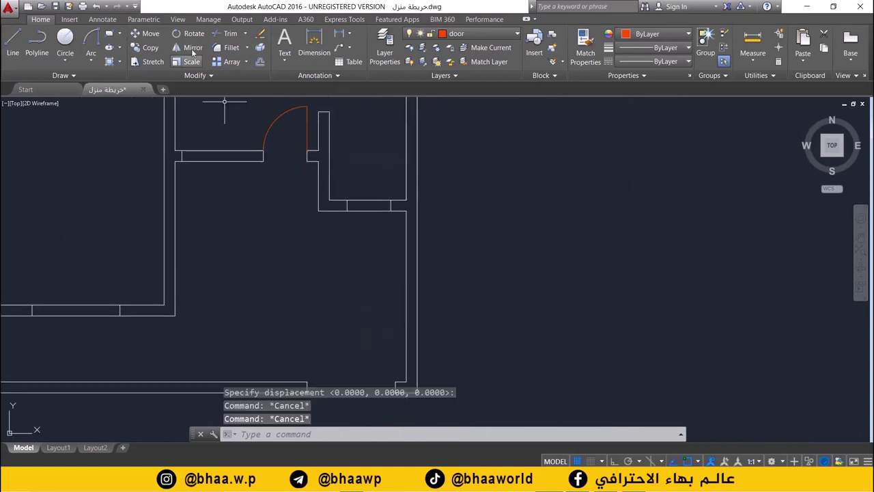
left_click(147, 48)
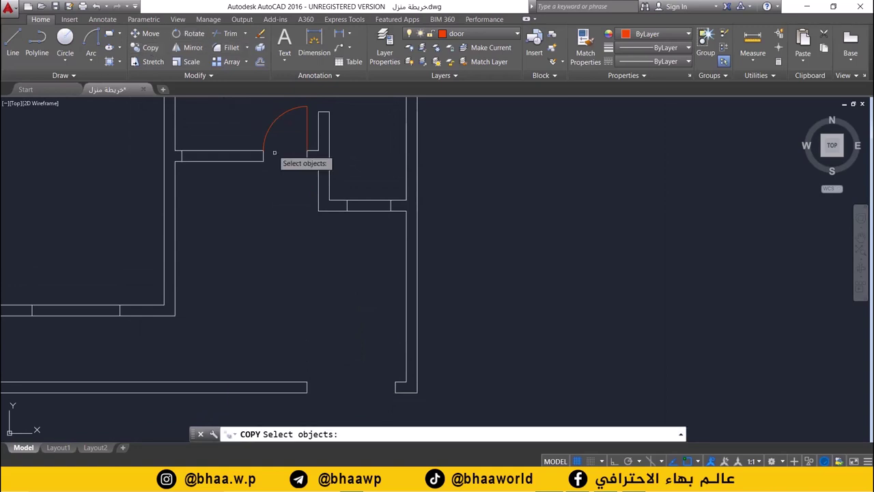
left_click(306, 126)
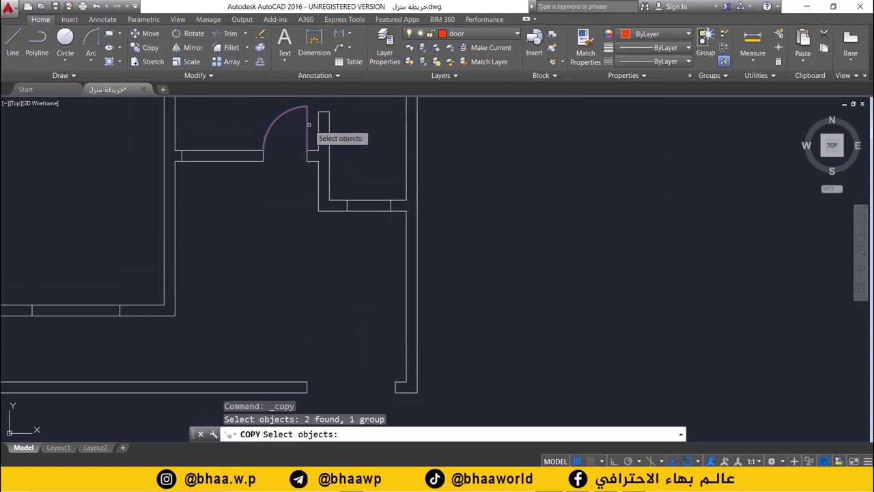
key("Return")
left_click(307, 148)
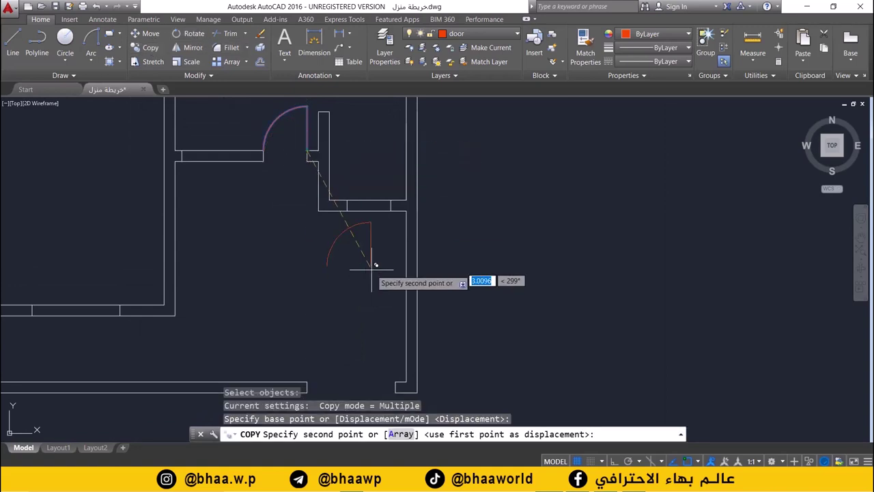
left_click(395, 380)
key("Escape")
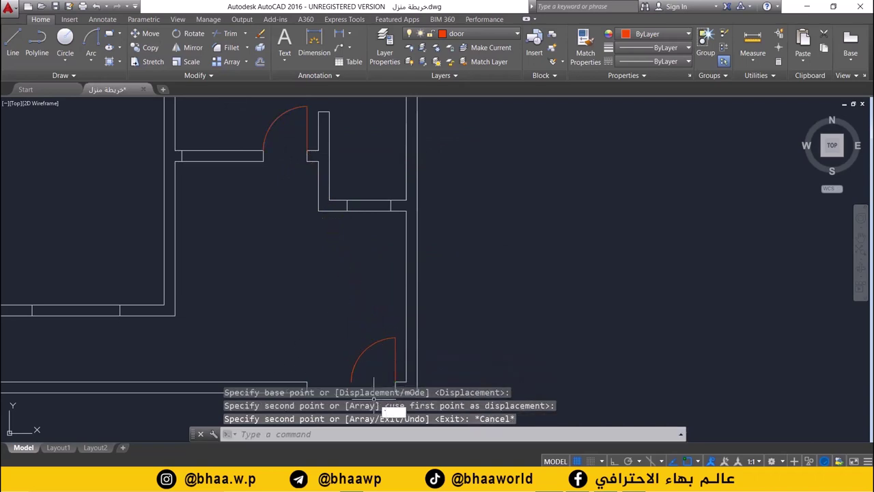
middle_click_drag(374, 381, 321, 260)
scroll(350, 248, "up", 3)
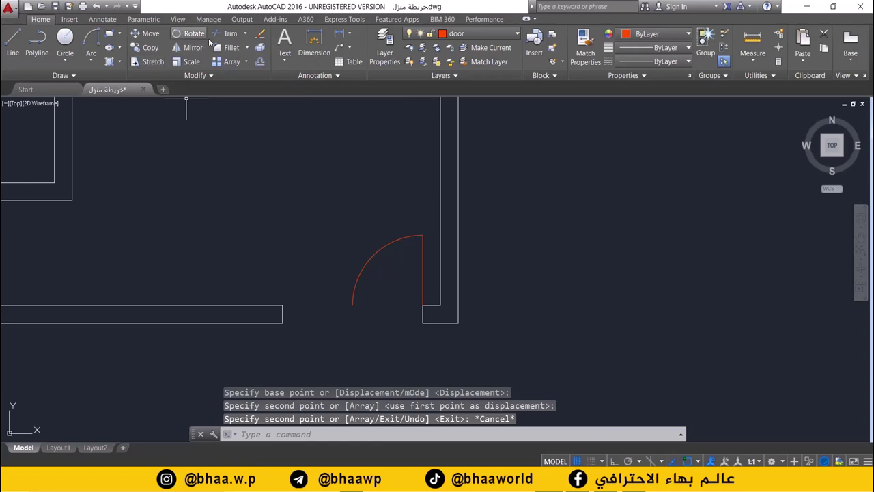
Step: Copy the lower door to the left wall end, then check the reference floor-plan photo
left_click(150, 48)
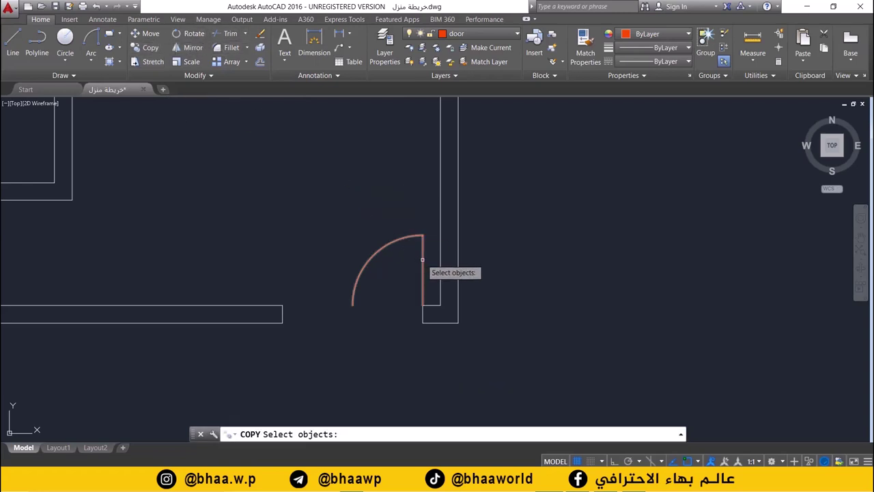
left_click(422, 260)
key("Return")
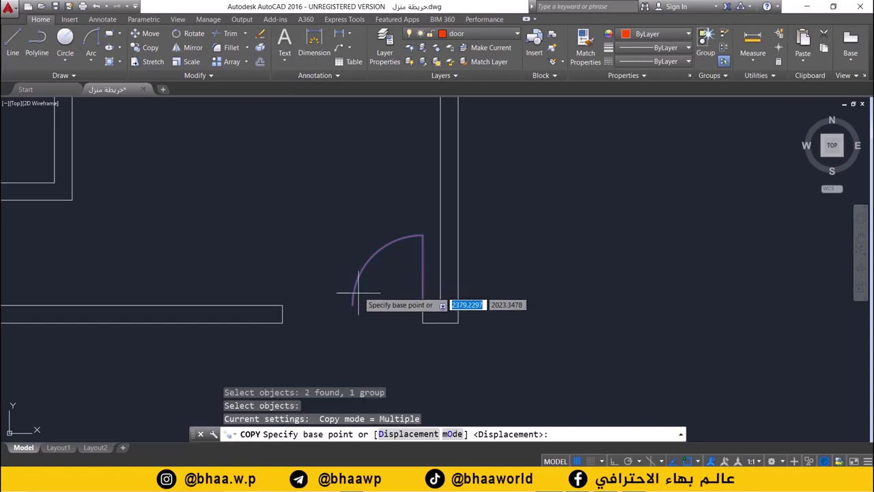
left_click(422, 306)
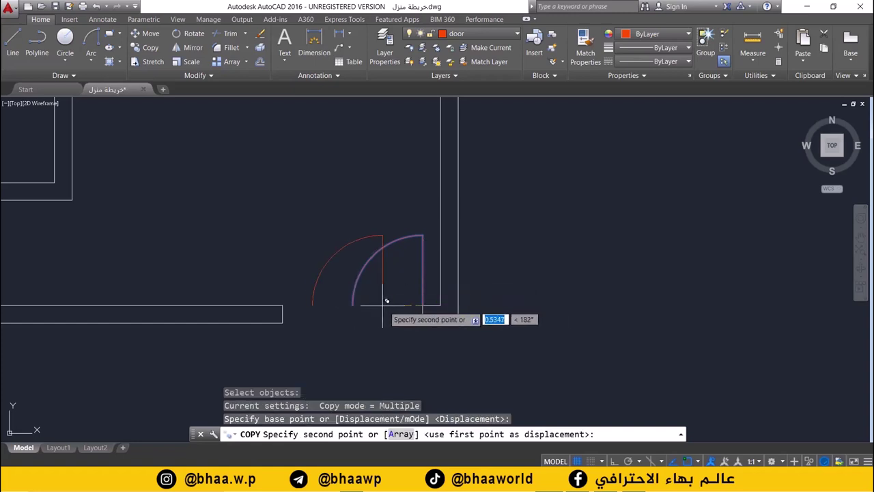
left_click(282, 305)
key("Escape")
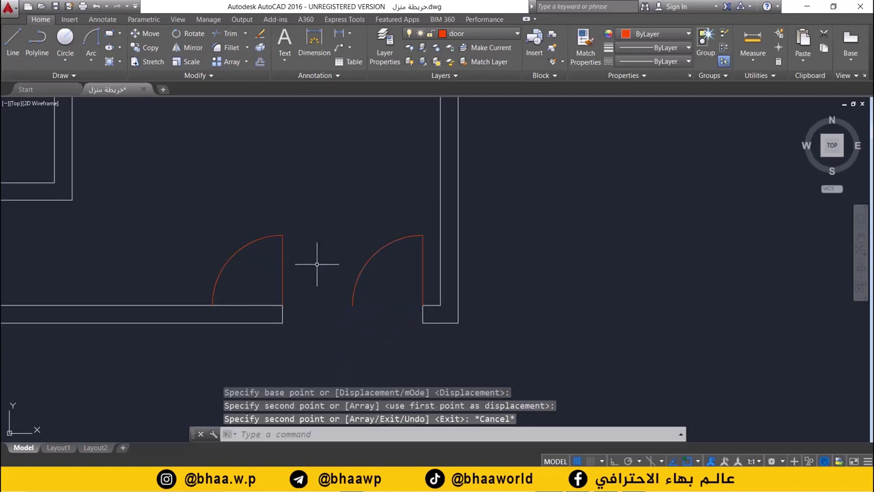
key("alt+Tab")
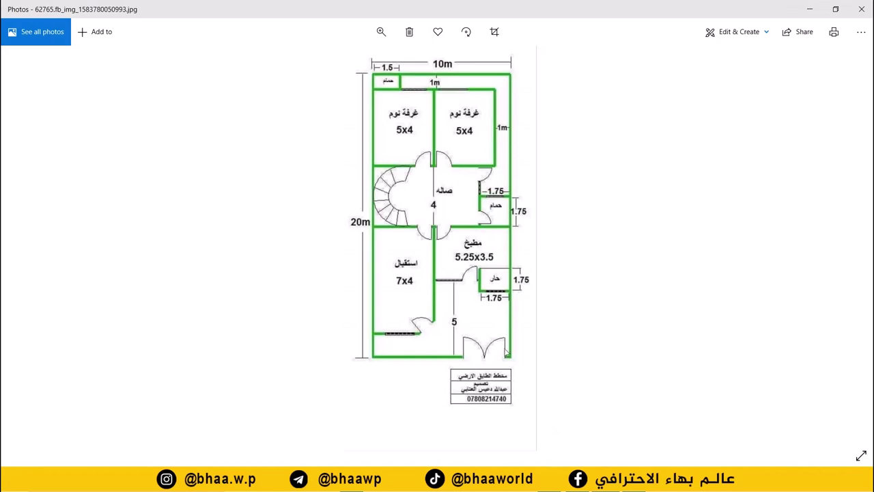
left_click(809, 8)
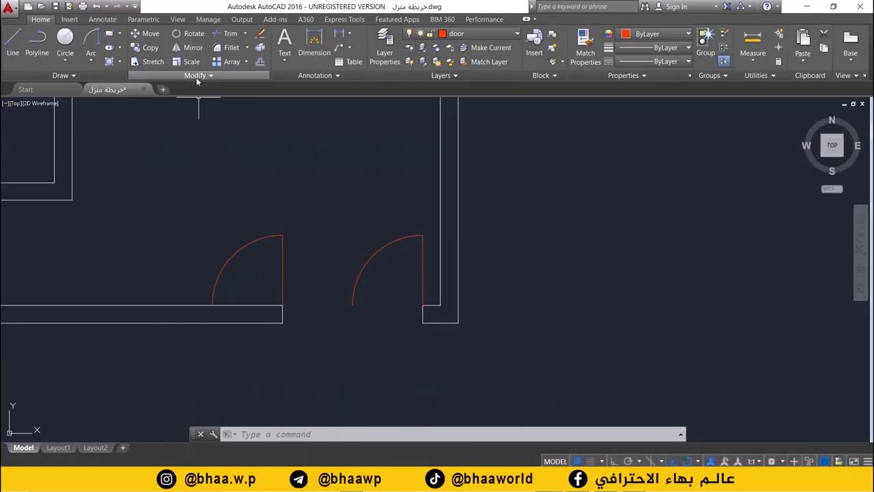
Step: Mirror the left door about a vertical axis through its hinge, erasing the original
left_click(190, 47)
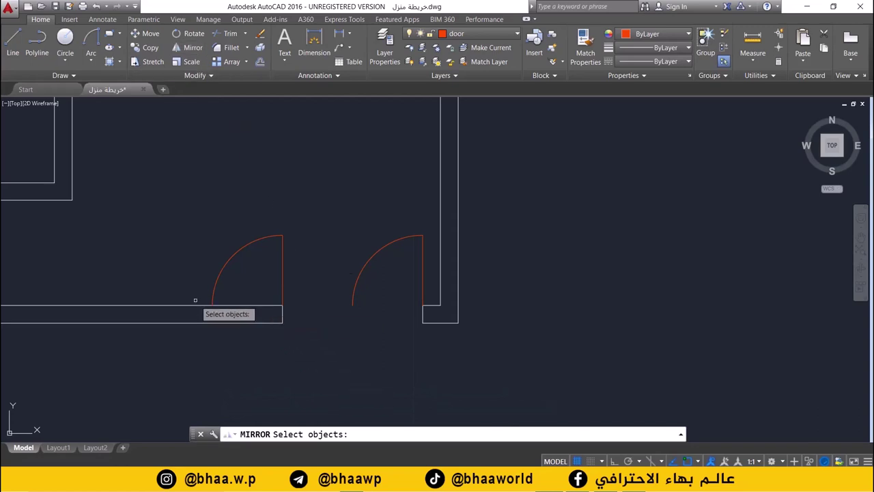
left_click(282, 265)
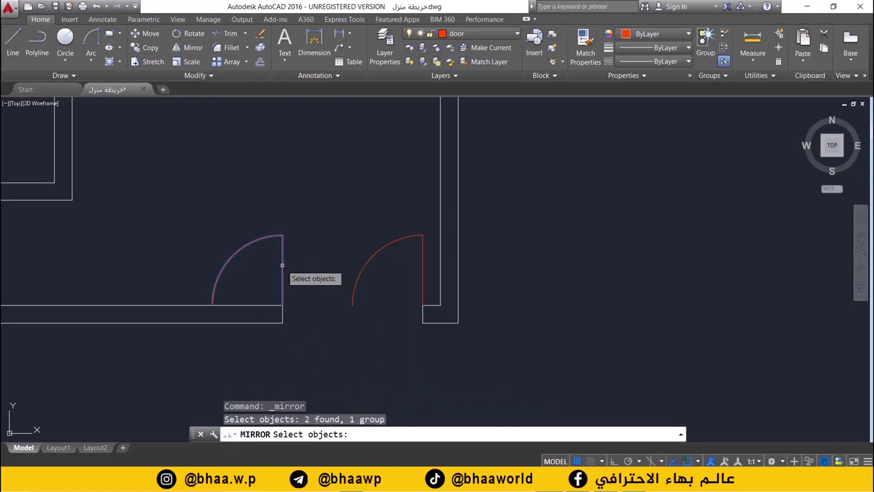
key("Return")
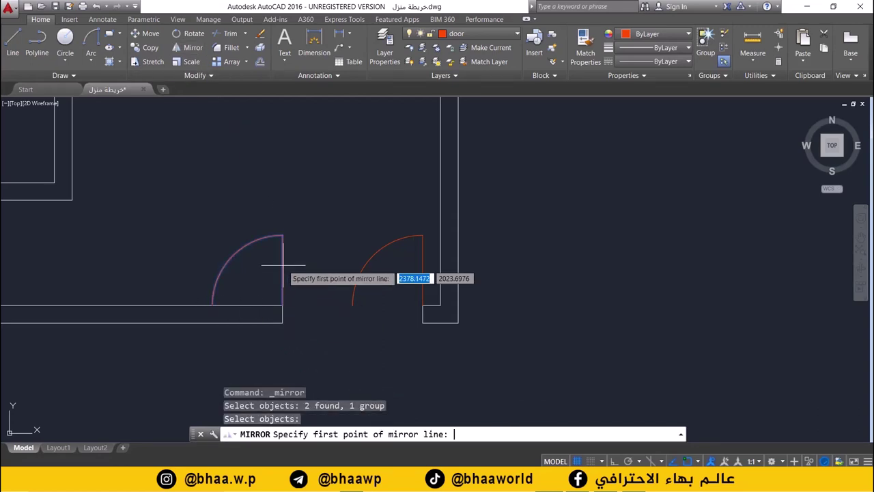
left_click(282, 305)
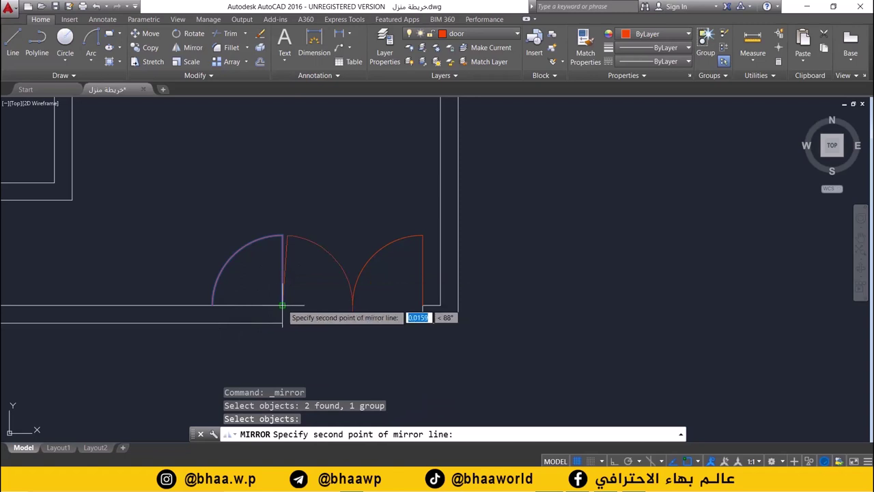
left_click(282, 236)
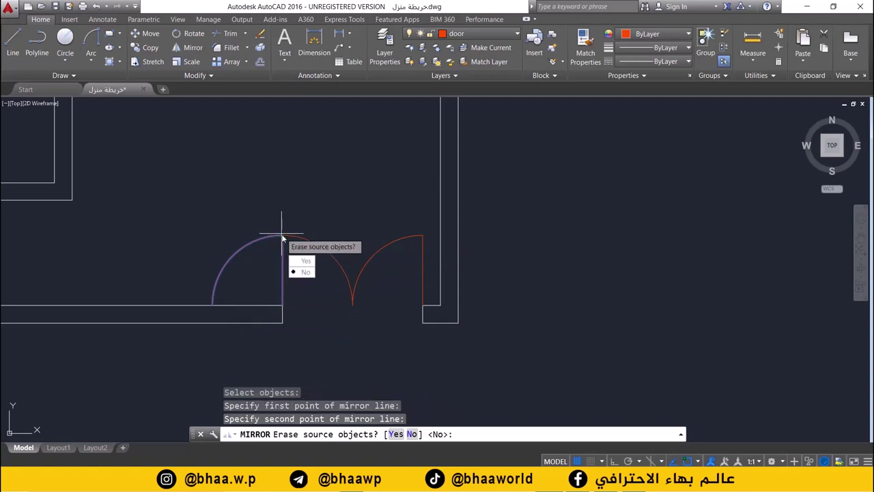
left_click(396, 434)
Step: Draw a red window line across the opening in the top wall
scroll(413, 265, "down", 5)
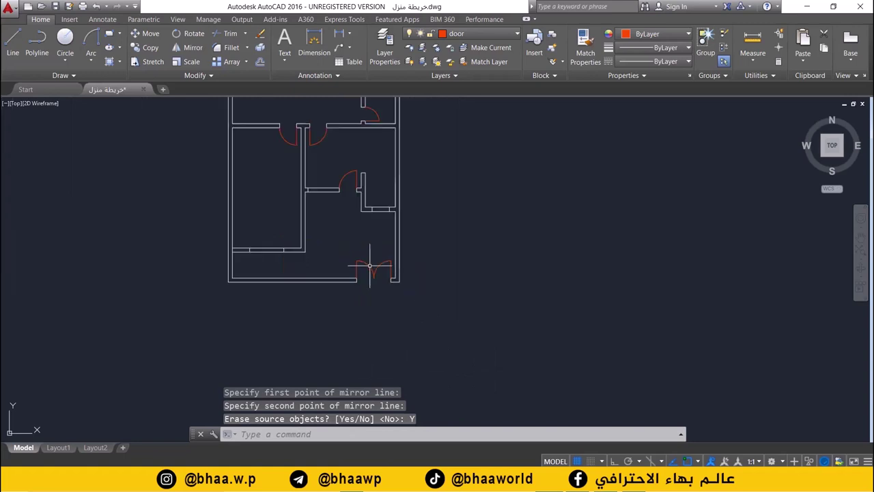
middle_click_drag(344, 278, 358, 437)
scroll(293, 244, "up", 4)
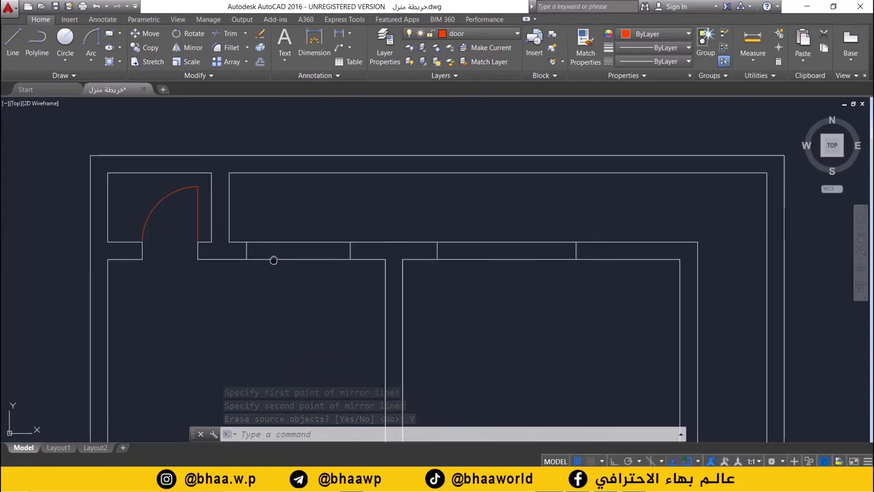
middle_click_drag(273, 257, 291, 274)
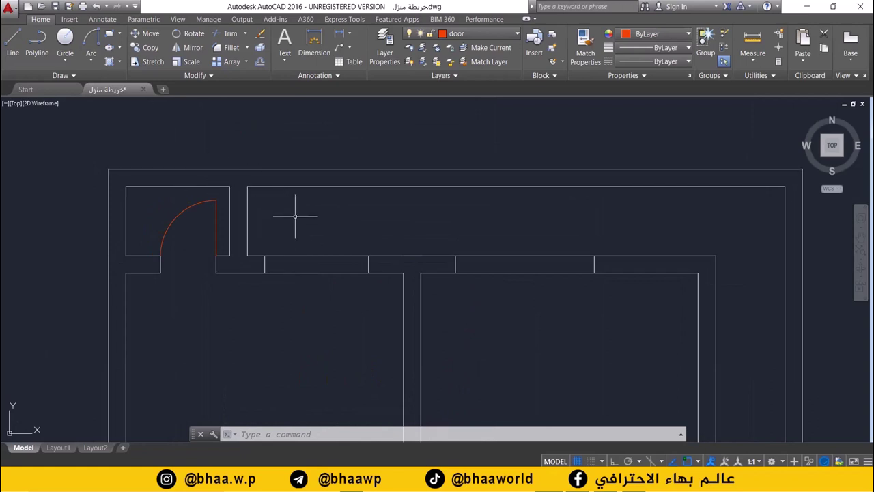
scroll(295, 216, "up", 2)
middle_click_drag(303, 218, 207, 195)
scroll(248, 189, "down", 2)
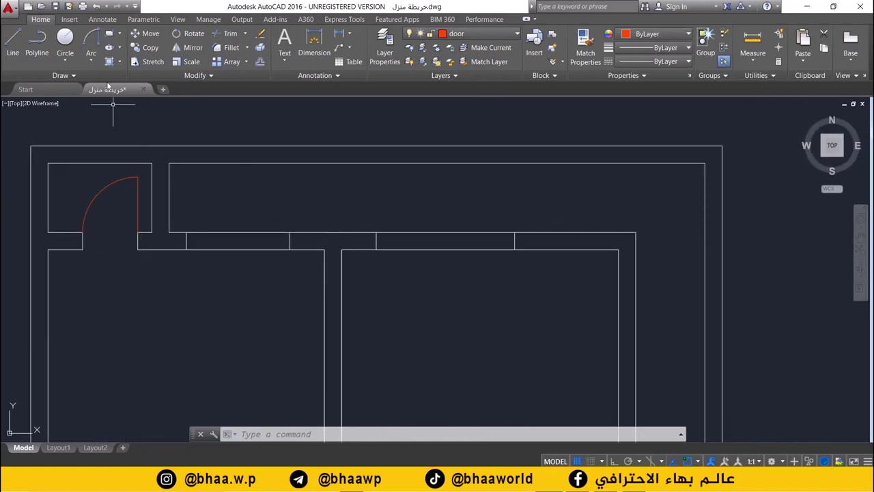
left_click(13, 42)
left_click(186, 241)
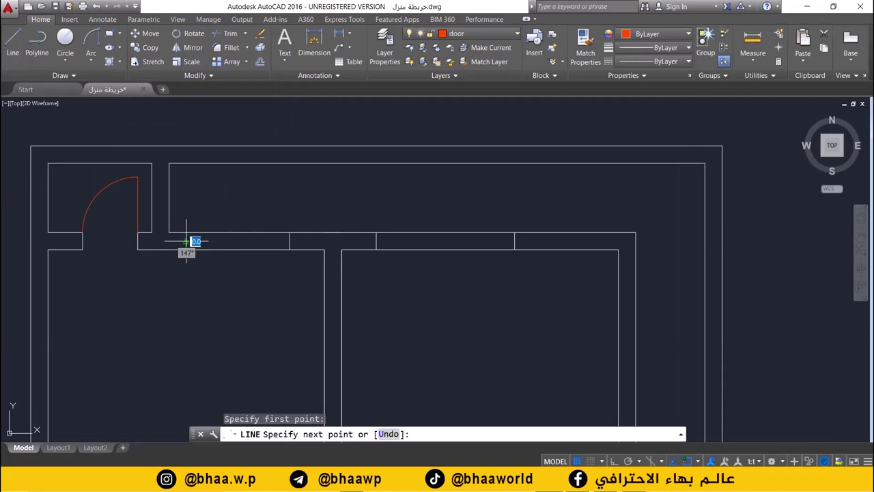
left_click(289, 241)
Step: Finish the top-wall window line and draw another across the neighbouring opening
key("Return")
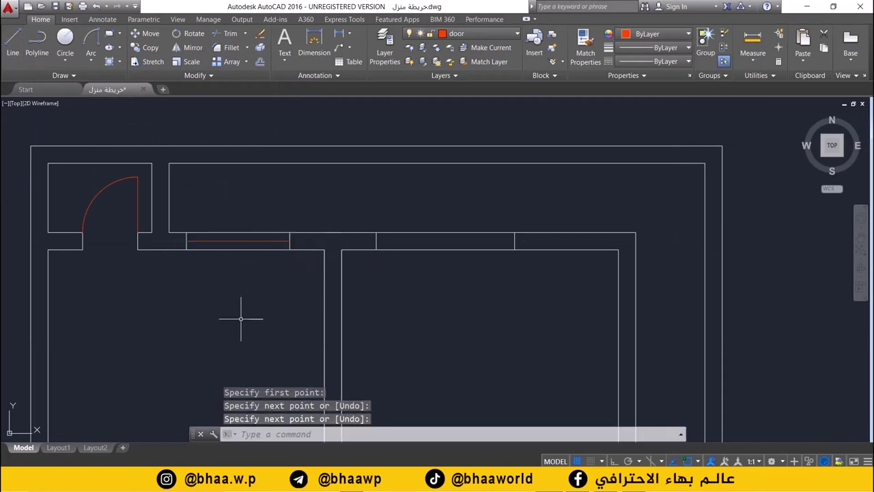
scroll(238, 241, "up", 5)
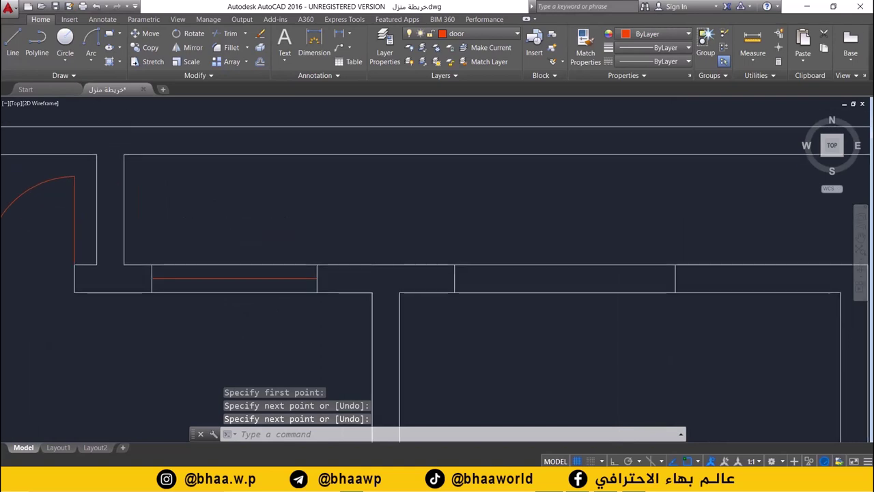
scroll(317, 254, "down", 3)
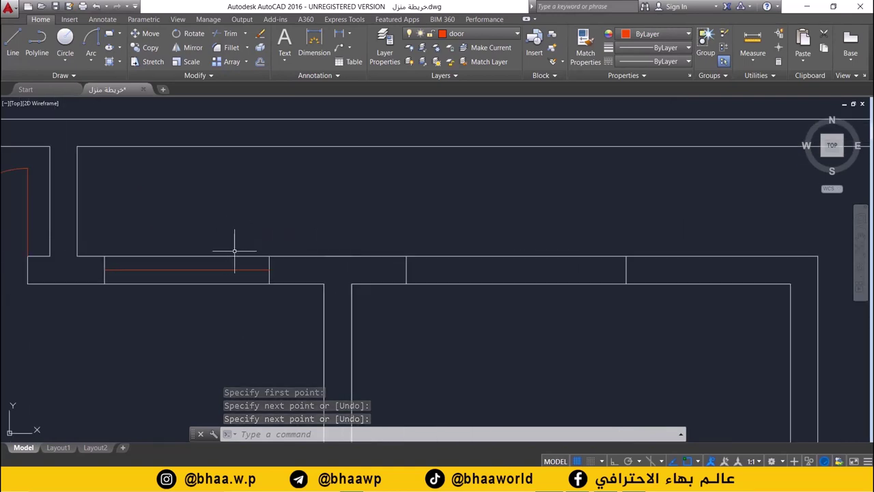
left_click(13, 43)
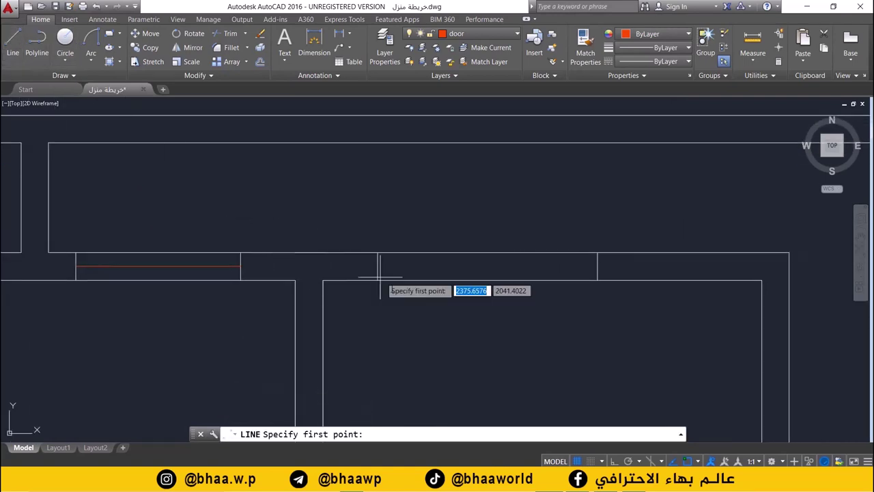
left_click(378, 267)
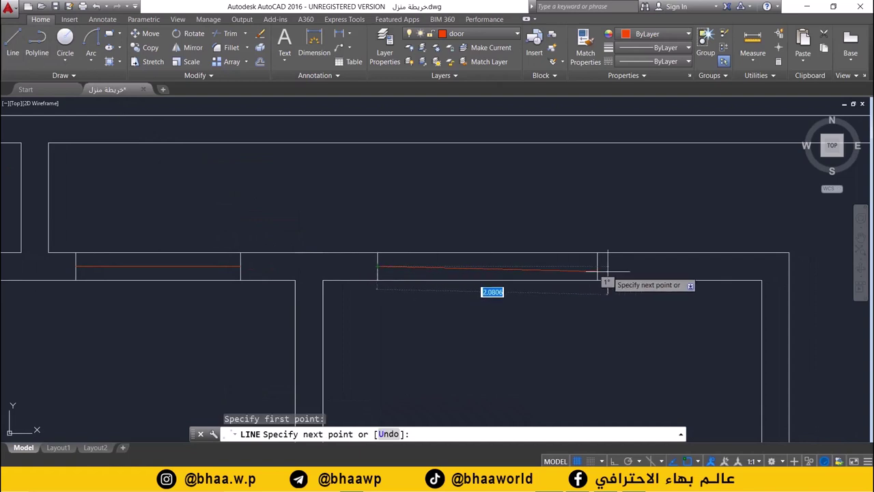
left_click(597, 266)
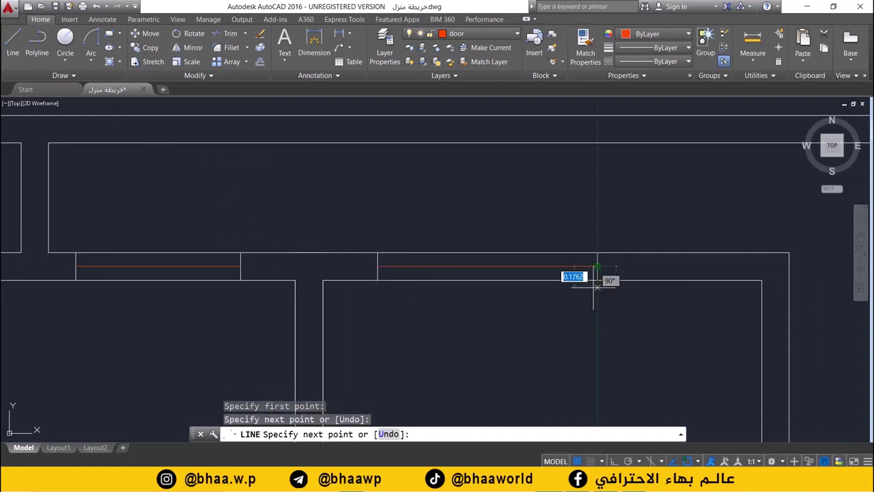
key("Return")
Step: Draw window lines across the small lower wall opening and the vertical wall opening
scroll(457, 300, "down", 3)
mouse_move(456, 300)
middle_mouse_down()
mouse_move(421, 174)
mouse_move(407, 218)
middle_mouse_up()
mouse_move(408, 310)
middle_mouse_down()
mouse_move(357, 287)
mouse_move(366, 273)
middle_mouse_up()
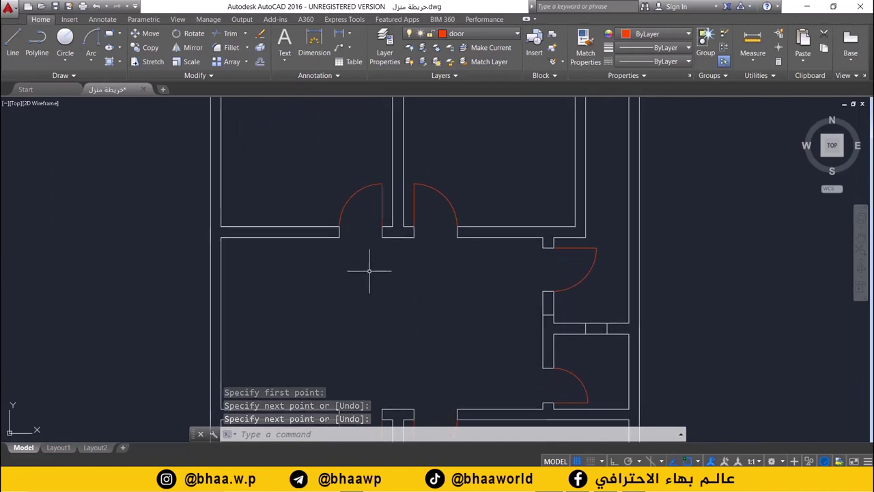
middle_click_drag(444, 355, 447, 289)
middle_click_drag(492, 307, 455, 300)
scroll(456, 299, "up", 3)
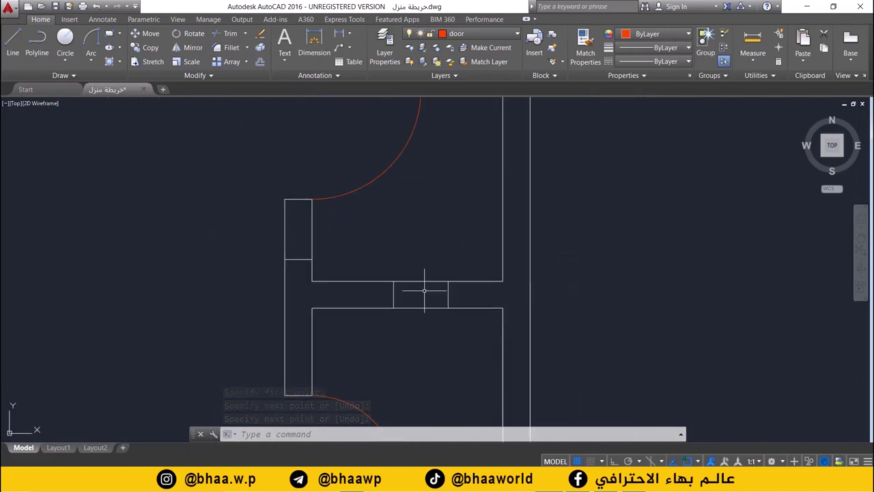
type("l")
key("Return")
left_click(394, 294)
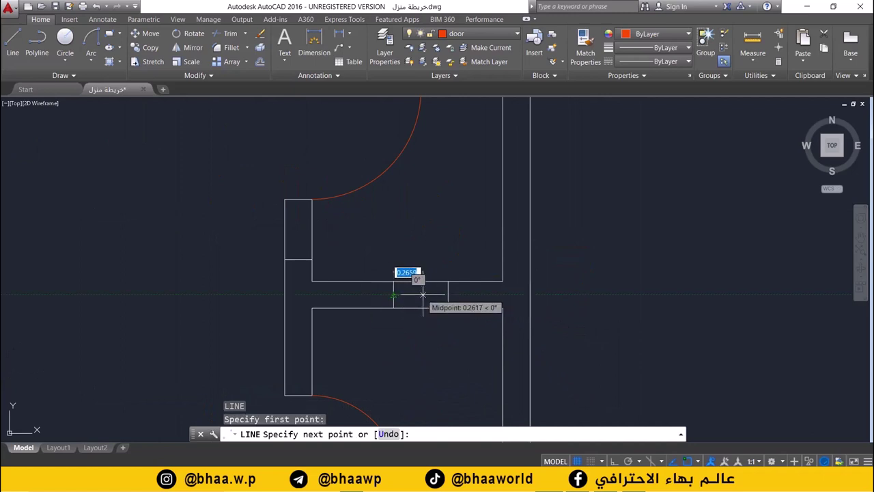
left_click(448, 294)
key("Return")
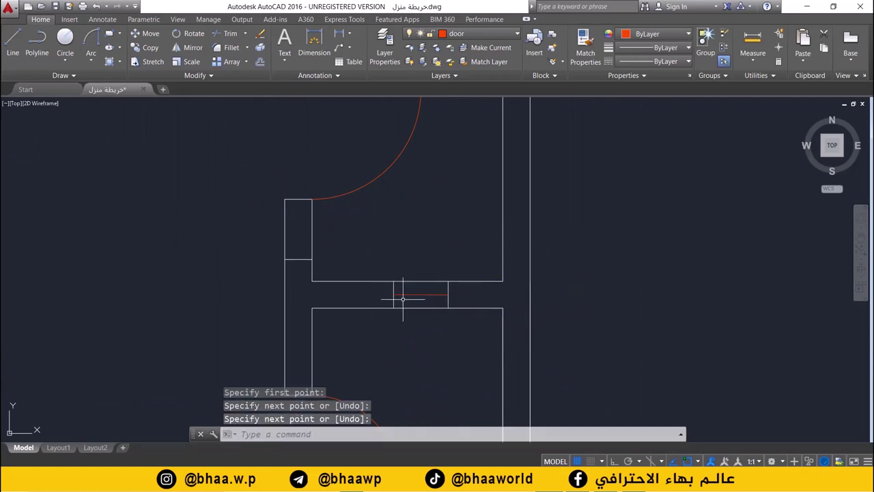
mouse_move(341, 312)
middle_mouse_down()
mouse_move(425, 248)
mouse_move(453, 263)
middle_mouse_up()
scroll(425, 248, "down", 3)
mouse_move(481, 316)
middle_mouse_down()
mouse_move(489, 289)
mouse_move(501, 289)
mouse_move(479, 317)
middle_mouse_up()
scroll(491, 293, "down", 3)
scroll(468, 250, "up", 3)
type("l")
key("Return")
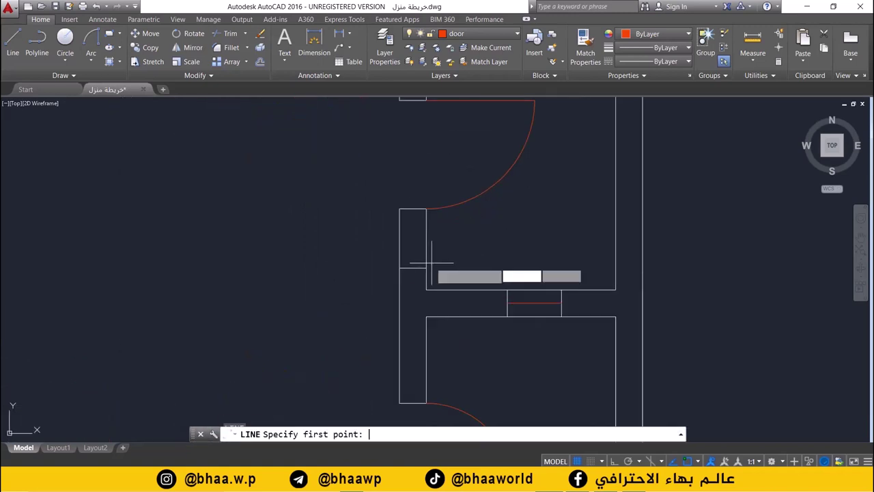
left_click(412, 268)
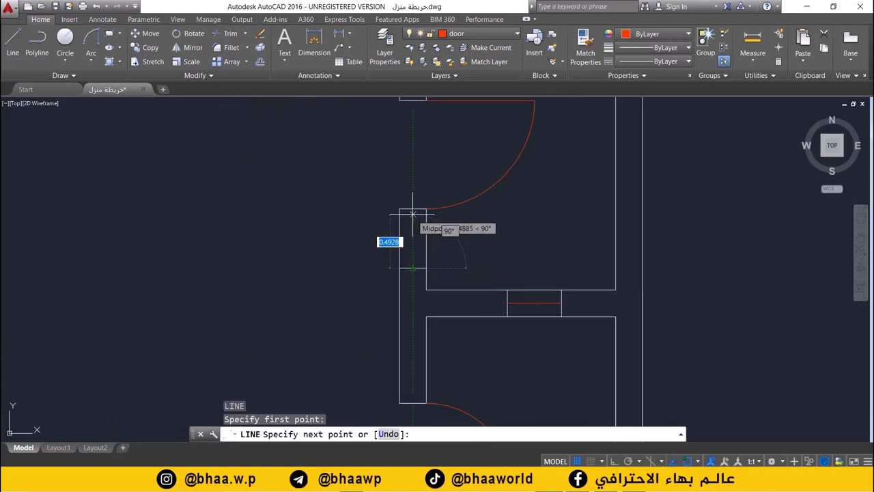
left_click(413, 230)
key("Return")
Step: Draw window lines across the lower-left wall opening and the small right room's bottom opening
scroll(401, 312, "down", 5)
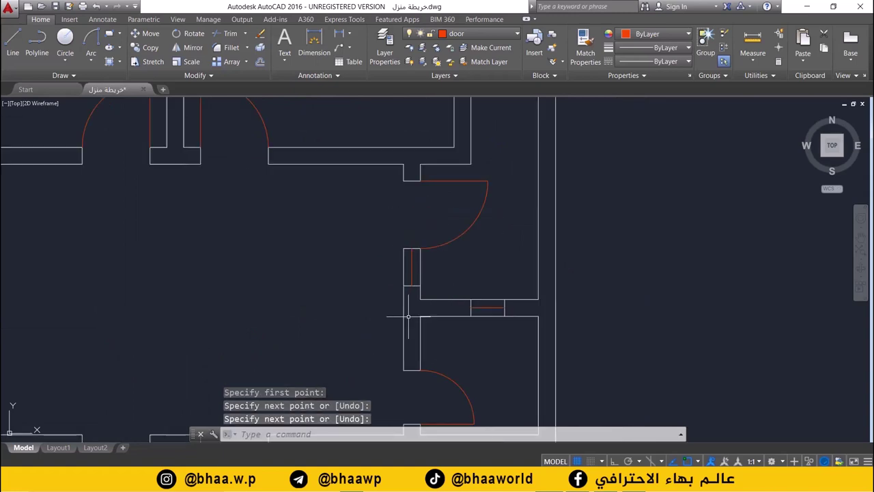
middle_click_drag(426, 307, 430, 295)
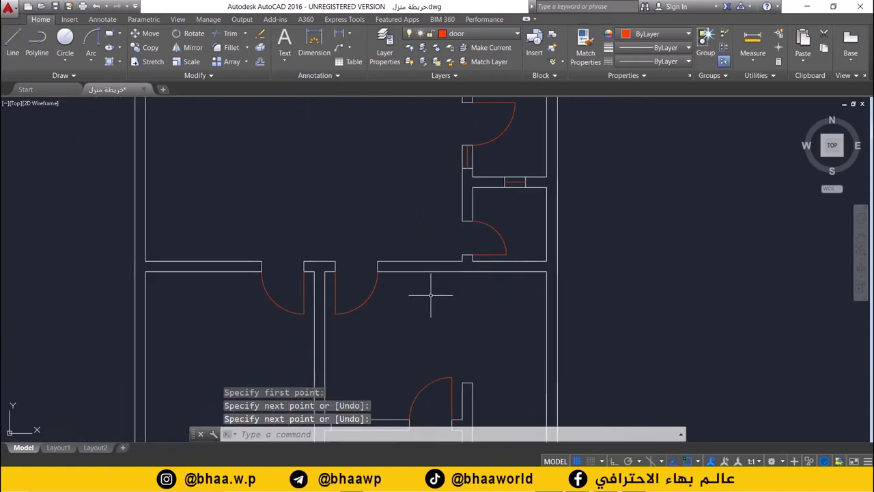
mouse_move(423, 280)
middle_mouse_down()
mouse_move(416, 243)
mouse_move(376, 298)
mouse_move(357, 180)
mouse_move(395, 266)
mouse_move(365, 240)
middle_mouse_up()
type("l")
key("Return")
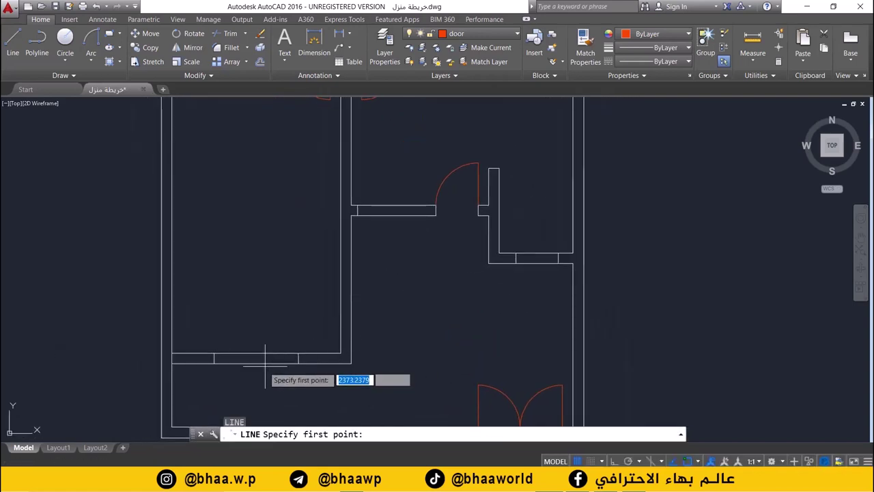
left_click(214, 359)
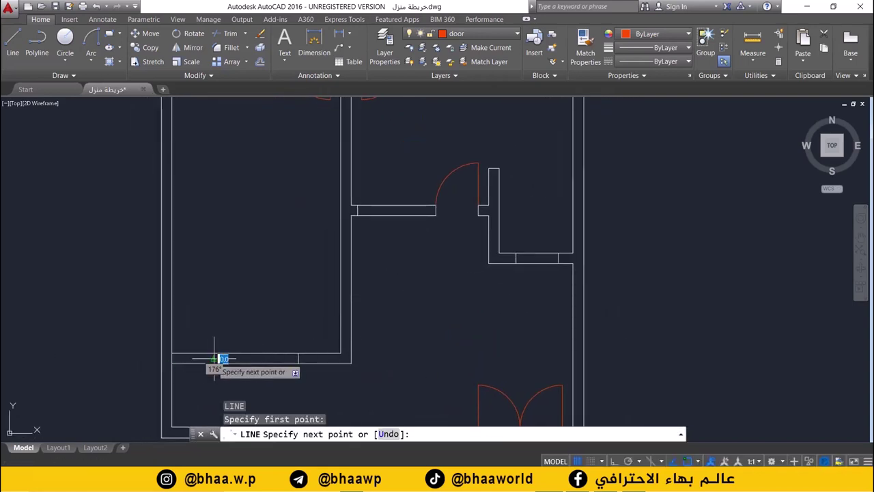
left_click(297, 358)
key("Escape")
scroll(478, 328, "down", 2)
scroll(447, 311, "up", 3)
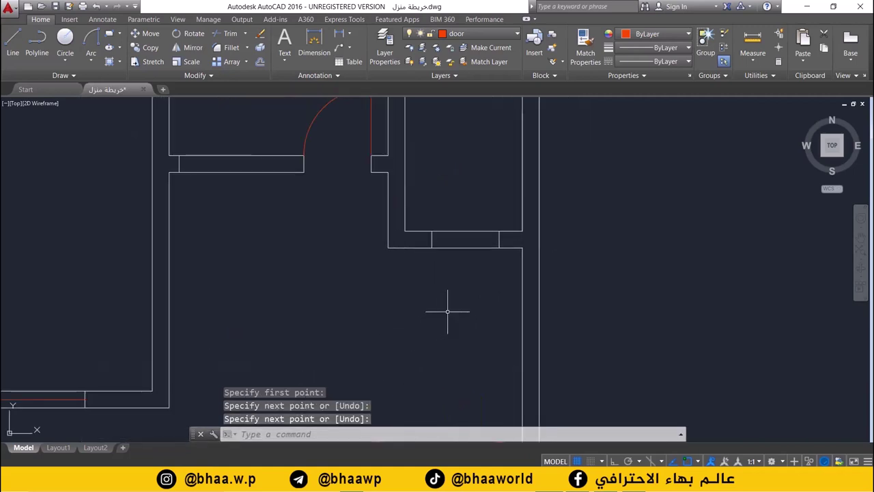
type("l")
key("Return")
left_click(499, 239)
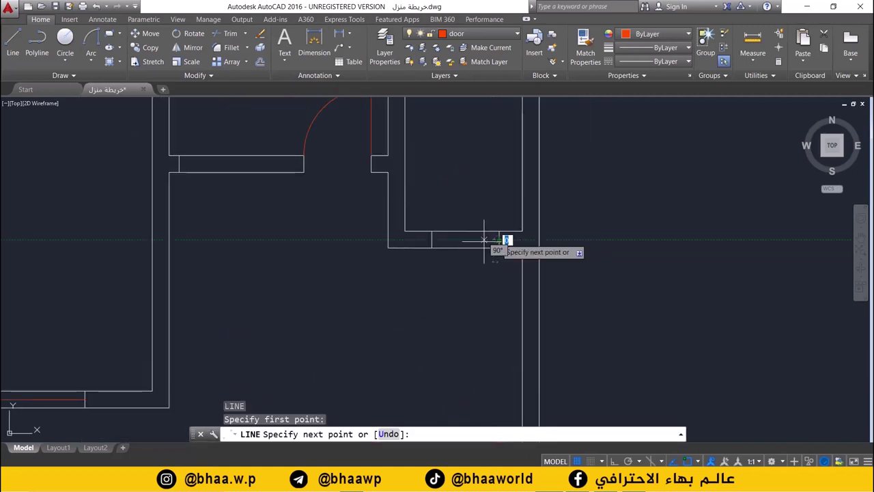
left_click(431, 241)
key("Escape")
scroll(460, 332, "down", 2)
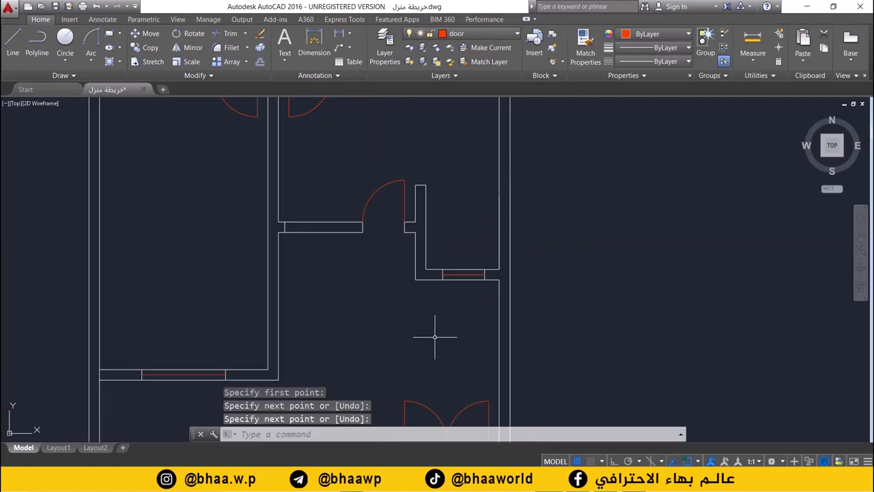
scroll(435, 336, "down", 3)
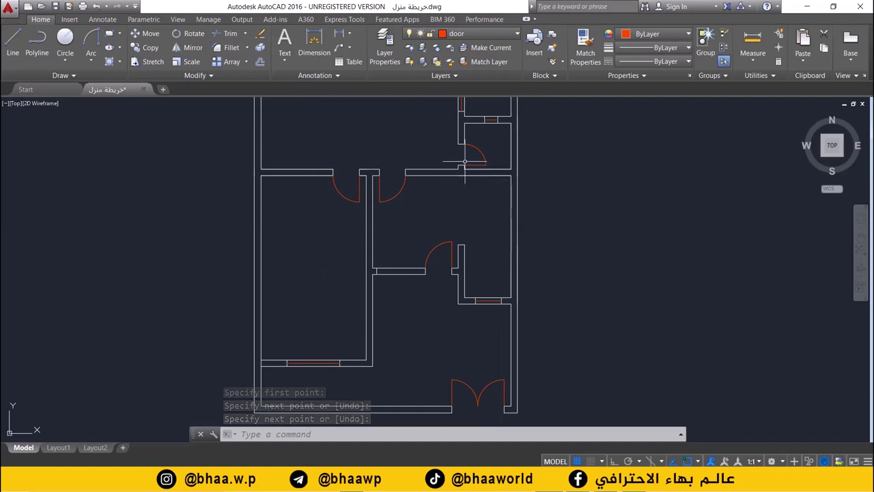
Step: Make layer 0 the current layer while viewing the top-left room
mouse_move(485, 141)
middle_mouse_down()
mouse_move(482, 335)
mouse_move(470, 238)
middle_mouse_up()
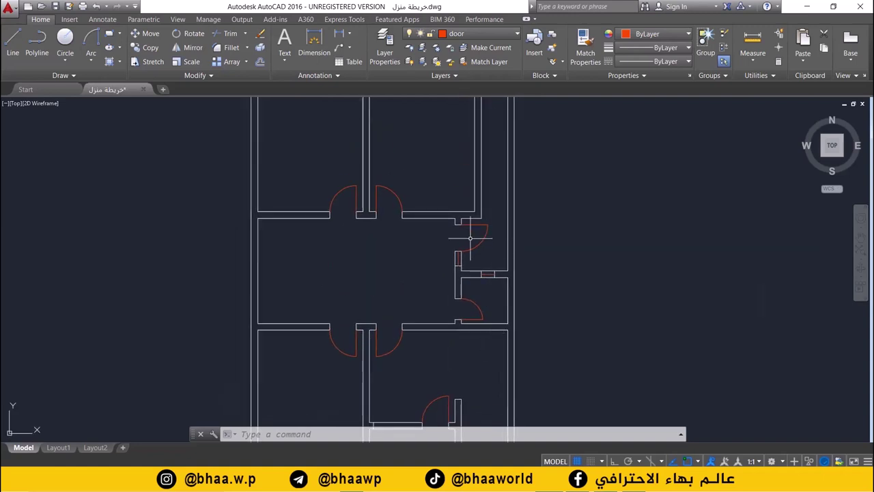
middle_click_drag(325, 166, 357, 260)
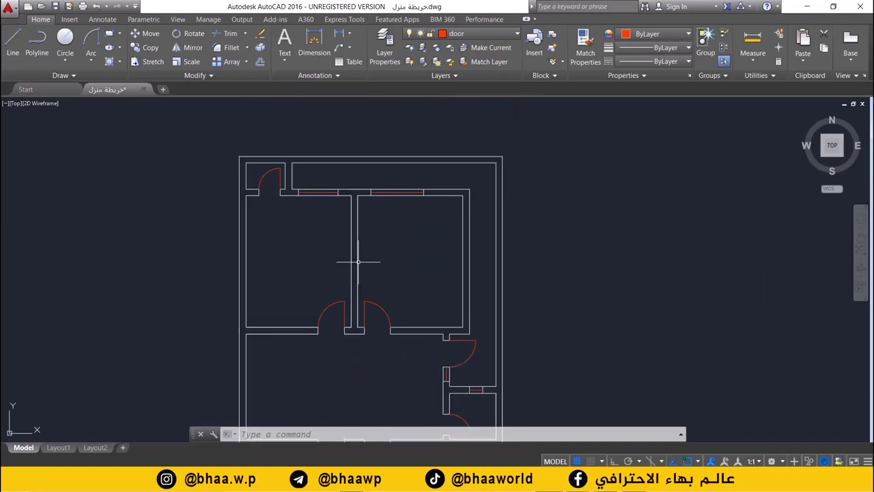
scroll(357, 260, "up", 4)
middle_click_drag(305, 256, 337, 362)
scroll(337, 361, "down", 2)
middle_click_drag(180, 266, 267, 268)
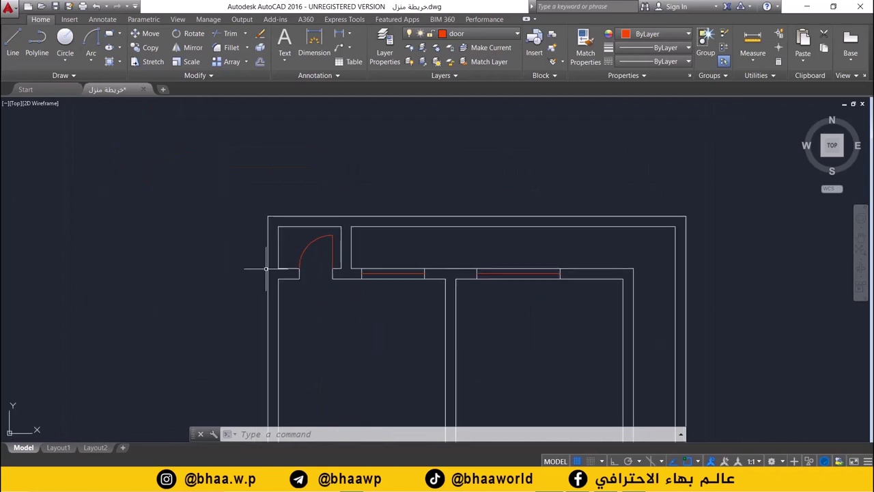
scroll(345, 240, "up", 4)
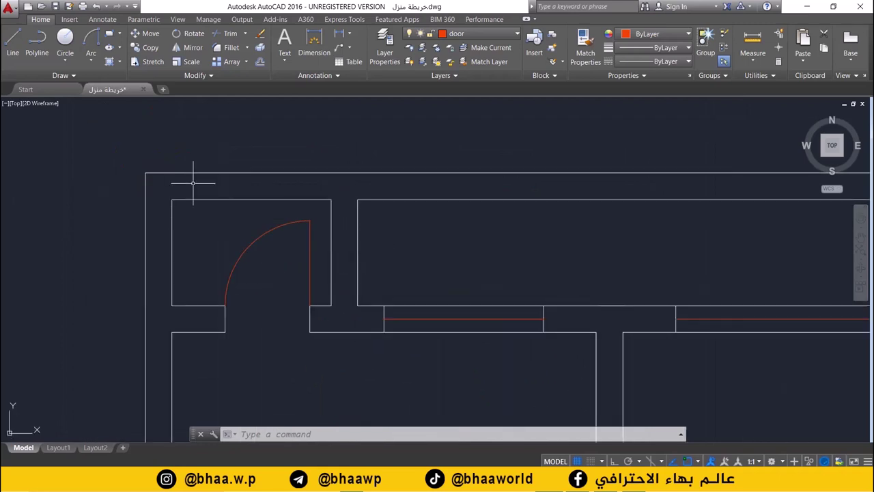
left_click(450, 33)
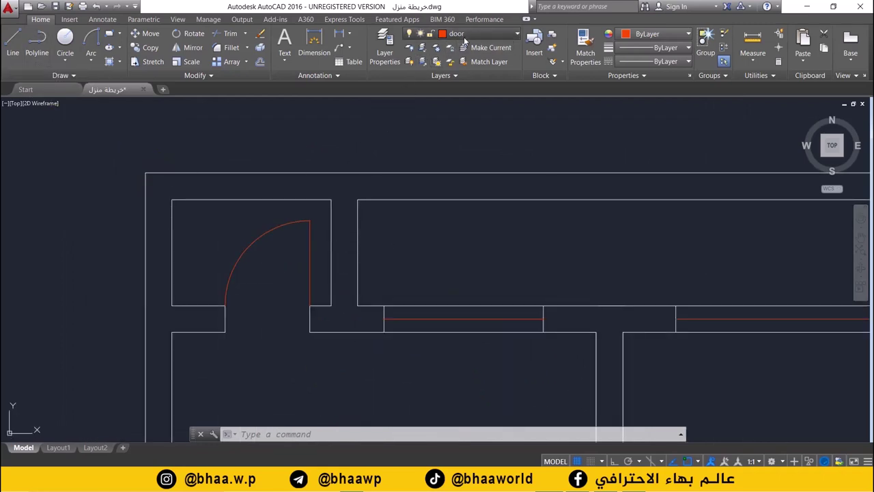
left_click(448, 53)
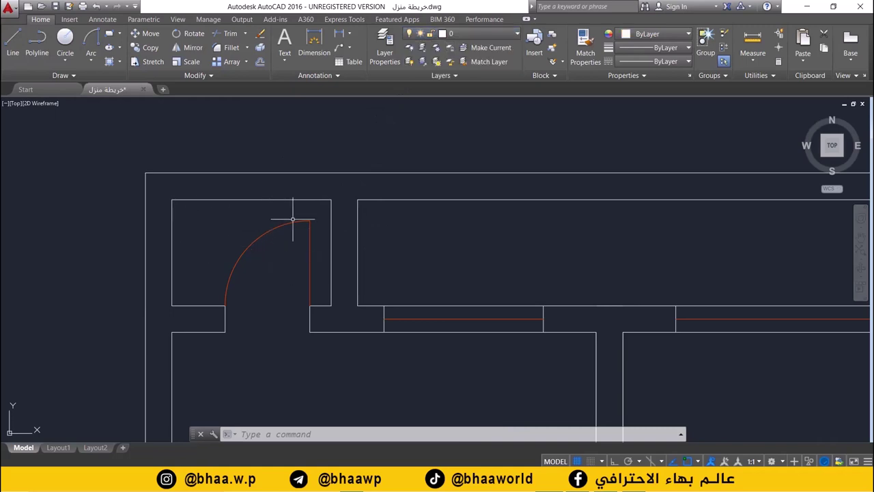
Step: Draw a short line closing the top wall gap beside the top-left room, then start Offset
left_click(13, 45)
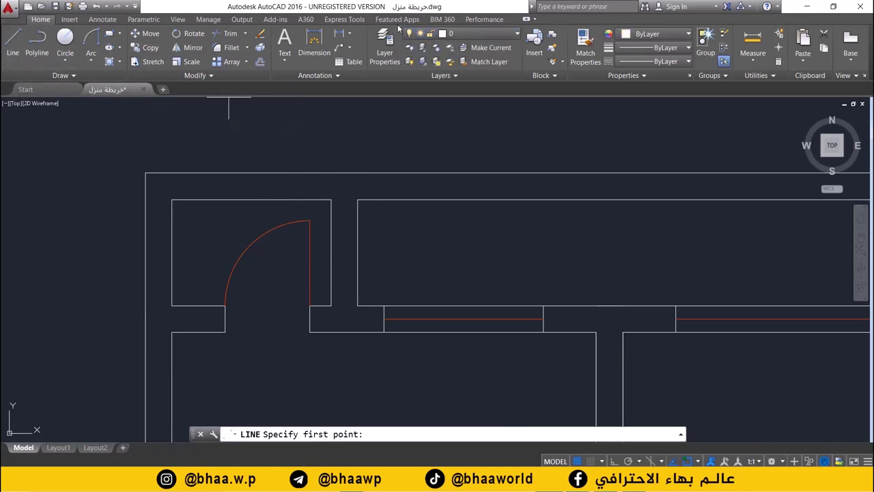
left_click(330, 200)
left_click(357, 200)
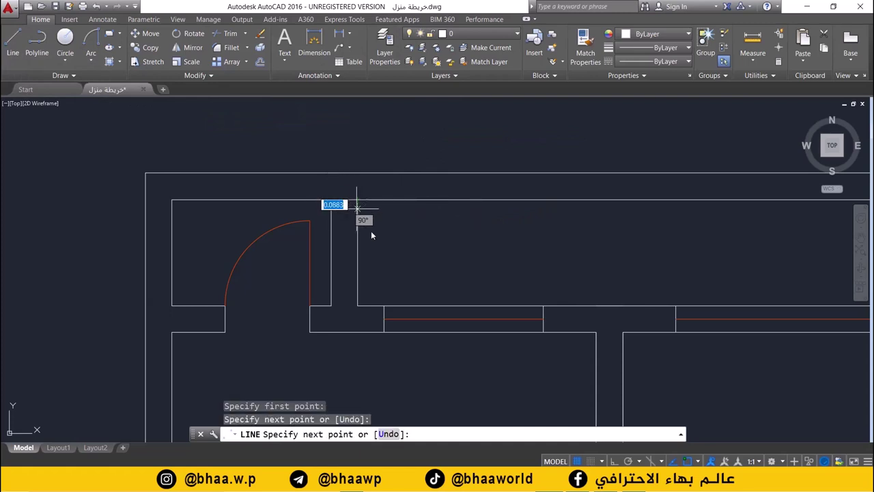
key("Return")
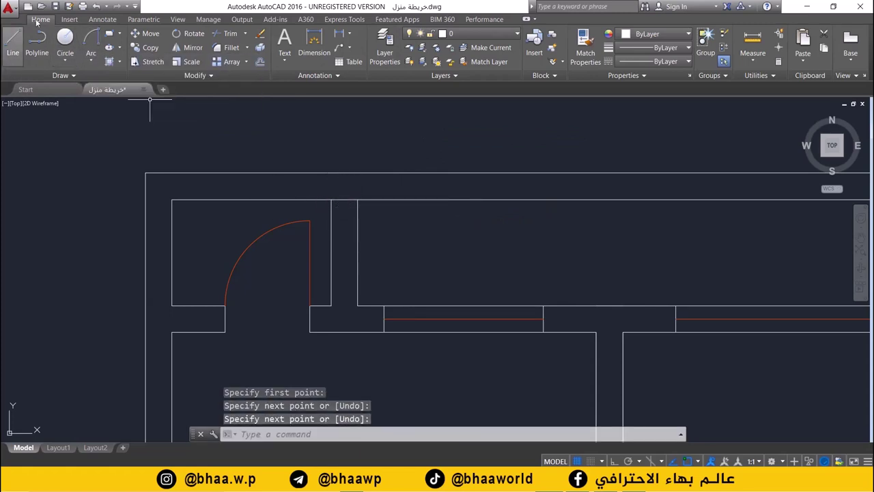
left_click(259, 62)
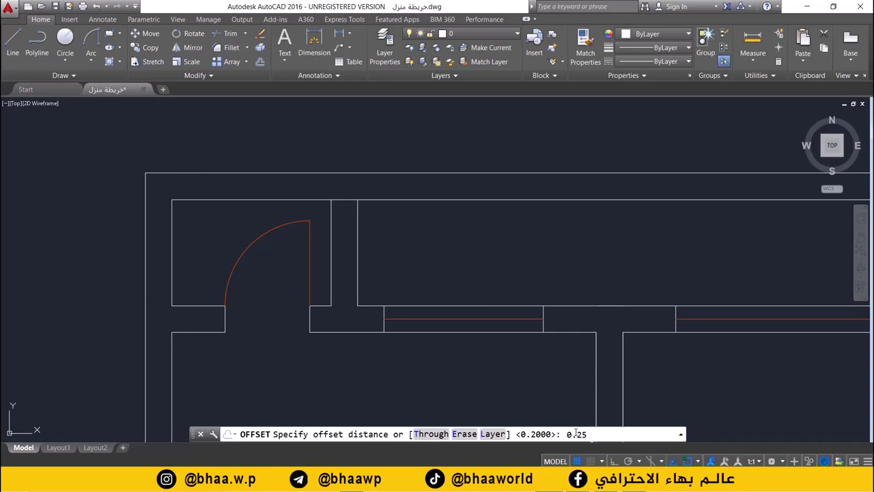
Step: Offset the short line across the top wall opening 0.25 below, undoing a misplaced copy
key("Return")
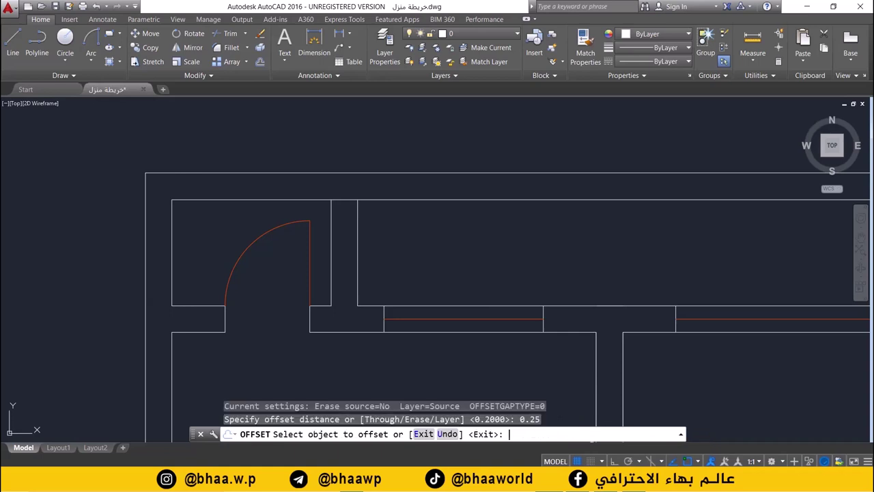
left_click(347, 200)
left_click(344, 227)
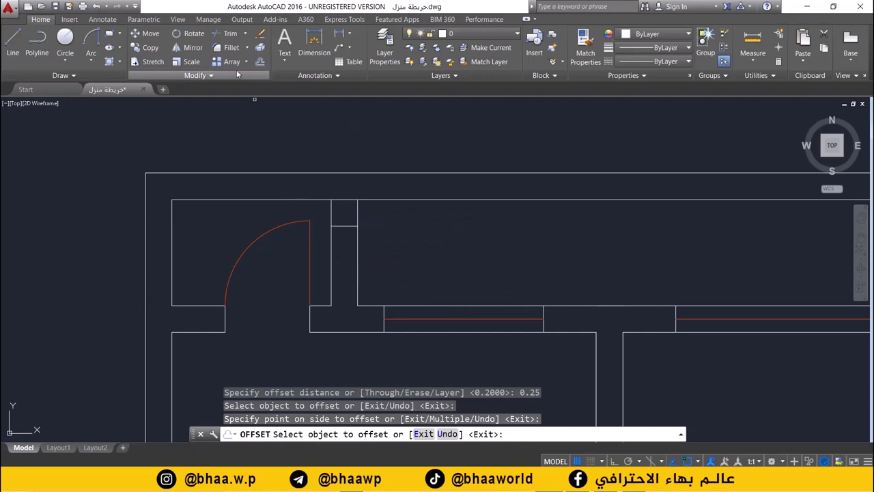
left_click(260, 61)
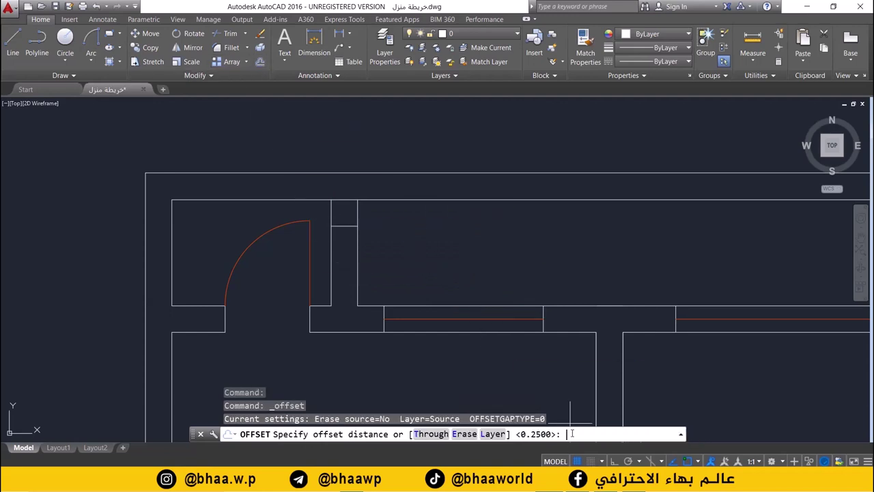
type("0.25")
key("Return")
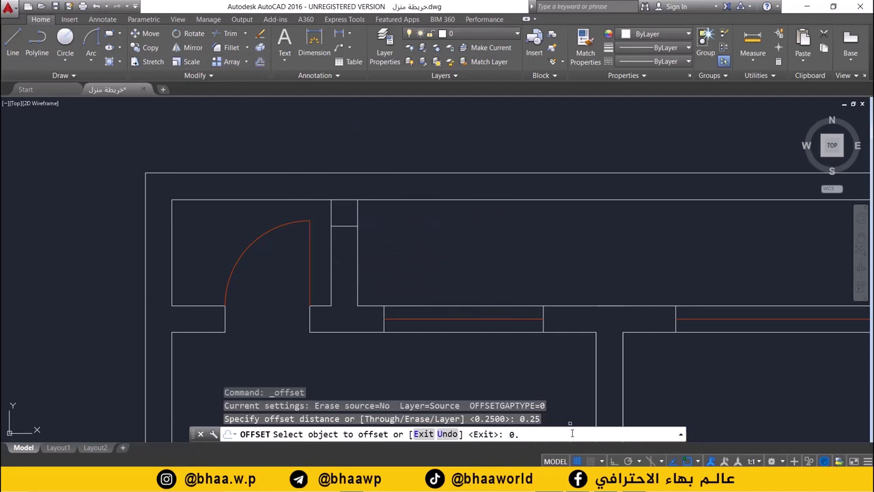
key("Return")
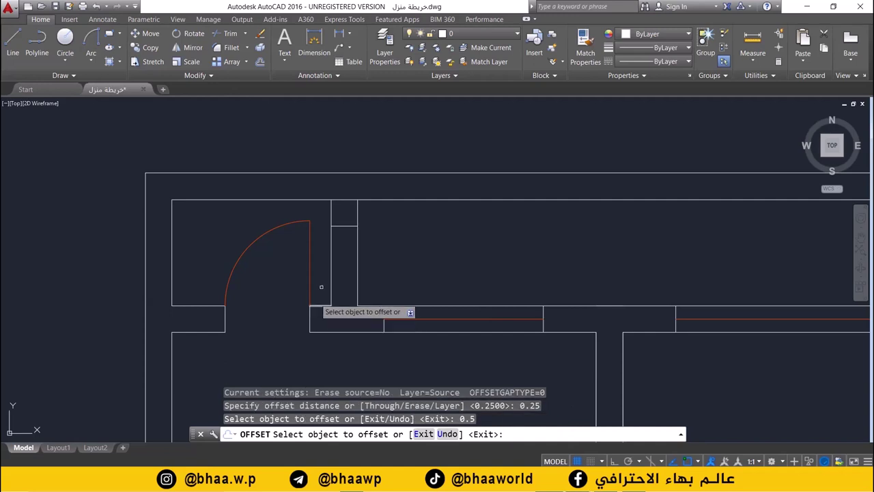
left_click(349, 226)
left_click(355, 285)
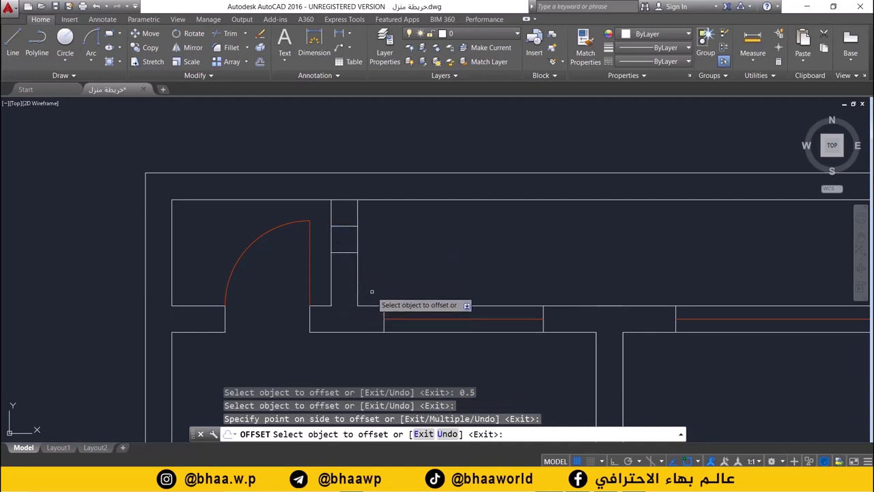
key("ctrl+z")
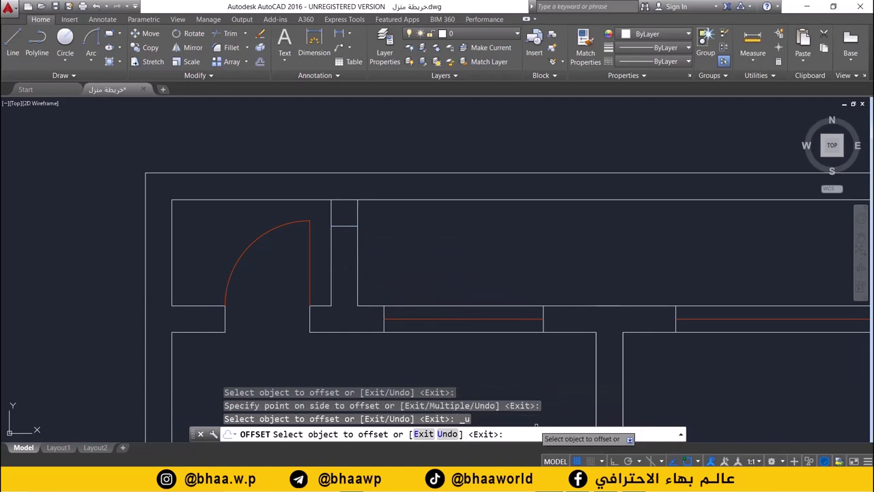
Step: Offset the opening line 0.5 below to complete that window's parallel lines
left_click(260, 61)
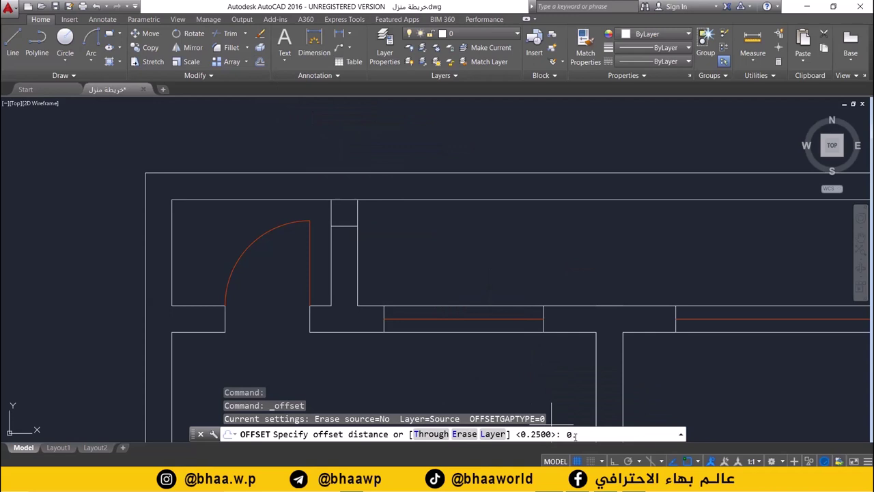
key("Return")
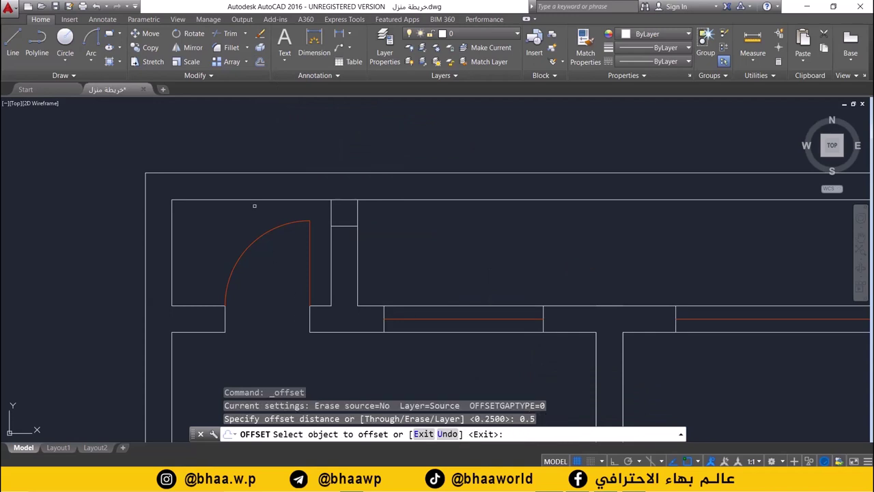
left_click(346, 228)
left_click(344, 226)
left_click(352, 256)
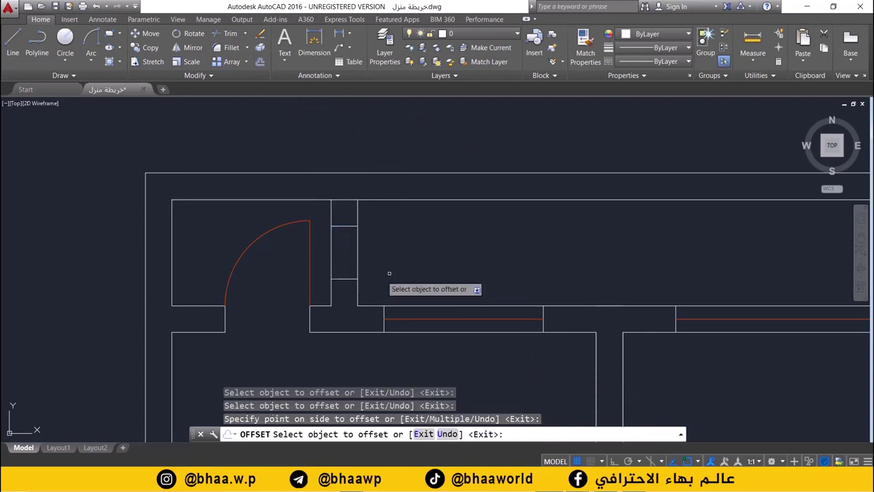
key("Escape")
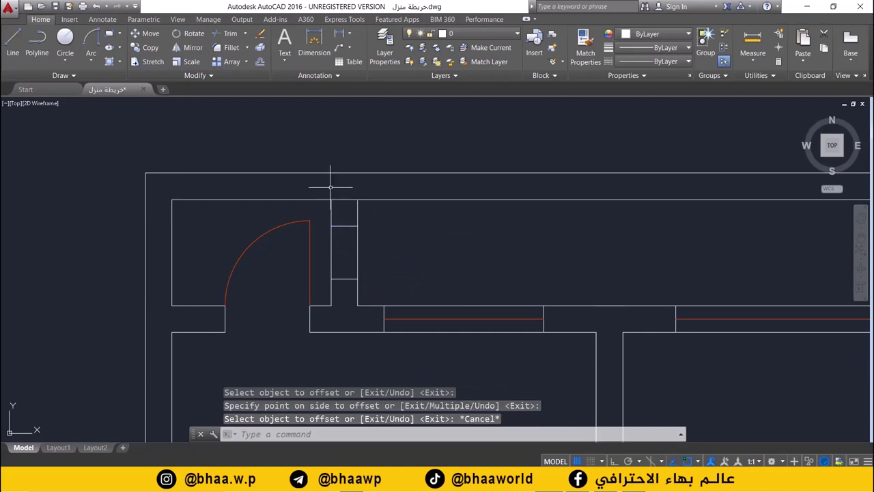
middle_click_drag(369, 250, 360, 248)
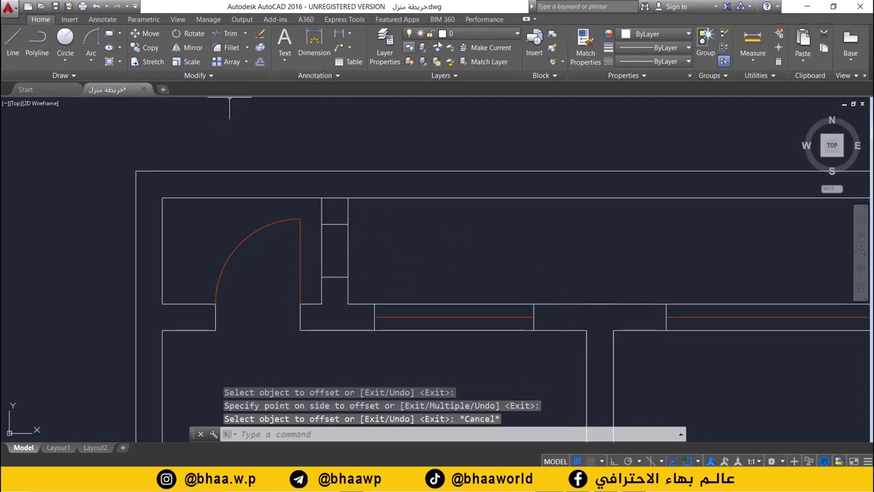
Step: Make the door layer current and draw a red vertical line down the wall opening
left_click(478, 34)
left_click(464, 59)
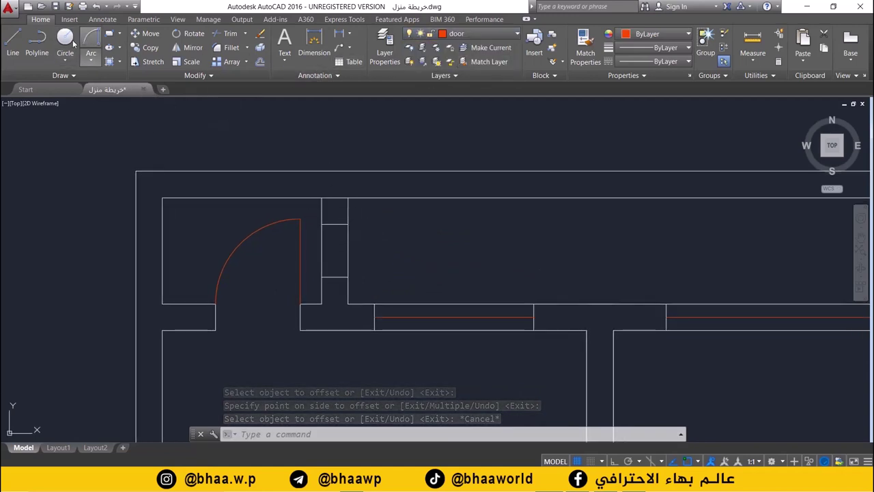
left_click(13, 43)
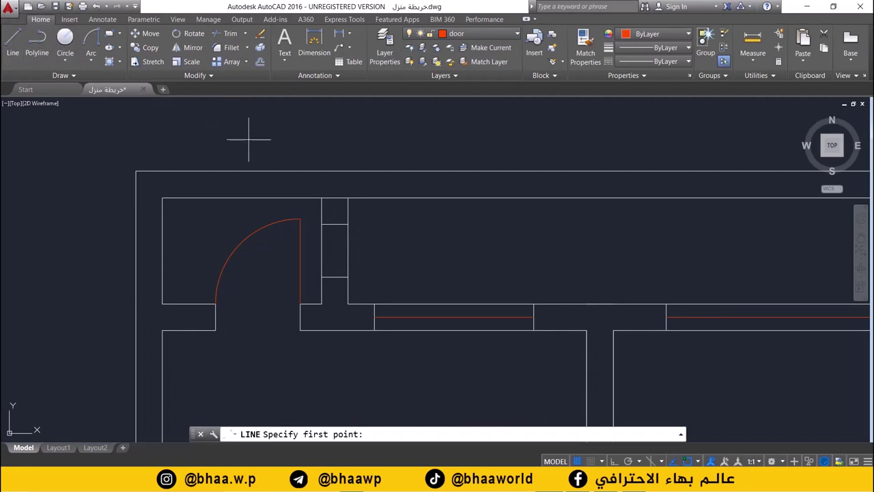
left_click(334, 224)
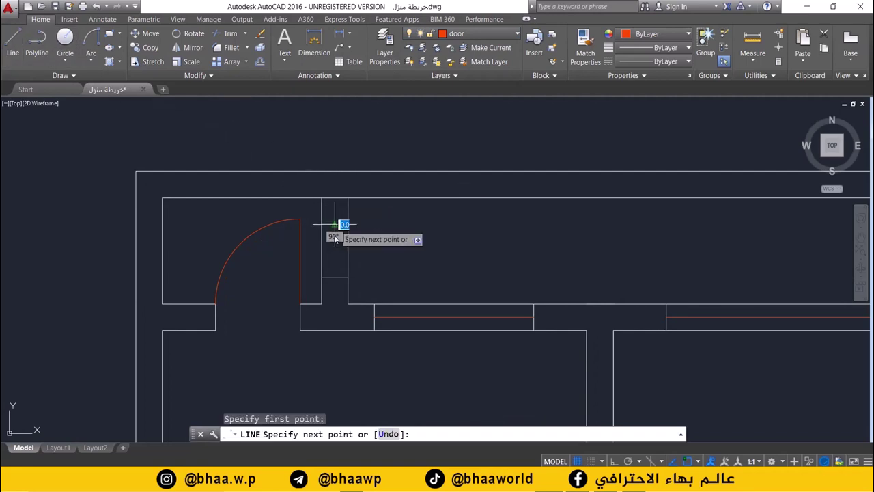
left_click(335, 277)
key("Return")
scroll(413, 224, "down", 2)
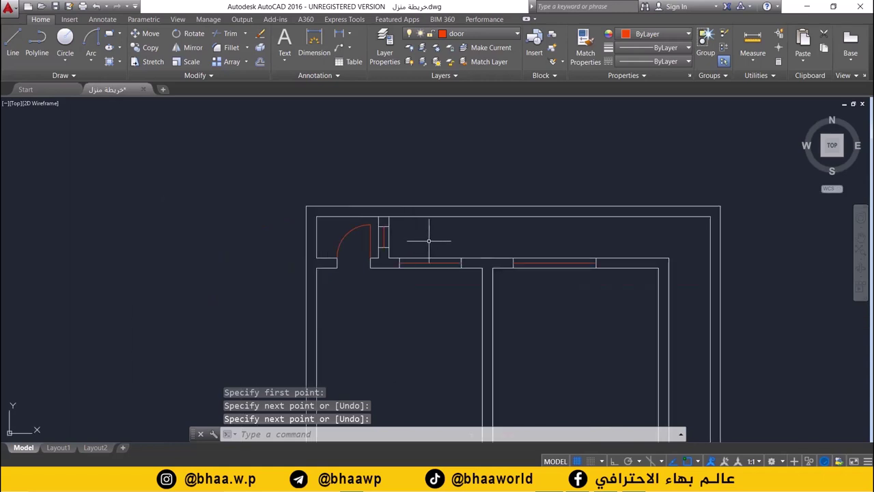
scroll(346, 248, "up", 1)
scroll(474, 295, "up", 3)
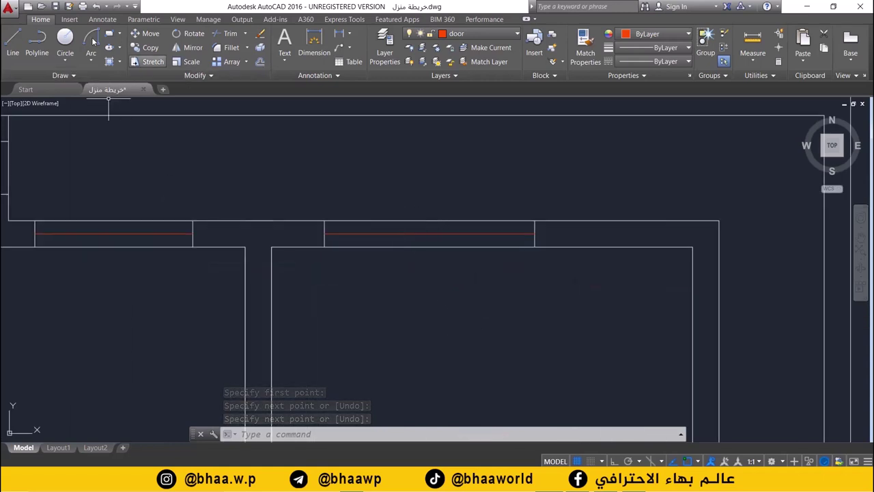
Step: Offset the red window lines 0.05 to form three parallel lines in this opening
left_click(259, 62)
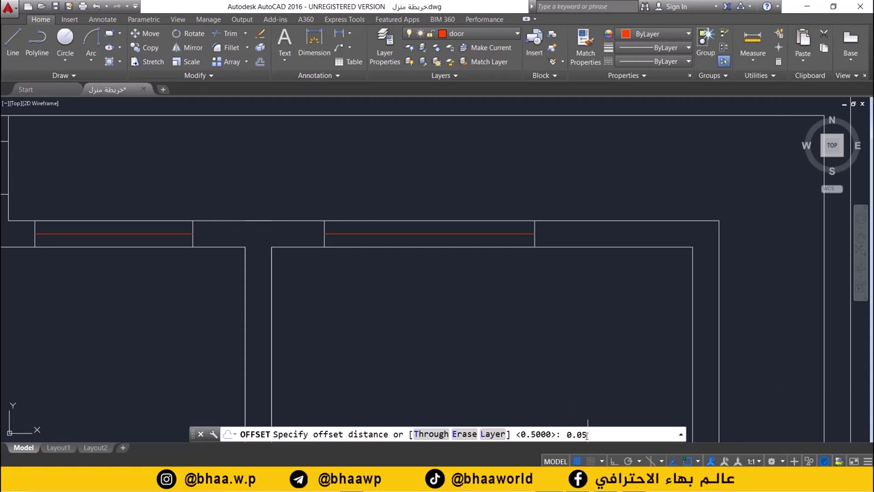
key("Return")
scroll(335, 243, "down", 3)
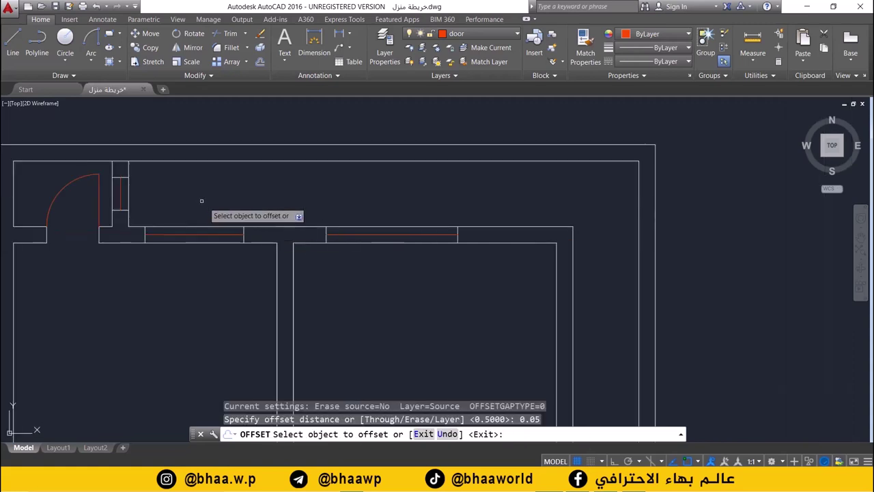
scroll(294, 258, "up", 4)
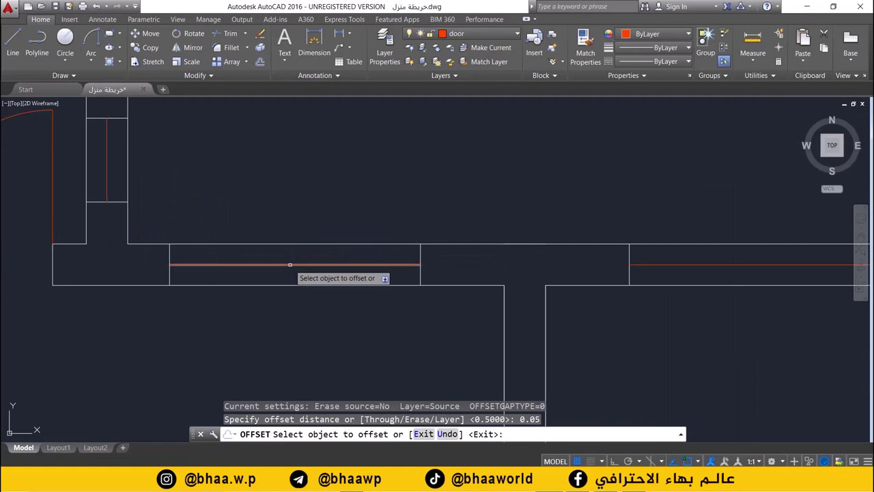
left_click(292, 258)
left_click(292, 265)
left_click(342, 259)
left_click(352, 273)
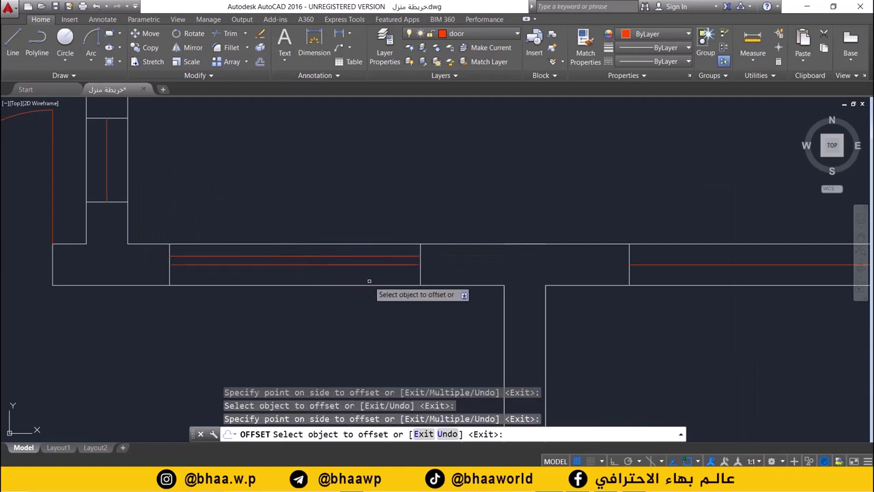
left_click(336, 264)
left_click(336, 273)
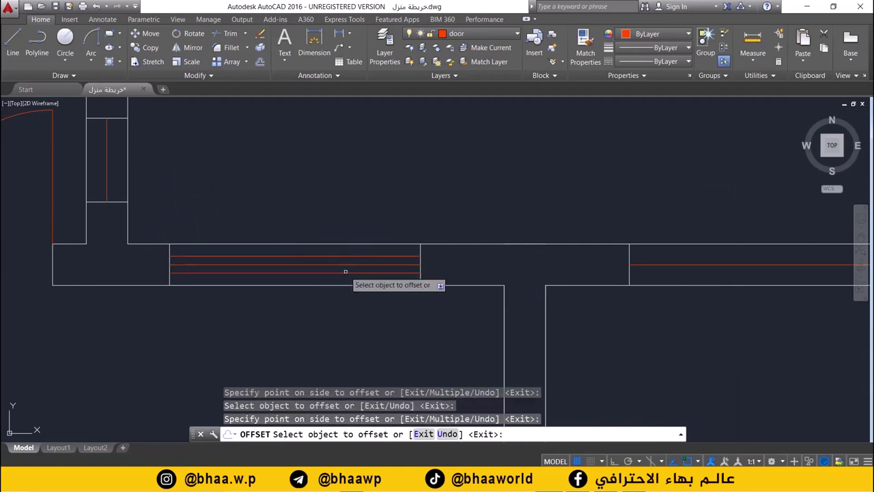
Step: Add a parallel red copy of the window line in the next opening
middle_click_drag(684, 261, 374, 282)
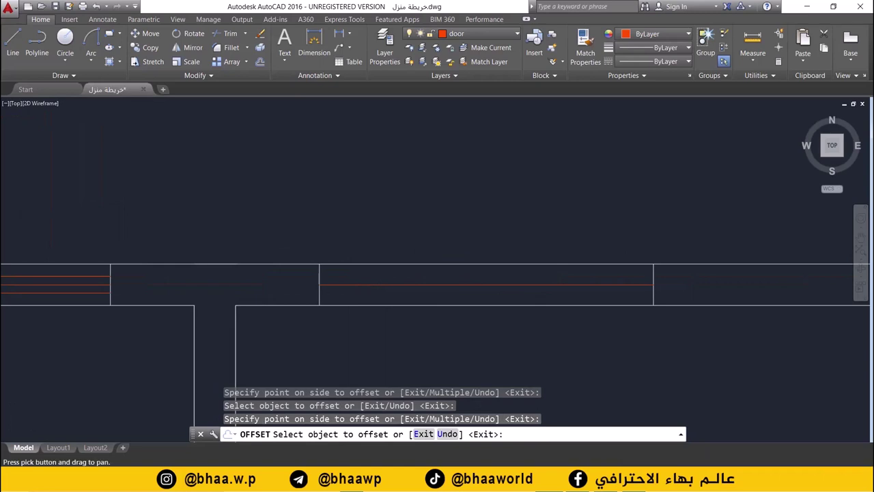
left_click(450, 284)
left_click(450, 293)
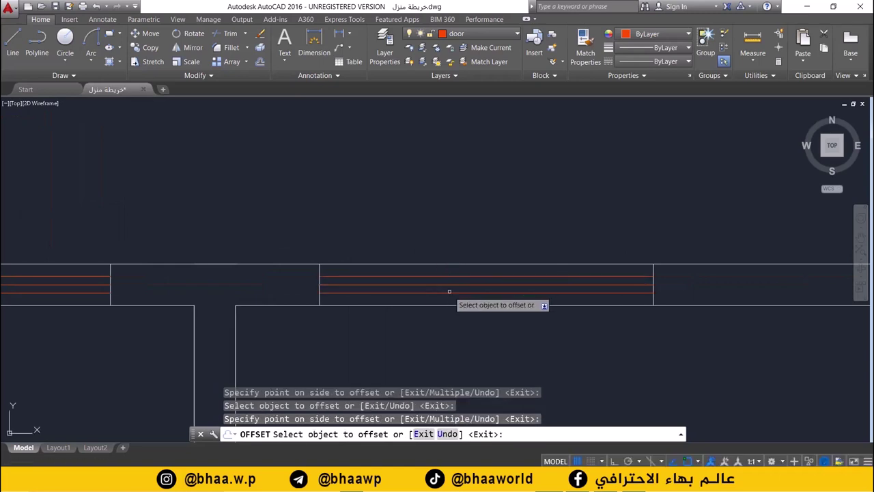
scroll(446, 304, "down", 2)
Step: Give the small vertical window beside the closet two parallel copies of its red line
mouse_move(447, 304)
middle_mouse_down()
mouse_move(170, 232)
mouse_move(118, 205)
middle_mouse_up()
scroll(263, 304, "up", 2)
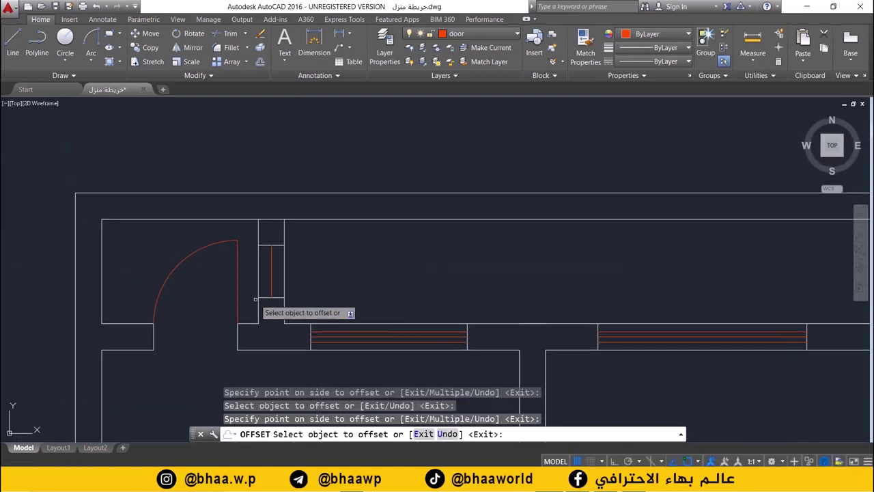
scroll(277, 262, "up", 1)
left_click(275, 258)
left_click(280, 258)
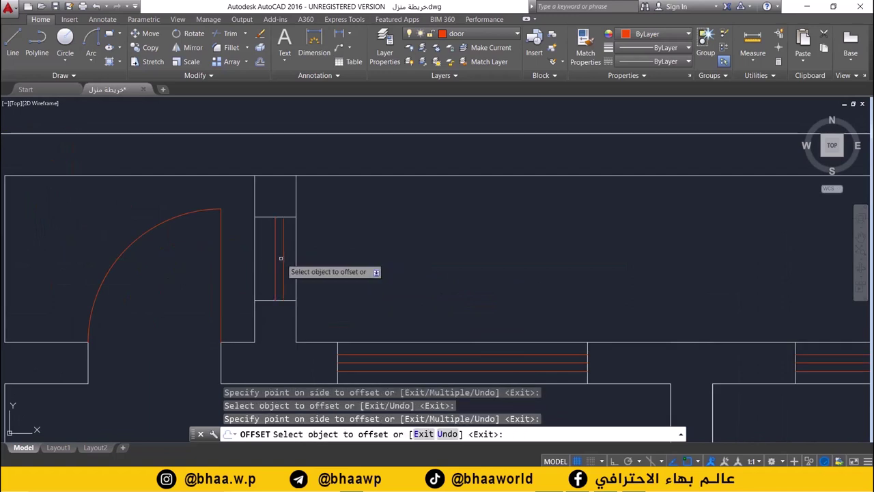
left_click(276, 258)
left_click(271, 261)
scroll(341, 297, "down", 1)
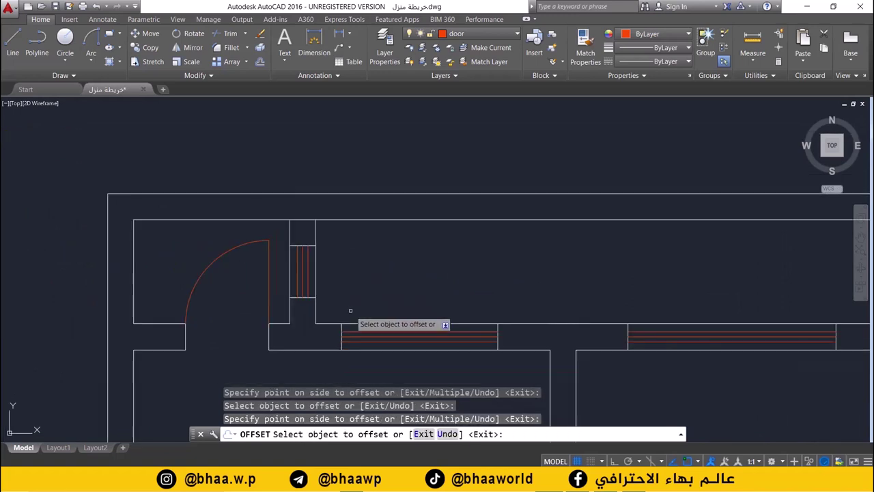
middle_click_drag(354, 317, 338, 240)
scroll(505, 297, "down", 4)
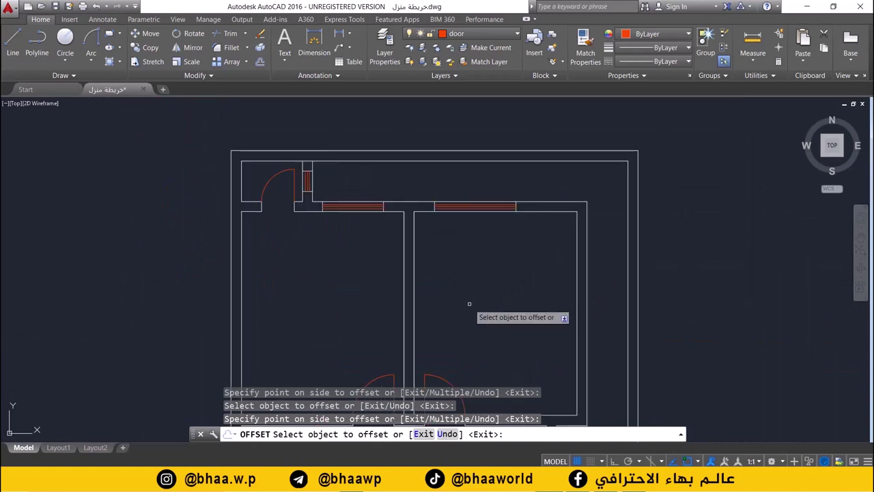
middle_click_drag(469, 307, 438, 259)
scroll(478, 307, "up", 6)
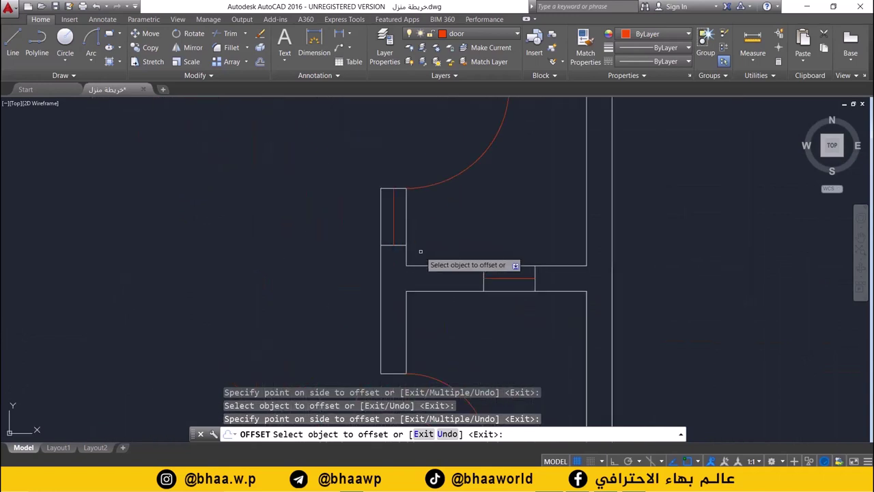
scroll(426, 256, "down", 3)
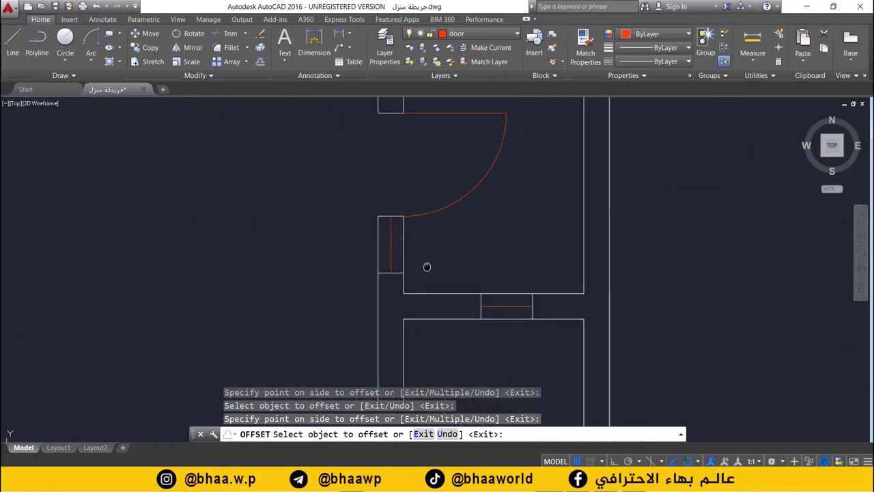
Step: Draw a red line across the wall from the corner to the door jamb
left_click(12, 42)
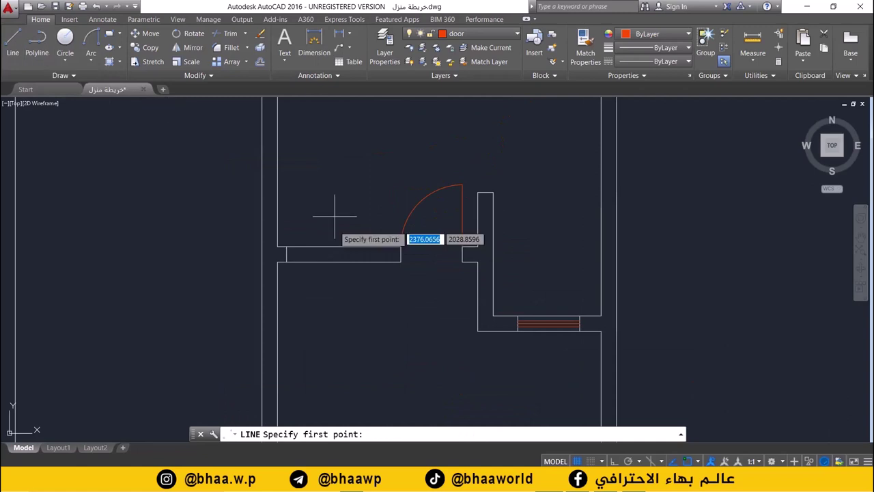
left_click(286, 254)
left_click(401, 254)
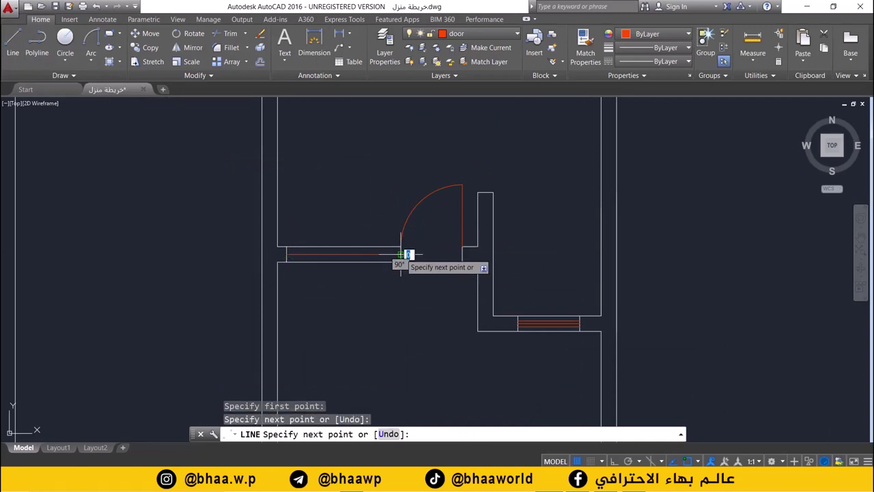
key("Return")
Step: Offset the new red lines 0.05 to build the window's parallel lines
left_click(260, 61)
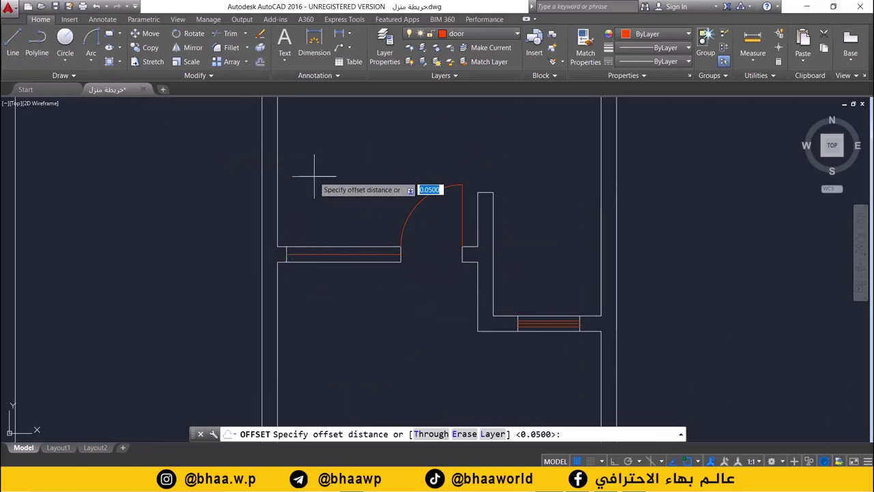
key("Return")
scroll(324, 253, "up", 2)
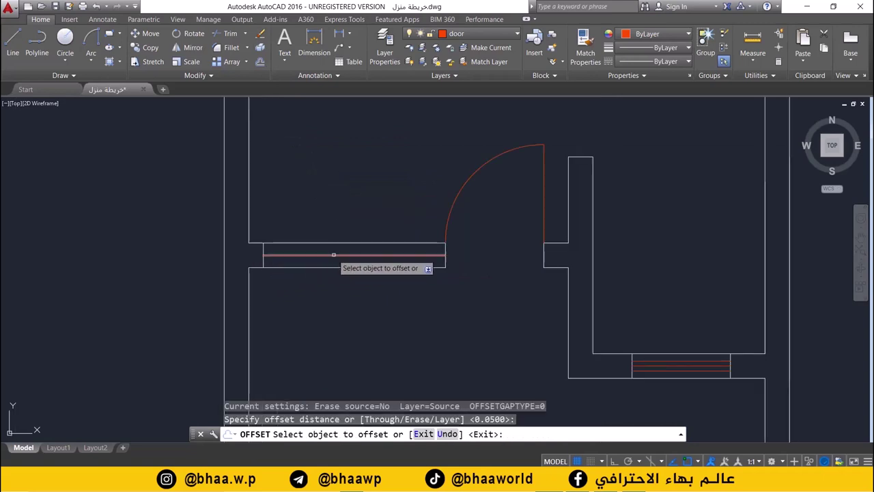
left_click(324, 255)
left_click(328, 243)
left_click(334, 255)
left_click(335, 258)
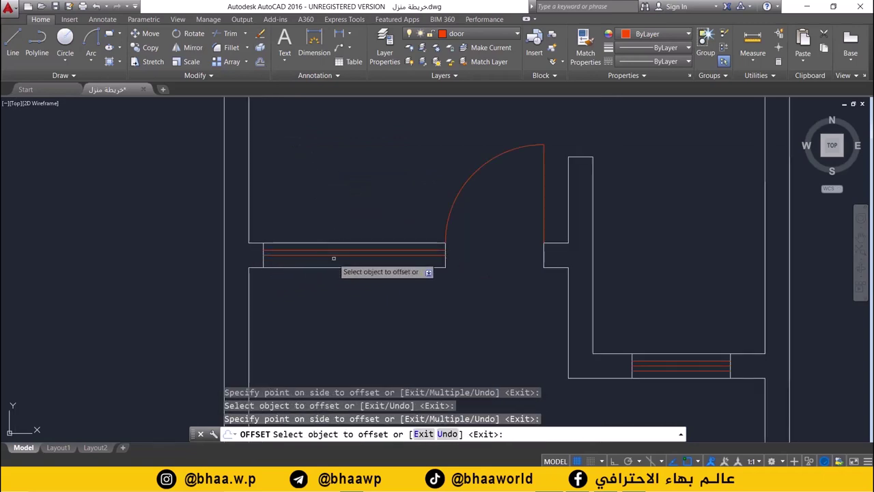
left_click(357, 253)
left_click(357, 262)
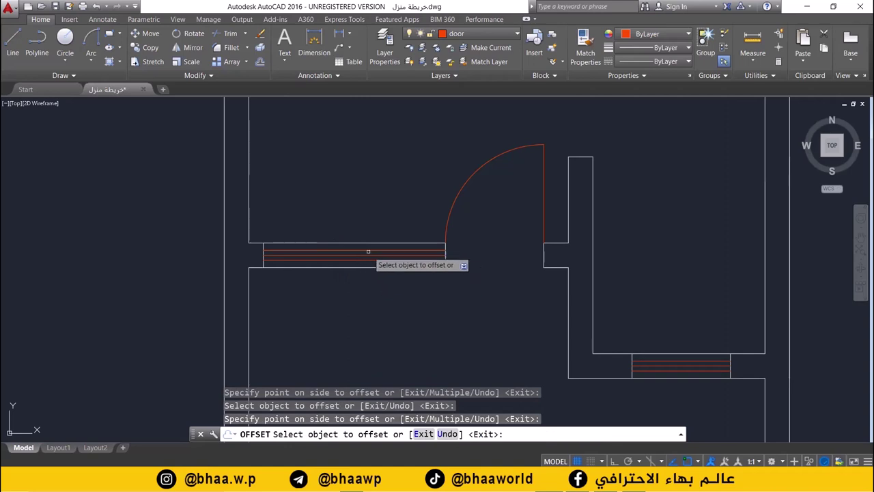
scroll(356, 262, "down", 2)
key("Escape")
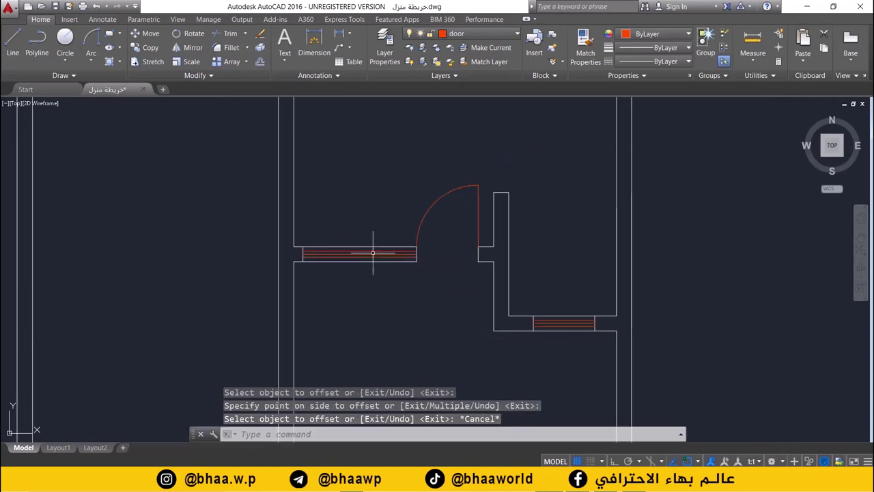
Step: Delete the extra vertical line from the small window and zoom back out to the whole plan
scroll(372, 253, "down", 3)
scroll(361, 273, "down", 2)
scroll(344, 177, "up", 5)
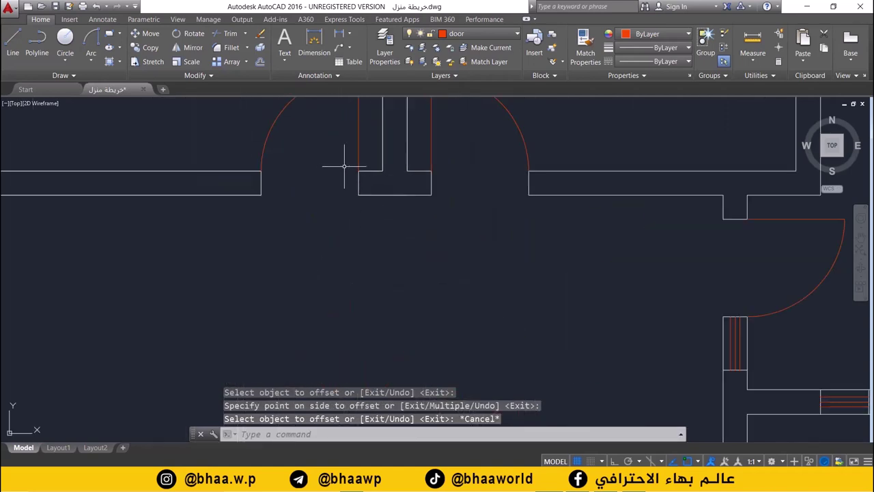
scroll(345, 290, "down", 2)
scroll(492, 293, "up", 3)
scroll(503, 289, "up", 1)
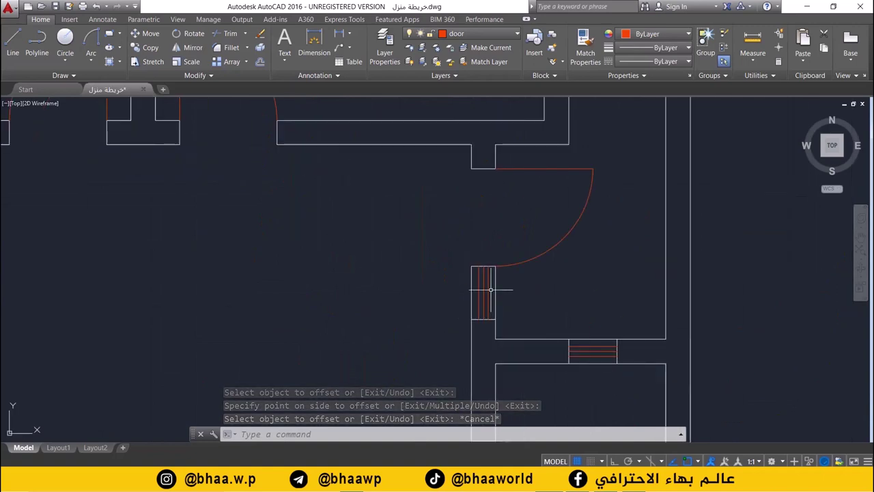
scroll(491, 290, "up", 2)
left_click(478, 280)
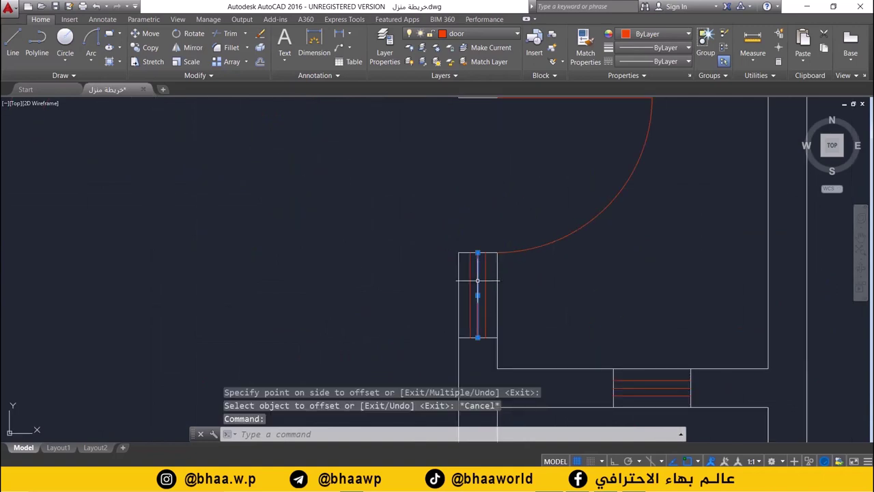
key("Delete")
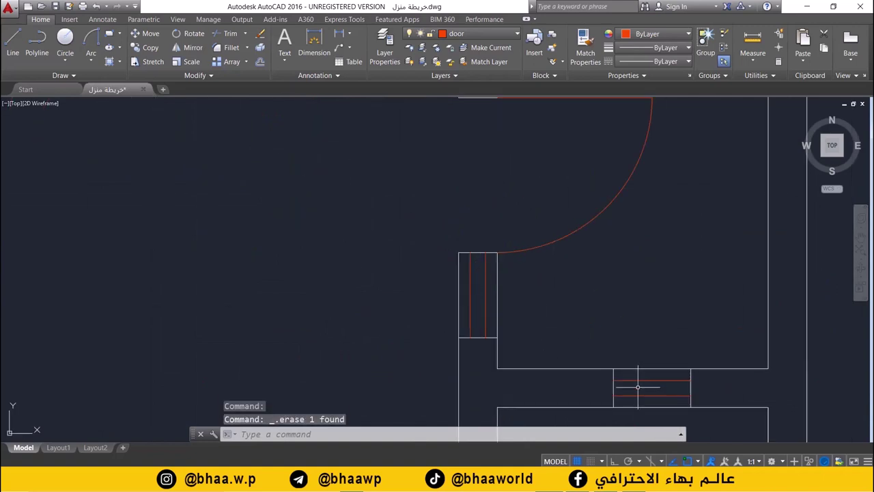
scroll(510, 309, "down", 5)
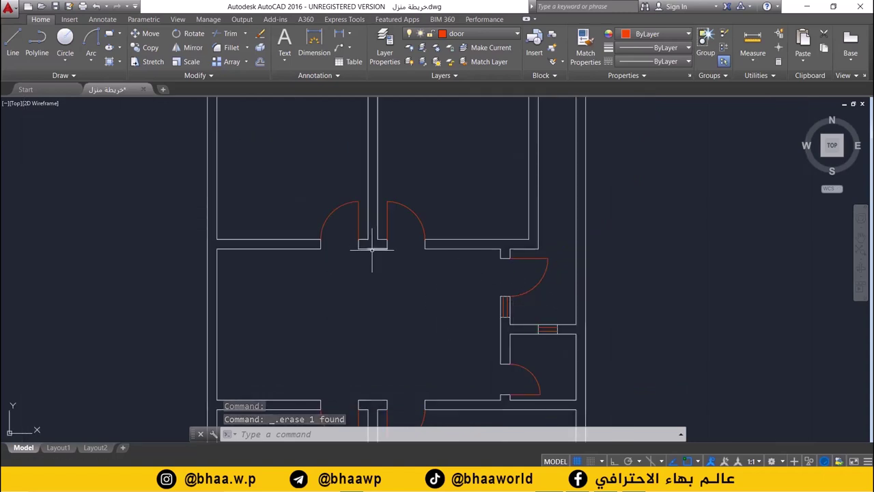
scroll(372, 249, "down", 5)
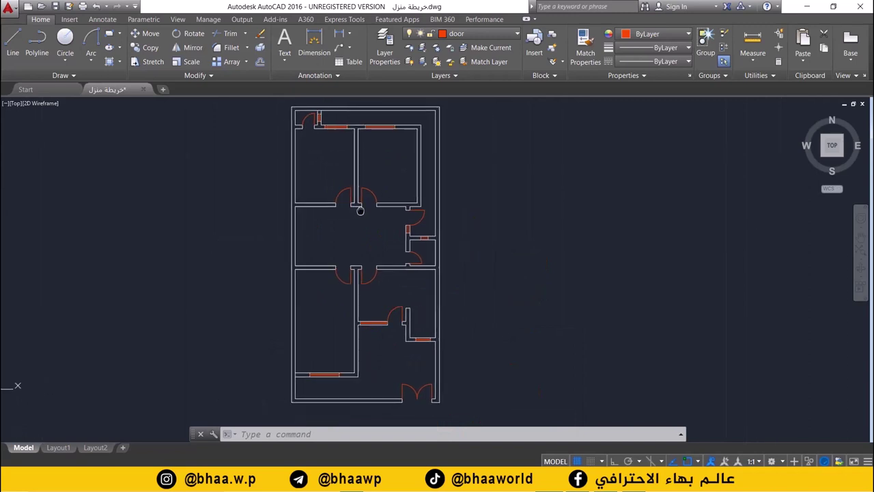
middle_click_drag(360, 211, 365, 217)
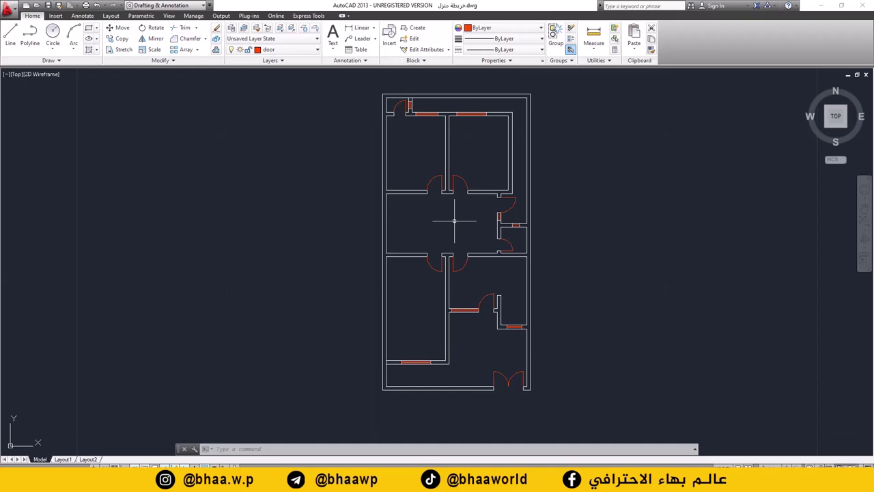
Step: Zoom into the lower rooms, pick Chamfer from the Fillet/Chamfer dropdown, and choose its Distance option
scroll(471, 361, "up", 5)
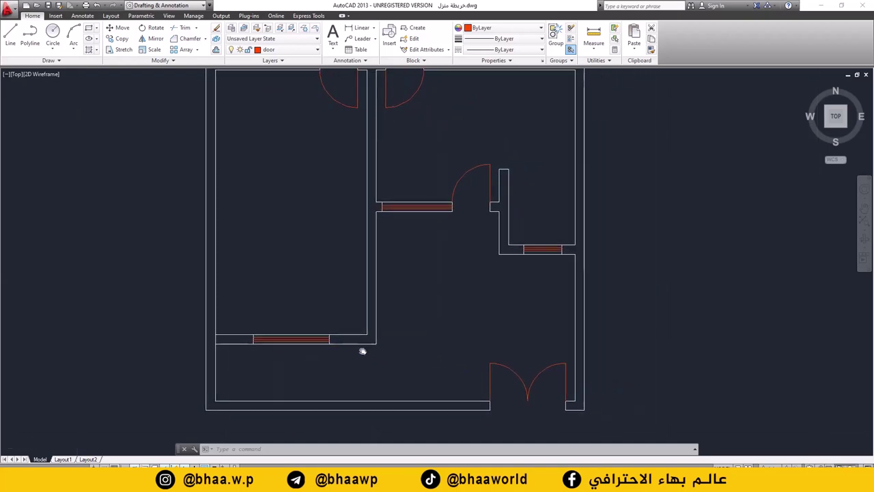
scroll(363, 351, "up", 2)
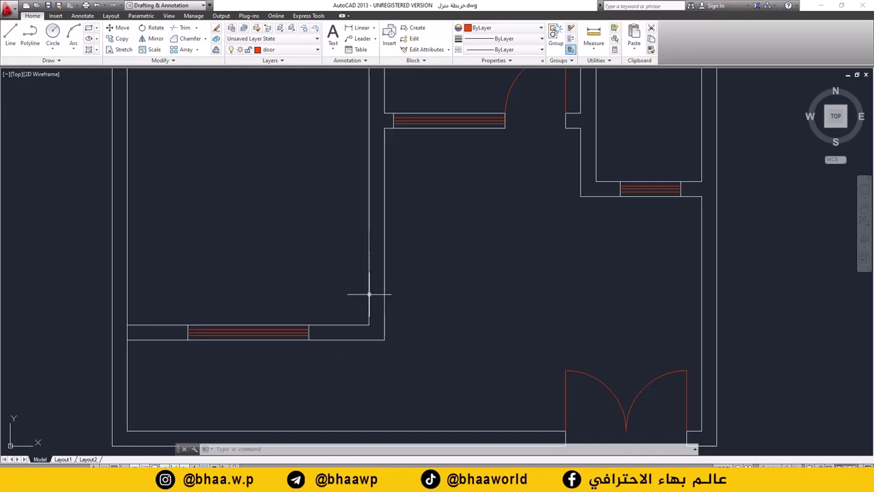
left_click(205, 38)
left_click(198, 70)
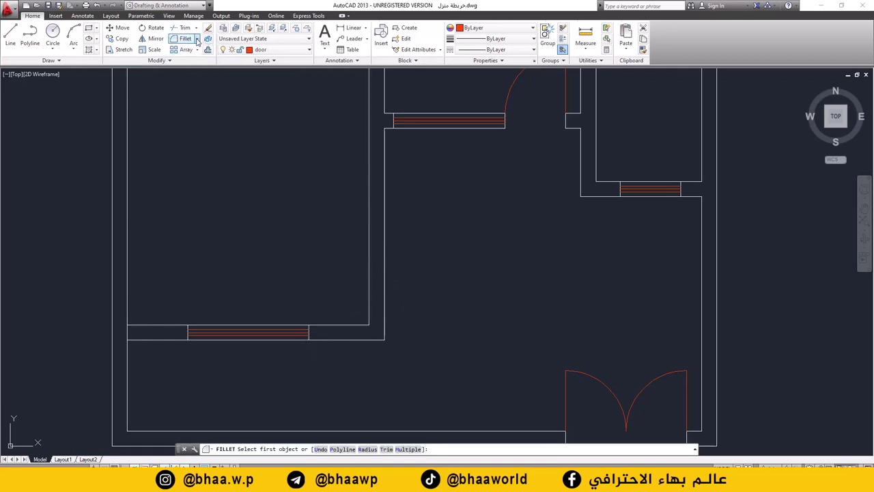
left_click(196, 39)
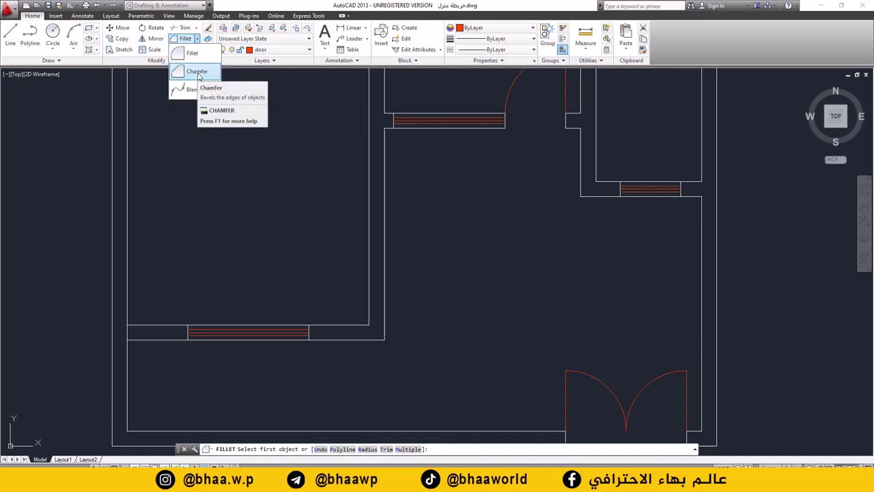
left_click(197, 72)
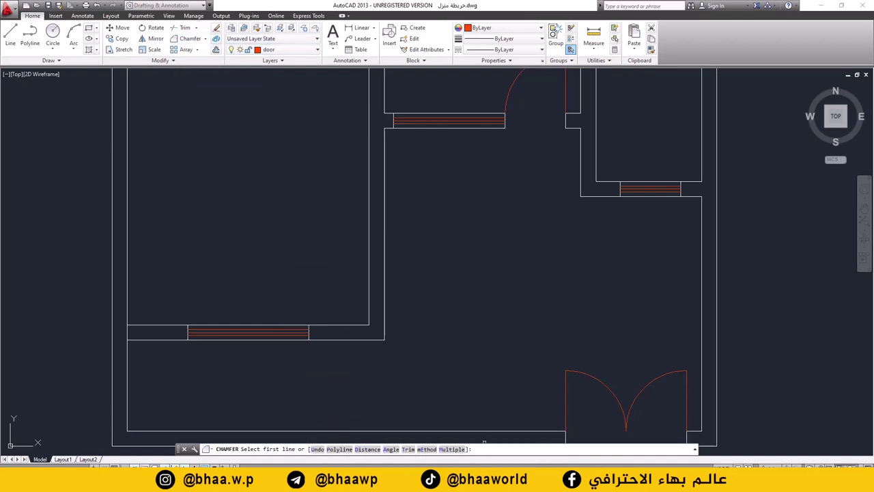
left_click(368, 452)
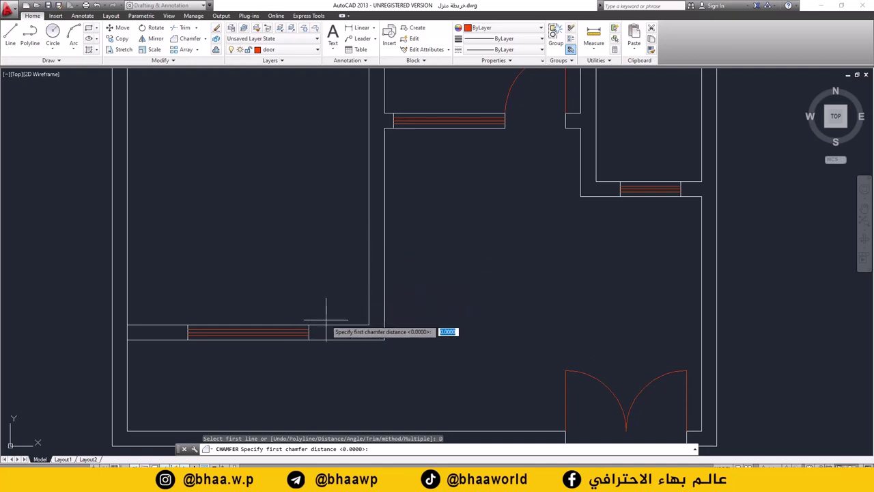
Step: Chamfer the left room's inner wall corner with both distances set to 0.75
left_click(180, 41)
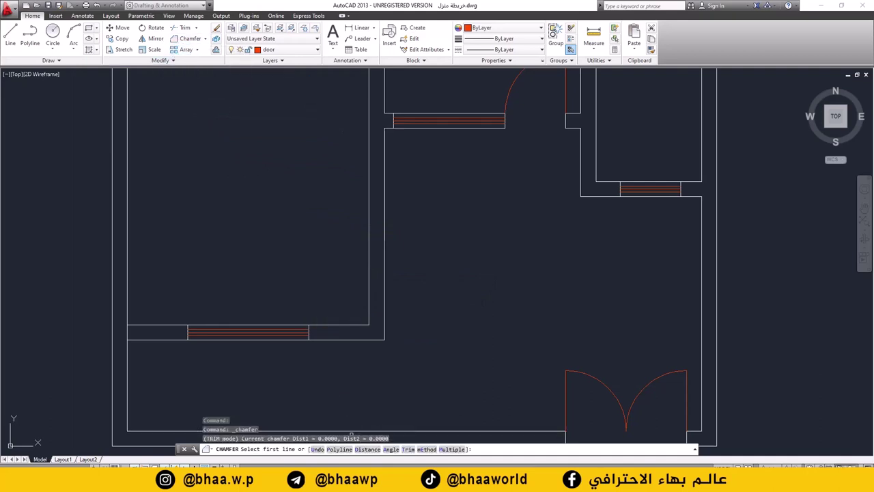
left_click(367, 449)
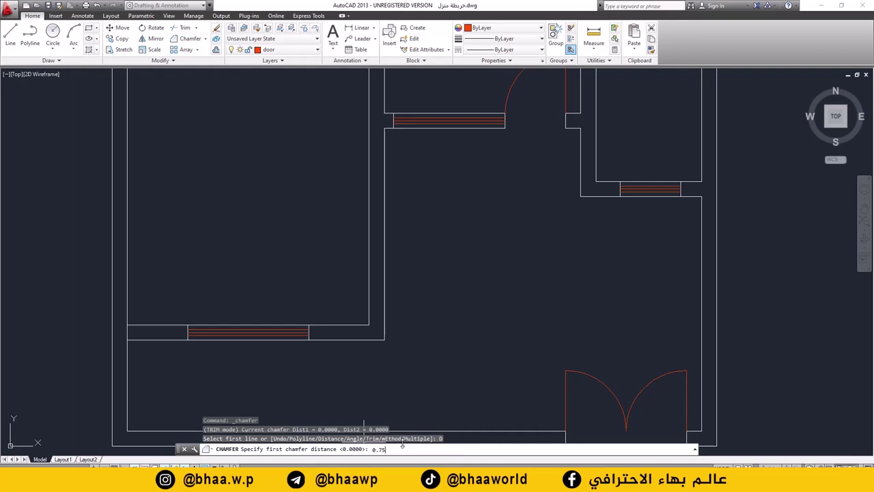
key("Return")
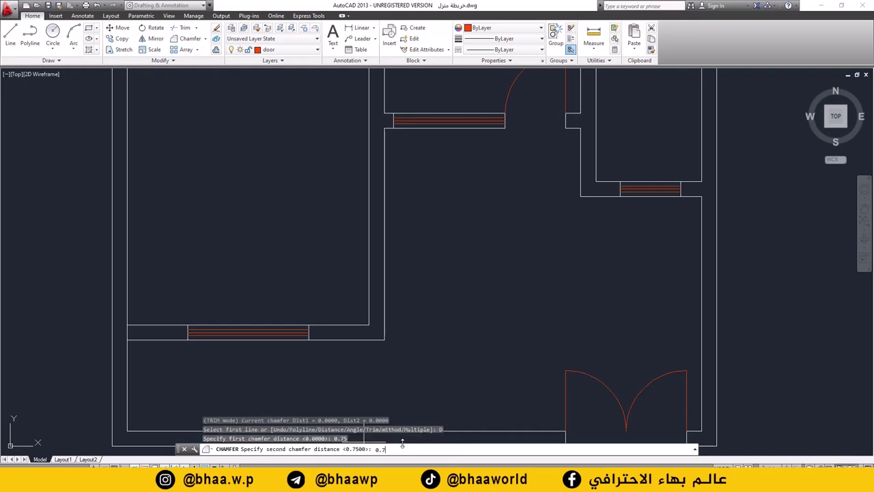
type("0.75")
key("Return")
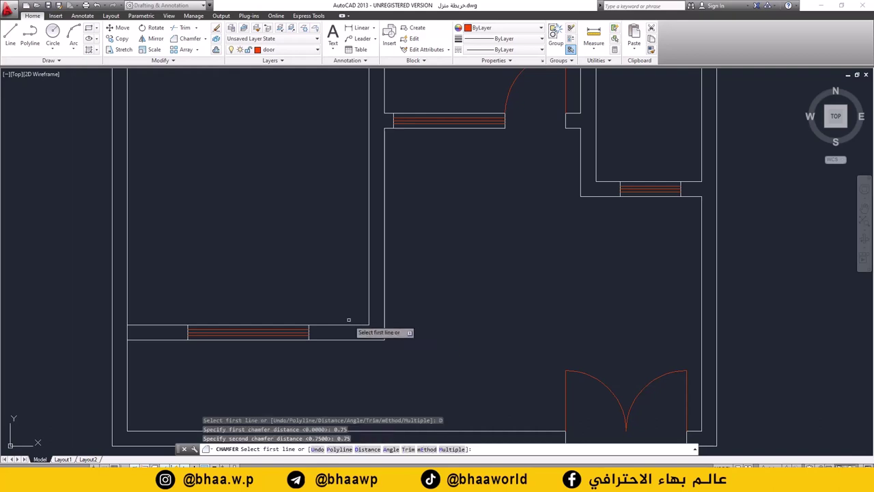
left_click(369, 283)
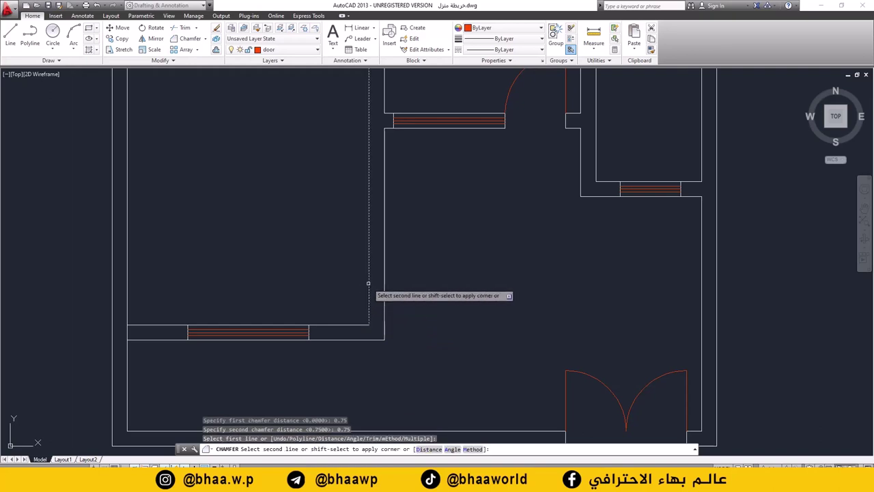
left_click(342, 325)
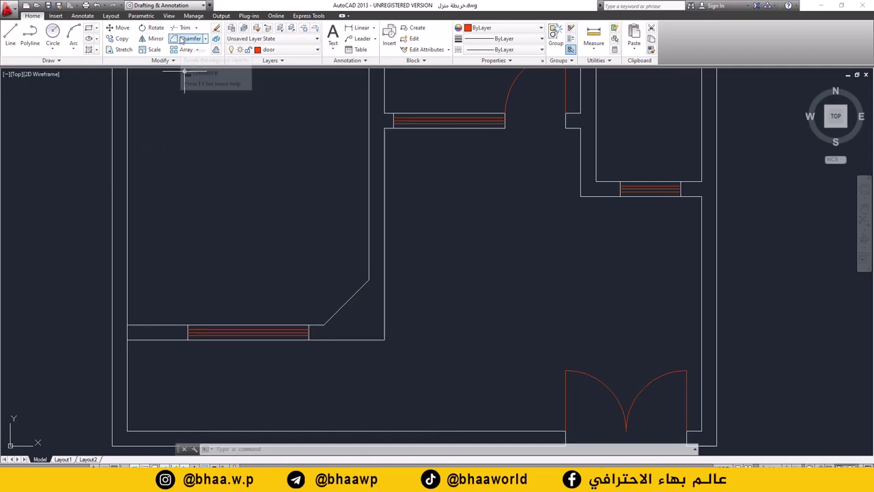
Step: Offset the chamfered inner wall polyline 0.25 outward to form the outer diagonal face
left_click(216, 50)
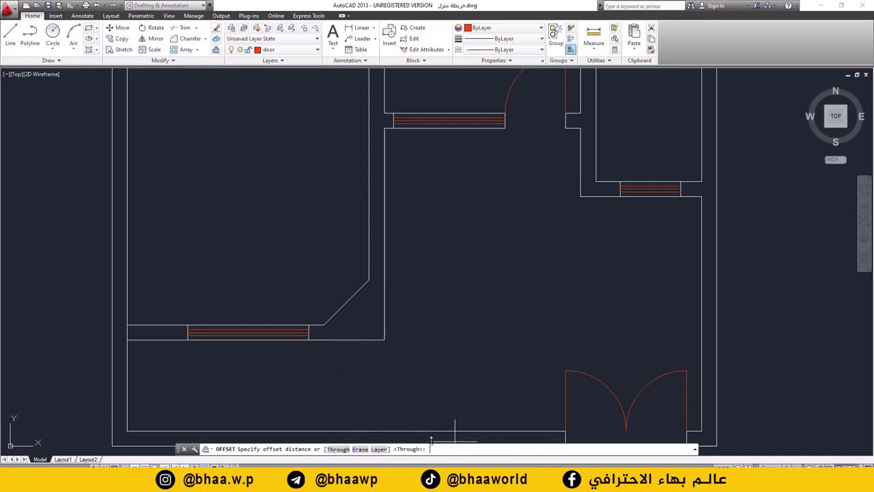
type("0.25")
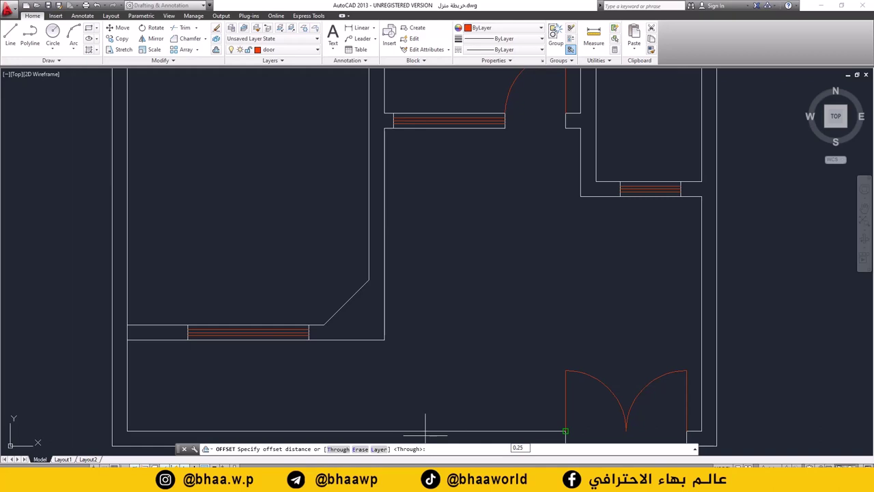
key("Return")
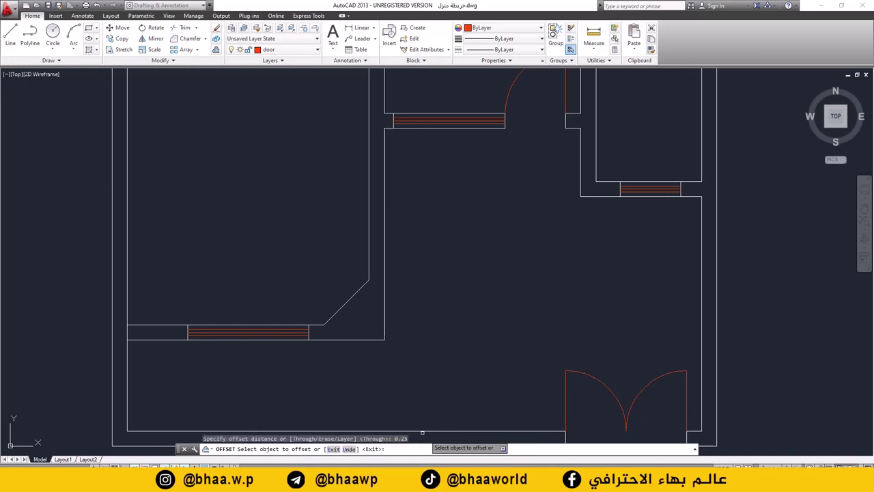
left_click(349, 300)
left_click(353, 311)
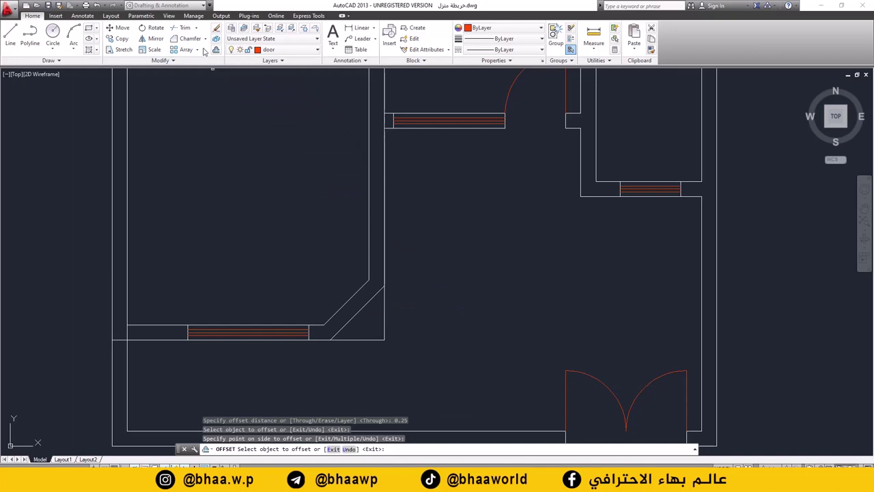
left_click(183, 27)
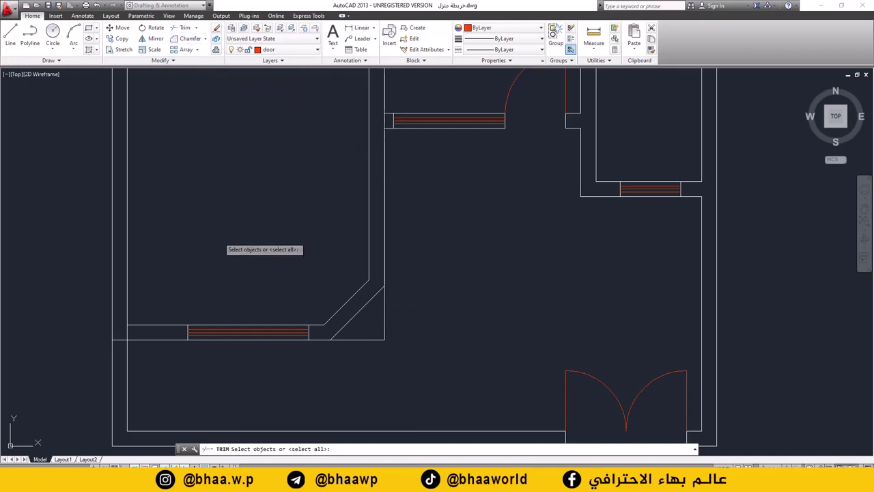
Step: Trim the leftover wall line pieces around the bevelled corner
key("Return")
left_click(115, 340)
left_click(118, 341)
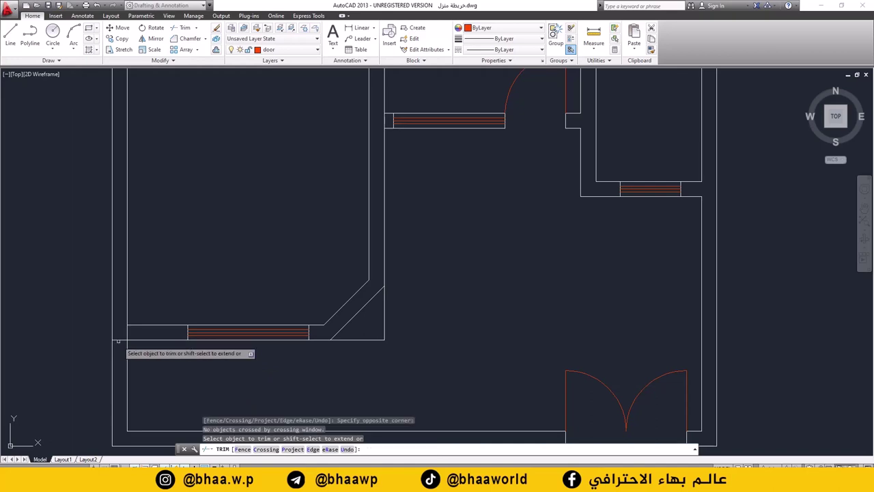
left_click(117, 341)
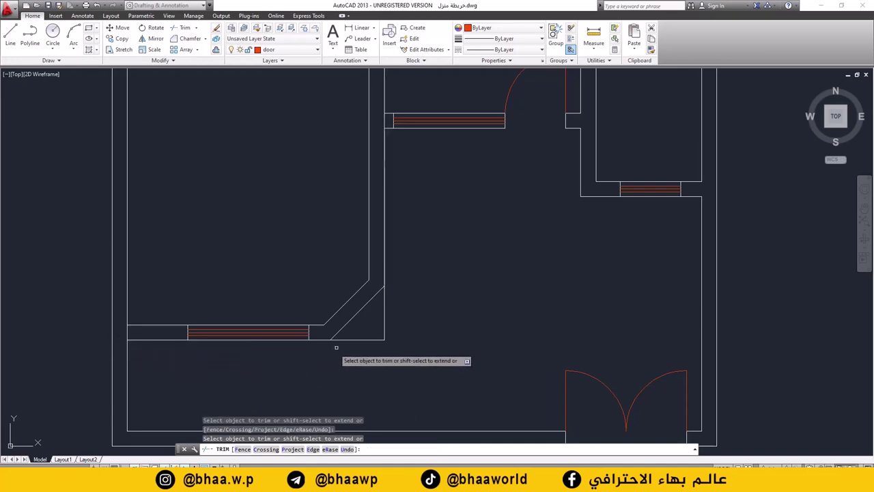
left_click(356, 339)
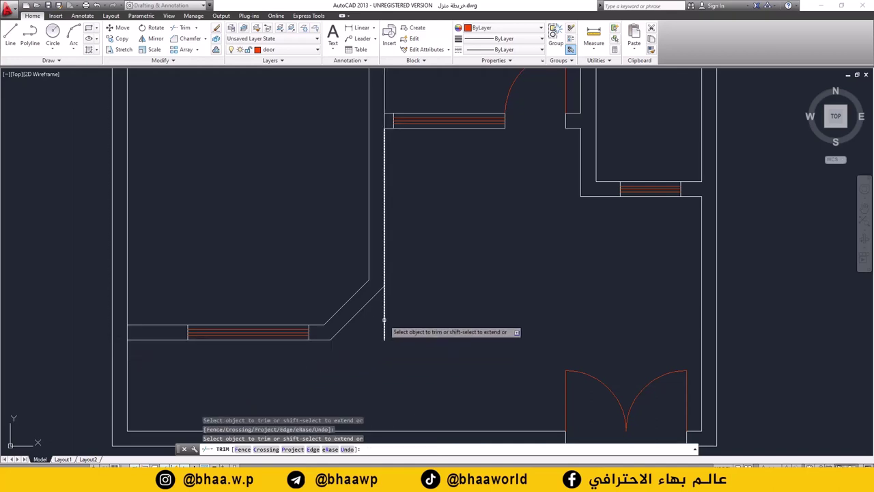
left_click(385, 332)
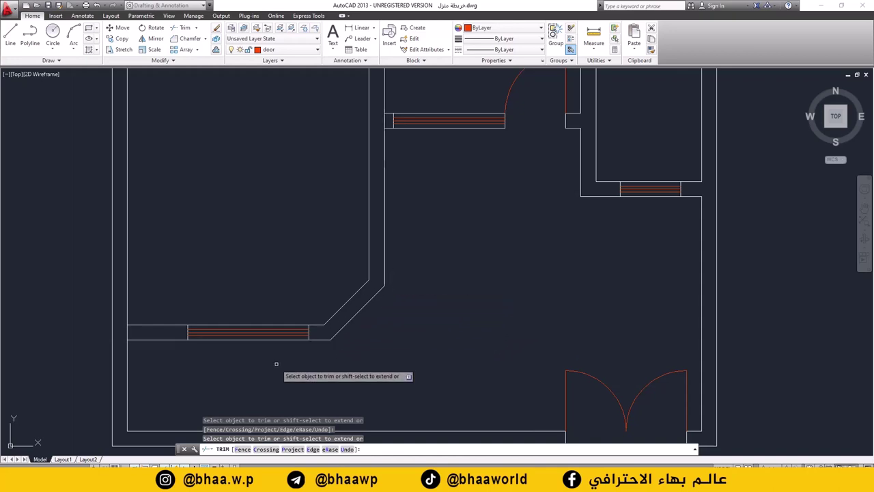
key("ctrl+z")
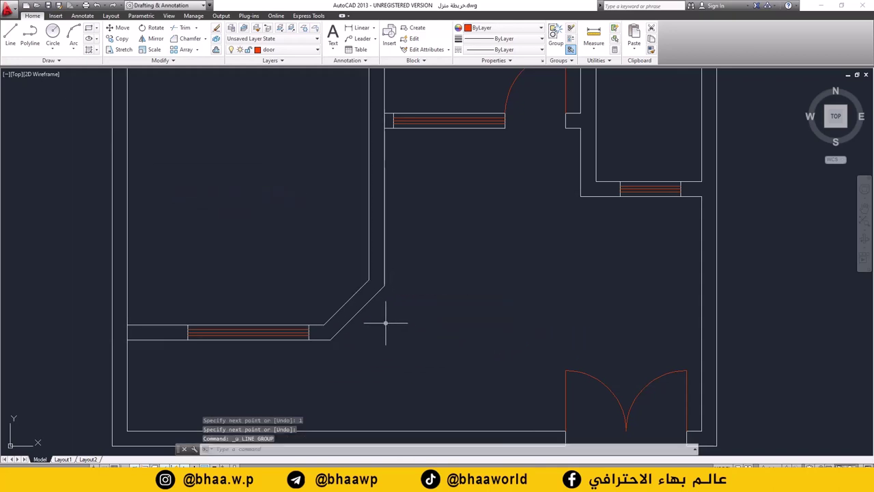
Step: On the door layer, draw a 1-unit red door leaf from the corner and rotate it 45°
left_click(316, 51)
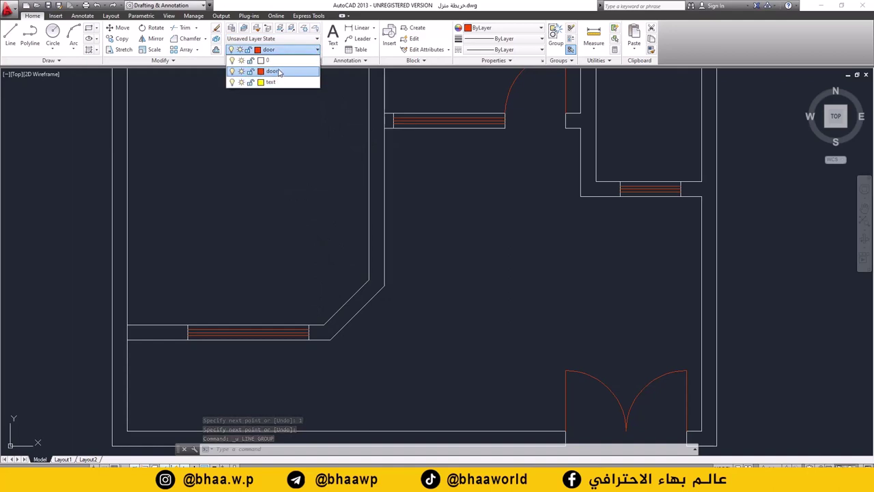
left_click(272, 72)
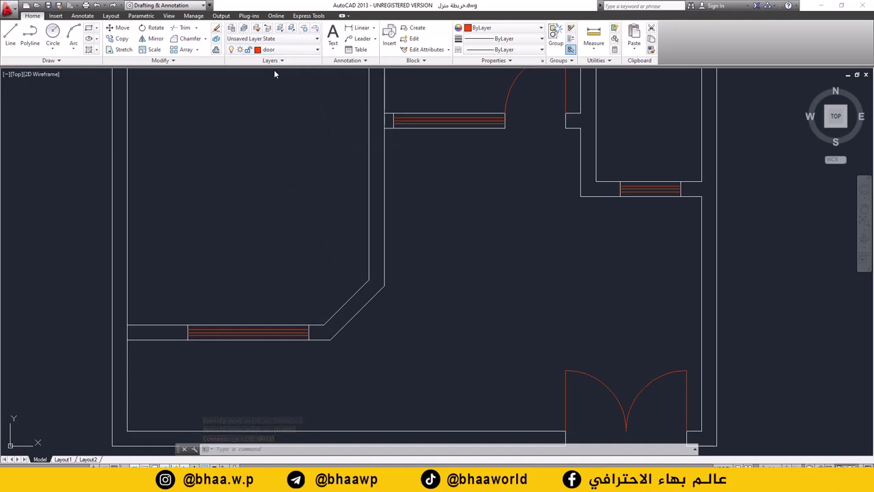
left_click(10, 36)
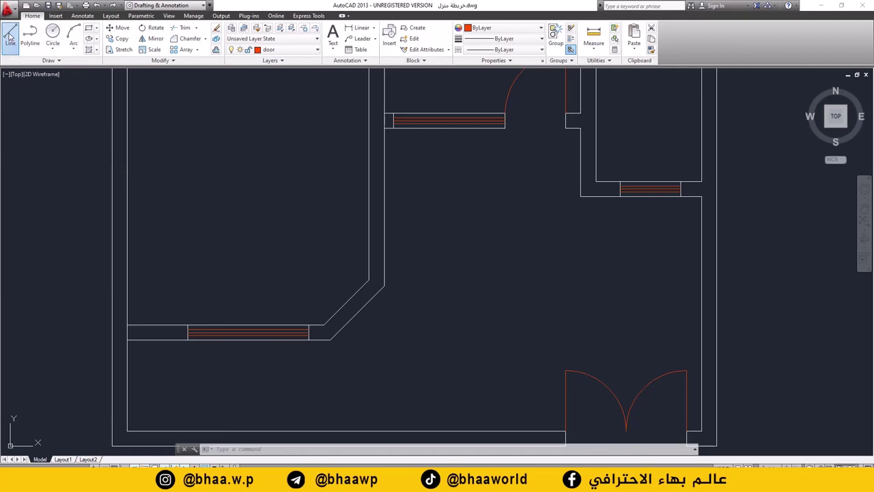
left_click(370, 279)
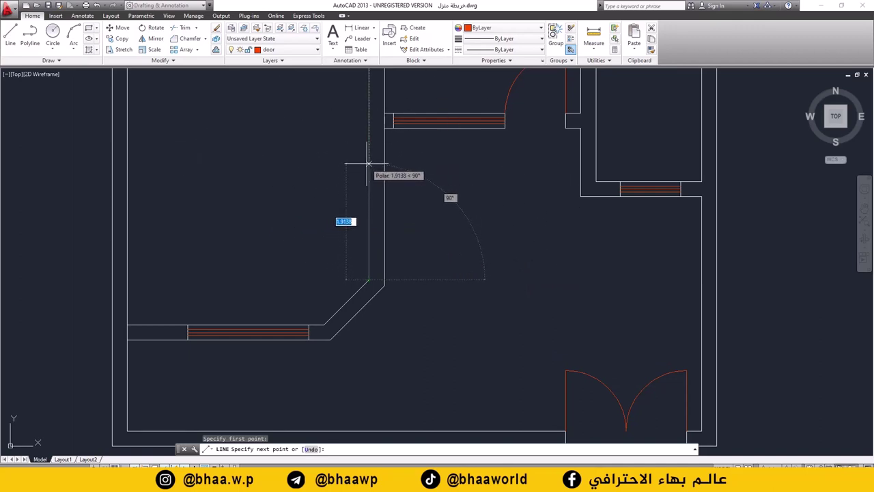
type("1")
key("Return")
key("Return")
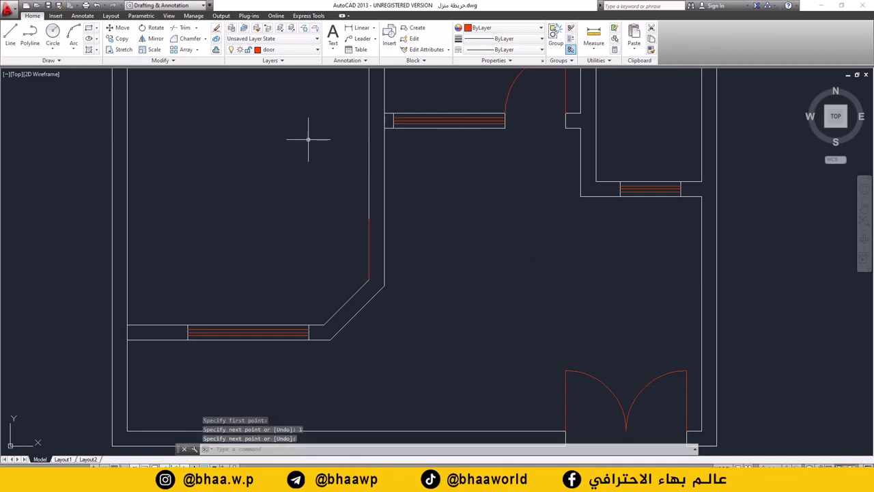
left_click(152, 31)
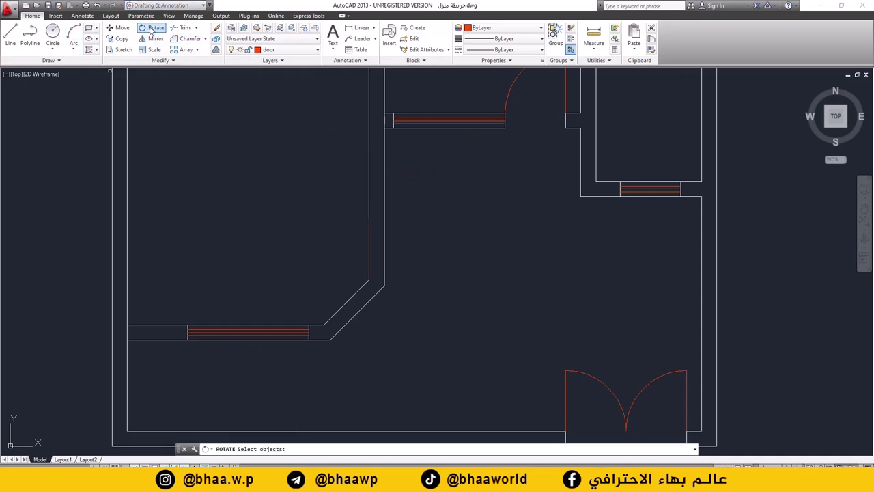
left_click(369, 242)
key("Return")
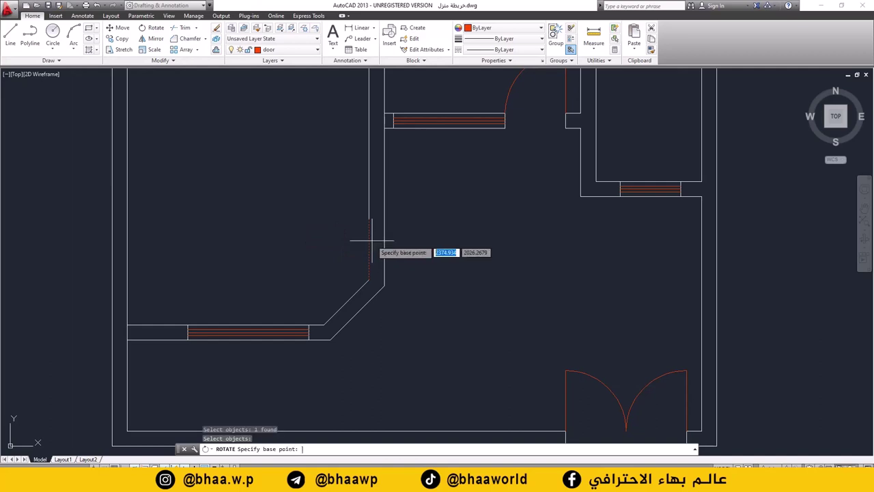
left_click(375, 278)
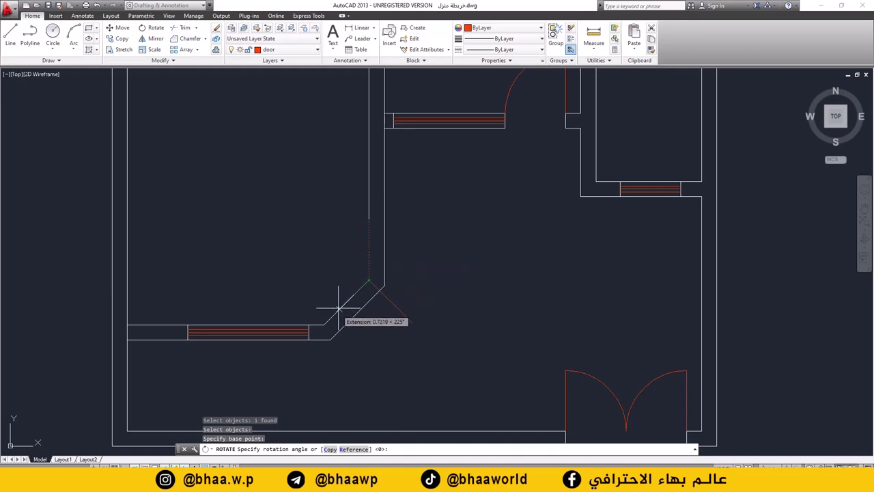
key("Return")
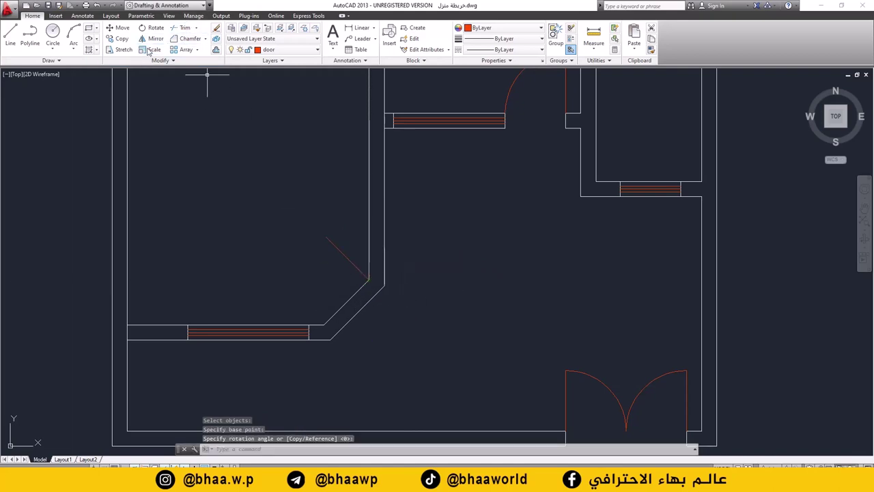
Step: Draw the door swing arc (start, end, radius) from the leaf tip to the opening corner
left_click(75, 50)
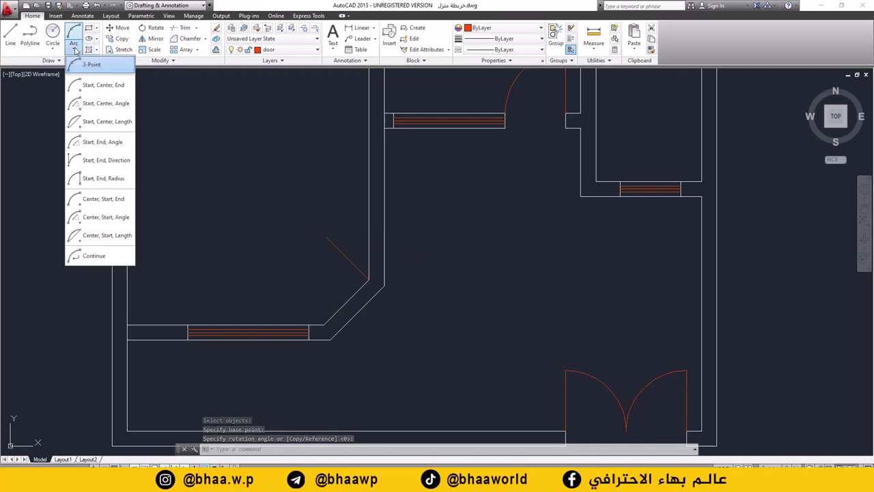
left_click(89, 183)
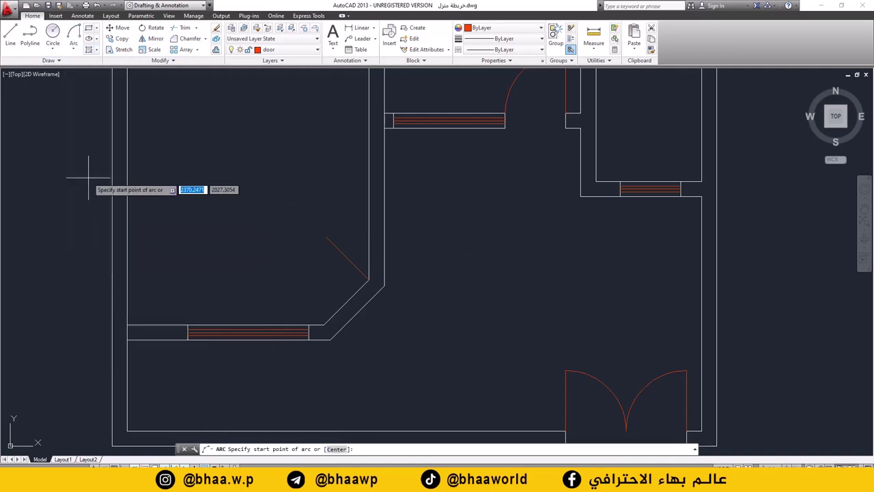
left_click(326, 237)
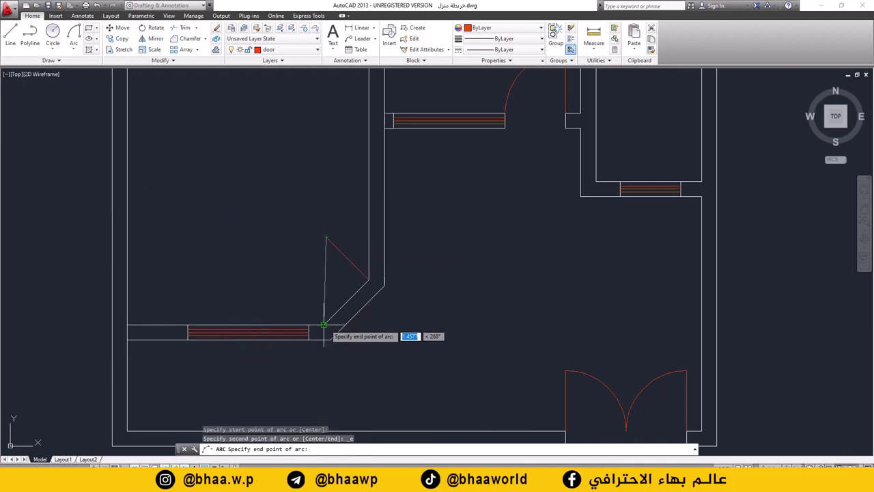
left_click(325, 326)
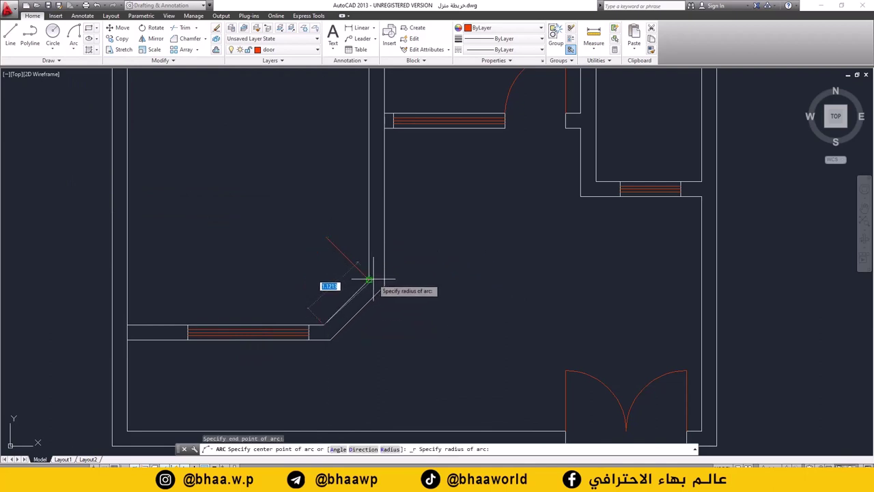
left_click(368, 280)
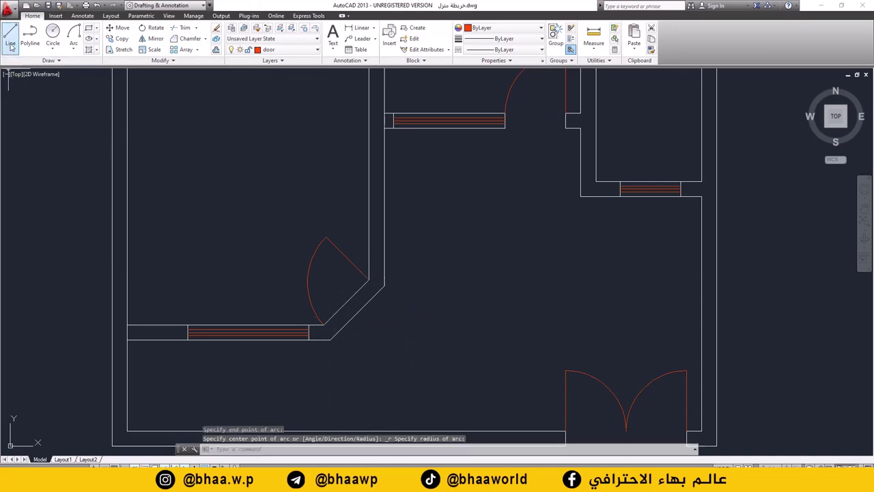
Step: Make layer 0 the current layer
left_click(290, 50)
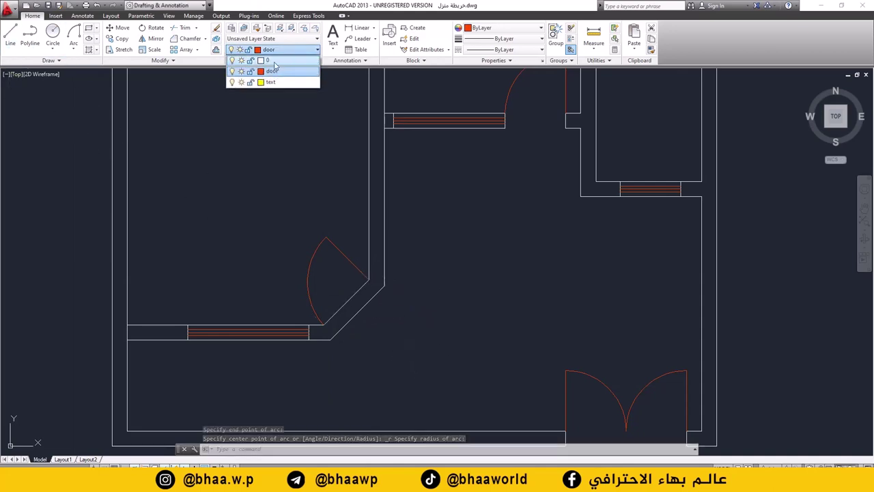
left_click(275, 61)
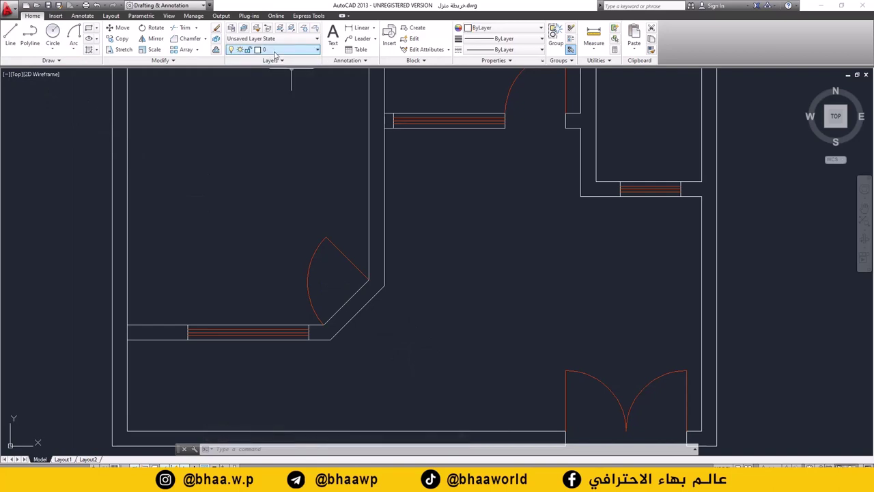
left_click(269, 50)
left_click(268, 51)
Step: Draw two short lines joining the door corners to the wall ends beside the angled door
left_click(9, 37)
scroll(362, 352, "up", 2)
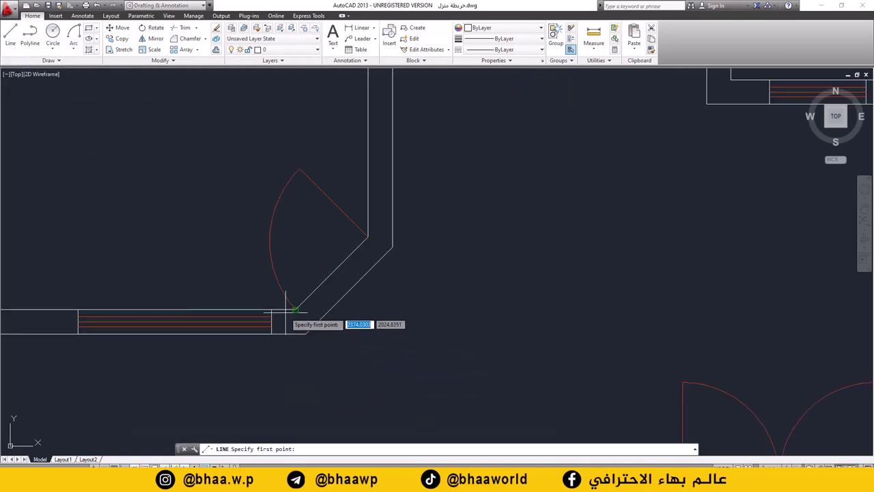
left_click(296, 309)
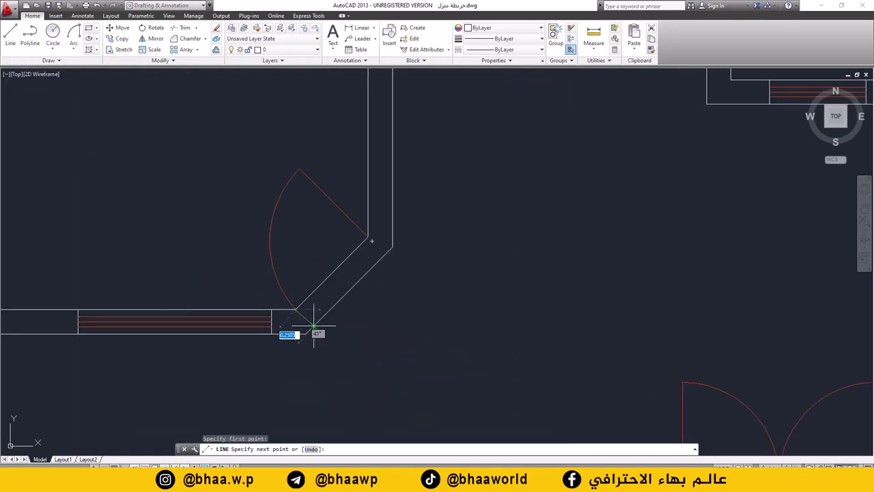
left_click(313, 325)
key("Return")
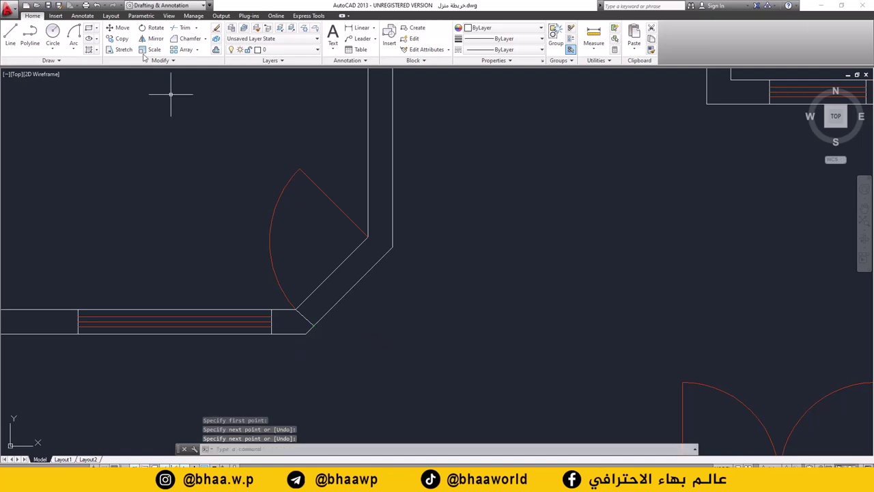
left_click(10, 36)
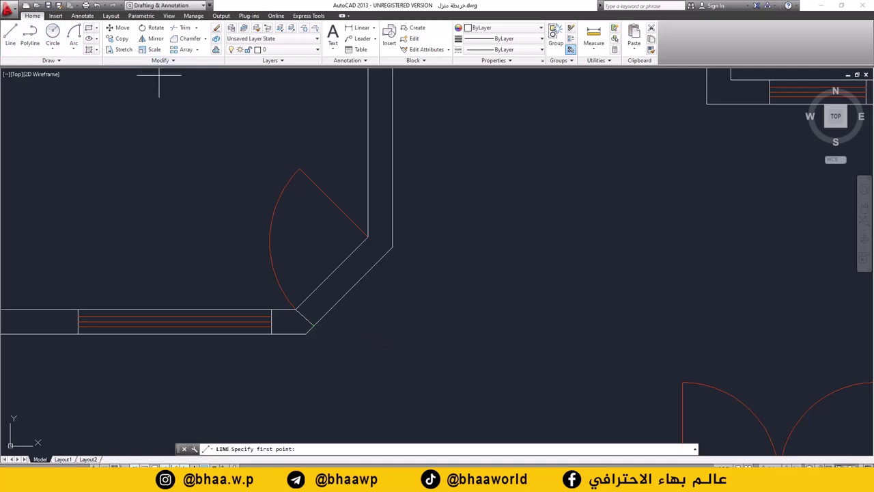
left_click(383, 250)
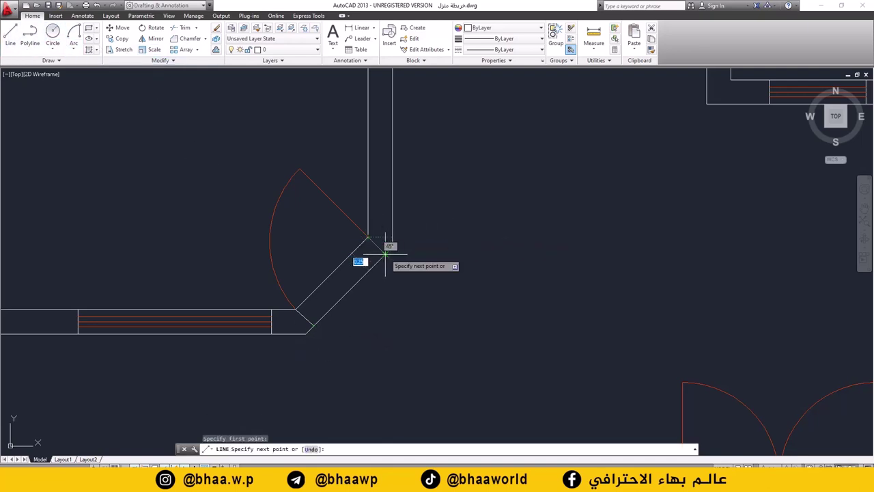
left_click(424, 260)
key("Return")
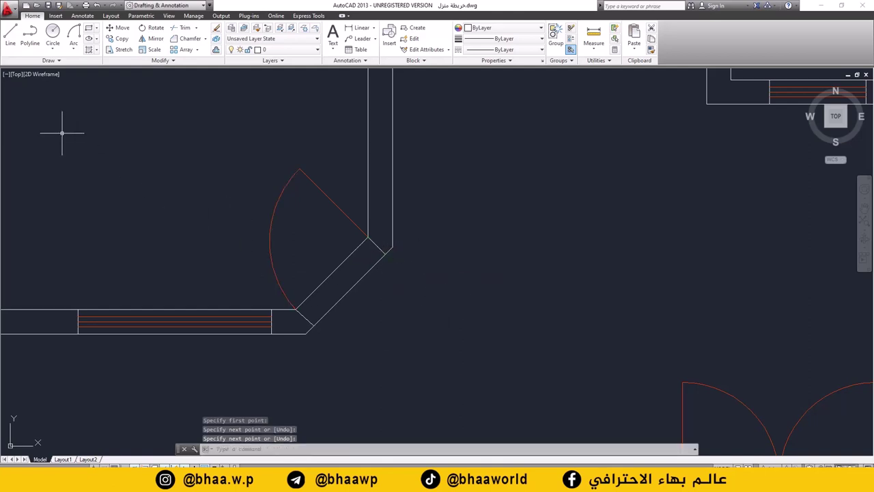
Step: Trim away the inner and outer diagonal wall lines at the door, then zoom out
left_click(181, 28)
key("Return")
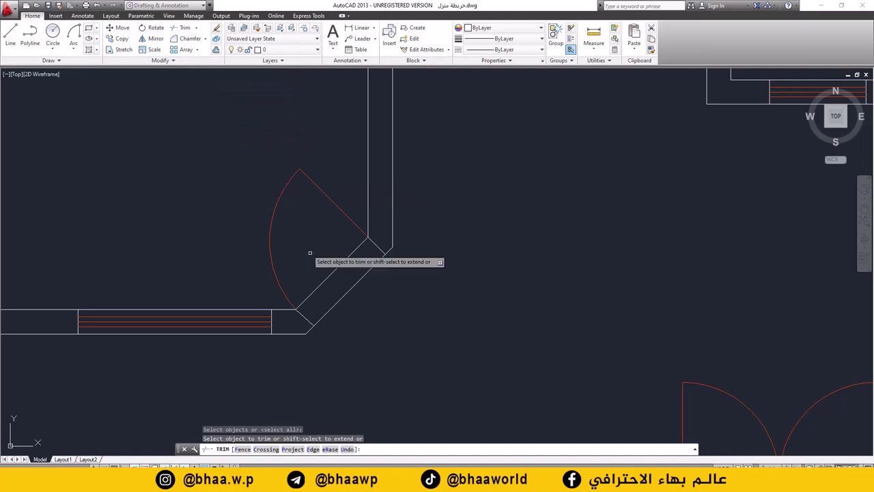
left_click(332, 272)
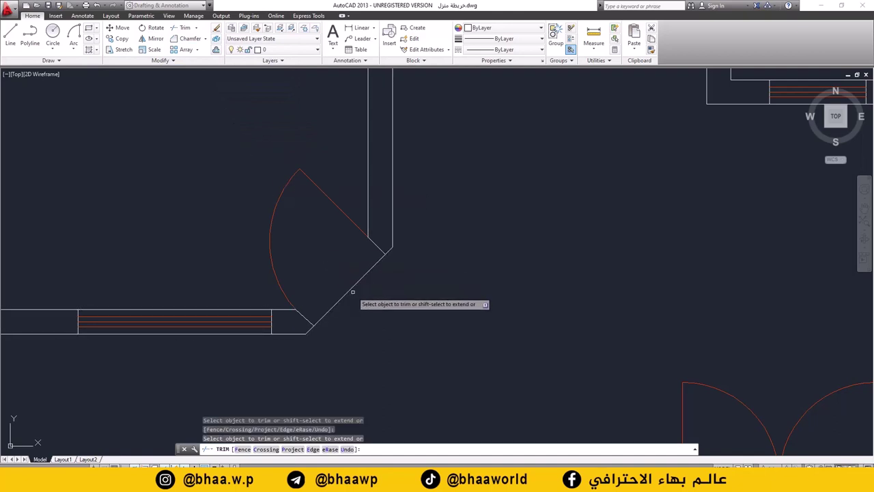
left_click(352, 292)
scroll(349, 273, "down", 2)
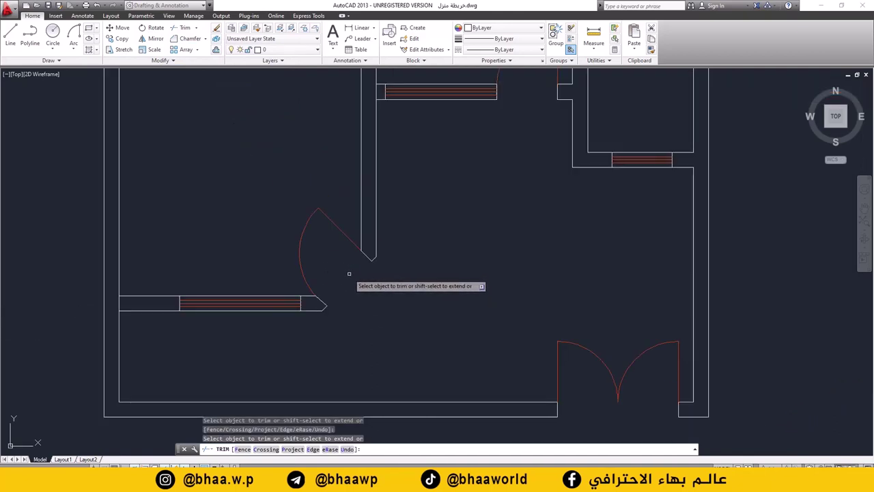
scroll(349, 273, "down", 3)
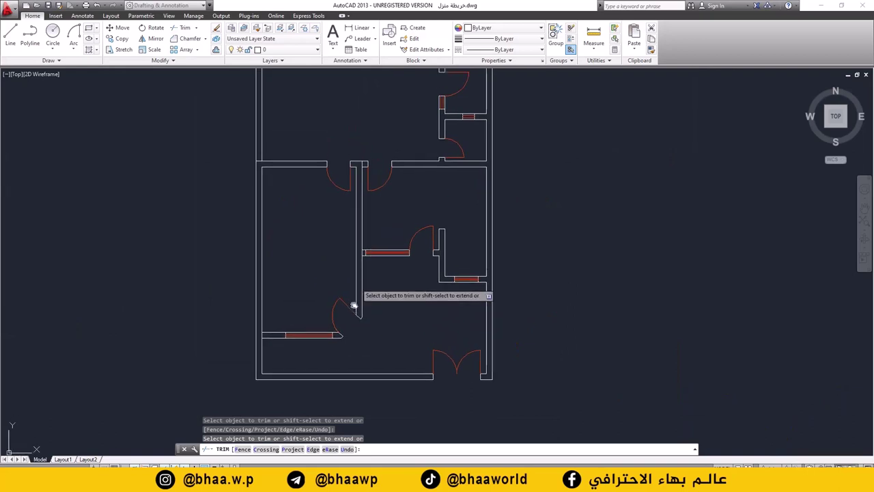
scroll(354, 305, "down", 3)
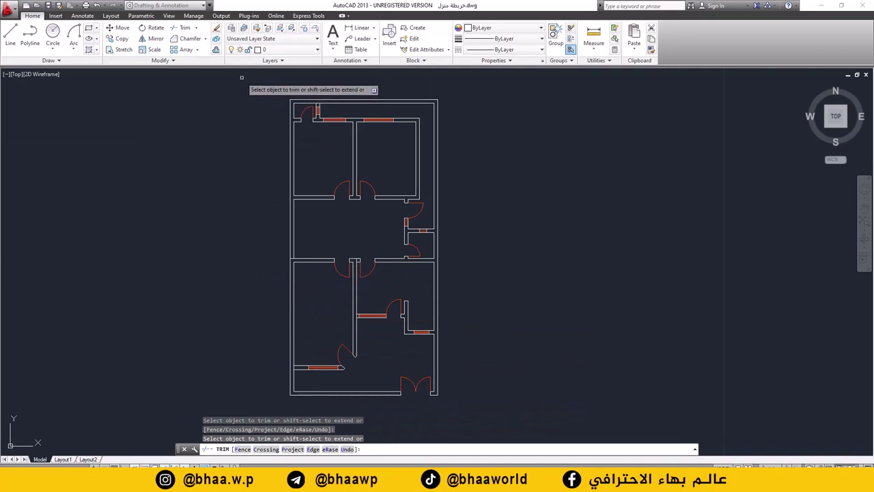
Step: End the trim and create a layer named 'dim' with green index colour 90
left_click(293, 51)
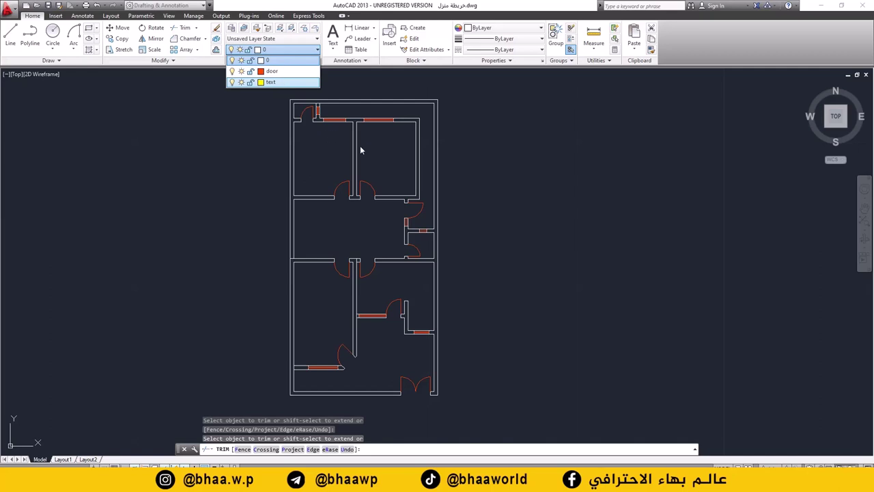
left_click(279, 52)
key("Escape")
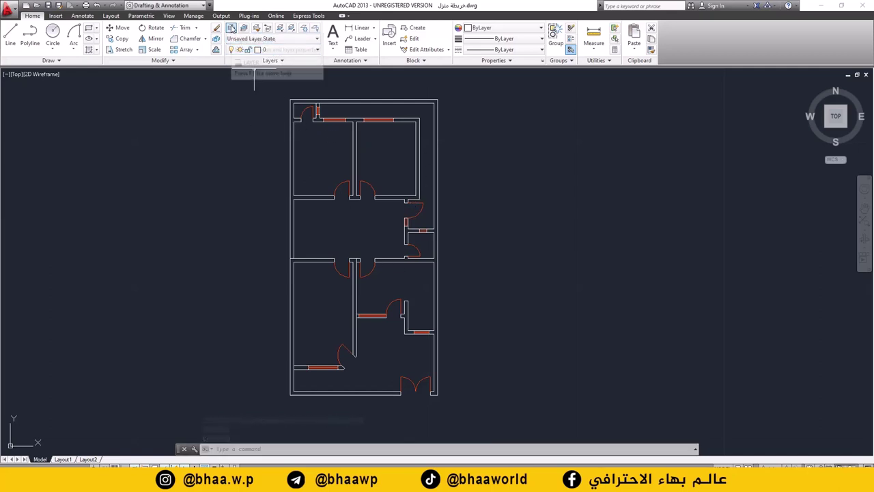
left_click(232, 29)
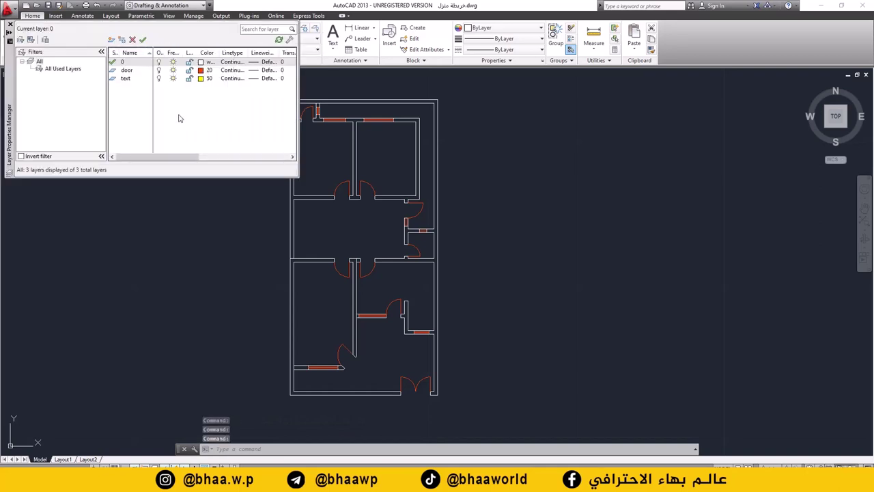
left_click(110, 41)
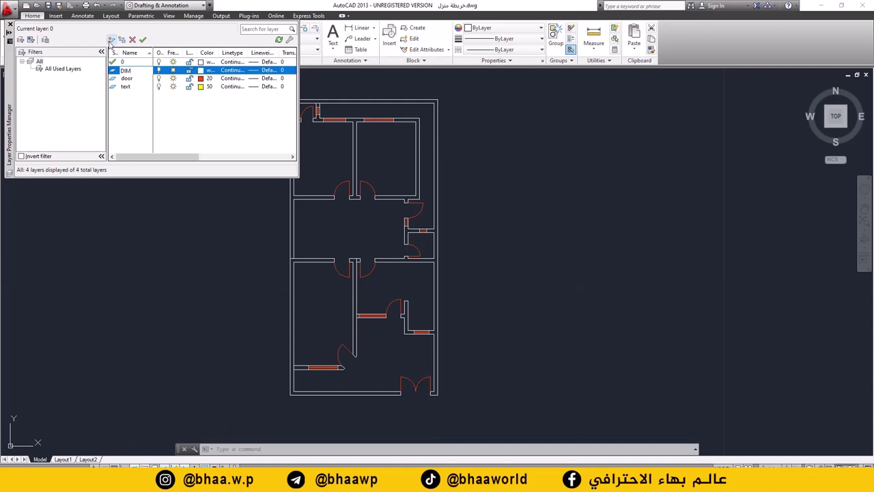
key("super+space")
type("dim")
left_click(202, 71)
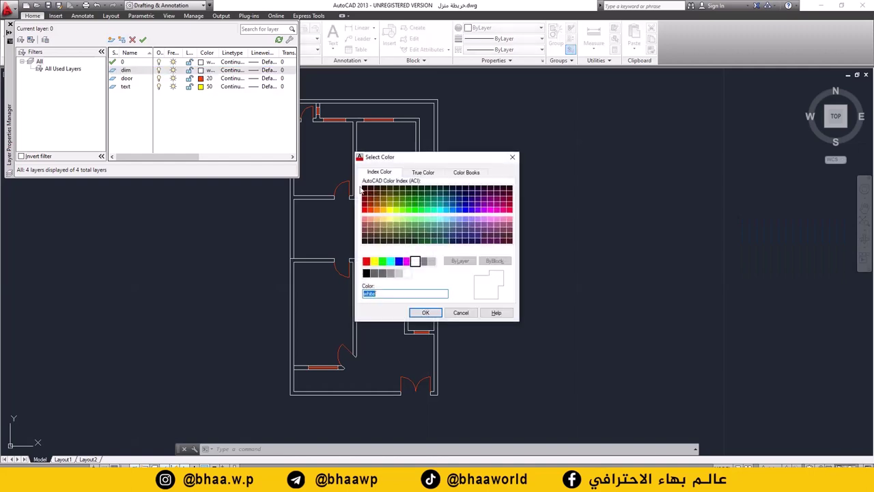
left_click(416, 214)
left_click(424, 312)
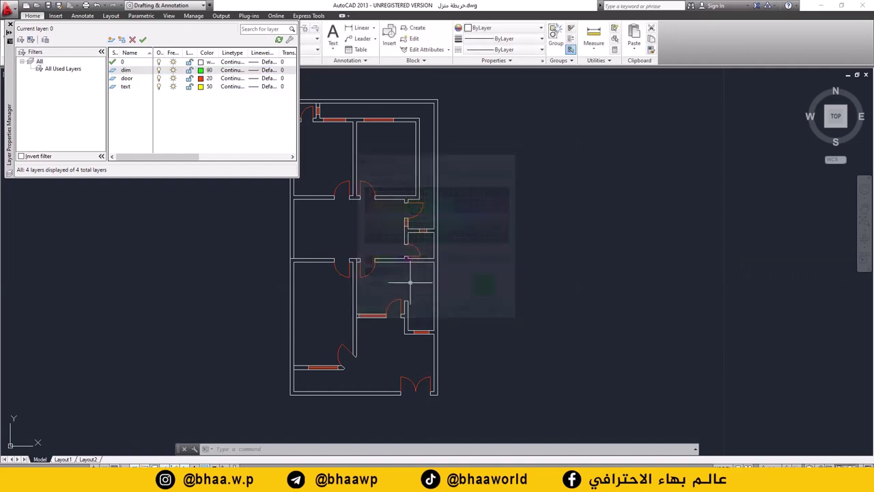
left_click(10, 24)
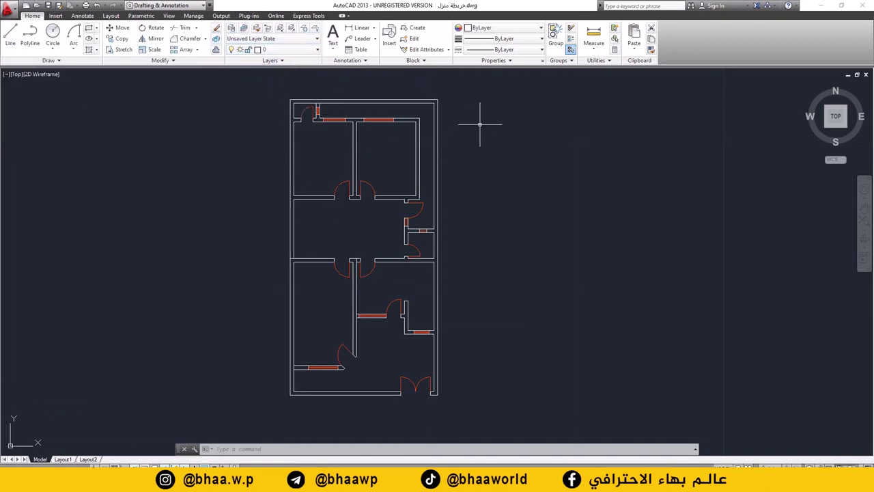
middle_click_drag(481, 124, 332, 149)
left_click(357, 27)
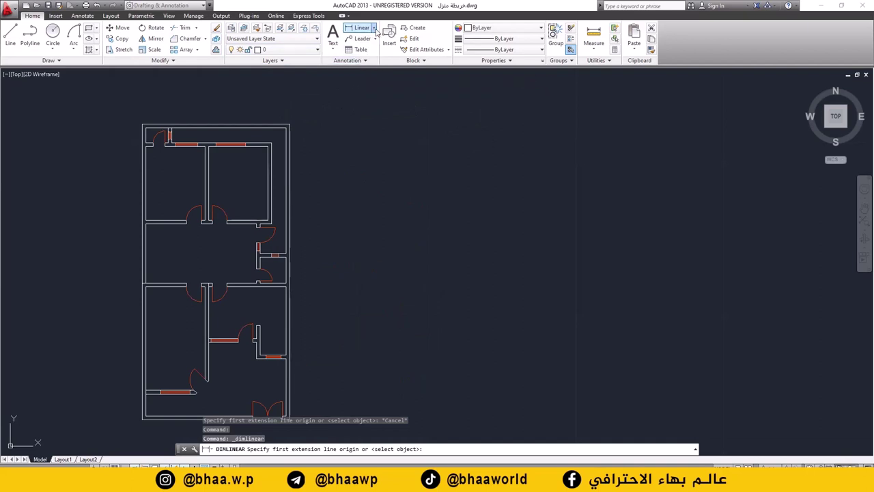
left_click(374, 28)
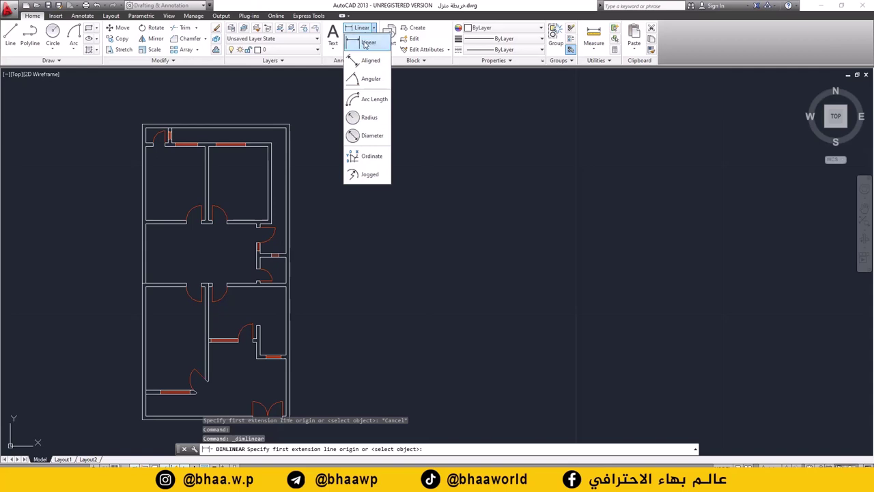
left_click(143, 125)
left_click(290, 125)
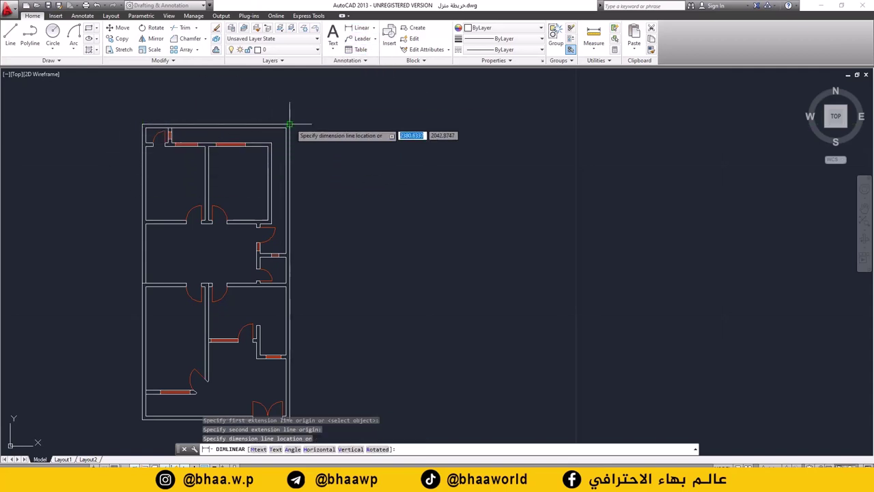
left_click(290, 107)
scroll(336, 150, "down", 2)
scroll(409, 143, "up", 4)
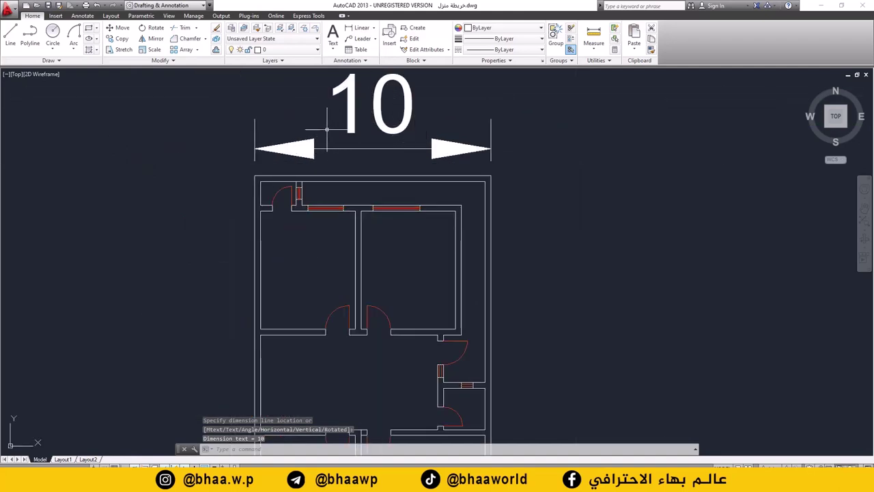
key("ctrl+z")
key("ctrl+z")
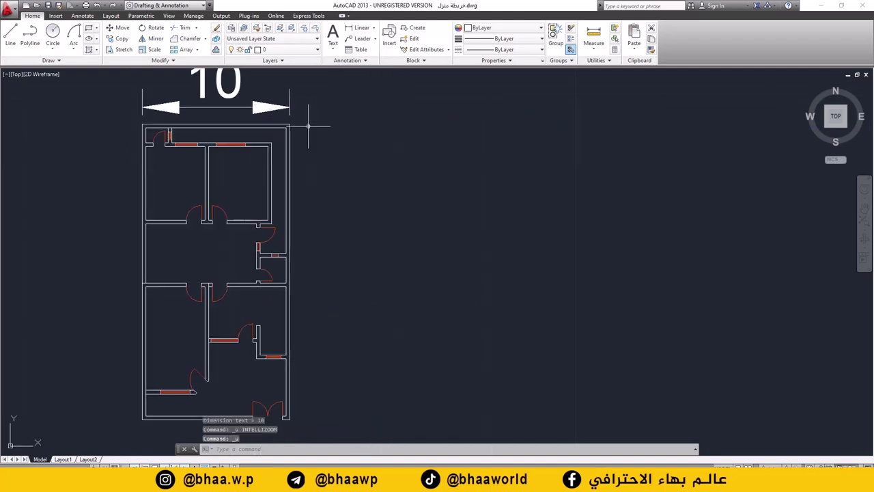
middle_click_drag(259, 116, 312, 188)
key("ctrl+z")
key("ctrl+z")
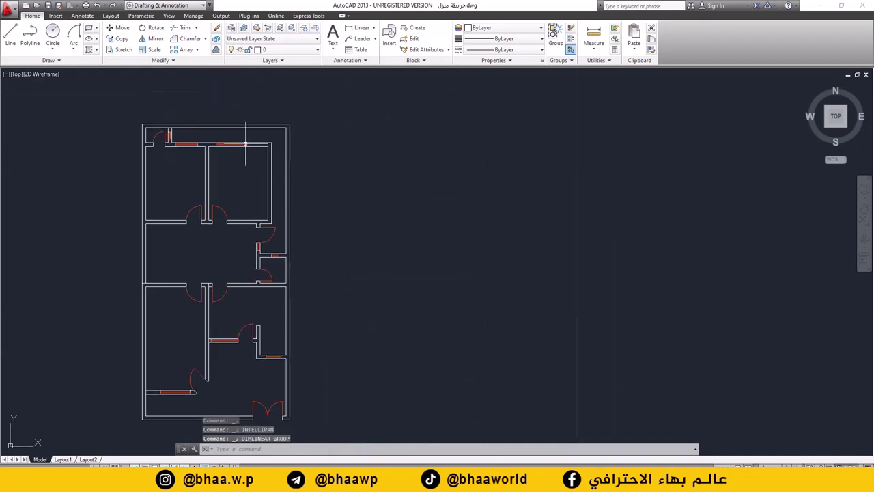
middle_click_drag(239, 105, 285, 122)
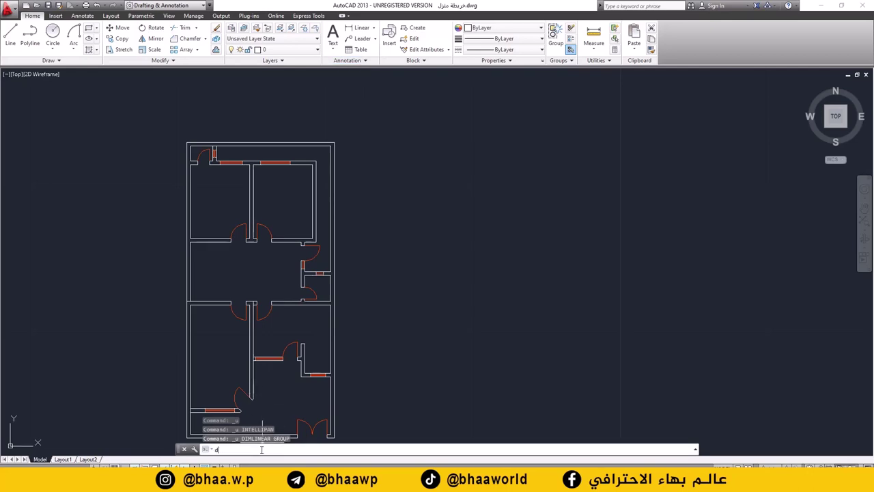
type("D")
Step: Create a new dimension style named 'bhaa' from ISO-25 in the Dimension Style Manager
key("Return")
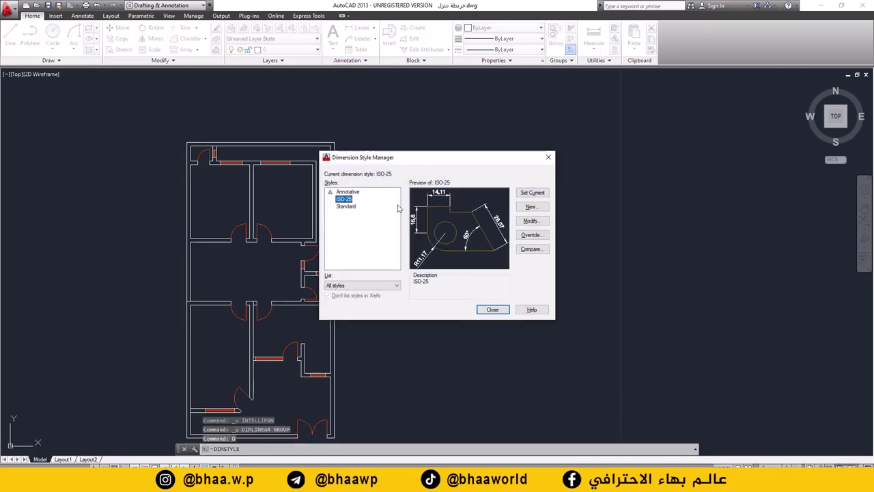
left_click_drag(437, 149, 522, 128)
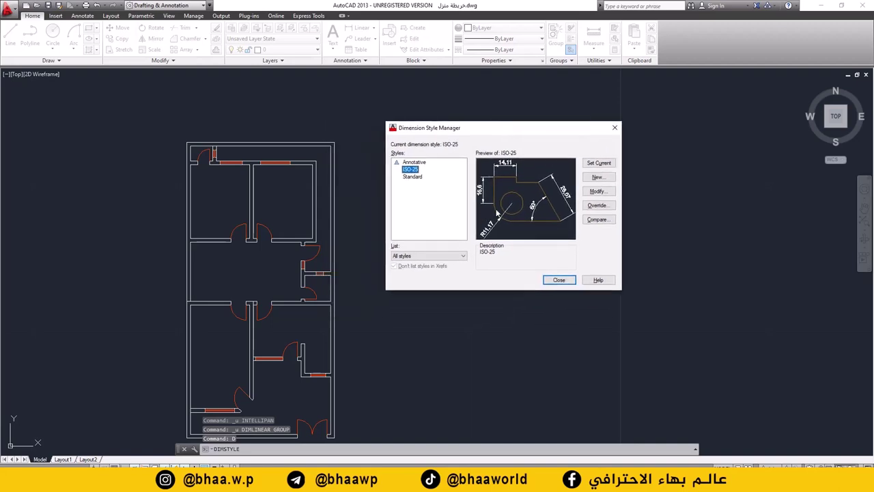
left_click(597, 178)
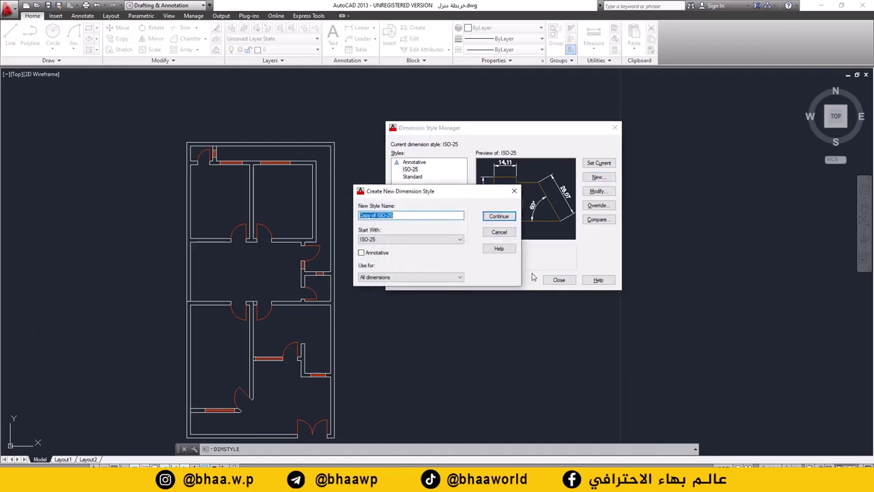
type("bhaa")
left_click(501, 218)
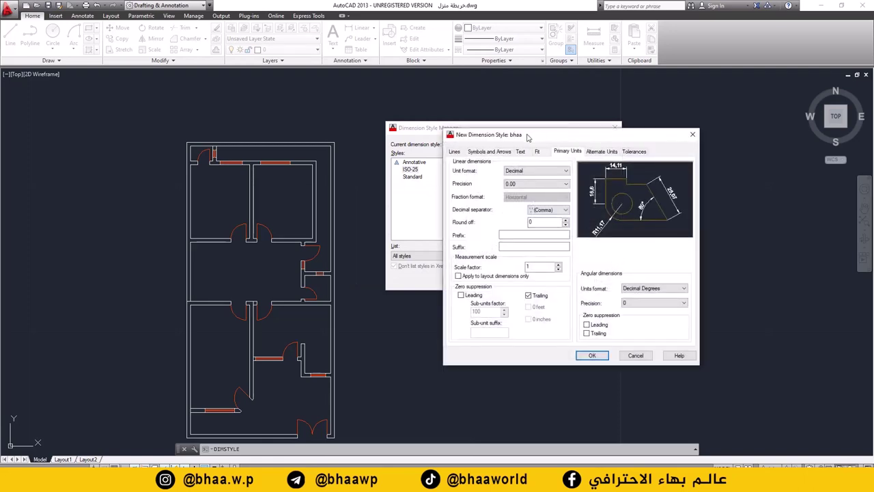
Step: Set the bhaa style's dimension line and extension line colours to Green
left_click_drag(527, 136, 487, 117)
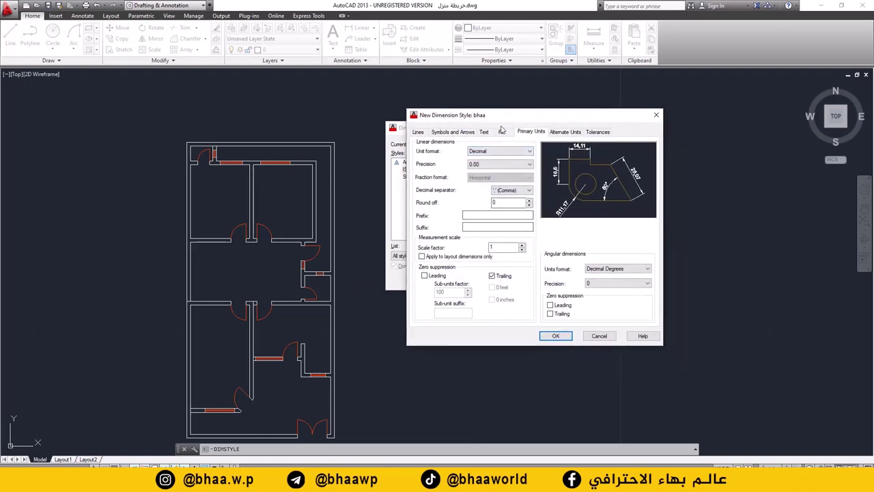
left_click(418, 132)
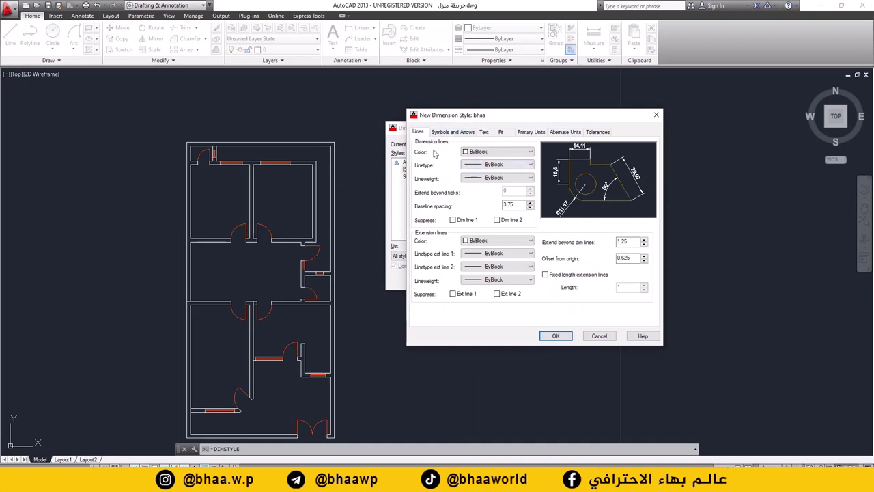
left_click(470, 151)
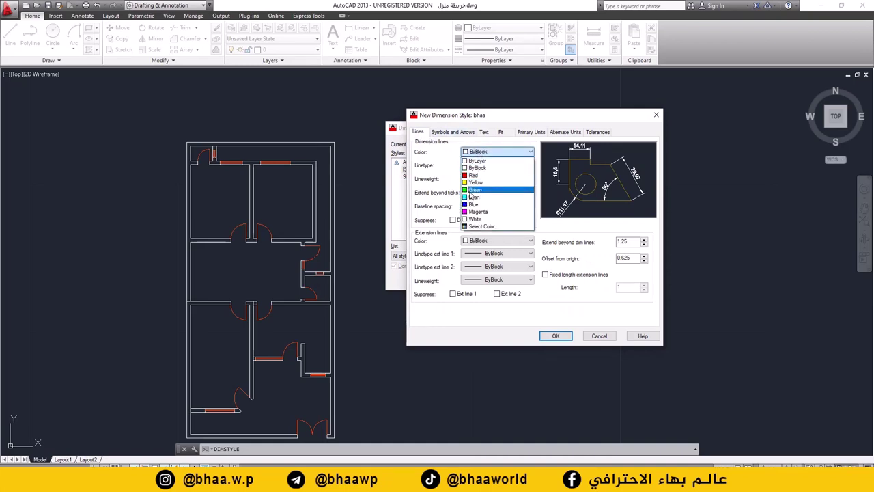
left_click(465, 193)
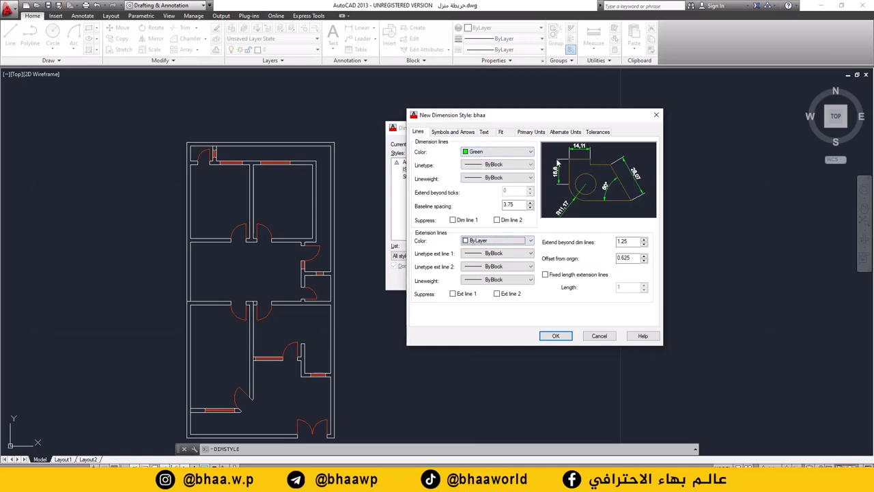
left_click(478, 244)
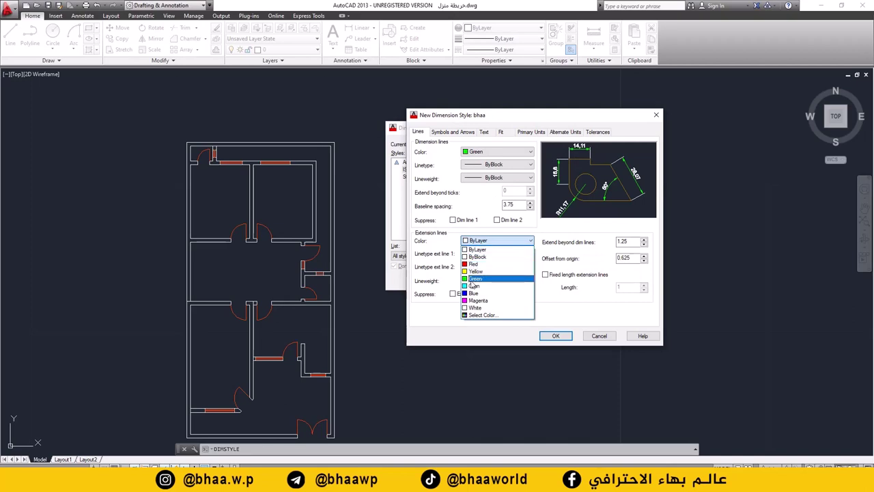
left_click(472, 284)
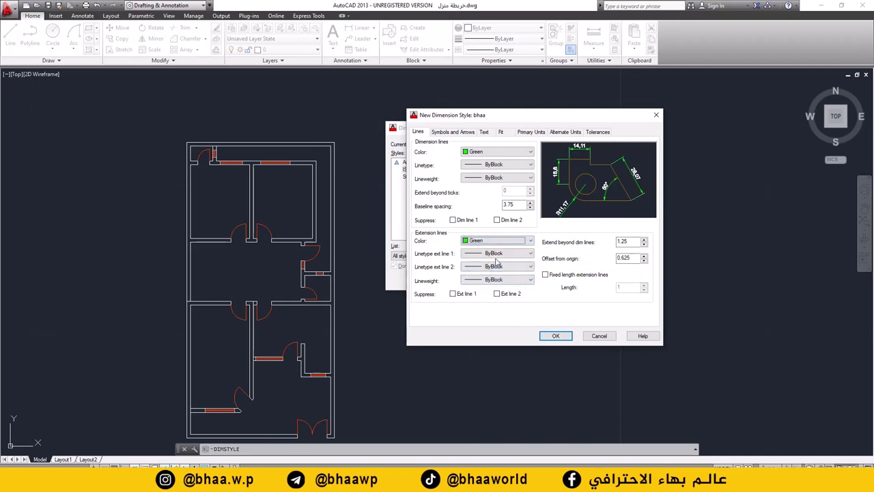
left_click_drag(631, 240, 618, 241)
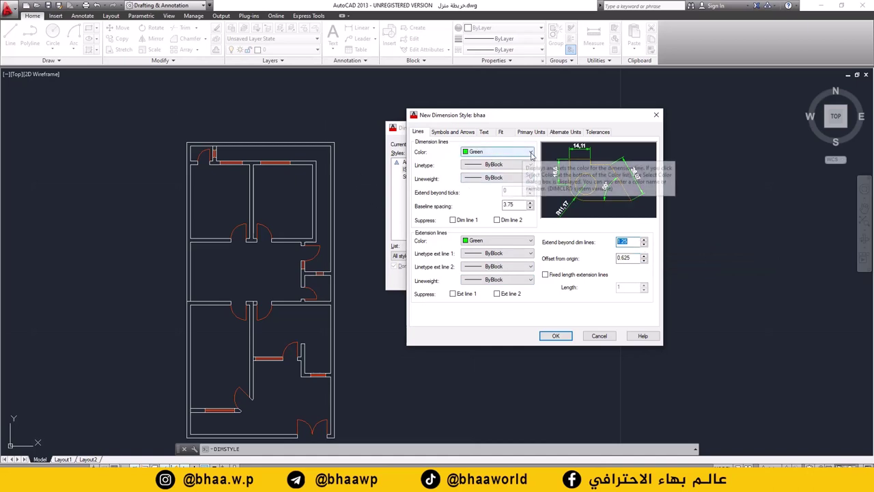
left_click(453, 132)
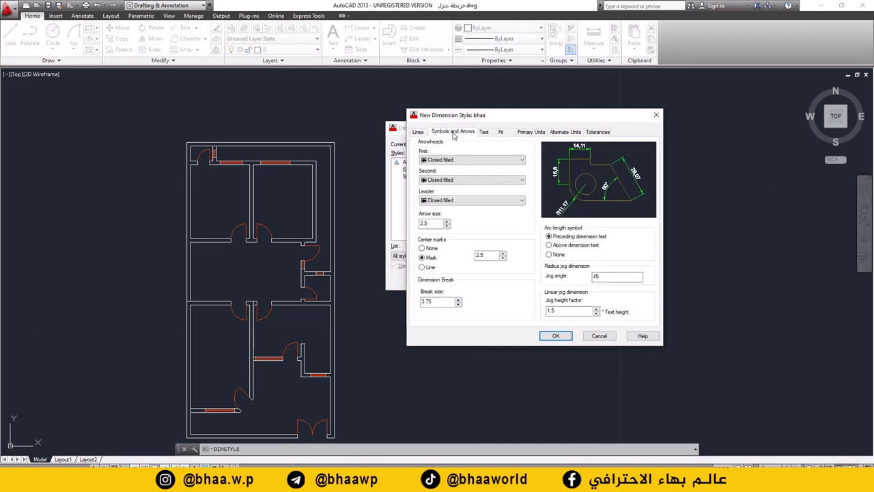
Step: Give bhaa arrow size 0.5, arc symbol above text, green 0.5-high text, and save it
double_click(423, 223)
type("0")
left_click(548, 245)
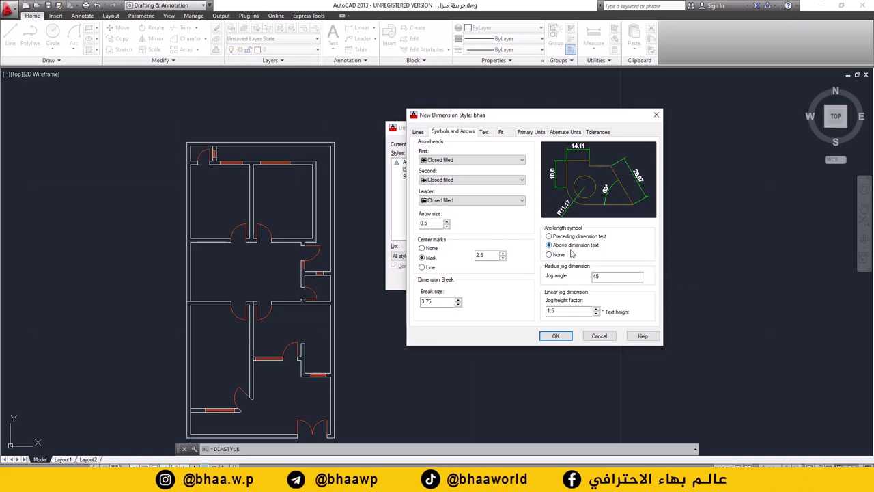
left_click(485, 132)
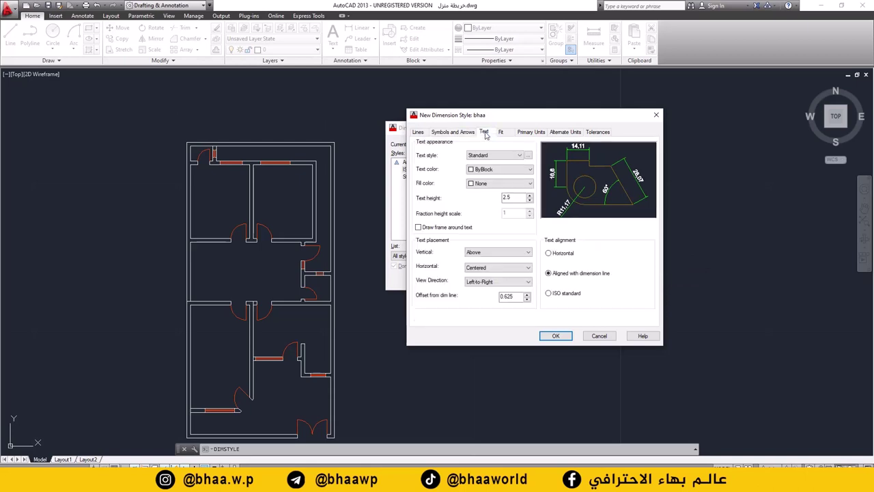
left_click(504, 171)
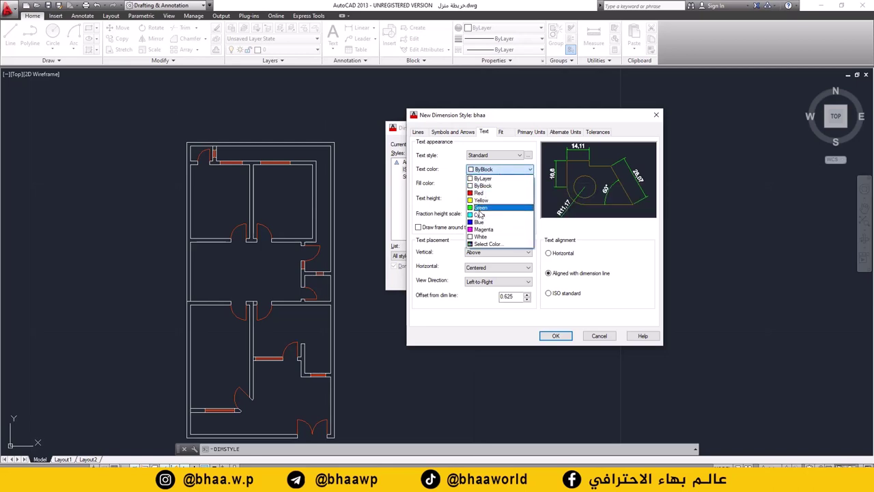
left_click(502, 207)
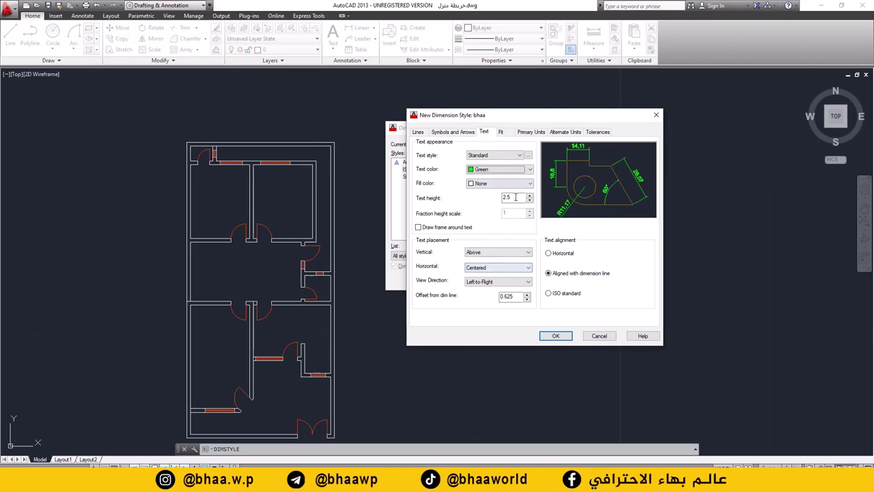
left_click_drag(524, 197, 471, 197)
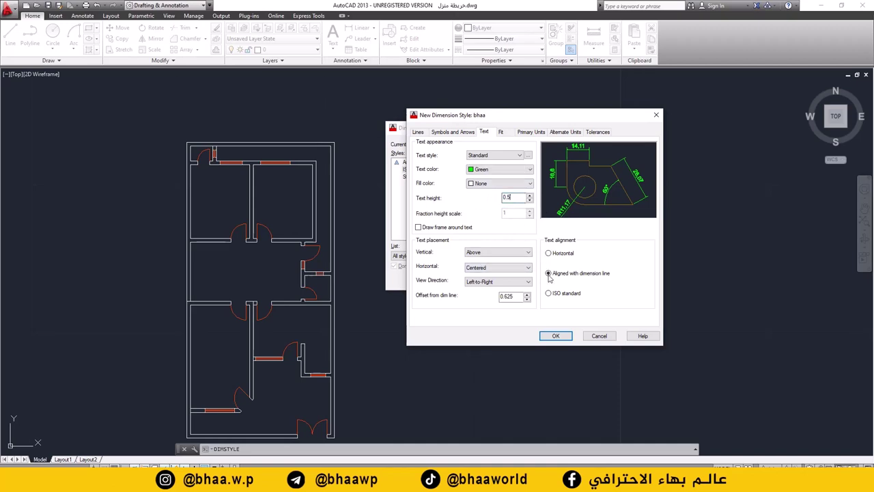
left_click(557, 336)
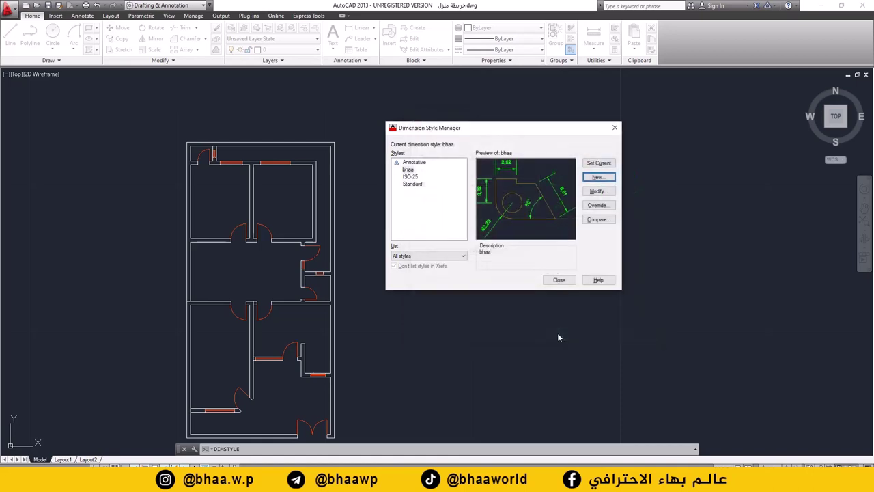
Step: Add a linear dimension of 10 from the plan's top-left to top-right corner, placed above
left_click(559, 280)
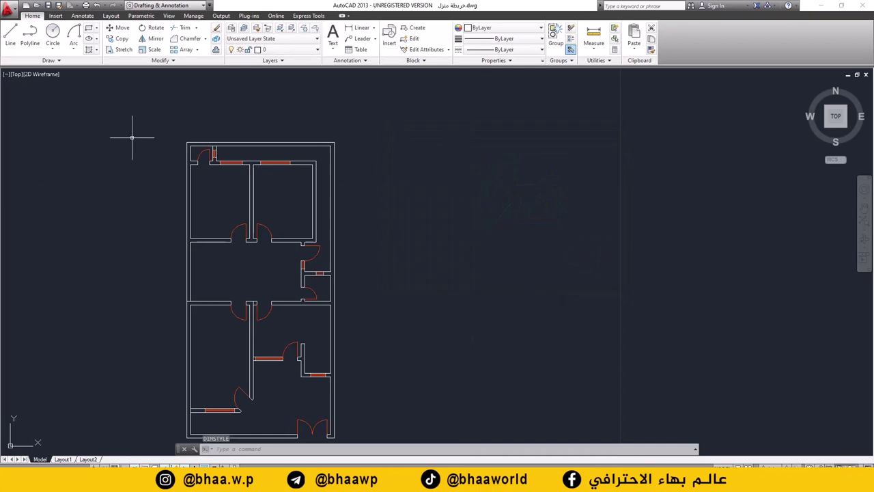
left_click(355, 29)
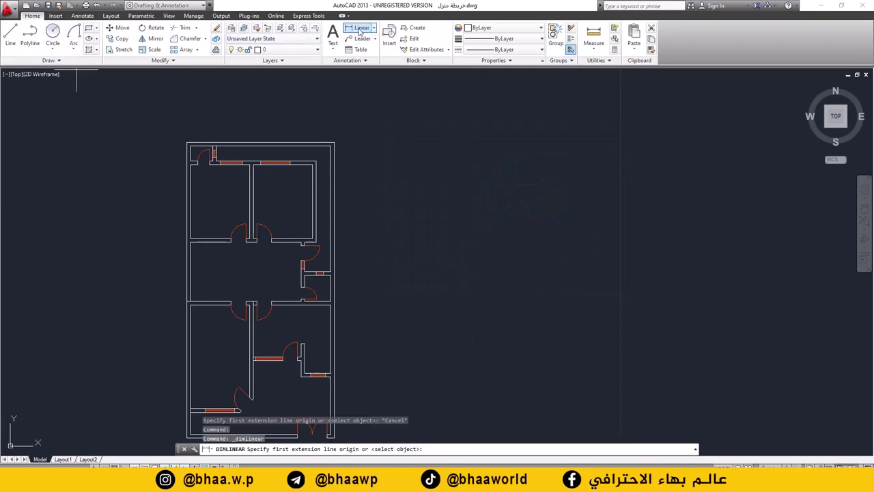
left_click(189, 143)
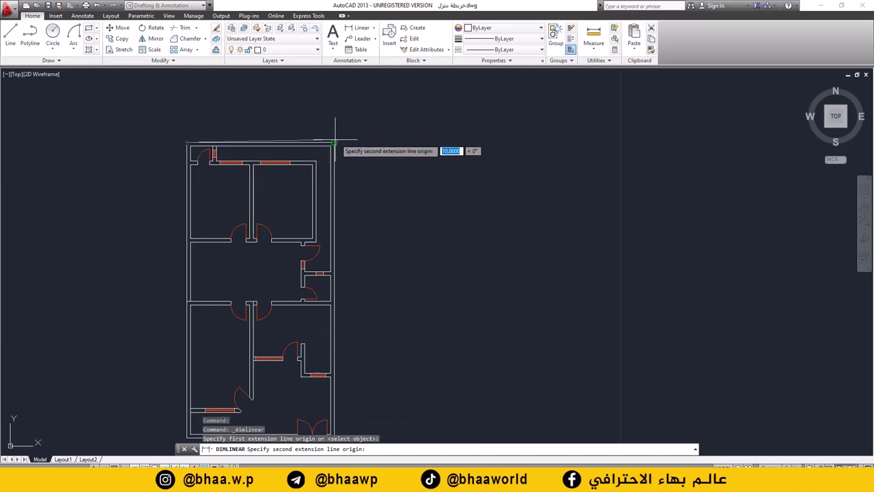
left_click(333, 143)
left_click(335, 120)
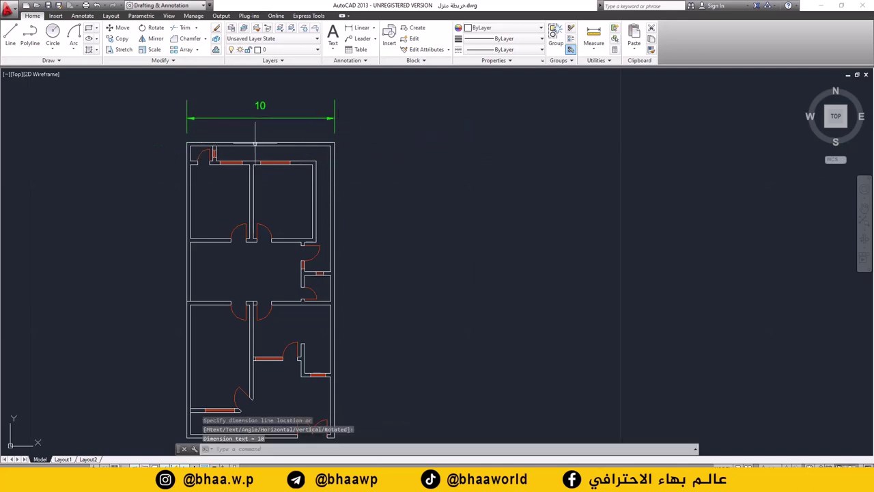
scroll(256, 198, "up", 3)
scroll(269, 196, "up", 2)
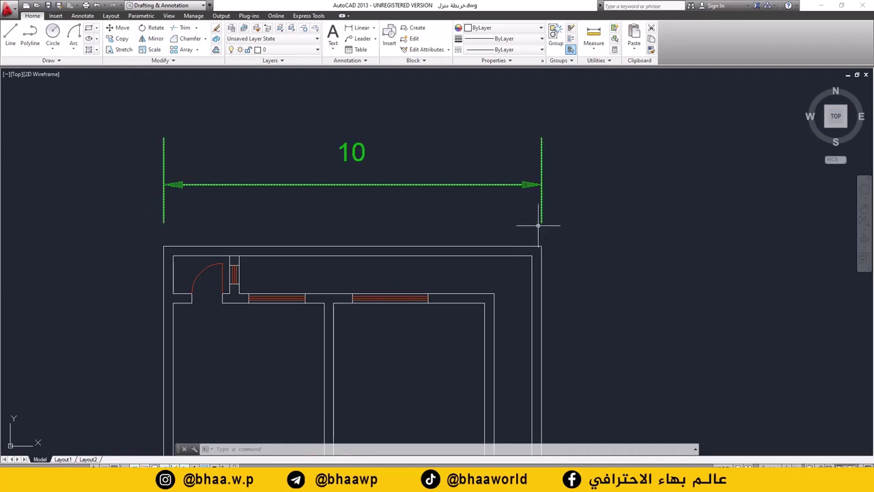
Step: Undo the test dimension and set bhaa extension lines to extend 0.2 and offset 0.1
key("ctrl+z")
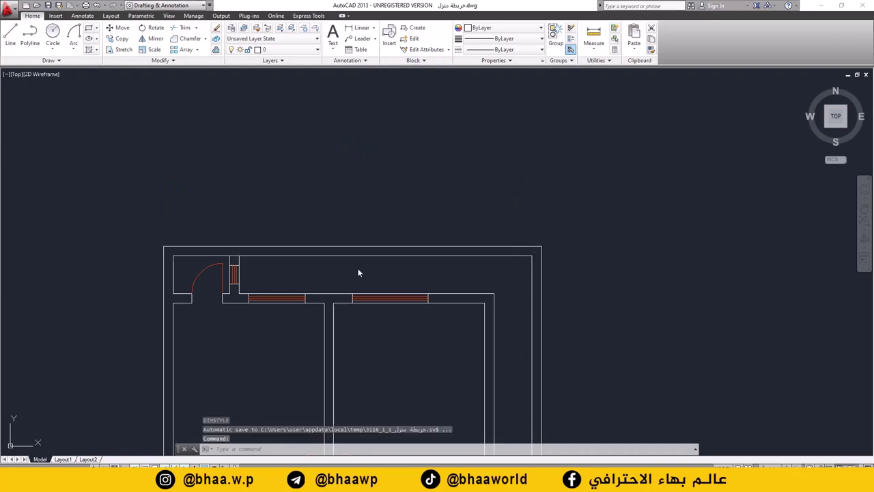
type("d")
key("Escape")
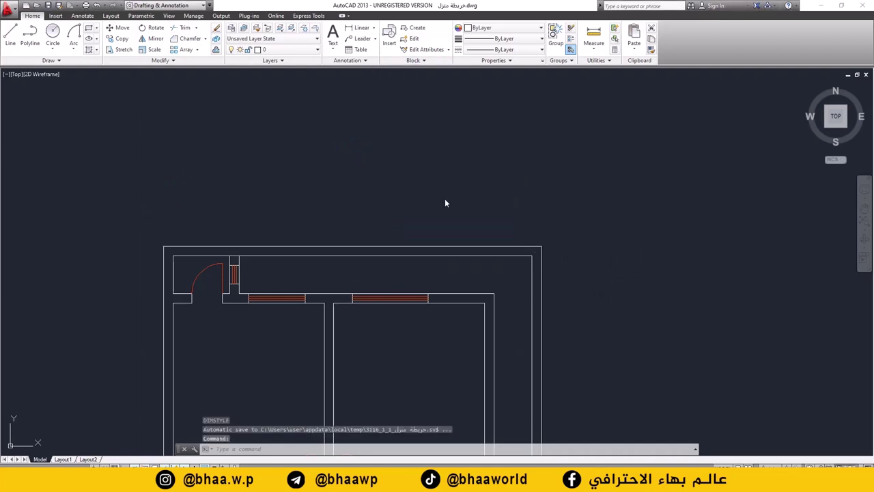
type("d")
key("Return")
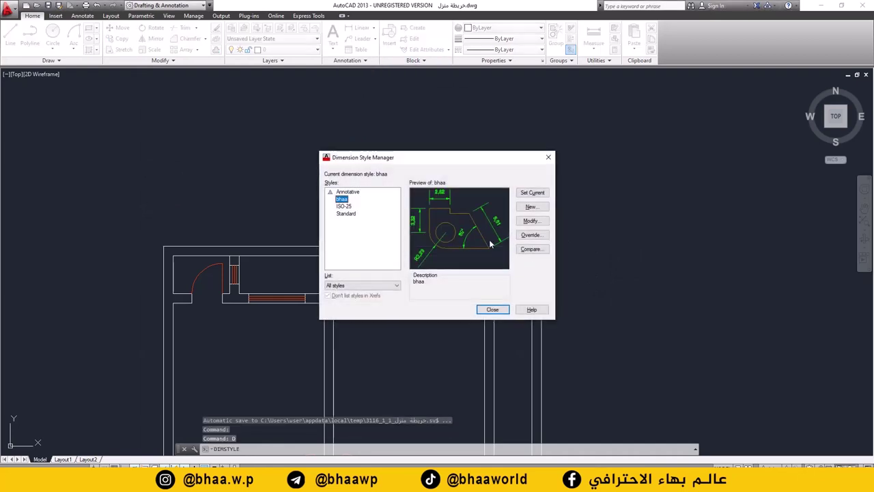
left_click(531, 221)
double_click(668, 245)
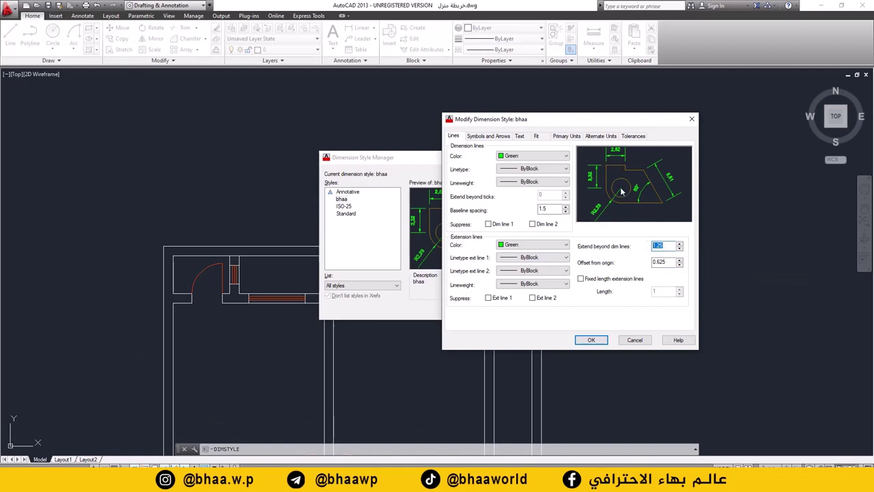
type("0")
key("Tab")
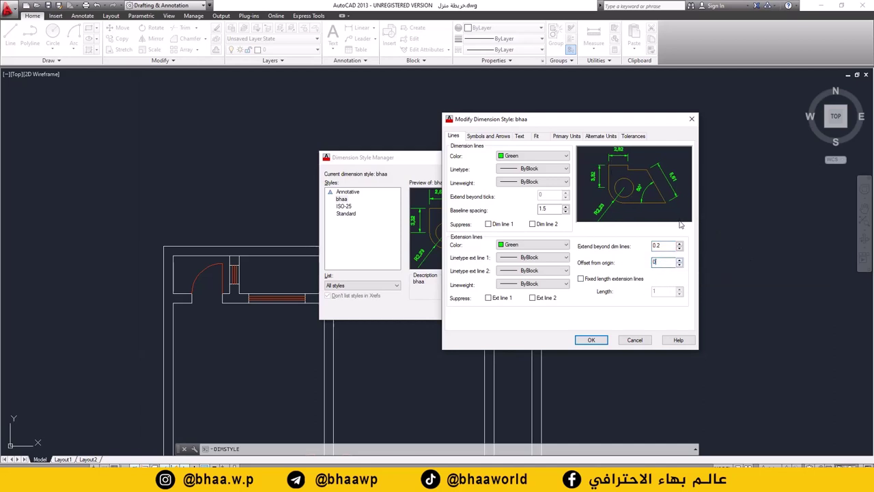
left_click(589, 340)
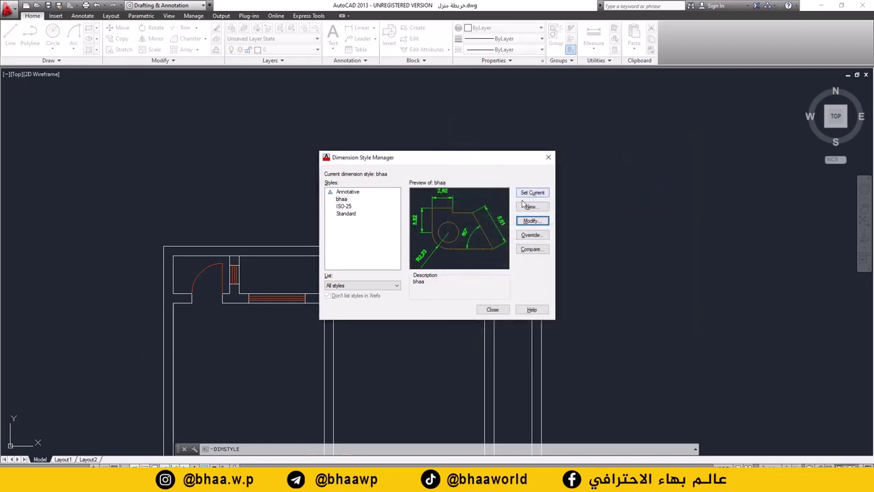
left_click(548, 157)
Step: Redraw the 10-unit linear dimension from the plan's top-left to top-right corner, placed above
left_click(358, 27)
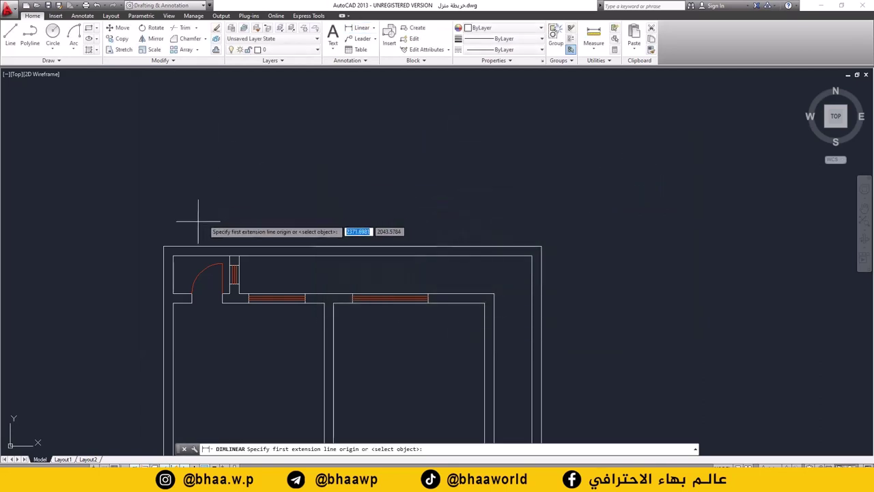
left_click(163, 246)
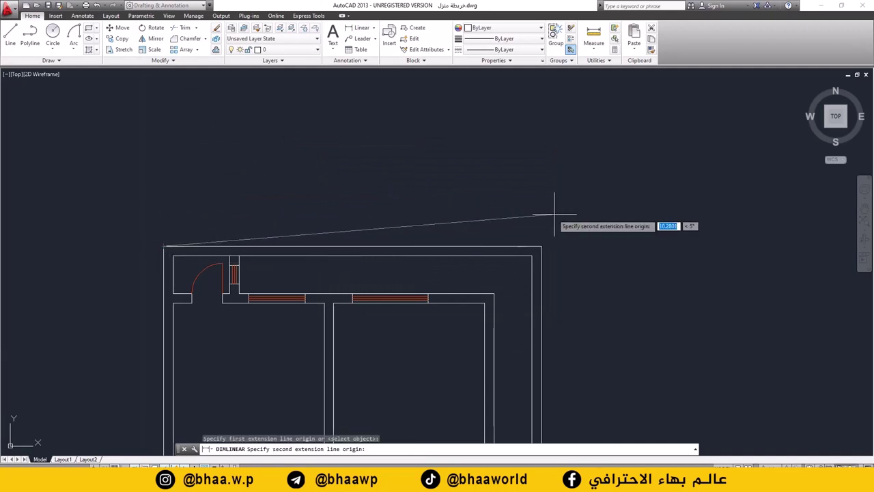
left_click(541, 246)
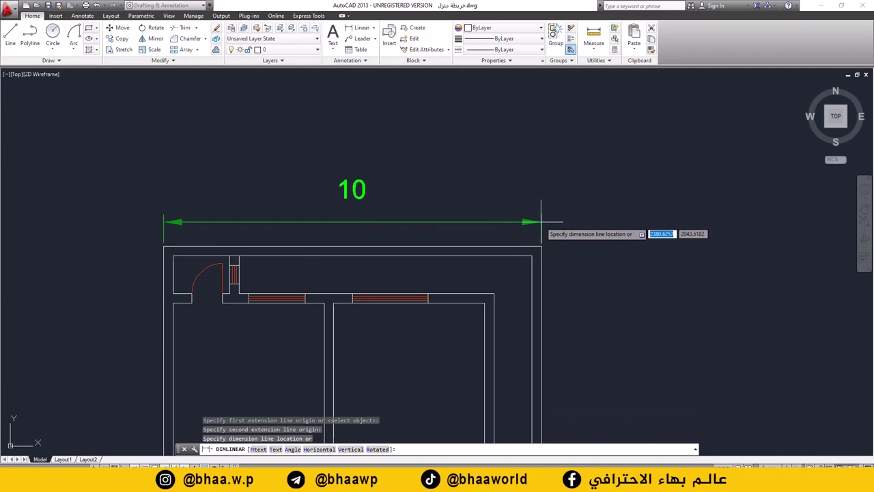
left_click(541, 222)
scroll(533, 220, "down", 4)
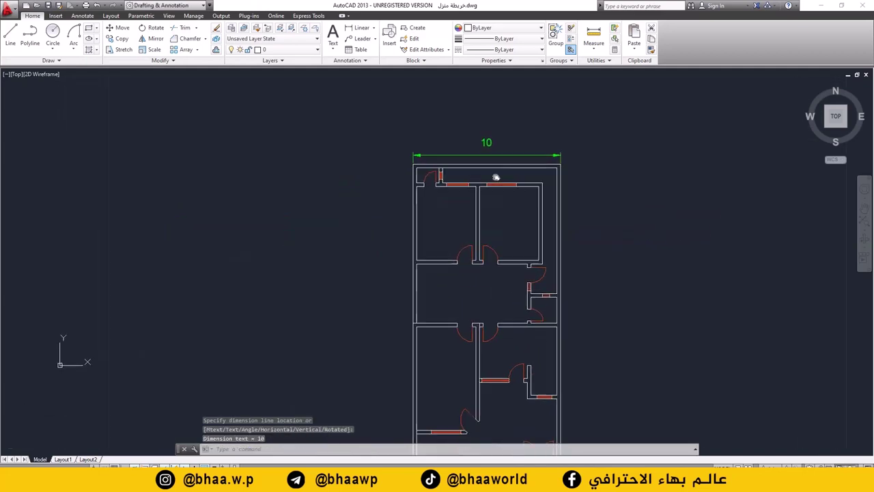
scroll(496, 148, "up", 3)
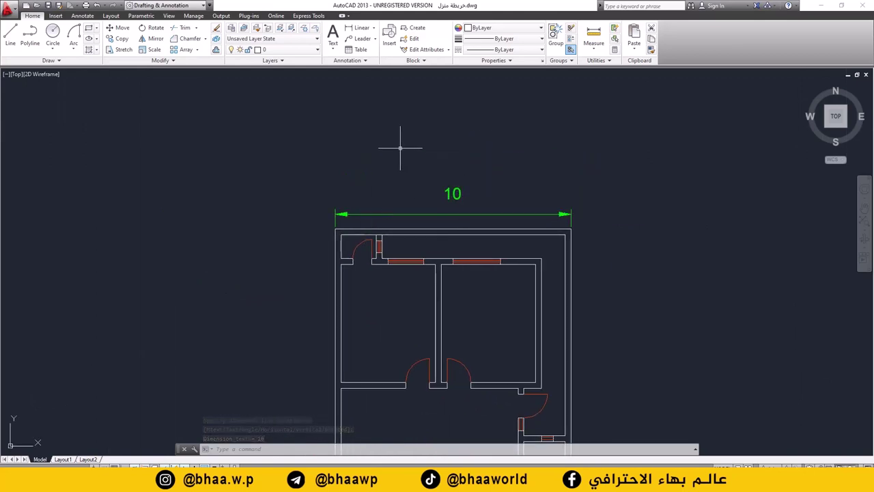
Step: Delete the 10 dimension and reopen the bhaa style's Symbols and Arrows settings for editing
left_click(470, 206)
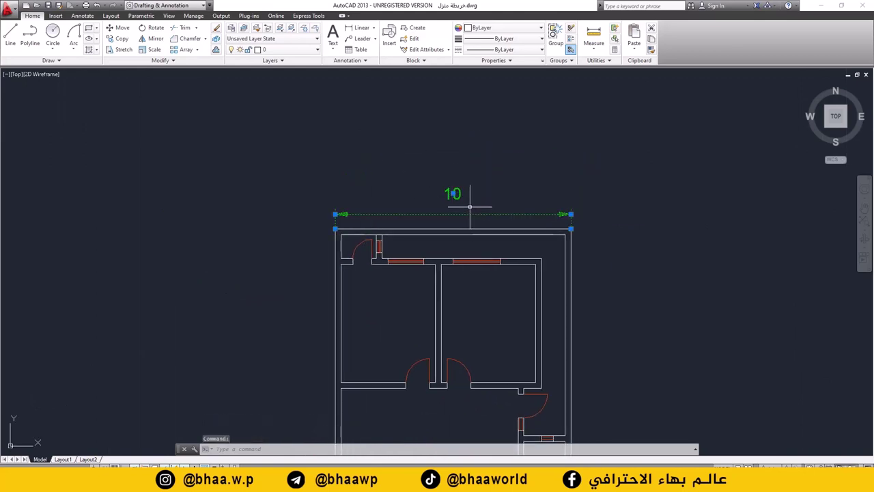
key("Delete")
type("D")
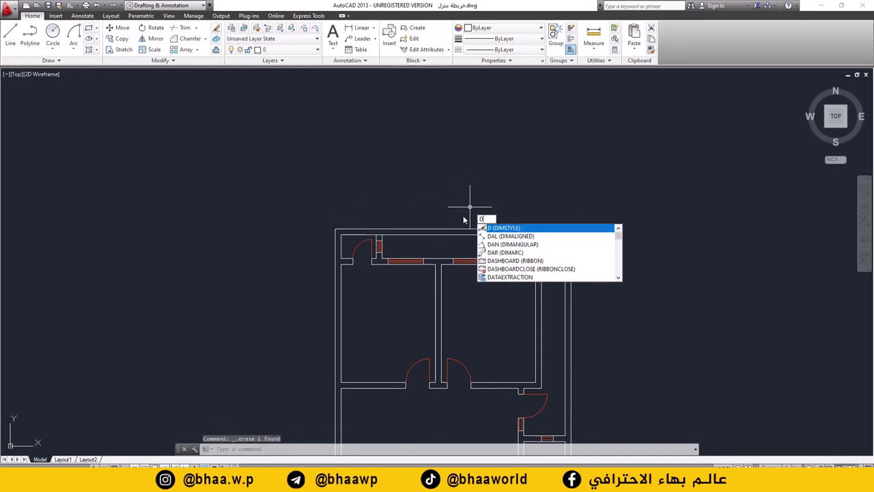
key("Return")
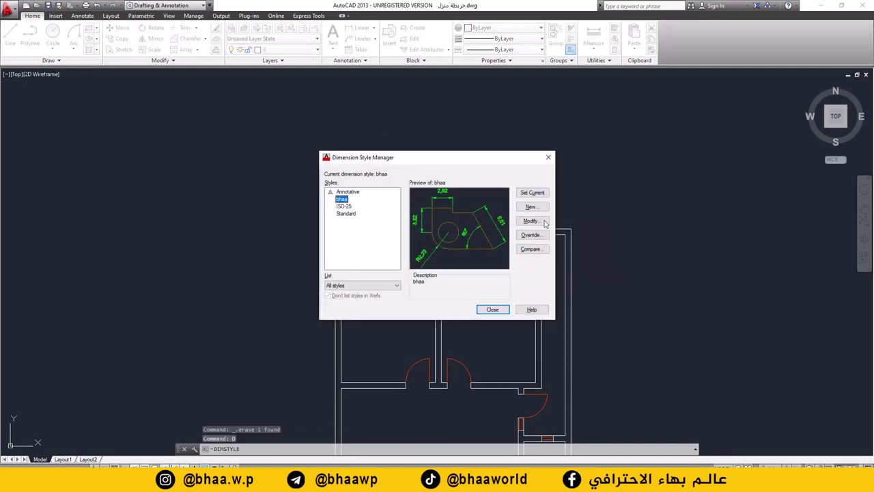
left_click(531, 221)
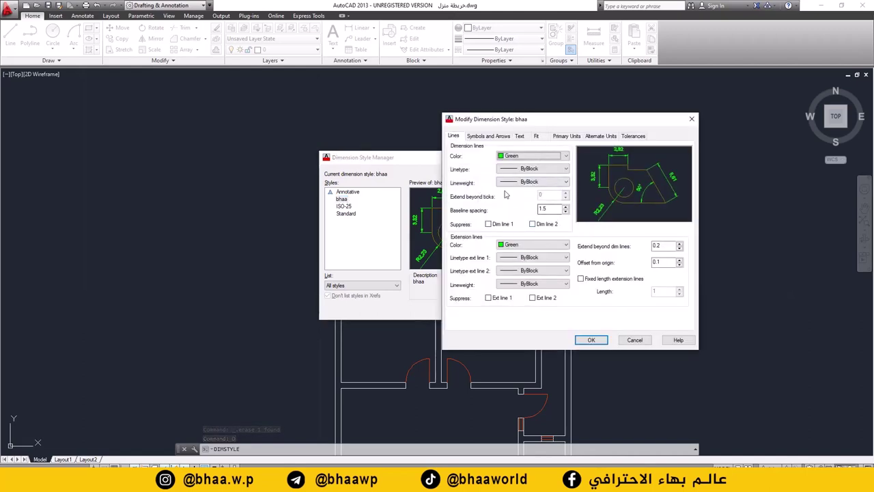
left_click(494, 138)
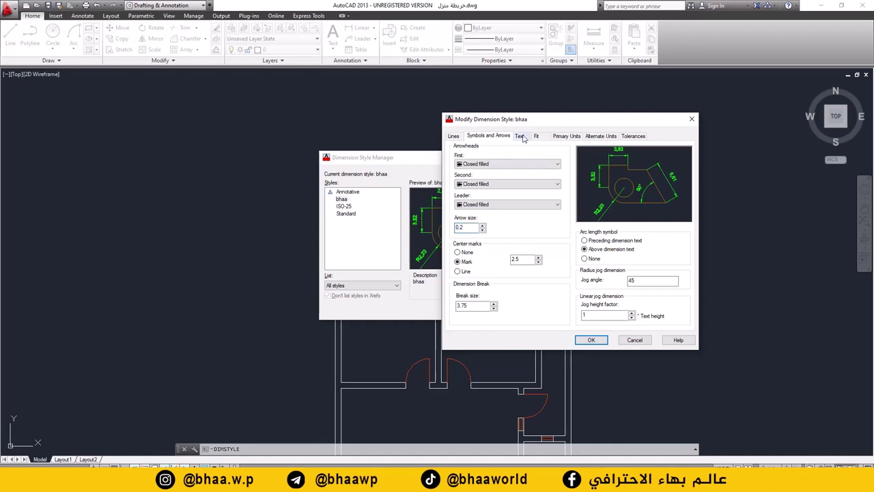
Step: Check the bhaa text settings and confirm the style with 0.2 text height and 0.2 arrows
left_click(522, 137)
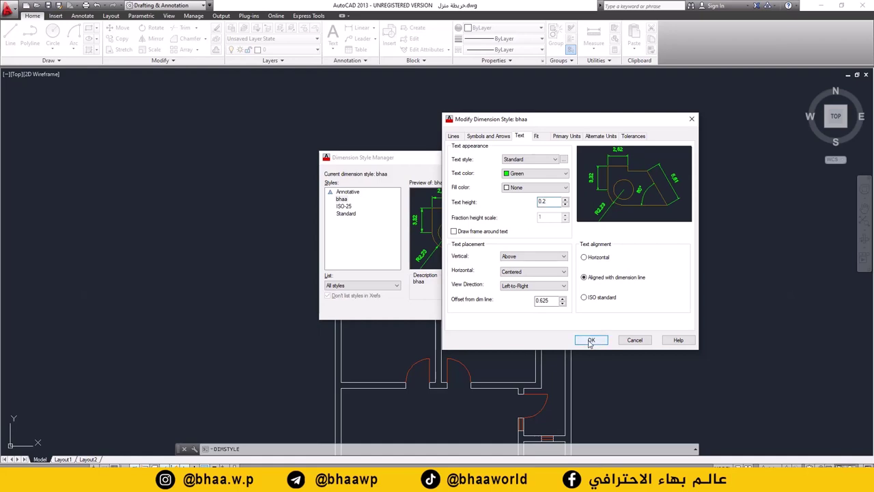
left_click(590, 342)
Step: Add a linear 10 dimension above the top outer wall, then fit the whole plan in view
left_click(497, 312)
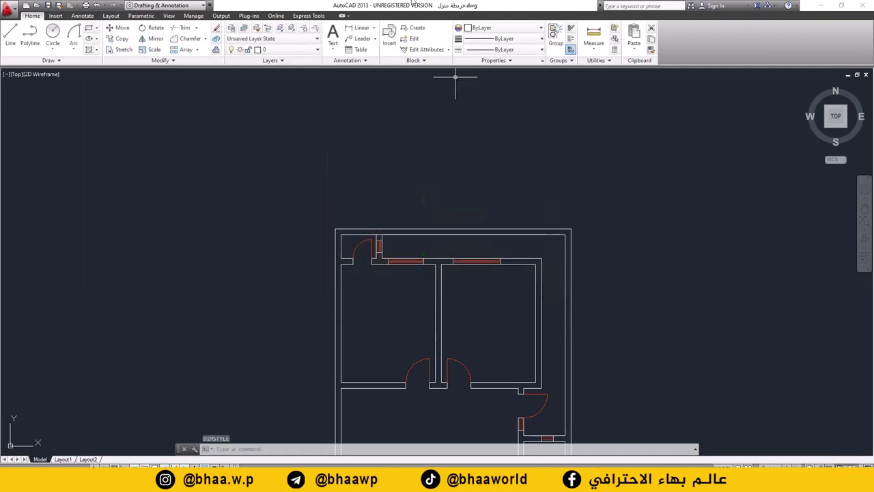
left_click(361, 28)
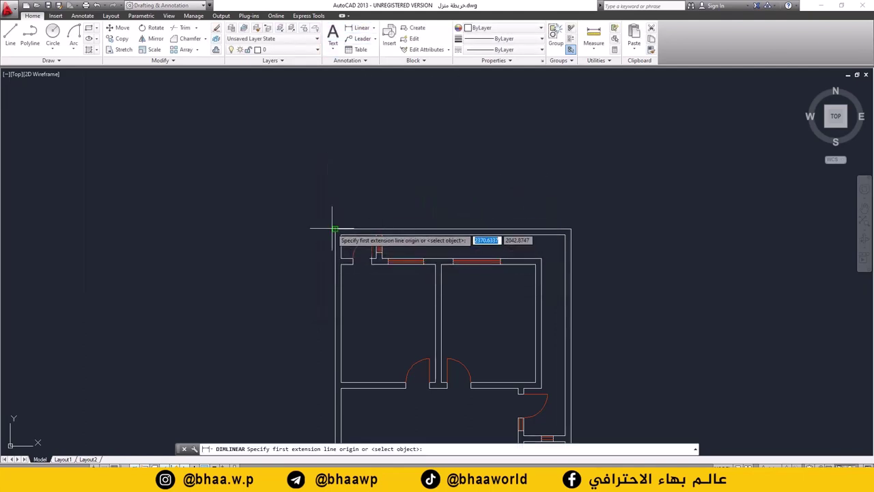
left_click(334, 229)
left_click(572, 229)
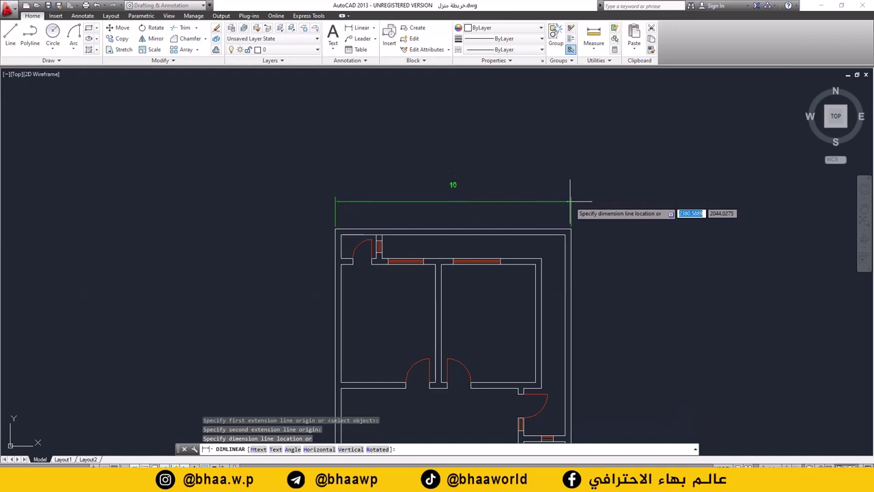
left_click(568, 208)
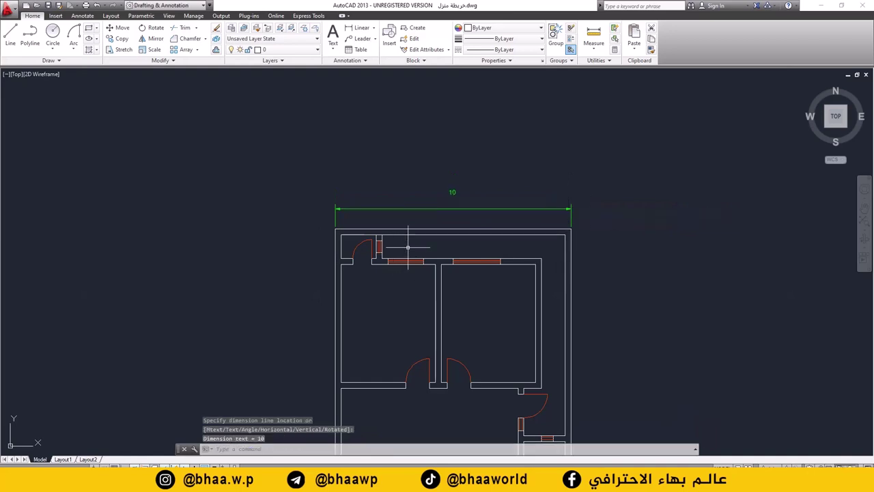
middle_click_drag(432, 239, 442, 224)
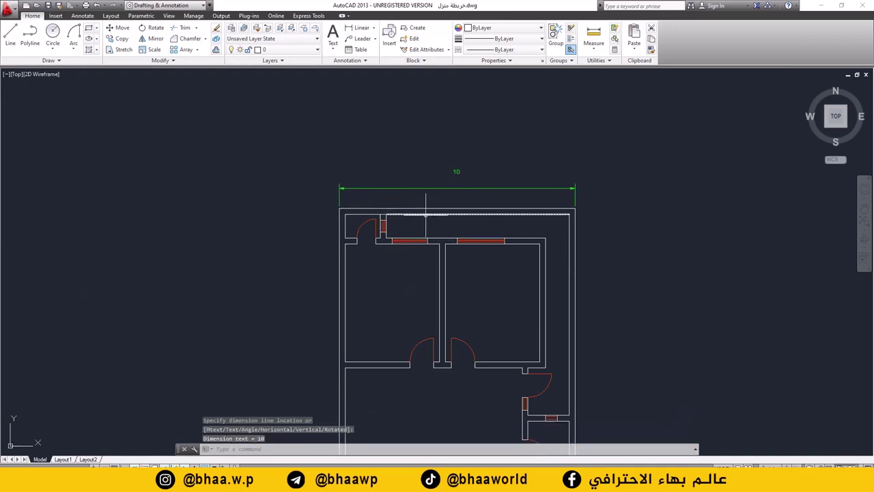
scroll(403, 280, "down", 2)
middle_click_drag(406, 214, 380, 168)
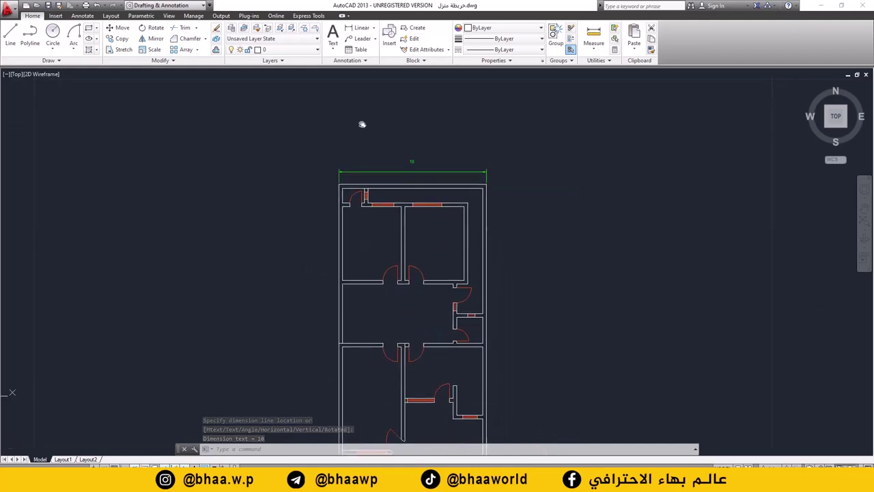
middle_click_drag(438, 232, 522, 189)
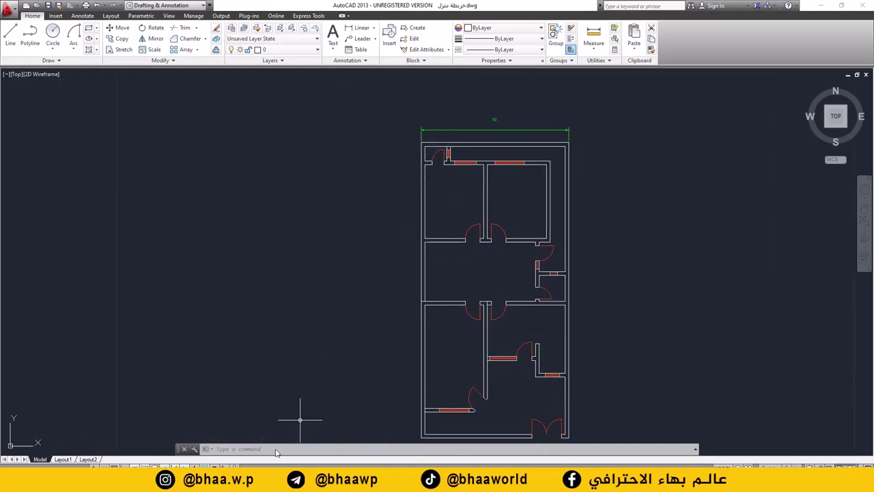
Step: Via DIMSTYLE, change bhaa to 0.4 text height and 0.3 arrow size
type("d")
key("Return")
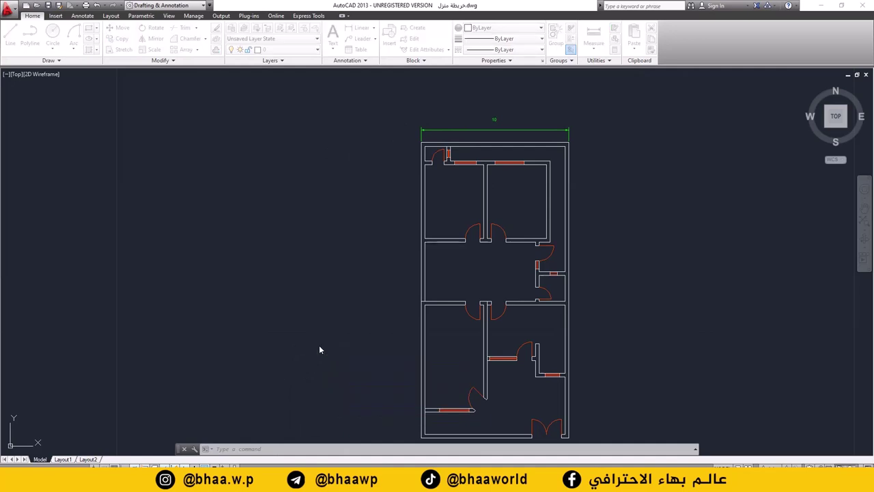
left_click(530, 221)
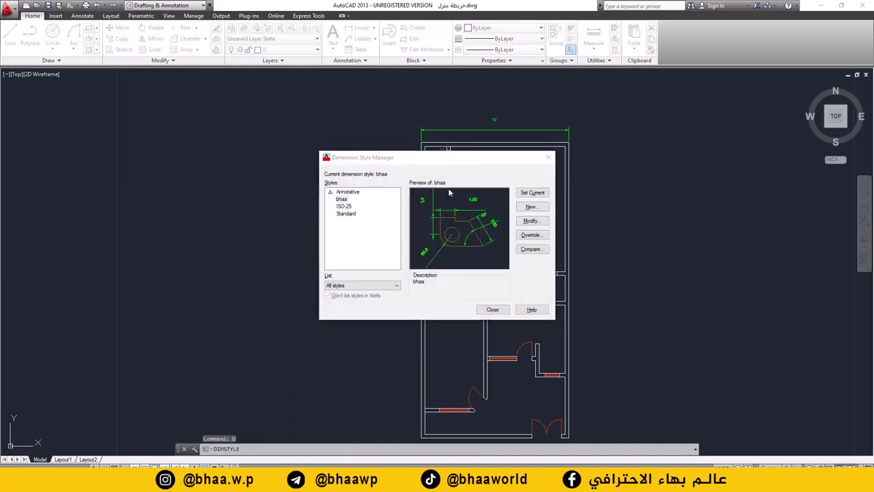
double_click(553, 202)
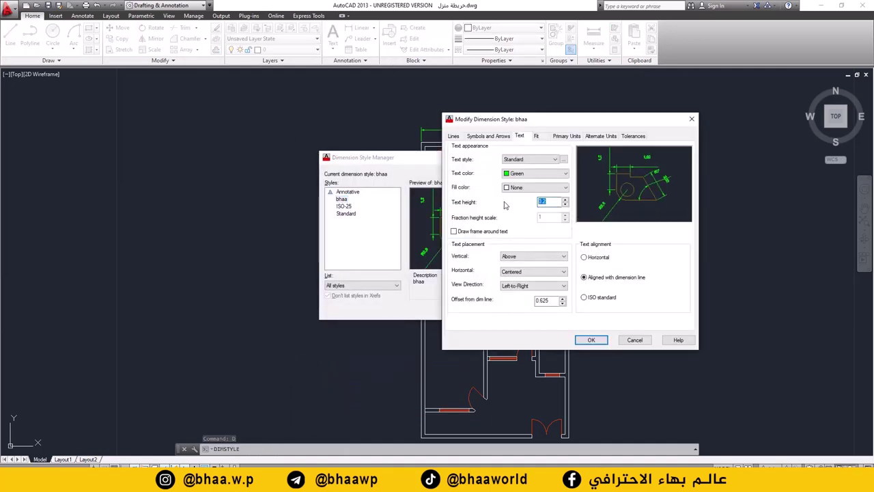
type("0")
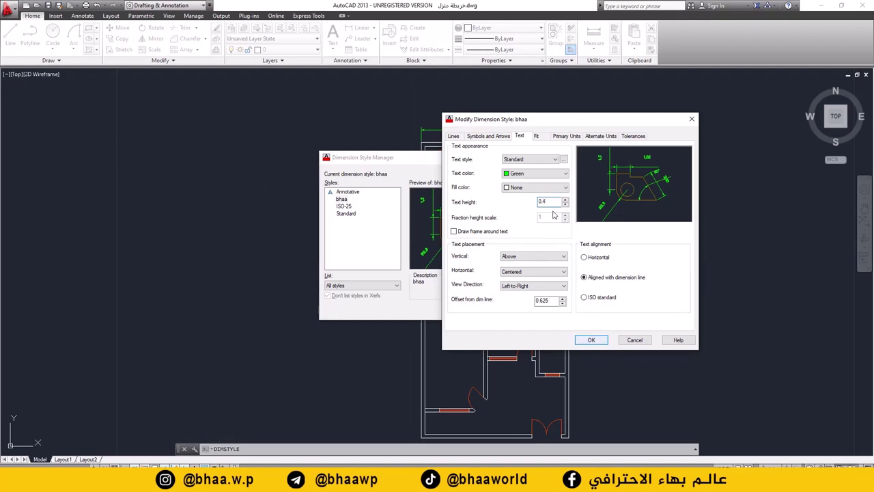
left_click(502, 136)
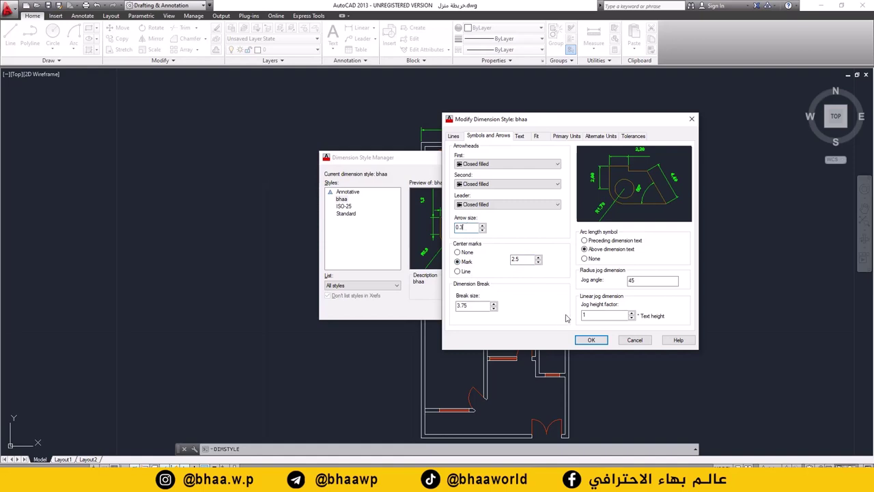
left_click(591, 340)
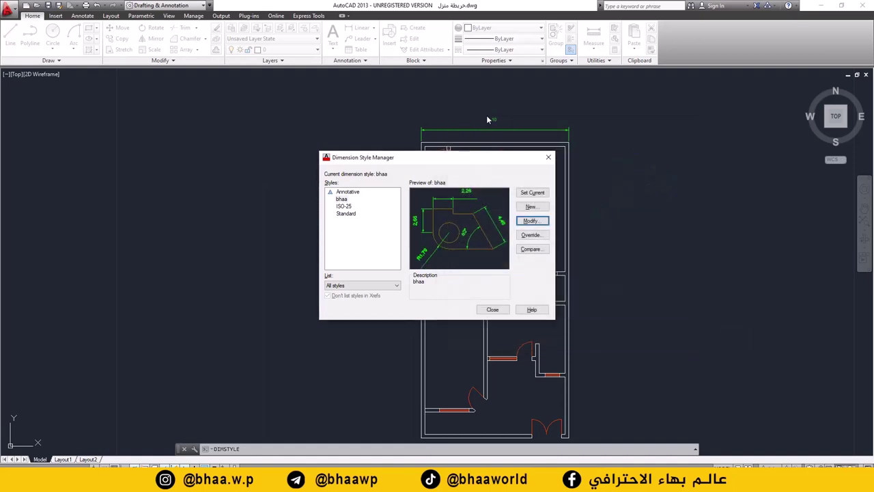
left_click(548, 159)
left_click(525, 130)
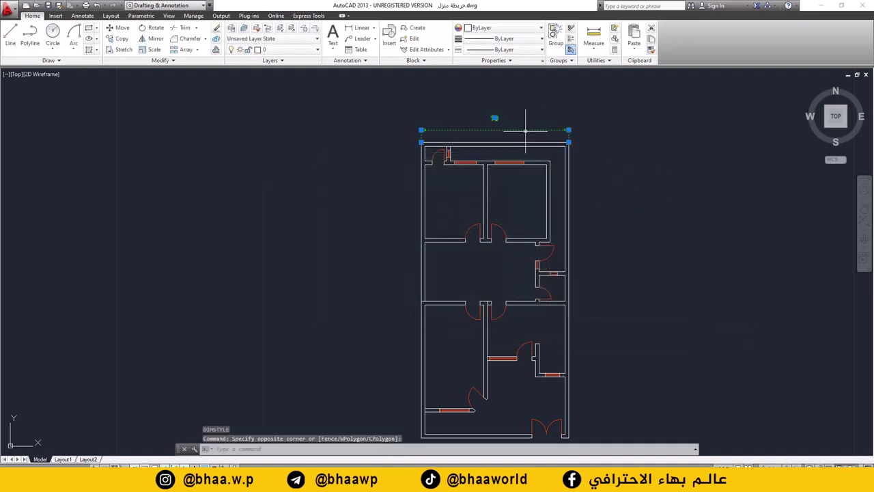
Step: Delete the old top dimension and redraw the 10 dimension across the top wall
key("Delete")
left_click(362, 27)
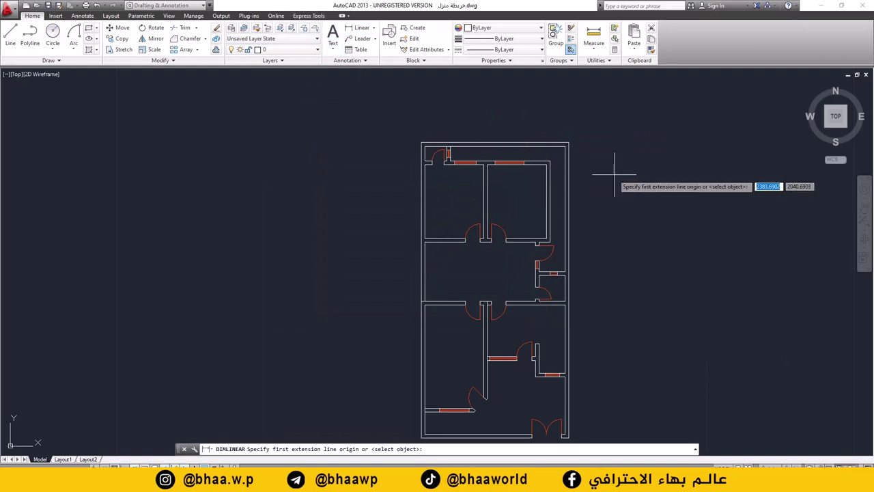
scroll(614, 174, "up", 2)
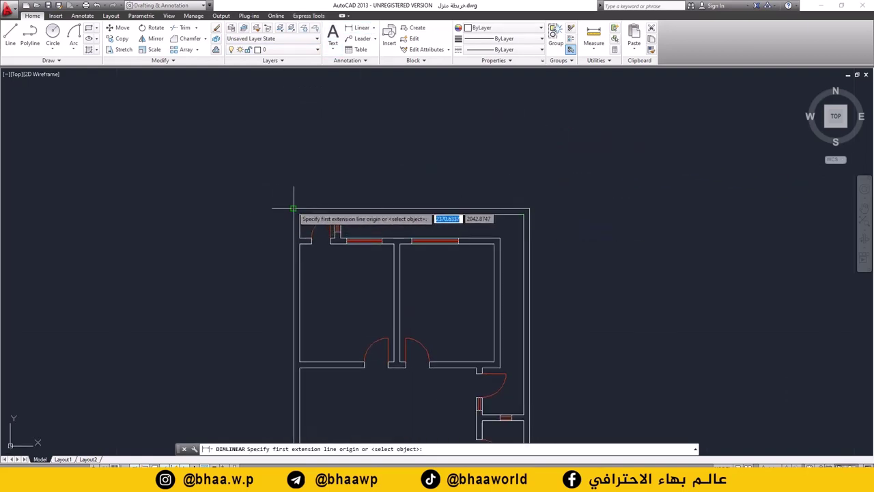
left_click(294, 209)
left_click(529, 209)
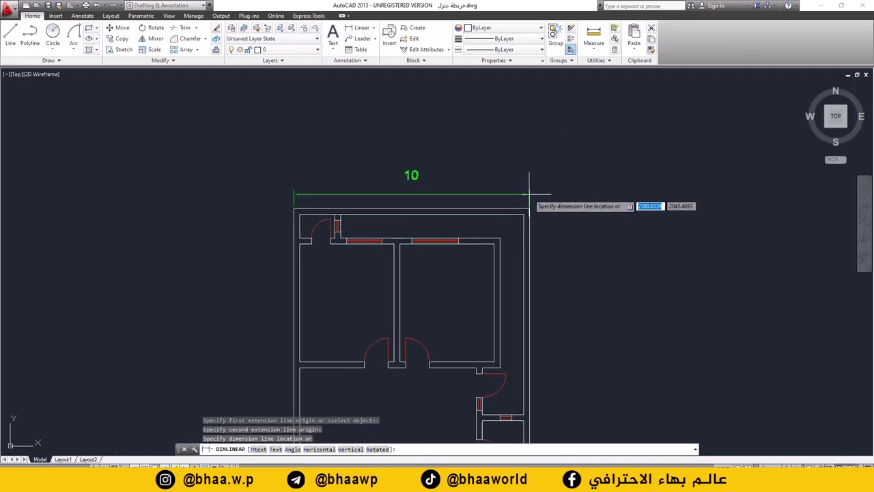
left_click(528, 184)
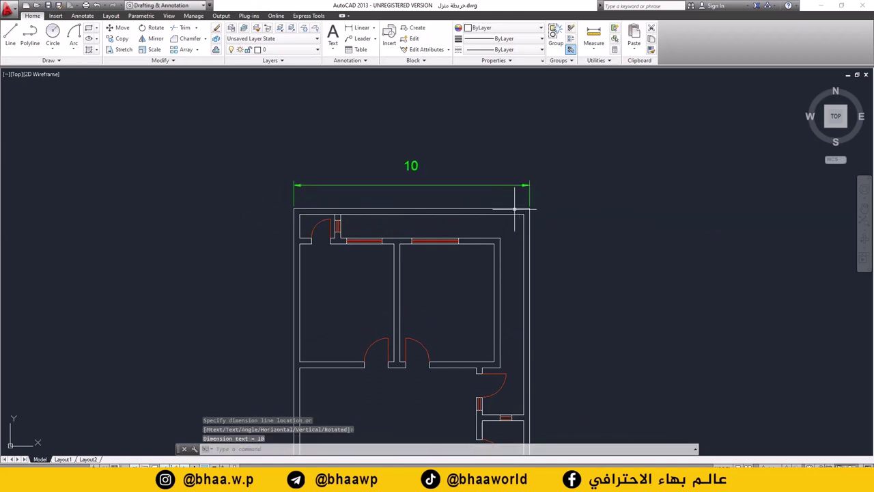
scroll(514, 208, "down", 4)
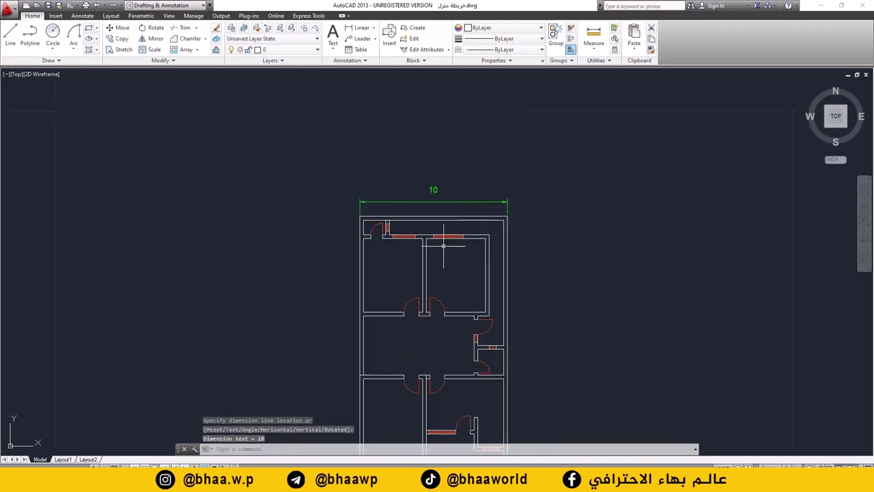
Step: Add a vertical 20 dimension along the plan's left outer wall
left_click(359, 27)
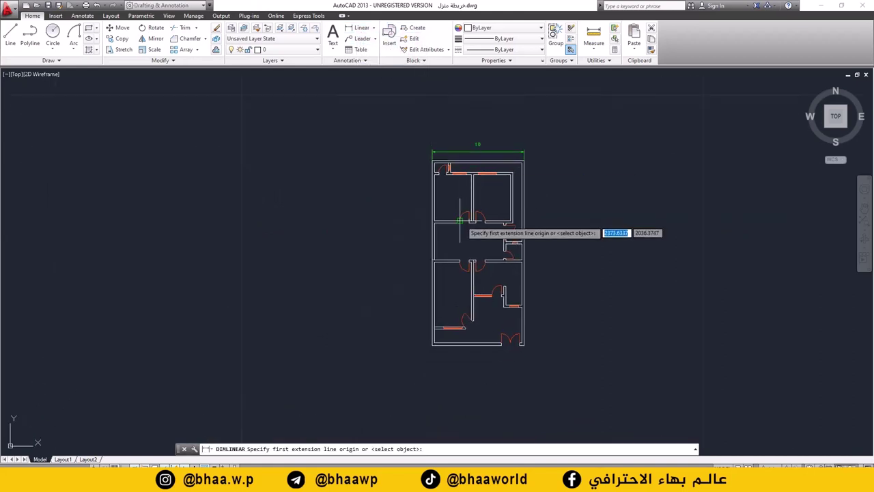
left_click(433, 162)
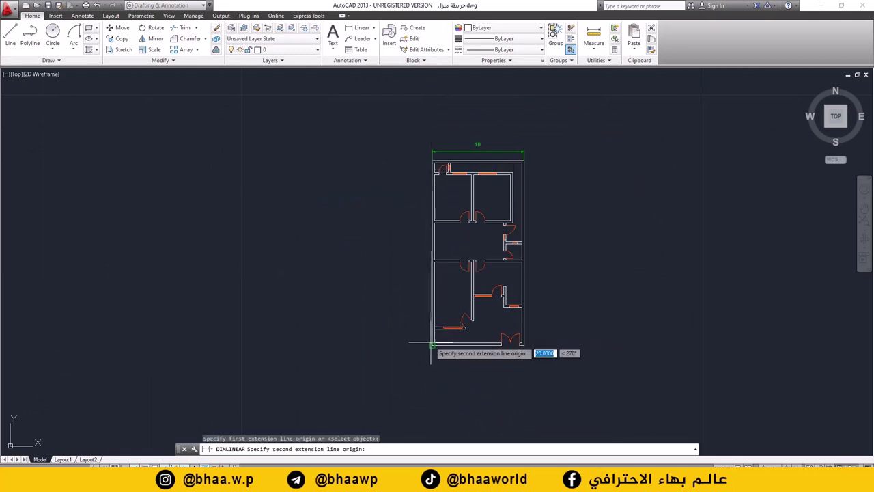
left_click(433, 343)
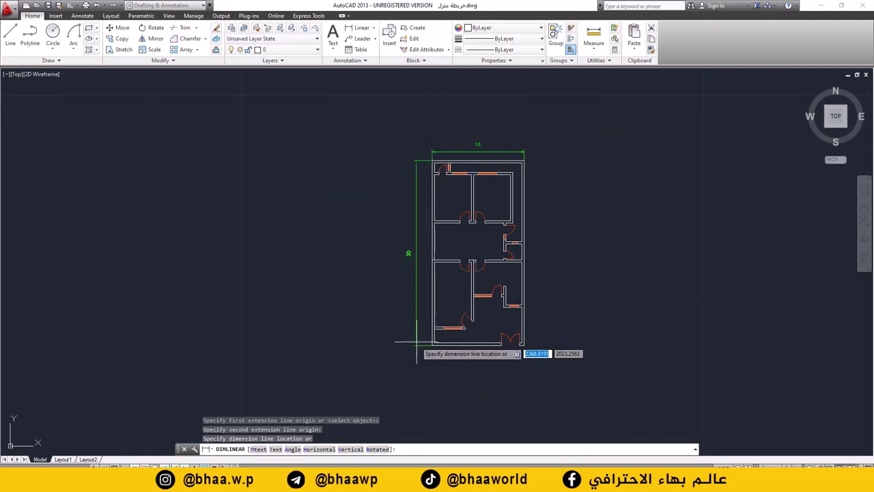
left_click(420, 347)
scroll(486, 181, "up", 2)
scroll(486, 182, "up", 2)
middle_click_drag(485, 182, 454, 229)
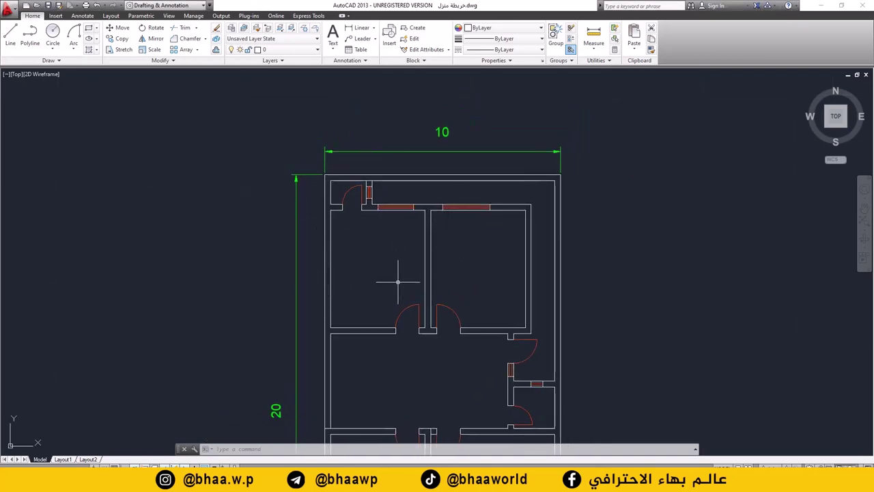
scroll(400, 277, "up", 2)
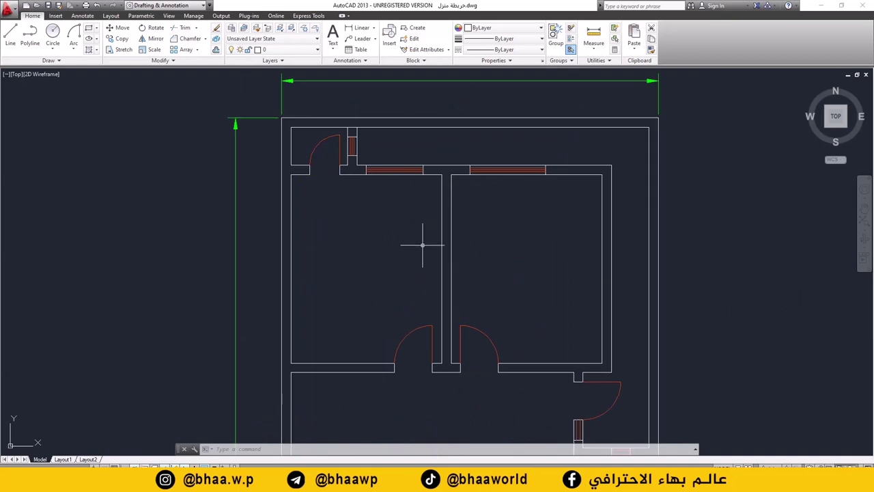
Step: Dimension the upper-left room's inner width as 4
left_click(356, 27)
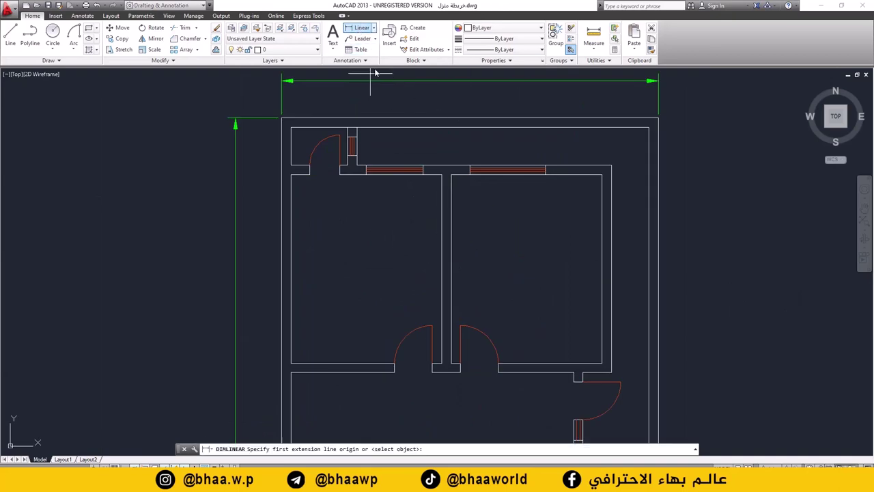
left_click(291, 174)
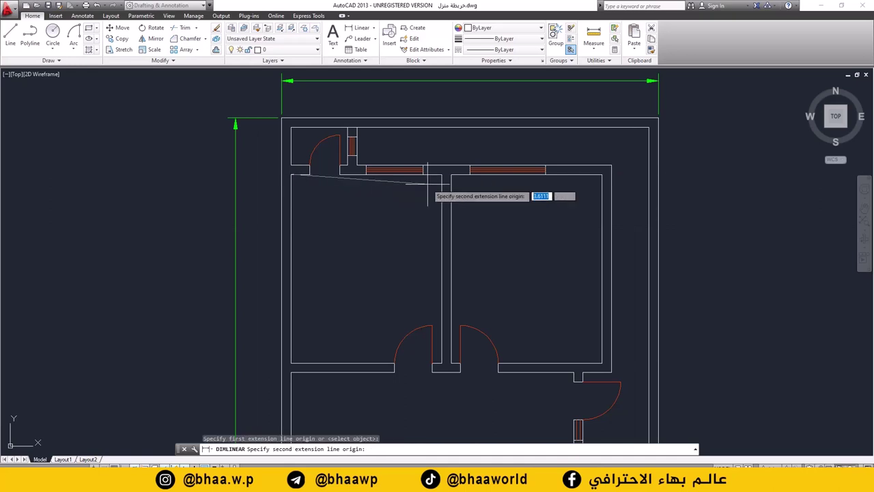
left_click(442, 174)
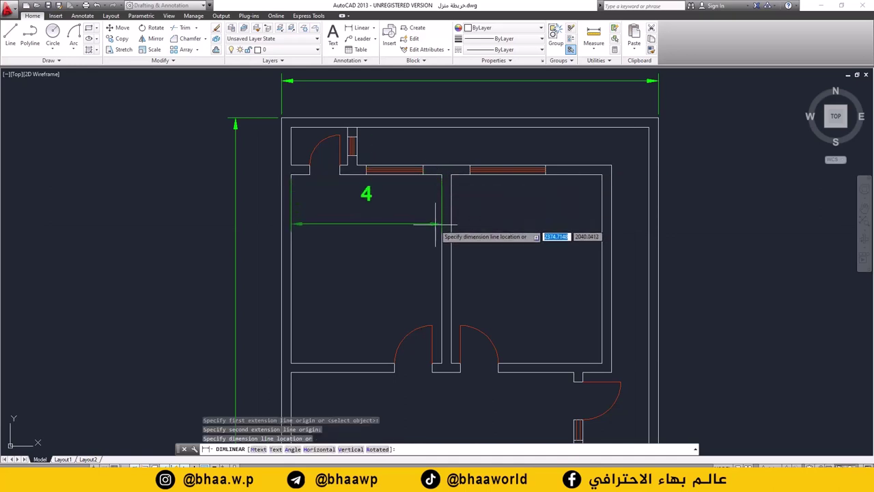
left_click(435, 224)
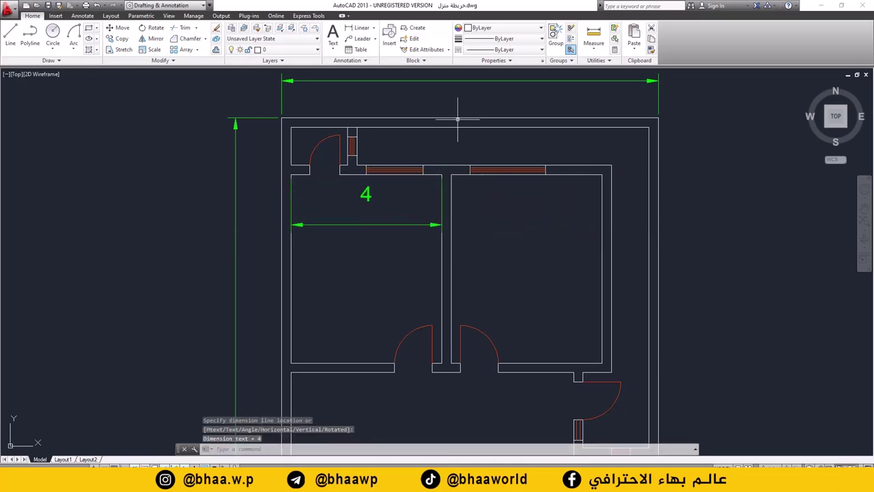
Step: Add the upper-right room's 4 width and vertical 5 height dimensions
key("Return")
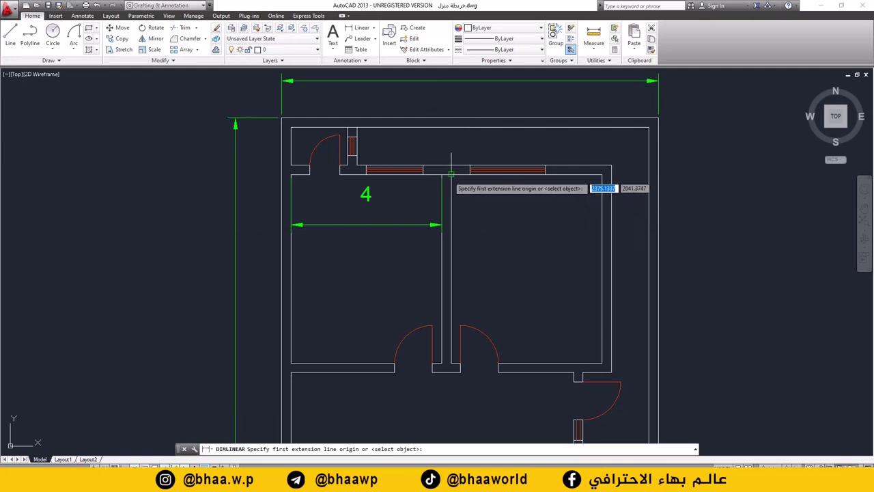
left_click(452, 174)
left_click(601, 175)
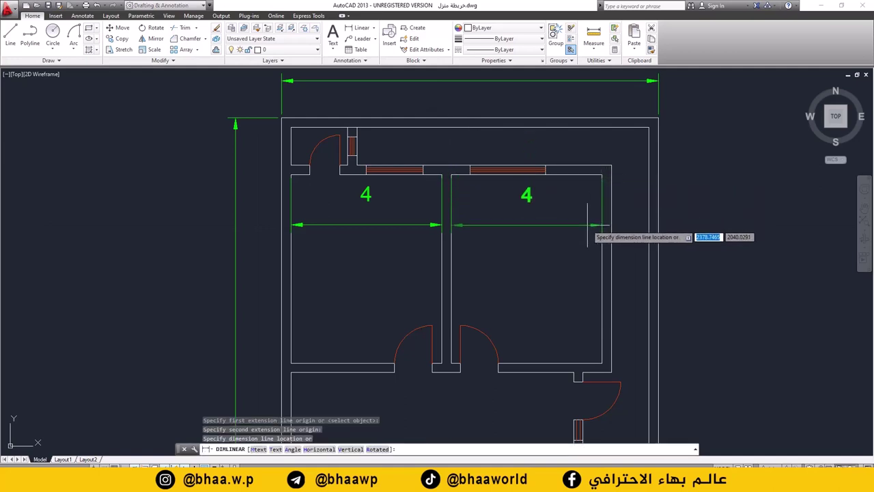
left_click(587, 224)
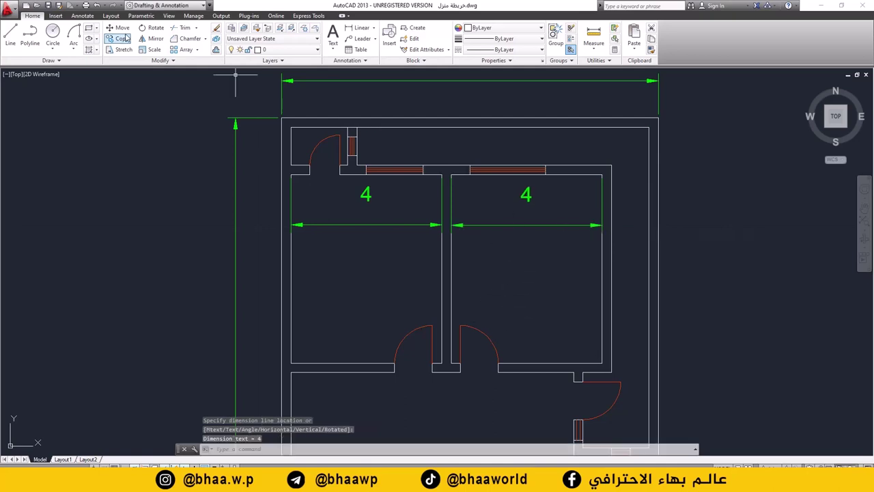
key("Return")
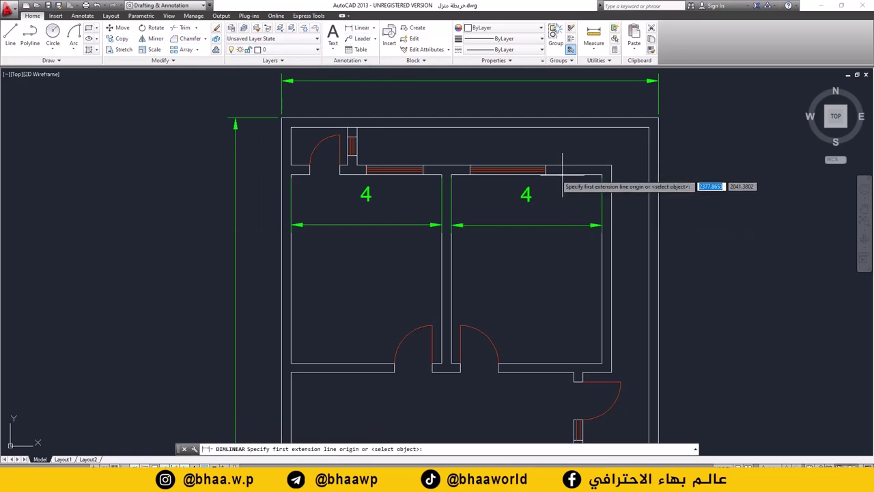
left_click(602, 175)
left_click(599, 363)
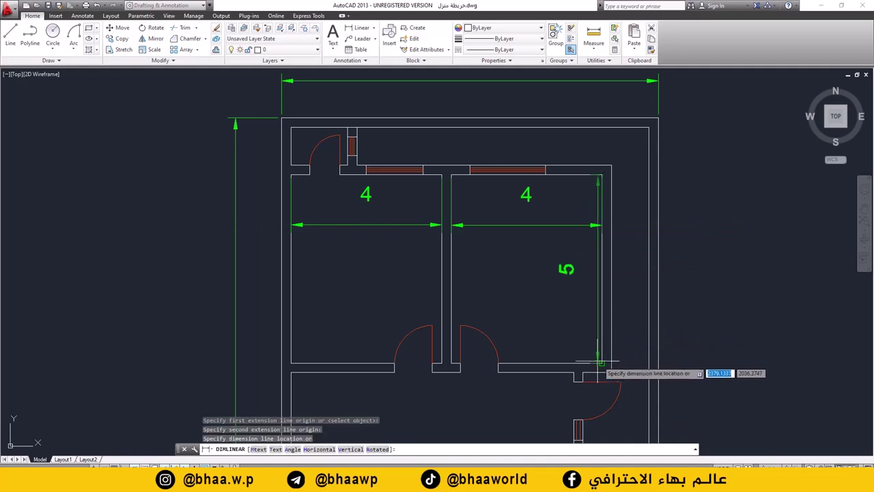
left_click(570, 352)
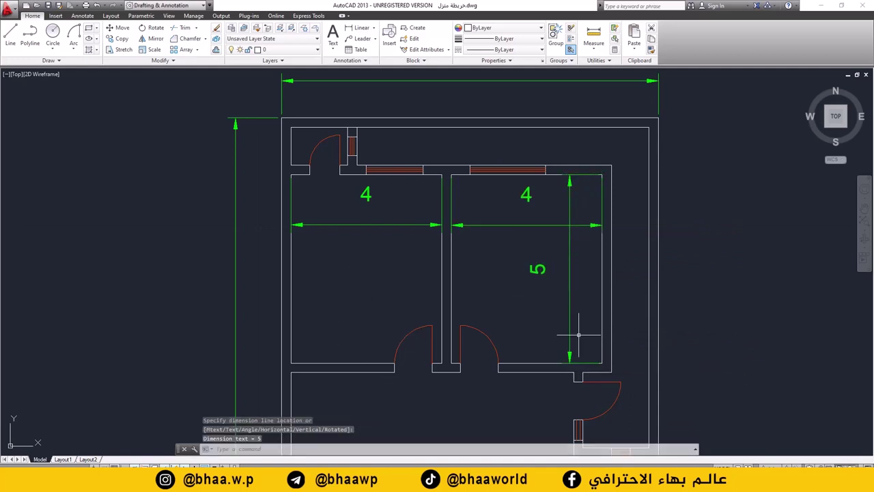
scroll(567, 309, "down", 2)
Step: Cancel the unfinished dimension and delete a stray object from the drawing
middle_click_drag(546, 292, 312, 82)
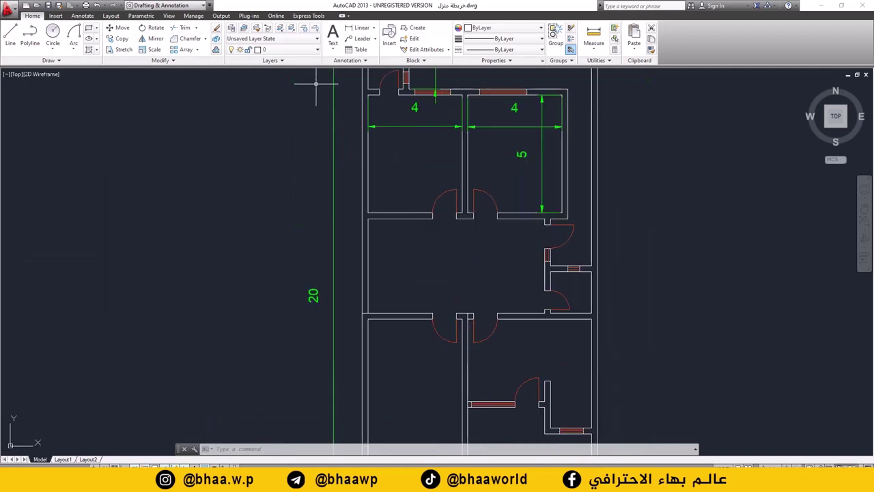
left_click(358, 27)
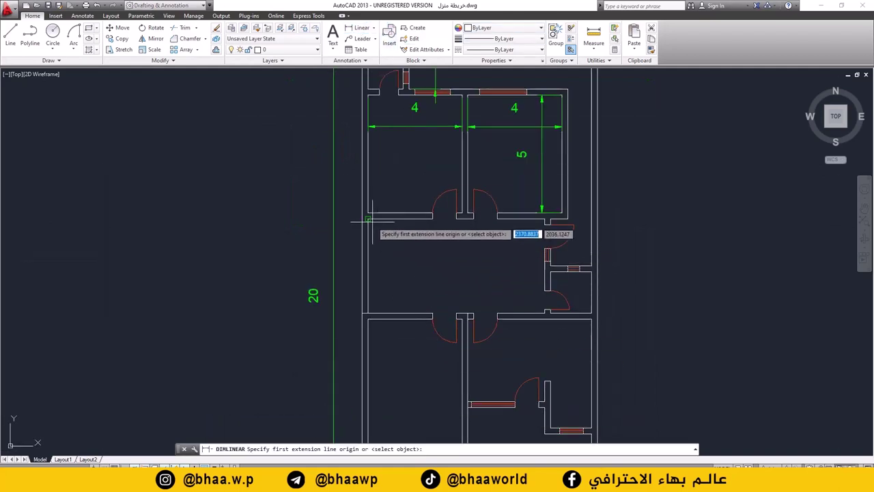
key("Escape")
scroll(546, 273, "down", 3)
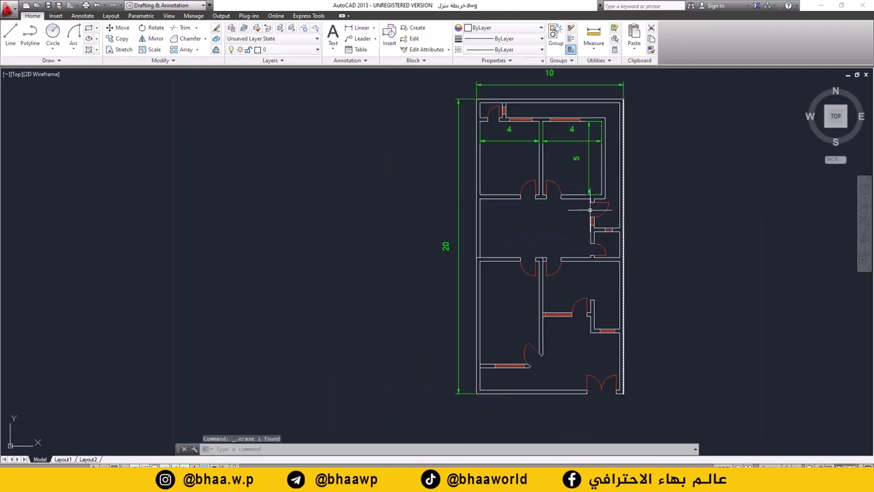
key("Delete")
middle_click_drag(534, 212, 509, 224)
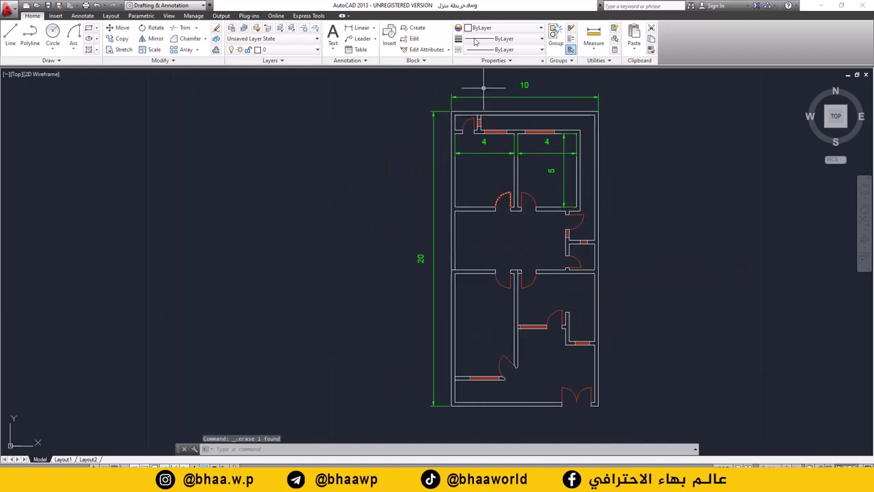
Step: Add a vertical 4 dimension on the middle hall's left side
left_click(359, 27)
left_click(456, 211)
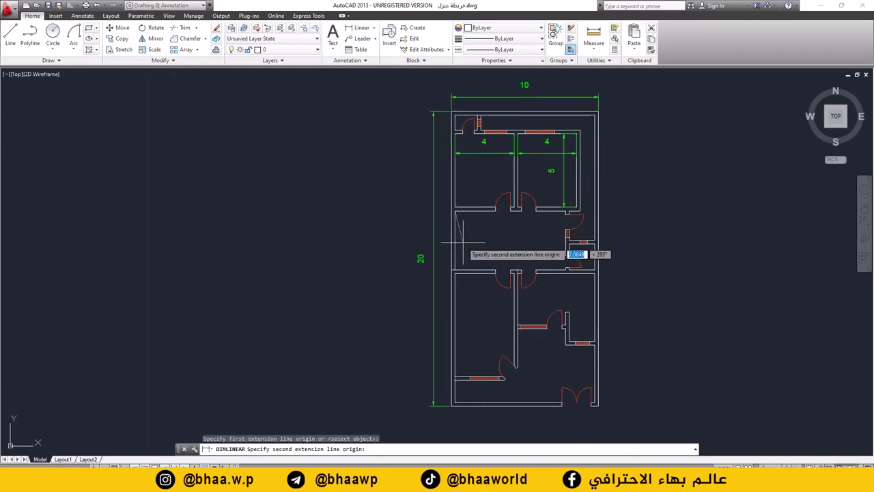
left_click(456, 271)
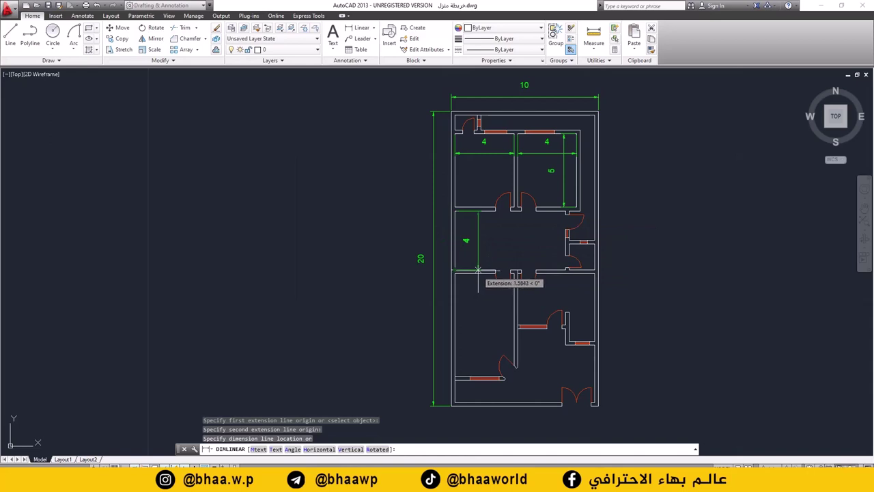
left_click(479, 271)
middle_click_drag(488, 311, 497, 282)
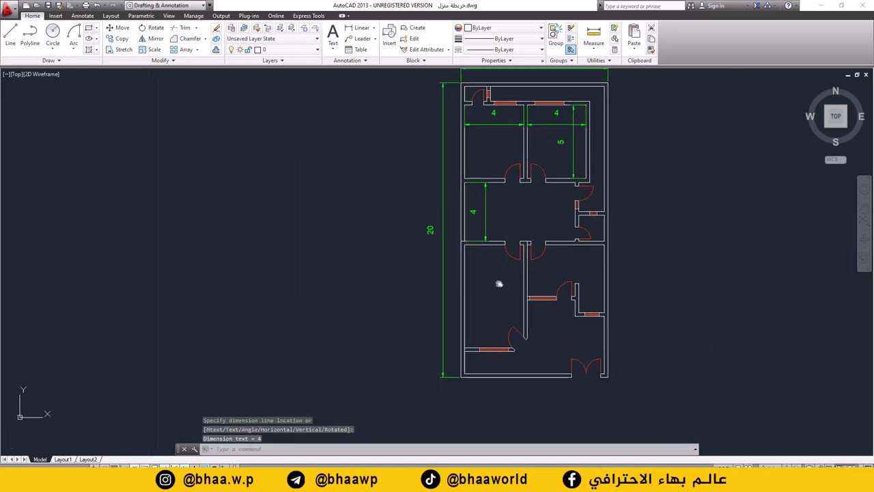
Step: Add a vertical 7 dimension in the lower-left room
key("Return")
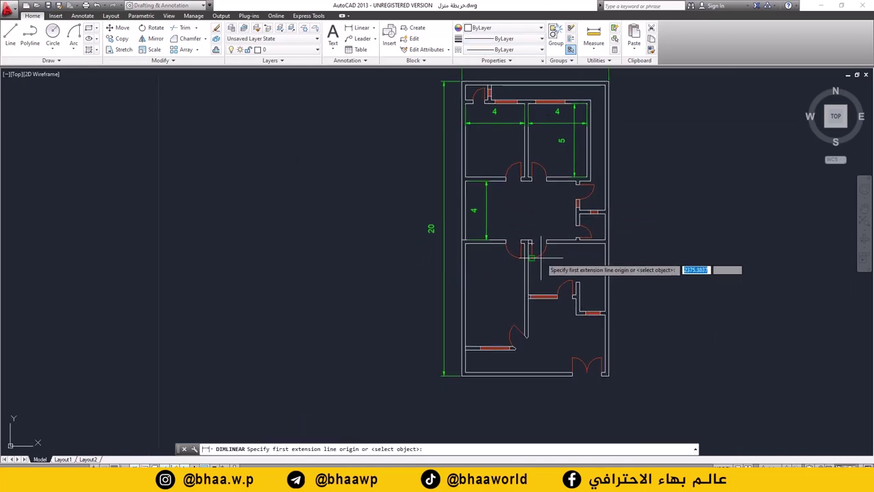
left_click(360, 33)
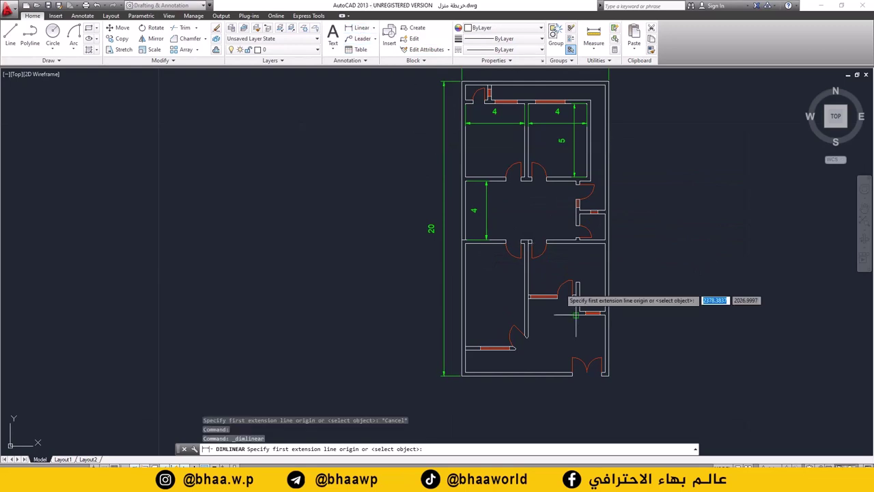
left_click(464, 243)
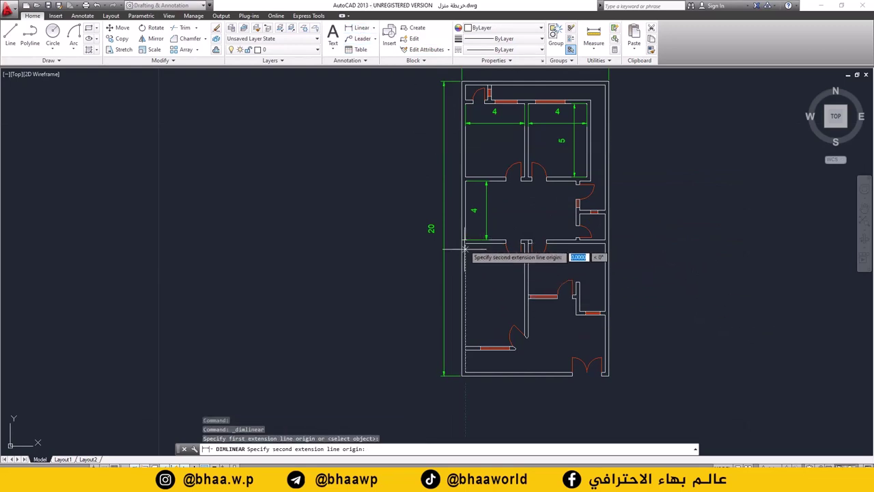
left_click(464, 347)
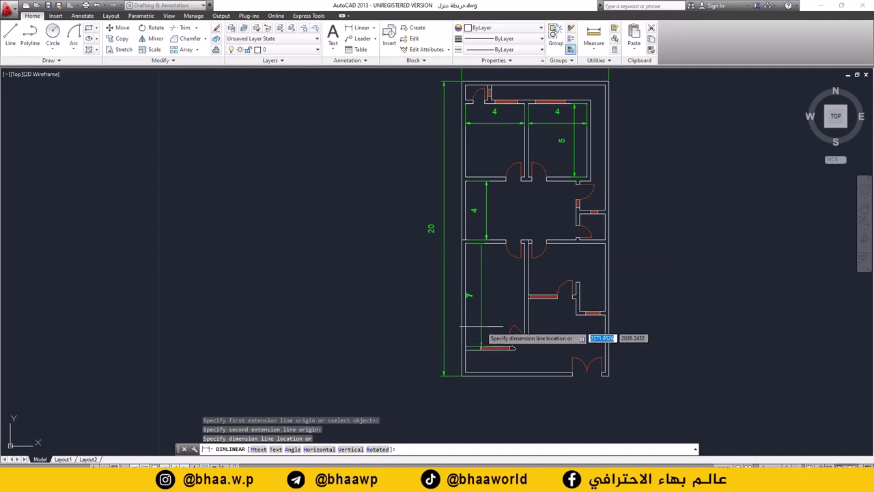
left_click(484, 345)
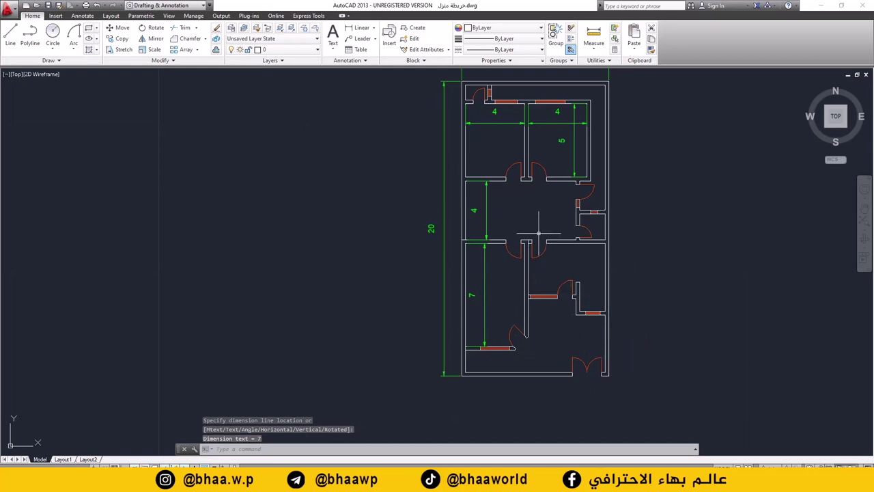
scroll(538, 233, "up", 3)
Step: Make text the current layer
middle_click_drag(546, 245, 536, 280)
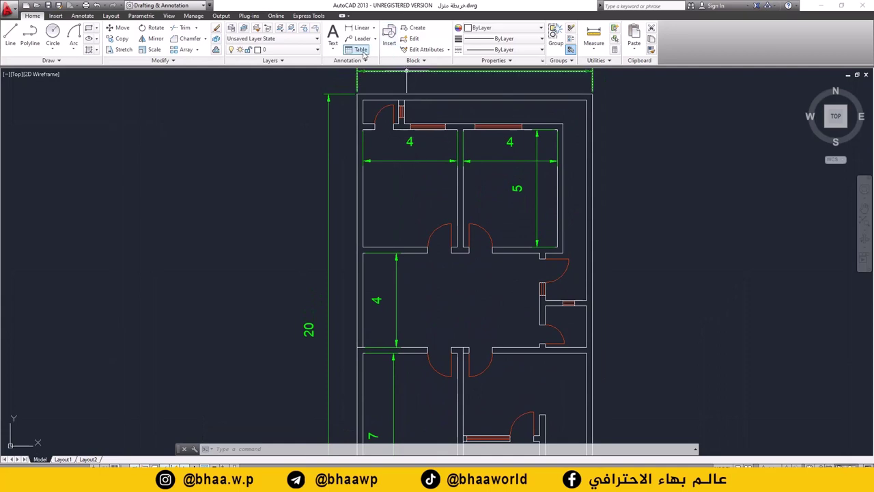
left_click(315, 52)
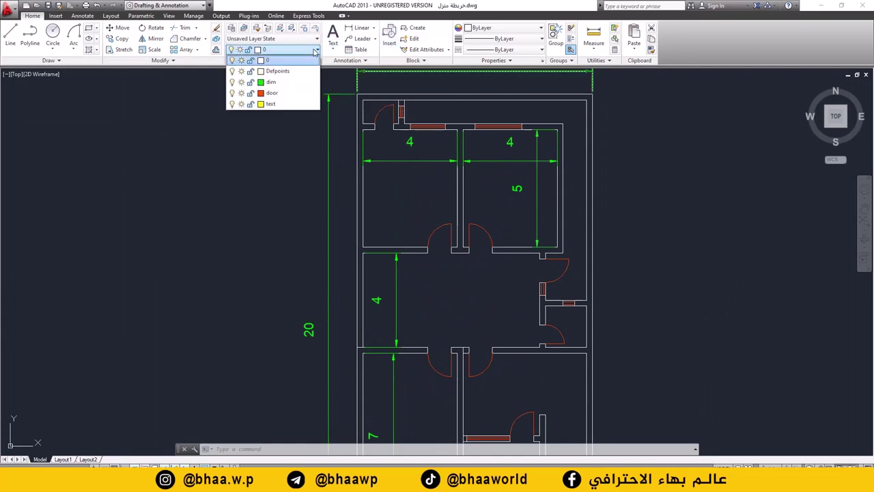
left_click(272, 104)
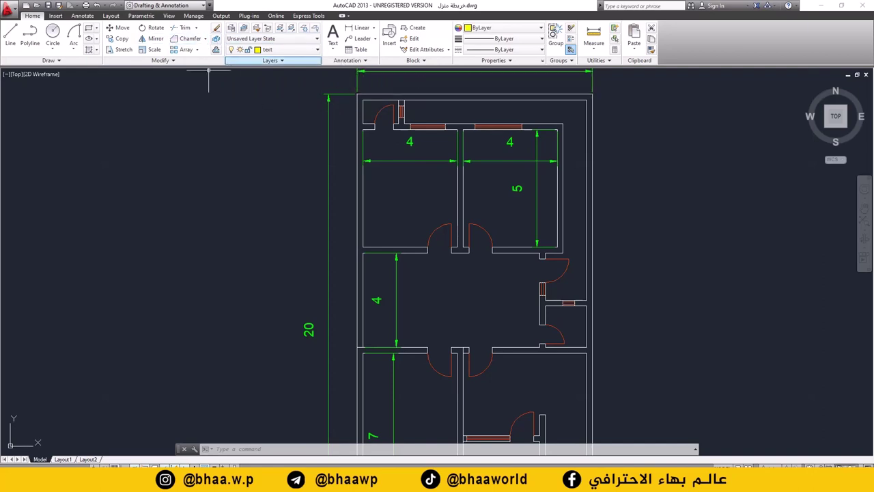
Step: Place a 0.5-high multiline label غرفة in the upper-left room
left_click(334, 49)
left_click(335, 54)
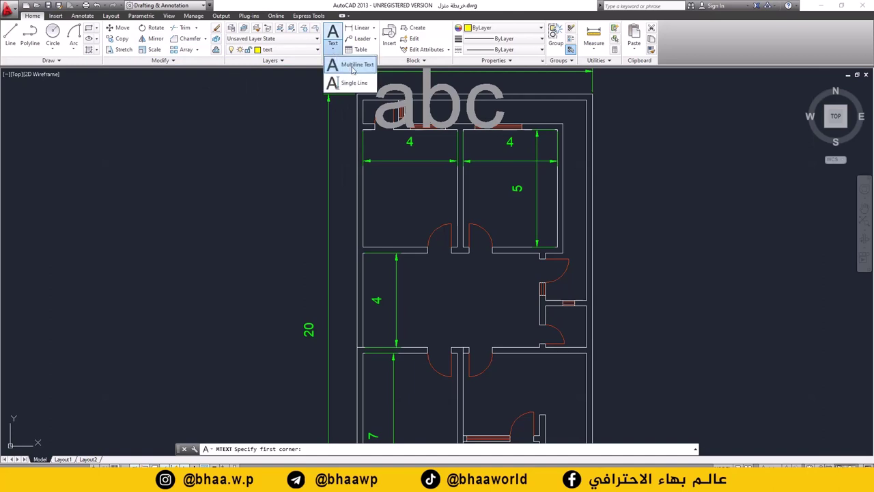
left_click(352, 66)
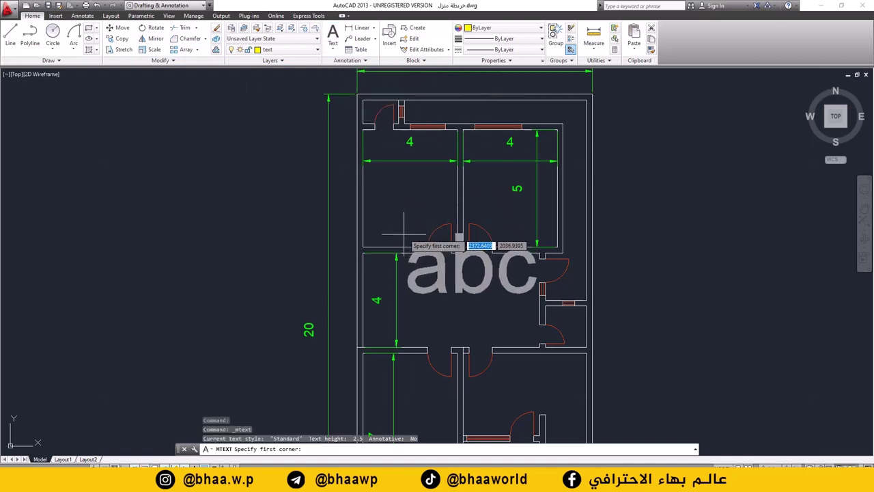
left_click(384, 191)
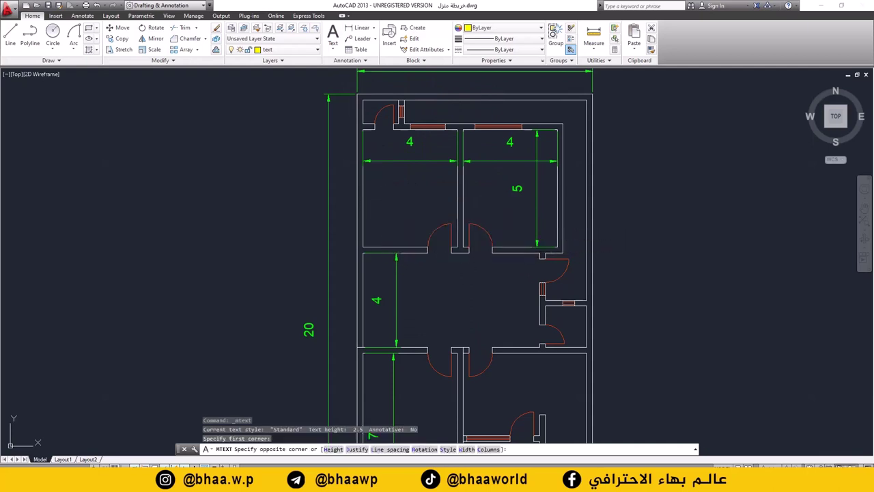
left_click(479, 289)
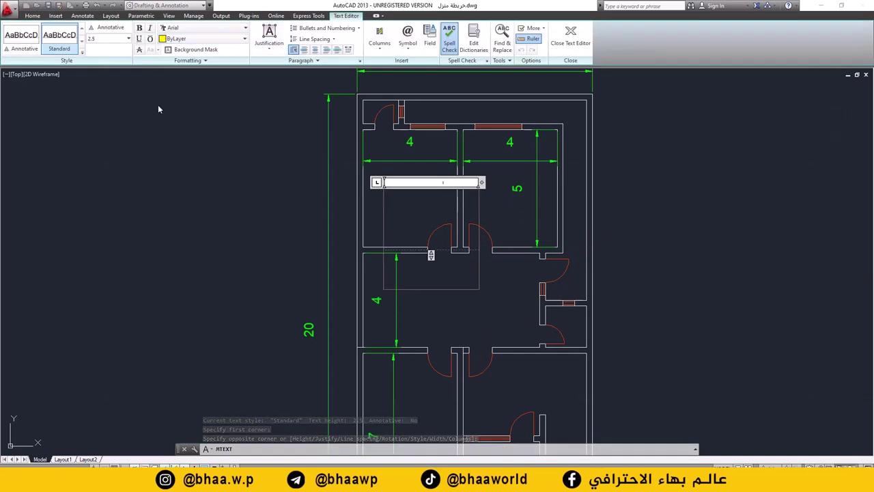
left_click(95, 38)
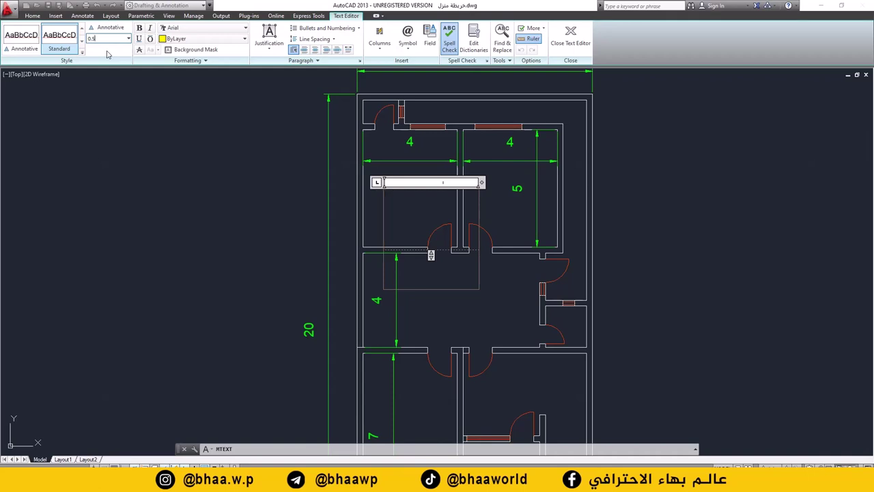
key("Return")
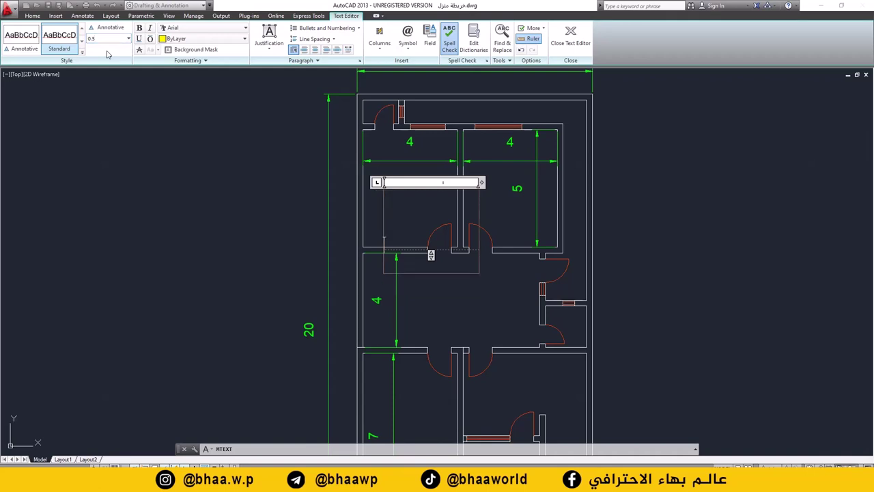
left_click(421, 183)
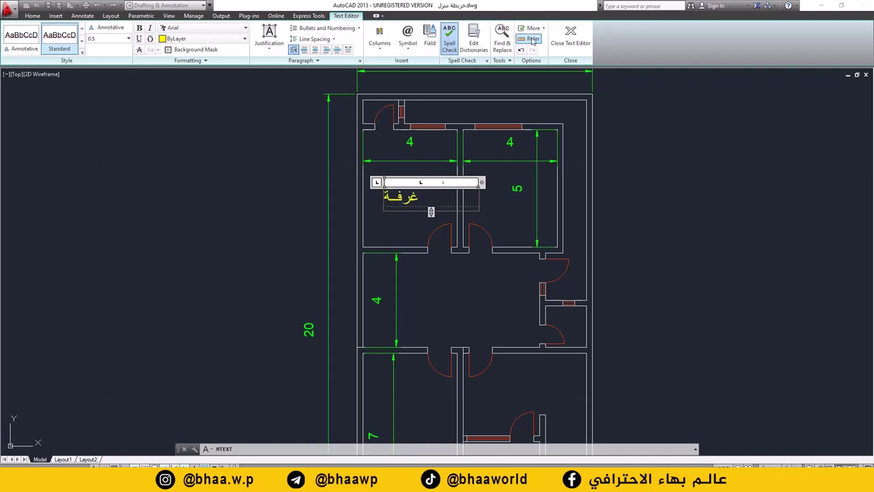
left_click(571, 38)
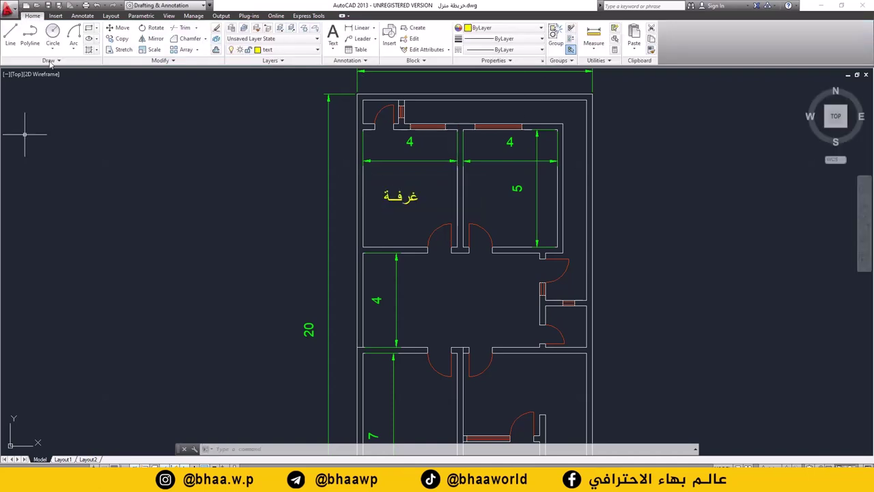
Step: Copy the غرفة label into the upper-right room and the middle hall
left_click(384, 191)
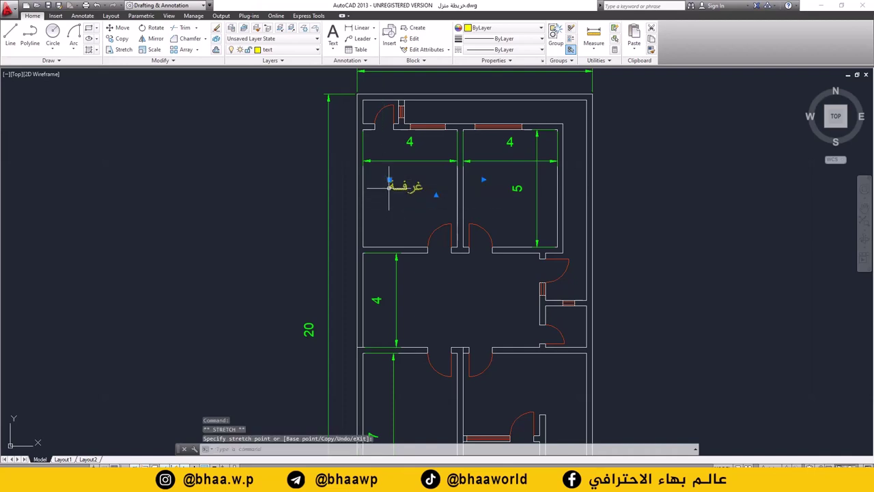
key("Escape")
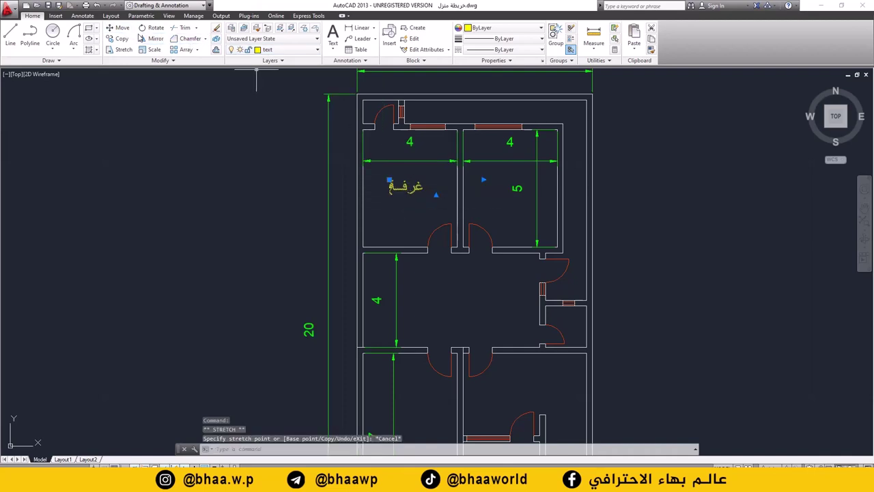
left_click(118, 39)
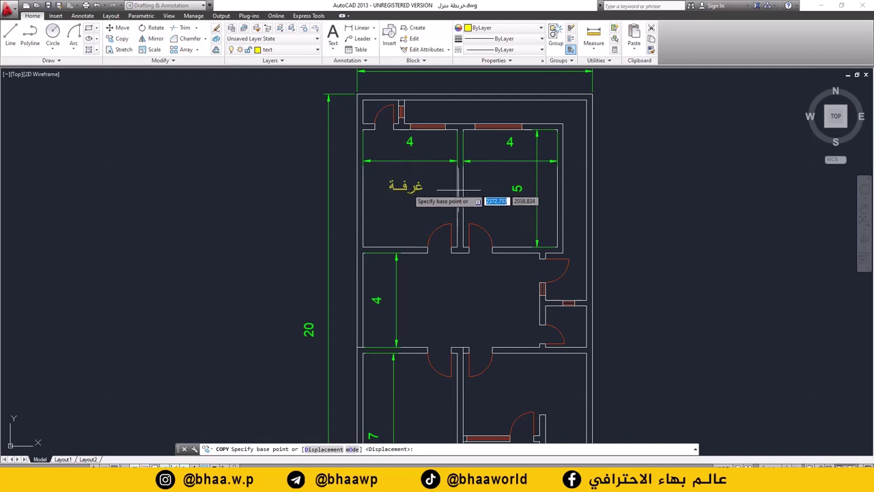
left_click(487, 198)
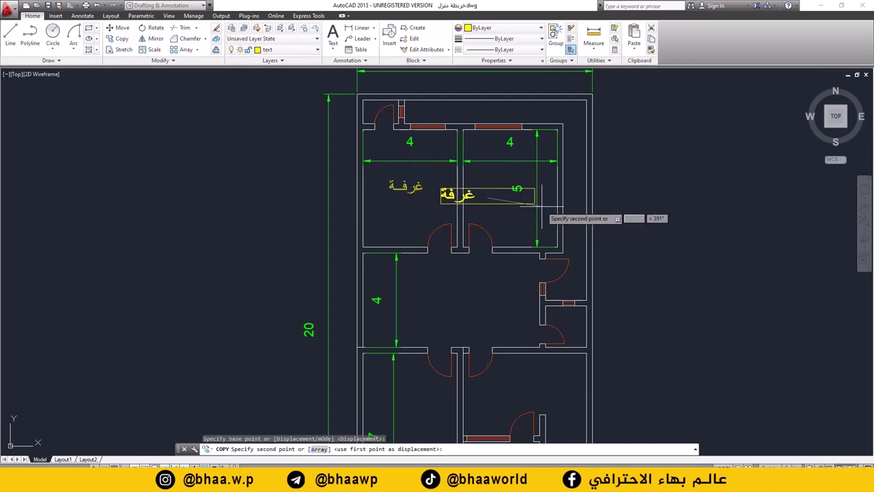
left_click(576, 208)
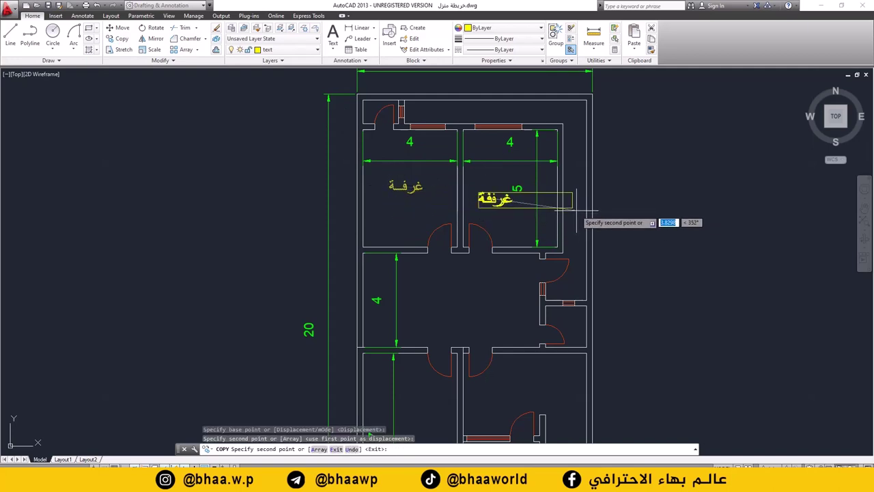
left_click(538, 300)
Step: Place further غرفة copies in the lower-left, lower-right and small right rooms
scroll(541, 296, "down", 4)
scroll(543, 294, "up", 4)
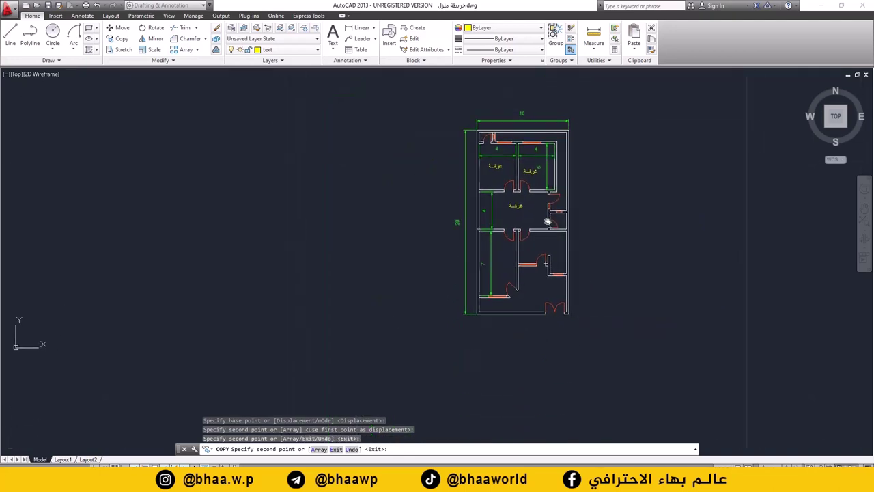
left_click(528, 267)
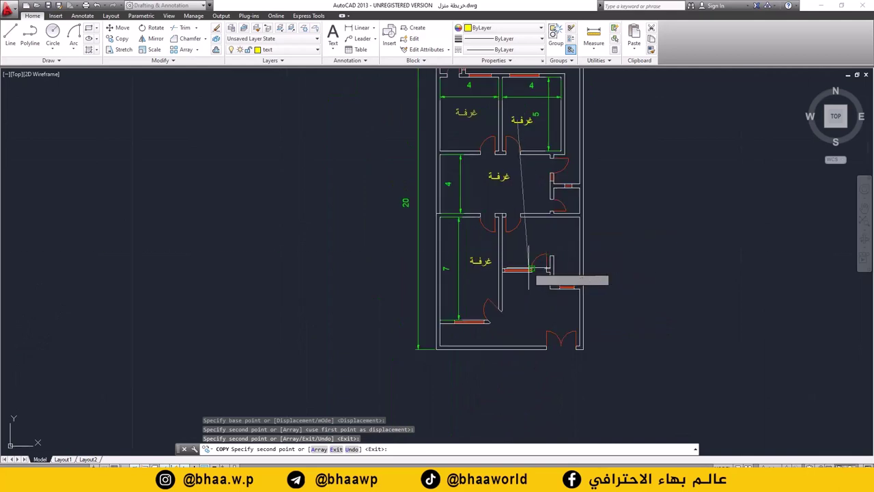
left_click(592, 240)
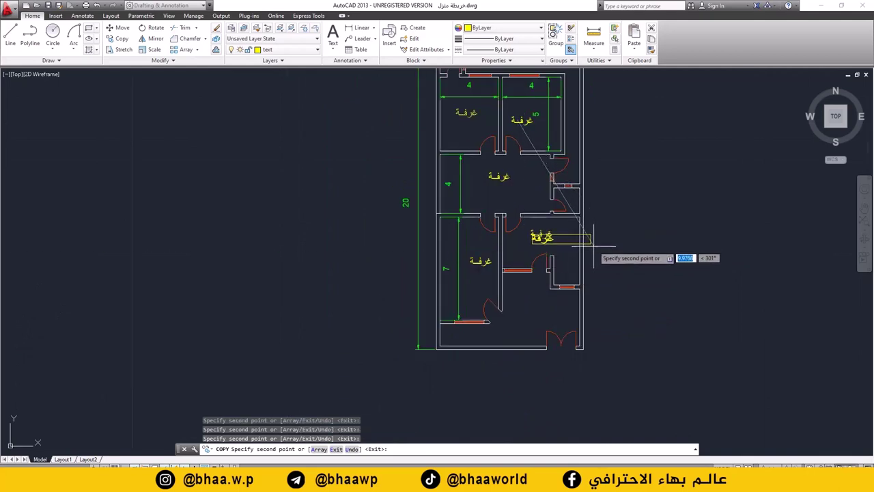
left_click(618, 270)
key("Escape")
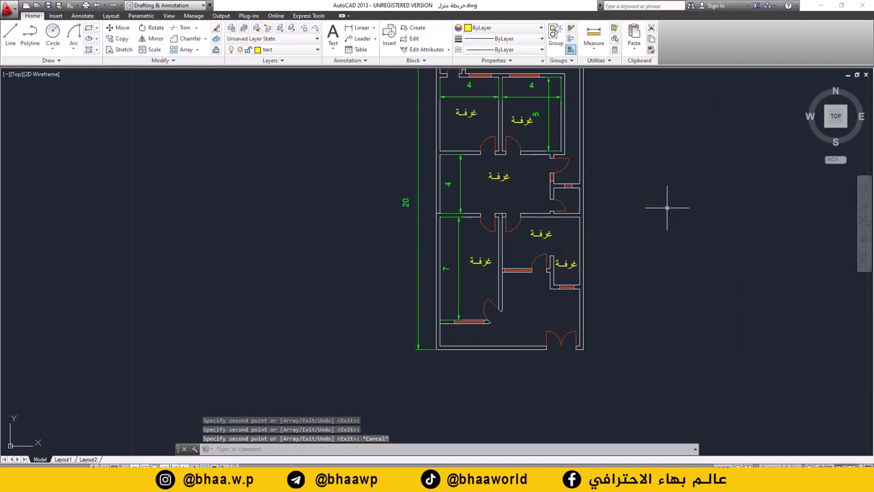
left_click(501, 176)
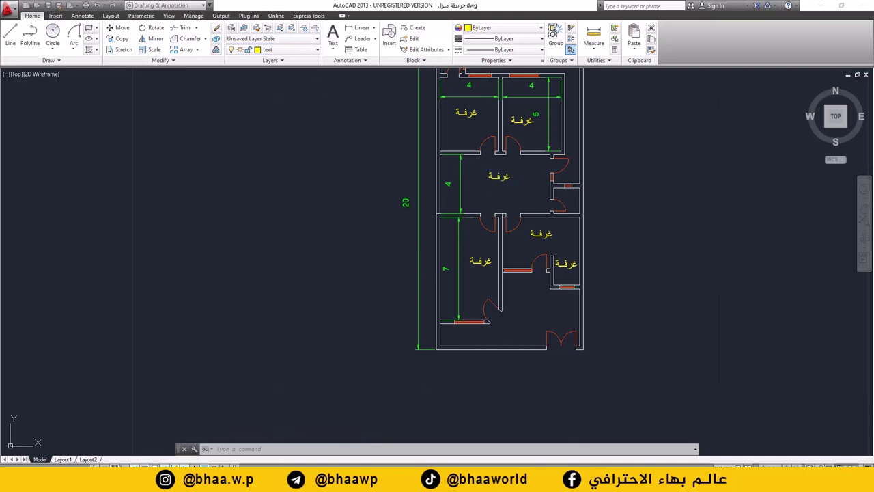
Step: Retype the middle hall label as صالة and the lower-right label as مطبخ
double_click(500, 177)
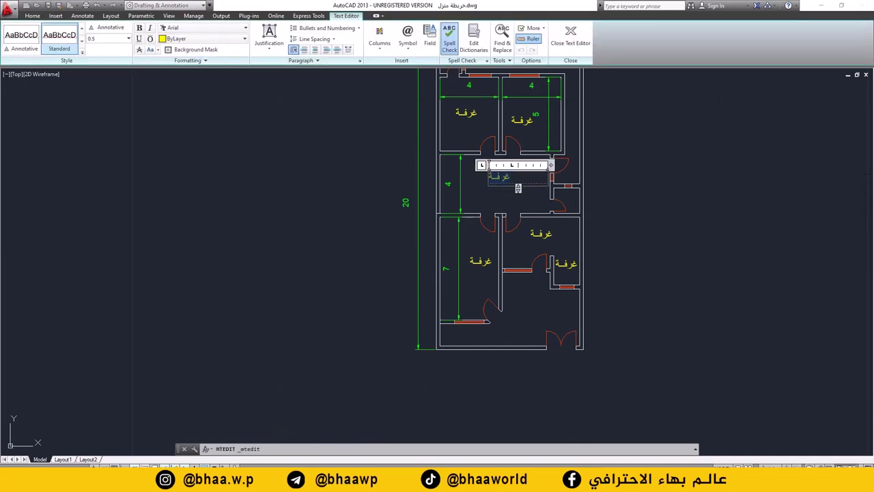
left_click(537, 230)
left_click(540, 233)
double_click(540, 233)
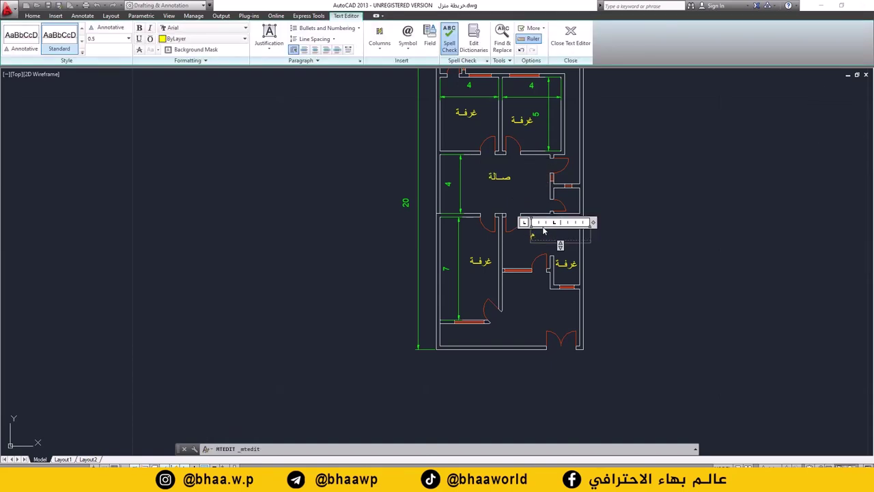
left_click(570, 267)
Step: Retype the small right room label as حار and the lower-left label as استقبال
left_click(573, 270)
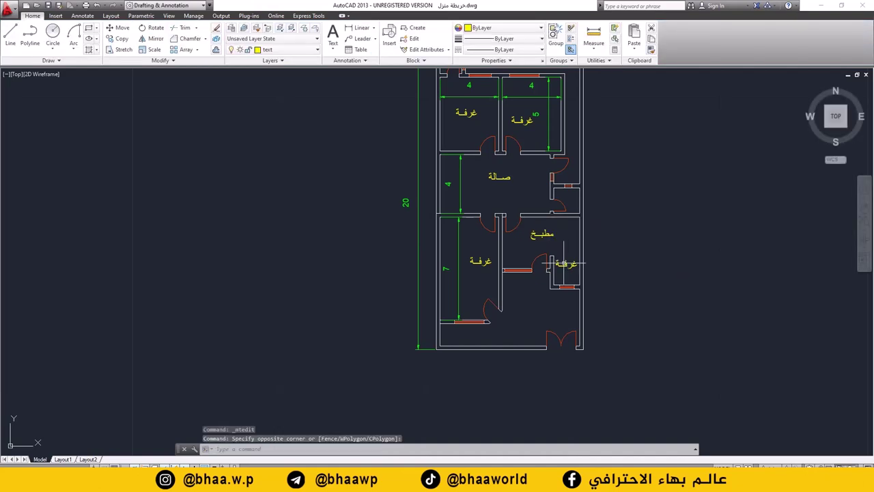
left_click(571, 266)
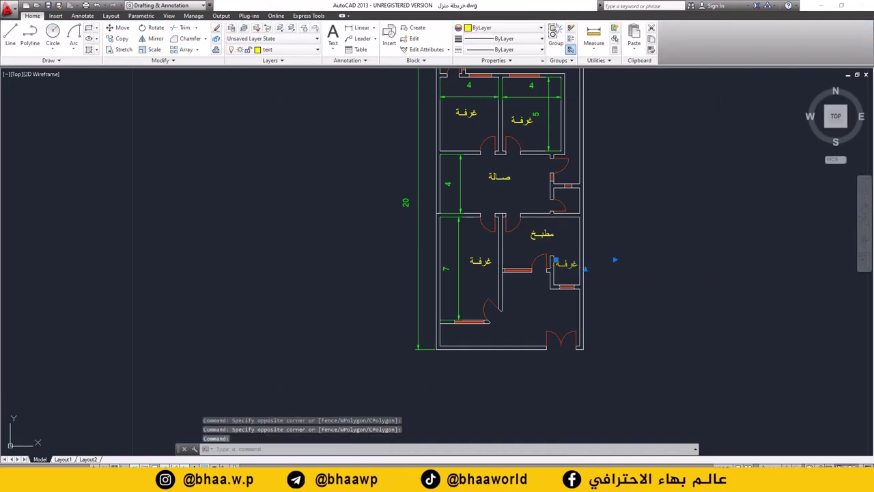
double_click(567, 265)
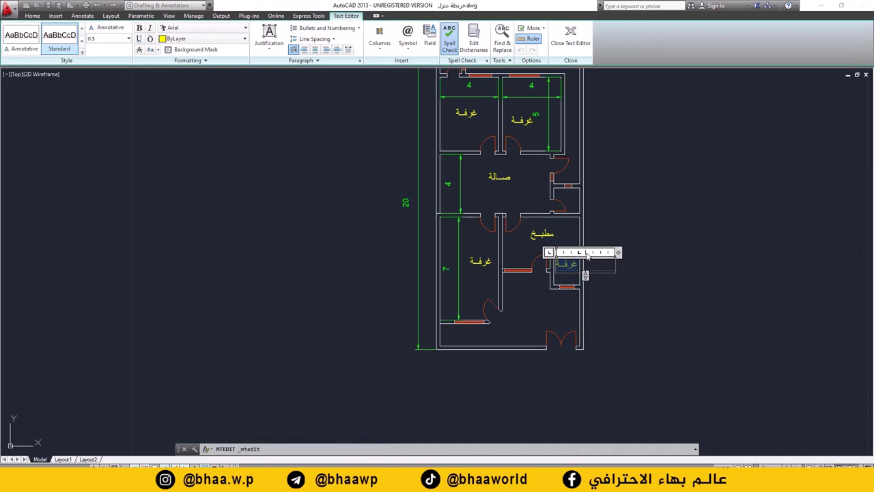
left_click(487, 263)
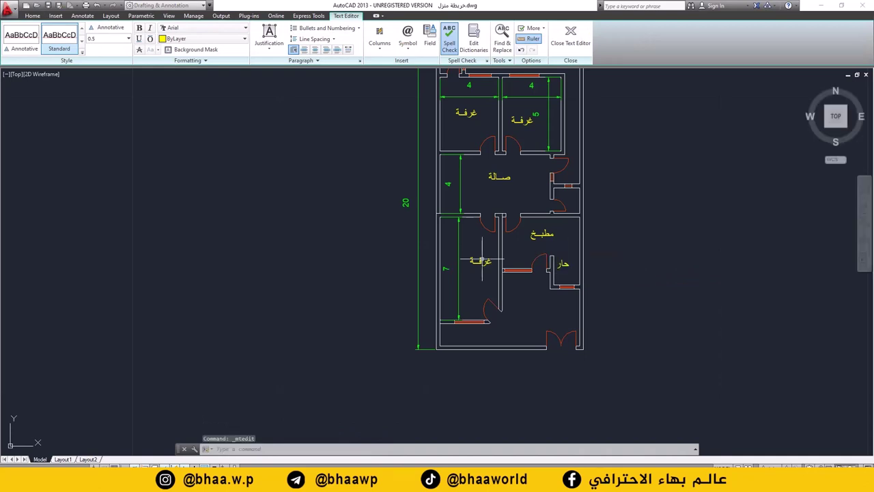
double_click(485, 263)
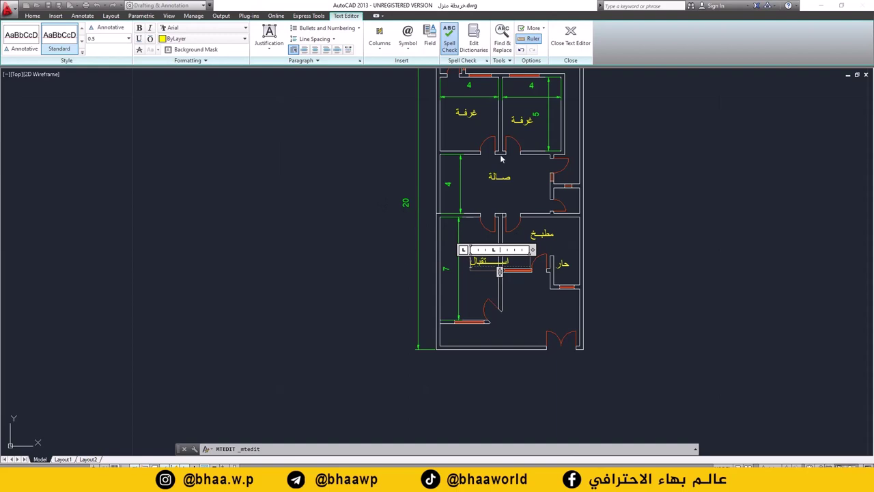
left_click(571, 36)
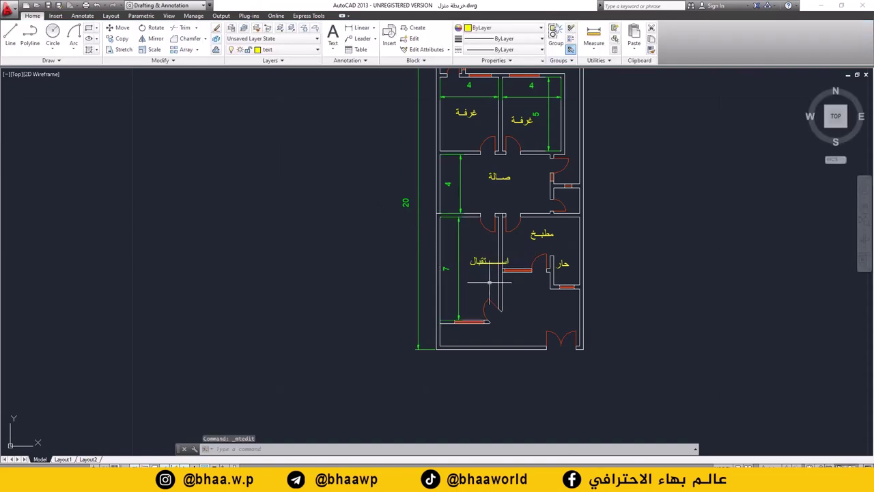
scroll(492, 280, "up", 2)
left_click(477, 258)
left_click(467, 247)
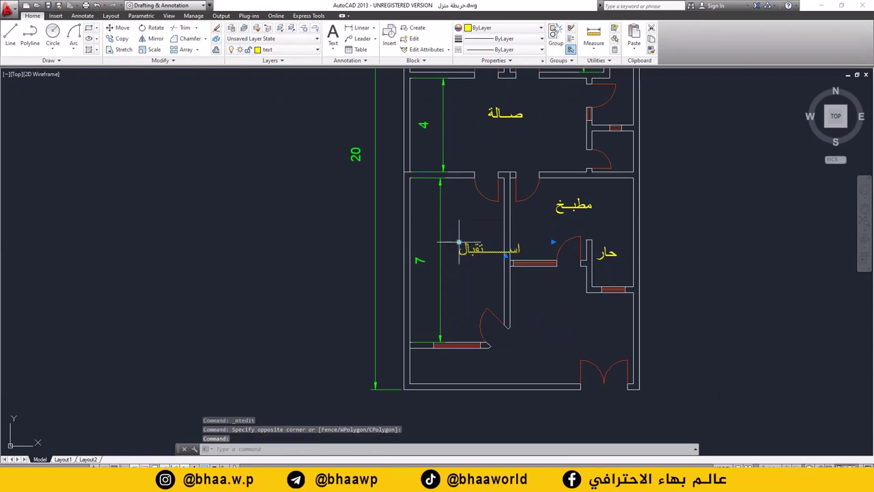
Step: Move the استقبال label lower in its room and shift the حار label down
left_click(459, 243)
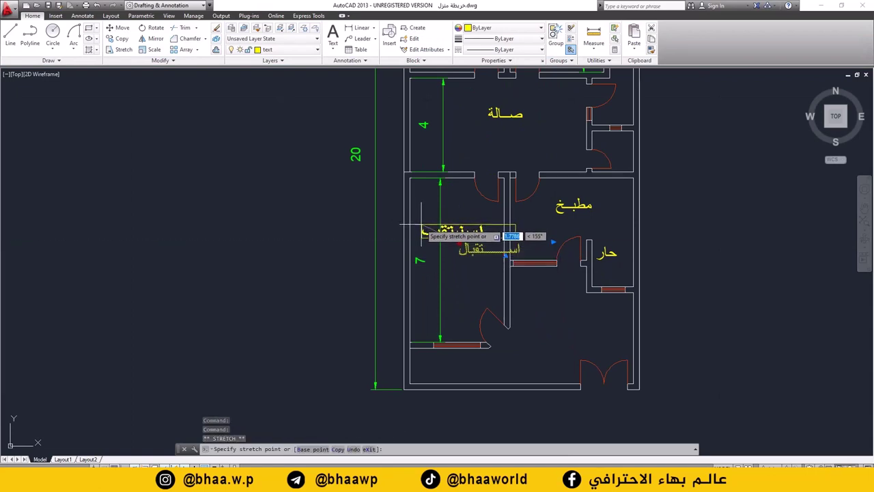
left_click(419, 288)
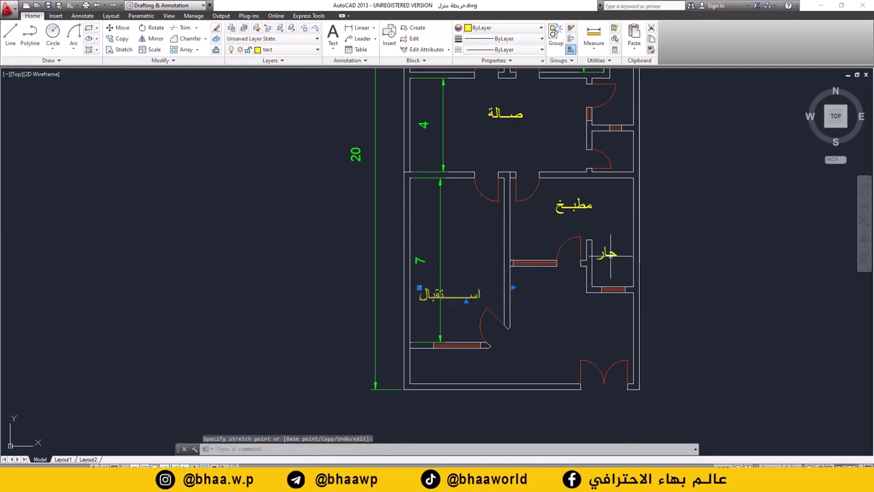
left_click(610, 254)
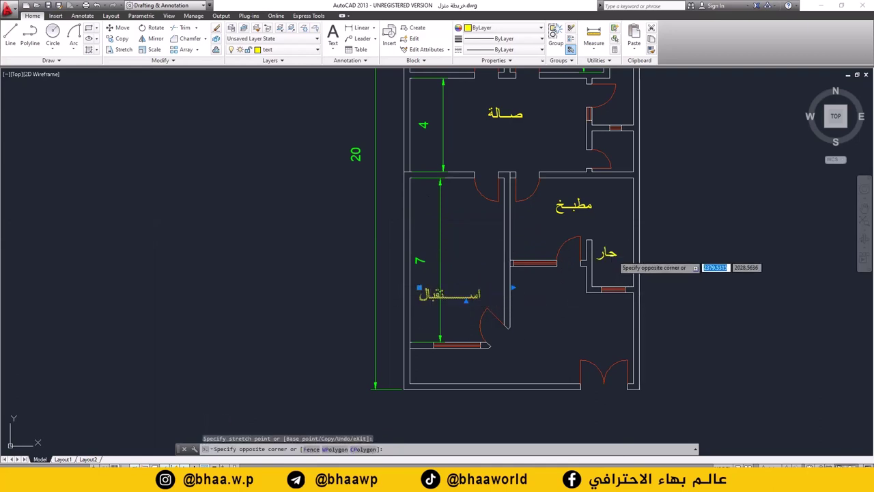
left_click(604, 252)
left_click(600, 245)
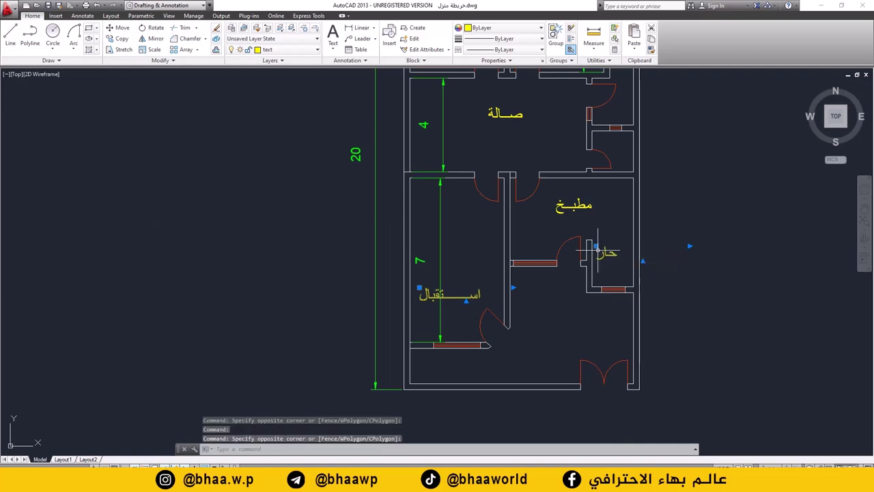
left_click(597, 245)
left_click(601, 261)
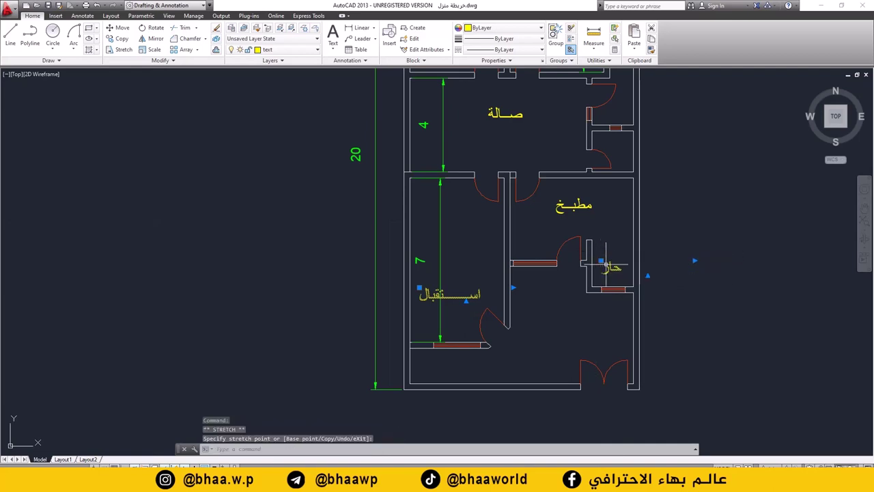
Step: Reposition the مطبخ label within the kitchen
left_click(556, 199)
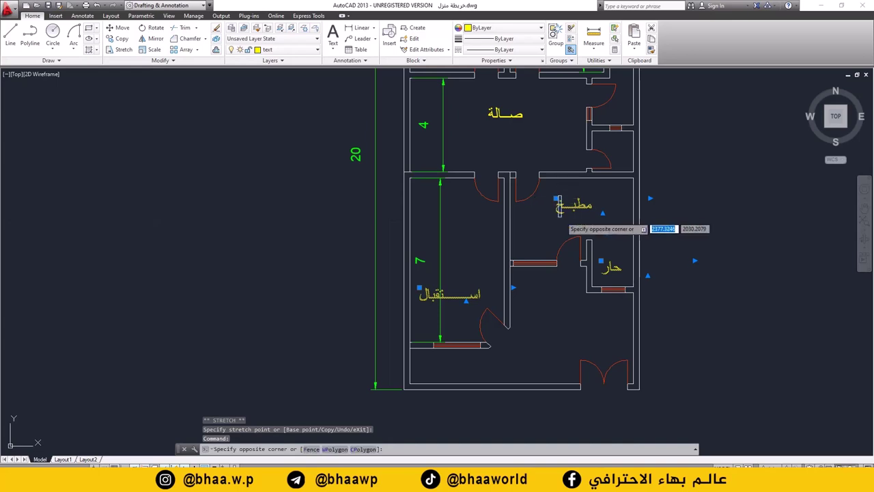
left_click(559, 200)
left_click(556, 199)
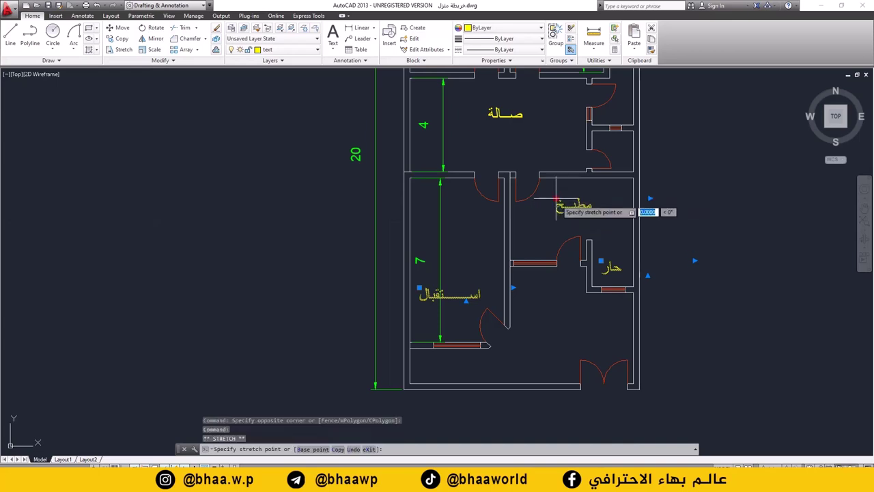
scroll(601, 222, "down", 2)
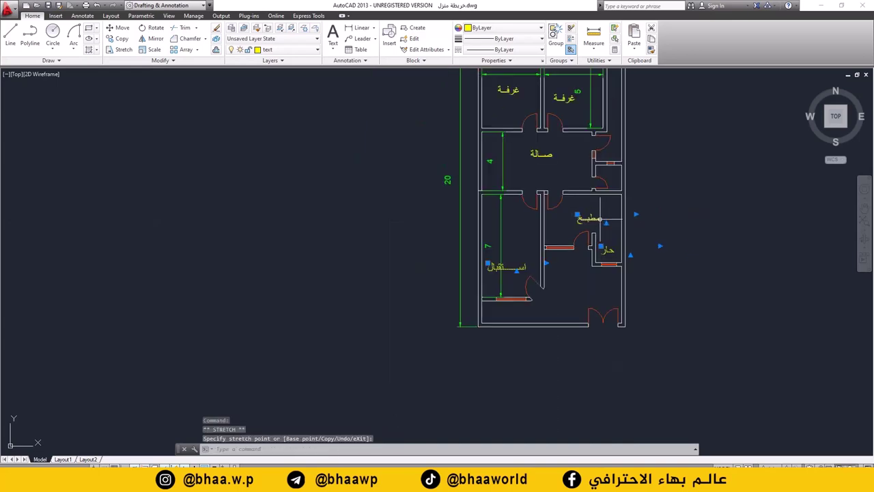
scroll(690, 243, "up", 2)
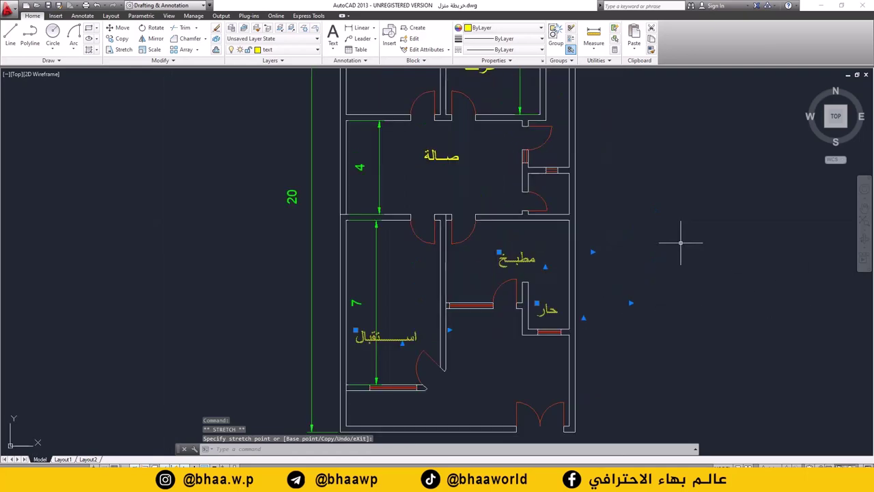
scroll(679, 238, "down", 2)
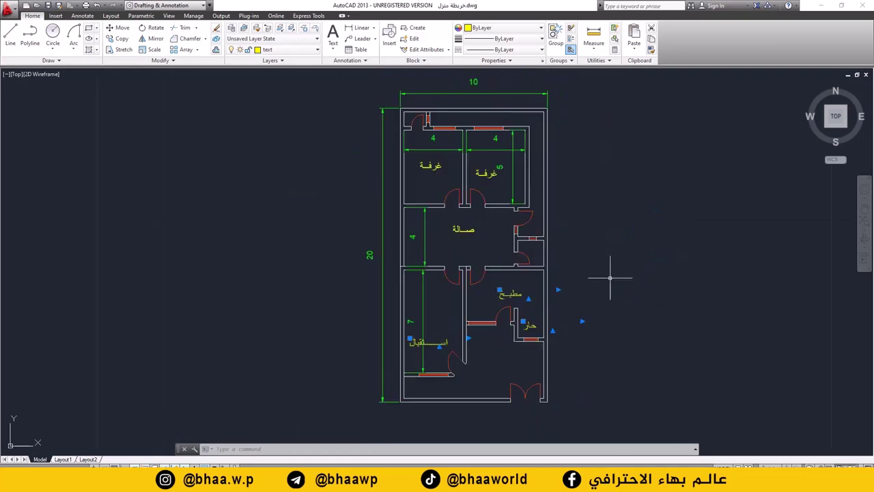